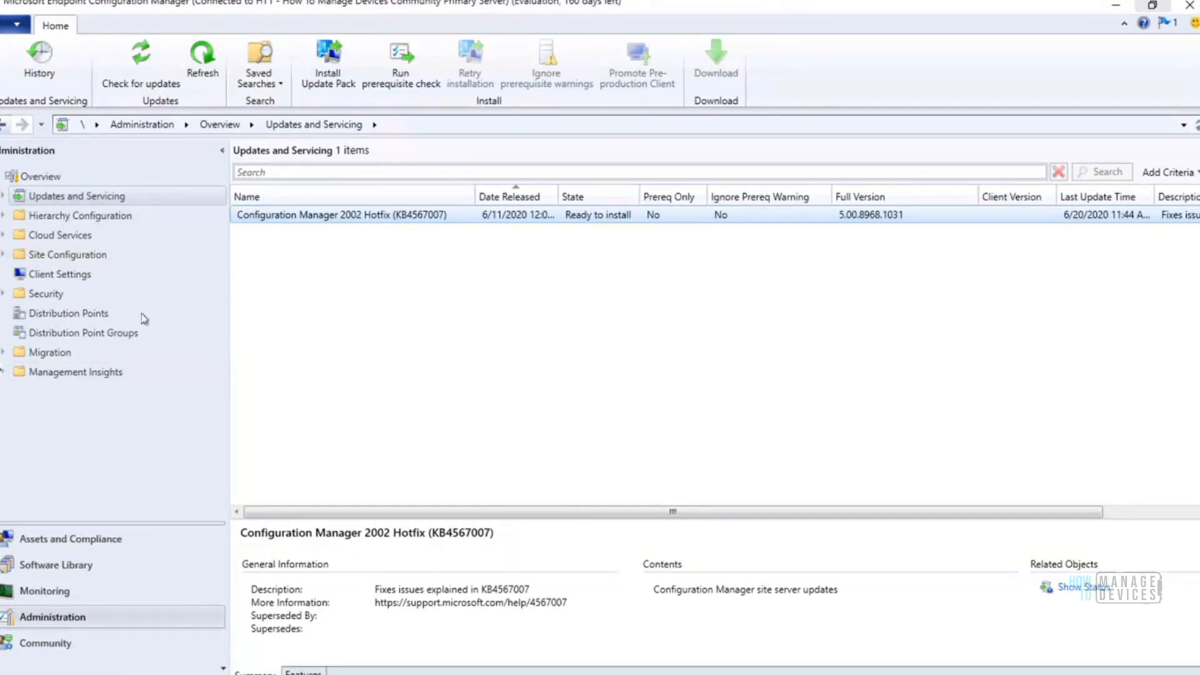
Review the site's discovery methods and the HTMD Boundary 1 entry under Hierarchy Configuration
{"action": "left_click", "coordinate": [4, 215]}
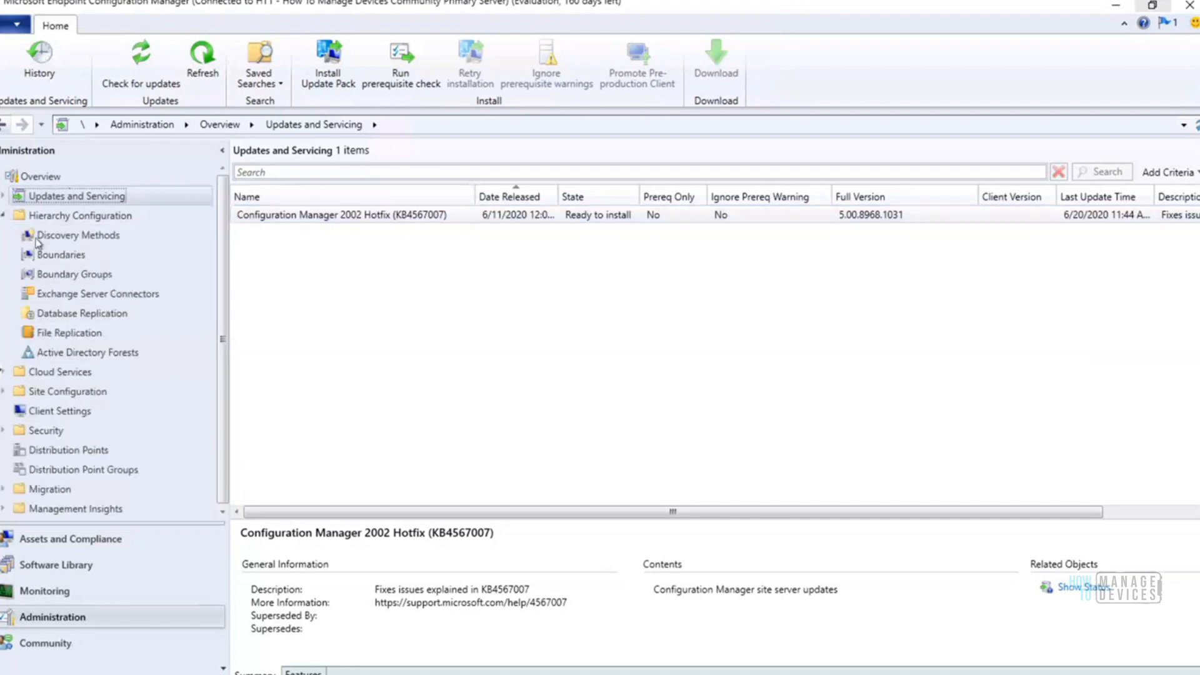
{"action": "left_click", "coordinate": [95, 237]}
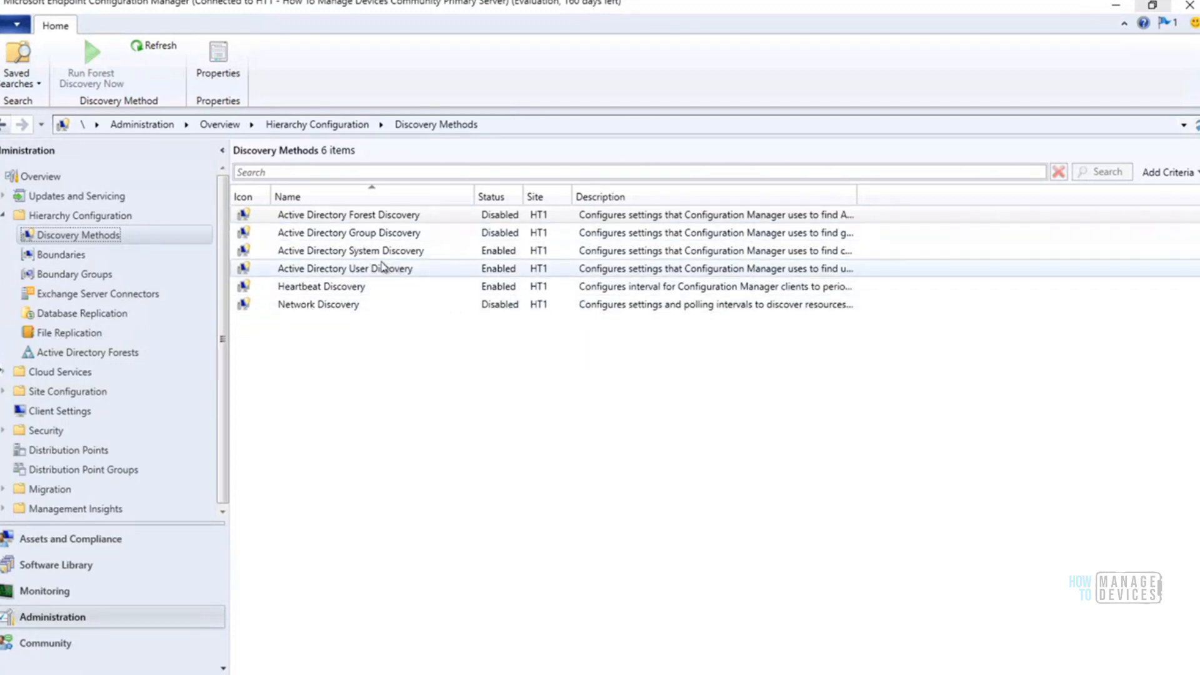
{"action": "left_click", "coordinate": [70, 257]}
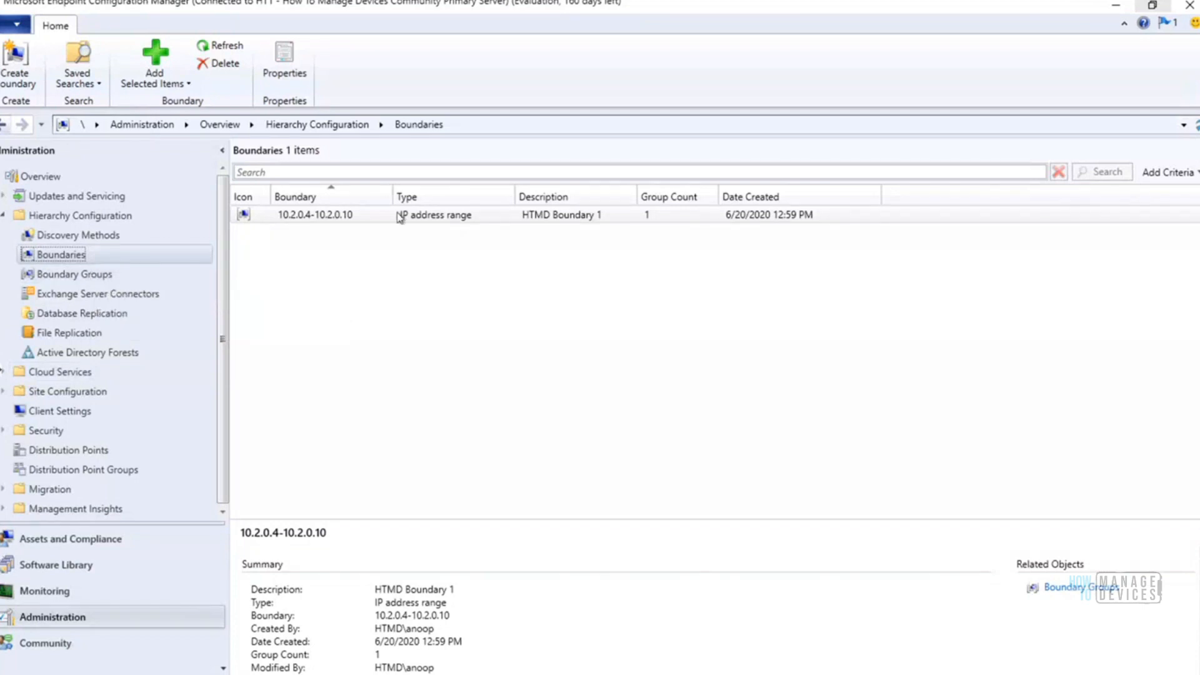
{"action": "left_click", "coordinate": [374, 220]}
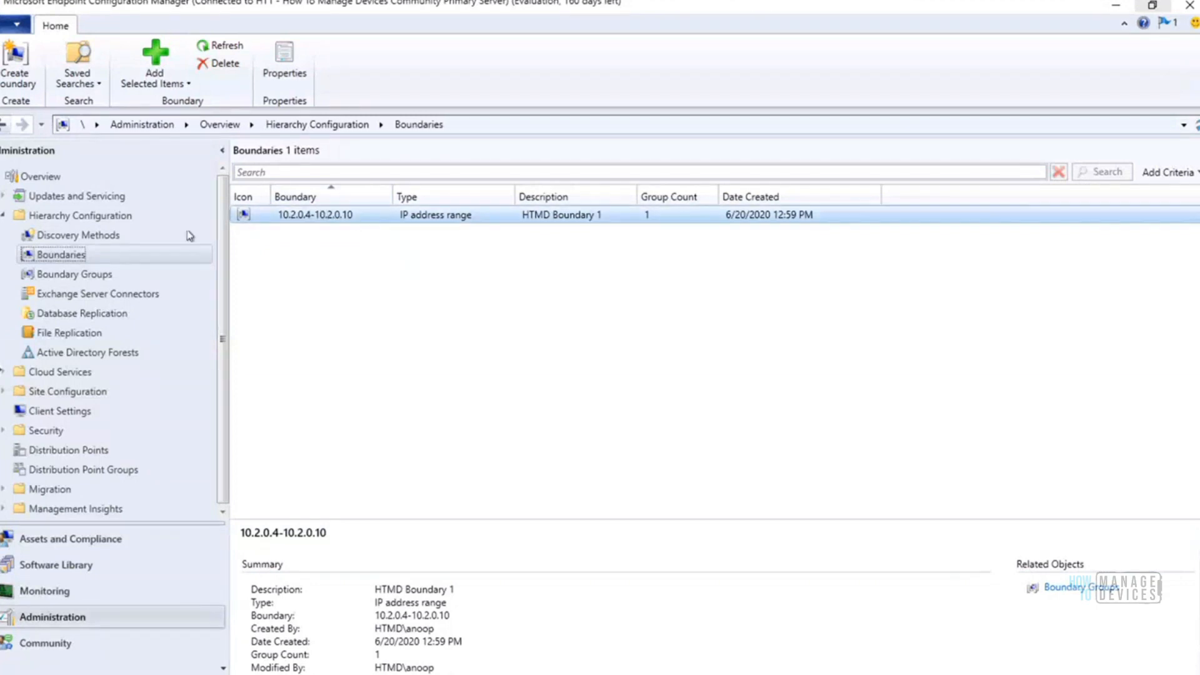
Widen the name column of the boundary groups list and show the members of HTMD Boundary Group #1
{"action": "left_click", "coordinate": [94, 274]}
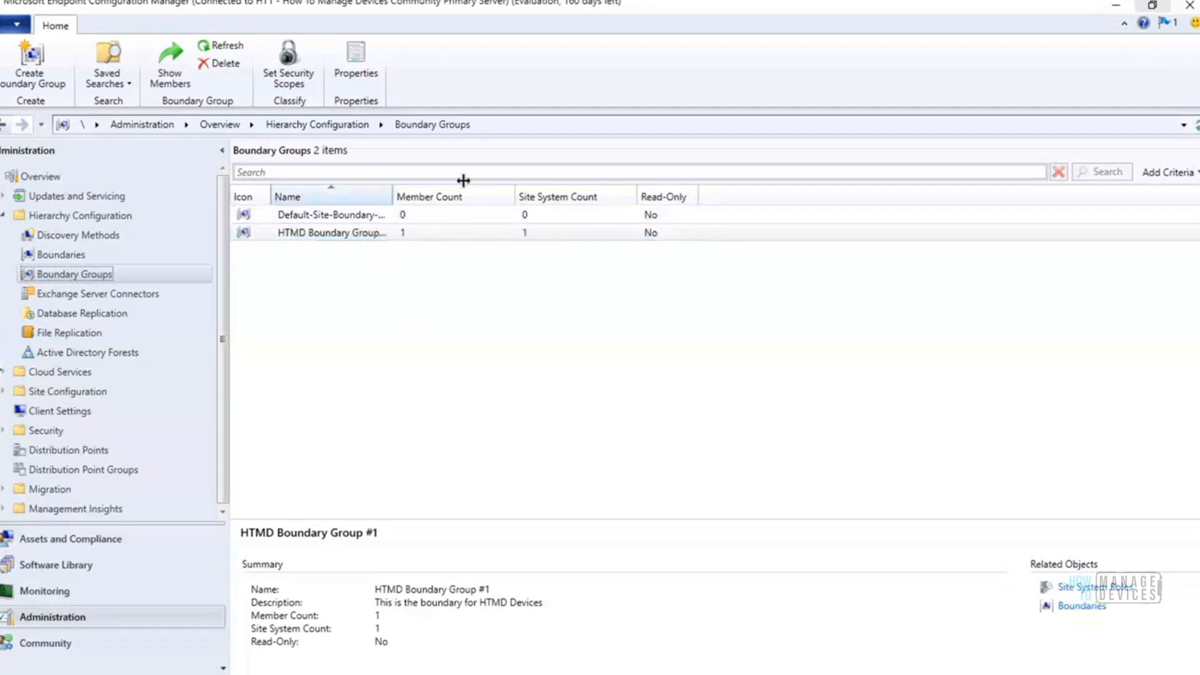
{"action": "left_click_drag", "start_coordinate": [463, 181], "coordinate": [471, 191]}
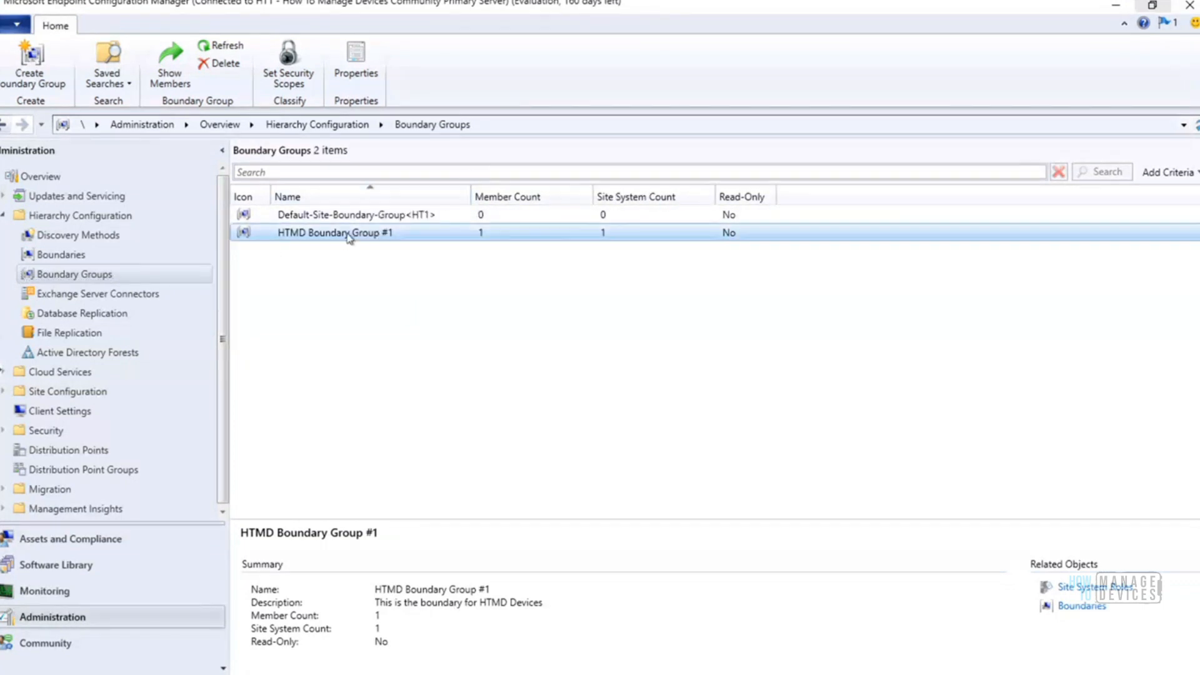
{"action": "double_click", "coordinate": [349, 234]}
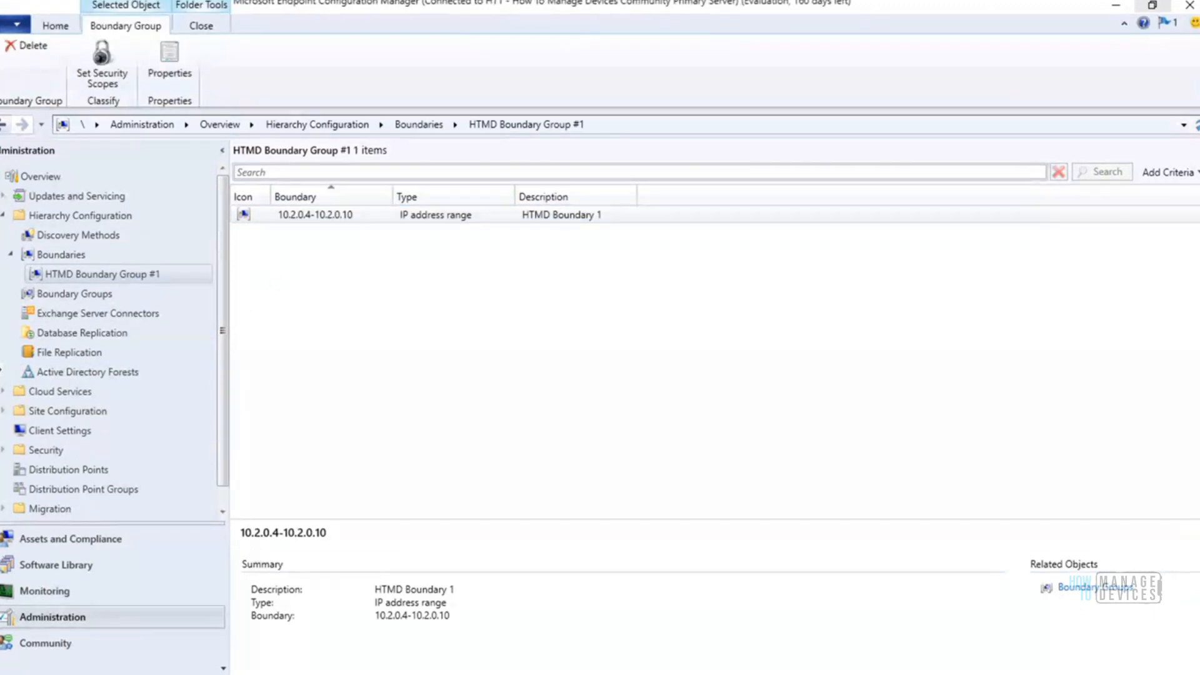
Open the SCCM Architecture image from the desktop in Paint to examine the diagram, and return to the Configuration Manager console
{"action": "left_click", "coordinate": [350, 674]}
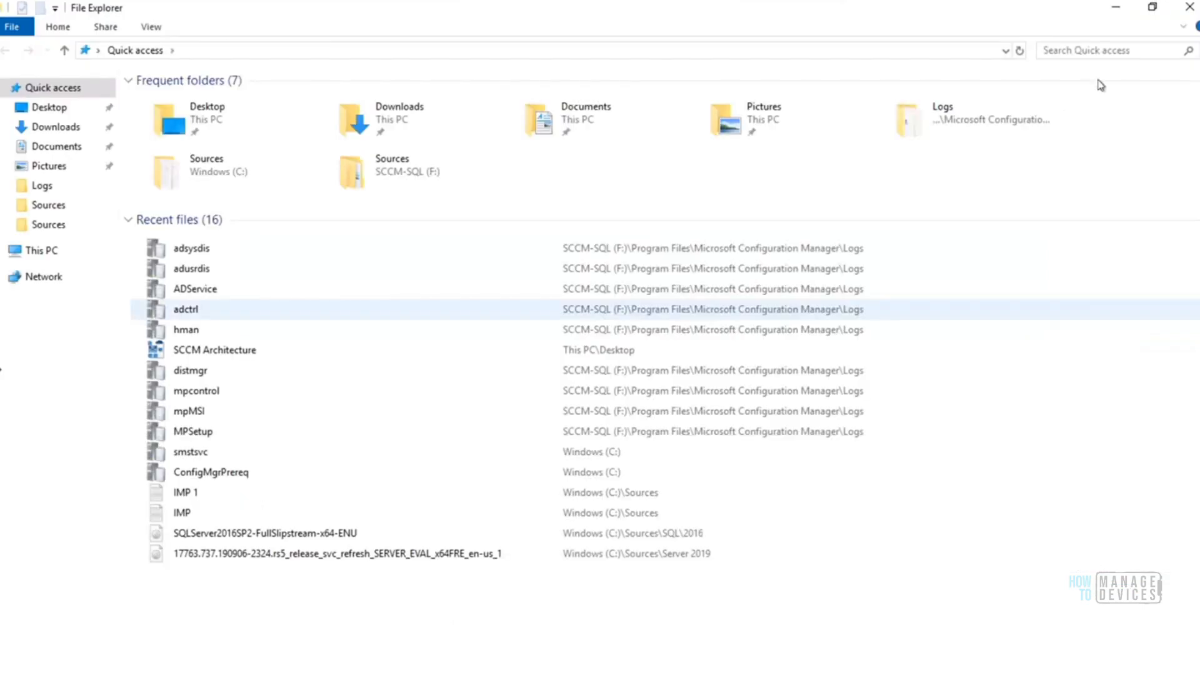
{"action": "left_click", "coordinate": [1189, 9]}
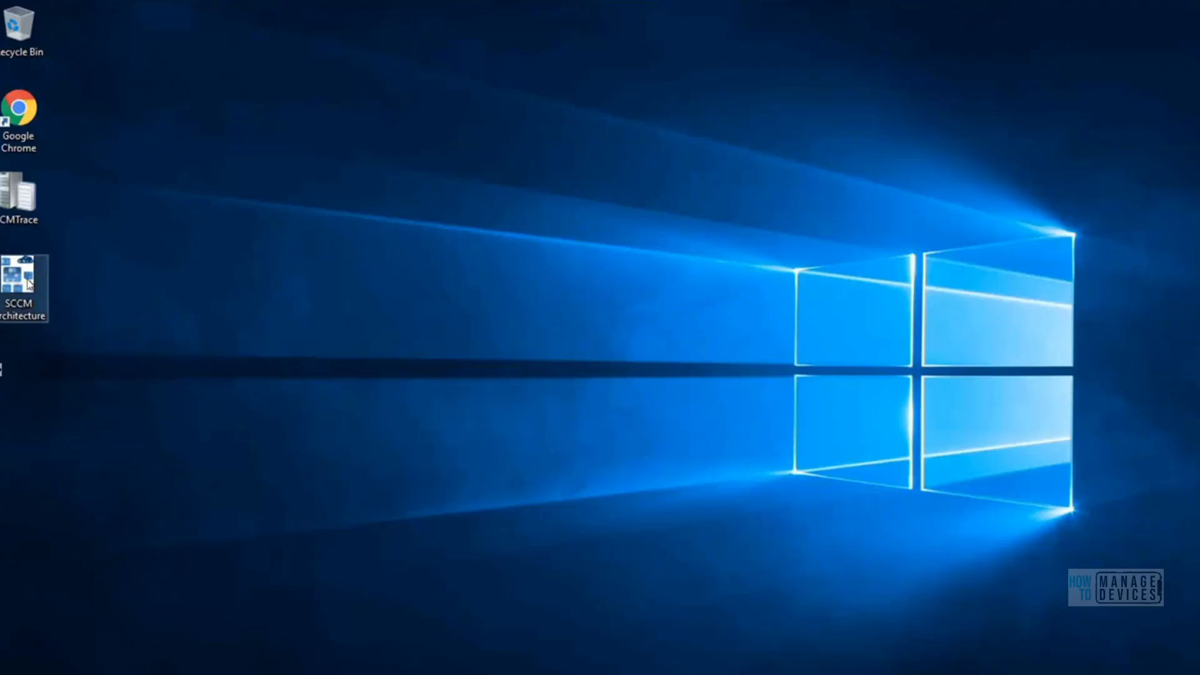
{"action": "right_click", "coordinate": [35, 279]}
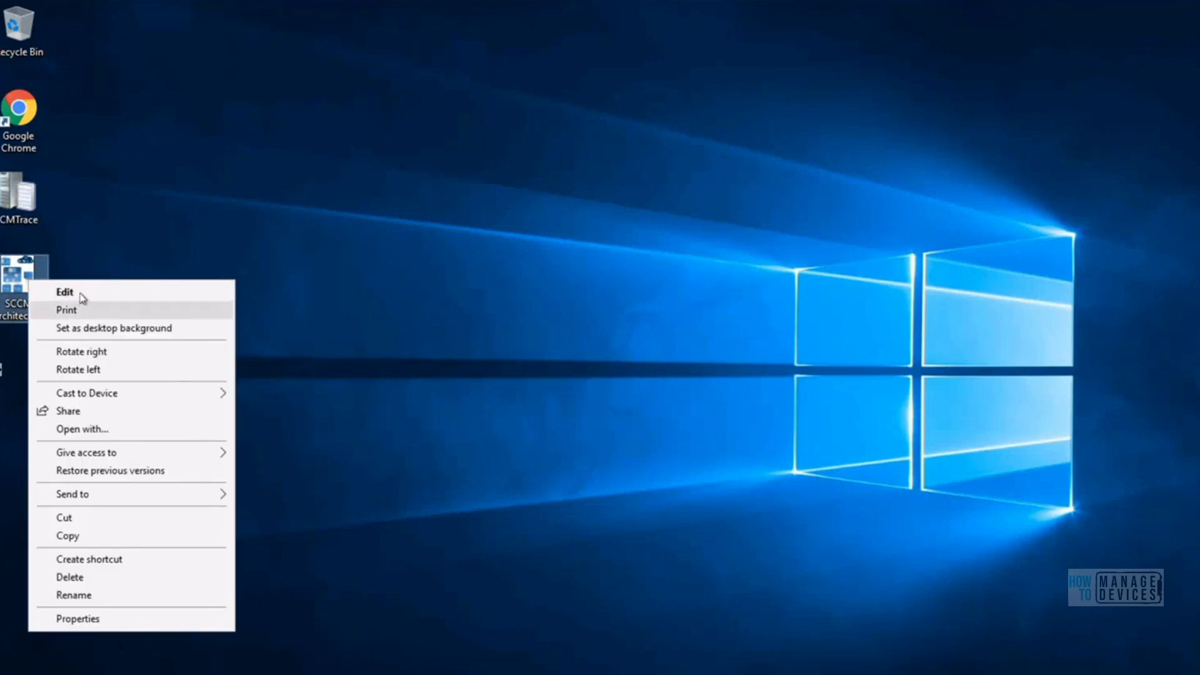
{"action": "left_click", "coordinate": [78, 292]}
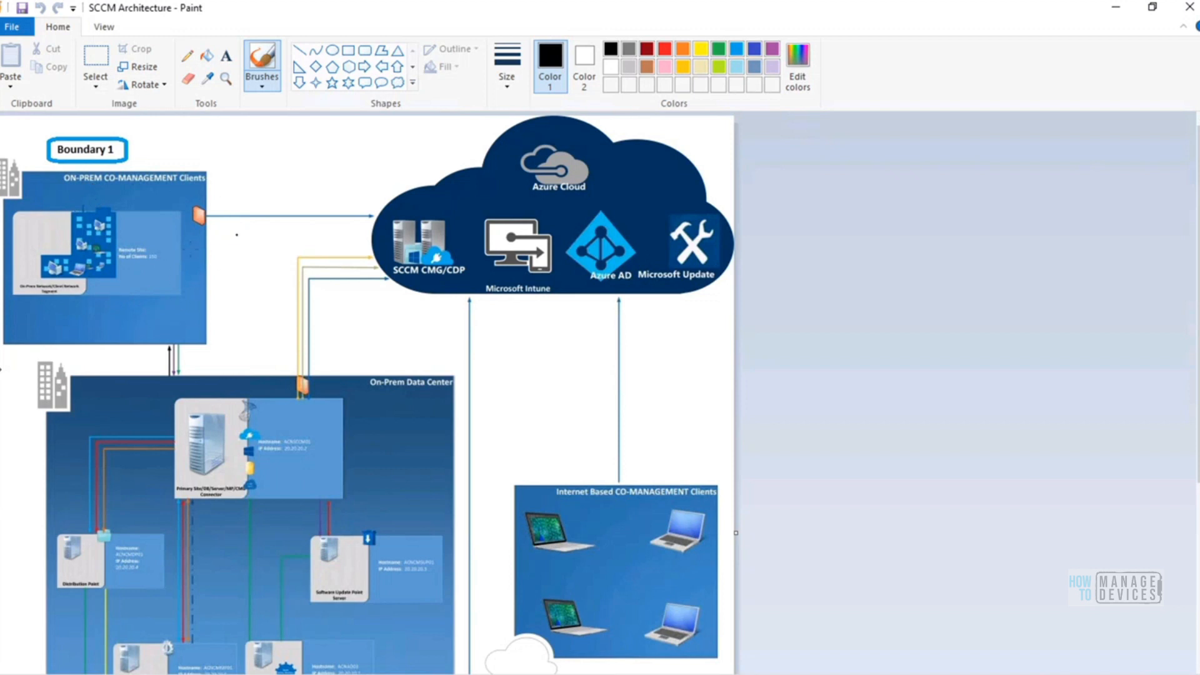
{"action": "left_click", "coordinate": [1117, 11]}
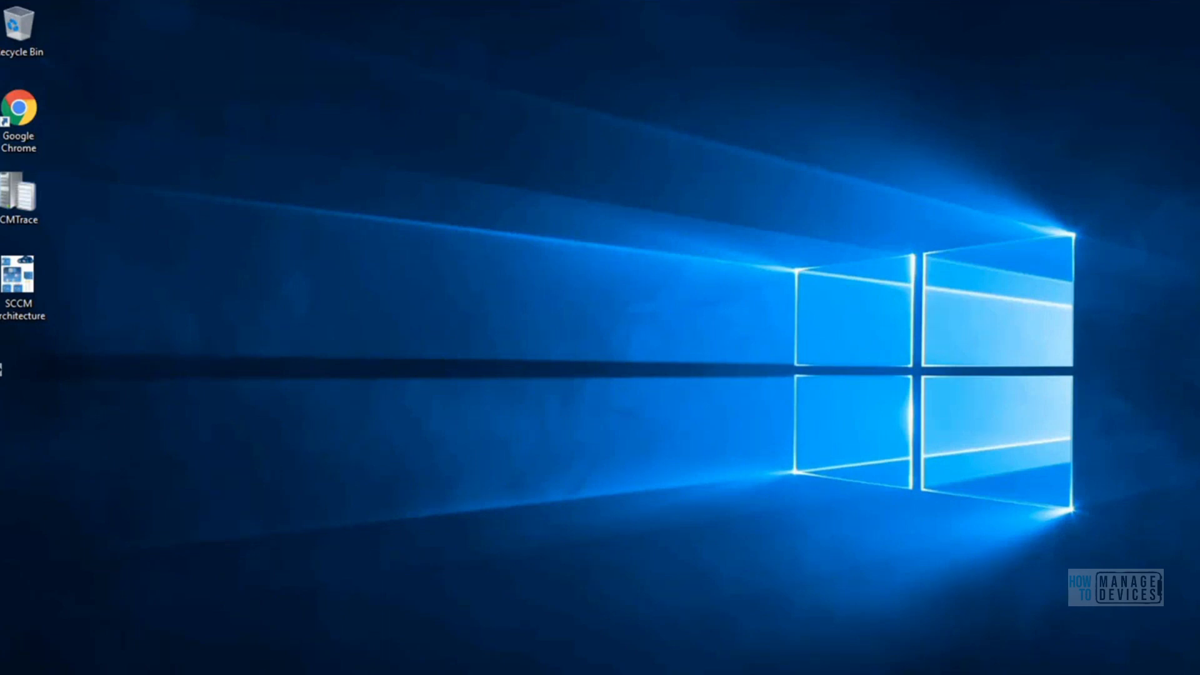
{"action": "left_click", "coordinate": [310, 670]}
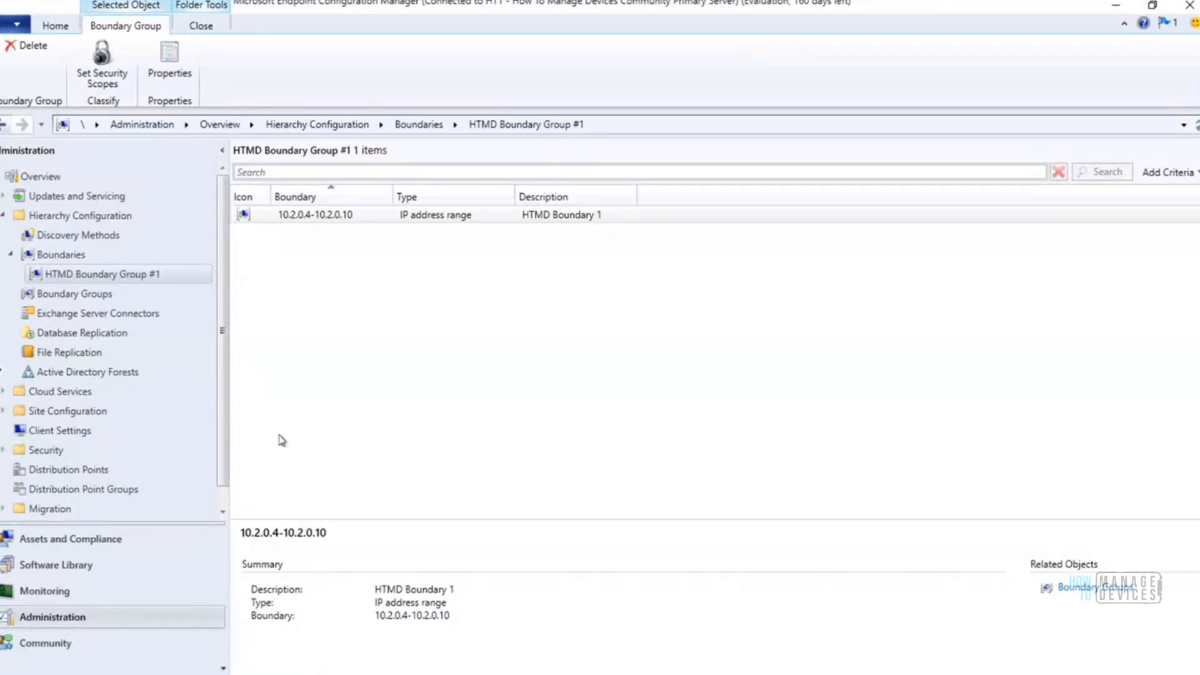
Select the HTMDWIN10 device in Assets and Compliance and enlarge the details area to examine its summary
{"action": "left_click", "coordinate": [70, 542]}
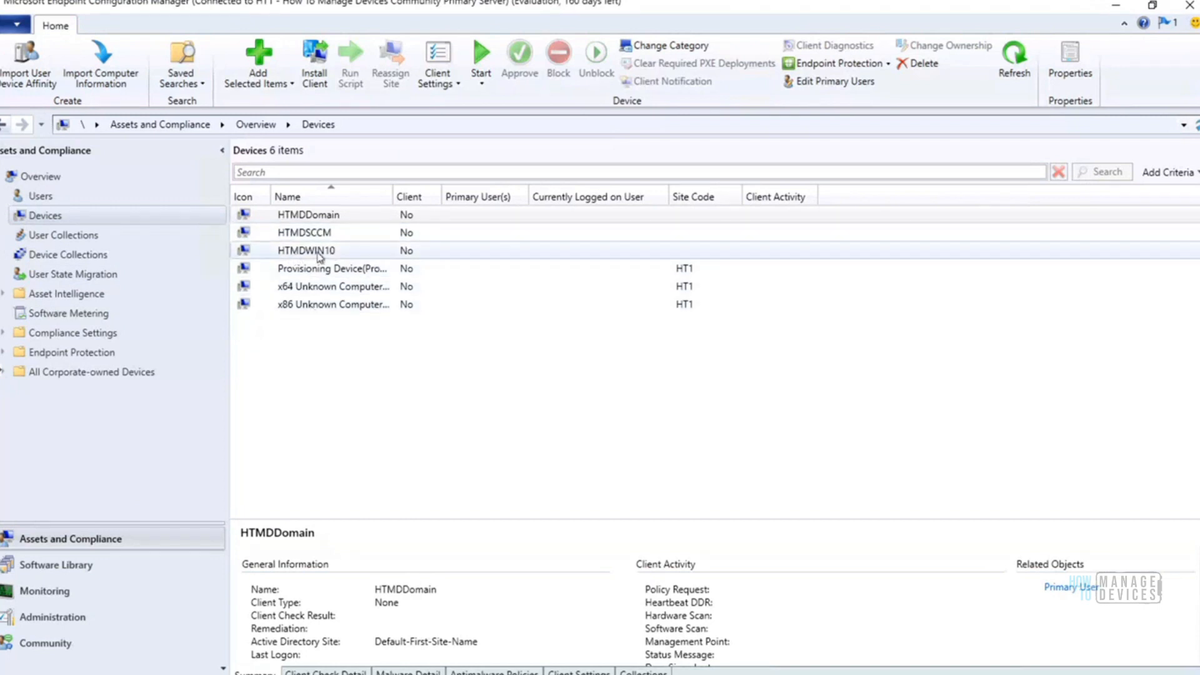
{"action": "left_click", "coordinate": [312, 219]}
{"action": "left_click", "coordinate": [321, 252]}
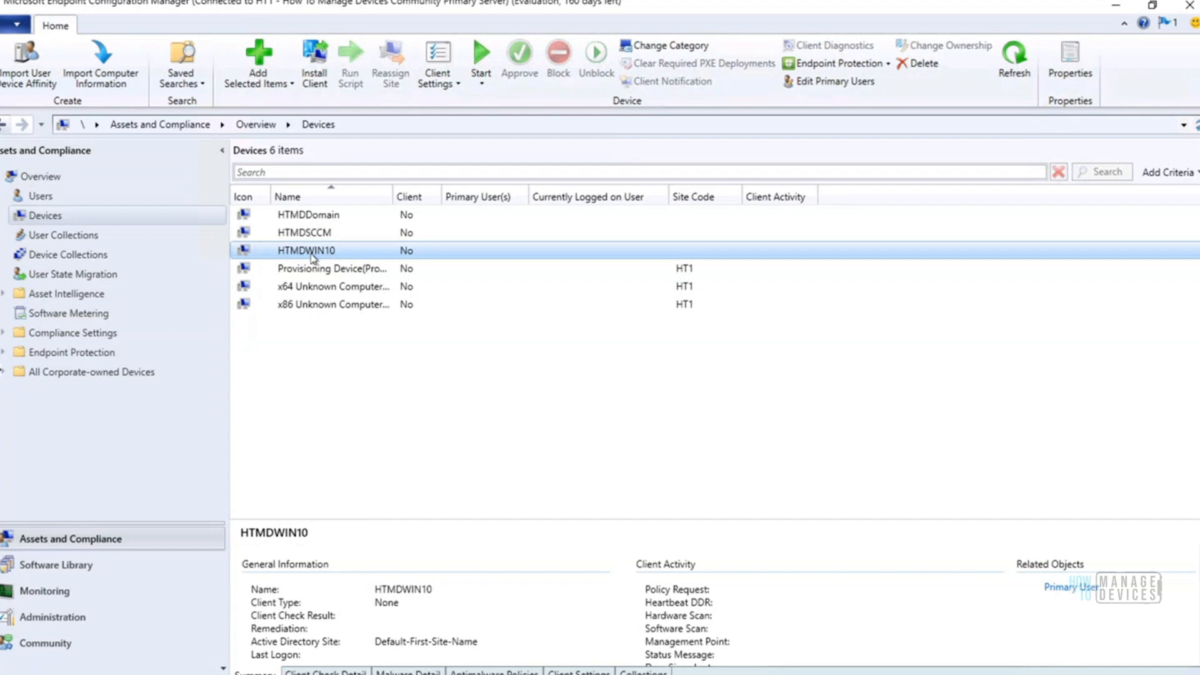
{"action": "left_click_drag", "start_coordinate": [478, 517], "coordinate": [493, 364]}
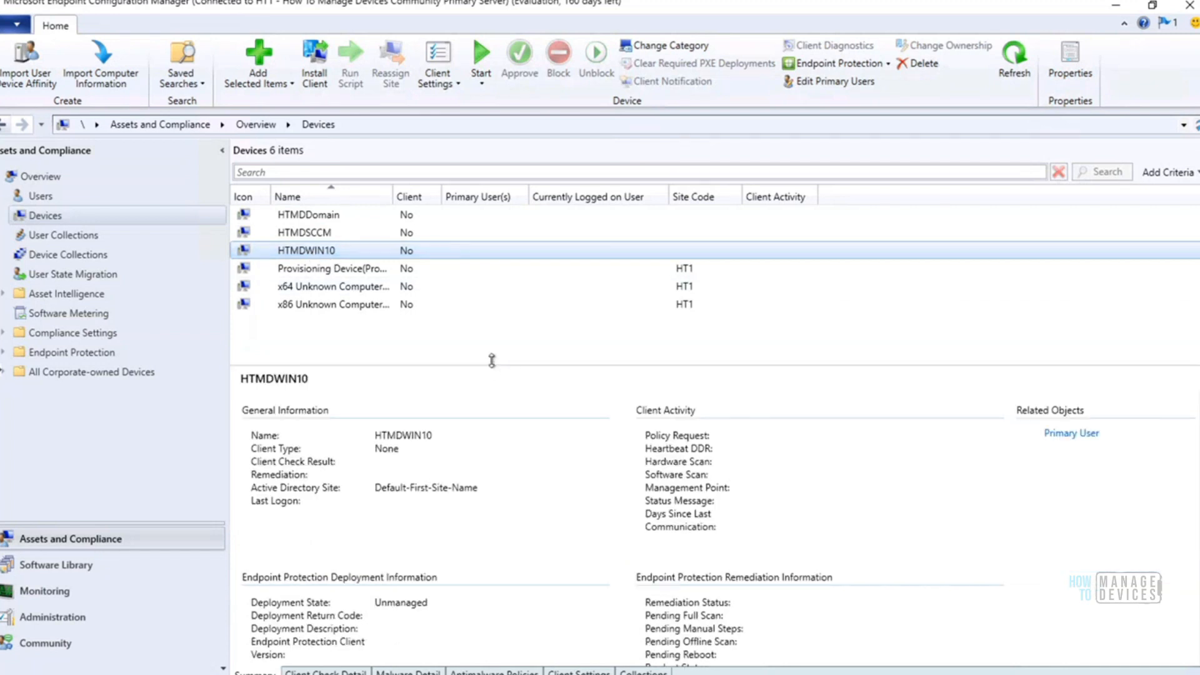
{"action": "left_click_drag", "start_coordinate": [492, 363], "coordinate": [490, 313]}
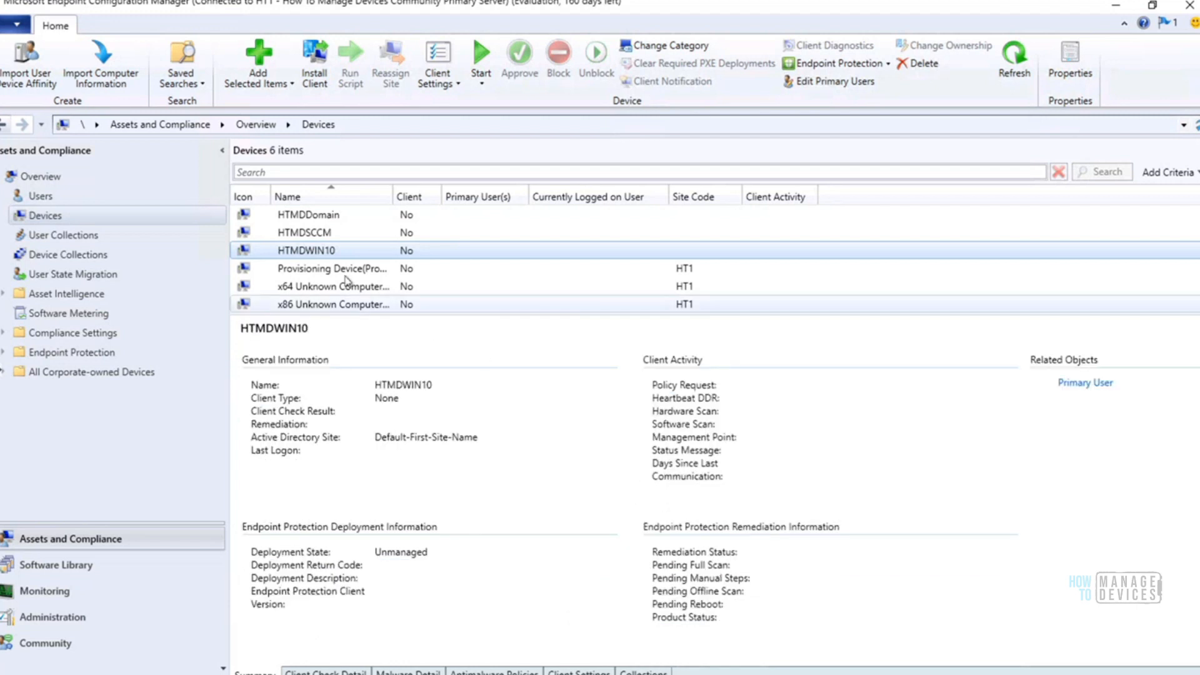
Examine the discovery data in the properties of the HTMDWIN10 device and close them
{"action": "right_click", "coordinate": [327, 253]}
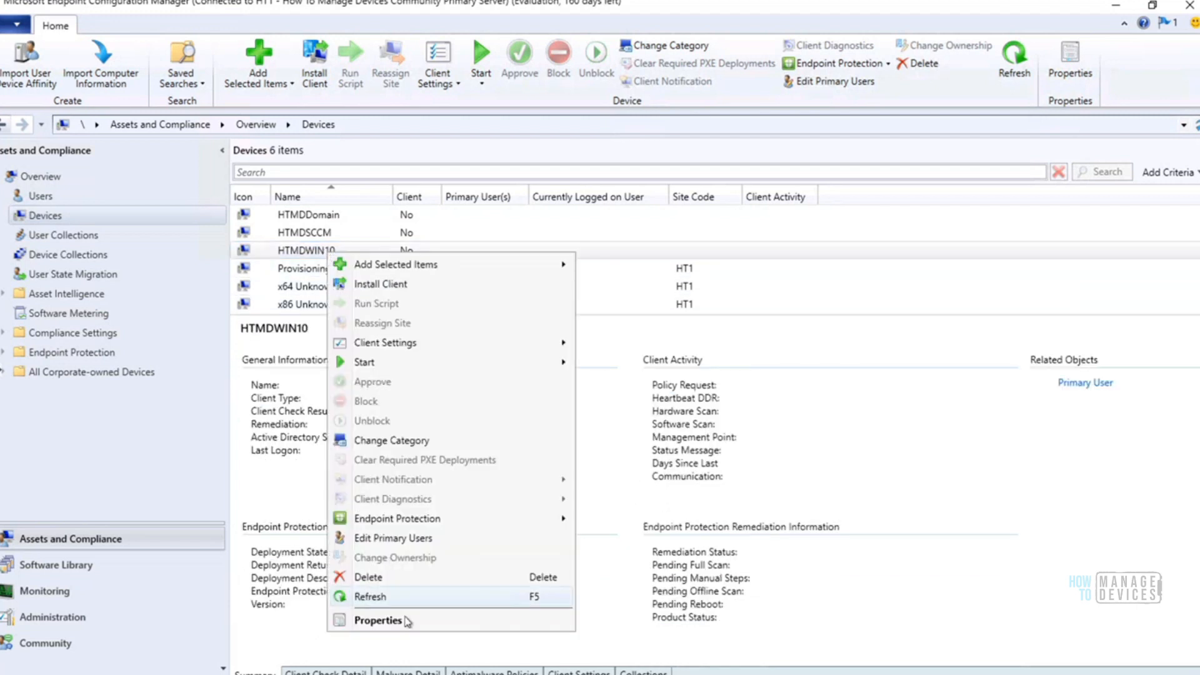
{"action": "left_click", "coordinate": [406, 620]}
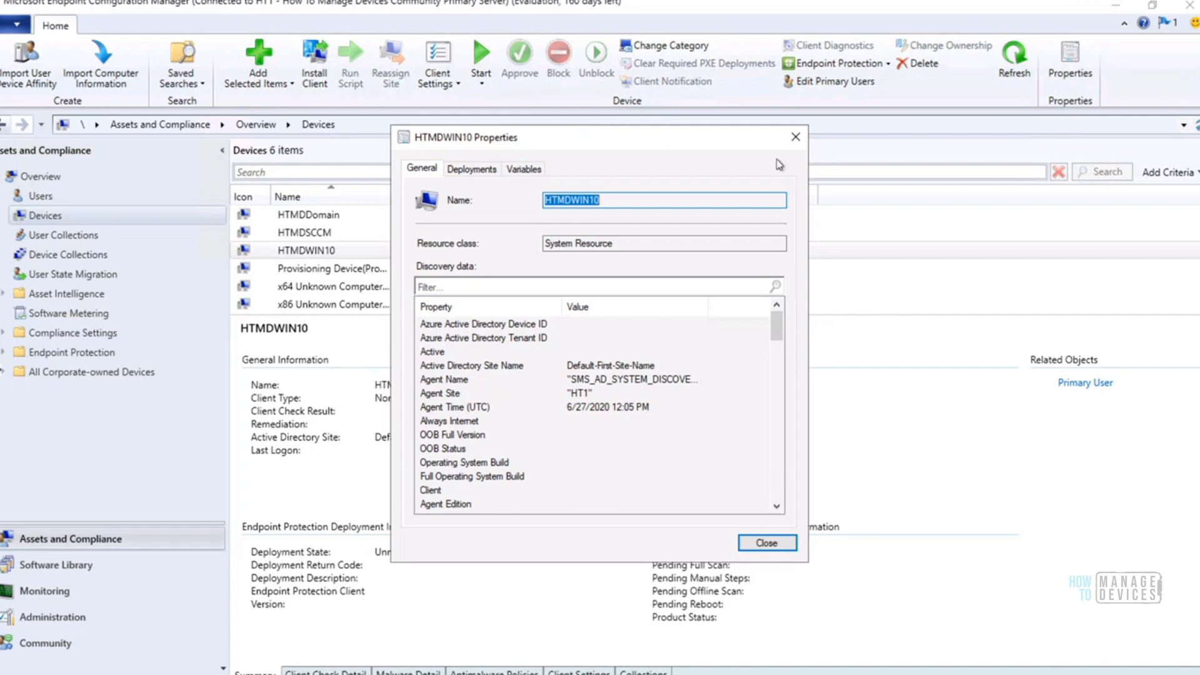
{"action": "left_click", "coordinate": [794, 138]}
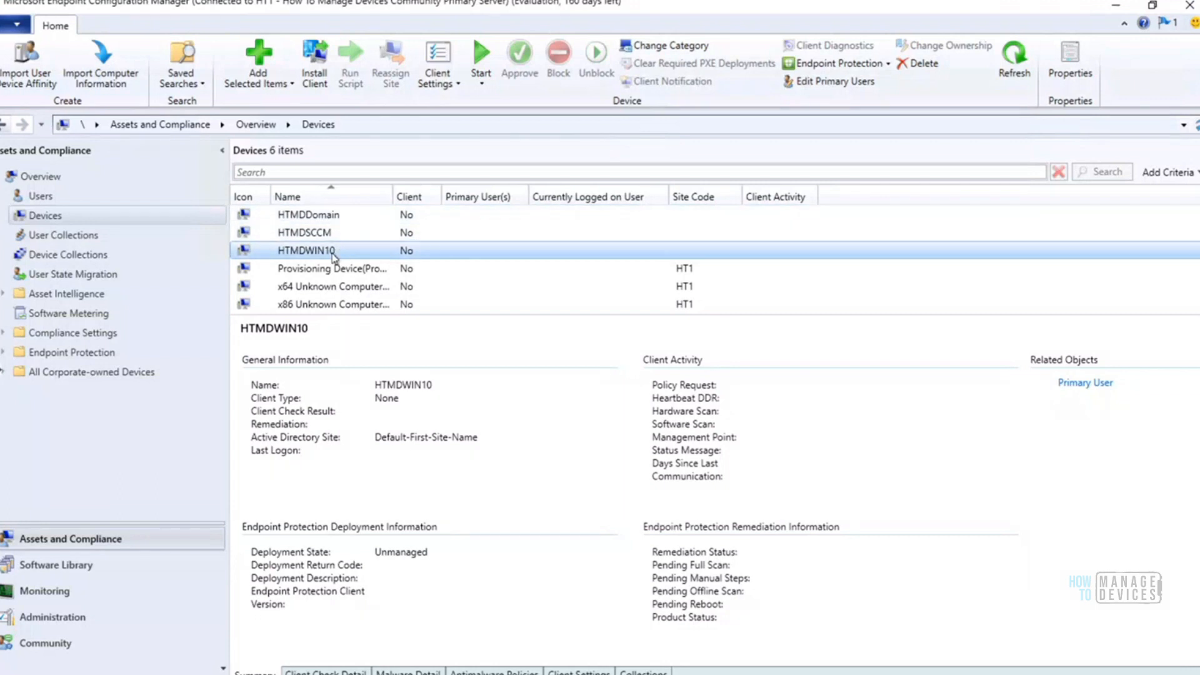
{"action": "right_click", "coordinate": [333, 256]}
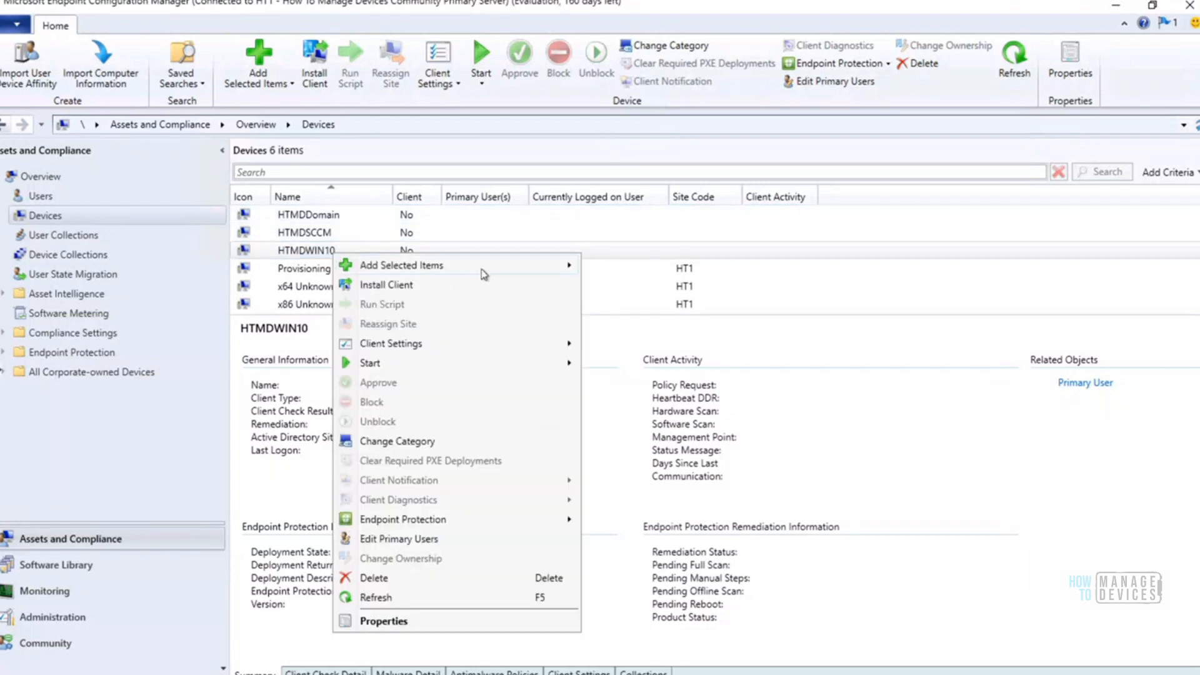
{"action": "mouse_move", "coordinate": [515, 267]}
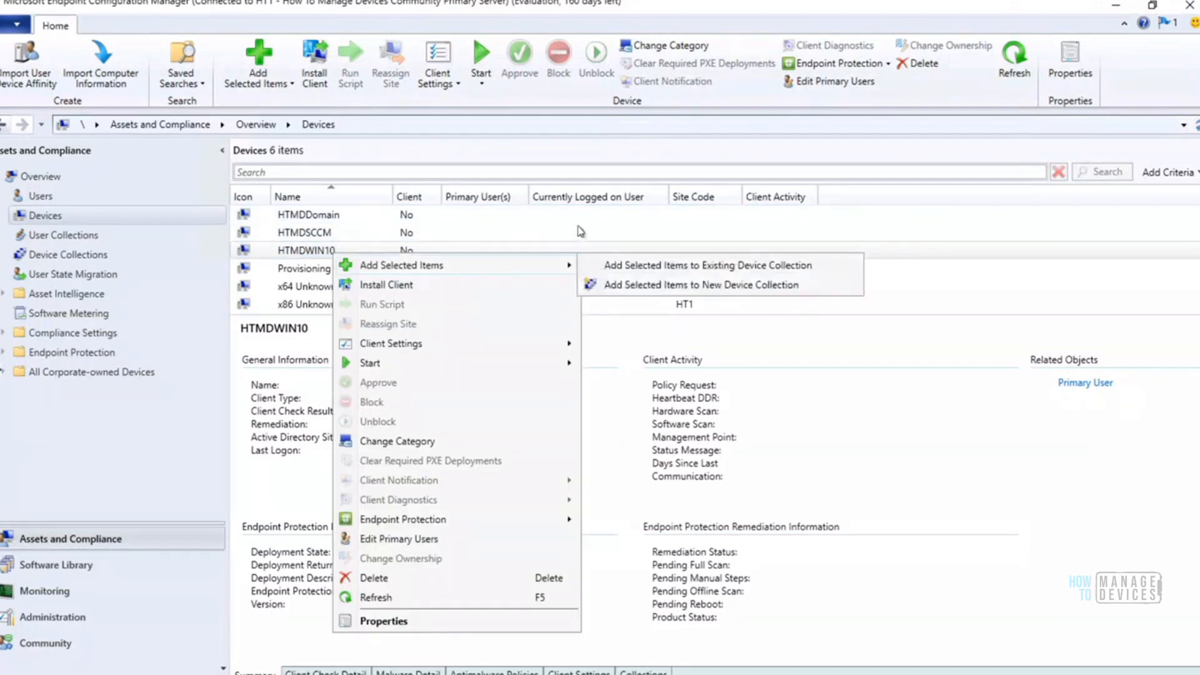
{"action": "left_click", "coordinate": [580, 231]}
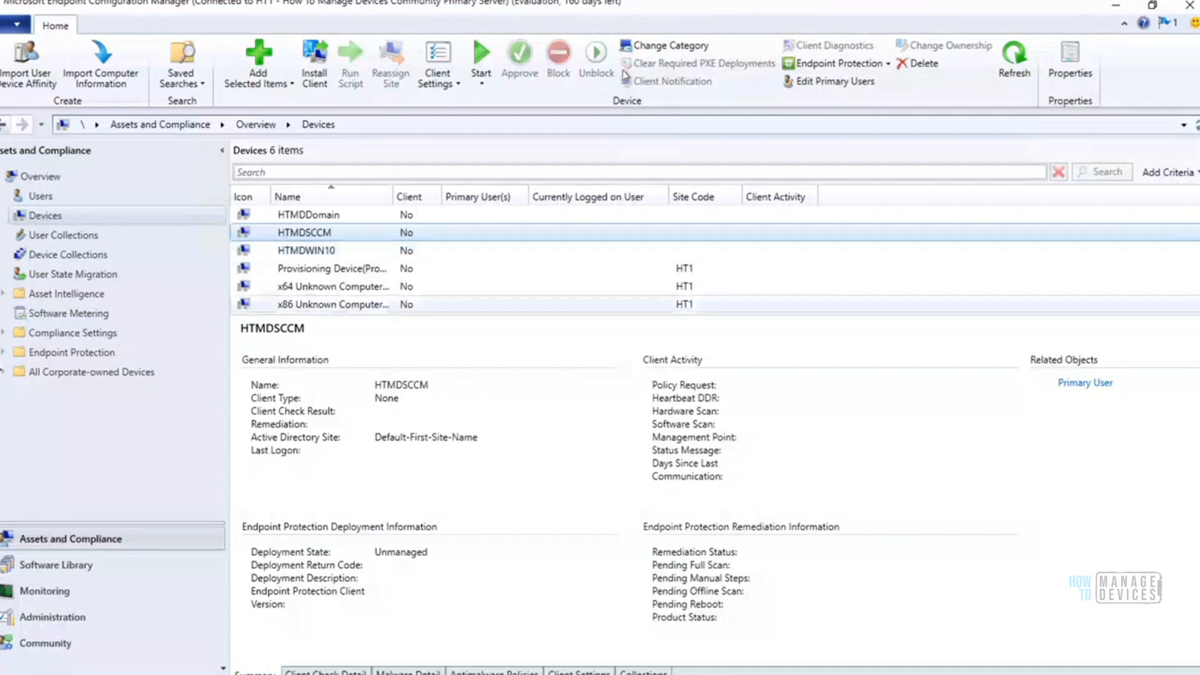
Switch to the Win10 Client remote session and check its Windows version with the winver command
{"action": "mouse_move", "coordinate": [756, 16]}
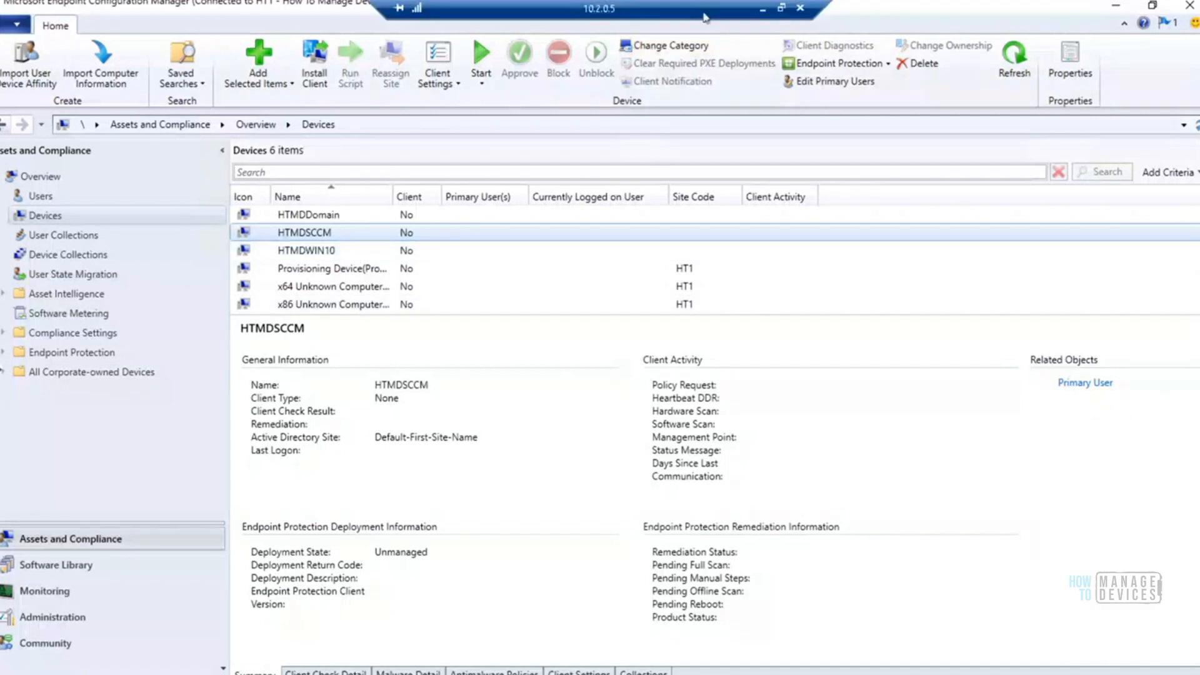
{"action": "left_click", "coordinate": [761, 10]}
{"action": "mouse_move", "coordinate": [253, 674]}
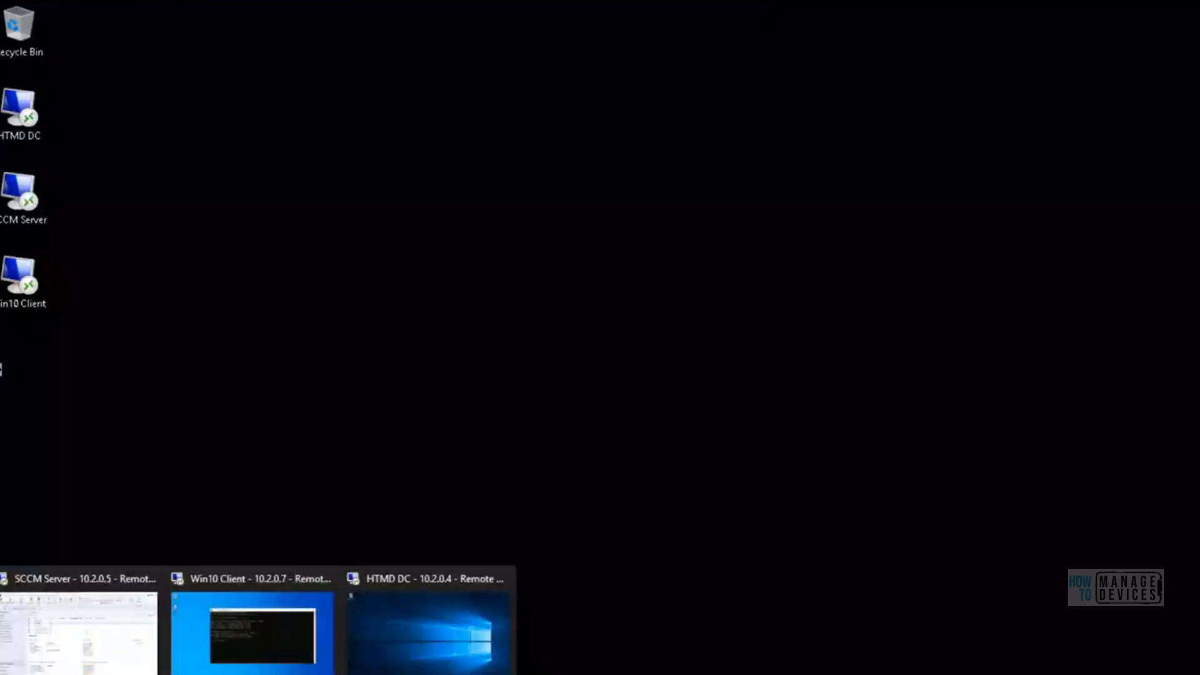
{"action": "left_click", "coordinate": [253, 633]}
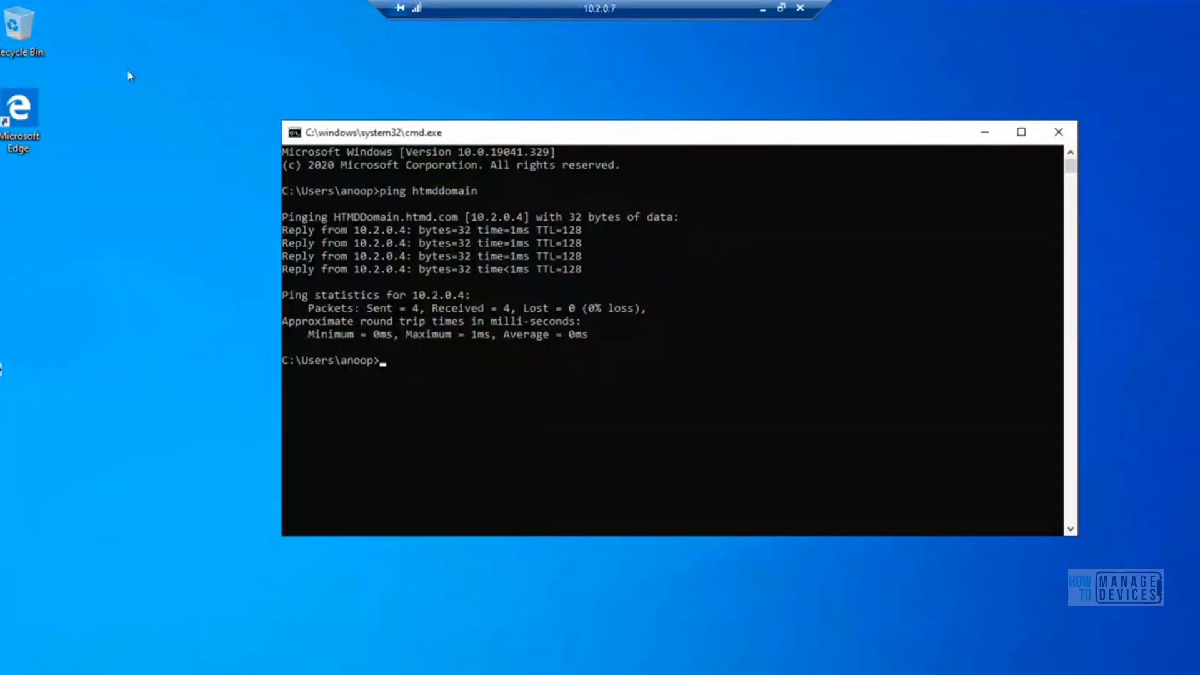
{"action": "type", "text": "winver"}
{"action": "key", "text": "Return"}
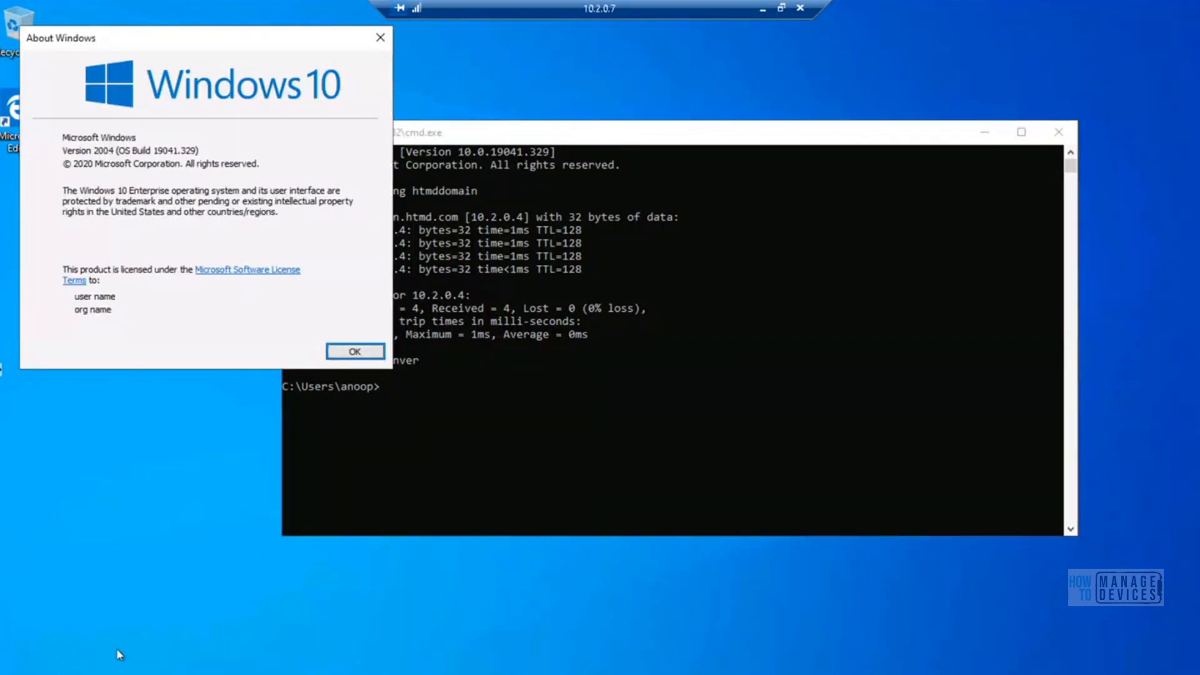
Launch the Services console from the command prompt with services.msc
{"action": "left_click", "coordinate": [520, 415]}
{"action": "type", "text": "ser"}
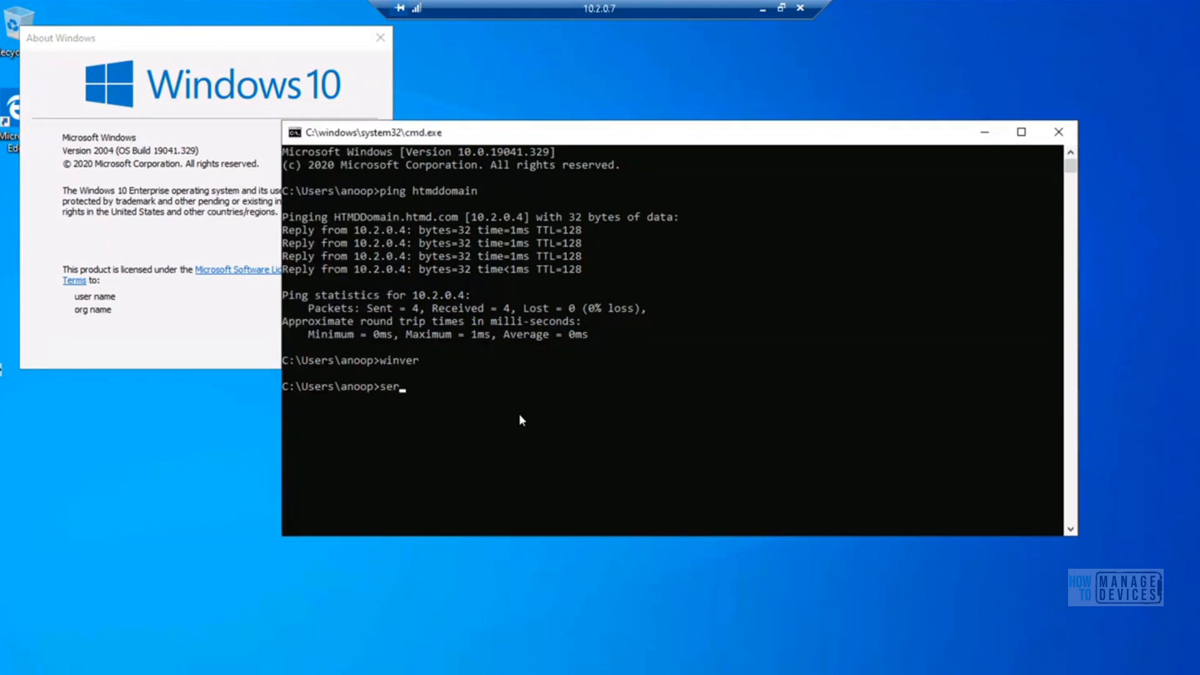
{"action": "type", "text": "vices.msc"}
{"action": "key", "text": "Return"}
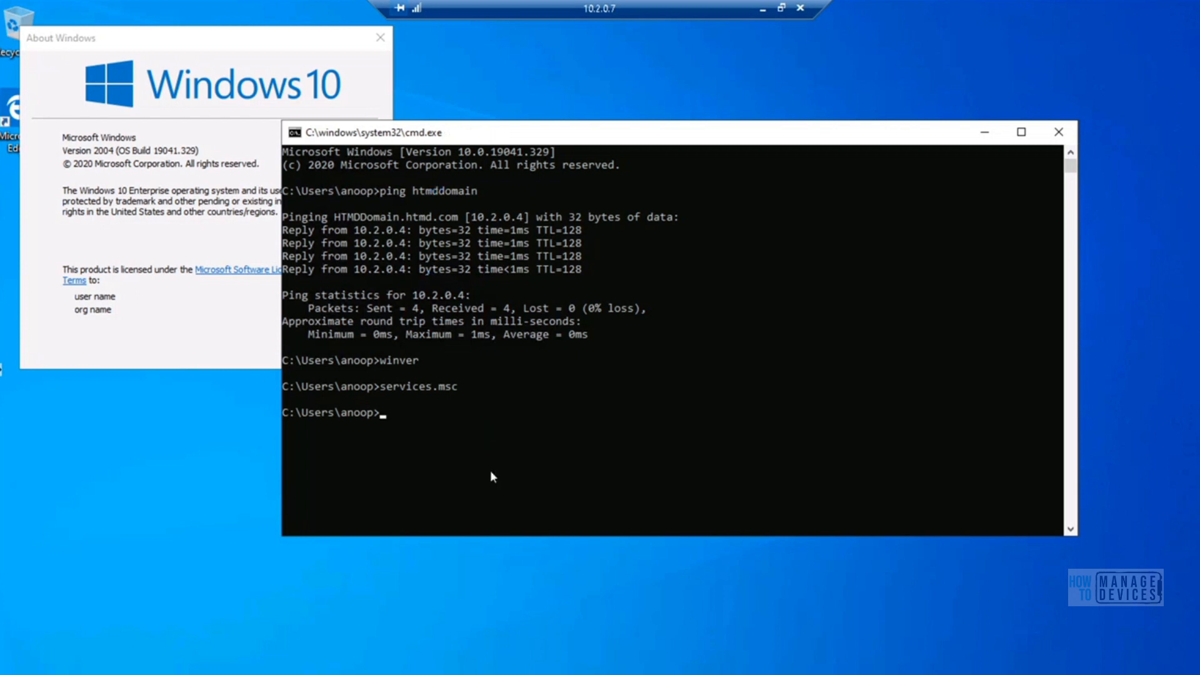
Open Control Panel from the command prompt with the control command and search it for "configurati"
{"action": "left_click", "coordinate": [428, 464]}
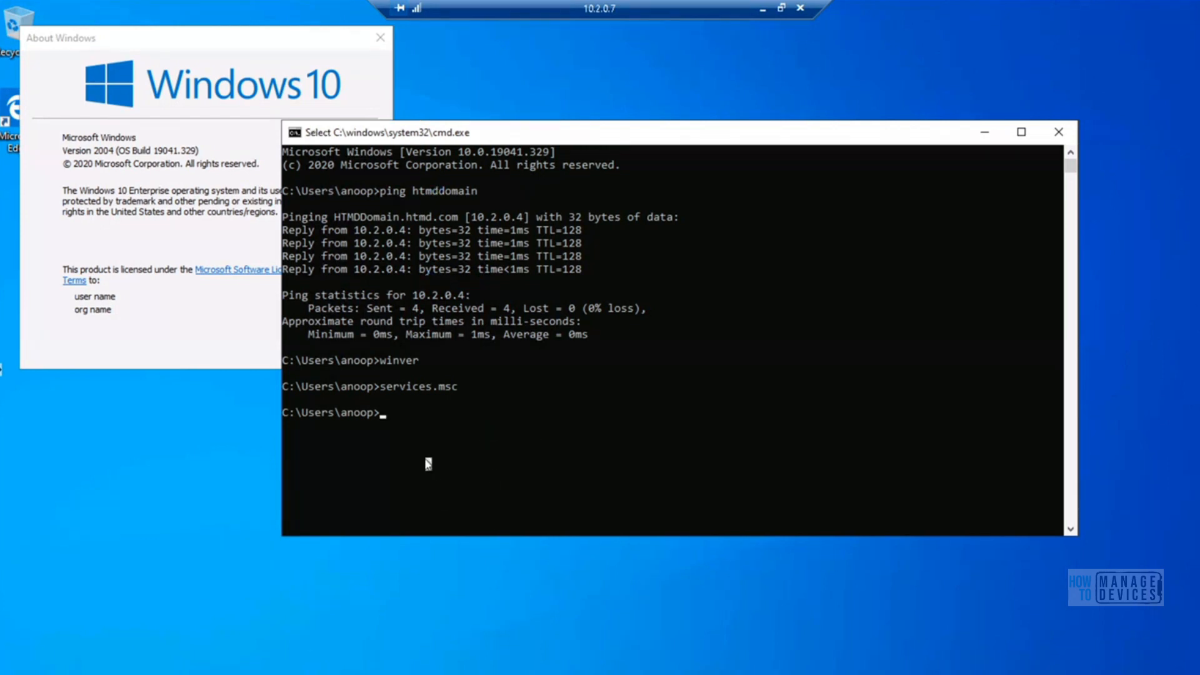
{"action": "type", "text": "c"}
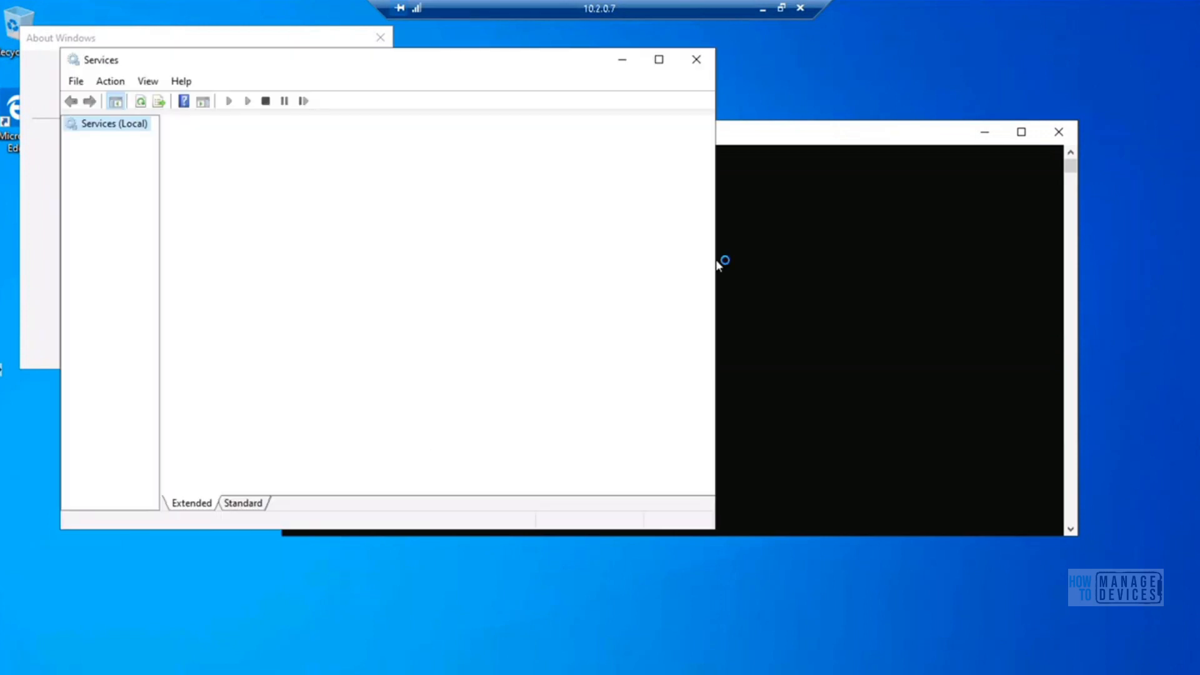
{"action": "left_click", "coordinate": [808, 133]}
{"action": "type", "text": "ontrol"}
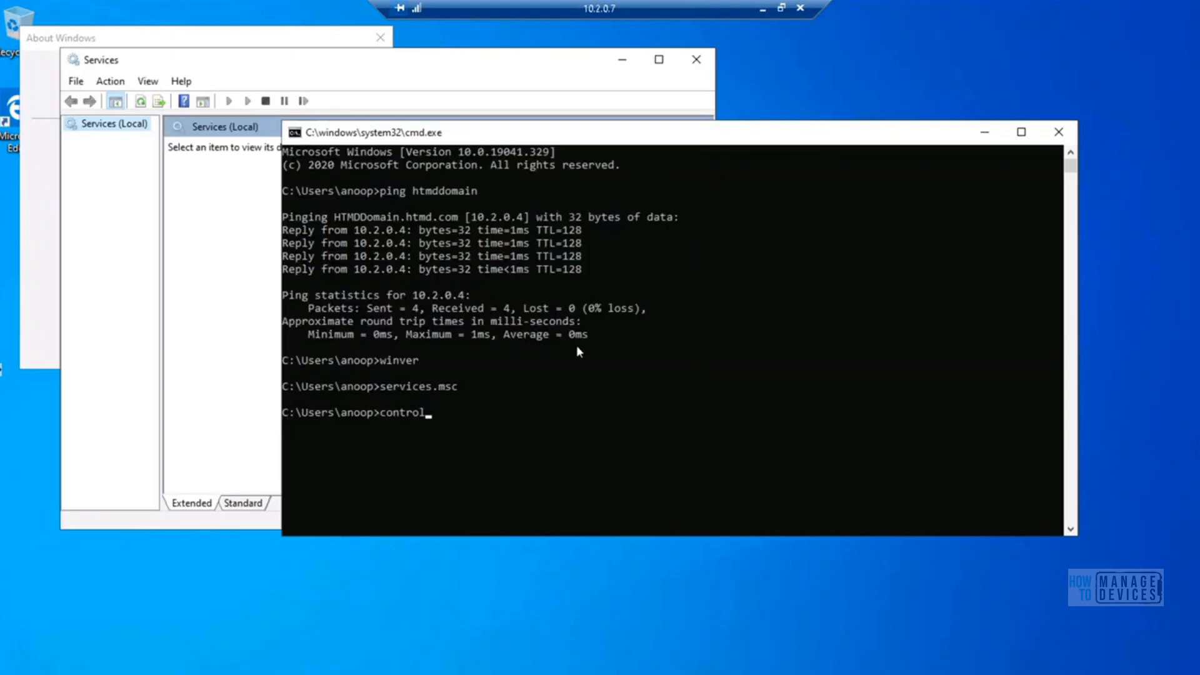
{"action": "key", "text": "Return"}
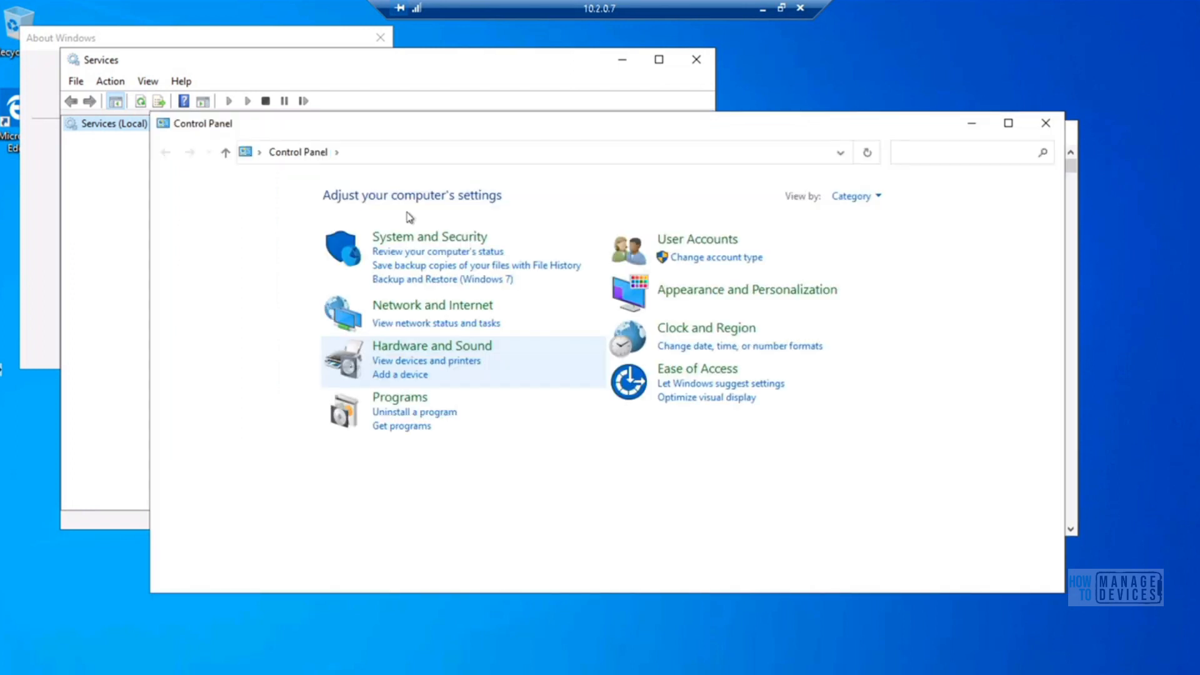
{"action": "left_click", "coordinate": [912, 156]}
{"action": "type", "text": "configurati"}
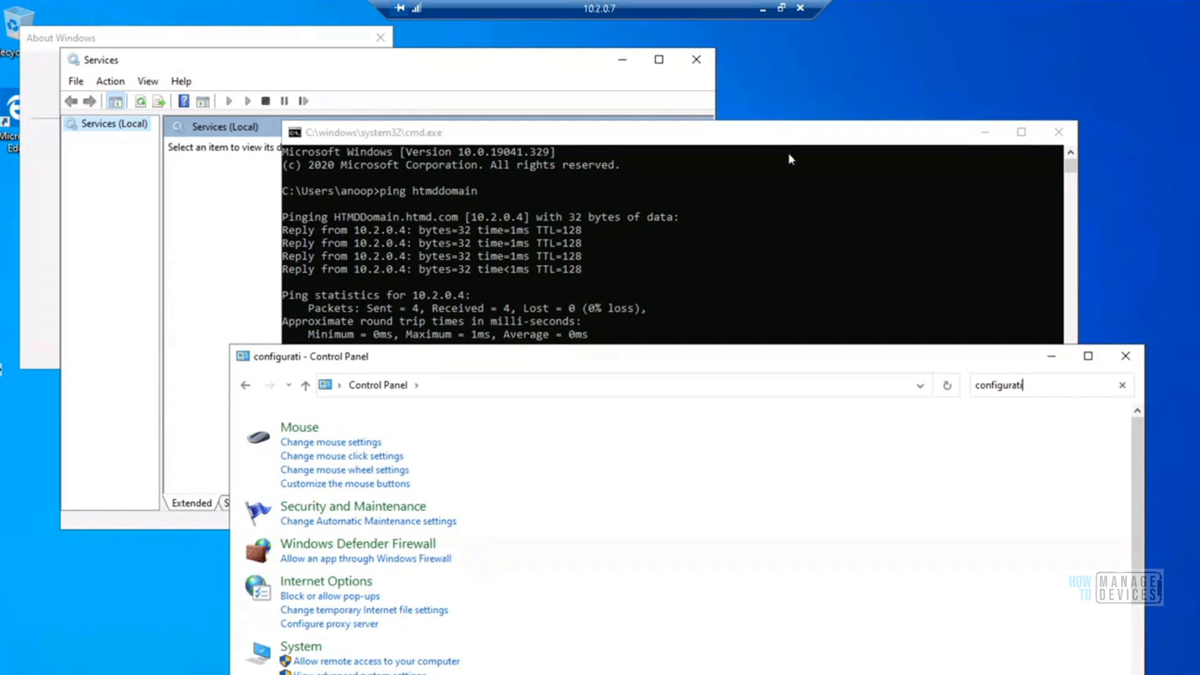
Bring the Services window to the front and show the services list in the Standard view
{"action": "left_click", "coordinate": [434, 75]}
{"action": "left_click", "coordinate": [250, 504]}
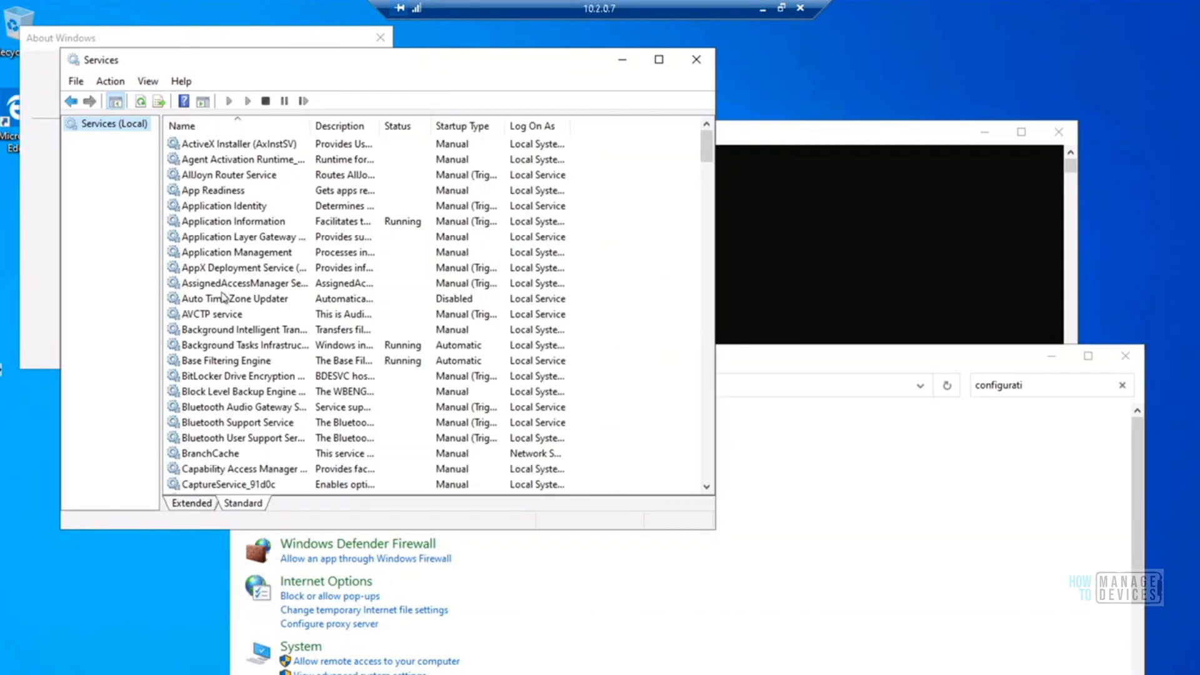
Look in the services list for names starting with "sm", and bring the command prompt window forward, moving it clear of the Services window
{"action": "left_click", "coordinate": [223, 297]}
{"action": "type", "text": "sm"}
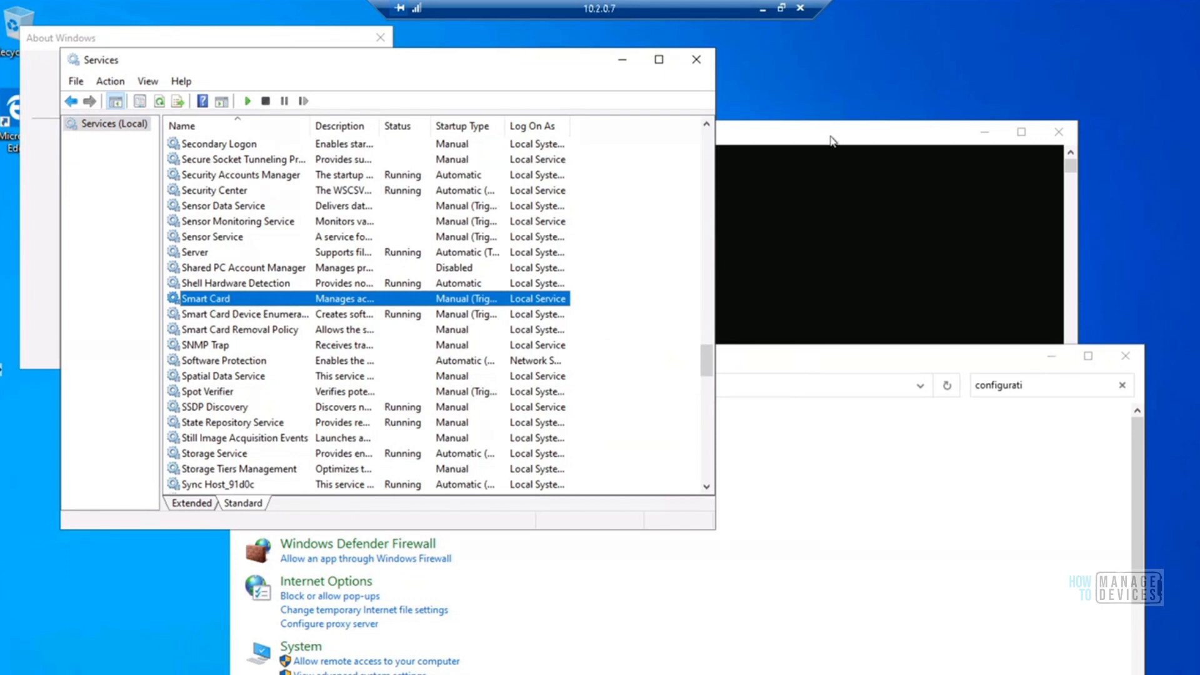
{"action": "left_click", "coordinate": [831, 139]}
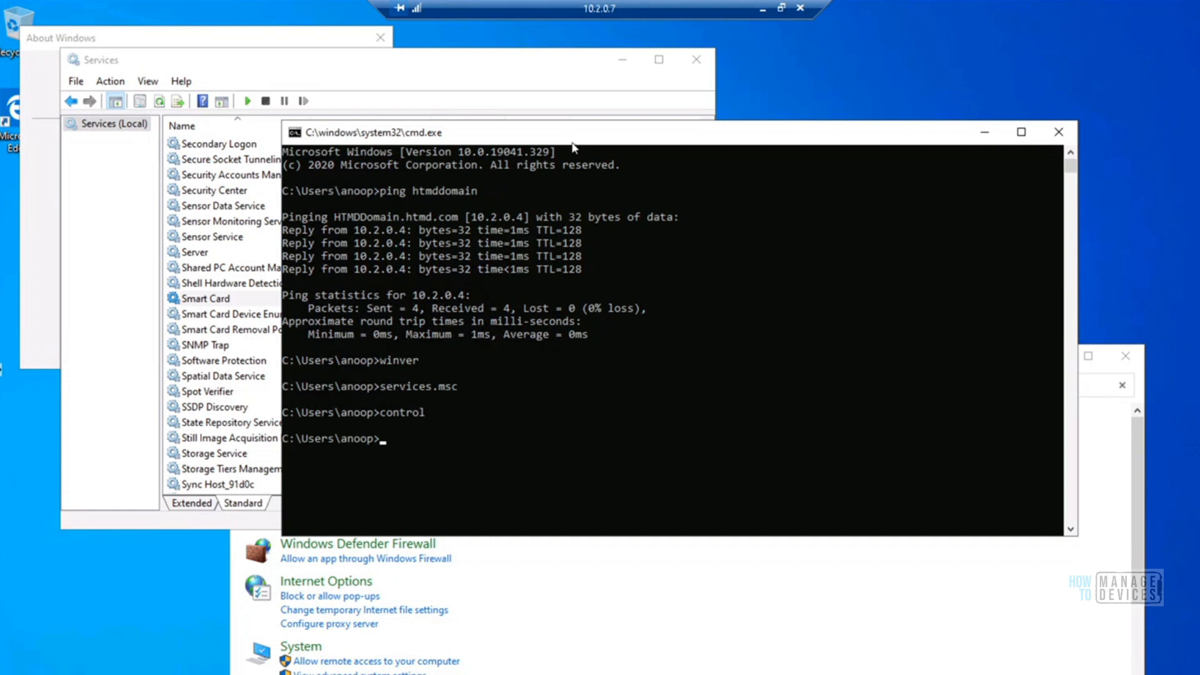
{"action": "left_click_drag", "start_coordinate": [572, 143], "coordinate": [652, 116]}
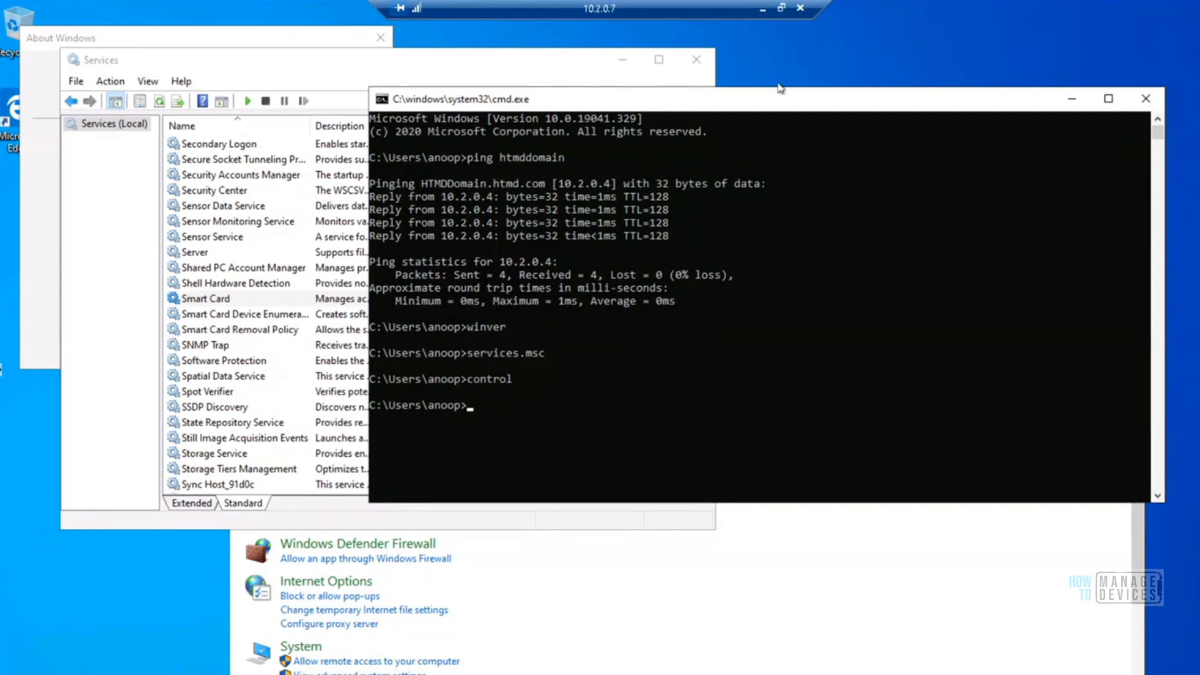
Minimize the Win10 Client remote session and switch to the SCCM Server remote session
{"action": "left_click", "coordinate": [757, 9]}
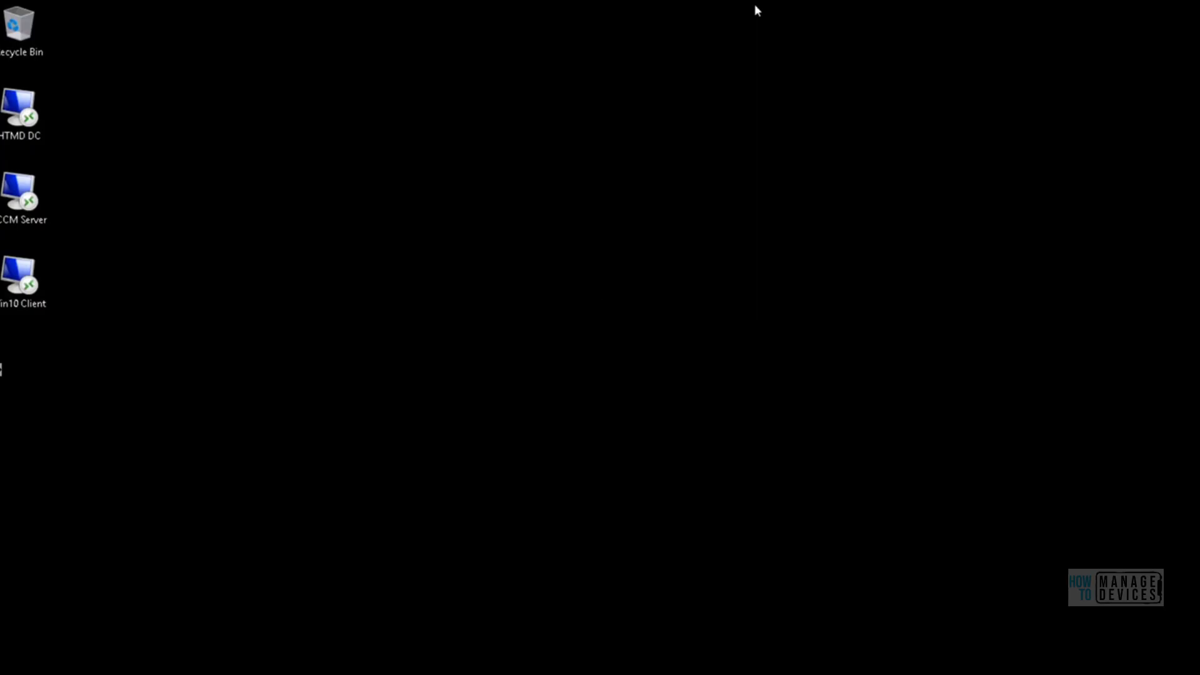
{"action": "mouse_move", "coordinate": [253, 674]}
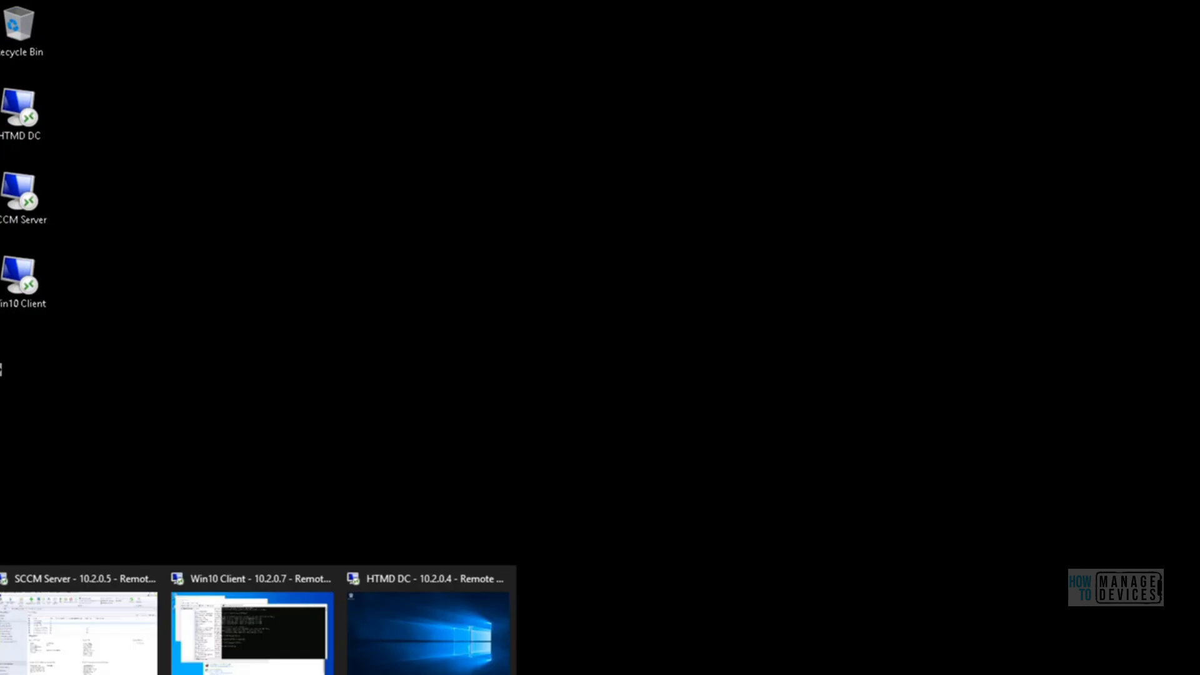
{"action": "left_click", "coordinate": [91, 634]}
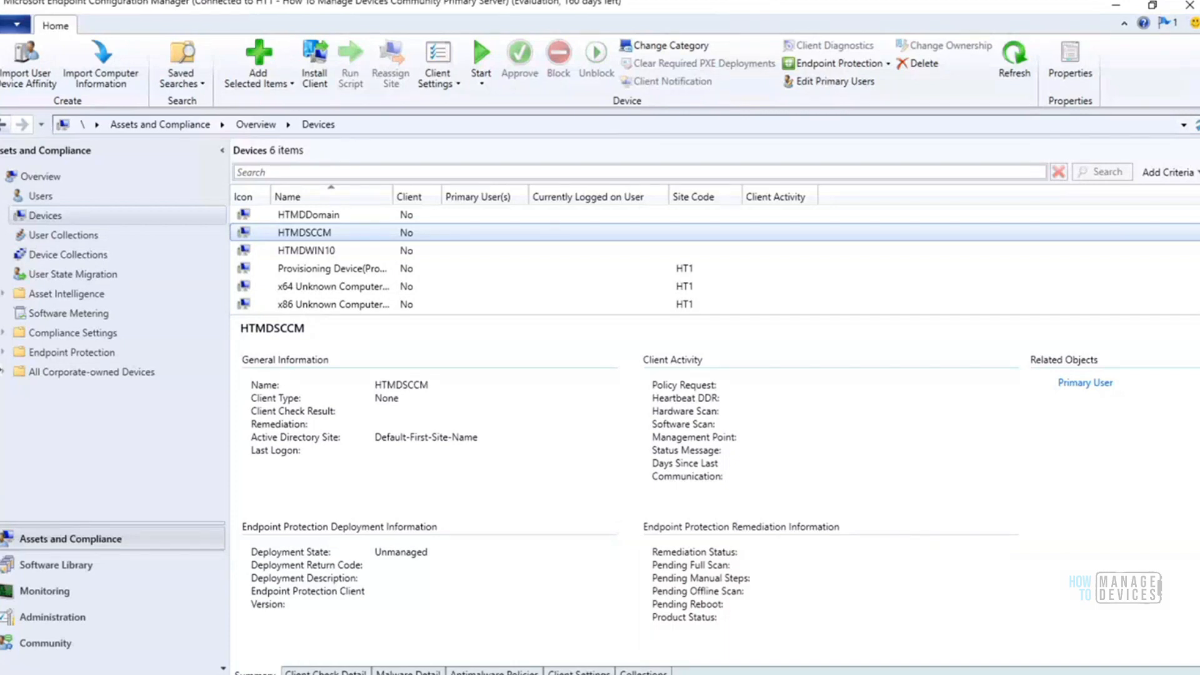
Switch to the browser and review the client installation methods listed in the Install SCCM Client Manually article, highlighting the whole list
{"action": "mouse_move", "coordinate": [287, 674]}
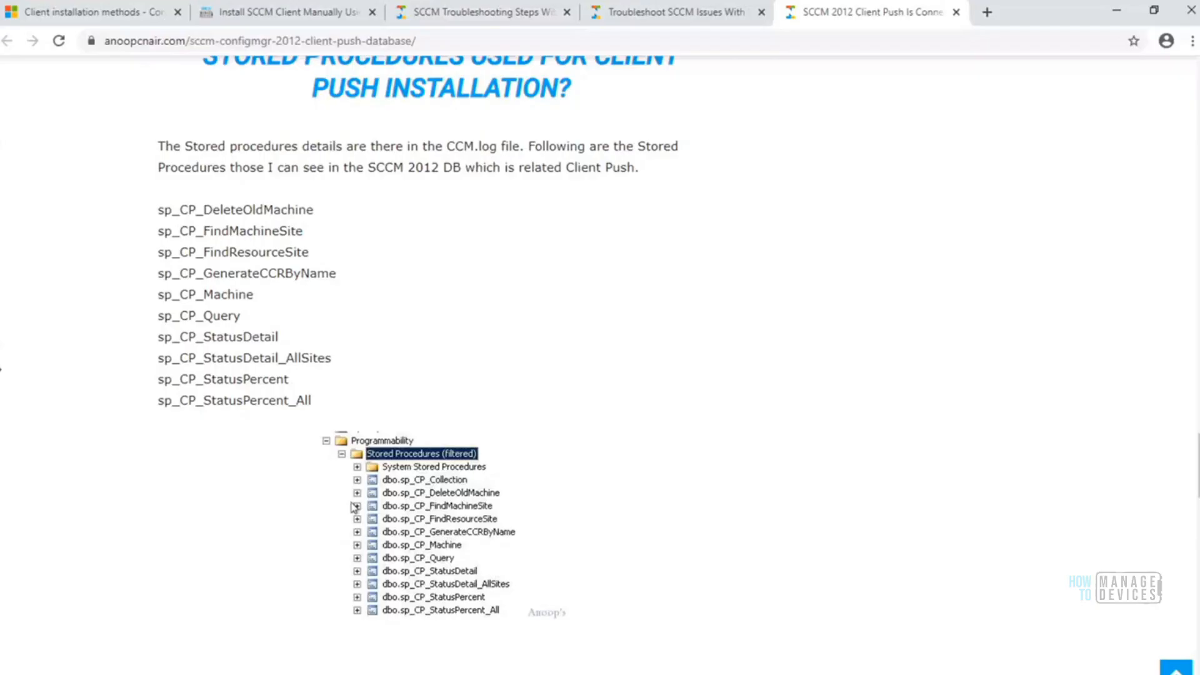
{"action": "left_click", "coordinate": [98, 14]}
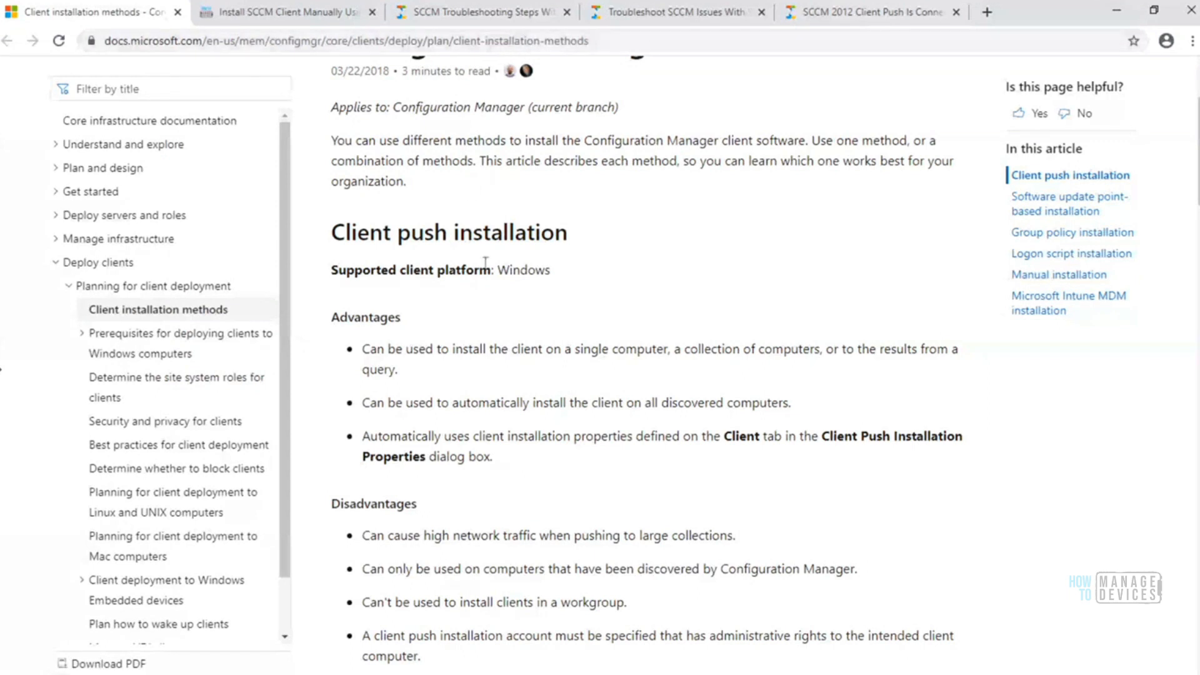
{"action": "left_click", "coordinate": [295, 18]}
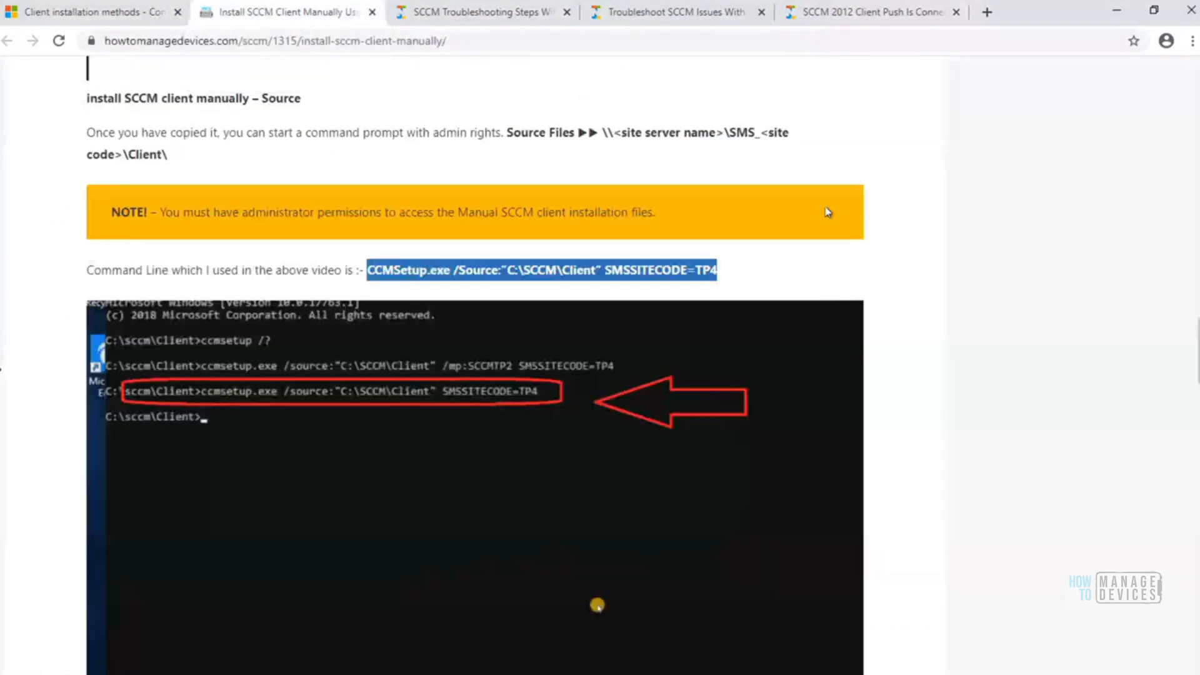
{"action": "left_click_drag", "start_coordinate": [1194, 372], "coordinate": [1194, 263]}
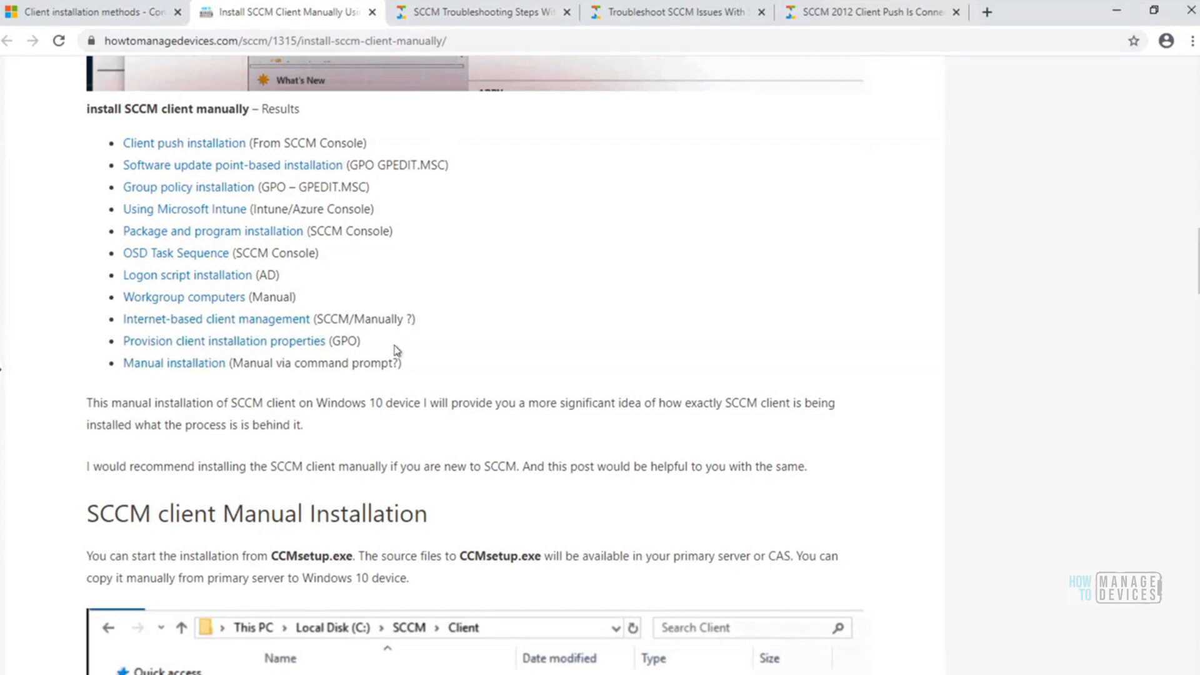
{"action": "left_click_drag", "start_coordinate": [92, 147], "coordinate": [436, 370]}
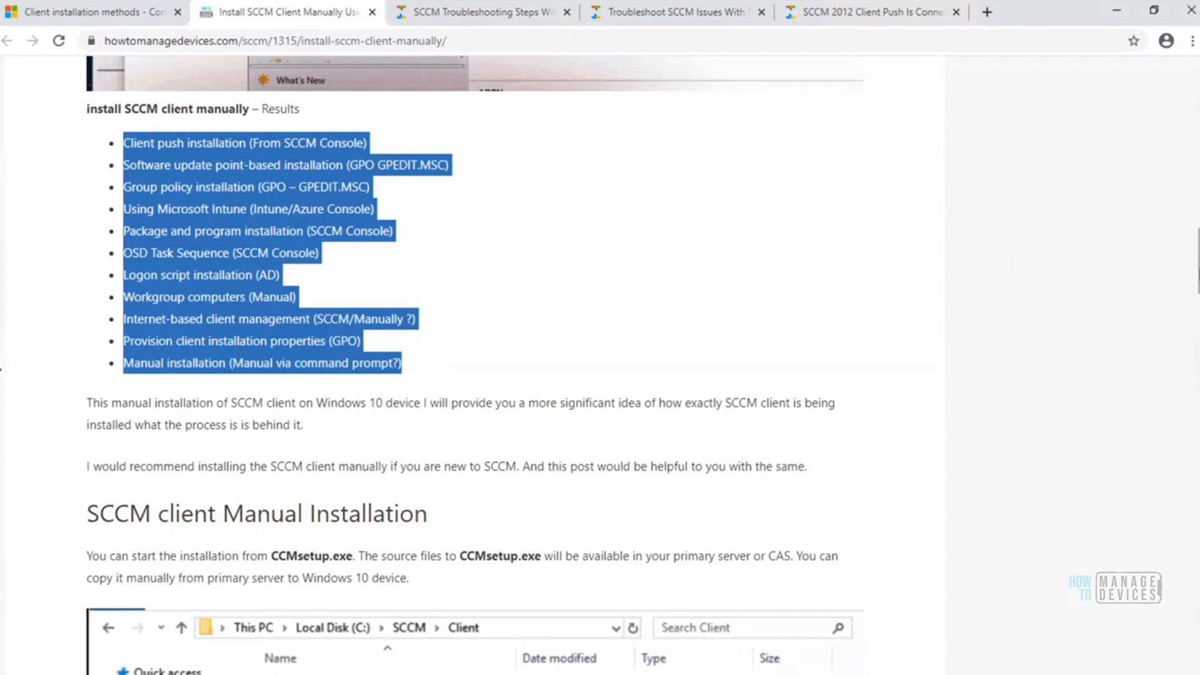
{"action": "scroll", "coordinate": [1197, 260], "scroll_direction": "up", "scroll_amount": 1}
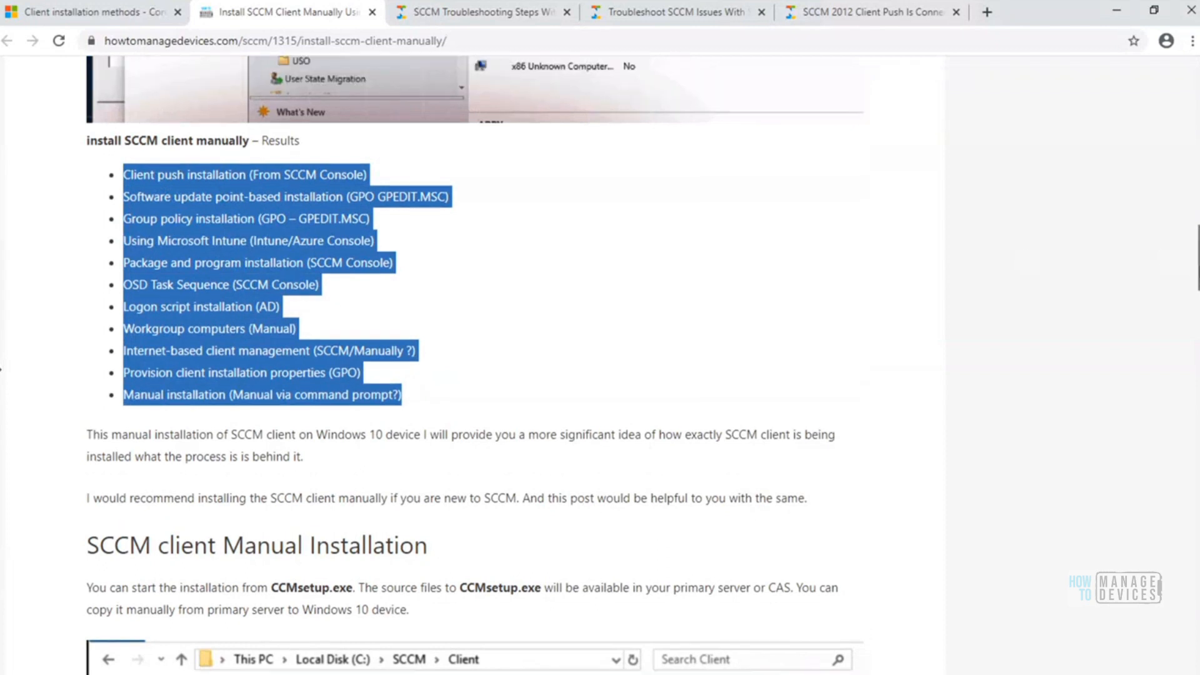
{"action": "left_click", "coordinate": [653, 343]}
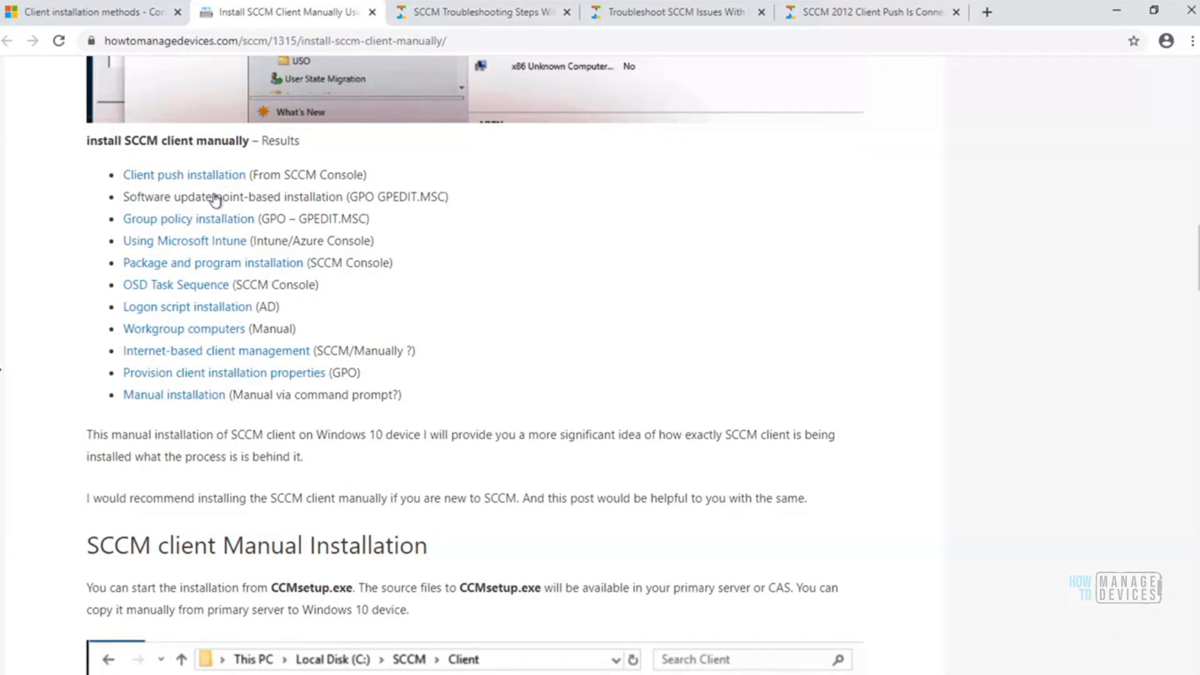
In the Configuration Manager console, check Active Directory System Discovery under Discovery Methods and the HTMDDomain entry under Devices
{"action": "left_click", "coordinate": [306, 674]}
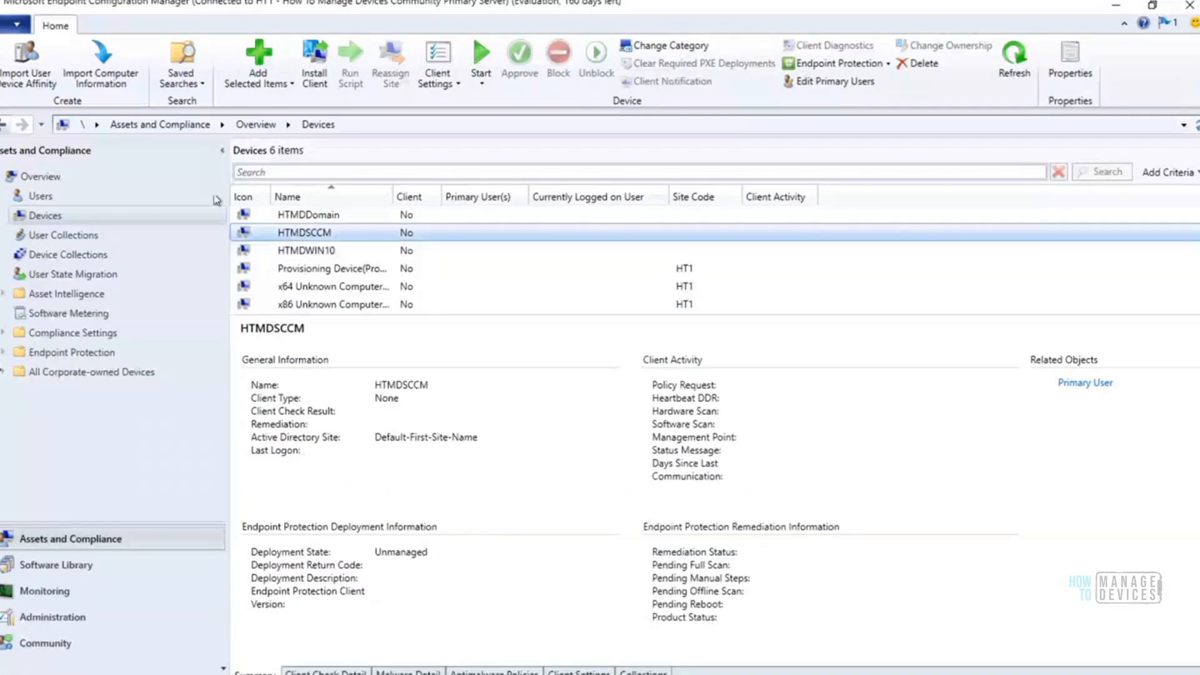
{"action": "left_click", "coordinate": [58, 619]}
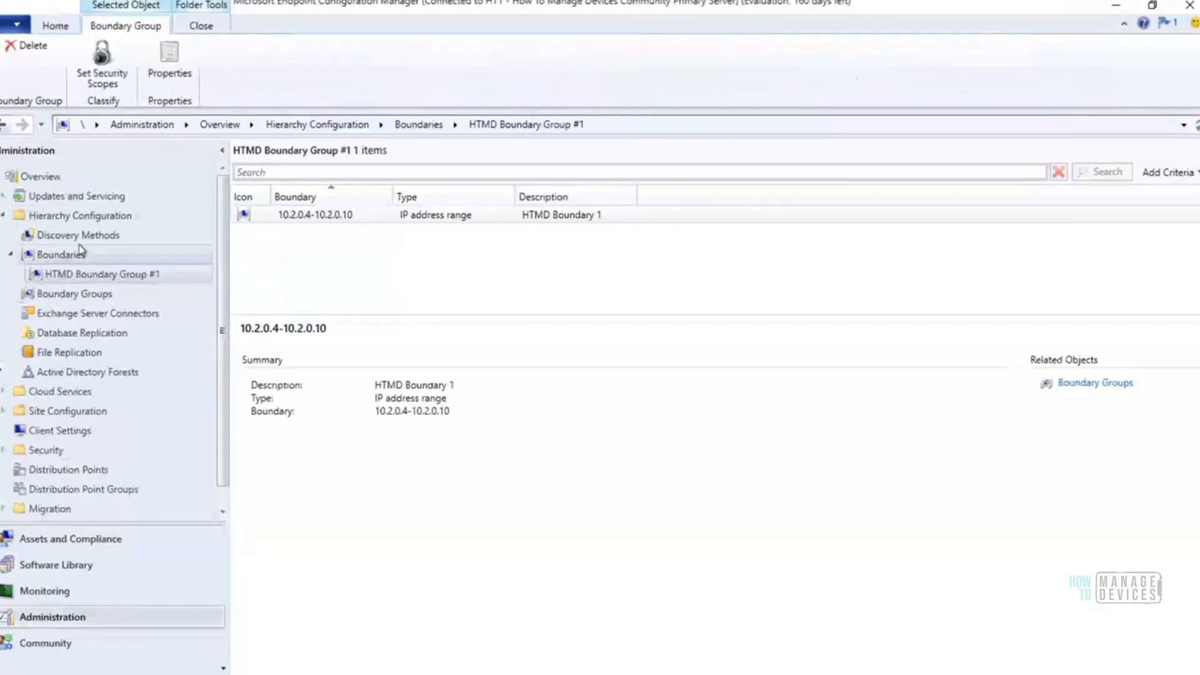
{"action": "left_click", "coordinate": [77, 235]}
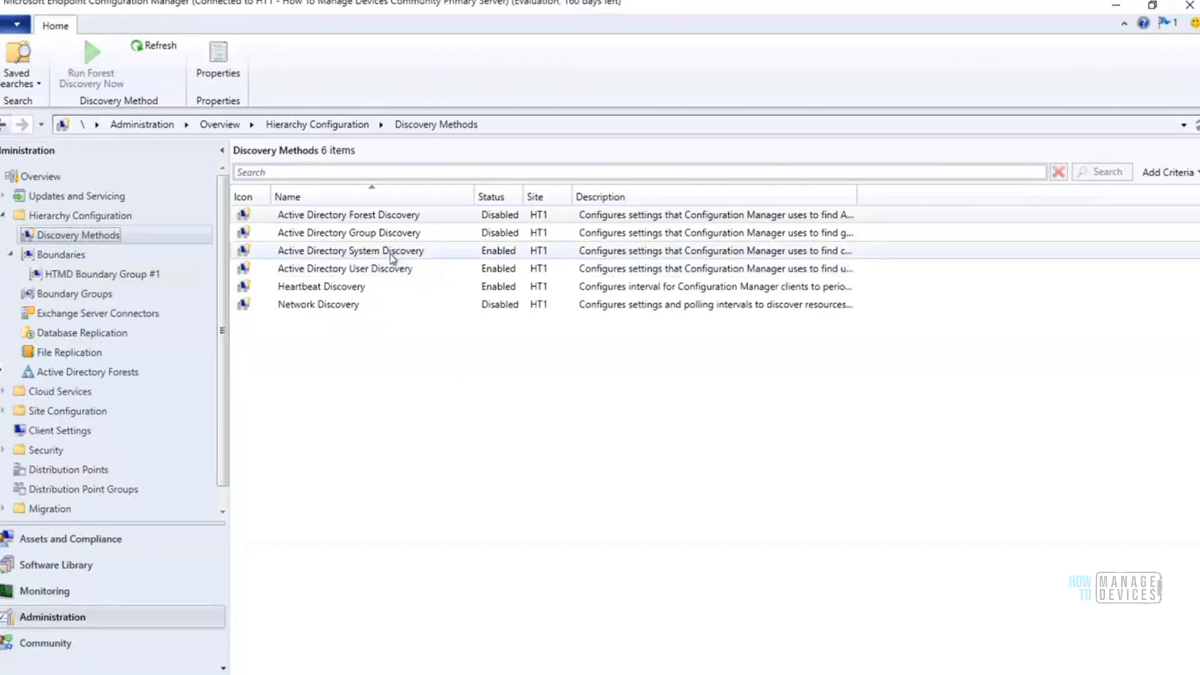
{"action": "left_click", "coordinate": [392, 254]}
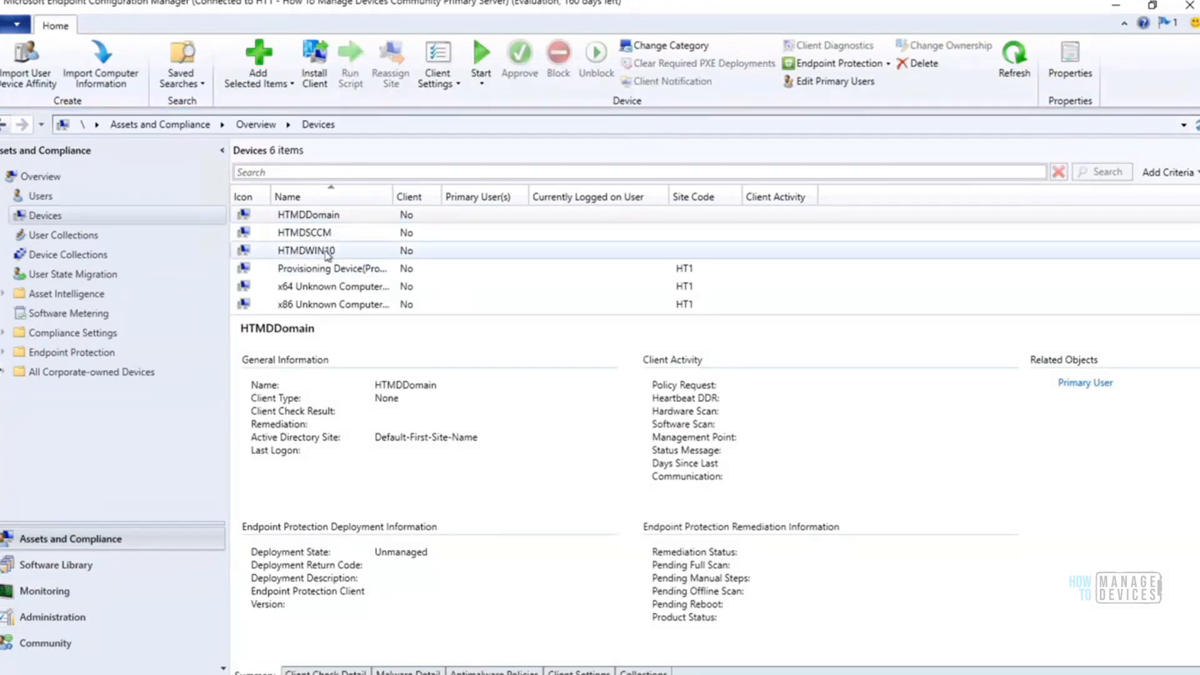
{"action": "left_click", "coordinate": [323, 218]}
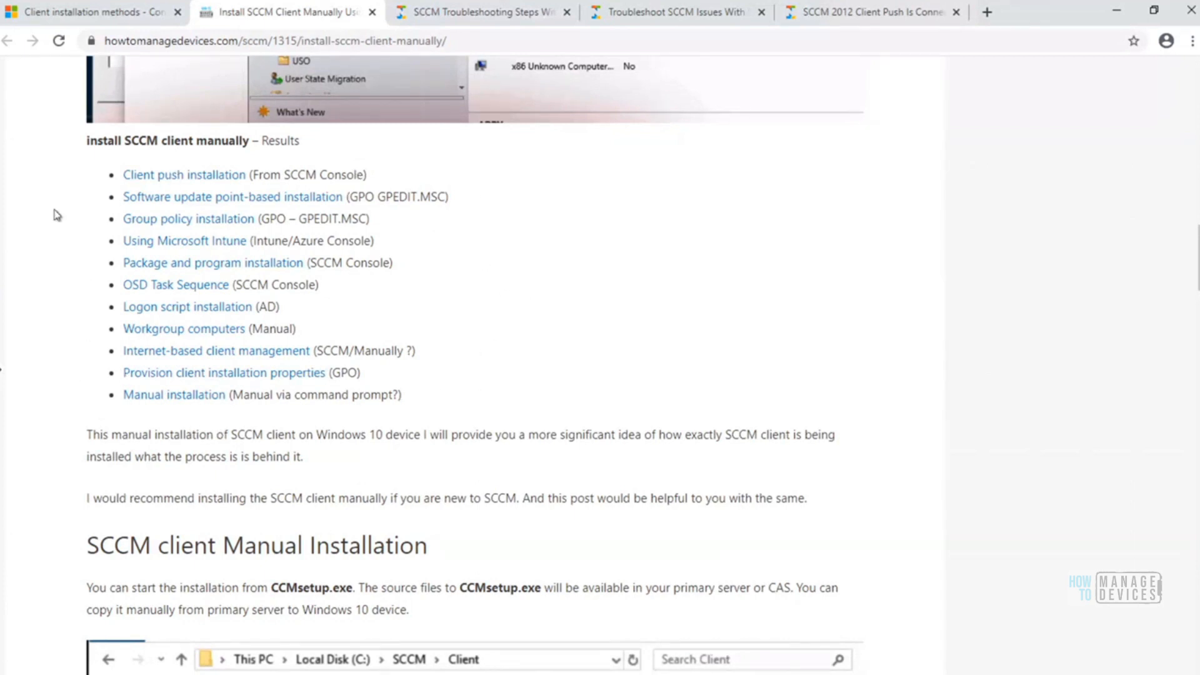
In the browser's Client installation methods article, find the Client push installation section and highlight its supported client platform line
{"action": "left_click", "coordinate": [117, 24]}
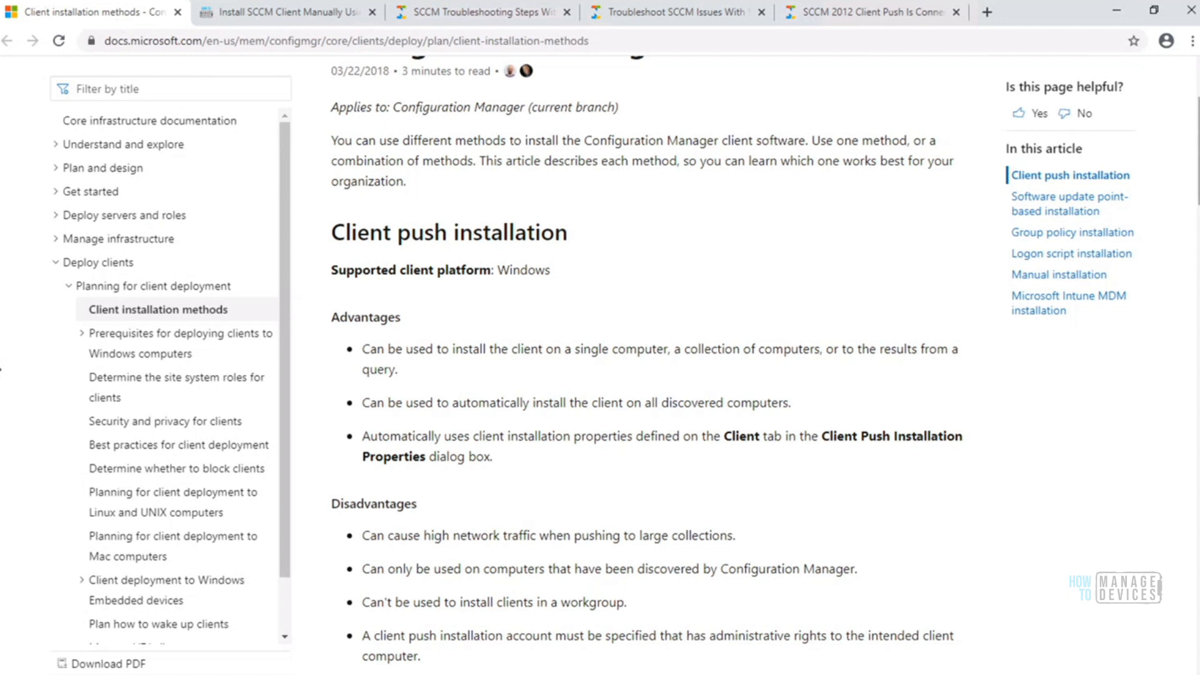
{"action": "scroll", "coordinate": [647, 366], "scroll_direction": "down", "scroll_amount": 2}
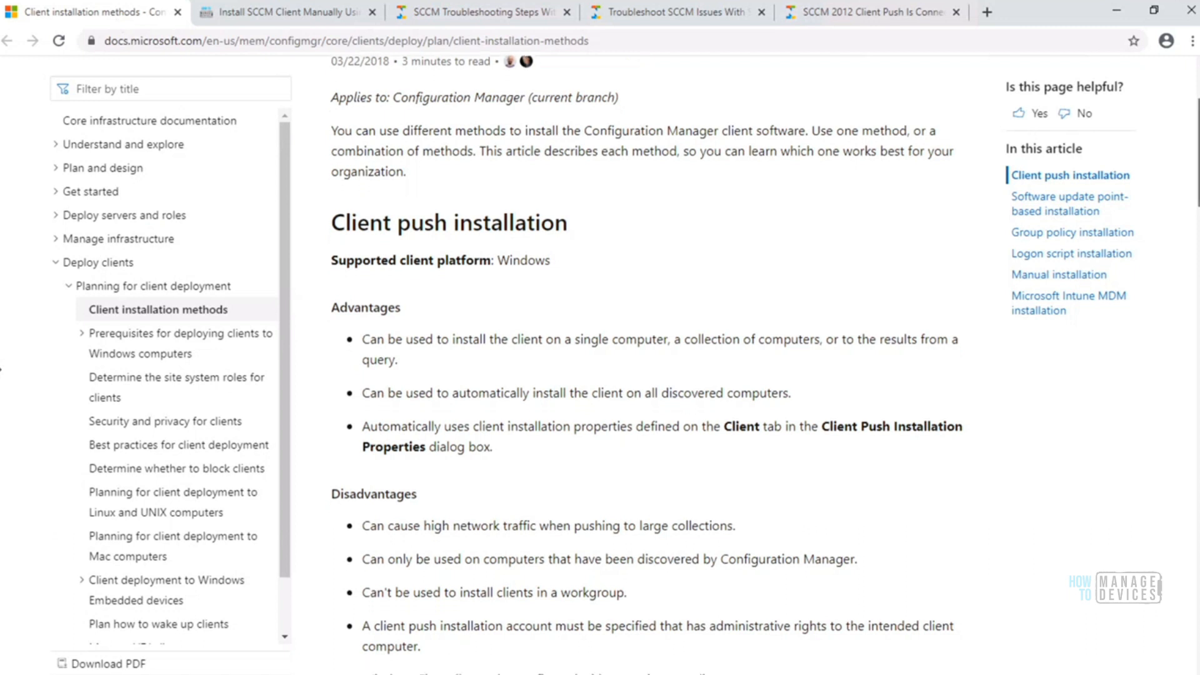
{"action": "scroll", "coordinate": [647, 366], "scroll_direction": "down", "scroll_amount": 1}
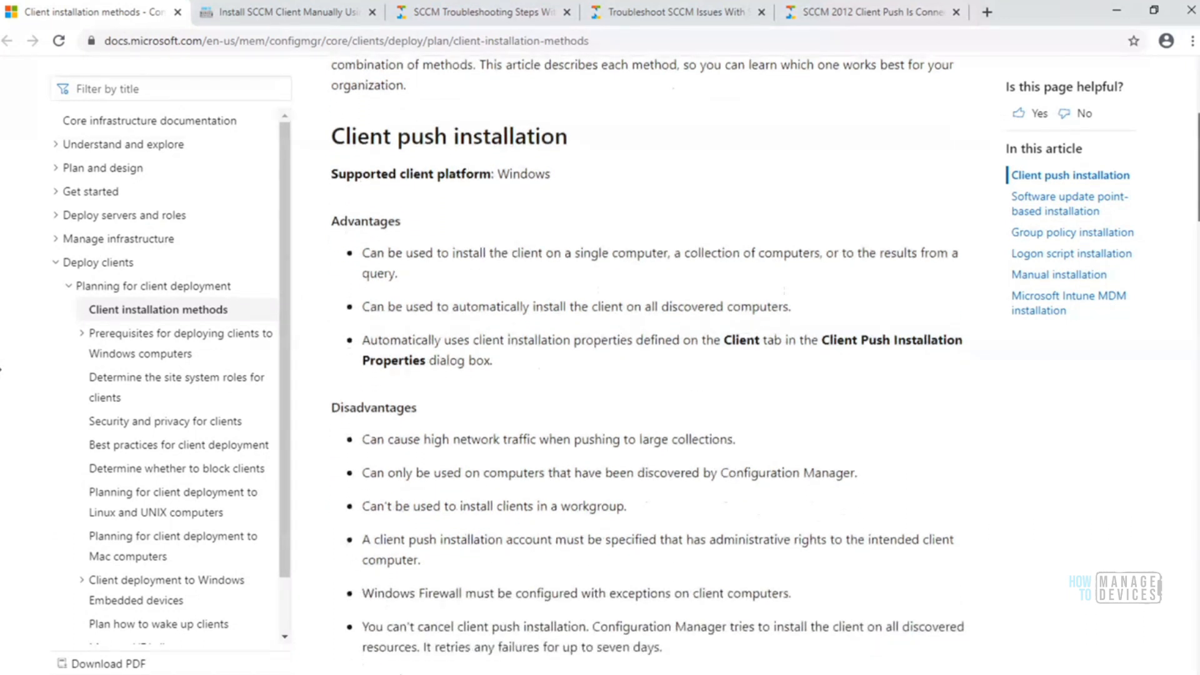
{"action": "scroll", "coordinate": [744, 184], "scroll_direction": "up", "scroll_amount": 1}
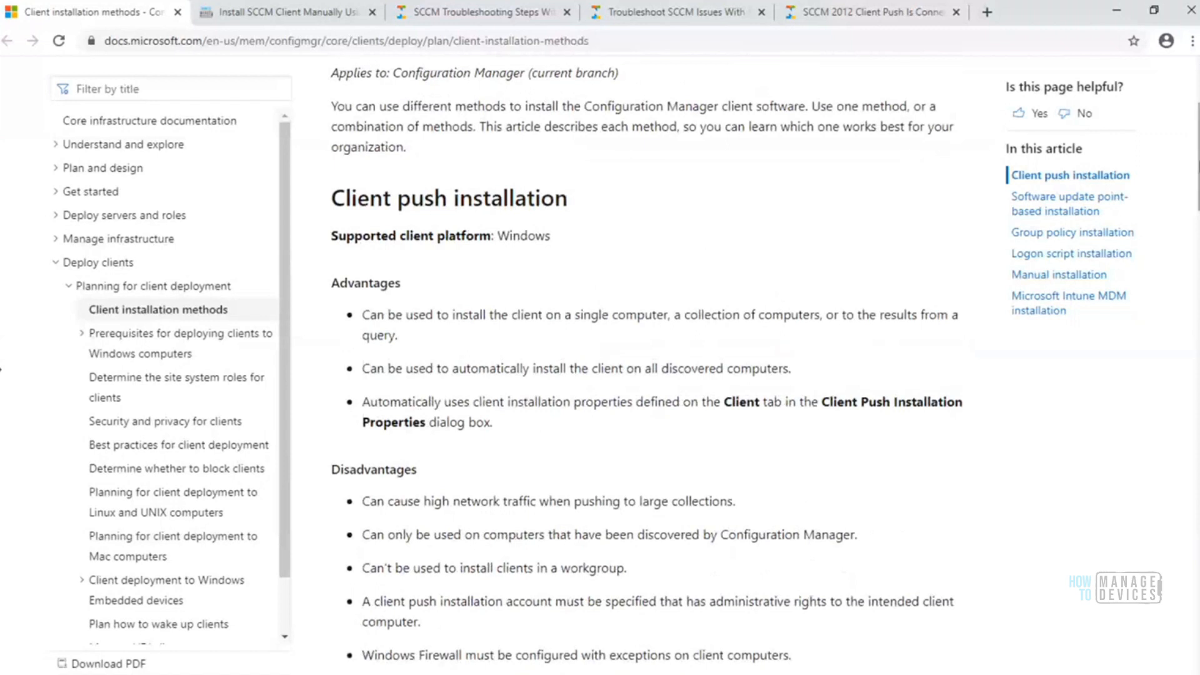
{"action": "scroll", "coordinate": [647, 366], "scroll_direction": "down", "scroll_amount": 1}
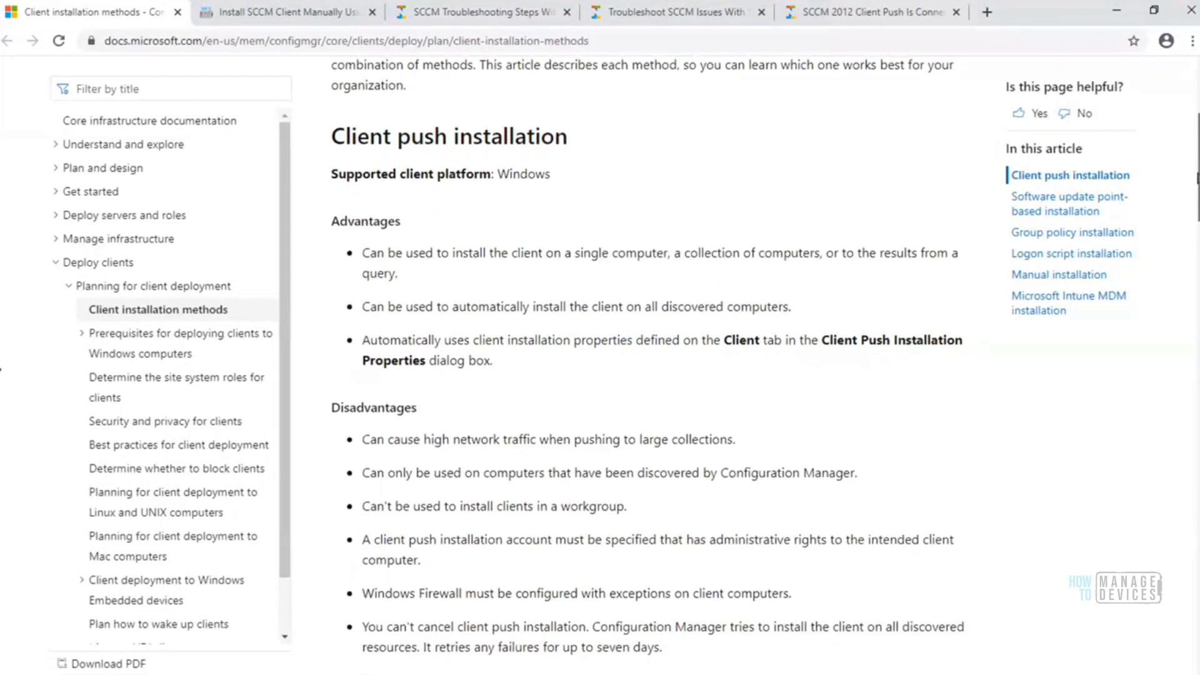
{"action": "scroll", "coordinate": [647, 366], "scroll_direction": "down", "scroll_amount": 1}
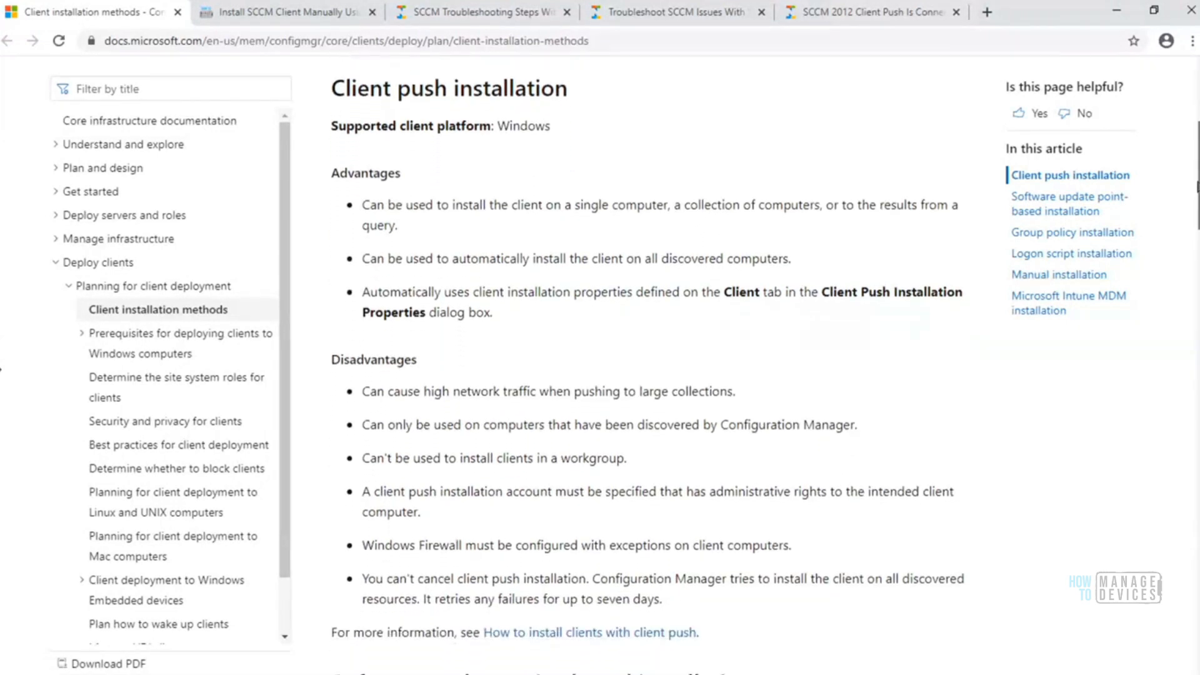
{"action": "left_click_drag", "start_coordinate": [331, 88], "coordinate": [499, 123]}
{"action": "left_click", "coordinate": [541, 127]}
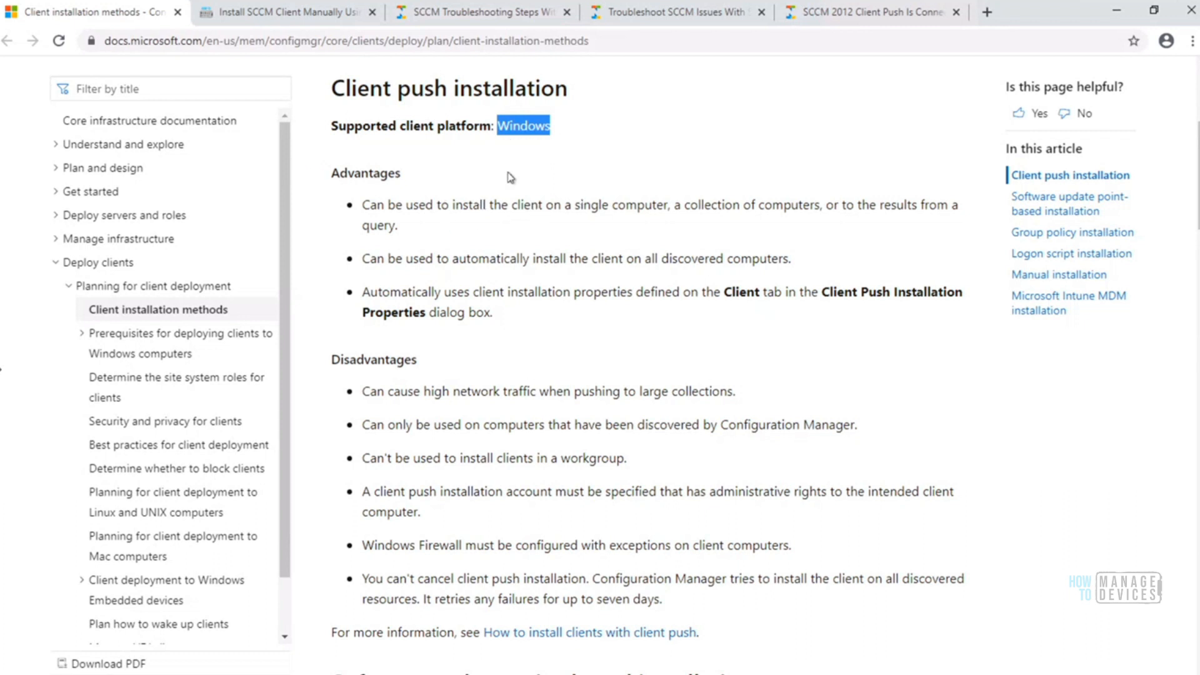
{"action": "left_click", "coordinate": [557, 127]}
{"action": "left_click_drag", "start_coordinate": [551, 126], "coordinate": [327, 125]}
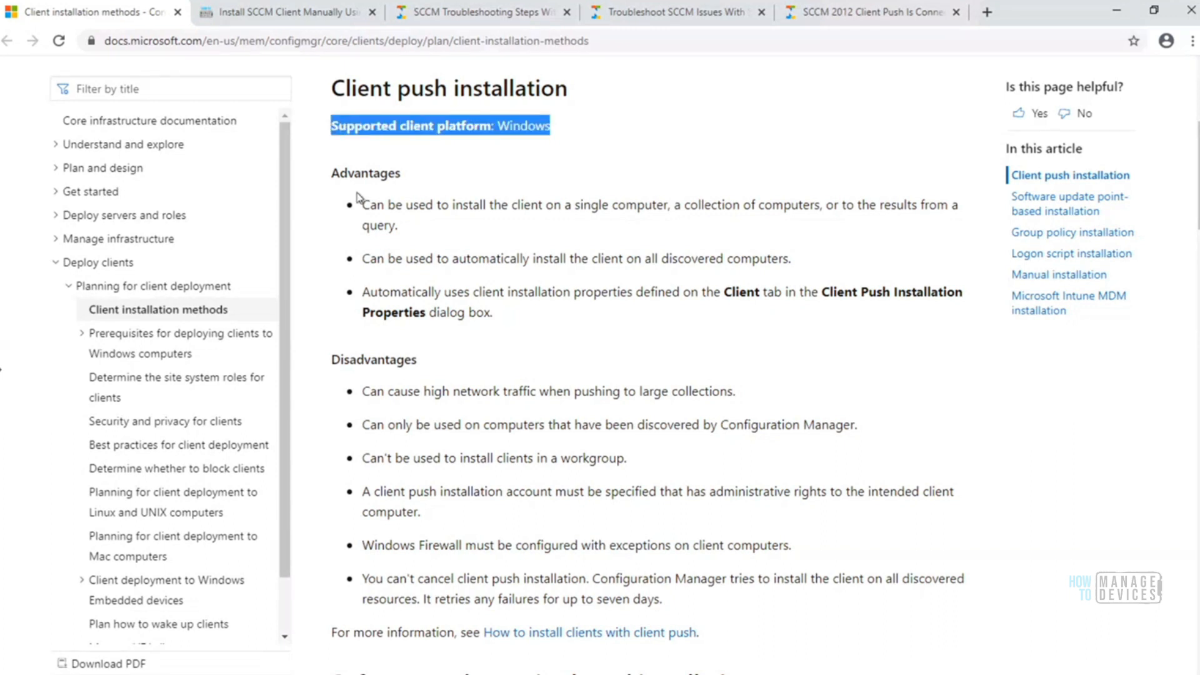
Review the advantages of client push installation, highlighting "all discovered computers"
{"action": "left_click_drag", "start_coordinate": [362, 206], "coordinate": [578, 322]}
{"action": "left_click", "coordinate": [577, 324]}
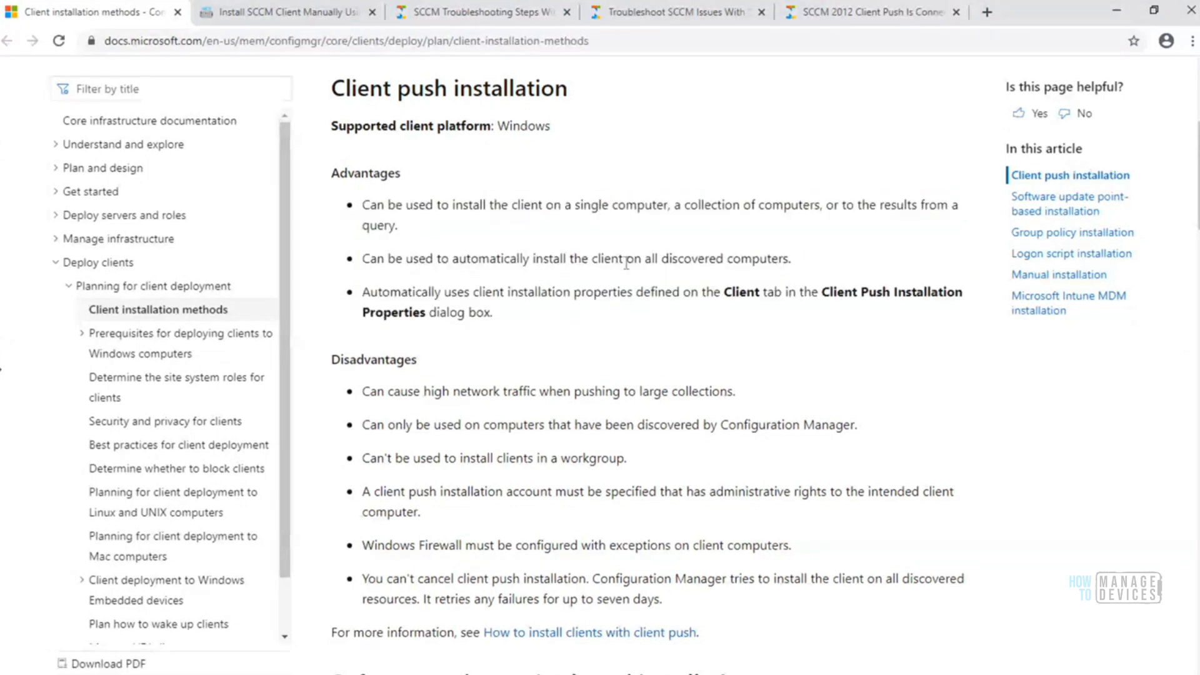
{"action": "left_click_drag", "start_coordinate": [791, 258], "coordinate": [616, 265]}
{"action": "left_click_drag", "start_coordinate": [830, 260], "coordinate": [646, 254]}
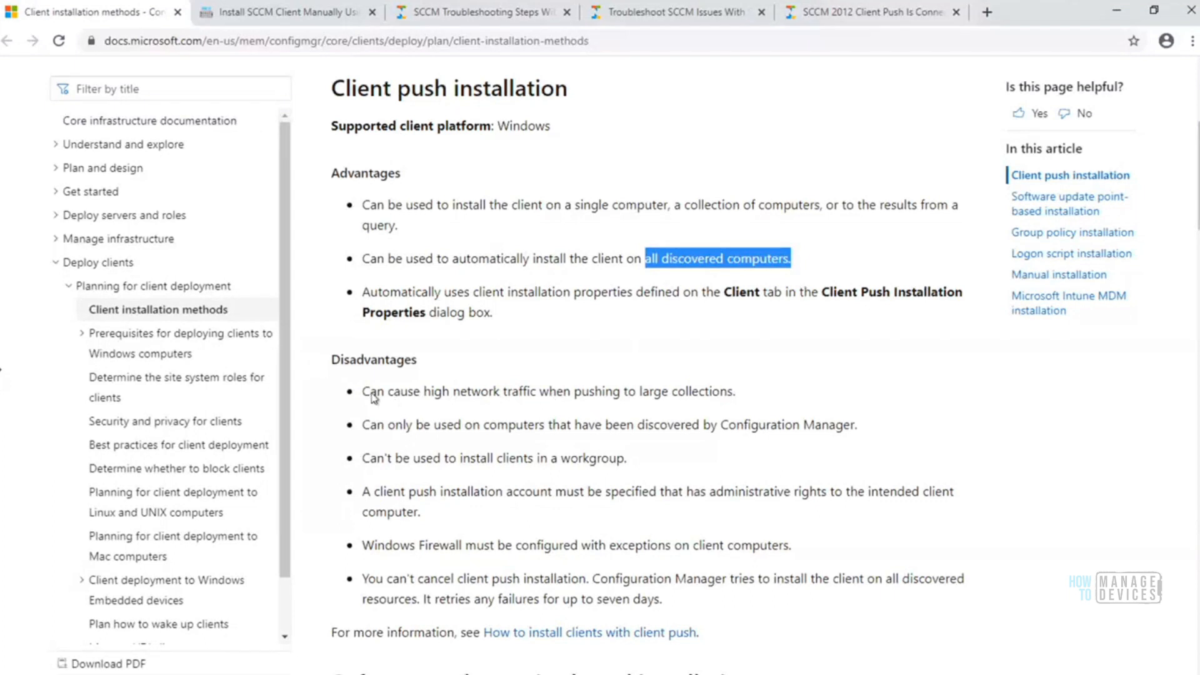
Review the disadvantages of client push installation, highlighting "network traffic" and "discovered"
{"action": "left_click_drag", "start_coordinate": [363, 393], "coordinate": [730, 388]}
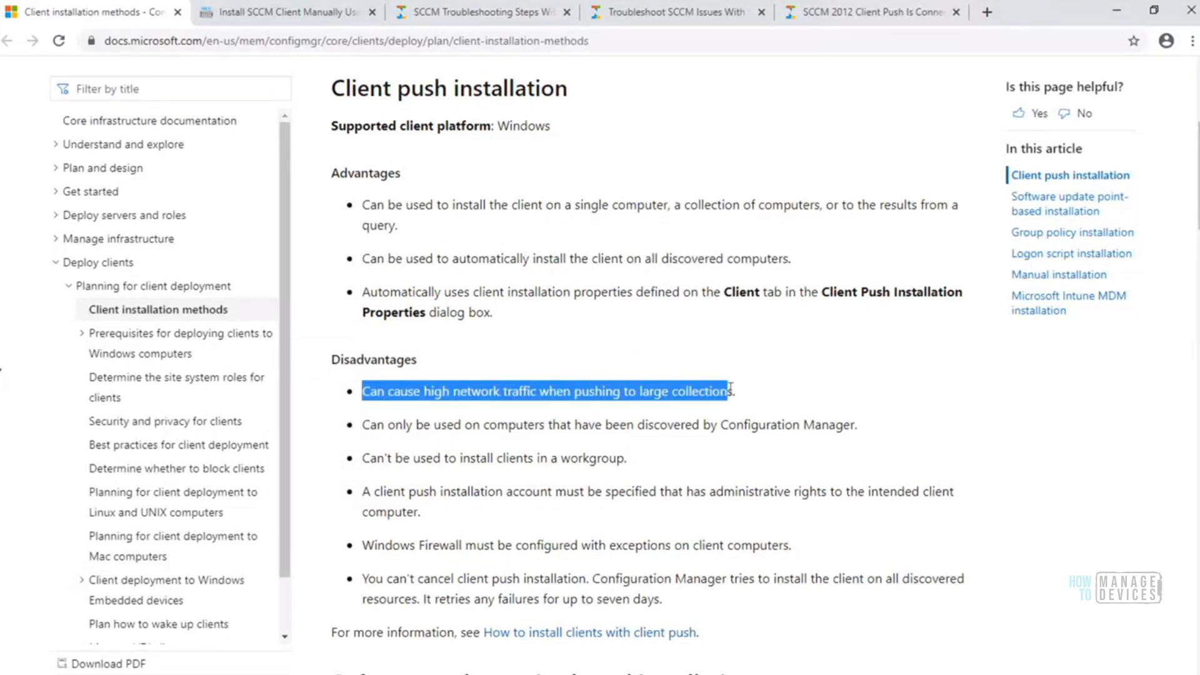
{"action": "left_click", "coordinate": [753, 400]}
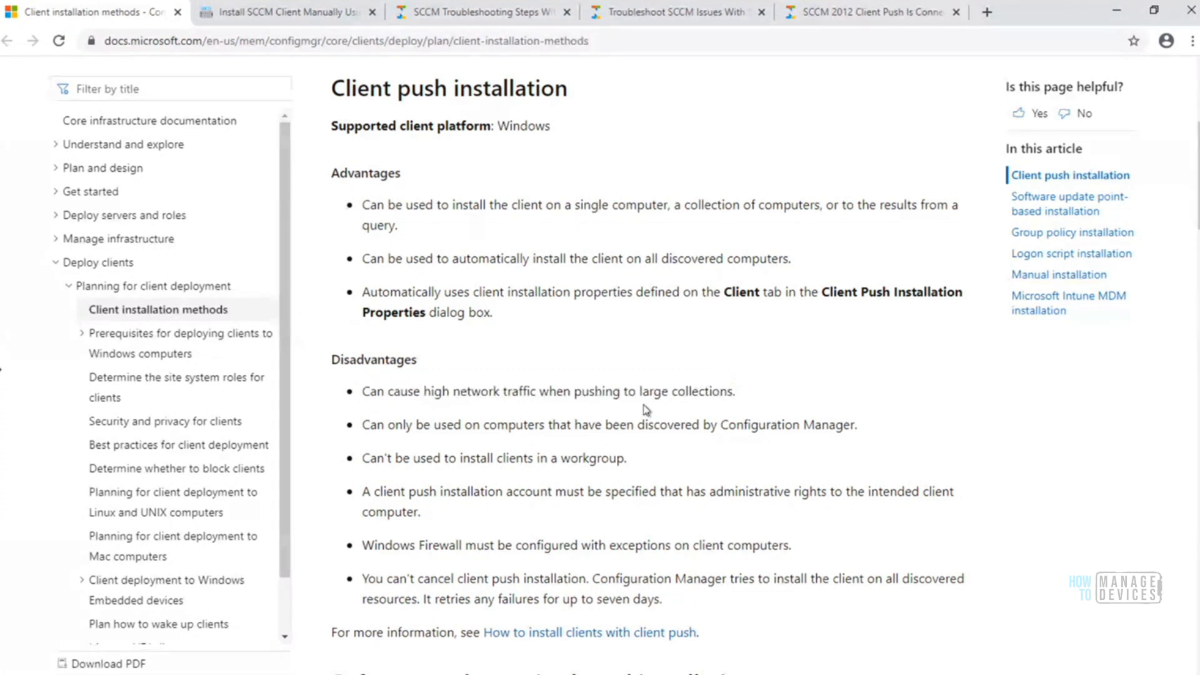
{"action": "left_click_drag", "start_coordinate": [459, 392], "coordinate": [542, 393]}
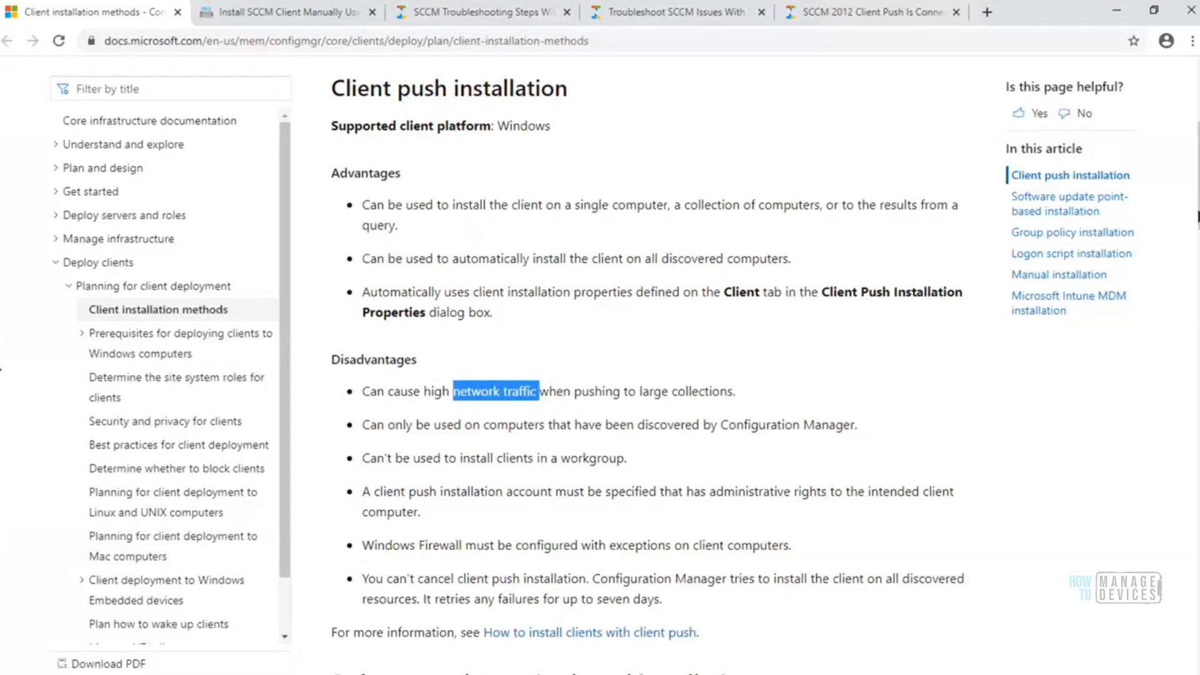
{"action": "scroll", "coordinate": [1069, 255], "scroll_direction": "down", "scroll_amount": 3}
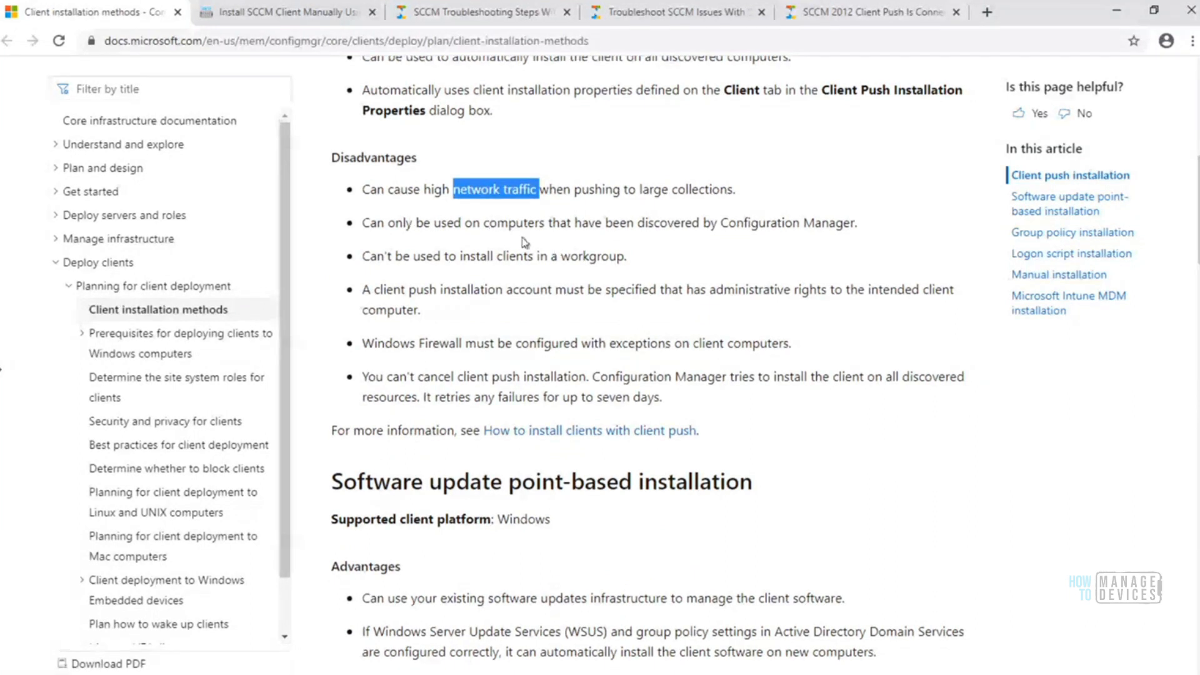
{"action": "left_click_drag", "start_coordinate": [638, 224], "coordinate": [704, 225]}
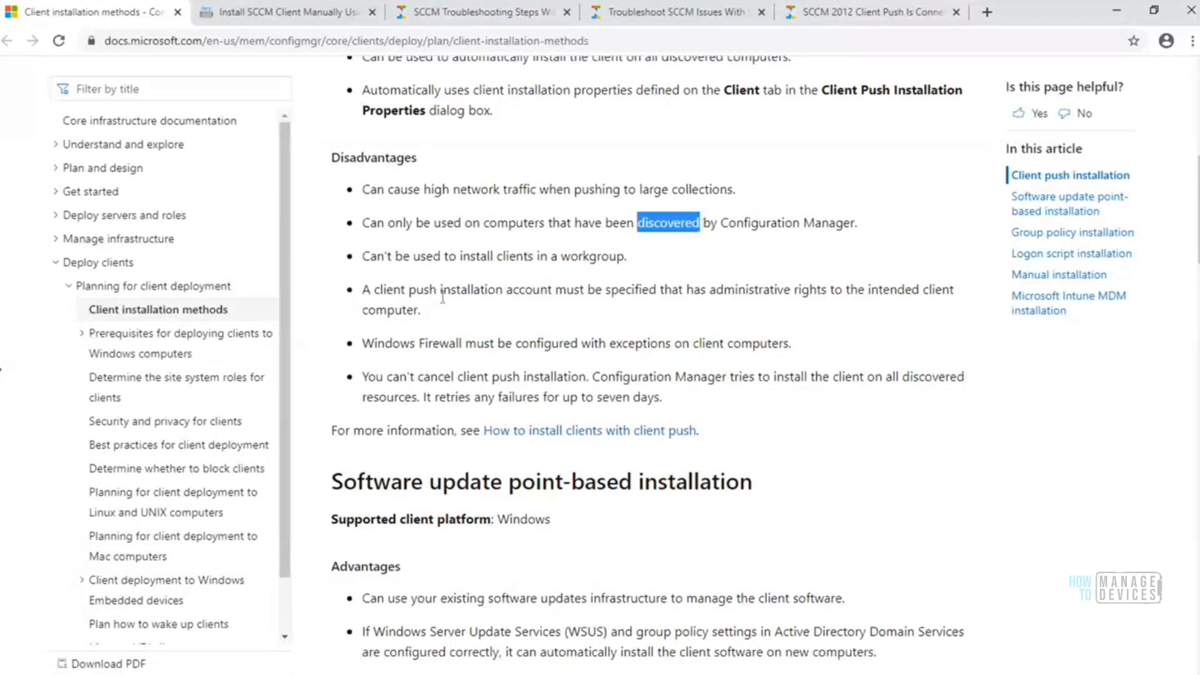
Switch back to the Configuration Manager console and select HTMDDomain in the Devices list
{"action": "left_click", "coordinate": [112, 674]}
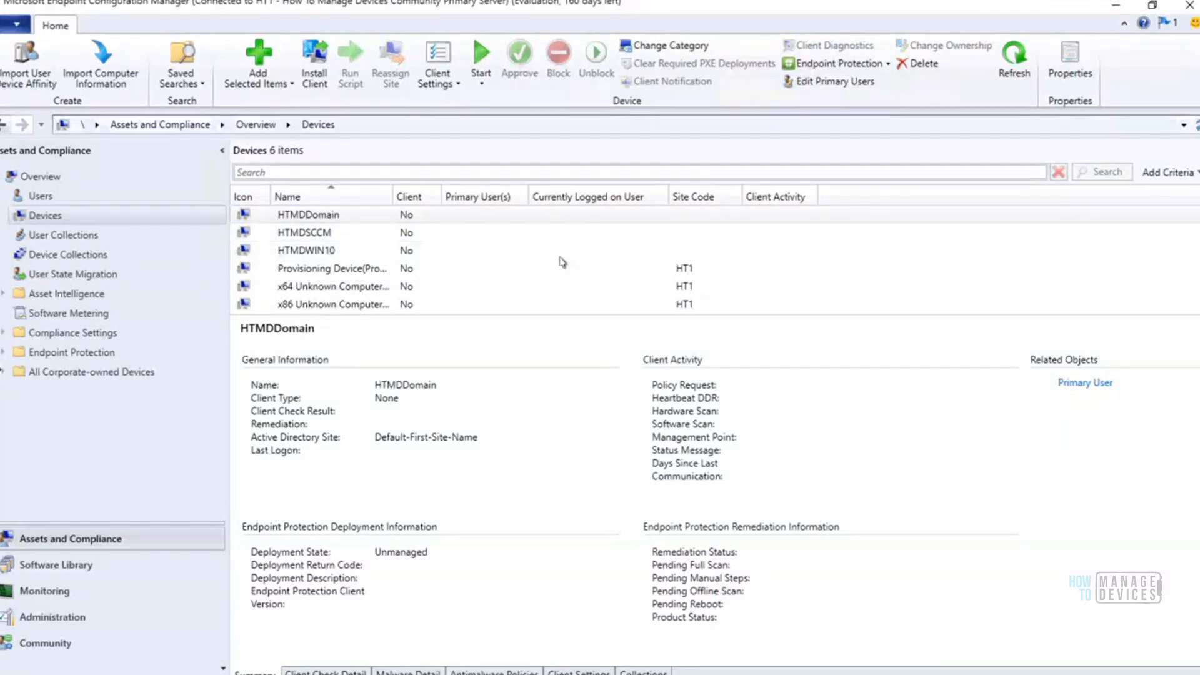
{"action": "left_click", "coordinate": [325, 215]}
Open the list of available actions for the HTMDDomain device to view its Install Client option
{"action": "right_click", "coordinate": [303, 217]}
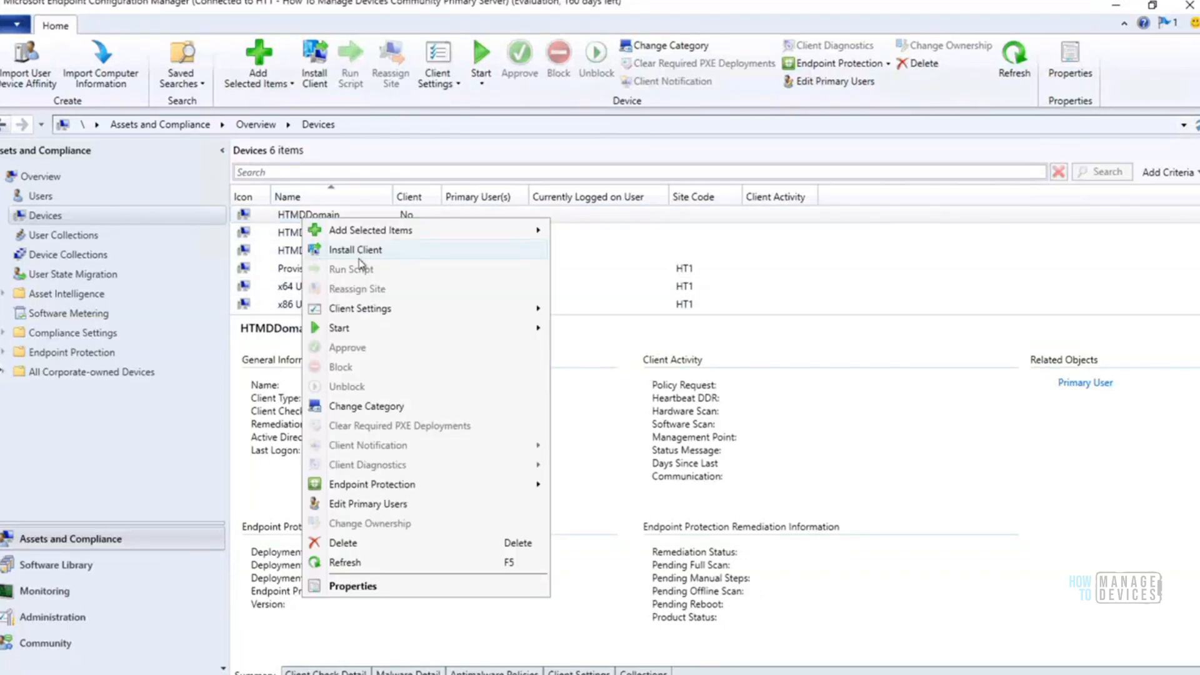
{"action": "left_click", "coordinate": [288, 216]}
{"action": "right_click", "coordinate": [289, 216]}
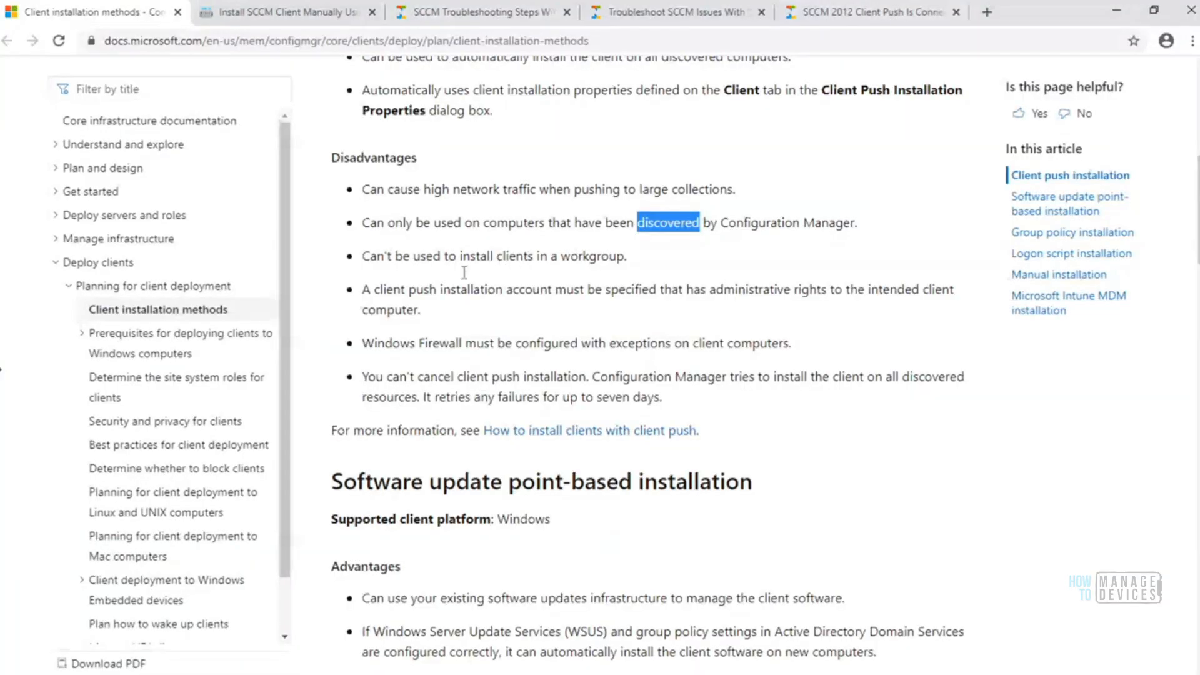
Back in the browser article, highlight the client push disadvantages about workgroup clients and the installation account's "administrative rights"
{"action": "left_click_drag", "start_coordinate": [363, 260], "coordinate": [639, 254]}
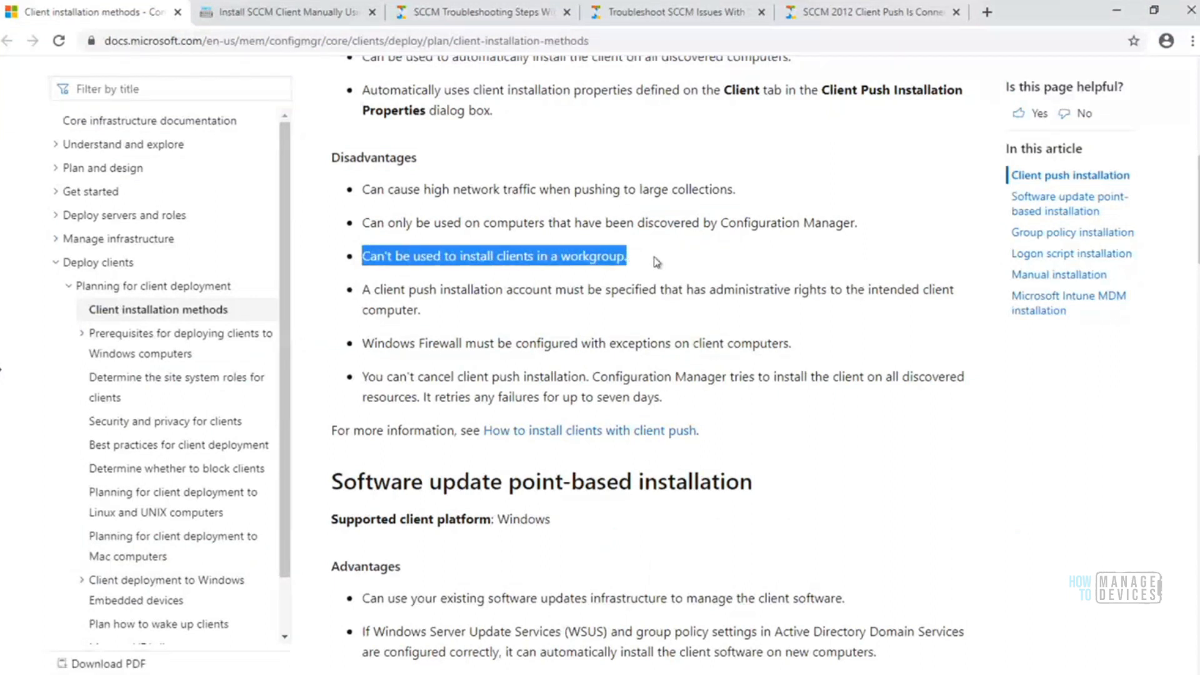
{"action": "left_click", "coordinate": [657, 261]}
{"action": "left_click_drag", "start_coordinate": [628, 258], "coordinate": [555, 311]}
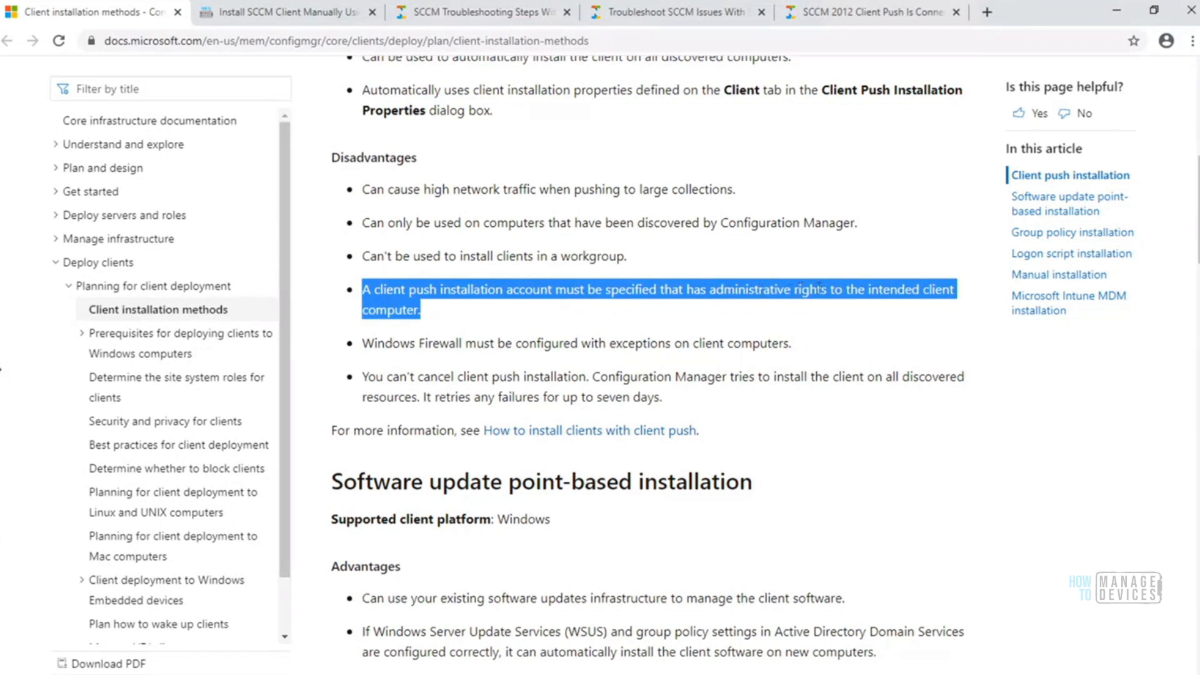
{"action": "left_click", "coordinate": [591, 313]}
{"action": "left_click_drag", "start_coordinate": [711, 289], "coordinate": [829, 289]}
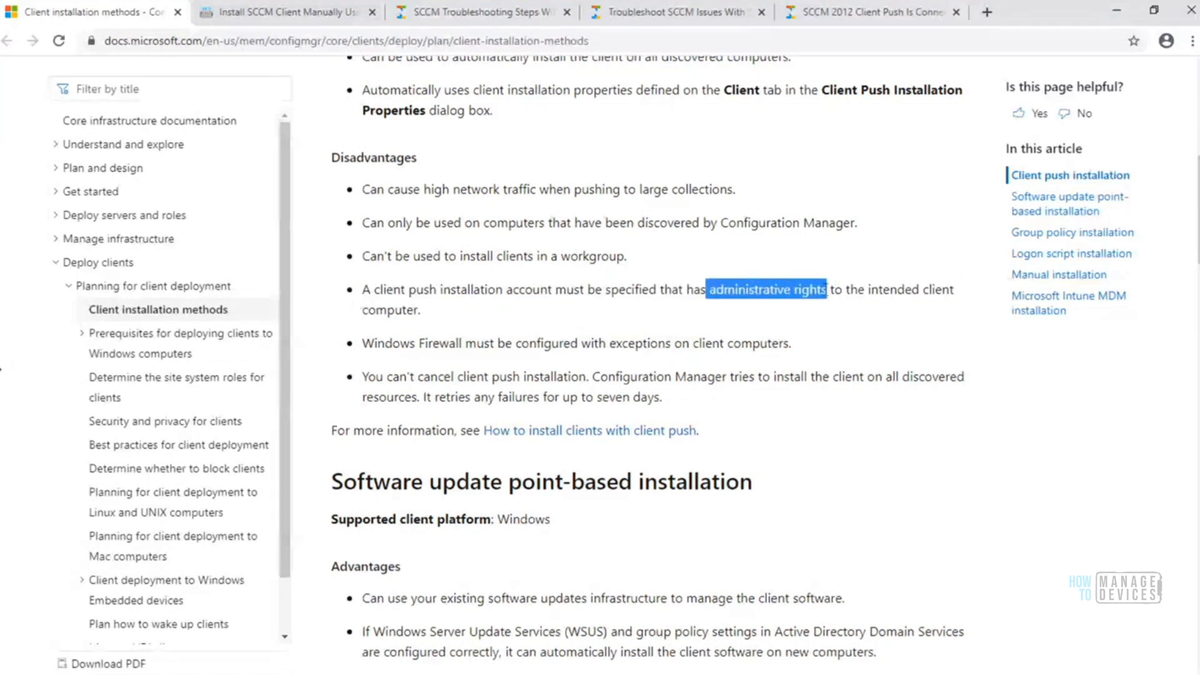
{"action": "left_click", "coordinate": [588, 315]}
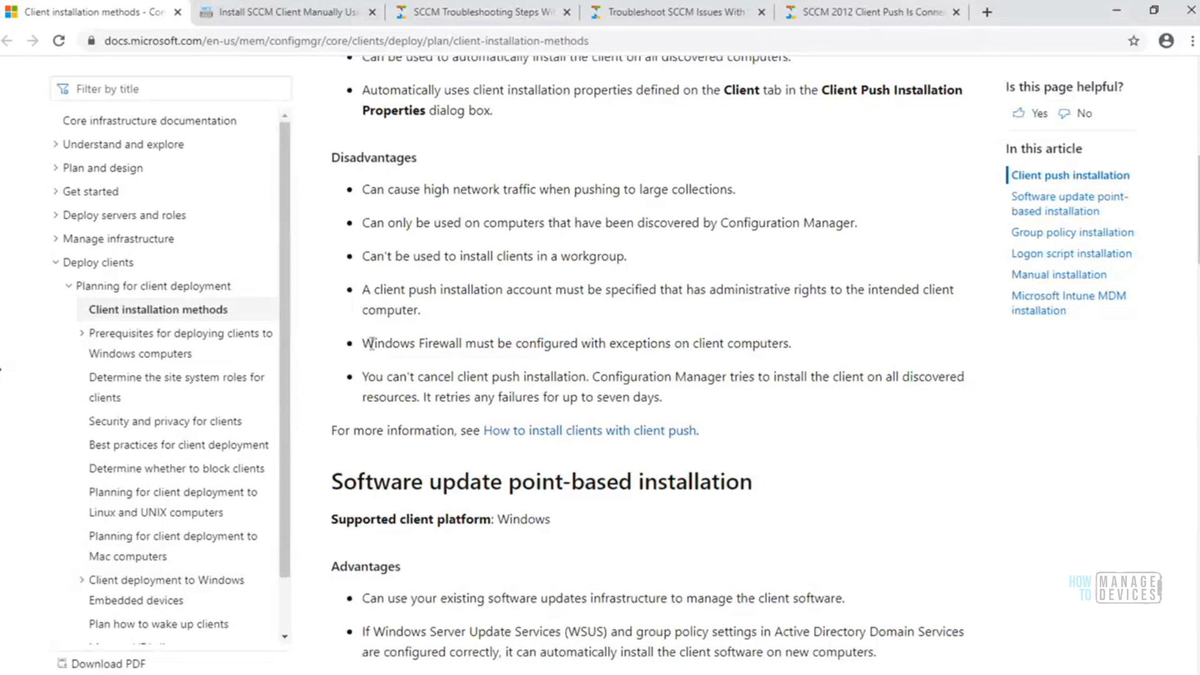
Highlight the client push disadvantages on Windows Firewall exceptions and "You can't cancel client push installation"
{"action": "left_click_drag", "start_coordinate": [362, 346], "coordinate": [798, 350]}
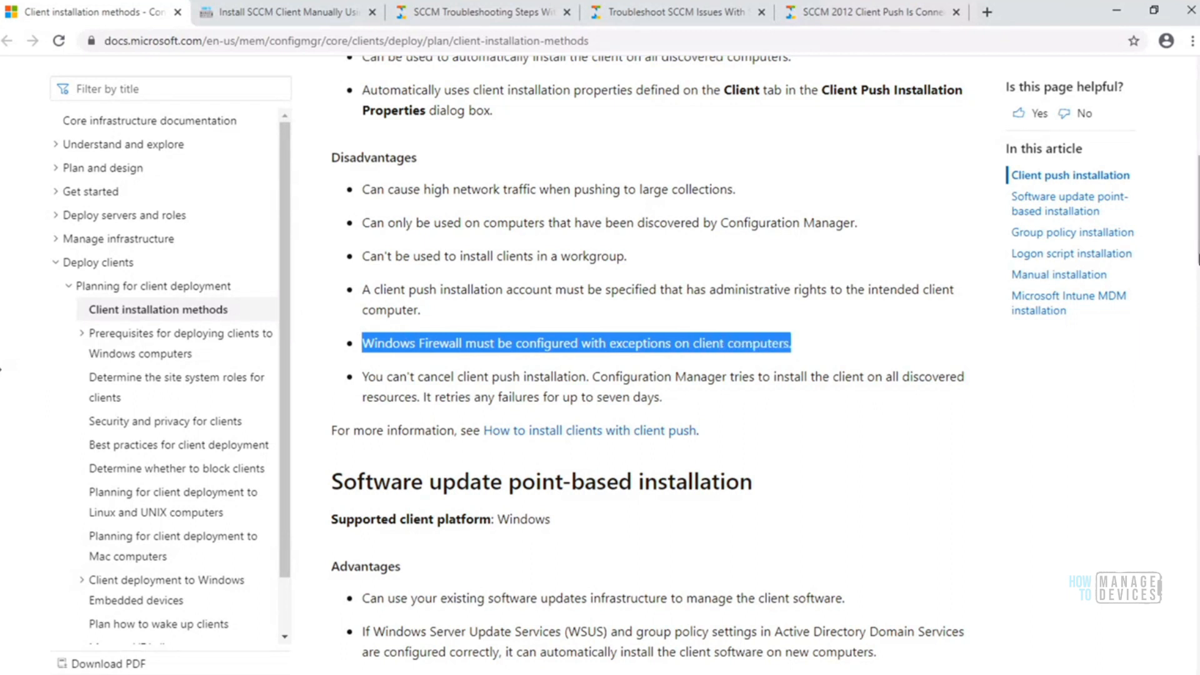
{"action": "scroll", "coordinate": [798, 350], "scroll_direction": "down", "scroll_amount": 2}
{"action": "scroll", "coordinate": [648, 364], "scroll_direction": "down", "scroll_amount": 1}
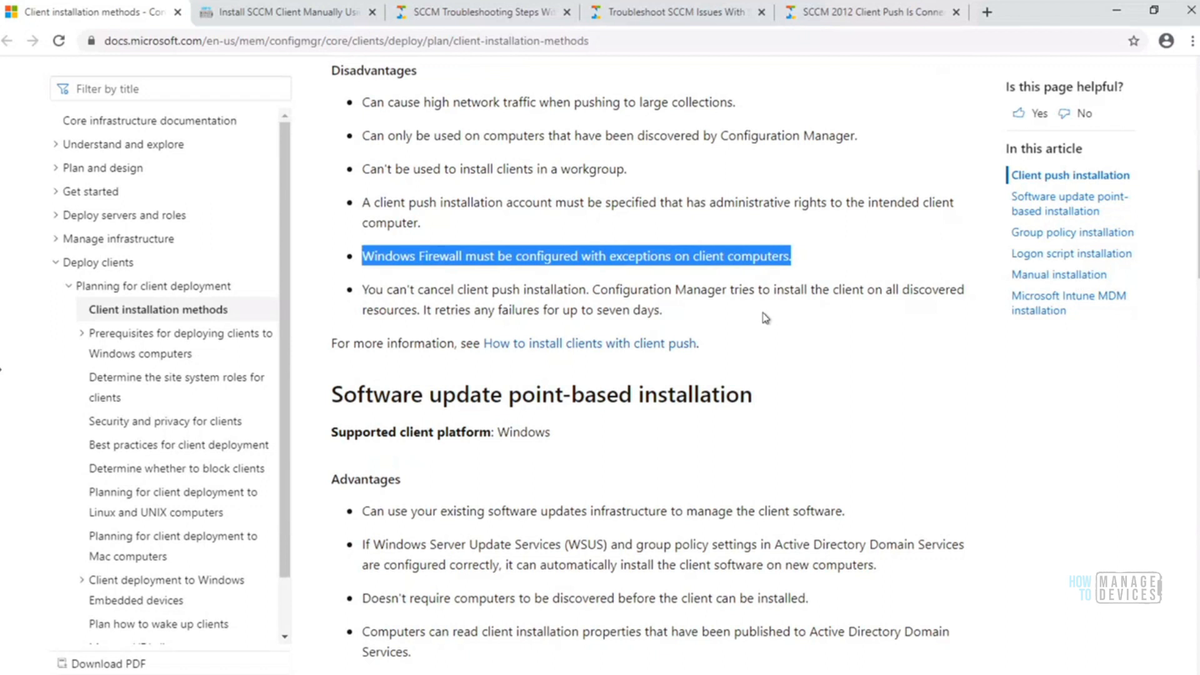
{"action": "left_click_drag", "start_coordinate": [364, 290], "coordinate": [590, 289]}
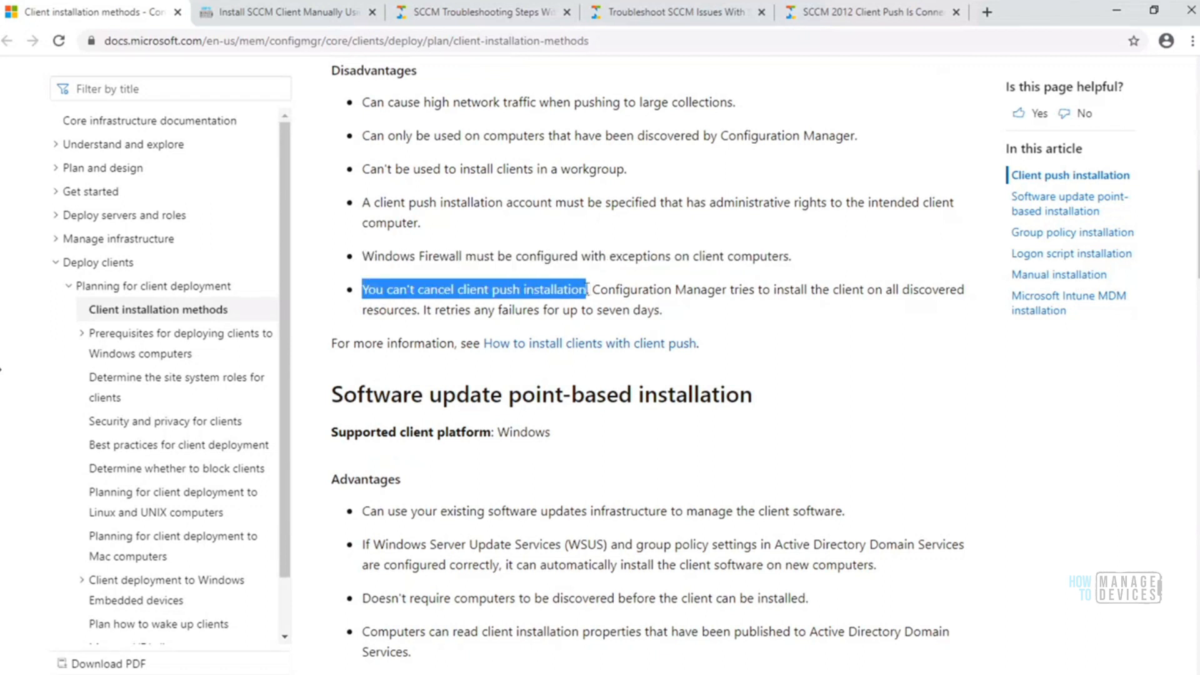
Review the client push failure retry period, highlighting "failures for up to seven days"
{"action": "left_click_drag", "start_coordinate": [663, 310], "coordinate": [494, 309]}
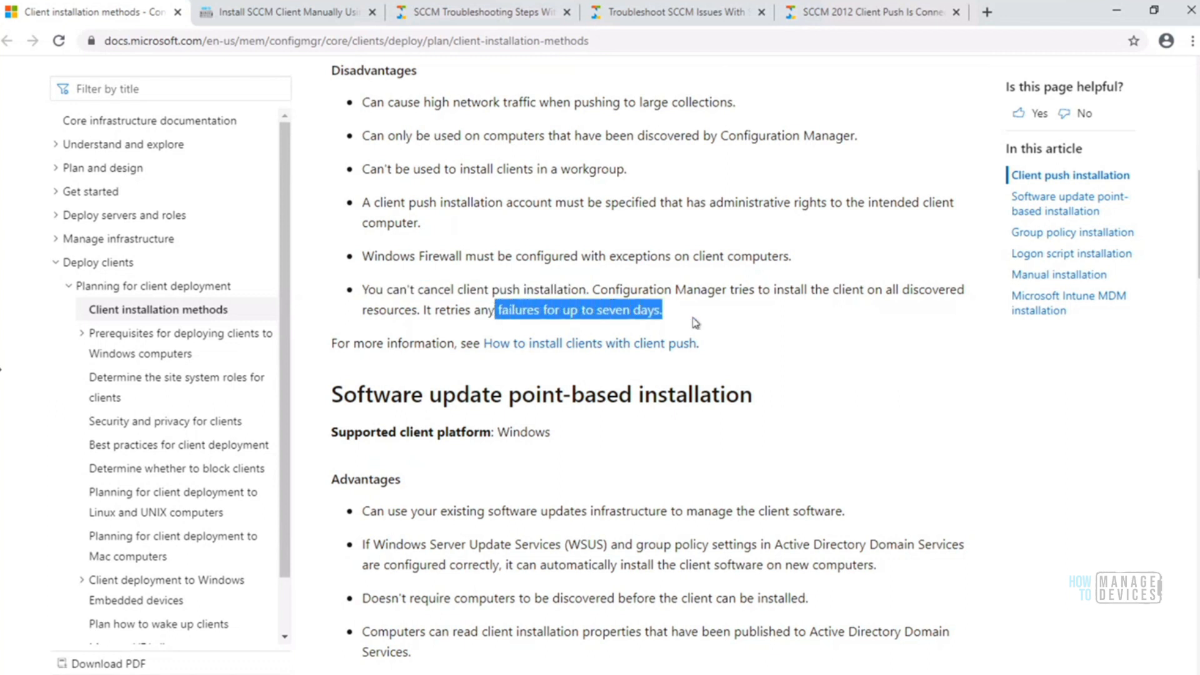
{"action": "left_click", "coordinate": [691, 315]}
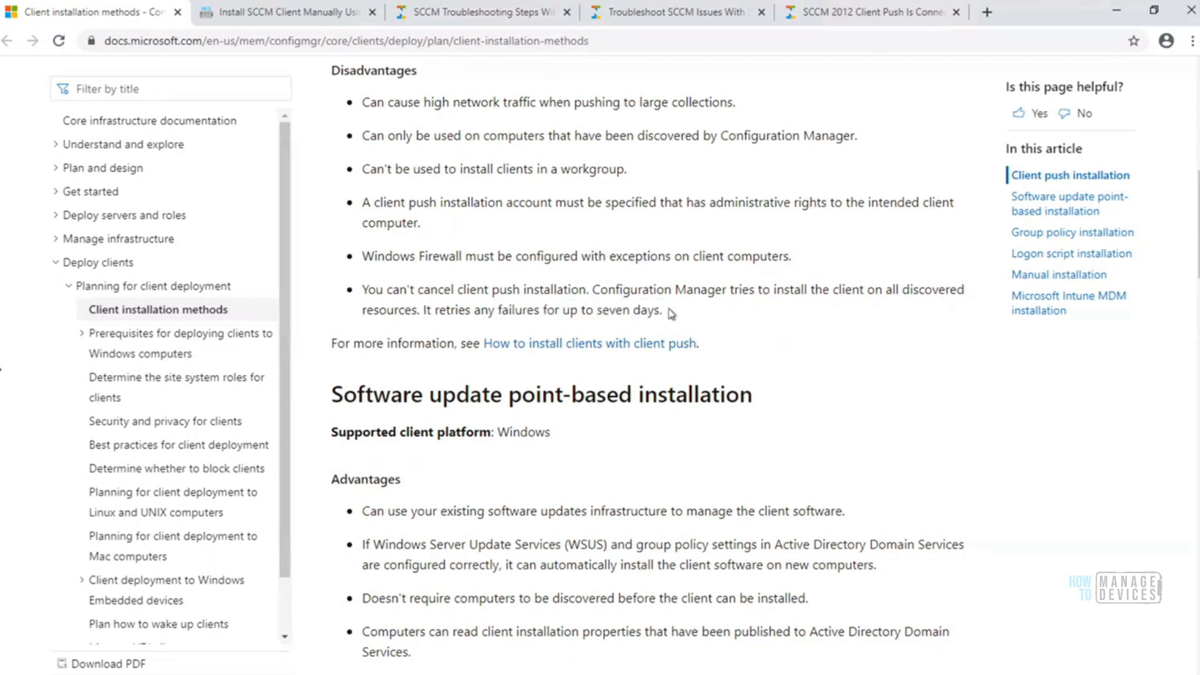
{"action": "left_click_drag", "start_coordinate": [660, 311], "coordinate": [597, 310]}
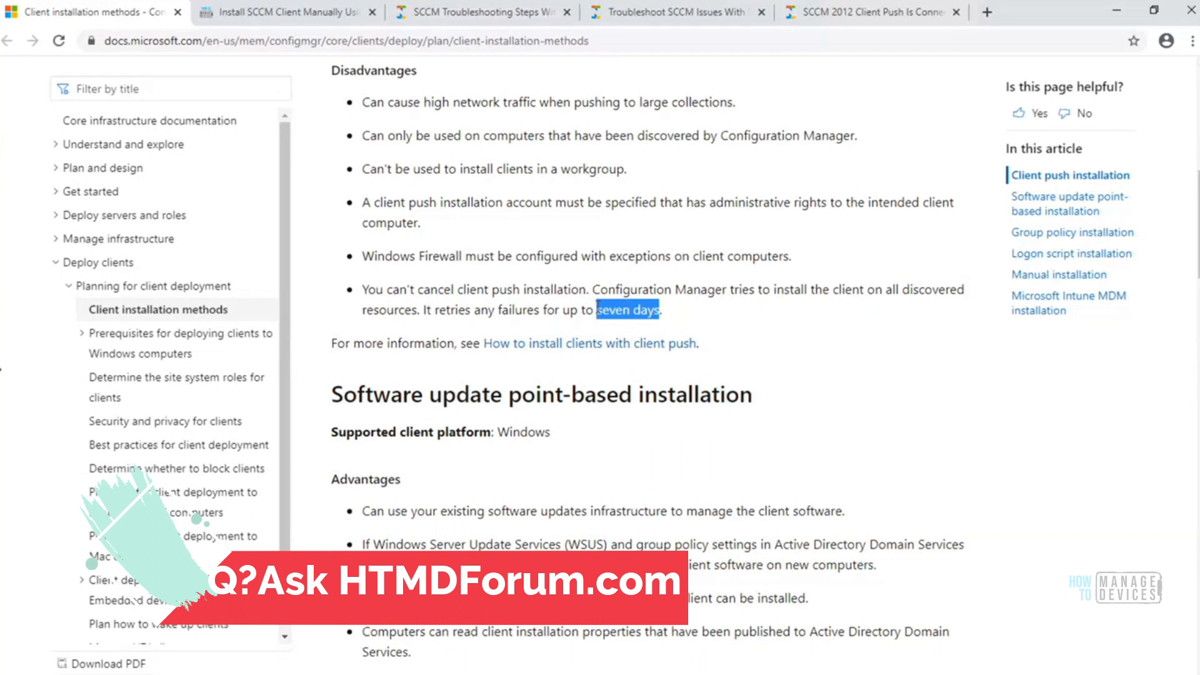
{"action": "left_click", "coordinate": [689, 316]}
{"action": "double_click", "coordinate": [633, 310]}
{"action": "left_click_drag", "start_coordinate": [633, 311], "coordinate": [588, 310]}
{"action": "left_click", "coordinate": [675, 311]}
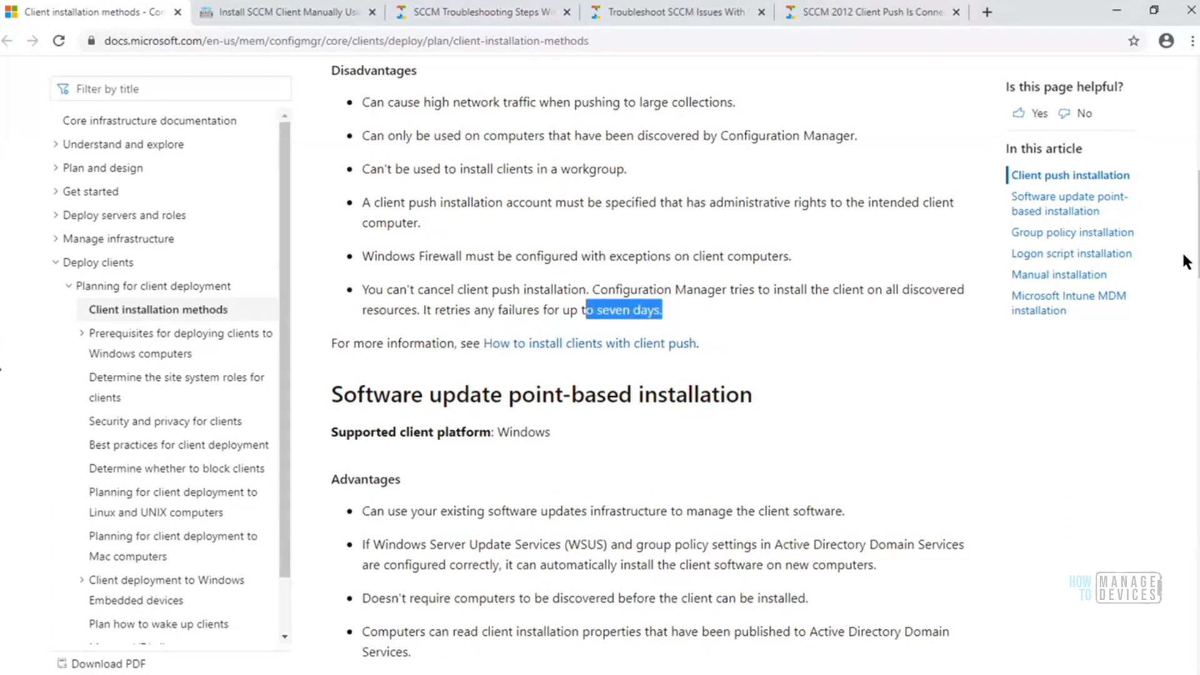
{"action": "left_click", "coordinate": [731, 324]}
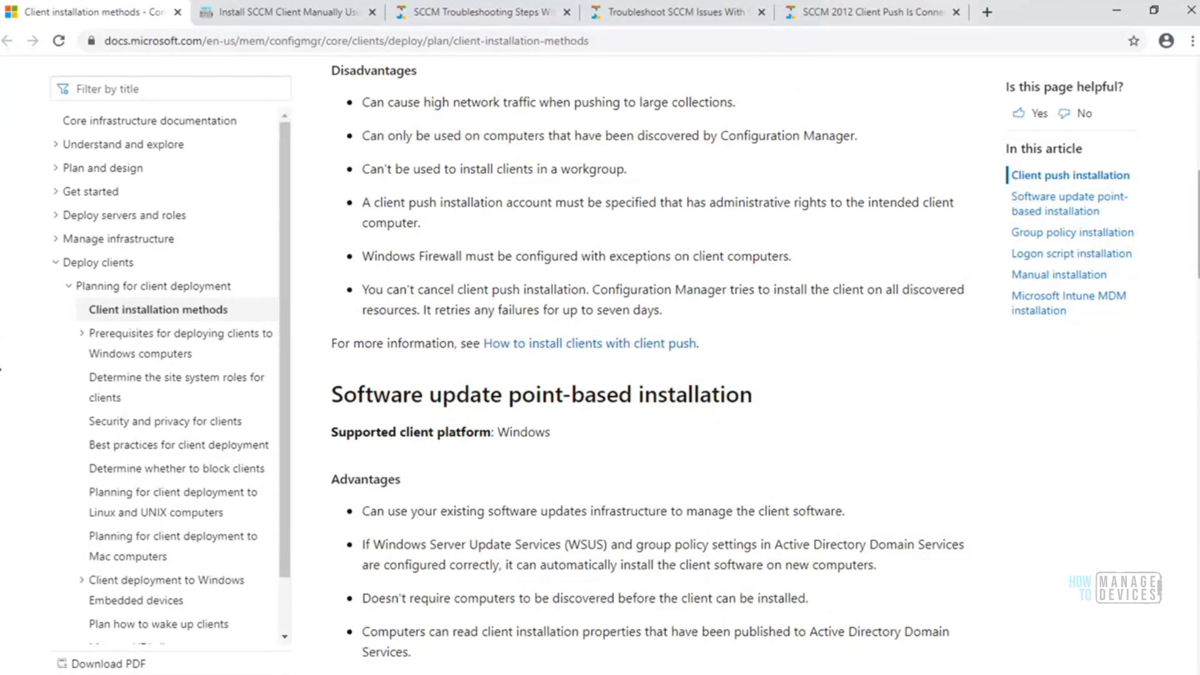
Review the Software update point-based installation section, highlighting its heading and the advantages about existing update infrastructure and WSUS with group policy
{"action": "scroll", "coordinate": [625, 369], "scroll_direction": "down", "scroll_amount": 3}
{"action": "scroll", "coordinate": [625, 369], "scroll_direction": "down", "scroll_amount": 1}
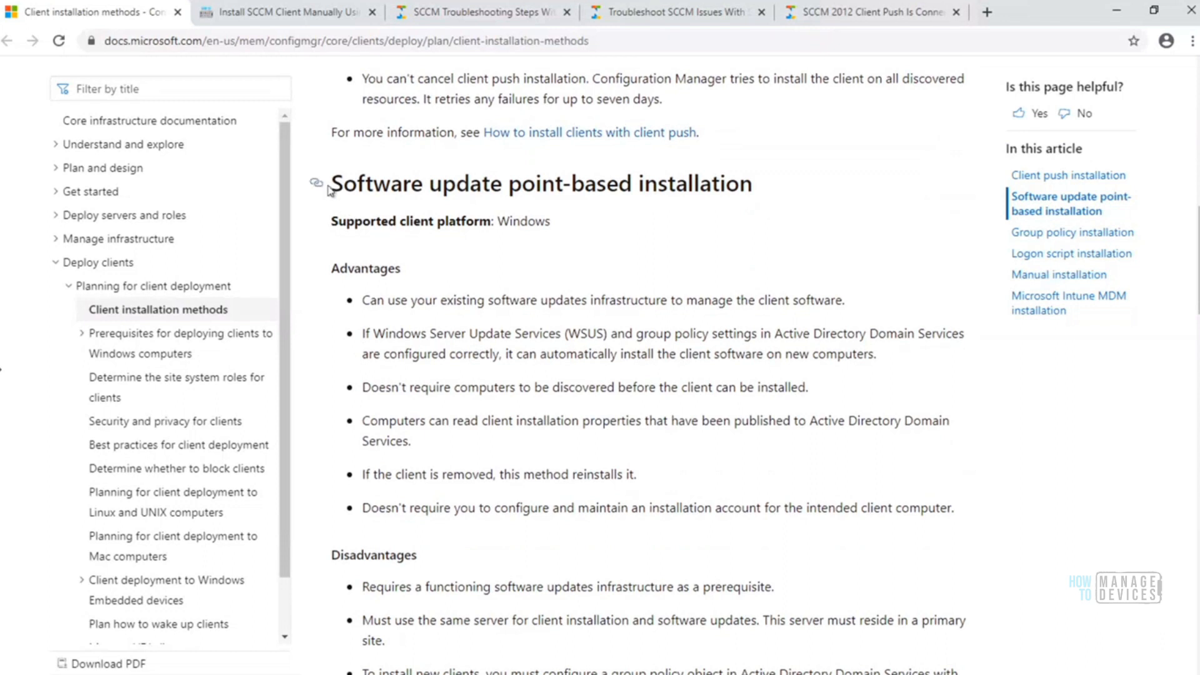
{"action": "left_click_drag", "start_coordinate": [338, 184], "coordinate": [726, 183]}
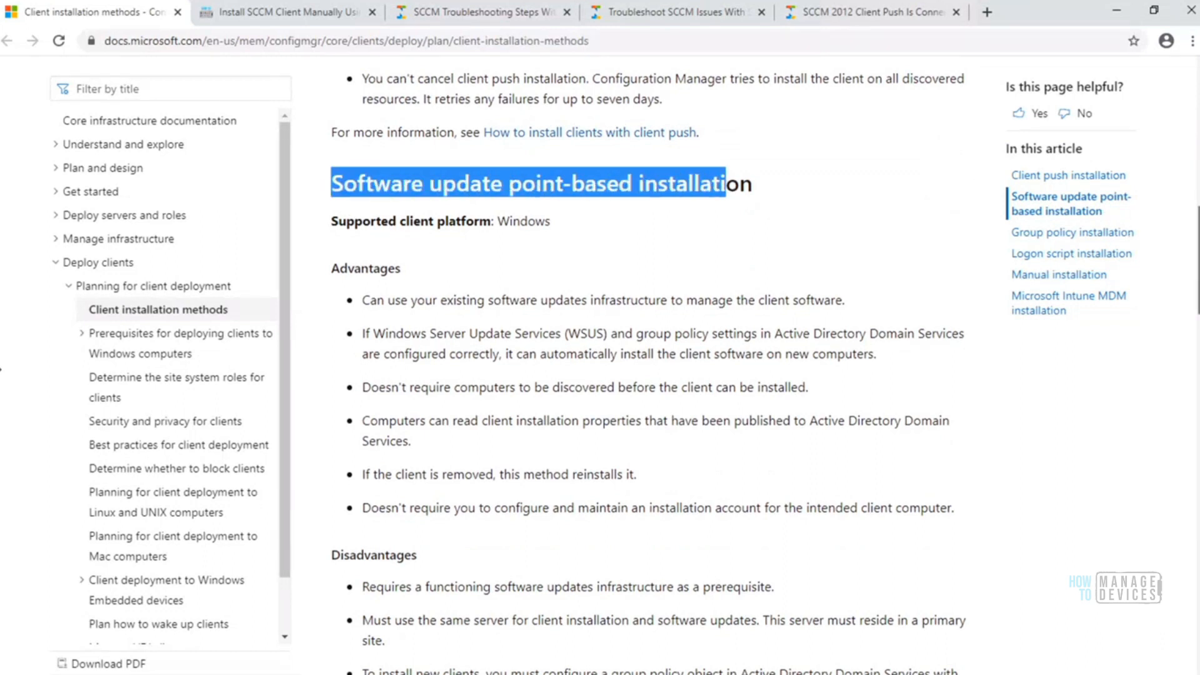
{"action": "scroll", "coordinate": [979, 187], "scroll_direction": "down", "scroll_amount": 1}
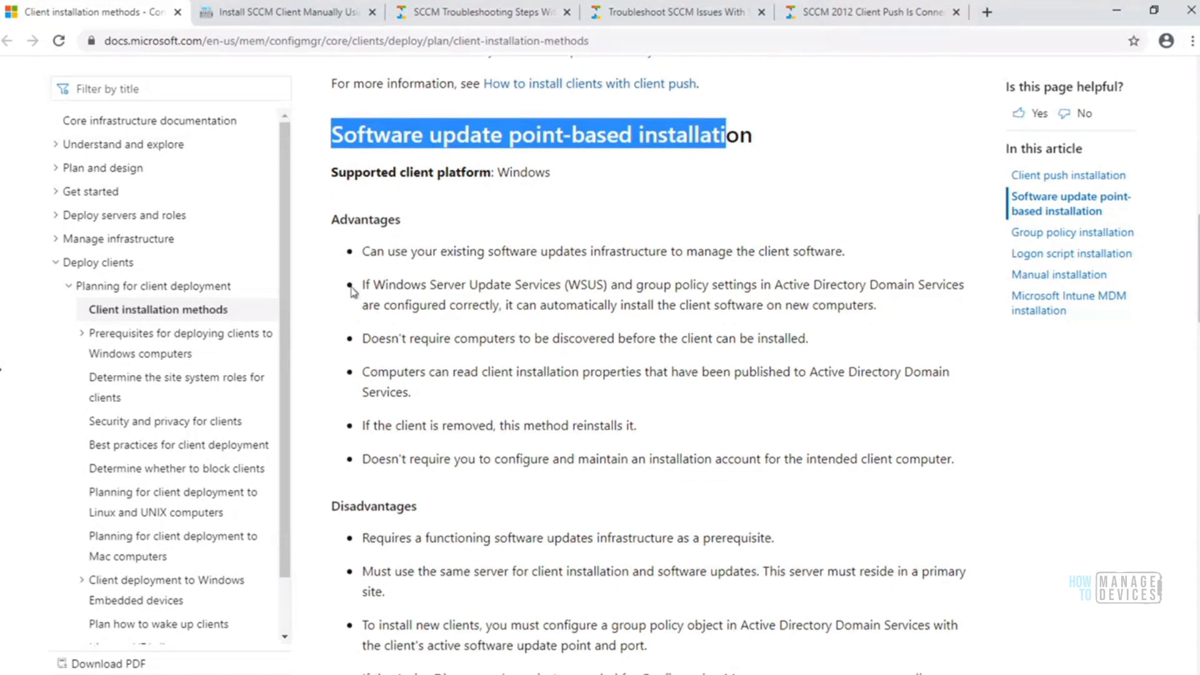
{"action": "left_click_drag", "start_coordinate": [370, 250], "coordinate": [715, 257]}
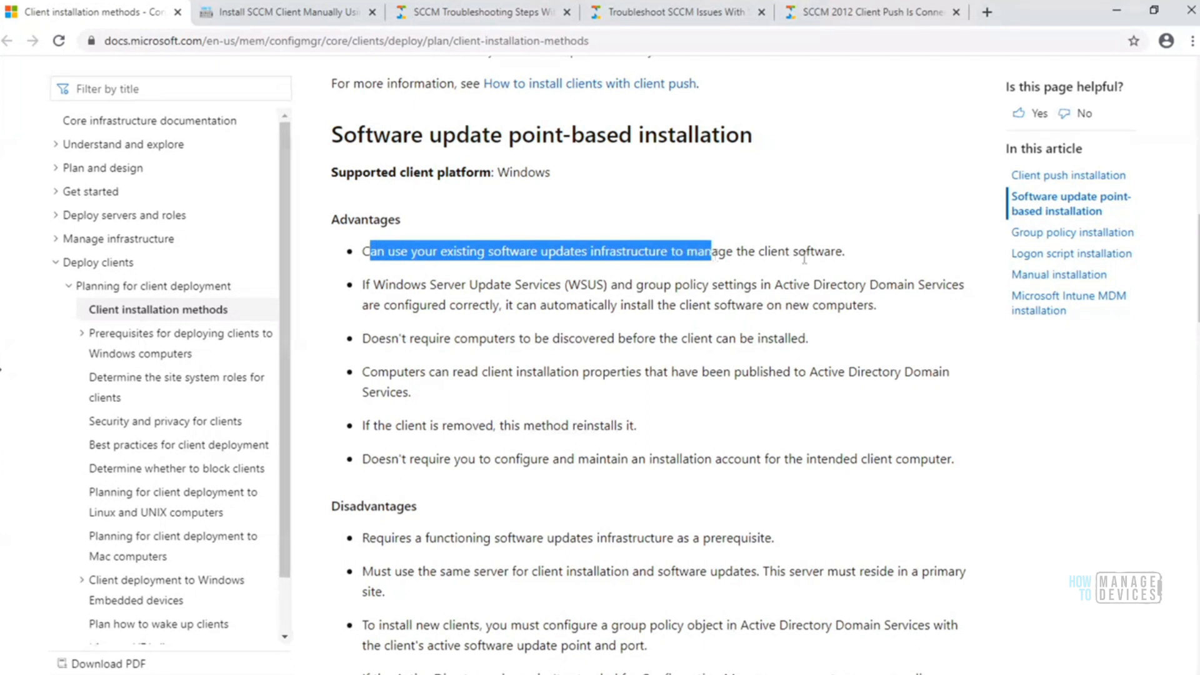
{"action": "left_click_drag", "start_coordinate": [805, 259], "coordinate": [845, 253]}
{"action": "scroll", "coordinate": [845, 253], "scroll_direction": "down", "scroll_amount": 3}
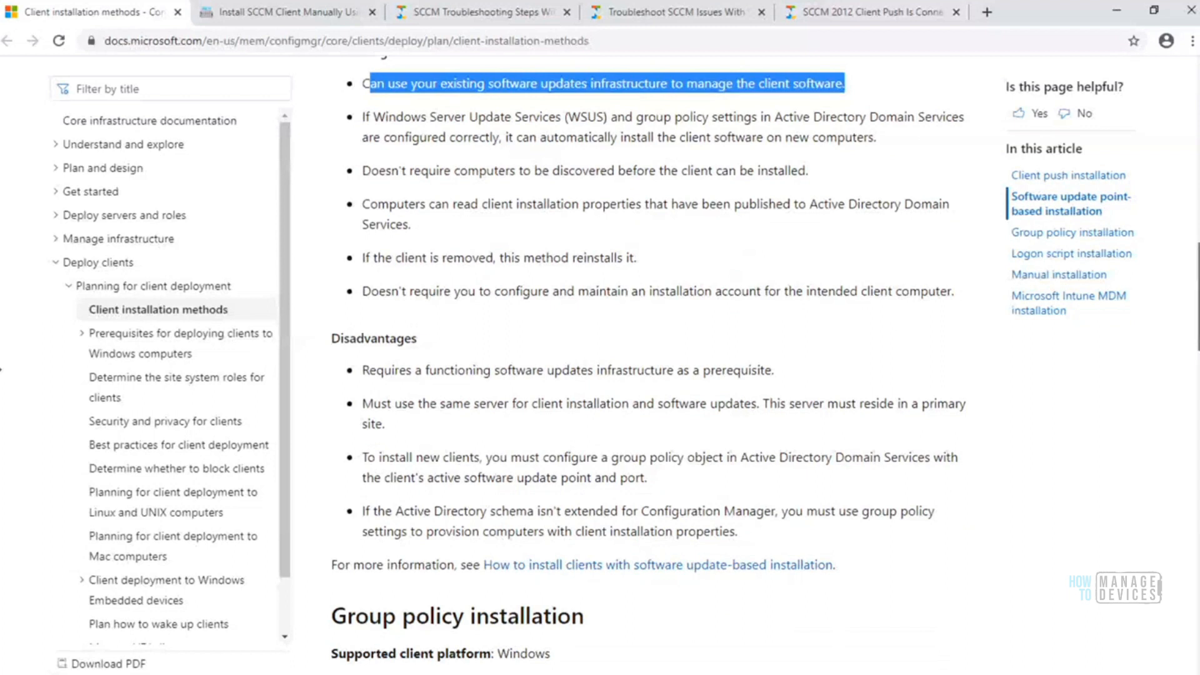
{"action": "scroll", "coordinate": [649, 366], "scroll_direction": "down", "scroll_amount": 1}
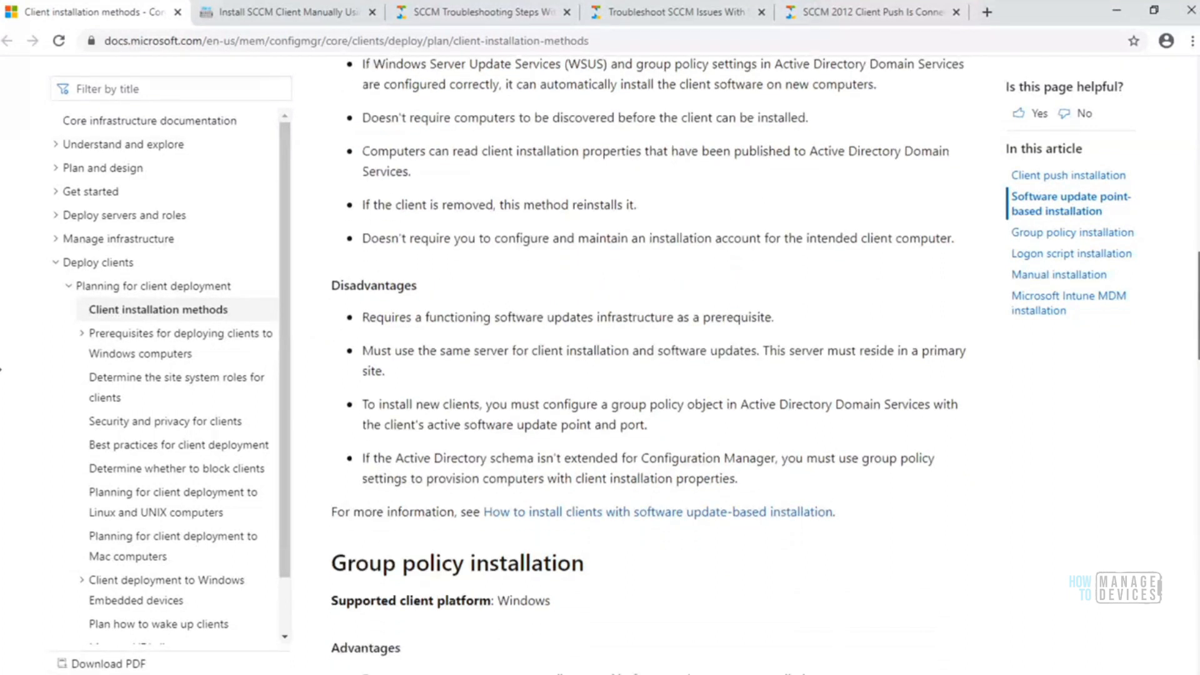
{"action": "scroll", "coordinate": [871, 170], "scroll_direction": "up", "scroll_amount": 1}
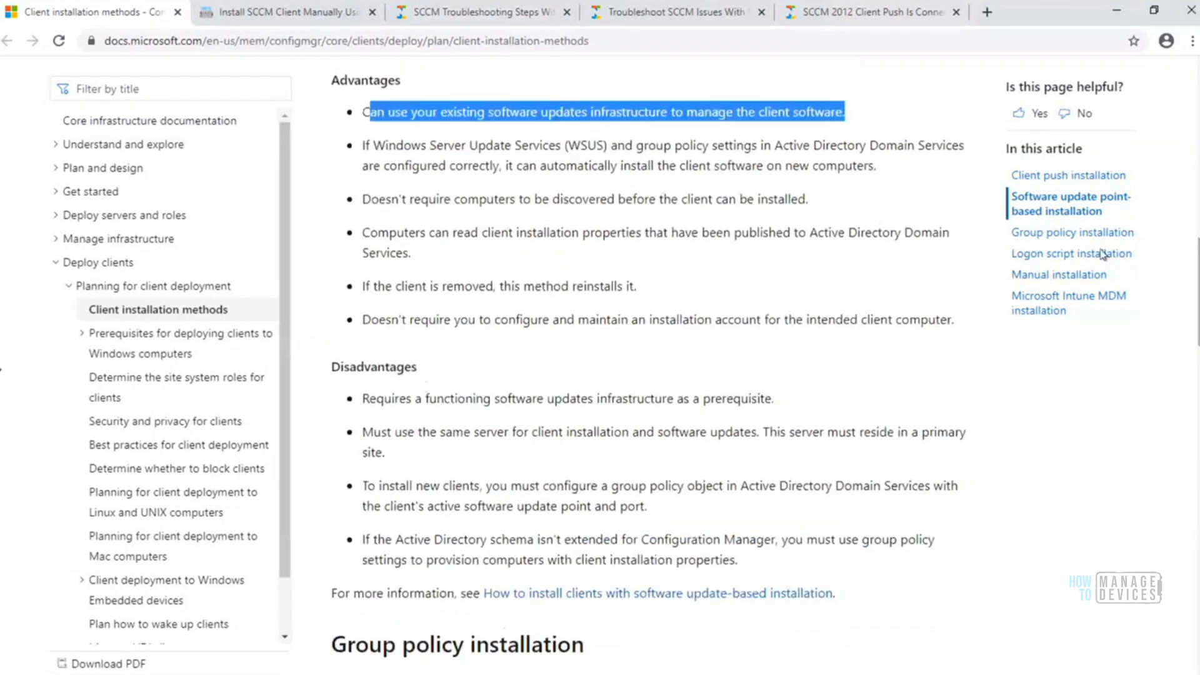
{"action": "left_click_drag", "start_coordinate": [876, 169], "coordinate": [362, 148]}
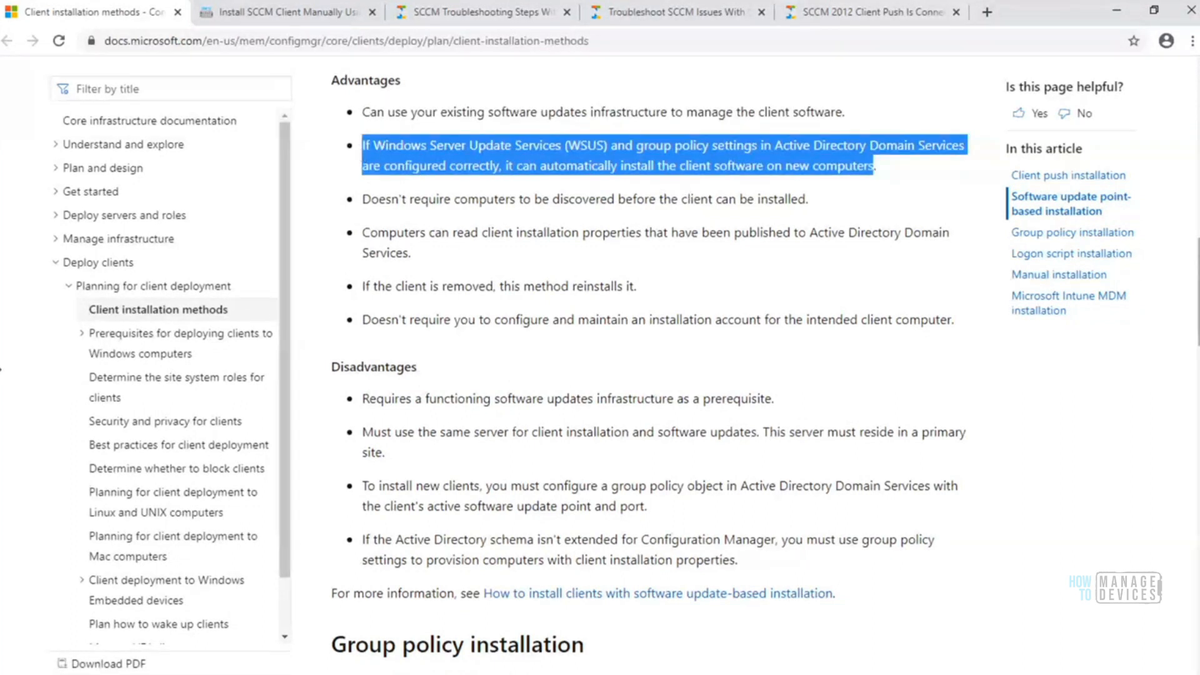
Highlight all the listed disadvantages of software update point-based installation
{"action": "scroll", "coordinate": [930, 231], "scroll_direction": "down", "scroll_amount": 2}
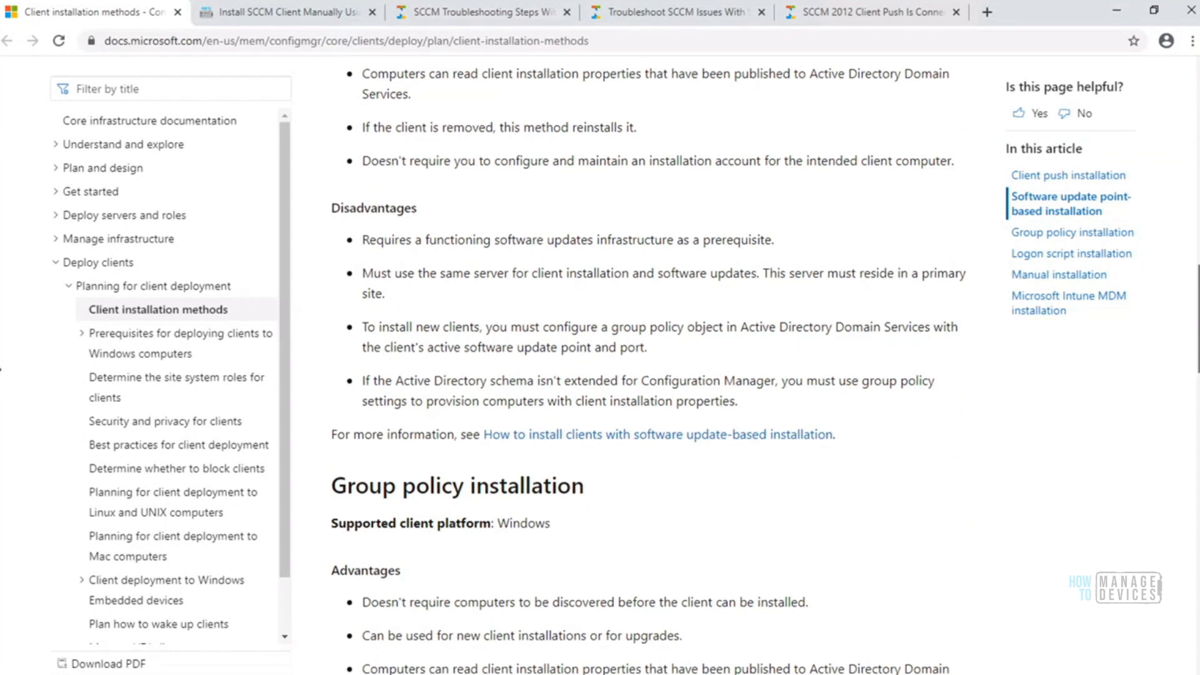
{"action": "scroll", "coordinate": [650, 360], "scroll_direction": "up", "scroll_amount": 3}
{"action": "scroll", "coordinate": [650, 371], "scroll_direction": "down", "scroll_amount": 4}
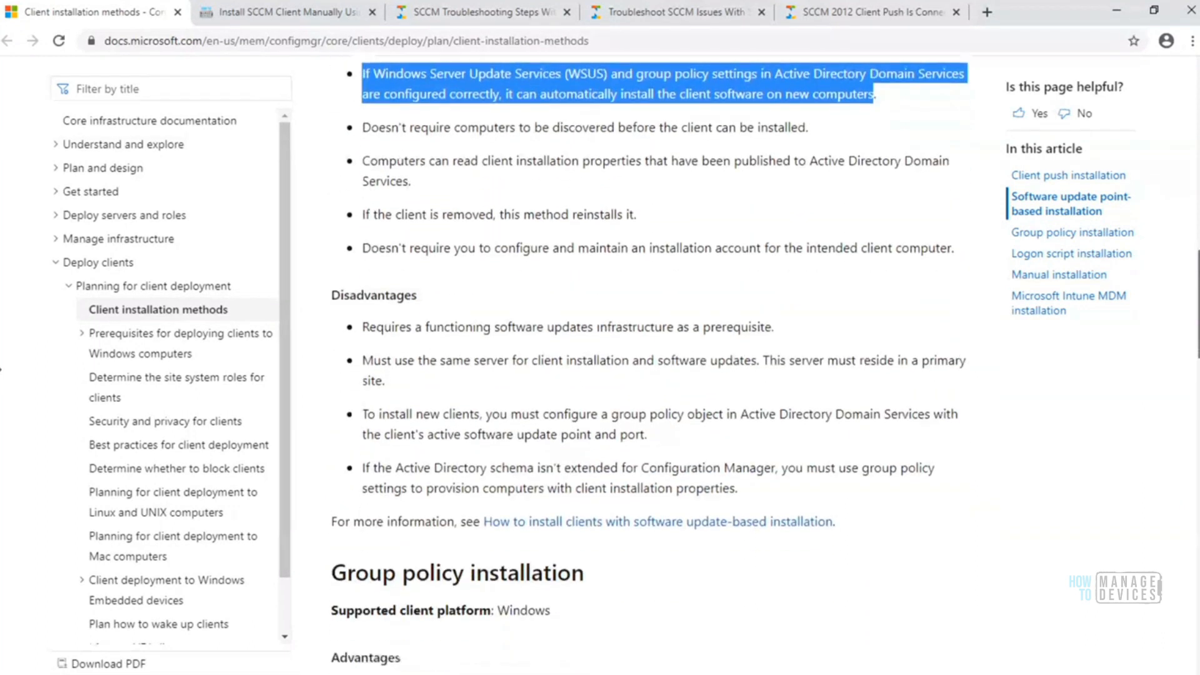
{"action": "scroll", "coordinate": [648, 357], "scroll_direction": "down", "scroll_amount": 1}
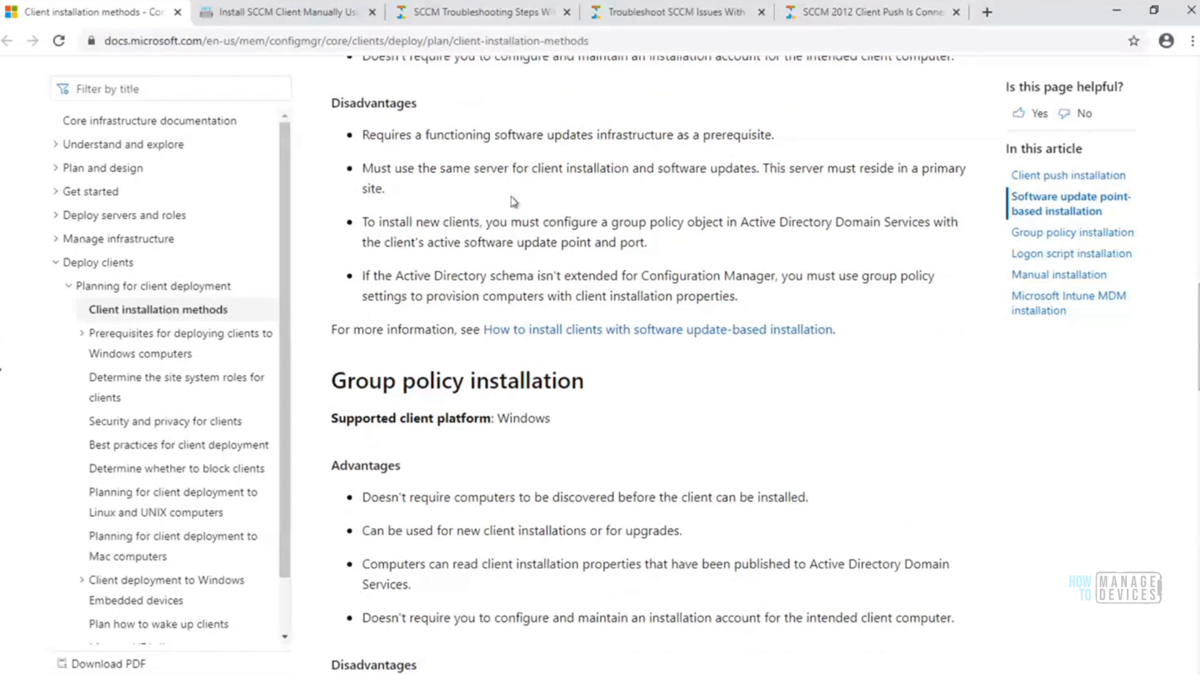
{"action": "left_click_drag", "start_coordinate": [369, 134], "coordinate": [774, 299]}
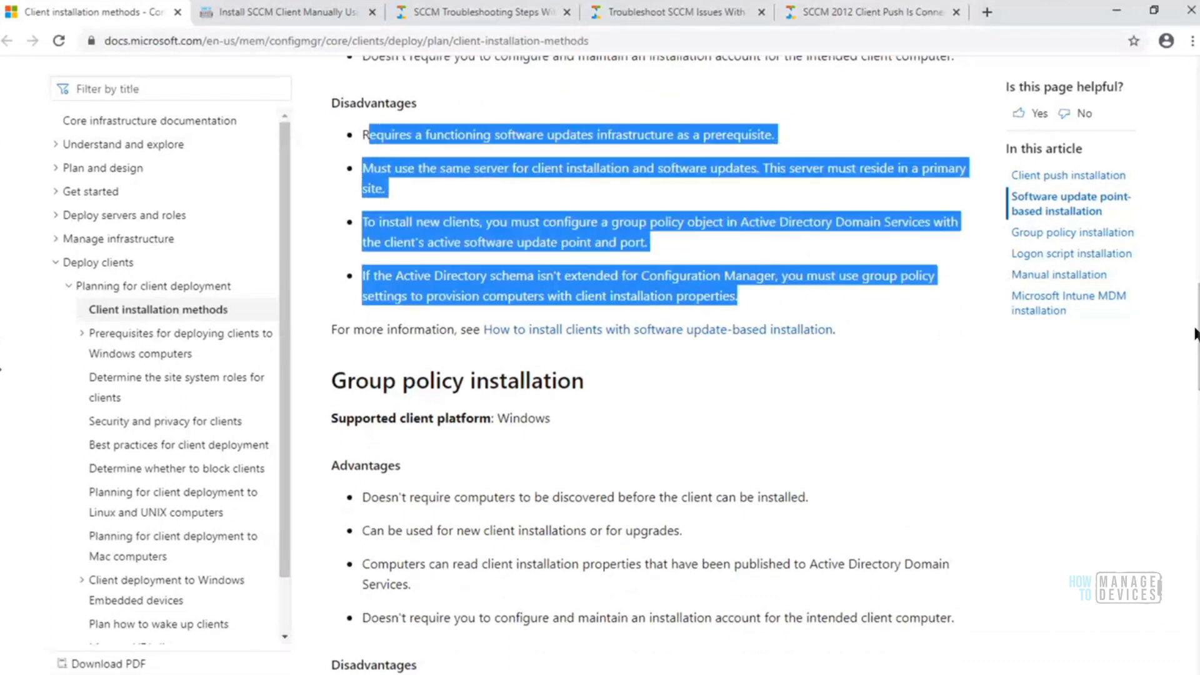
Review the Group policy installation section and highlight its disadvantages on high network traffic and the unextended Active Directory schema
{"action": "scroll", "coordinate": [561, 150], "scroll_direction": "down", "scroll_amount": 1}
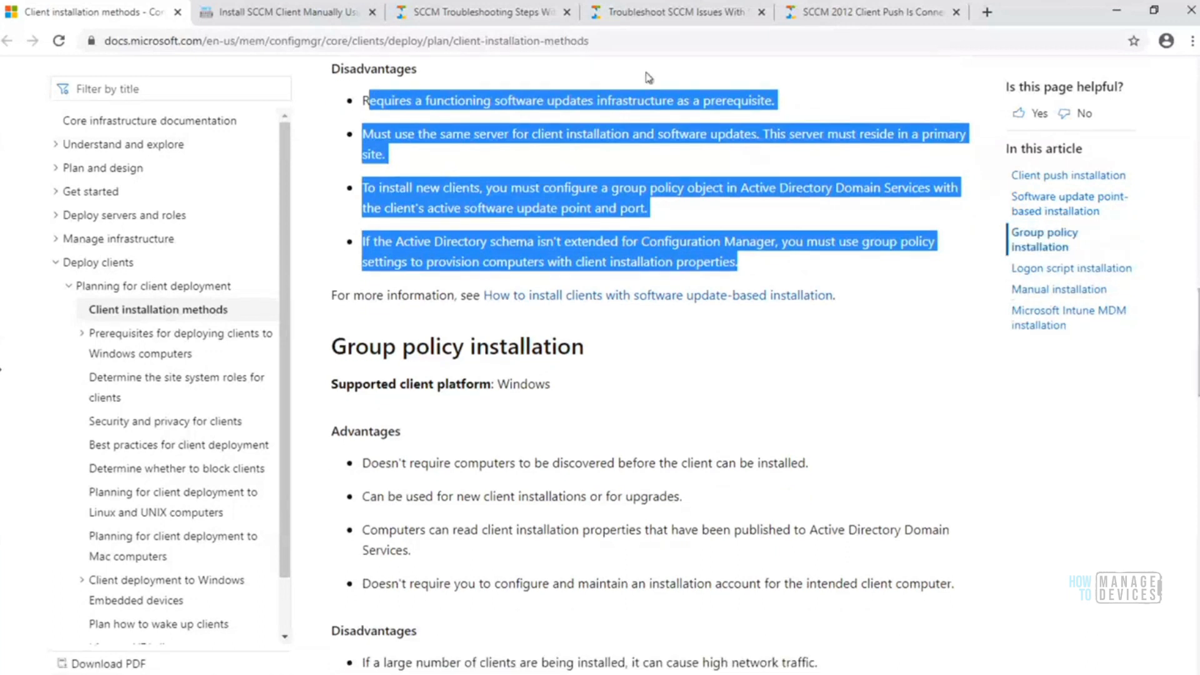
{"action": "left_click", "coordinate": [618, 40]}
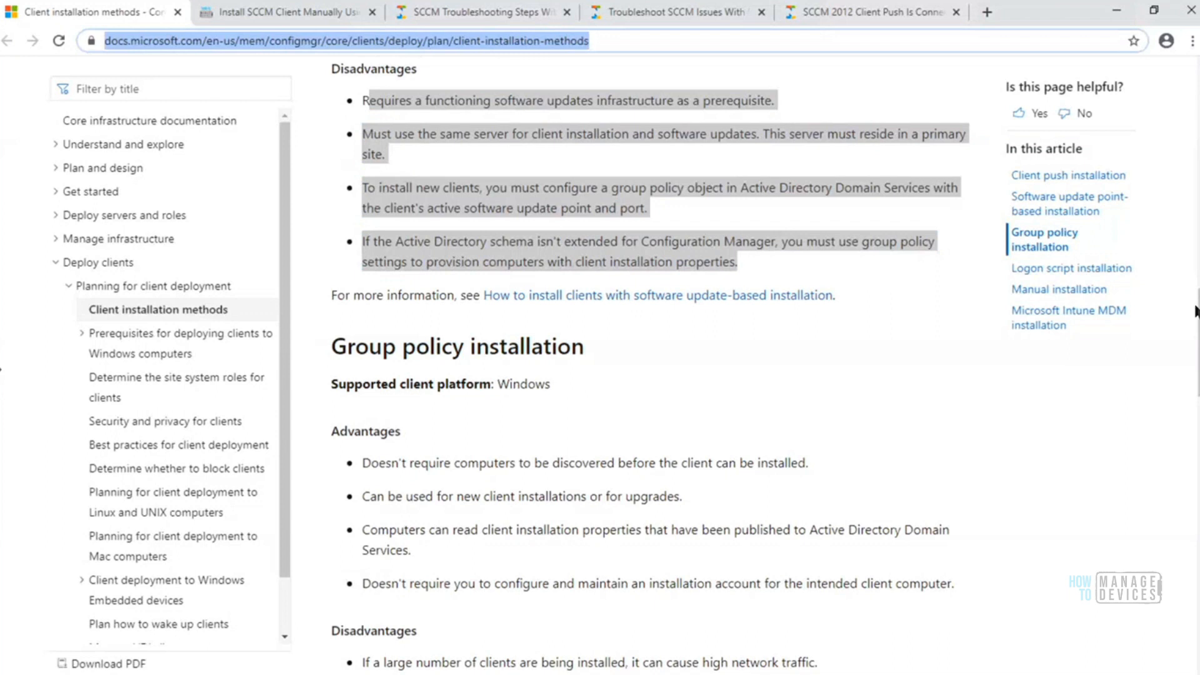
{"action": "left_click_drag", "start_coordinate": [1199, 343], "coordinate": [1199, 381]}
{"action": "left_click_drag", "start_coordinate": [362, 437], "coordinate": [642, 456]}
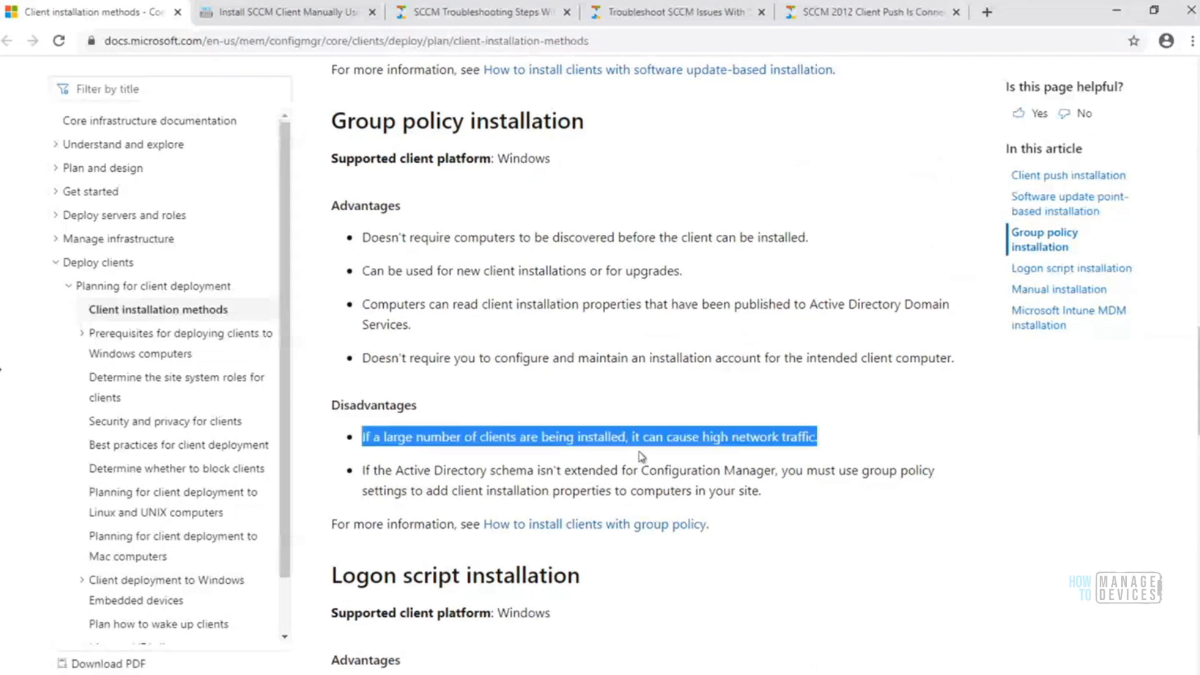
{"action": "left_click", "coordinate": [823, 449]}
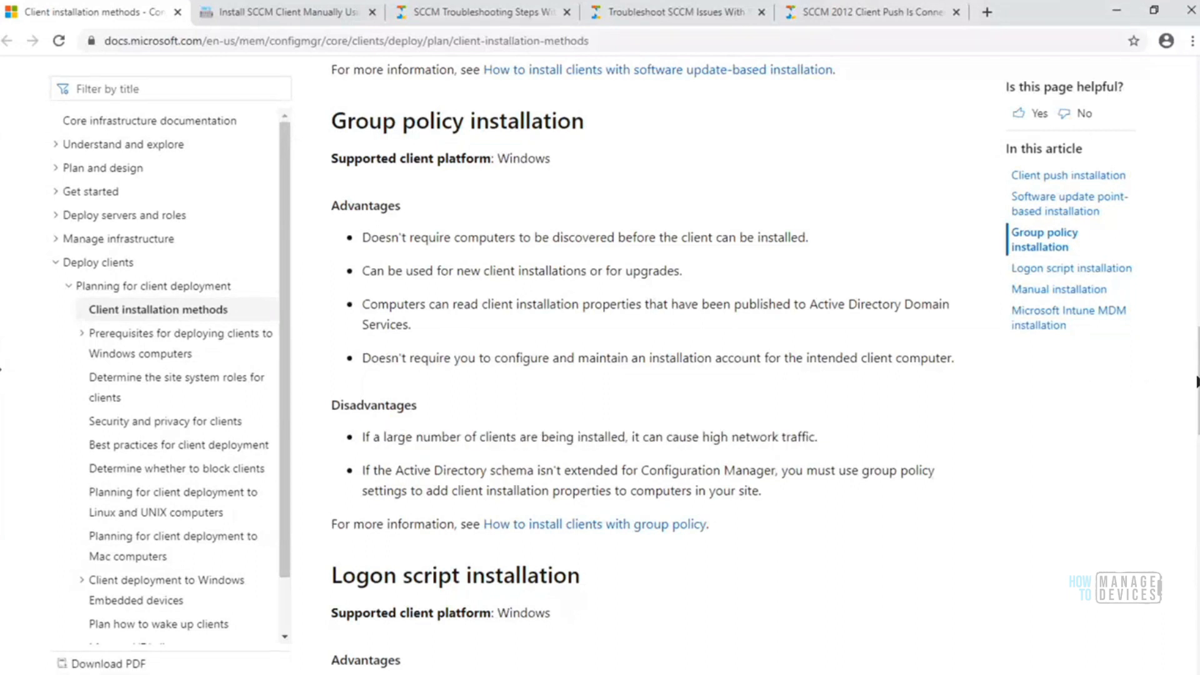
{"action": "left_click_drag", "start_coordinate": [1199, 382], "coordinate": [1199, 392]}
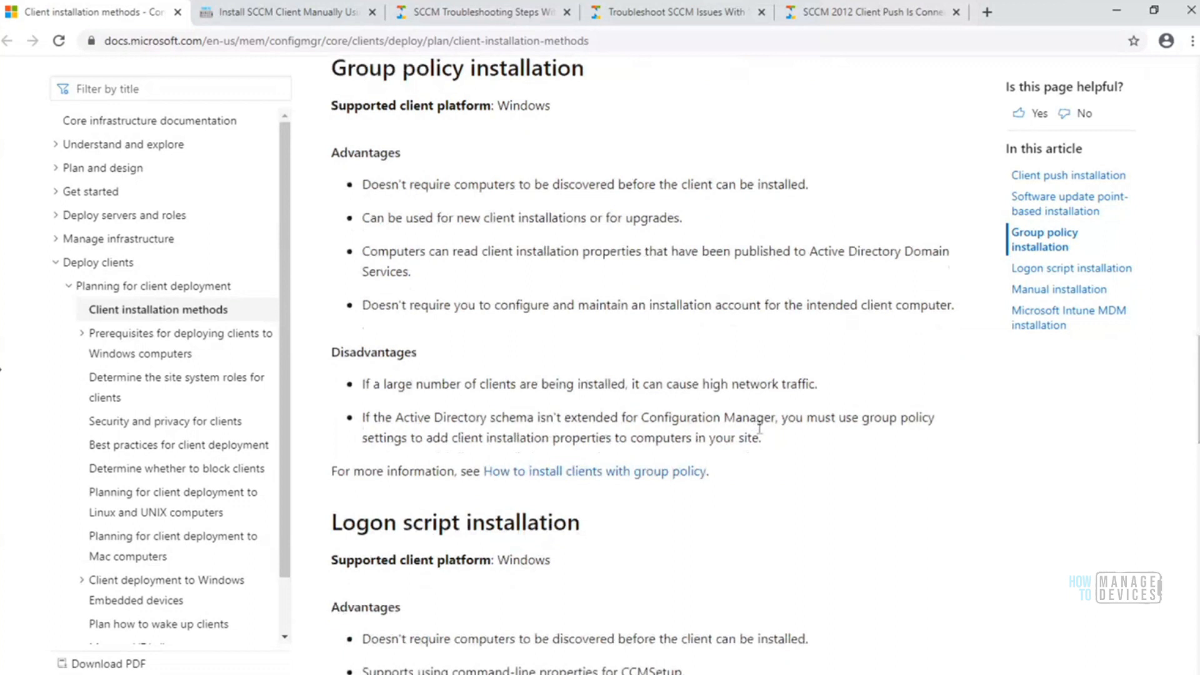
{"action": "left_click_drag", "start_coordinate": [768, 440], "coordinate": [355, 379]}
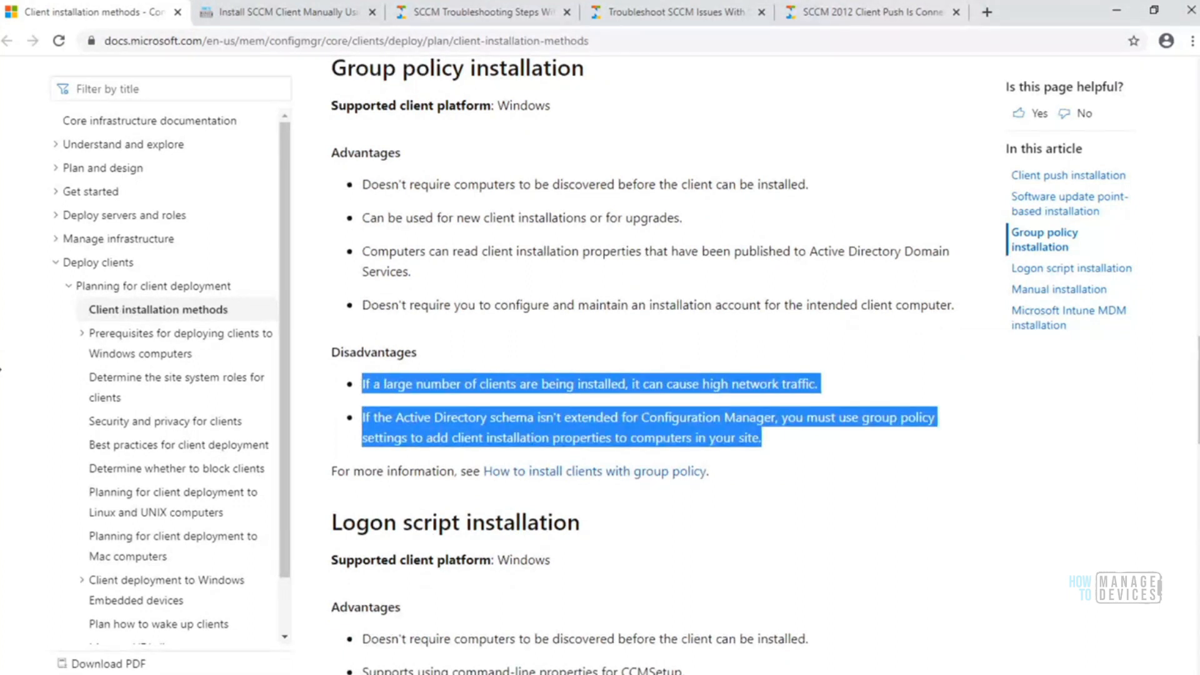
Review the Logon script installation section, highlighting its heading and both listed disadvantages
{"action": "left_click_drag", "start_coordinate": [1199, 391], "coordinate": [1199, 437]}
{"action": "left_click_drag", "start_coordinate": [953, 506], "coordinate": [338, 477]}
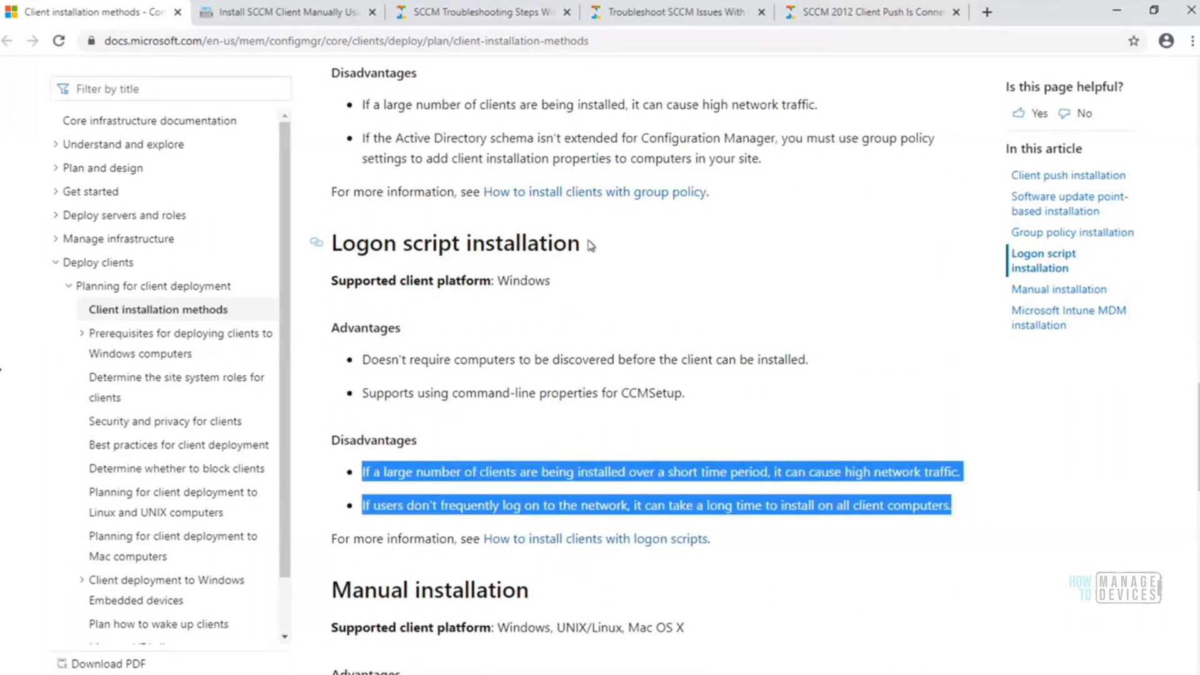
{"action": "left_click_drag", "start_coordinate": [608, 238], "coordinate": [327, 255]}
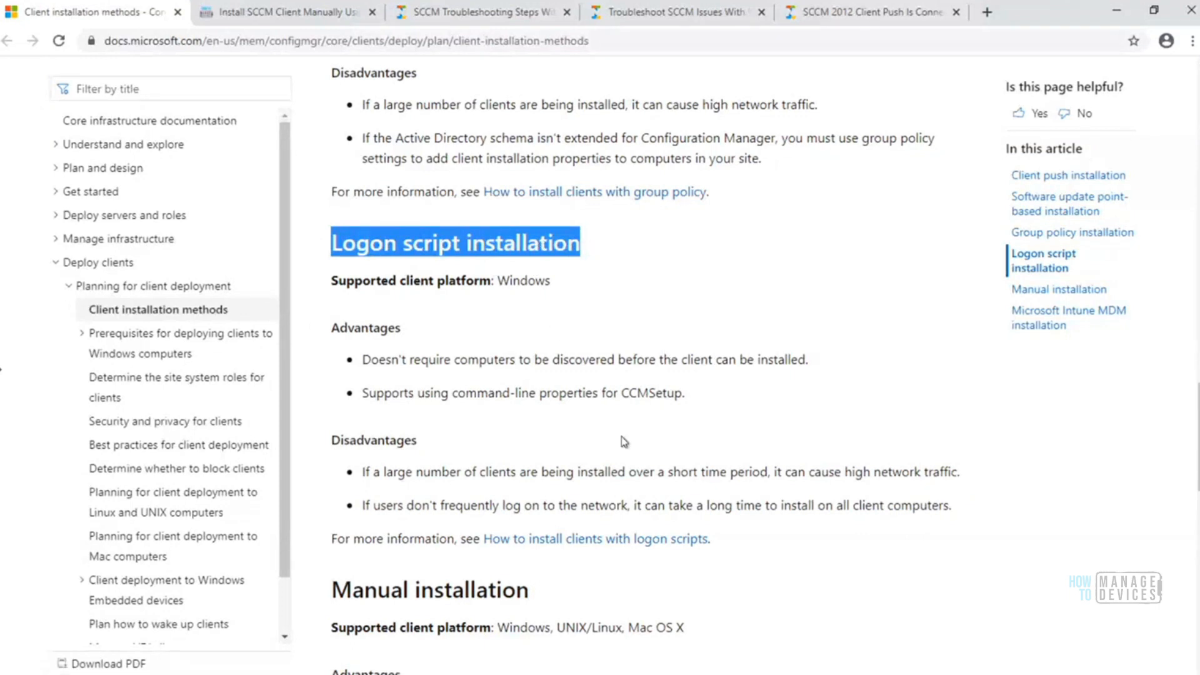
{"action": "left_click_drag", "start_coordinate": [966, 514], "coordinate": [357, 474]}
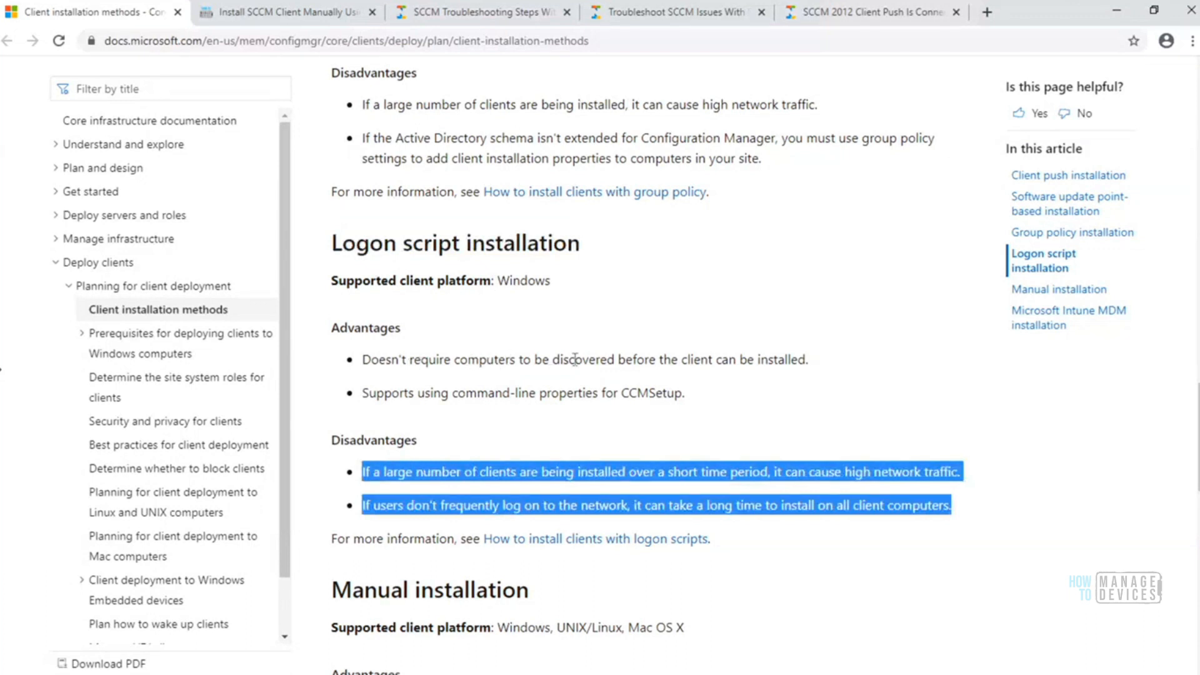
Highlight the Logon script installation advantages about undiscovered computers and command-line properties for CCMSetup
{"action": "left_click_drag", "start_coordinate": [554, 362], "coordinate": [616, 361]}
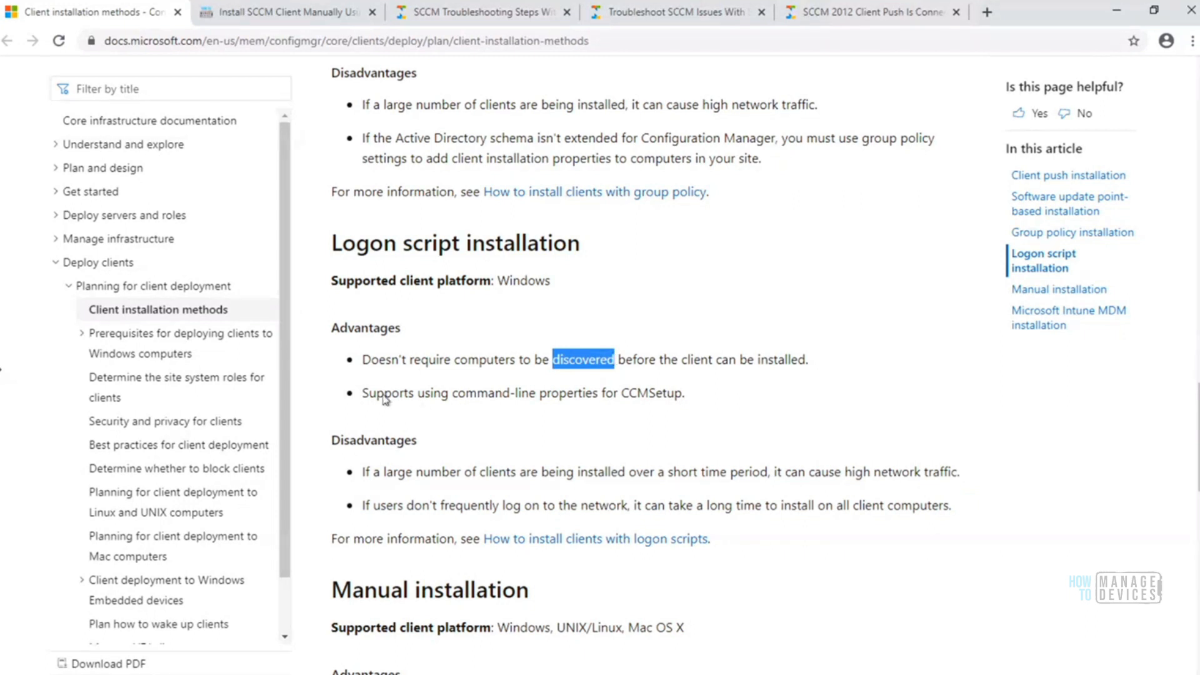
{"action": "left_click_drag", "start_coordinate": [363, 394], "coordinate": [690, 402]}
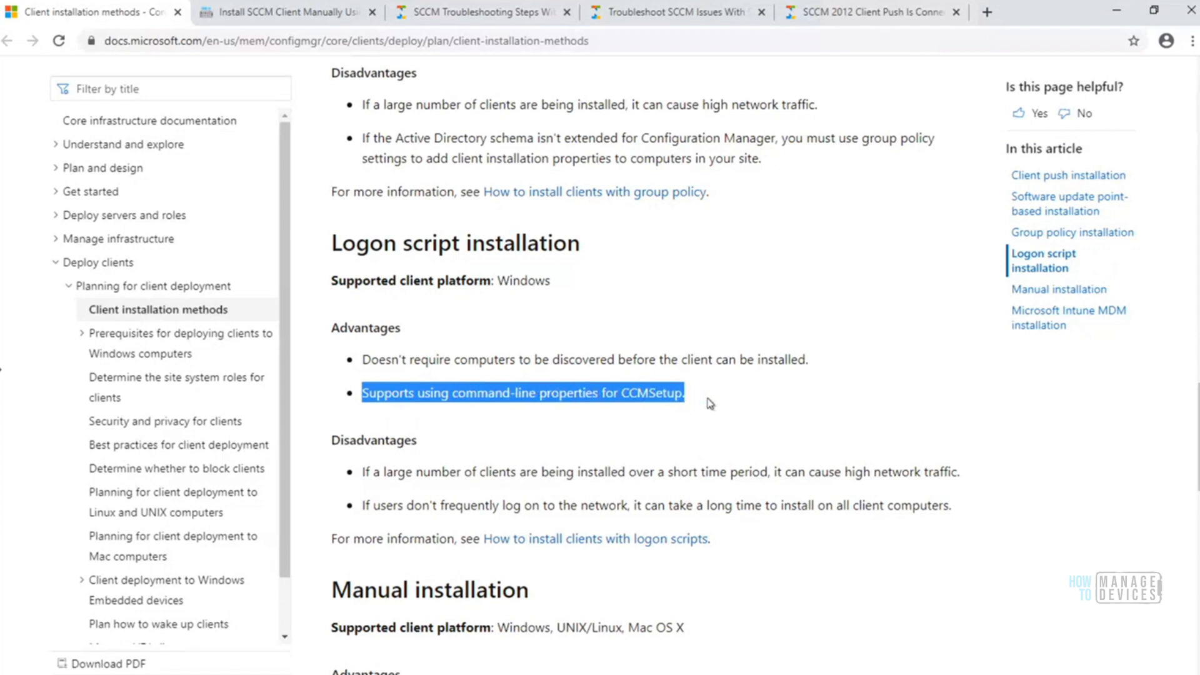
{"action": "left_click", "coordinate": [711, 404]}
{"action": "left_click_drag", "start_coordinate": [778, 405], "coordinate": [362, 359]}
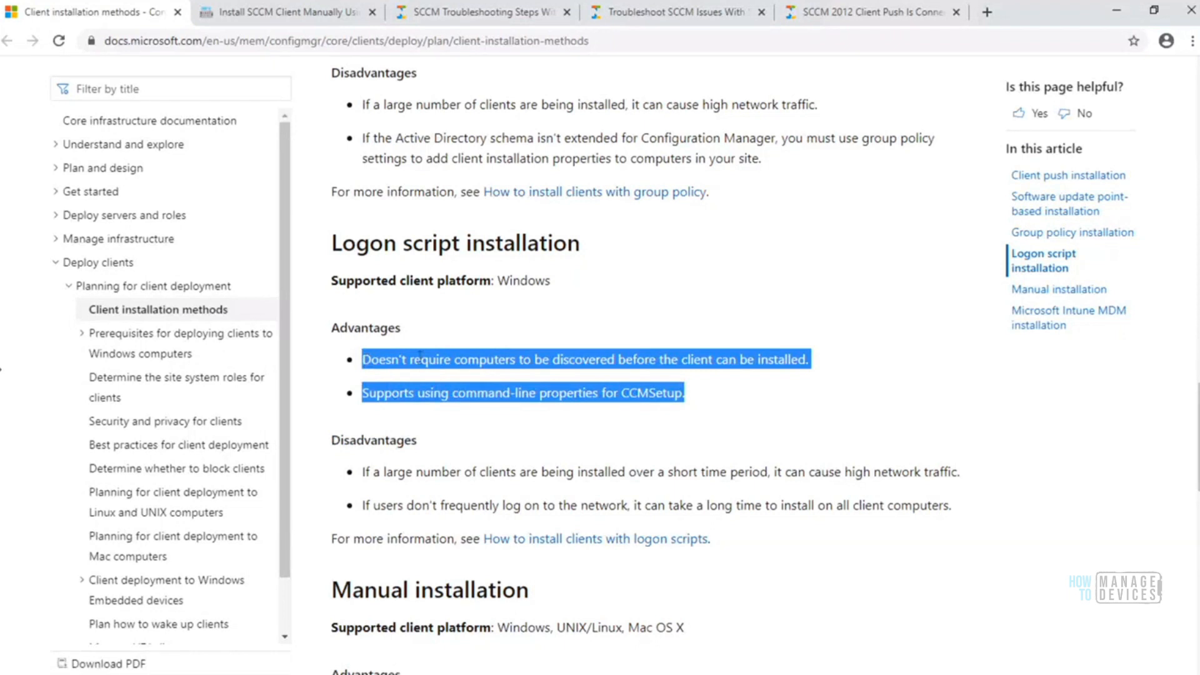
{"action": "left_click", "coordinate": [718, 405]}
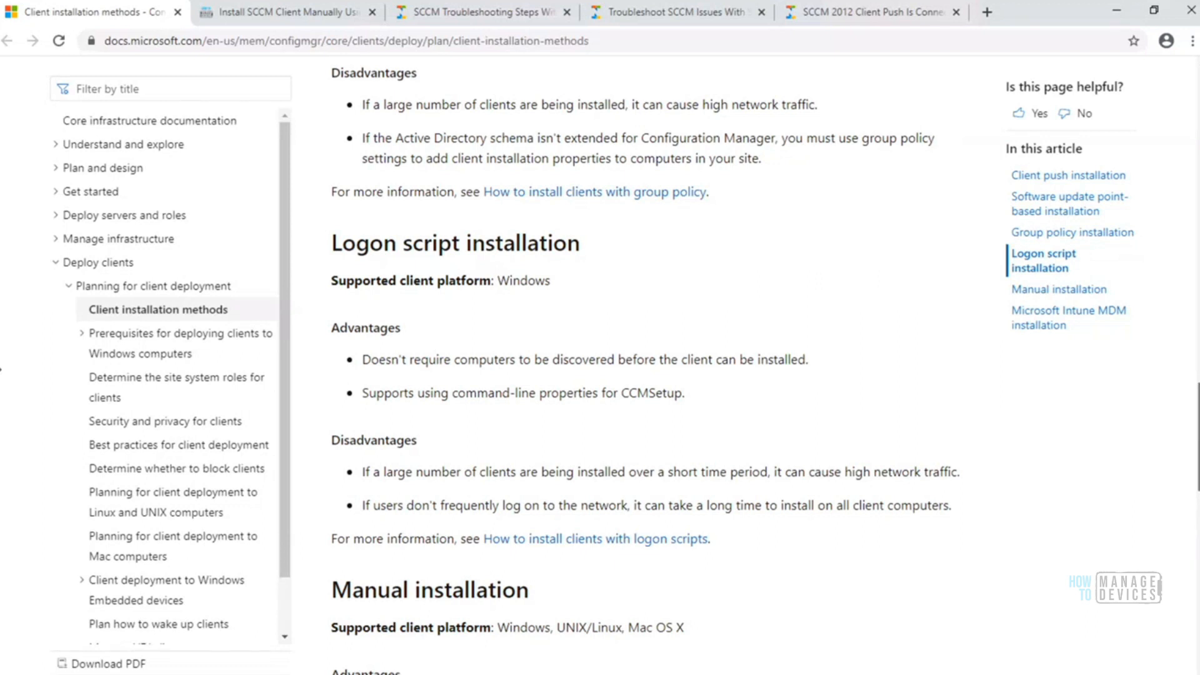
Review the Manual installation section, highlighting its supported client platforms and its heading
{"action": "scroll", "coordinate": [645, 364], "scroll_direction": "down", "scroll_amount": 1}
{"action": "scroll", "coordinate": [645, 365], "scroll_direction": "down", "scroll_amount": 1}
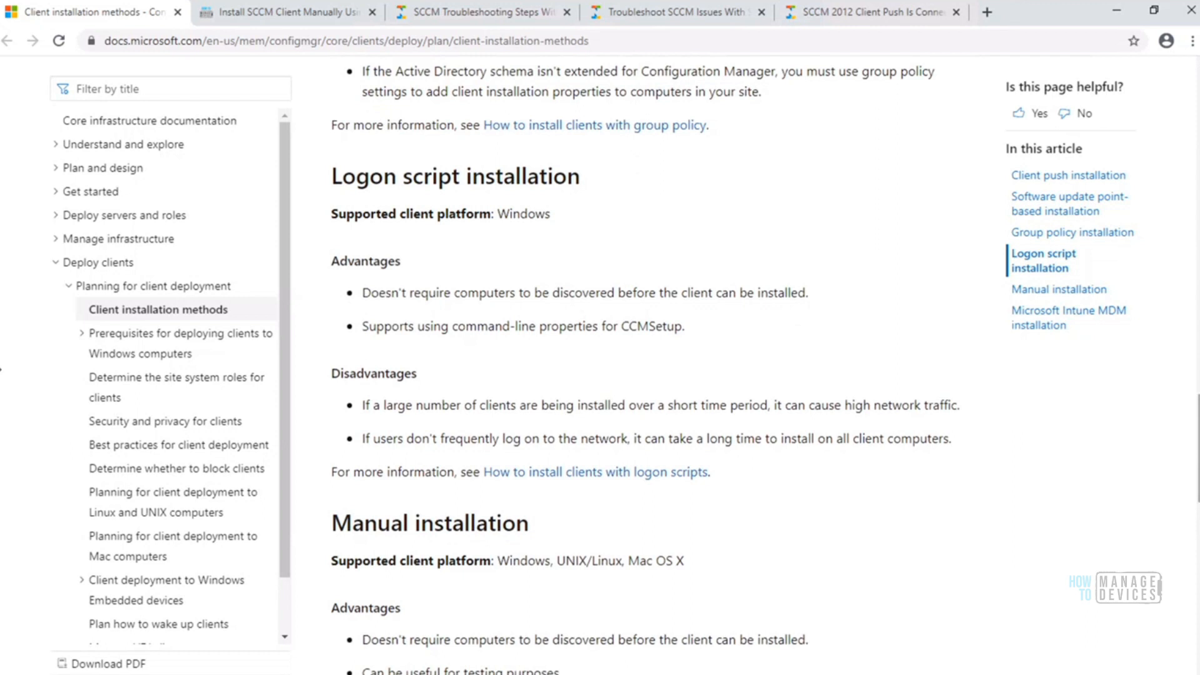
{"action": "scroll", "coordinate": [645, 367], "scroll_direction": "down", "scroll_amount": 5}
{"action": "scroll", "coordinate": [645, 368], "scroll_direction": "down", "scroll_amount": 3}
{"action": "left_click_drag", "start_coordinate": [1199, 504], "coordinate": [1199, 502]}
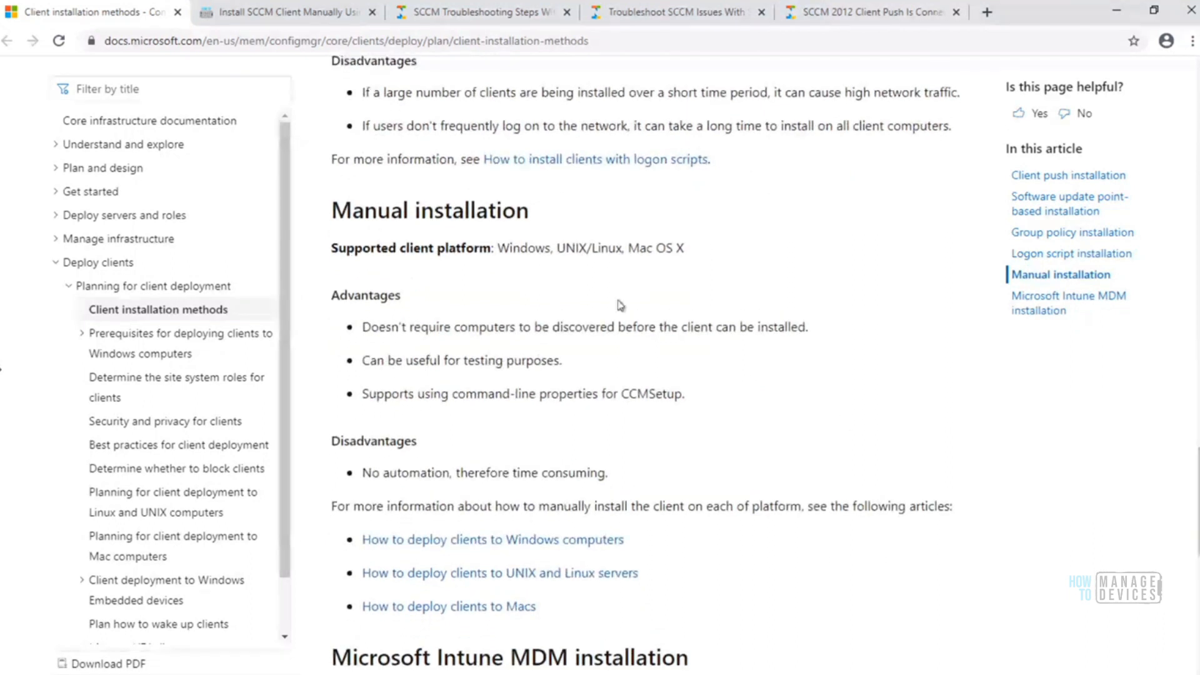
{"action": "left_click_drag", "start_coordinate": [551, 248], "coordinate": [498, 248]}
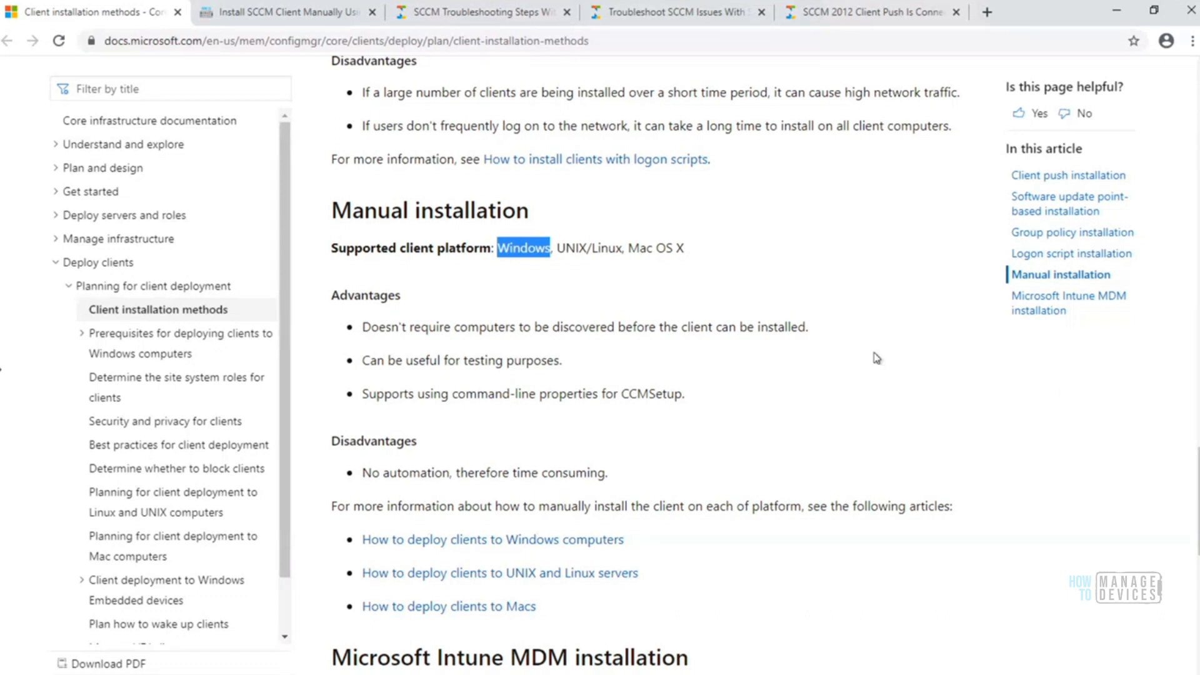
{"action": "left_click", "coordinate": [592, 241]}
{"action": "left_click_drag", "start_coordinate": [685, 248], "coordinate": [497, 248]}
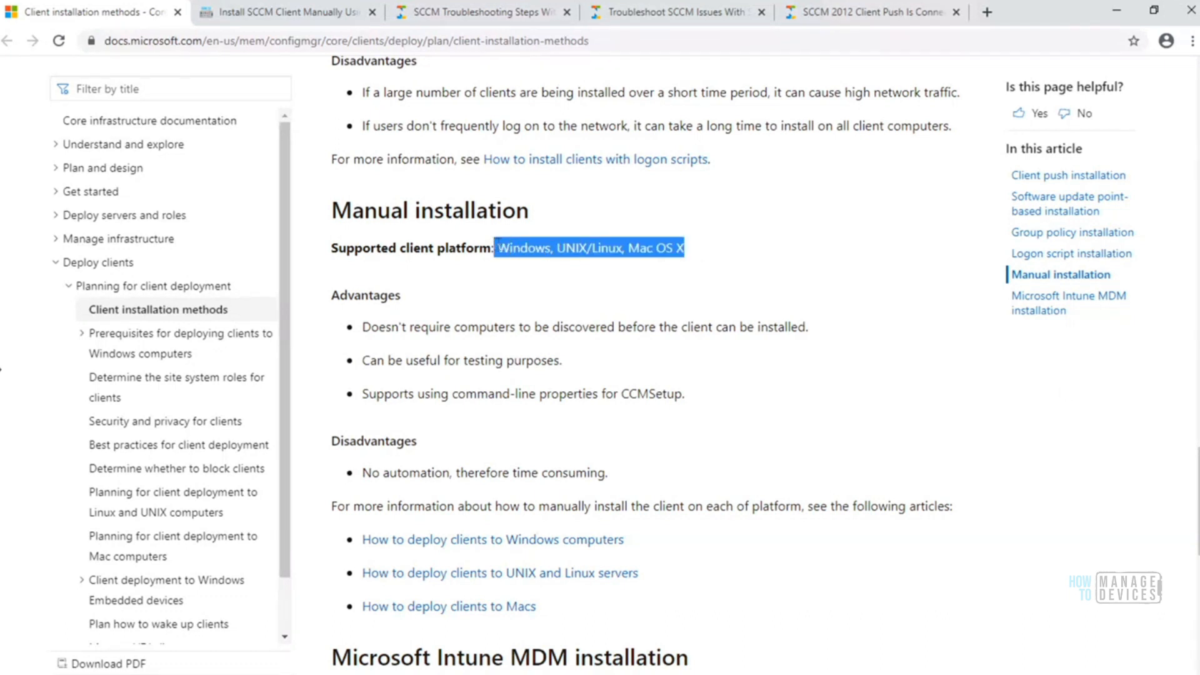
{"action": "left_click", "coordinate": [722, 257]}
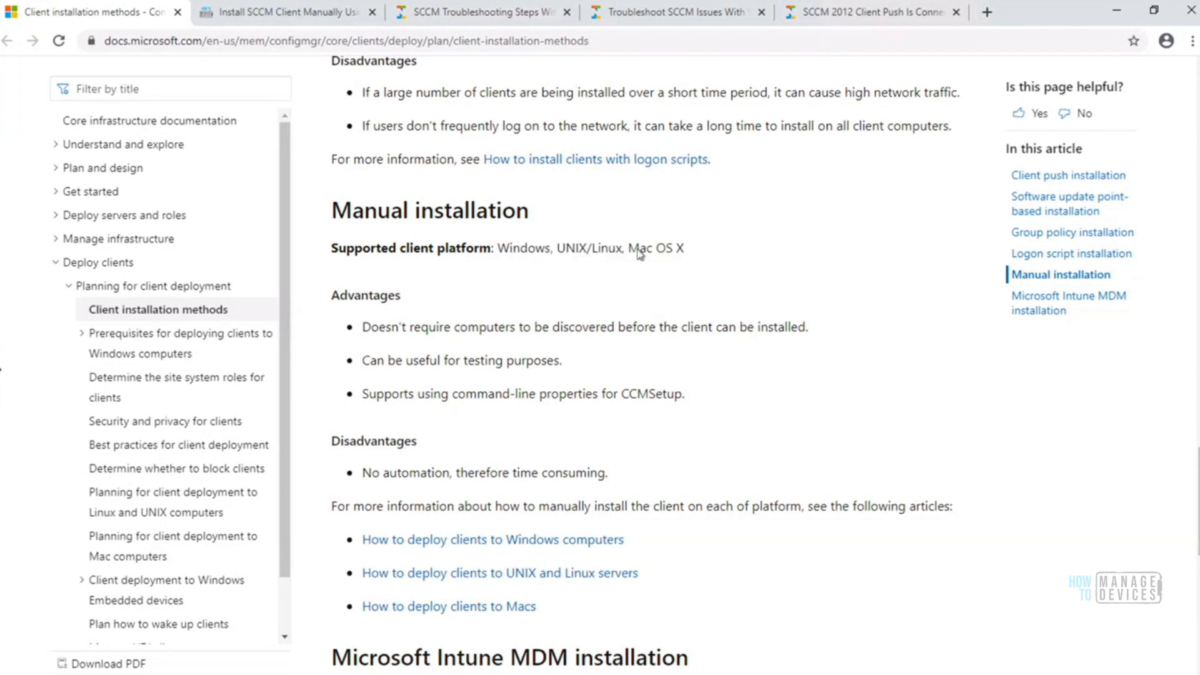
{"action": "left_click_drag", "start_coordinate": [528, 211], "coordinate": [331, 211]}
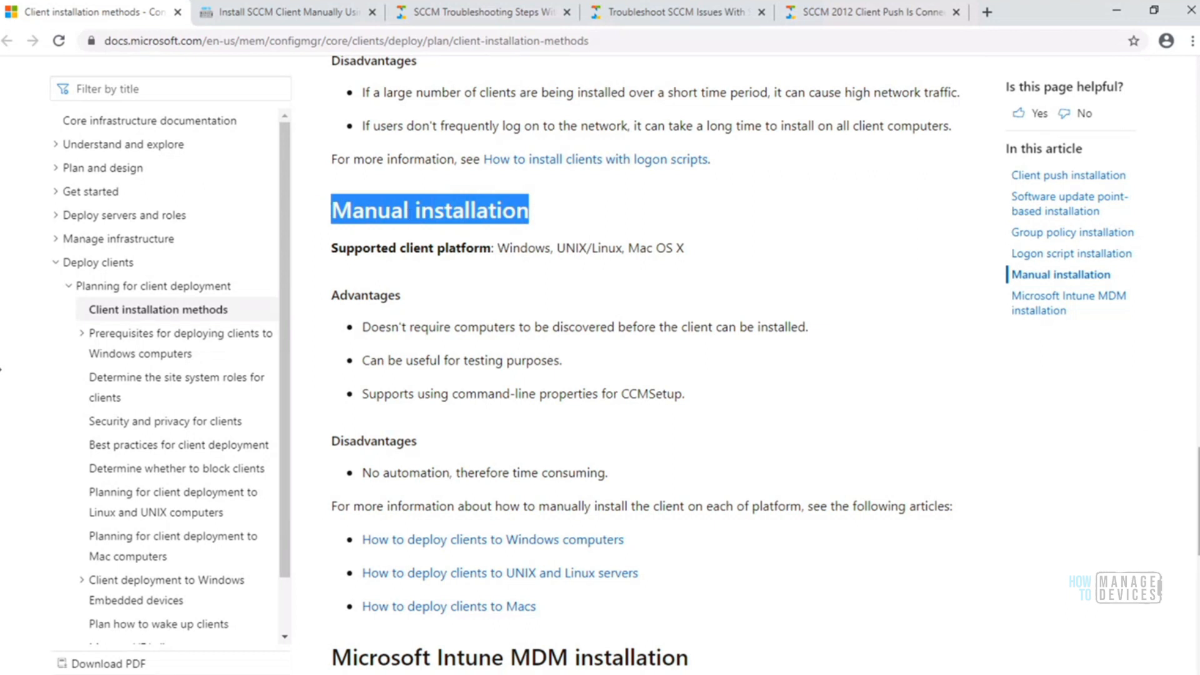
Look back over the client installation methods from client push onward and highlight the Microsoft Intune MDM installation heading
{"action": "scroll", "coordinate": [1, 369], "scroll_direction": "down", "scroll_amount": 2}
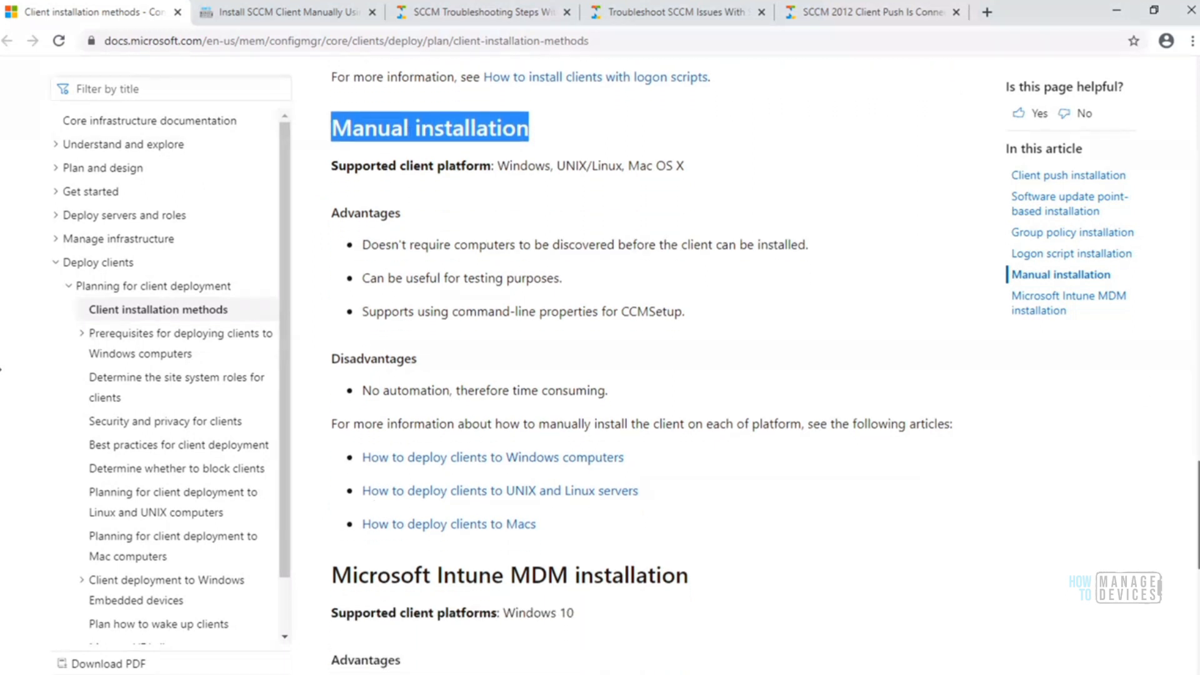
{"action": "left_click_drag", "start_coordinate": [1199, 522], "coordinate": [1199, 523]}
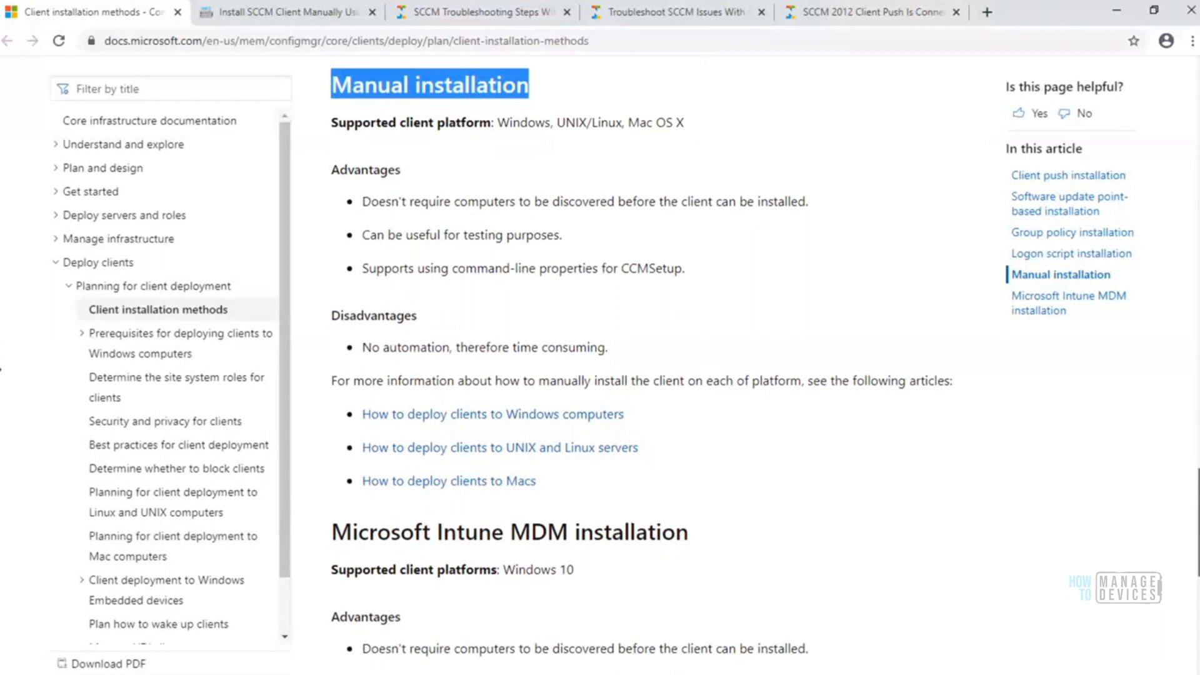
{"action": "scroll", "coordinate": [1, 369], "scroll_direction": "up", "scroll_amount": 10}
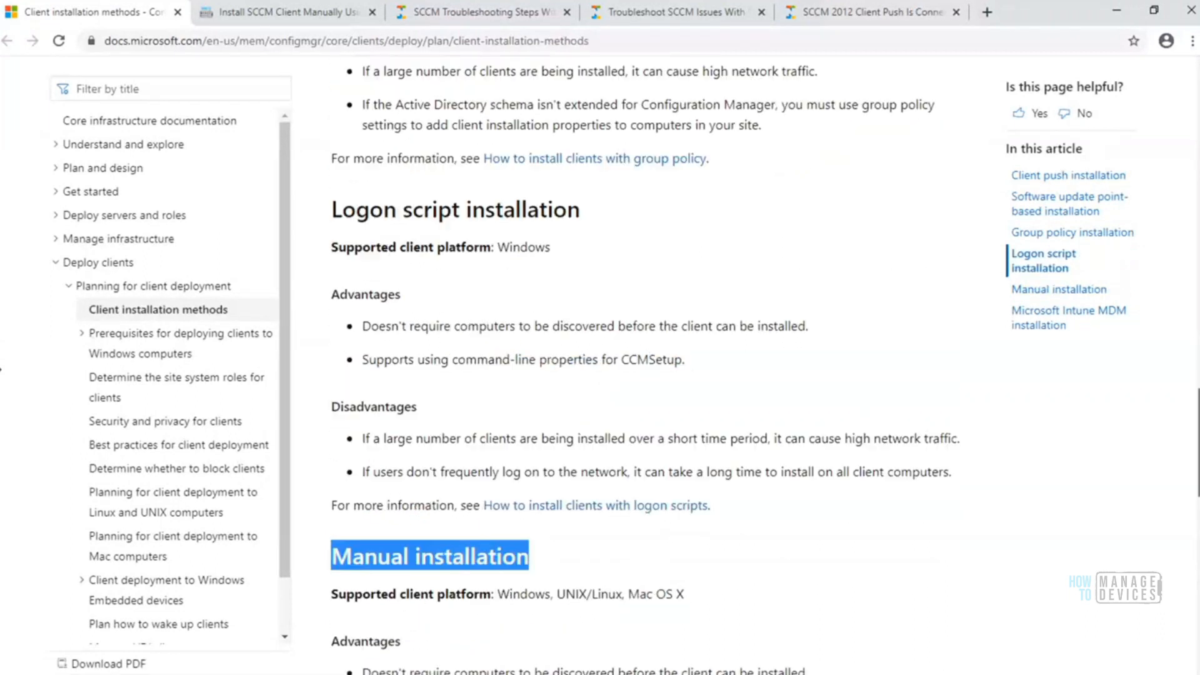
{"action": "scroll", "coordinate": [0, 369], "scroll_direction": "up", "scroll_amount": 15}
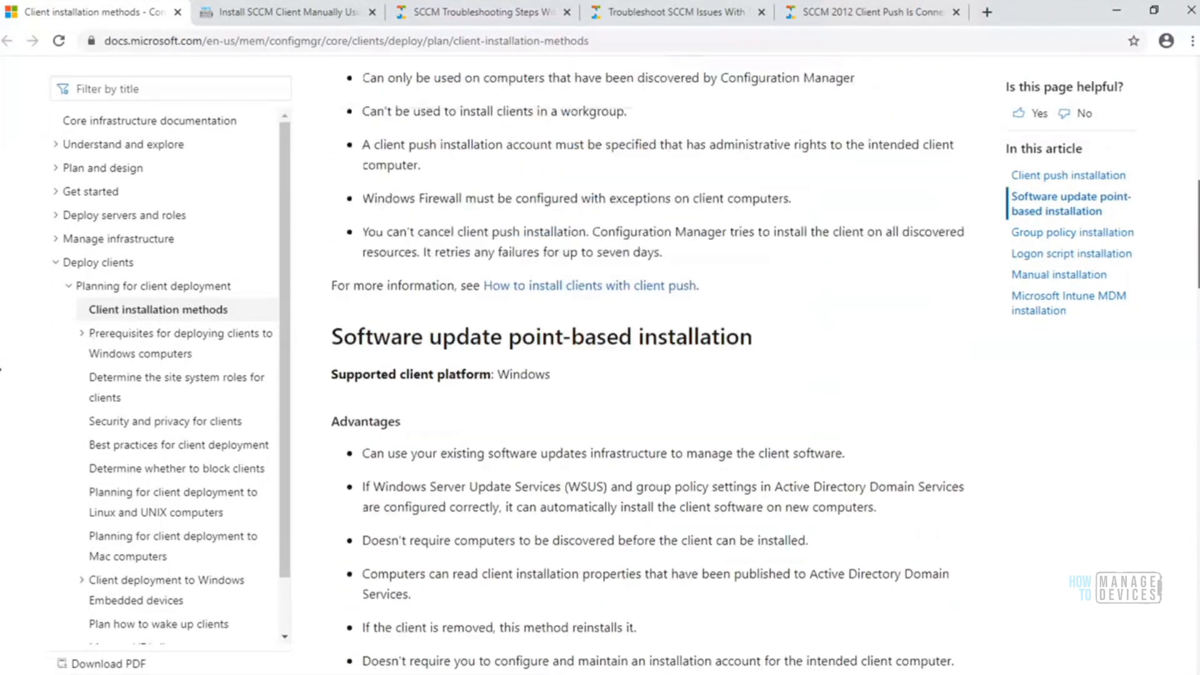
{"action": "scroll", "coordinate": [1, 369], "scroll_direction": "up", "scroll_amount": 7}
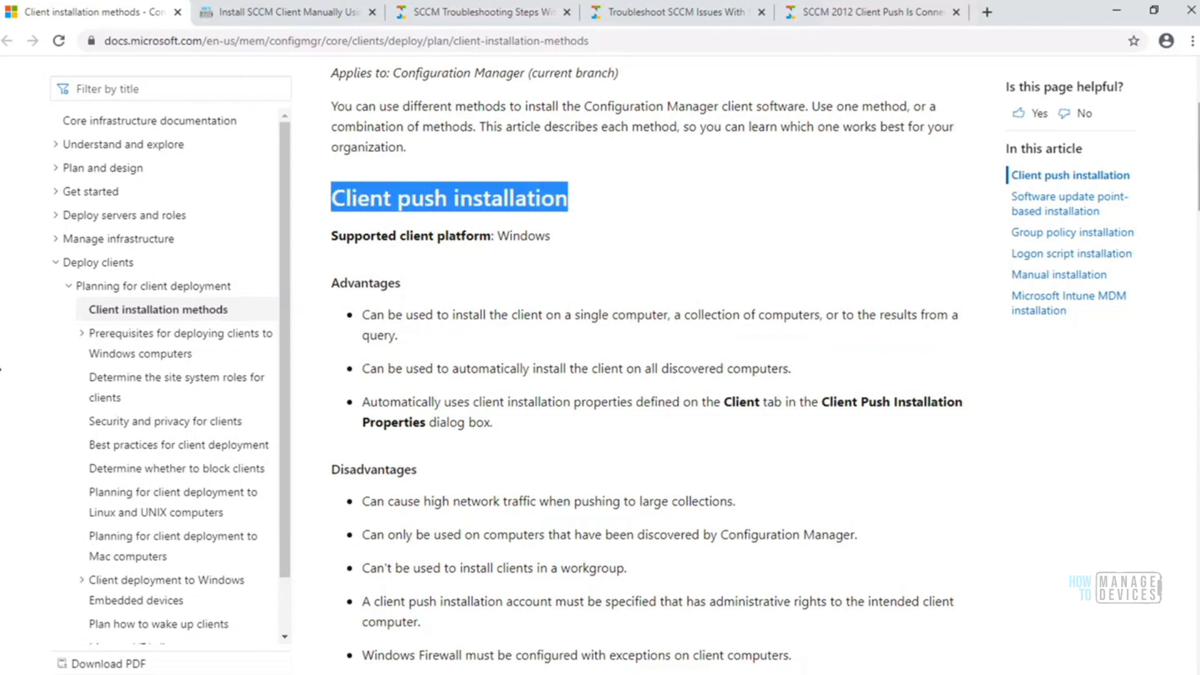
{"action": "scroll", "coordinate": [1, 369], "scroll_direction": "down", "scroll_amount": 8}
{"action": "scroll", "coordinate": [1, 368], "scroll_direction": "down", "scroll_amount": 12}
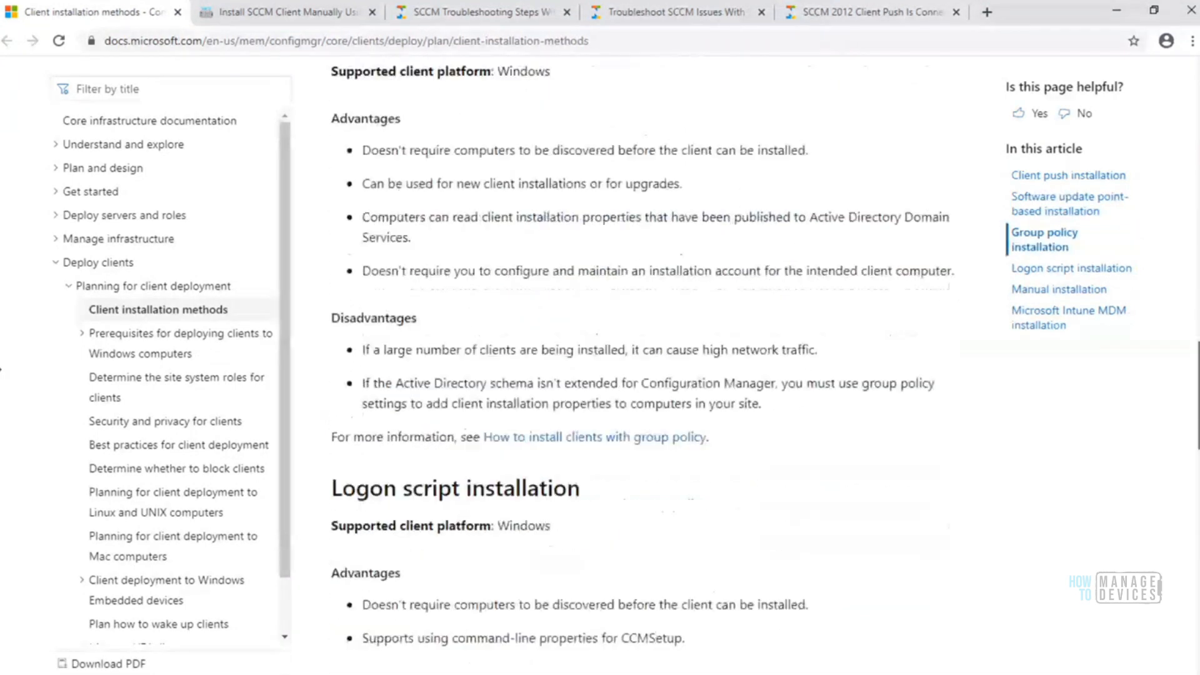
{"action": "scroll", "coordinate": [1, 369], "scroll_direction": "down", "scroll_amount": 7}
{"action": "scroll", "coordinate": [1, 369], "scroll_direction": "down", "scroll_amount": 6}
{"action": "scroll", "coordinate": [1, 369], "scroll_direction": "down", "scroll_amount": 3}
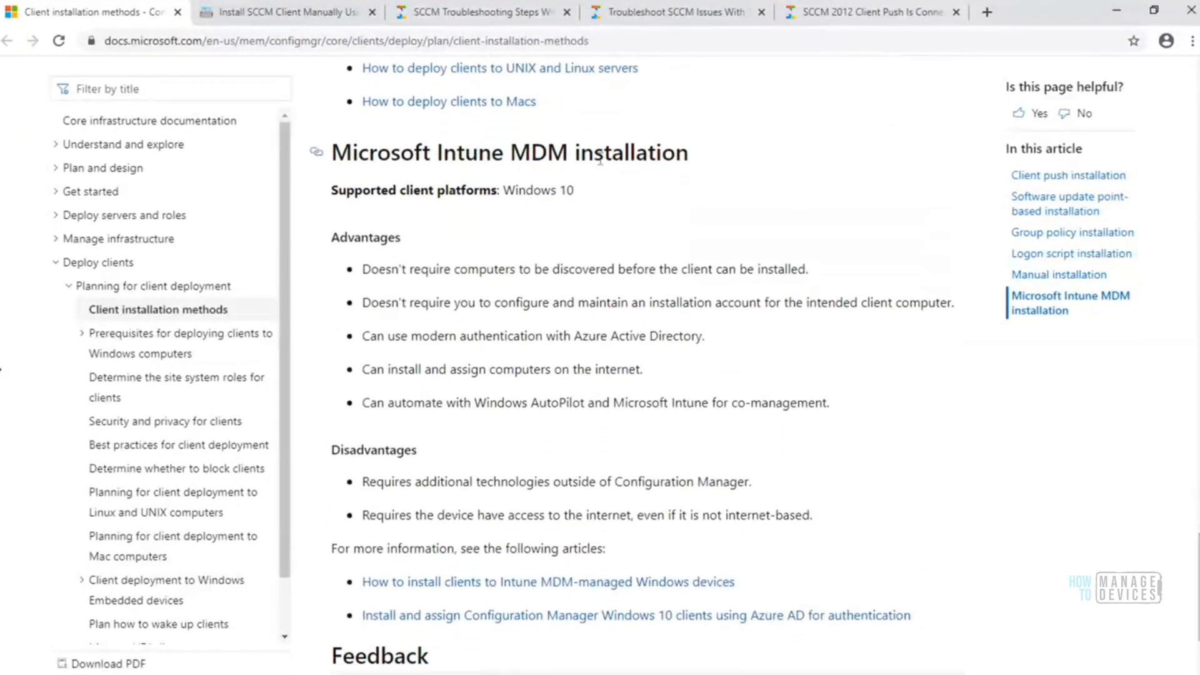
{"action": "left_click_drag", "start_coordinate": [690, 156], "coordinate": [339, 155]}
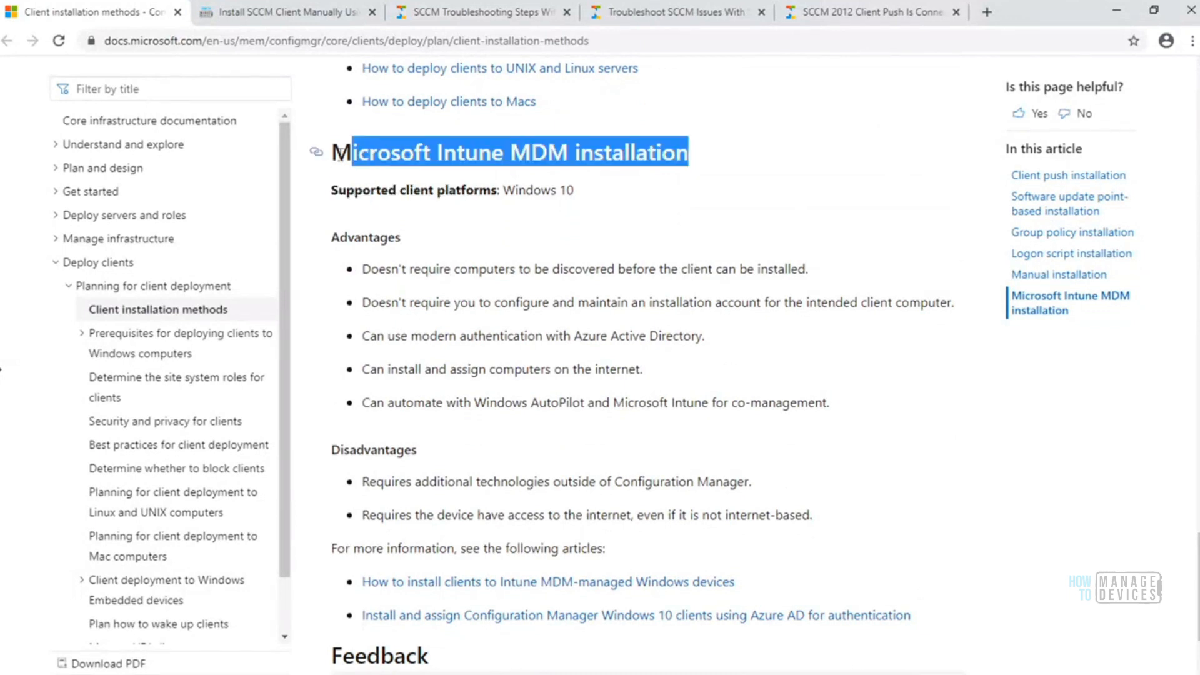
Return to the start of the article and highlight its title, Client installation methods in Configuration Manager
{"action": "left_click_drag", "start_coordinate": [1199, 586], "coordinate": [1199, 130]}
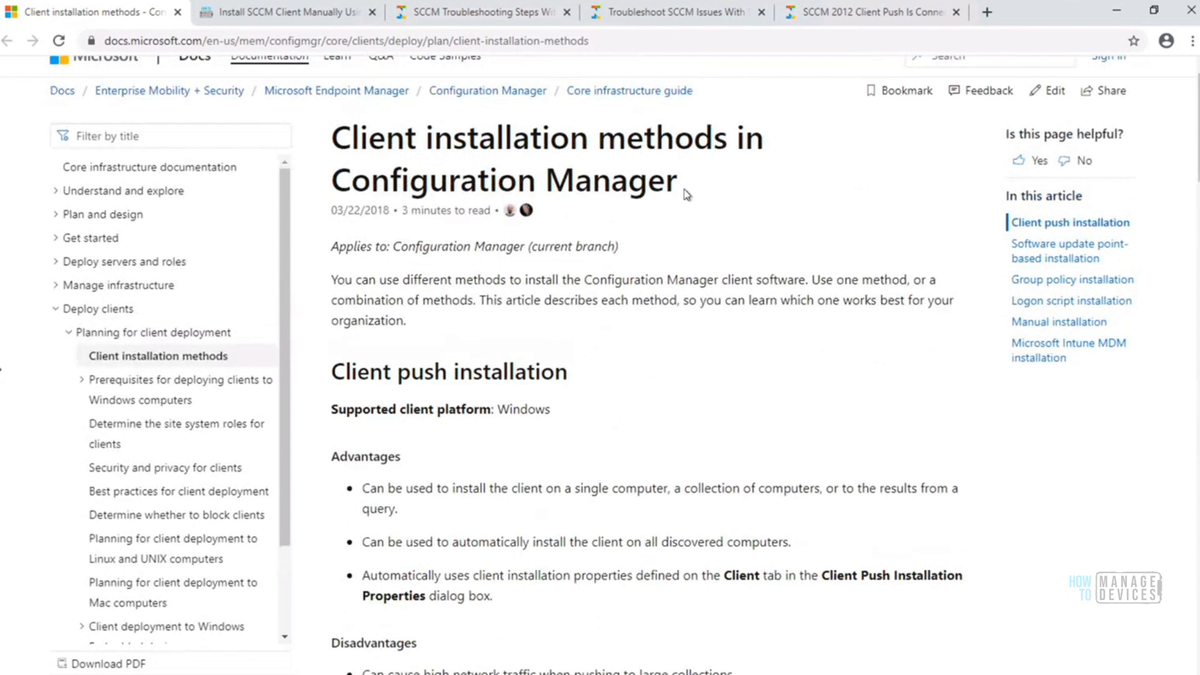
{"action": "left_click_drag", "start_coordinate": [687, 194], "coordinate": [329, 137]}
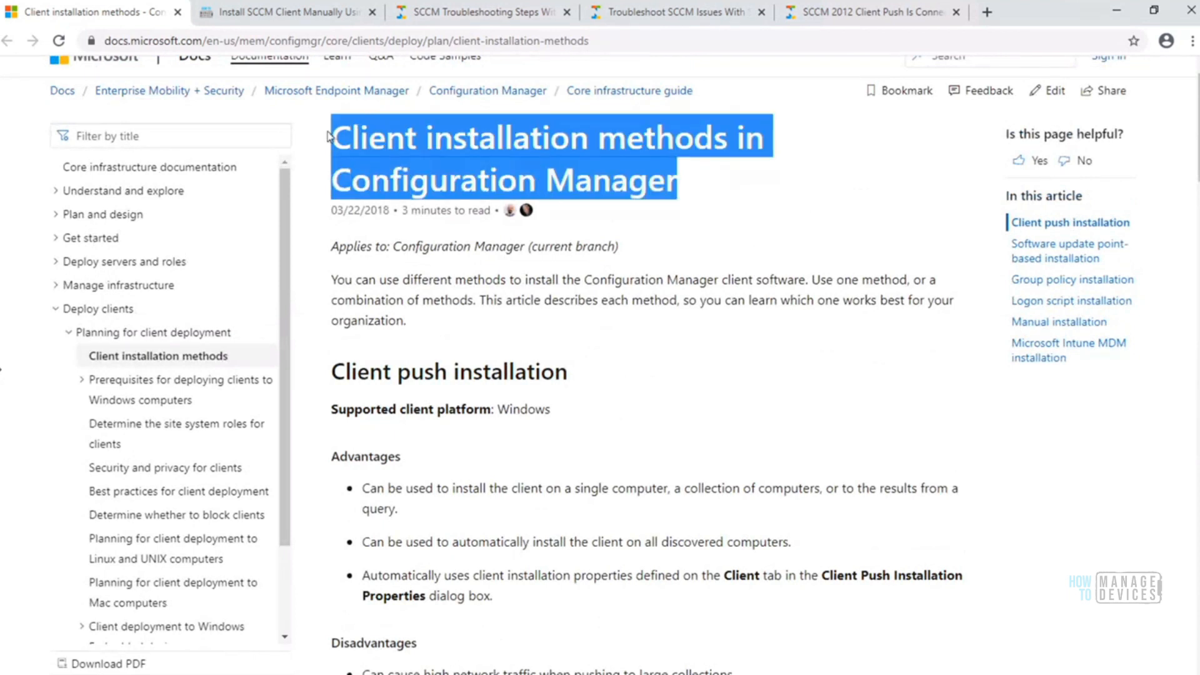
{"action": "left_click", "coordinate": [338, 139]}
{"action": "left_click_drag", "start_coordinate": [336, 139], "coordinate": [678, 184]}
Switch to the Microsoft Endpoint Configuration Manager console and check the client details of the devices HTMDSCCM and HTMDWIN10
{"action": "mouse_move", "coordinate": [173, 613]}
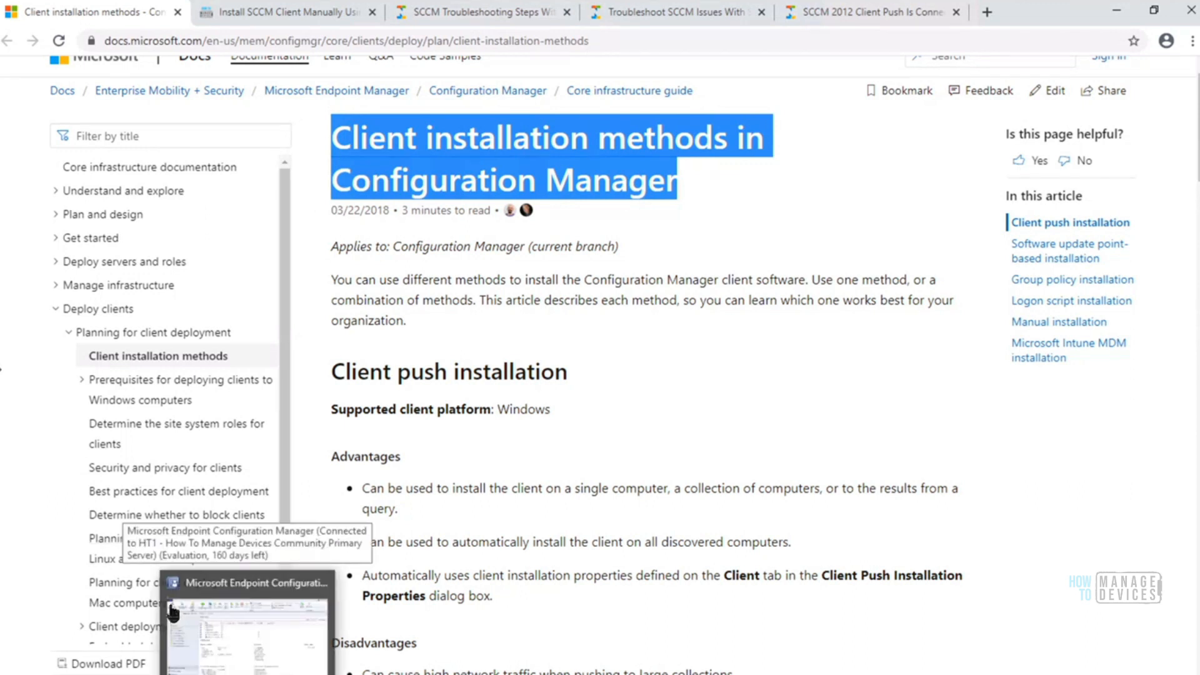
{"action": "left_click", "coordinate": [173, 613]}
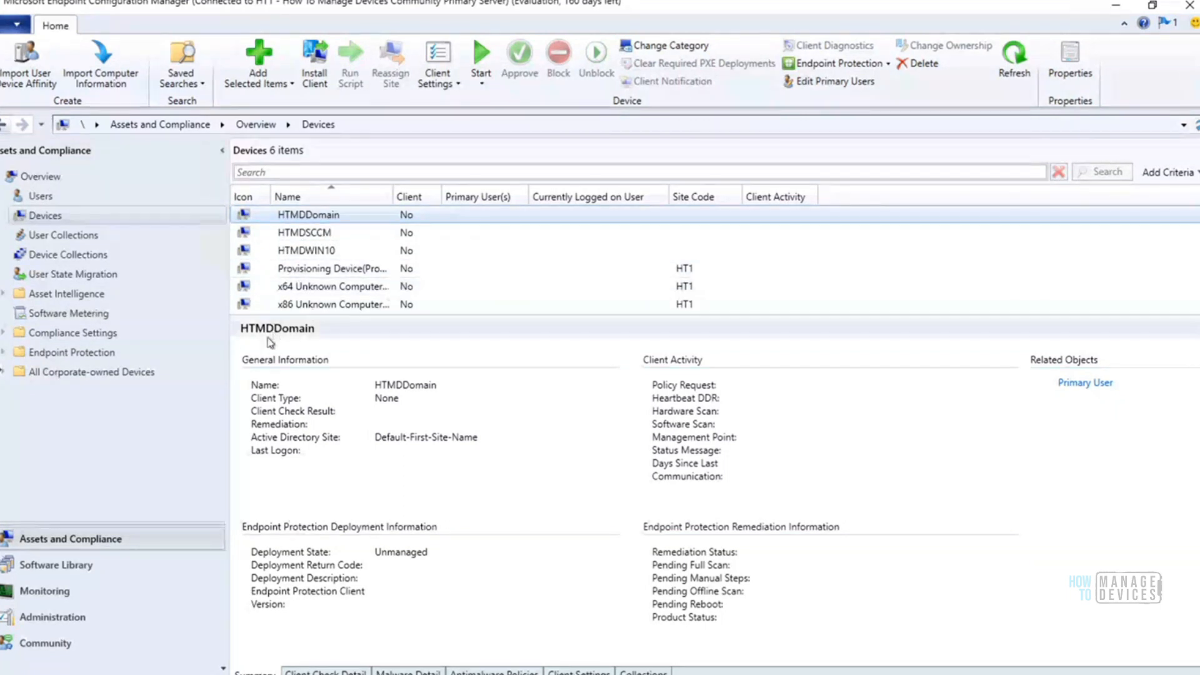
{"action": "left_click", "coordinate": [318, 238]}
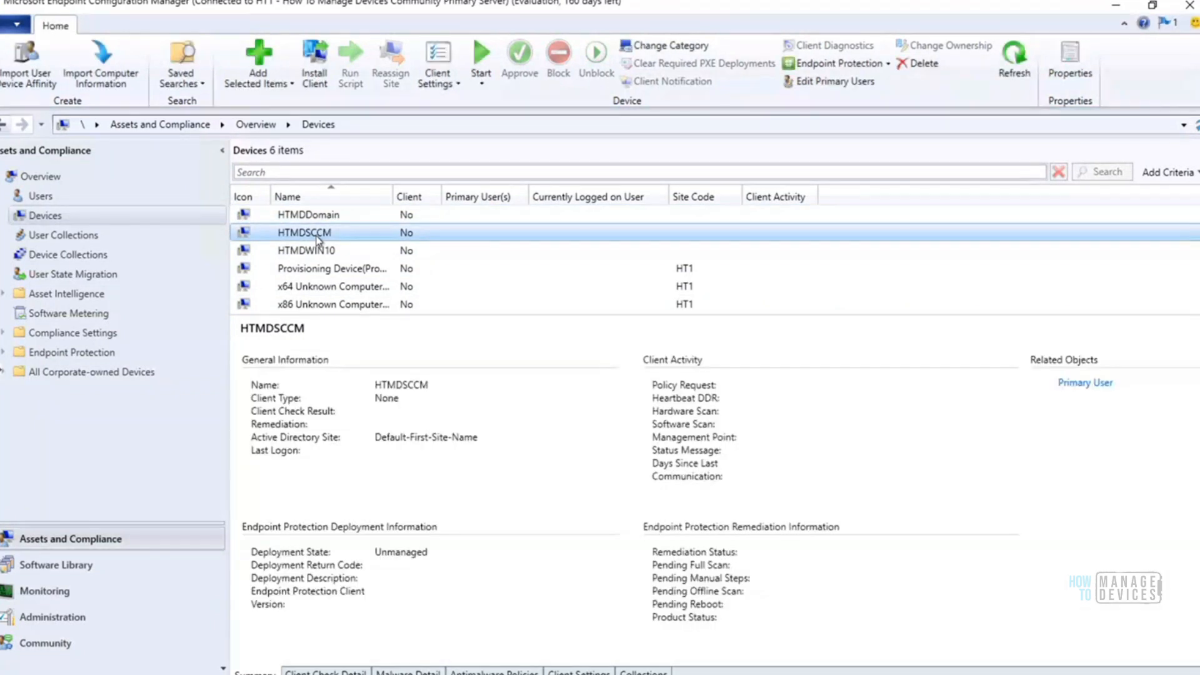
{"action": "left_click", "coordinate": [316, 251]}
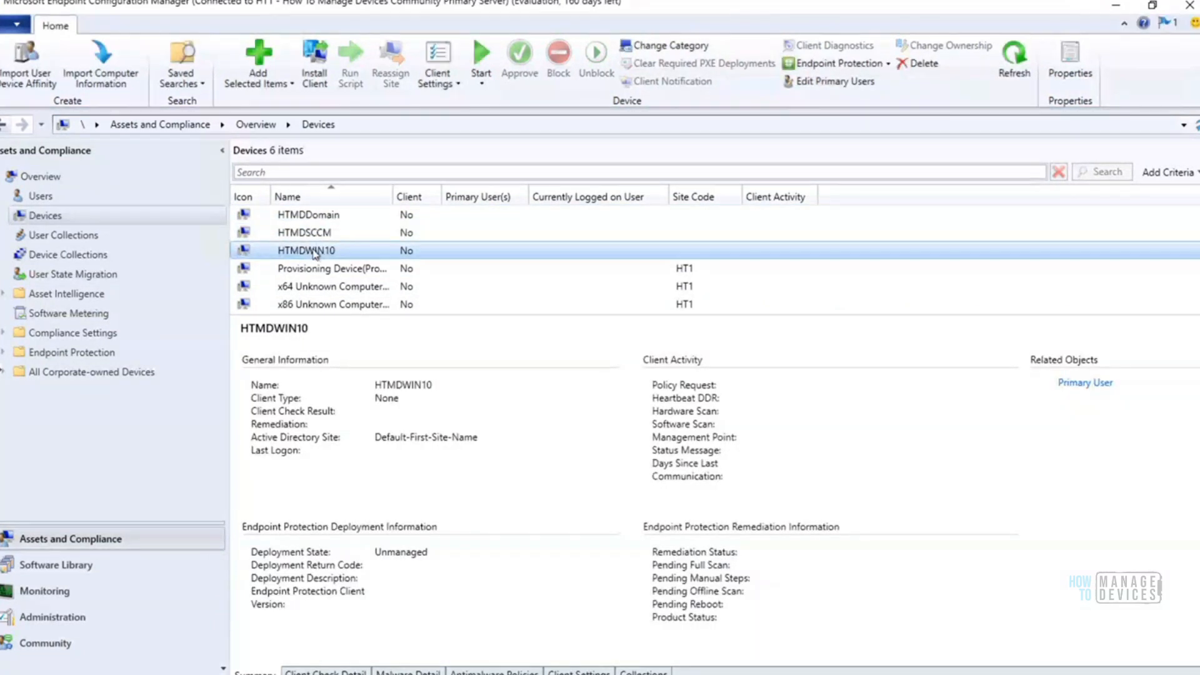
{"action": "left_click", "coordinate": [314, 237]}
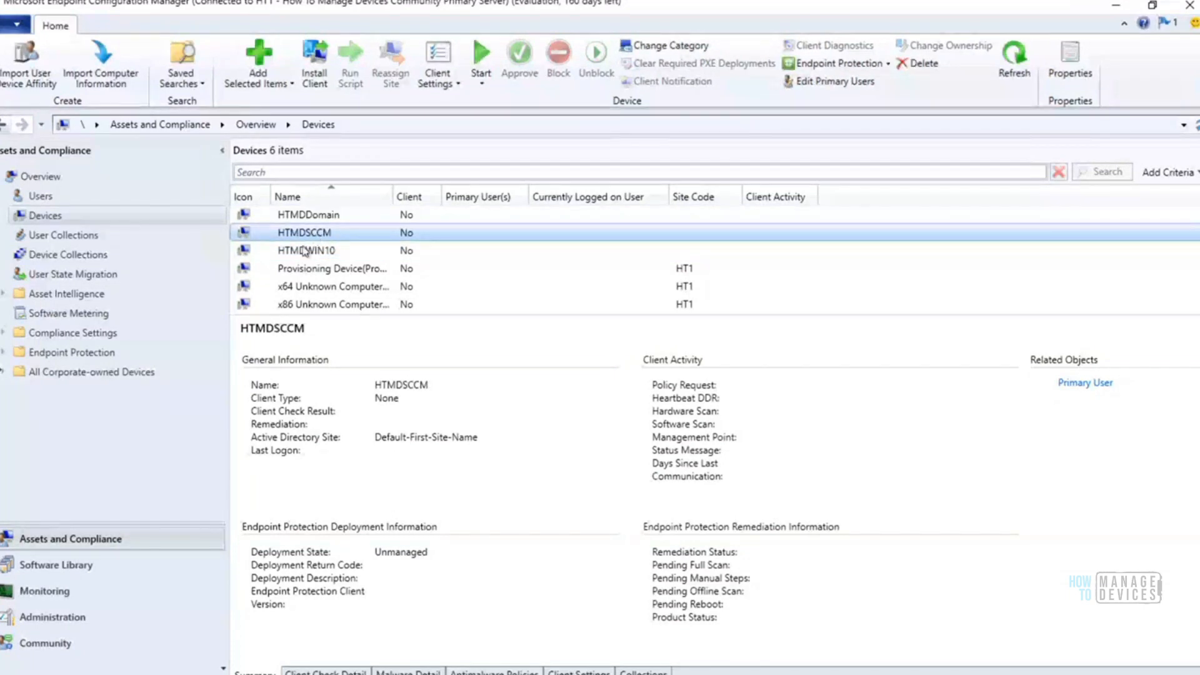
{"action": "key", "text": "super"}
{"action": "left_click", "coordinate": [10, 639]}
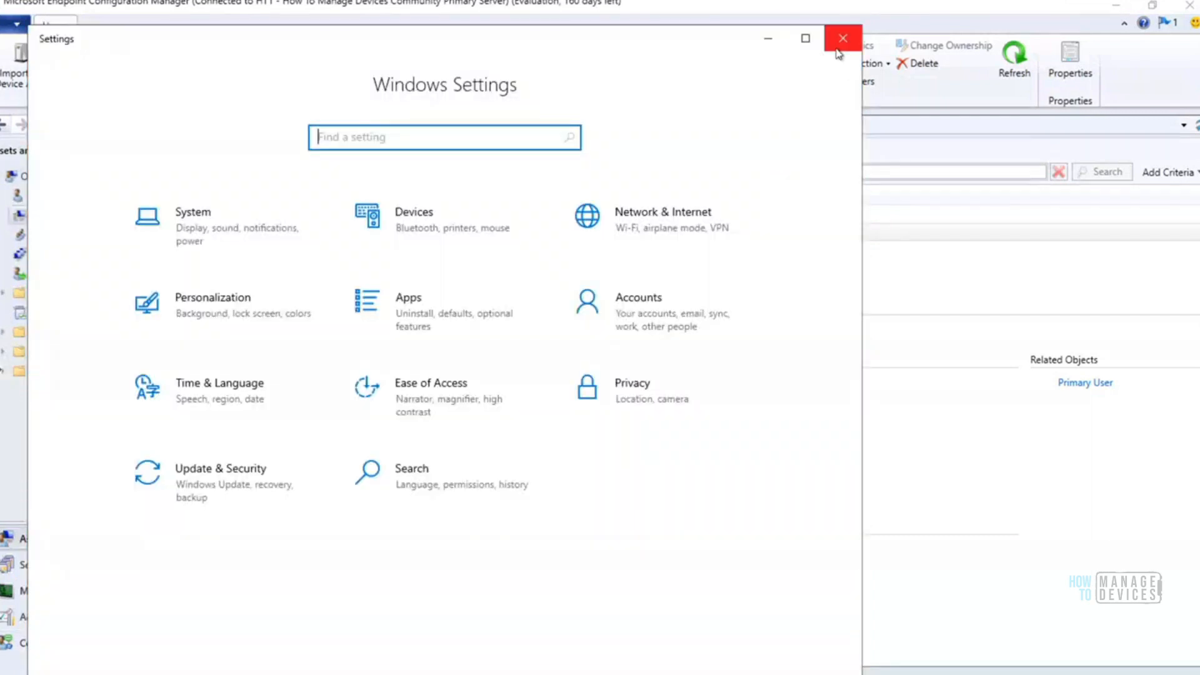
{"action": "left_click", "coordinate": [843, 38]}
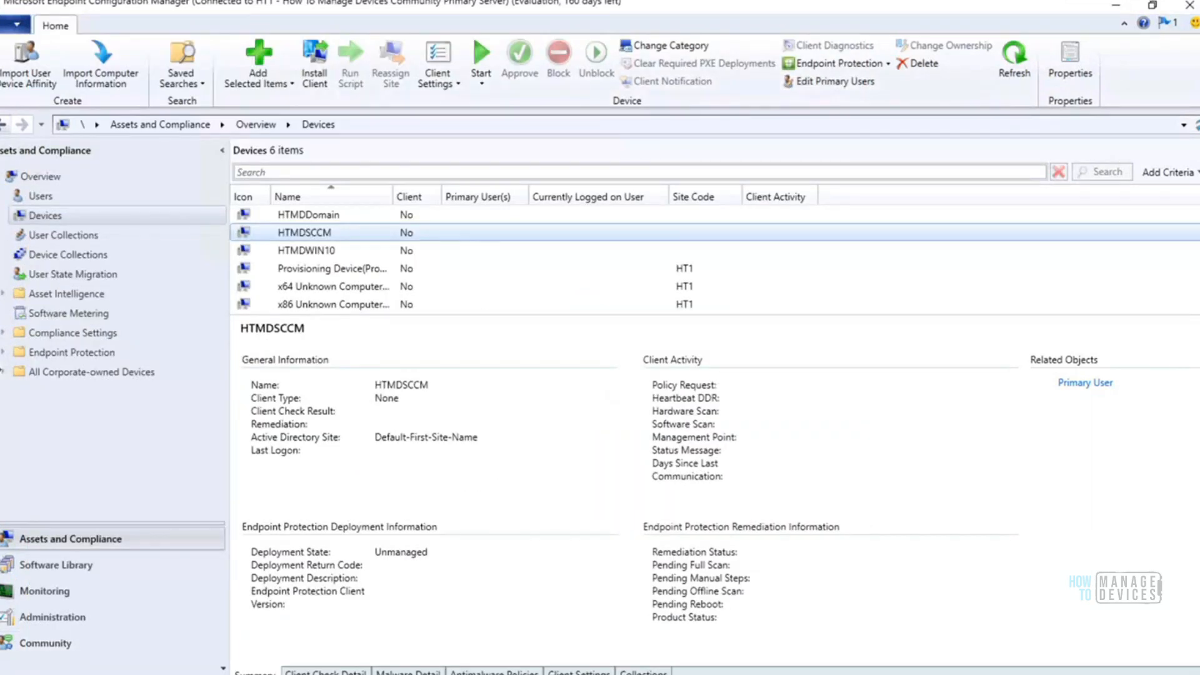
Run control to open Control Panel, search it for config to check for the Configuration Manager client, and close it
{"action": "key", "text": "super+x"}
{"action": "left_click", "coordinate": [61, 633]}
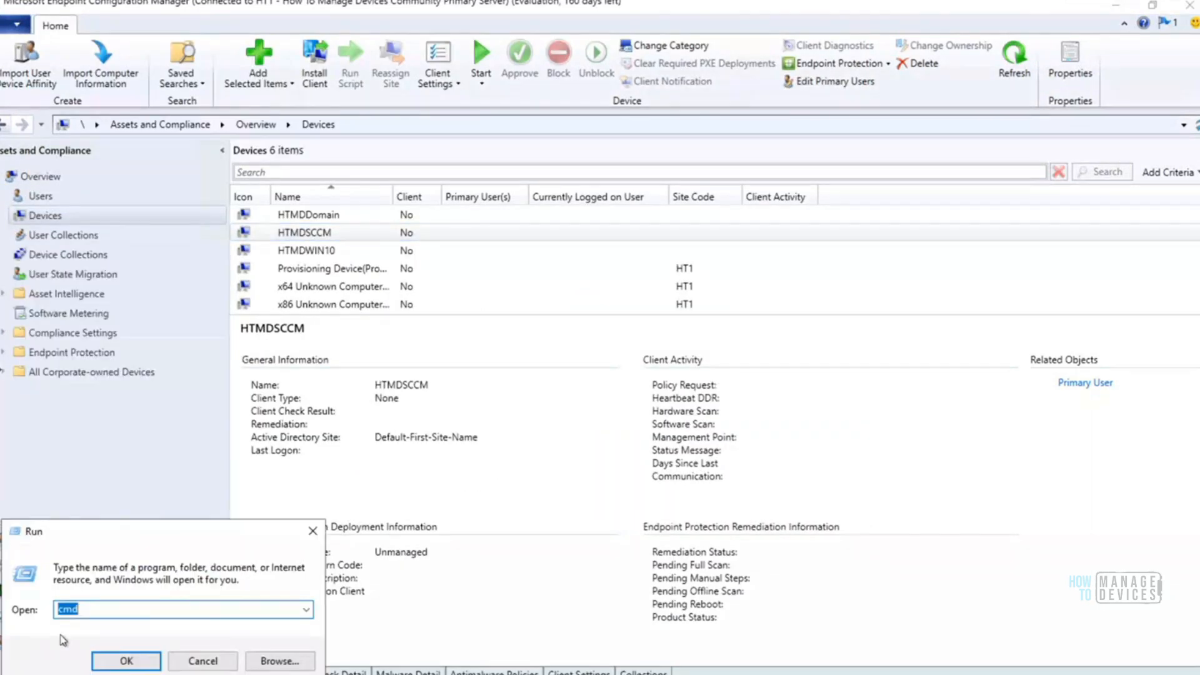
{"action": "type", "text": "control"}
{"action": "key", "text": "Return"}
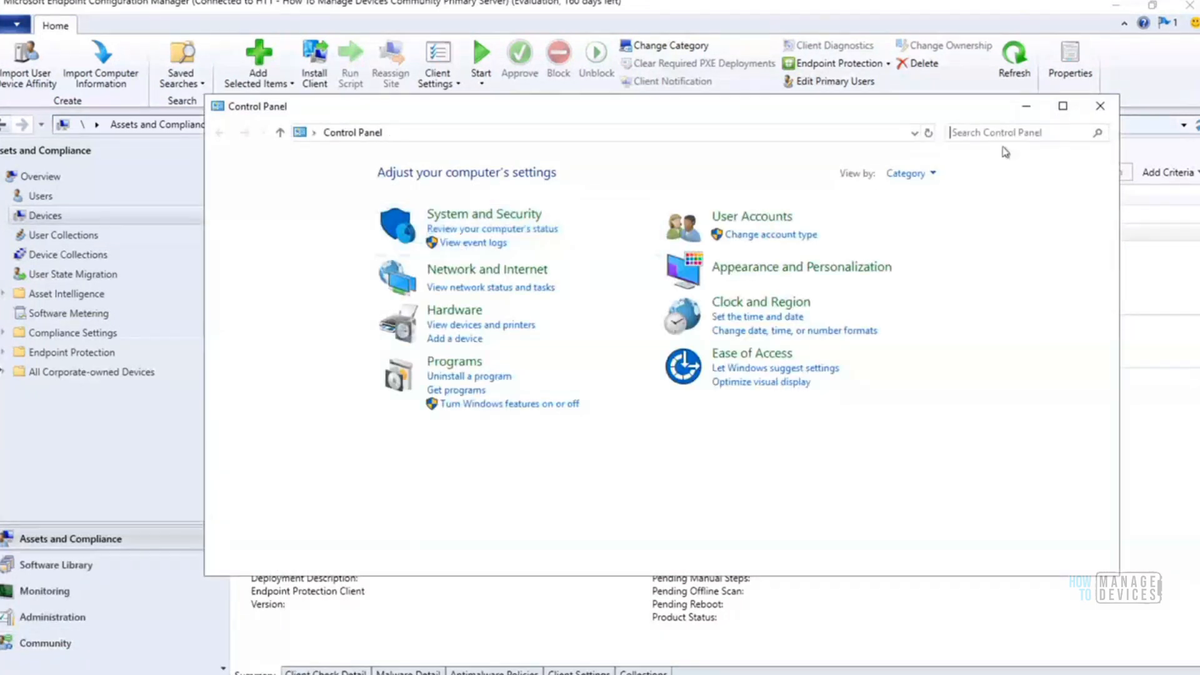
{"action": "left_click", "coordinate": [1016, 130]}
{"action": "type", "text": "config"}
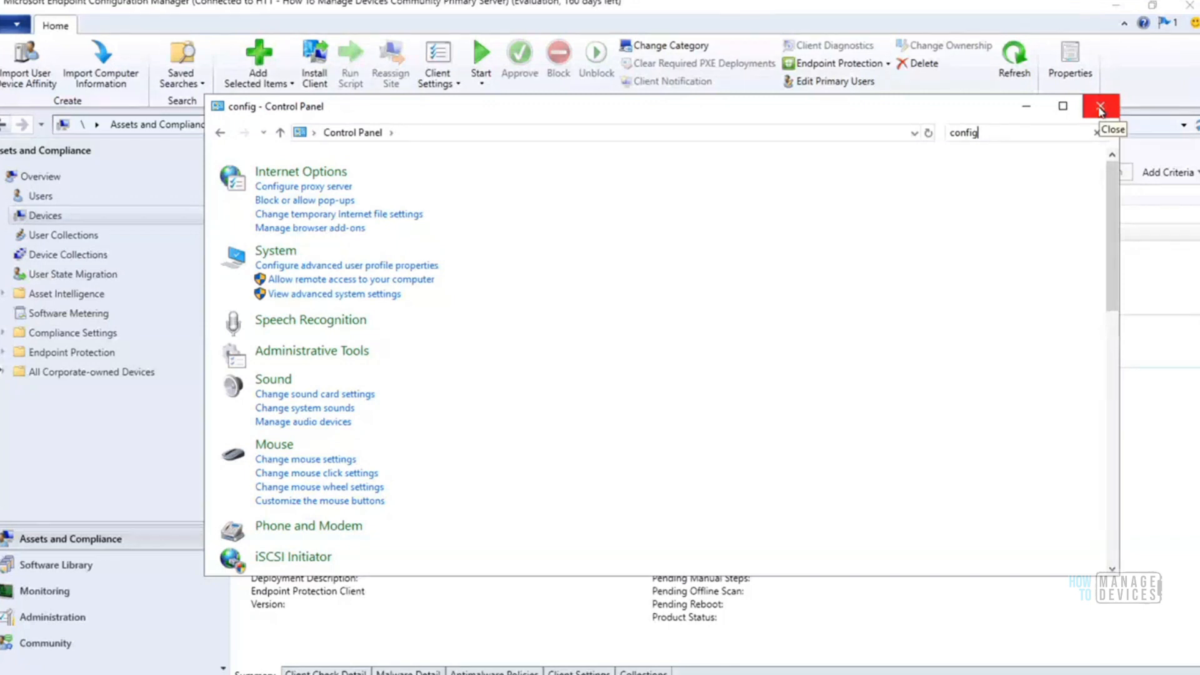
{"action": "left_click", "coordinate": [1101, 111]}
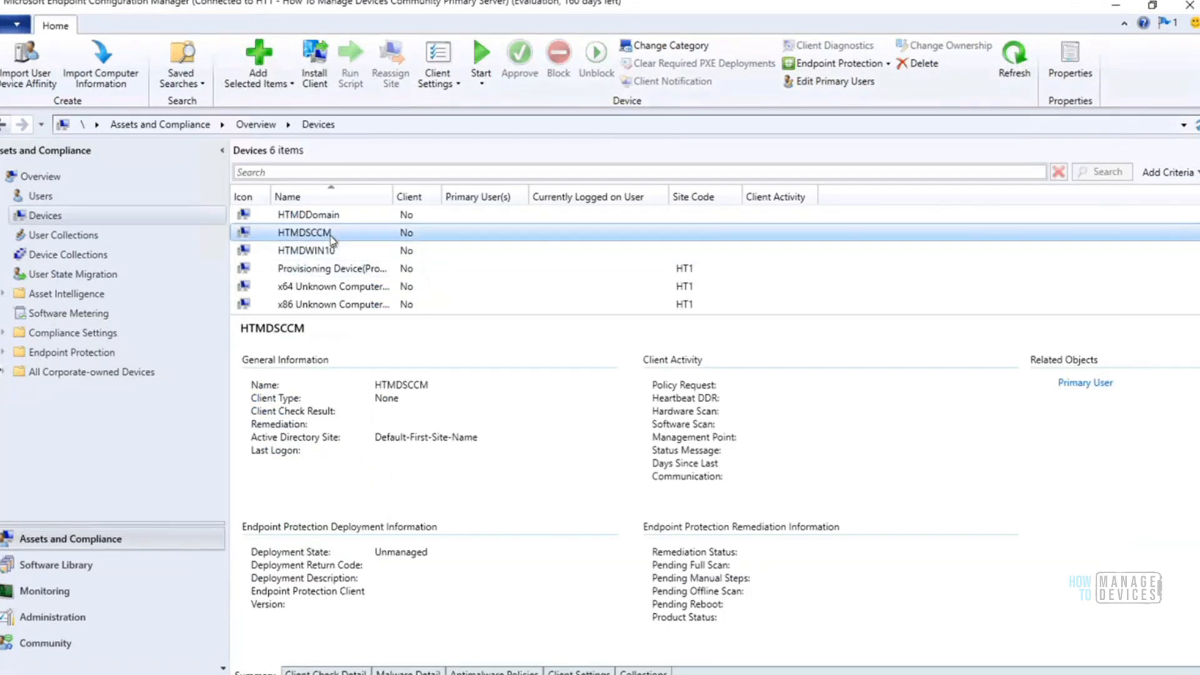
Start the Install Configuration Manager Client Wizard for the device HTMDSCCM
{"action": "right_click", "coordinate": [332, 239]}
{"action": "mouse_move", "coordinate": [429, 256]}
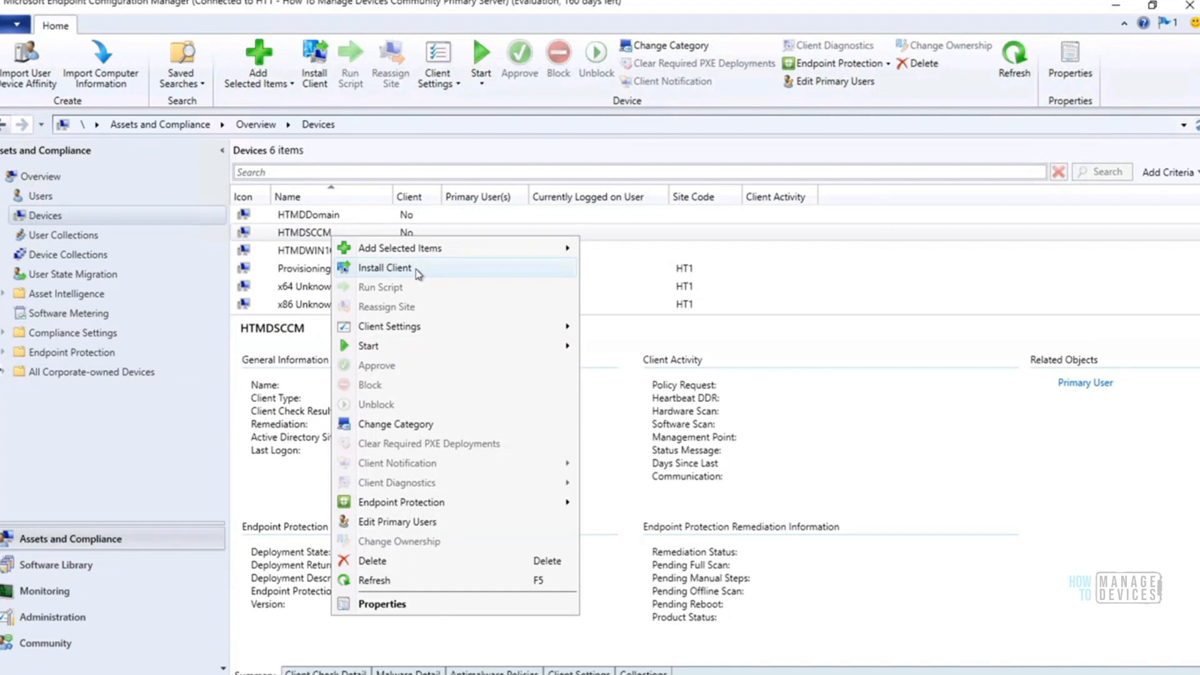
{"action": "left_click", "coordinate": [417, 273]}
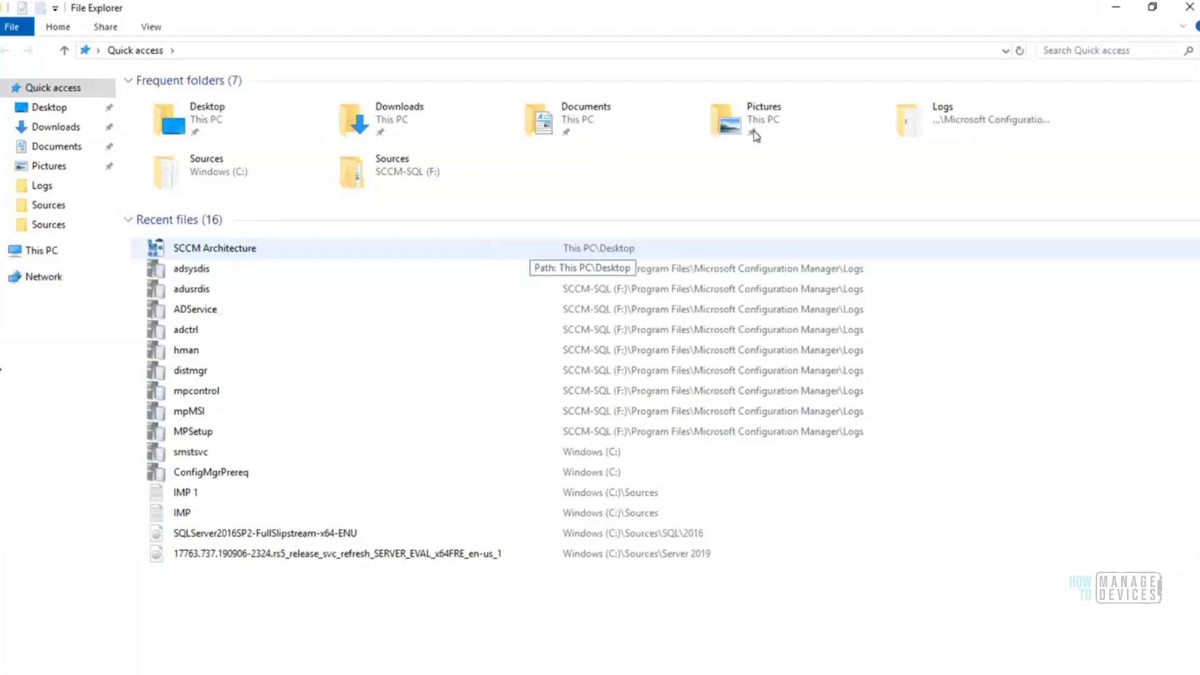
View the Microsoft Configuration Manager Logs folder in File Explorer, then minimize it to return to the client installation wizard
{"action": "left_click", "coordinate": [961, 123]}
{"action": "double_click", "coordinate": [961, 123]}
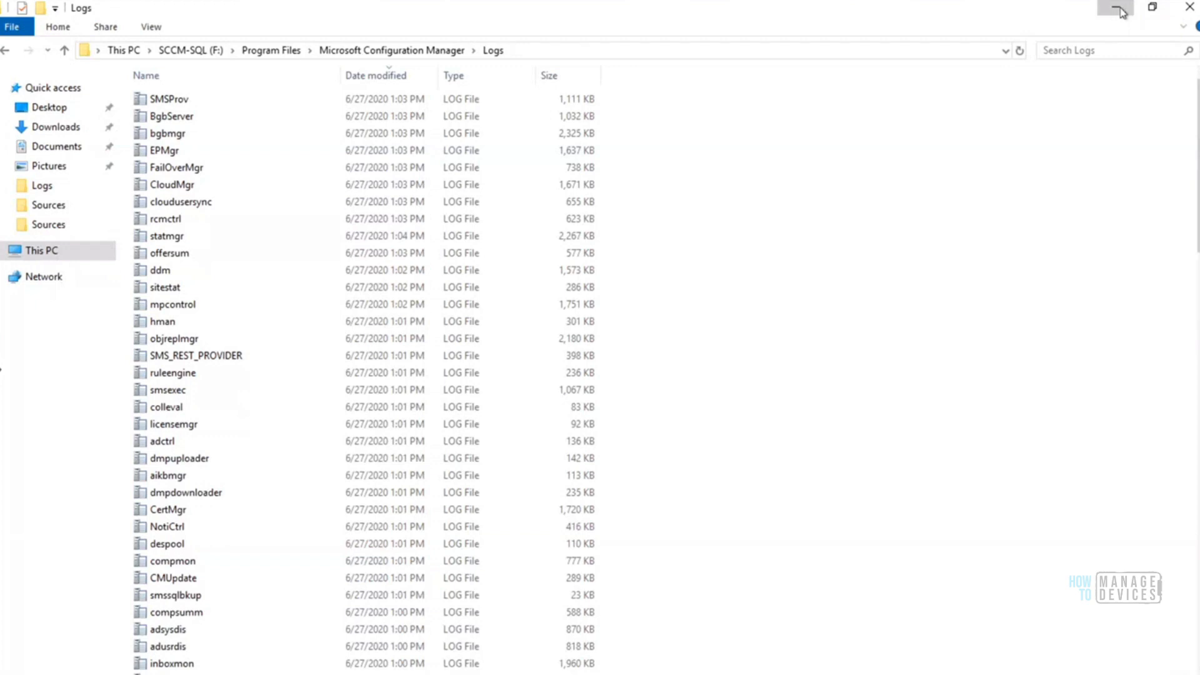
{"action": "left_click", "coordinate": [1117, 13]}
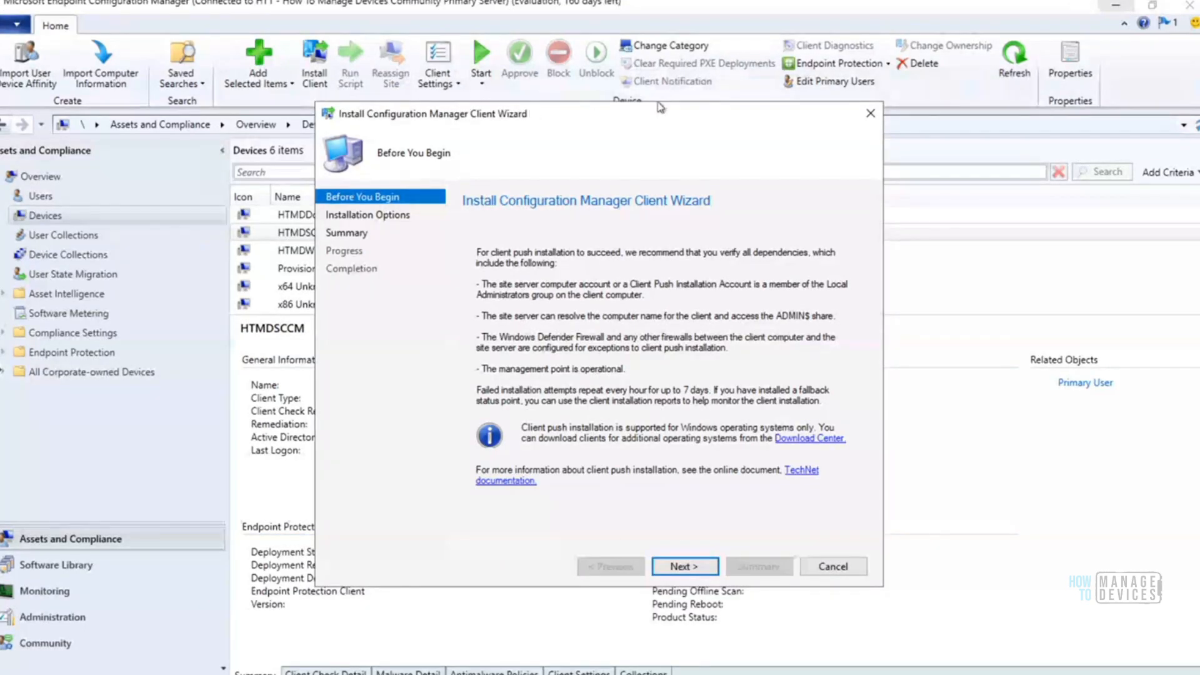
Exit the Install Configuration Manager Client Wizard and discard its unsaved changes
{"action": "left_click_drag", "start_coordinate": [661, 108], "coordinate": [787, 96]}
{"action": "left_click", "coordinate": [995, 107]}
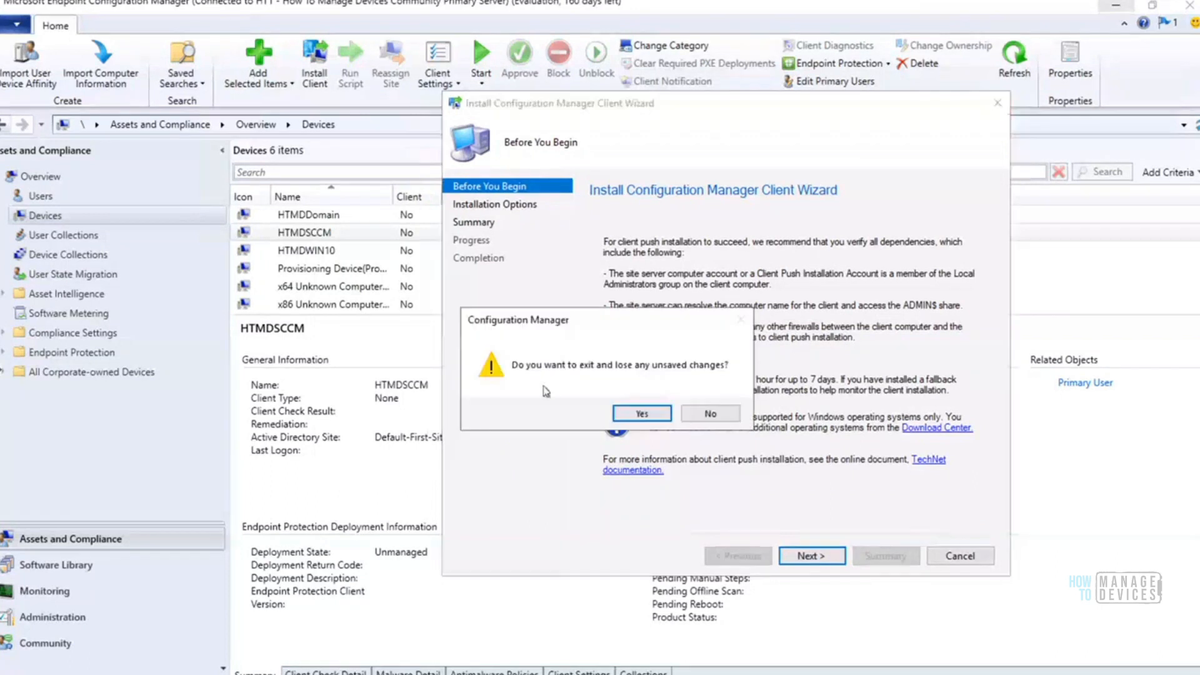
{"action": "left_click", "coordinate": [651, 415]}
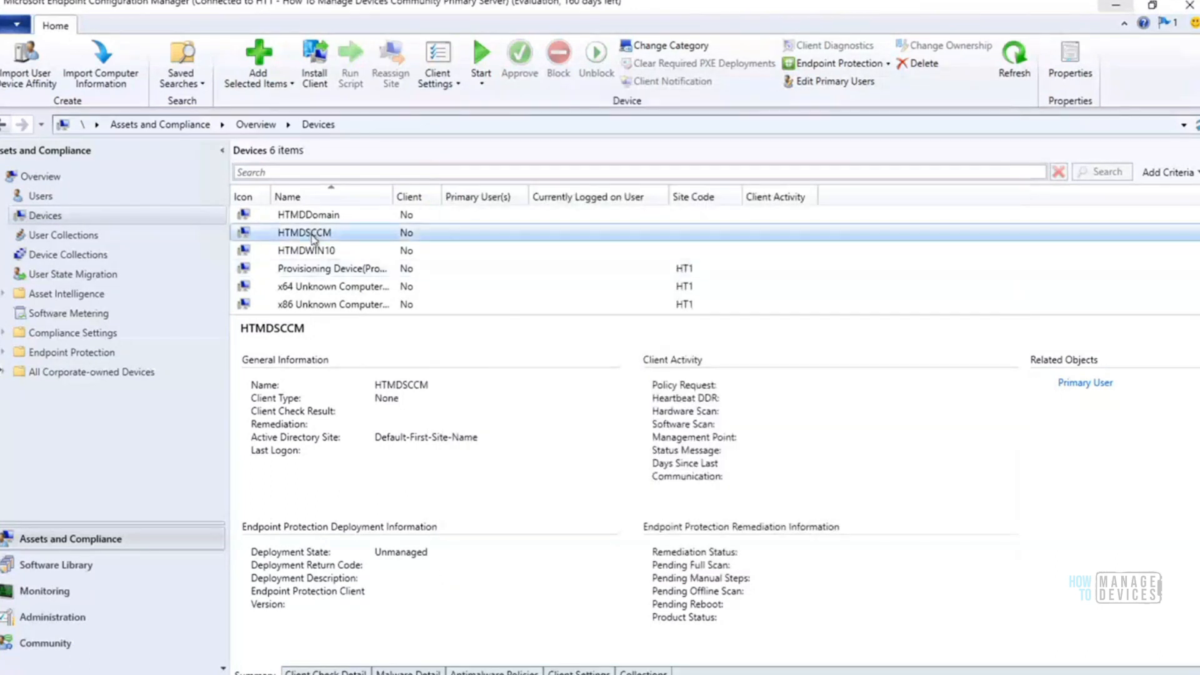
Check the Install Client option for the device HTMDSCCM and for the All Systems collection, and return to the Devices list
{"action": "right_click", "coordinate": [312, 238]}
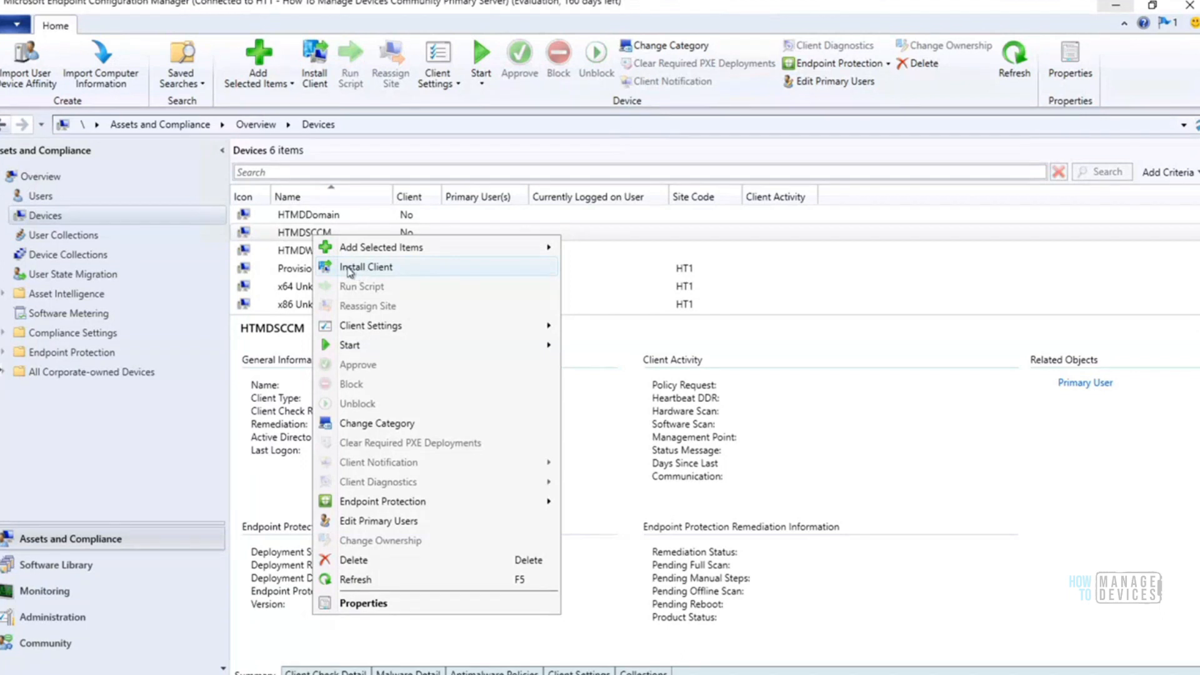
{"action": "left_click", "coordinate": [88, 258]}
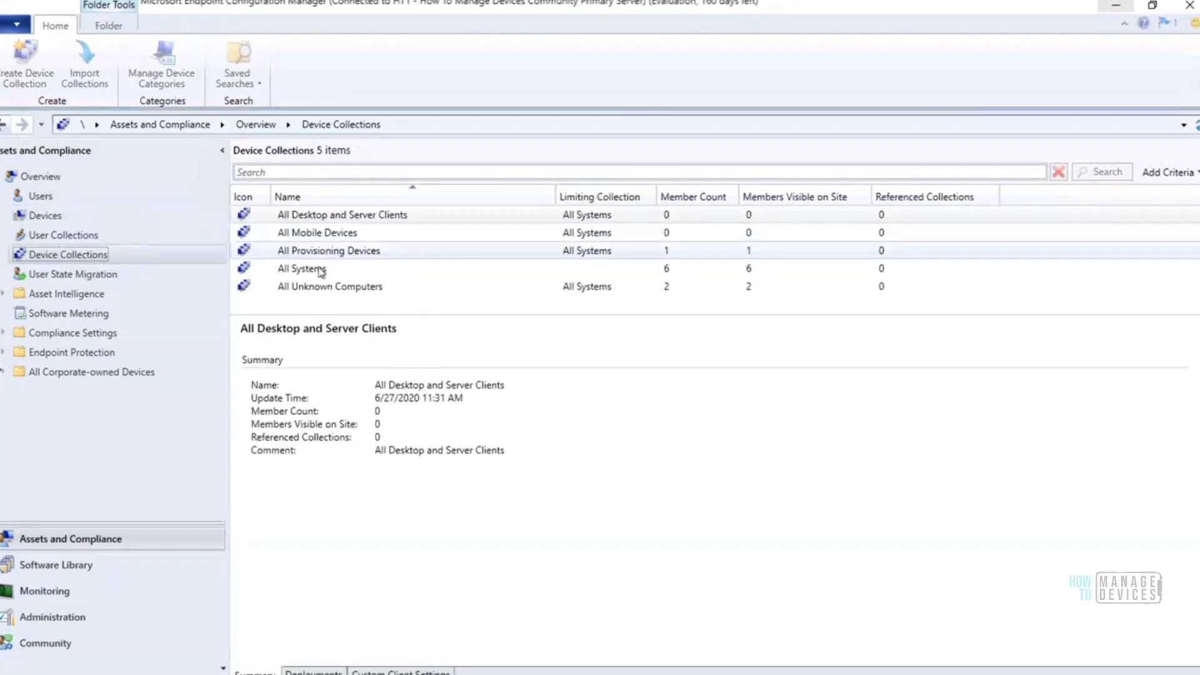
{"action": "right_click", "coordinate": [320, 270]}
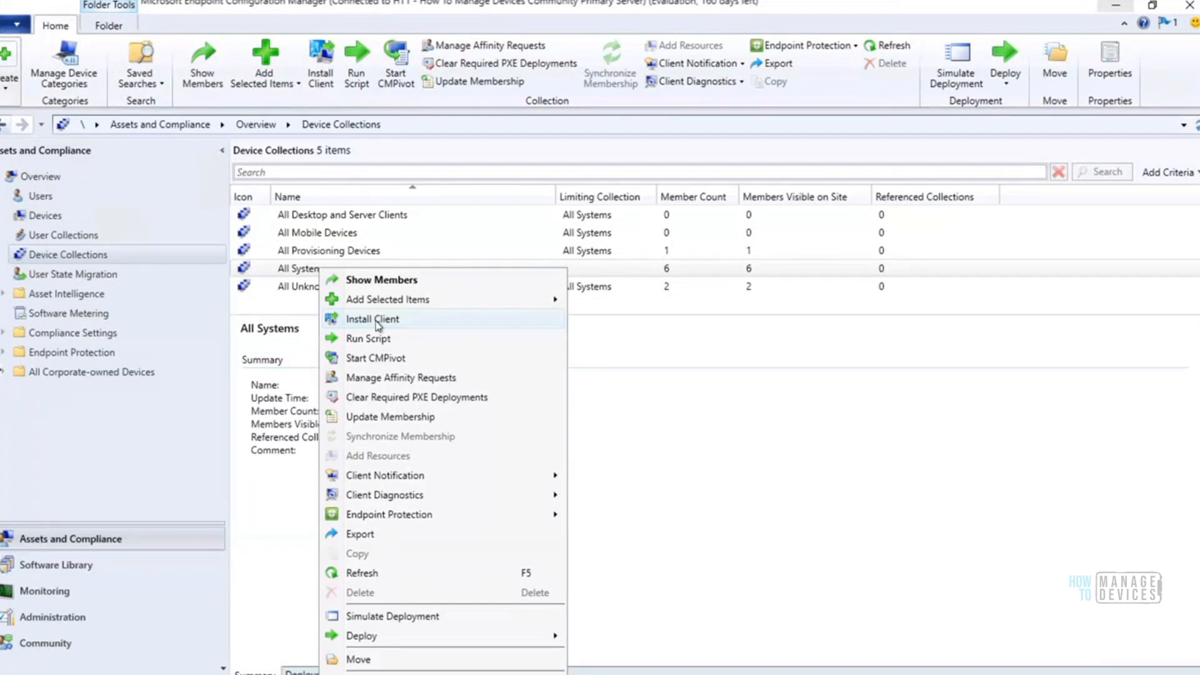
{"action": "left_click", "coordinate": [50, 220]}
{"action": "left_click", "coordinate": [45, 216]}
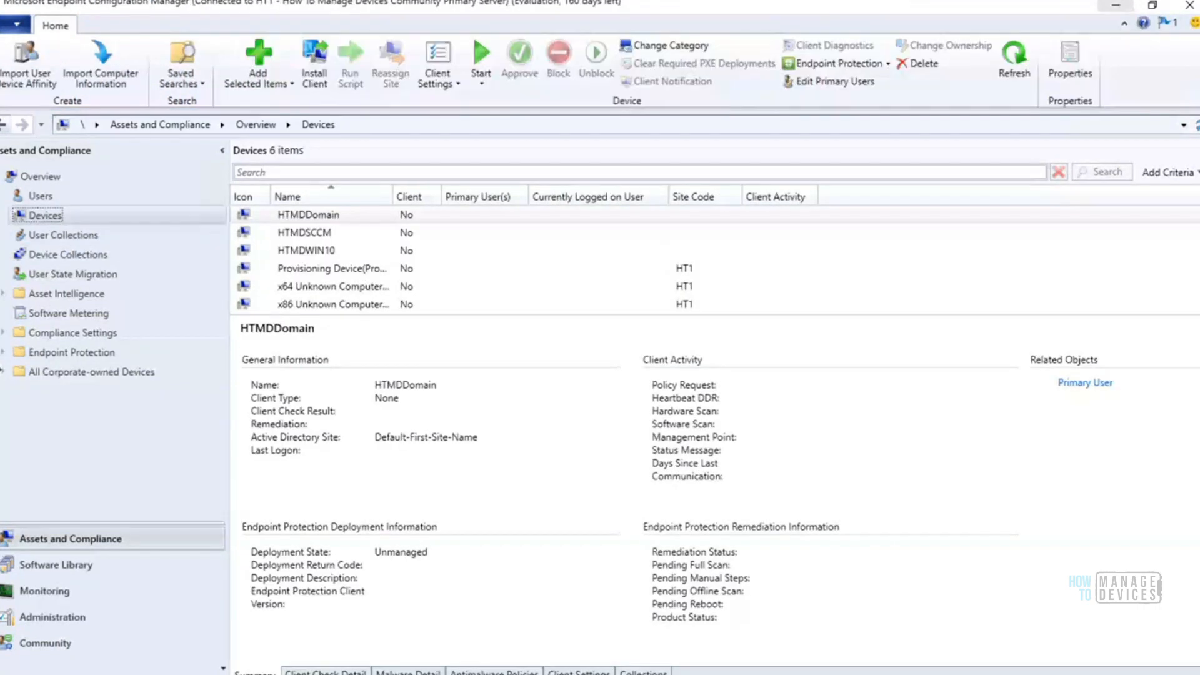
Switch to the browser to view the client installation methods article, and return to the Configuration Manager console
{"action": "left_click", "coordinate": [208, 672]}
{"action": "left_click", "coordinate": [1117, 4]}
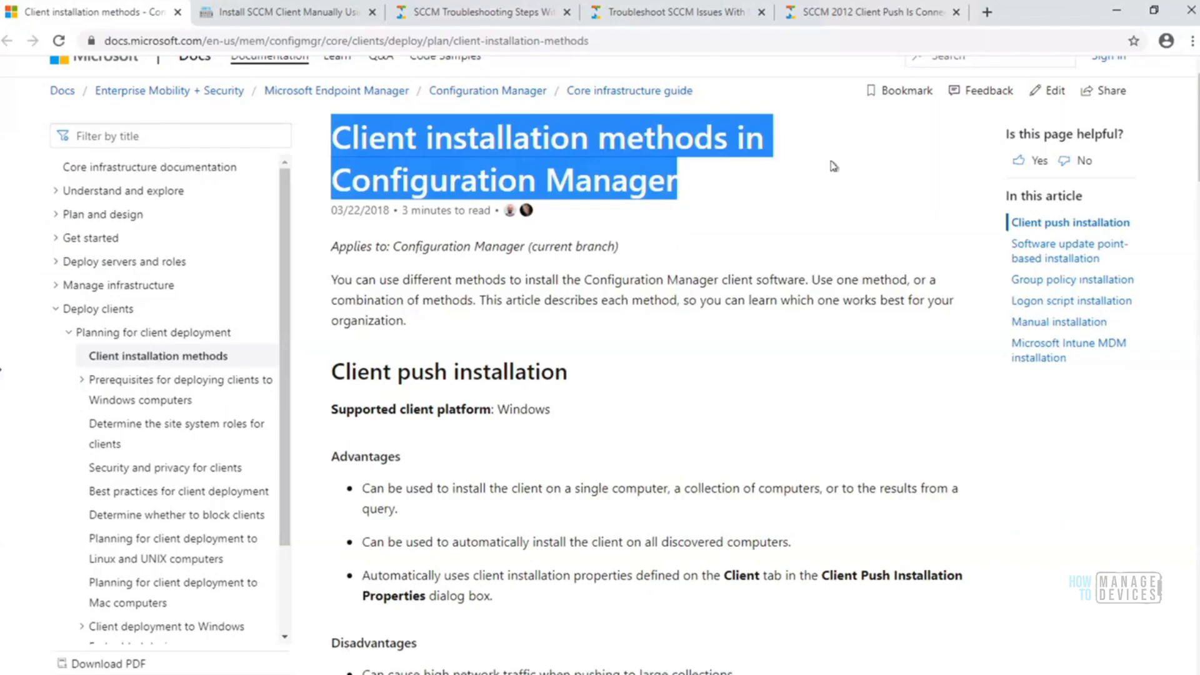
{"action": "left_click", "coordinate": [1113, 13]}
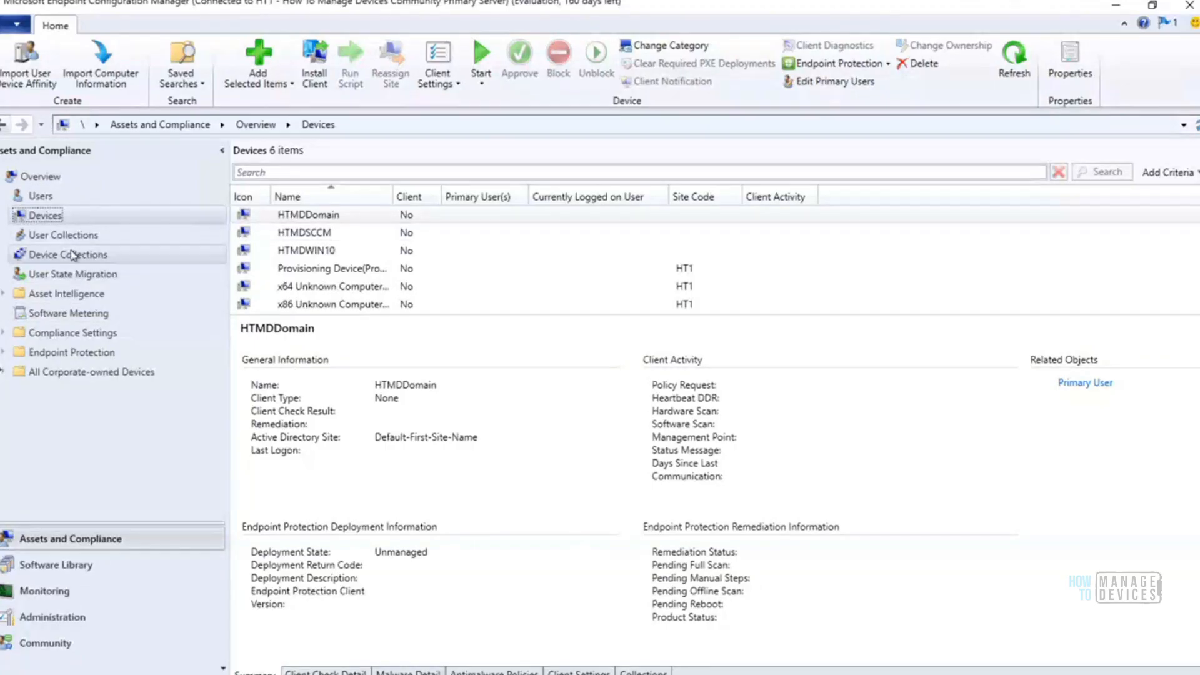
Review the commands offered for the All Systems device collection, and go back to the Devices list
{"action": "left_click", "coordinate": [75, 255]}
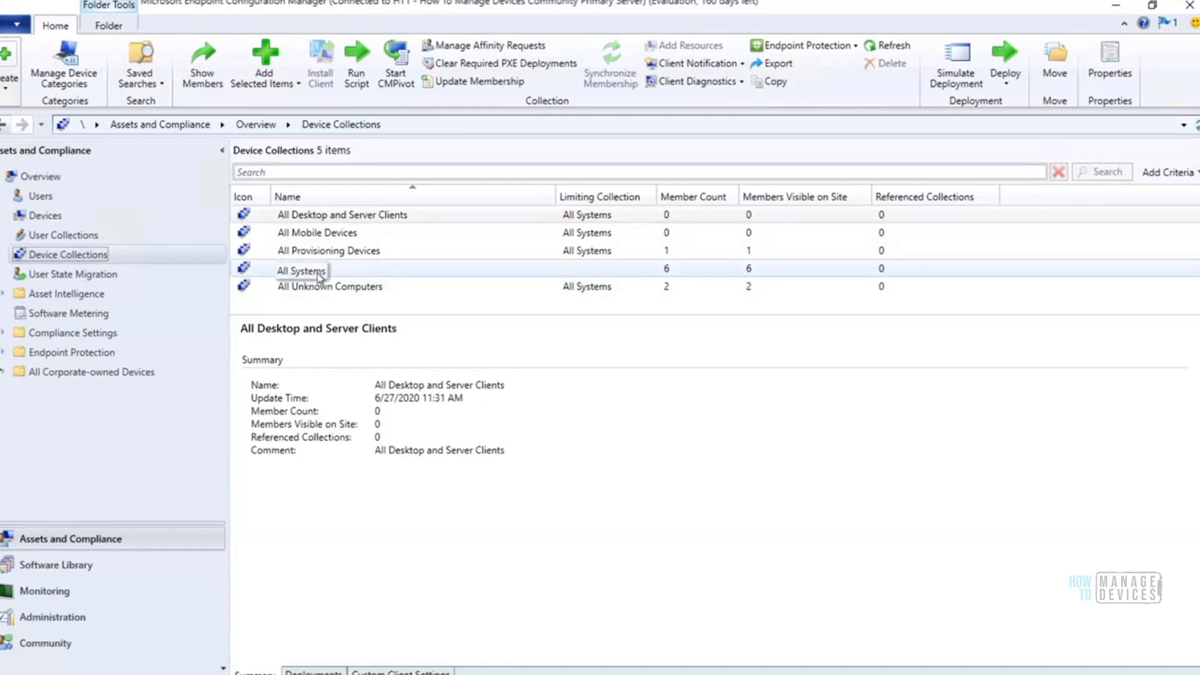
{"action": "right_click", "coordinate": [320, 277]}
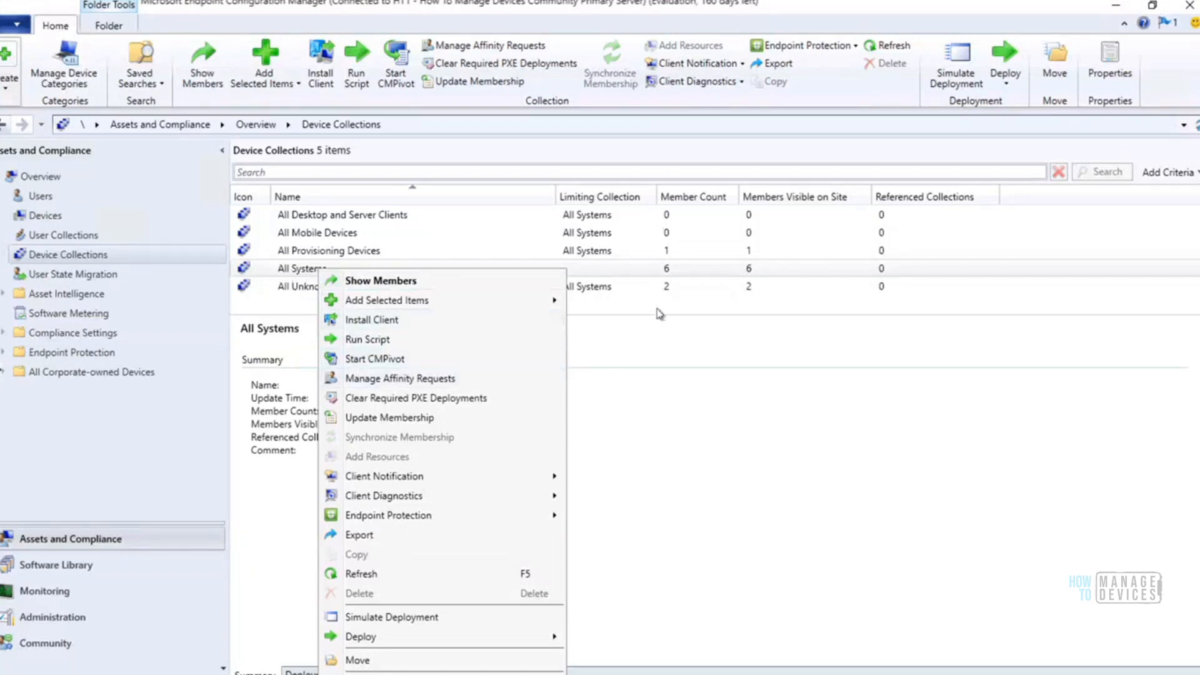
{"action": "left_click", "coordinate": [666, 487]}
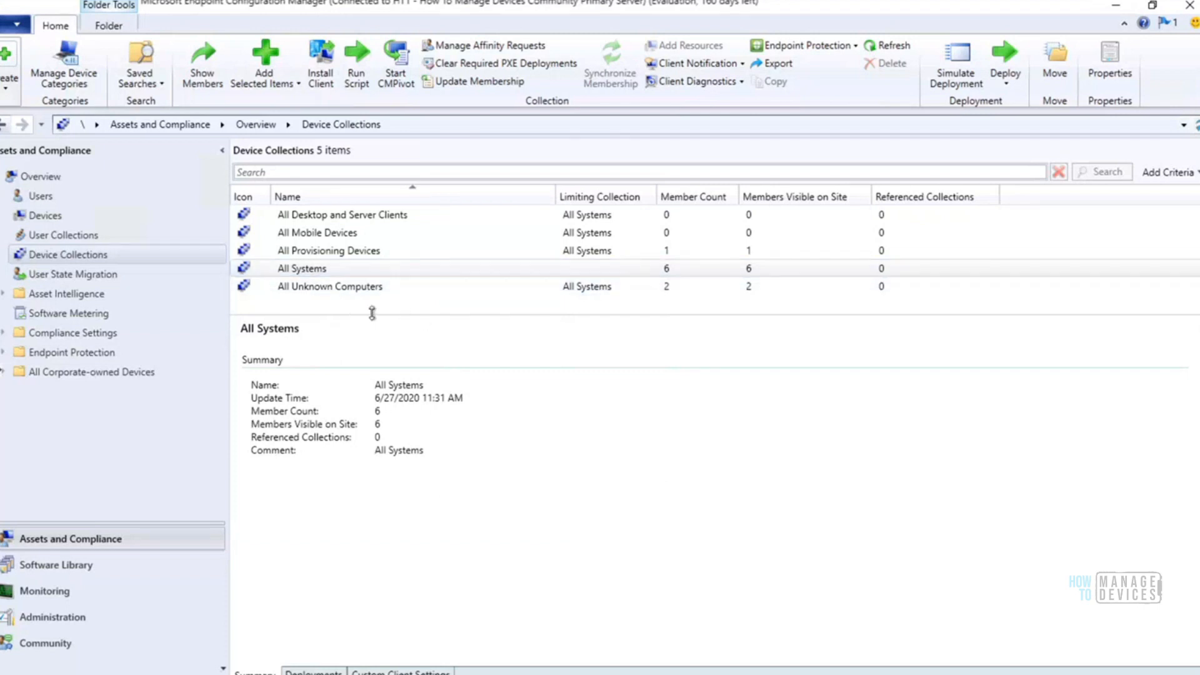
{"action": "left_click", "coordinate": [322, 270]}
{"action": "right_click", "coordinate": [310, 273]}
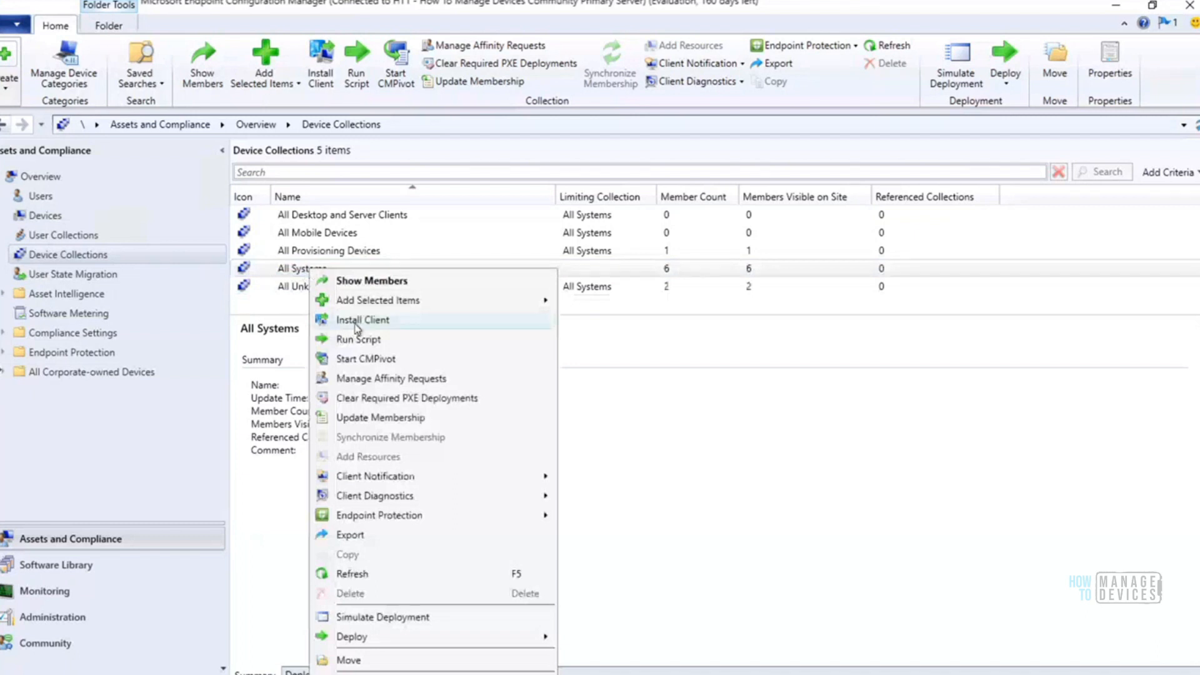
{"action": "left_click", "coordinate": [58, 220]}
{"action": "left_click", "coordinate": [58, 219]}
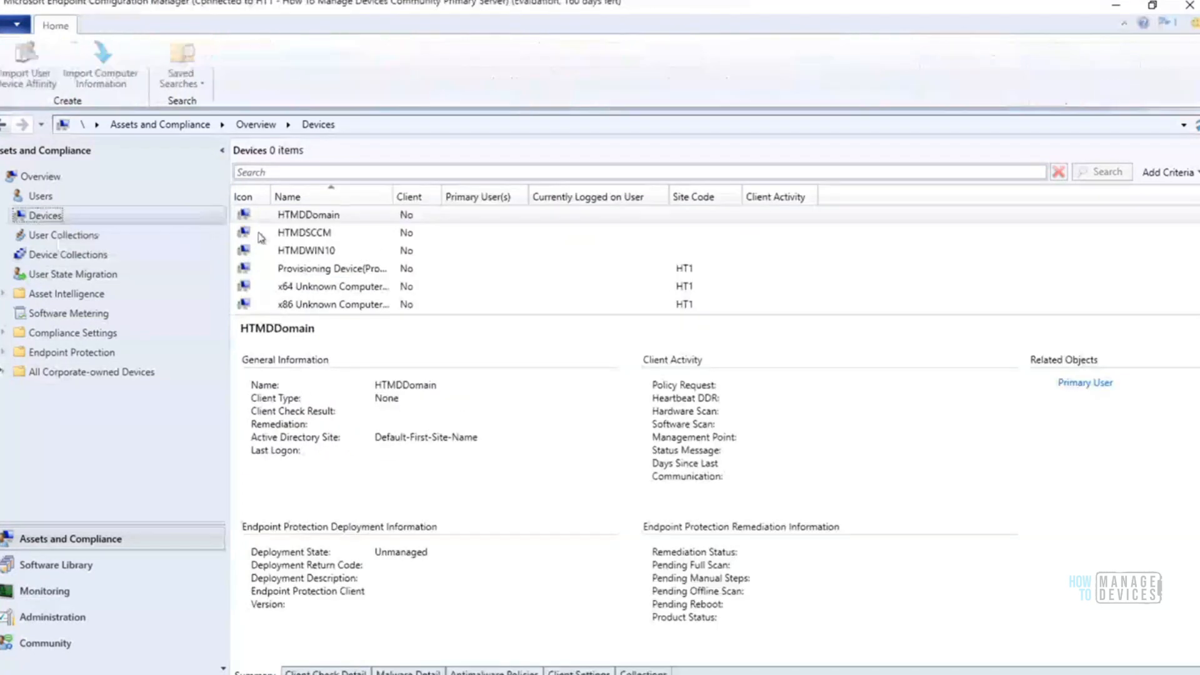
Start the Install Configuration Manager Client Wizard again for the device HTMDSCCM and move its window aside
{"action": "left_click", "coordinate": [303, 233]}
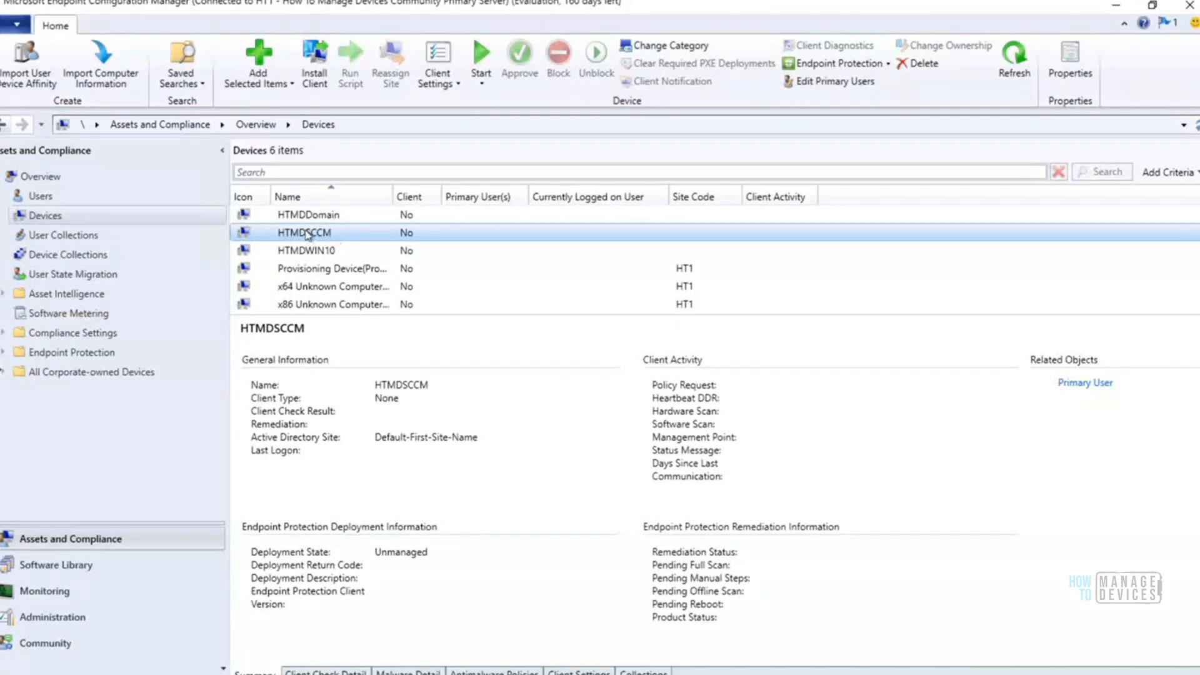
{"action": "right_click", "coordinate": [306, 235]}
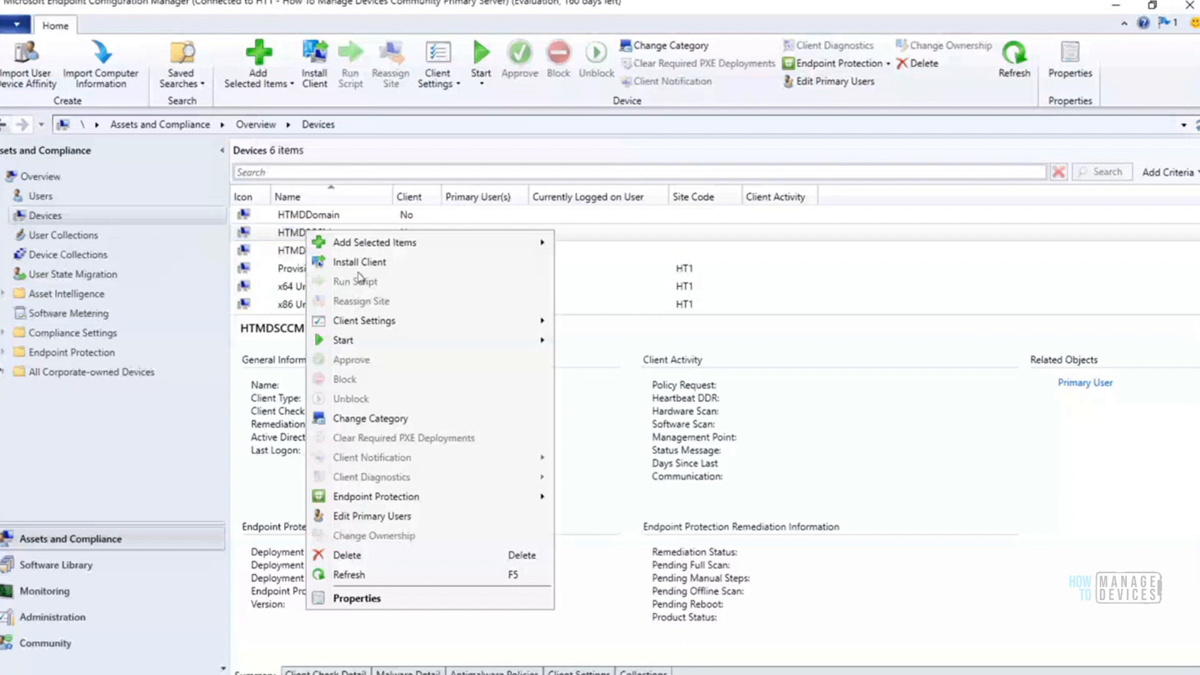
{"action": "left_click", "coordinate": [402, 267]}
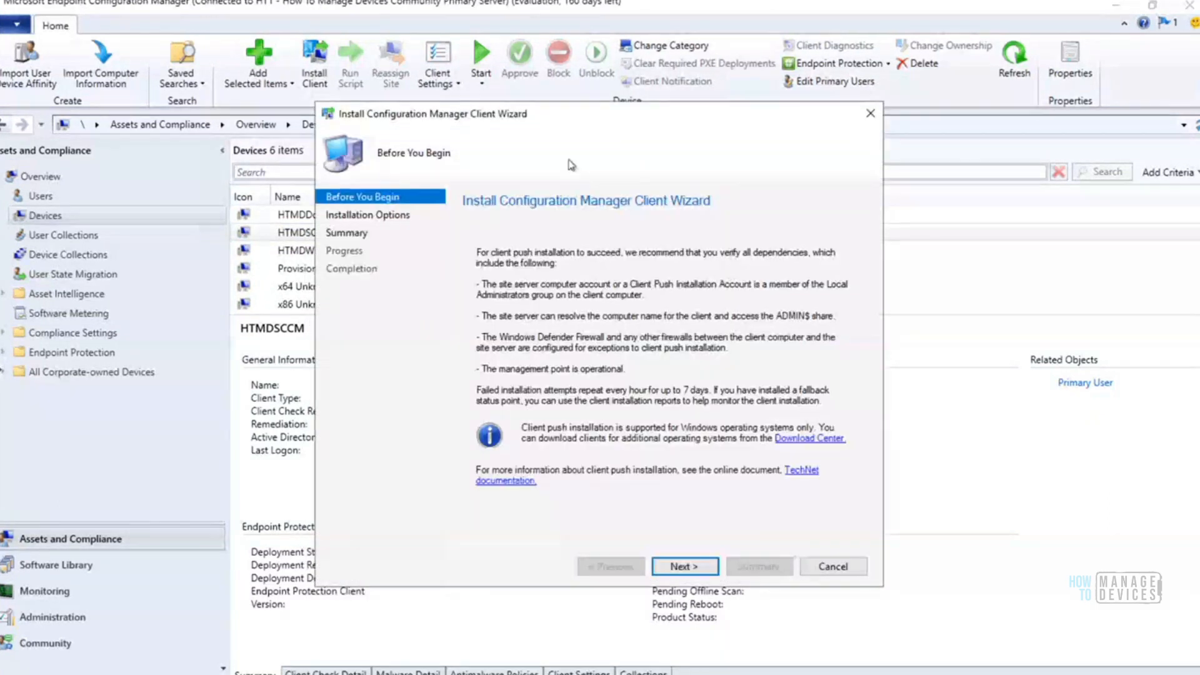
{"action": "left_click_drag", "start_coordinate": [525, 114], "coordinate": [496, 66]}
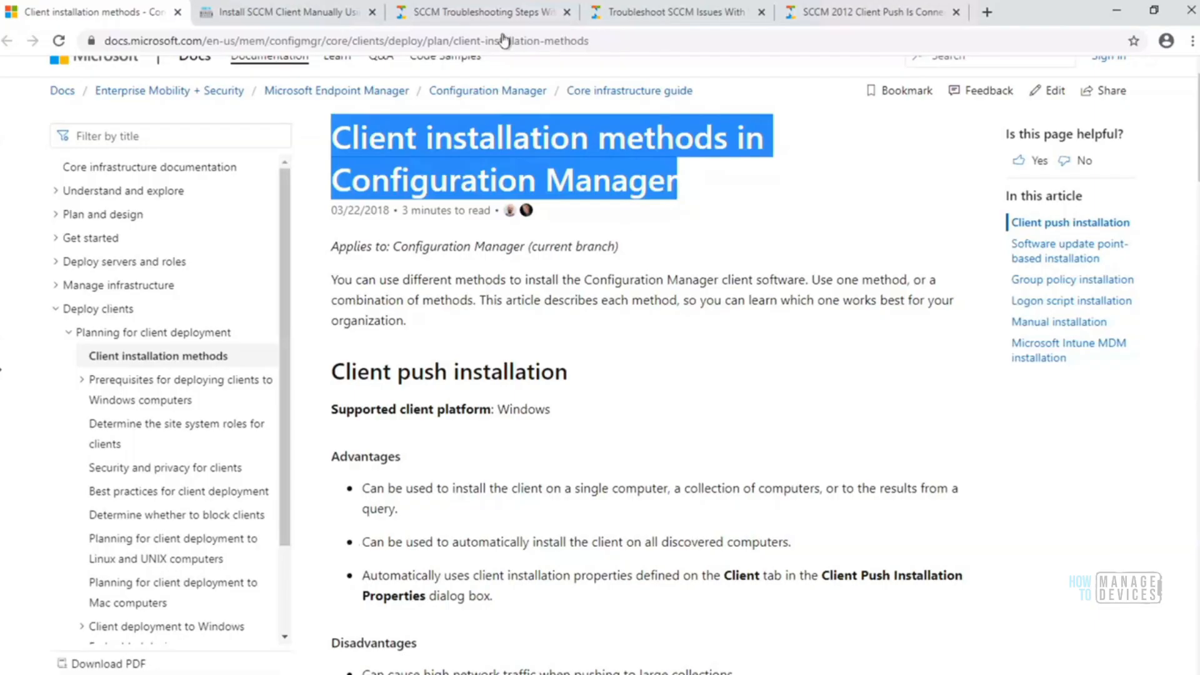
Switch to the browser's Troubleshoot SCCM Issues with SuperFlow article and enlarge its Learn SCCM Client Installation process section to 150%
{"action": "left_click", "coordinate": [663, 19]}
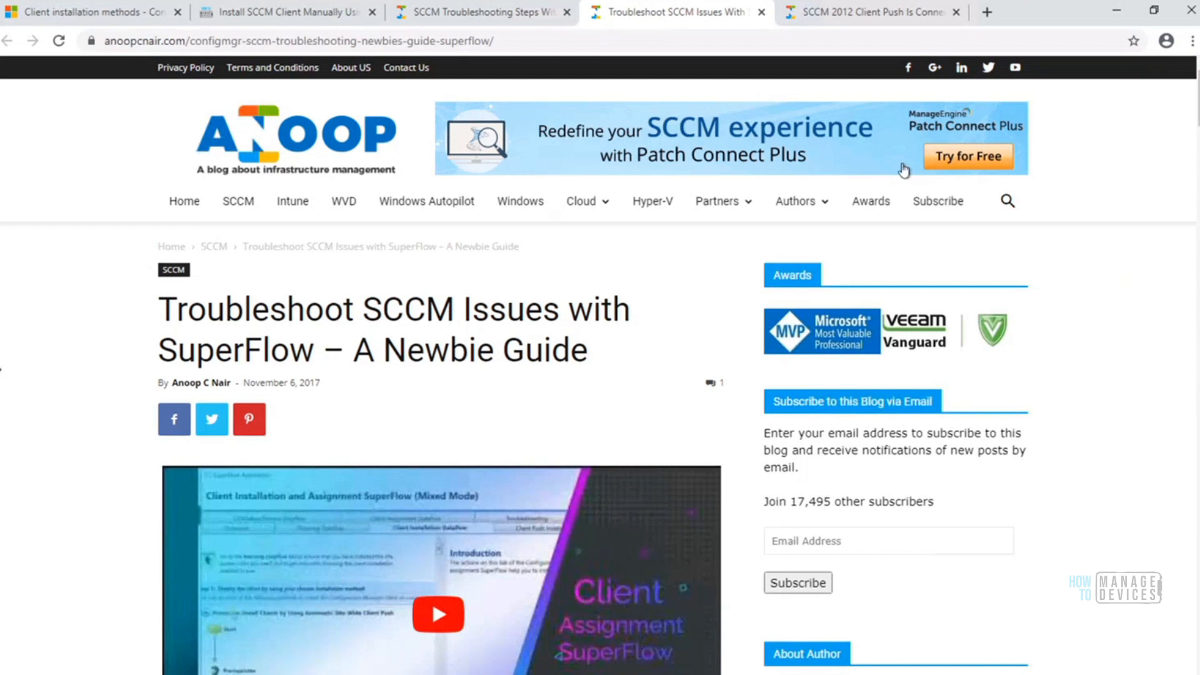
{"action": "left_click_drag", "start_coordinate": [1197, 116], "coordinate": [1198, 284]}
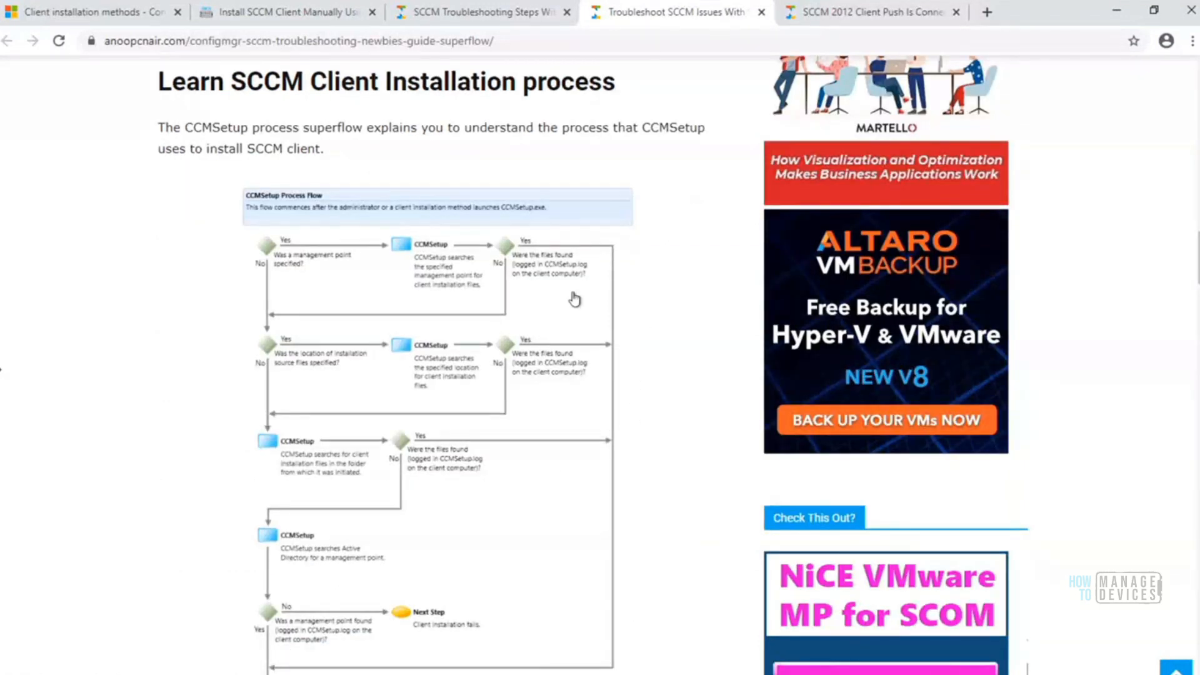
{"action": "left_click", "coordinate": [1193, 41]}
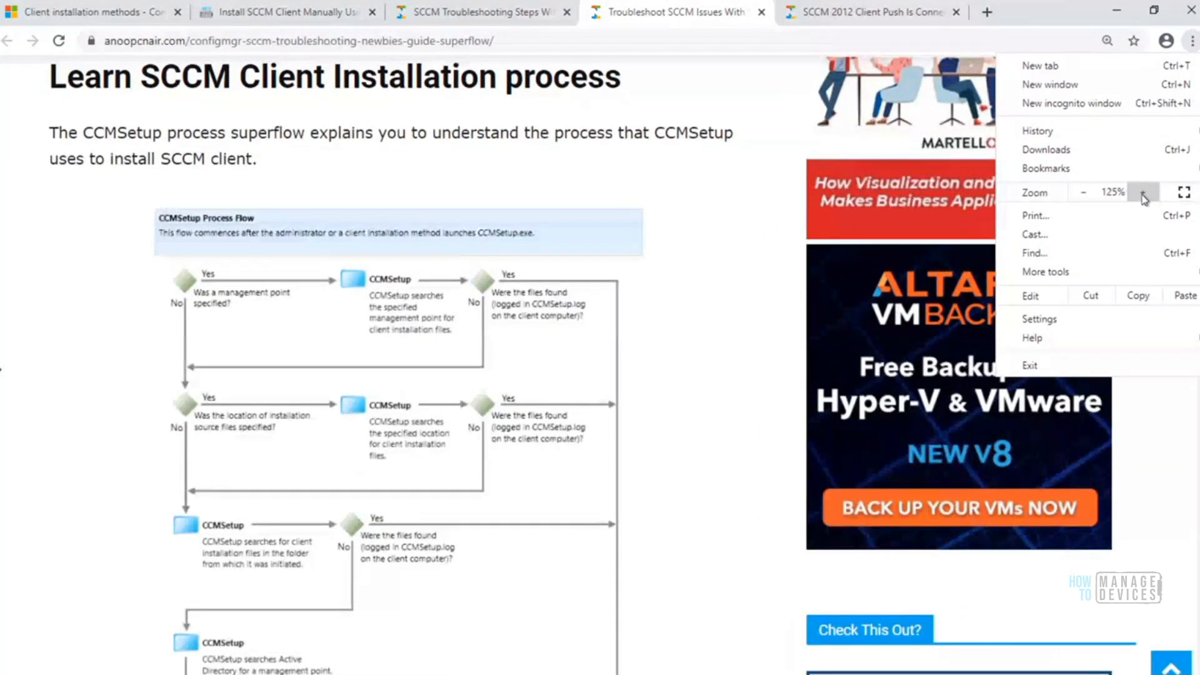
{"action": "left_click", "coordinate": [1143, 193]}
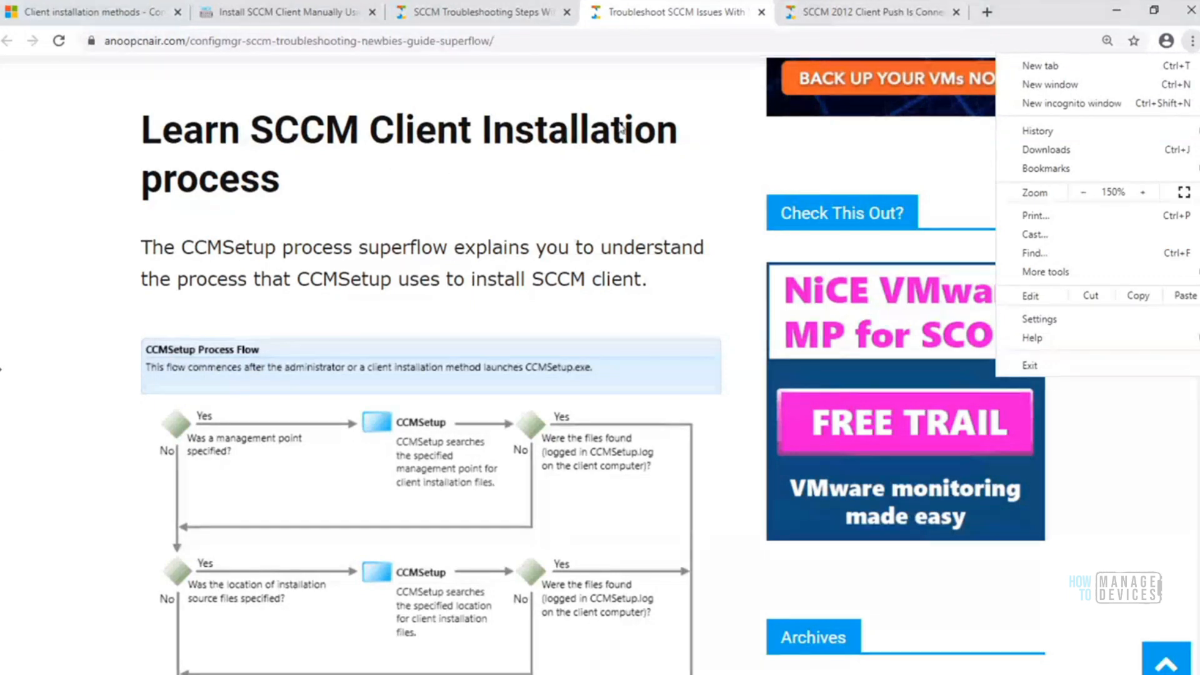
{"action": "left_click", "coordinate": [1113, 433]}
Examine the CCMSetup Process Flow chart, and reset the page zoom to 100%
{"action": "scroll", "coordinate": [1, 368], "scroll_direction": "up", "scroll_amount": 1}
{"action": "scroll", "coordinate": [1, 369], "scroll_direction": "down", "scroll_amount": 3}
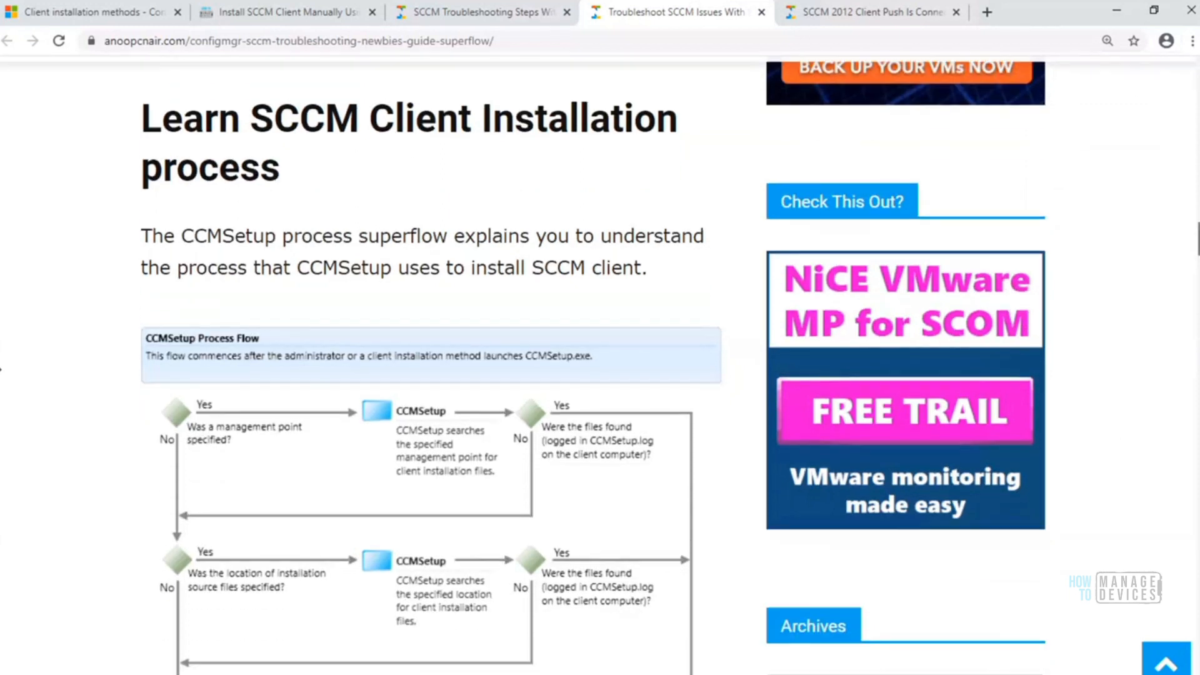
{"action": "scroll", "coordinate": [1, 369], "scroll_direction": "down", "scroll_amount": 4}
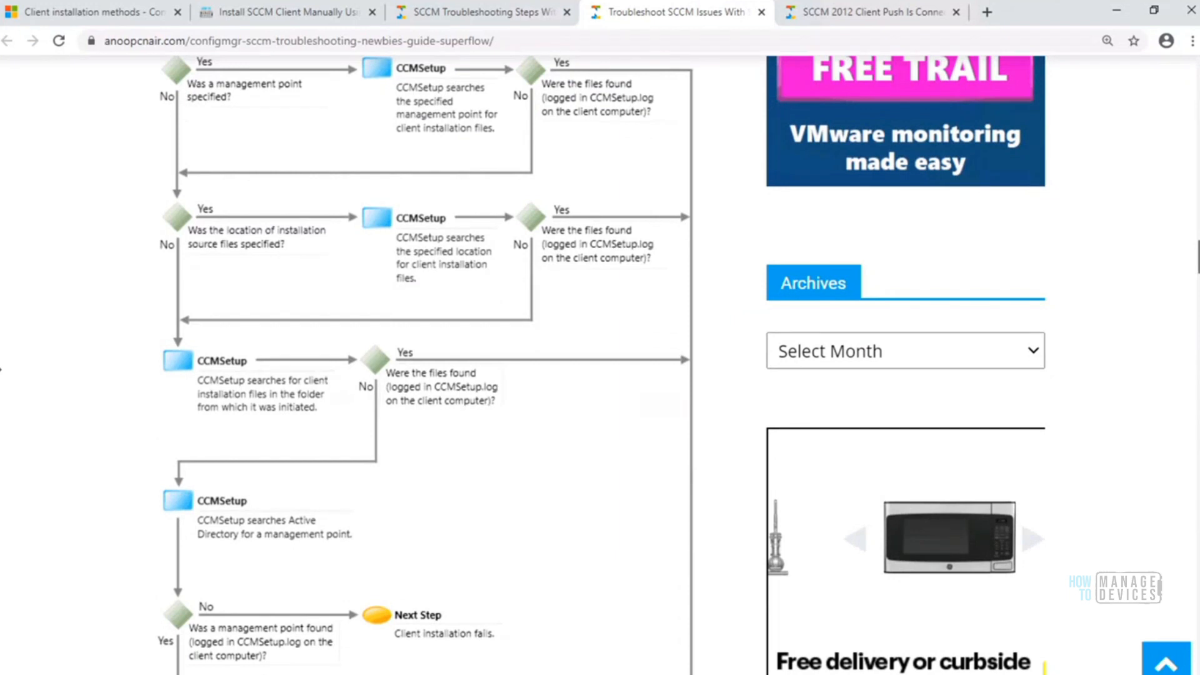
{"action": "scroll", "coordinate": [1, 369], "scroll_direction": "down", "scroll_amount": 4}
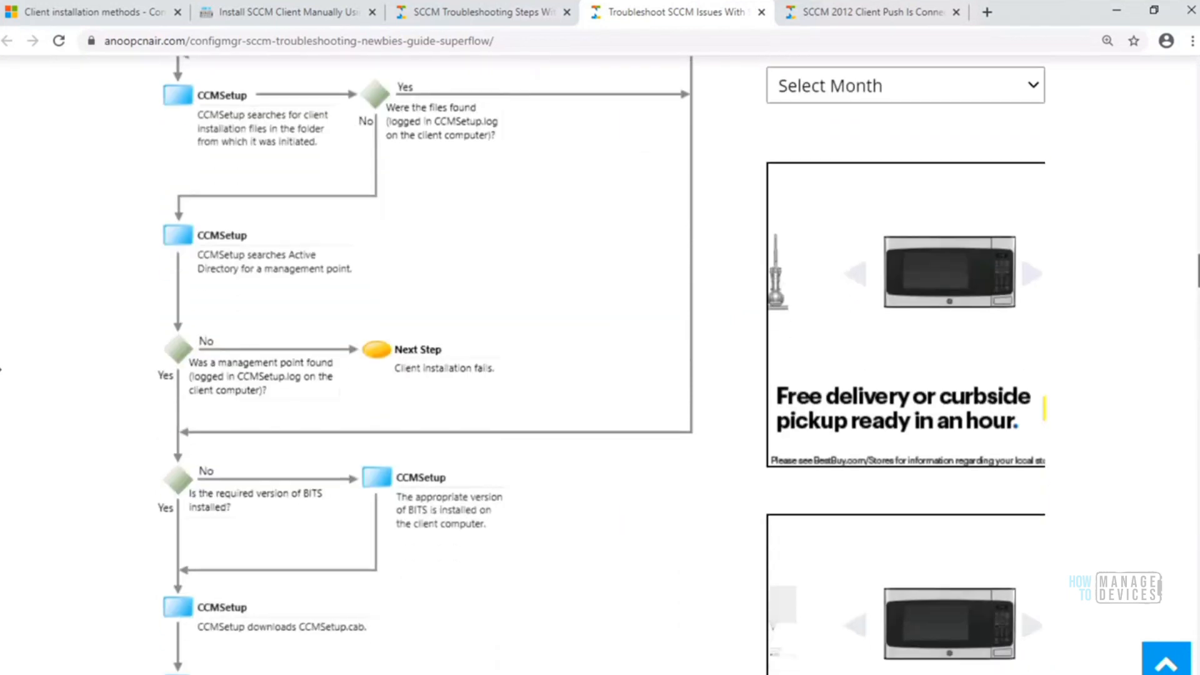
{"action": "scroll", "coordinate": [1, 369], "scroll_direction": "down", "scroll_amount": 2}
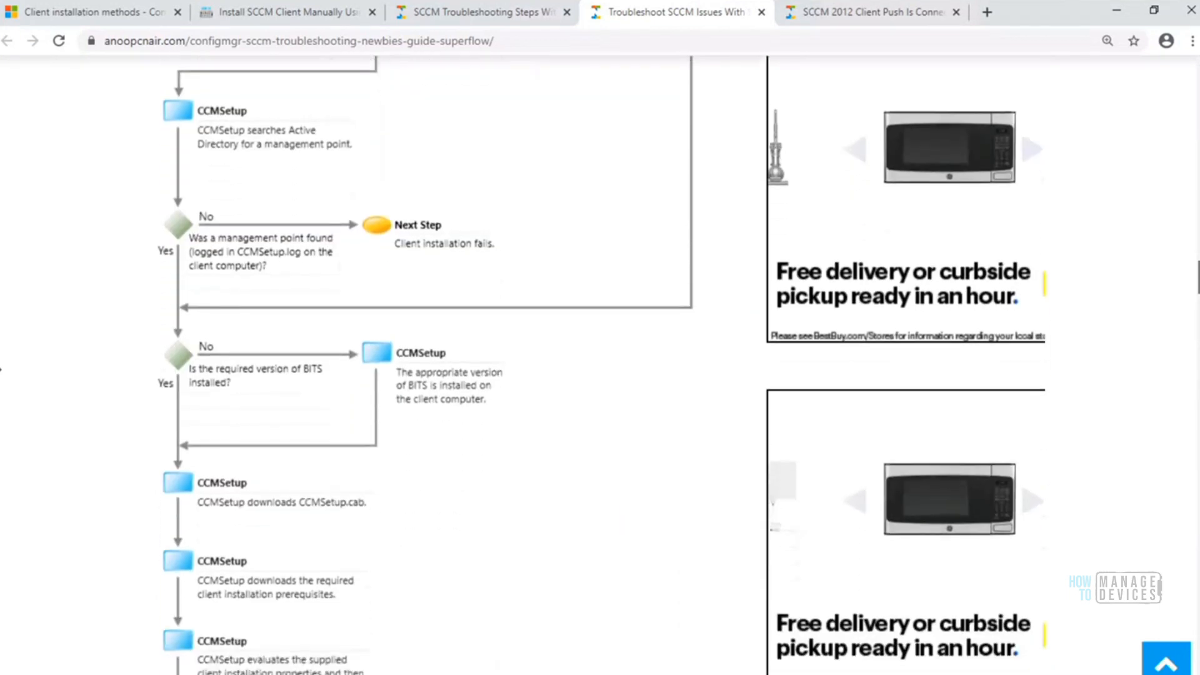
{"action": "scroll", "coordinate": [2, 369], "scroll_direction": "up", "scroll_amount": 12}
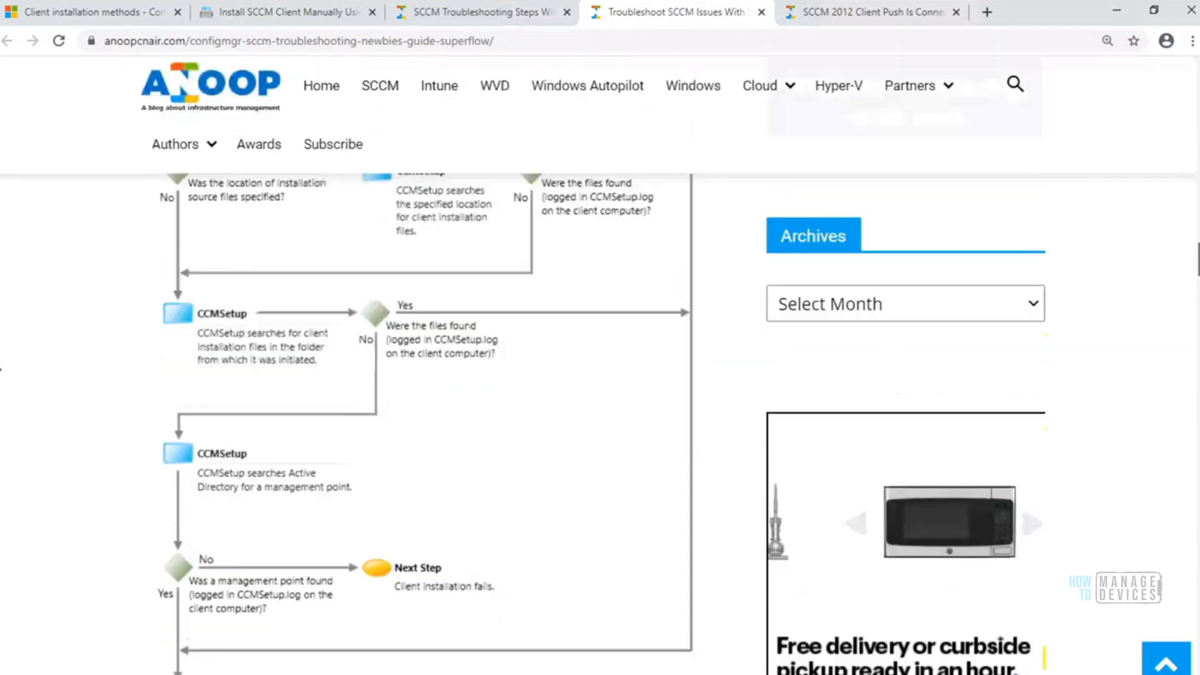
{"action": "scroll", "coordinate": [1, 369], "scroll_direction": "up", "scroll_amount": 3}
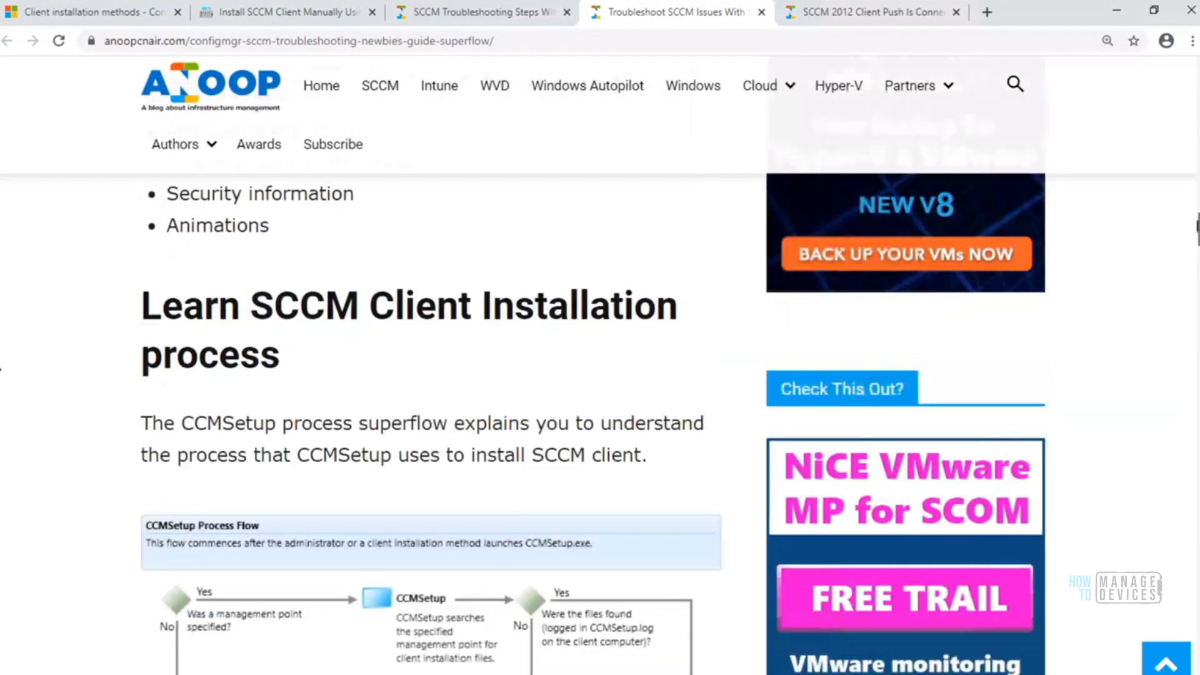
{"action": "left_click", "coordinate": [1191, 43]}
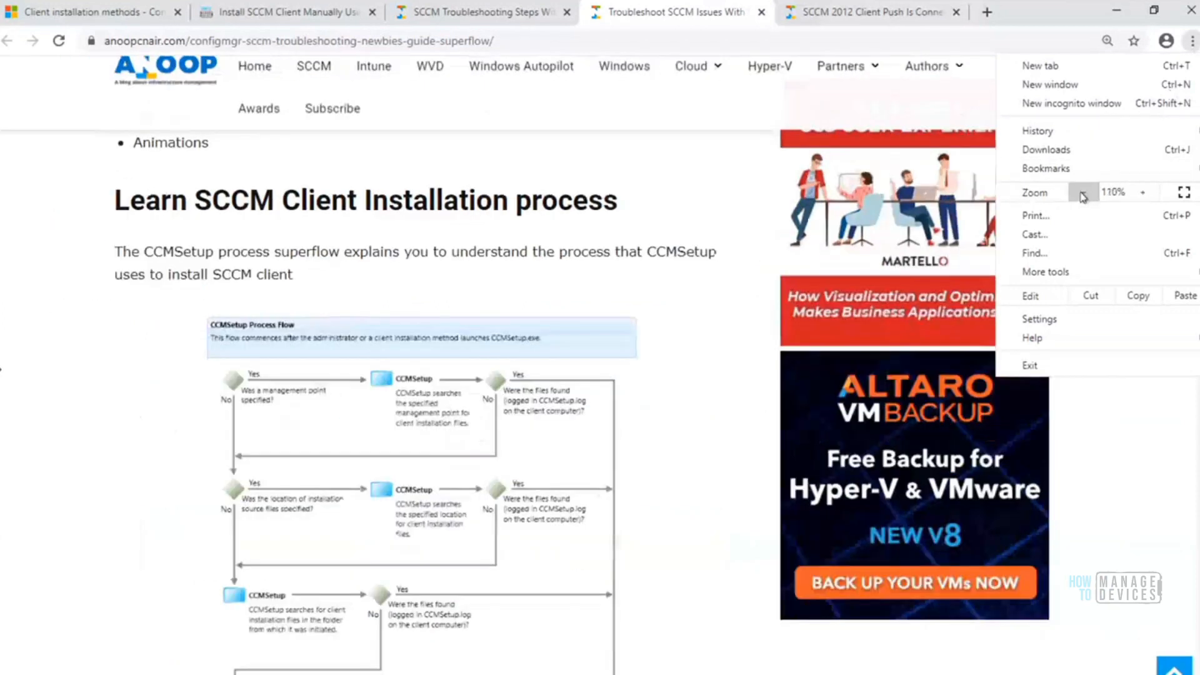
{"action": "left_click", "coordinate": [1083, 195]}
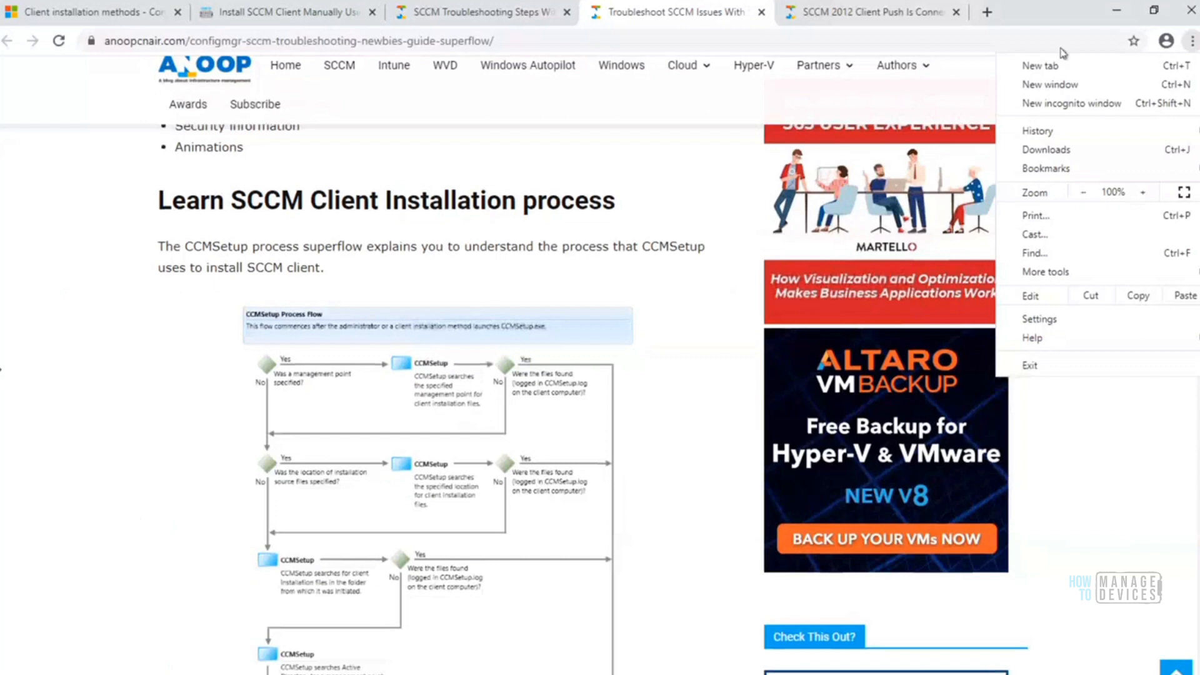
{"action": "left_click", "coordinate": [1193, 41]}
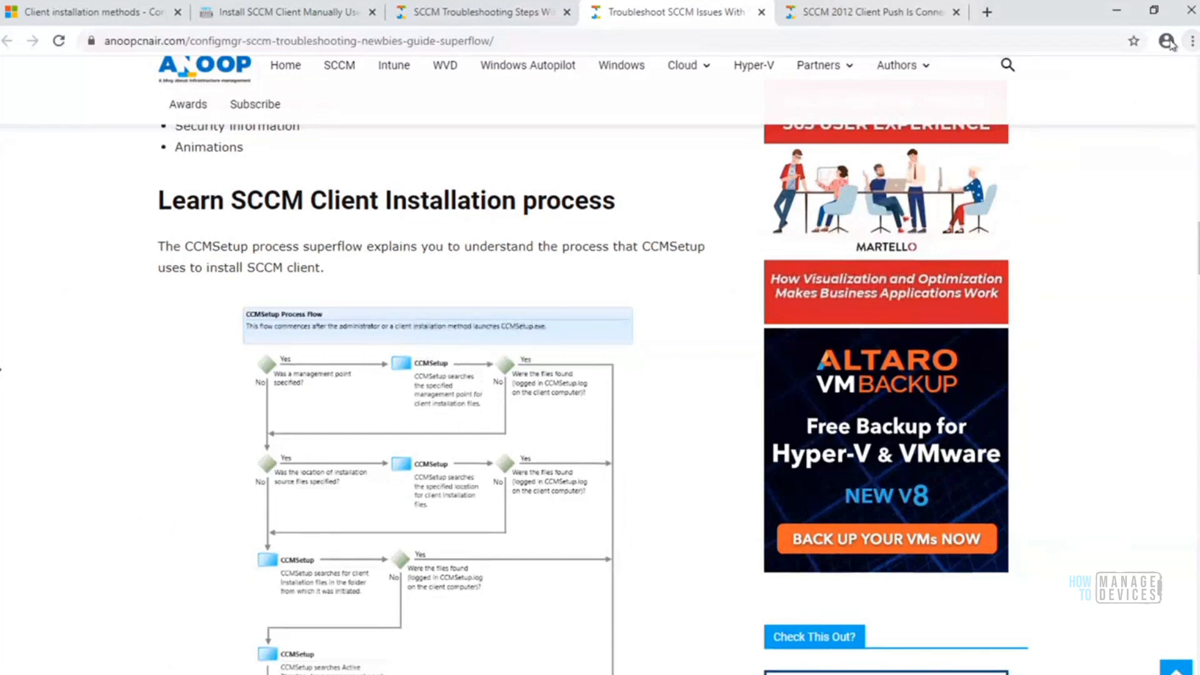
Open the SCCM Troubleshooting Steps for Newbies with Flowcharts article and look through its PXE/Task Sequence deployment flowchart
{"action": "left_click", "coordinate": [488, 17]}
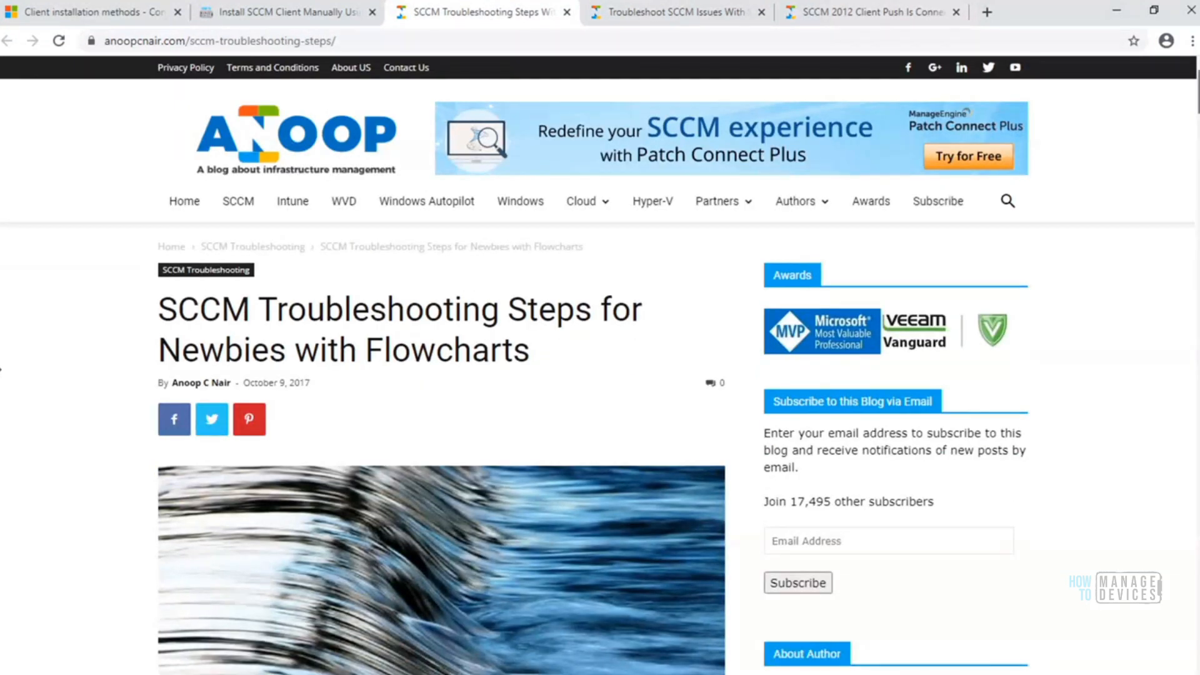
{"action": "scroll", "coordinate": [0, 370], "scroll_direction": "down", "scroll_amount": 8}
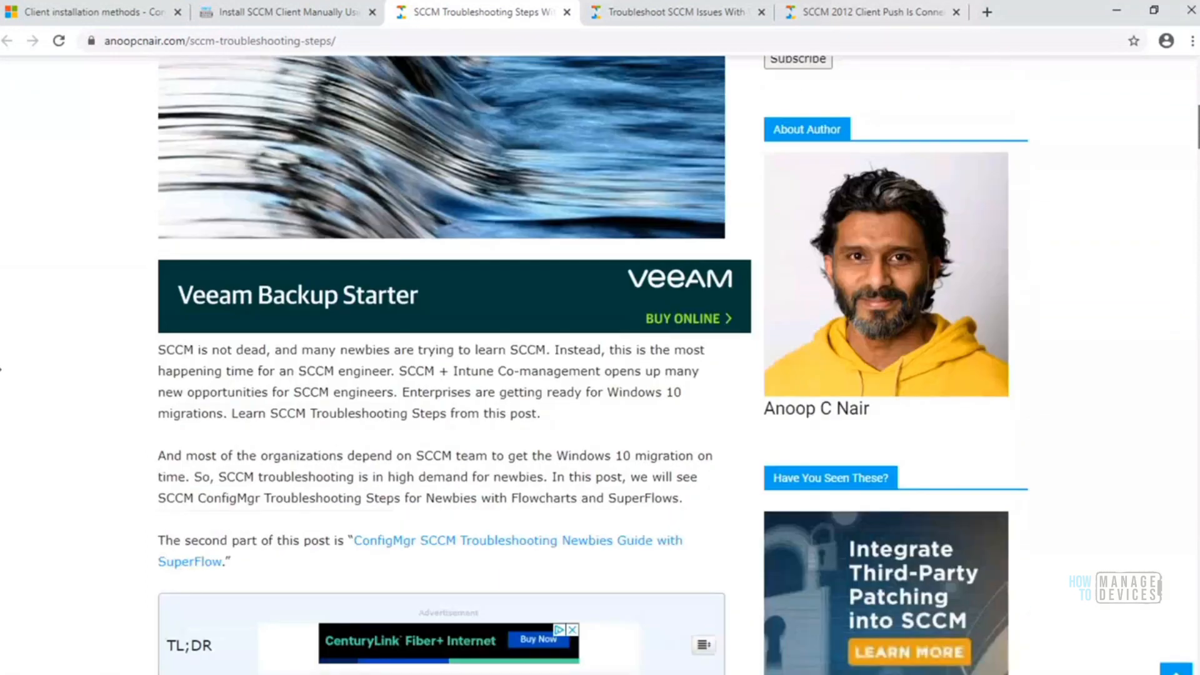
{"action": "scroll", "coordinate": [1, 369], "scroll_direction": "down", "scroll_amount": 10}
{"action": "scroll", "coordinate": [1, 370], "scroll_direction": "down", "scroll_amount": 11}
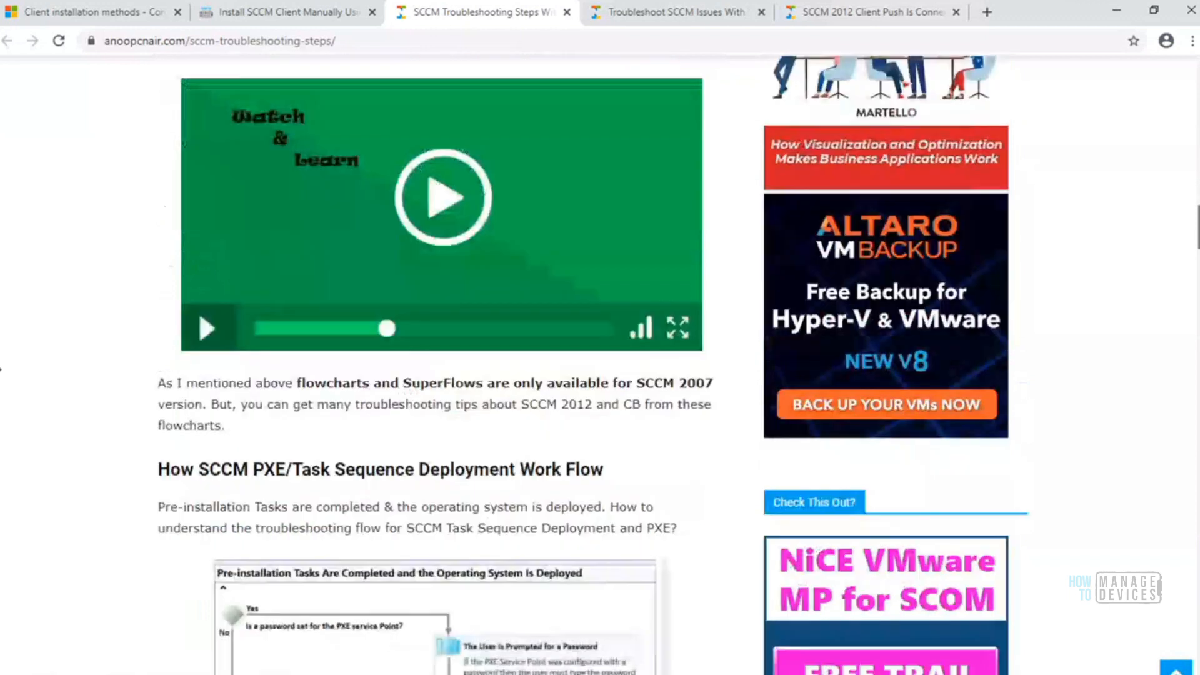
{"action": "scroll", "coordinate": [1, 370], "scroll_direction": "down", "scroll_amount": 11}
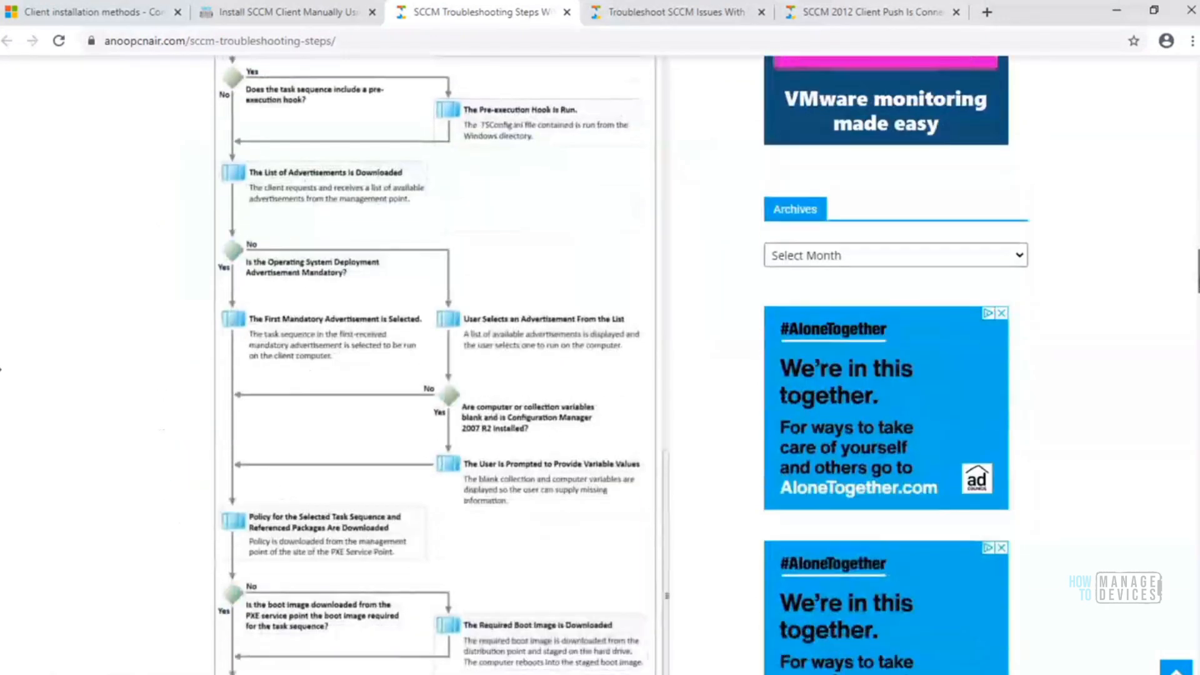
Review the Pre-installation Tasks Are Completed and the Operating System Is Deployed flowchart back up to its section heading
{"action": "scroll", "coordinate": [0, 370], "scroll_direction": "down", "scroll_amount": 1}
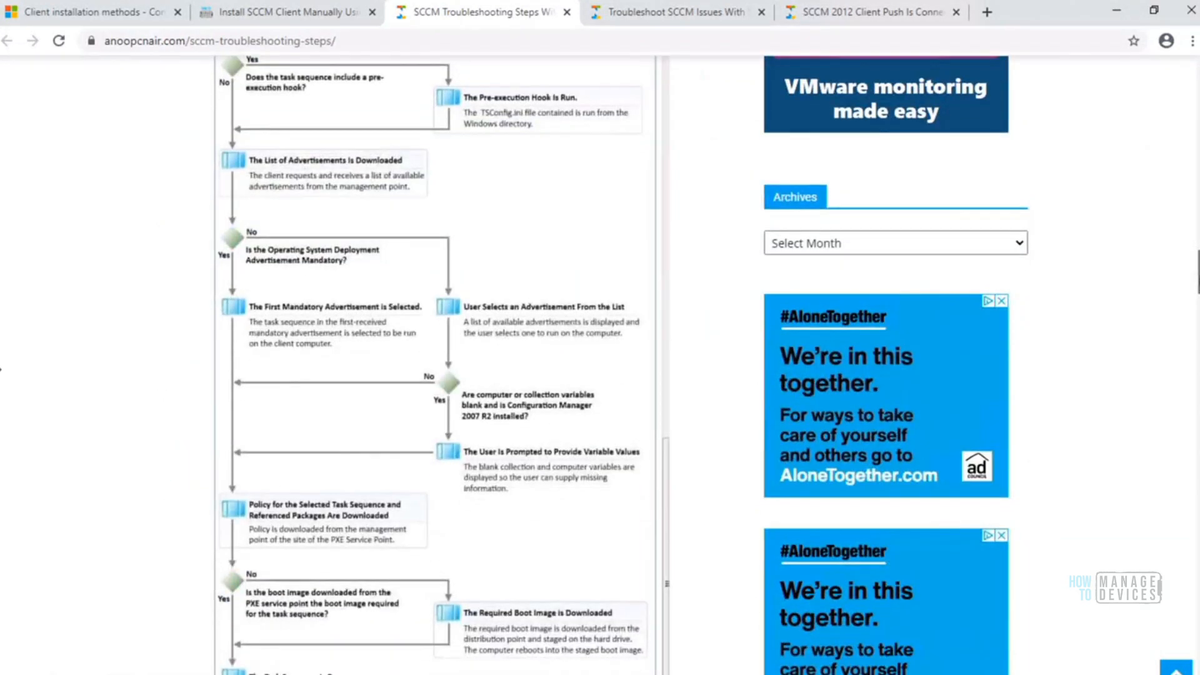
{"action": "scroll", "coordinate": [0, 369], "scroll_direction": "up", "scroll_amount": 5}
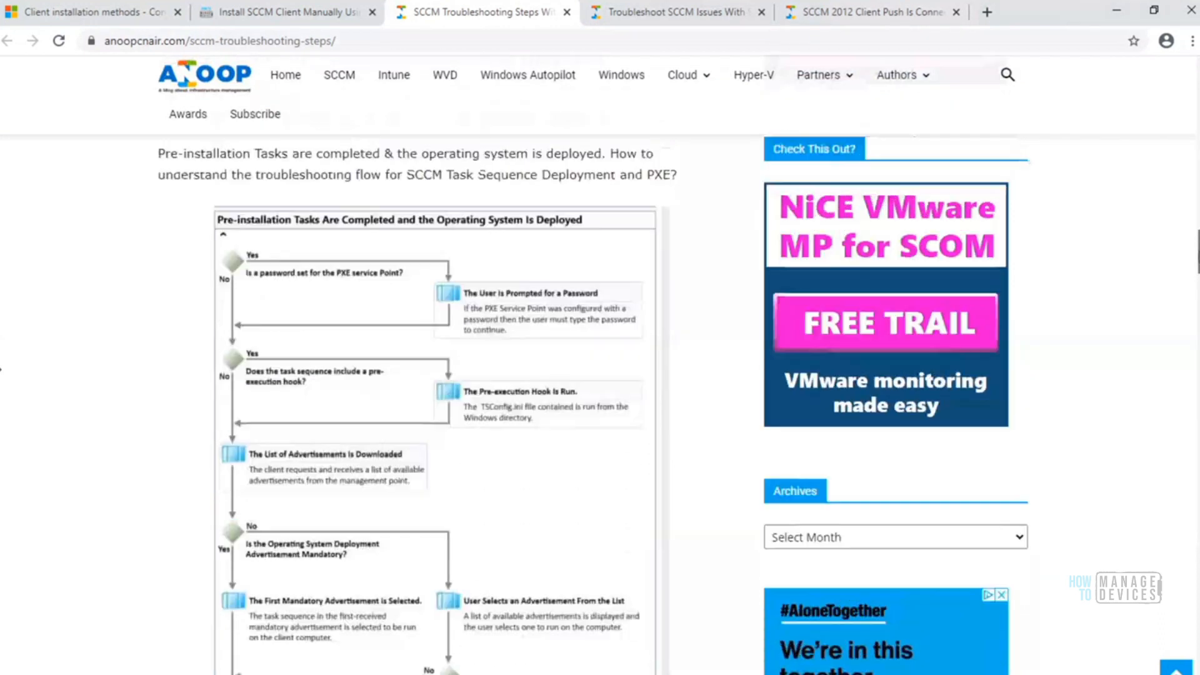
{"action": "scroll", "coordinate": [0, 370], "scroll_direction": "up", "scroll_amount": 1}
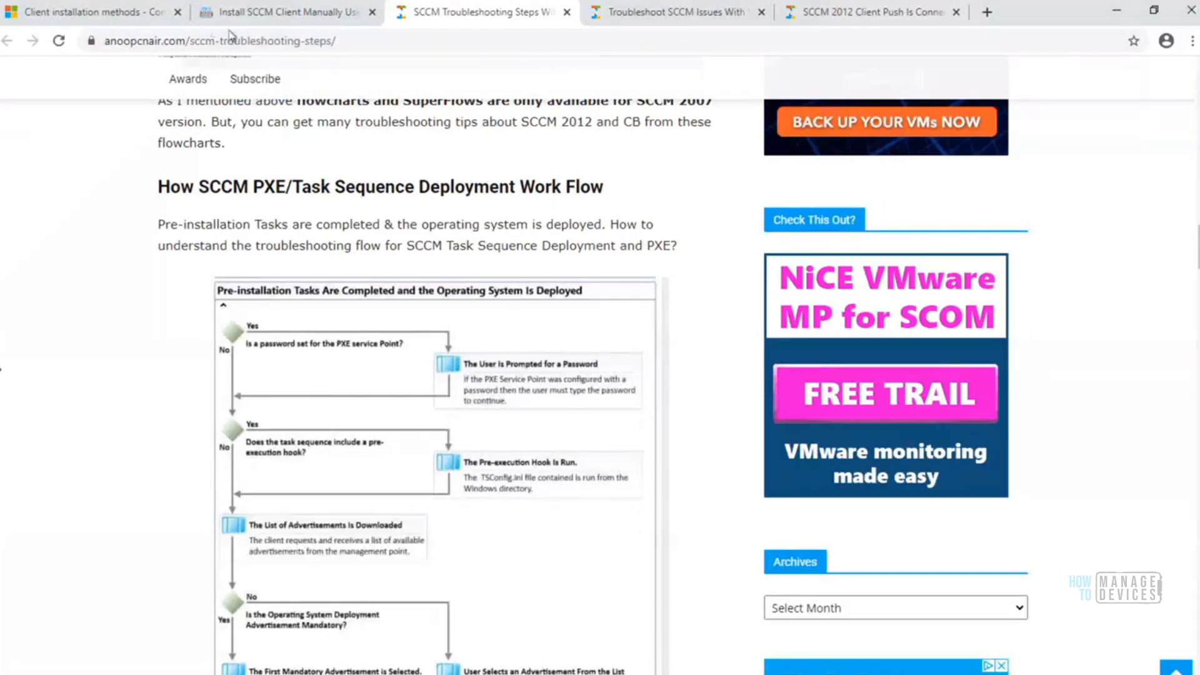
Glance at the SCCM 2012 client push and SuperFlow articles, and minimize the browser to return to the client installation wizard
{"action": "left_click", "coordinate": [828, 19]}
{"action": "mouse_move", "coordinate": [675, 21]}
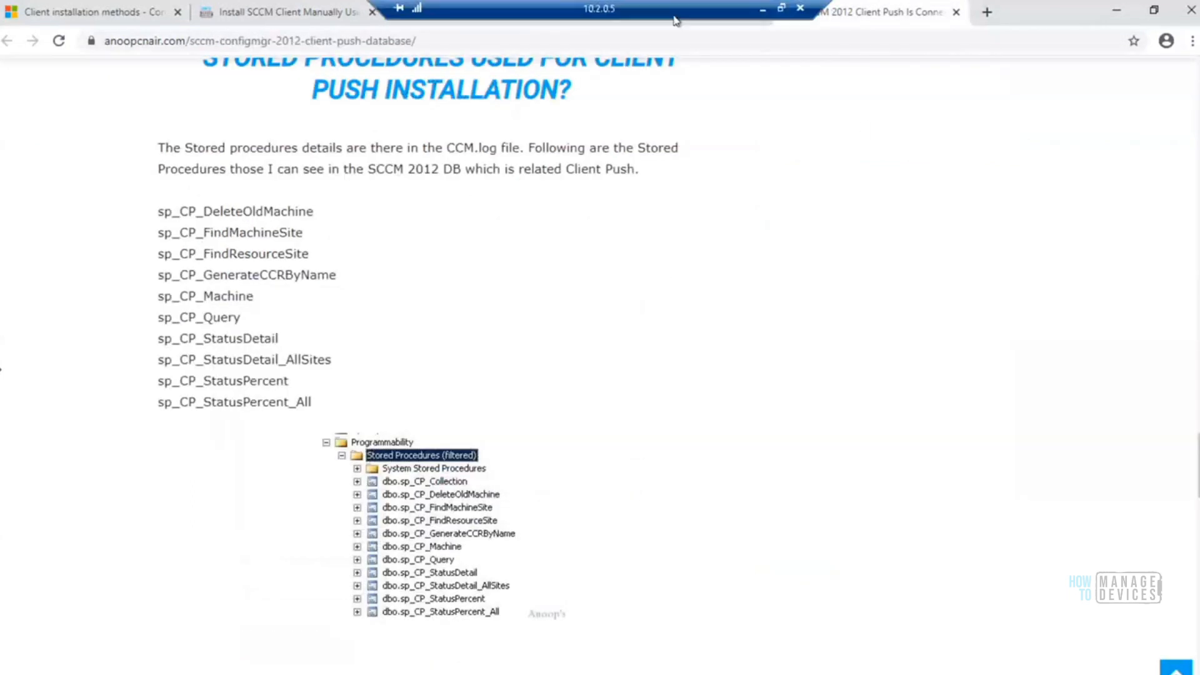
{"action": "left_click", "coordinate": [676, 25]}
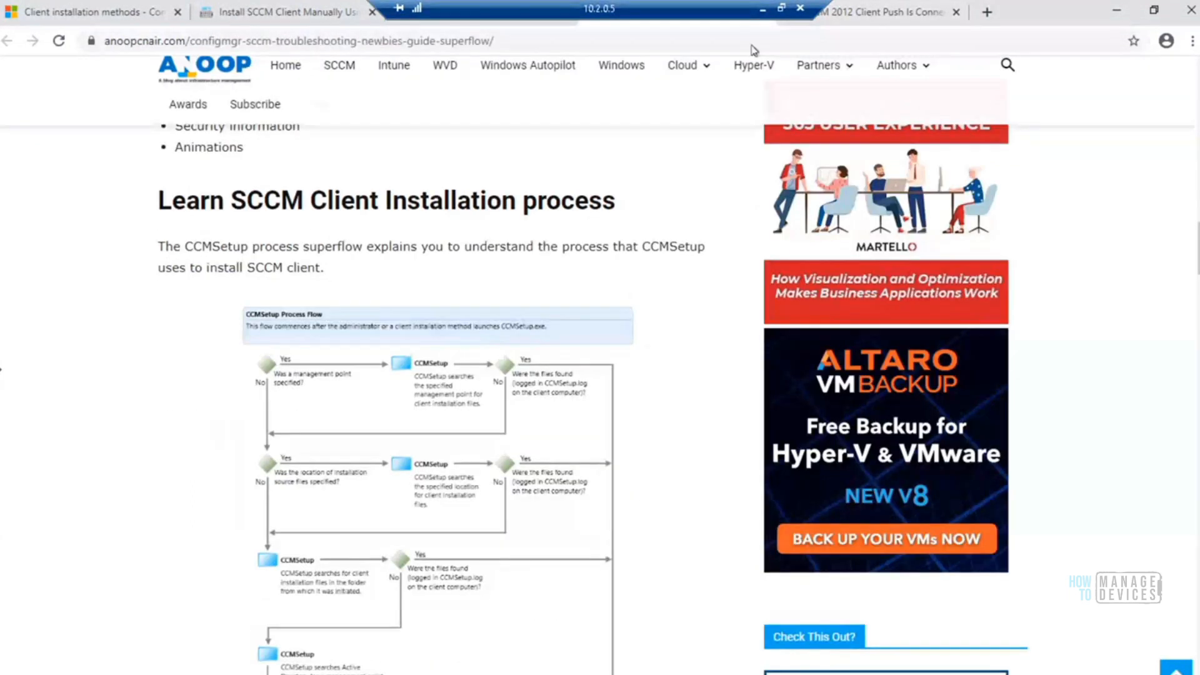
{"action": "left_click", "coordinate": [1118, 10]}
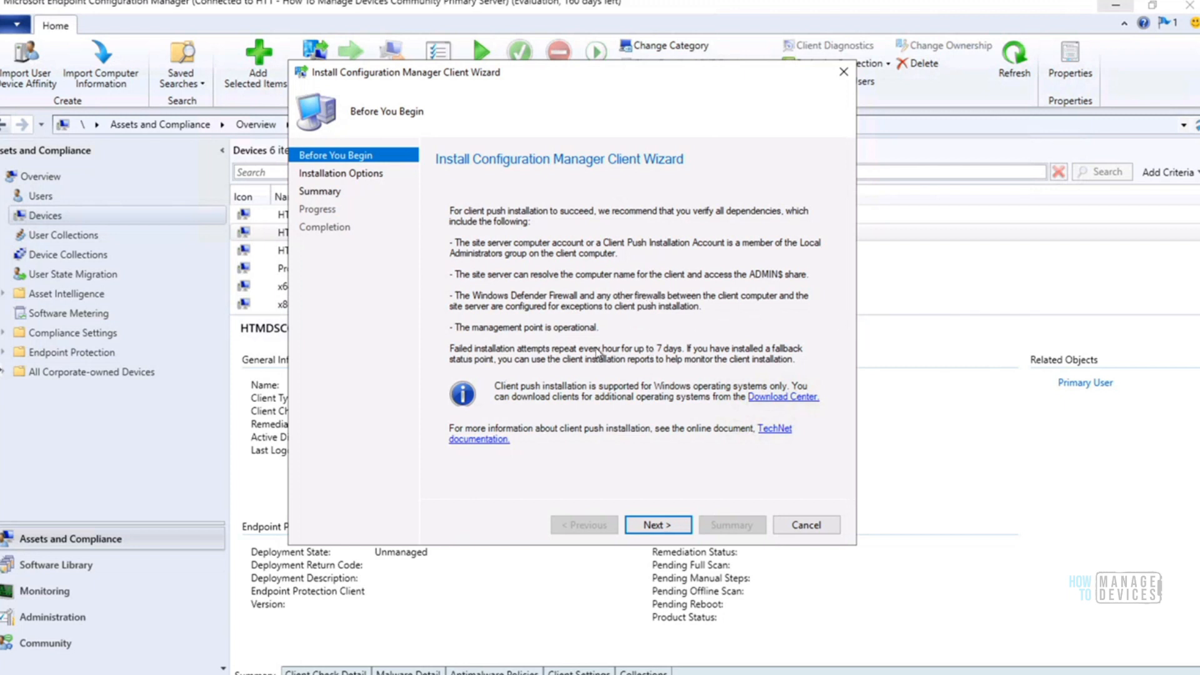
Switch to the Win10 Client remote session and open Windows Defender Firewall from its command prompt with firewall.cpl
{"action": "mouse_move", "coordinate": [686, 9]}
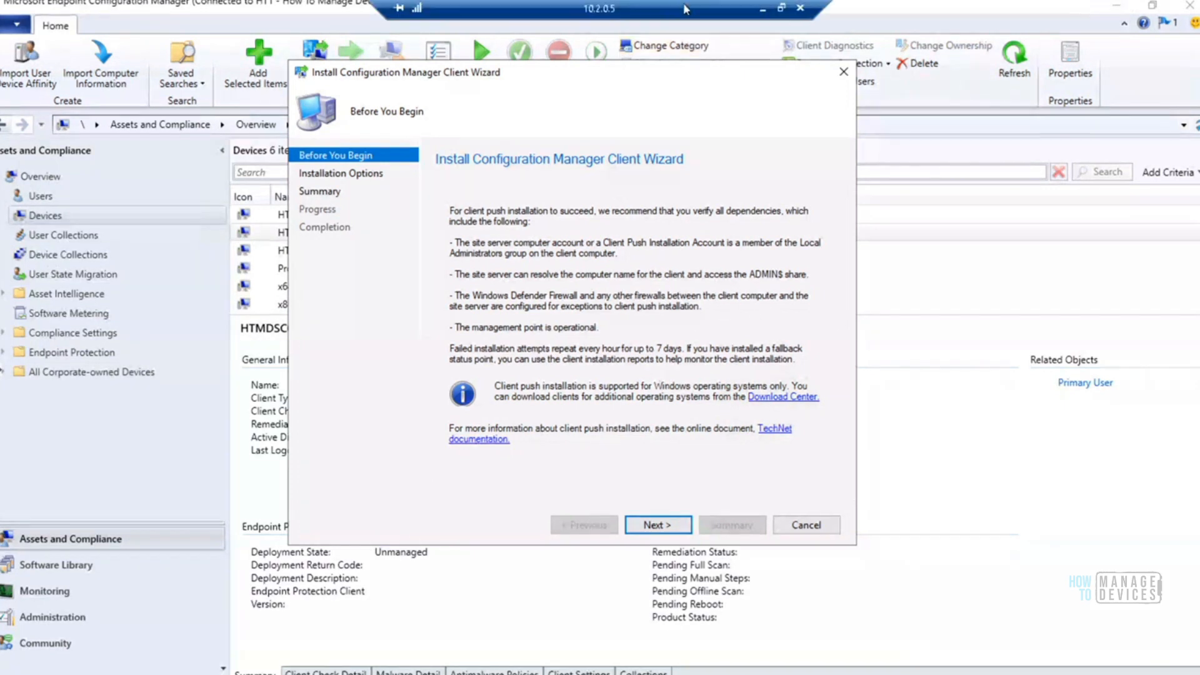
{"action": "left_click", "coordinate": [761, 9]}
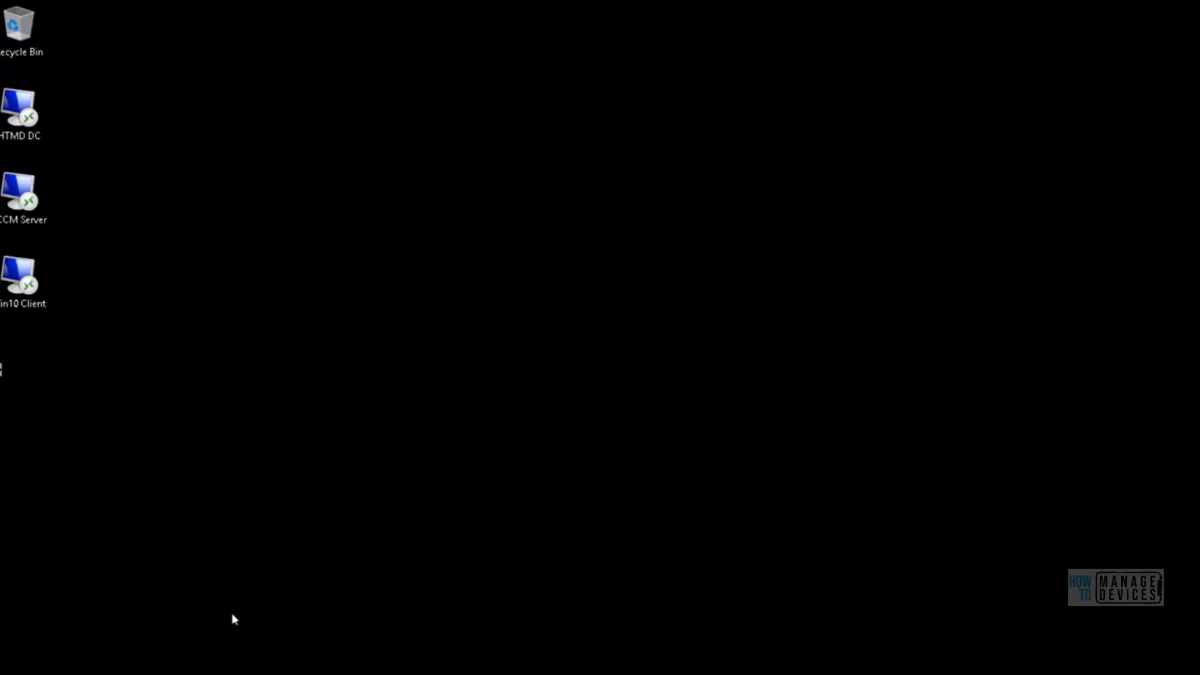
{"action": "mouse_move", "coordinate": [259, 674]}
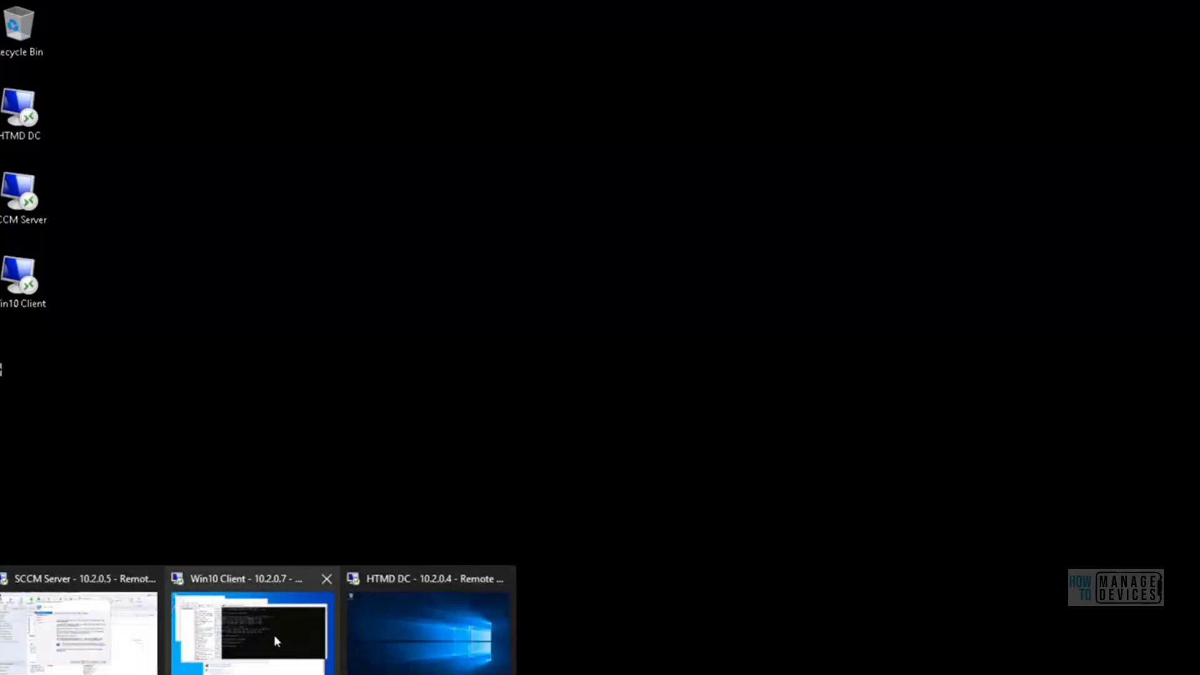
{"action": "type", "text": "firewall.cpl"}
{"action": "key", "text": "Return"}
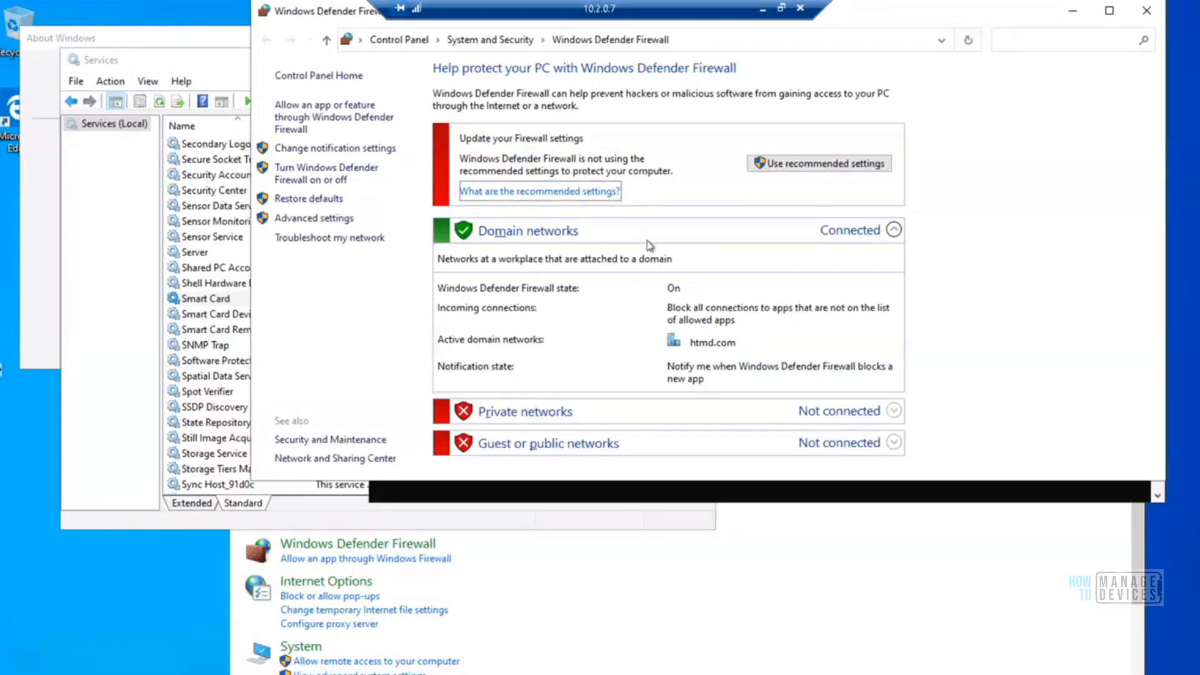
Turn off Windows Defender Firewall for the domain network and close the firewall window
{"action": "left_click", "coordinate": [327, 180]}
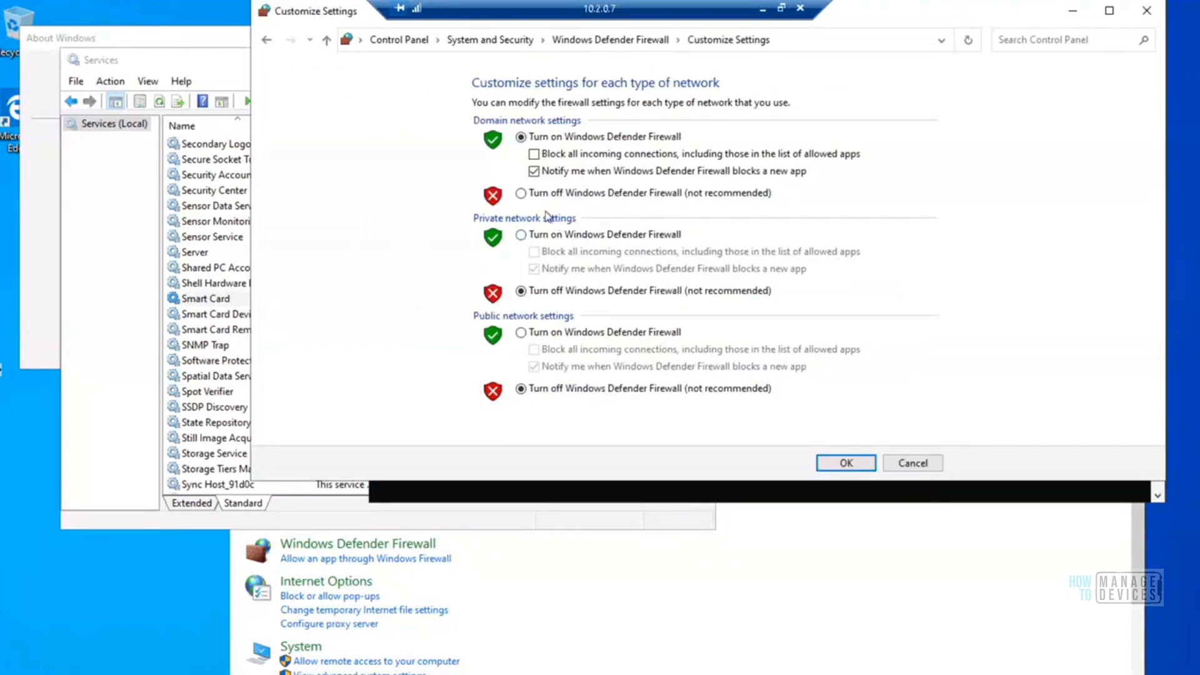
{"action": "left_click", "coordinate": [522, 193]}
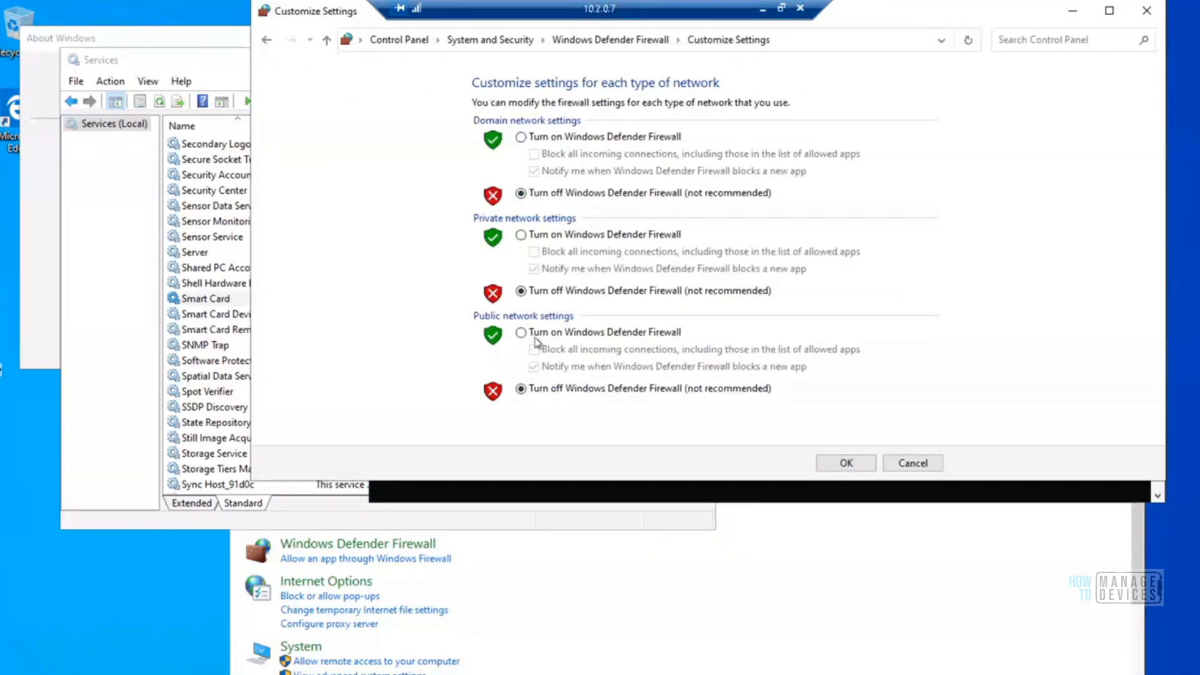
{"action": "left_click", "coordinate": [837, 469]}
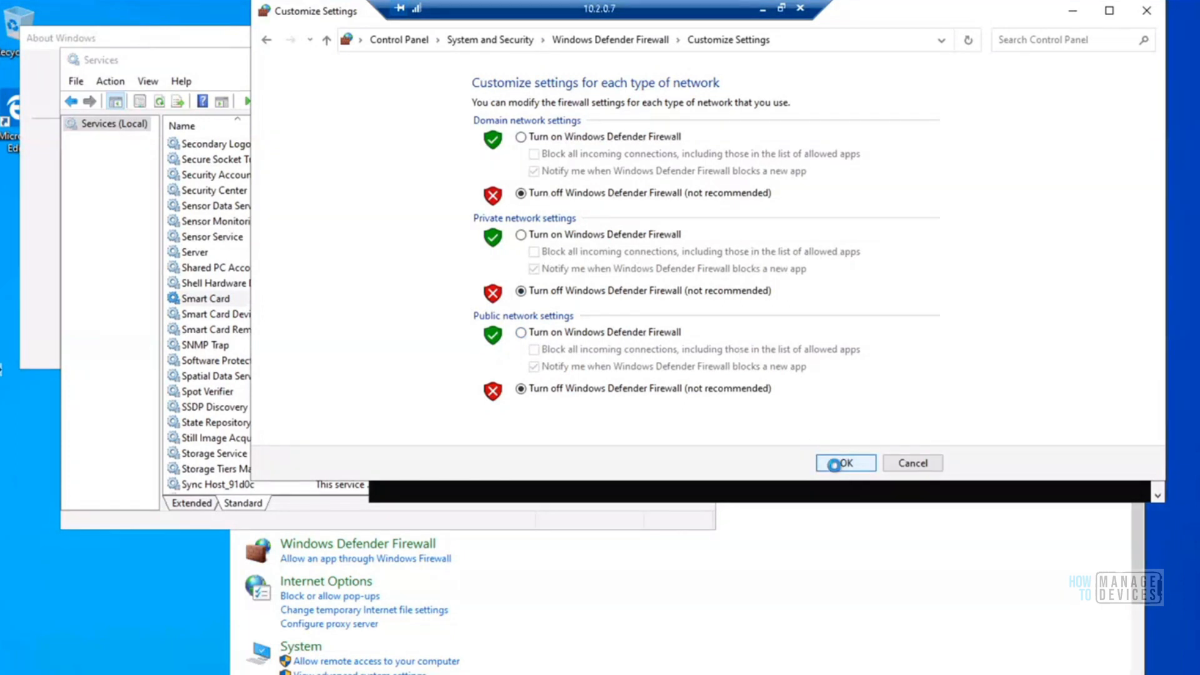
{"action": "left_click", "coordinate": [1147, 11]}
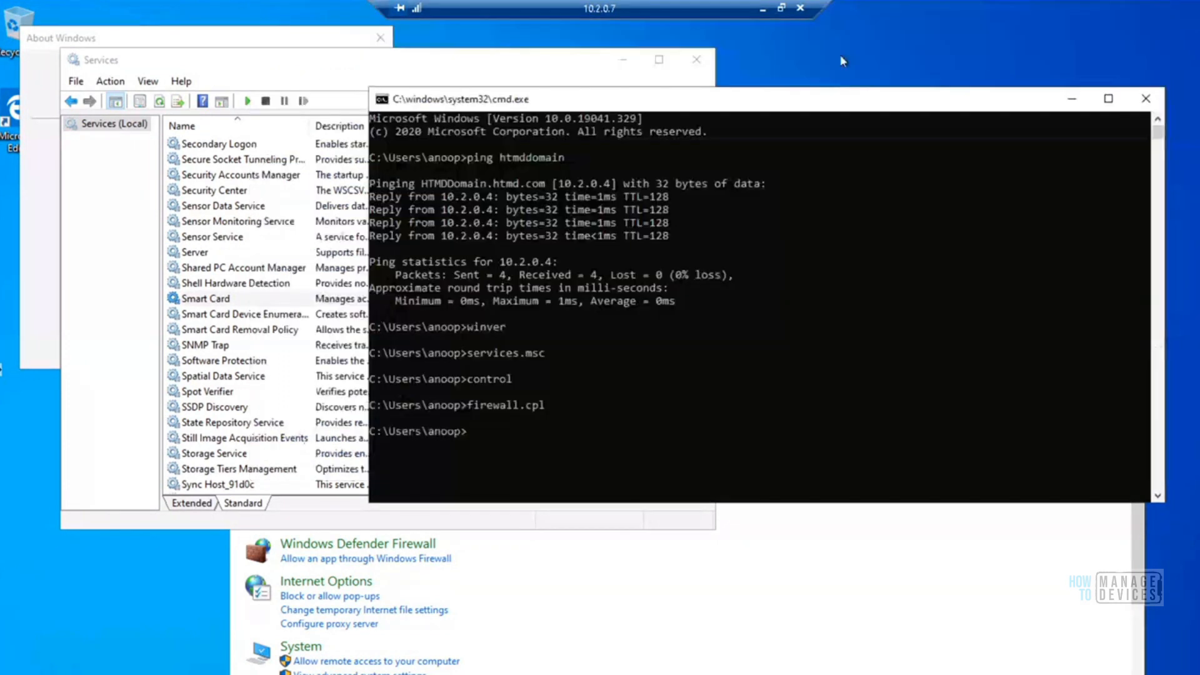
Return to the SCCM Server remote session and advance the Install Configuration Manager Client Wizard to its Installation Options page
{"action": "left_click", "coordinate": [763, 12]}
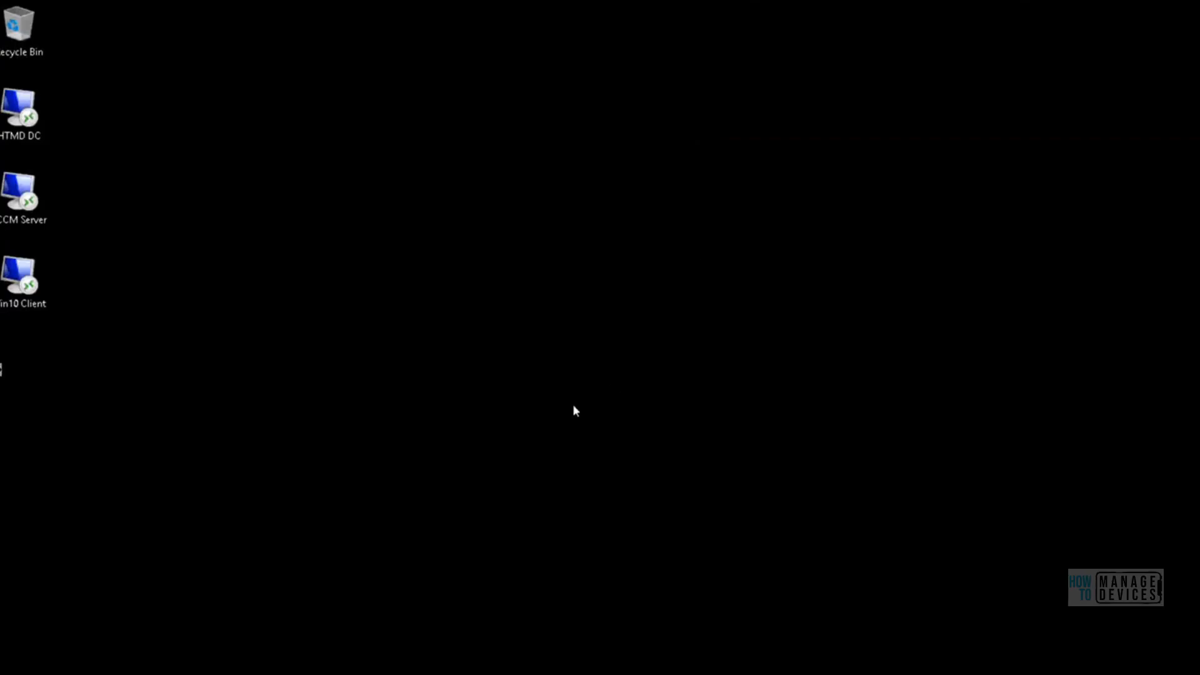
{"action": "left_click", "coordinate": [258, 673]}
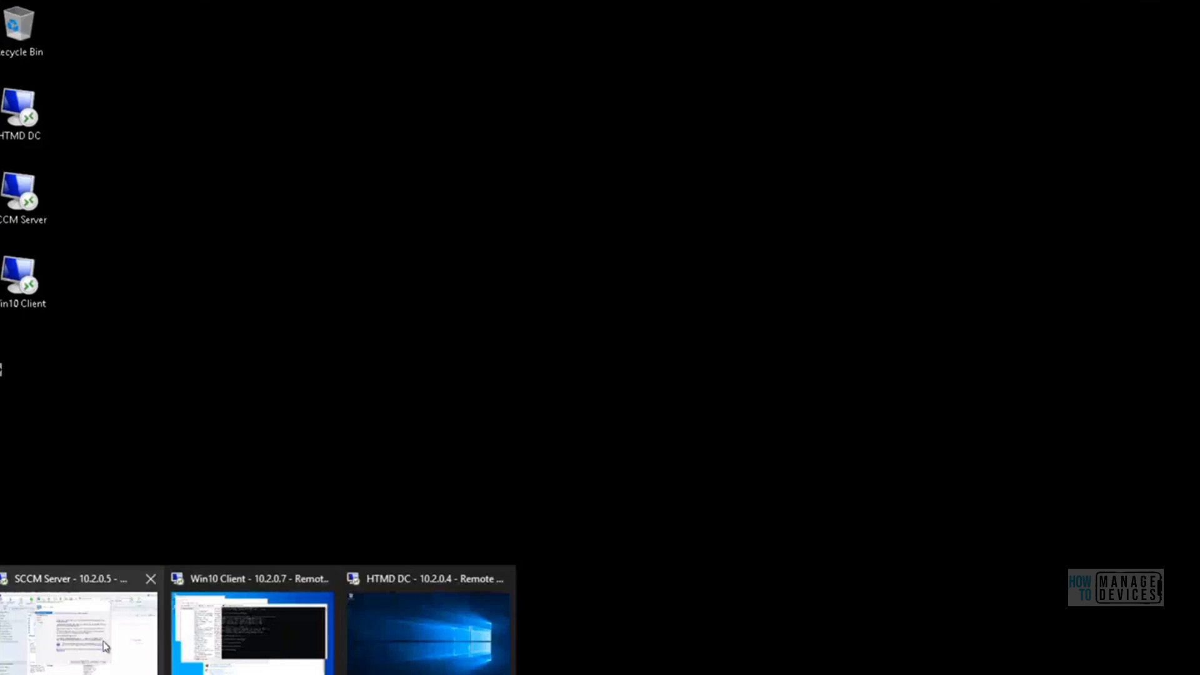
{"action": "left_click", "coordinate": [105, 647]}
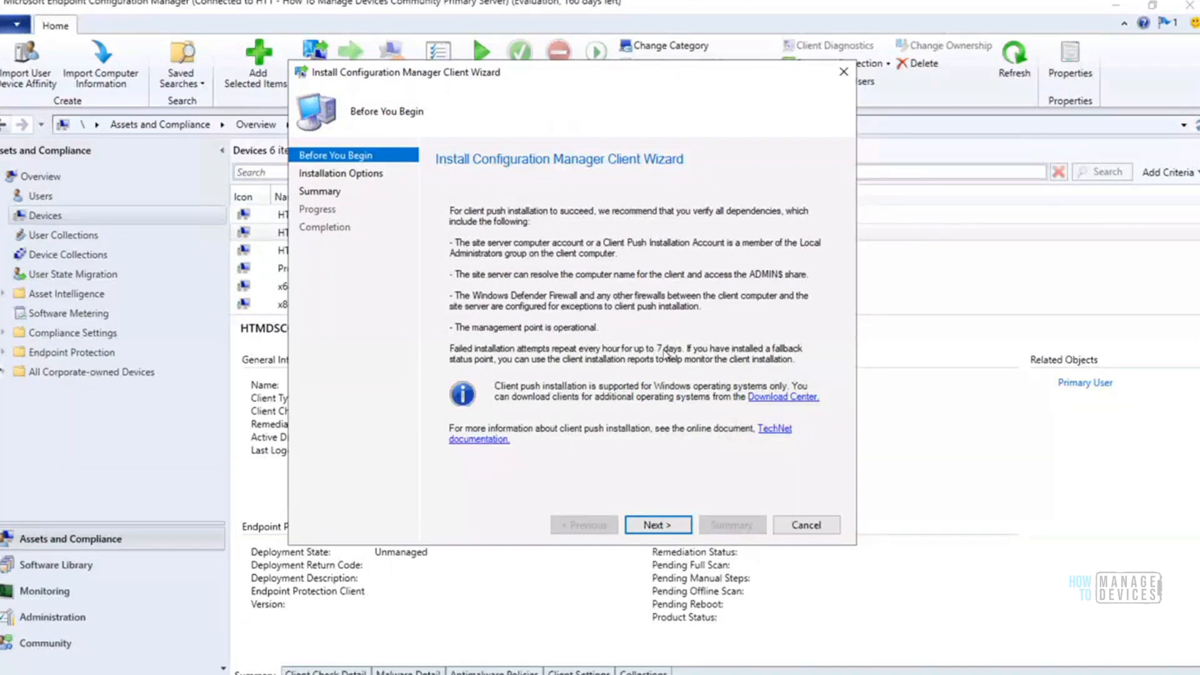
{"action": "left_click", "coordinate": [654, 525]}
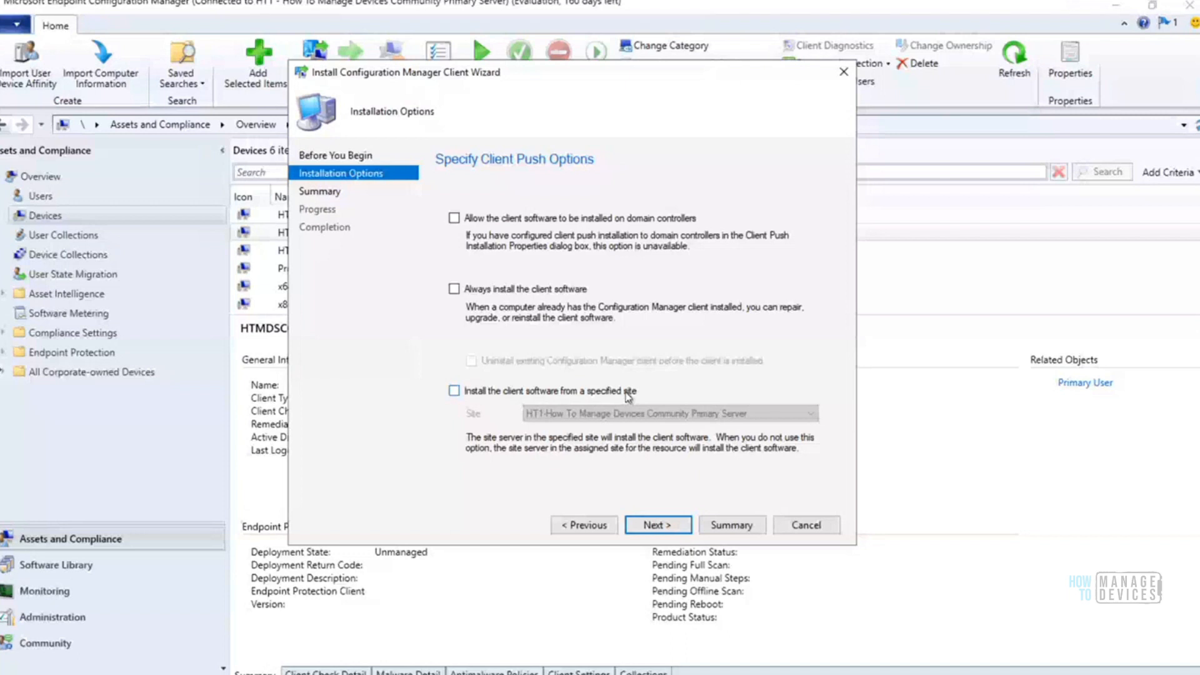
Enable installing the client software from the HT1 site and always installing the client software, and review the push settings on the Summary page
{"action": "left_click", "coordinate": [574, 392]}
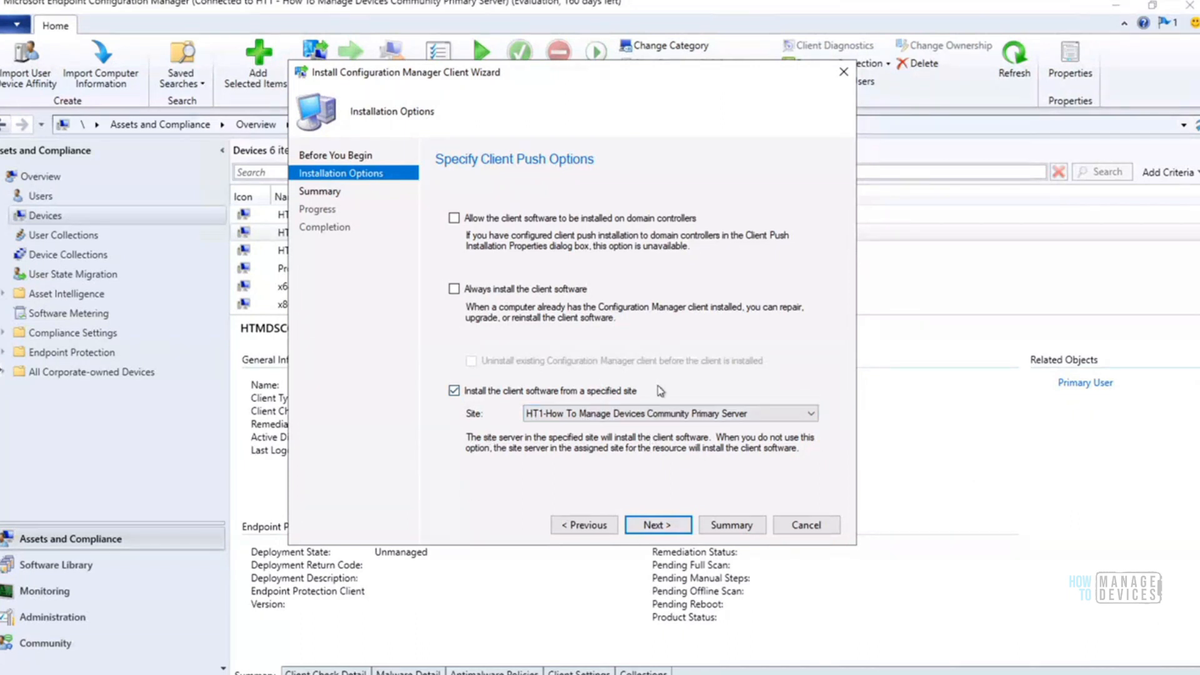
{"action": "left_click", "coordinate": [455, 290]}
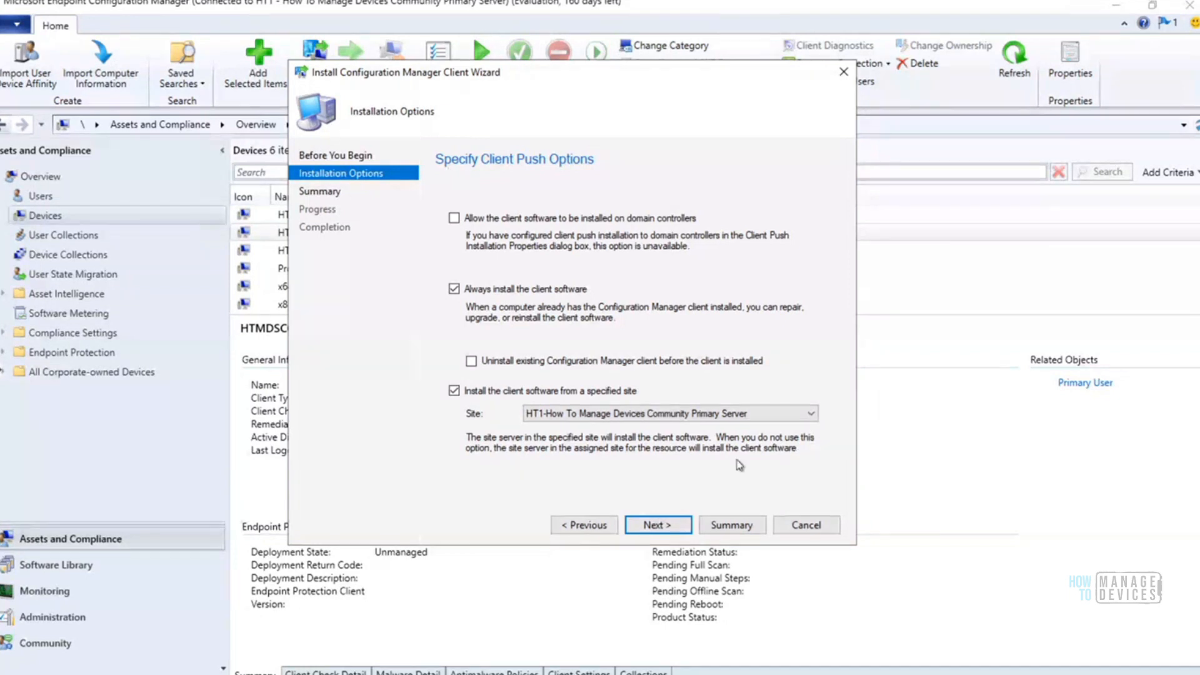
{"action": "left_click", "coordinate": [661, 527]}
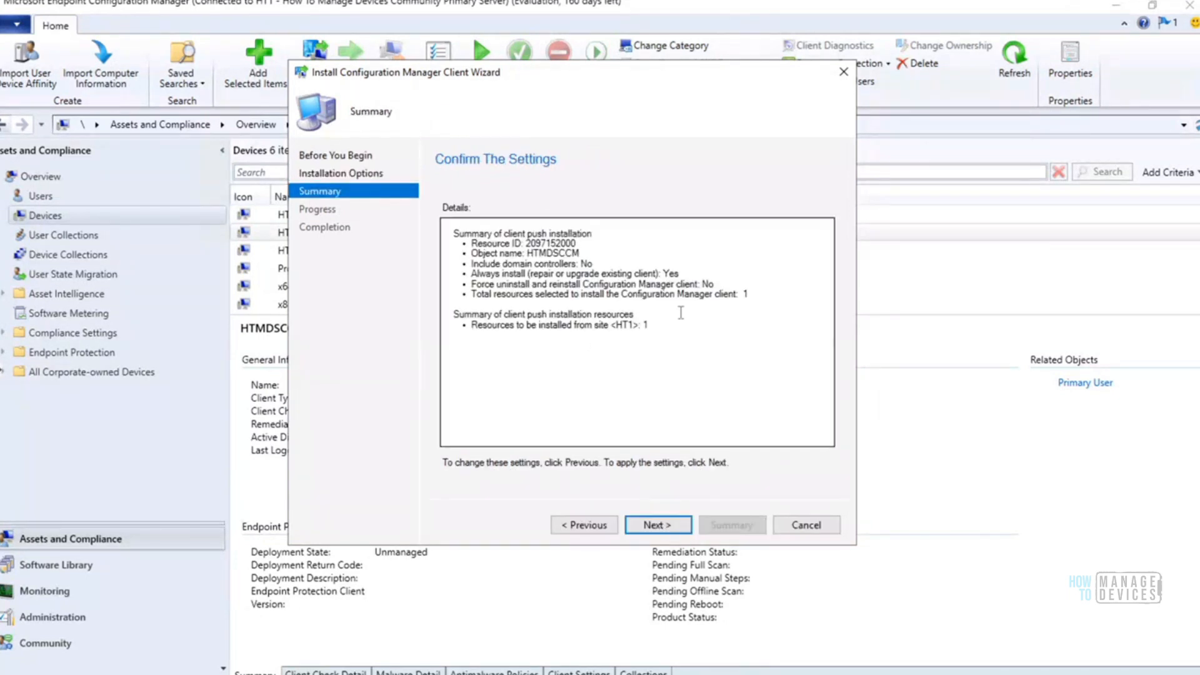
{"action": "left_click_drag", "start_coordinate": [649, 325], "coordinate": [450, 232]}
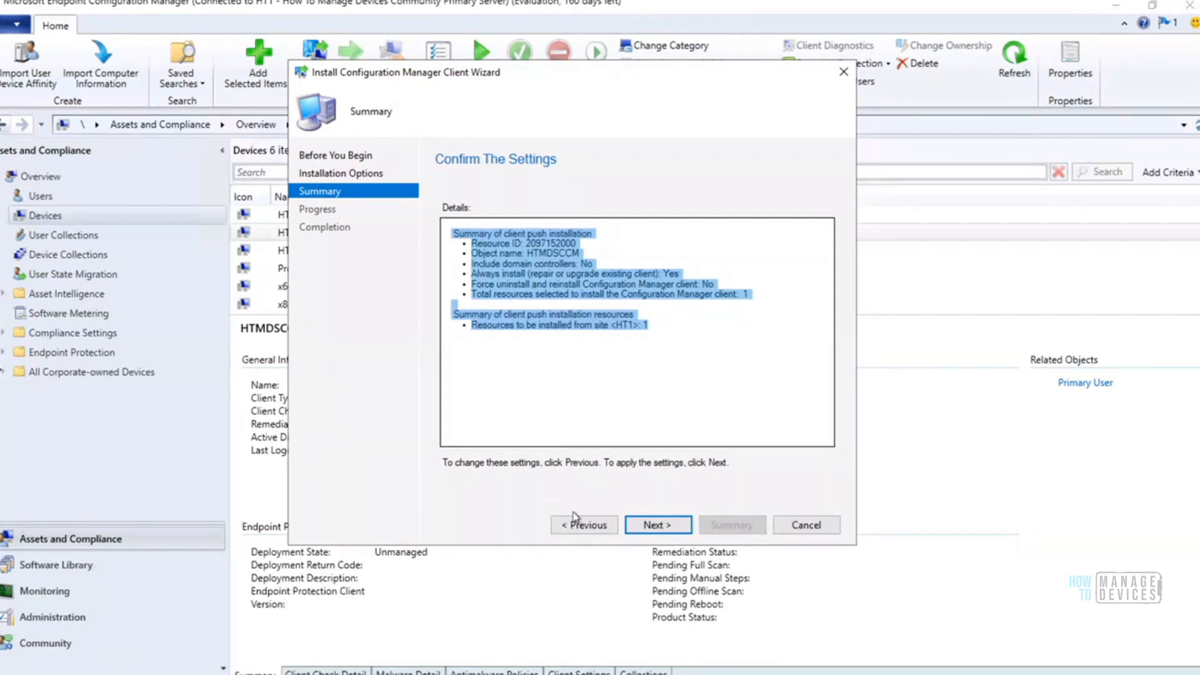
{"action": "left_click", "coordinate": [692, 342]}
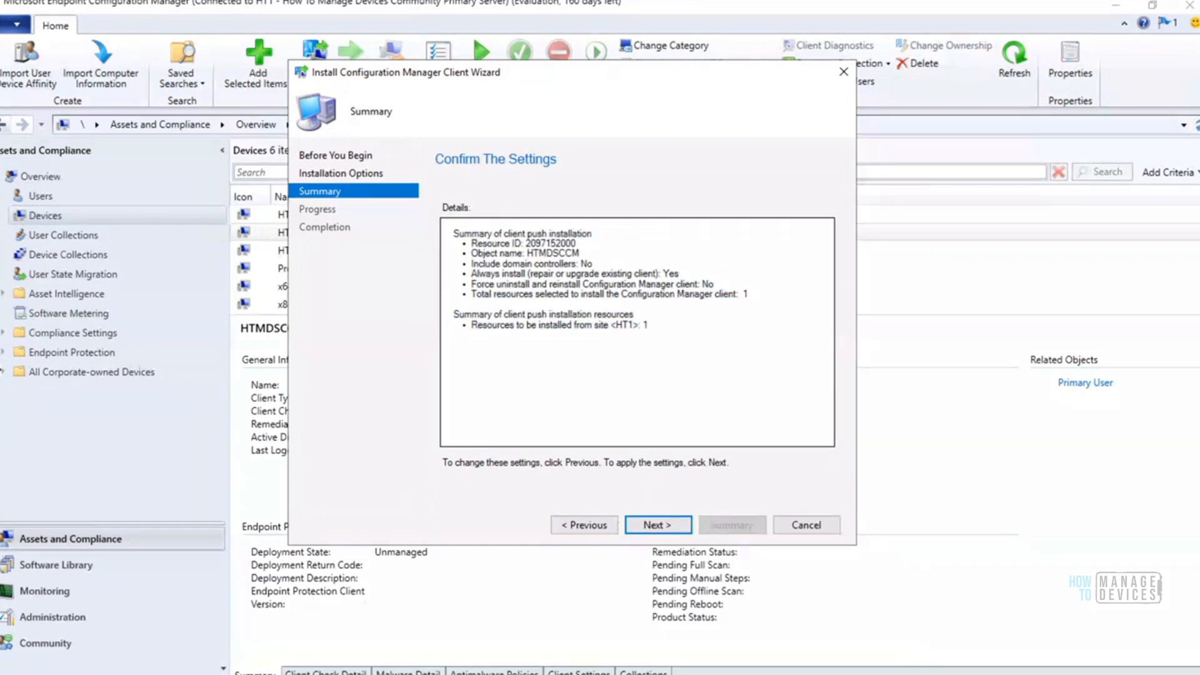
Switch to the Configuration Manager Logs folder in File Explorer and open the ccm log file
{"action": "left_click", "coordinate": [171, 673]}
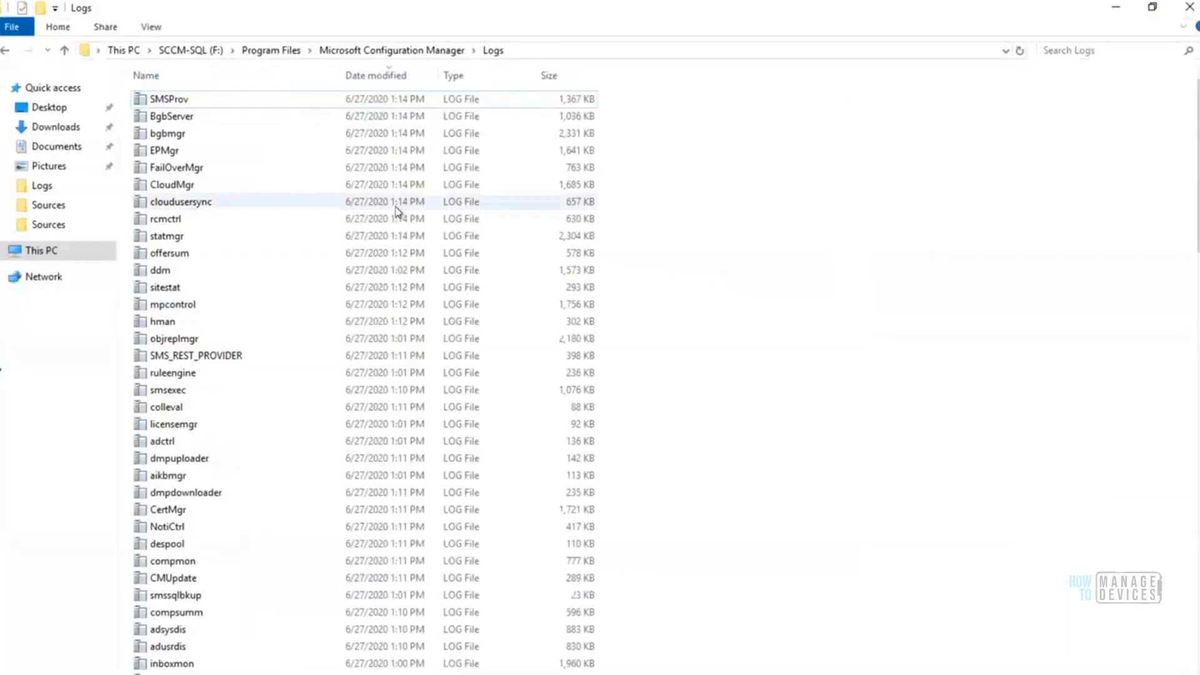
{"action": "left_click", "coordinate": [175, 103]}
{"action": "left_click", "coordinate": [176, 101]}
{"action": "type", "text": "ccm"}
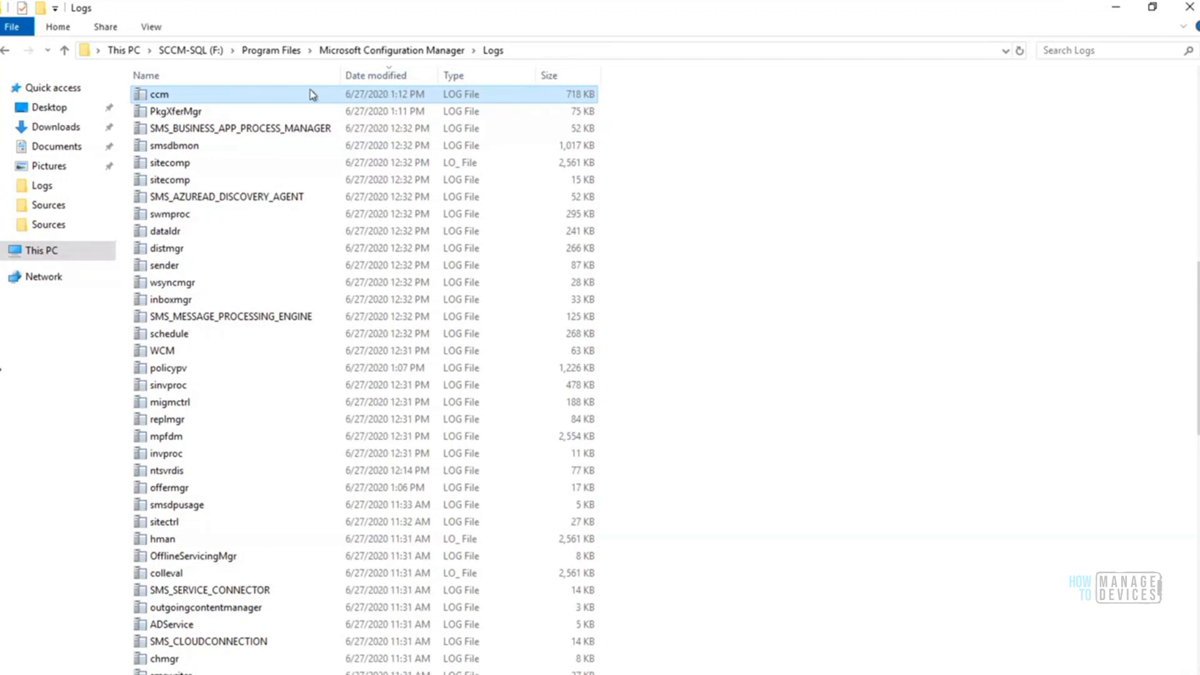
{"action": "double_click", "coordinate": [157, 100]}
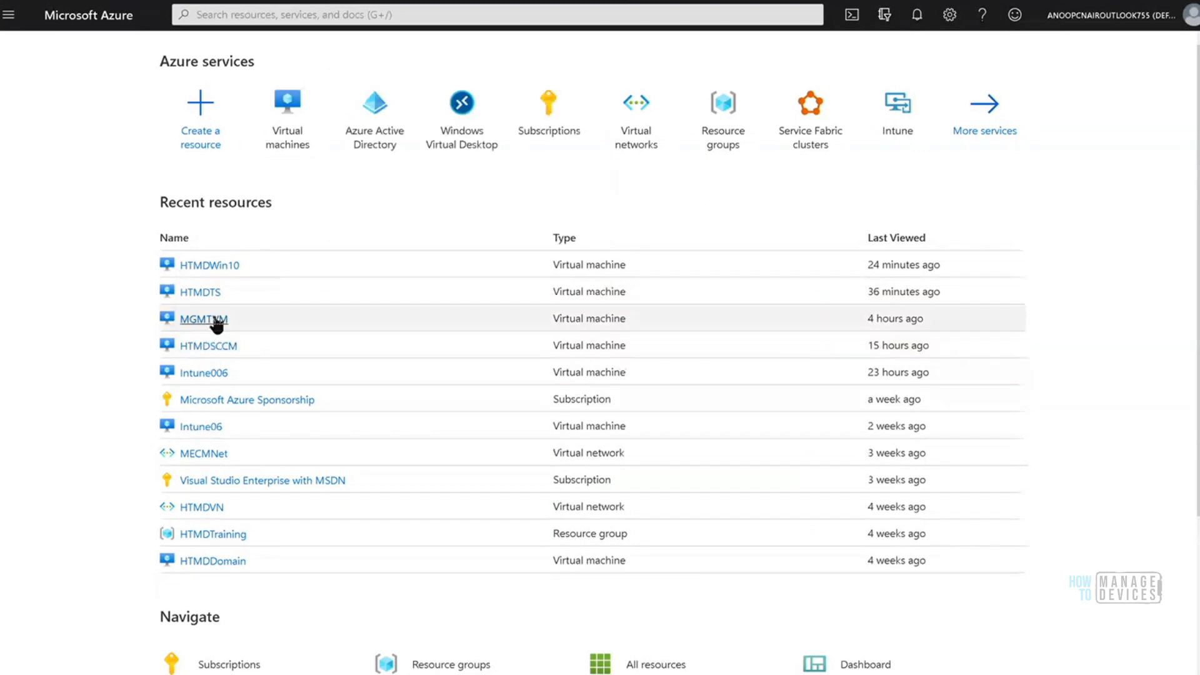
Switch to the Azure portal, open the HTMDTS virtual machine, and try to connect through Bastion with the prefilled credentials
{"action": "left_click", "coordinate": [201, 293]}
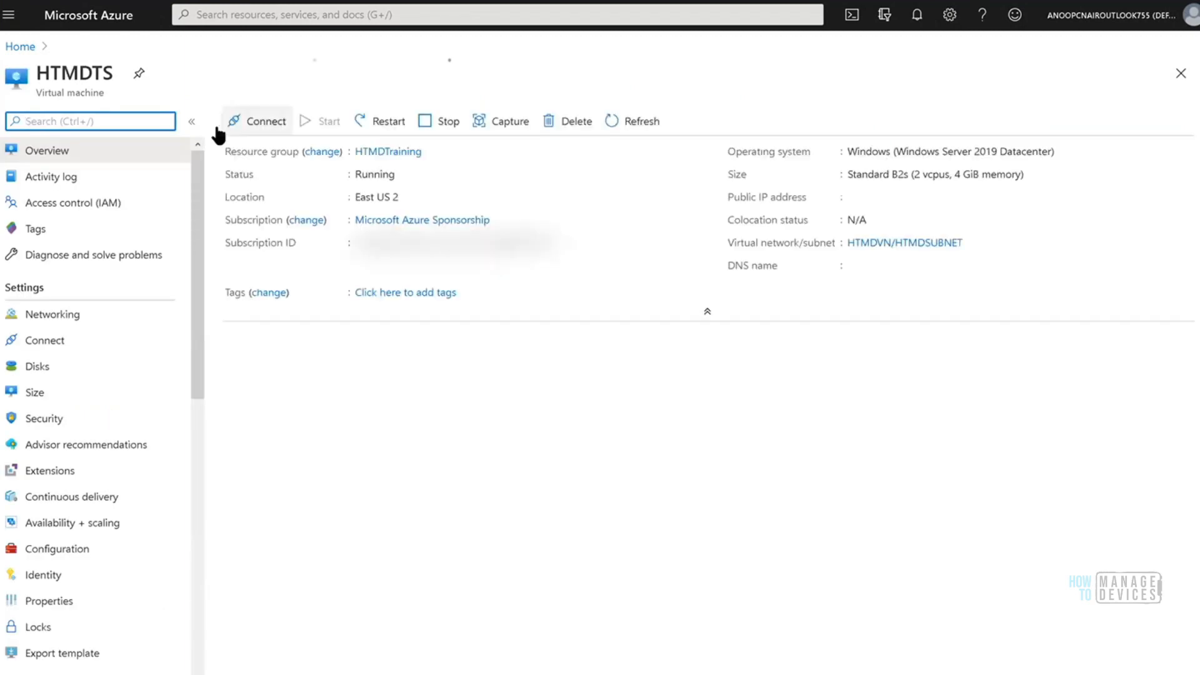
{"action": "left_click", "coordinate": [266, 122]}
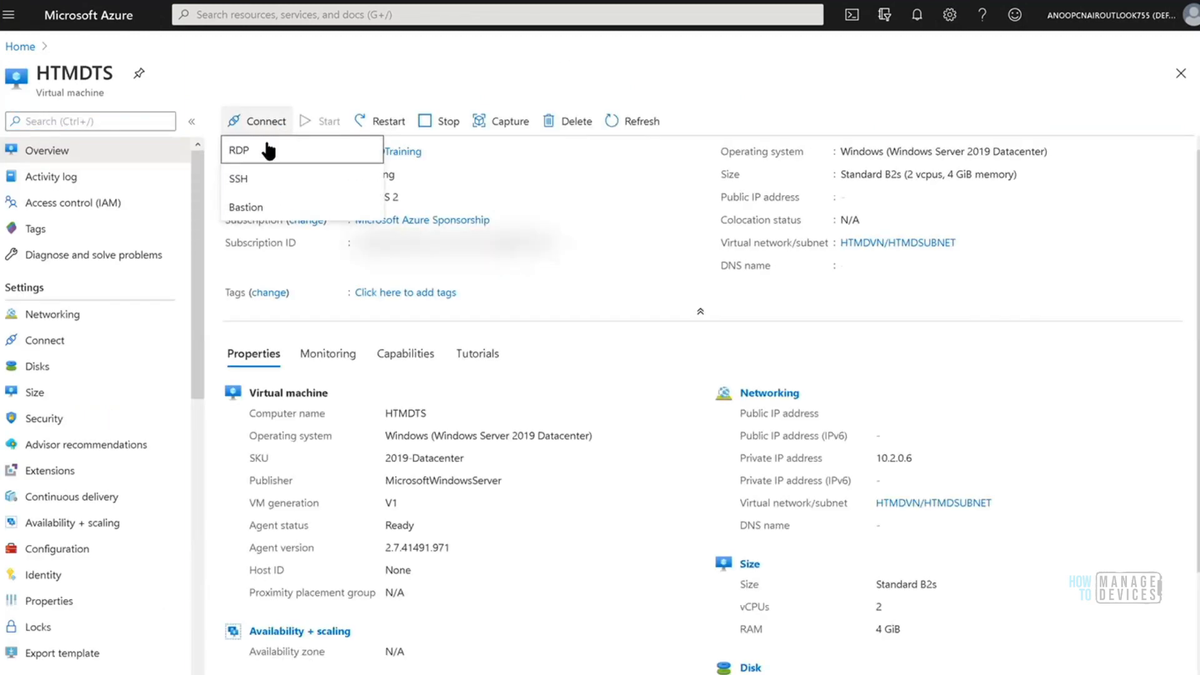
{"action": "left_click", "coordinate": [270, 210]}
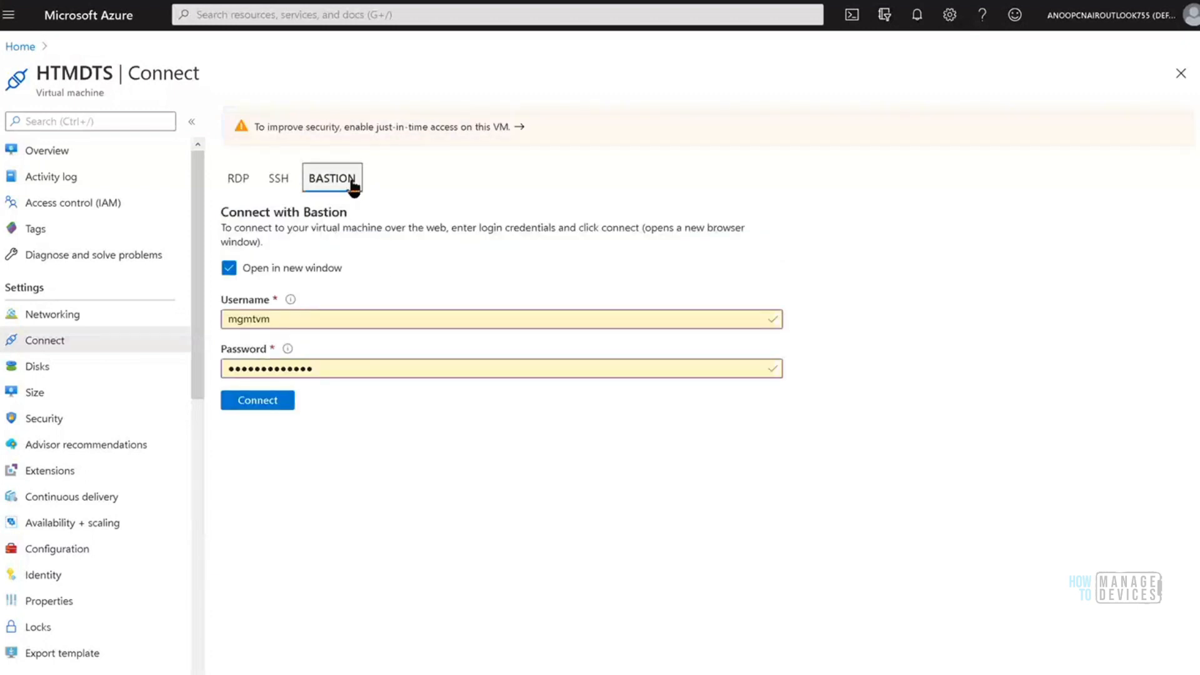
{"action": "left_click", "coordinate": [268, 404]}
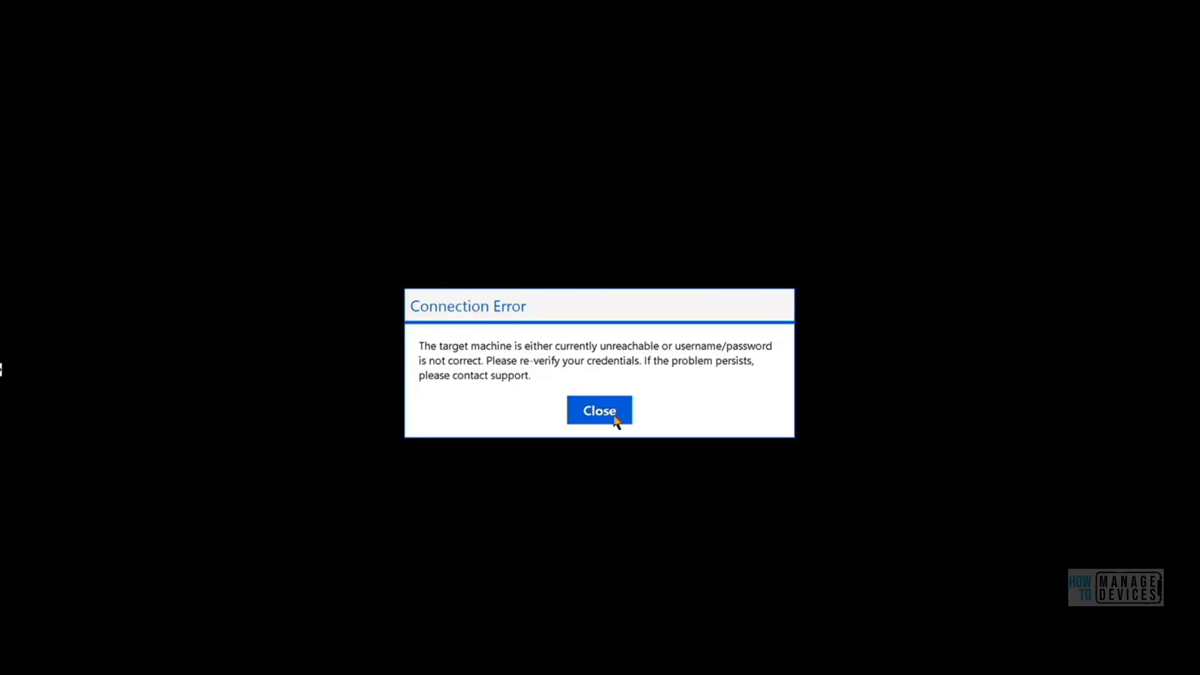
{"action": "left_click", "coordinate": [599, 411]}
Replace the Bastion username with HTMDTS, paste the account password, and connect to the virtual machine
{"action": "left_click_drag", "start_coordinate": [306, 320], "coordinate": [163, 332]}
{"action": "key", "text": "BackSpace"}
{"action": "left_click", "coordinate": [391, 540]}
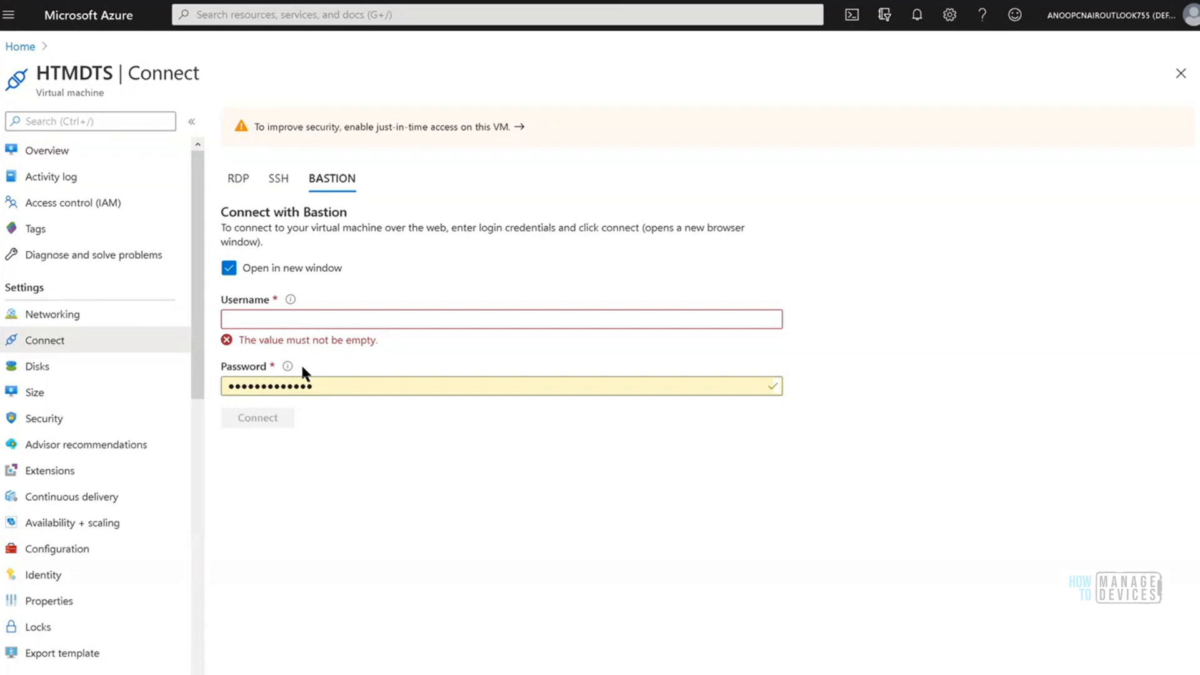
{"action": "left_click", "coordinate": [284, 318]}
{"action": "type", "text": "HTMDTS"}
{"action": "double_click", "coordinate": [335, 374]}
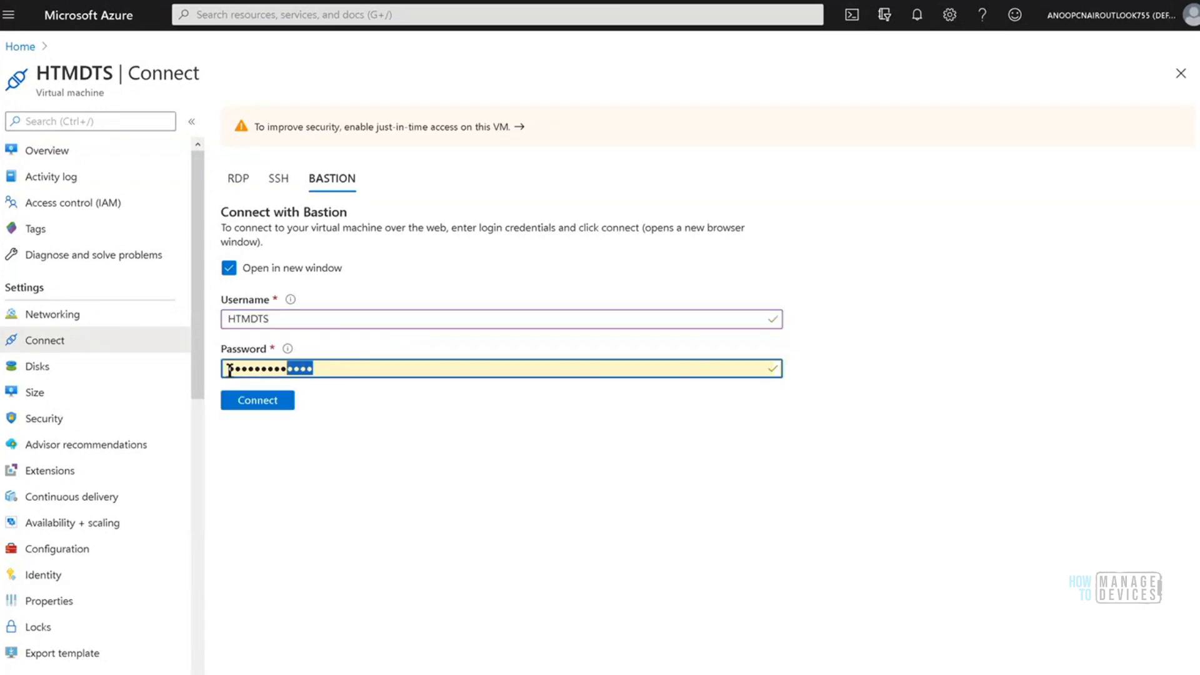
{"action": "key", "text": "BackSpace"}
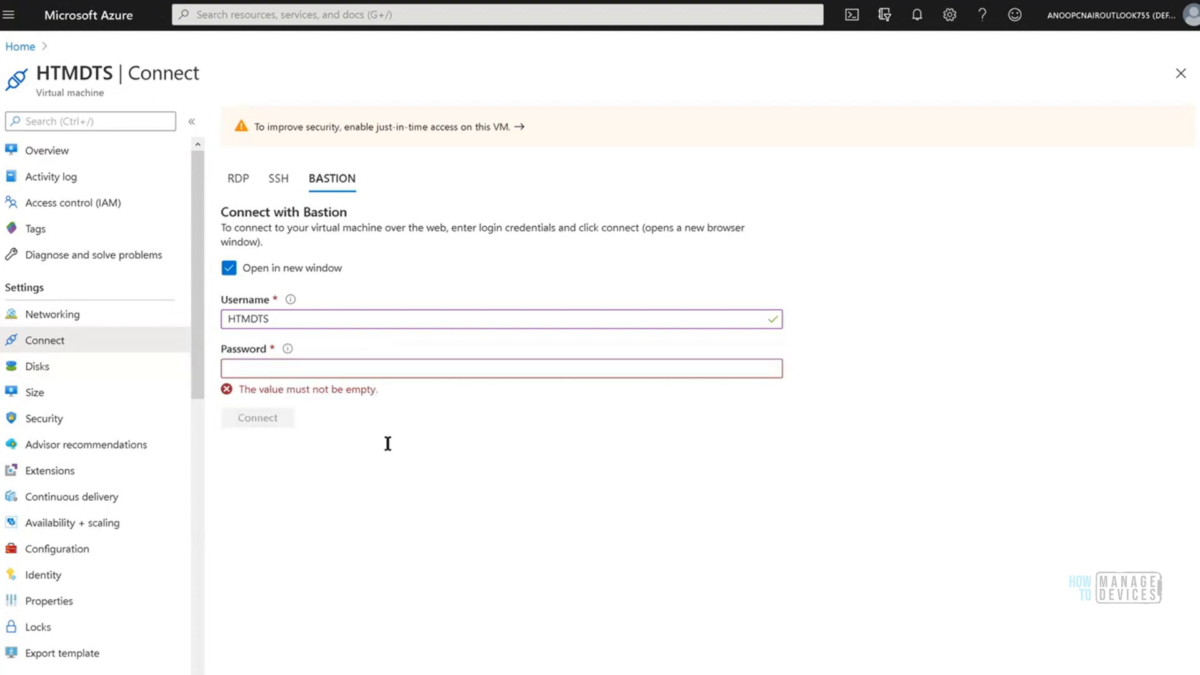
{"action": "left_click", "coordinate": [304, 375]}
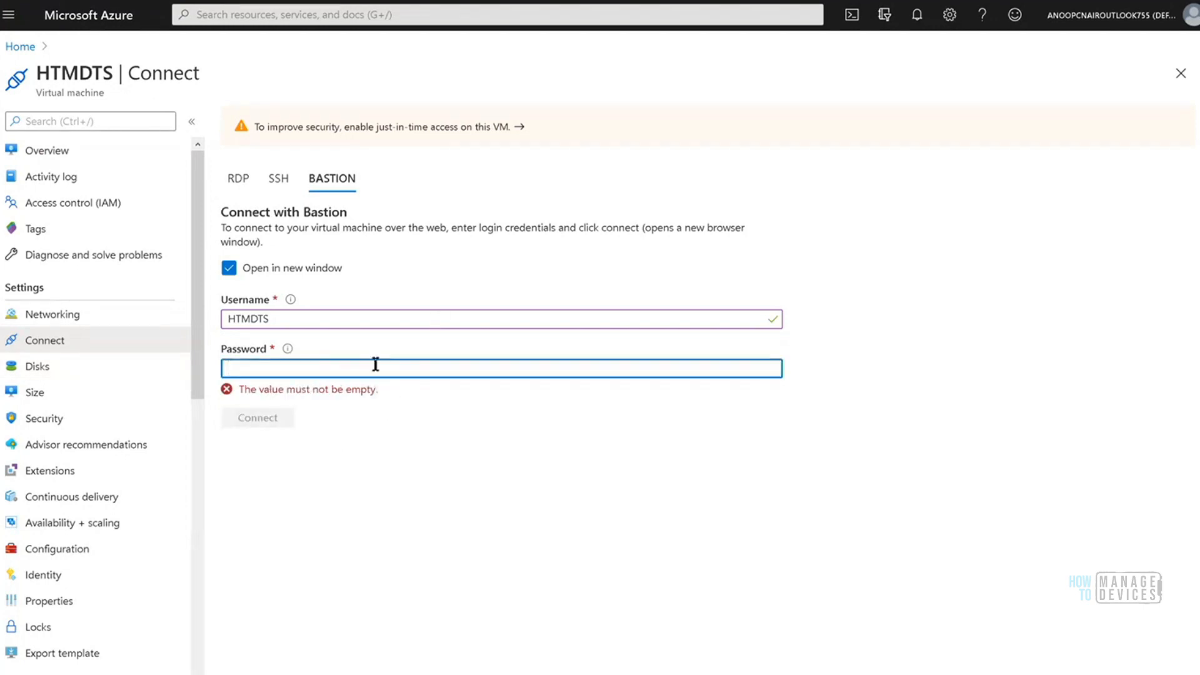
{"action": "key", "text": "ctrl+v"}
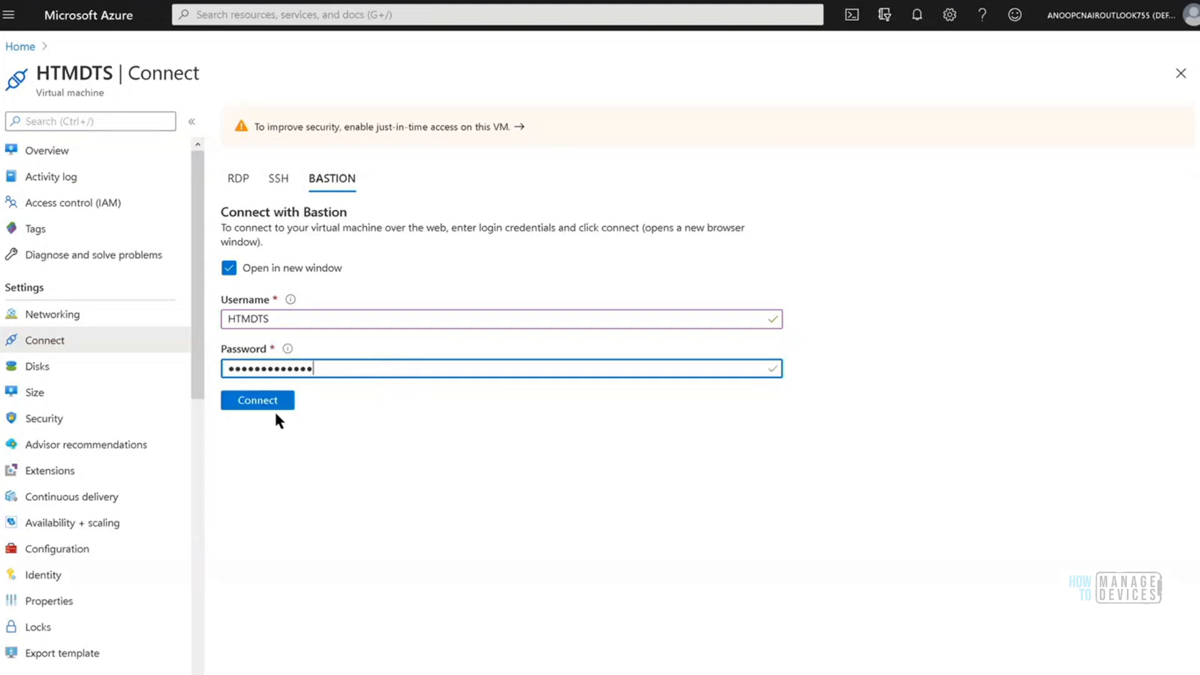
{"action": "left_click", "coordinate": [273, 406]}
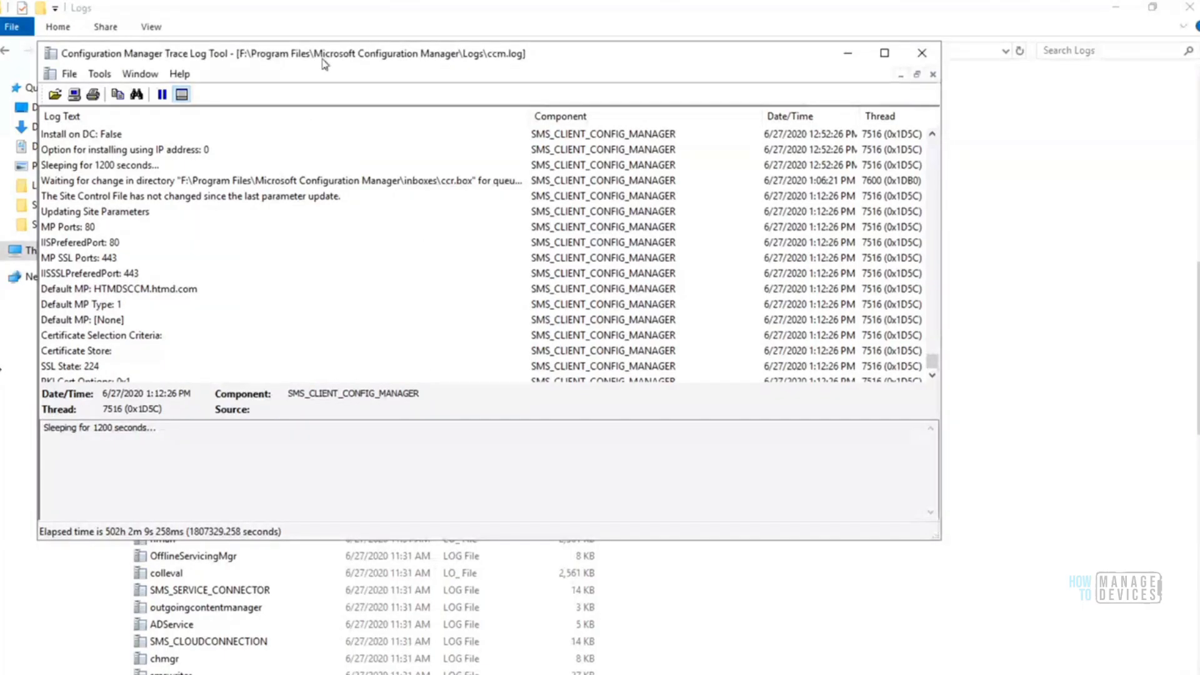
Return to the SCCM Server session and examine the latest ccm.log entries in Configuration Manager Trace Log Tool
{"action": "left_click_drag", "start_coordinate": [427, 64], "coordinate": [537, 63]}
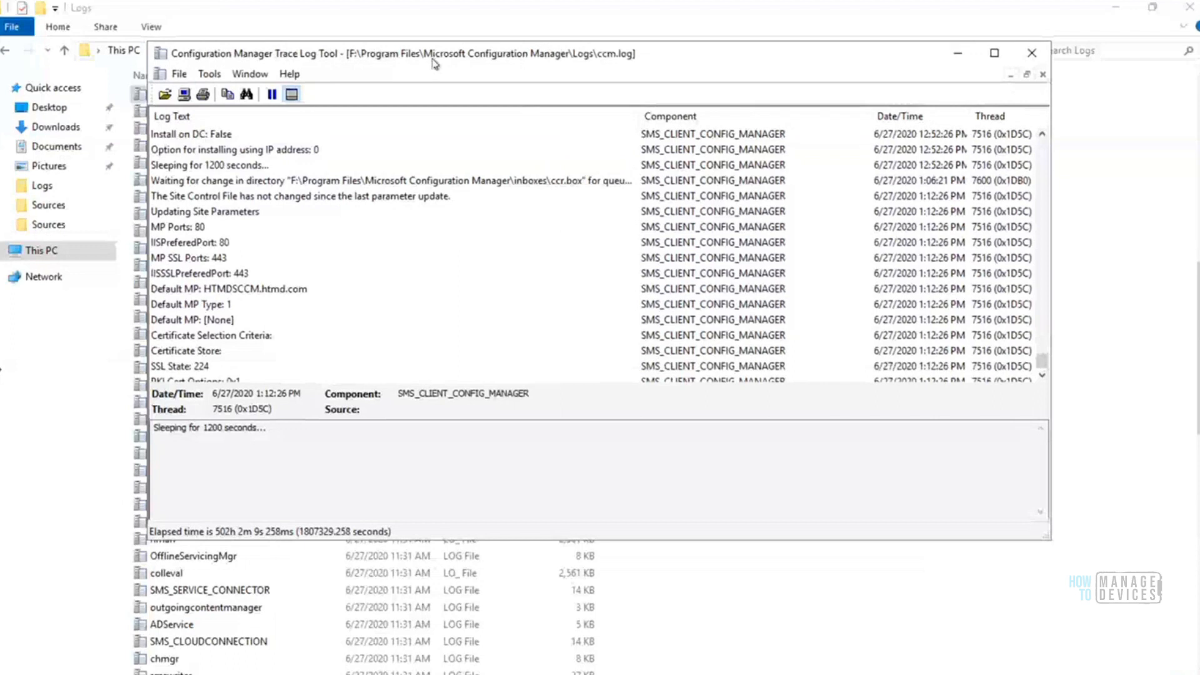
{"action": "left_click", "coordinate": [208, 369]}
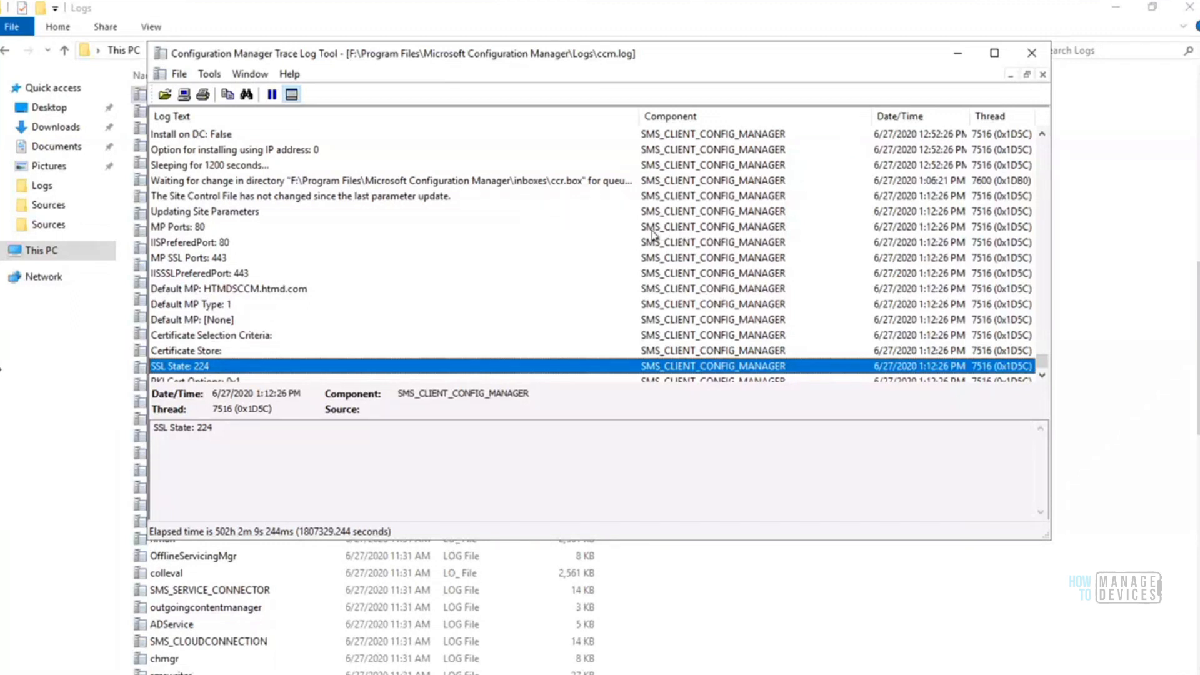
{"action": "left_click", "coordinate": [1041, 375]}
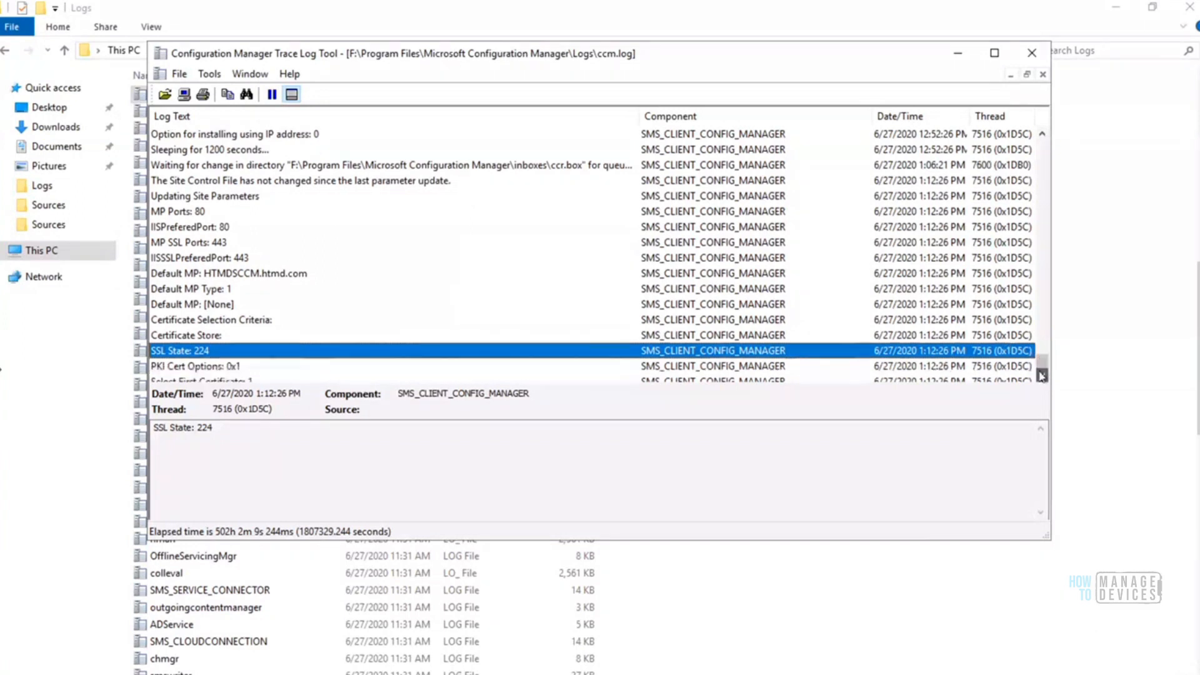
{"action": "left_click", "coordinate": [659, 368]}
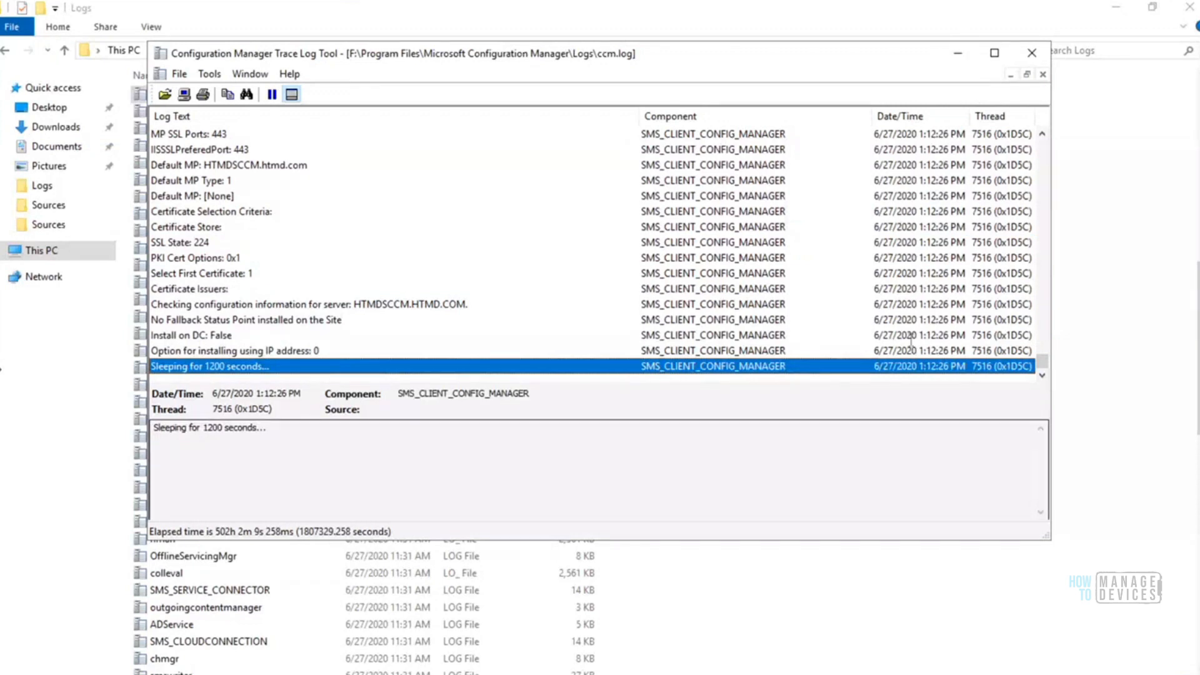
Arrange the Install Configuration Manager Client Wizard and the ccm.log trace window side by side
{"action": "left_click", "coordinate": [958, 53]}
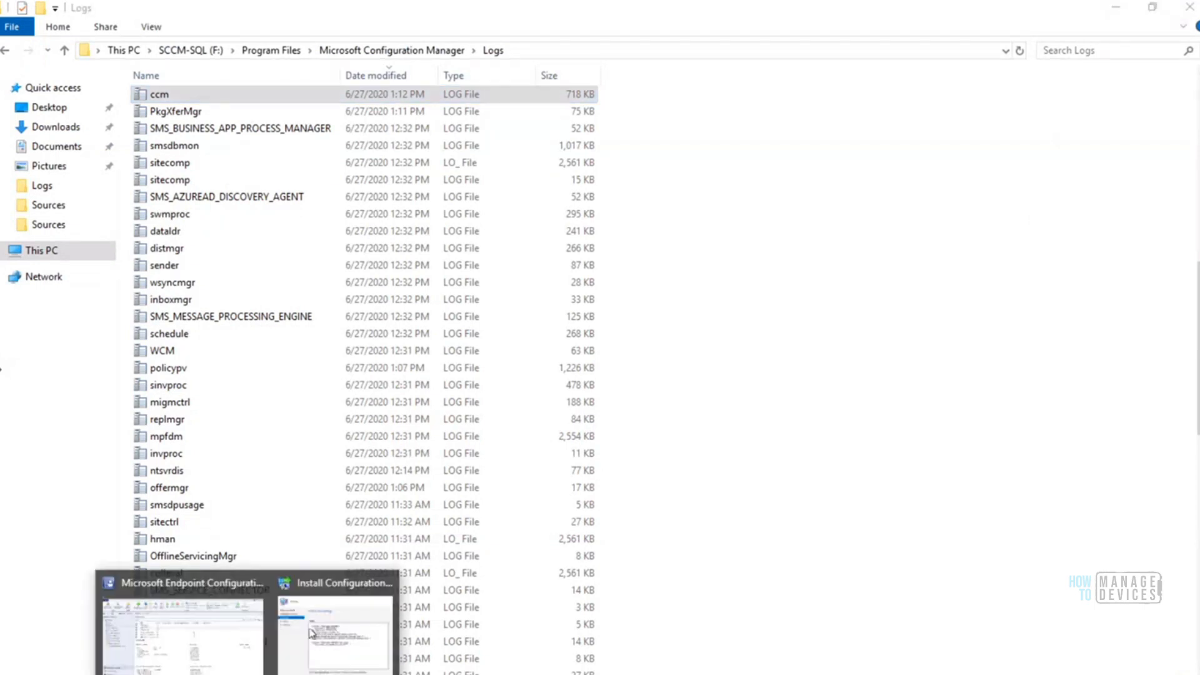
{"action": "left_click", "coordinate": [306, 632]}
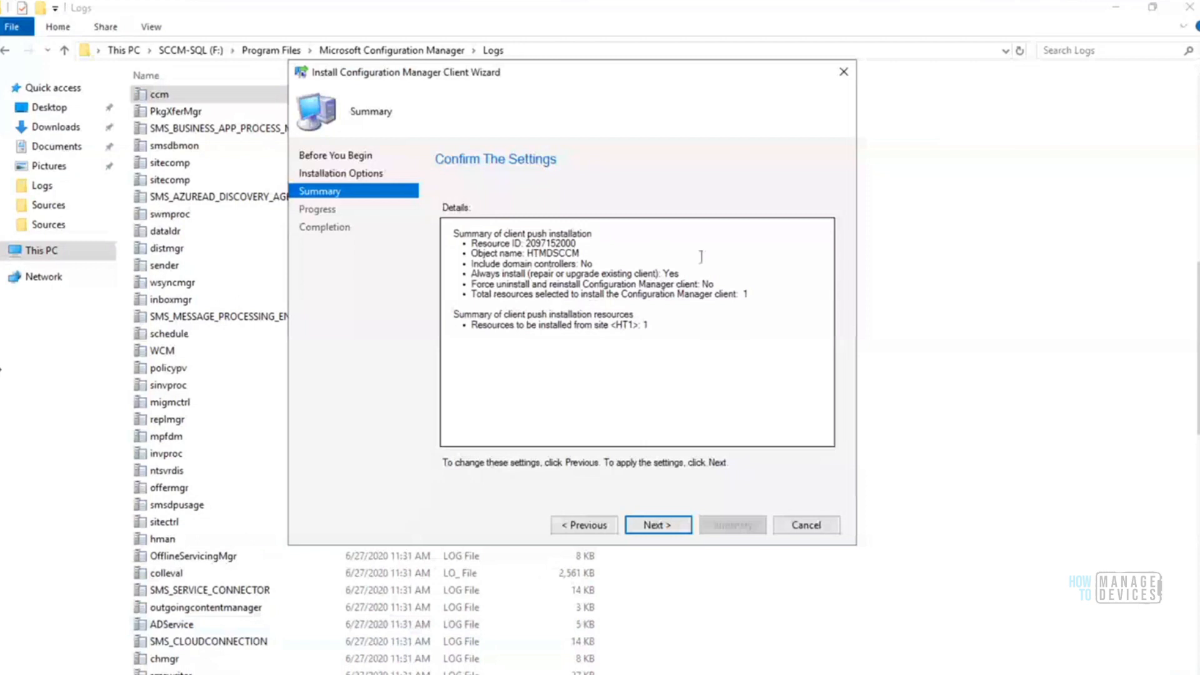
{"action": "left_click", "coordinate": [542, 670]}
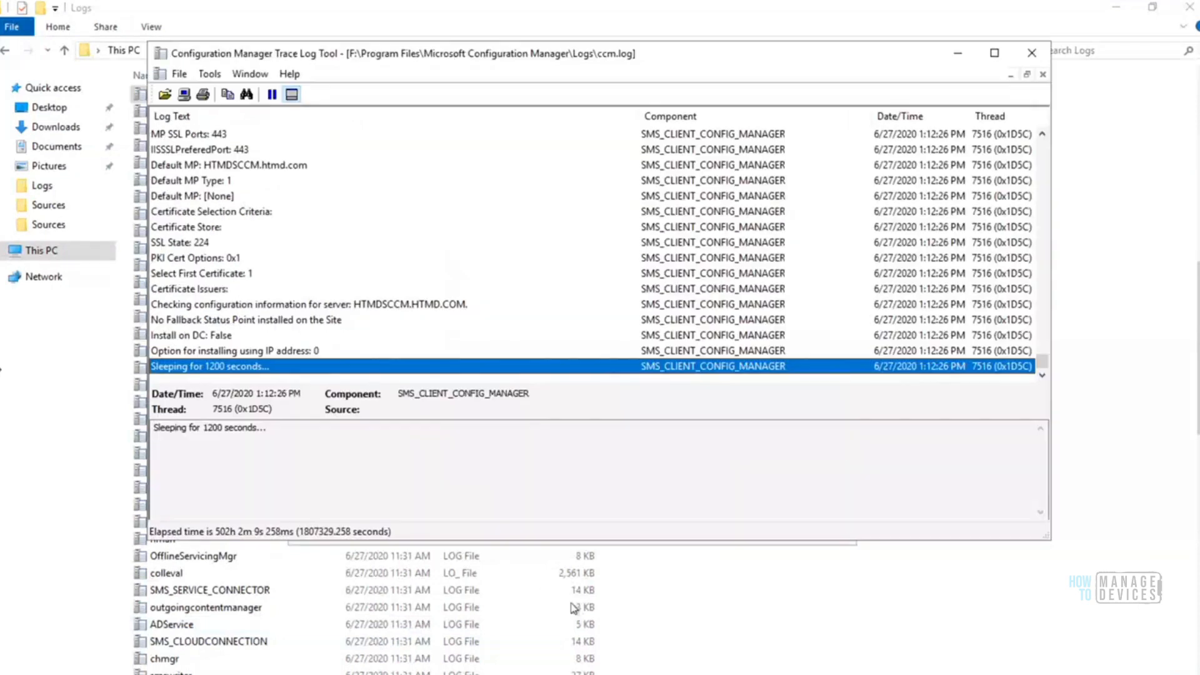
{"action": "left_click_drag", "start_coordinate": [564, 60], "coordinate": [892, 55]}
{"action": "left_click", "coordinate": [417, 76]}
{"action": "left_click_drag", "start_coordinate": [417, 76], "coordinate": [238, 56]}
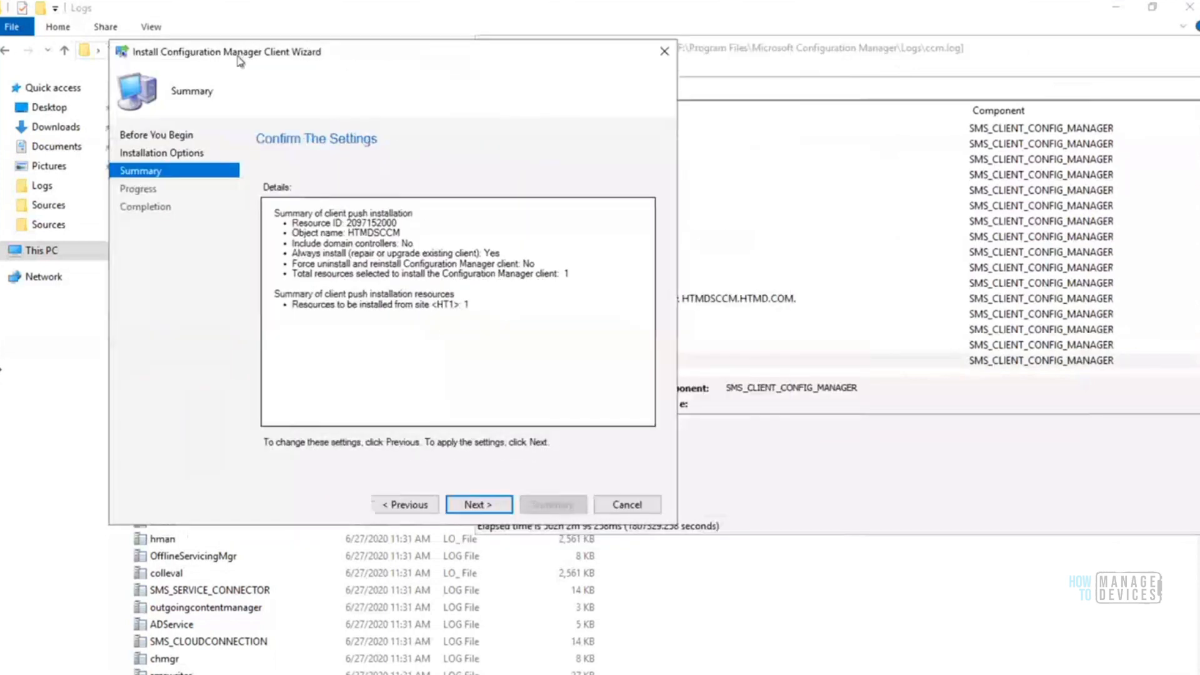
{"action": "left_click", "coordinate": [915, 83]}
{"action": "left_click_drag", "start_coordinate": [758, 50], "coordinate": [913, 78]}
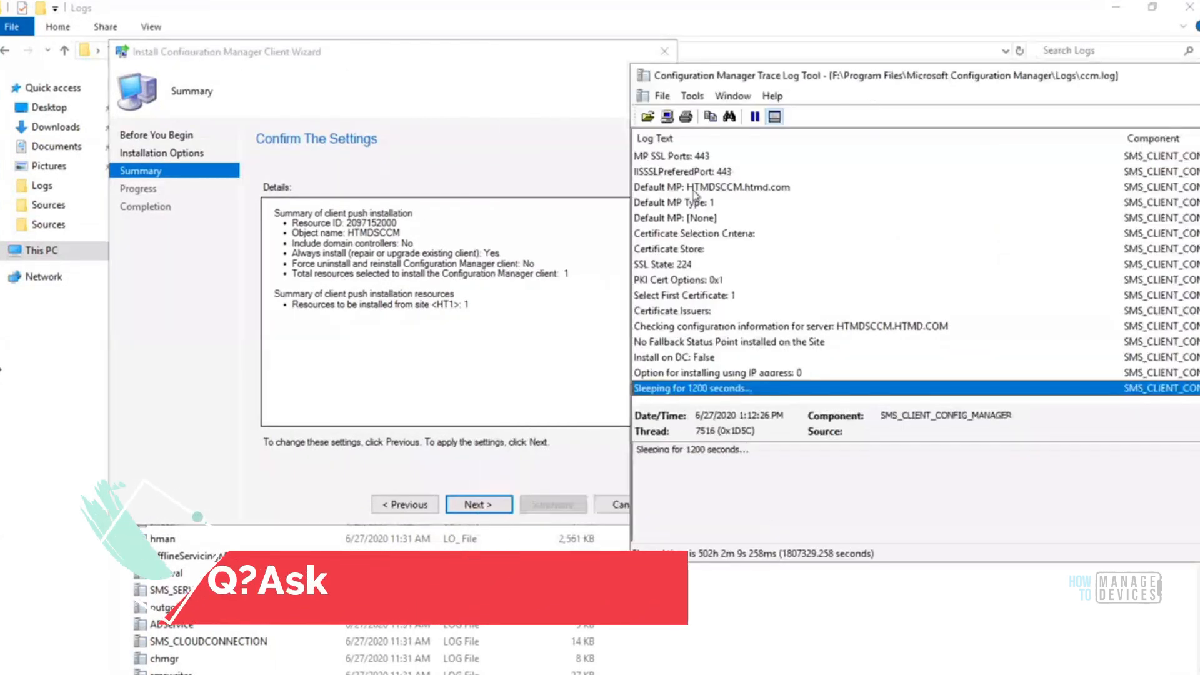
{"action": "mouse_move", "coordinate": [699, 75]}
{"action": "left_mouse_down"}
{"action": "mouse_move", "coordinate": [884, 77]}
{"action": "mouse_move", "coordinate": [699, 61]}
{"action": "left_mouse_up"}
{"action": "left_click_drag", "start_coordinate": [542, 61], "coordinate": [389, 60]}
{"action": "left_click_drag", "start_coordinate": [719, 63], "coordinate": [628, 46]}
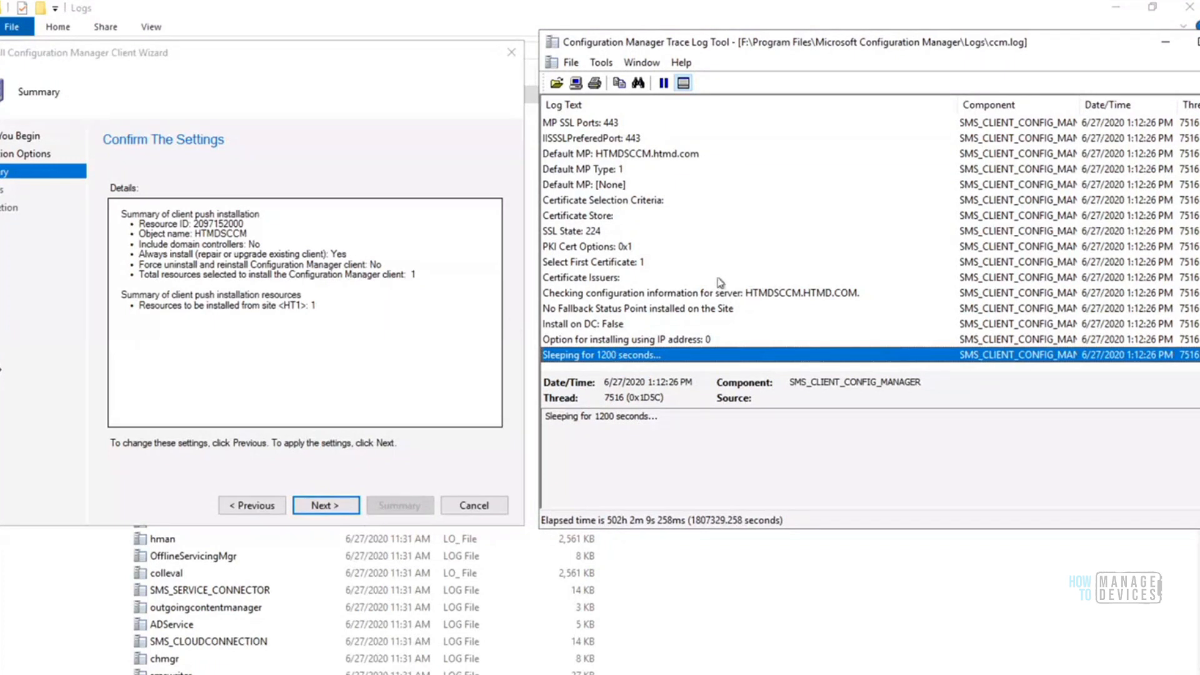
Apply the client push settings for HTMDSCCM, review the completion details, and close the wizard
{"action": "left_click", "coordinate": [337, 510]}
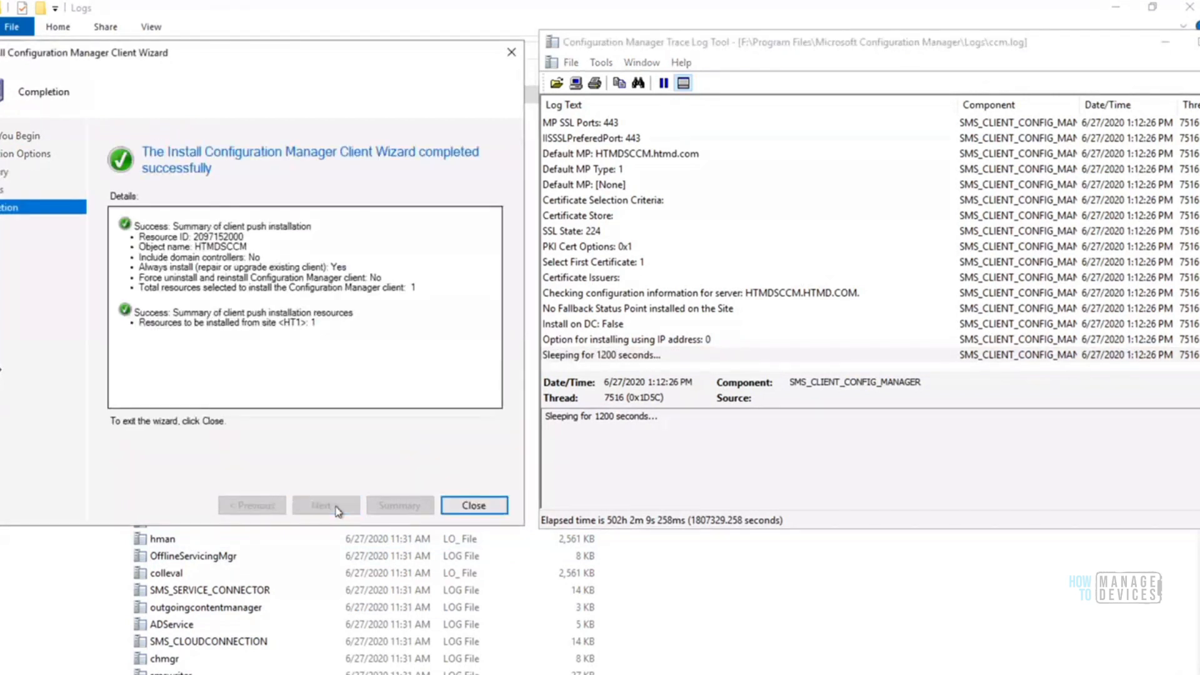
{"action": "key", "text": "ctrl+a"}
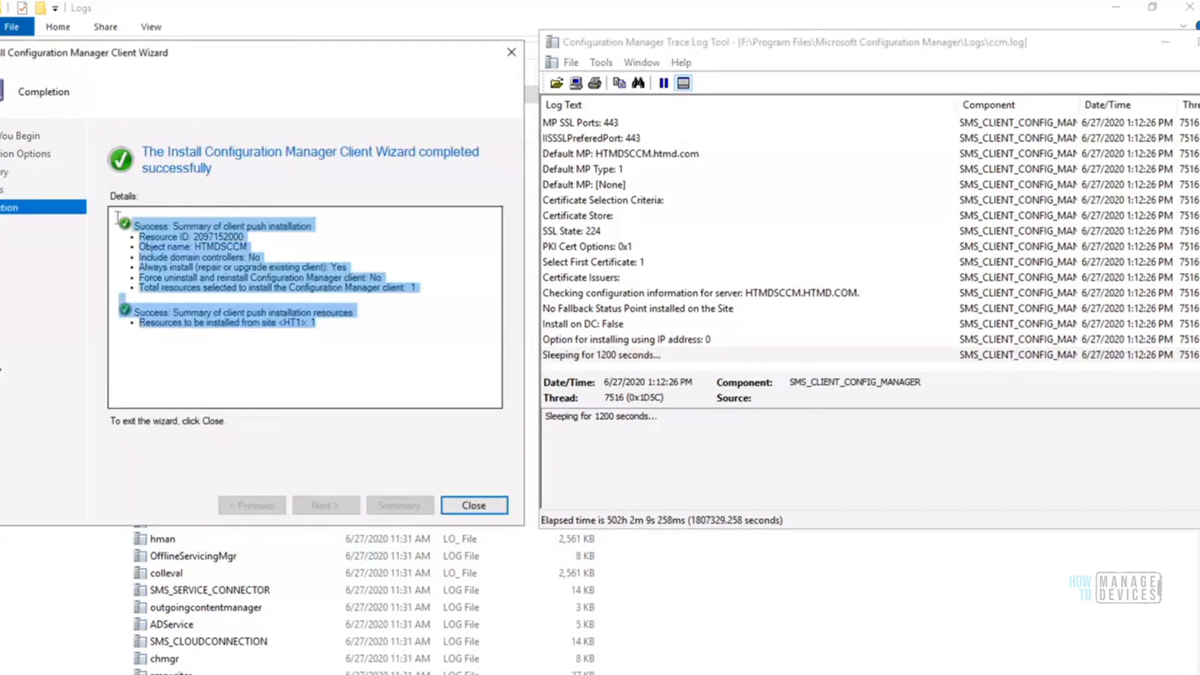
{"action": "left_click", "coordinate": [474, 505]}
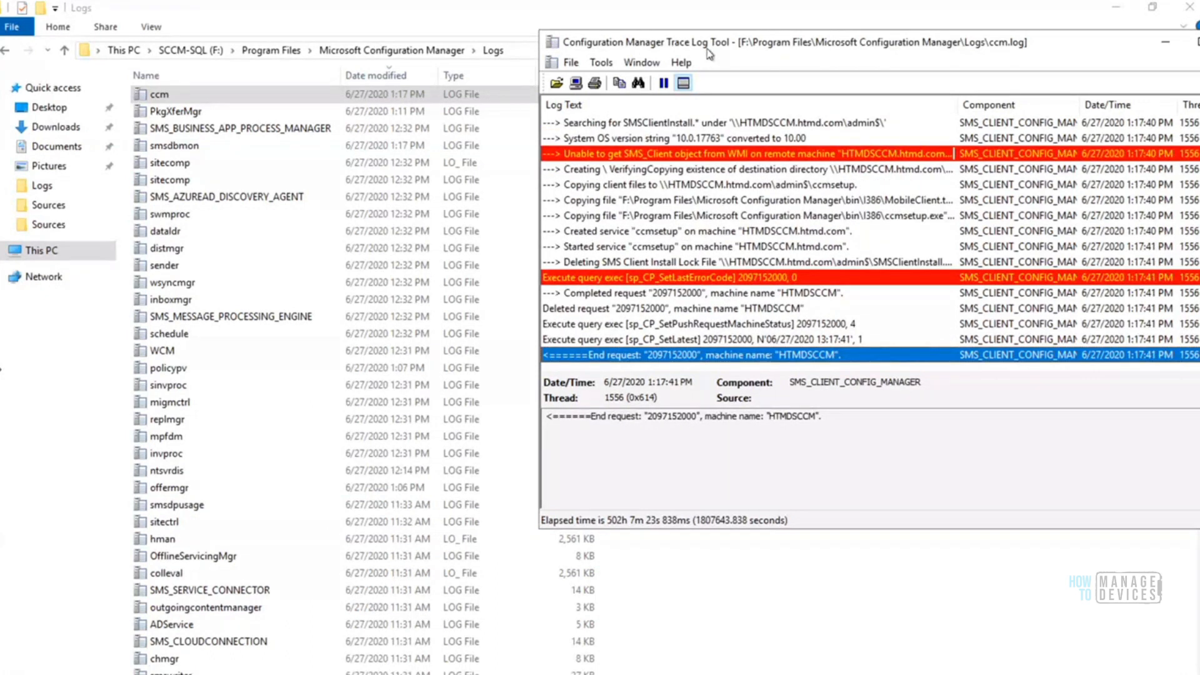
Move and widen the ccm.log trace window to show the full log text, and select the system OS version entry
{"action": "left_click_drag", "start_coordinate": [641, 37], "coordinate": [398, 24]}
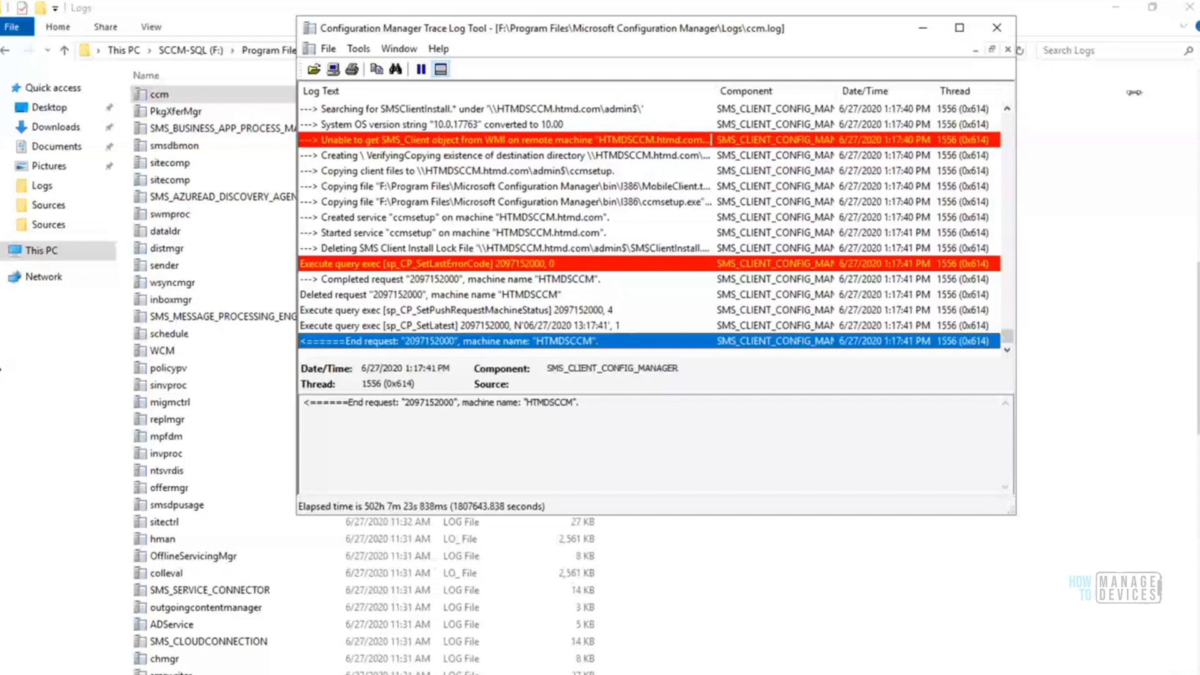
{"action": "left_click_drag", "start_coordinate": [1134, 93], "coordinate": [1191, 93]}
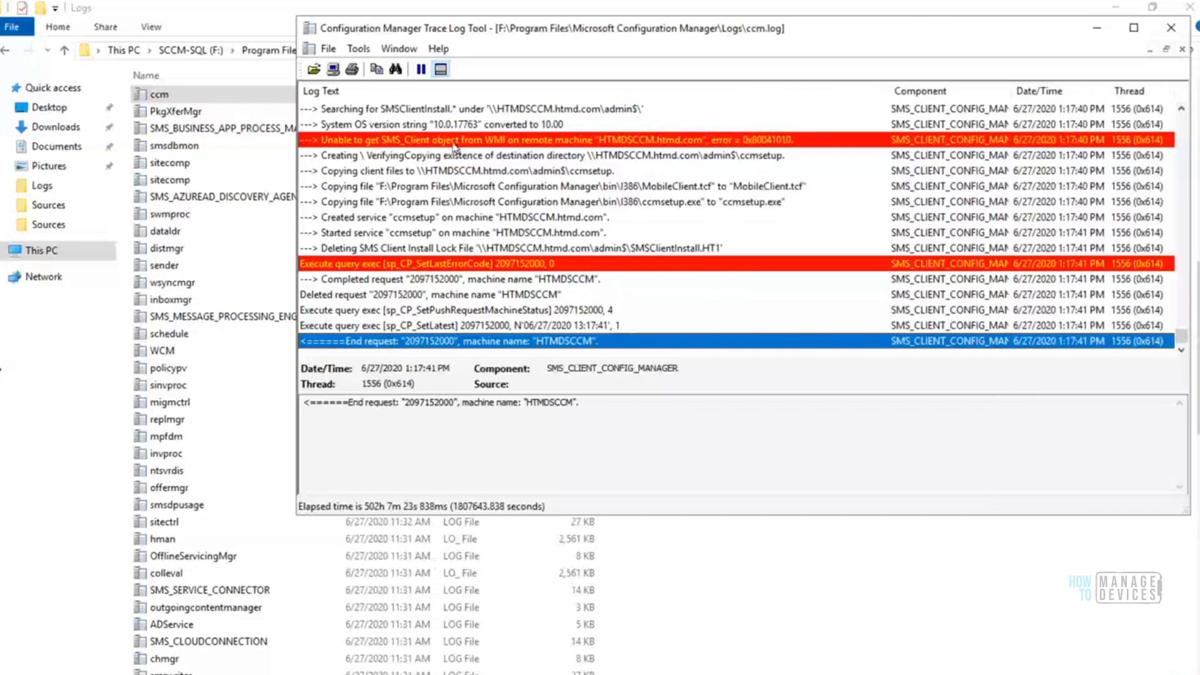
{"action": "left_click", "coordinate": [454, 141]}
{"action": "left_click", "coordinate": [522, 124]}
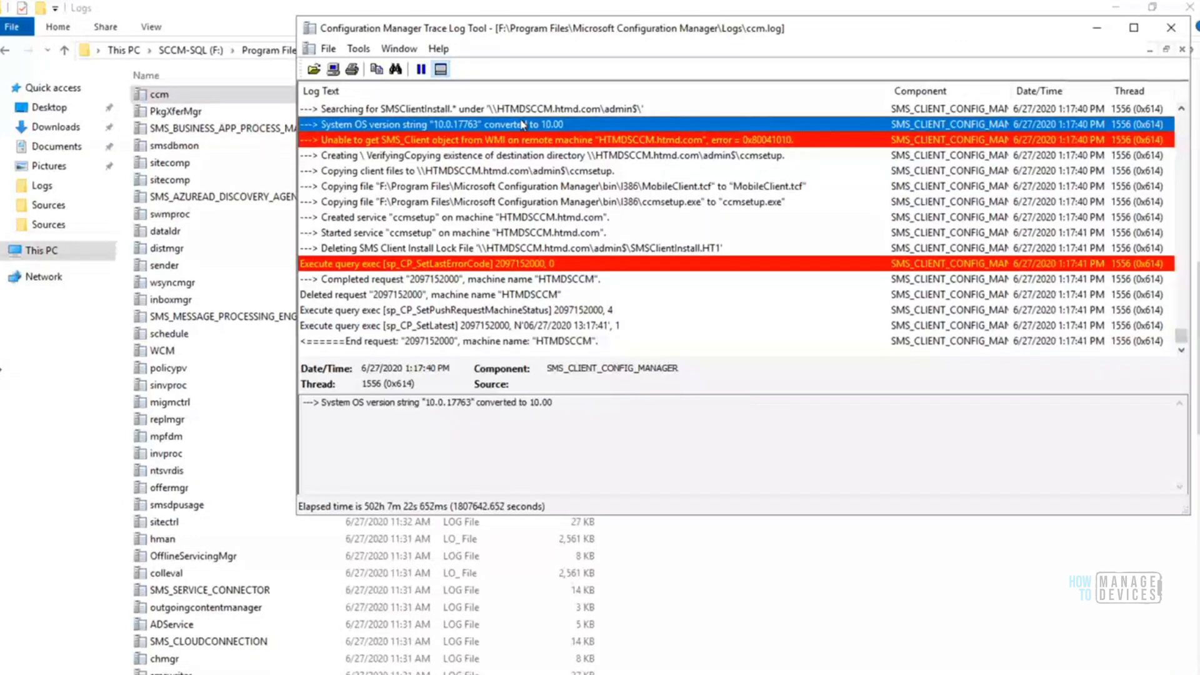
Trace the ccm.log entries back to the start of the HTMDSCCM push request, at the sp_CP_GetNewPushMachines query
{"action": "key", "text": "Up"}
{"action": "key", "text": "Up"}
{"action": "key", "text": "Up"}
{"action": "key", "text": "Up"}
{"action": "key", "text": "Up"}
{"action": "key", "text": "Up"}
{"action": "key", "text": "Up"}
{"action": "key", "text": "Up"}
{"action": "key", "text": "Up"}
{"action": "key", "text": "Up"}
{"action": "key", "text": "Up"}
{"action": "key", "text": "Up"}
{"action": "key", "text": "Up"}
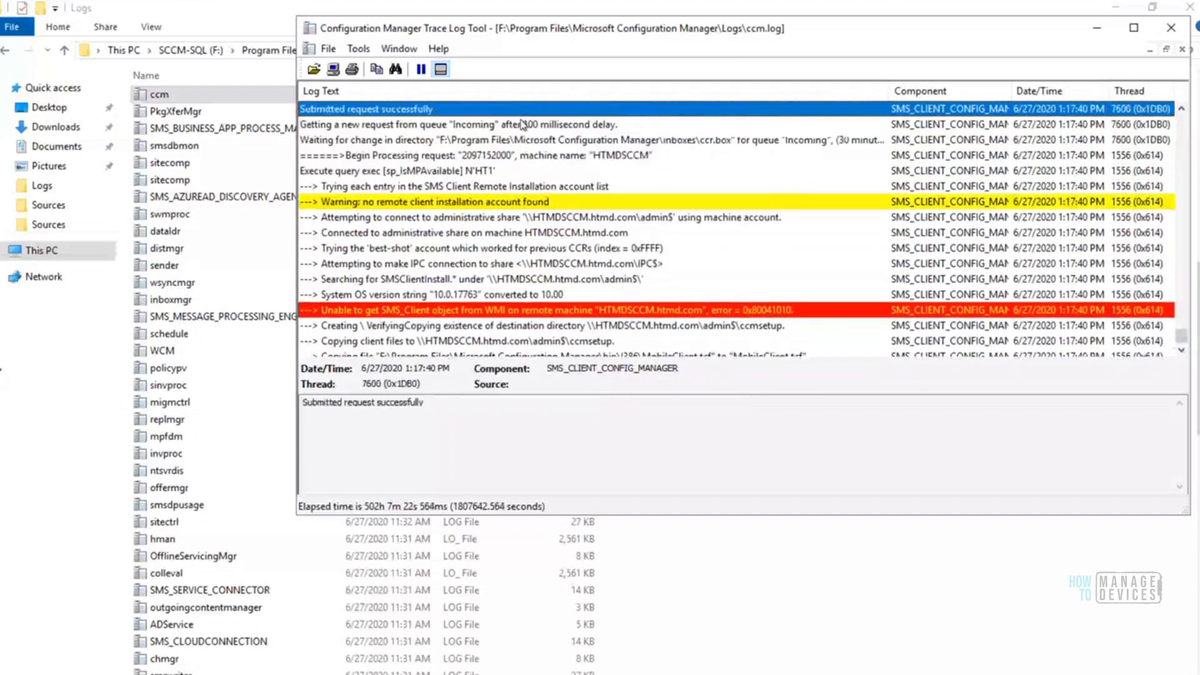
{"action": "left_click", "coordinate": [524, 124]}
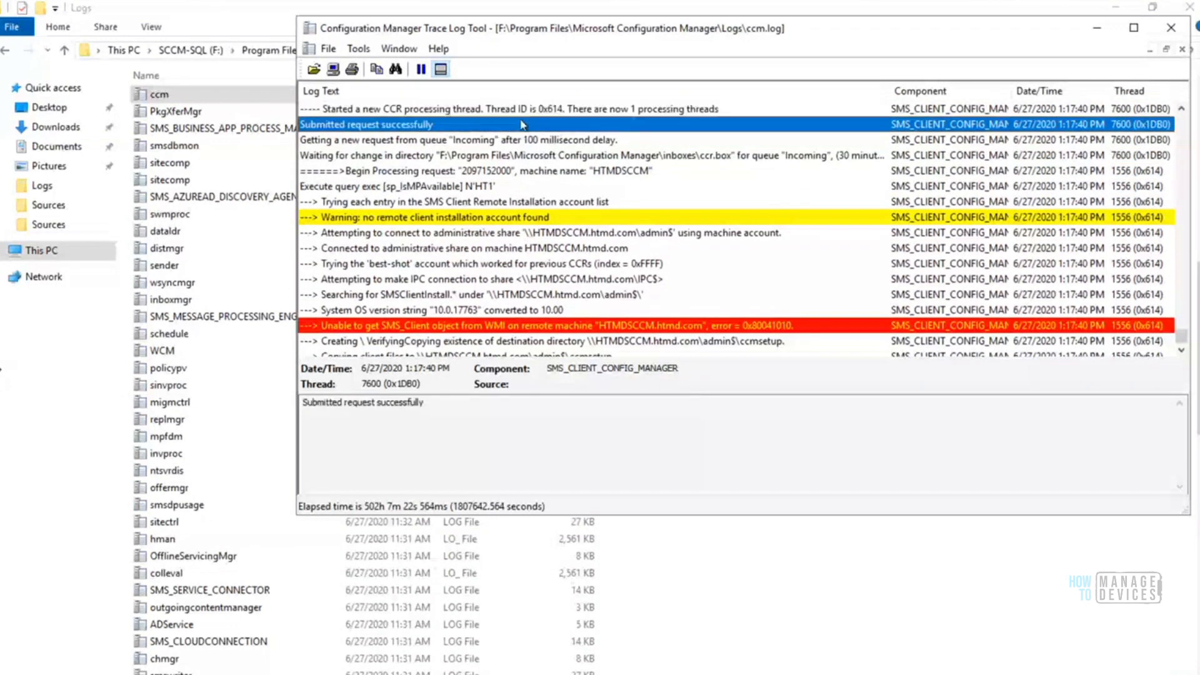
{"action": "key", "text": "Up"}
{"action": "key", "text": "Up"}
{"action": "key", "text": "Up"}
{"action": "key", "text": "Up"}
{"action": "key", "text": "Up"}
{"action": "key", "text": "Up"}
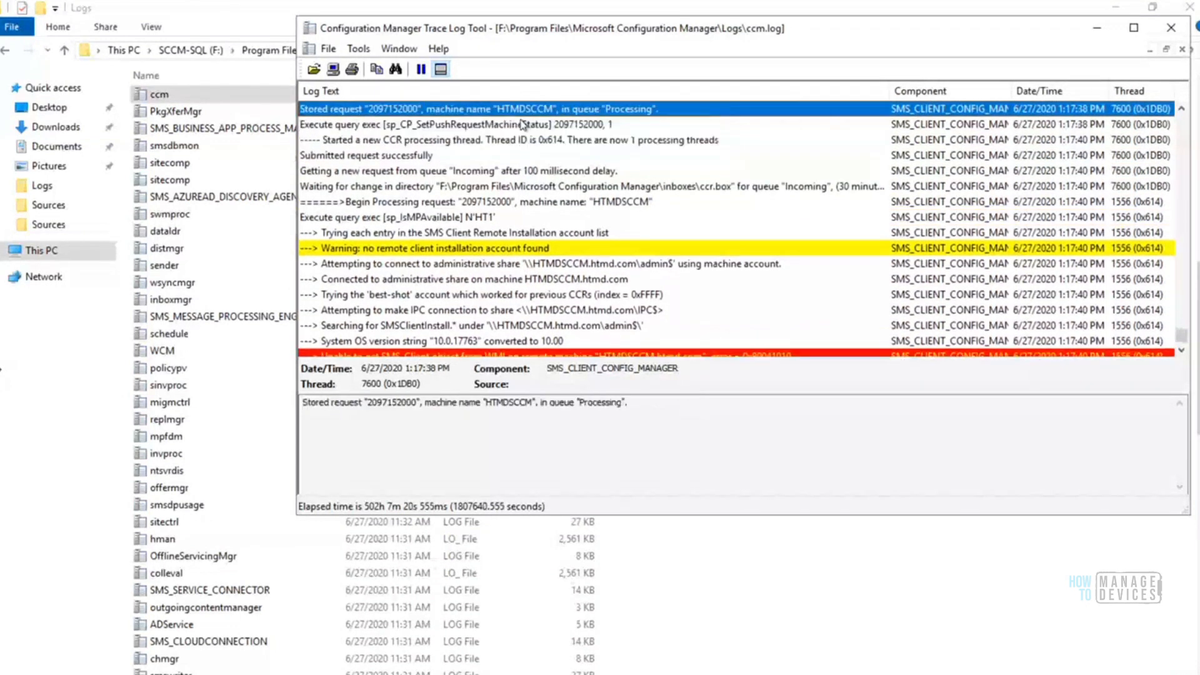
{"action": "key", "text": "Up"}
{"action": "key", "text": "Up"}
{"action": "key", "text": "Up"}
{"action": "key", "text": "Up"}
{"action": "key", "text": "Up"}
{"action": "key", "text": "Up"}
{"action": "key", "text": "Up"}
{"action": "key", "text": "Up"}
{"action": "key", "text": "Up"}
{"action": "key", "text": "Up"}
{"action": "key", "text": "Up"}
{"action": "key", "text": "Up"}
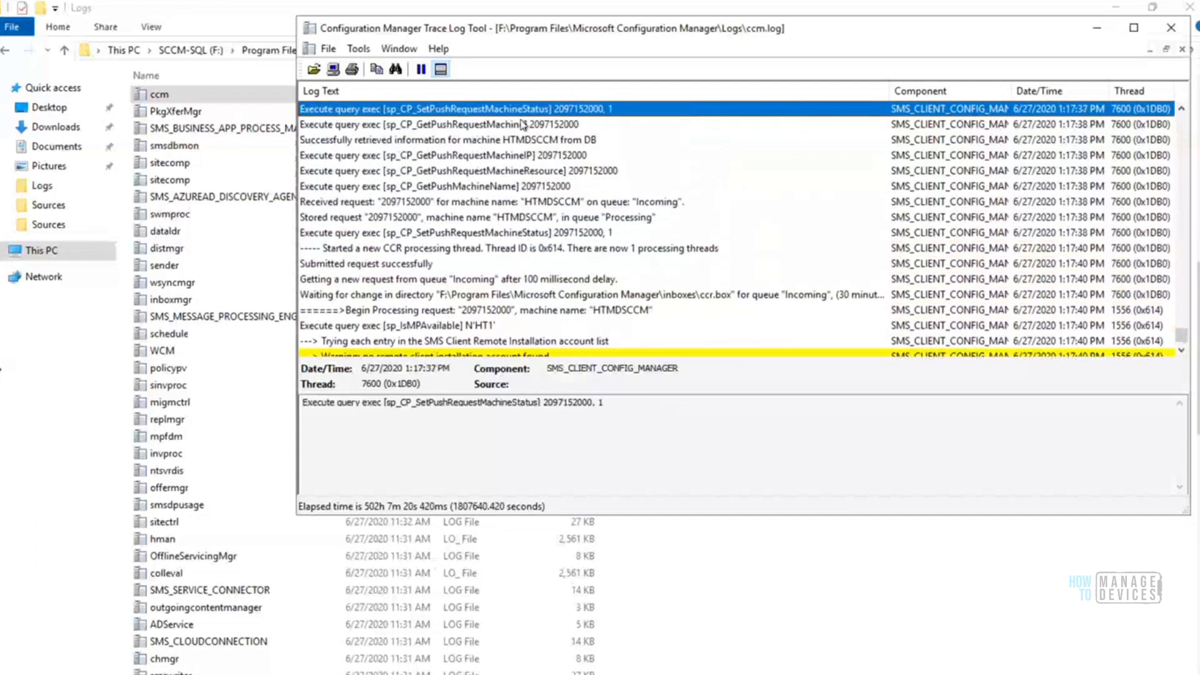
{"action": "key", "text": "Down"}
{"action": "key", "text": "Down"}
{"action": "key", "text": "Down"}
{"action": "key", "text": "Down"}
{"action": "key", "text": "Down"}
{"action": "key", "text": "Down"}
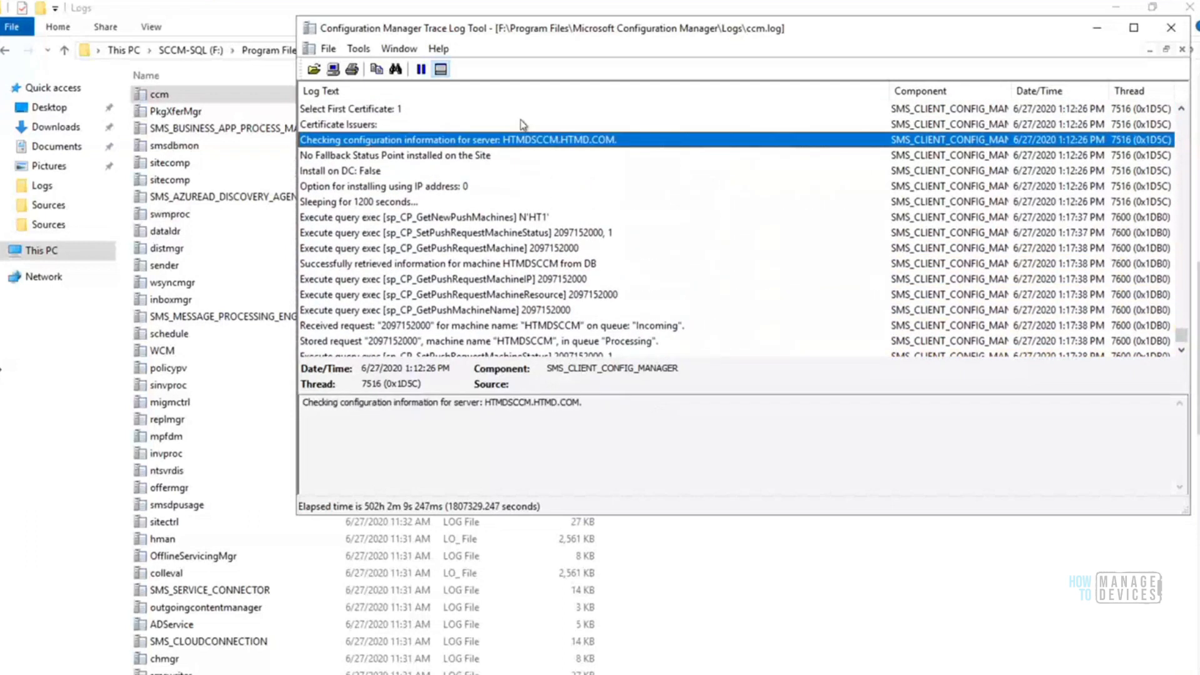
{"action": "key", "text": "Down"}
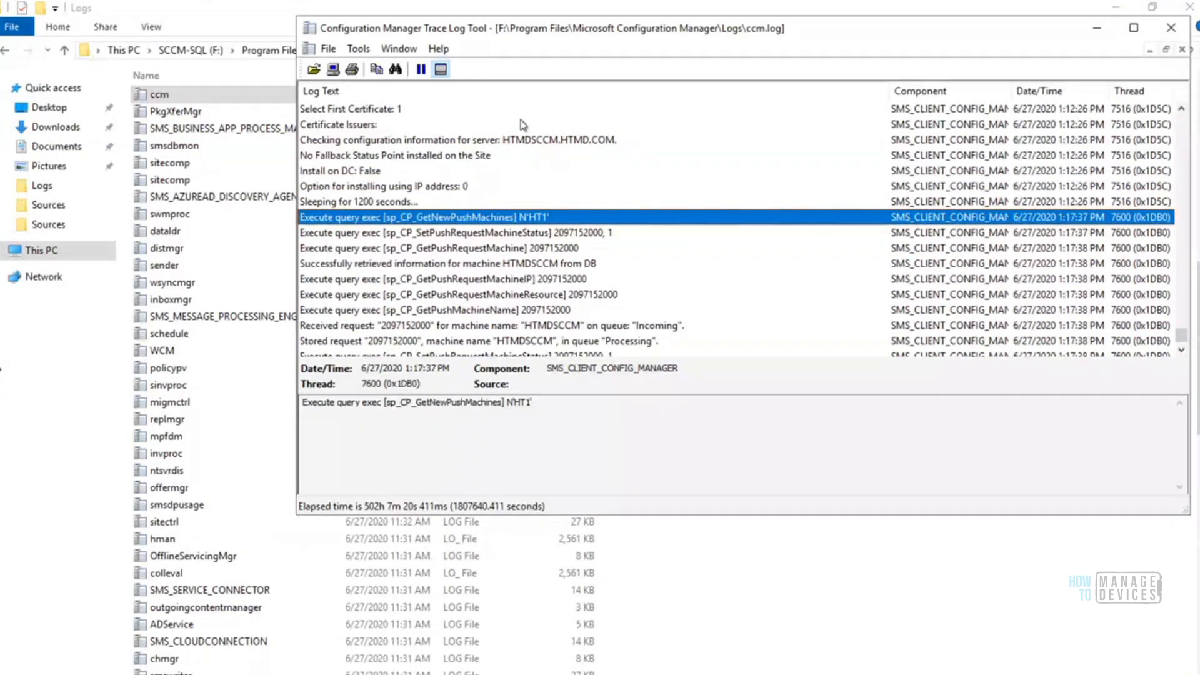
Examine the sp_CP_GetNewPushMachines query text in the log entry's details
{"action": "left_click", "coordinate": [403, 402]}
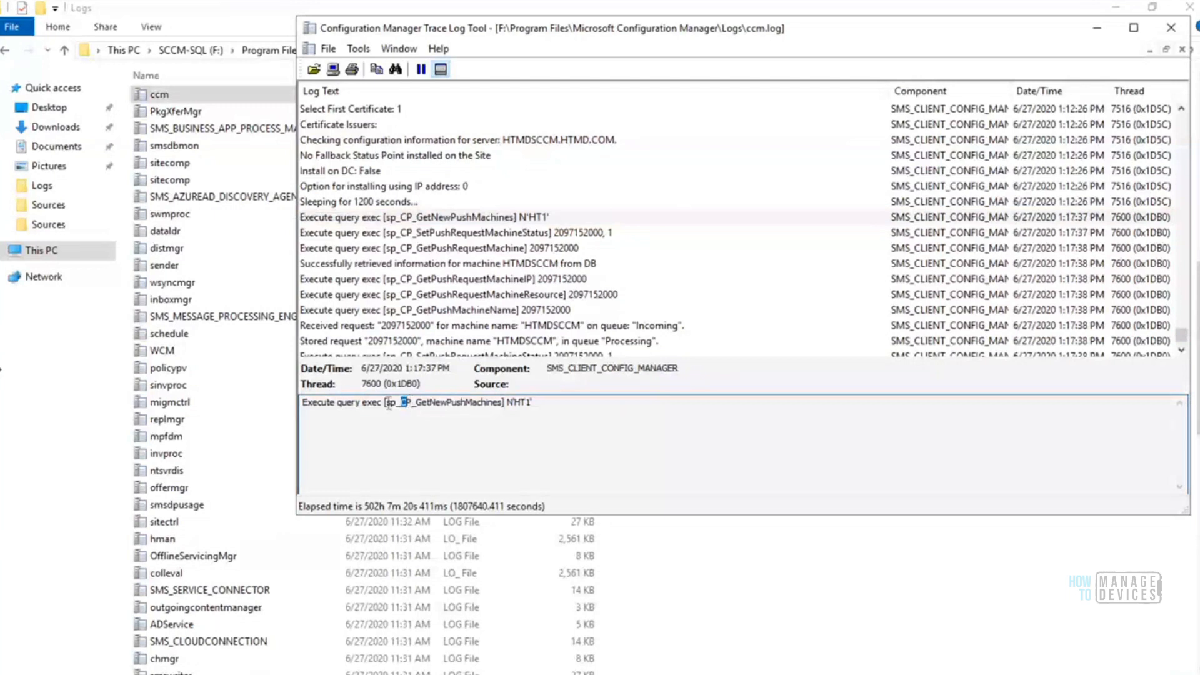
{"action": "left_click_drag", "start_coordinate": [385, 403], "coordinate": [529, 395]}
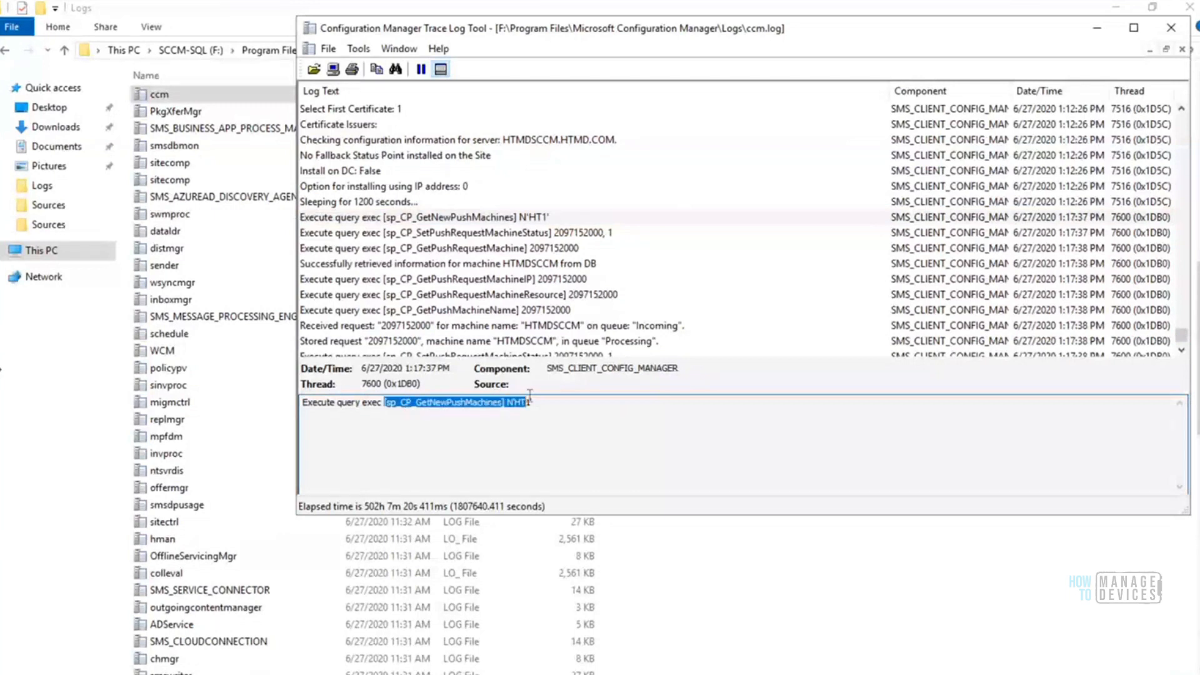
{"action": "left_click", "coordinate": [591, 405]}
{"action": "left_click_drag", "start_coordinate": [532, 403], "coordinate": [280, 403]}
{"action": "left_click", "coordinate": [551, 402]}
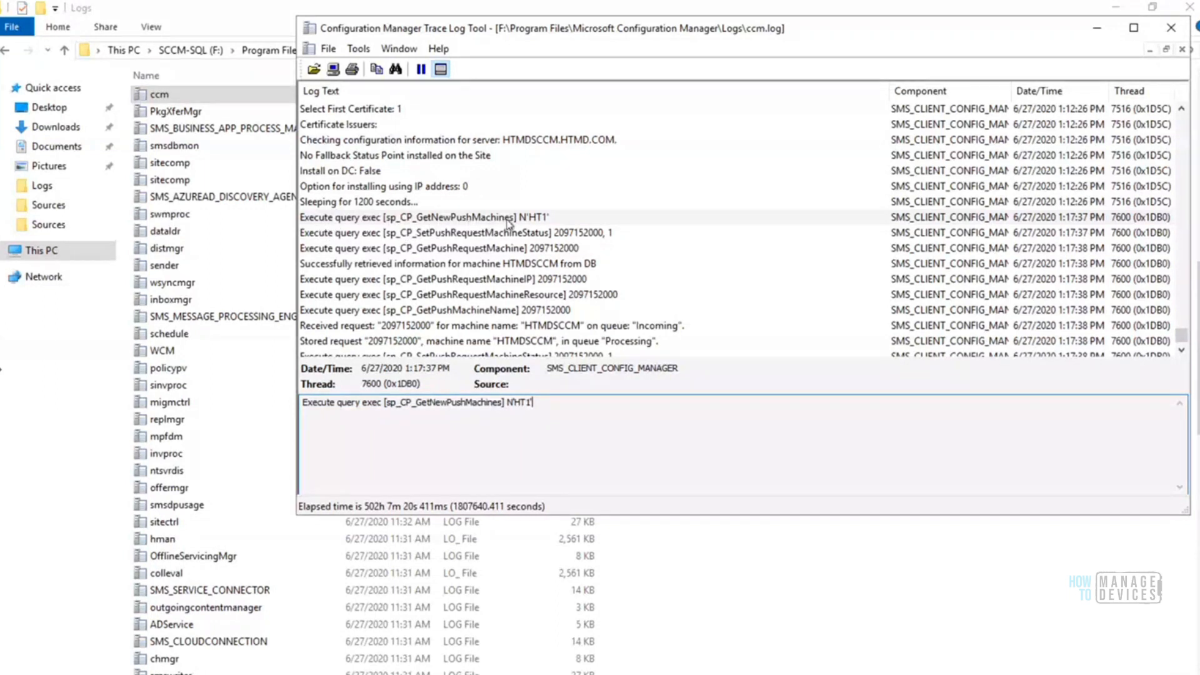
Review the sp_CP_SetPushRequestMachineStatus entry and copy the procedure name sp_CP_GetPushRequestMachine from the following entry's details
{"action": "left_click", "coordinate": [446, 237]}
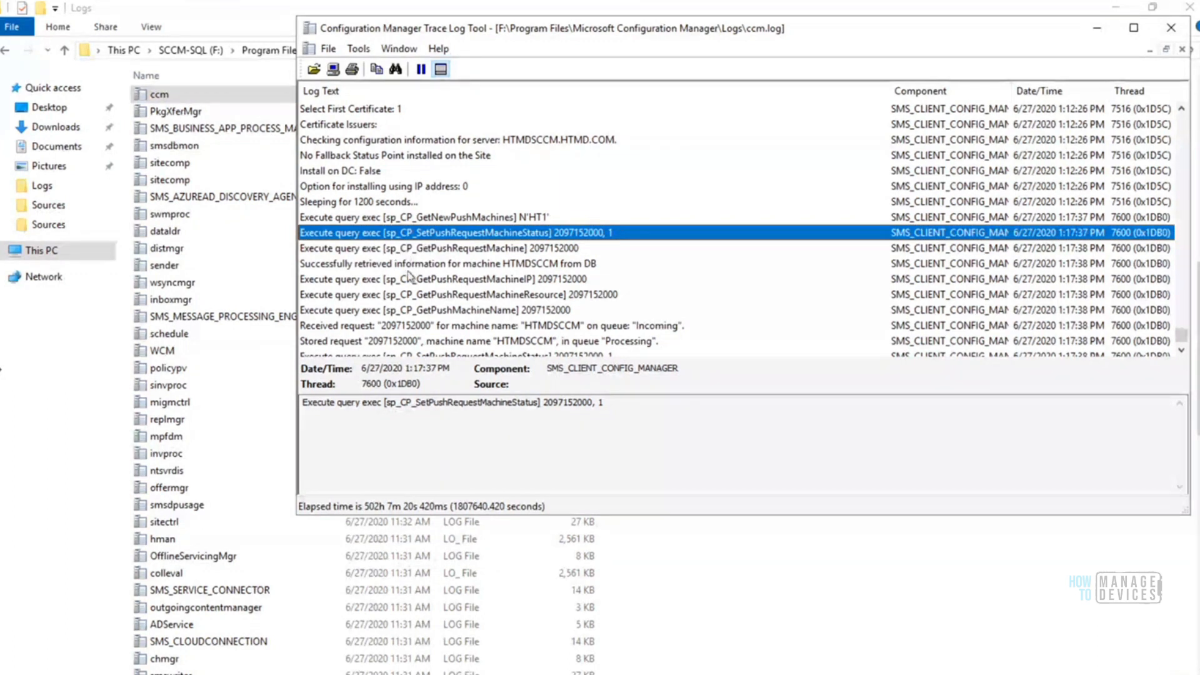
{"action": "left_click", "coordinate": [388, 249]}
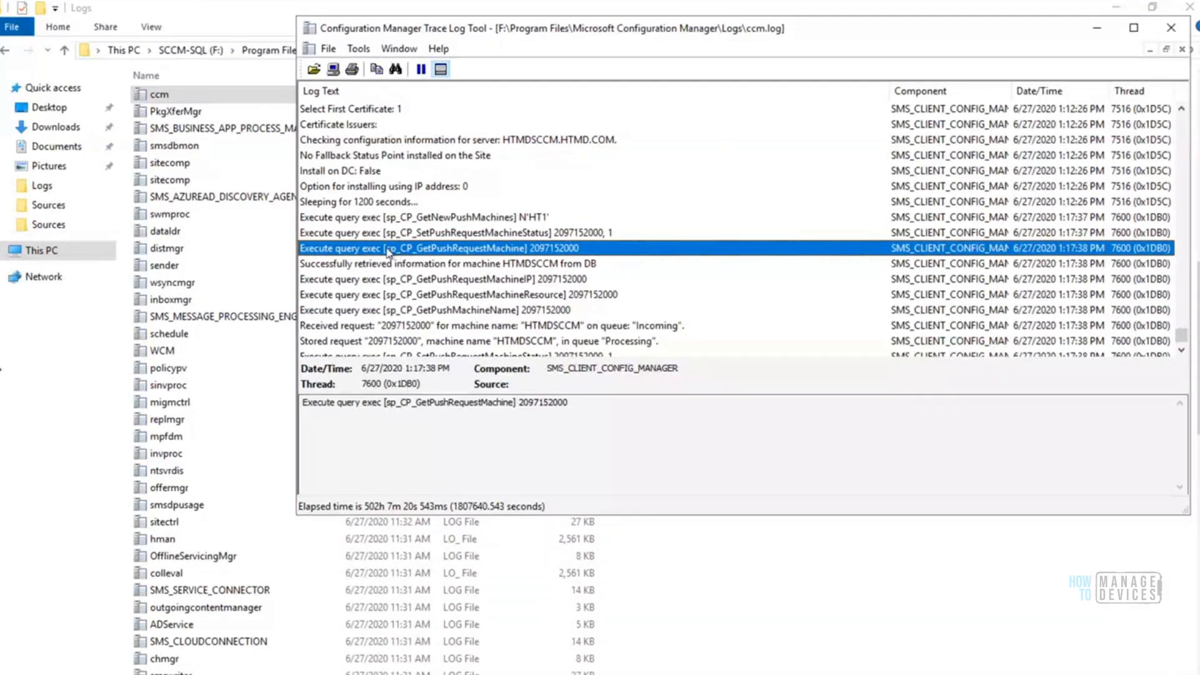
{"action": "left_click", "coordinate": [388, 403]}
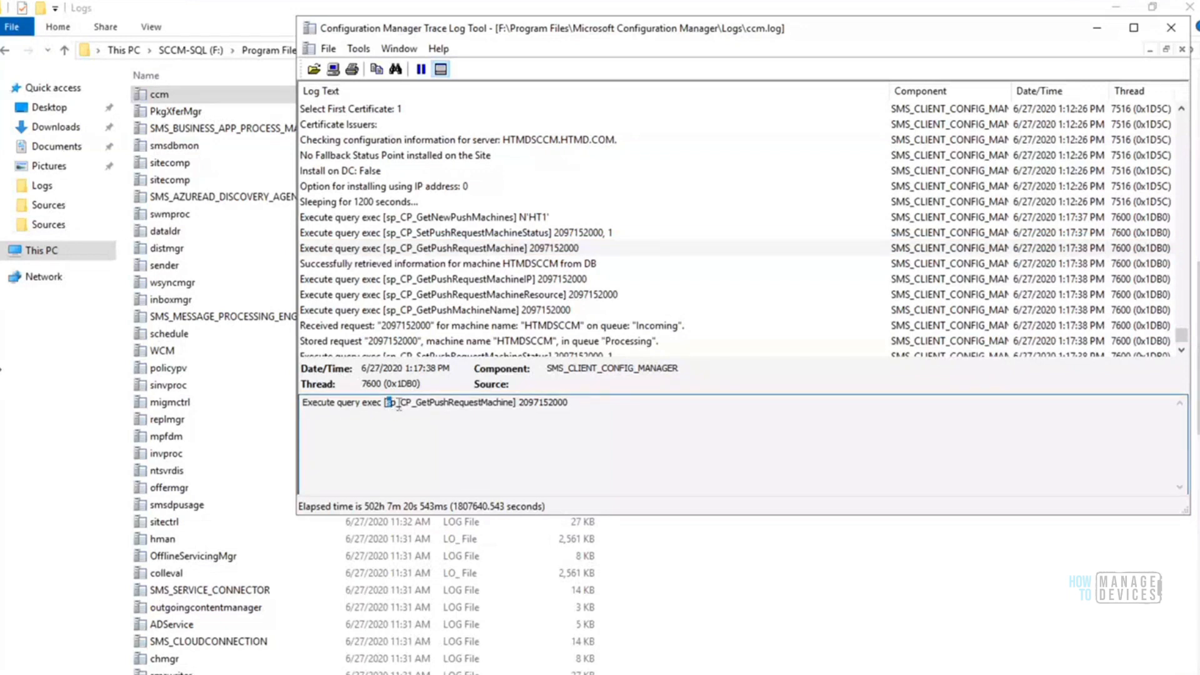
{"action": "left_click_drag", "start_coordinate": [403, 405], "coordinate": [511, 402]}
{"action": "key", "text": "ctrl+c"}
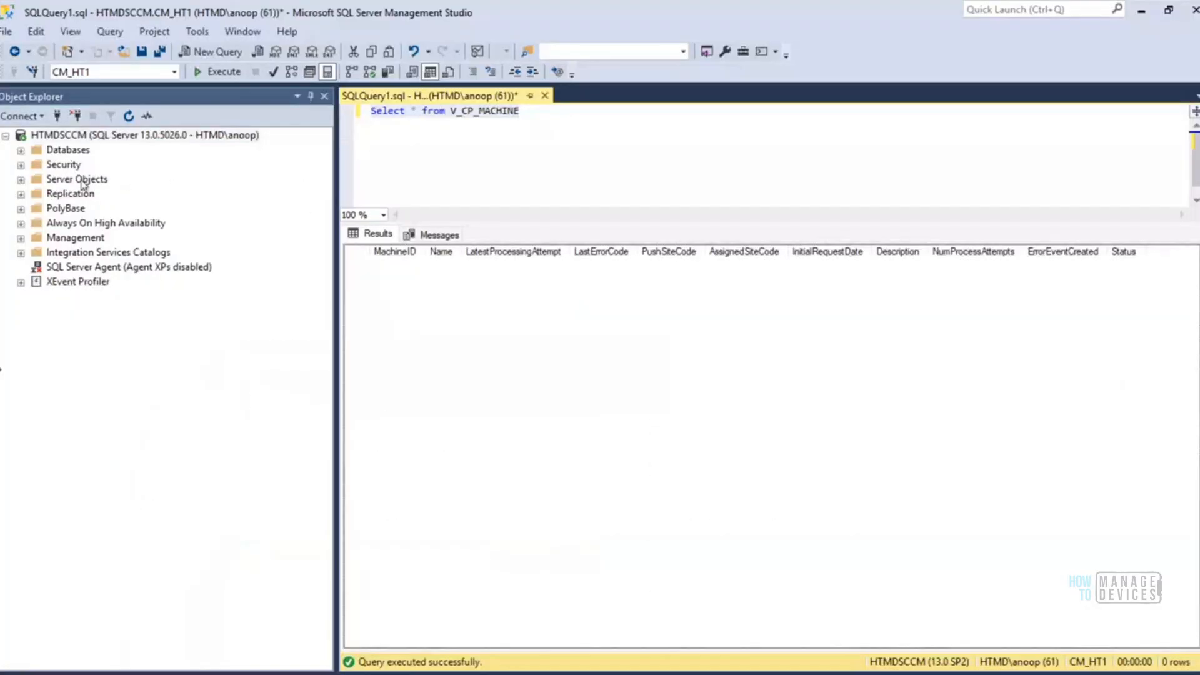
Switch to SQL Server Management Studio and expand the stored procedures of the CM_HT1 database
{"action": "left_click", "coordinate": [21, 151]}
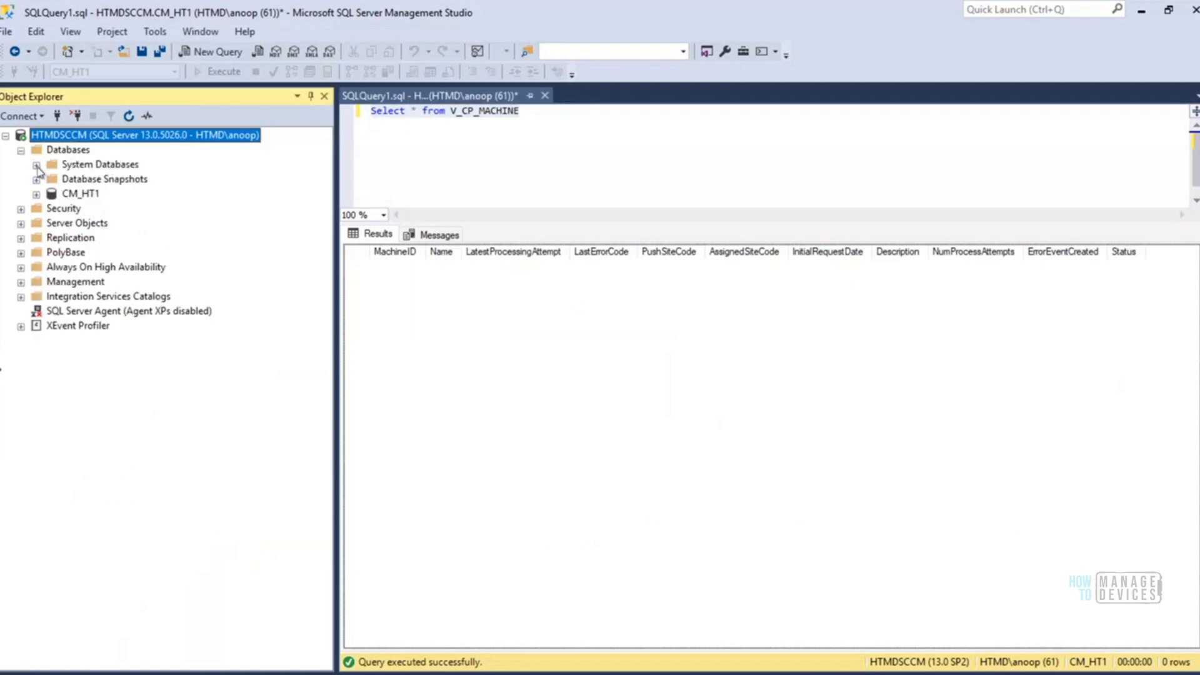
{"action": "left_click", "coordinate": [37, 166]}
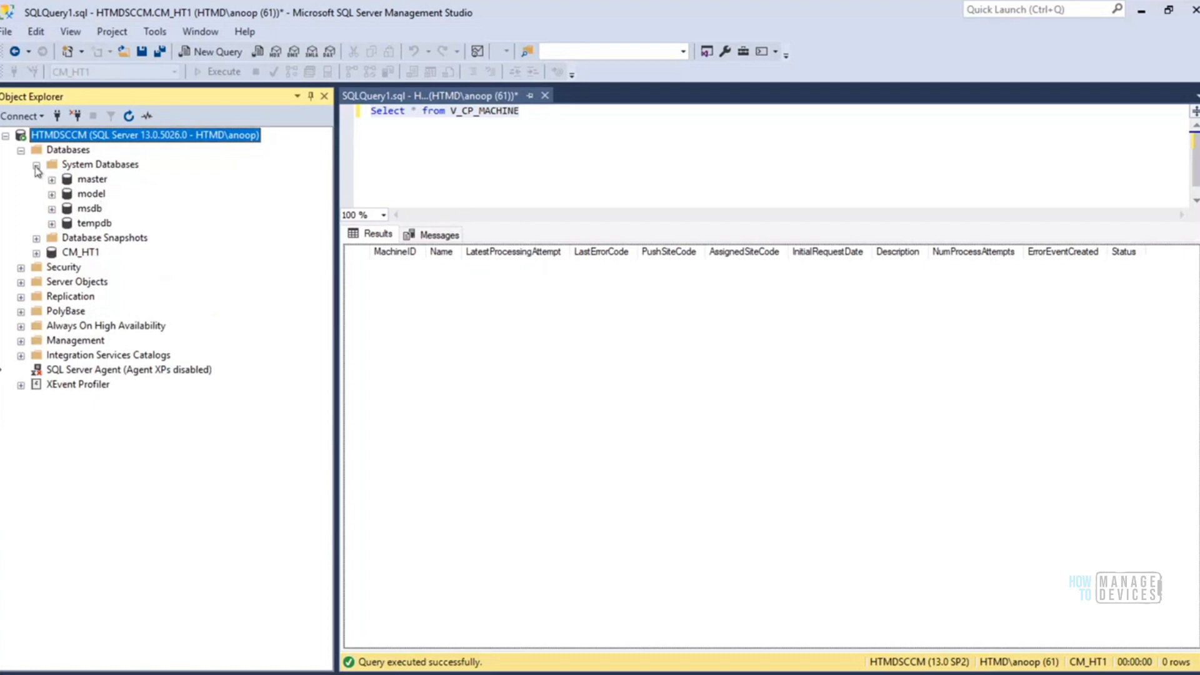
{"action": "left_click", "coordinate": [37, 166]}
{"action": "left_click", "coordinate": [36, 194]}
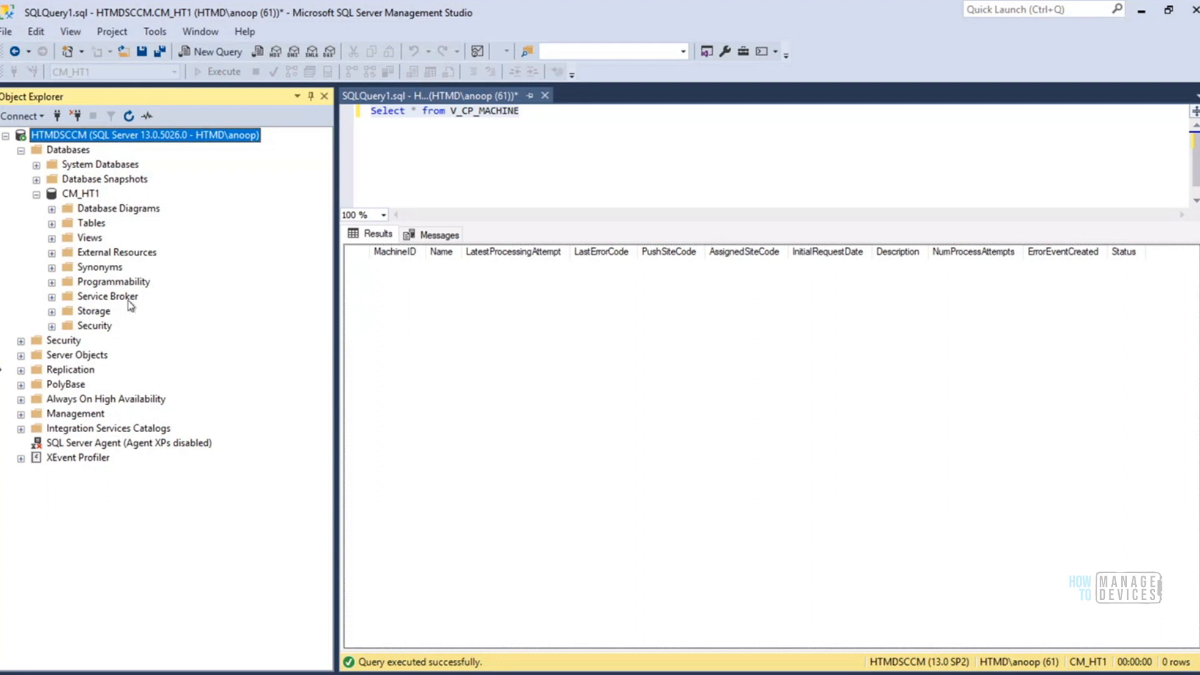
{"action": "left_click", "coordinate": [52, 283]}
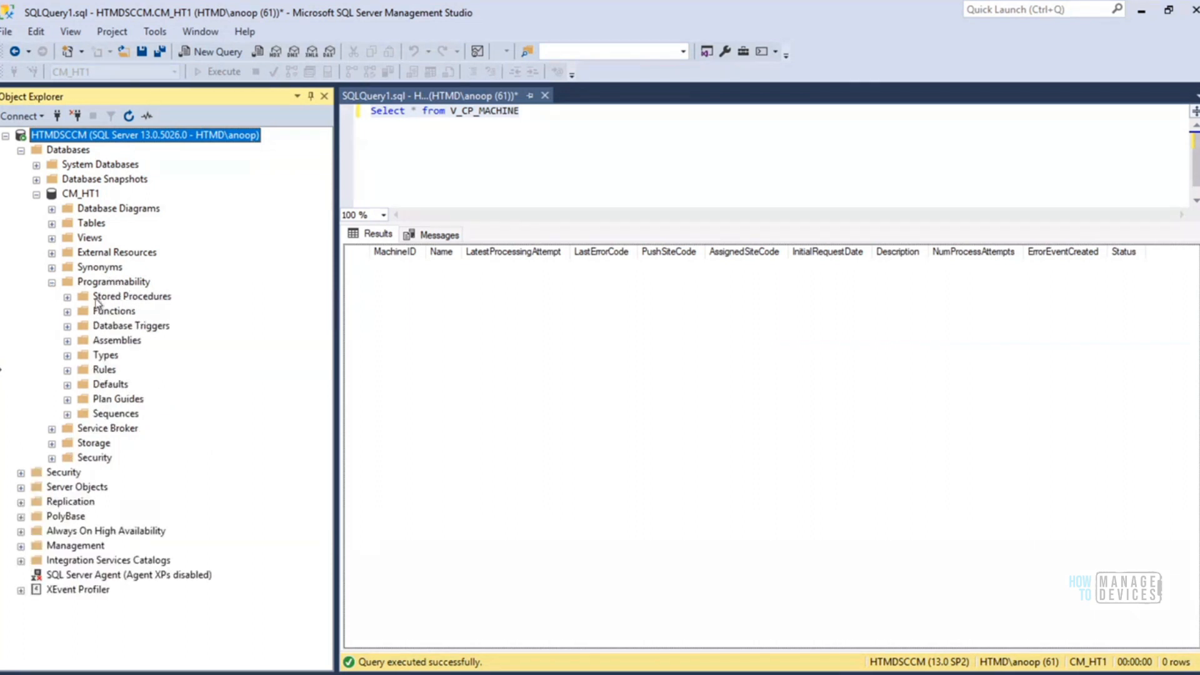
{"action": "left_click", "coordinate": [68, 297]}
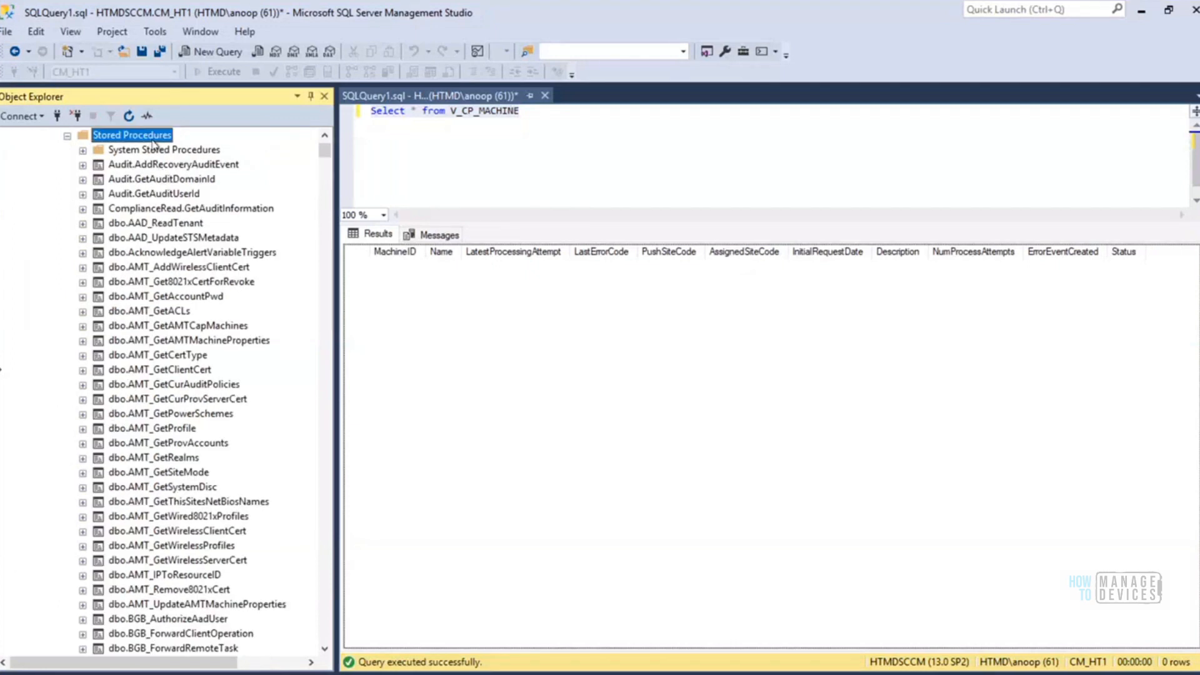
Filter the CM_HT1 stored procedures to names containing sp_CP_, pasting the copied procedure name and trimming it
{"action": "right_click", "coordinate": [151, 139]}
{"action": "mouse_move", "coordinate": [241, 181]}
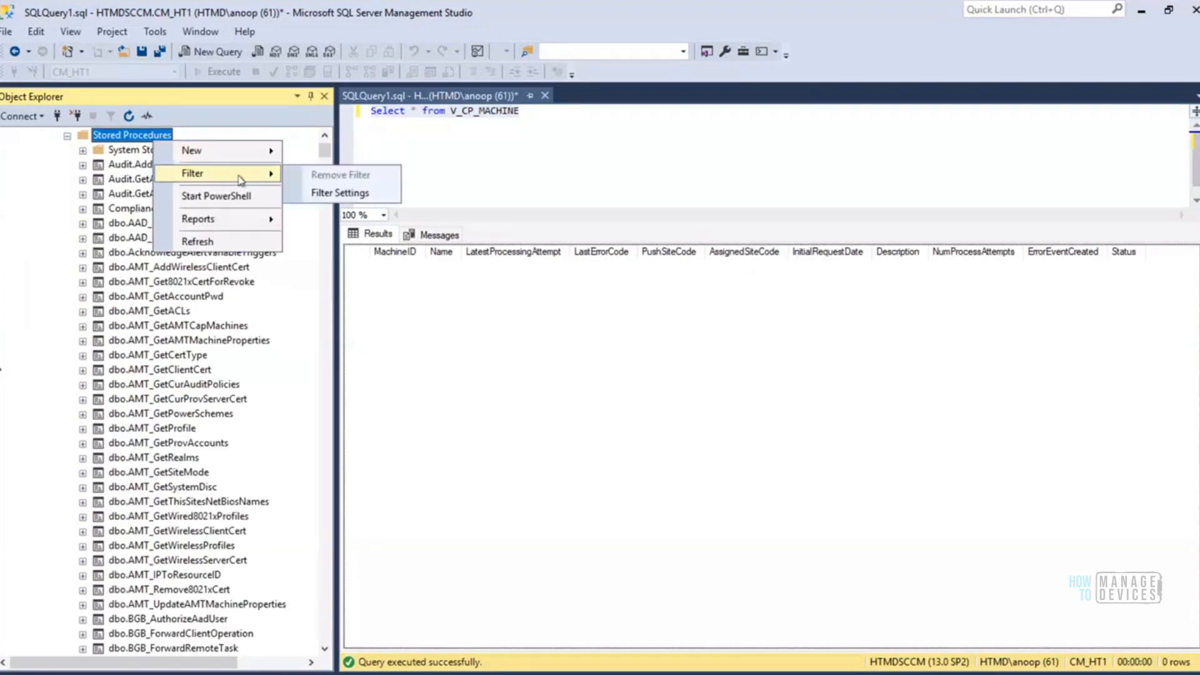
{"action": "left_click", "coordinate": [343, 195]}
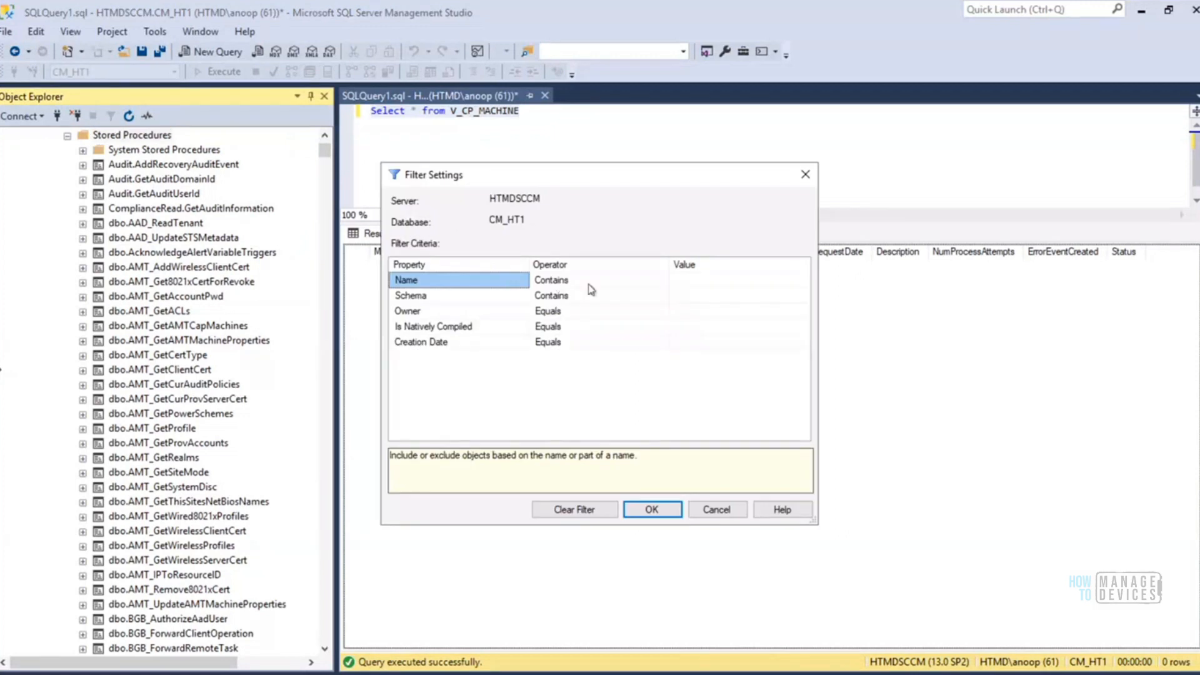
{"action": "left_click", "coordinate": [710, 281]}
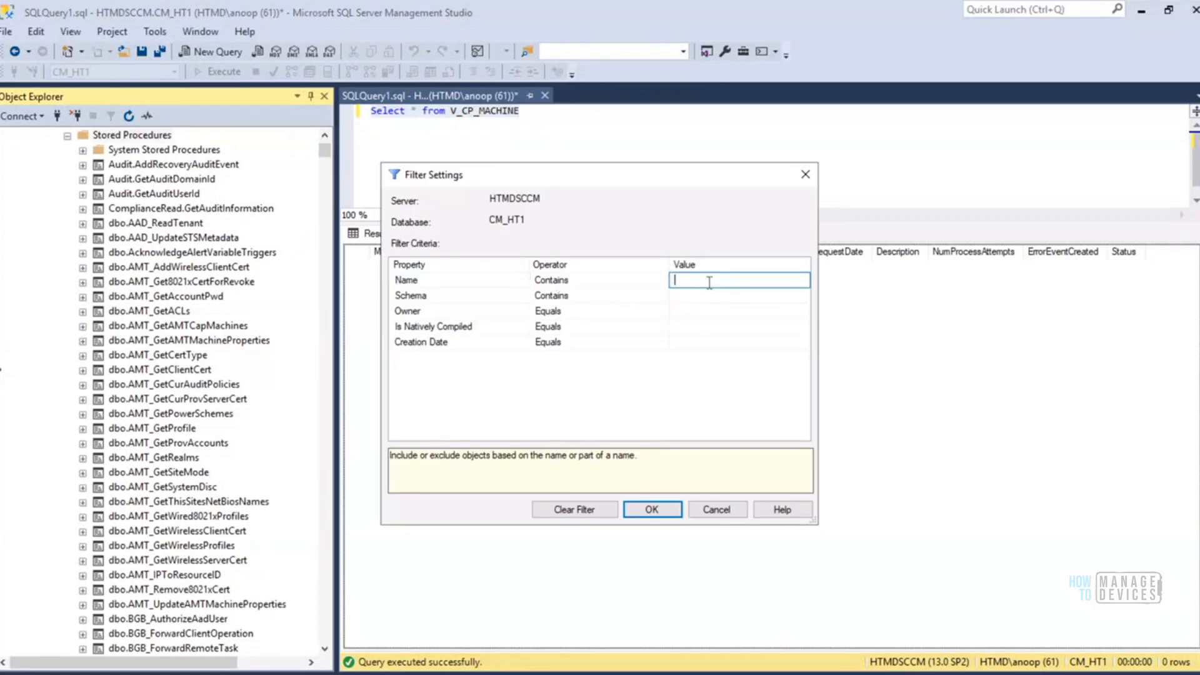
{"action": "key", "text": "ctrl+v"}
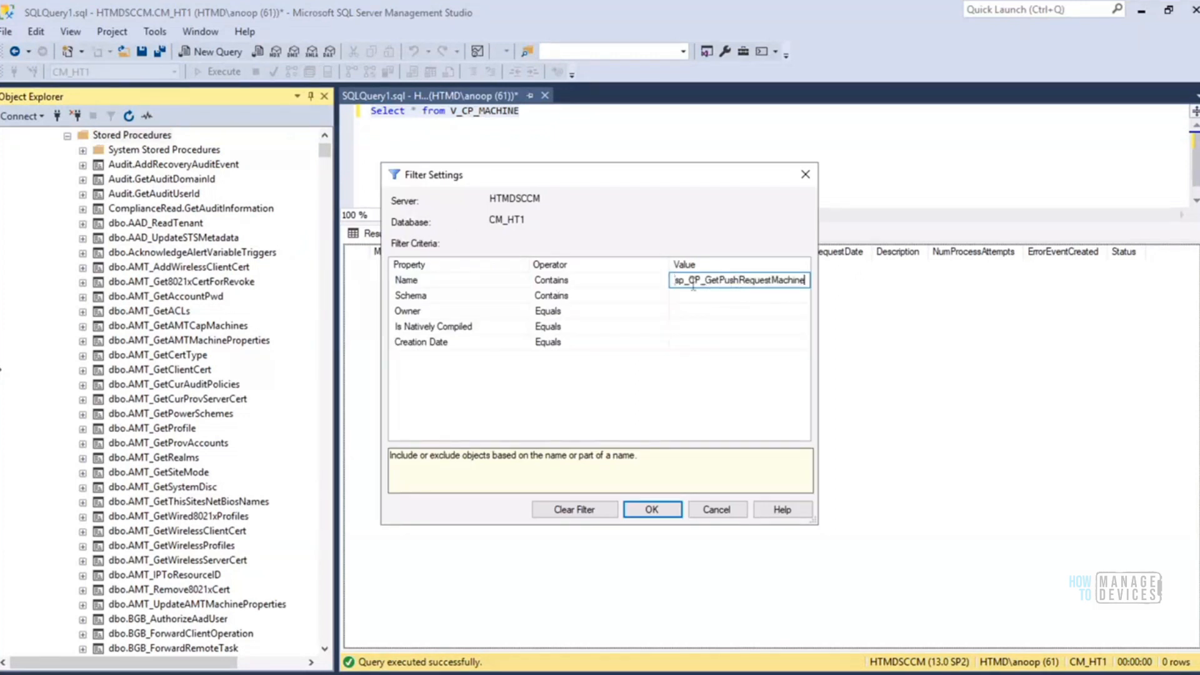
{"action": "left_click_drag", "start_coordinate": [705, 280], "coordinate": [877, 279]}
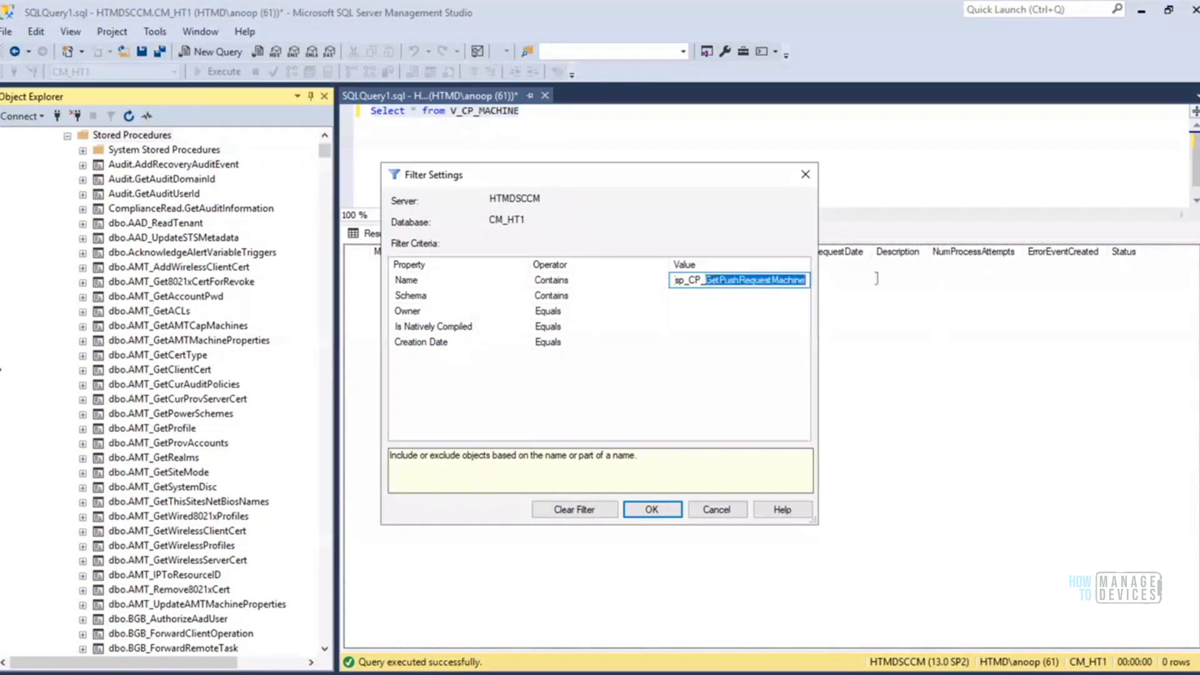
{"action": "key", "text": "BackSpace"}
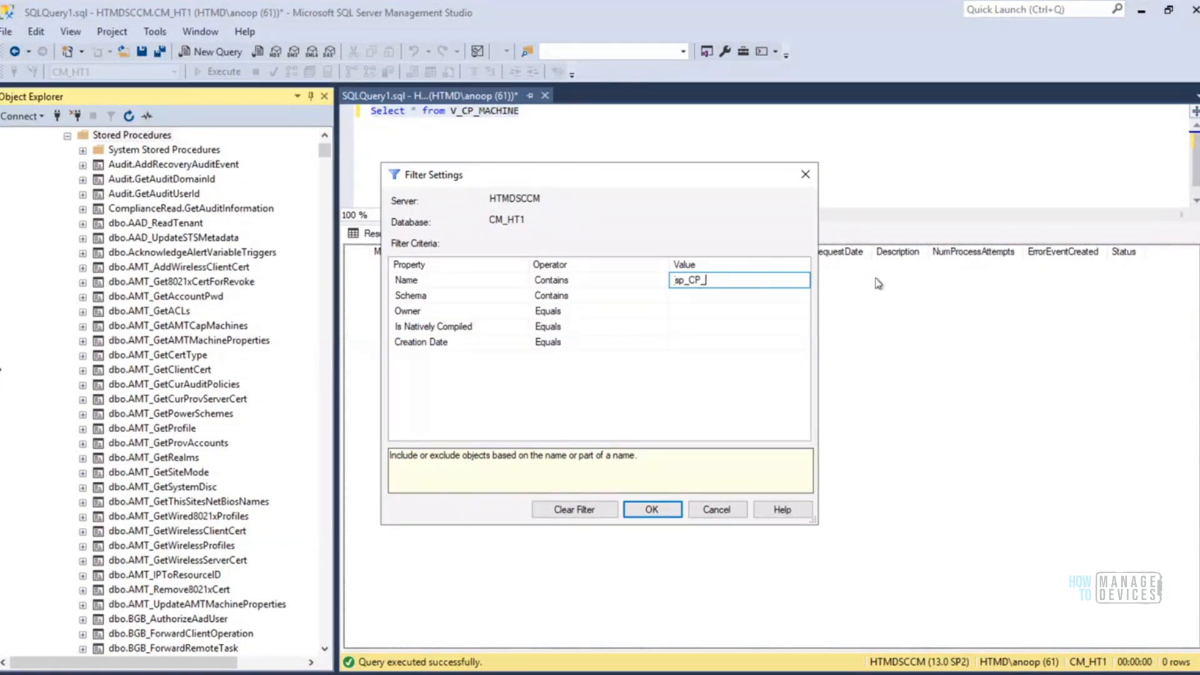
{"action": "left_click", "coordinate": [652, 509]}
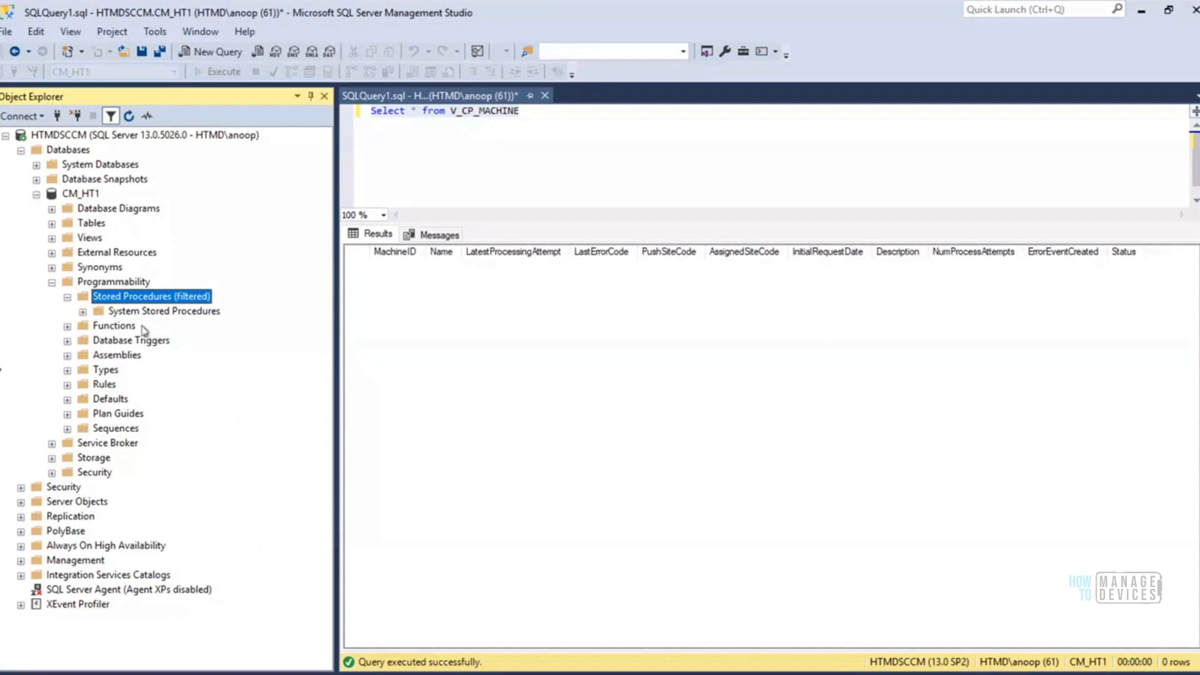
Expand the System Stored Procedures folder and filter it by name containing sp_CP_, trimming the pasted procedure name
{"action": "left_click", "coordinate": [82, 311]}
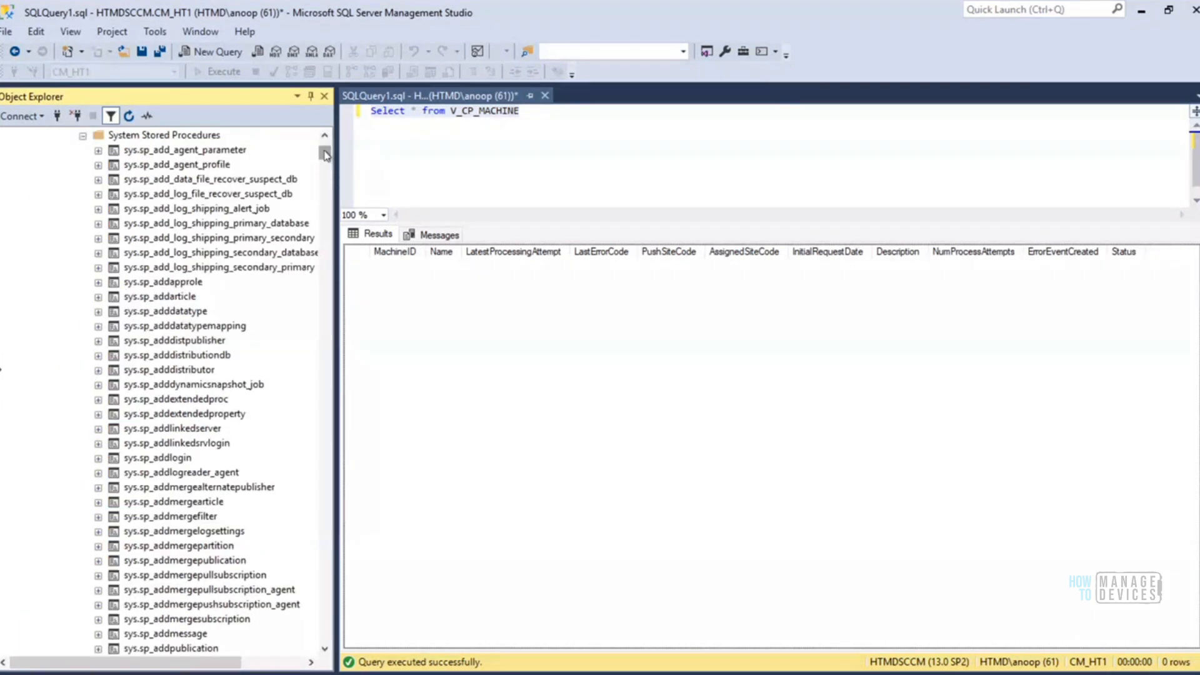
{"action": "scroll", "coordinate": [324, 153], "scroll_direction": "up", "scroll_amount": 3}
{"action": "right_click", "coordinate": [176, 239]}
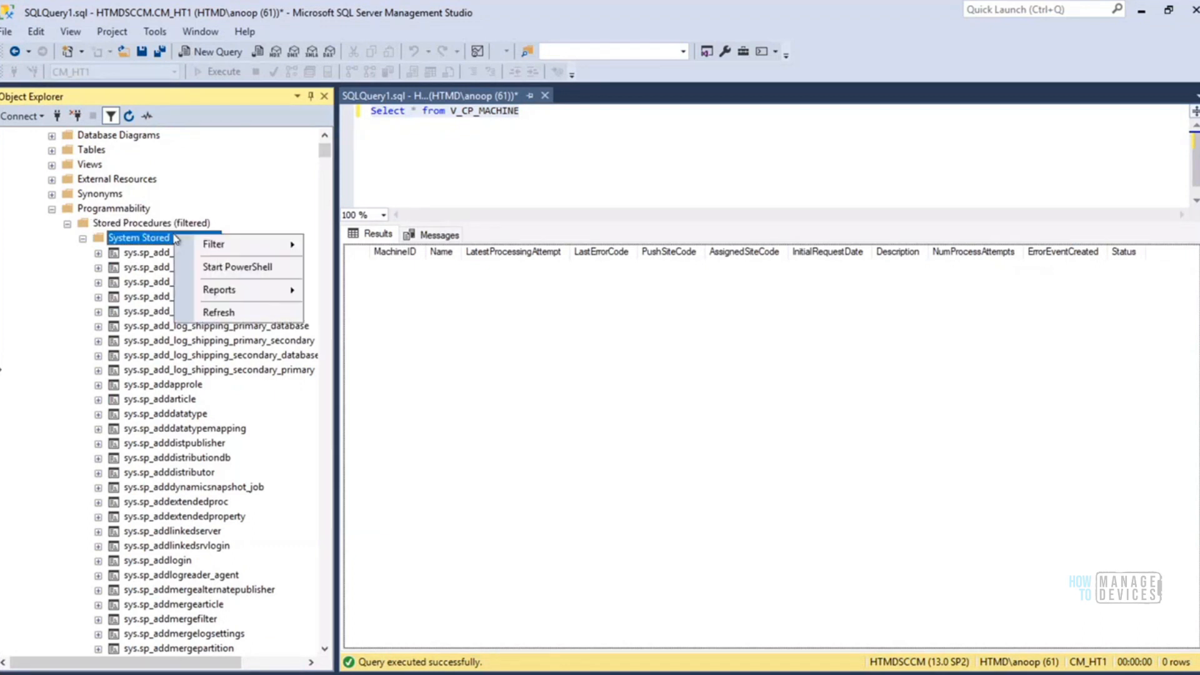
{"action": "mouse_move", "coordinate": [291, 245]}
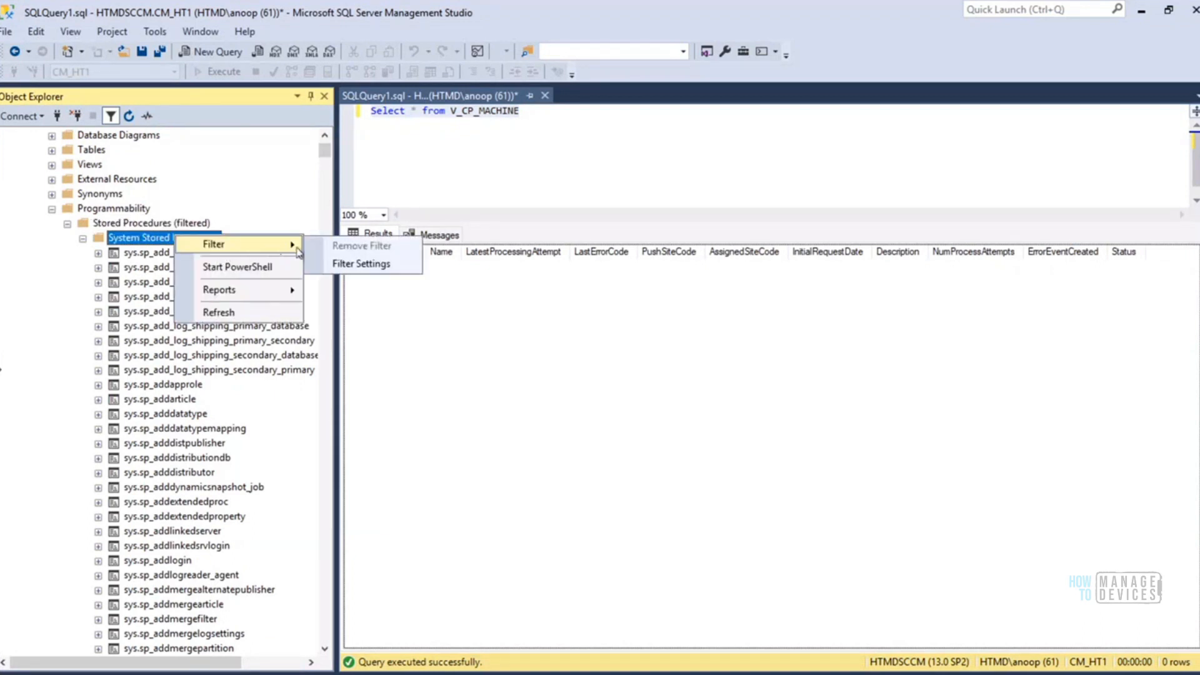
{"action": "left_click", "coordinate": [366, 263]}
{"action": "left_click", "coordinate": [688, 283]}
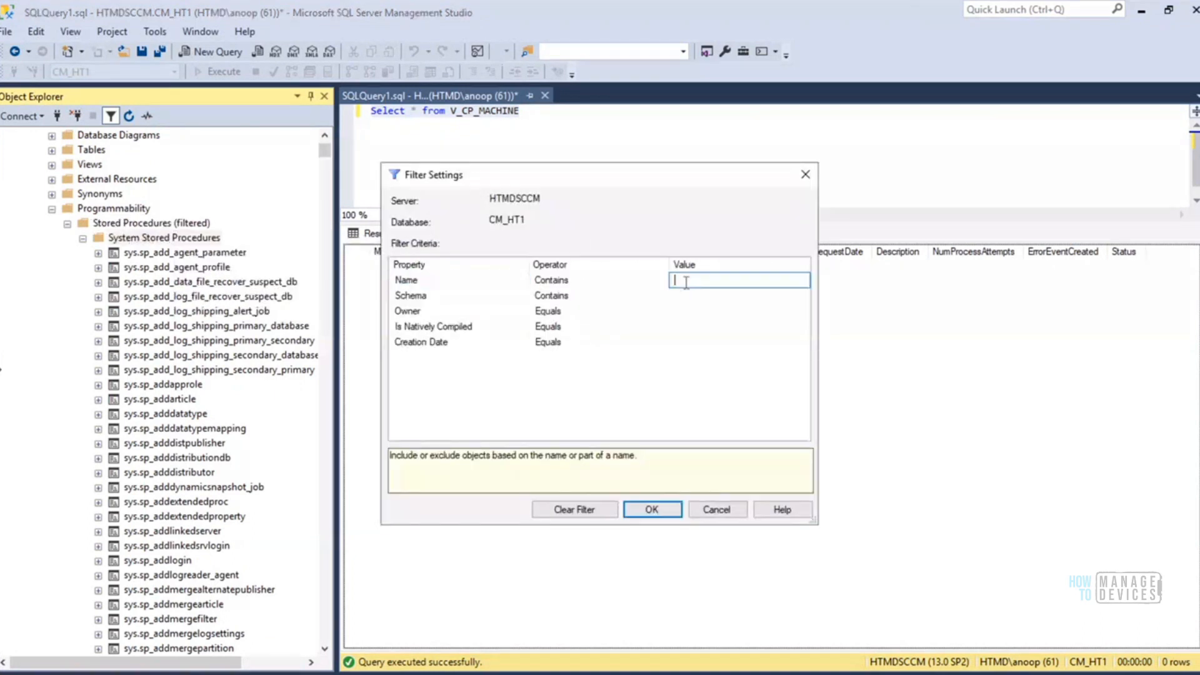
{"action": "type", "text": "sp_CP_GetPushRequestMachine"}
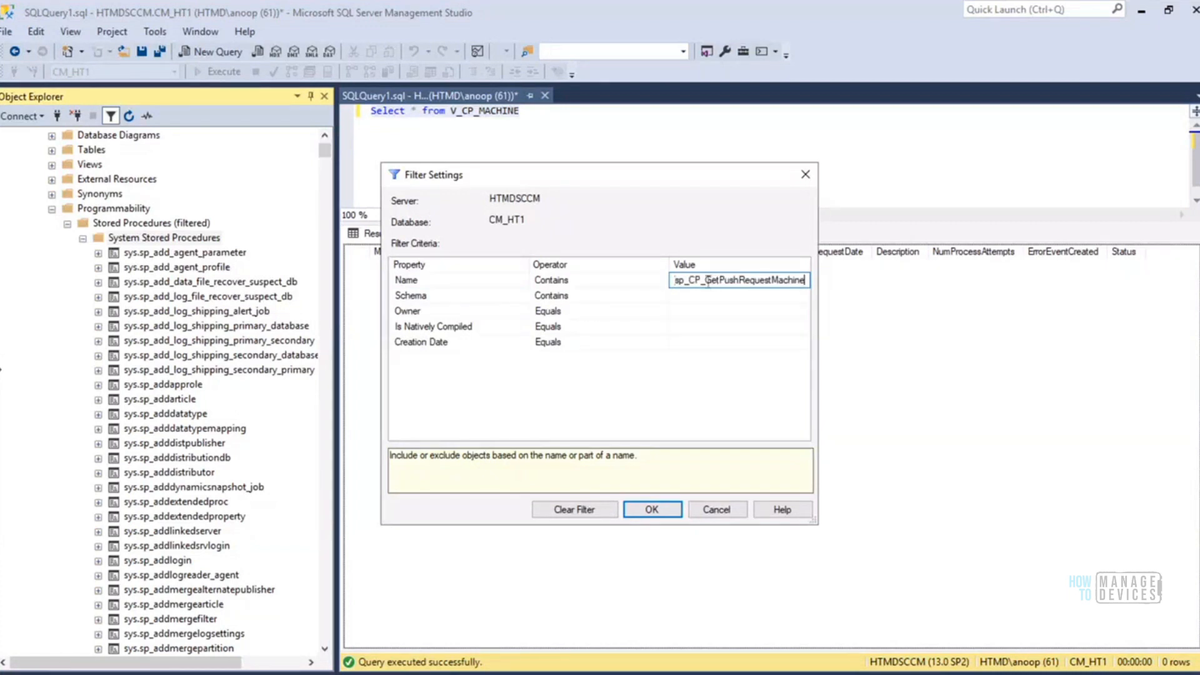
{"action": "left_click_drag", "start_coordinate": [705, 279], "coordinate": [807, 280]}
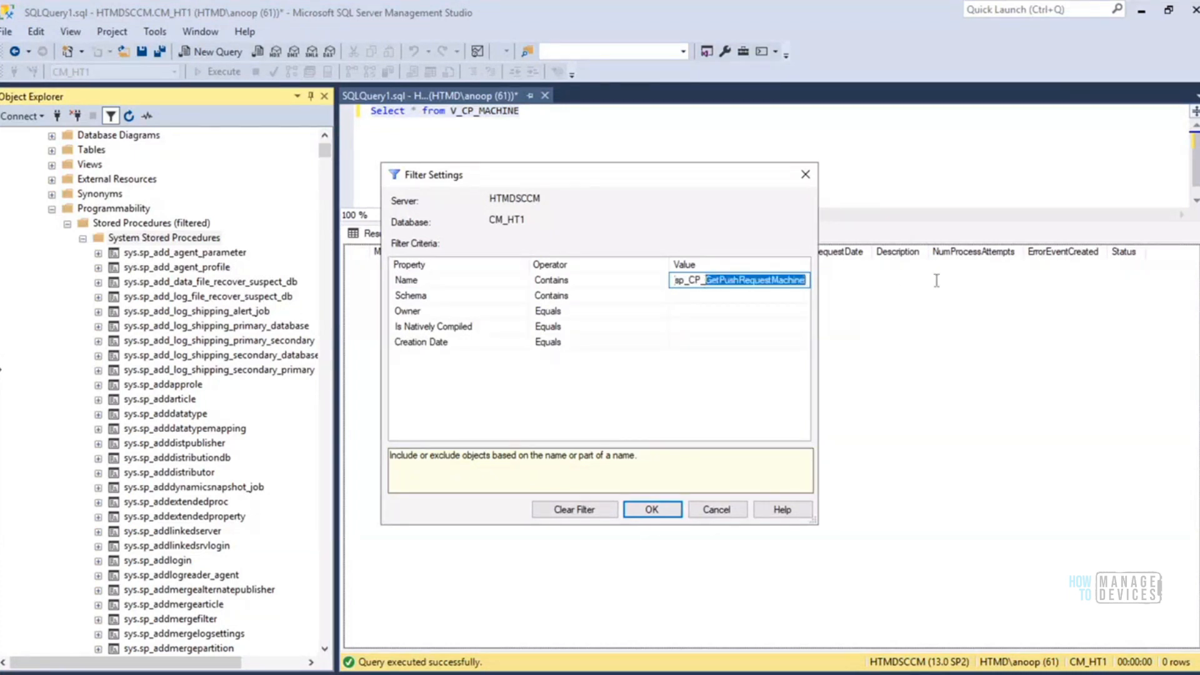
{"action": "key", "text": "BackSpace"}
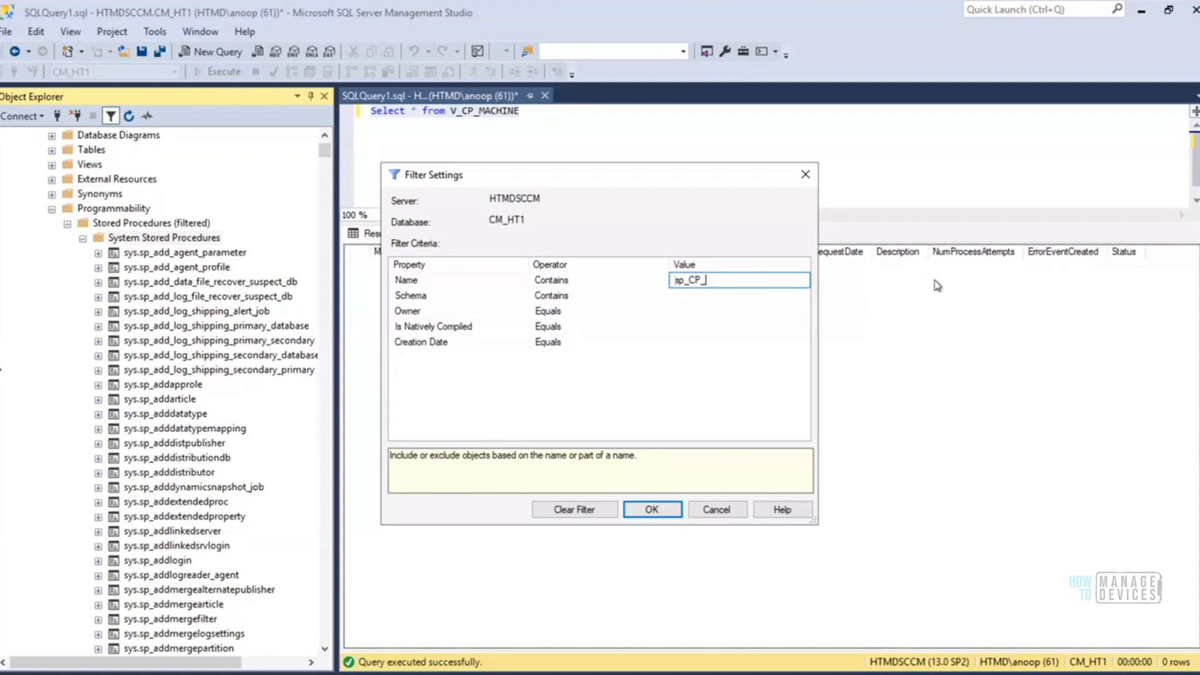
{"action": "left_click_drag", "start_coordinate": [754, 280], "coordinate": [607, 281]}
{"action": "left_click", "coordinate": [656, 510]}
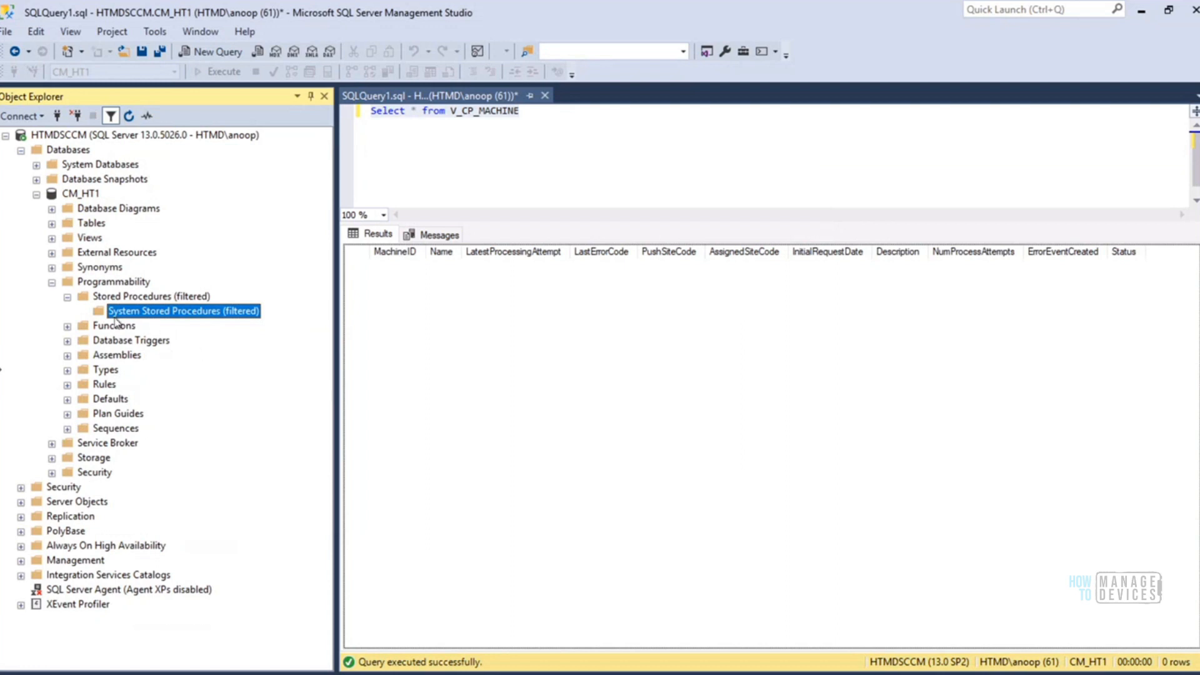
Remove the filter from the Stored Procedures folder of the CM_HT1 database
{"action": "right_click", "coordinate": [169, 299]}
{"action": "mouse_move", "coordinate": [253, 332]}
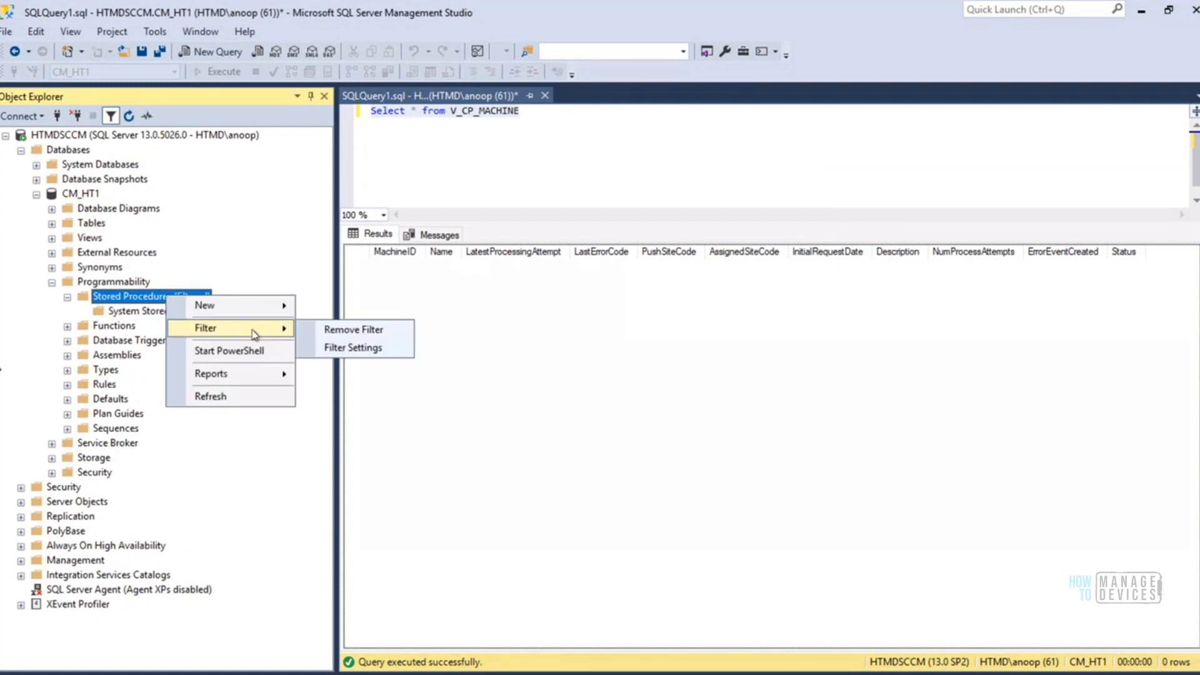
{"action": "left_click", "coordinate": [379, 331]}
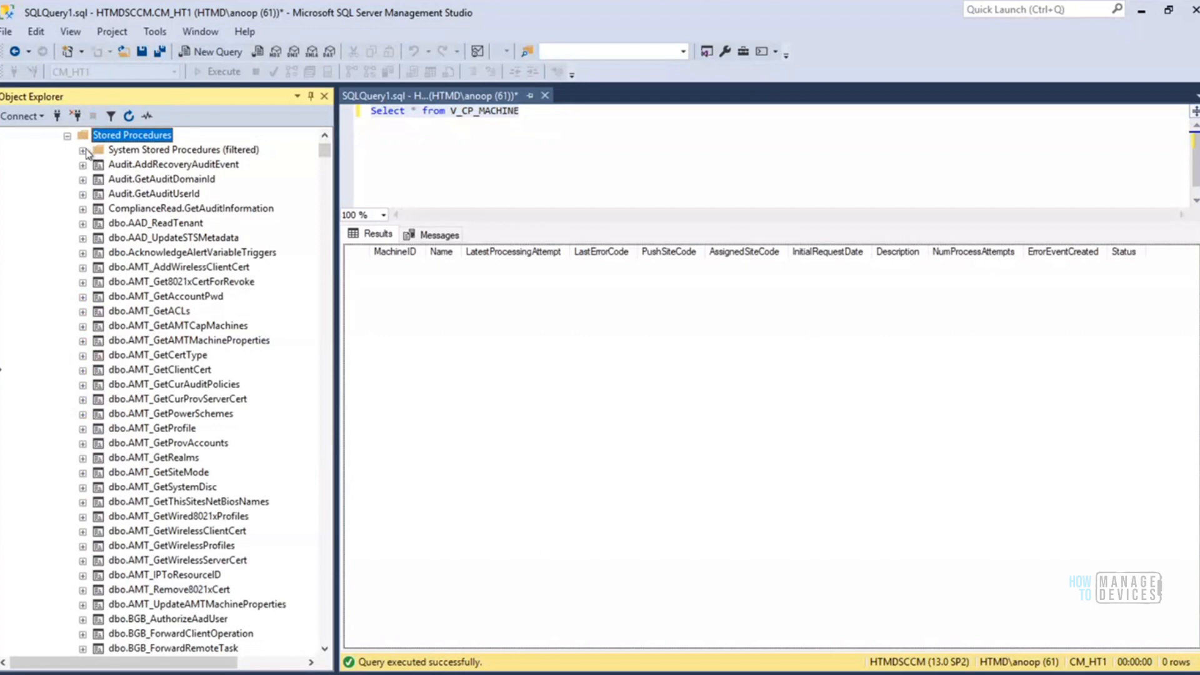
Correct the System Stored Procedures name filter by deleting the stray leading character so it reads sp_CP_
{"action": "left_click", "coordinate": [150, 152]}
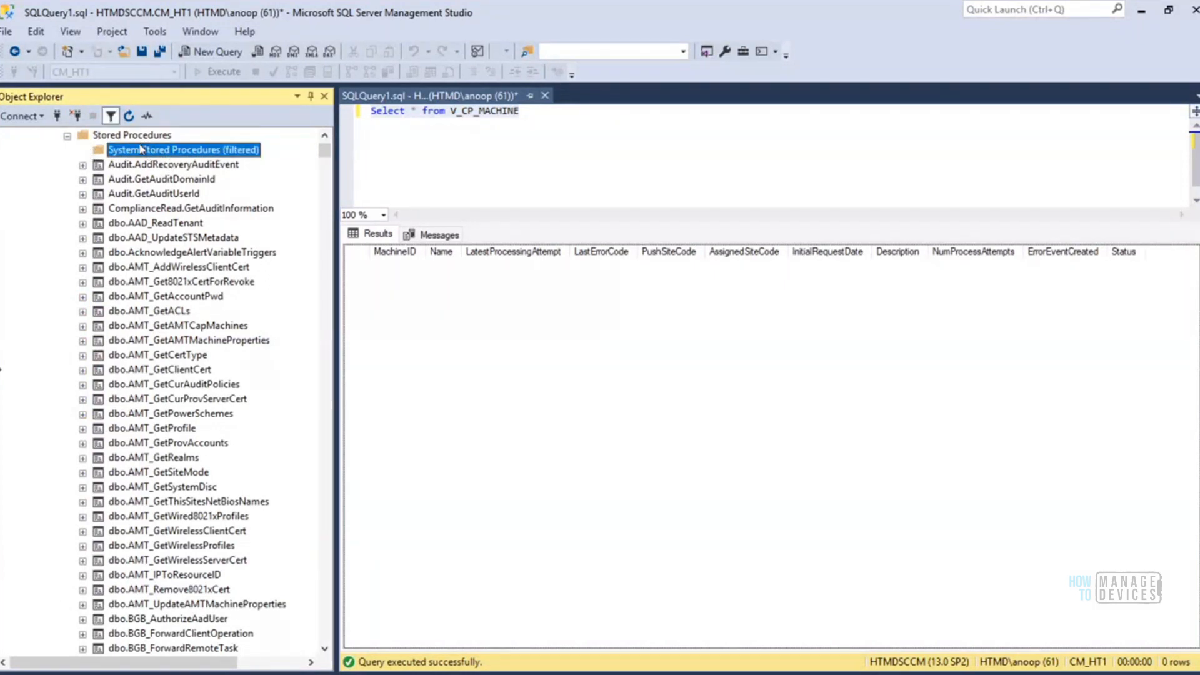
{"action": "right_click", "coordinate": [162, 156]}
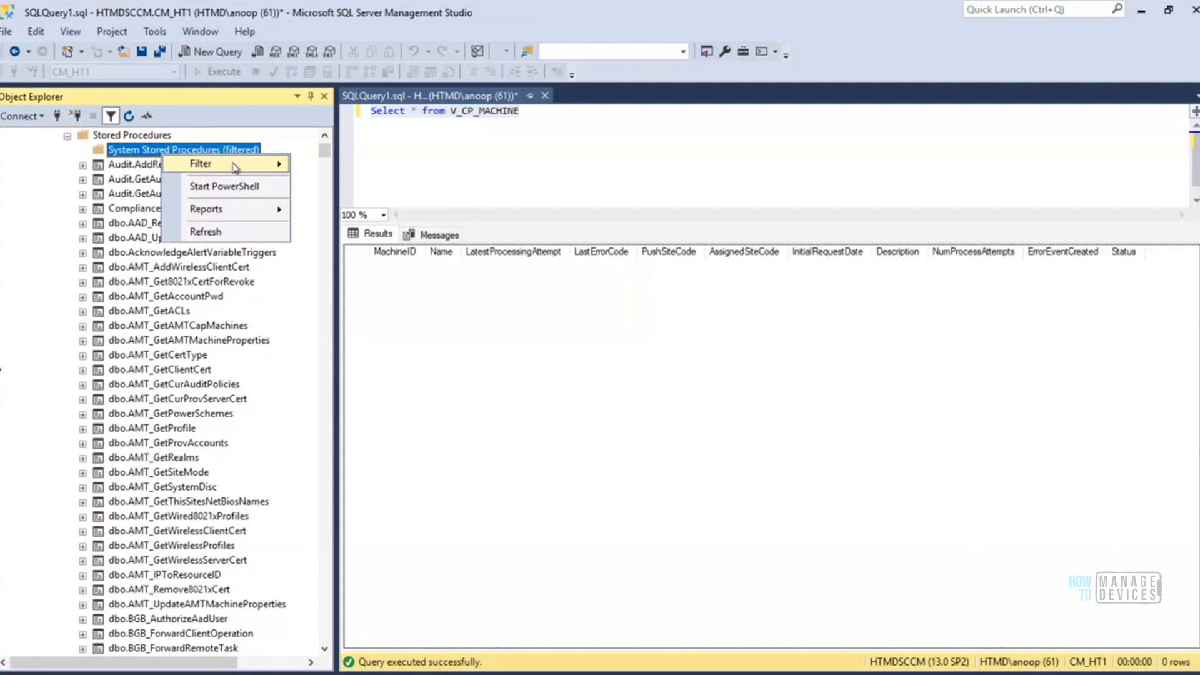
{"action": "mouse_move", "coordinate": [275, 165]}
{"action": "left_click", "coordinate": [336, 183]}
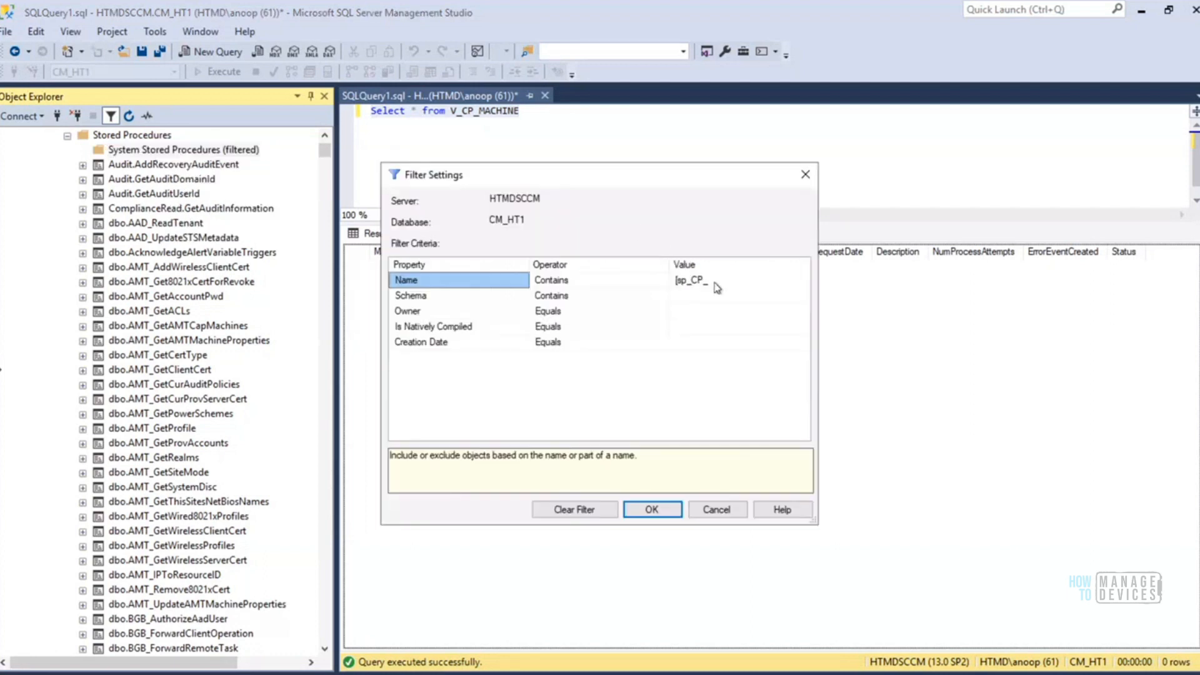
{"action": "left_click", "coordinate": [688, 280]}
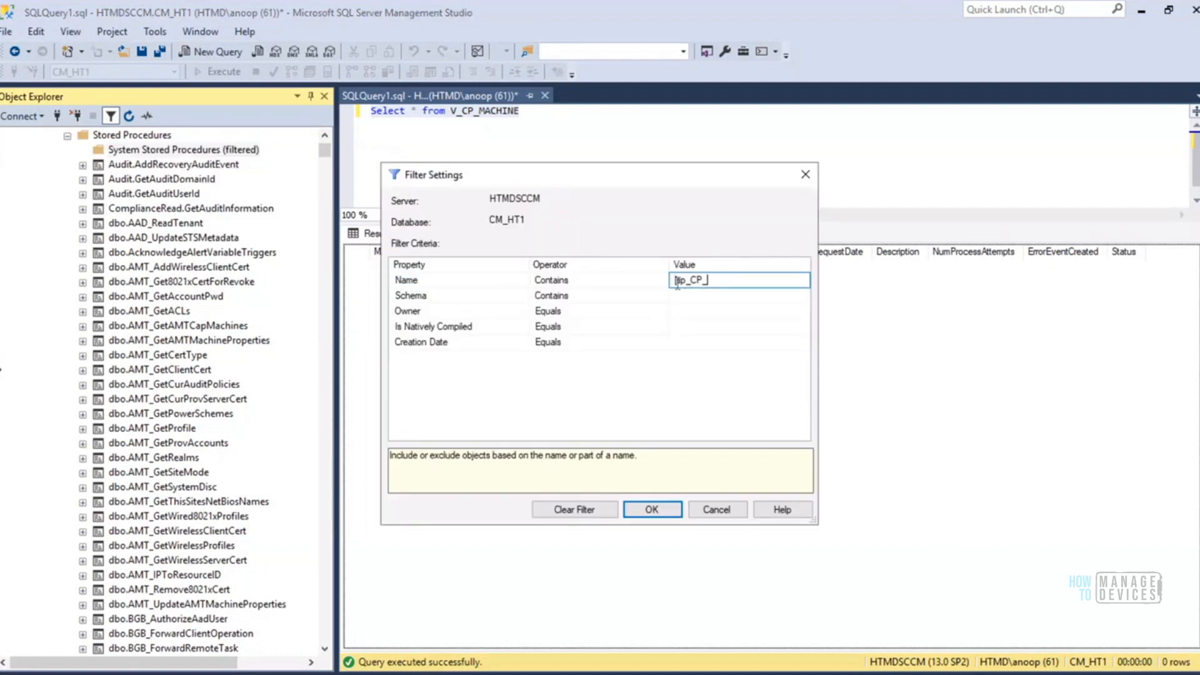
{"action": "key", "text": "Delete"}
{"action": "left_click", "coordinate": [647, 509]}
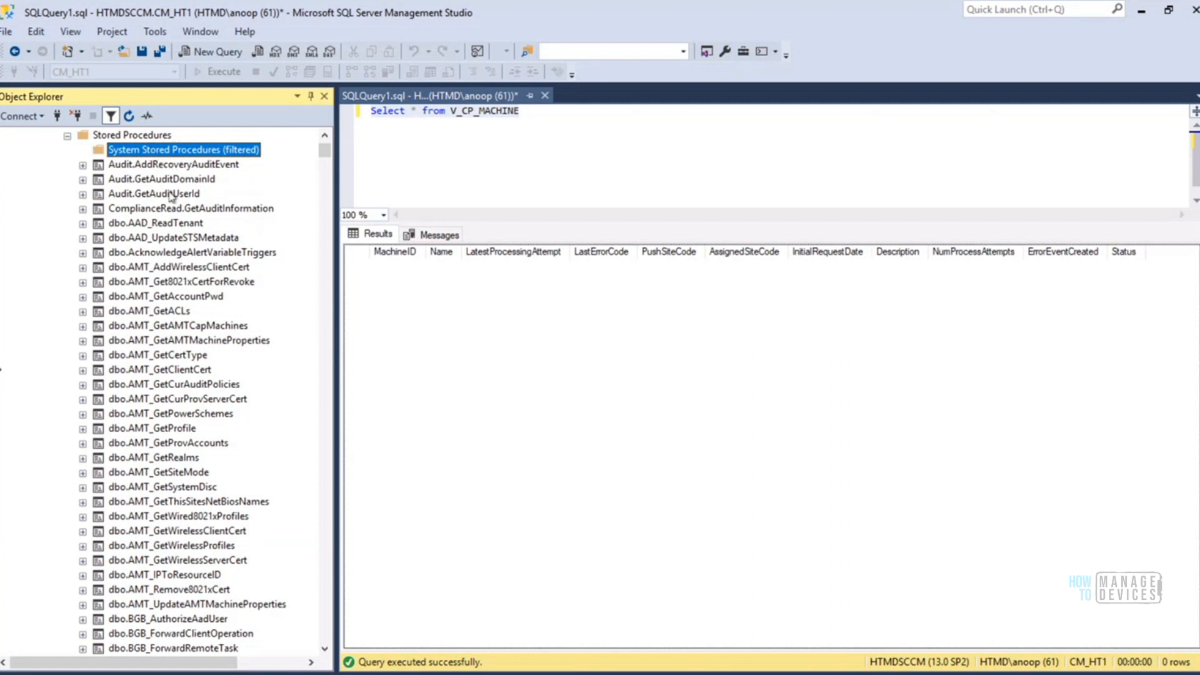
Remove the name filter from the System Stored Procedures folder
{"action": "mouse_move", "coordinate": [325, 152]}
{"action": "left_mouse_down"}
{"action": "mouse_move", "coordinate": [325, 185]}
{"action": "mouse_move", "coordinate": [324, 143]}
{"action": "left_mouse_up"}
{"action": "right_click", "coordinate": [234, 314]}
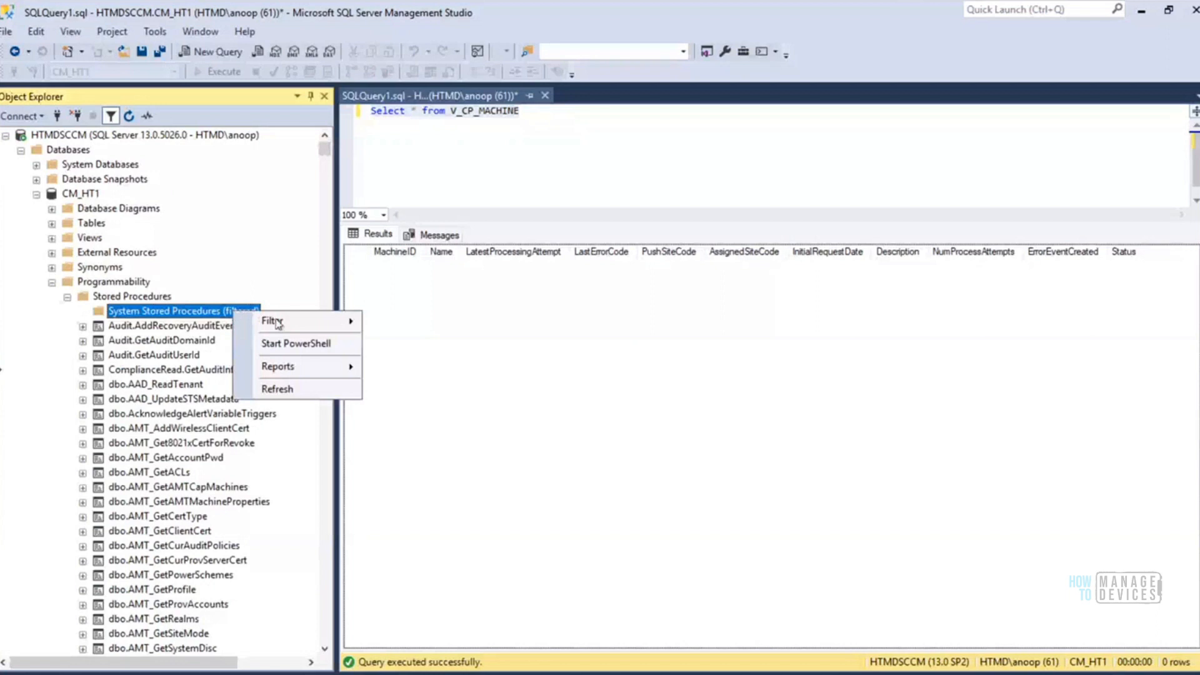
{"action": "mouse_move", "coordinate": [274, 321]}
{"action": "left_click", "coordinate": [435, 322]}
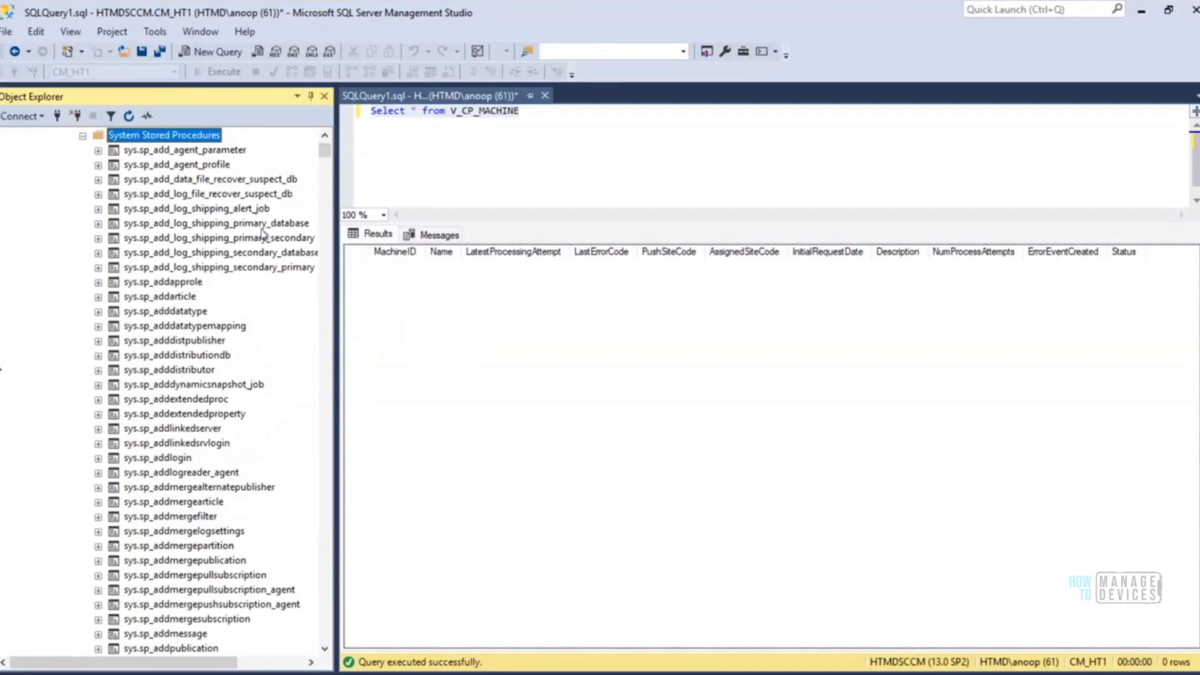
Look through the alphabetical list of system stored procedures for sp_CP_ names, and collapse the System Stored Procedures folder
{"action": "left_click_drag", "start_coordinate": [325, 158], "coordinate": [324, 190]}
{"action": "scroll", "coordinate": [326, 170], "scroll_direction": "down", "scroll_amount": 5}
{"action": "left_click", "coordinate": [324, 190]}
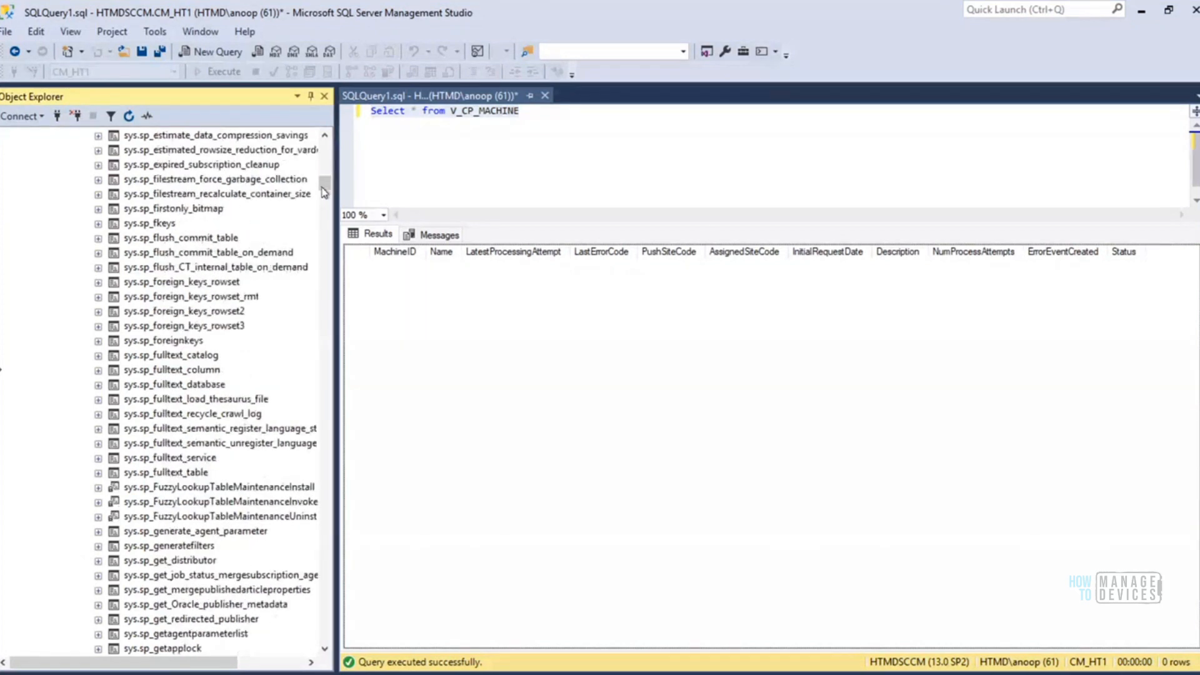
{"action": "left_click", "coordinate": [193, 239]}
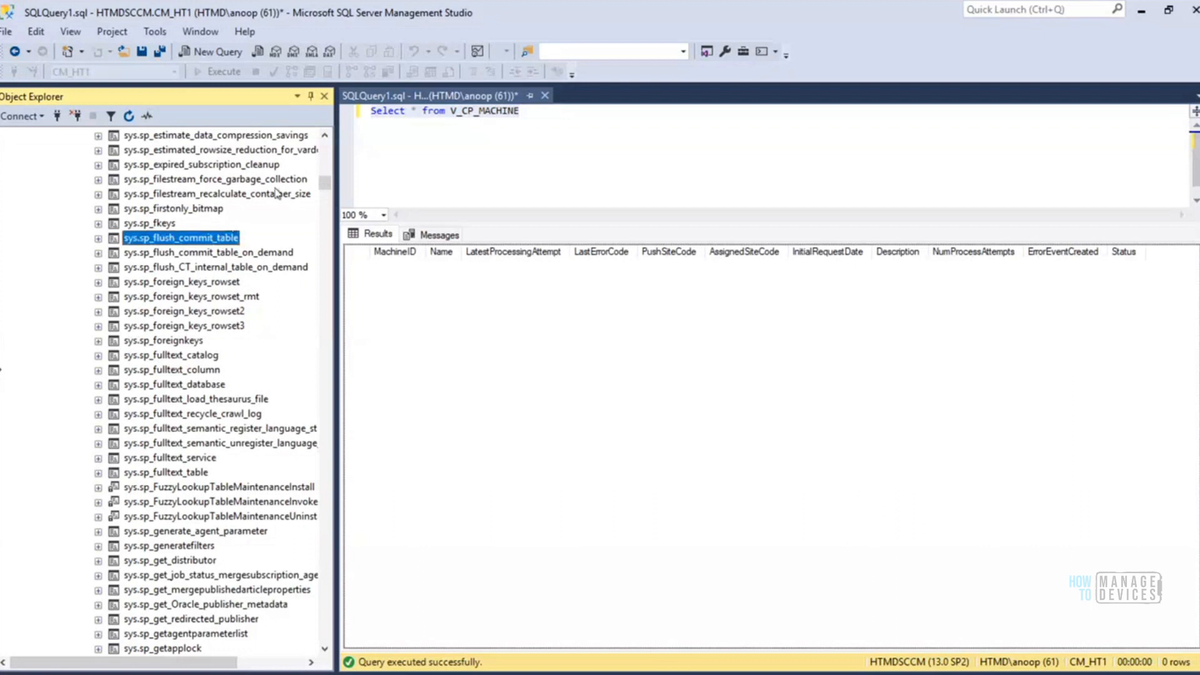
{"action": "left_click", "coordinate": [324, 136]}
{"action": "left_click_drag", "start_coordinate": [324, 137], "coordinate": [324, 137]}
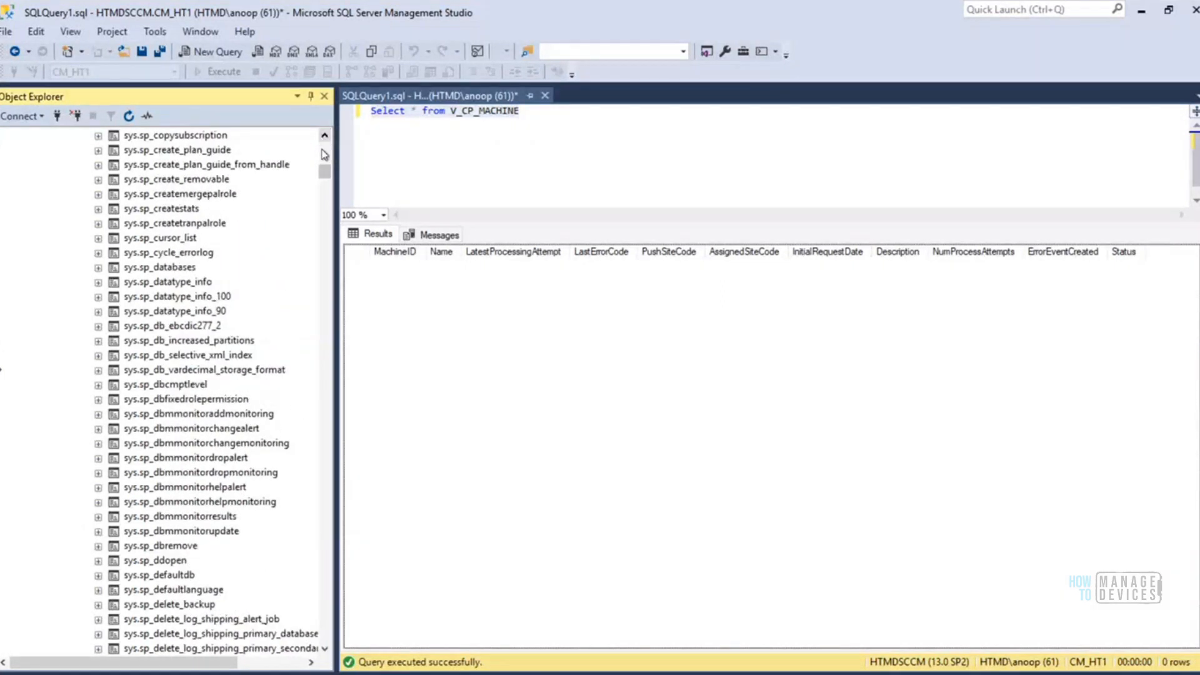
{"action": "left_click", "coordinate": [327, 138]}
{"action": "left_click", "coordinate": [327, 138]}
{"action": "left_click_drag", "start_coordinate": [327, 139], "coordinate": [327, 143]}
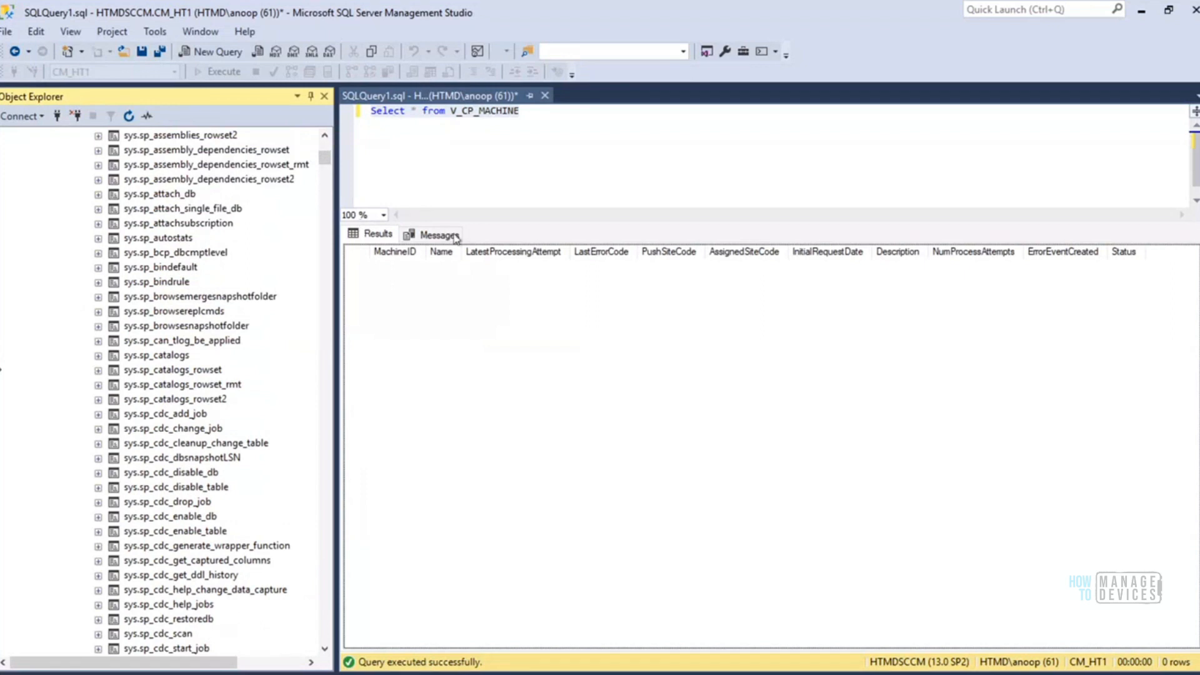
{"action": "left_click_drag", "start_coordinate": [325, 157], "coordinate": [324, 150]}
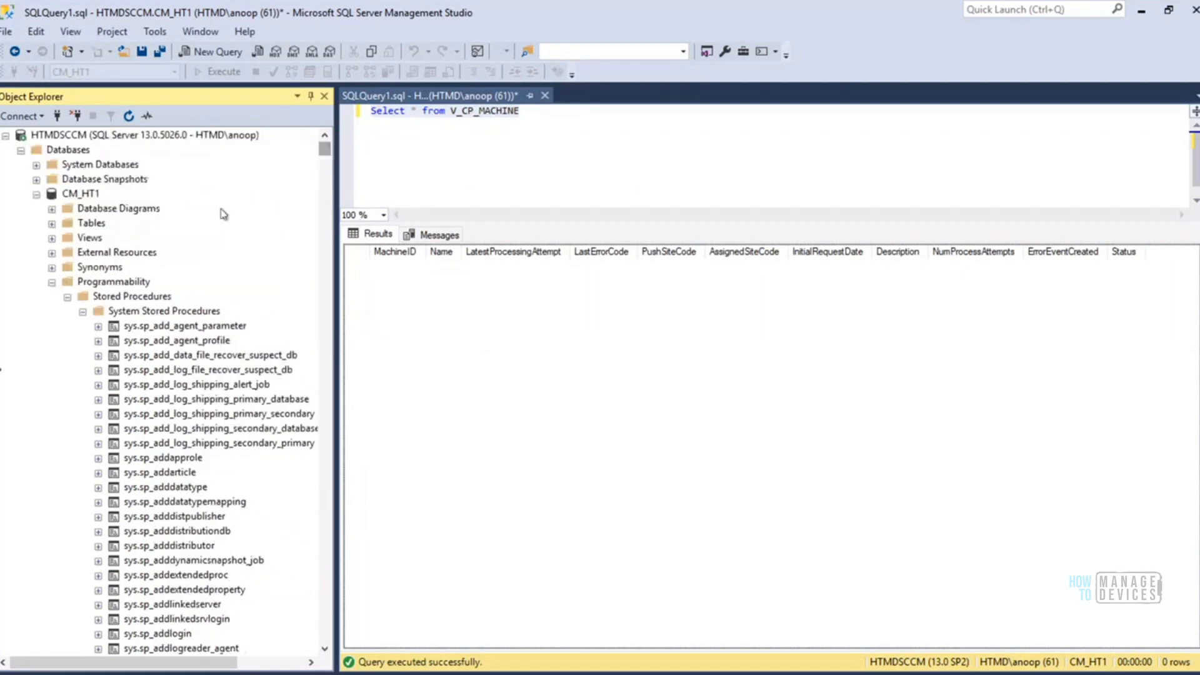
{"action": "left_click", "coordinate": [83, 313]}
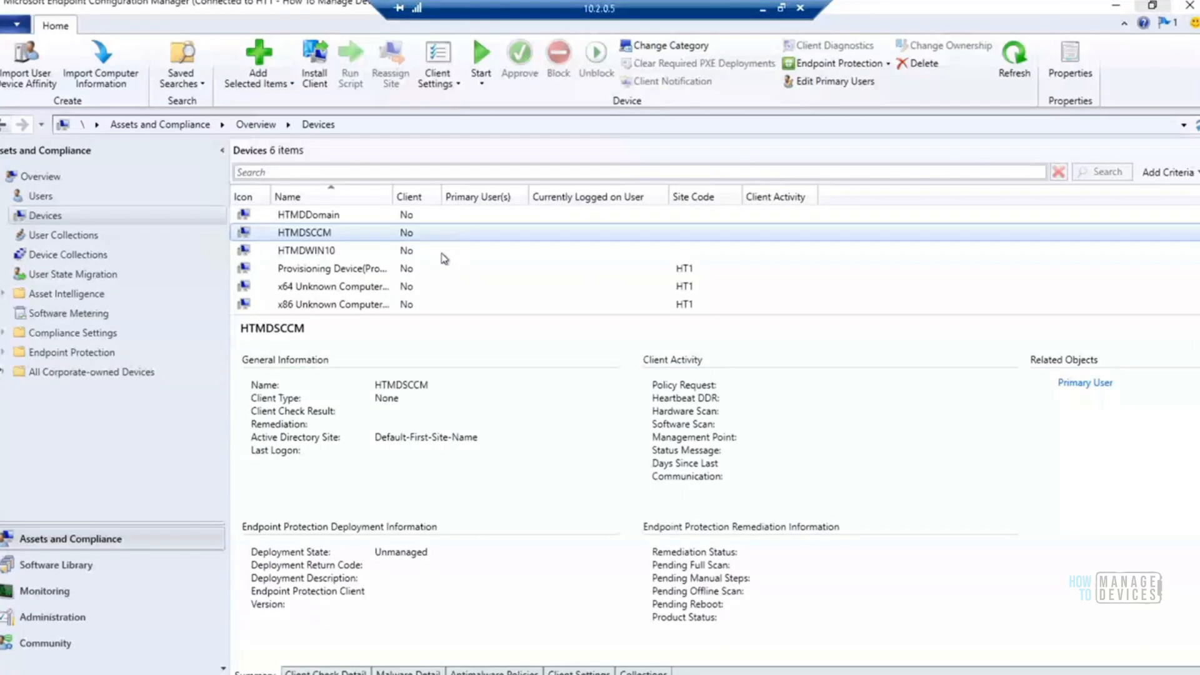
Switch to the ccm.log window and review the entries from sp_CP_GetPushRequestMachineIP to the following sp_CP_SetPushRequestMachineStatus
{"action": "key", "text": "alt+Tab"}
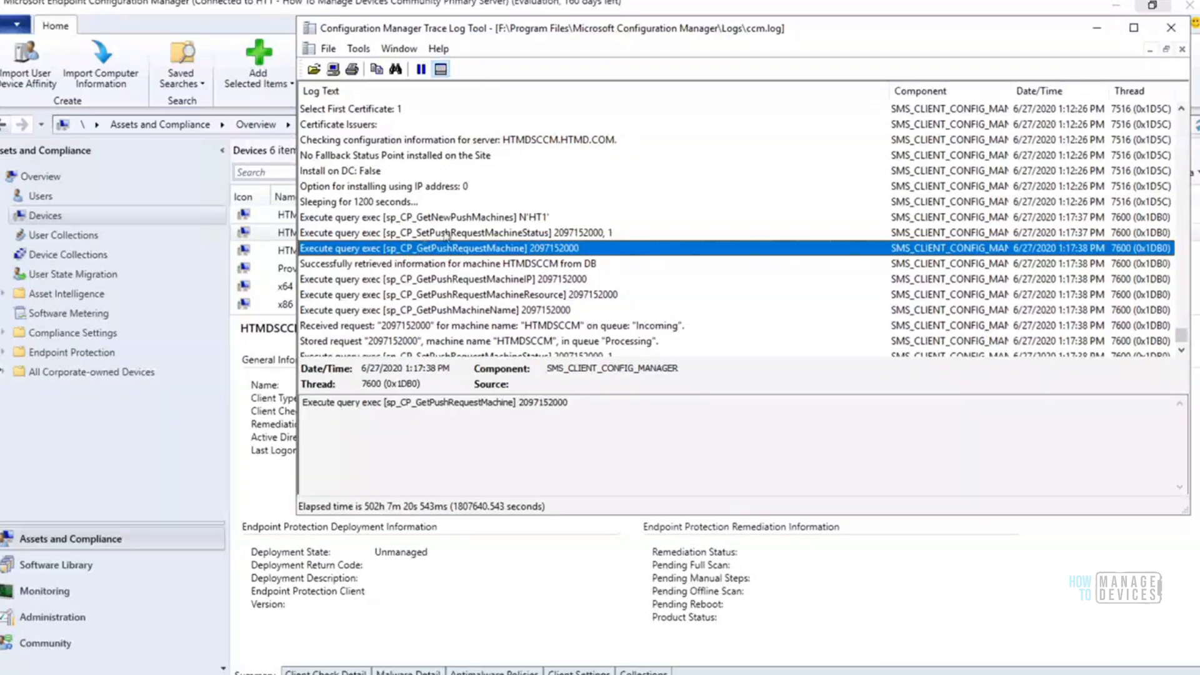
{"action": "left_click", "coordinate": [417, 279]}
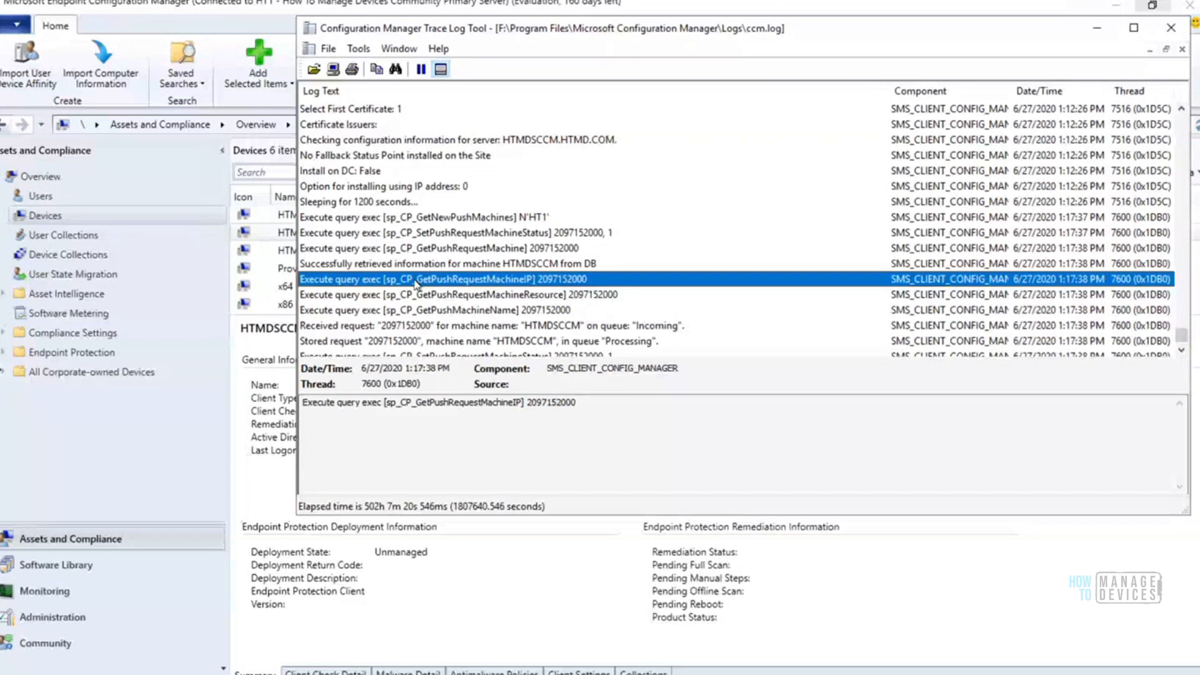
{"action": "key", "text": "Down"}
{"action": "key", "text": "Down"}
{"action": "key", "text": "Down"}
{"action": "key", "text": "Down"}
{"action": "key", "text": "Down"}
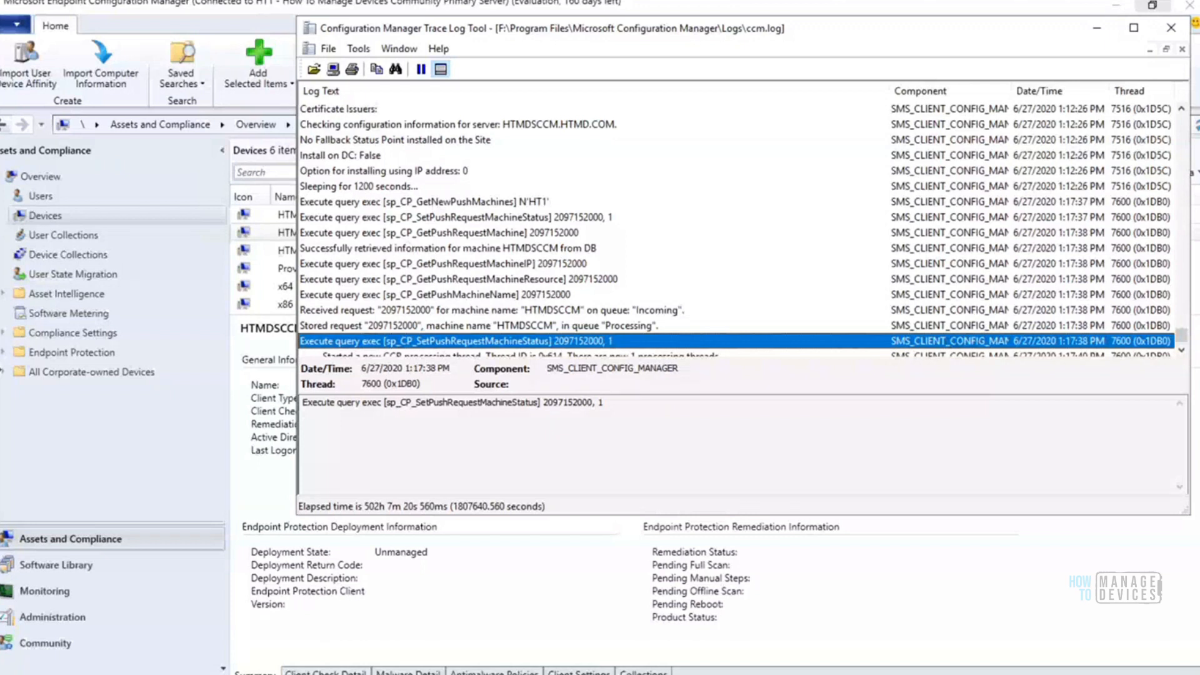
Switch to SQL Server Management Studio and rerun the query Select * from V_CP_MACHINE against CM_HT1
{"action": "left_click", "coordinate": [308, 594]}
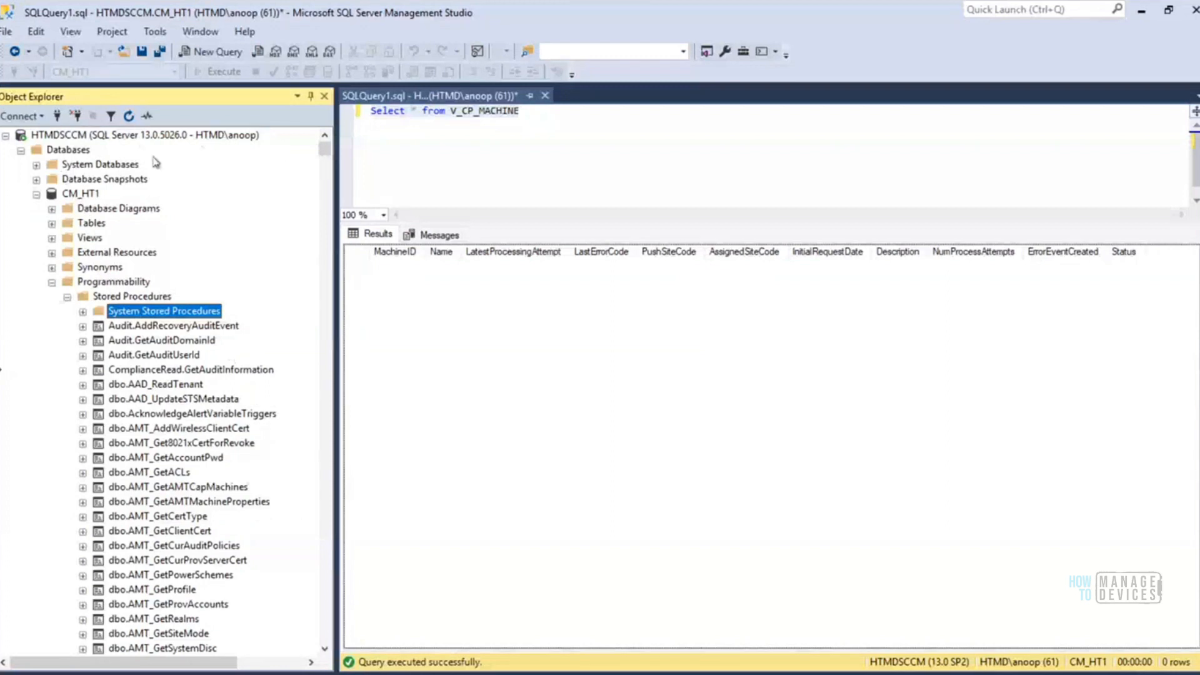
{"action": "left_click", "coordinate": [540, 109]}
{"action": "left_click_drag", "start_coordinate": [536, 110], "coordinate": [369, 111]}
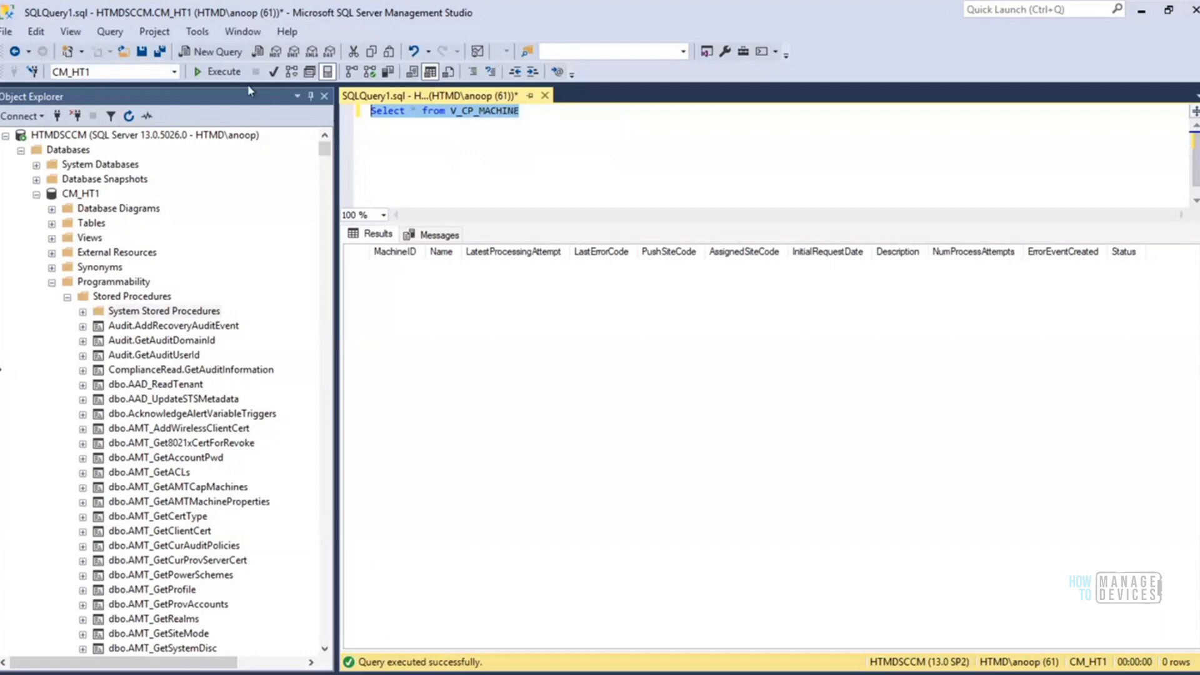
{"action": "left_click", "coordinate": [219, 73]}
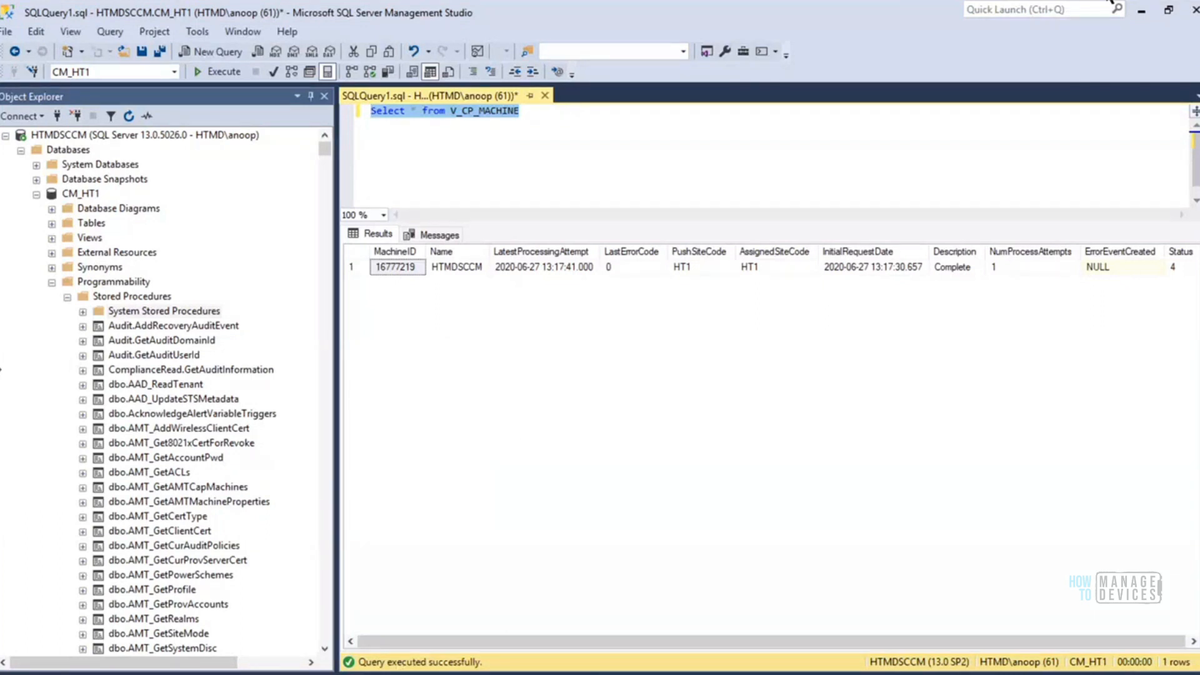
Minimize SQL Server Management Studio, return to ccm.log and examine the entry about starting a new CCR processing thread
{"action": "left_click", "coordinate": [1143, 15]}
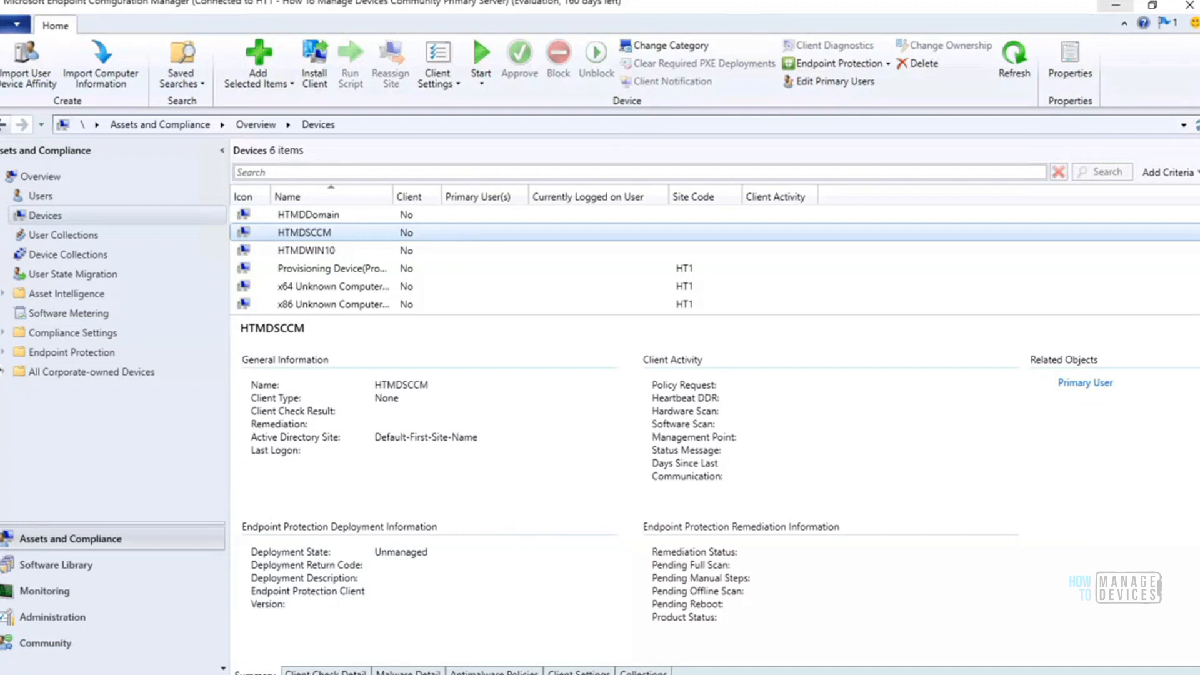
{"action": "left_click", "coordinate": [466, 674]}
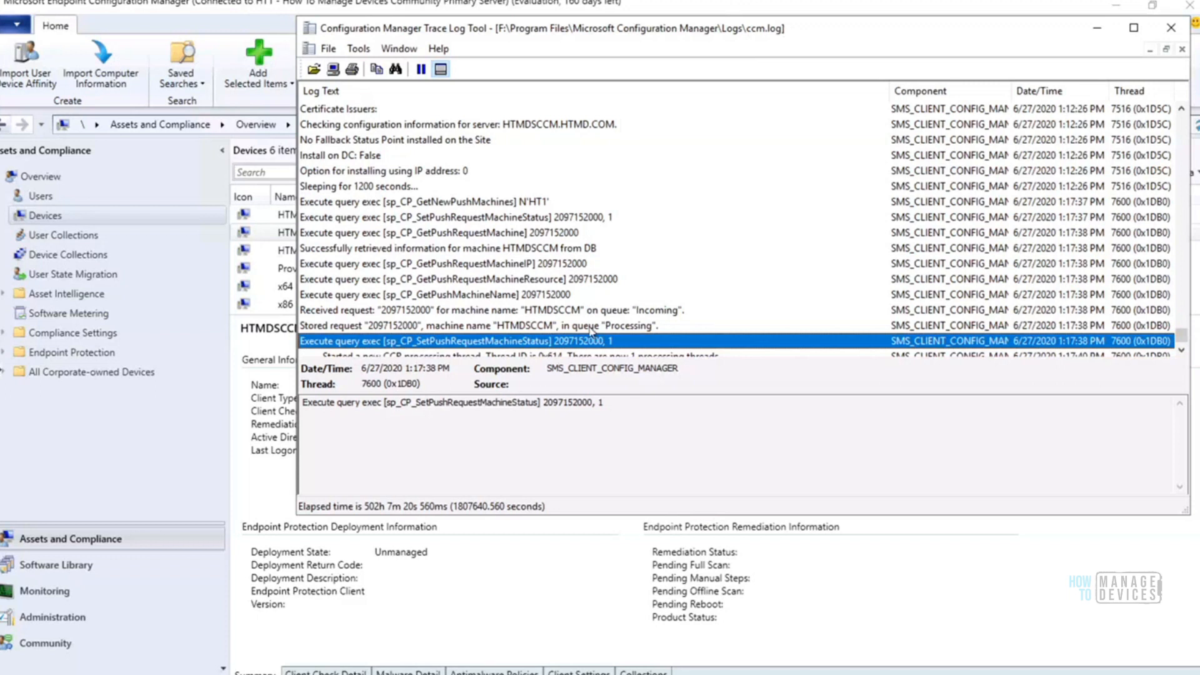
{"action": "key", "text": "Down"}
{"action": "key", "text": "Down"}
{"action": "key", "text": "Down"}
{"action": "key", "text": "Down"}
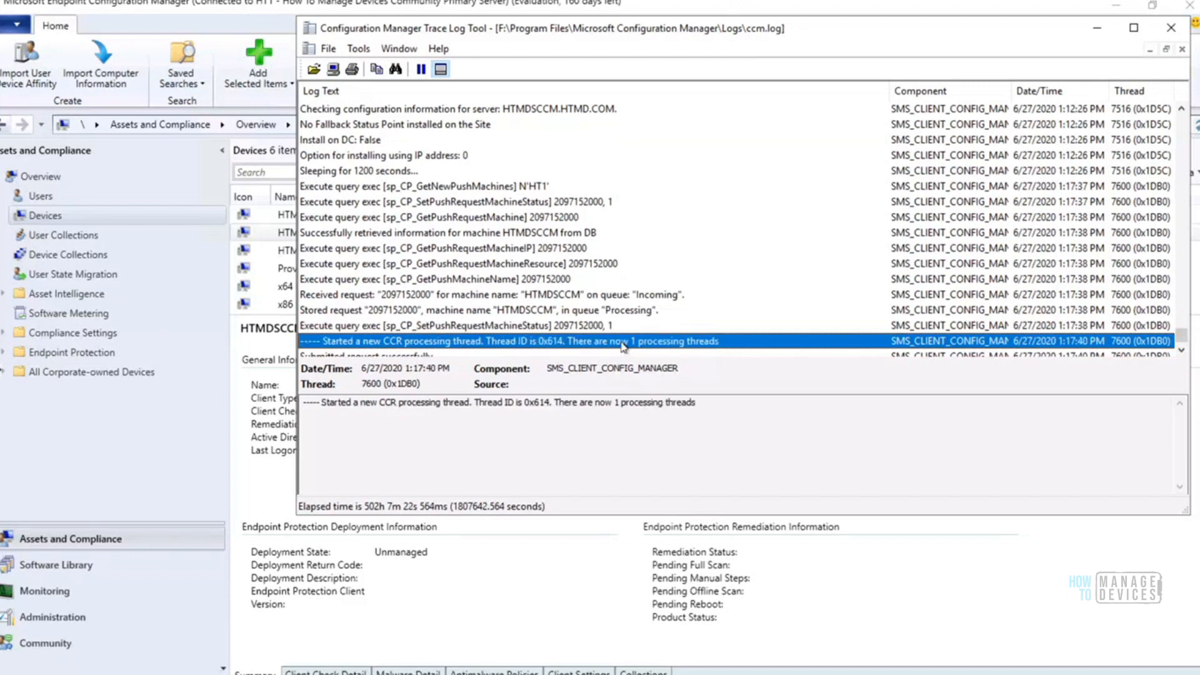
{"action": "key", "text": "Up"}
{"action": "key", "text": "Up"}
{"action": "key", "text": "Up"}
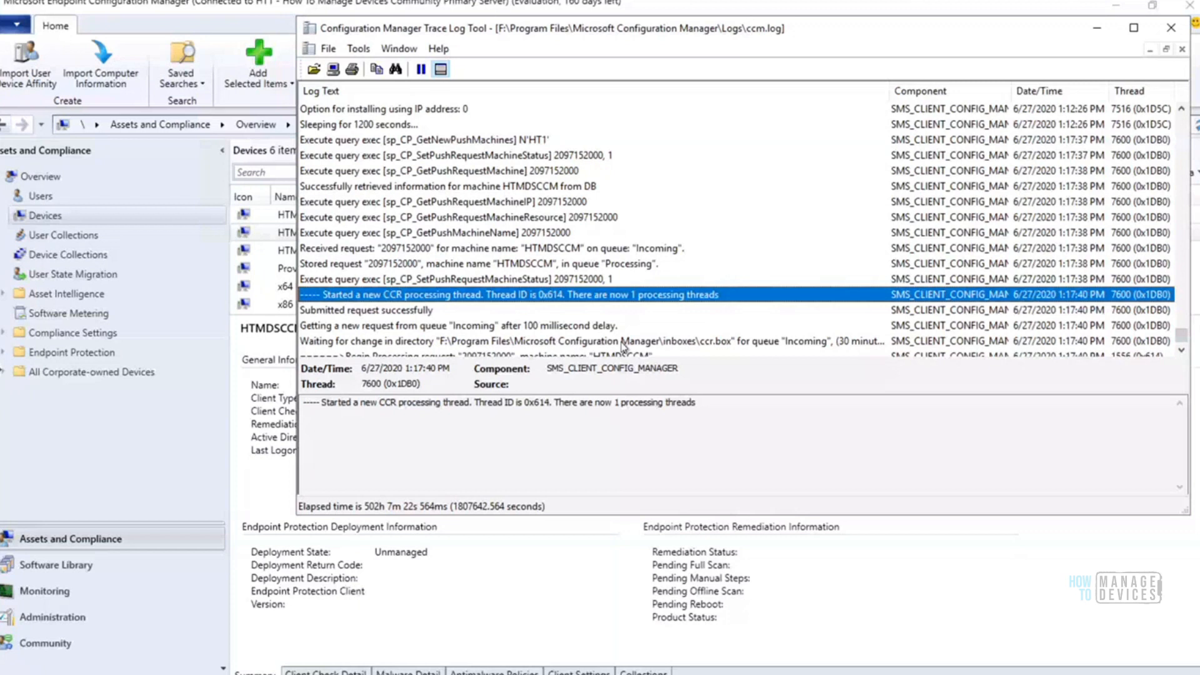
Review the log entries after the CCR processing thread start, through to the admin$ share connection attempt with the machine account
{"action": "key", "text": "Down"}
{"action": "key", "text": "Down"}
{"action": "key", "text": "Down"}
{"action": "key", "text": "Down"}
{"action": "key", "text": "Down"}
{"action": "key", "text": "Down"}
{"action": "key", "text": "Down"}
{"action": "key", "text": "Down"}
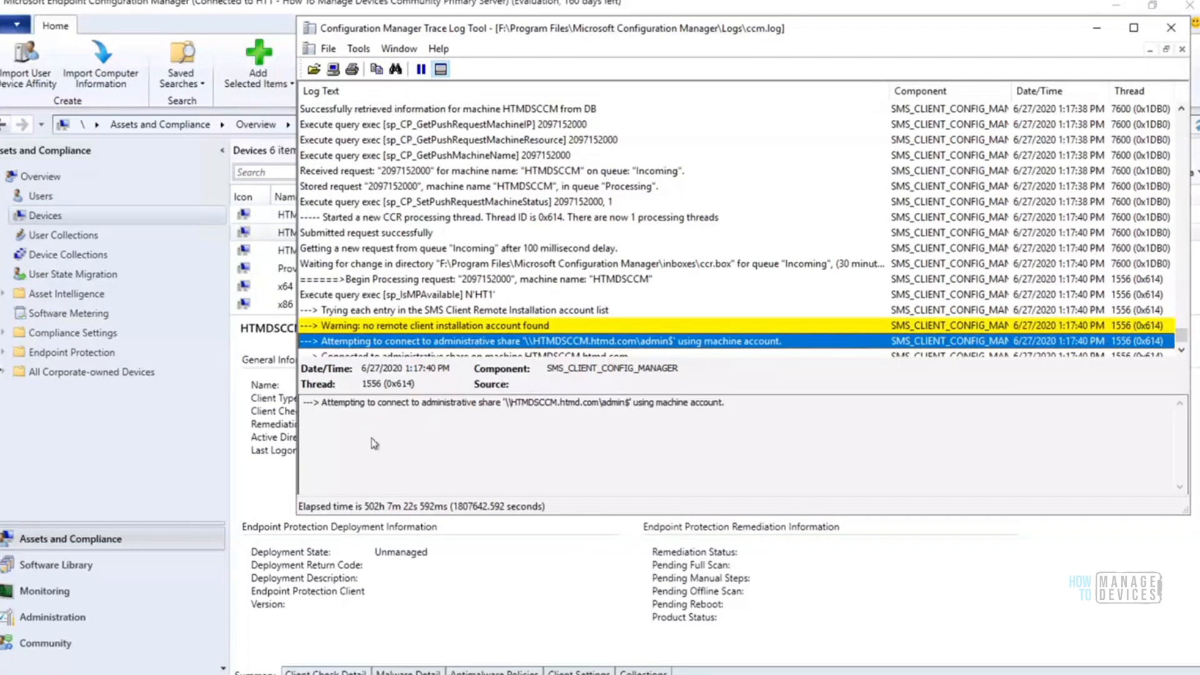
Compare the remote client installation account warning with the admin$ connection entry in the log
{"action": "mouse_move", "coordinate": [273, 672]}
{"action": "left_click", "coordinate": [481, 327]}
{"action": "left_click", "coordinate": [489, 341]}
{"action": "left_click", "coordinate": [485, 326]}
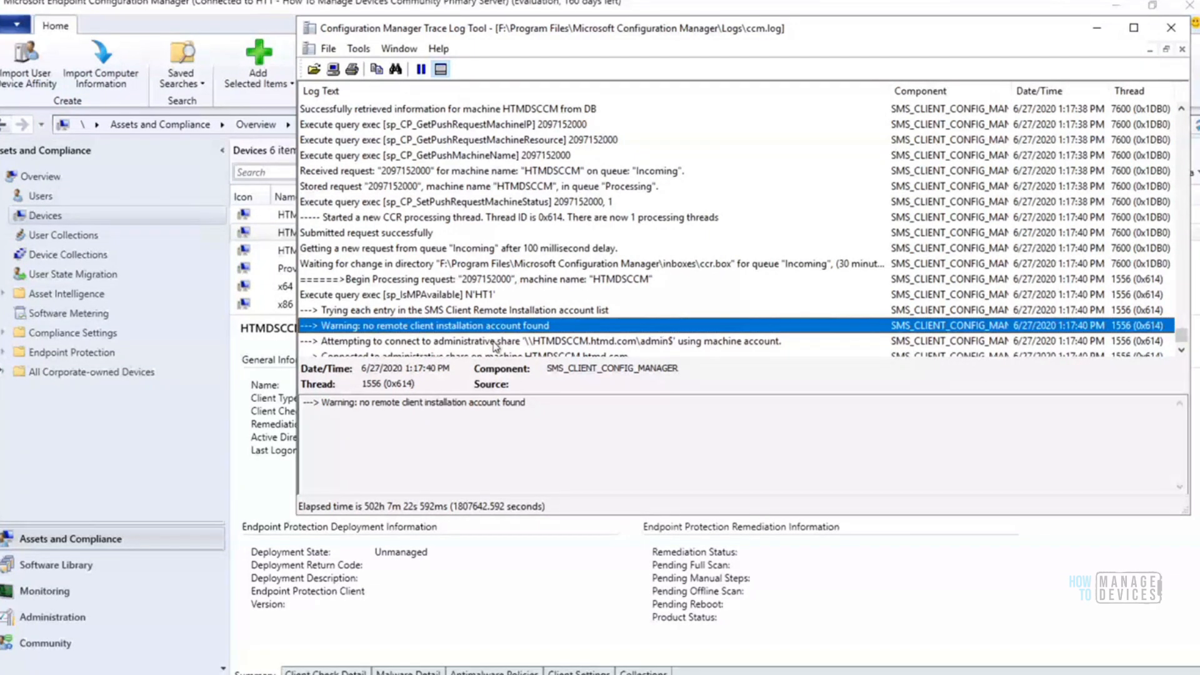
Examine the log entry attempting the admin$ share connection to HTMDSCCM.htmd.com with the machine account, focusing on its share path
{"action": "left_click", "coordinate": [496, 342]}
{"action": "key", "text": "Down"}
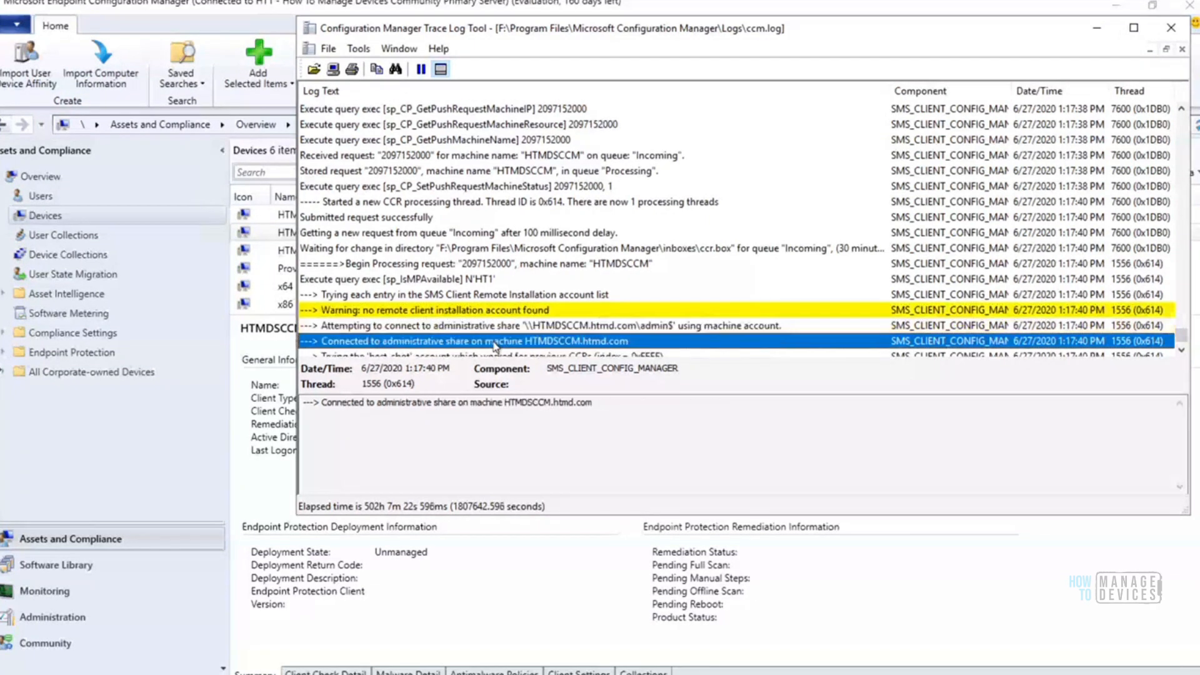
{"action": "key", "text": "Up"}
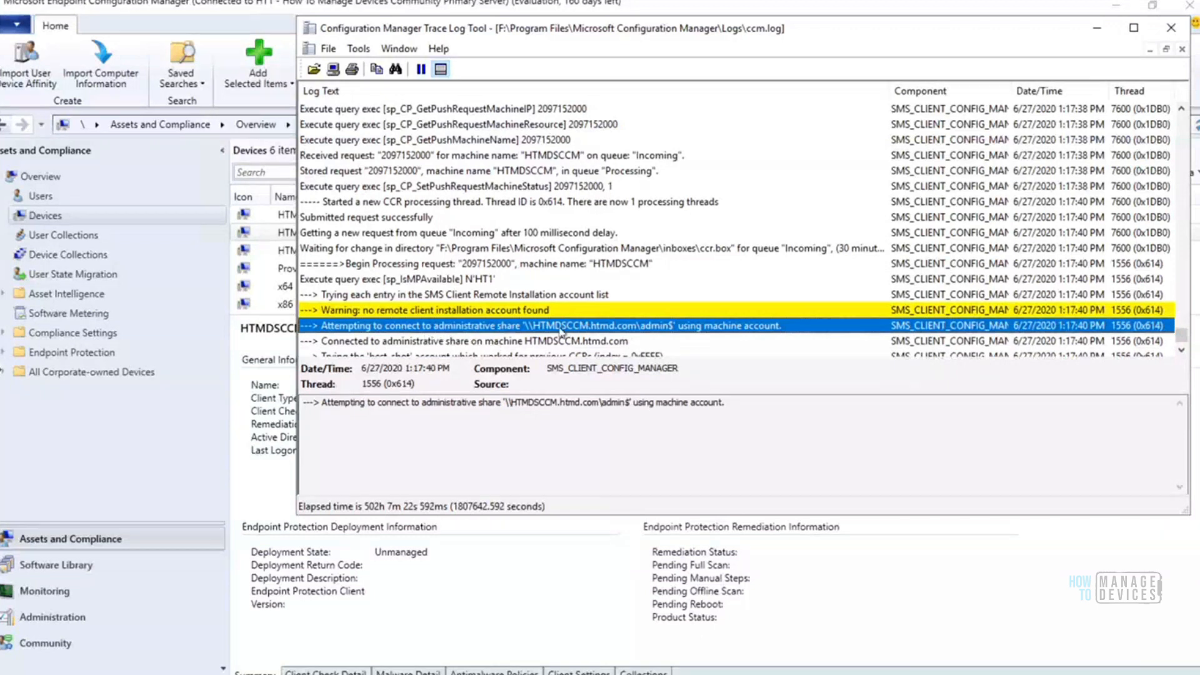
{"action": "left_click_drag", "start_coordinate": [632, 406], "coordinate": [502, 406]}
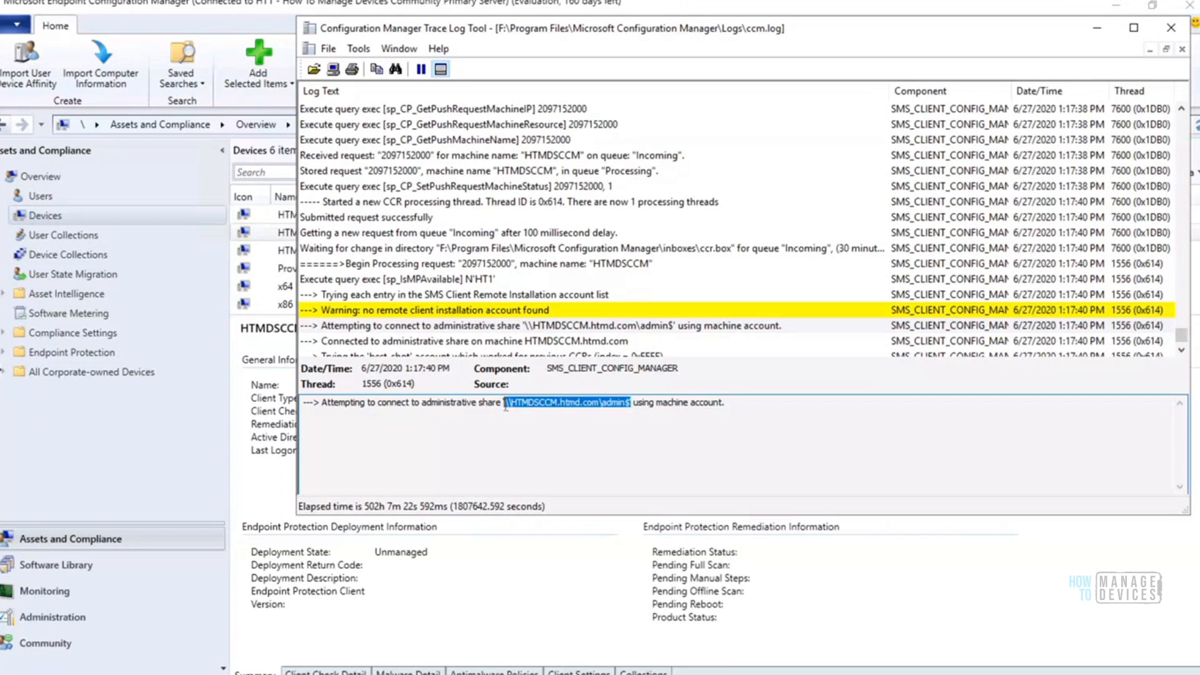
{"action": "left_click", "coordinate": [729, 402]}
{"action": "key", "text": "ctrl+a"}
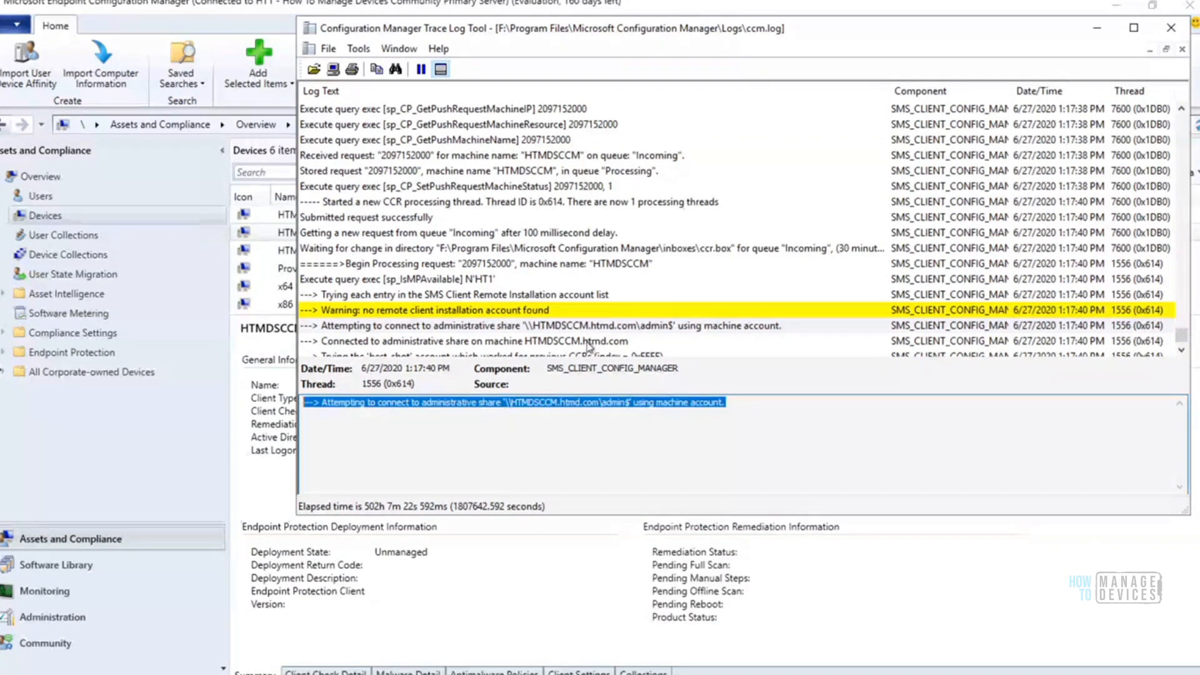
Review the log entries from the admin$ share connection through the IPC$ connection attempt to the SMS_Client WMI error
{"action": "left_click", "coordinate": [589, 342]}
{"action": "key", "text": "Down"}
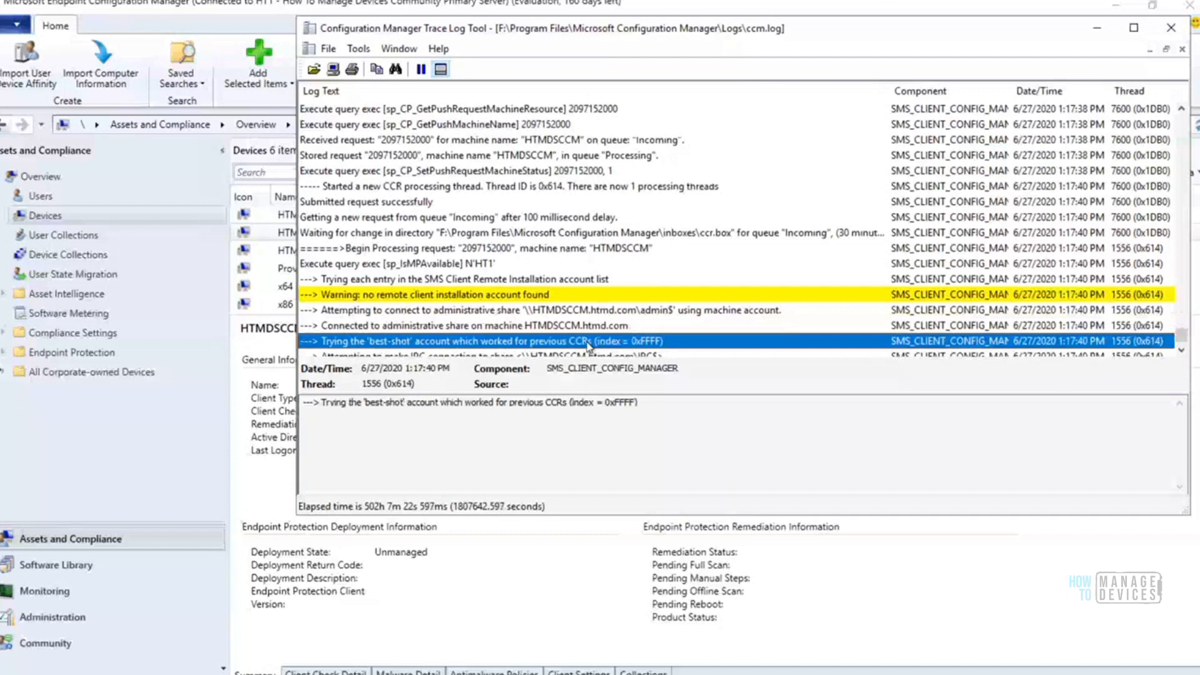
{"action": "key", "text": "Down"}
{"action": "key", "text": "Down"}
{"action": "key", "text": "Down"}
{"action": "key", "text": "Down"}
{"action": "left_click", "coordinate": [716, 250]}
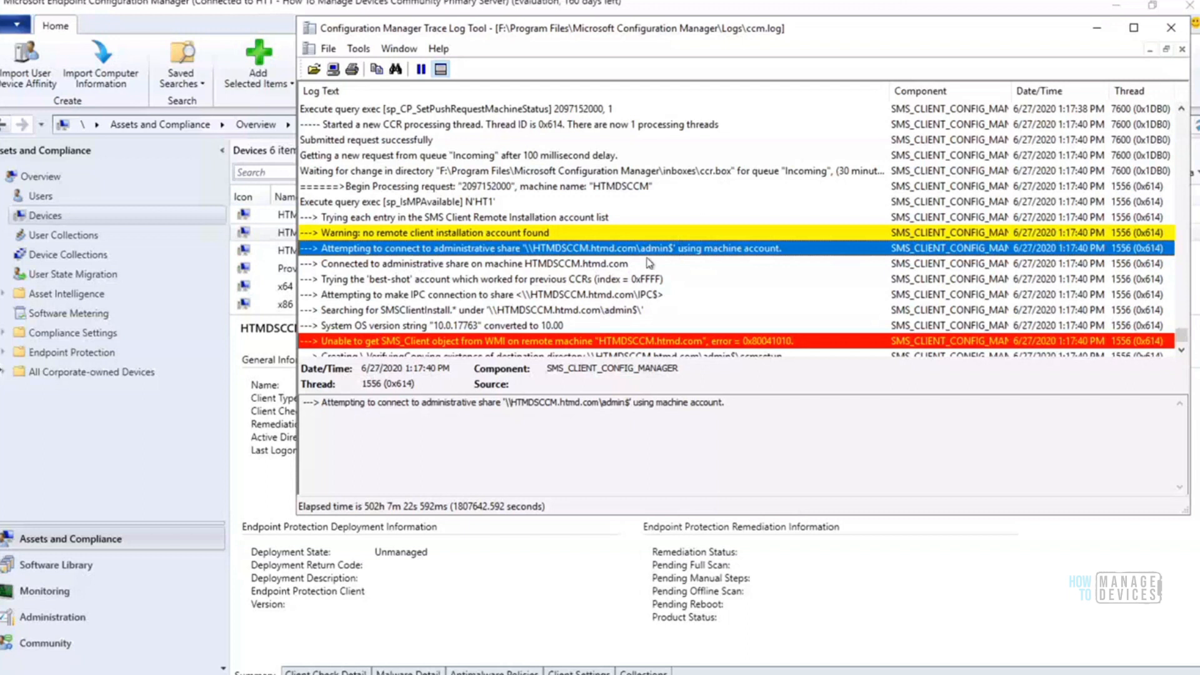
{"action": "key", "text": "Down"}
{"action": "key", "text": "Down"}
{"action": "key", "text": "Down"}
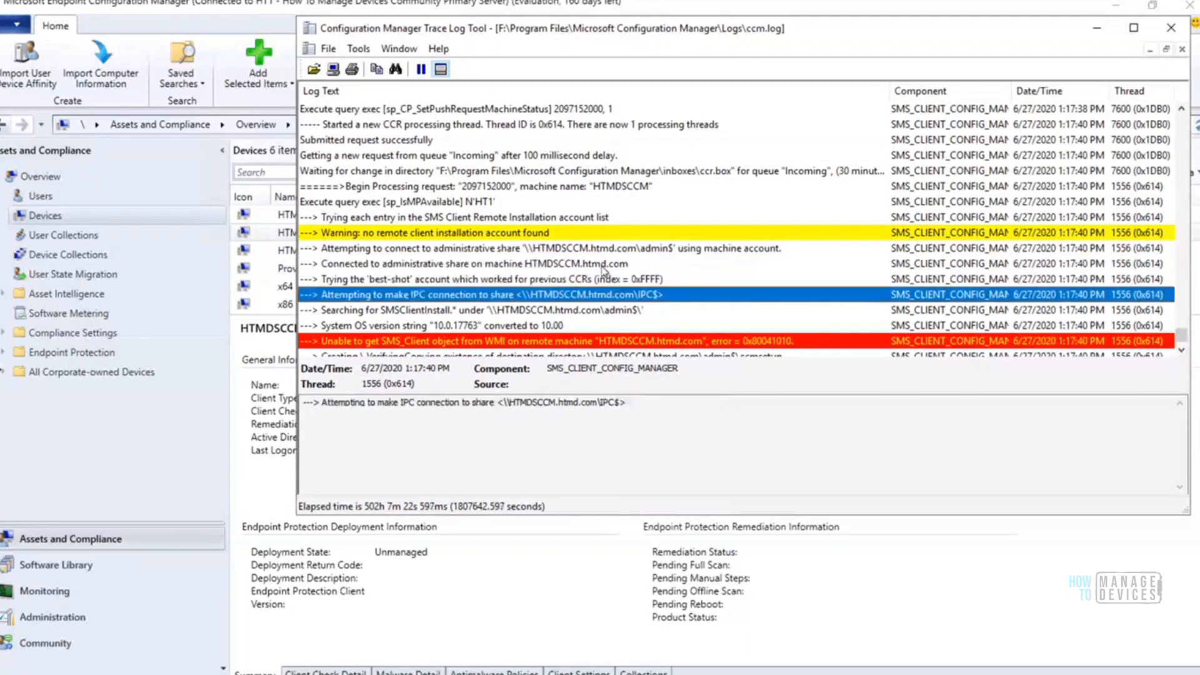
{"action": "key", "text": "Down"}
{"action": "key", "text": "Down"}
{"action": "key", "text": "Down"}
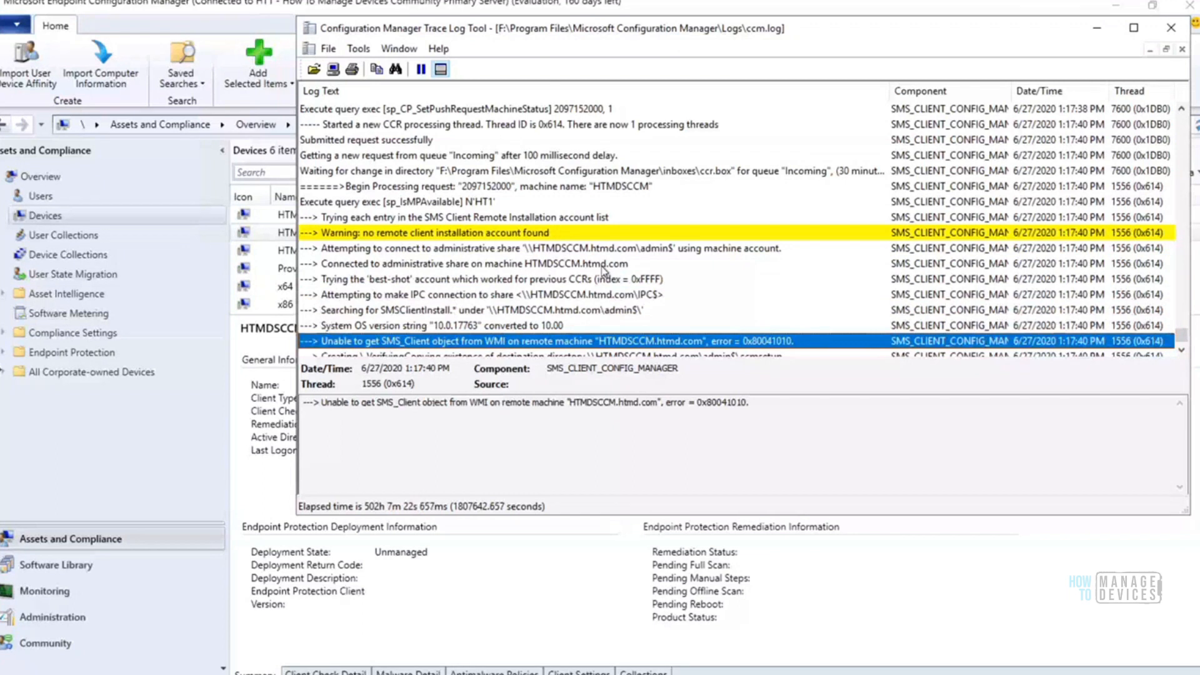
Examine the full message of the SMS_Client WMI error, including its object, remote machine and error code
{"action": "left_click_drag", "start_coordinate": [752, 403], "coordinate": [424, 402]}
{"action": "left_click_drag", "start_coordinate": [320, 385], "coordinate": [311, 402]}
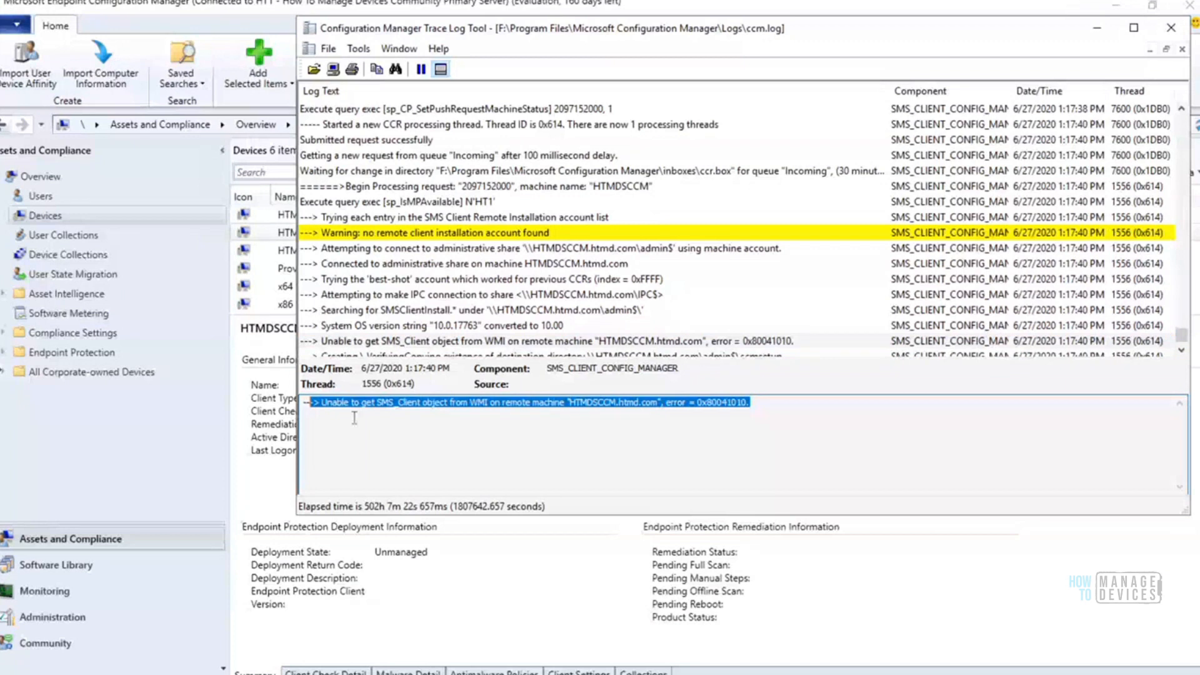
{"action": "left_click", "coordinate": [331, 404]}
{"action": "left_click_drag", "start_coordinate": [321, 403], "coordinate": [437, 406]}
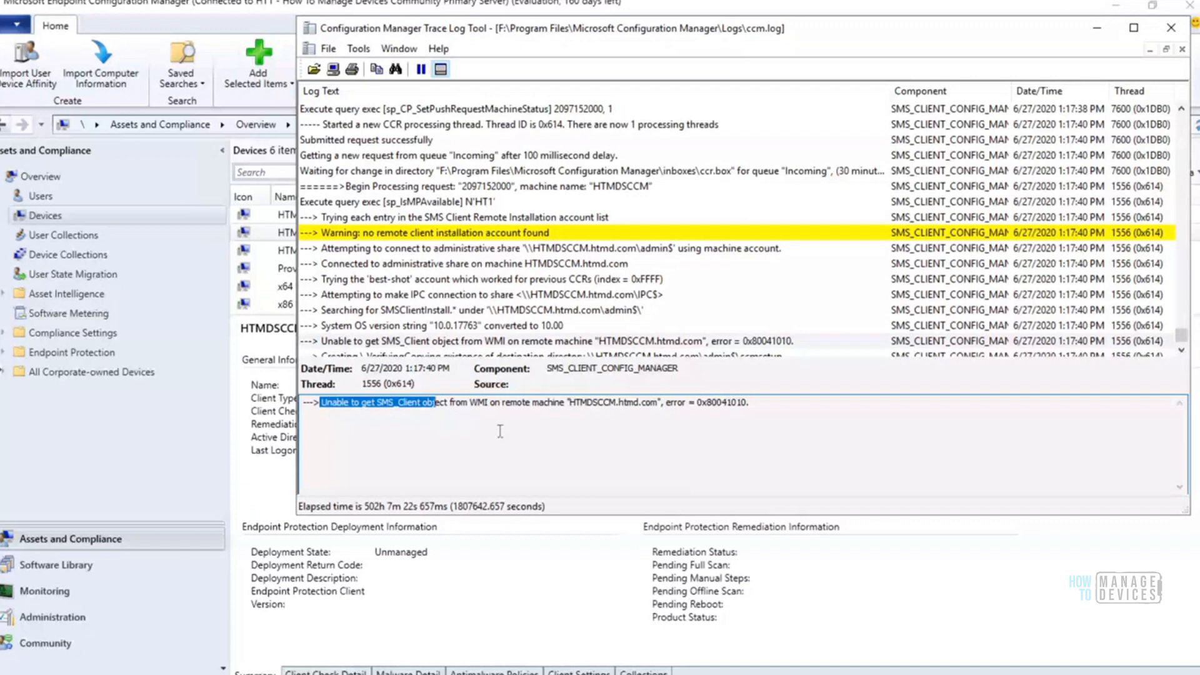
{"action": "left_click_drag", "start_coordinate": [469, 403], "coordinate": [661, 403]}
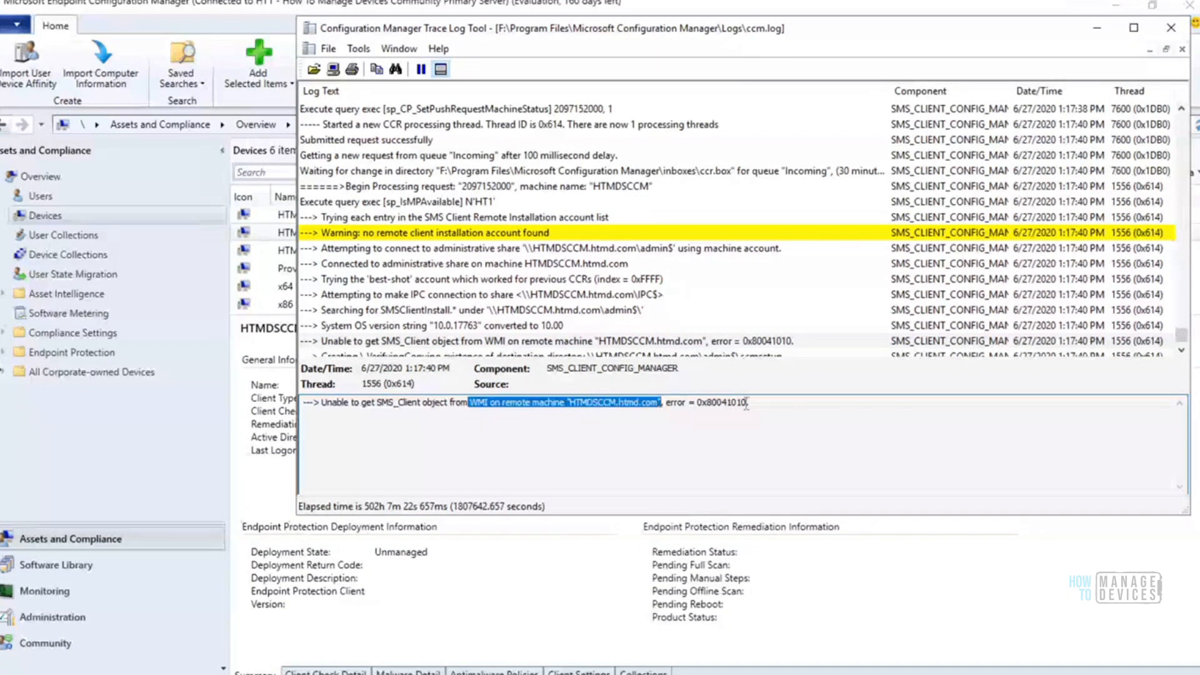
{"action": "left_click_drag", "start_coordinate": [777, 407], "coordinate": [311, 412]}
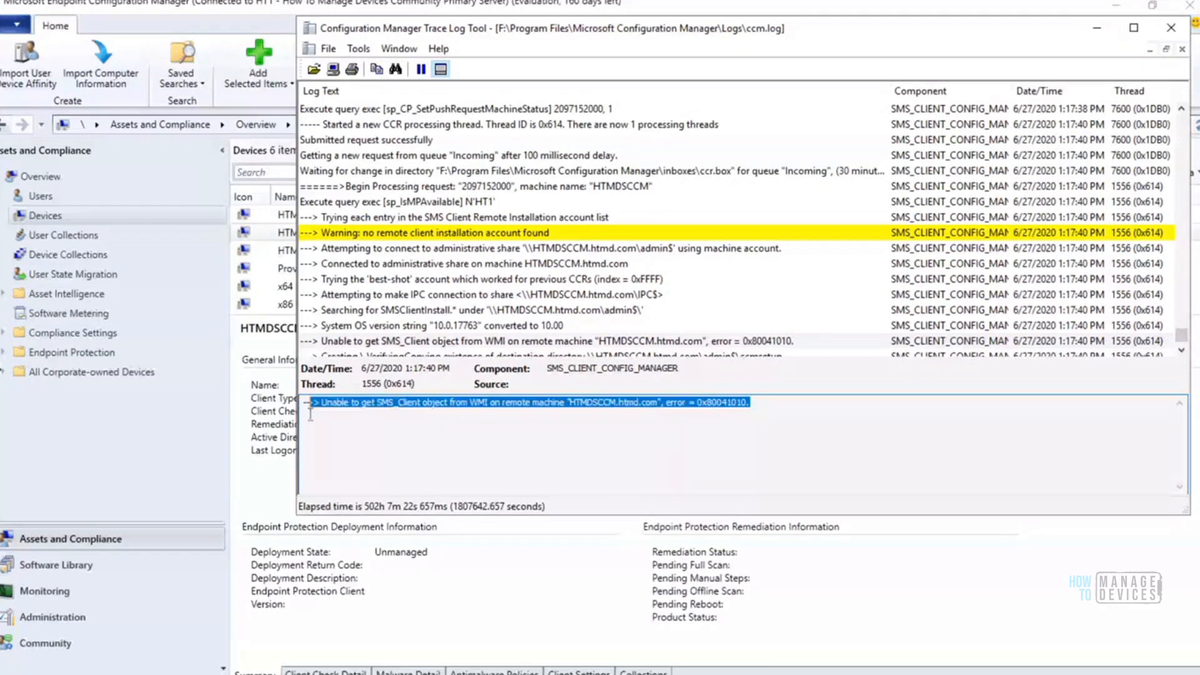
{"action": "left_click", "coordinate": [777, 402]}
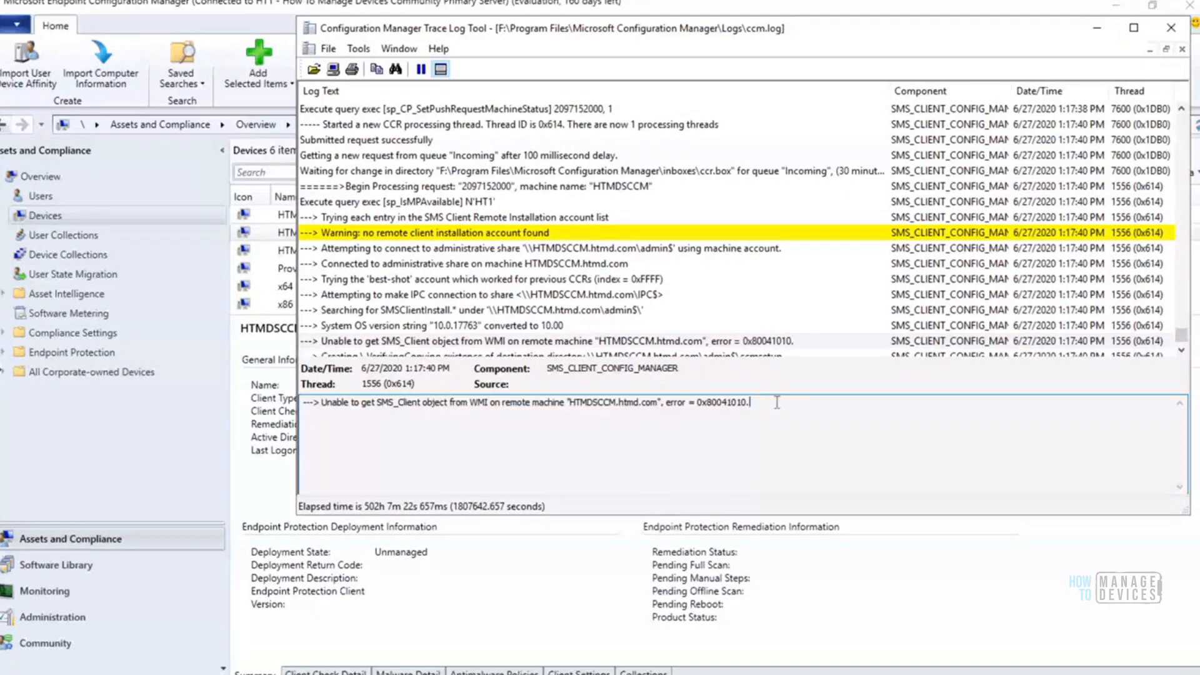
{"action": "left_click", "coordinate": [322, 404], "text": "shift"}
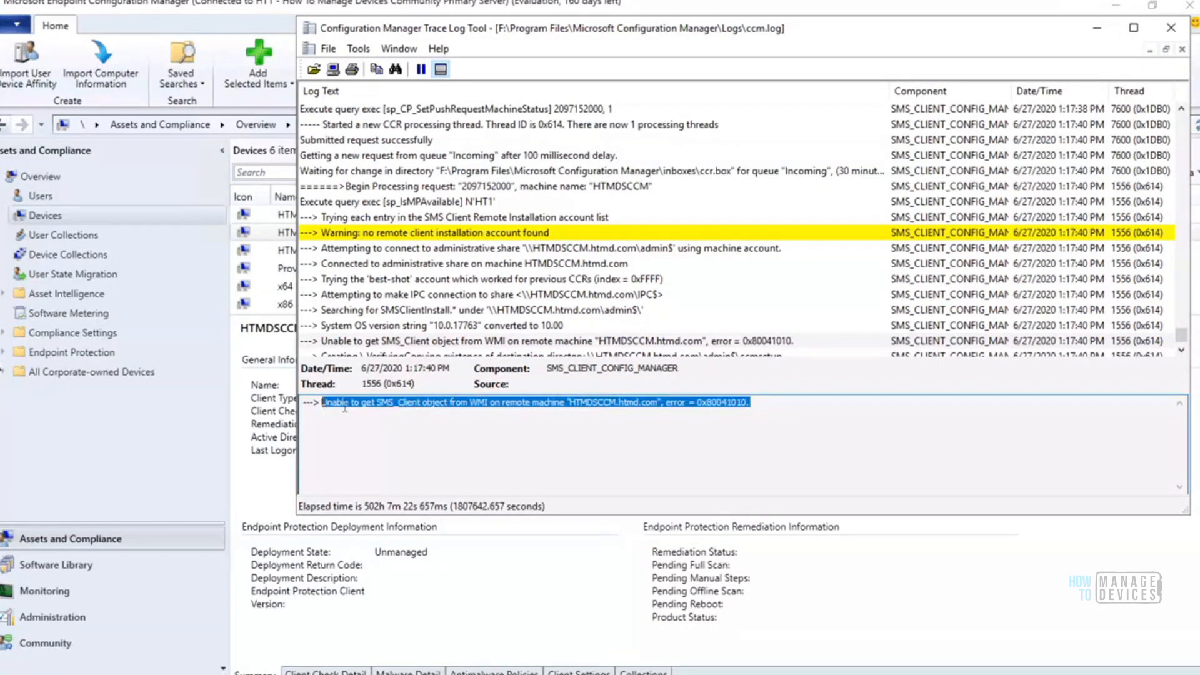
{"action": "left_click", "coordinate": [439, 435]}
{"action": "left_click_drag", "start_coordinate": [379, 402], "coordinate": [447, 405]}
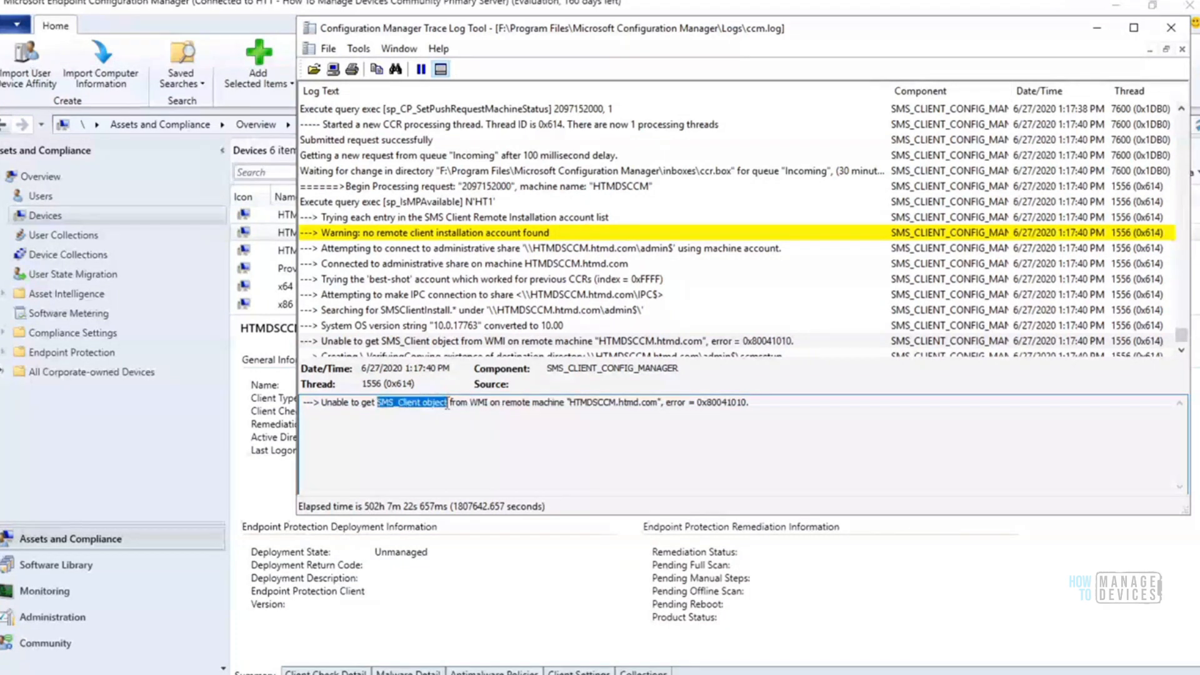
{"action": "left_click_drag", "start_coordinate": [767, 402], "coordinate": [289, 398]}
{"action": "left_click", "coordinate": [793, 401]}
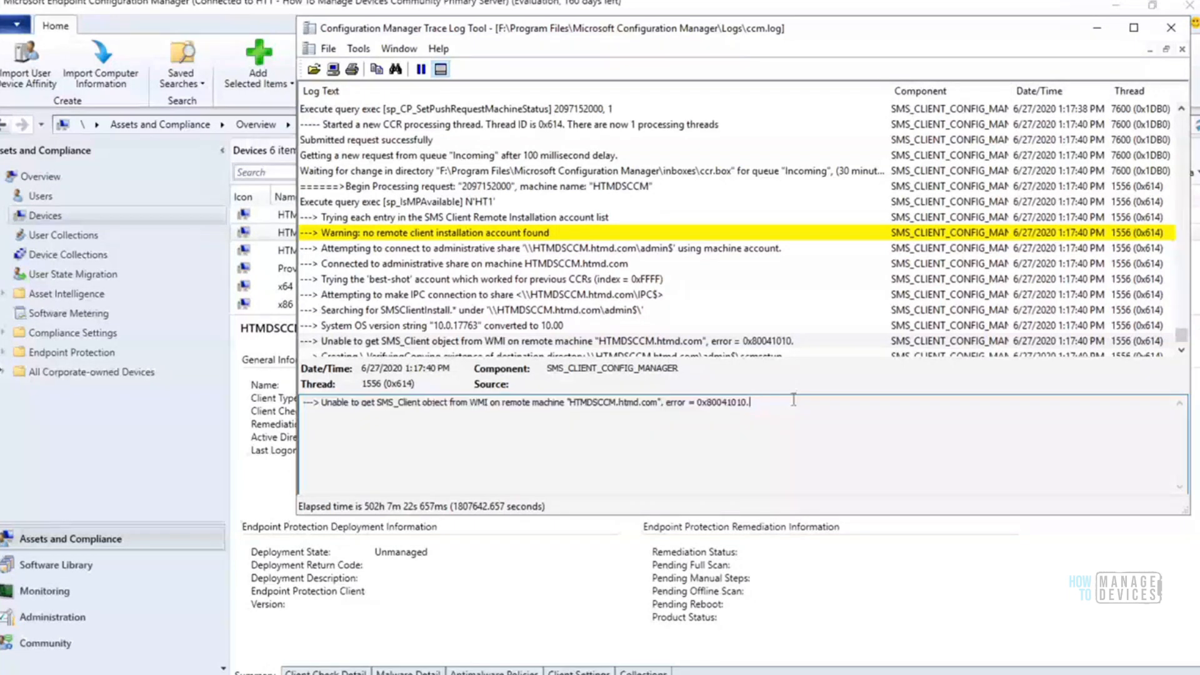
Check the ccmsetup directory and client file copy entries following the WMI error, and recheck the error code in its message
{"action": "left_click", "coordinate": [729, 343]}
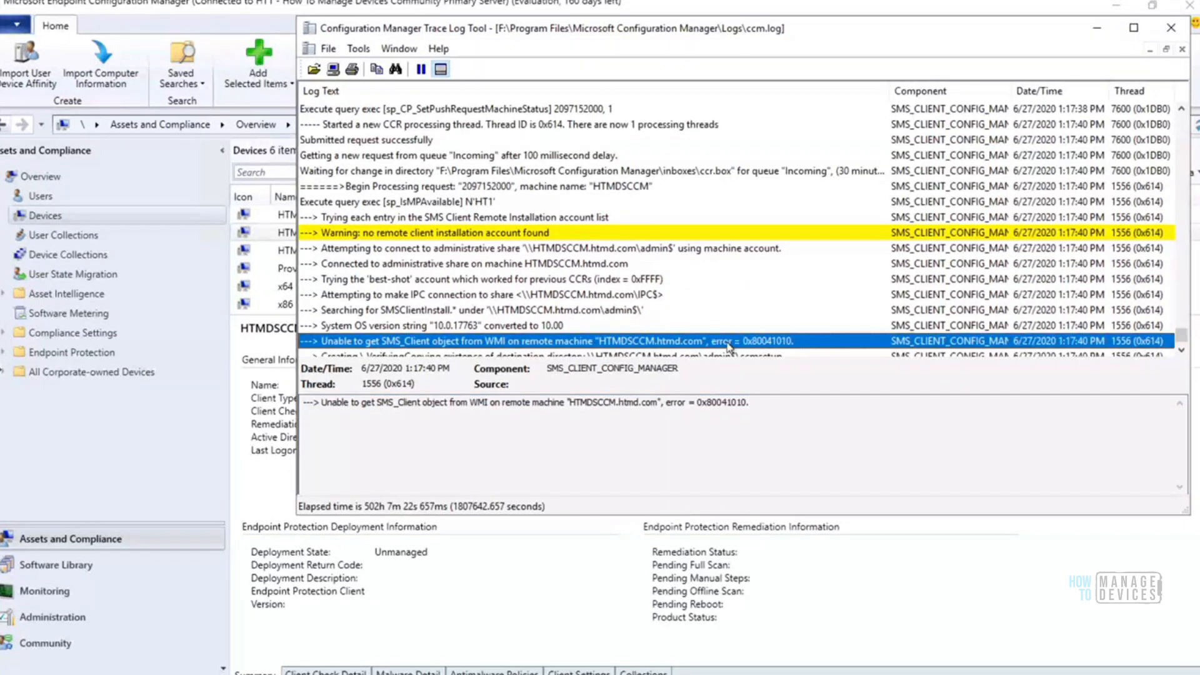
{"action": "key", "text": "Down"}
{"action": "key", "text": "Down"}
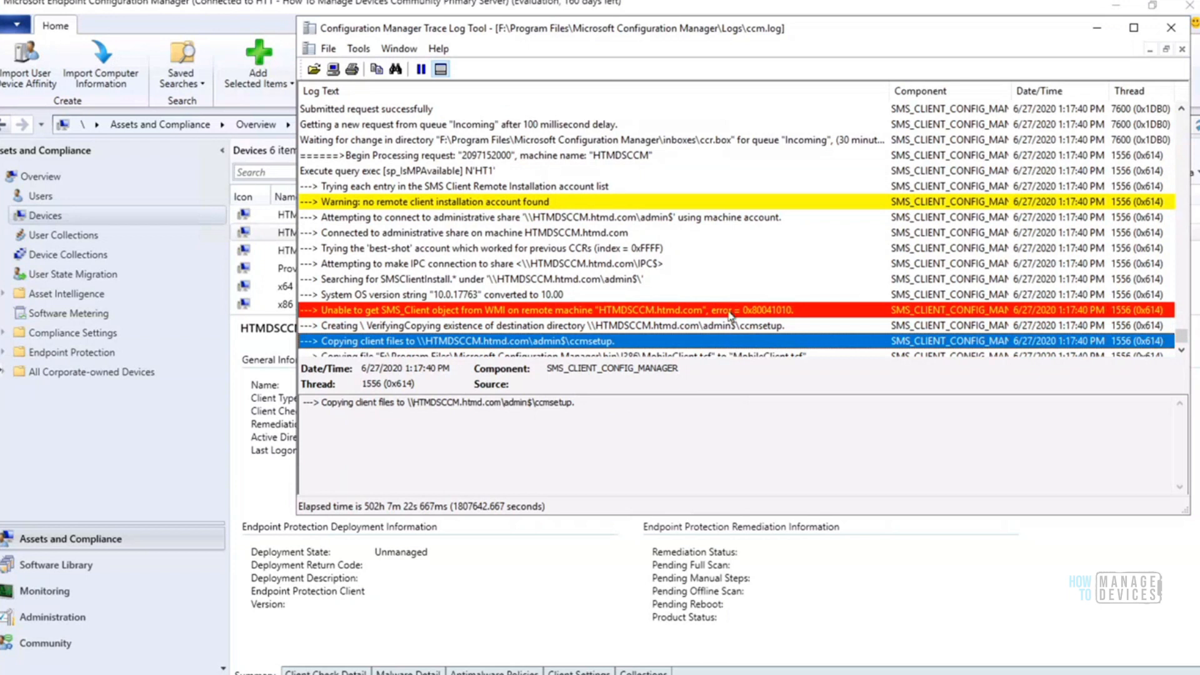
{"action": "left_click", "coordinate": [713, 315]}
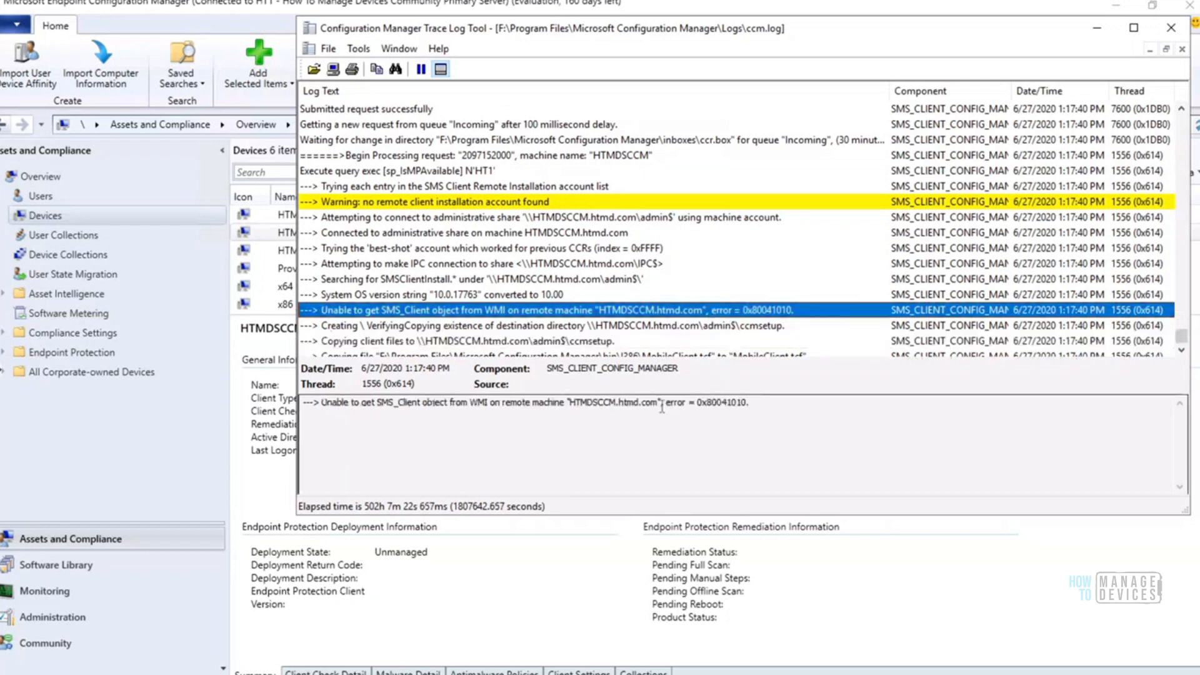
{"action": "left_click_drag", "start_coordinate": [661, 403], "coordinate": [723, 403]}
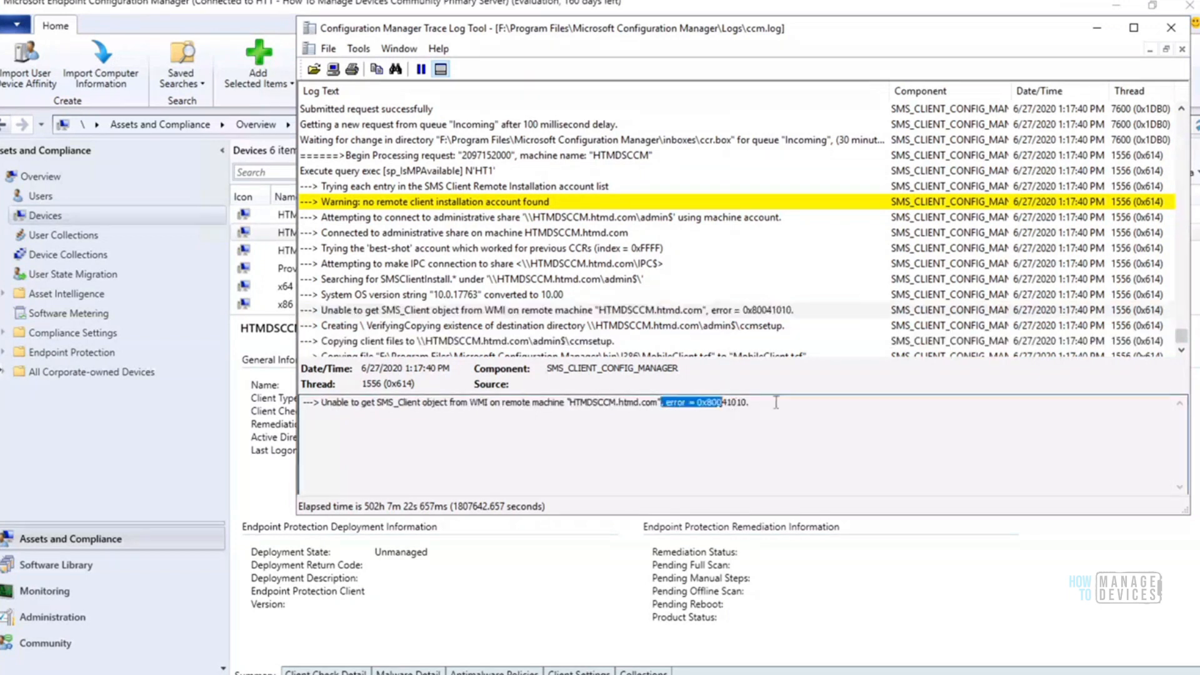
Examine the log entry about creating or verifying the ccmsetup destination directory on the admin$ share
{"action": "left_click", "coordinate": [738, 331]}
{"action": "key", "text": "Down"}
{"action": "key", "text": "Down"}
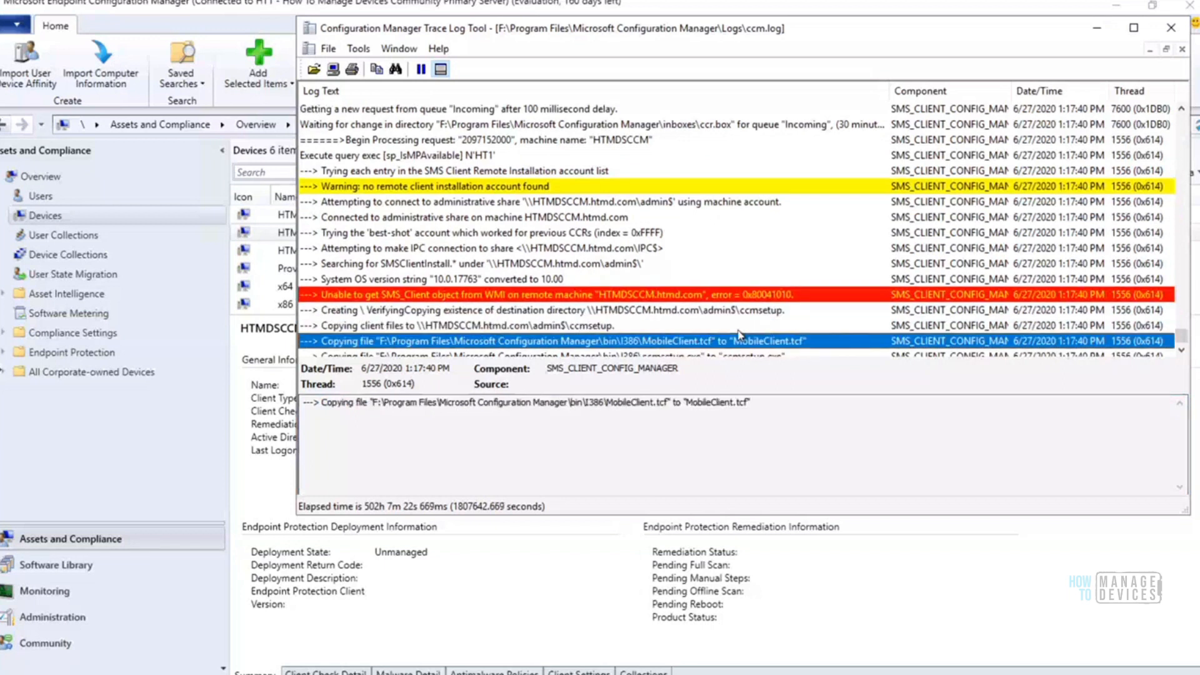
{"action": "key", "text": "Up"}
{"action": "key", "text": "Up"}
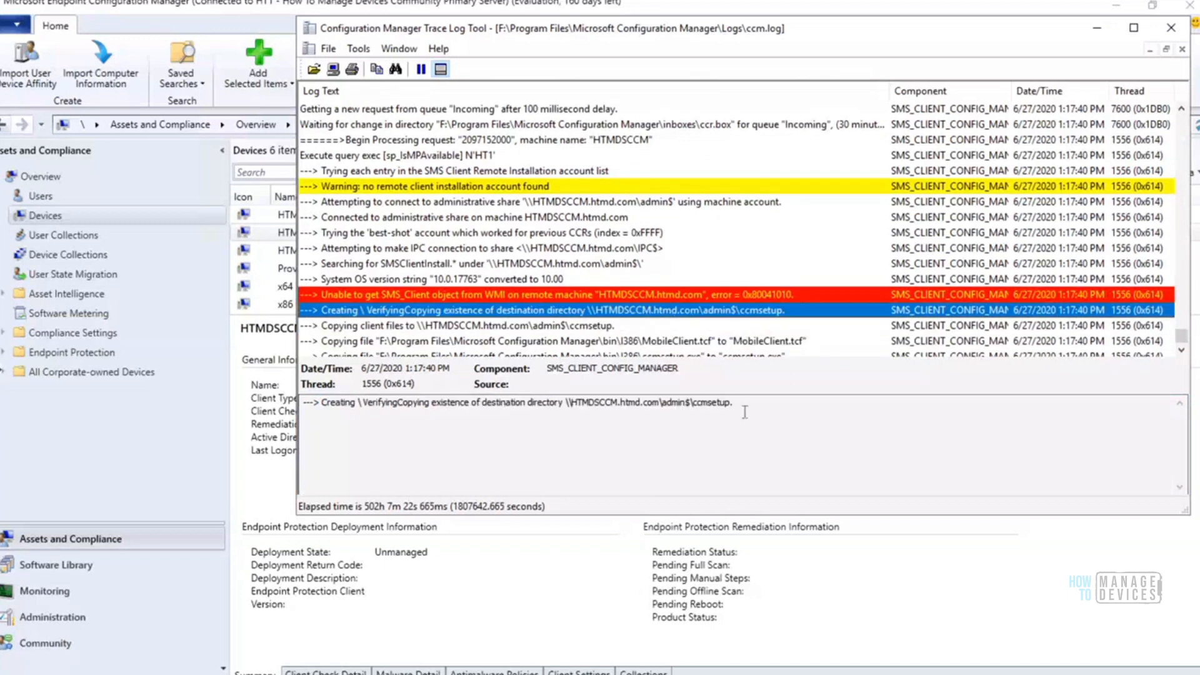
{"action": "left_click_drag", "start_coordinate": [734, 404], "coordinate": [303, 404]}
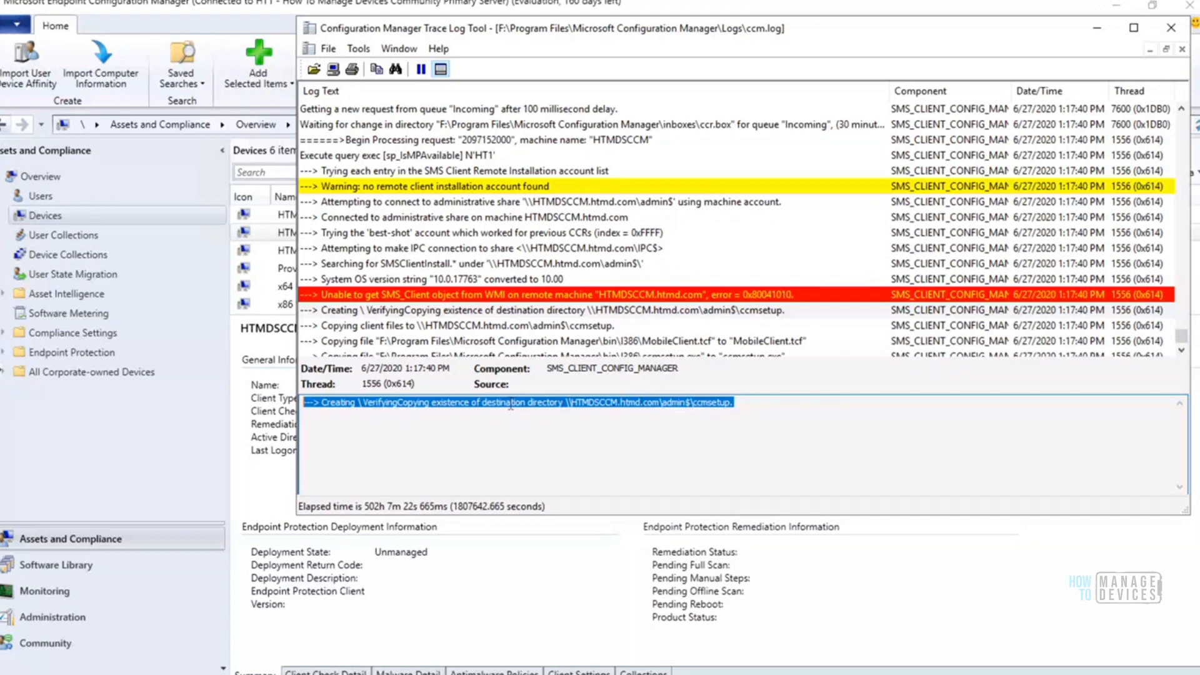
Open the logged path \\HTMDSCCM.htmd.com\admin$\ through the Run dialog and look through the folders on the share
{"action": "left_click", "coordinate": [694, 403]}
{"action": "left_click_drag", "start_coordinate": [694, 403], "coordinate": [565, 403]}
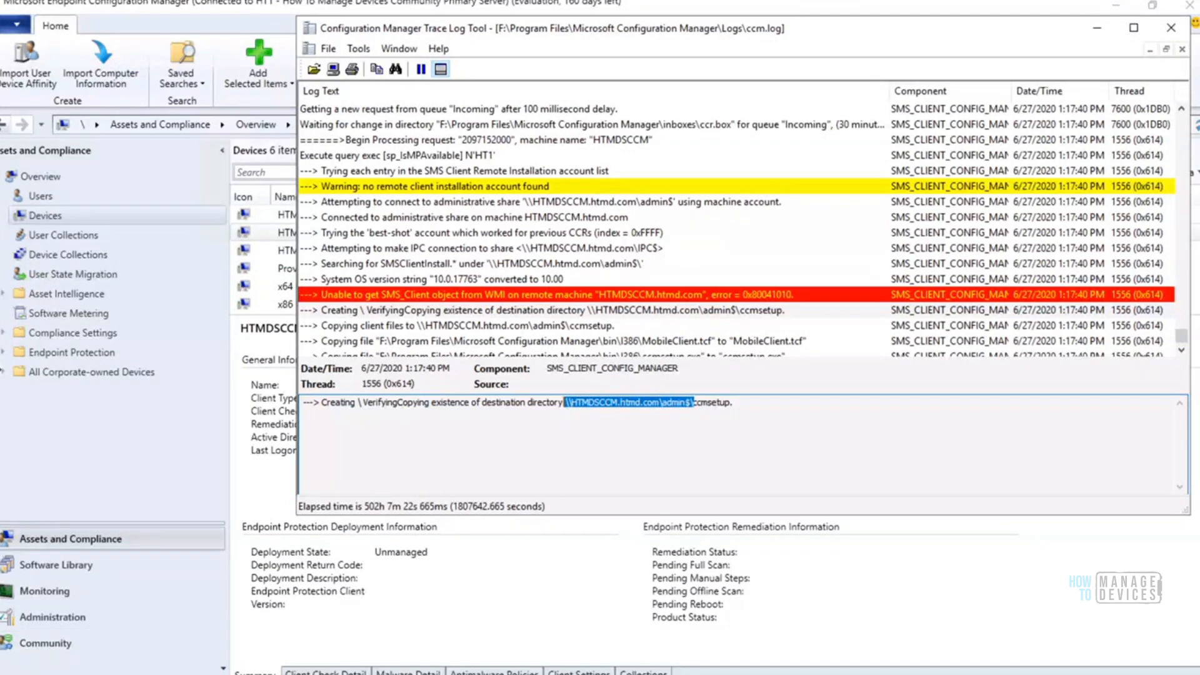
{"action": "key", "text": "super+x"}
{"action": "left_click", "coordinate": [81, 636]}
{"action": "key", "text": "ctrl+v"}
{"action": "key", "text": "Home"}
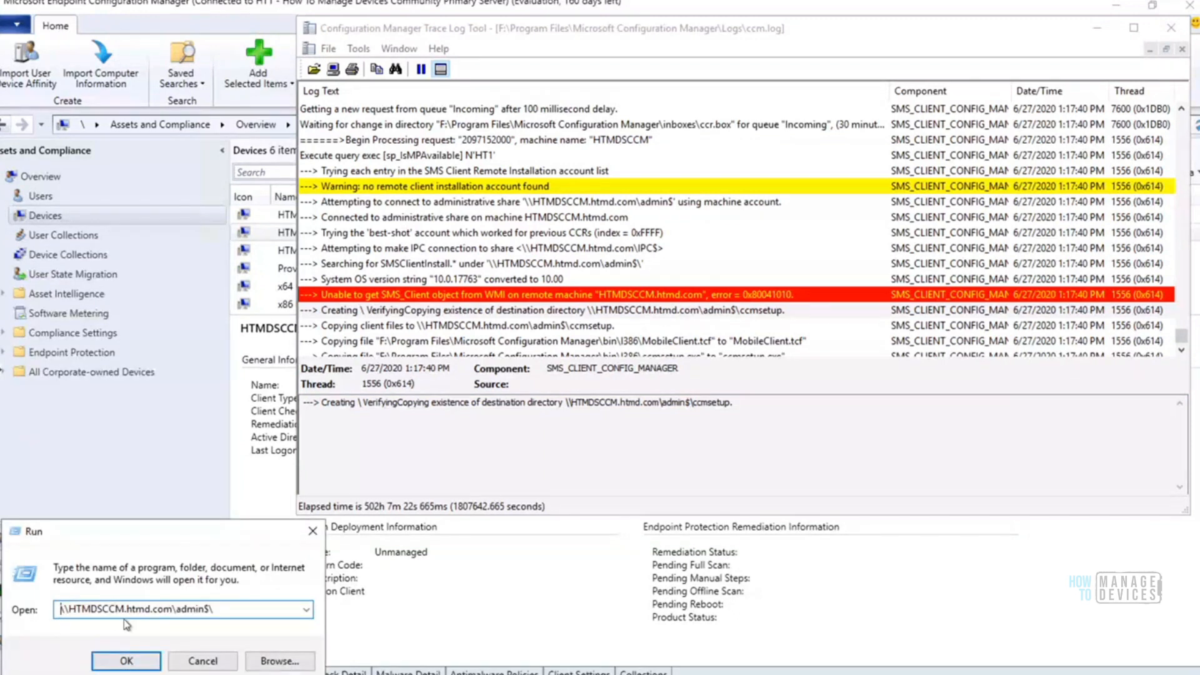
{"action": "left_click", "coordinate": [125, 661]}
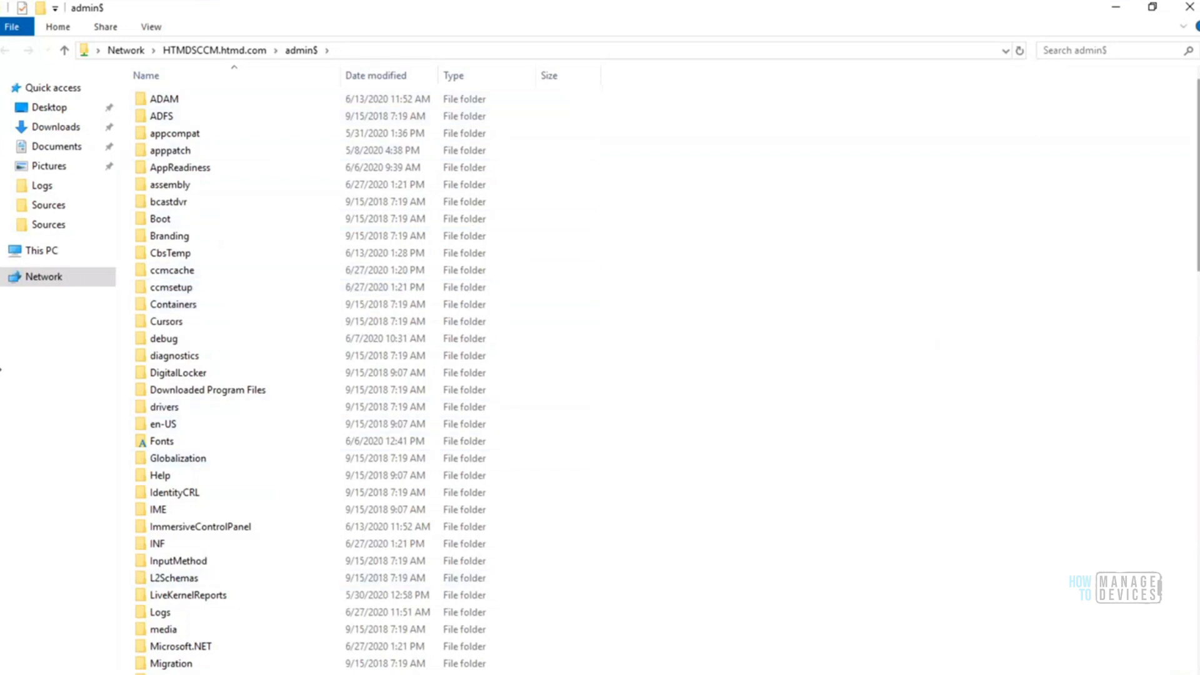
{"action": "scroll", "coordinate": [667, 380], "scroll_direction": "down", "scroll_amount": 9}
{"action": "scroll", "coordinate": [666, 379], "scroll_direction": "down", "scroll_amount": 3}
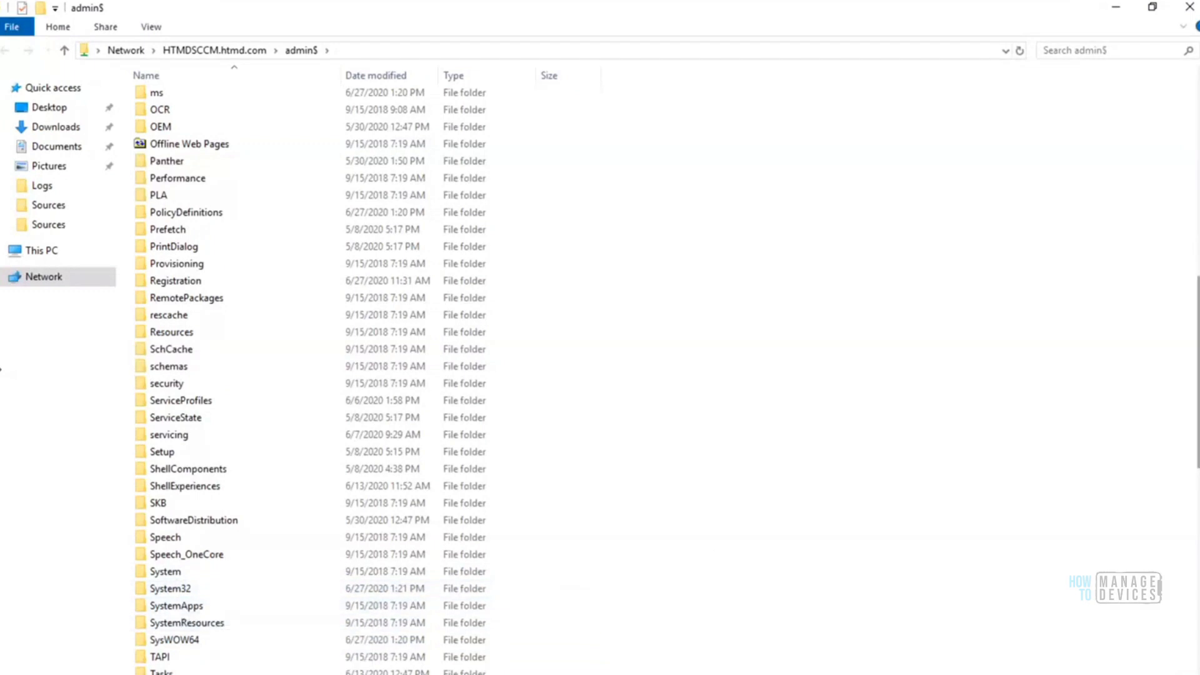
{"action": "scroll", "coordinate": [1038, 425], "scroll_direction": "up", "scroll_amount": 12}
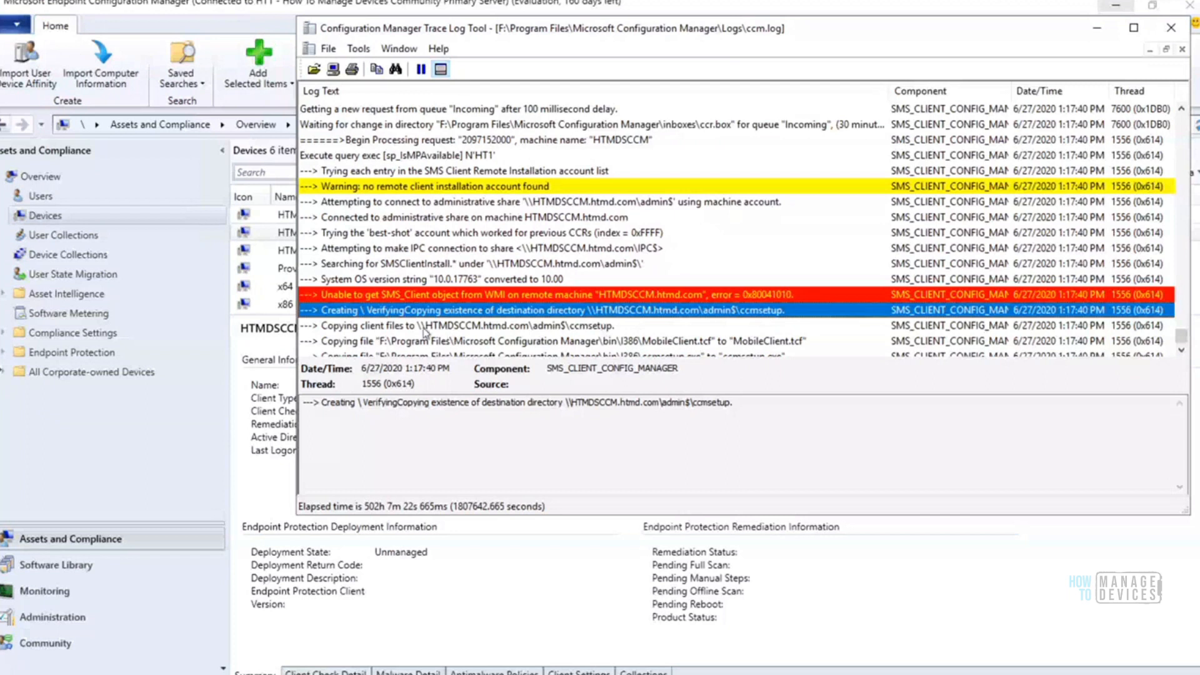
Return to ccm.log and review the entries from copying the client files to the sp_CP_SetLastErrorCode query
{"action": "left_click", "coordinate": [493, 326]}
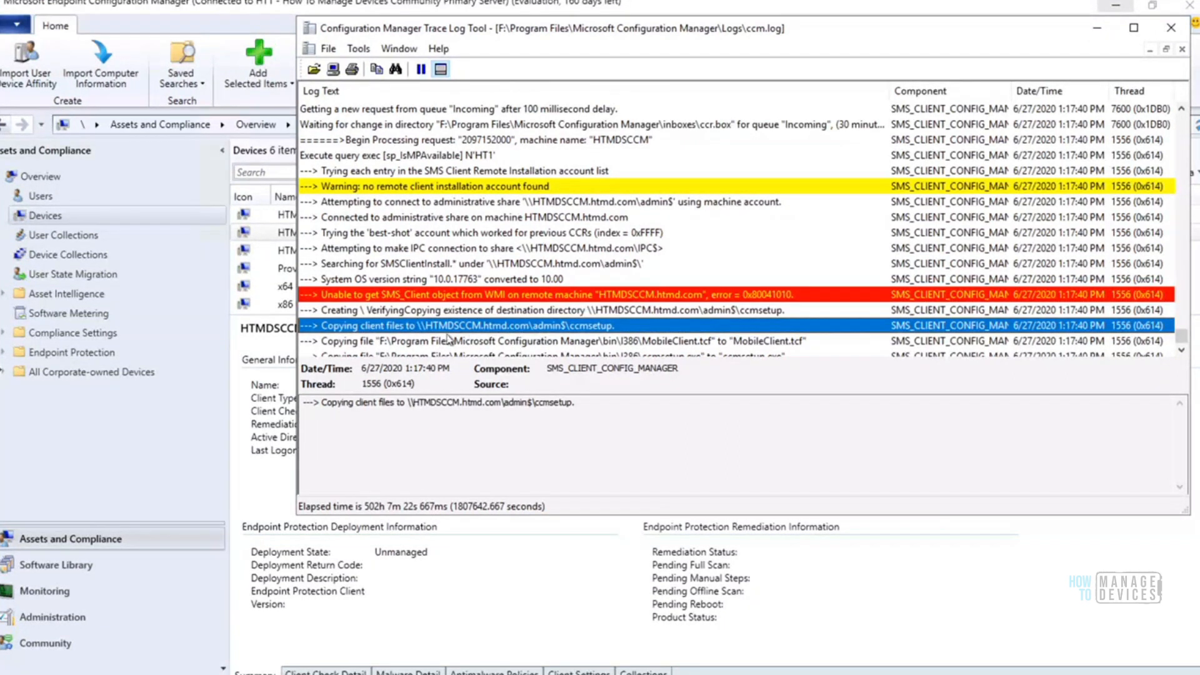
{"action": "left_click", "coordinate": [584, 344]}
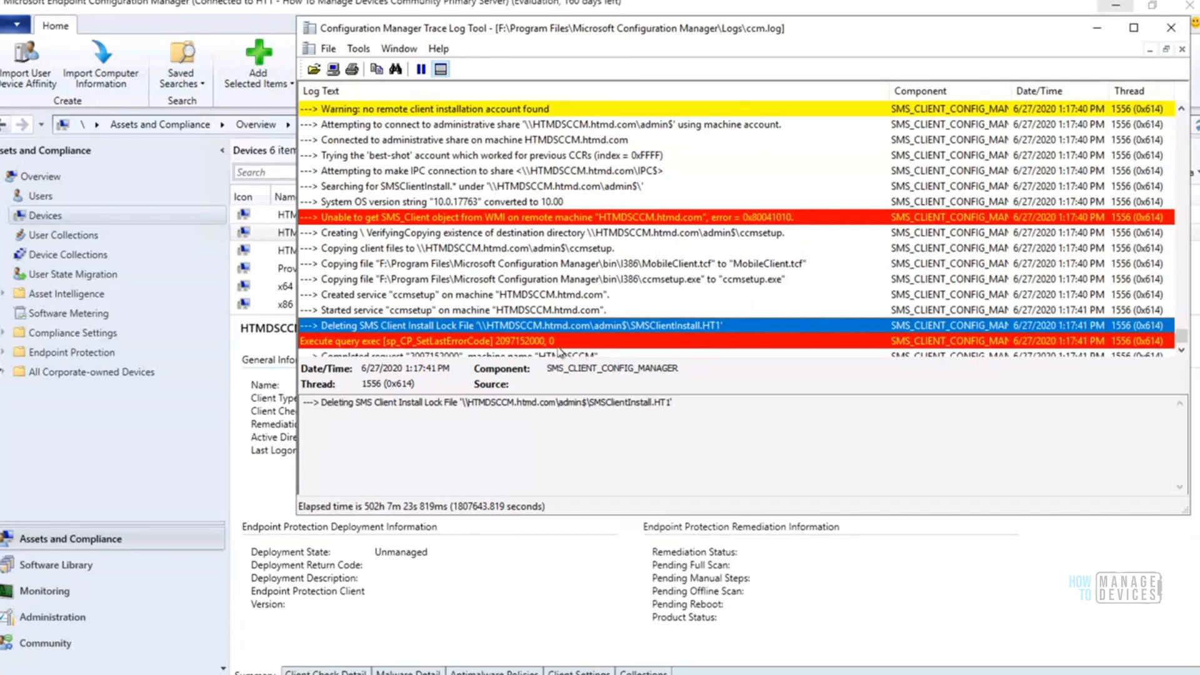
{"action": "left_click", "coordinate": [557, 345]}
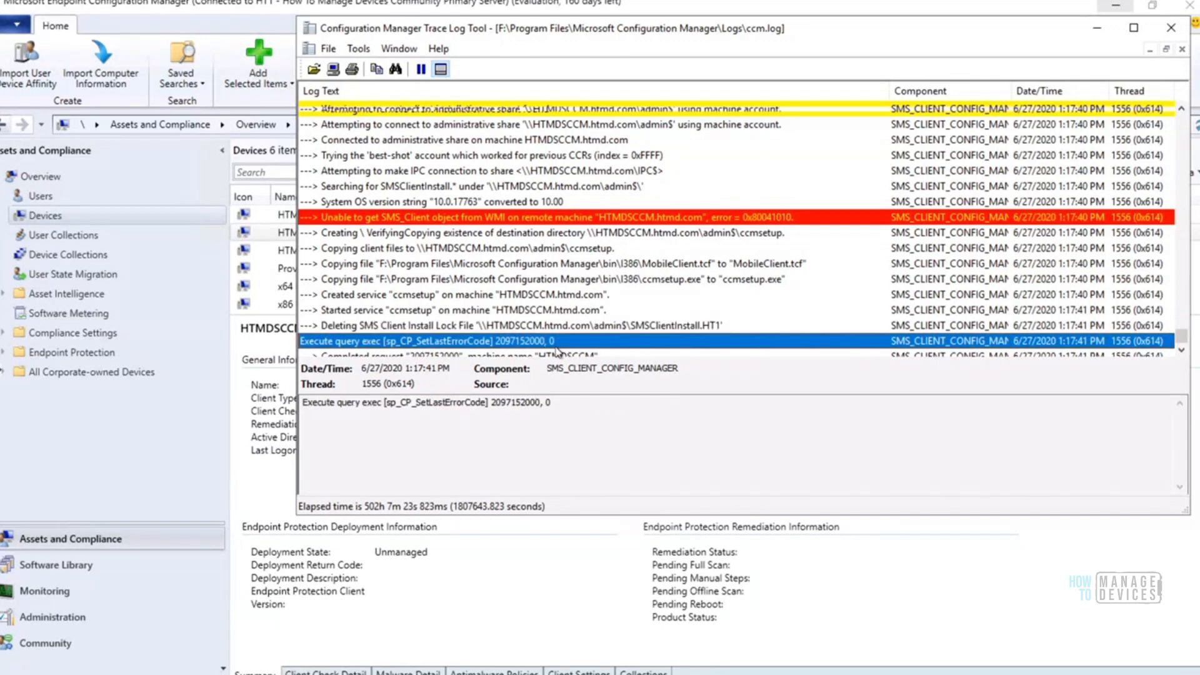
{"action": "scroll", "coordinate": [557, 352], "scroll_direction": "down", "scroll_amount": 1}
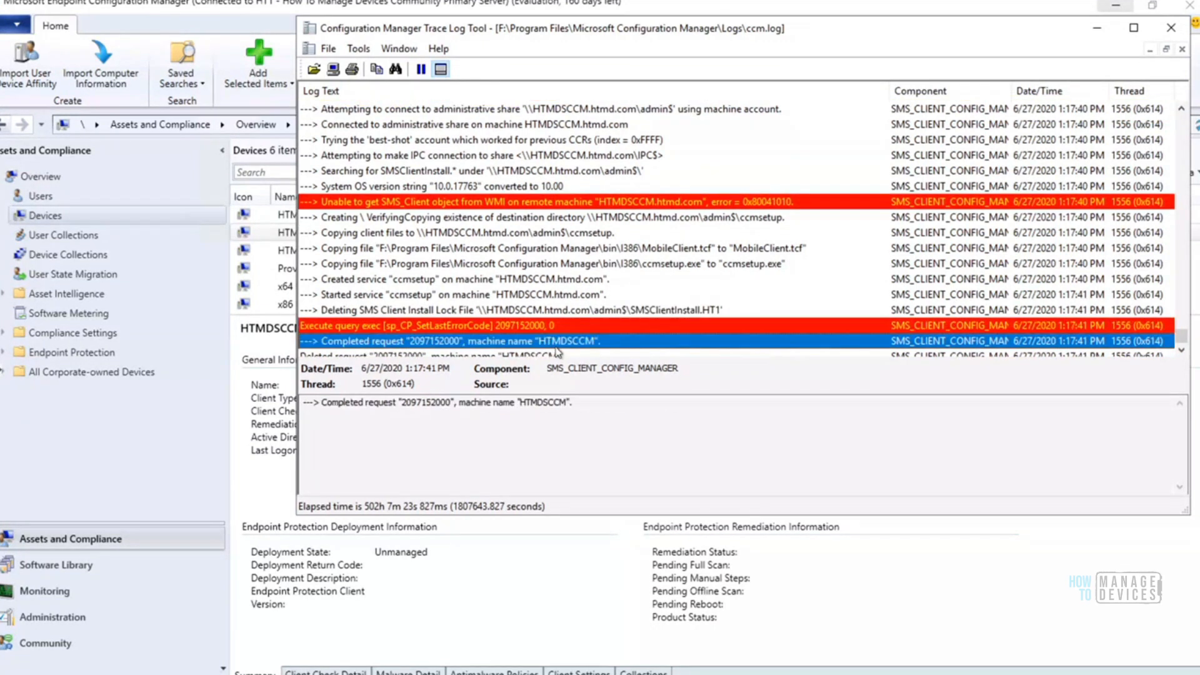
Examine the stored procedure name and the final error code value in the sp_CP_SetLastErrorCode entry
{"action": "left_click", "coordinate": [447, 400]}
{"action": "left_click_drag", "start_coordinate": [446, 402], "coordinate": [465, 405]}
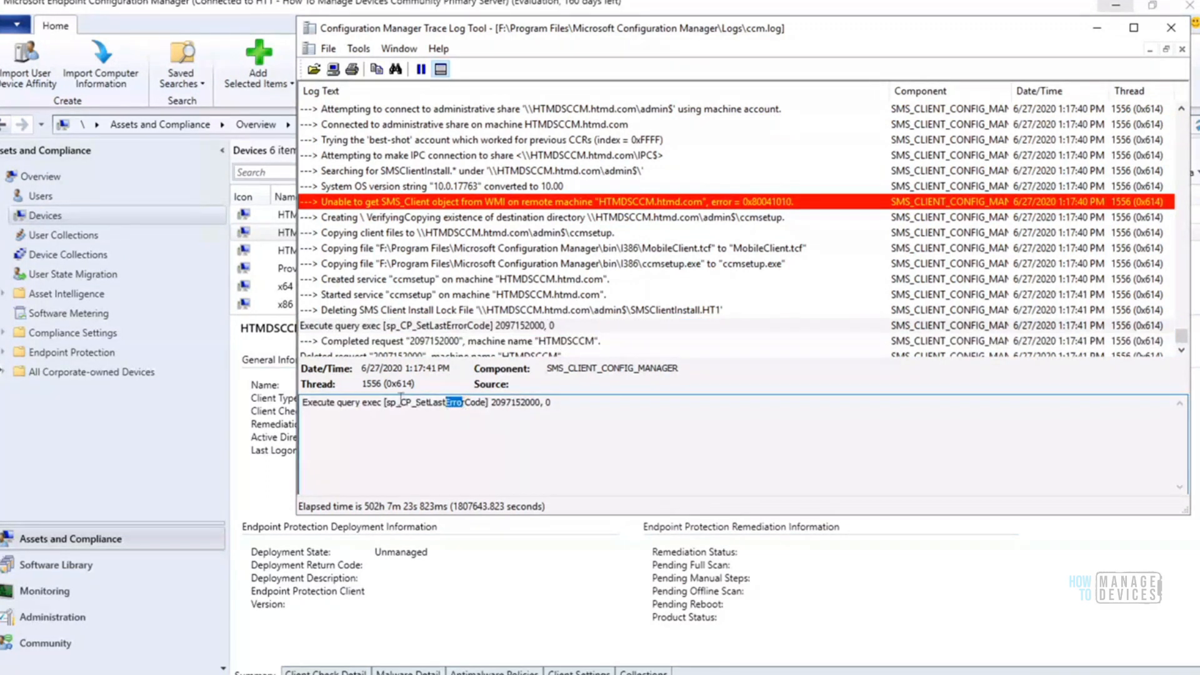
{"action": "left_click_drag", "start_coordinate": [401, 404], "coordinate": [408, 402]}
{"action": "left_click_drag", "start_coordinate": [415, 403], "coordinate": [484, 406]}
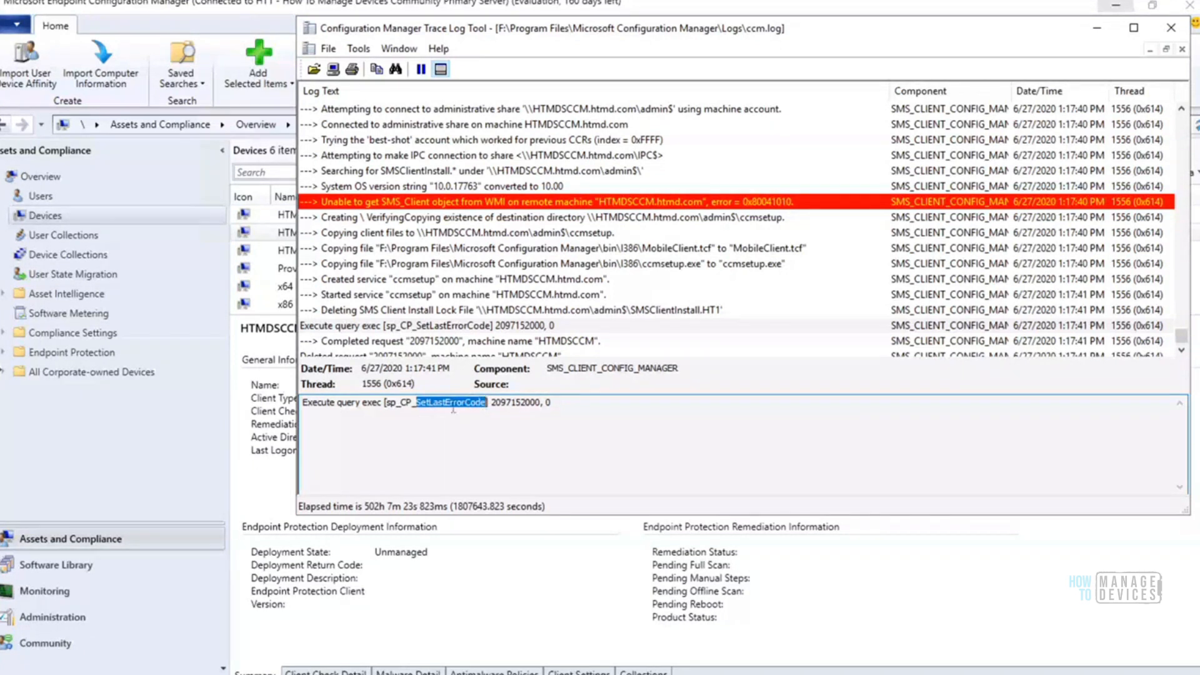
{"action": "left_click", "coordinate": [566, 400]}
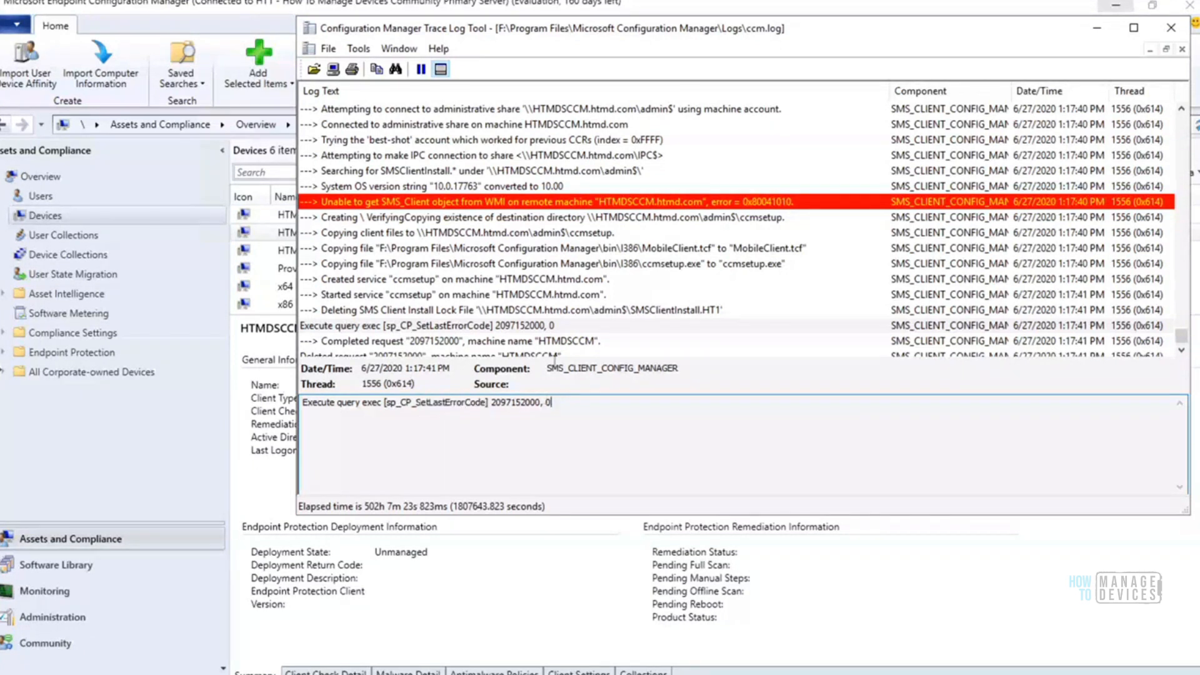
Review the closing ccm.log entries for the HTMDSCCM request, from sp_CP_SetLastErrorCode to End request, including the completed and deleted entries
{"action": "left_click", "coordinate": [552, 326]}
{"action": "key", "text": "Down"}
{"action": "key", "text": "Down"}
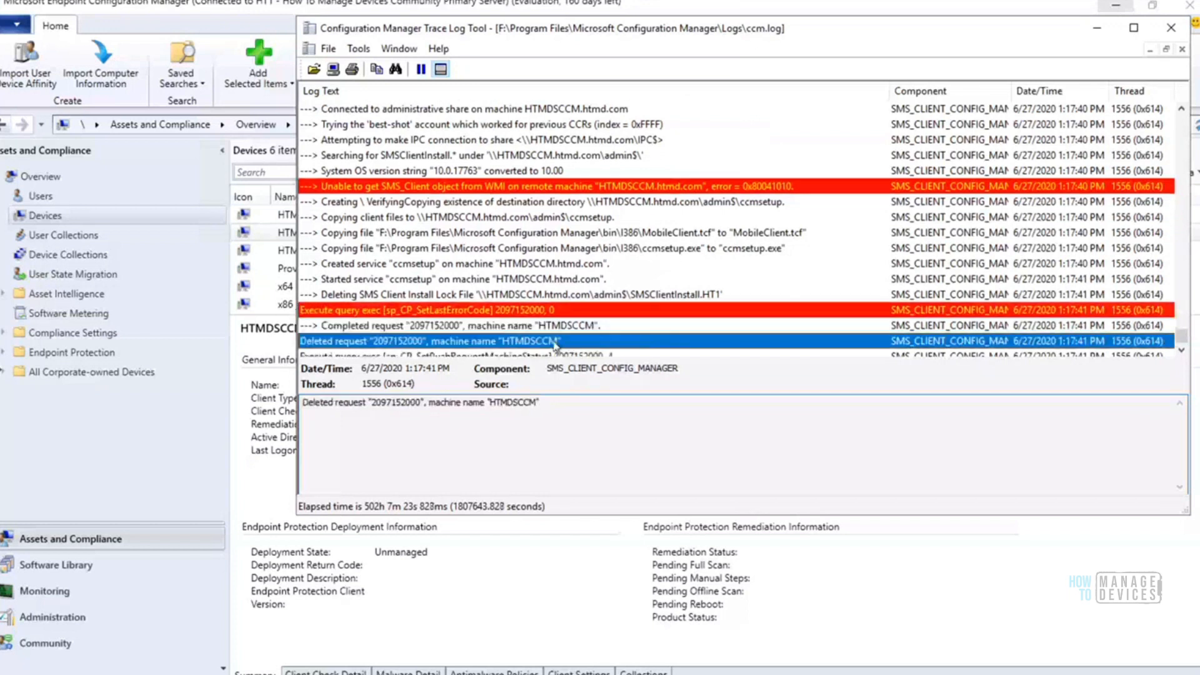
{"action": "key", "text": "Down"}
{"action": "key", "text": "Down"}
{"action": "key", "text": "Down"}
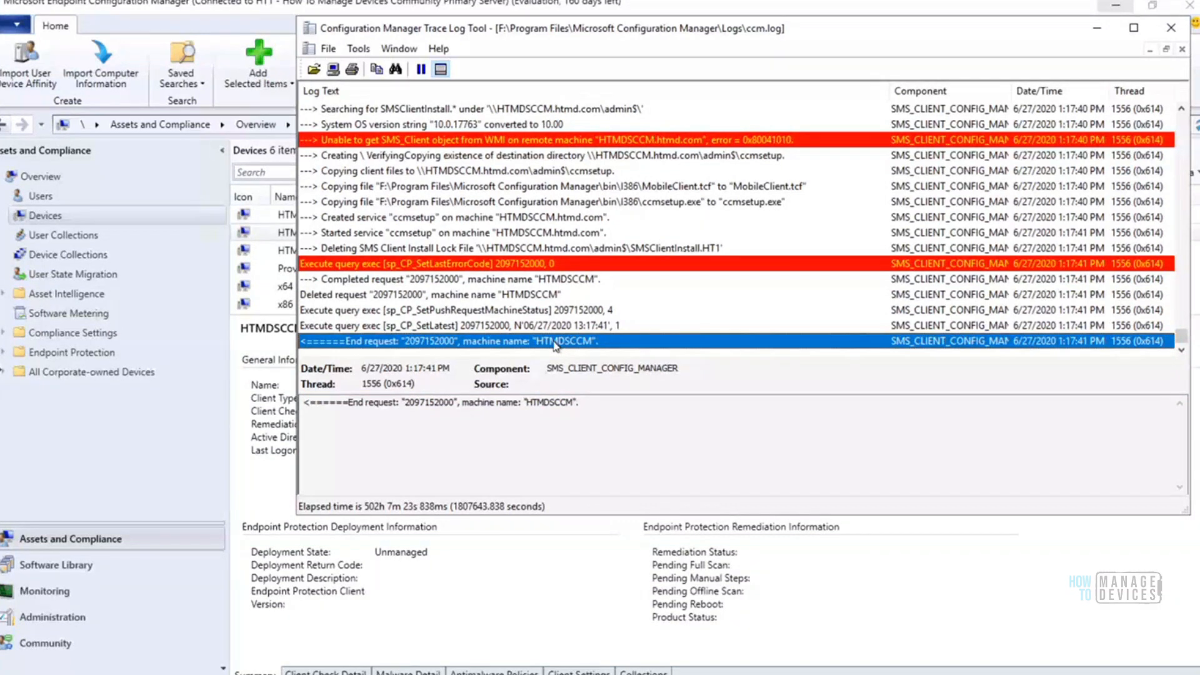
{"action": "left_click", "coordinate": [501, 286]}
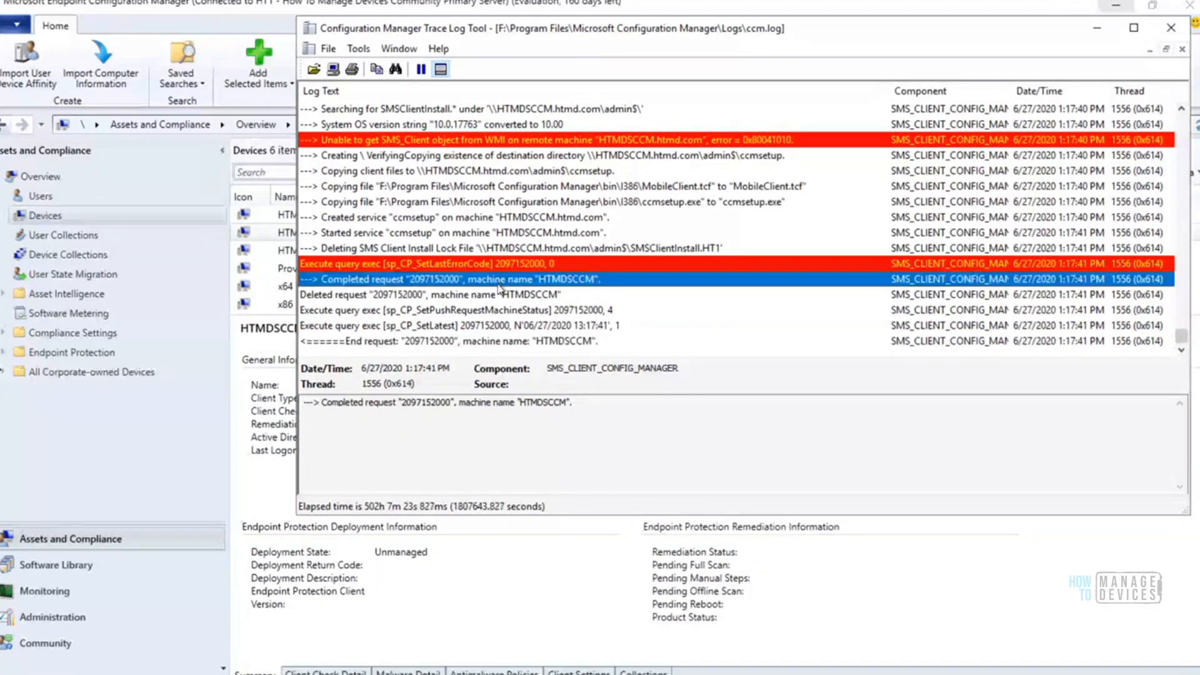
{"action": "left_click", "coordinate": [524, 297]}
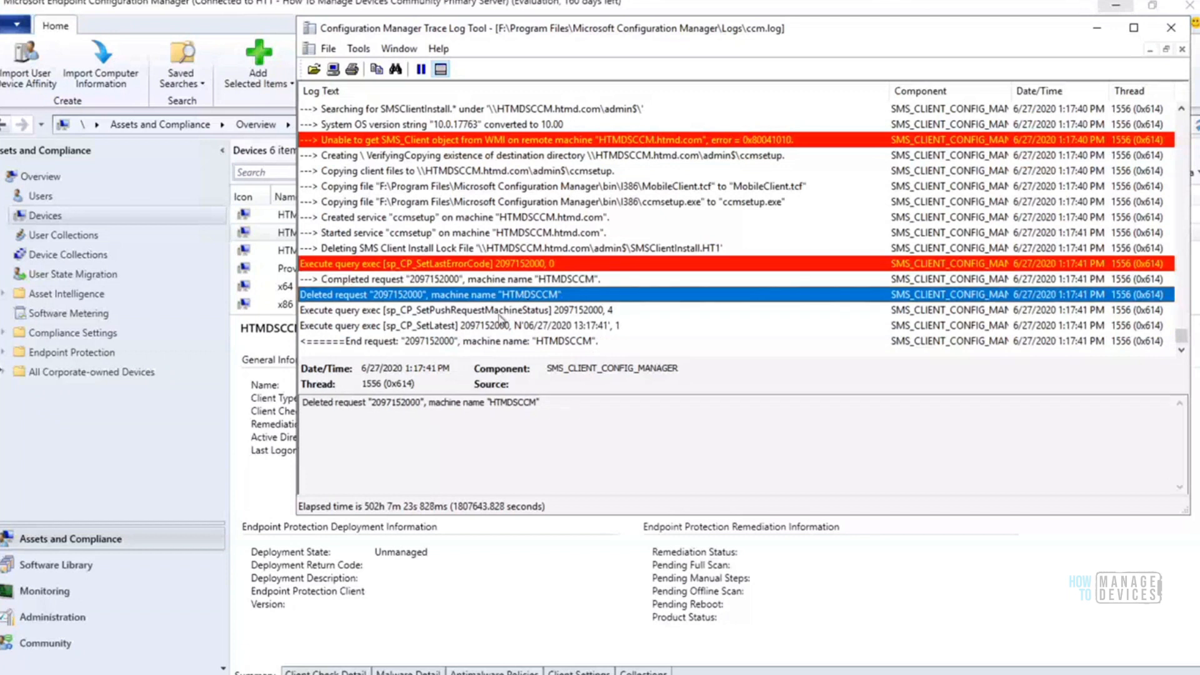
{"action": "left_click", "coordinate": [433, 280]}
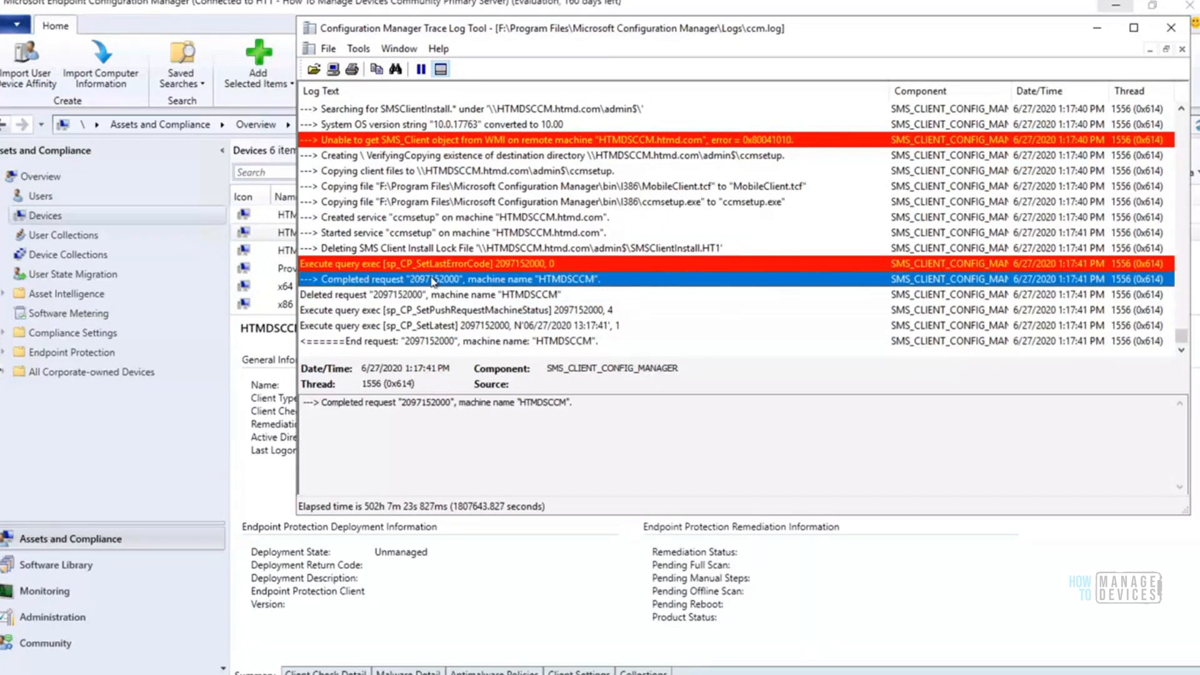
Examine the entry about creating the ccmsetup service on HTMDSCCM.htmd.com and highlight its full message text
{"action": "left_click", "coordinate": [418, 234]}
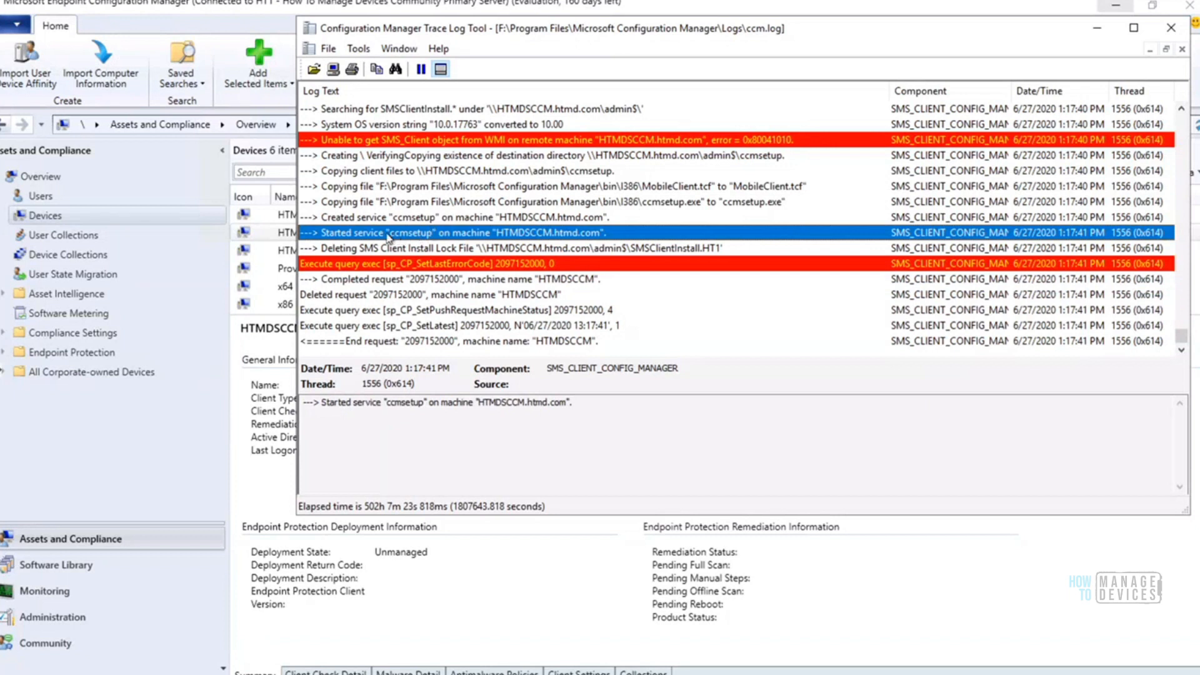
{"action": "left_click", "coordinate": [400, 220]}
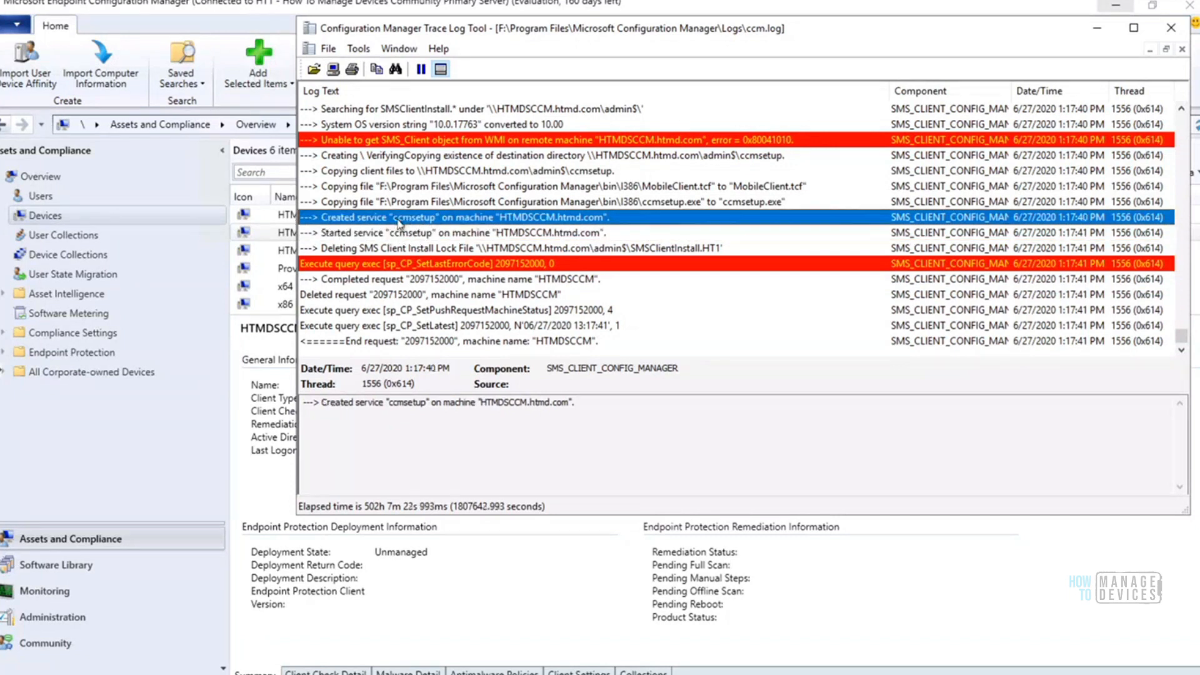
{"action": "left_click_drag", "start_coordinate": [612, 405], "coordinate": [291, 410]}
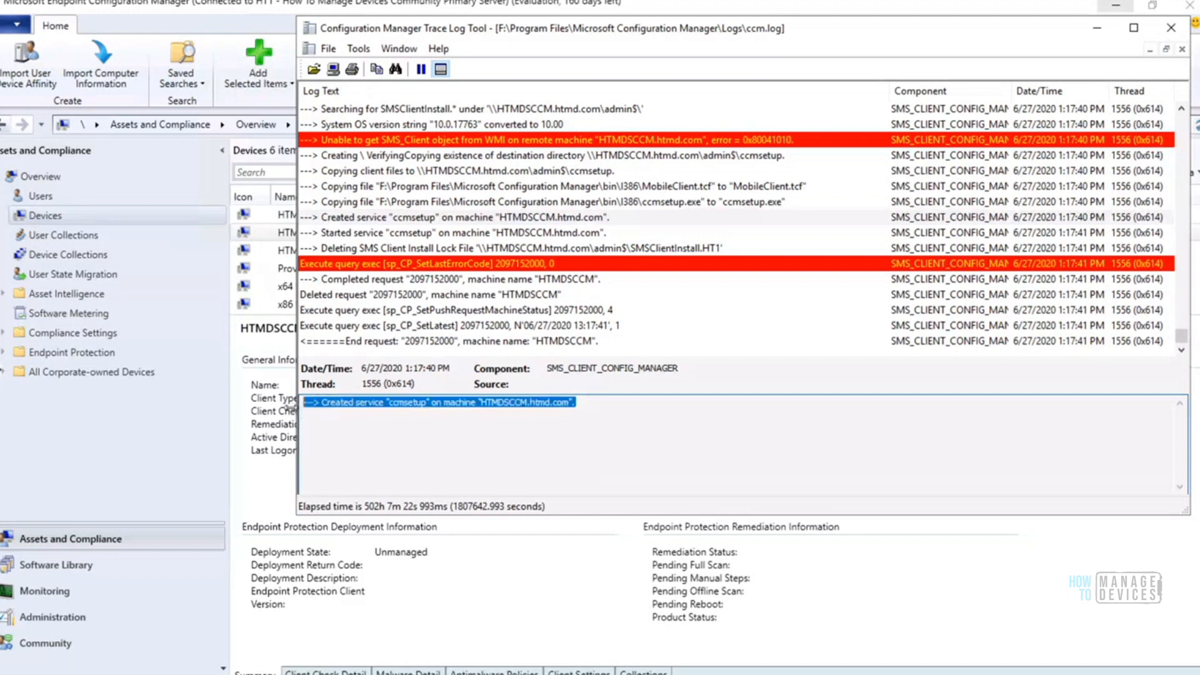
{"action": "left_click", "coordinate": [323, 410]}
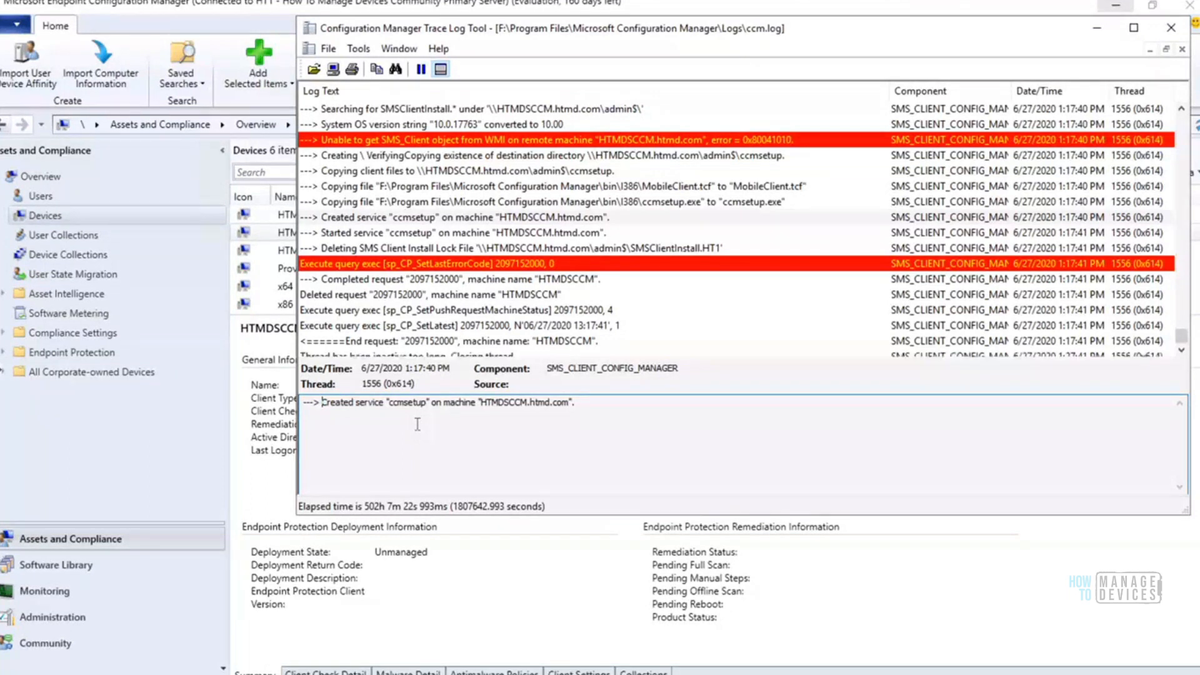
{"action": "left_click_drag", "start_coordinate": [322, 402], "coordinate": [579, 401]}
{"action": "left_click", "coordinate": [476, 405]}
{"action": "mouse_move", "coordinate": [320, 405]}
{"action": "left_mouse_down"}
{"action": "mouse_move", "coordinate": [580, 397]}
{"action": "mouse_move", "coordinate": [320, 407]}
{"action": "left_mouse_up"}
{"action": "left_click", "coordinate": [586, 401]}
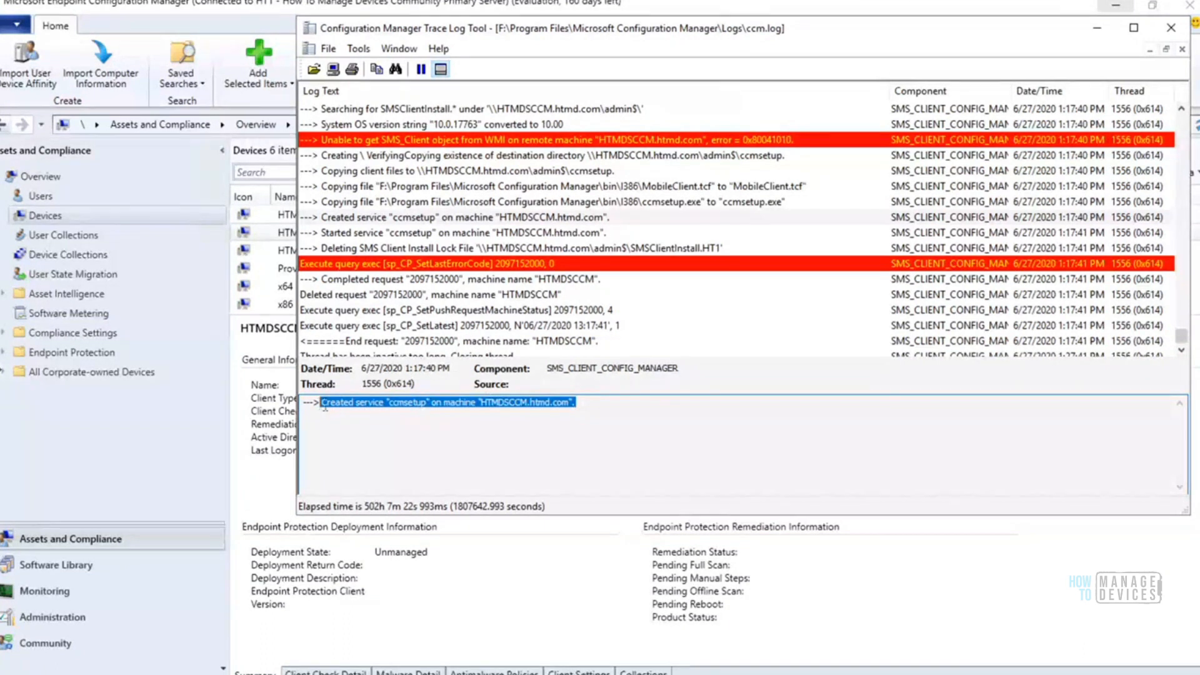
{"action": "left_click", "coordinate": [633, 416]}
{"action": "left_click_drag", "start_coordinate": [576, 403], "coordinate": [322, 408]}
{"action": "left_click", "coordinate": [596, 403]}
{"action": "left_click", "coordinate": [322, 404], "text": "shift"}
{"action": "left_click", "coordinate": [600, 404]}
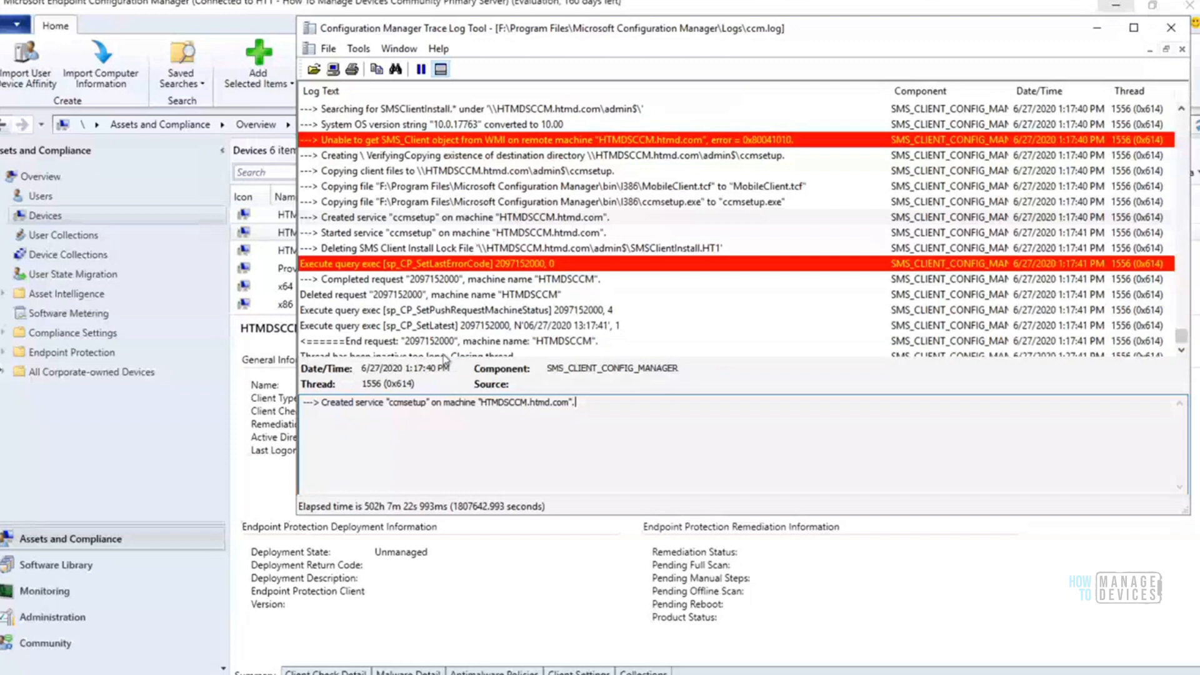
{"action": "left_click_drag", "start_coordinate": [601, 406], "coordinate": [318, 397]}
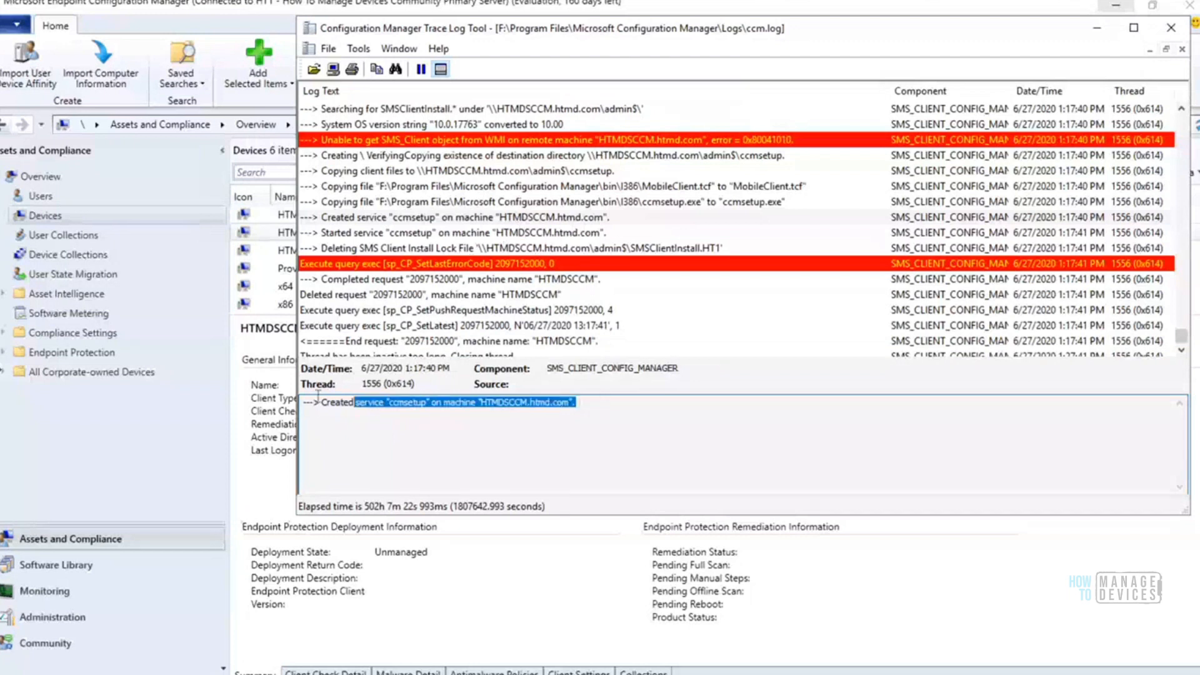
{"action": "left_click_drag", "start_coordinate": [593, 404], "coordinate": [299, 409]}
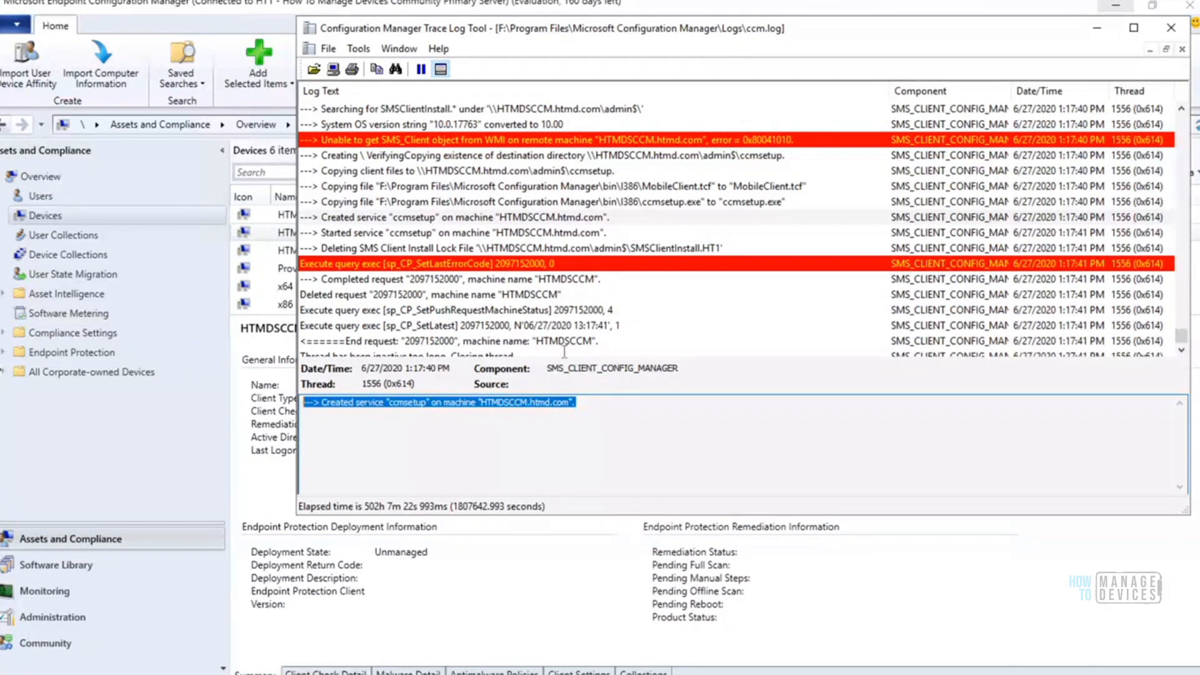
Examine the started ccmsetup service message and compare it with the created service and install lock file deletion entries
{"action": "left_click", "coordinate": [410, 235]}
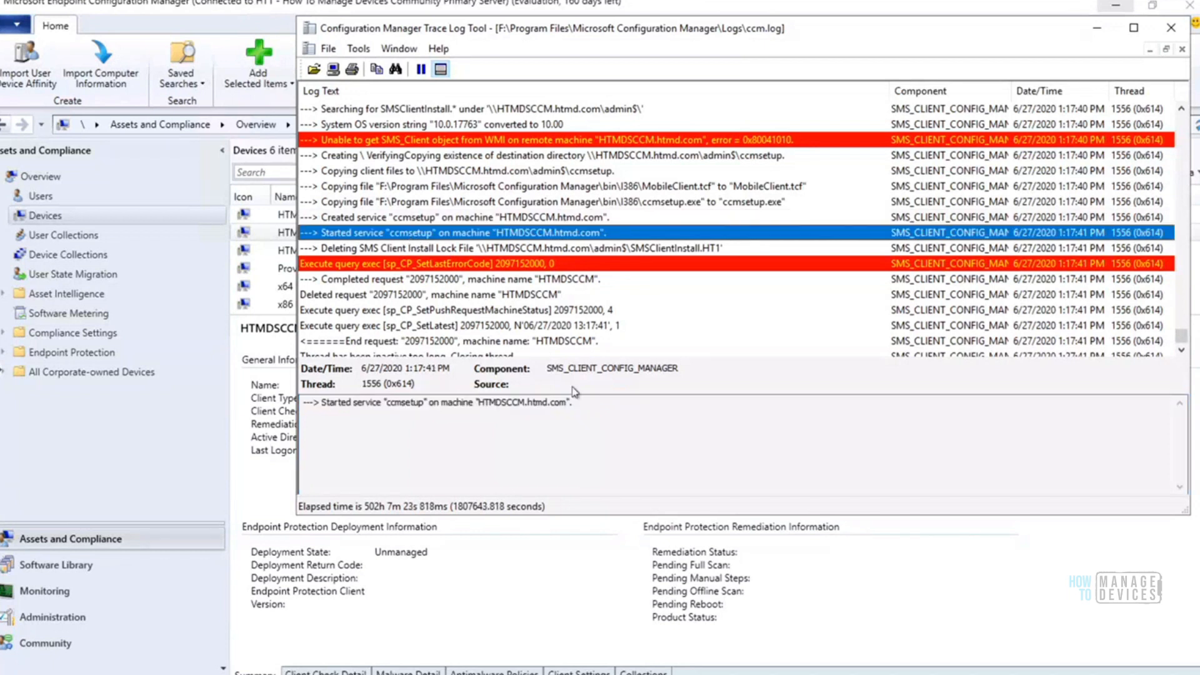
{"action": "left_click_drag", "start_coordinate": [579, 402], "coordinate": [295, 397]}
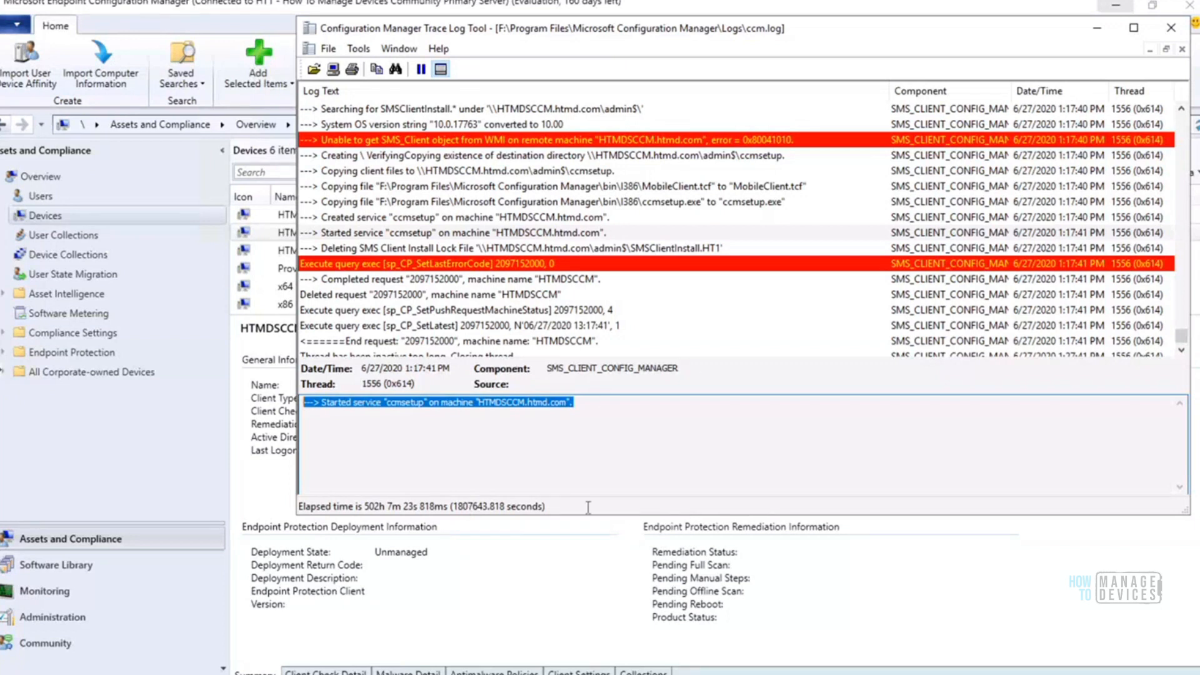
{"action": "left_click", "coordinate": [396, 250]}
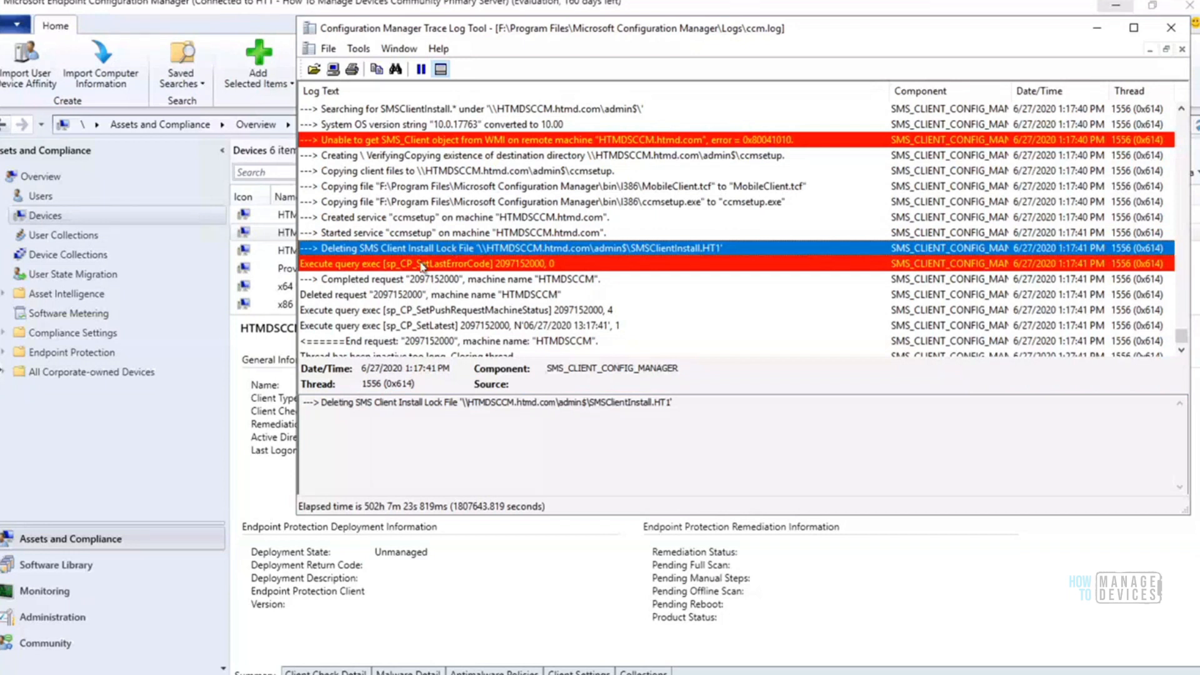
{"action": "left_click", "coordinate": [376, 219]}
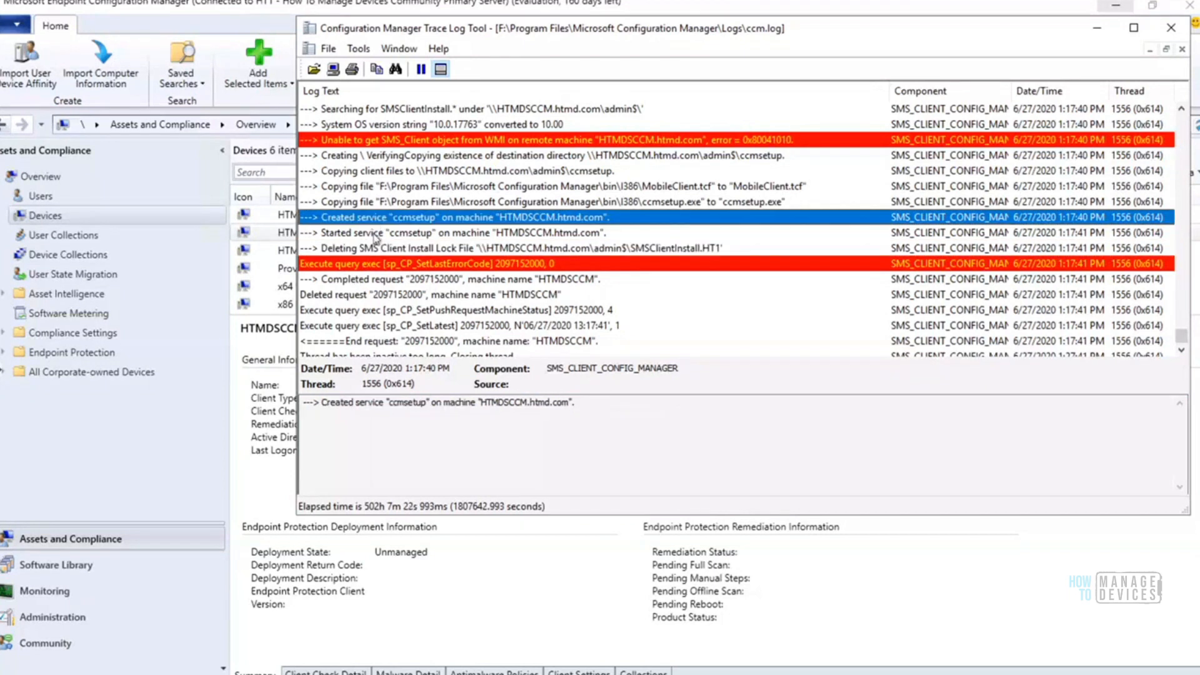
{"action": "left_click", "coordinate": [376, 236]}
{"action": "left_click", "coordinate": [400, 220]}
{"action": "left_click", "coordinate": [400, 233]}
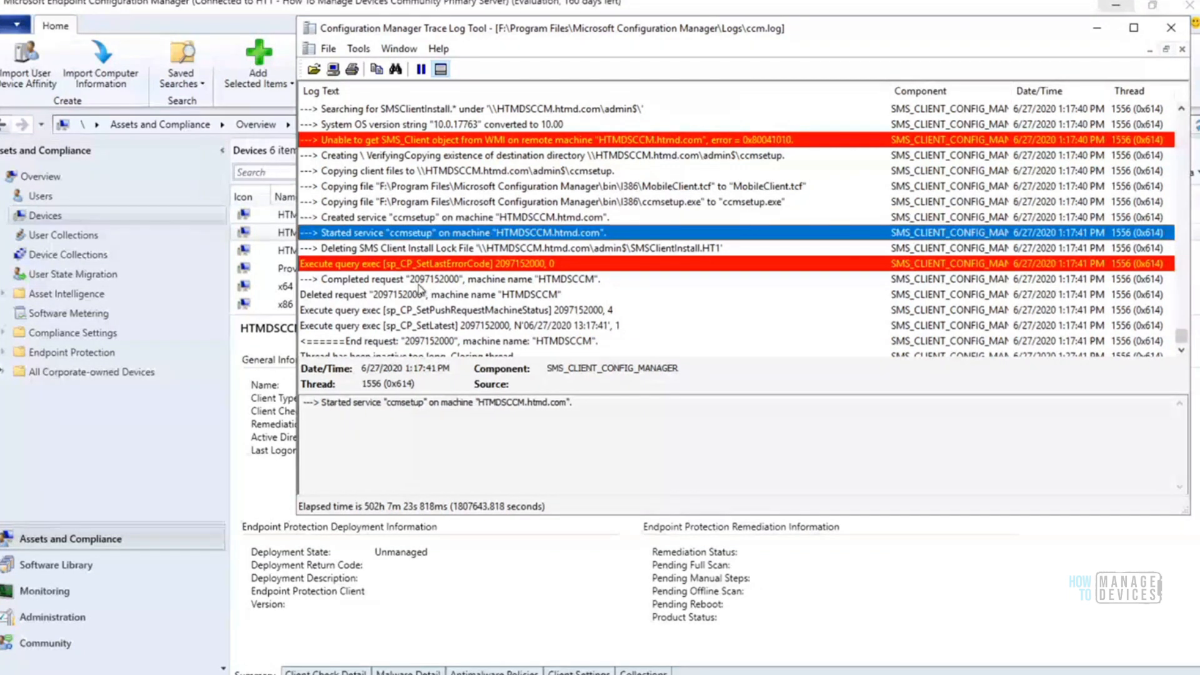
Recheck the completed request and deleted request entries for machine HTMDSCCM
{"action": "left_click", "coordinate": [419, 283]}
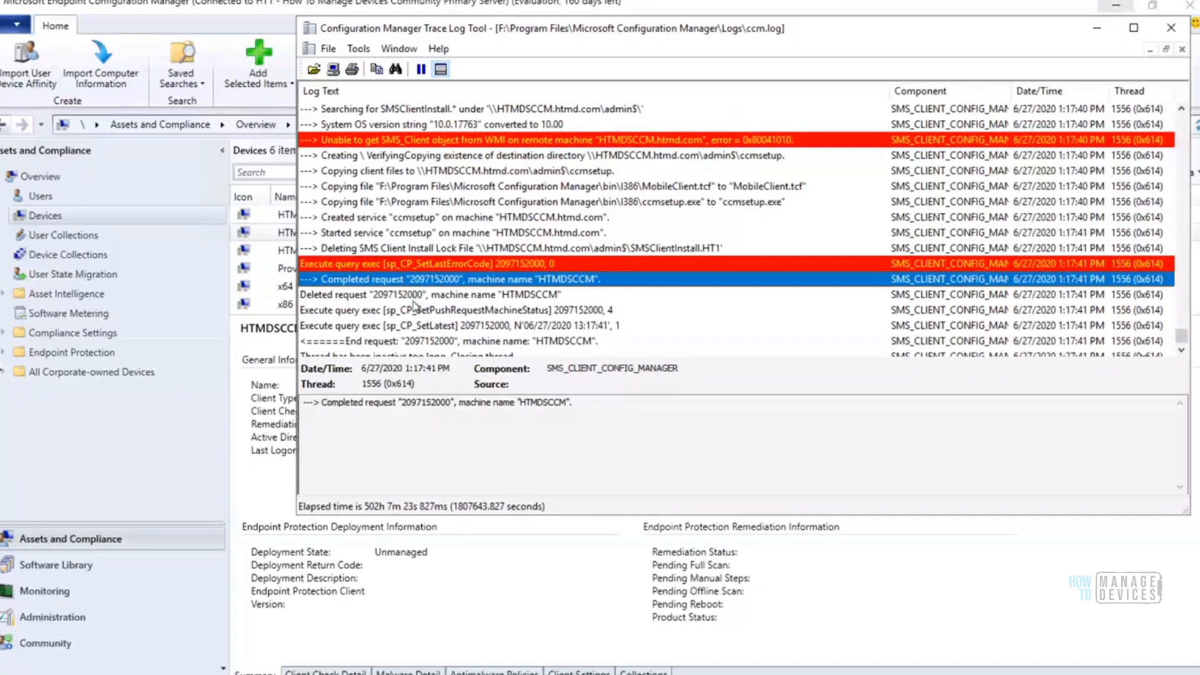
{"action": "left_click", "coordinate": [416, 296]}
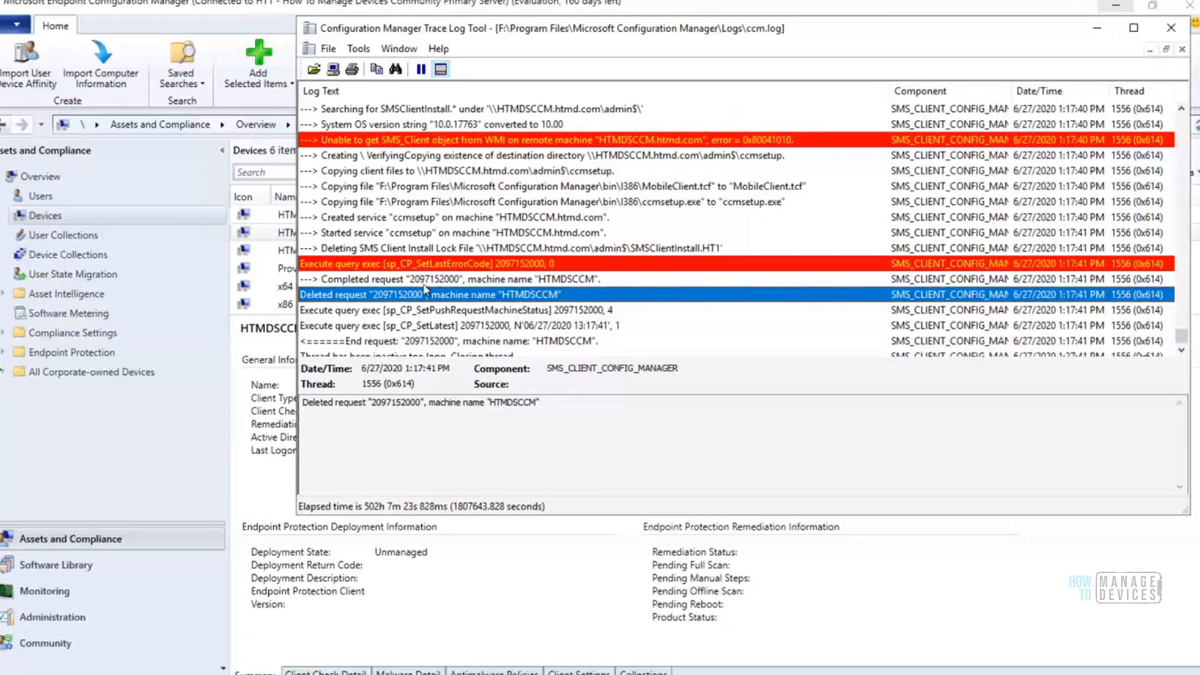
{"action": "left_click", "coordinate": [425, 284]}
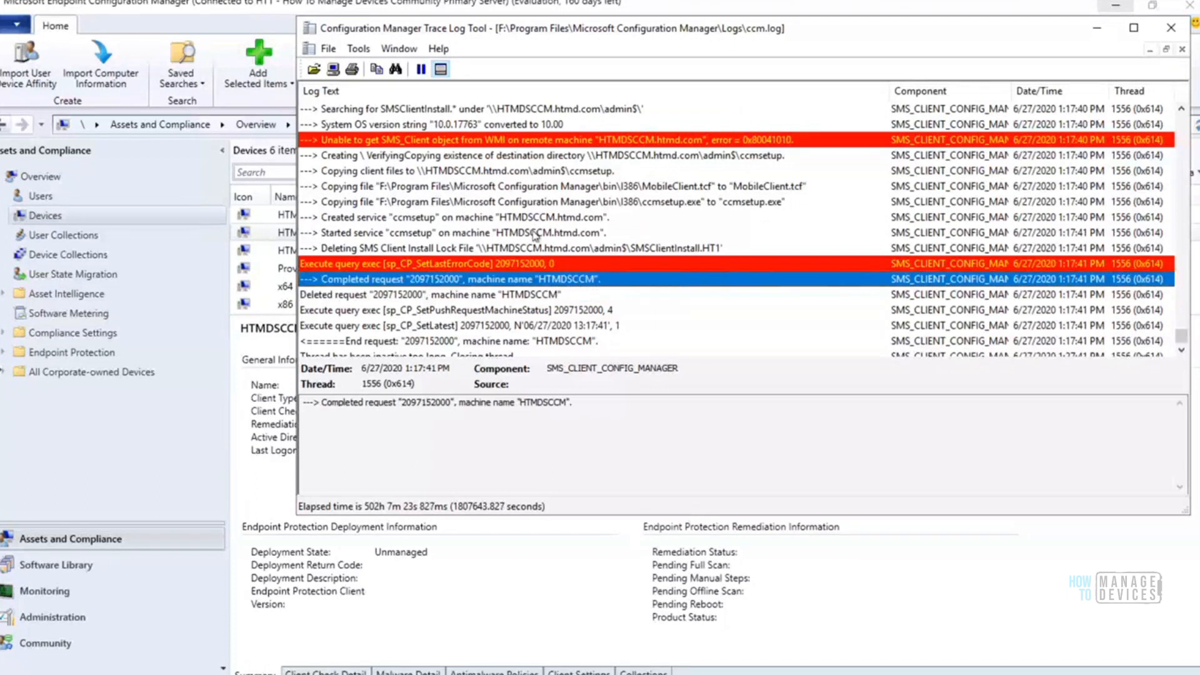
Go back through ccm.log to the SMS Client Remote Installation account list entry, and recheck the ccmsetup service creation and start entries
{"action": "left_click", "coordinate": [583, 216]}
{"action": "left_click", "coordinate": [580, 209]}
{"action": "key", "text": "Up"}
{"action": "key", "text": "Up"}
{"action": "key", "text": "Up"}
{"action": "key", "text": "Up"}
{"action": "key", "text": "Up"}
{"action": "key", "text": "Up"}
{"action": "key", "text": "Up"}
{"action": "key", "text": "Up"}
{"action": "key", "text": "Up"}
{"action": "key", "text": "Up"}
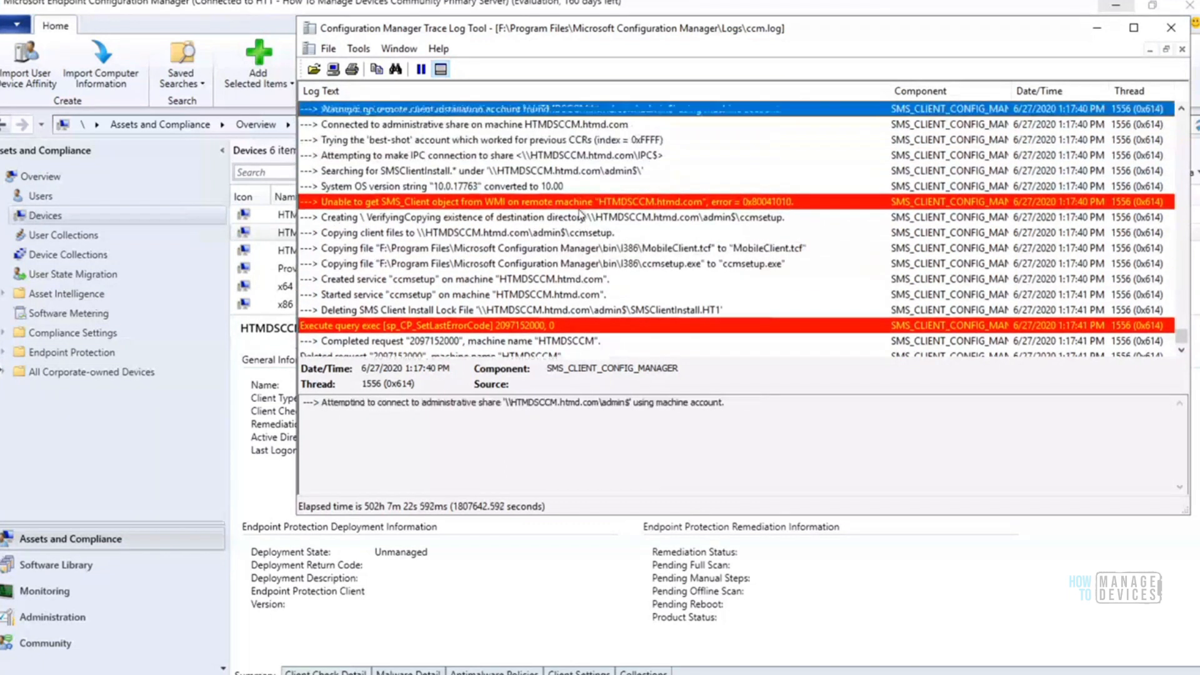
{"action": "key", "text": "Up"}
{"action": "key", "text": "Up"}
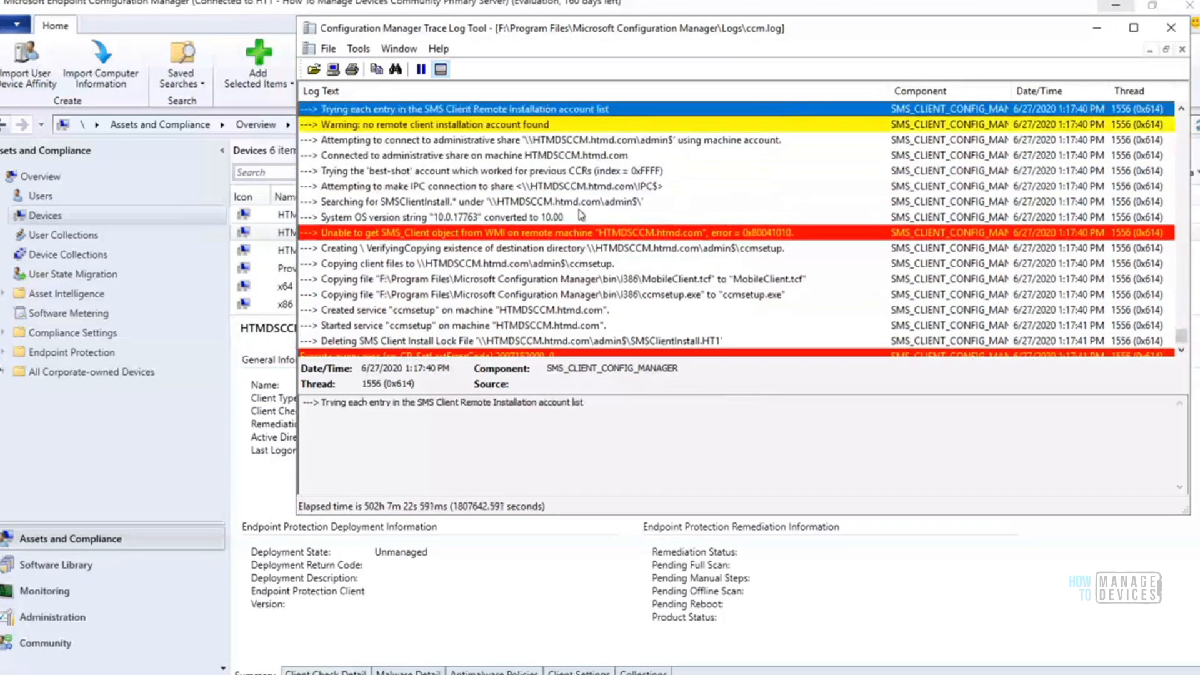
{"action": "left_click", "coordinate": [463, 311]}
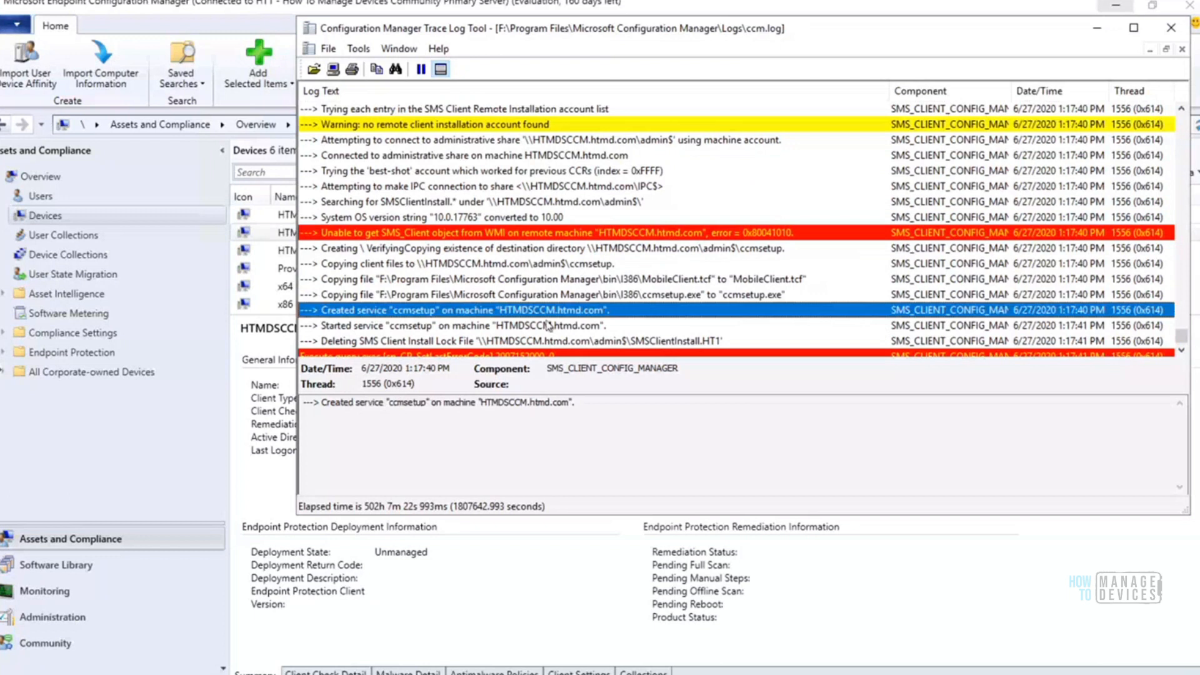
{"action": "left_click", "coordinate": [473, 331]}
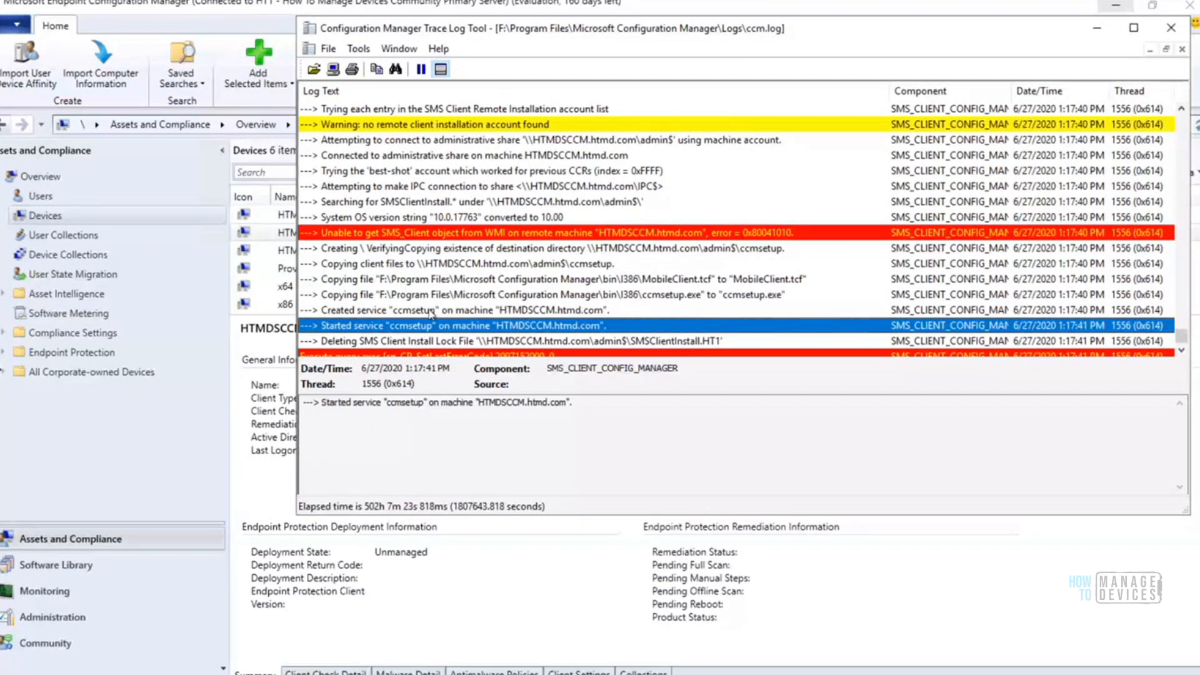
{"action": "key", "text": "Up"}
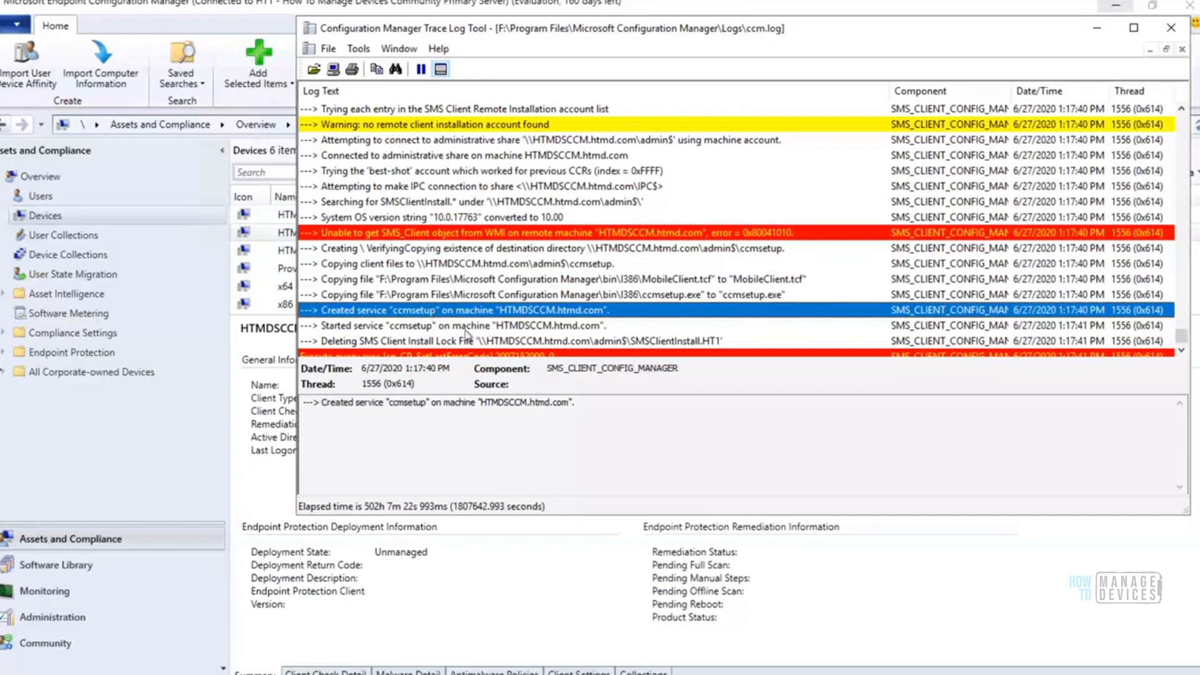
Review the IPC$ connection, SMSClientInstall search, remote installation account warning and admin$ machine account connection entries
{"action": "left_click", "coordinate": [619, 187]}
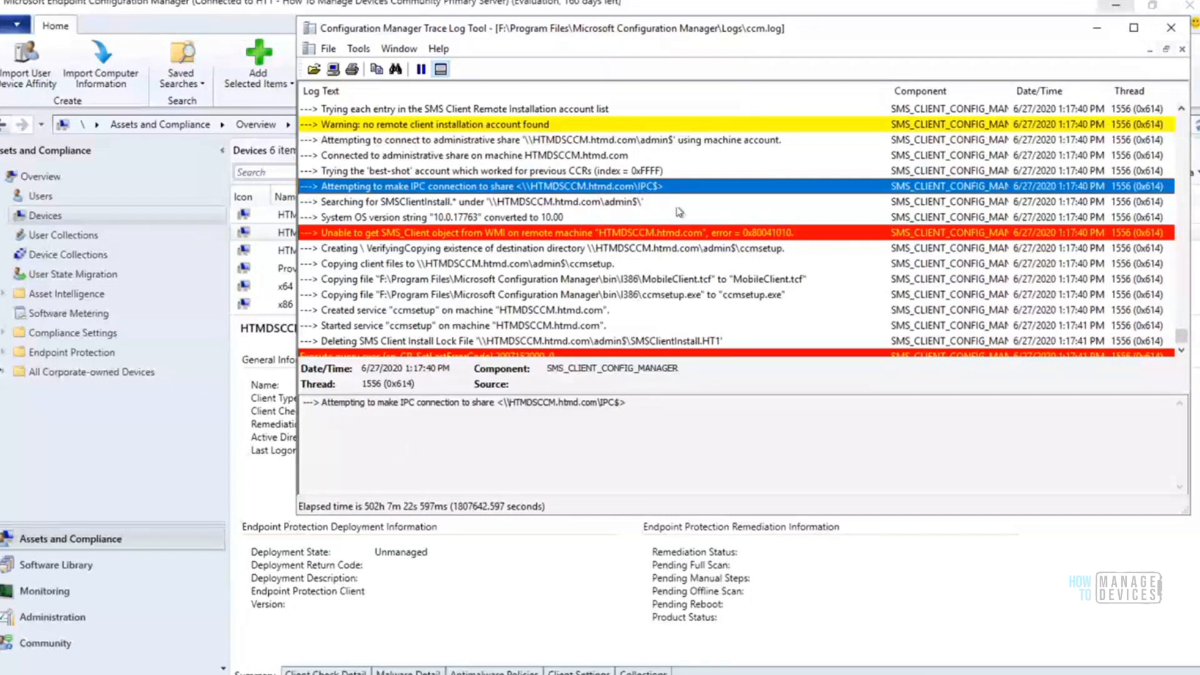
{"action": "left_click", "coordinate": [621, 204]}
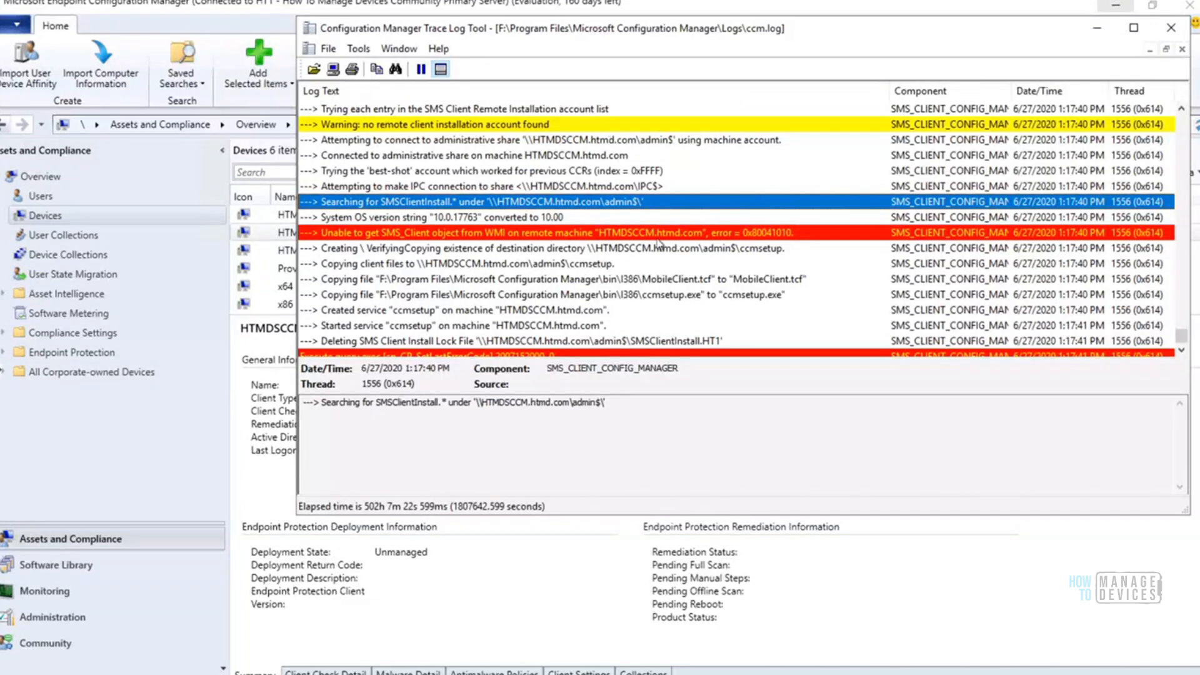
{"action": "left_click", "coordinate": [464, 125]}
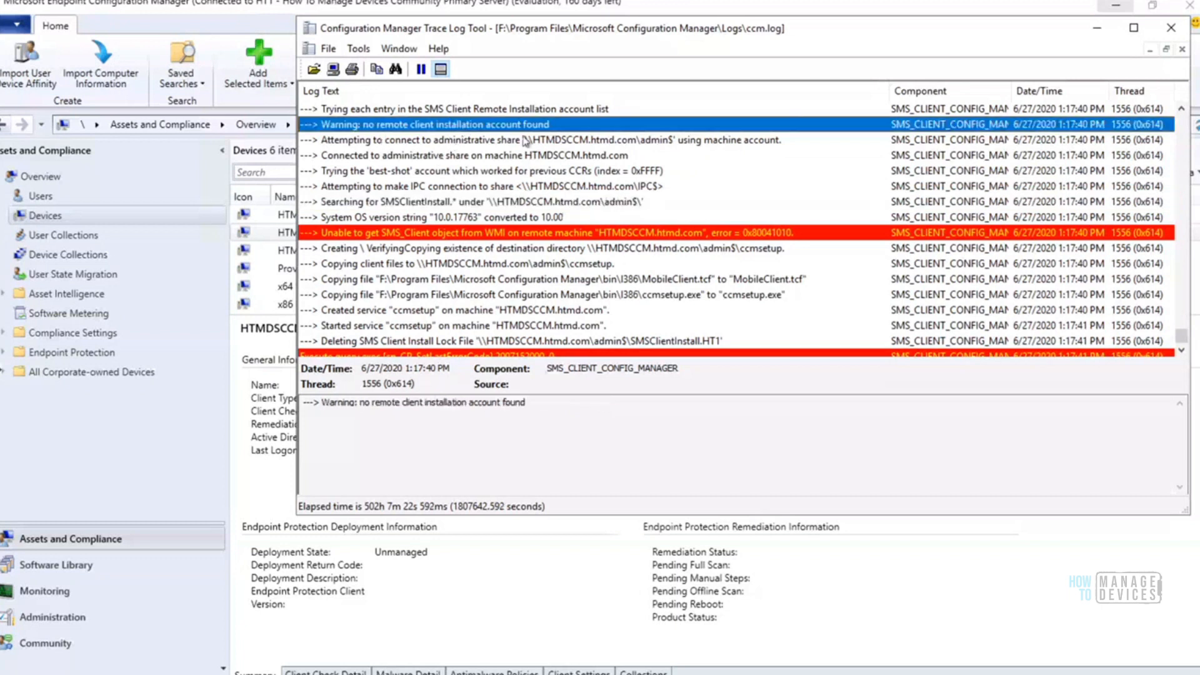
{"action": "left_click", "coordinate": [524, 141]}
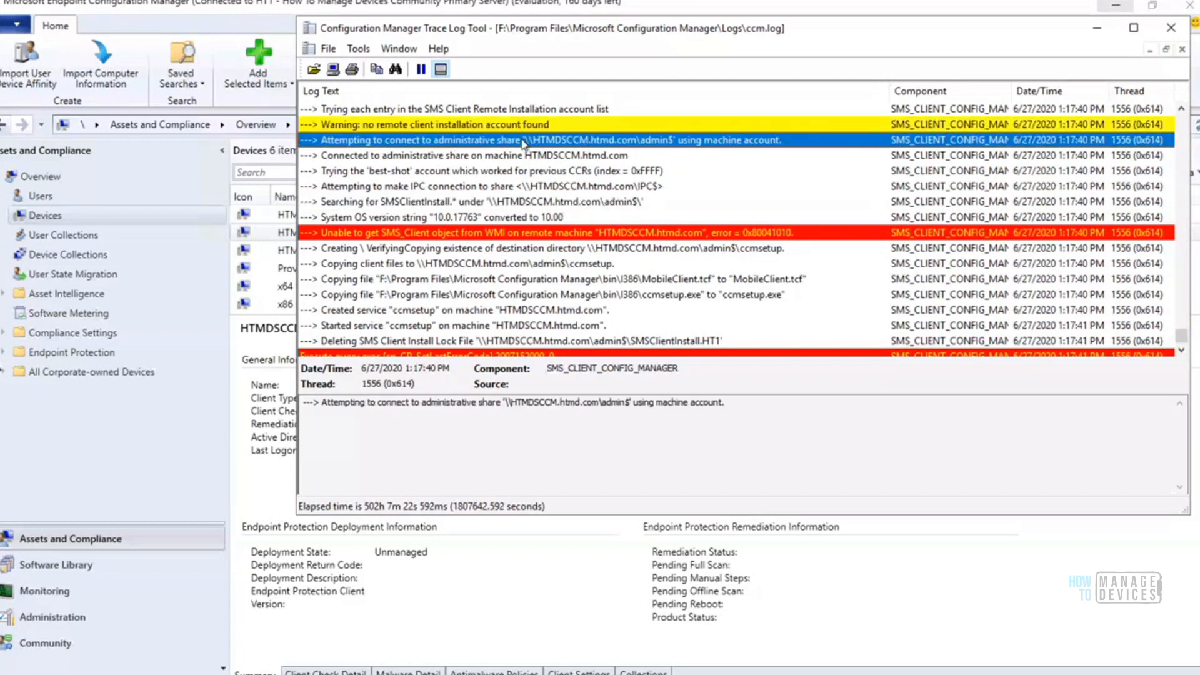
{"action": "left_click", "coordinate": [479, 125]}
{"action": "left_click", "coordinate": [502, 141]}
Select the created and started ccmsetup service entries together to compare their elapsed time
{"action": "left_click", "coordinate": [474, 325]}
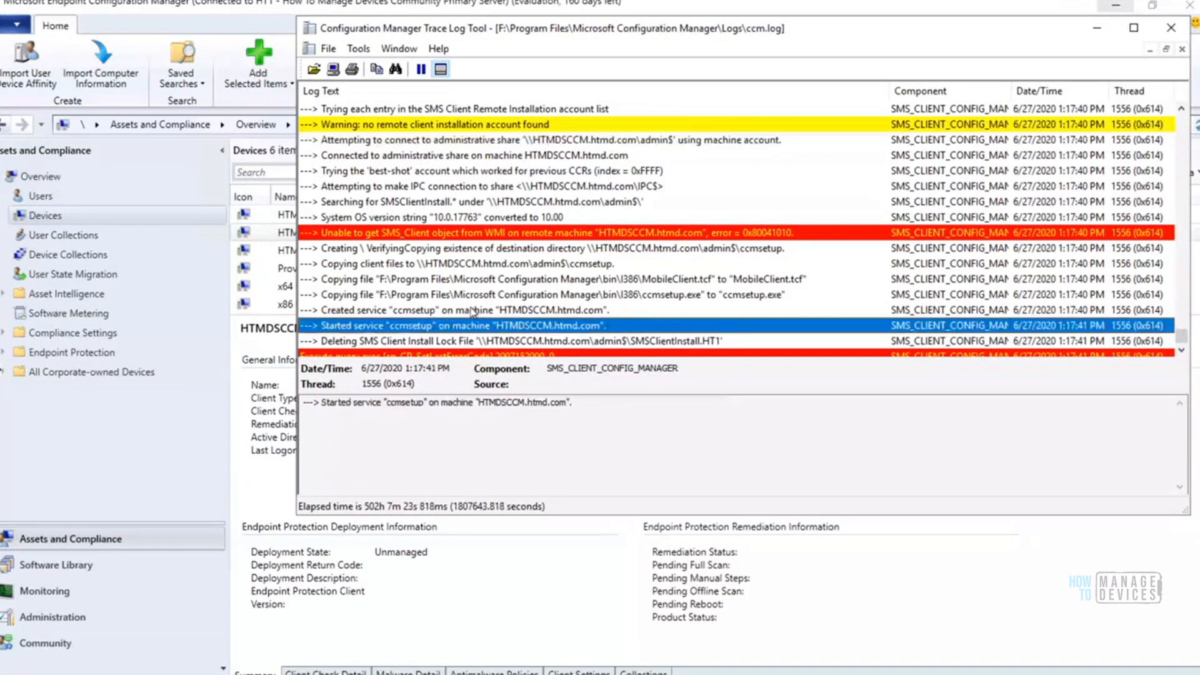
{"action": "left_click", "coordinate": [473, 310]}
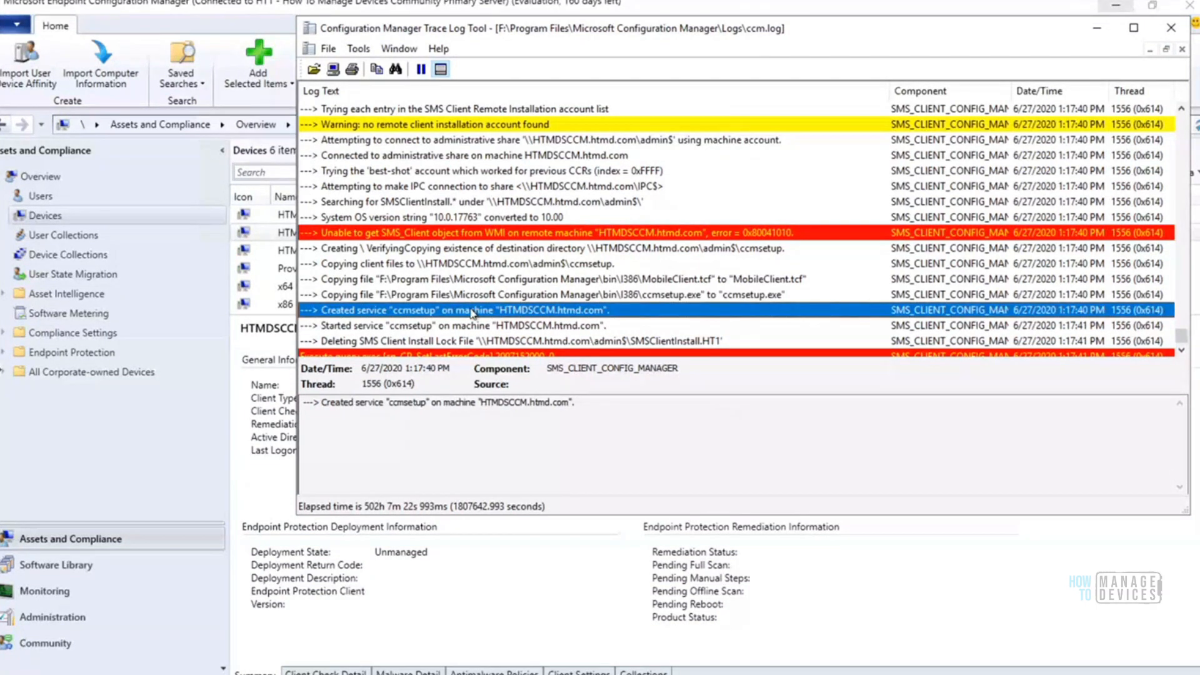
{"action": "key", "text": "shift+Down"}
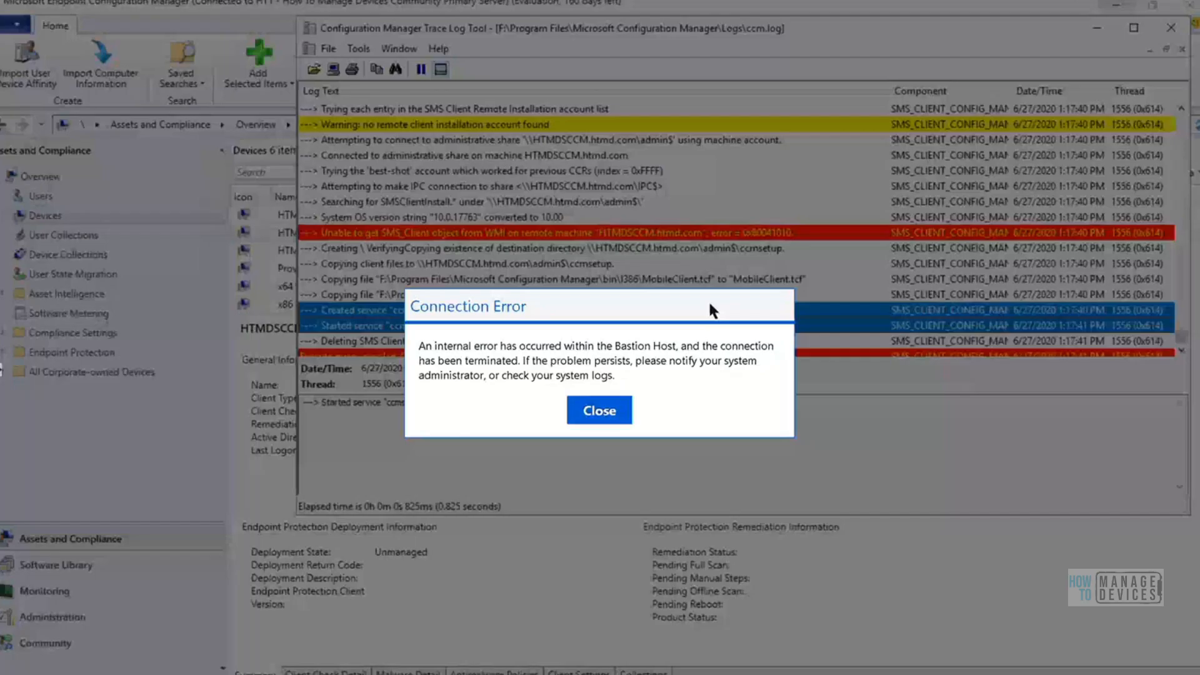
Dismiss the Bastion Host connection error and return to the remote session showing ccm.log
{"action": "left_click", "coordinate": [600, 417]}
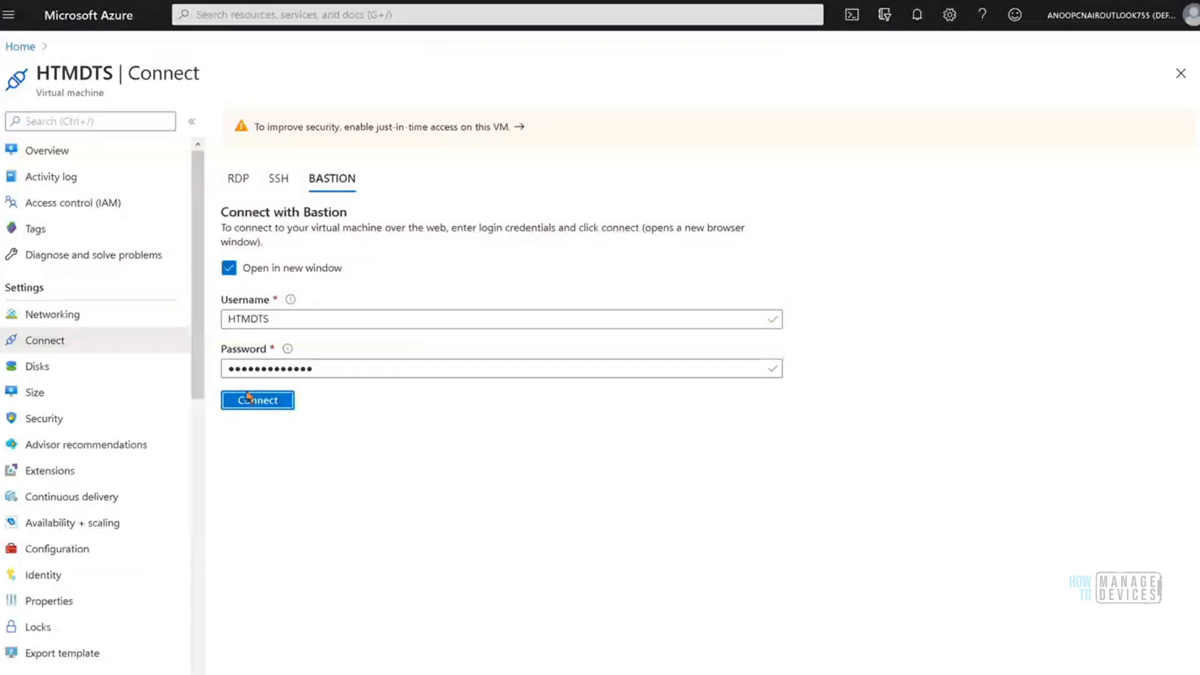
{"action": "left_click", "coordinate": [253, 404]}
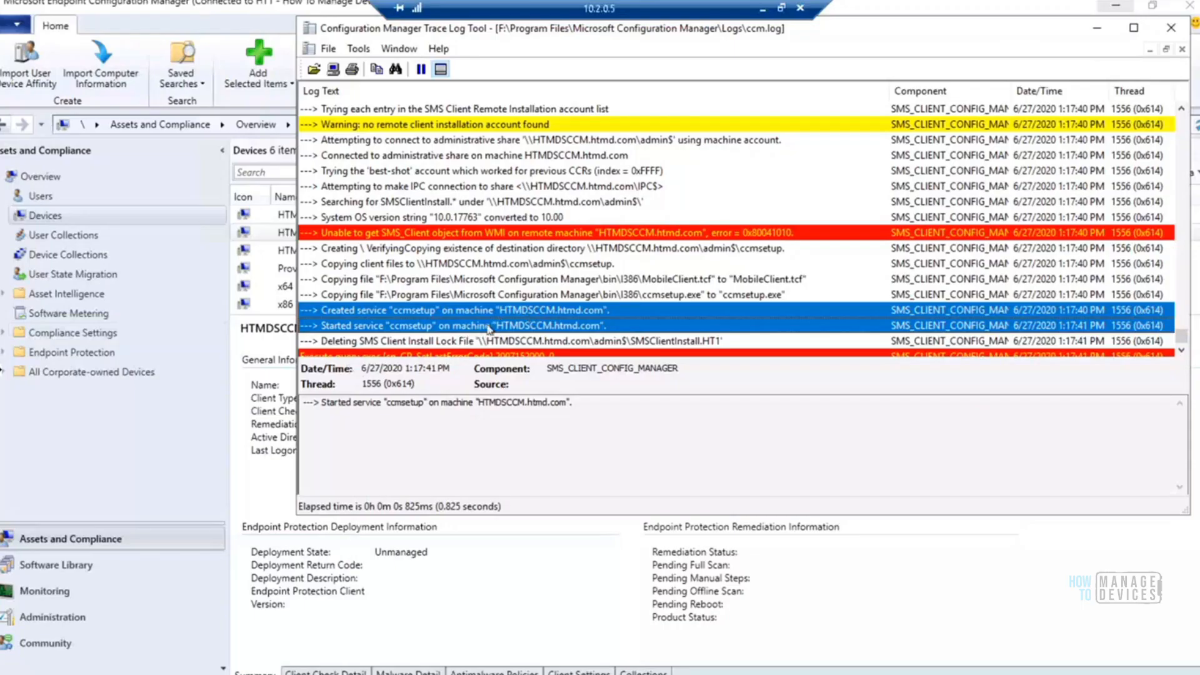
Recheck the ccmsetup service created and started entries individually in ccm.log
{"action": "left_click", "coordinate": [510, 326]}
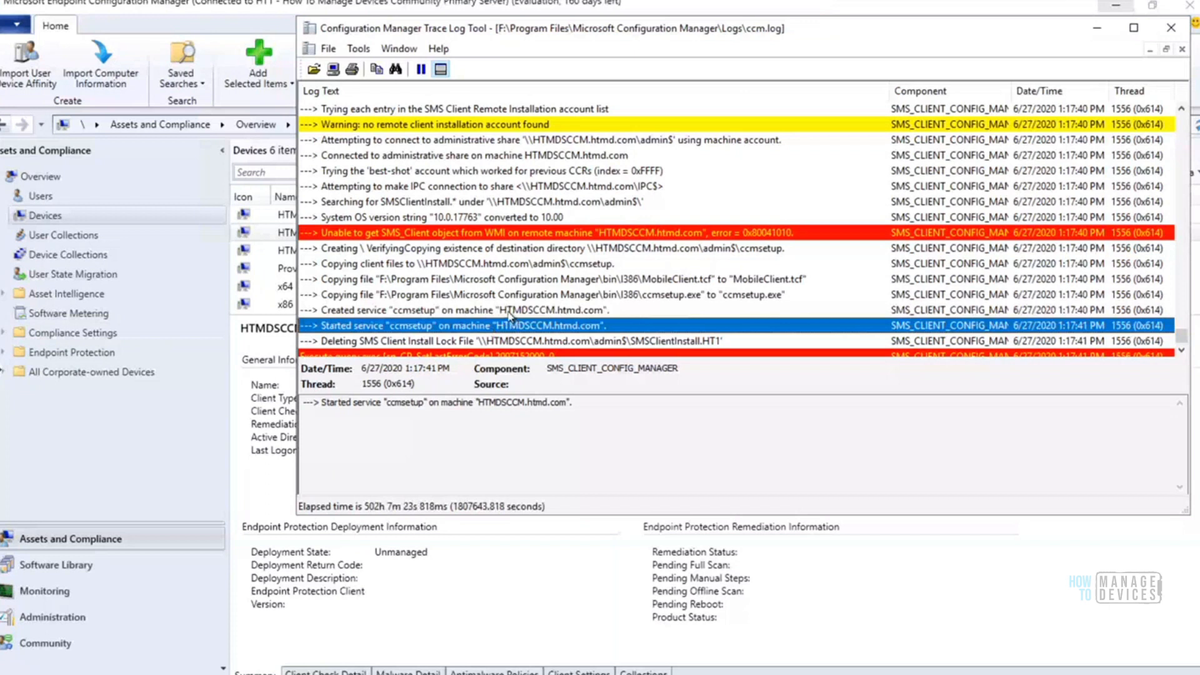
{"action": "left_click", "coordinate": [510, 312]}
{"action": "left_click", "coordinate": [515, 325]}
{"action": "left_click", "coordinate": [495, 313]}
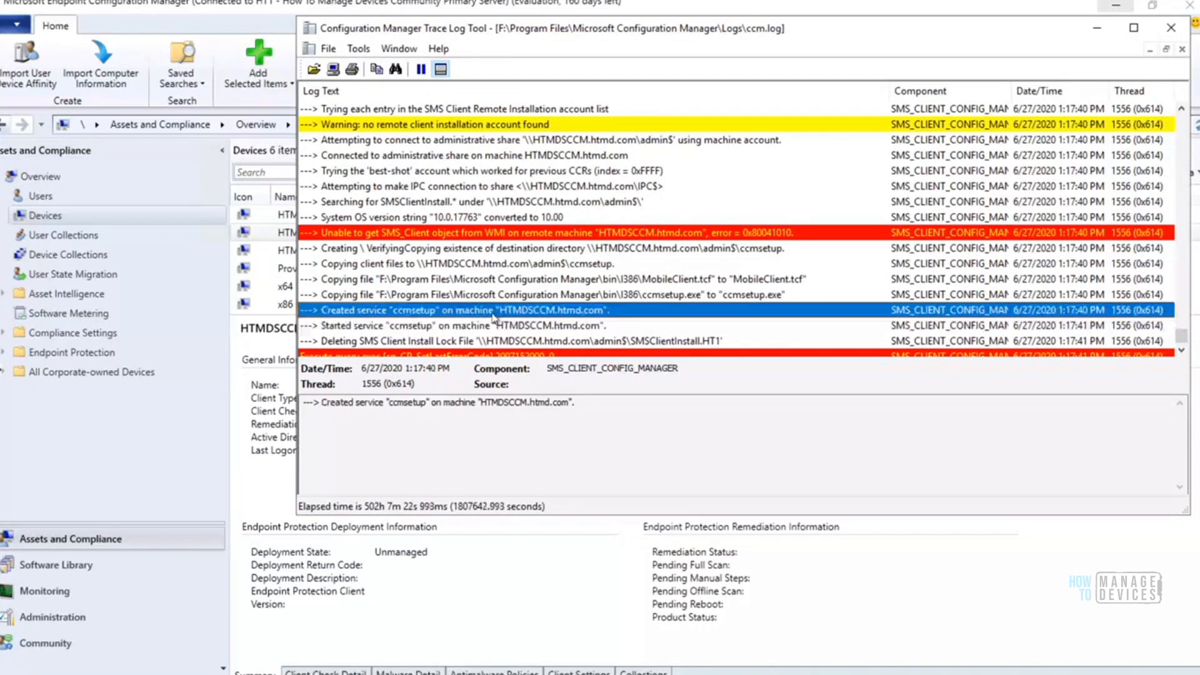
{"action": "left_click", "coordinate": [493, 327]}
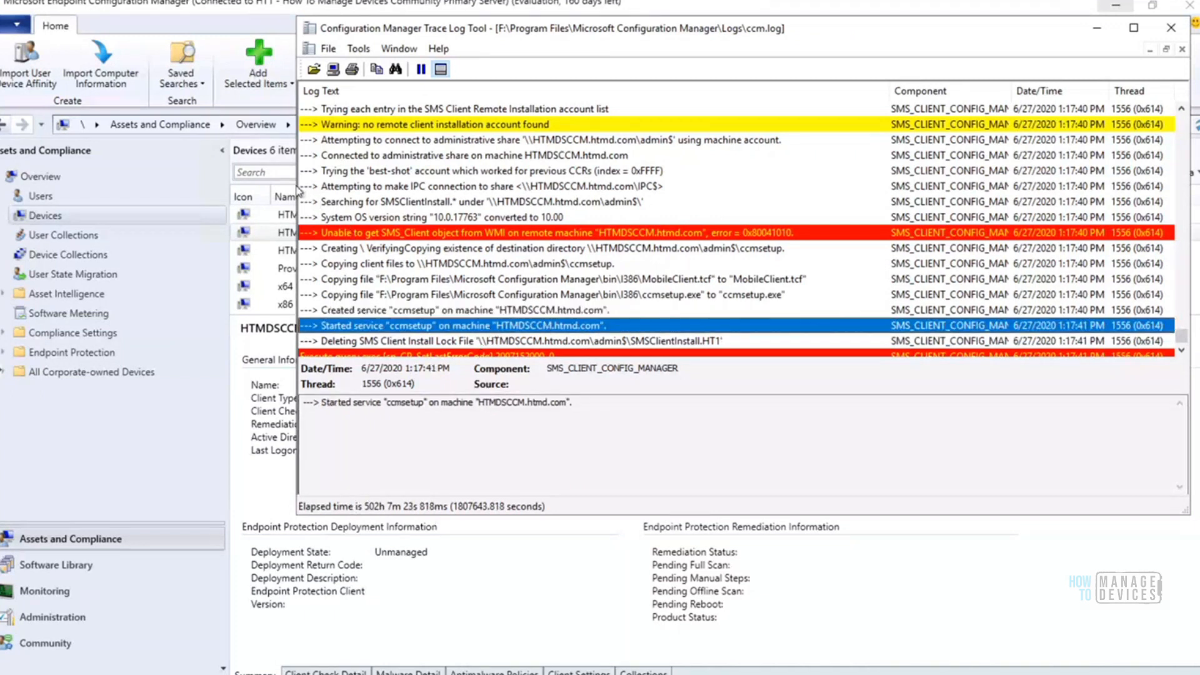
Narrow the ccm.log window to uncover the console's device list, and go to the log's final entries
{"action": "left_click", "coordinate": [301, 189]}
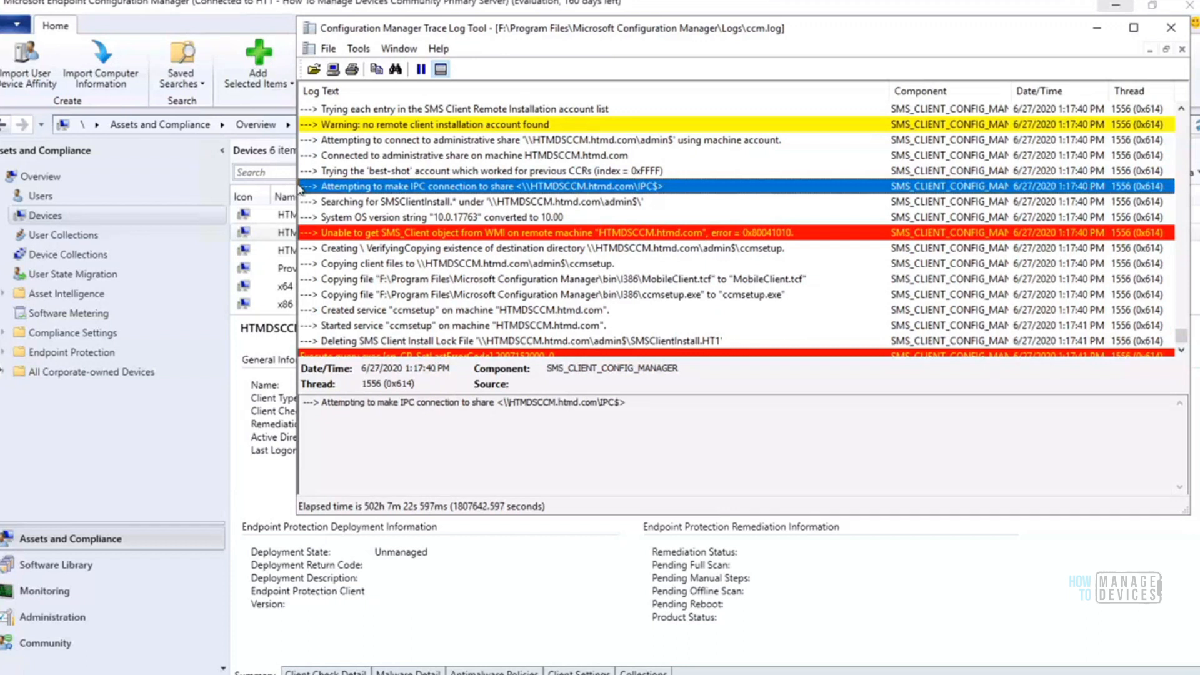
{"action": "mouse_move", "coordinate": [298, 161]}
{"action": "left_mouse_down"}
{"action": "mouse_move", "coordinate": [492, 160]}
{"action": "mouse_move", "coordinate": [441, 152]}
{"action": "left_mouse_up"}
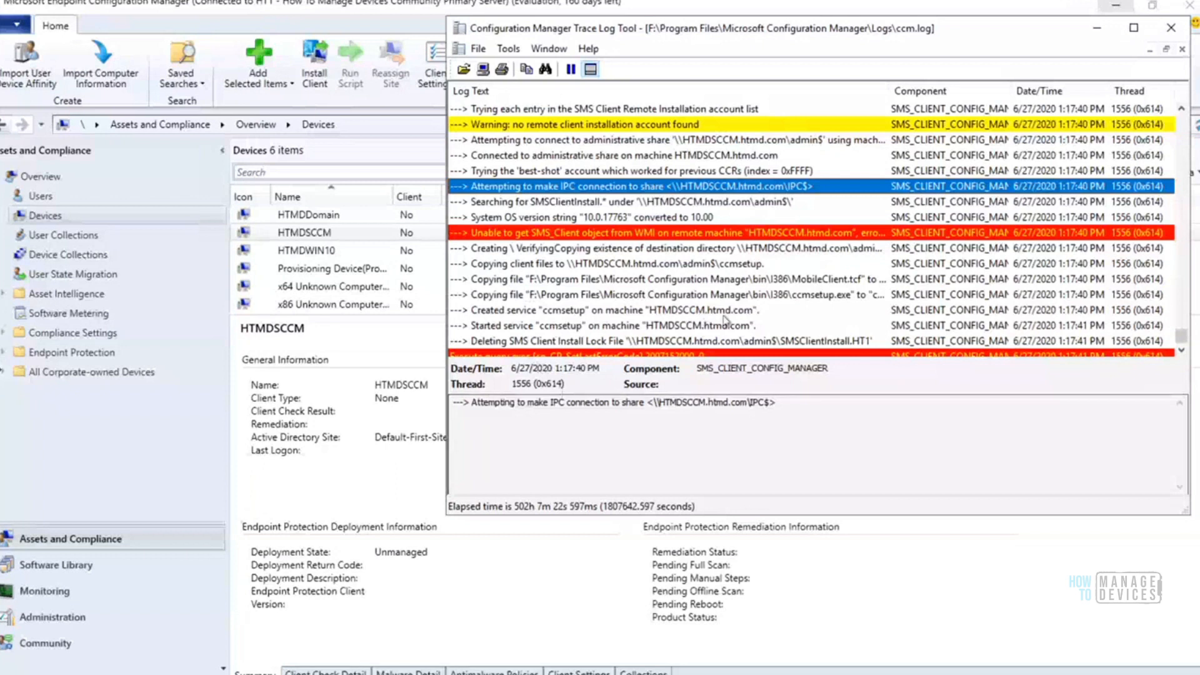
{"action": "left_click", "coordinate": [1181, 352]}
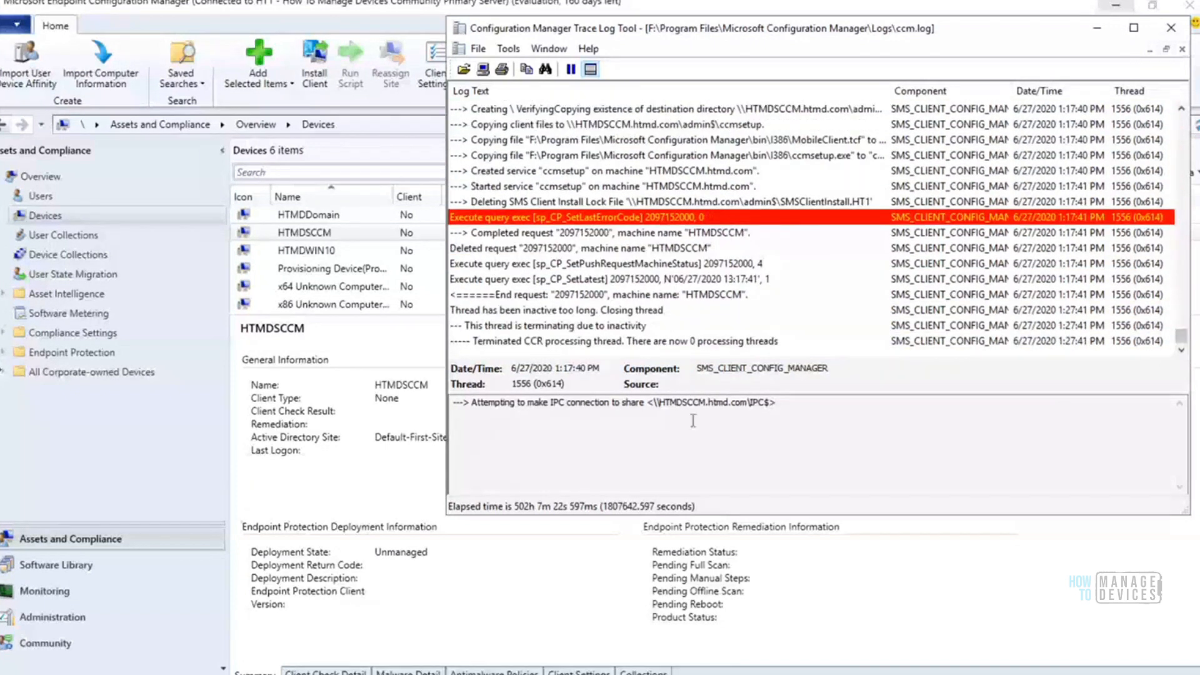
Switch to the admin$ share window and try to open the ccmsetup folder there
{"action": "left_click", "coordinate": [170, 674]}
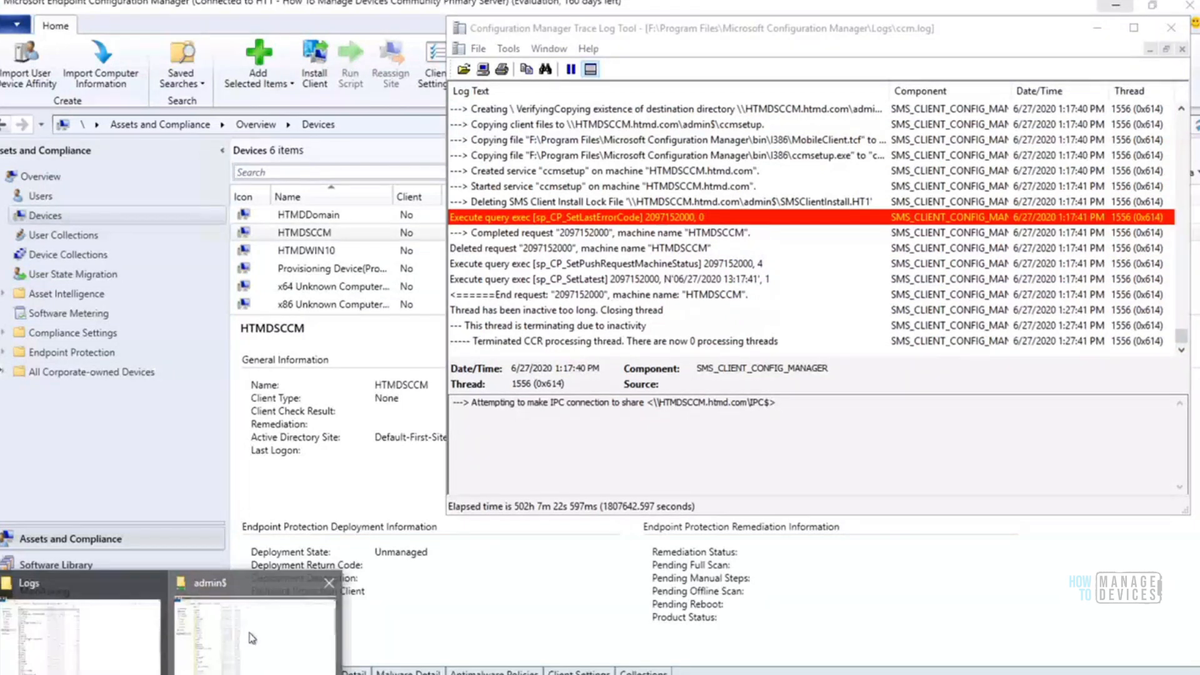
{"action": "left_click", "coordinate": [252, 639]}
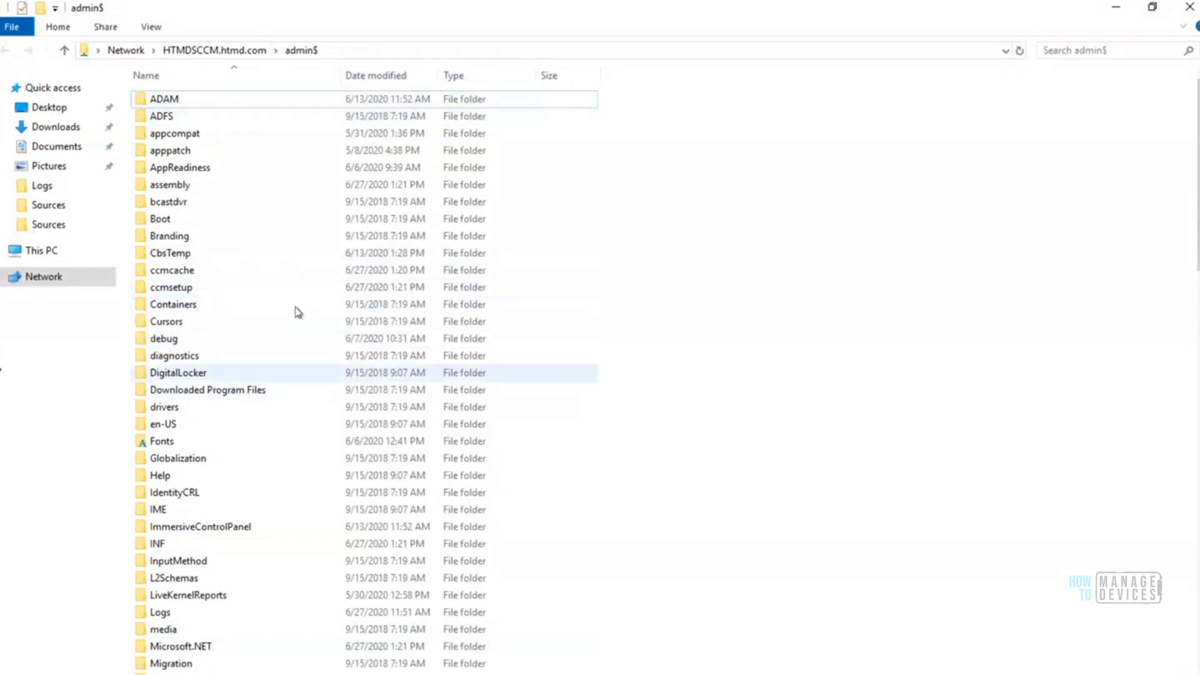
{"action": "double_click", "coordinate": [175, 288]}
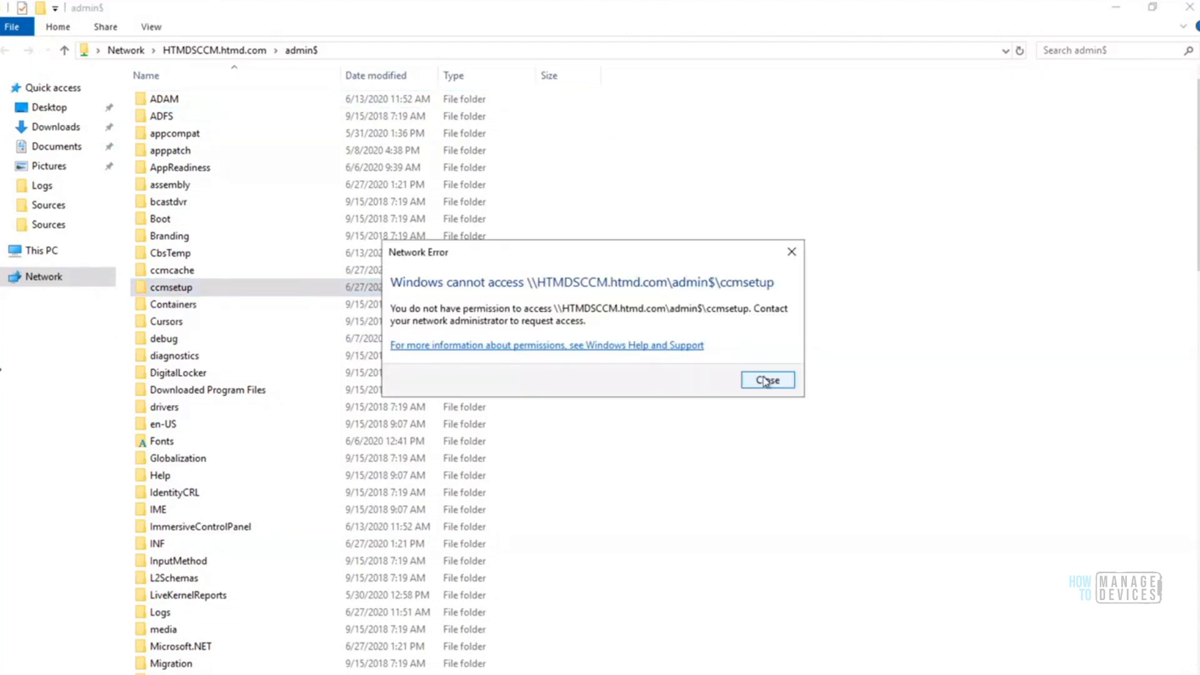
{"action": "left_click", "coordinate": [766, 381]}
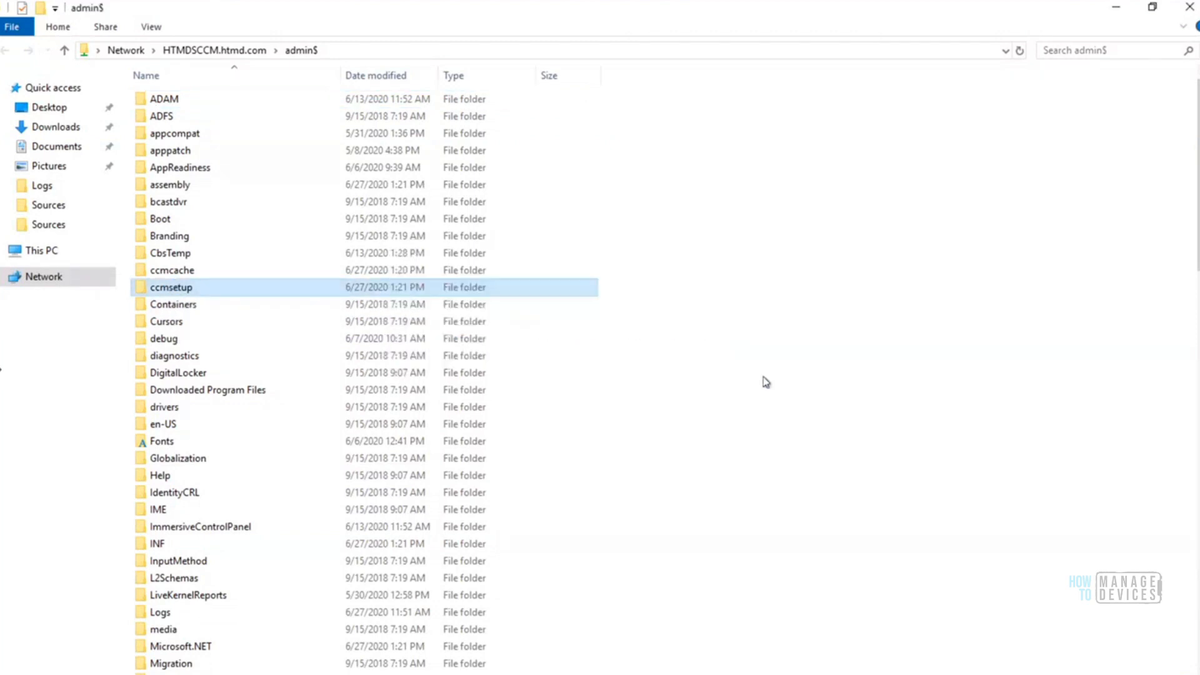
Go from the admin$ share to the local C:\ drive in the same folder window
{"action": "left_click", "coordinate": [334, 51]}
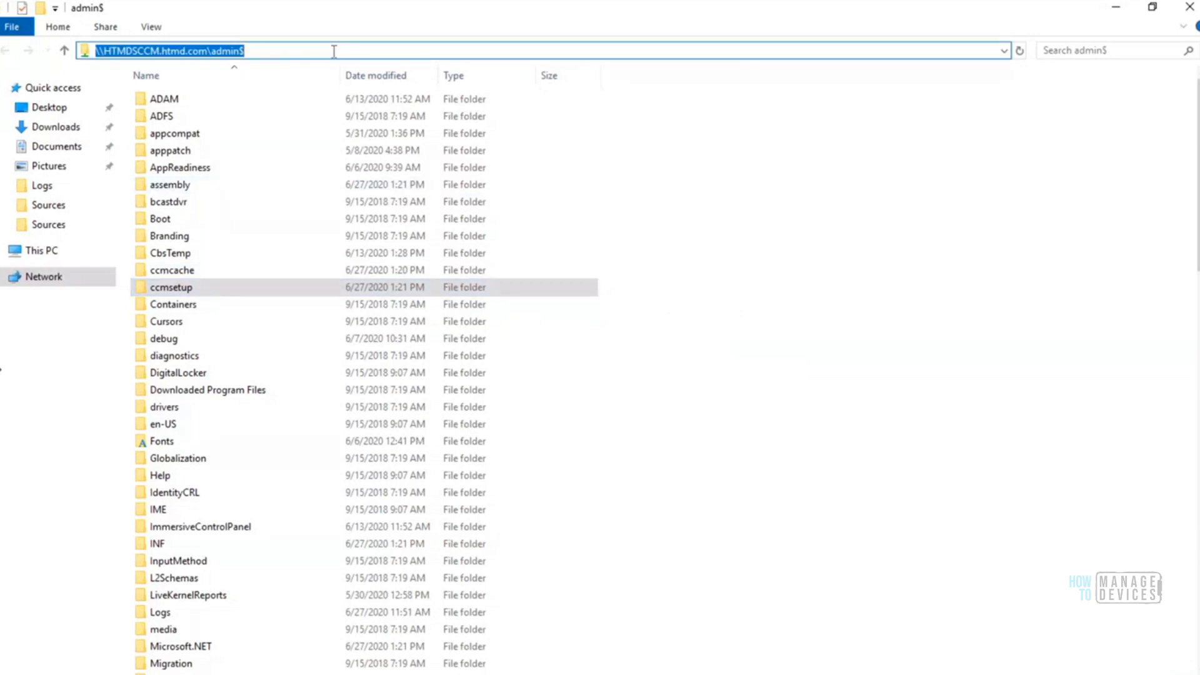
{"action": "left_click", "coordinate": [333, 51]}
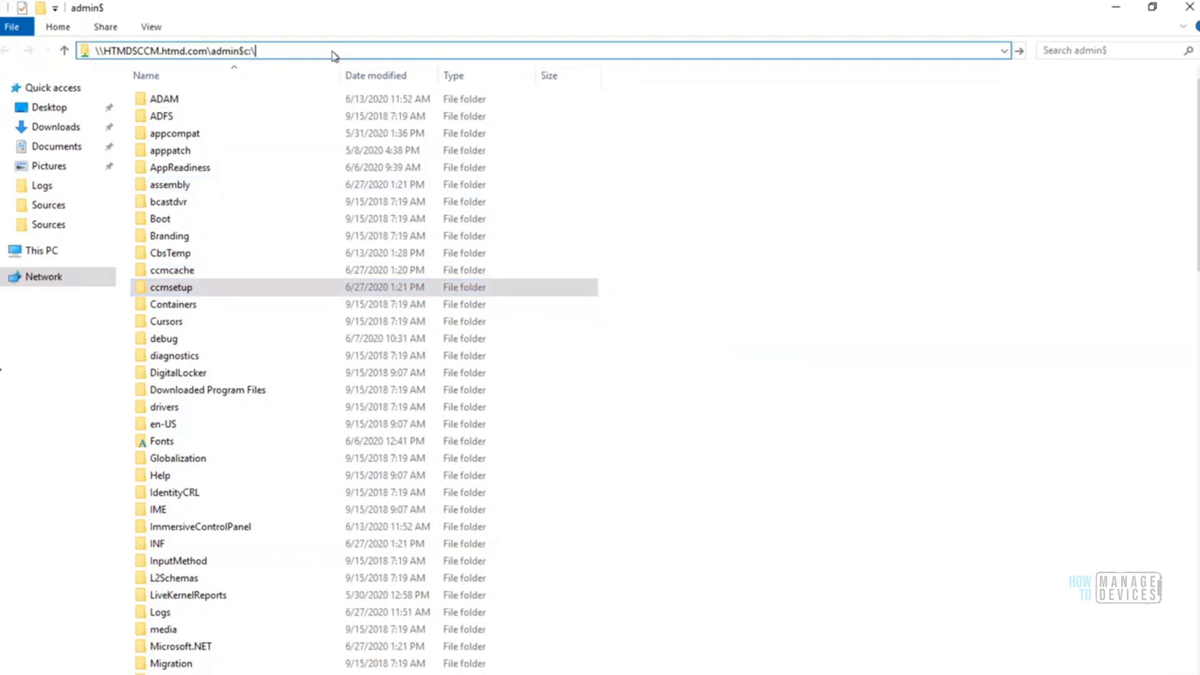
{"action": "key", "text": "ctrl+a"}
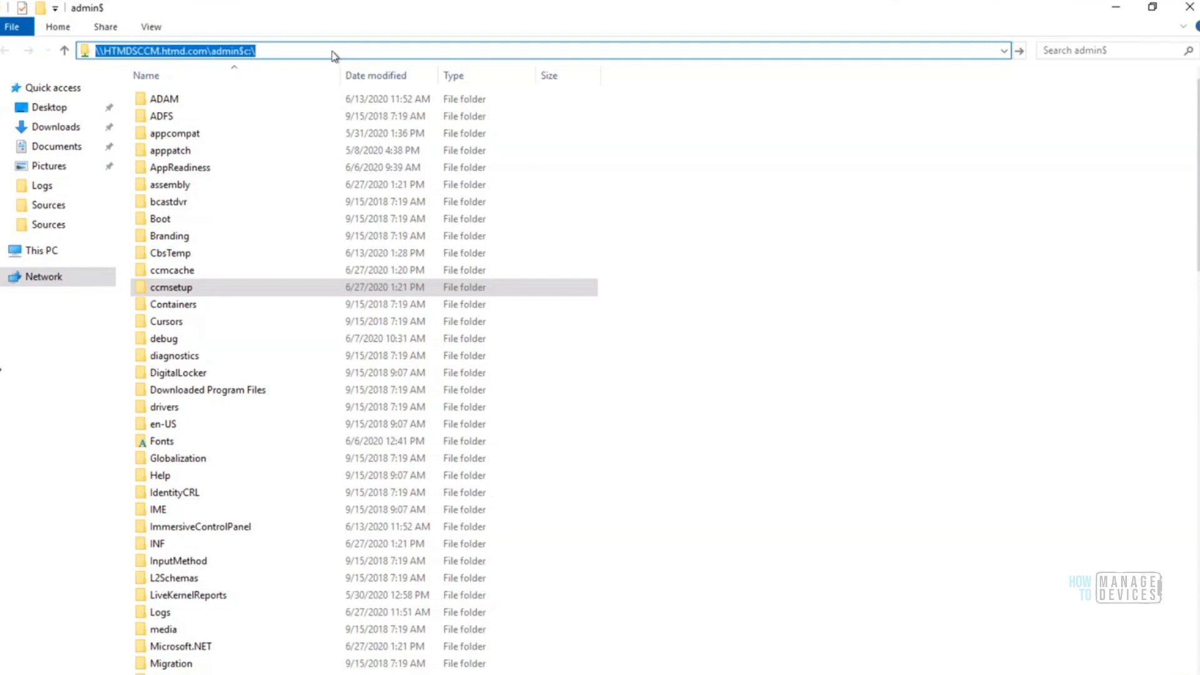
{"action": "type", "text": "C:\\"}
{"action": "key", "text": "Return"}
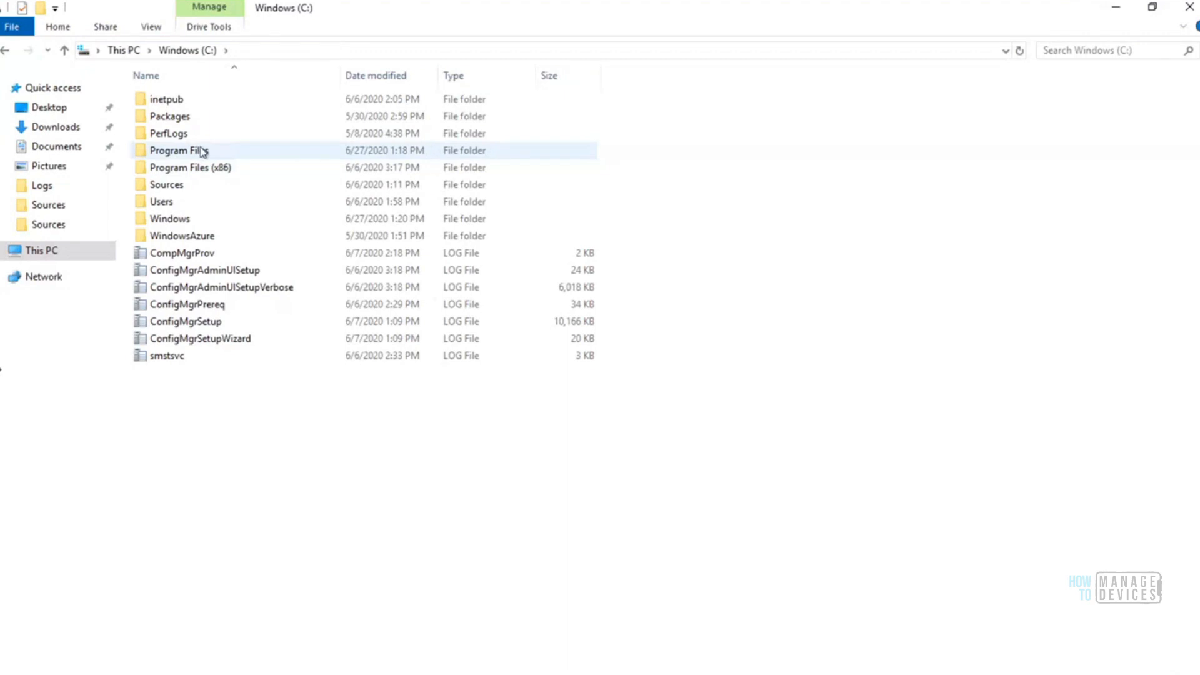
Open the Windows\ccmsetup folder on the C: drive, granting permanent access to it
{"action": "double_click", "coordinate": [180, 224]}
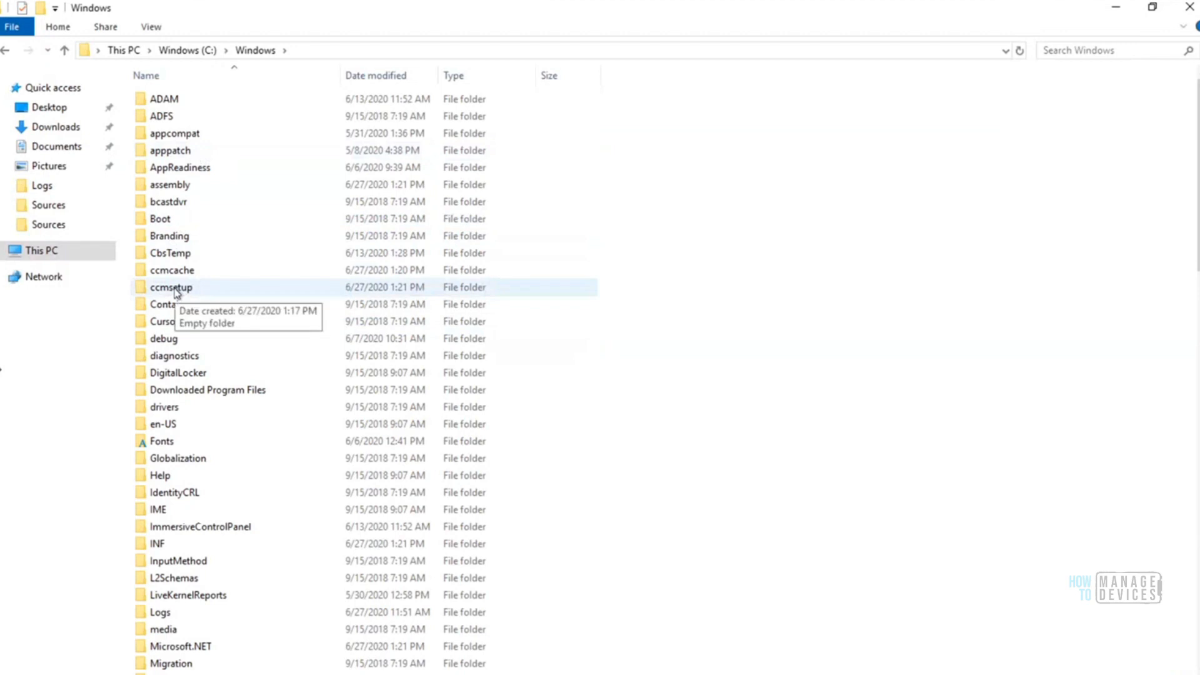
{"action": "double_click", "coordinate": [174, 288]}
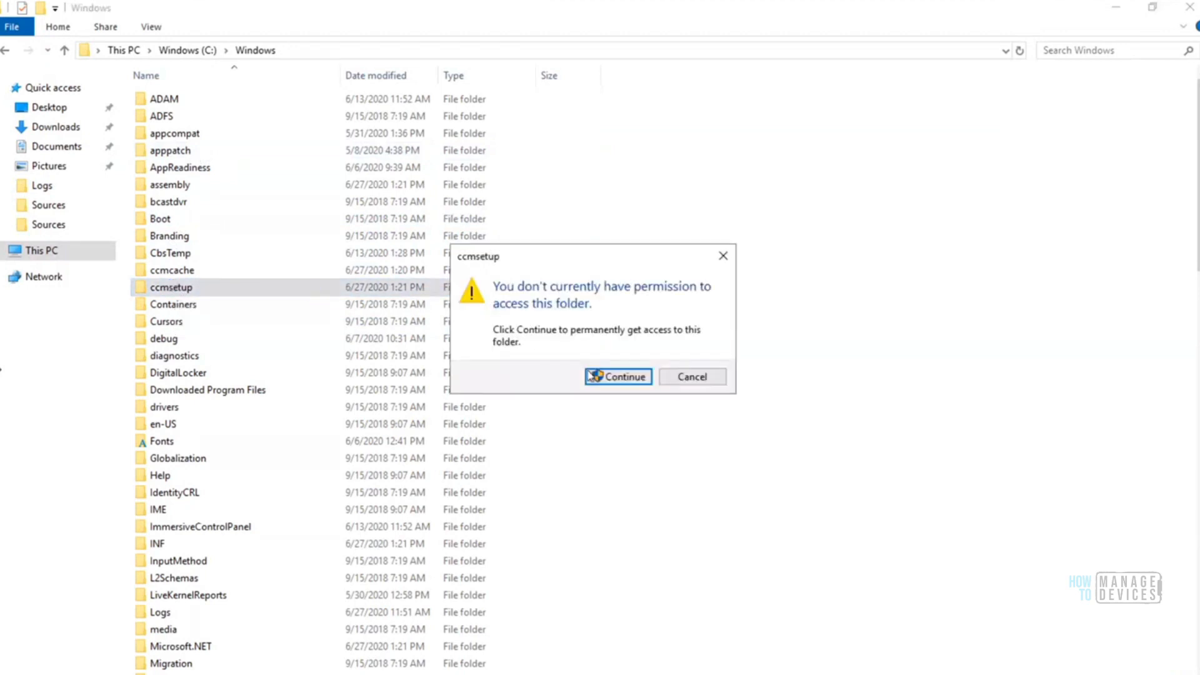
{"action": "left_click", "coordinate": [593, 375]}
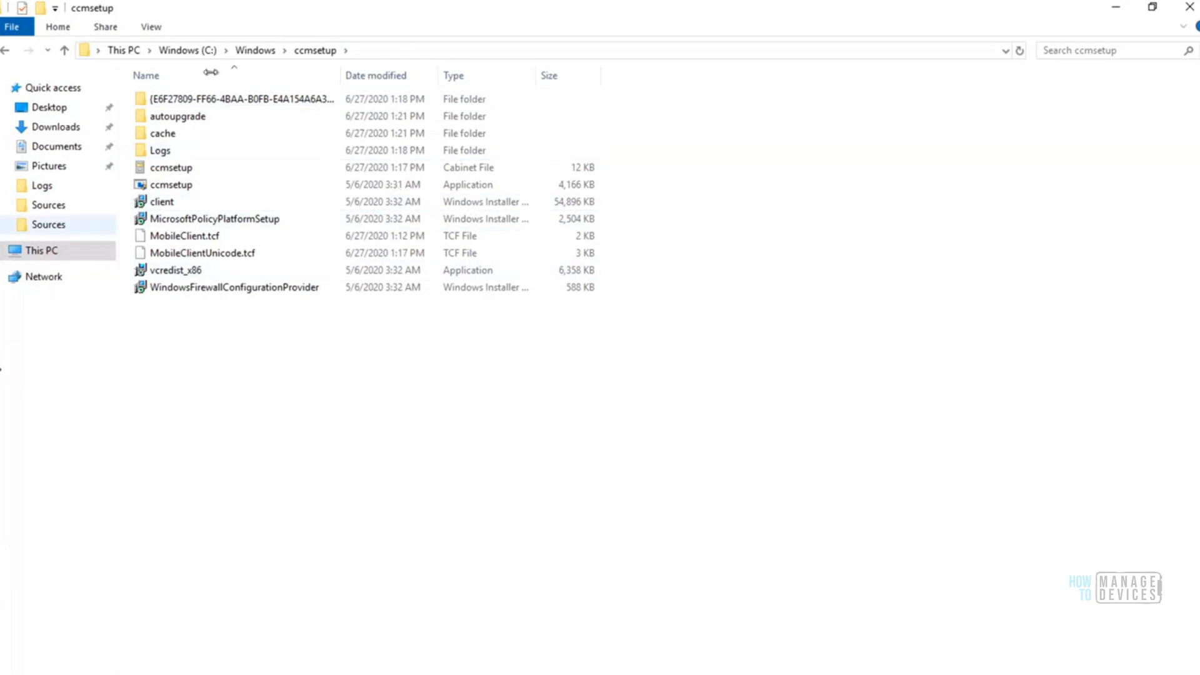
Examine the C:\Windows\ccmsetup path and its ccmsetup cabinet and application files
{"action": "left_click", "coordinate": [377, 50]}
{"action": "left_click", "coordinate": [268, 49]}
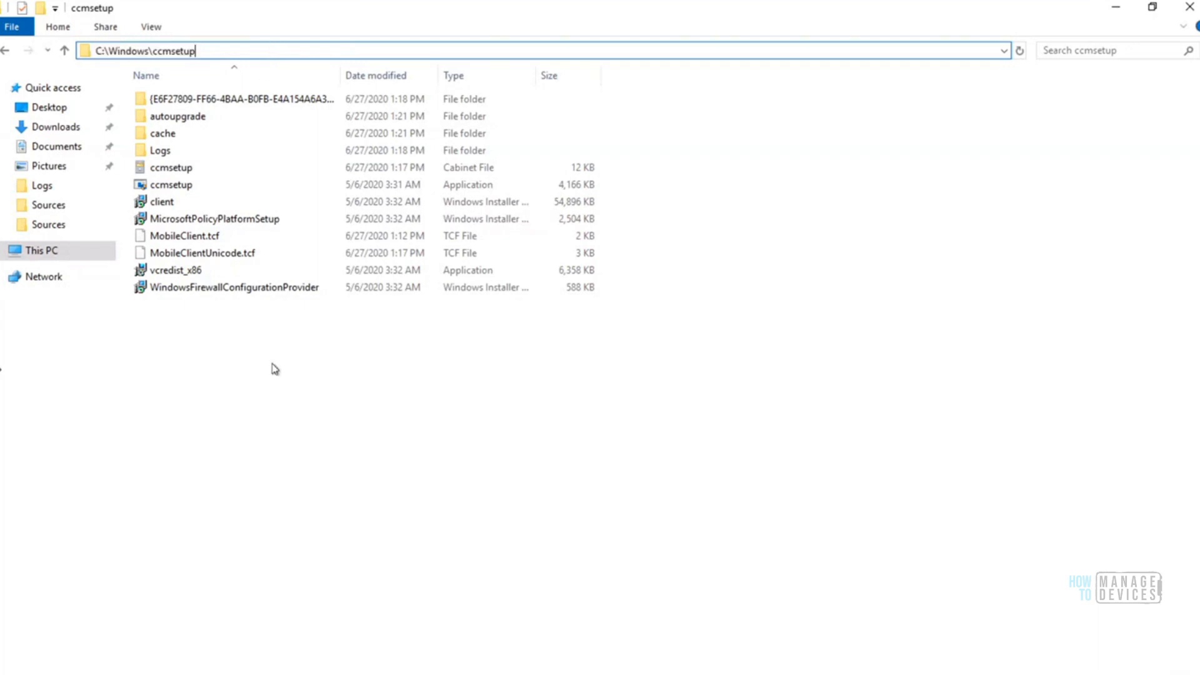
{"action": "left_click", "coordinate": [184, 172]}
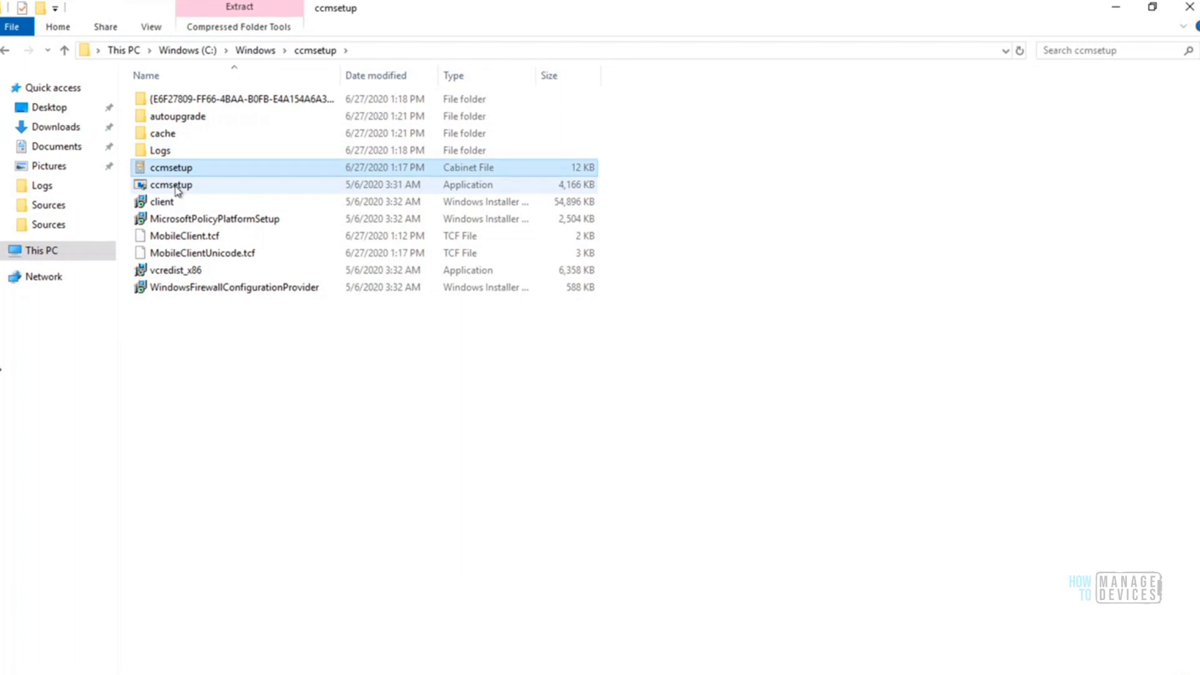
{"action": "left_click", "coordinate": [178, 188]}
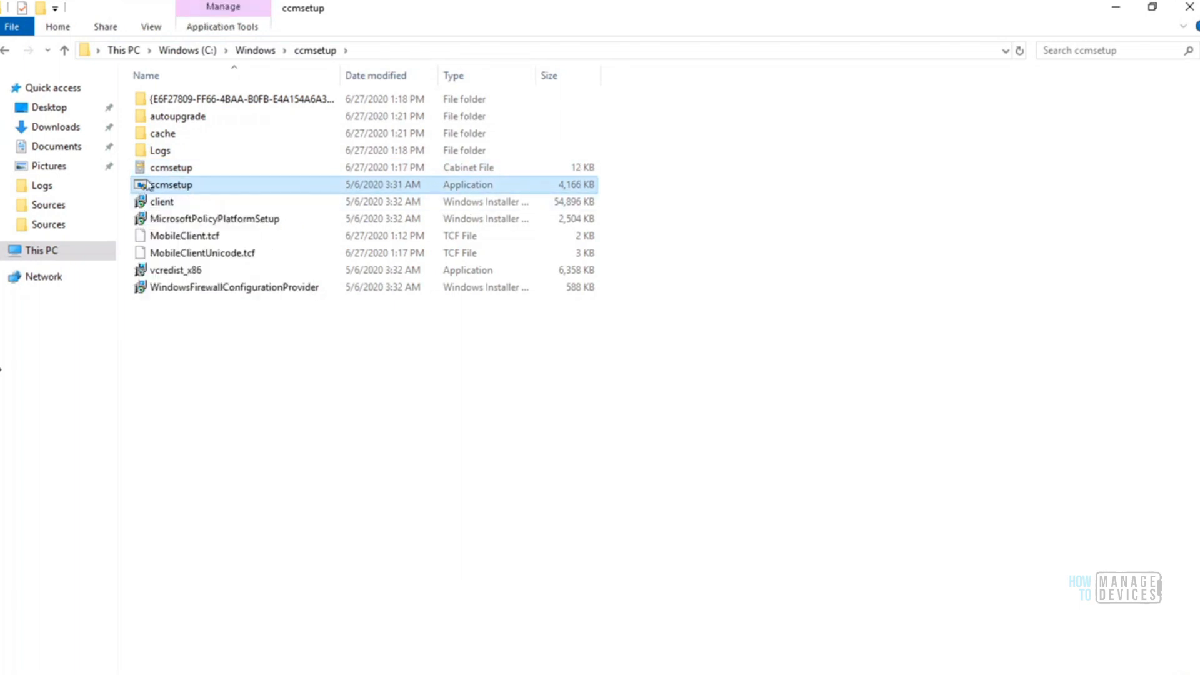
{"action": "mouse_move", "coordinate": [153, 190]}
Open the Logs folder inside ccmsetup and open the ccmsetup log file
{"action": "double_click", "coordinate": [162, 152]}
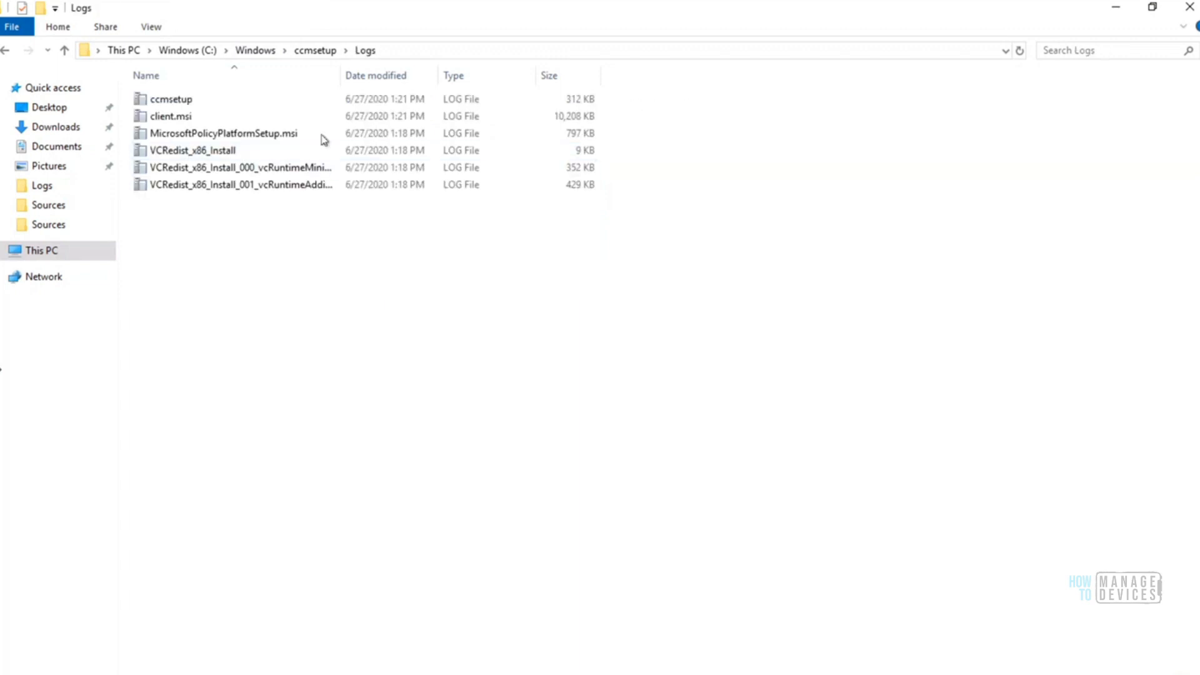
{"action": "left_click_drag", "start_coordinate": [337, 73], "coordinate": [405, 75]}
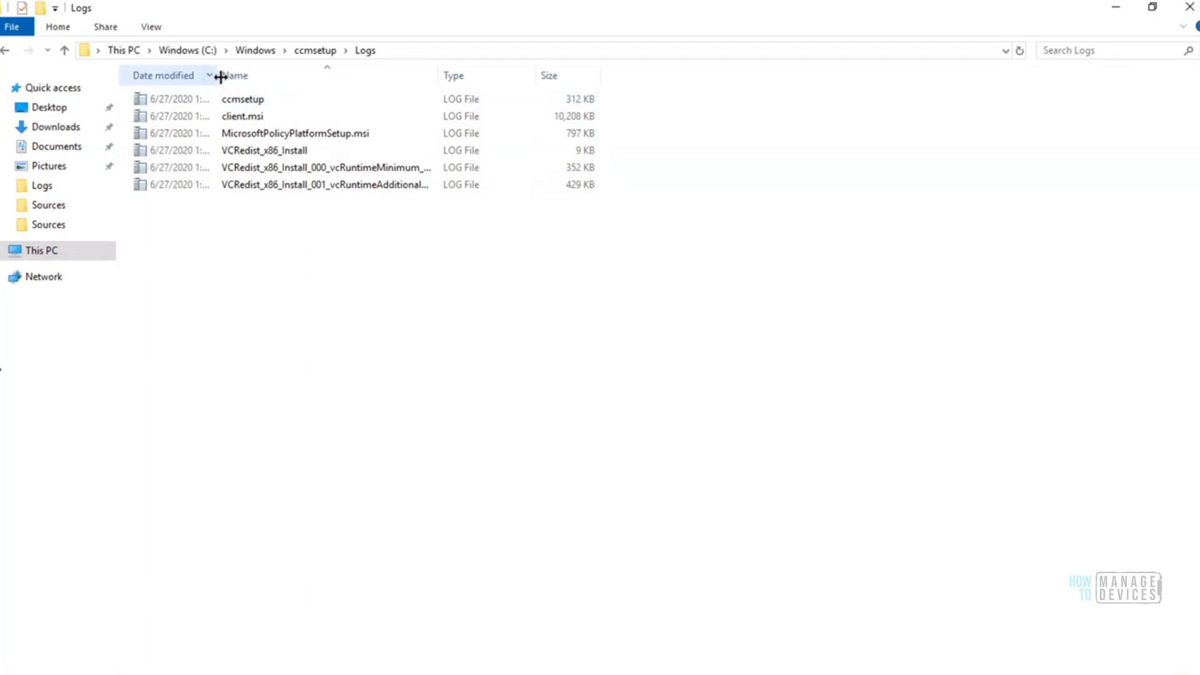
{"action": "left_click_drag", "start_coordinate": [219, 76], "coordinate": [158, 85]}
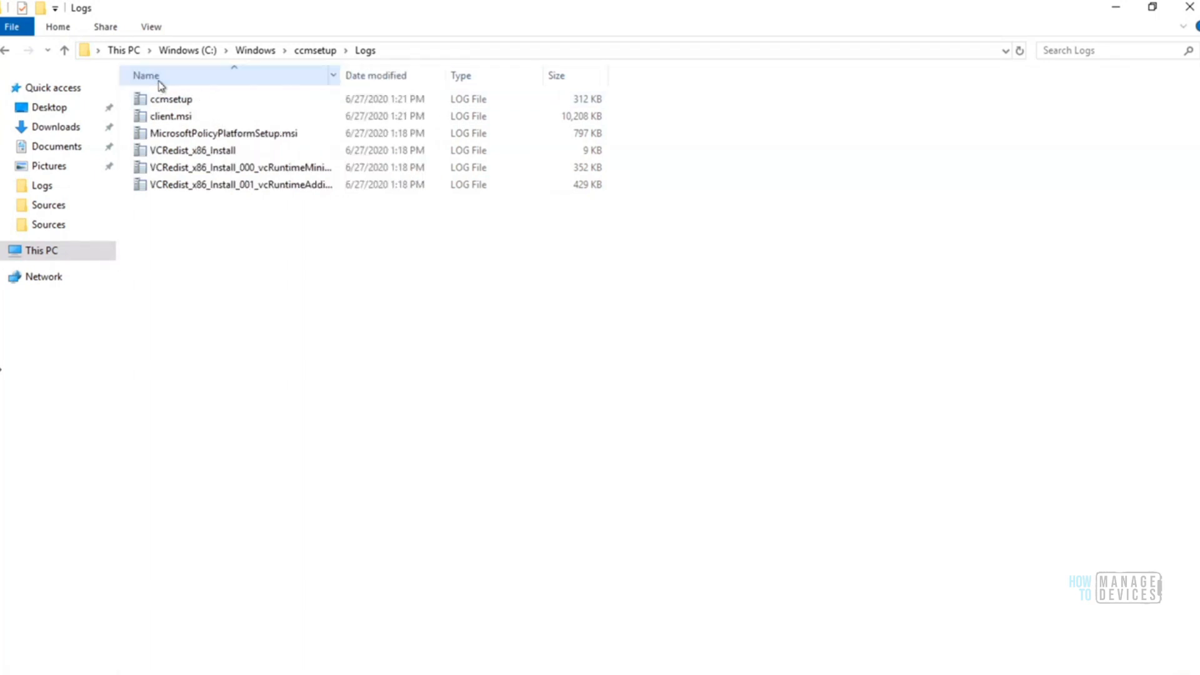
{"action": "left_click", "coordinate": [182, 116]}
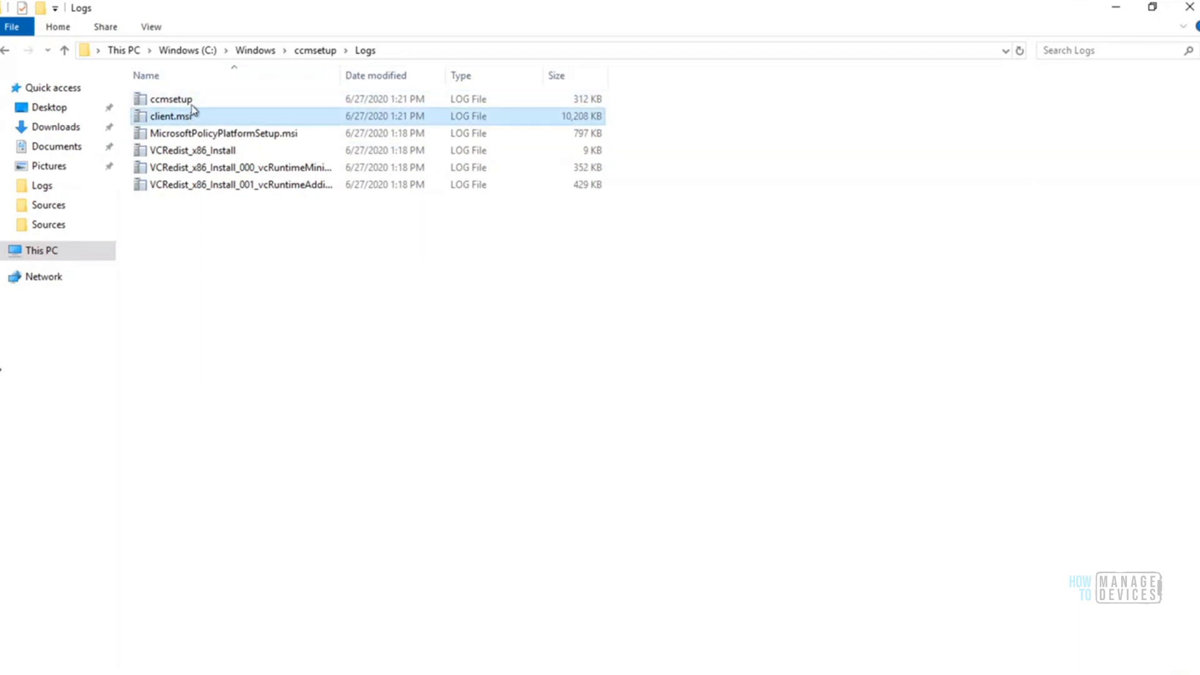
{"action": "left_click", "coordinate": [185, 102]}
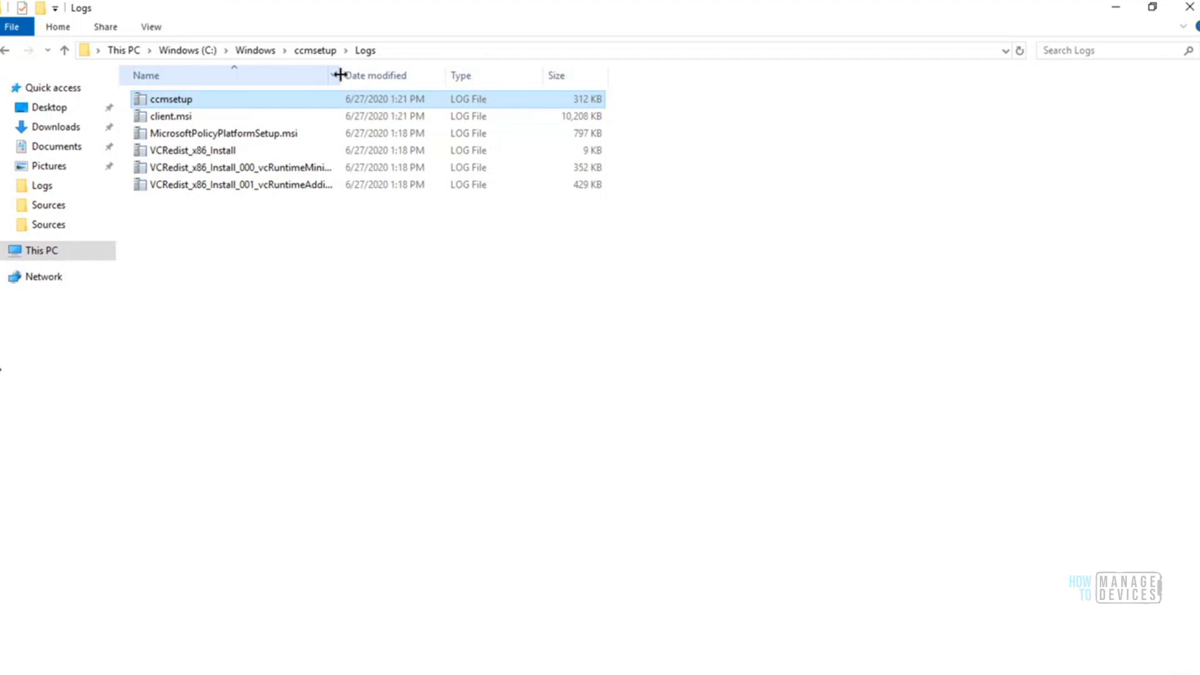
{"action": "double_click", "coordinate": [186, 102]}
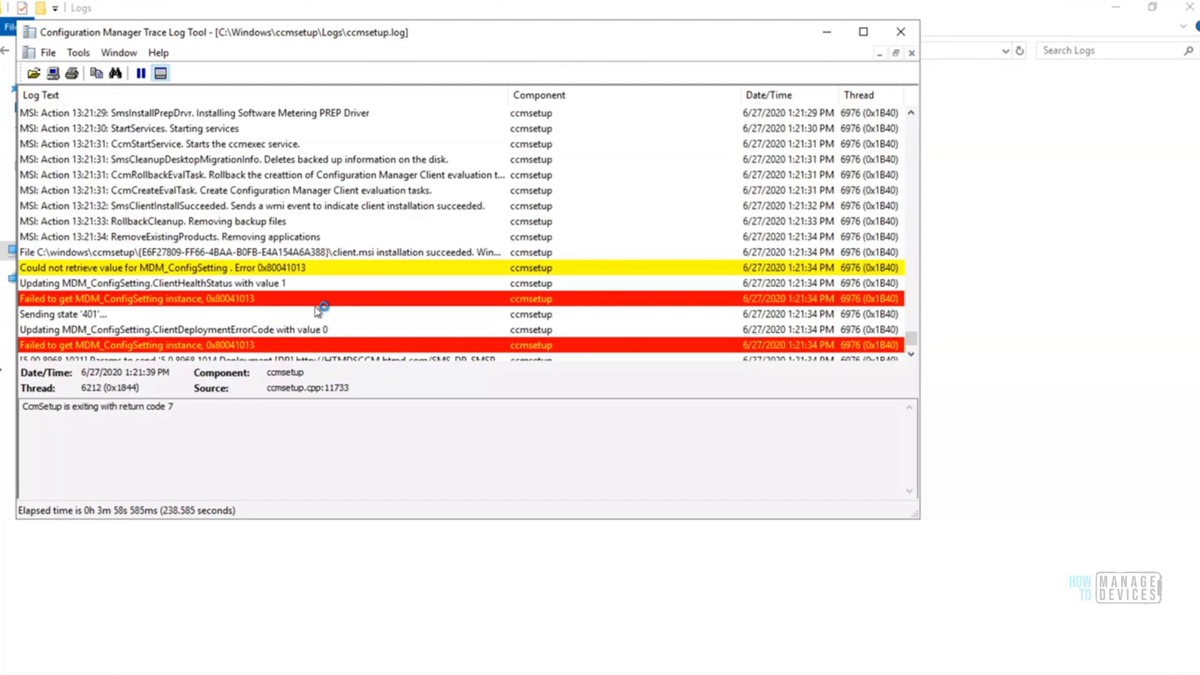
Review the closing ccmsetup.log entries between the CcmSetup exit line and the Fallback Status Point message
{"action": "left_click", "coordinate": [314, 300]}
{"action": "key", "text": "Down"}
{"action": "key", "text": "Down"}
{"action": "key", "text": "Down"}
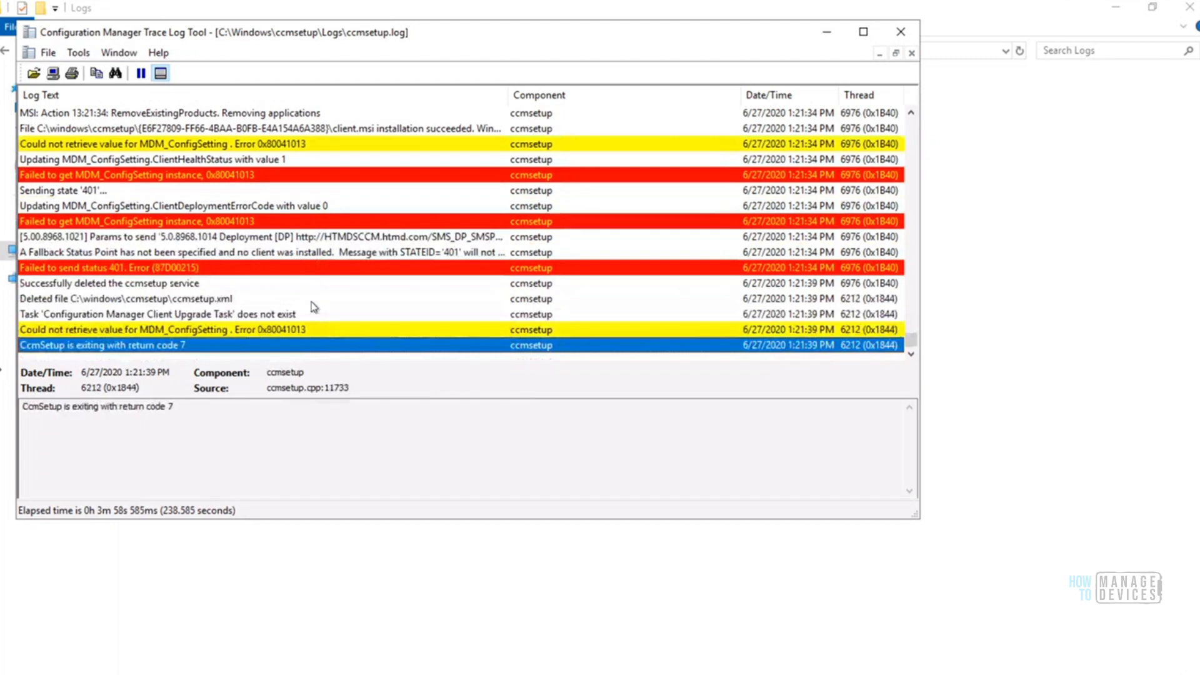
{"action": "key", "text": "Up"}
{"action": "key", "text": "Up"}
{"action": "key", "text": "Up"}
{"action": "key", "text": "Up"}
{"action": "key", "text": "Up"}
{"action": "key", "text": "Up"}
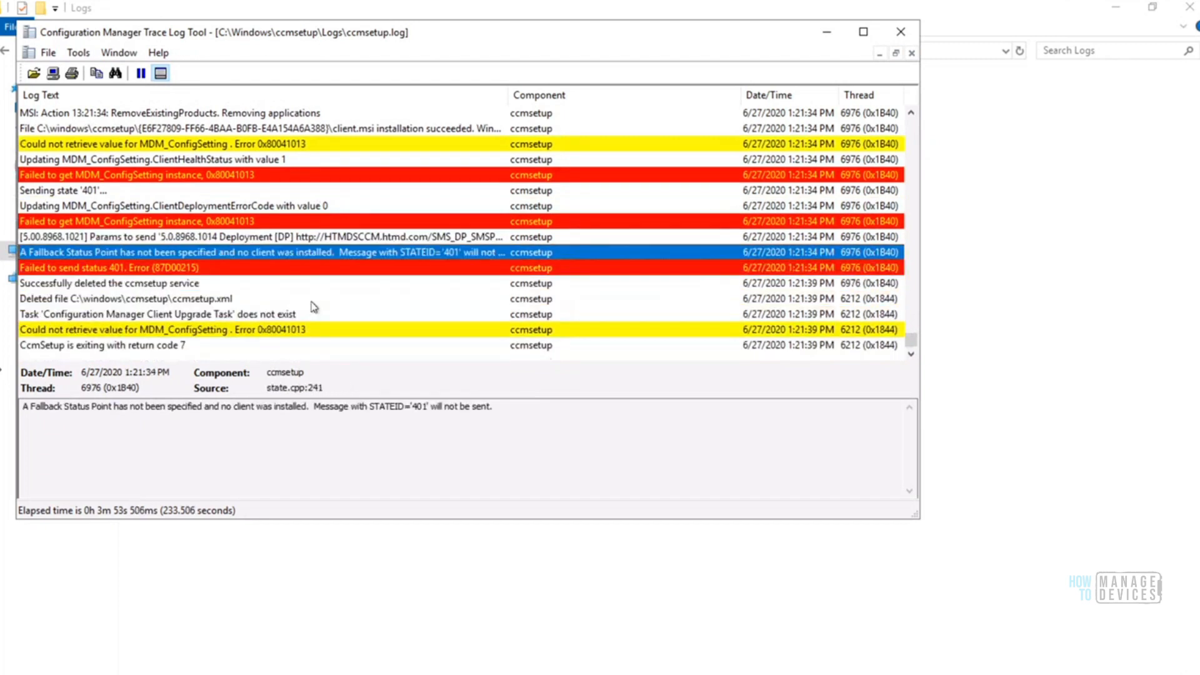
{"action": "key", "text": "Up"}
{"action": "key", "text": "Down"}
{"action": "key", "text": "Down"}
{"action": "key", "text": "Down"}
{"action": "key", "text": "Down"}
{"action": "key", "text": "Down"}
{"action": "key", "text": "Down"}
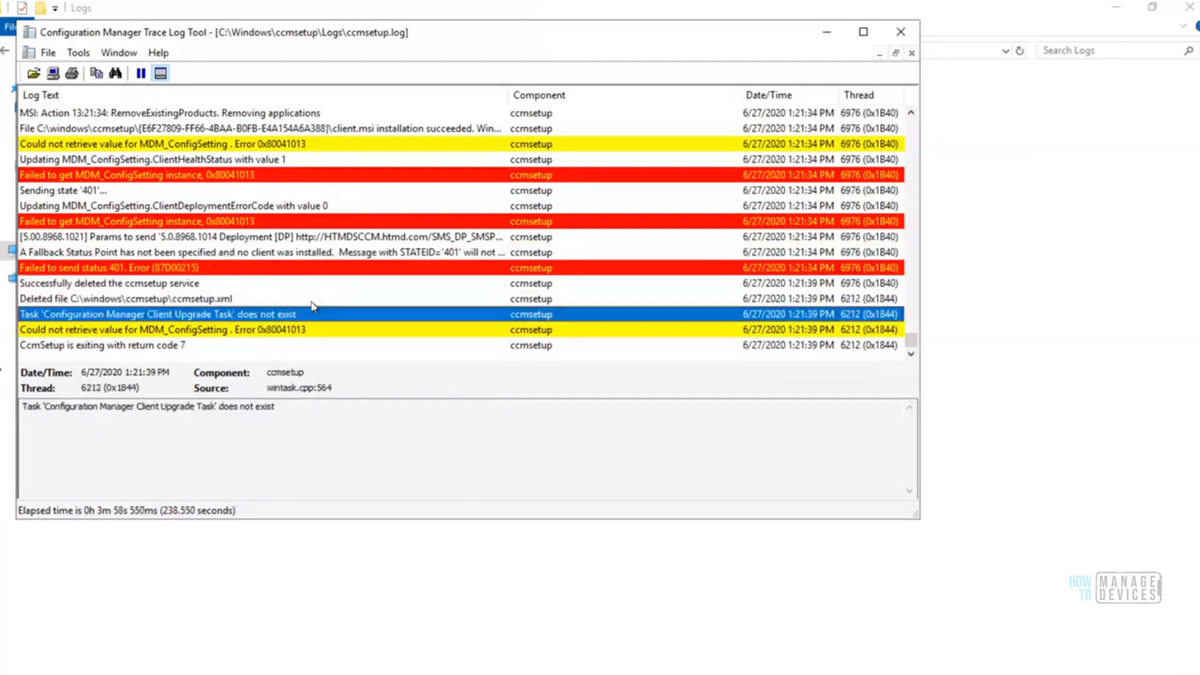
{"action": "key", "text": "Up"}
{"action": "key", "text": "Up"}
{"action": "key", "text": "Up"}
{"action": "key", "text": "Up"}
{"action": "key", "text": "Up"}
{"action": "key", "text": "Up"}
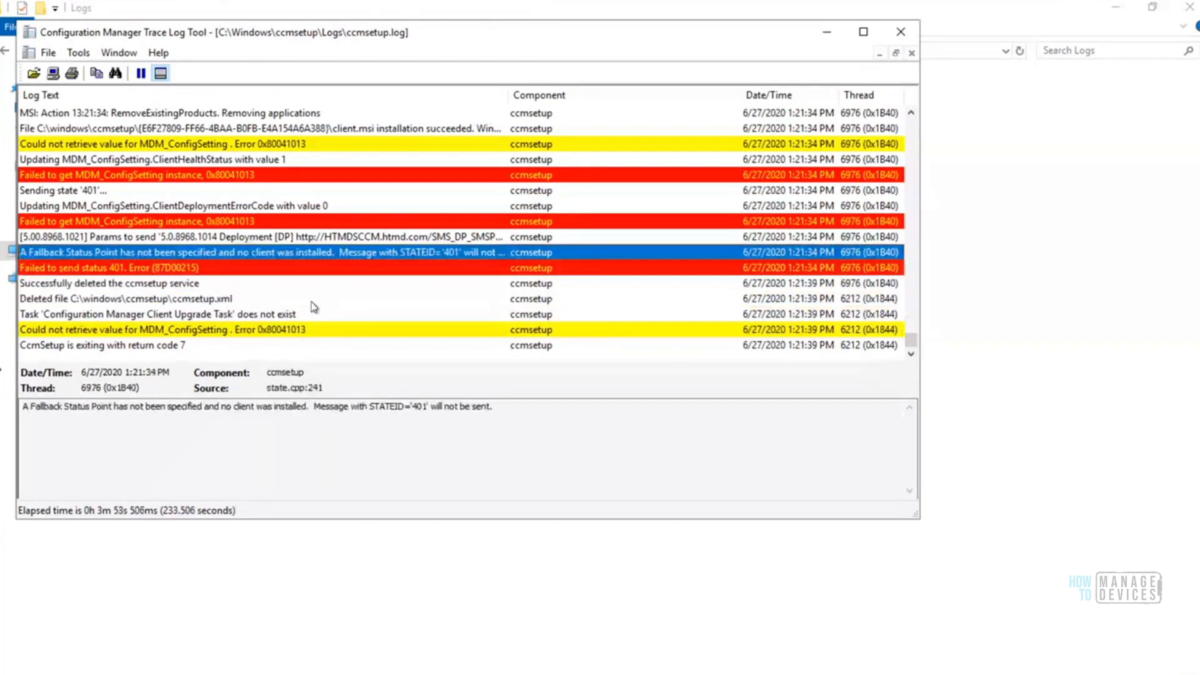
Trace ccmsetup.log back to the SmsCleanupDesktopMigrationInfo MSI action and maximize the log window
{"action": "key", "text": "Down"}
{"action": "key", "text": "Up"}
{"action": "key", "text": "Up"}
{"action": "key", "text": "Up"}
{"action": "key", "text": "Up"}
{"action": "key", "text": "Up"}
{"action": "key", "text": "Up"}
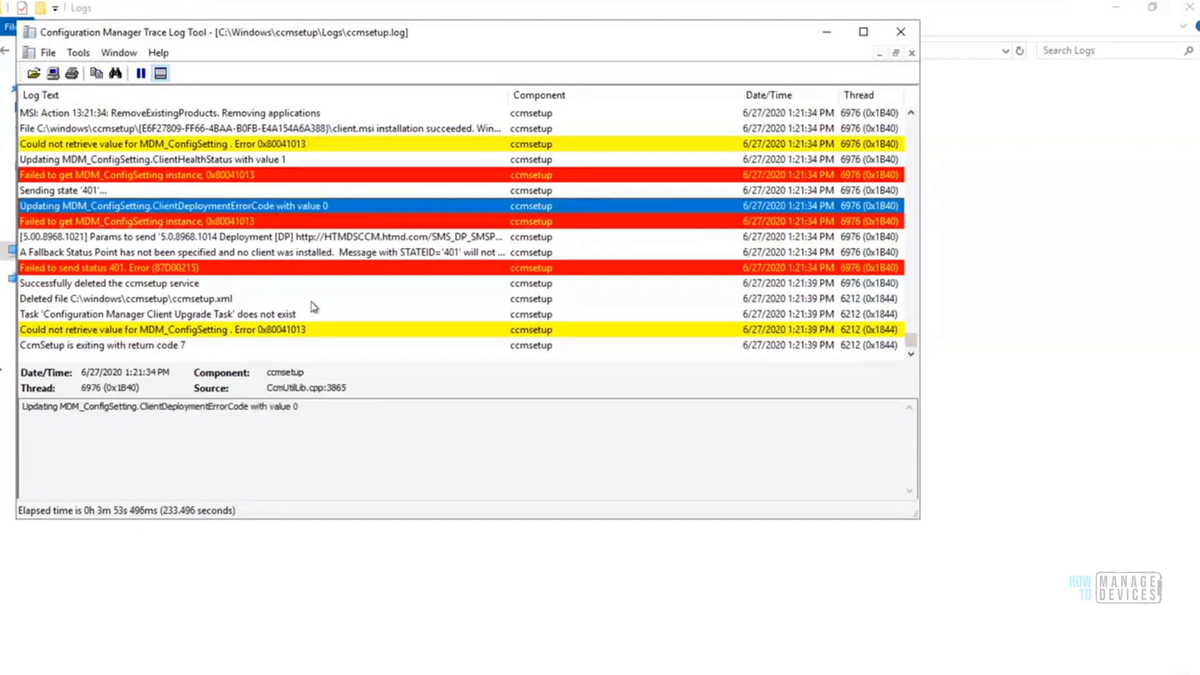
{"action": "key", "text": "Up"}
{"action": "key", "text": "Up"}
{"action": "key", "text": "Up"}
{"action": "key", "text": "Up"}
{"action": "key", "text": "Up"}
{"action": "key", "text": "Up"}
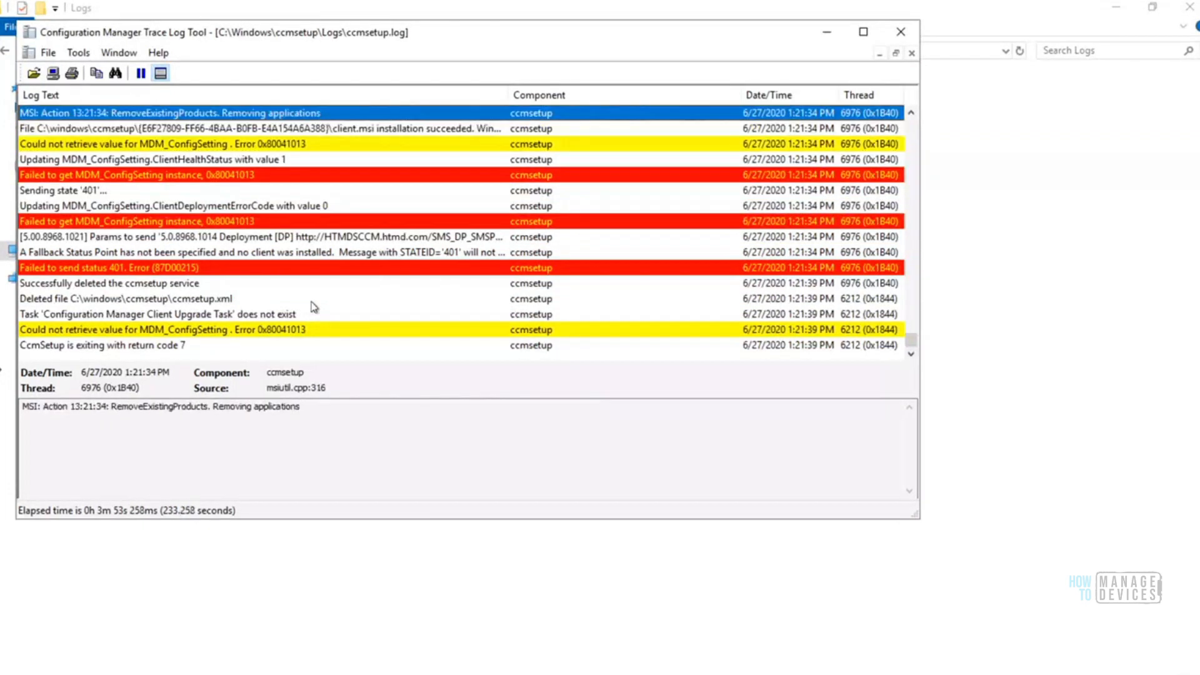
{"action": "key", "text": "Up"}
{"action": "key", "text": "Up"}
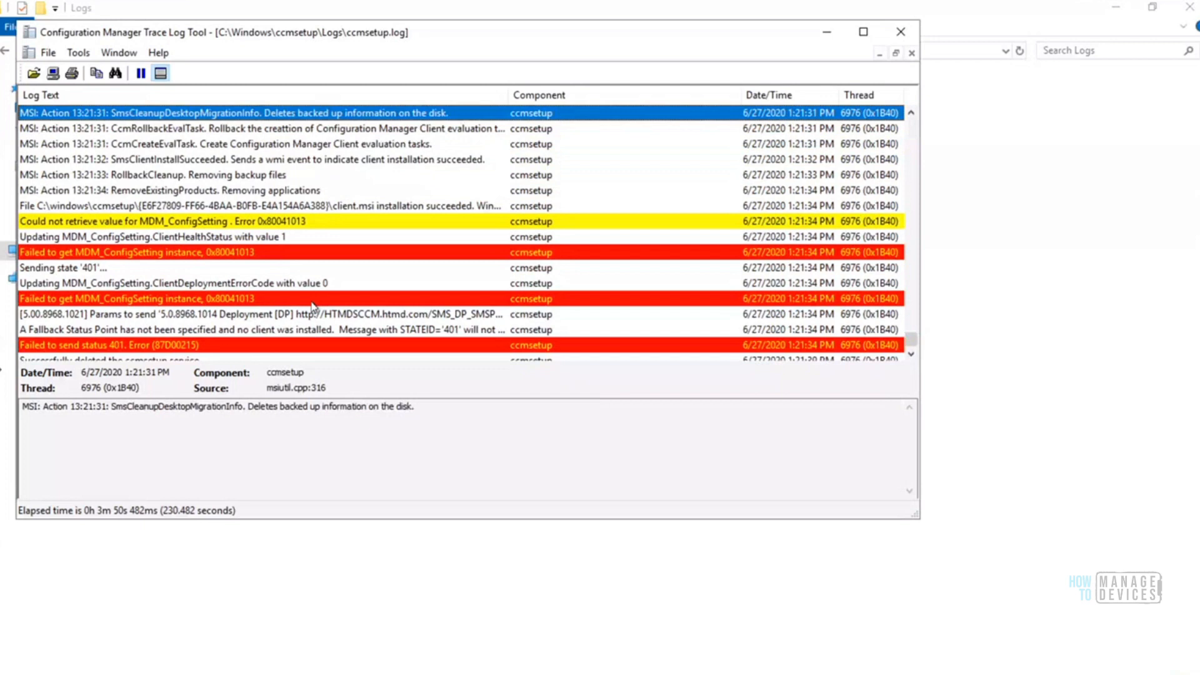
{"action": "left_click", "coordinate": [864, 31]}
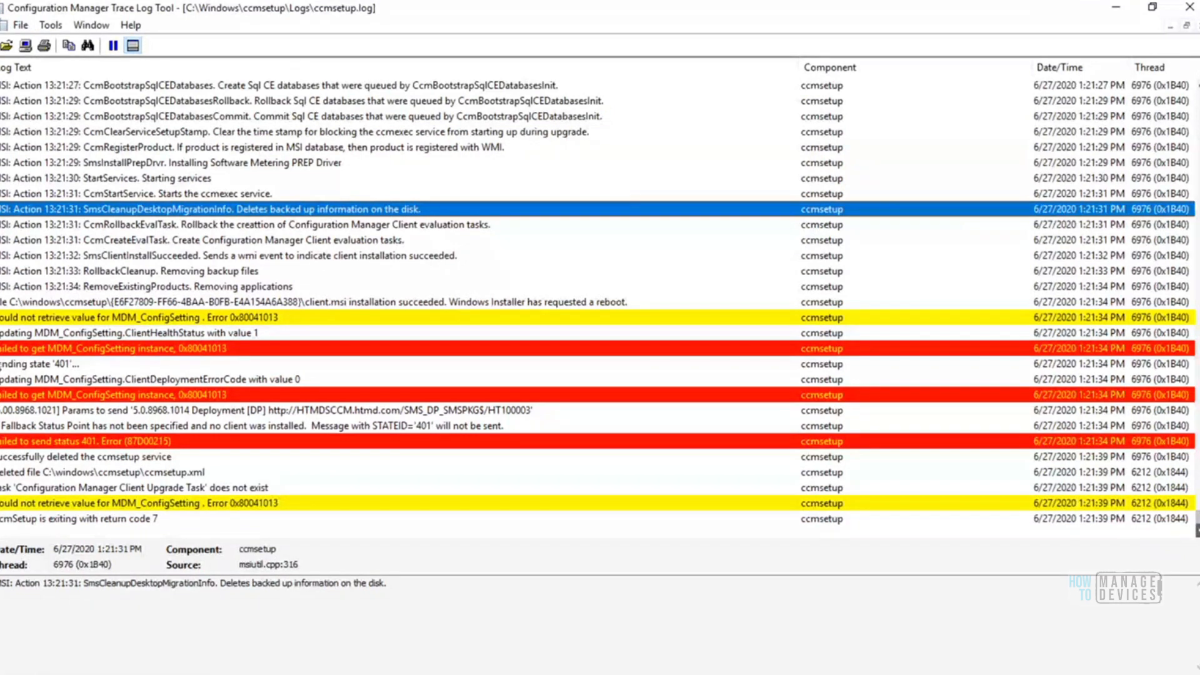
Check the ccmsetup service deletion entry, minimize ccmsetup.log, and open the client.msi log from the same Logs folder
{"action": "left_click", "coordinate": [101, 459]}
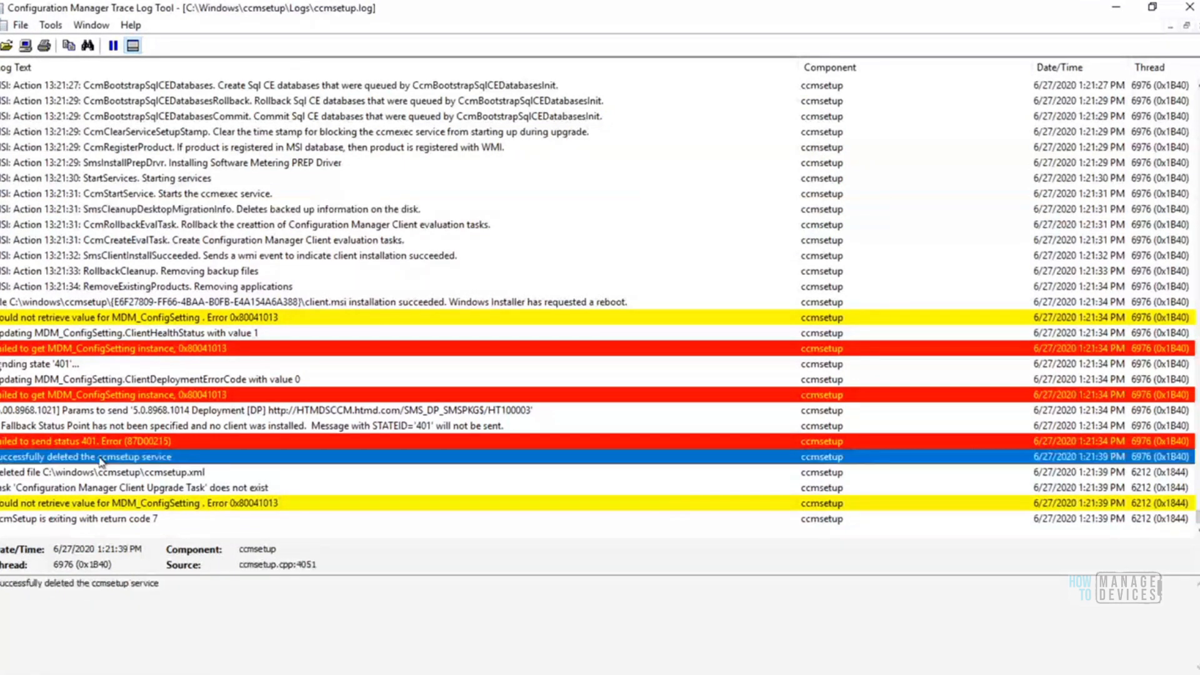
{"action": "left_click", "coordinate": [1118, 12]}
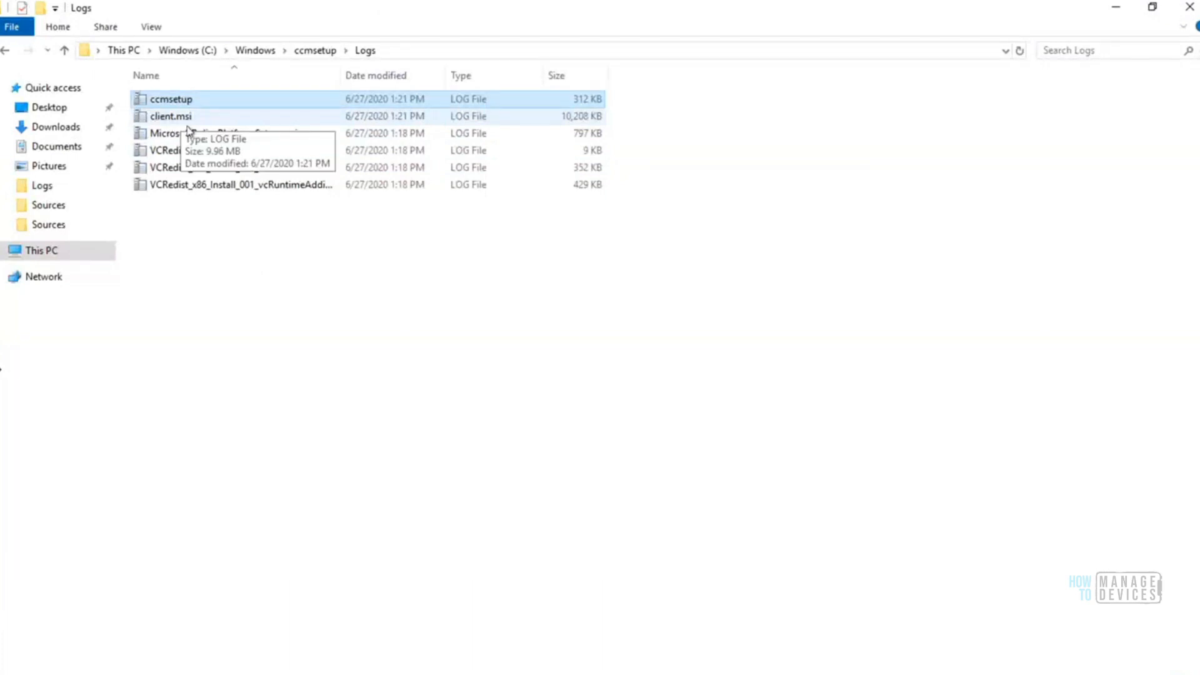
{"action": "double_click", "coordinate": [177, 120]}
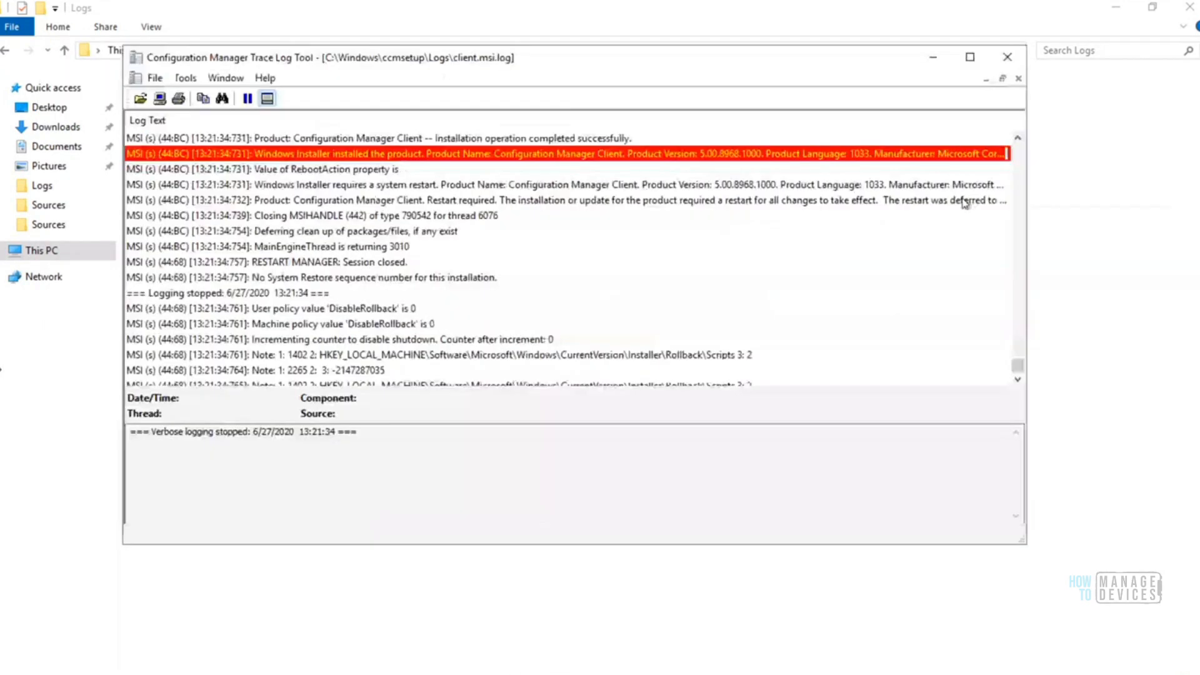
Trace client.msi.log from its closing entries back to the Windows Installer entry for the Configuration Manager Client product
{"action": "left_click", "coordinate": [1018, 380]}
{"action": "left_click", "coordinate": [1018, 380]}
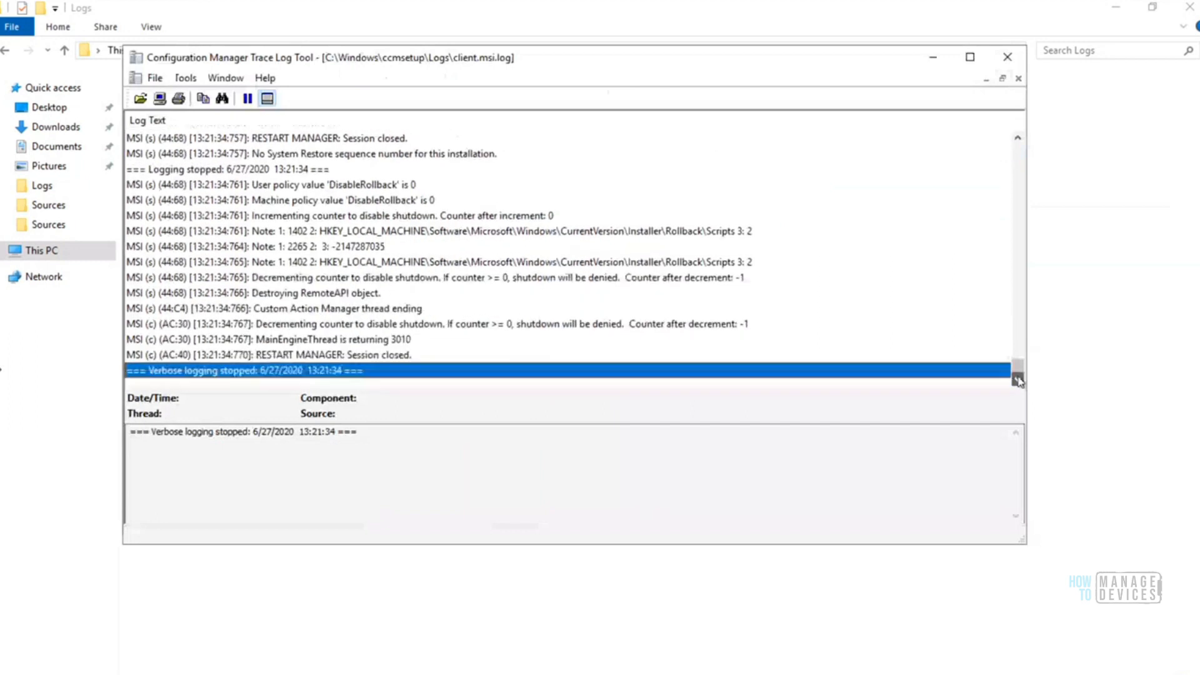
{"action": "left_click", "coordinate": [391, 355]}
{"action": "key", "text": "Up"}
{"action": "key", "text": "Up"}
{"action": "key", "text": "Up"}
{"action": "key", "text": "Up"}
{"action": "key", "text": "Up"}
{"action": "key", "text": "Up"}
{"action": "key", "text": "Up"}
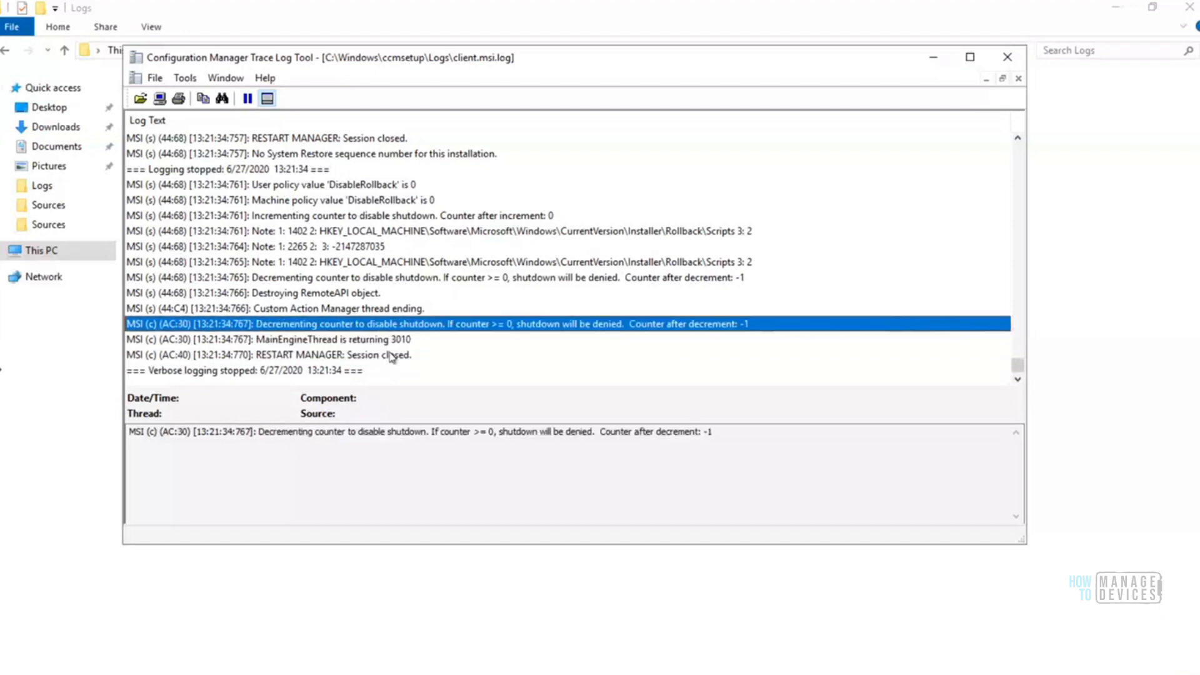
{"action": "key", "text": "Up"}
{"action": "key", "text": "Up"}
{"action": "key", "text": "Up"}
{"action": "key", "text": "Up"}
{"action": "key", "text": "Up"}
{"action": "key", "text": "Up"}
{"action": "key", "text": "Up"}
{"action": "key", "text": "Up"}
{"action": "key", "text": "Up"}
{"action": "key", "text": "Up"}
{"action": "key", "text": "Up"}
{"action": "key", "text": "Up"}
{"action": "key", "text": "Up"}
{"action": "key", "text": "Up"}
{"action": "key", "text": "Up"}
{"action": "key", "text": "Up"}
{"action": "key", "text": "Up"}
{"action": "key", "text": "Up"}
{"action": "key", "text": "Up"}
{"action": "key", "text": "Up"}
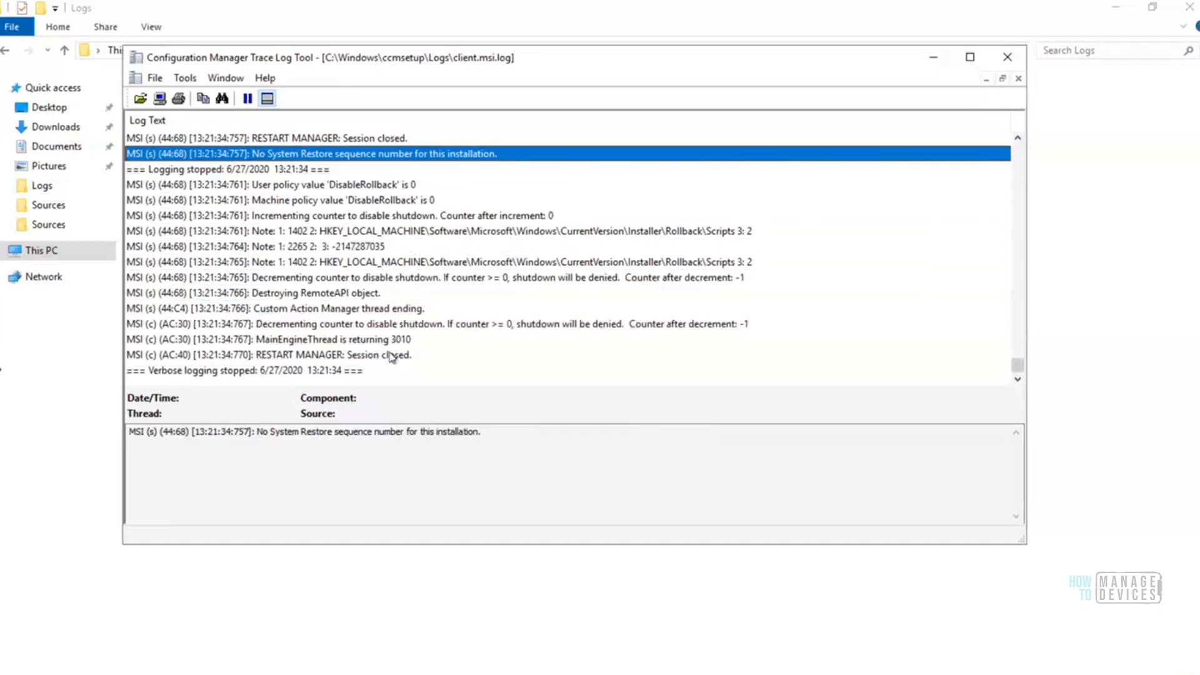
{"action": "key", "text": "Up"}
{"action": "key", "text": "Up"}
{"action": "key", "text": "Down"}
{"action": "key", "text": "Down"}
{"action": "key", "text": "Down"}
{"action": "key", "text": "Down"}
{"action": "key", "text": "Down"}
{"action": "key", "text": "Down"}
{"action": "key", "text": "Down"}
{"action": "key", "text": "Down"}
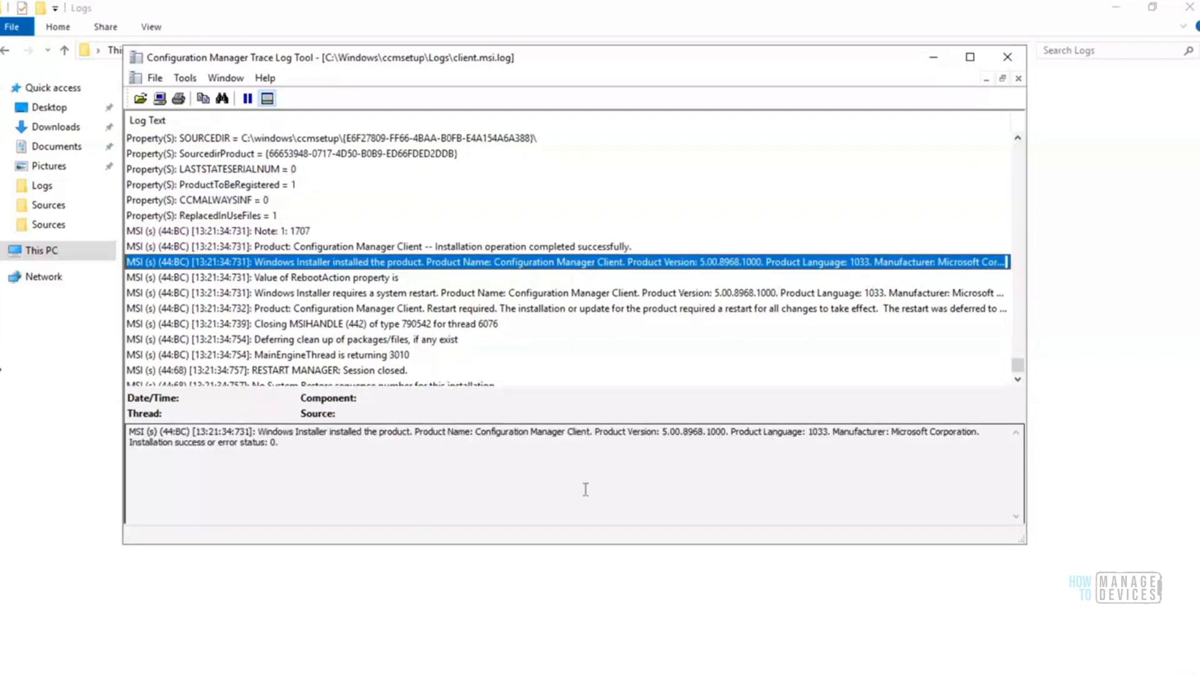
Examine the product name, version, language and manufacturer in the detail text of the Windows Installer product entry
{"action": "left_click", "coordinate": [259, 431]}
{"action": "left_click_drag", "start_coordinate": [284, 434], "coordinate": [812, 433]}
{"action": "left_click", "coordinate": [825, 432]}
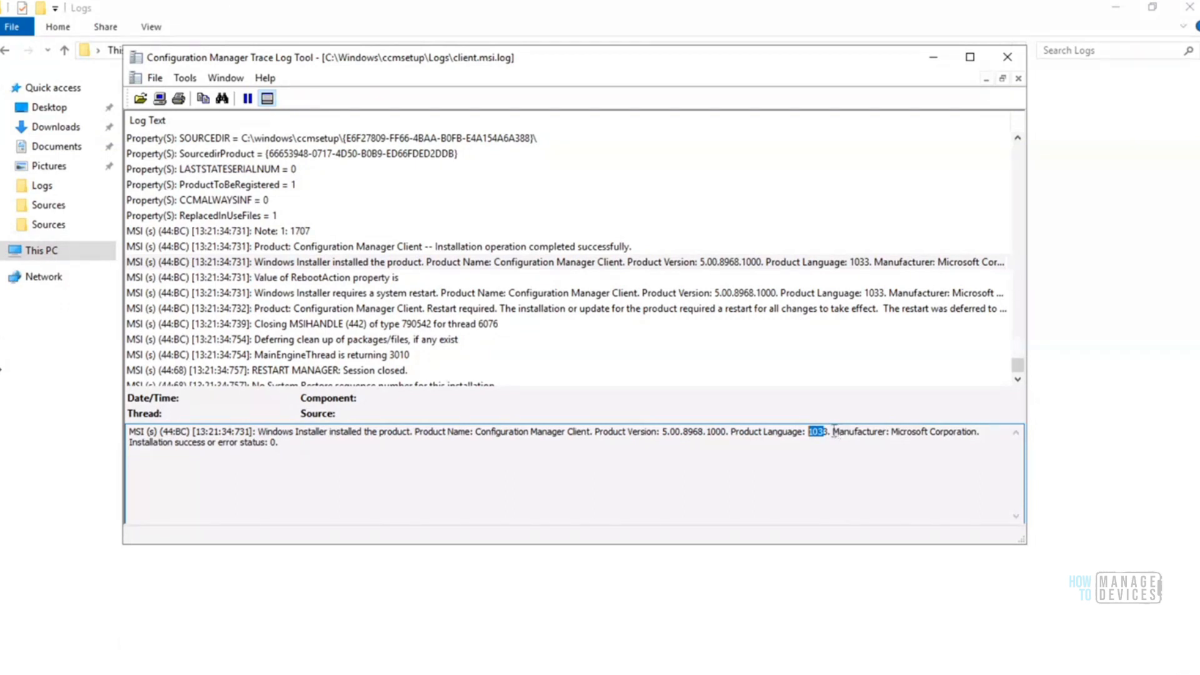
{"action": "left_click", "coordinate": [827, 431]}
{"action": "left_click_drag", "start_coordinate": [833, 431], "coordinate": [938, 437]}
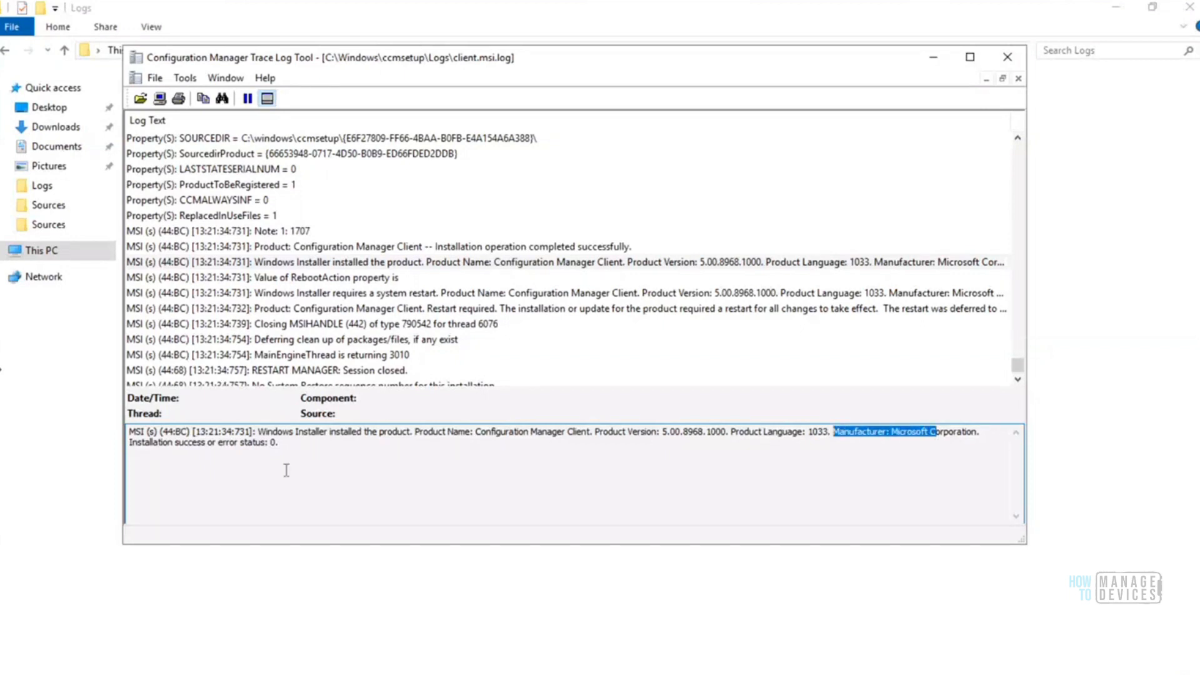
{"action": "left_click_drag", "start_coordinate": [286, 448], "coordinate": [129, 427]}
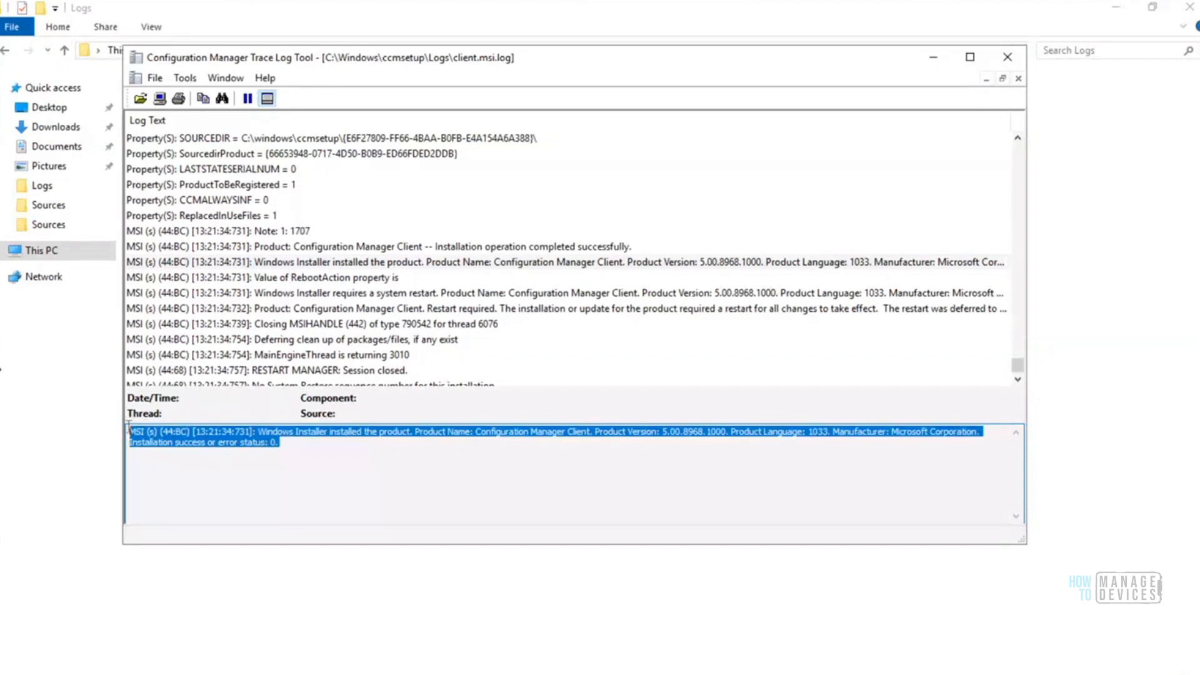
Compare the Windows Installer product entry with the RebootAction entry and check its installation success or error status
{"action": "left_click", "coordinate": [382, 262]}
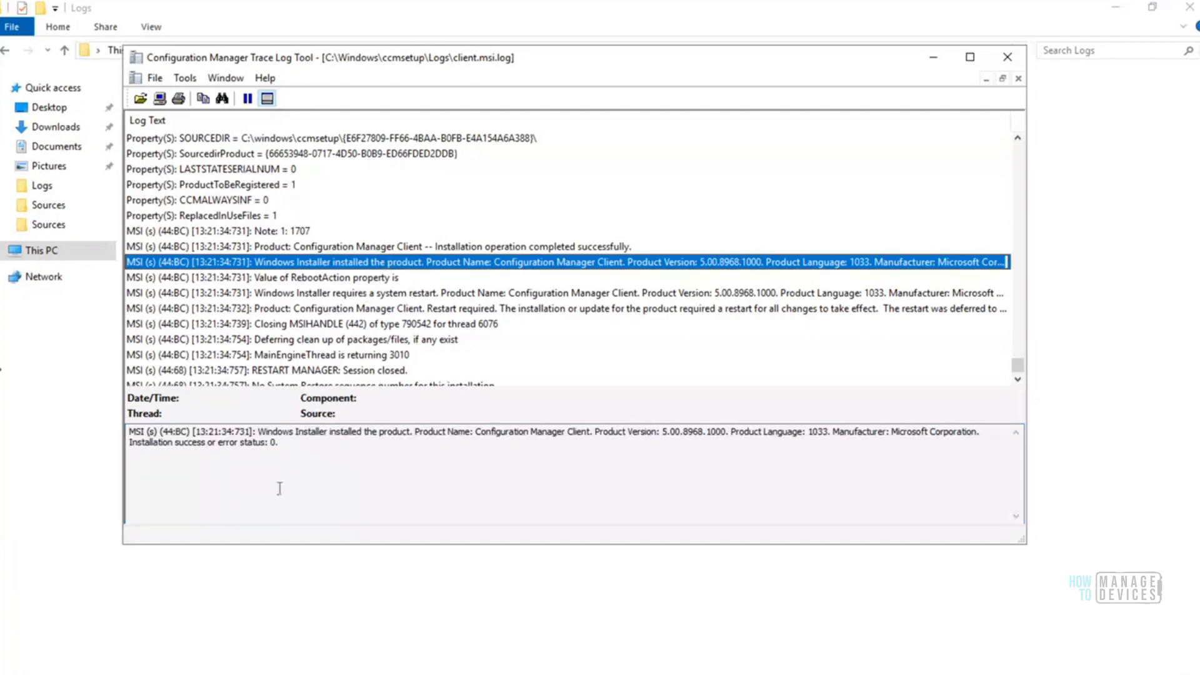
{"action": "left_click", "coordinate": [286, 446]}
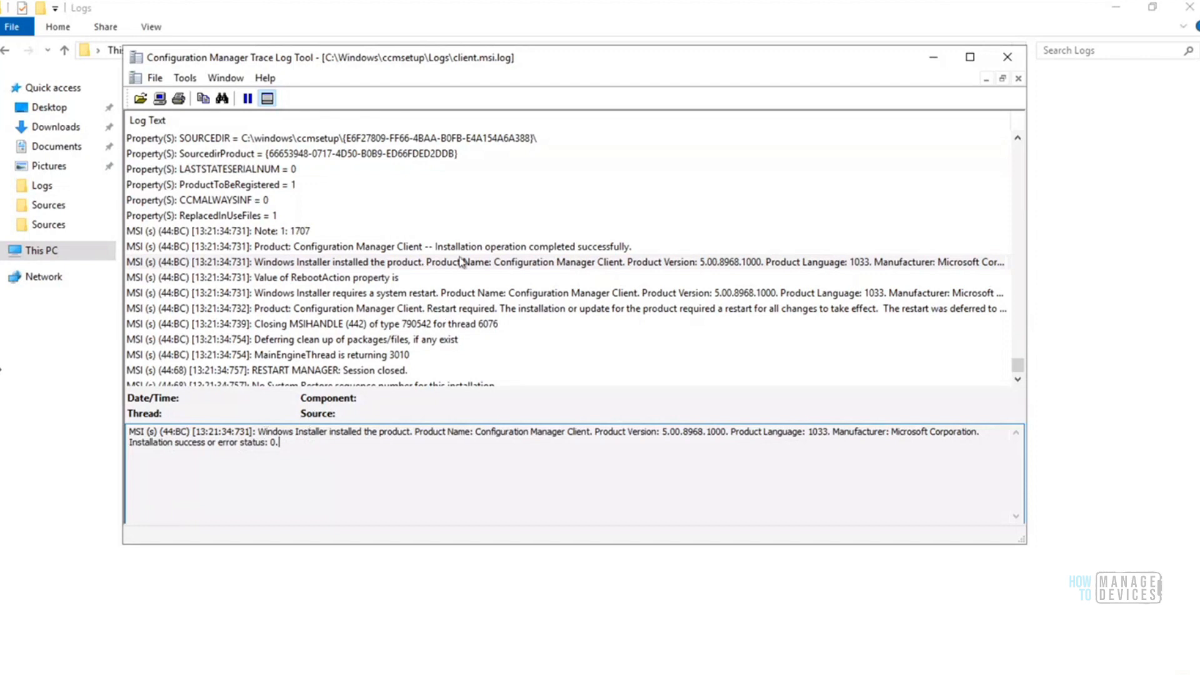
{"action": "left_click", "coordinate": [499, 280]}
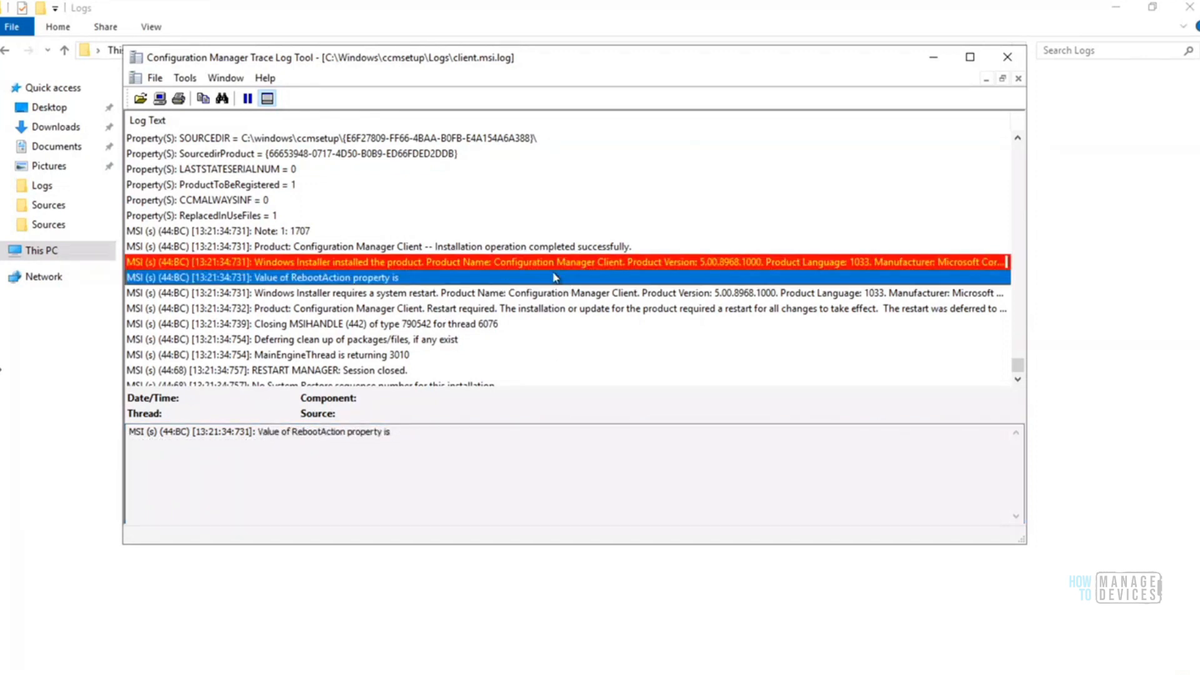
{"action": "left_click", "coordinate": [571, 261]}
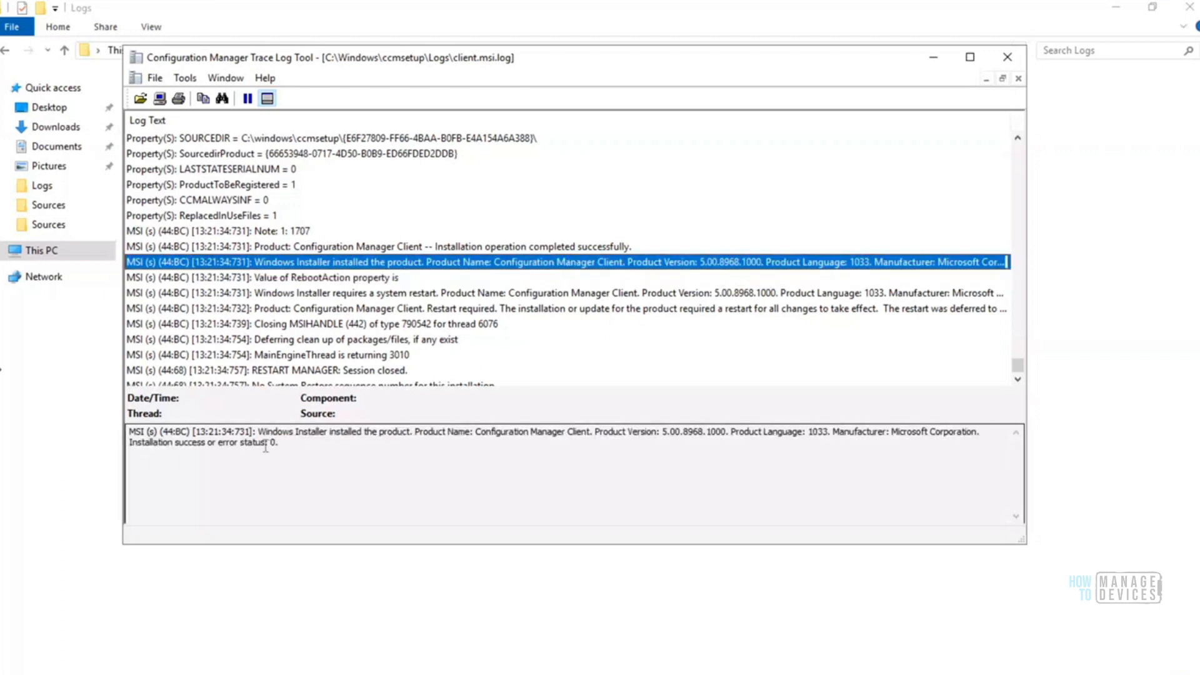
{"action": "left_click_drag", "start_coordinate": [236, 445], "coordinate": [217, 445]}
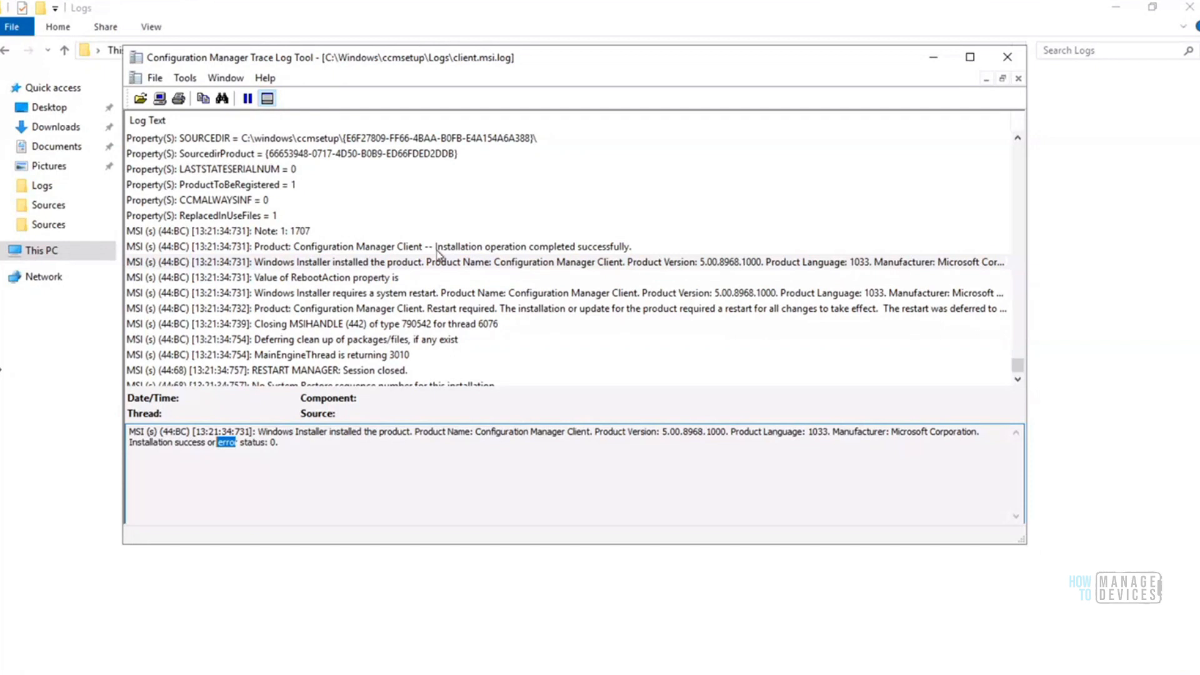
{"action": "left_click", "coordinate": [424, 266]}
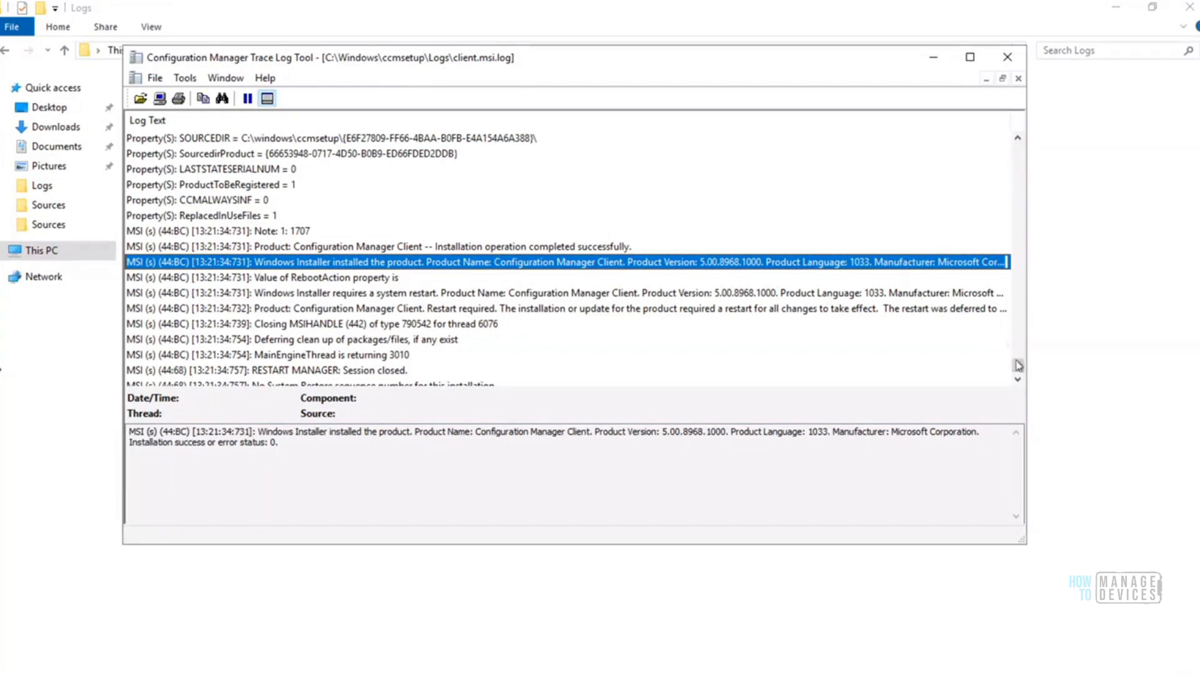
Search client.msi.log upward from its last line for "return value 3"
{"action": "left_click_drag", "start_coordinate": [1018, 364], "coordinate": [1018, 372]}
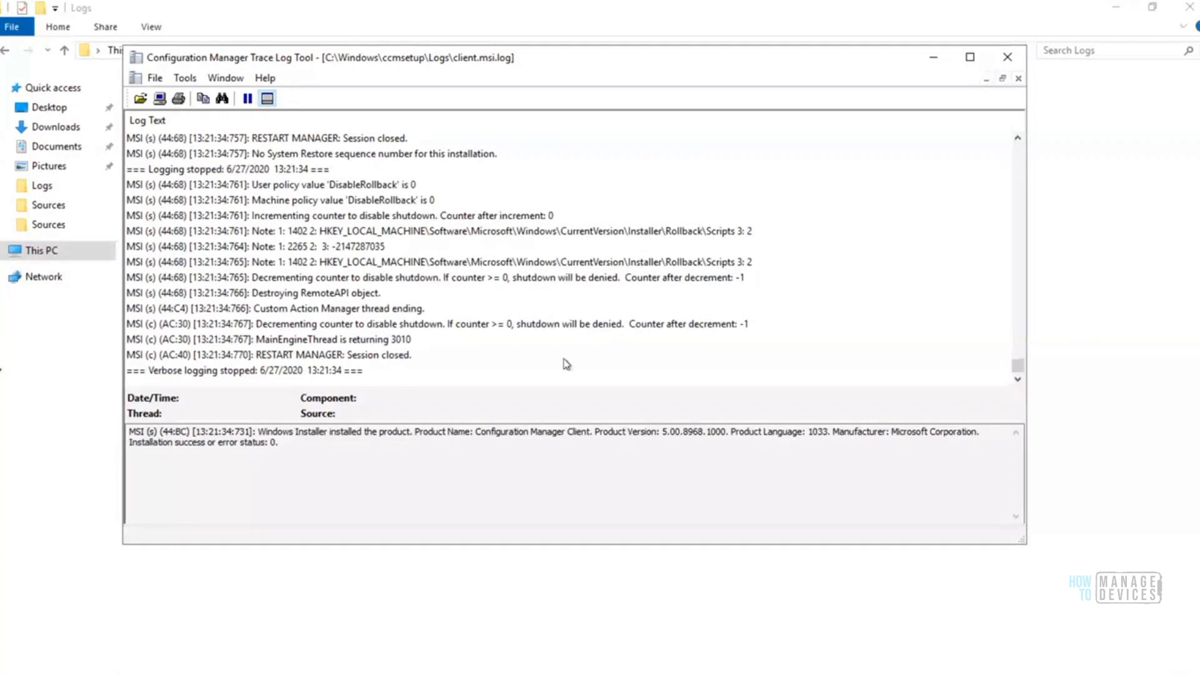
{"action": "left_click", "coordinate": [402, 371]}
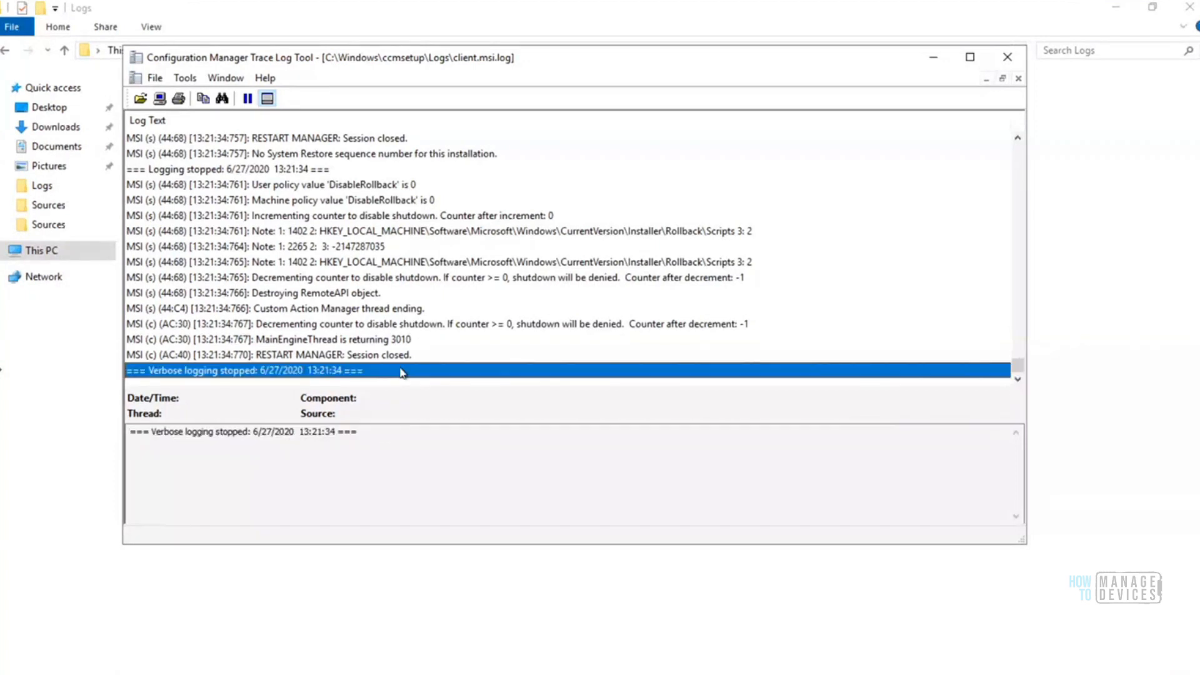
{"action": "key", "text": "ctrl+f"}
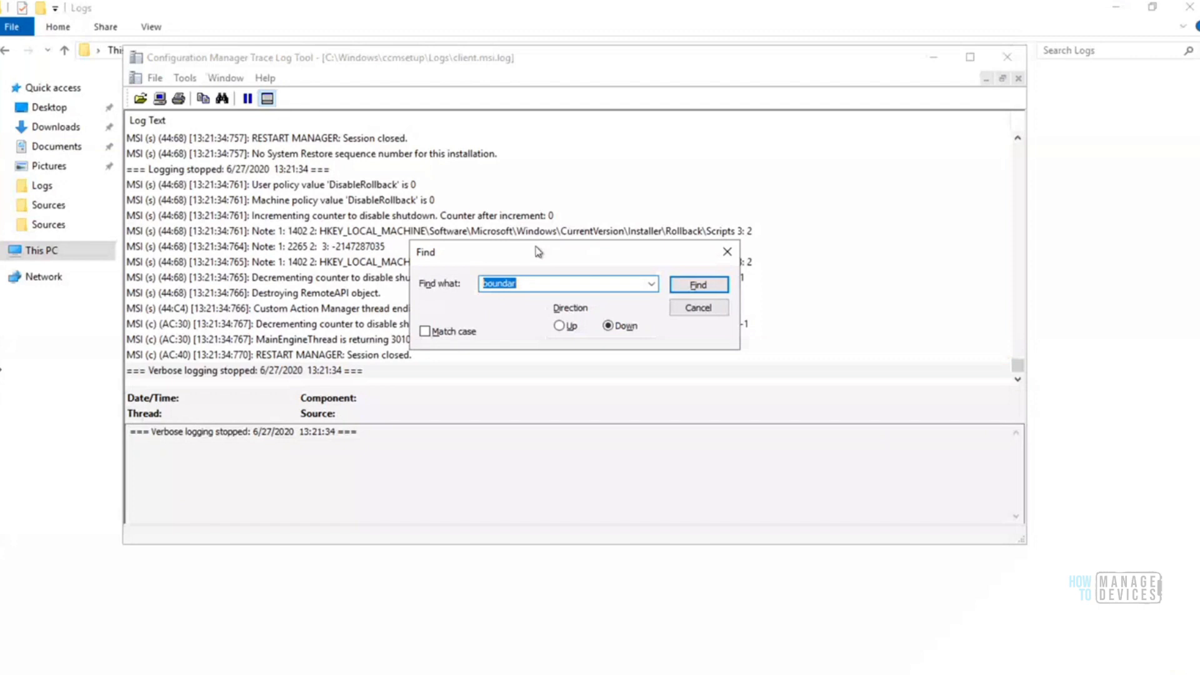
{"action": "type", "text": "r"}
{"action": "type", "text": "eturn value 3"}
{"action": "left_click", "coordinate": [559, 325]}
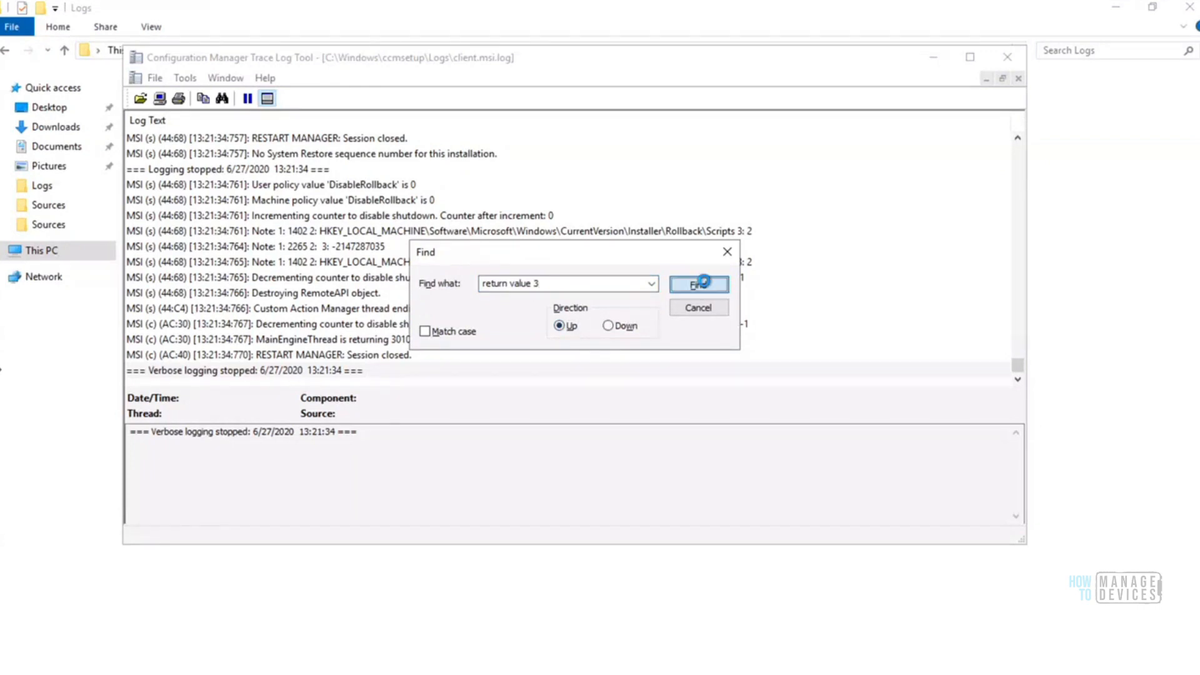
{"action": "left_click", "coordinate": [709, 287]}
{"action": "left_click", "coordinate": [680, 415]}
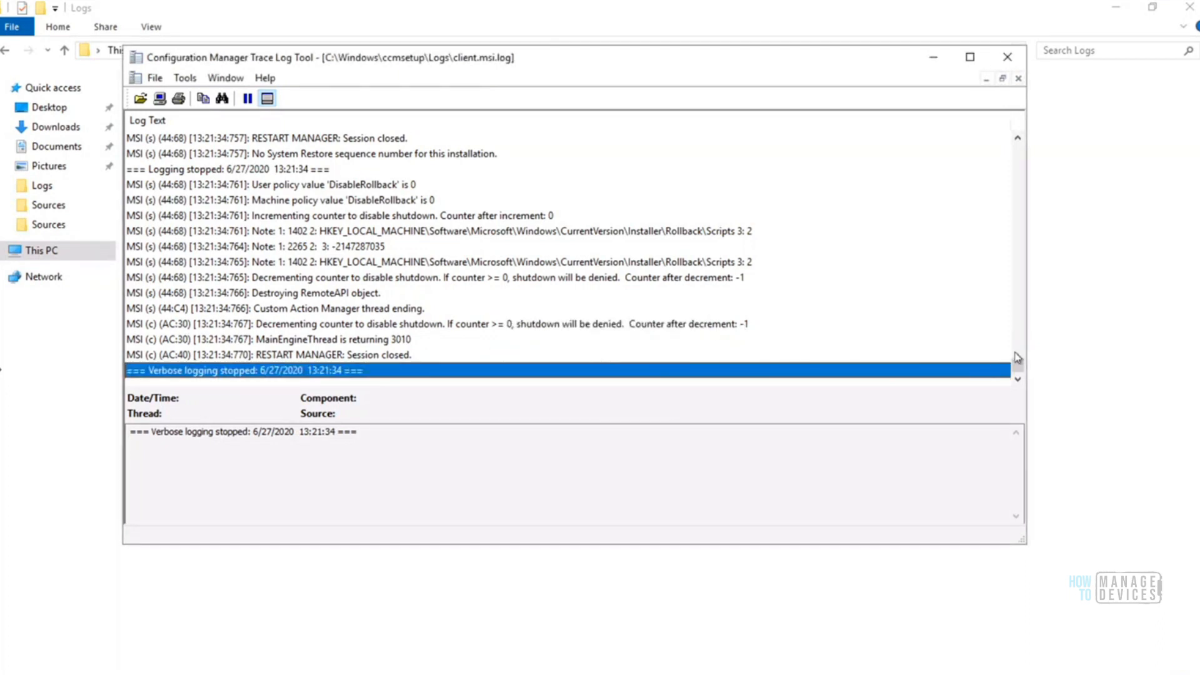
Review the MSI property entries near the log's end, from SourcedirProduct back up past RedirectedDllSupport
{"action": "left_click", "coordinate": [1018, 139]}
{"action": "left_click_drag", "start_coordinate": [1017, 139], "coordinate": [1018, 140]}
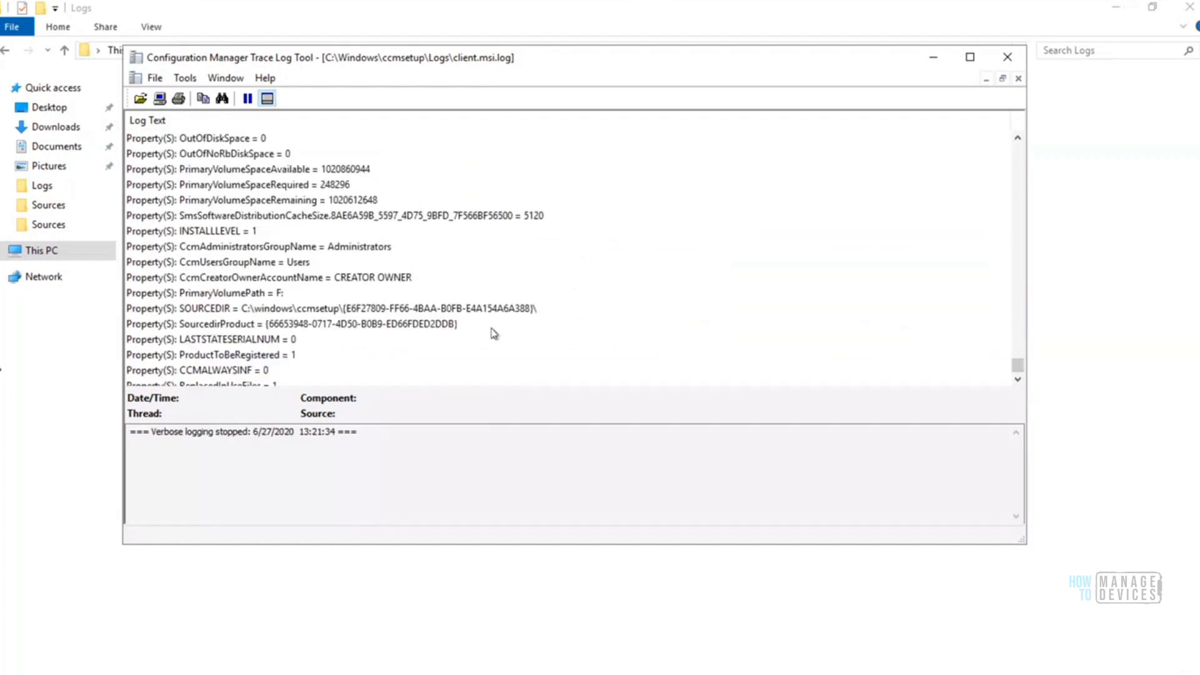
{"action": "left_click", "coordinate": [455, 326]}
{"action": "key", "text": "Up"}
{"action": "key", "text": "Up"}
{"action": "key", "text": "Up"}
{"action": "key", "text": "Up"}
{"action": "key", "text": "Up"}
{"action": "key", "text": "Up"}
{"action": "key", "text": "Up"}
{"action": "key", "text": "Up"}
{"action": "key", "text": "Up"}
{"action": "key", "text": "Up"}
{"action": "key", "text": "Up"}
{"action": "key", "text": "Up"}
{"action": "key", "text": "Up"}
{"action": "key", "text": "Up"}
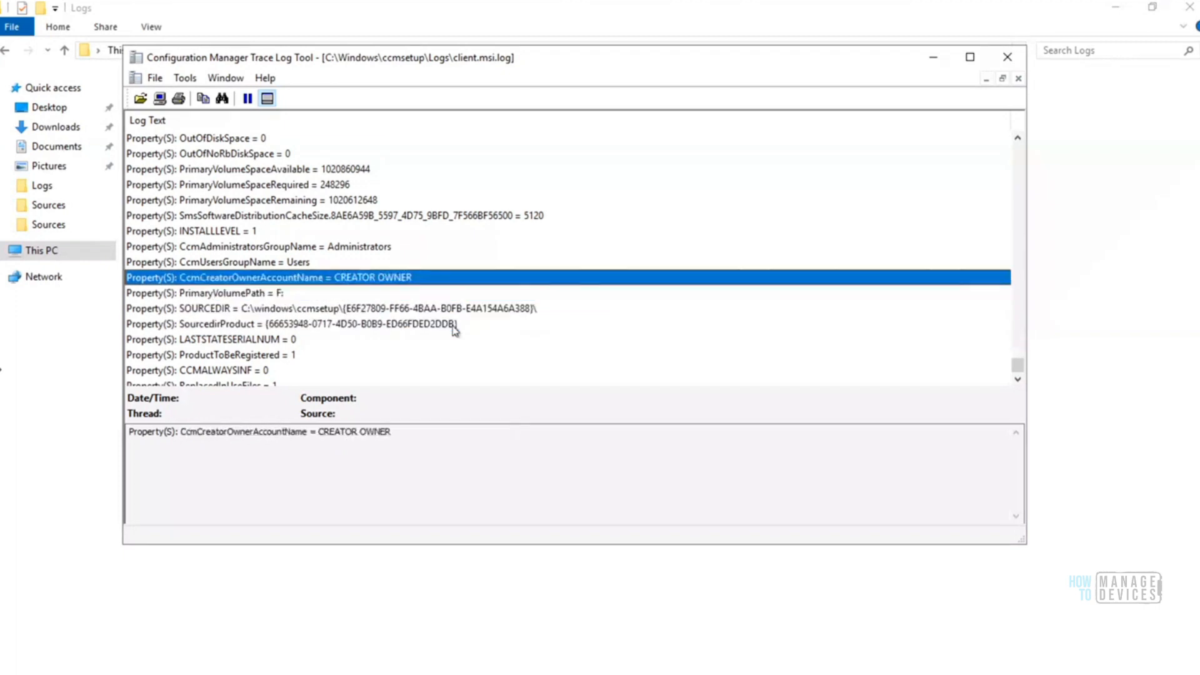
{"action": "key", "text": "Up"}
{"action": "key", "text": "Up"}
{"action": "key", "text": "Up"}
{"action": "key", "text": "Up"}
{"action": "key", "text": "Up"}
{"action": "key", "text": "Up"}
{"action": "key", "text": "Up"}
{"action": "key", "text": "Up"}
{"action": "key", "text": "Up"}
{"action": "key", "text": "Up"}
{"action": "key", "text": "Up"}
{"action": "key", "text": "Up"}
{"action": "key", "text": "Up"}
{"action": "key", "text": "Up"}
{"action": "key", "text": "Up"}
{"action": "key", "text": "Up"}
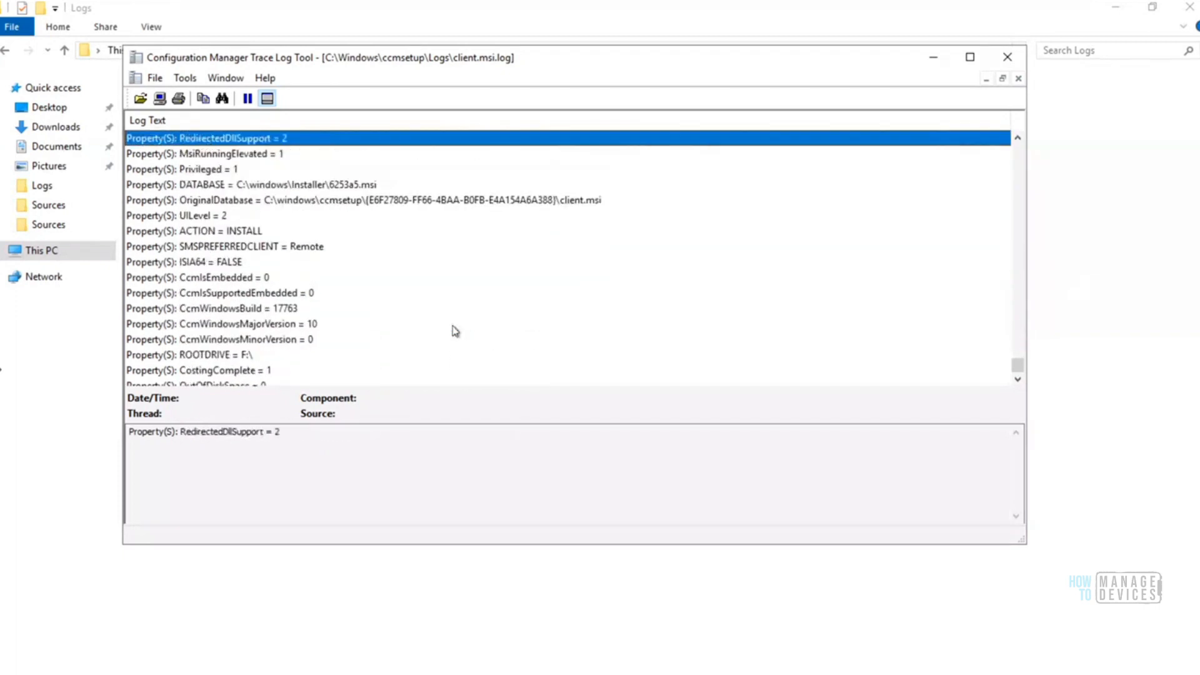
Return to the first line of client.msi.log and read through its opening entries to the cached product context lines
{"action": "left_click_drag", "start_coordinate": [1016, 365], "coordinate": [1016, 133]}
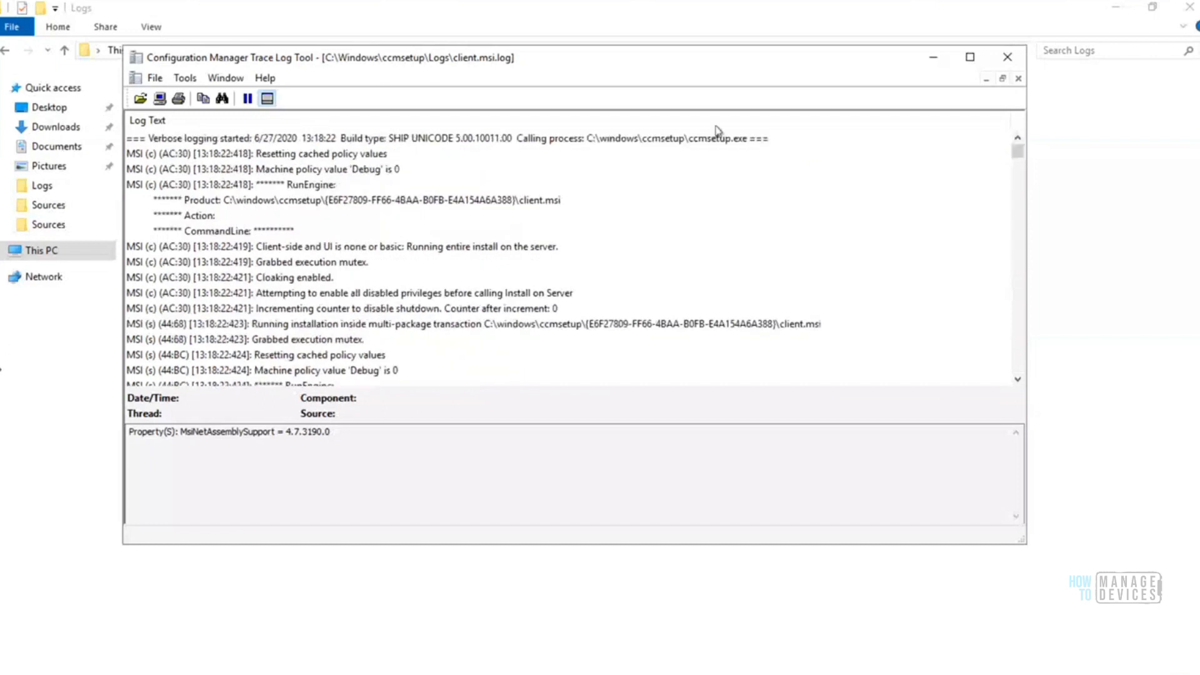
{"action": "left_click", "coordinate": [418, 133]}
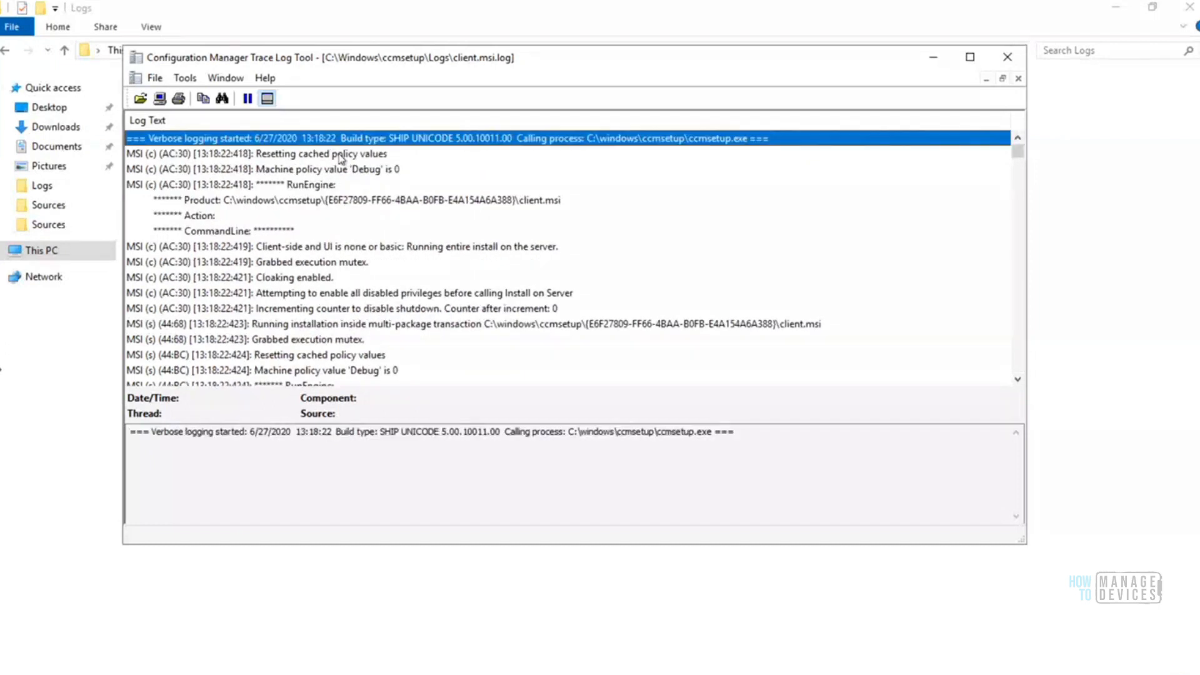
{"action": "left_click", "coordinate": [341, 156]}
{"action": "key", "text": "Down"}
{"action": "key", "text": "Down"}
{"action": "key", "text": "Down"}
{"action": "key", "text": "Down"}
{"action": "key", "text": "Down"}
{"action": "key", "text": "Down"}
{"action": "key", "text": "Down"}
{"action": "key", "text": "Down"}
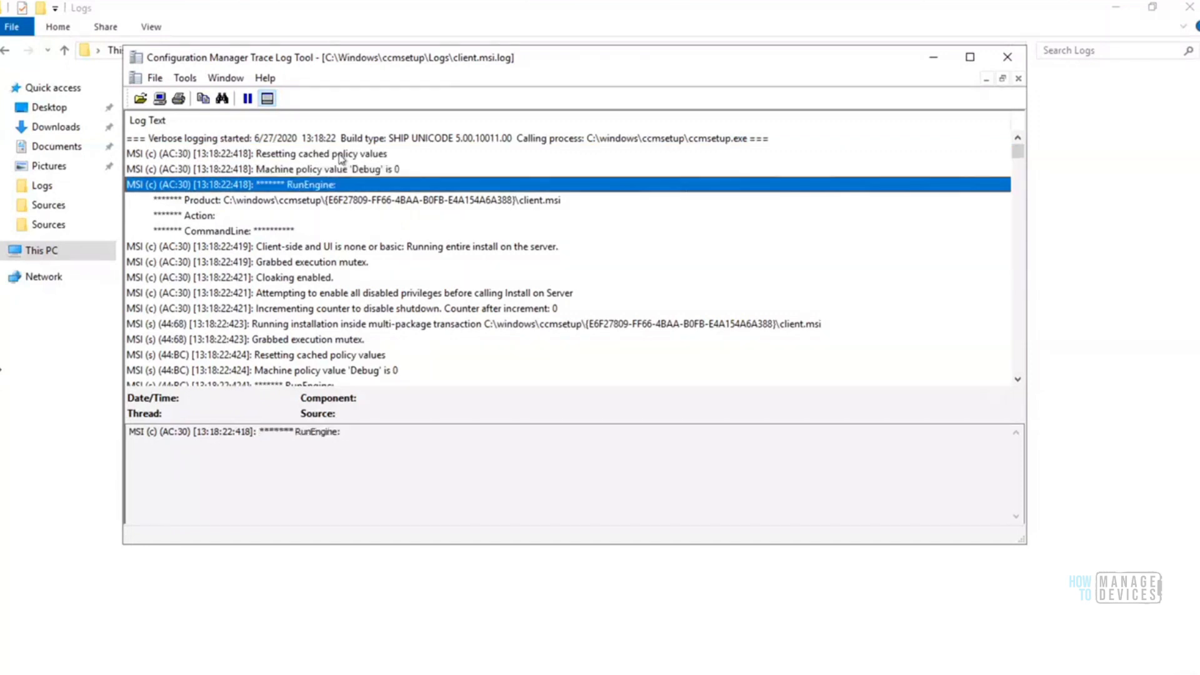
{"action": "key", "text": "Down"}
{"action": "key", "text": "Down"}
{"action": "key", "text": "Down"}
{"action": "key", "text": "Down"}
{"action": "key", "text": "Down"}
{"action": "key", "text": "Down"}
{"action": "key", "text": "Down"}
{"action": "key", "text": "Down"}
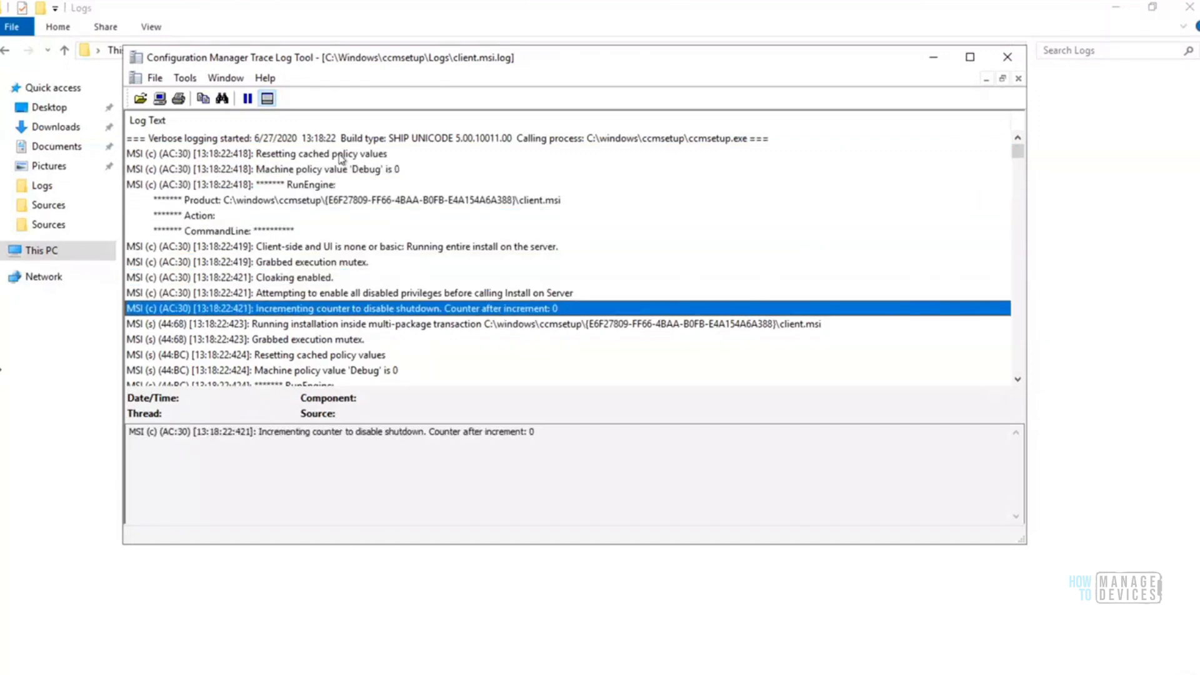
{"action": "key", "text": "Down"}
{"action": "key", "text": "Down"}
{"action": "key", "text": "Down"}
{"action": "key", "text": "Down"}
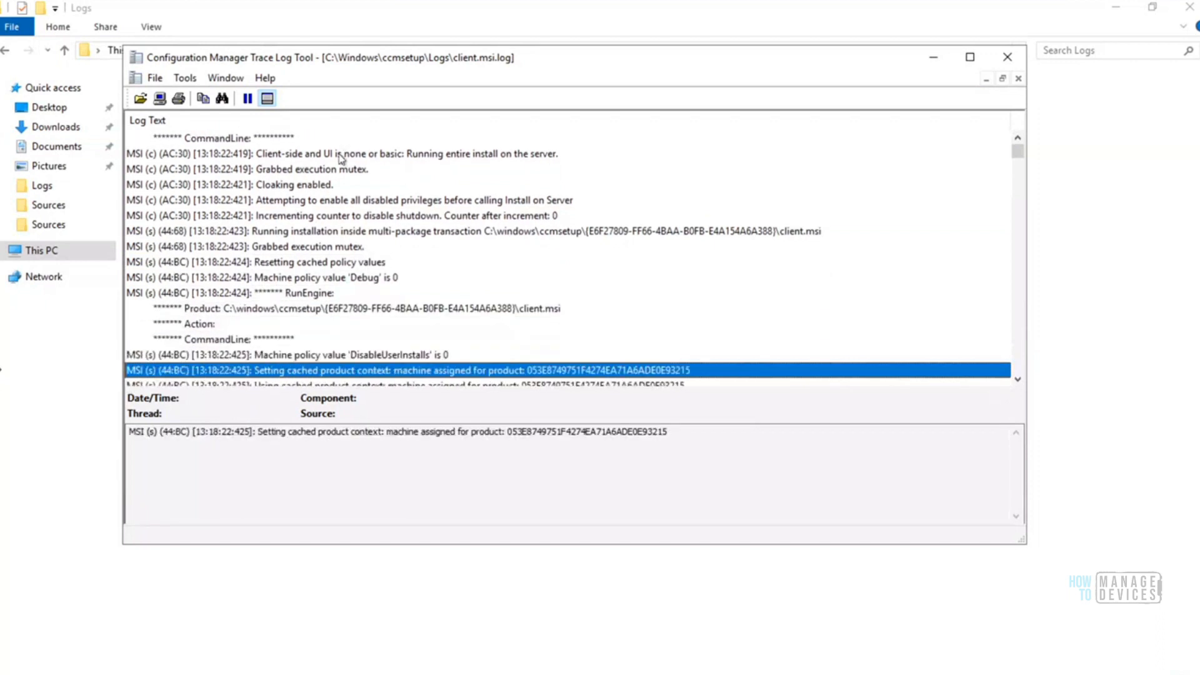
{"action": "key", "text": "Down"}
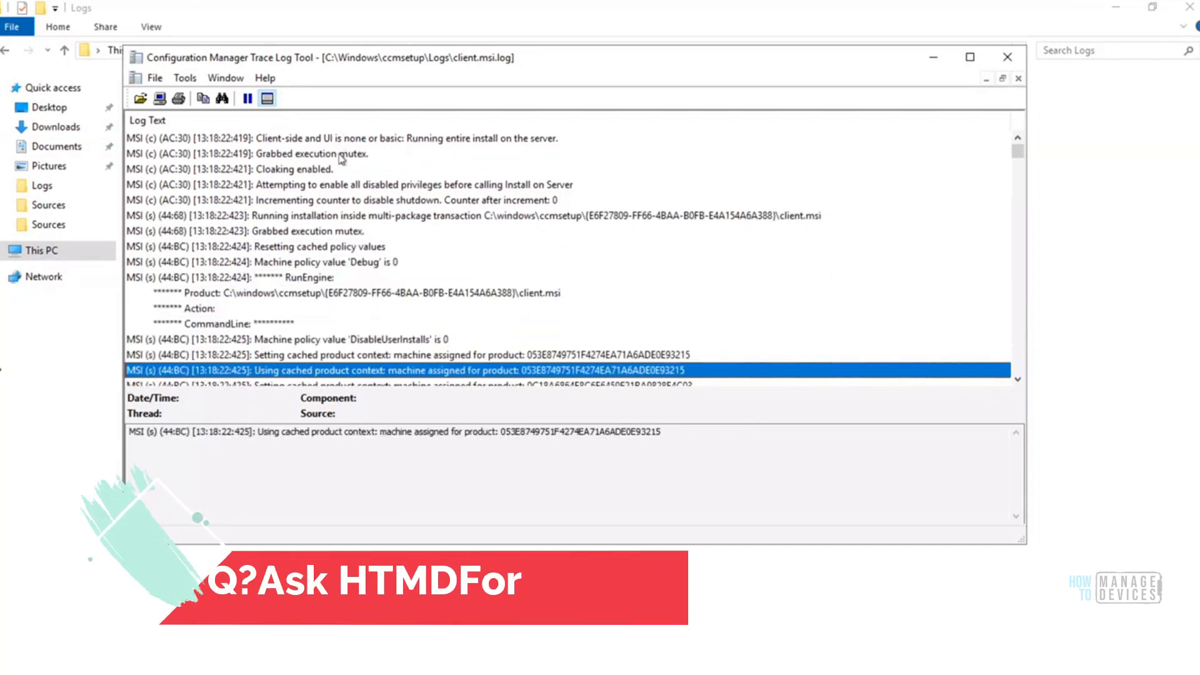
Examine the RunEngine product path, the cached product context entries and the OSDSetDynamicVariables component entry in client.msi.log
{"action": "left_click", "coordinate": [295, 293]}
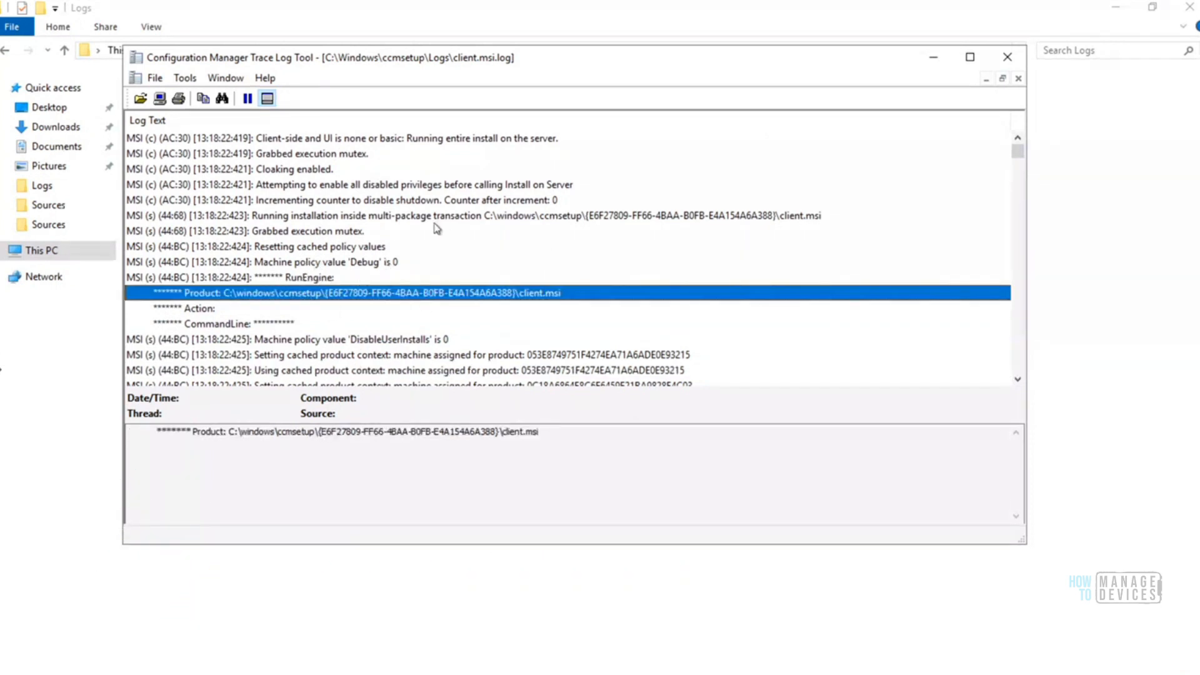
{"action": "left_click", "coordinate": [469, 341]}
{"action": "key", "text": "Down"}
{"action": "key", "text": "Down"}
{"action": "key", "text": "Down"}
{"action": "key", "text": "Down"}
{"action": "key", "text": "Down"}
{"action": "key", "text": "Down"}
{"action": "key", "text": "Down"}
{"action": "key", "text": "Down"}
{"action": "key", "text": "Down"}
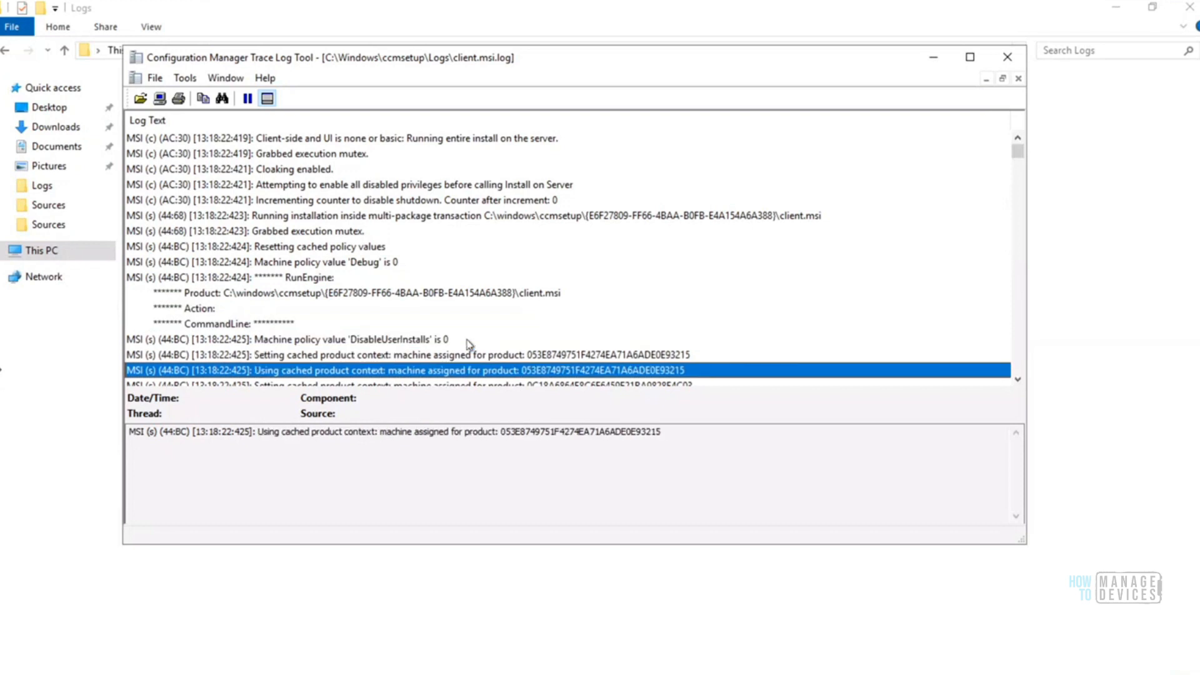
{"action": "key", "text": "Down"}
{"action": "key", "text": "Down"}
{"action": "key", "text": "Down"}
{"action": "key", "text": "Down"}
{"action": "key", "text": "Down"}
{"action": "key", "text": "Down"}
{"action": "key", "text": "Down"}
{"action": "key", "text": "Down"}
{"action": "key", "text": "Down"}
{"action": "key", "text": "Down"}
{"action": "key", "text": "Down"}
{"action": "key", "text": "Down"}
{"action": "key", "text": "Down"}
{"action": "key", "text": "Down"}
{"action": "key", "text": "Down"}
{"action": "key", "text": "Down"}
{"action": "key", "text": "Down"}
{"action": "key", "text": "Down"}
{"action": "key", "text": "Down"}
{"action": "key", "text": "Down"}
{"action": "key", "text": "Down"}
{"action": "key", "text": "Down"}
{"action": "key", "text": "Down"}
{"action": "key", "text": "Down"}
{"action": "key", "text": "Down"}
{"action": "key", "text": "Down"}
{"action": "key", "text": "Down"}
{"action": "key", "text": "Down"}
{"action": "key", "text": "Down"}
{"action": "key", "text": "Down"}
{"action": "key", "text": "Down"}
{"action": "key", "text": "Down"}
{"action": "key", "text": "Down"}
{"action": "key", "text": "Down"}
{"action": "key", "text": "Down"}
{"action": "key", "text": "Down"}
{"action": "key", "text": "Down"}
{"action": "key", "text": "Down"}
{"action": "key", "text": "Down"}
{"action": "key", "text": "Down"}
{"action": "key", "text": "Down"}
{"action": "key", "text": "Down"}
{"action": "key", "text": "Down"}
{"action": "key", "text": "Down"}
{"action": "key", "text": "Down"}
{"action": "key", "text": "Down"}
{"action": "key", "text": "Down"}
{"action": "key", "text": "Down"}
{"action": "key", "text": "Down"}
{"action": "key", "text": "Down"}
{"action": "key", "text": "Down"}
{"action": "key", "text": "Down"}
{"action": "key", "text": "Down"}
{"action": "key", "text": "Down"}
{"action": "key", "text": "Down"}
{"action": "key", "text": "Down"}
{"action": "key", "text": "Down"}
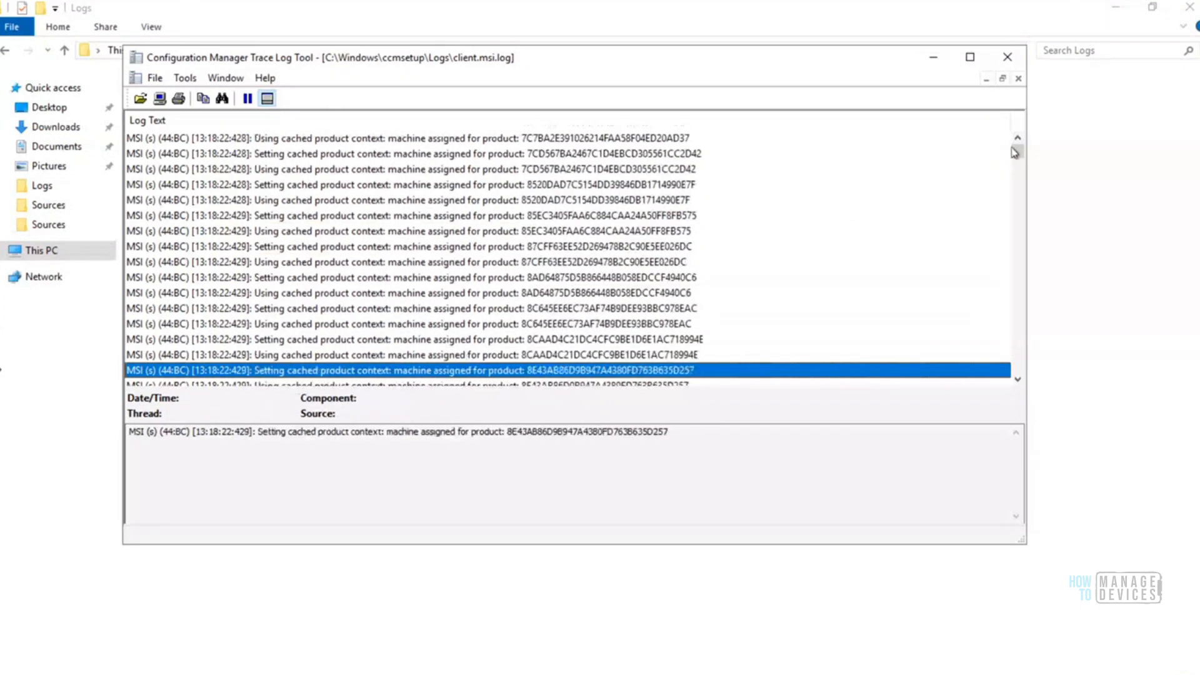
{"action": "left_click_drag", "start_coordinate": [1018, 158], "coordinate": [1019, 156]}
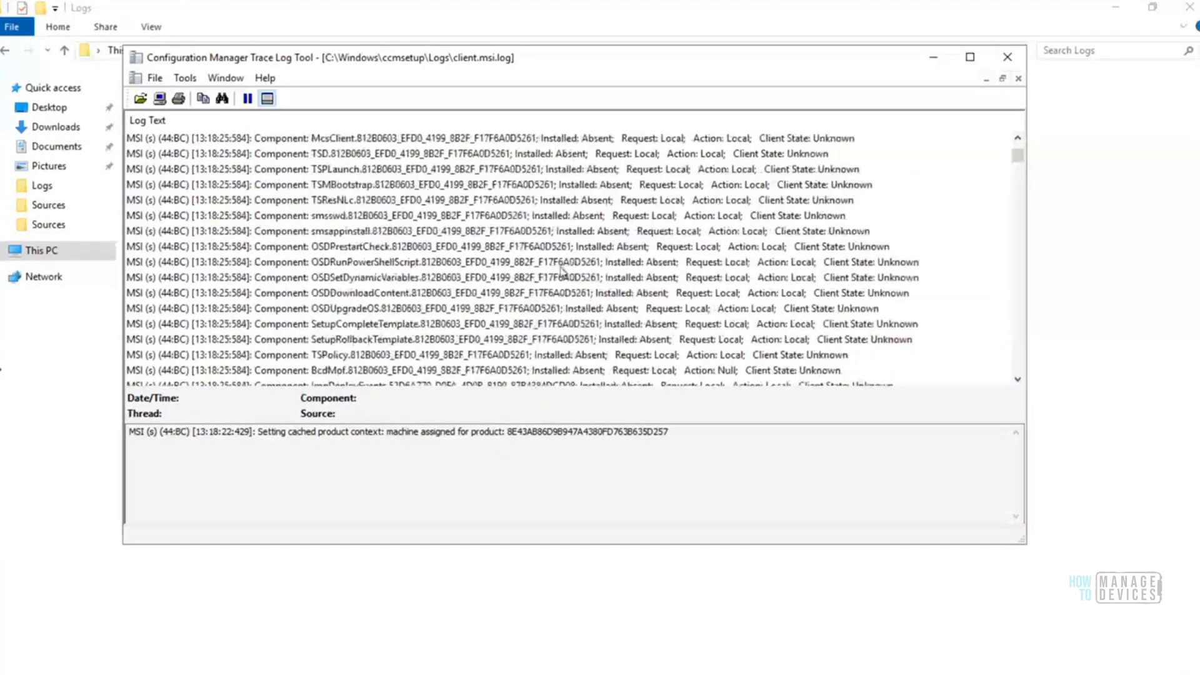
{"action": "left_click", "coordinate": [433, 277]}
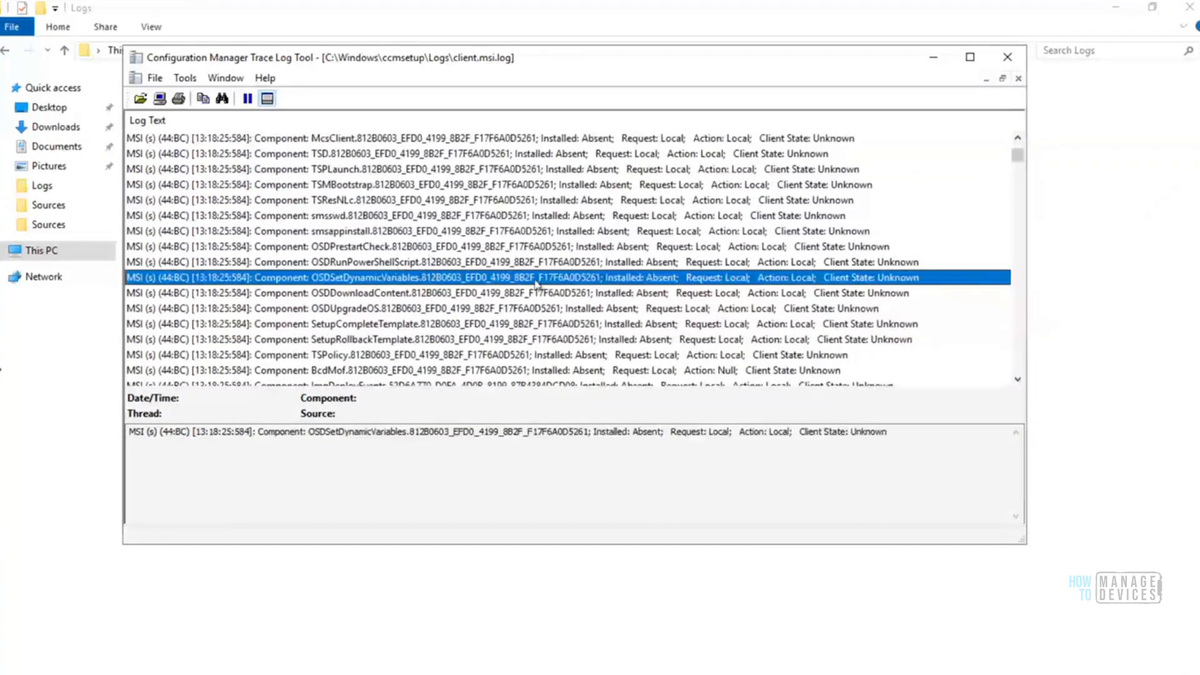
Review the component install entries in client.msi.log from SetupCompleteTemplate through SensorBookmark and on to the MSIHANDLE lines
{"action": "left_click", "coordinate": [485, 324]}
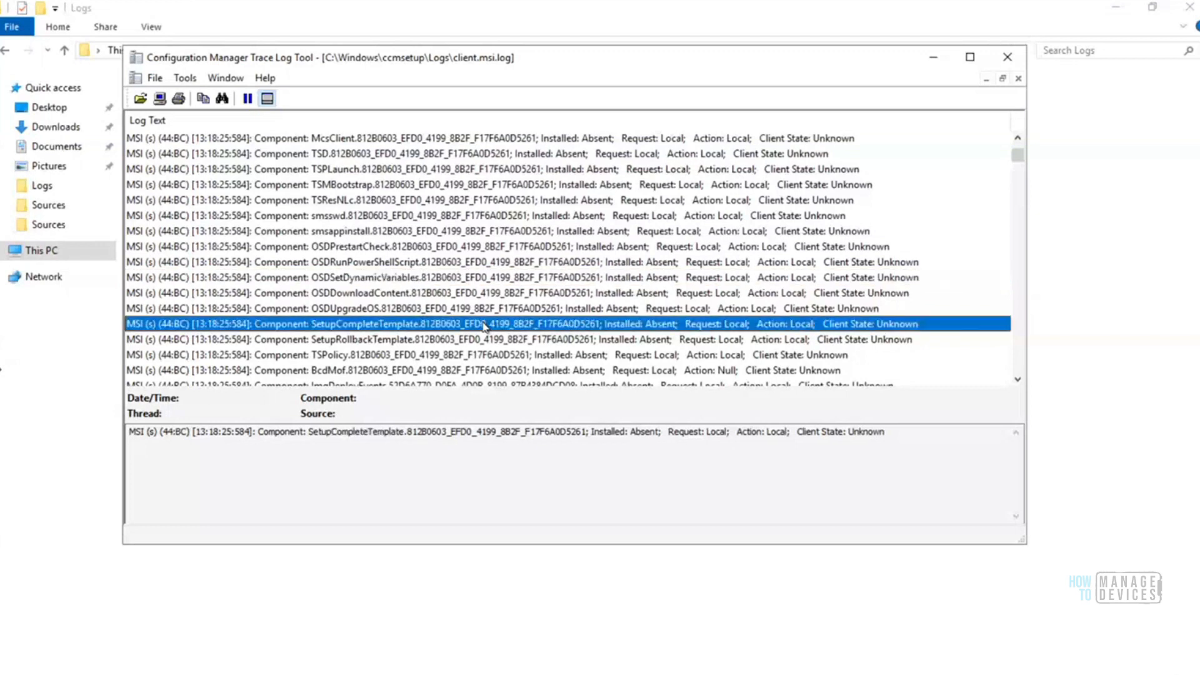
{"action": "key", "text": "Down"}
{"action": "key", "text": "Down"}
{"action": "key", "text": "Down"}
{"action": "key", "text": "Down"}
{"action": "key", "text": "Down"}
{"action": "key", "text": "Down"}
{"action": "key", "text": "Down"}
{"action": "key", "text": "Down"}
{"action": "key", "text": "Down"}
{"action": "key", "text": "Down"}
{"action": "key", "text": "Down"}
{"action": "key", "text": "Down"}
{"action": "key", "text": "Down"}
{"action": "key", "text": "Down"}
{"action": "key", "text": "Down"}
{"action": "key", "text": "Down"}
{"action": "key", "text": "Down"}
{"action": "key", "text": "Down"}
{"action": "key", "text": "Down"}
{"action": "key", "text": "Down"}
{"action": "key", "text": "Down"}
{"action": "key", "text": "Down"}
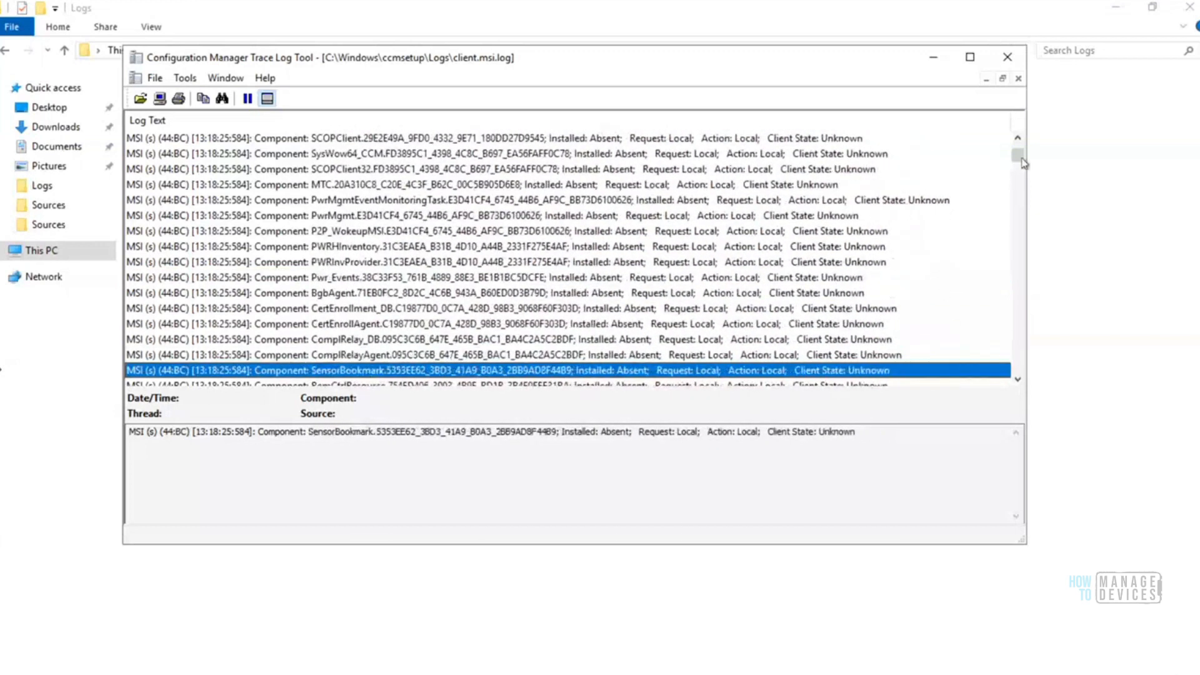
{"action": "left_click_drag", "start_coordinate": [1019, 161], "coordinate": [1019, 176]}
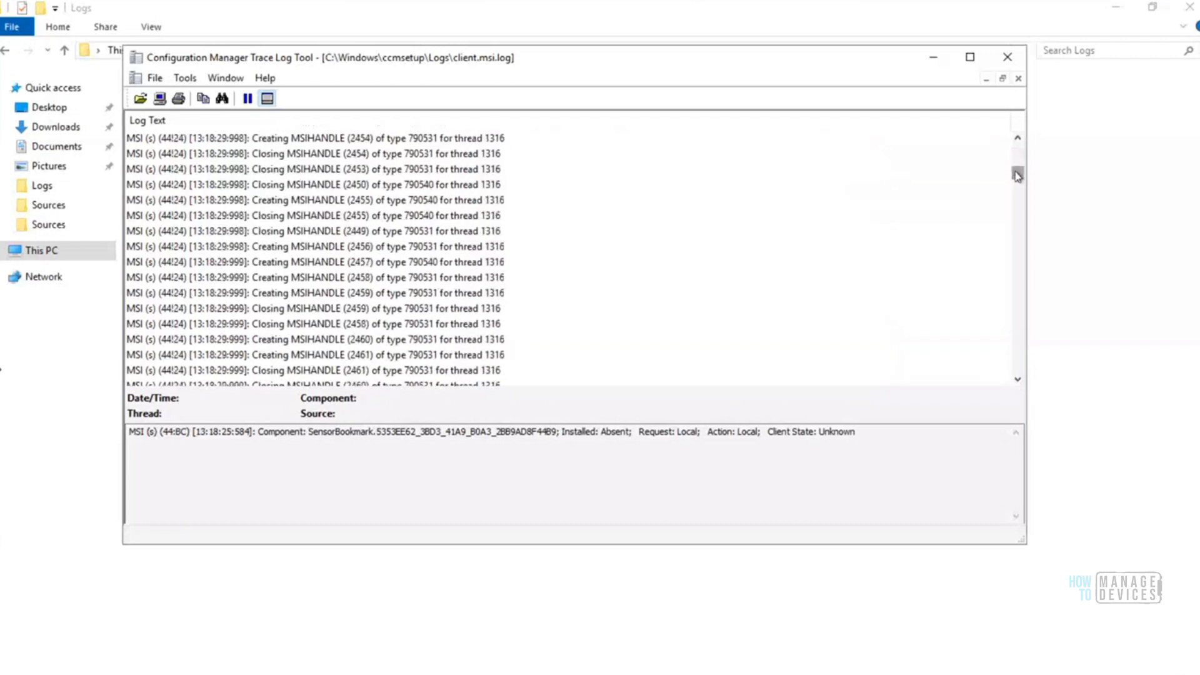
Examine the RegOpenKey and RegRemoveKey operations for the AppHandler, VEProvider and CLSID keys in client.msi.log
{"action": "left_click_drag", "start_coordinate": [1018, 182], "coordinate": [1018, 290]}
{"action": "left_click", "coordinate": [526, 247]}
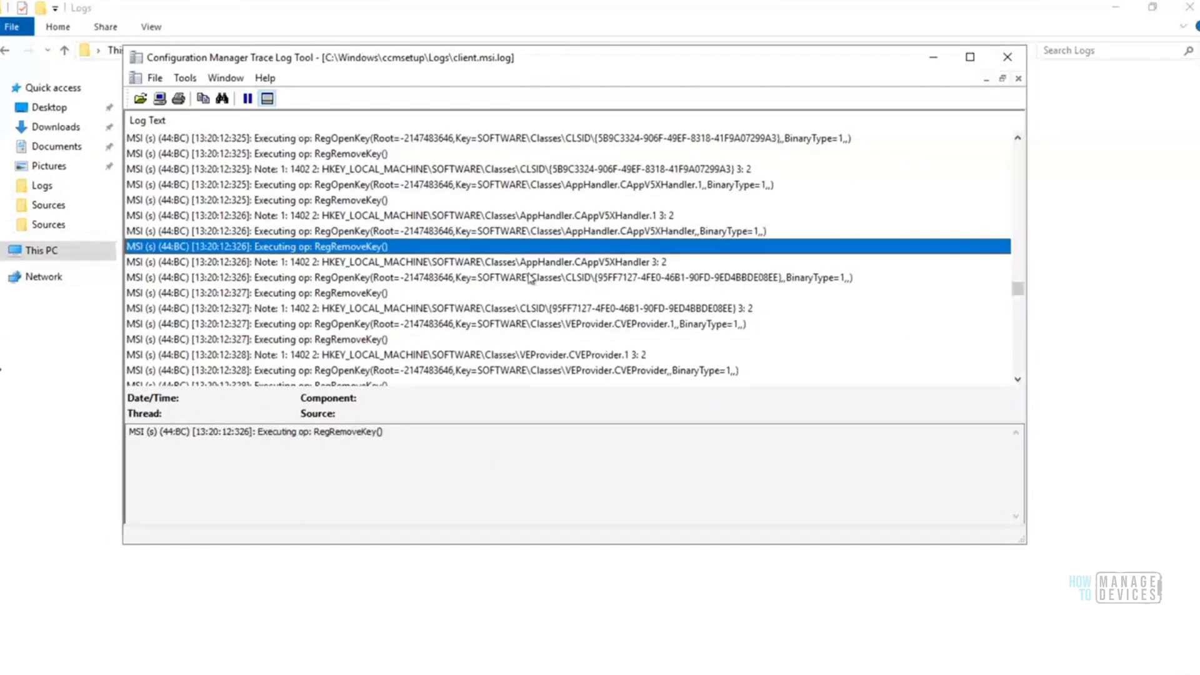
{"action": "left_click", "coordinate": [536, 263]}
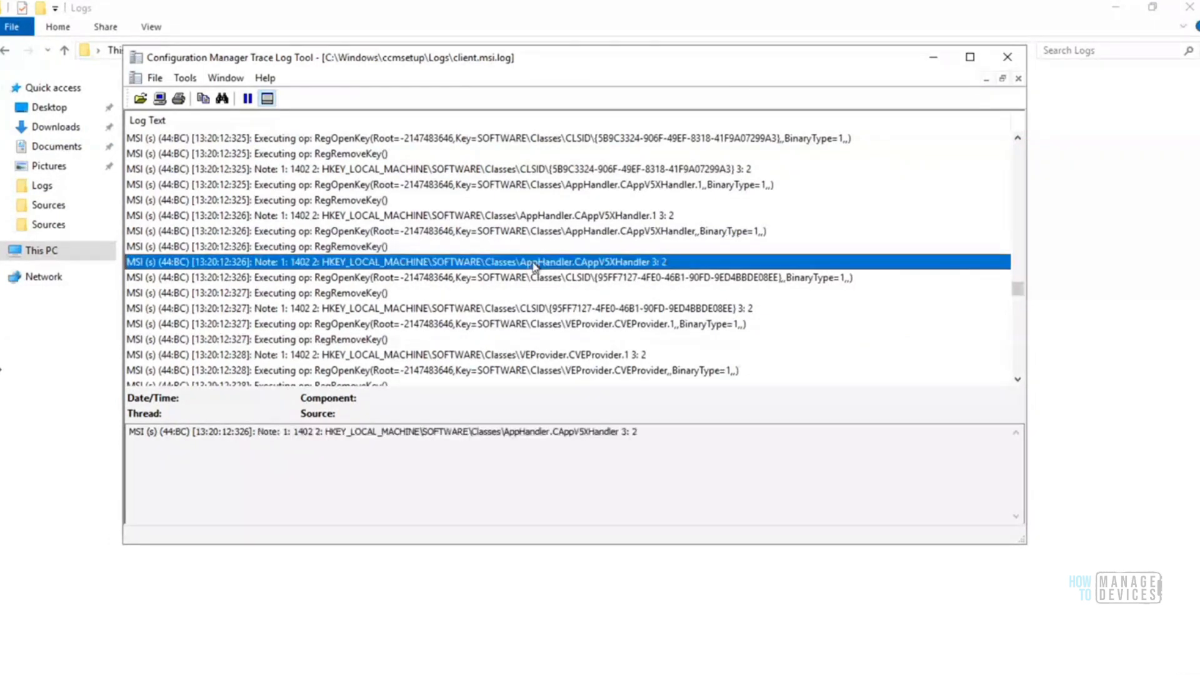
{"action": "left_click", "coordinate": [553, 279]}
{"action": "key", "text": "Down"}
{"action": "key", "text": "Down"}
{"action": "key", "text": "Down"}
{"action": "key", "text": "Down"}
{"action": "key", "text": "Down"}
{"action": "key", "text": "Down"}
{"action": "key", "text": "Down"}
{"action": "key", "text": "Down"}
{"action": "key", "text": "Down"}
{"action": "key", "text": "Down"}
{"action": "key", "text": "Down"}
{"action": "key", "text": "Down"}
{"action": "key", "text": "Down"}
{"action": "key", "text": "Down"}
{"action": "key", "text": "Down"}
{"action": "key", "text": "Down"}
{"action": "key", "text": "Down"}
{"action": "key", "text": "Down"}
{"action": "key", "text": "Down"}
{"action": "key", "text": "Down"}
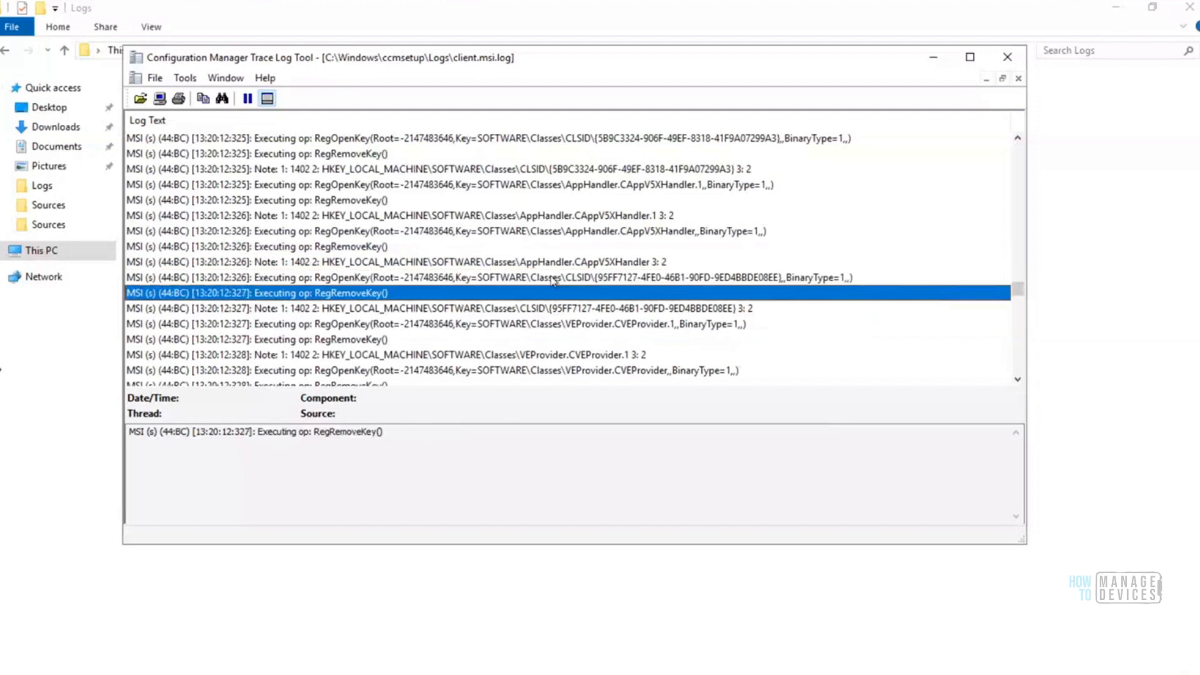
{"action": "key", "text": "Down"}
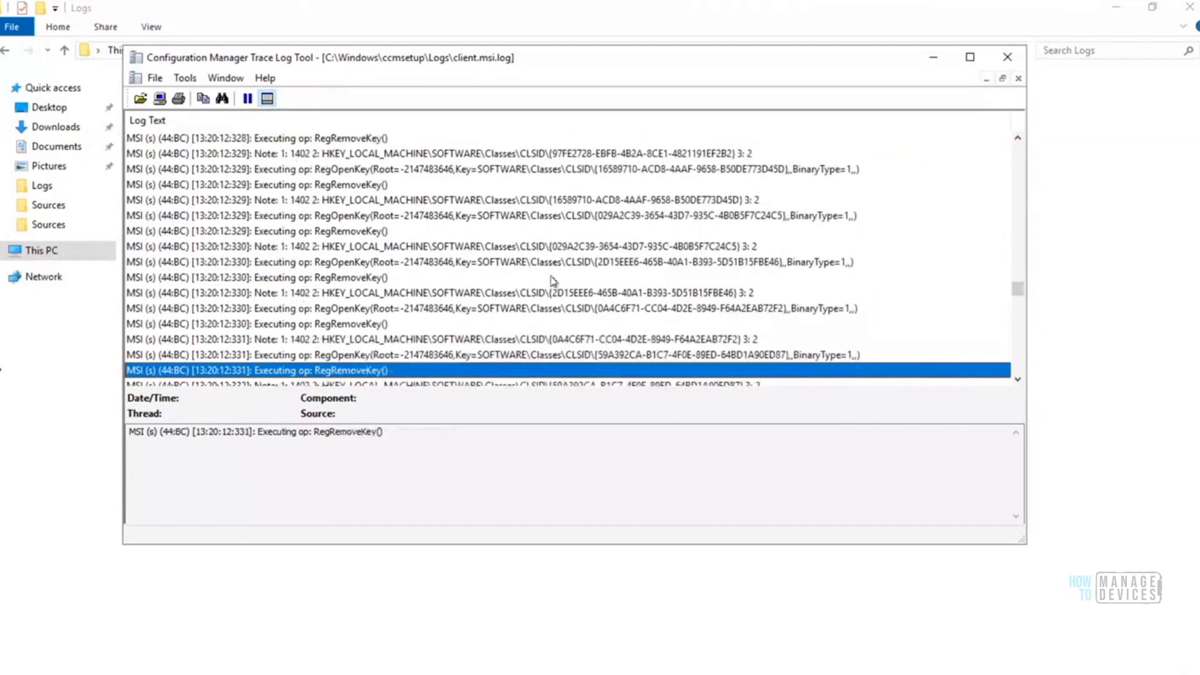
Examine the CcmWmiRollback and CcmDeleteWmiBackup custom actions in client.msi.log, including the softmgmtagent entry with its ccmcachewmibackup.mof path
{"action": "left_click_drag", "start_coordinate": [1018, 289], "coordinate": [1018, 320]}
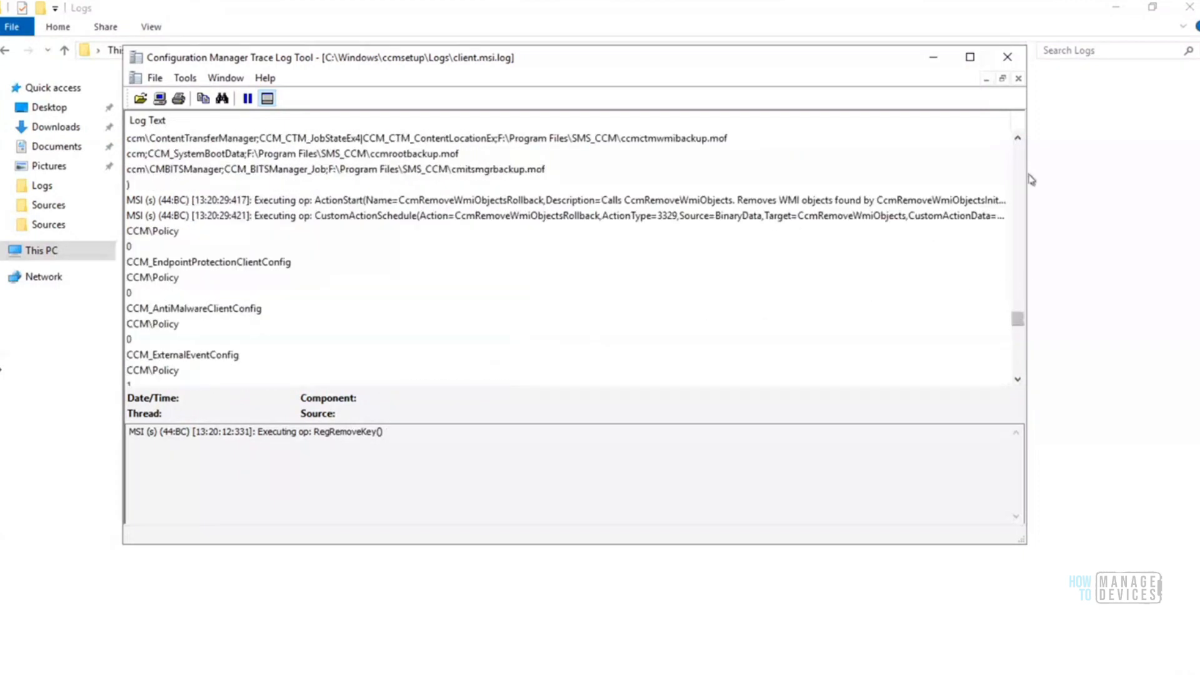
{"action": "left_click", "coordinate": [1018, 138]}
{"action": "left_click", "coordinate": [1018, 138]}
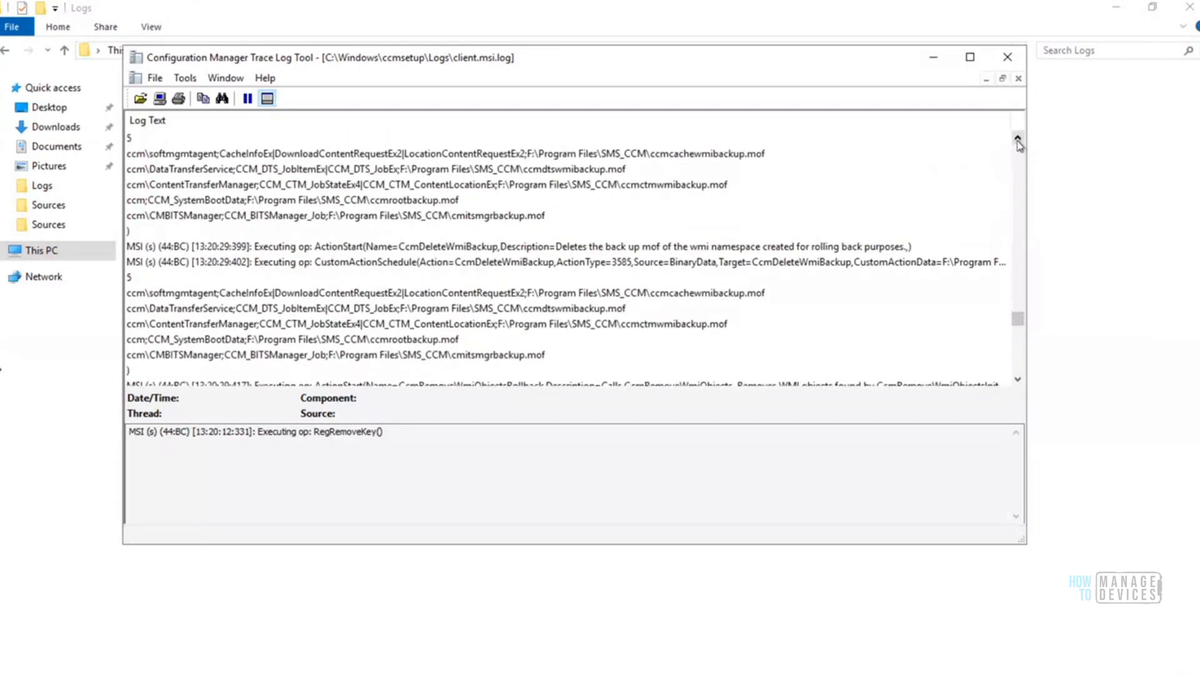
{"action": "left_click", "coordinate": [1018, 139]}
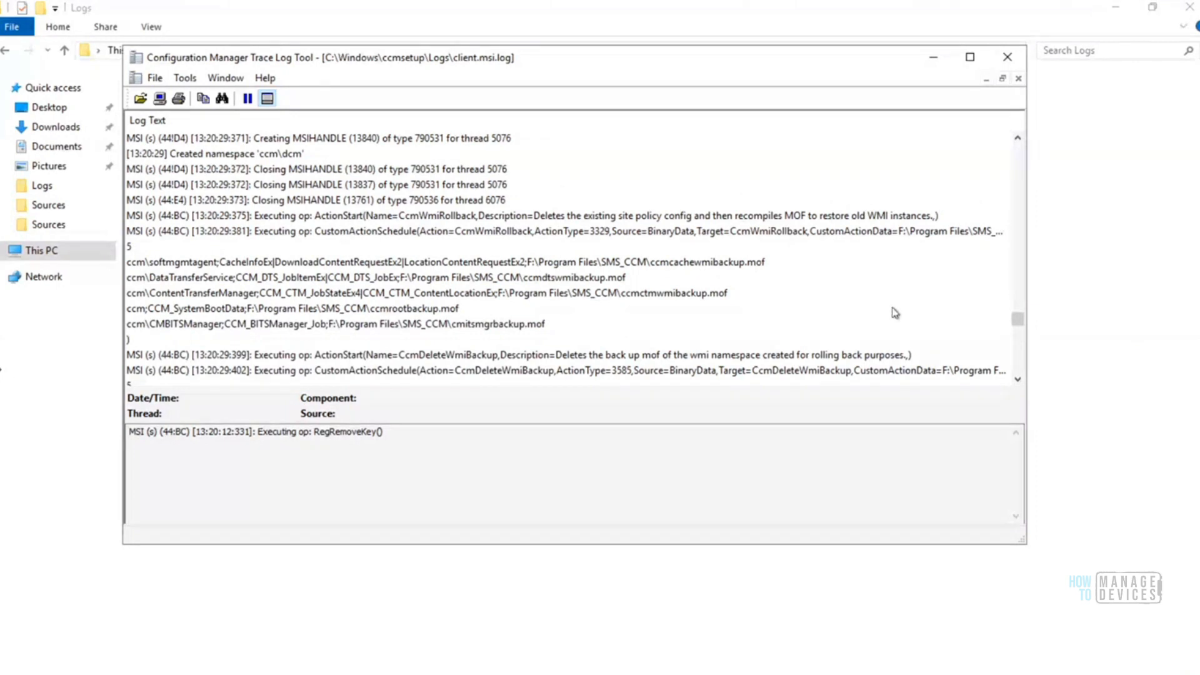
{"action": "left_click", "coordinate": [759, 267]}
{"action": "left_click_drag", "start_coordinate": [709, 432], "coordinate": [609, 436]}
Check the CCM\InvAgt network adapter entries and the final lines of client.msi.log, and close the log
{"action": "left_click_drag", "start_coordinate": [1018, 320], "coordinate": [1019, 360]}
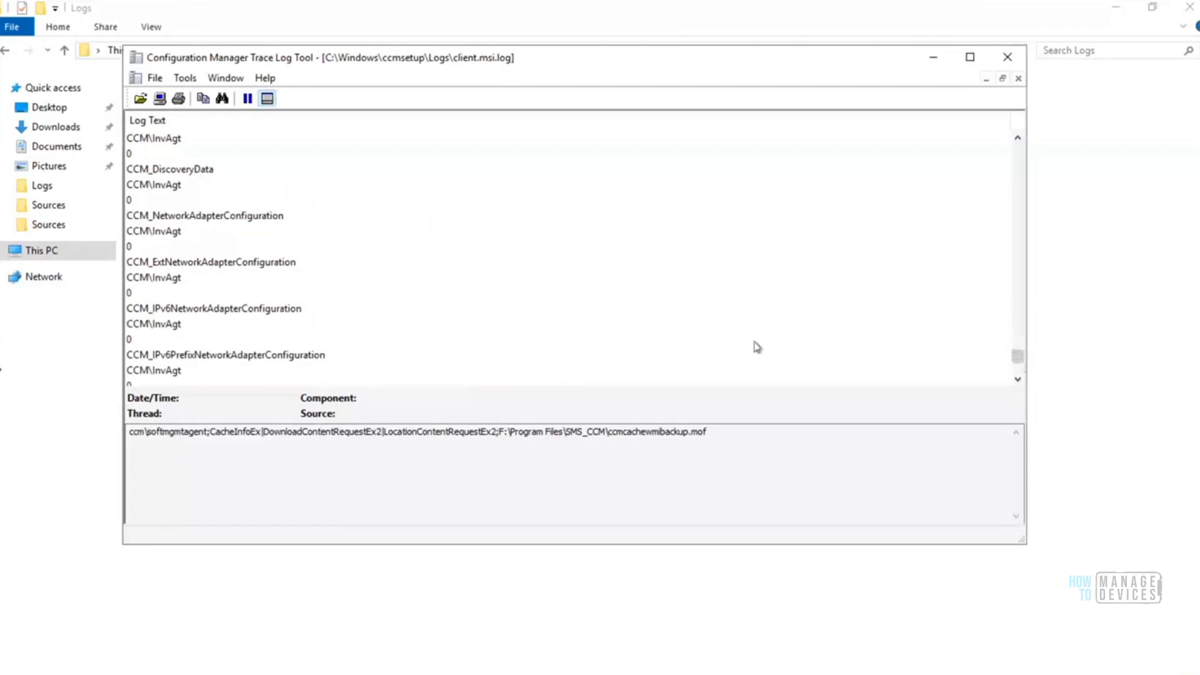
{"action": "left_click", "coordinate": [287, 312]}
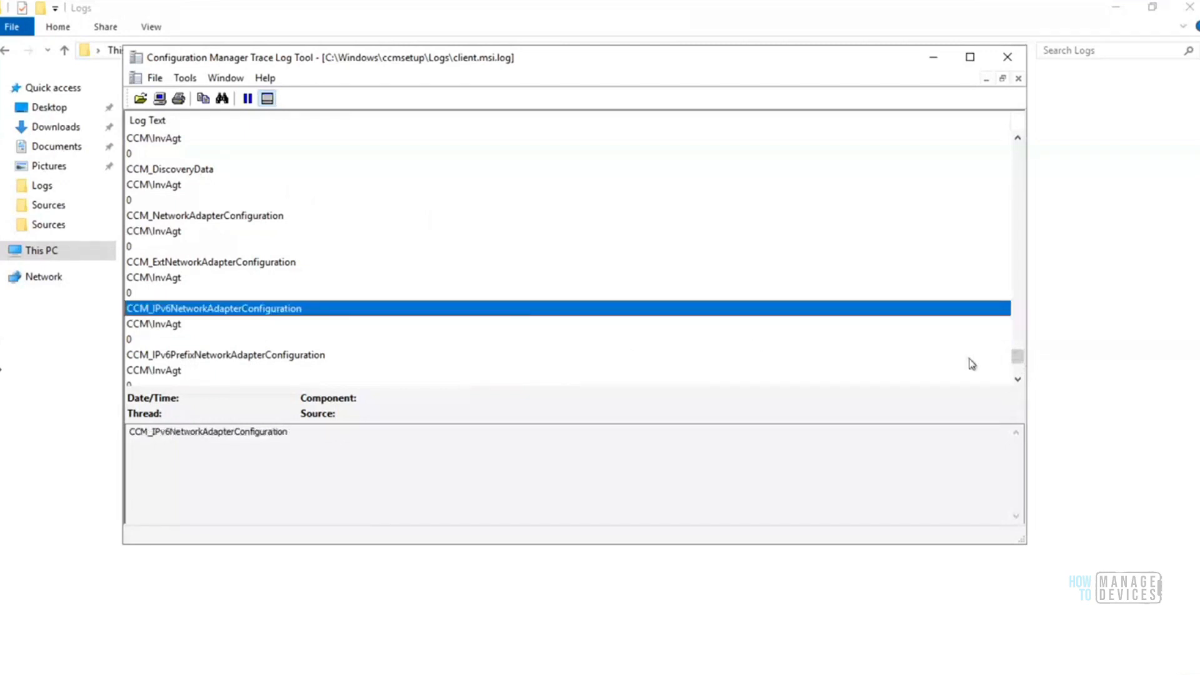
{"action": "left_click_drag", "start_coordinate": [1012, 362], "coordinate": [1014, 371]}
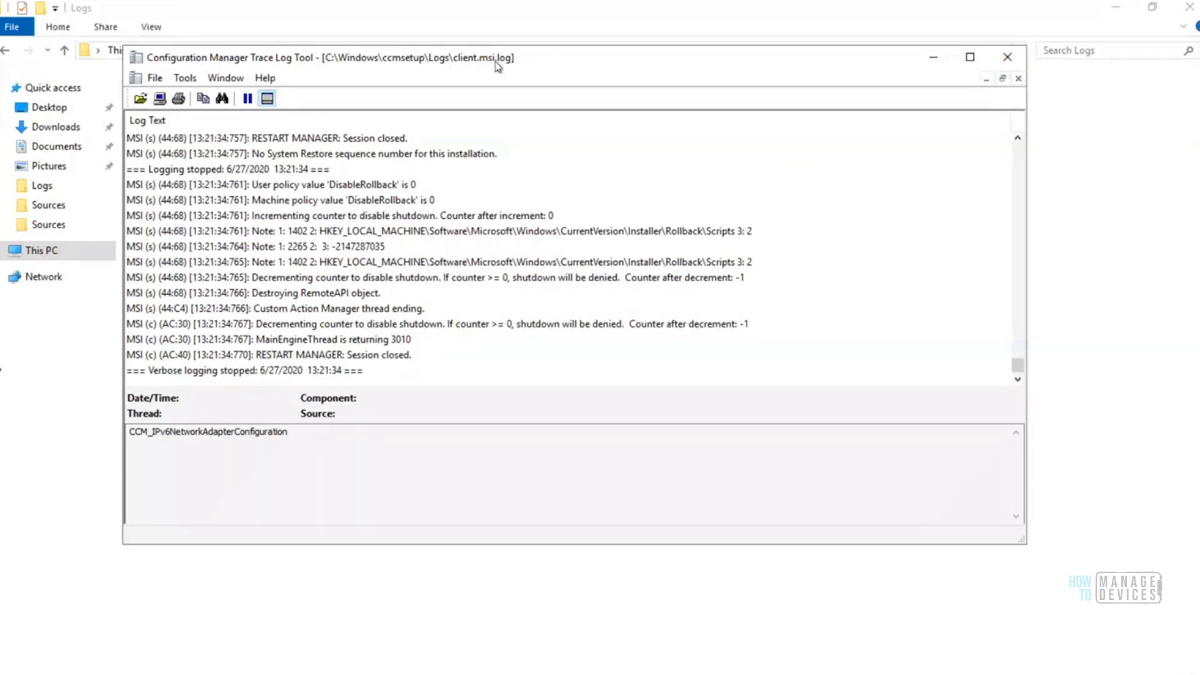
{"action": "left_click", "coordinate": [1008, 59]}
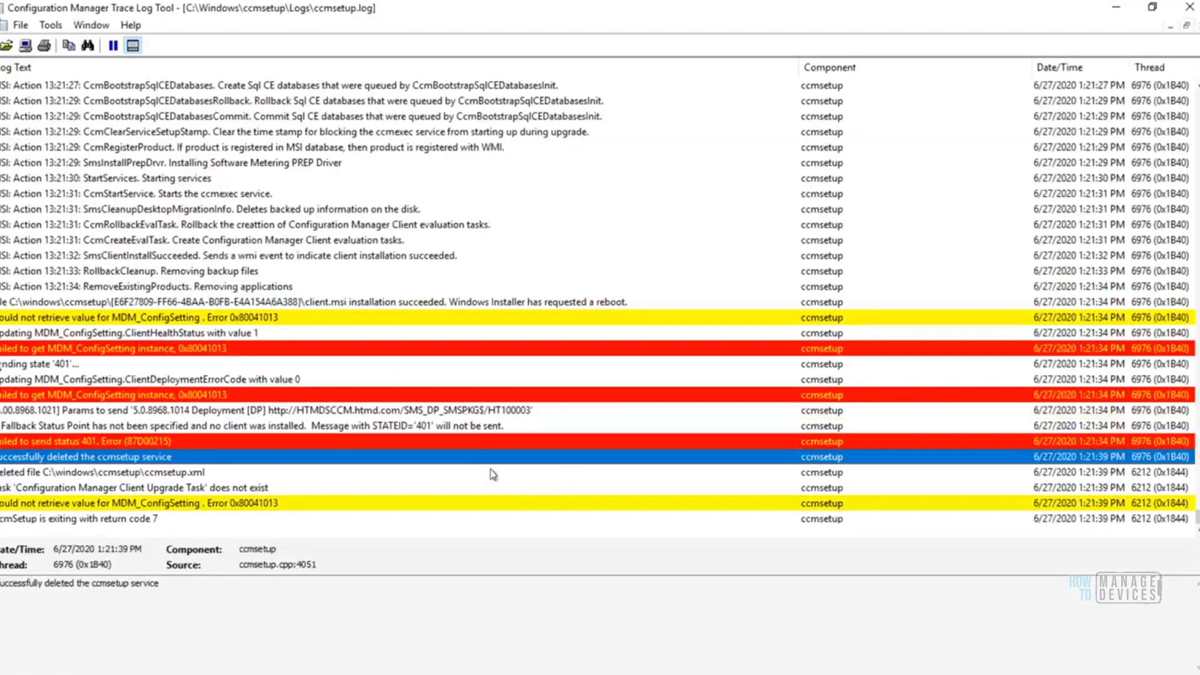
Examine the client.msi installation result and Windows Installer reboot request in ccmsetup.log, along with the preceding RemoveExistingProducts action
{"action": "left_click", "coordinate": [330, 303]}
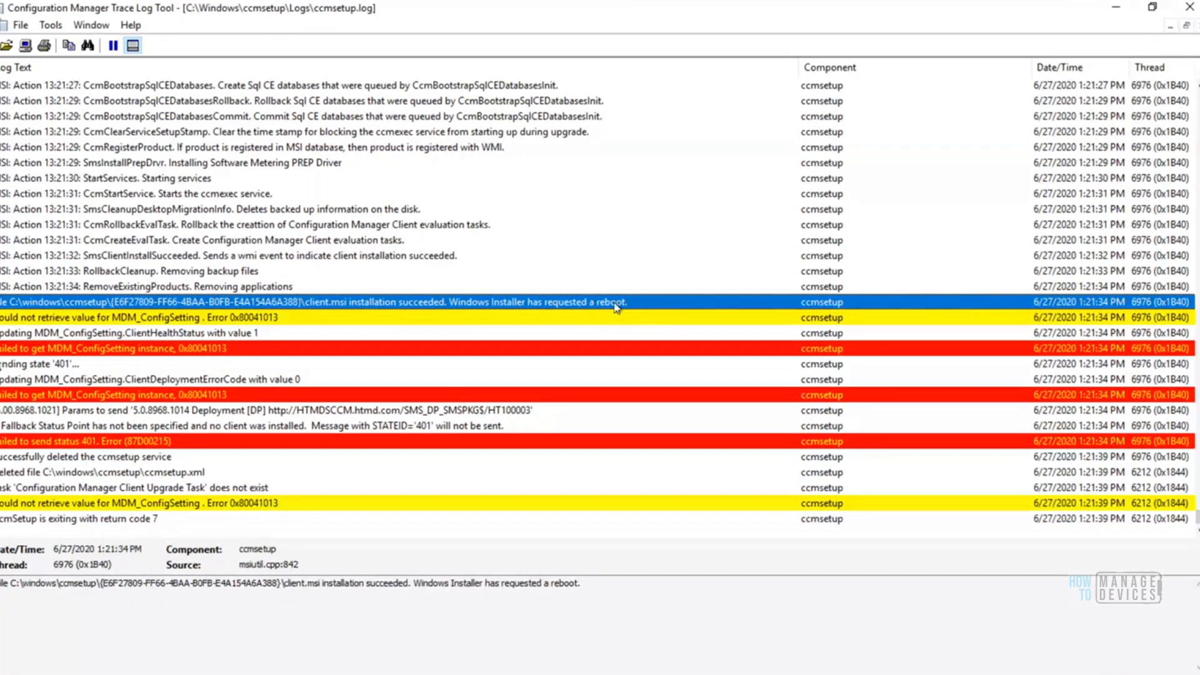
{"action": "left_click", "coordinate": [271, 570]}
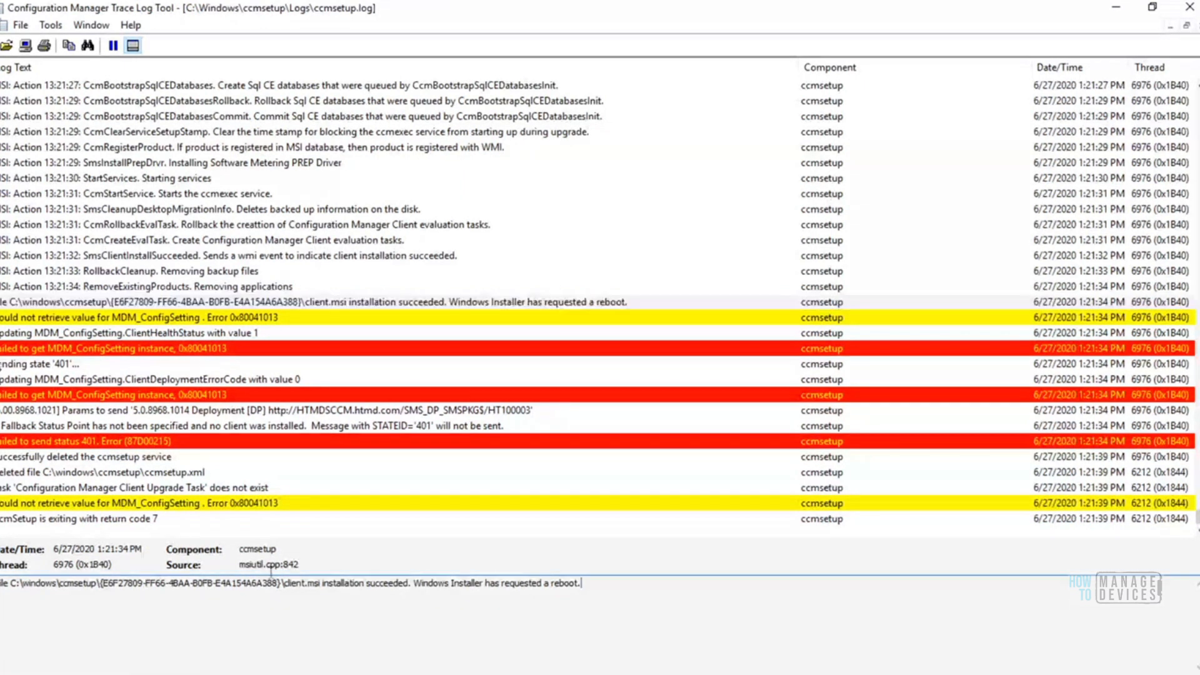
{"action": "key", "text": "ctrl+a"}
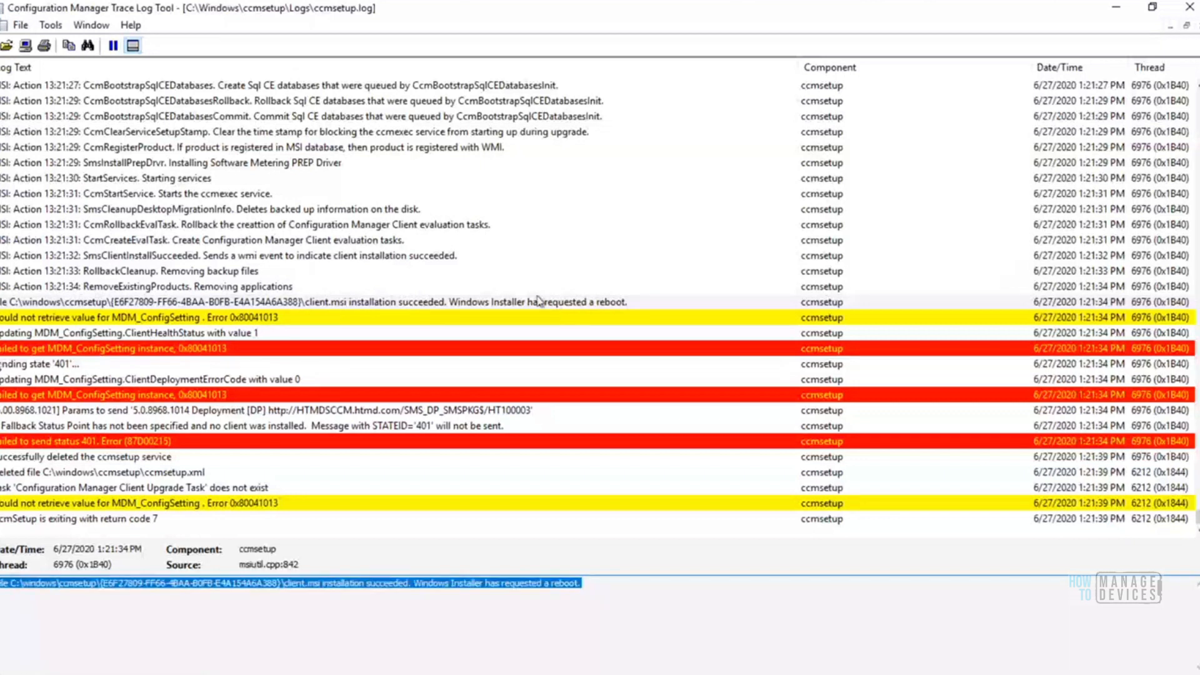
{"action": "left_click", "coordinate": [578, 303]}
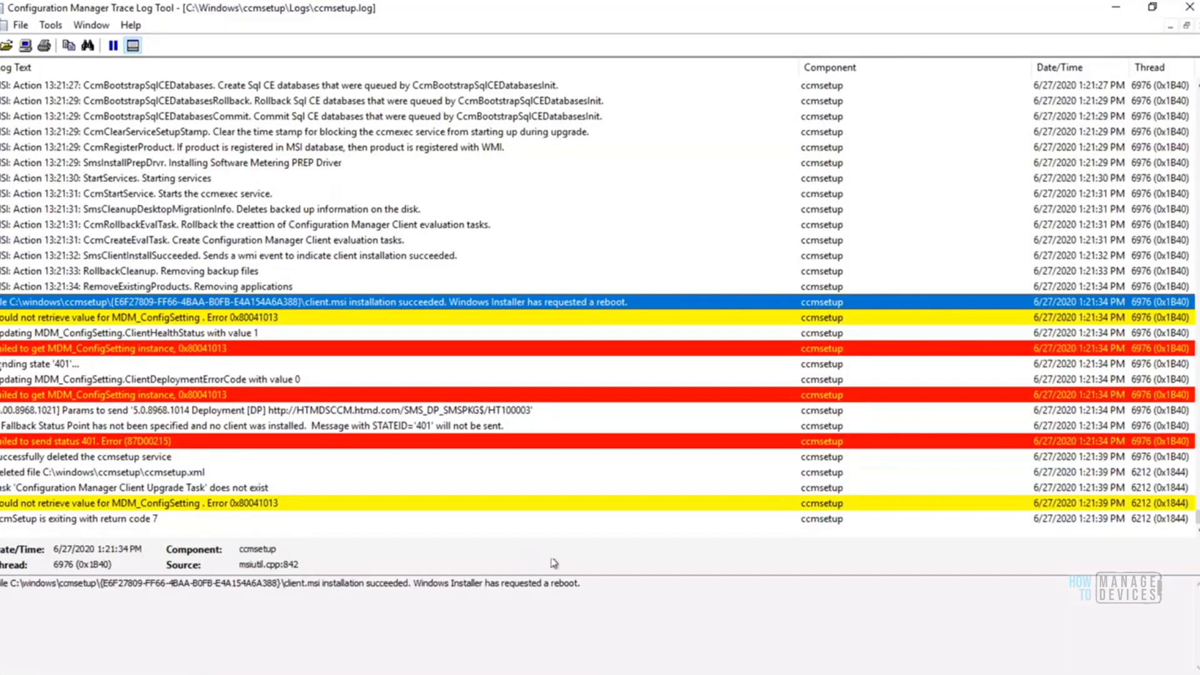
{"action": "left_click_drag", "start_coordinate": [581, 583], "coordinate": [282, 586]}
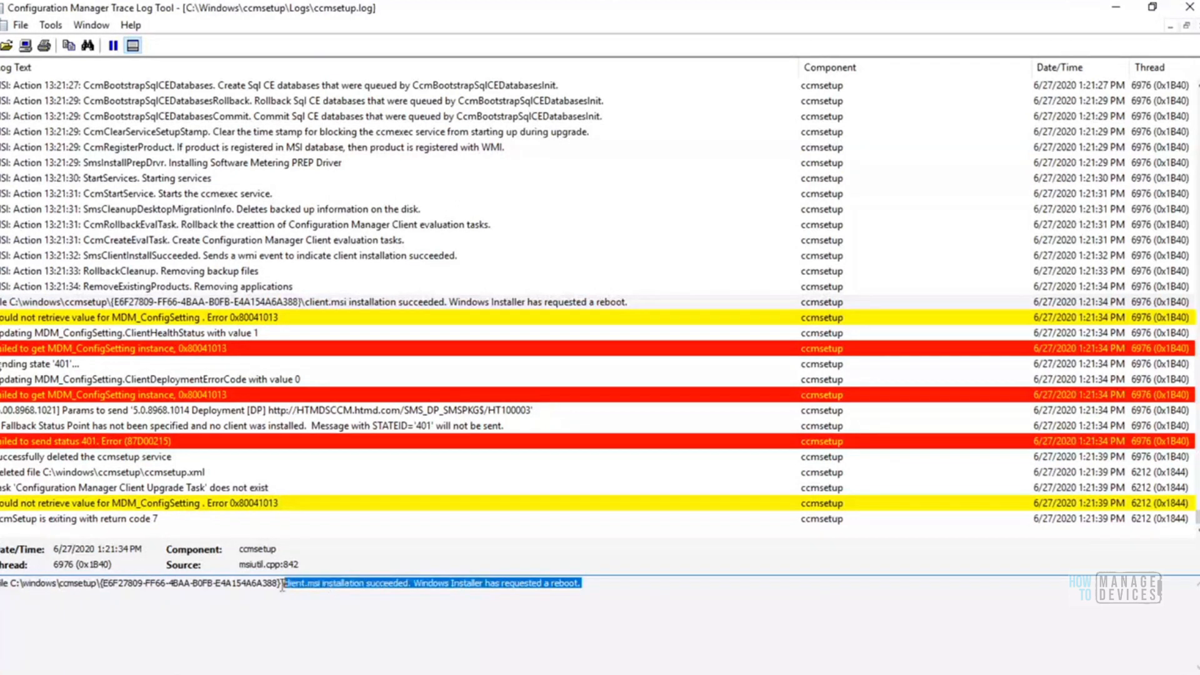
{"action": "left_click", "coordinate": [605, 590]}
{"action": "left_click_drag", "start_coordinate": [502, 591], "coordinate": [411, 587]}
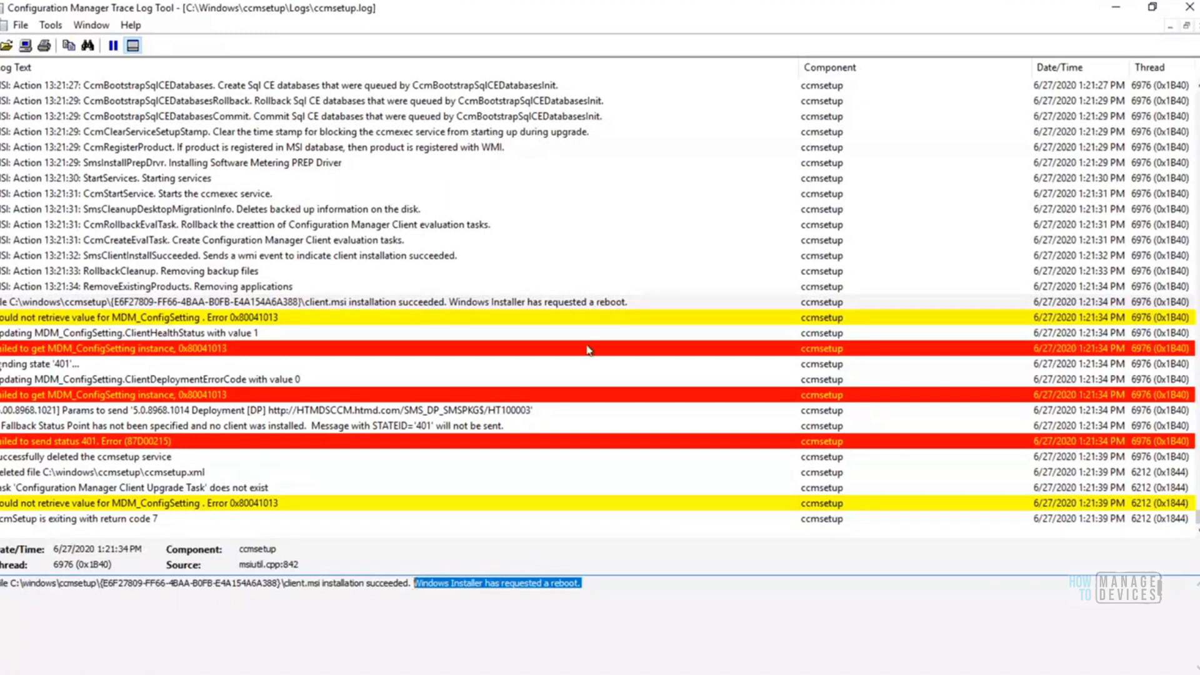
{"action": "left_click", "coordinate": [571, 306]}
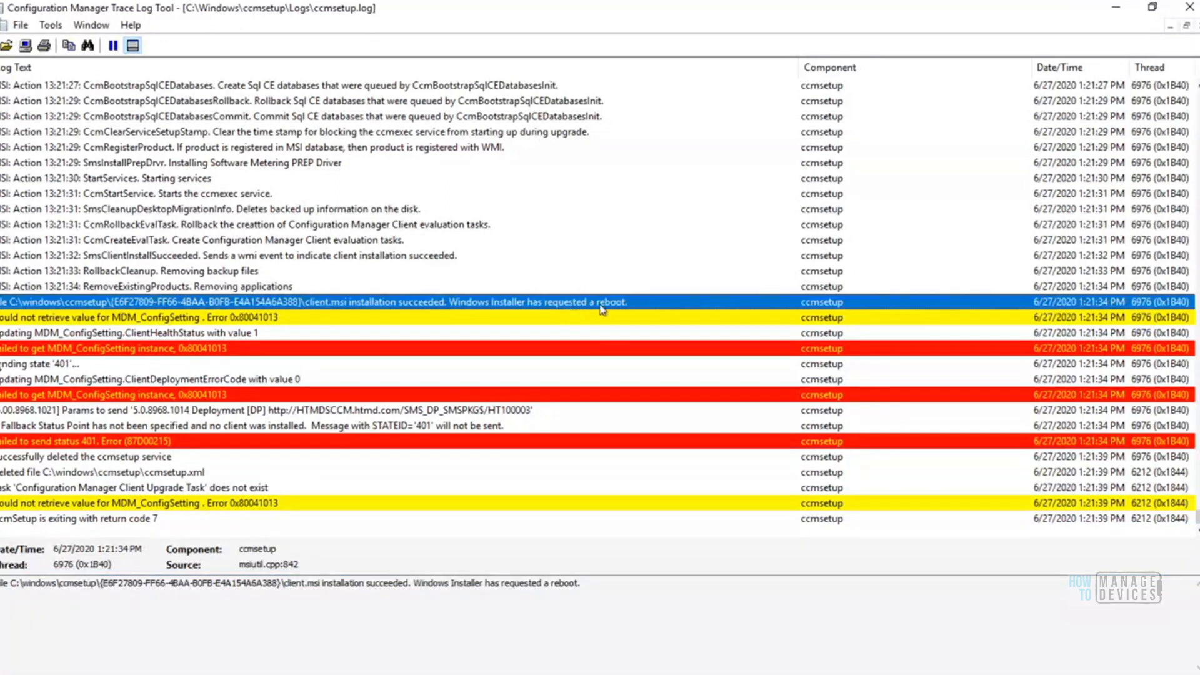
{"action": "left_click", "coordinate": [284, 288]}
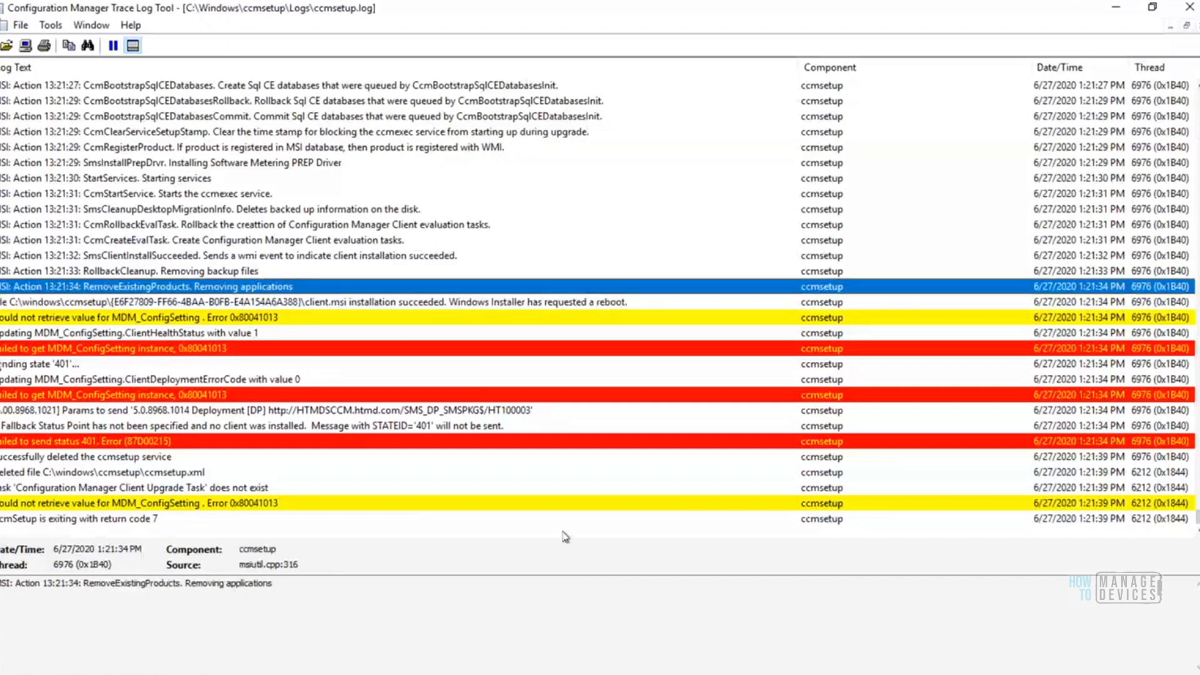
Switch to Control Panel, repeat the search for "config" to look for the Configuration Manager applet, and minimize the window
{"action": "left_click", "coordinate": [1116, 8]}
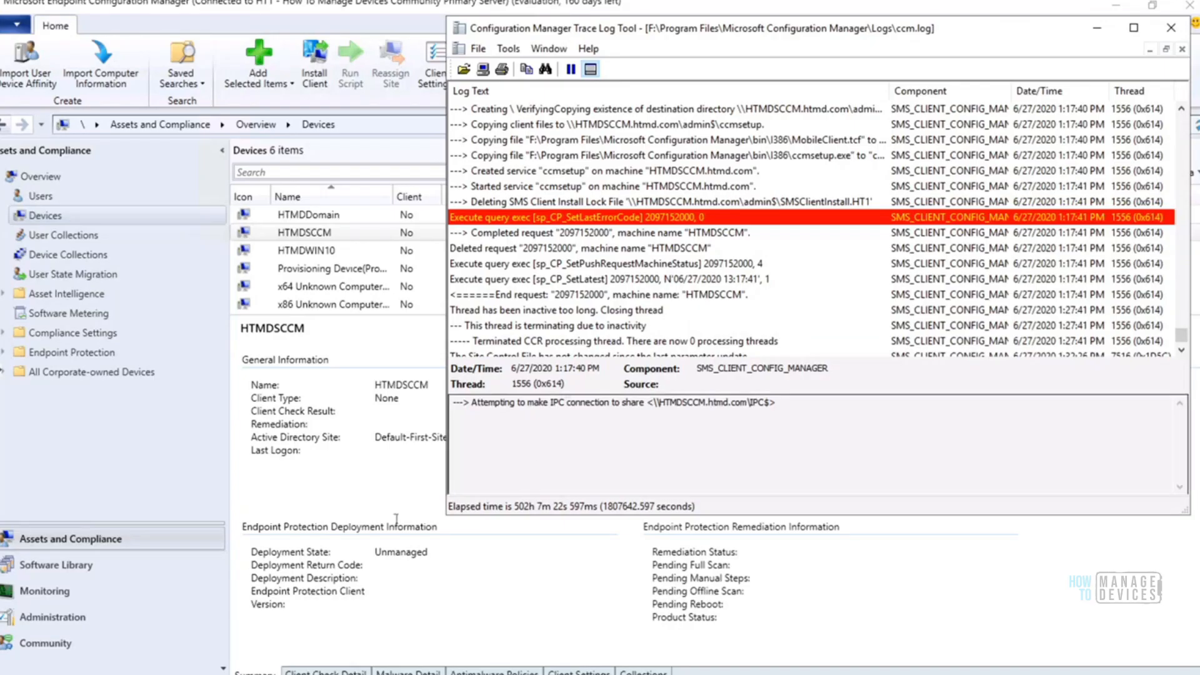
{"action": "left_click", "coordinate": [404, 674]}
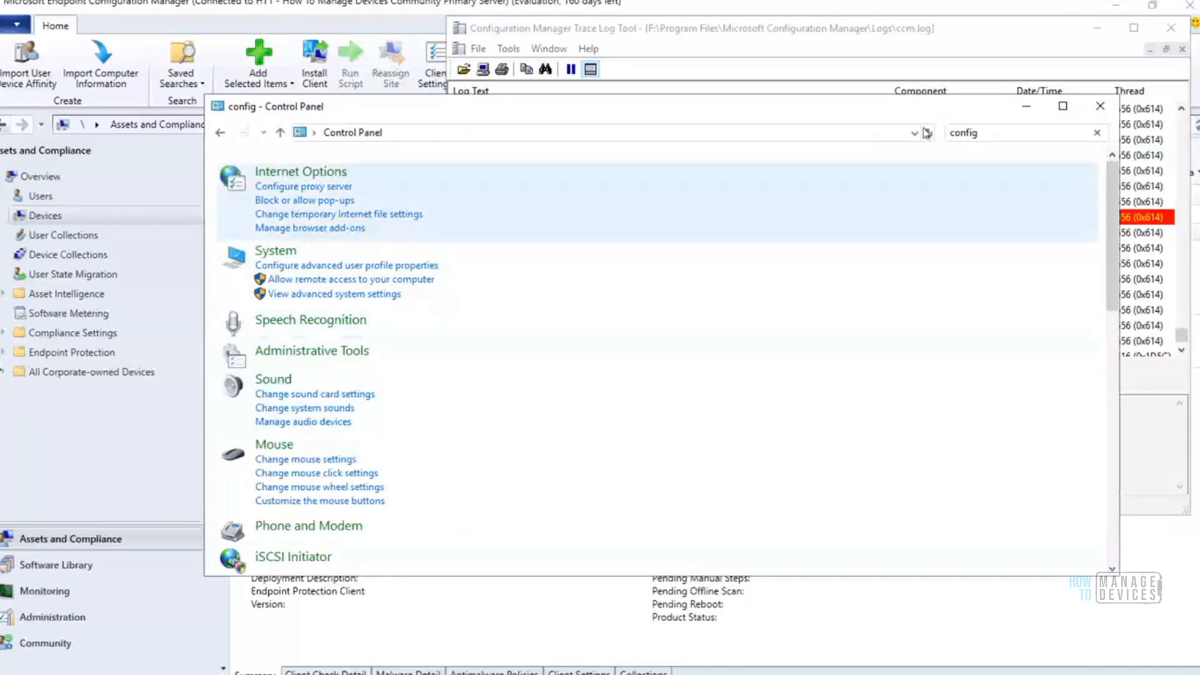
{"action": "left_click", "coordinate": [996, 132]}
{"action": "left_click", "coordinate": [996, 133]}
{"action": "key", "text": "BackSpace"}
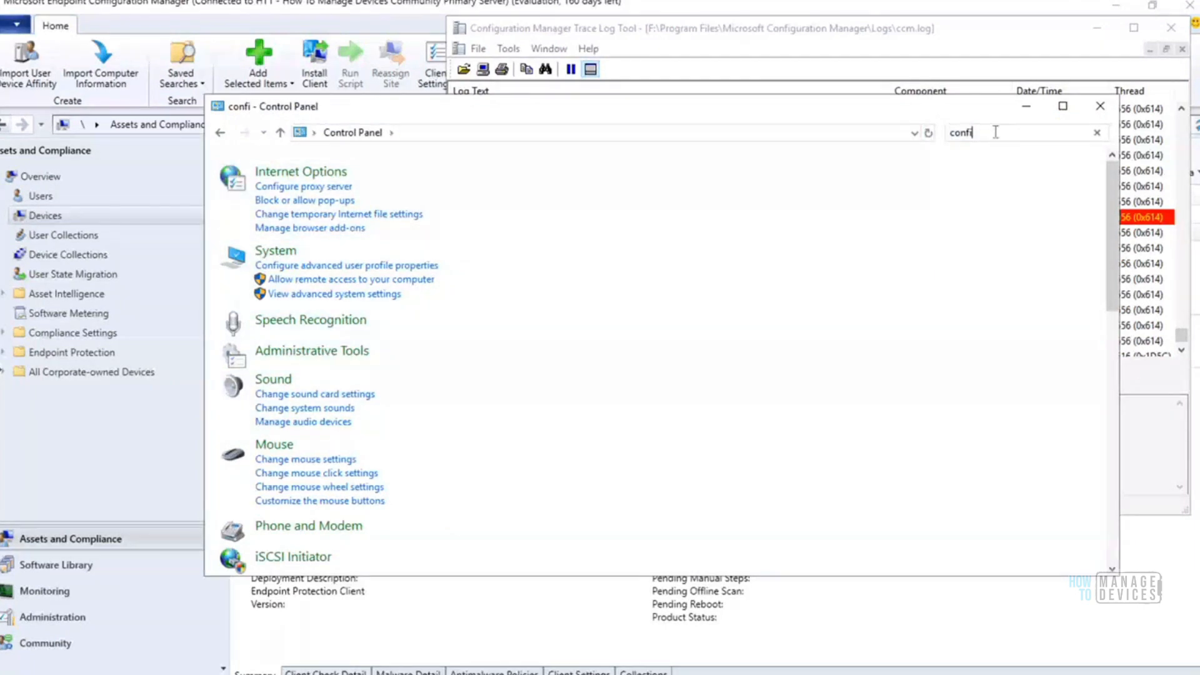
{"action": "key", "text": "BackSpace"}
{"action": "key", "text": "BackSpace"}
{"action": "key", "text": "BackSpace"}
{"action": "key", "text": "BackSpace"}
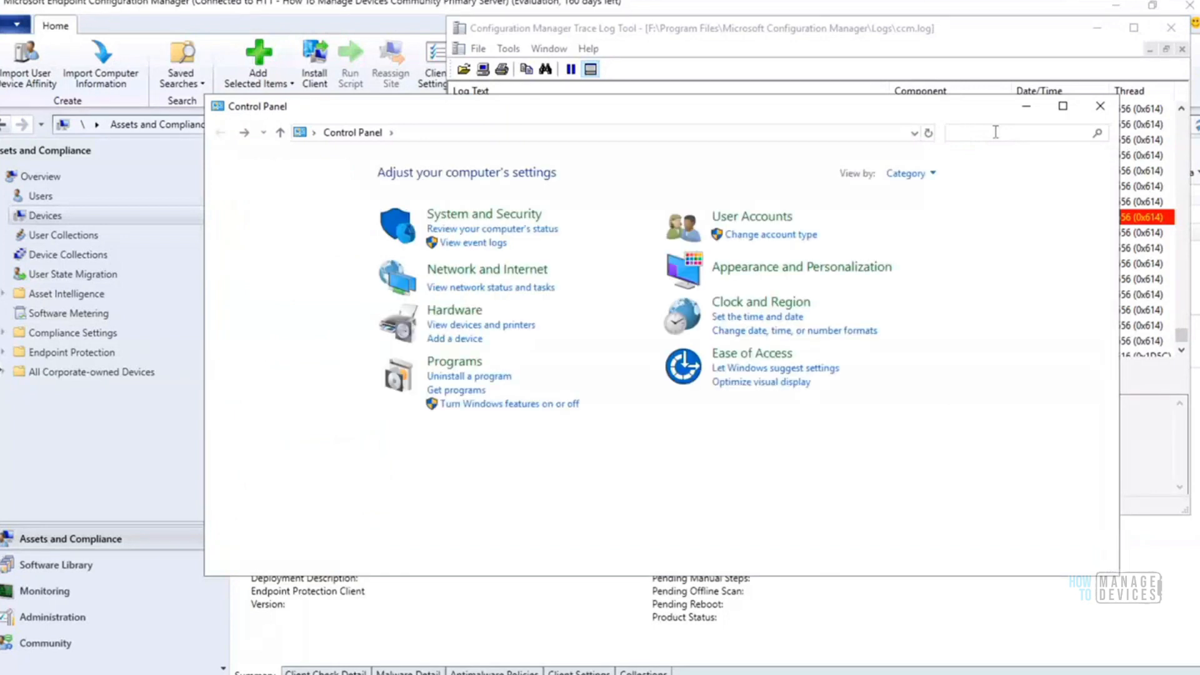
{"action": "type", "text": "onfig"}
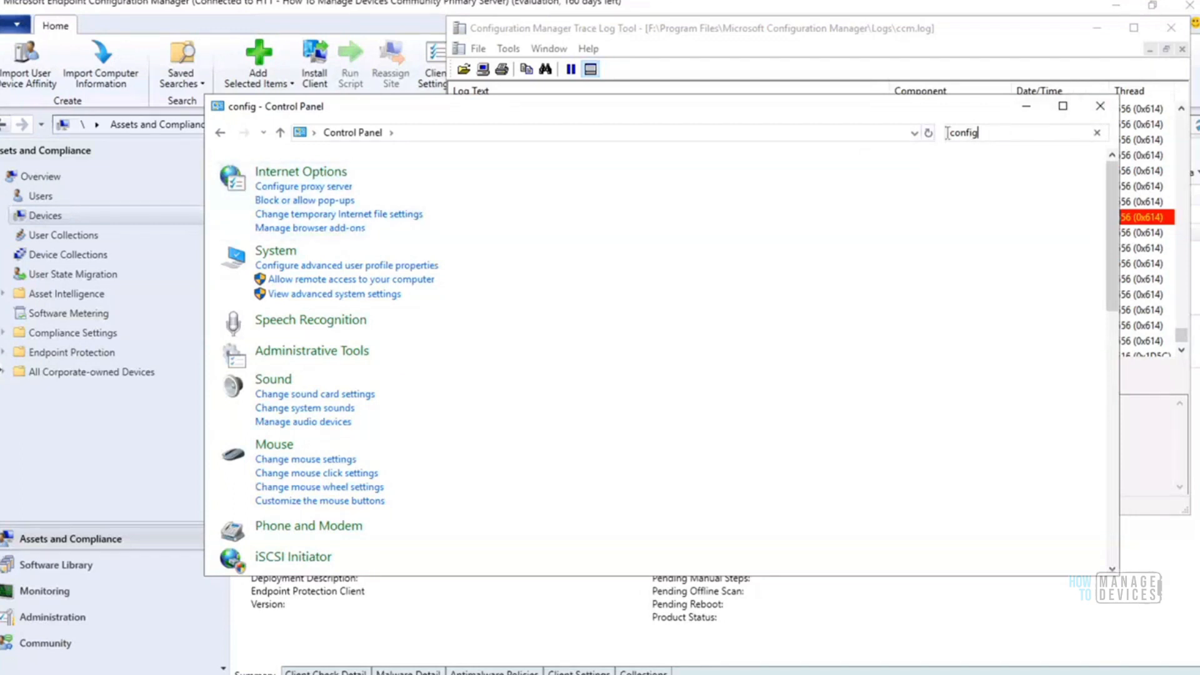
{"action": "left_click", "coordinate": [927, 133]}
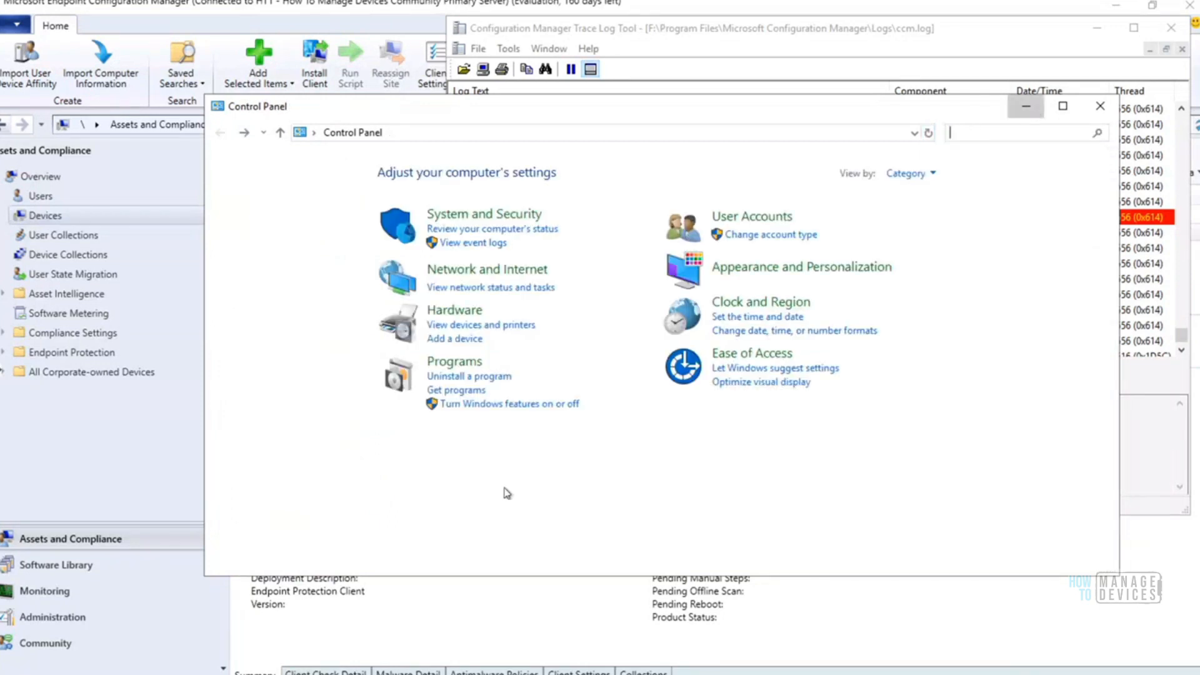
{"action": "left_click", "coordinate": [1028, 110]}
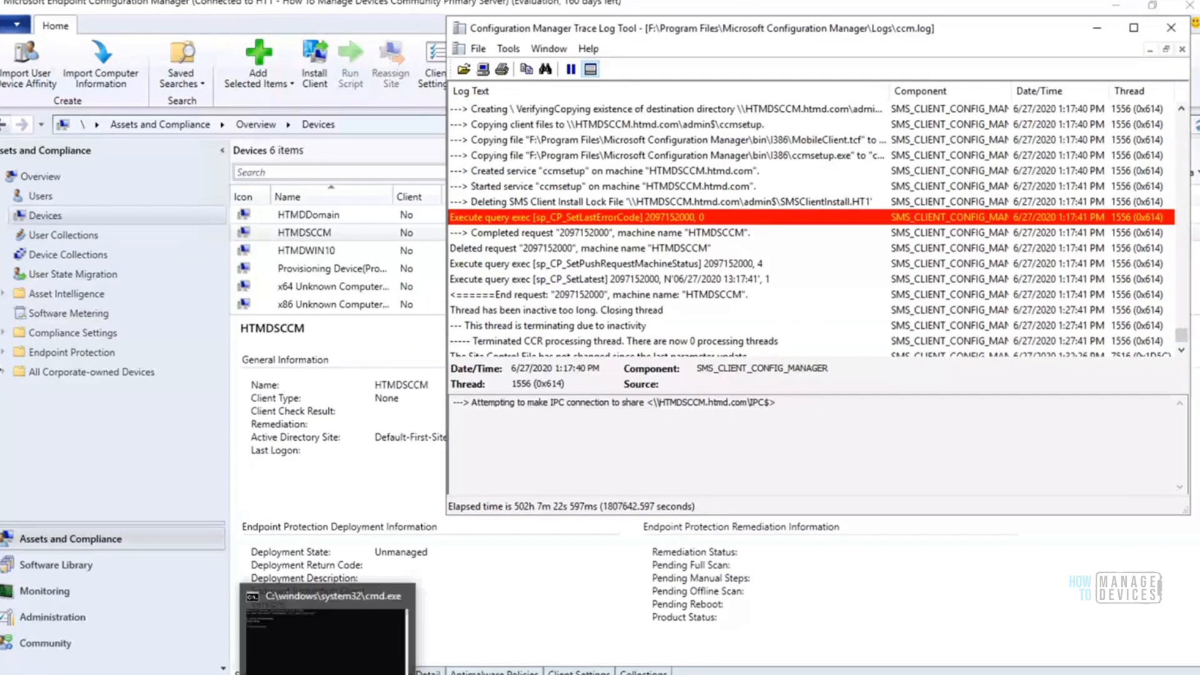
Switch to the Command Prompt and open the Services console with services.msc
{"action": "left_click", "coordinate": [319, 656]}
{"action": "type", "text": "services.m"}
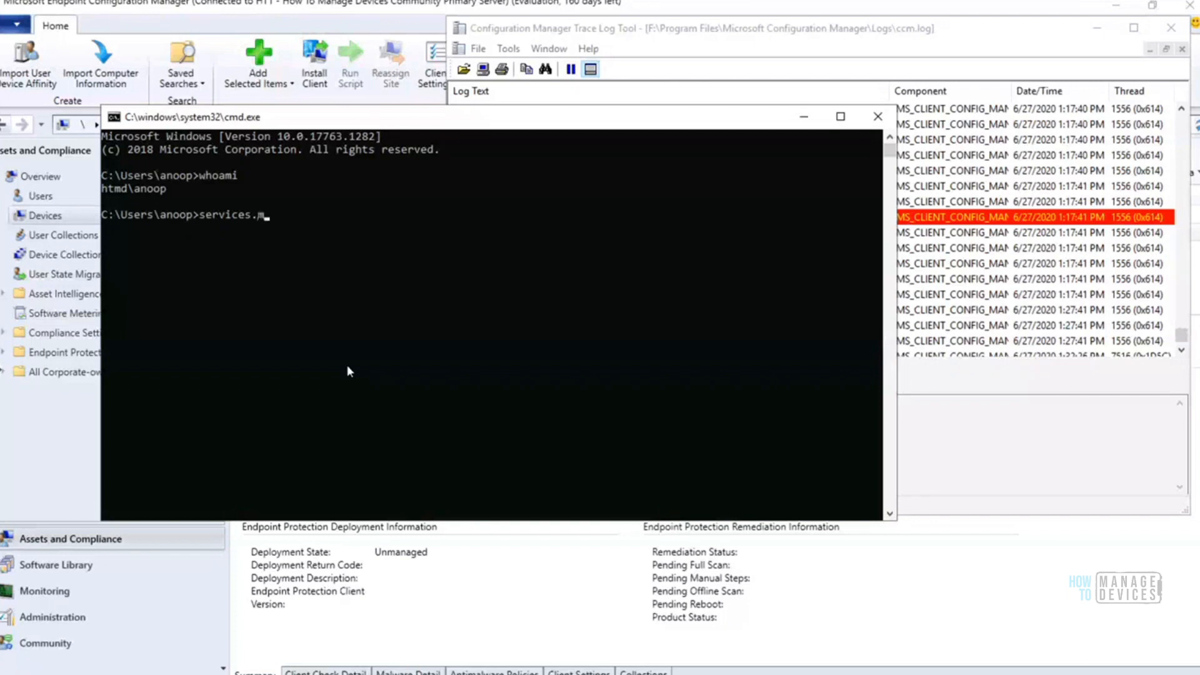
{"action": "type", "text": "c"}
{"action": "key", "text": "Return"}
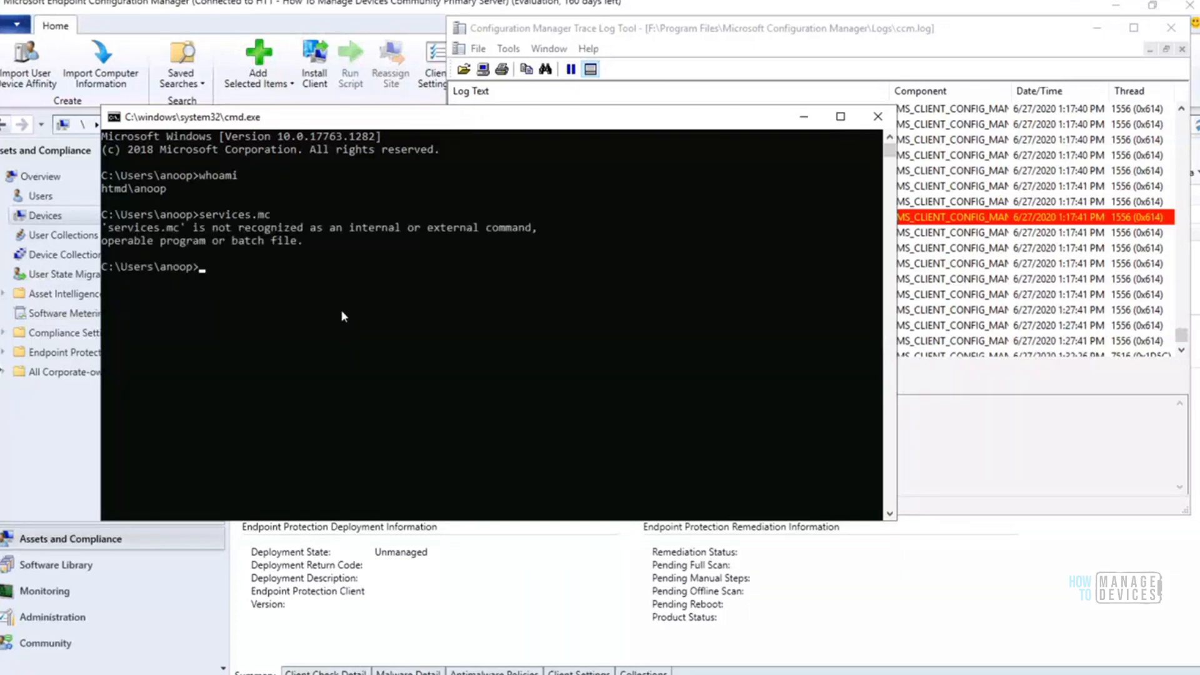
{"action": "key", "text": "Up"}
{"action": "key", "text": "BackSpace"}
{"action": "key", "text": "BackSpace"}
{"action": "type", "text": "msc"}
{"action": "key", "text": "Return"}
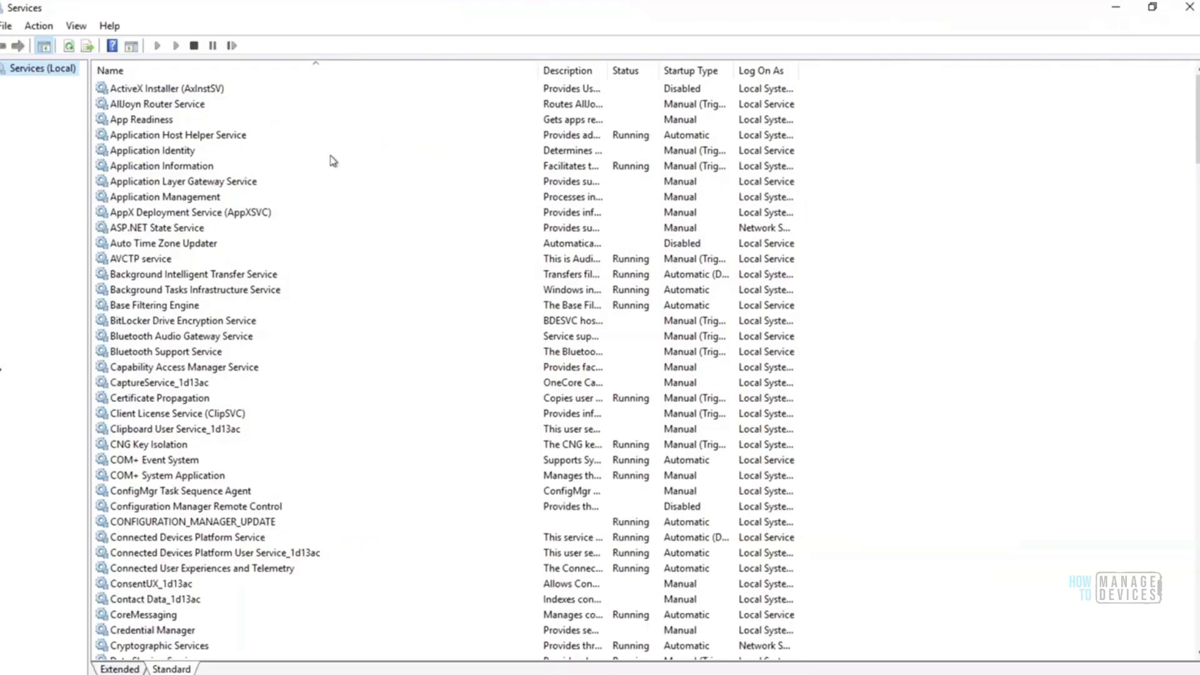
Locate the SMS Agent Host service in the services list to check its status
{"action": "left_click", "coordinate": [160, 232]}
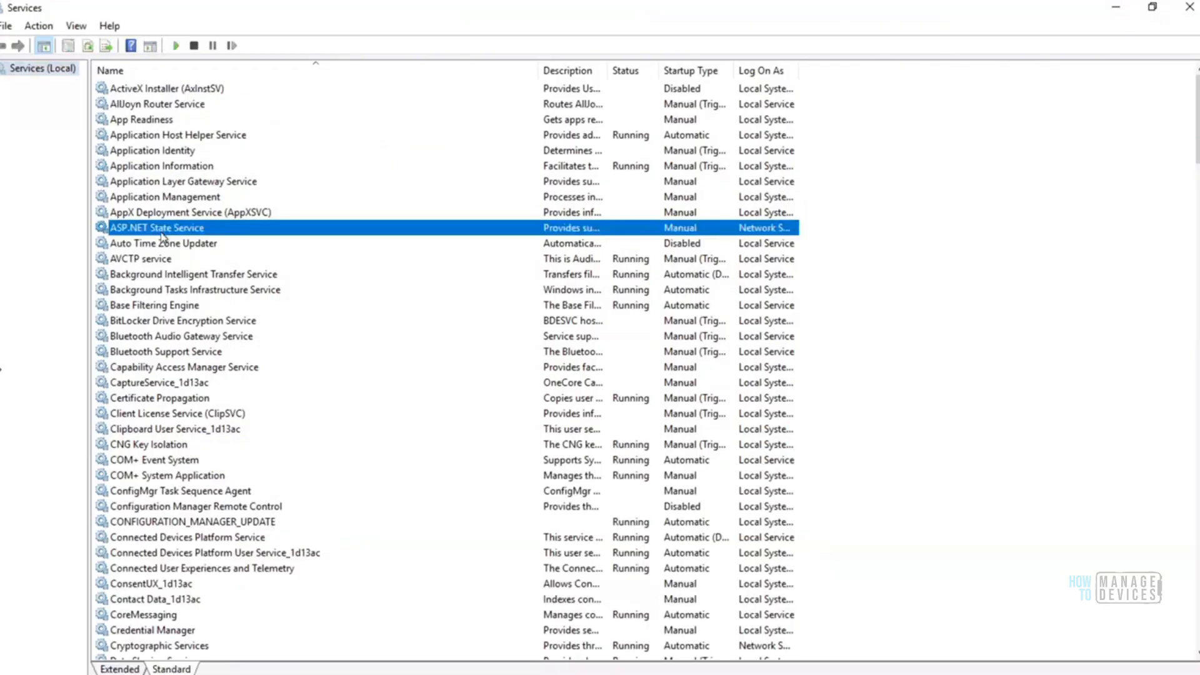
{"action": "type", "text": "sms"}
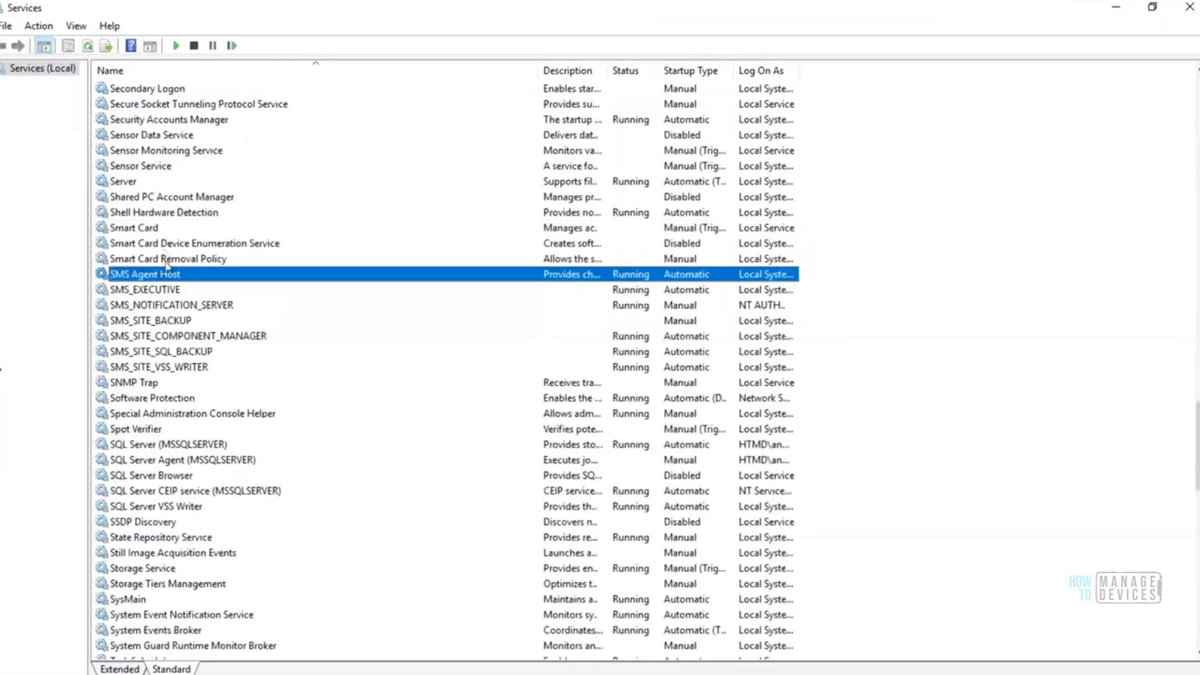
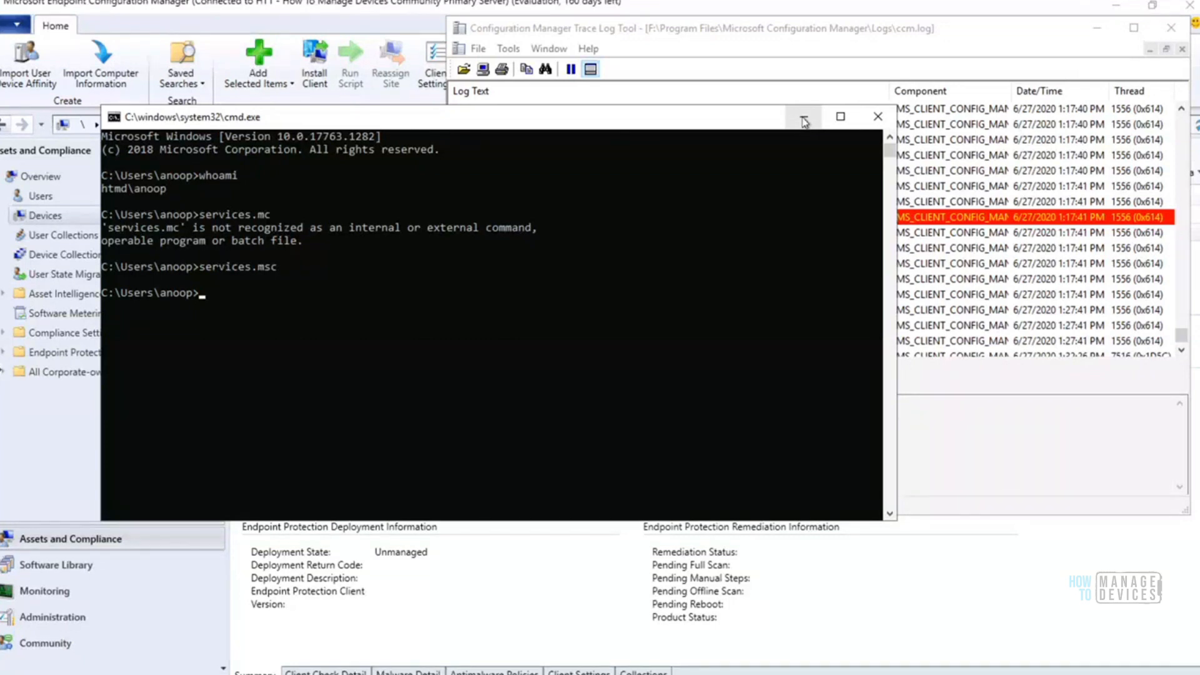
Minimize the Command Prompt, check the newest entries at the end of ccm.log, and minimize the log viewer
{"action": "left_click", "coordinate": [805, 121]}
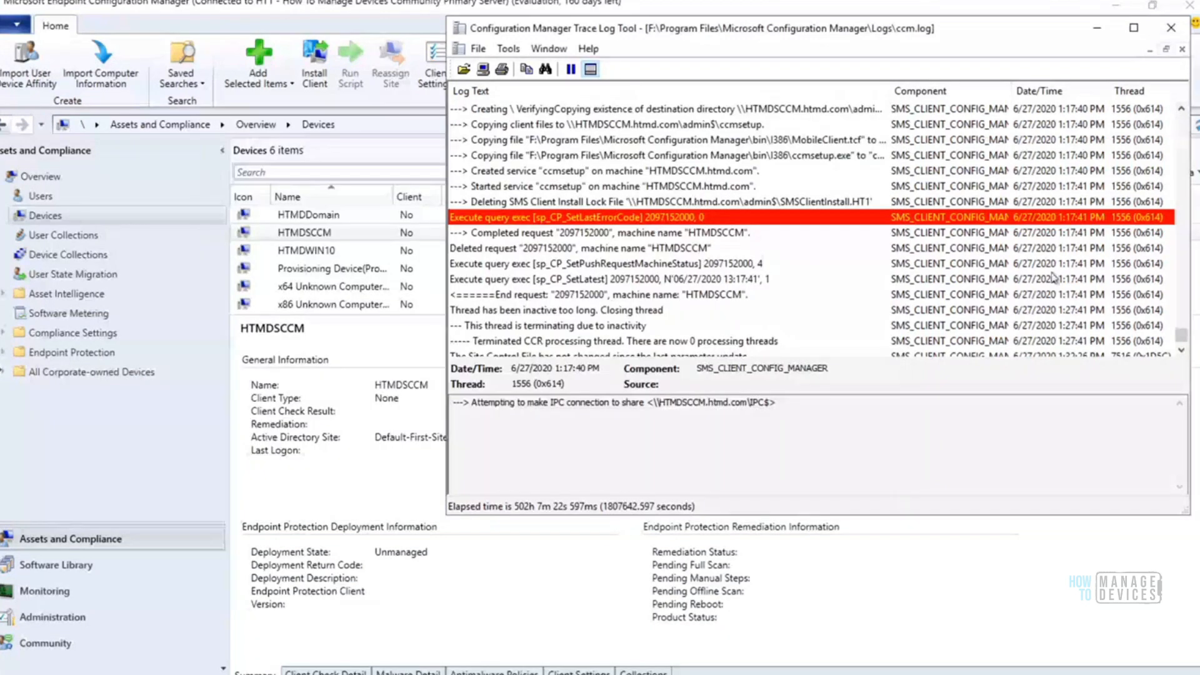
{"action": "left_click", "coordinate": [1181, 350]}
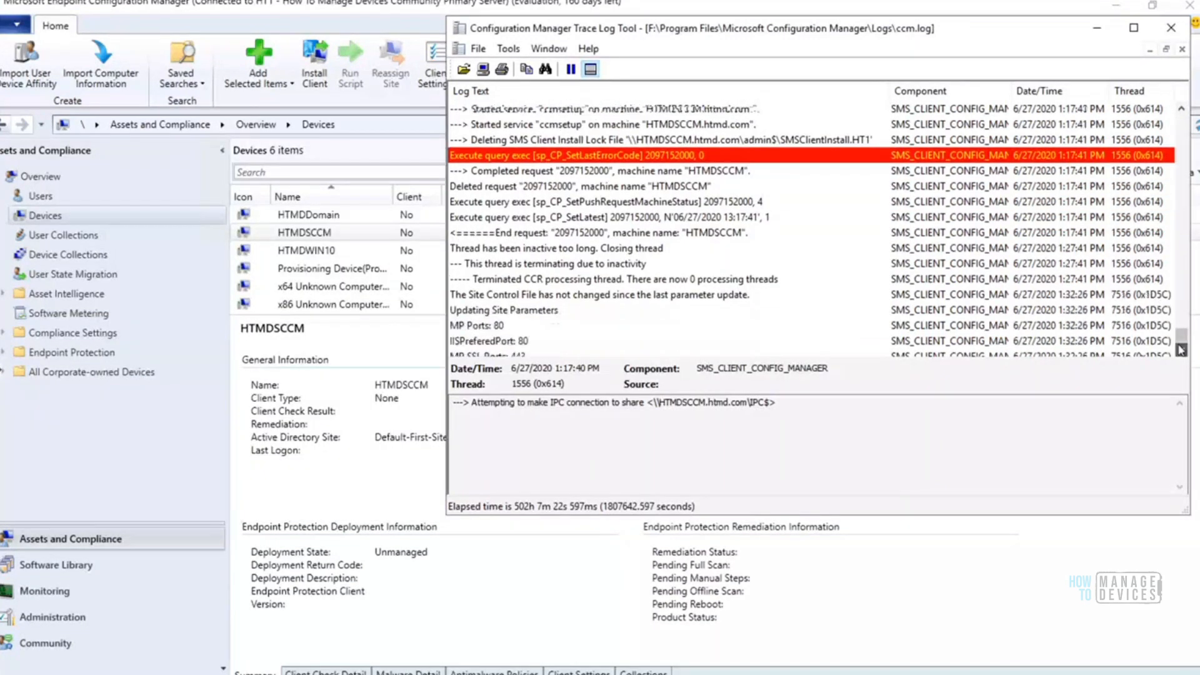
{"action": "left_click_drag", "start_coordinate": [1181, 350], "coordinate": [1181, 350]}
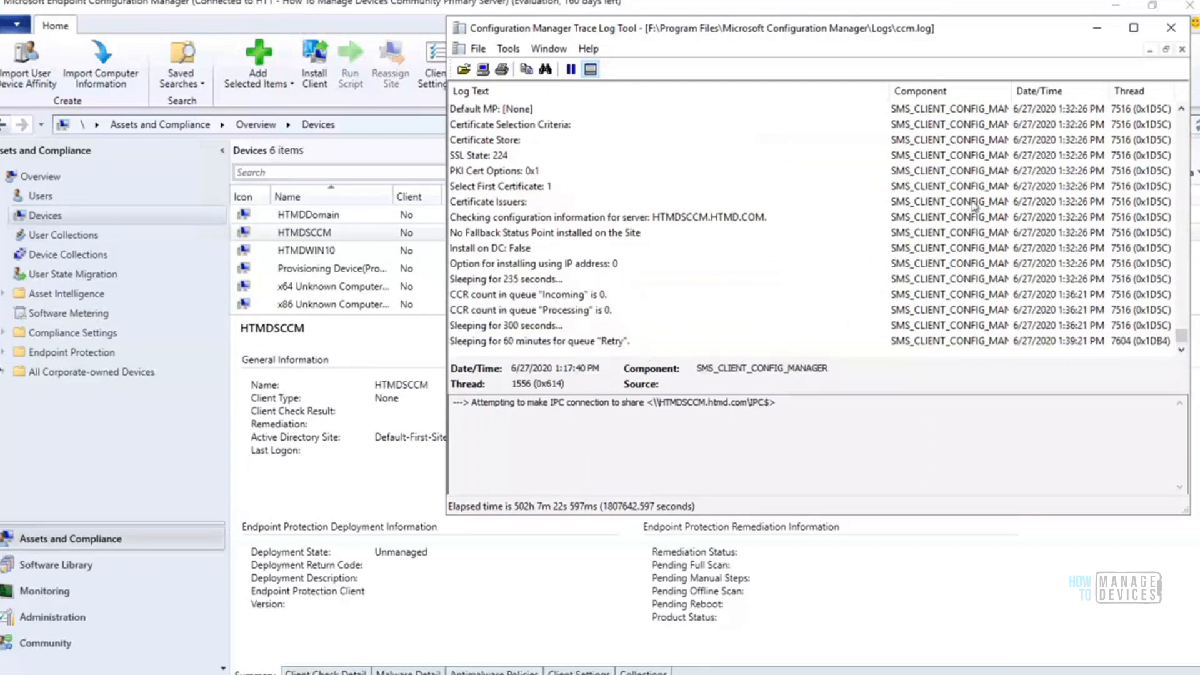
{"action": "left_click", "coordinate": [1098, 28]}
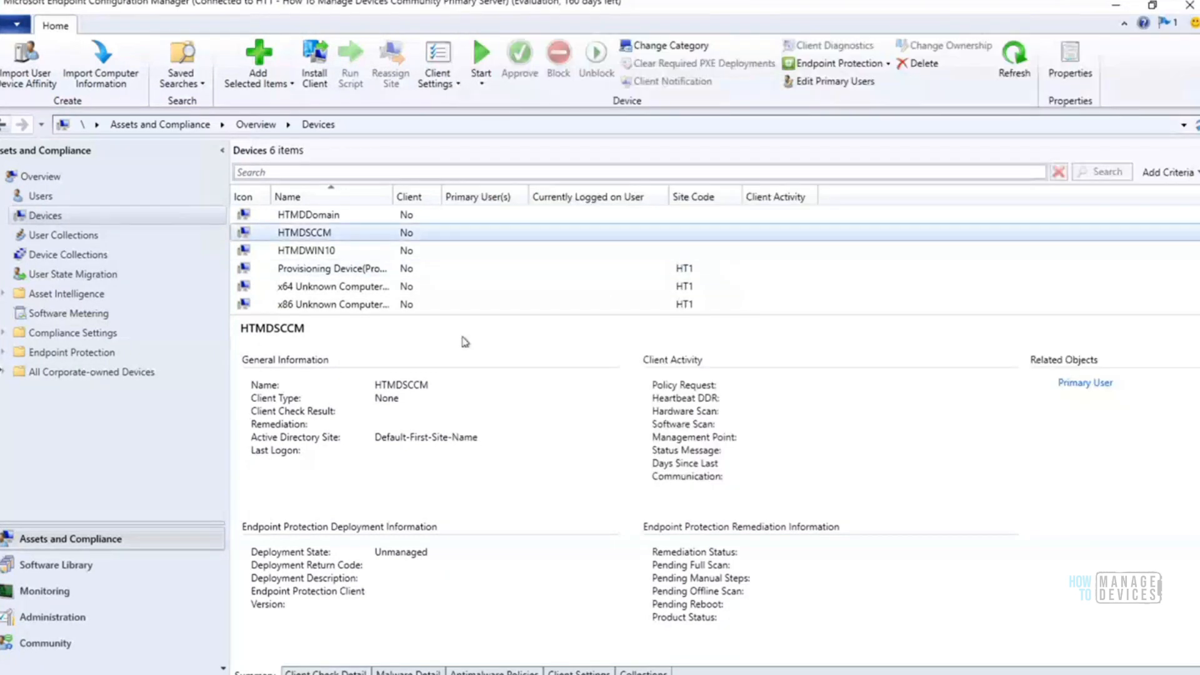
Reload the Devices list in the Configuration Manager console and add the Device Online Status column
{"action": "left_click", "coordinate": [54, 233]}
{"action": "left_click", "coordinate": [42, 216]}
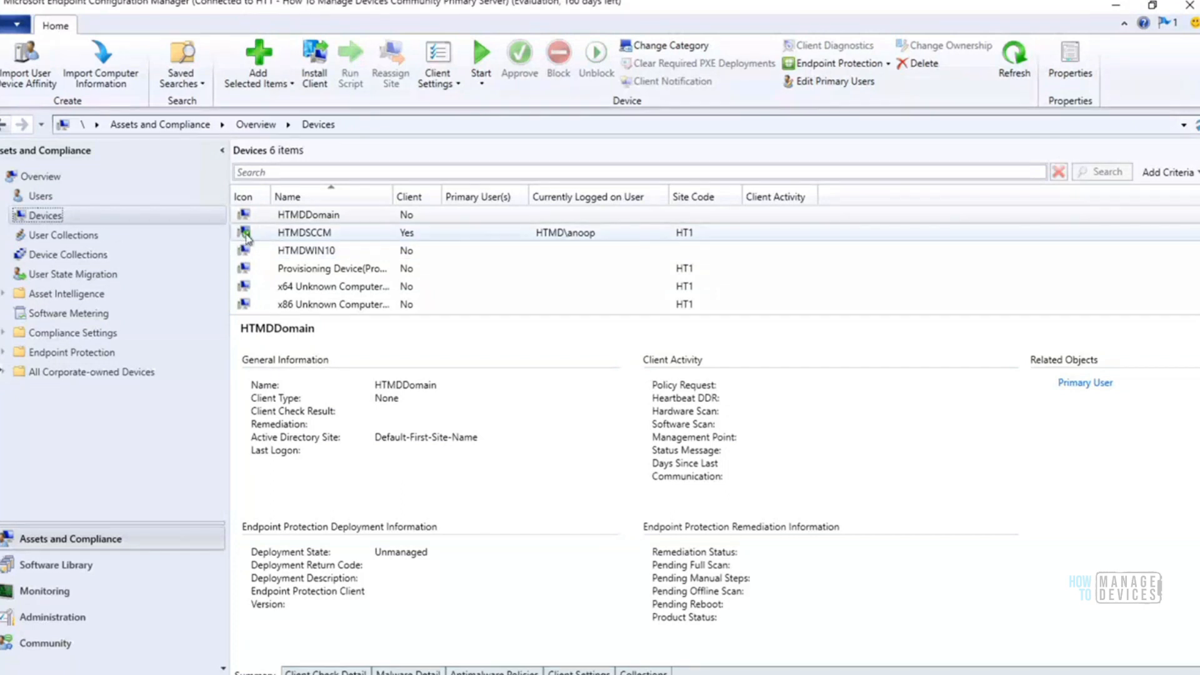
{"action": "right_click", "coordinate": [855, 202]}
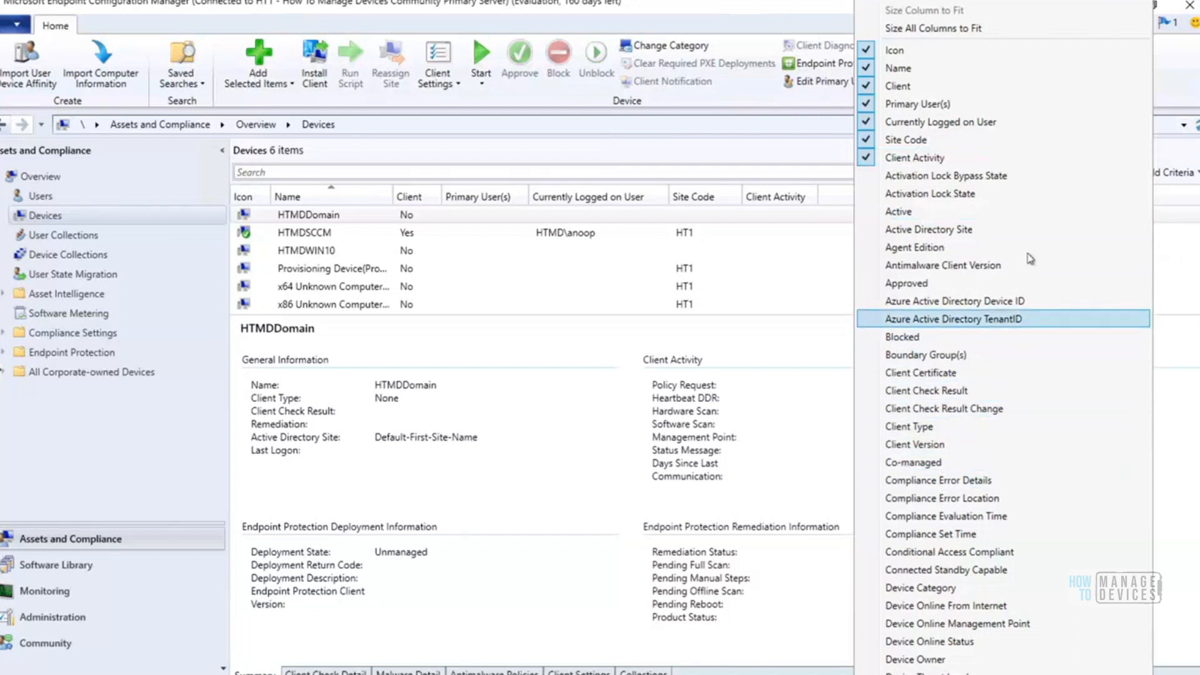
{"action": "scroll", "coordinate": [1003, 638], "scroll_direction": "down", "scroll_amount": 5}
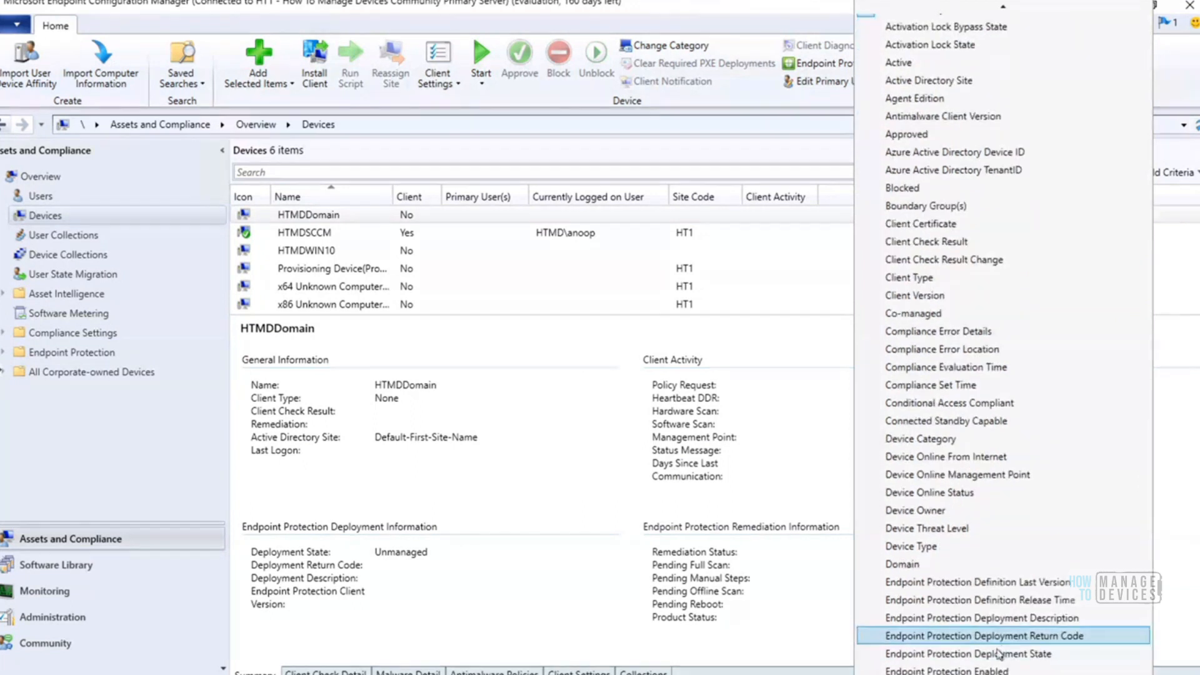
{"action": "scroll", "coordinate": [1003, 639], "scroll_direction": "down", "scroll_amount": 3}
{"action": "scroll", "coordinate": [1003, 639], "scroll_direction": "down", "scroll_amount": 2}
{"action": "scroll", "coordinate": [1003, 639], "scroll_direction": "down", "scroll_amount": 8}
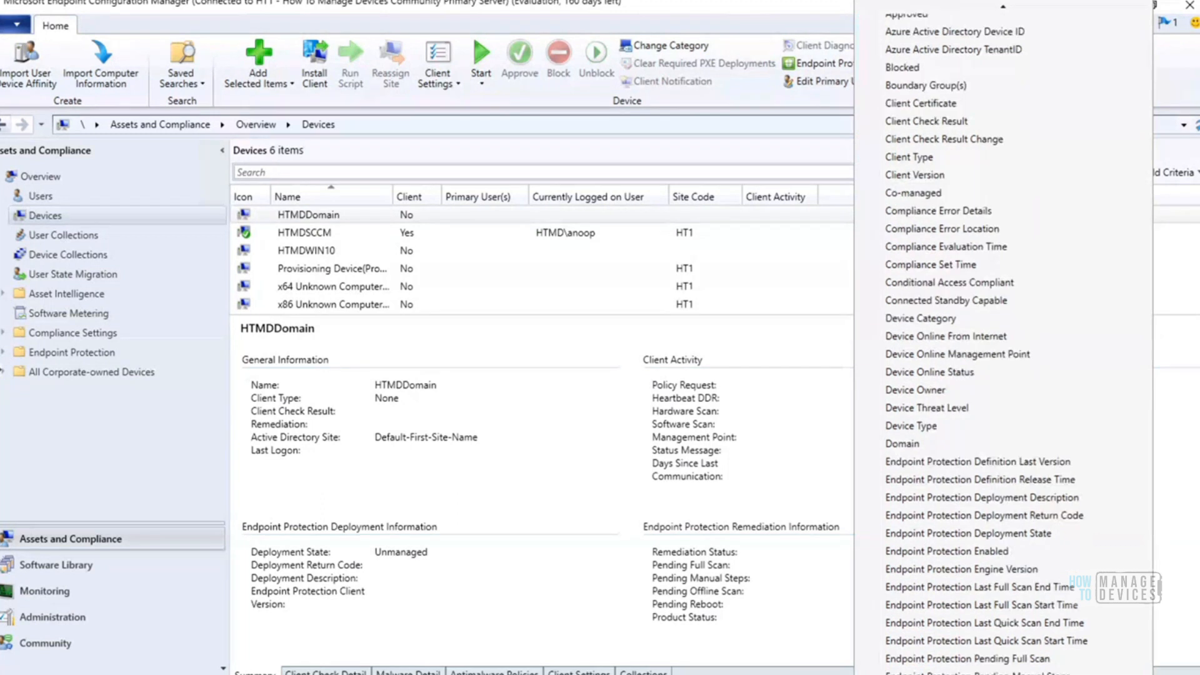
{"action": "scroll", "coordinate": [1003, 639], "scroll_direction": "down", "scroll_amount": 3}
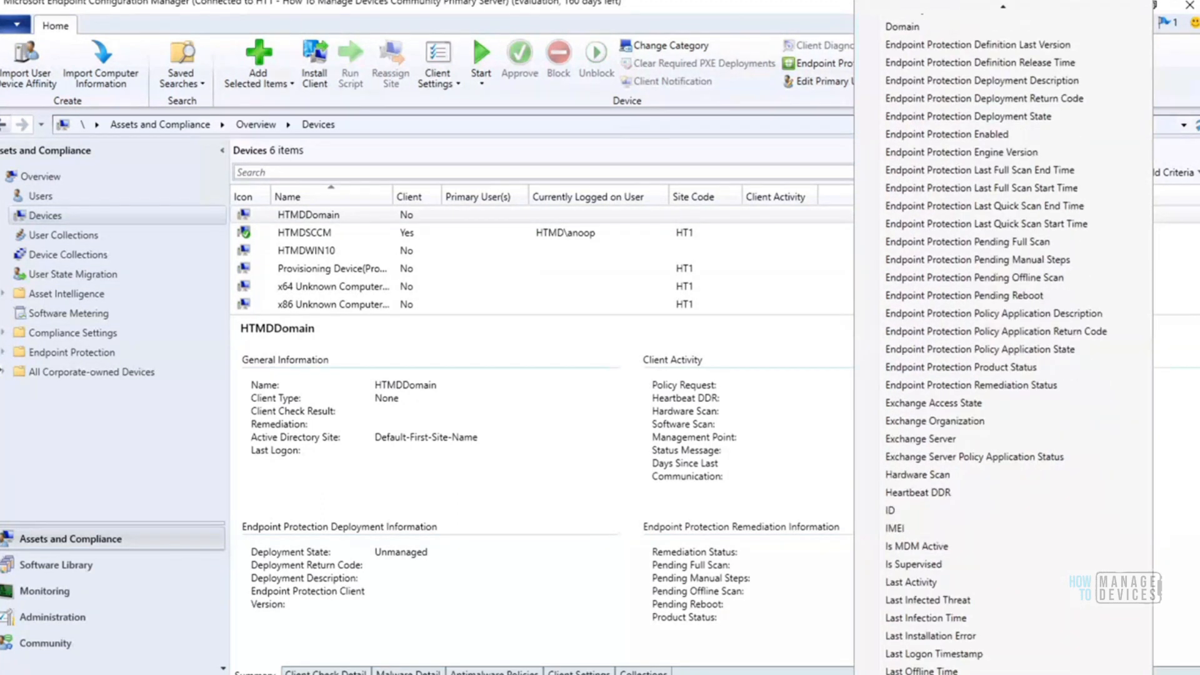
{"action": "scroll", "coordinate": [961, 405], "scroll_direction": "down", "scroll_amount": 6}
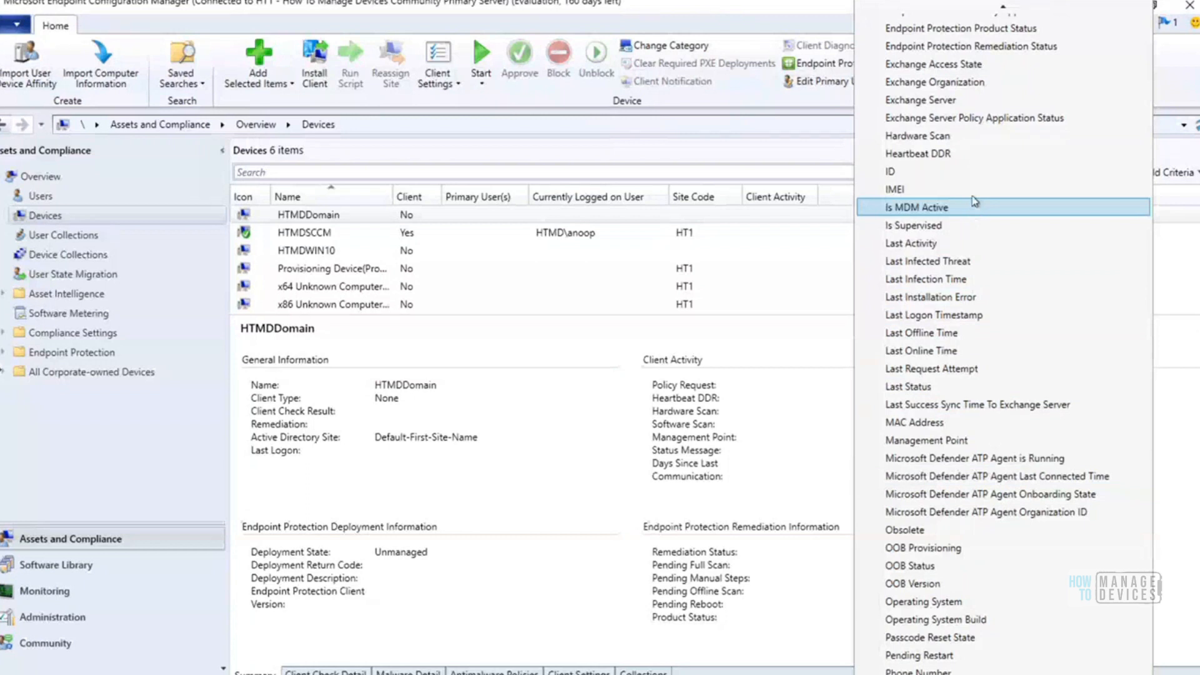
{"action": "mouse_move", "coordinate": [1005, 11]}
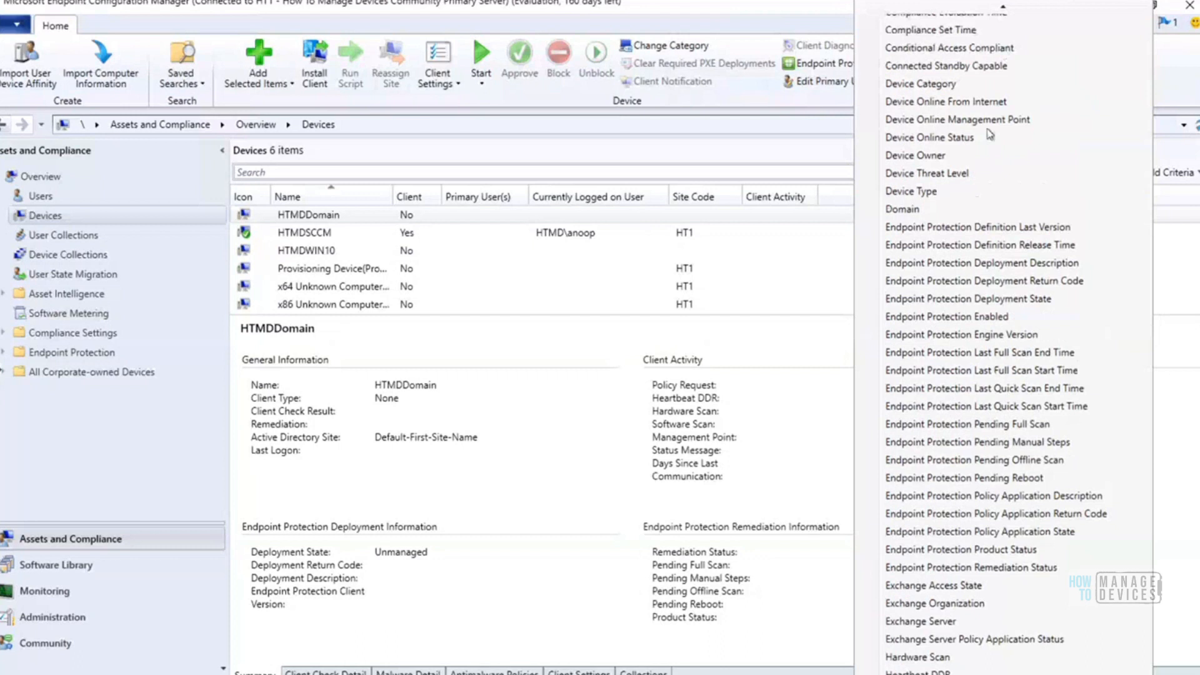
{"action": "scroll", "coordinate": [991, 134], "scroll_direction": "up", "scroll_amount": 3}
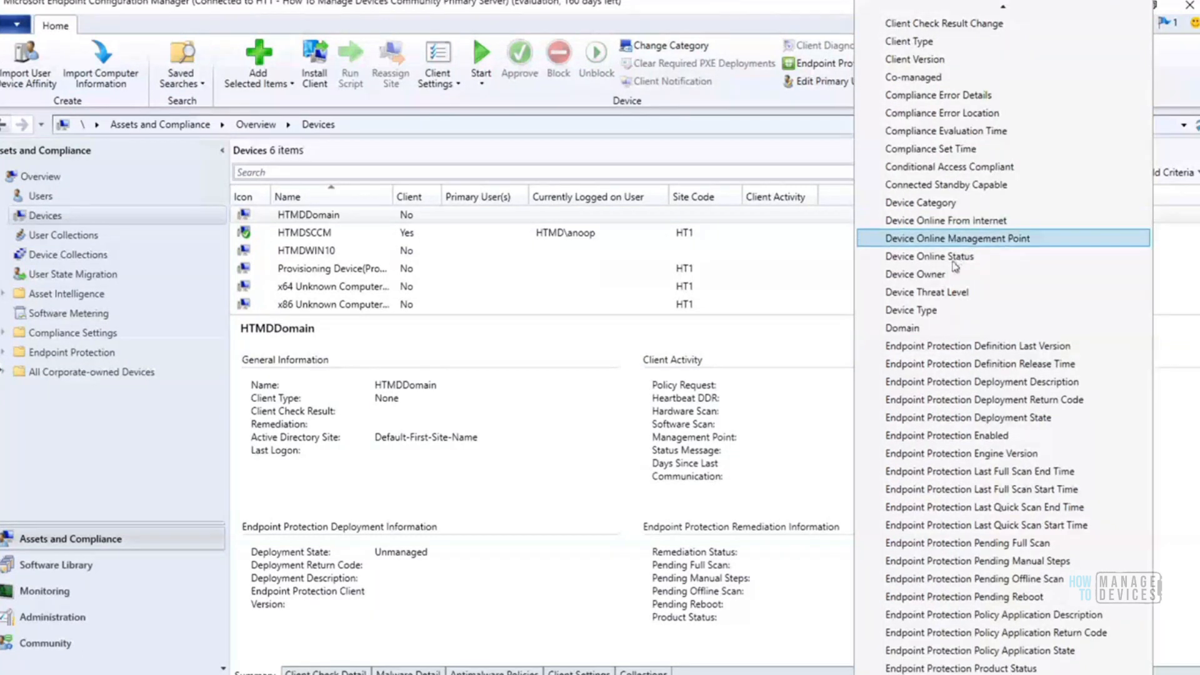
{"action": "left_click", "coordinate": [952, 258]}
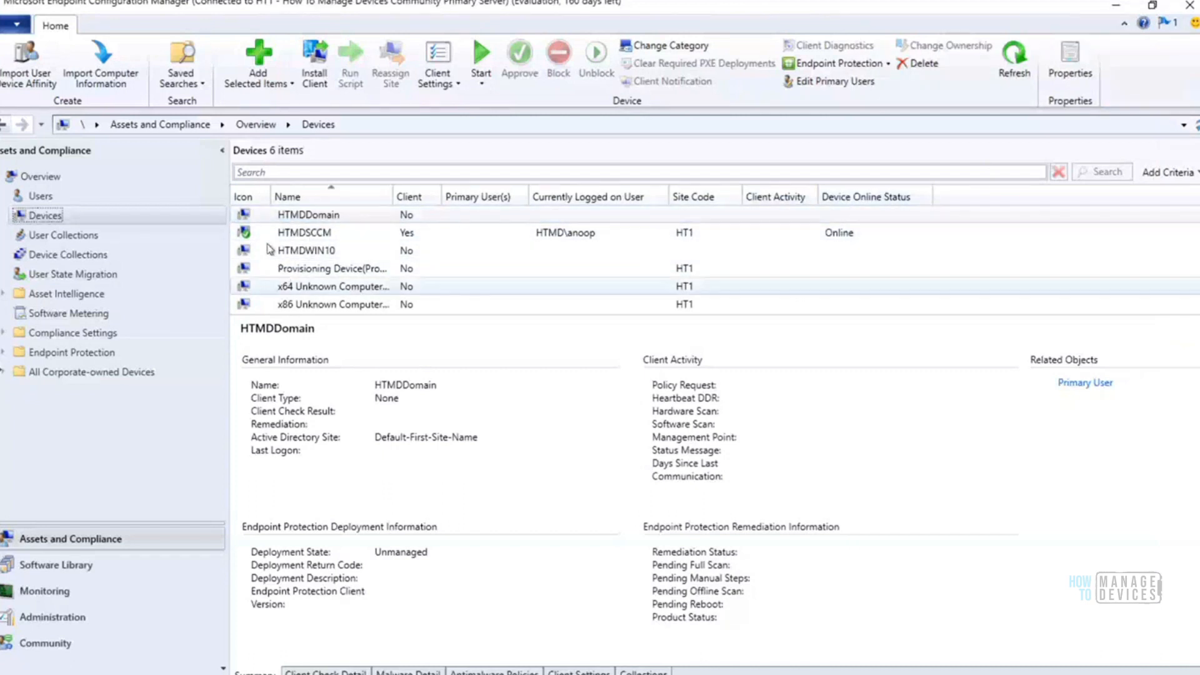
Add the Device Online Management Point column to the Devices list and select the HTMDSCCM device
{"action": "right_click", "coordinate": [969, 203]}
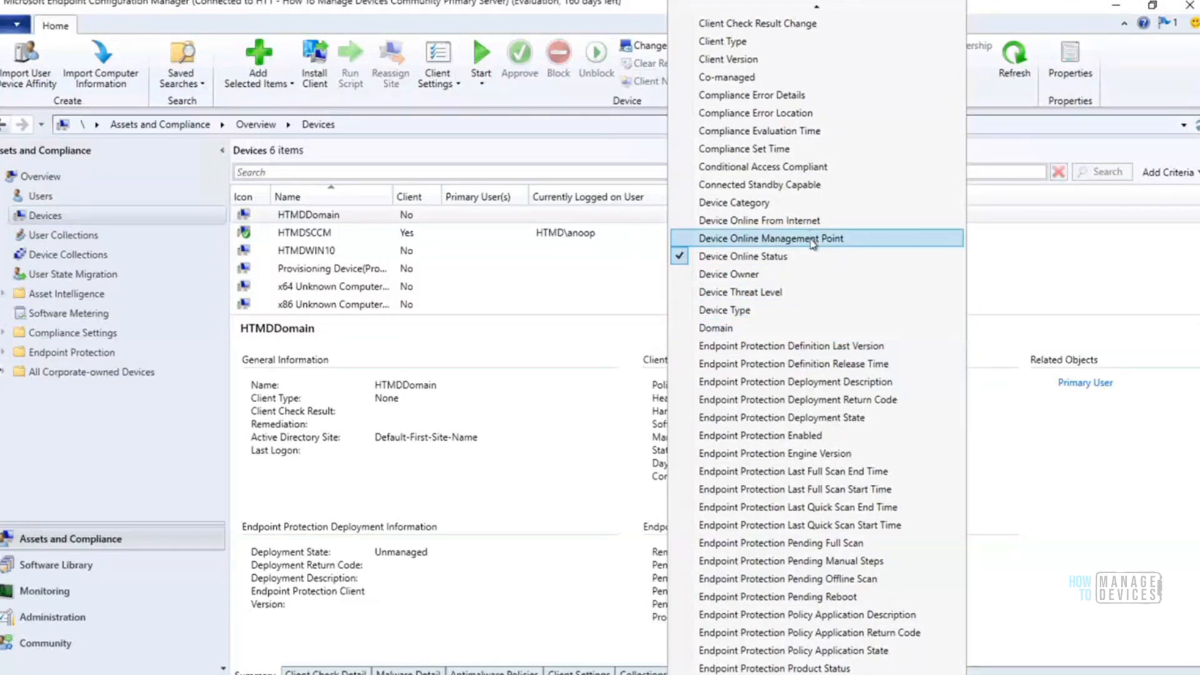
{"action": "left_click", "coordinate": [814, 242]}
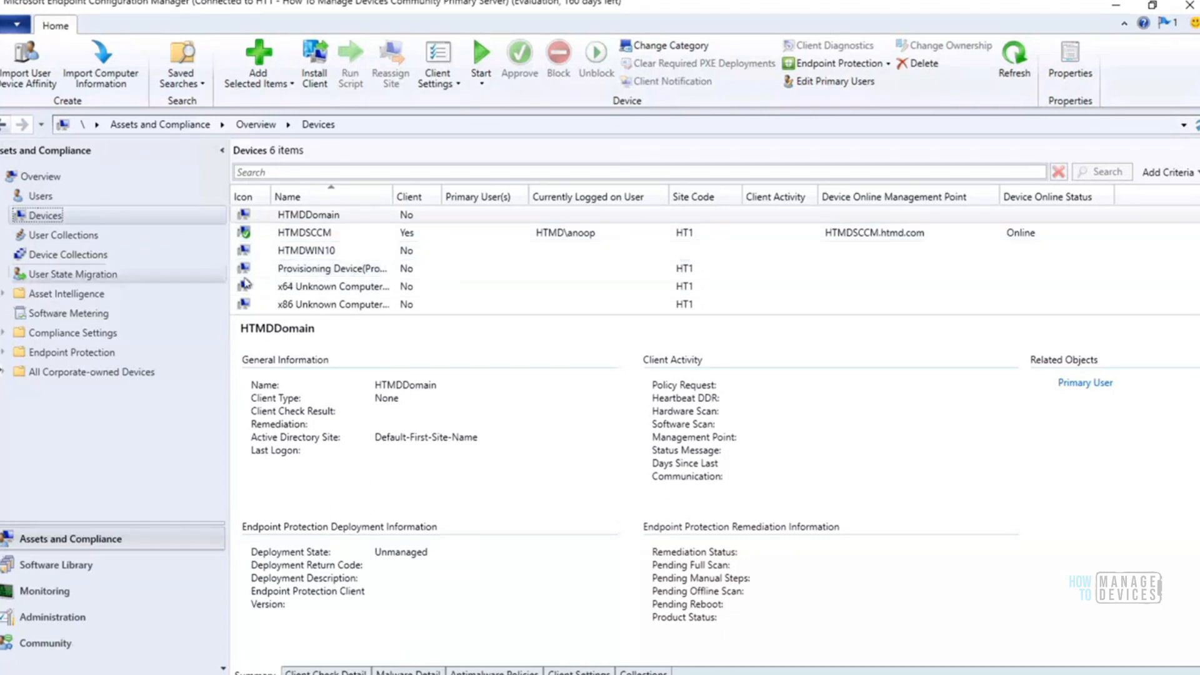
{"action": "left_click", "coordinate": [292, 237]}
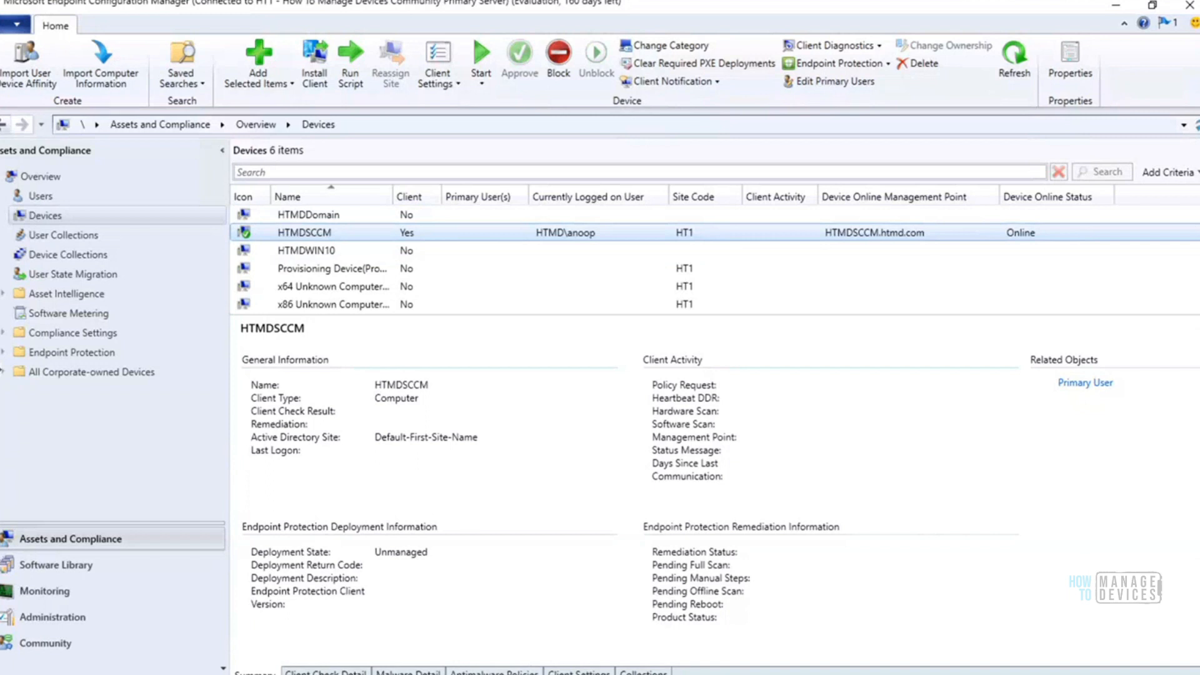
Close the open Control Panel window and relaunch it from the Command Prompt with the control command
{"action": "left_click", "coordinate": [706, 674]}
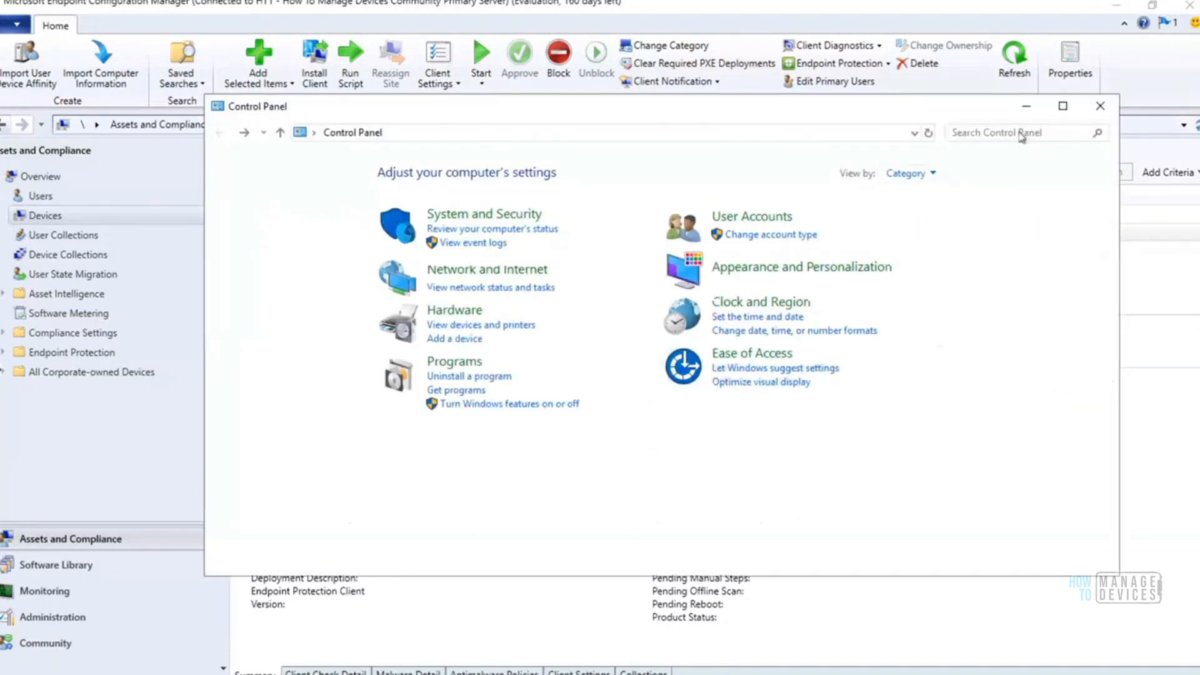
{"action": "left_click", "coordinate": [1100, 106]}
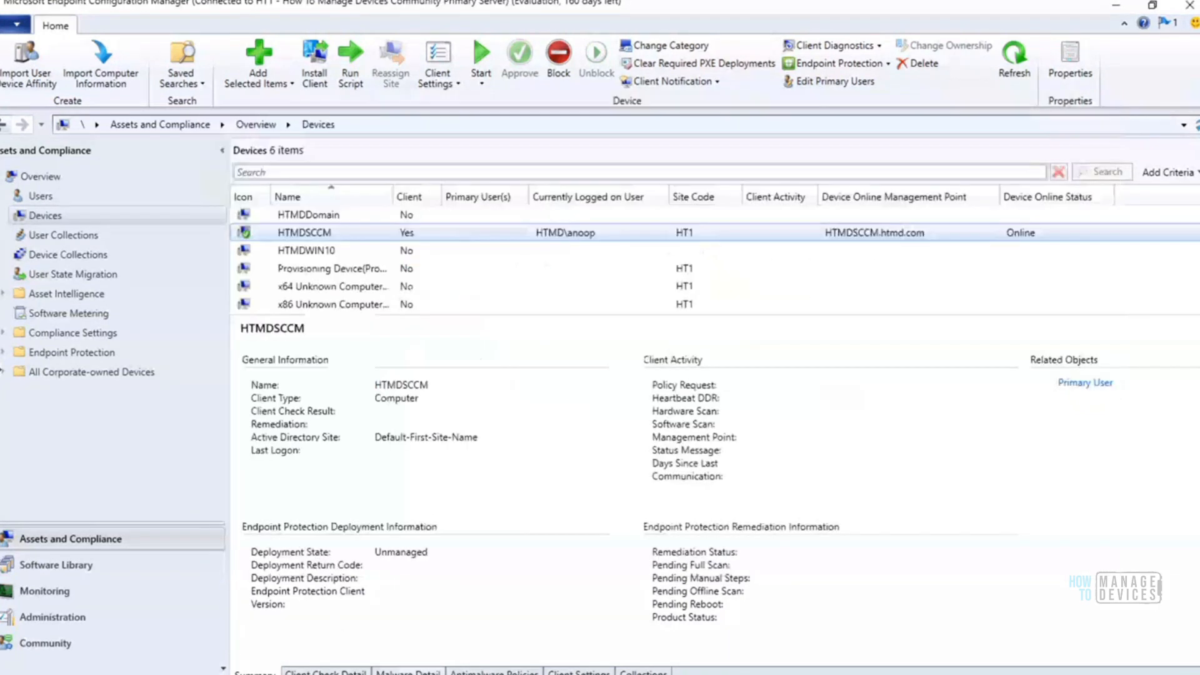
{"action": "left_click", "coordinate": [368, 674]}
{"action": "key", "text": "Up"}
{"action": "key", "text": "Up"}
{"action": "key", "text": "Up"}
{"action": "key", "text": "BackSpace"}
{"action": "key", "text": "BackSpace"}
{"action": "key", "text": "BackSpace"}
{"action": "key", "text": "BackSpace"}
{"action": "key", "text": "BackSpace"}
{"action": "key", "text": "BackSpace"}
{"action": "type", "text": "control"}
{"action": "key", "text": "Return"}
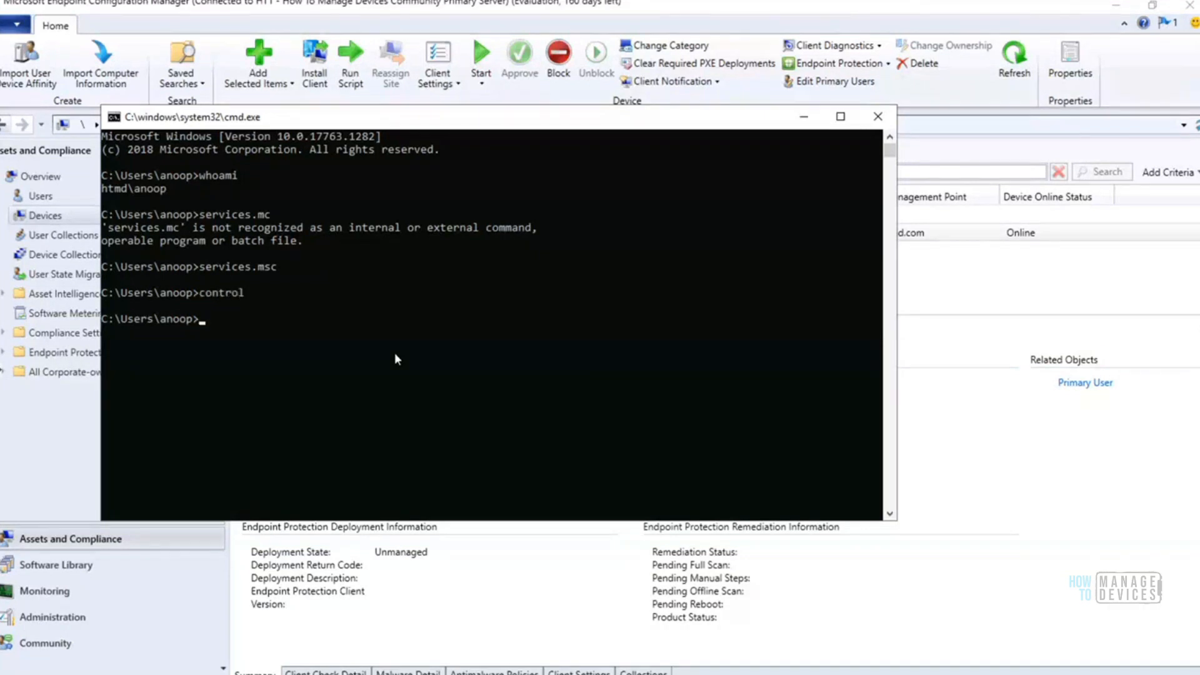
Search Control Panel for "conf", open the Configuration Manager applet, and move its properties dialog clear of the results
{"action": "left_click", "coordinate": [1011, 132]}
{"action": "type", "text": "contro"}
{"action": "key", "text": "BackSpace"}
{"action": "key", "text": "BackSpace"}
{"action": "key", "text": "BackSpace"}
{"action": "key", "text": "BackSpace"}
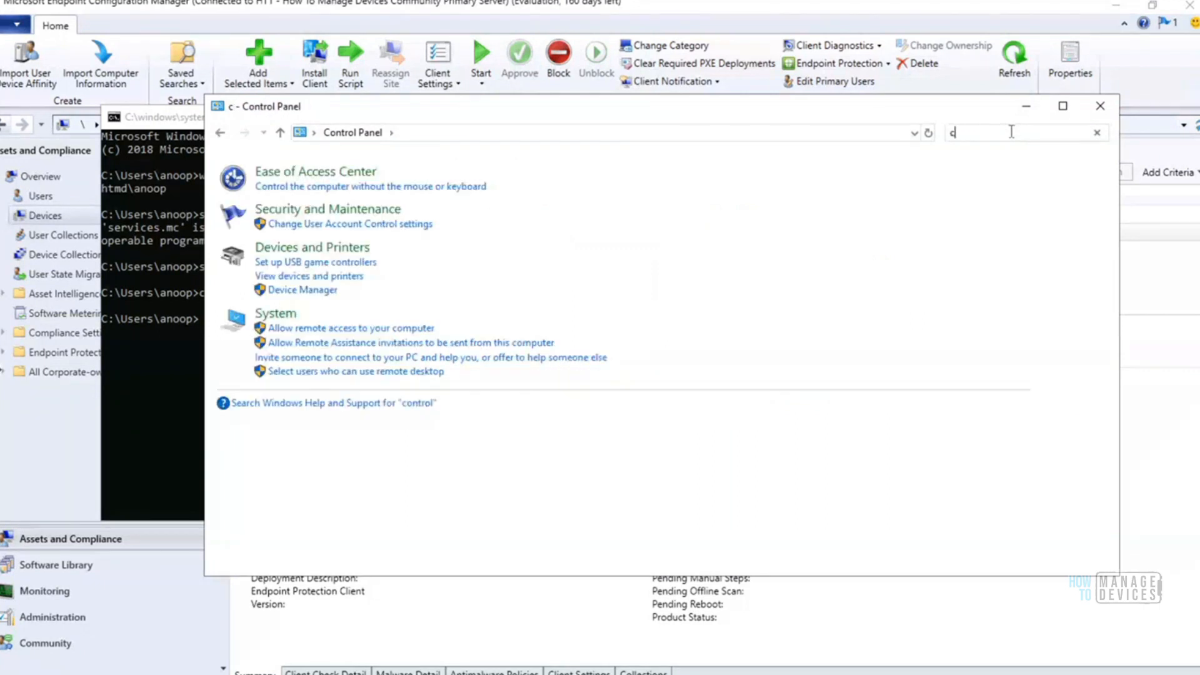
{"action": "type", "text": "nf"}
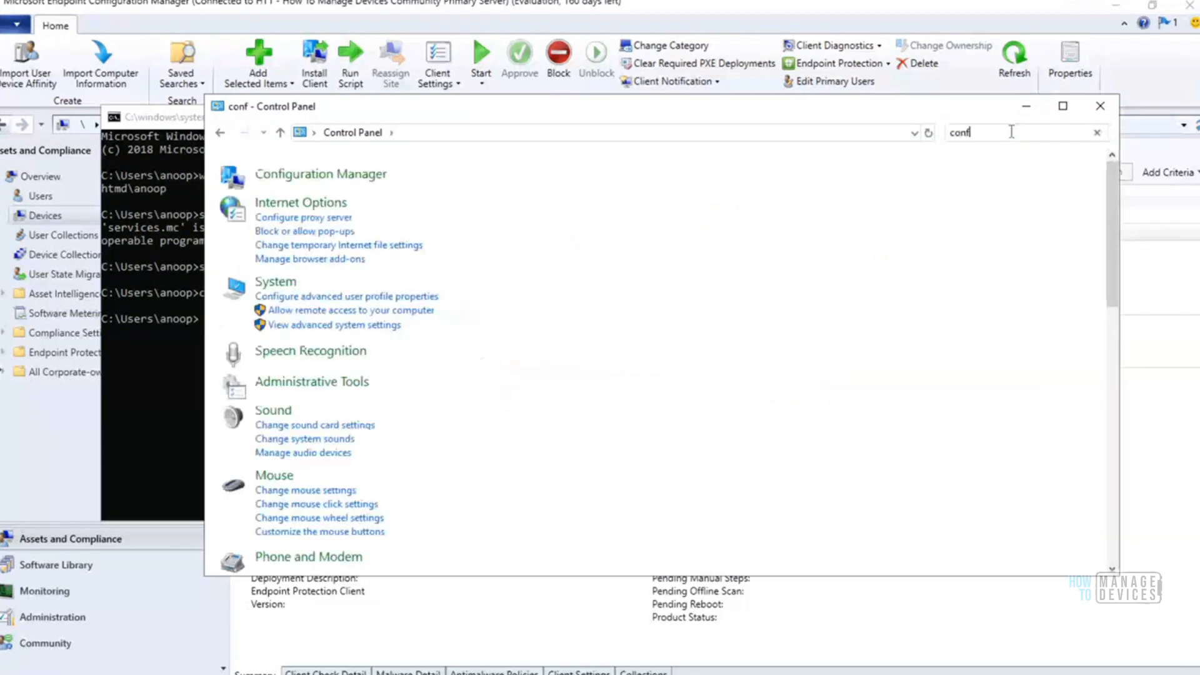
{"action": "left_click", "coordinate": [346, 177]}
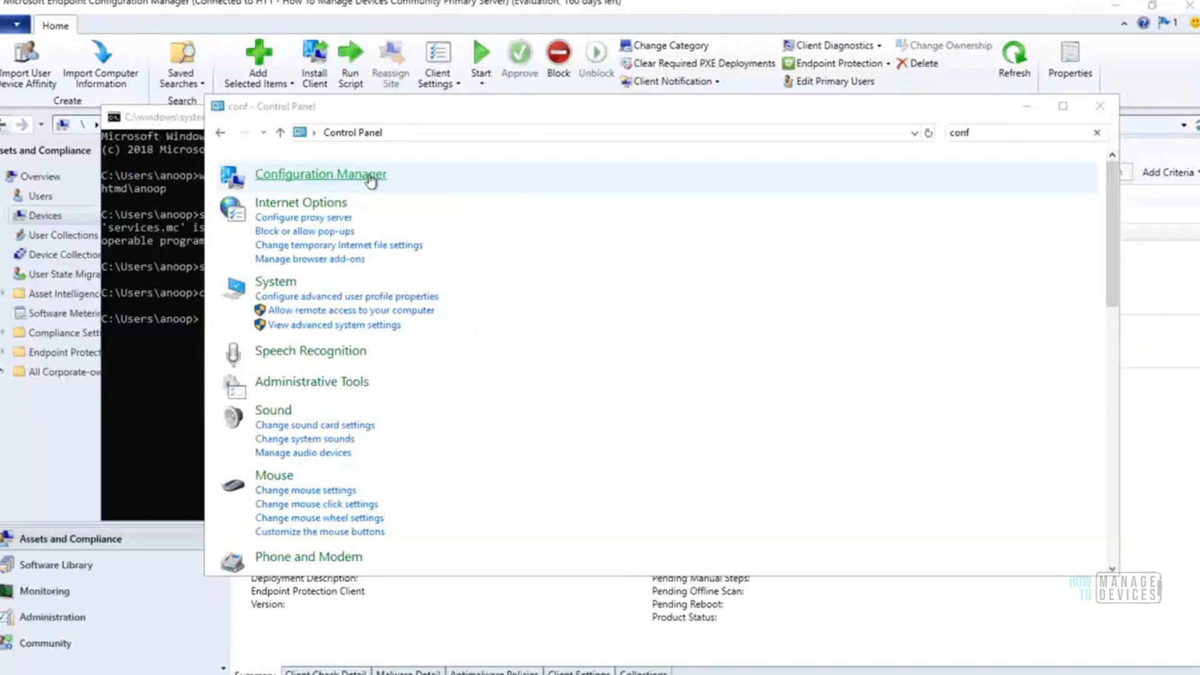
{"action": "left_click_drag", "start_coordinate": [342, 123], "coordinate": [727, 128]}
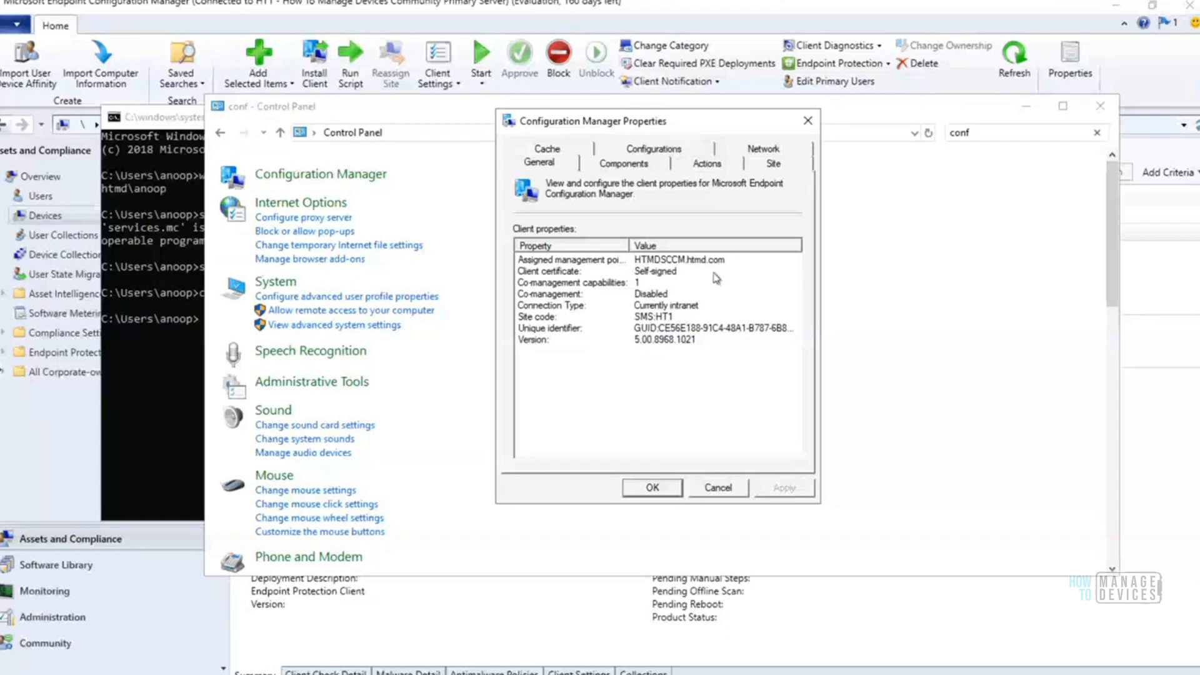
Examine the client's co-management properties, components, actions, site and cache settings, and cancel the Configuration Manager Properties dialog
{"action": "left_click", "coordinate": [583, 286]}
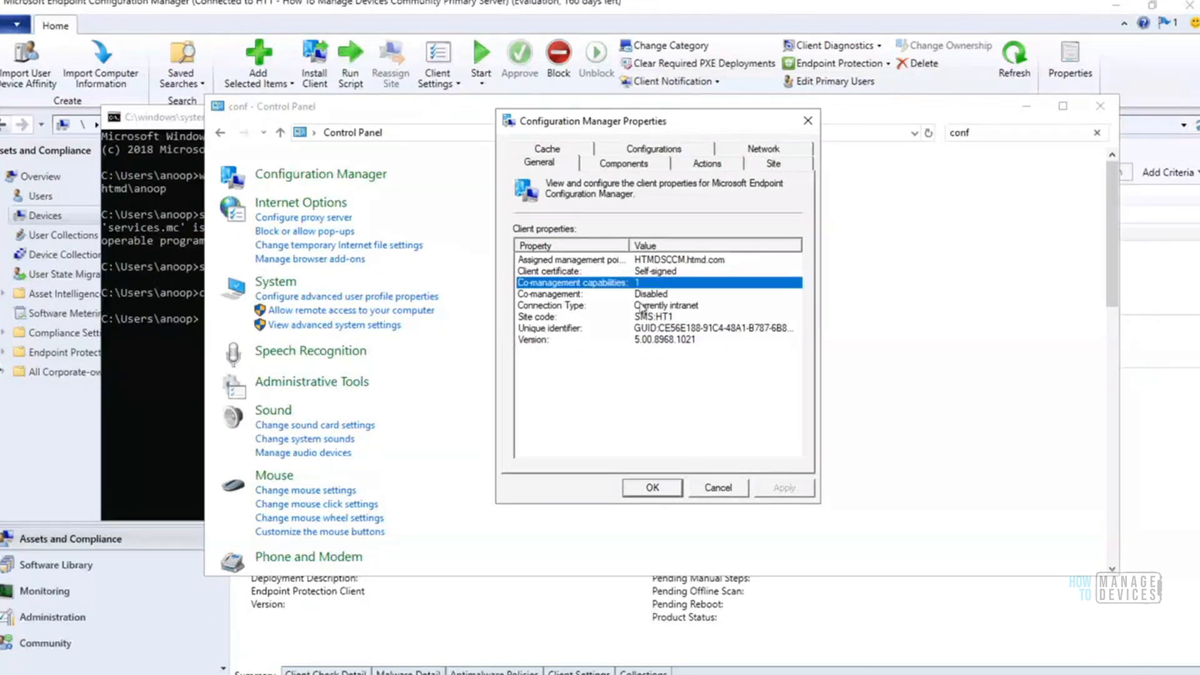
{"action": "left_click", "coordinate": [637, 296]}
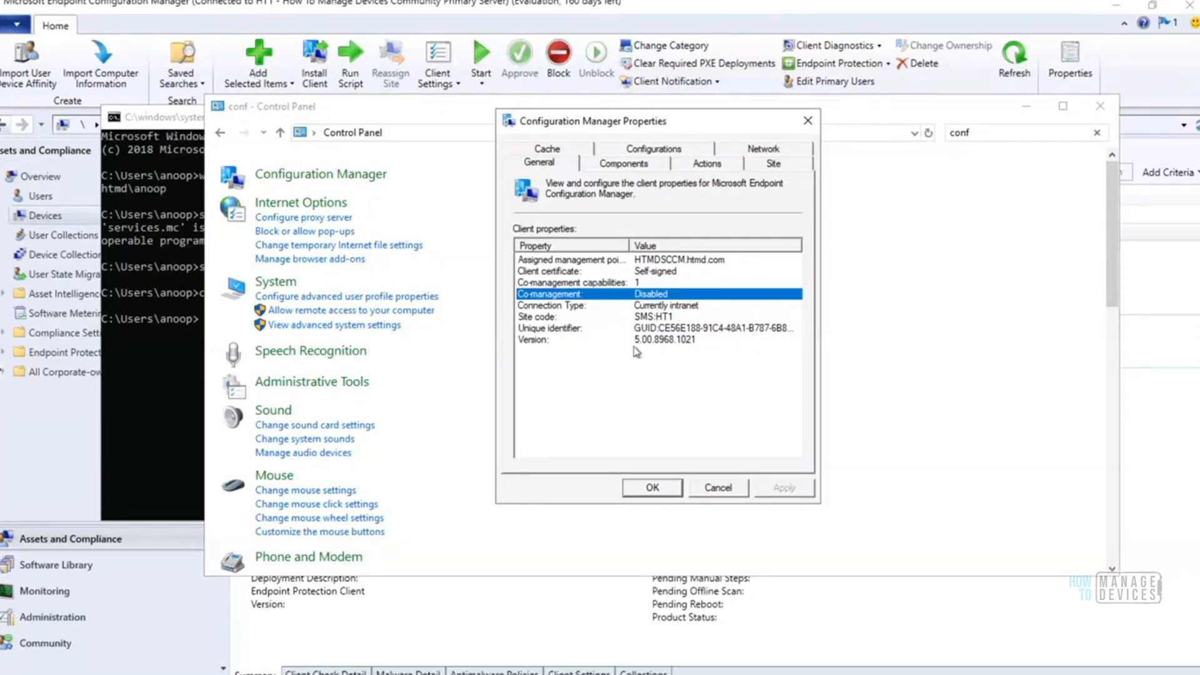
{"action": "left_click", "coordinate": [642, 165]}
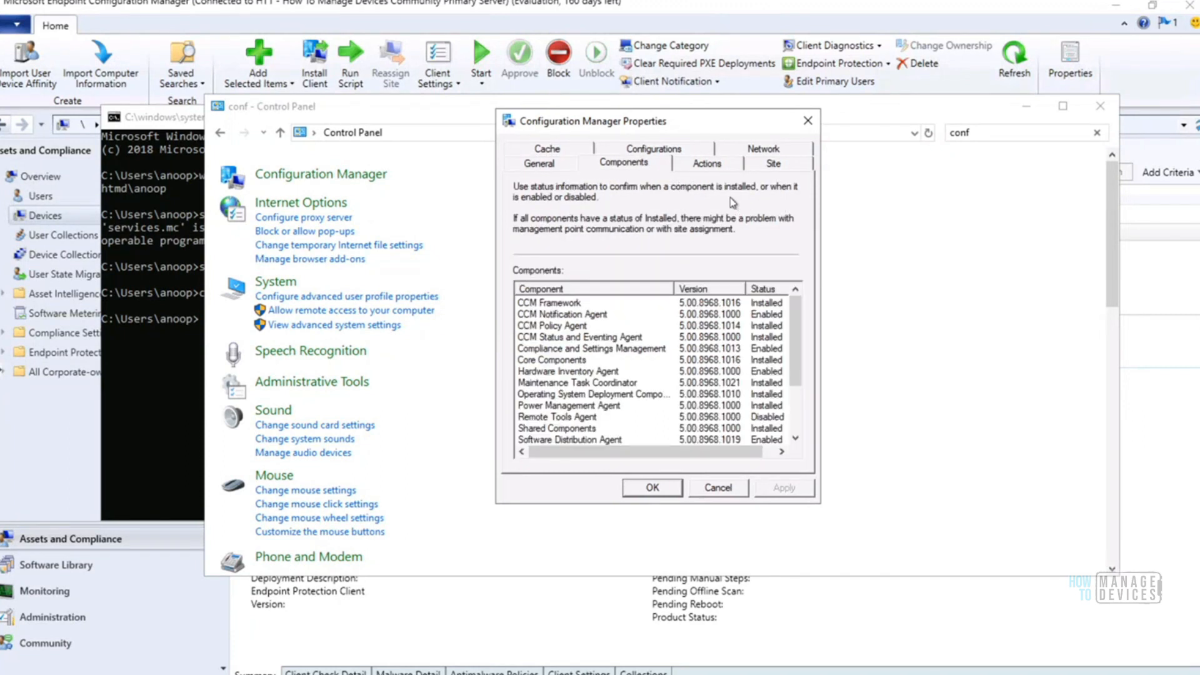
{"action": "left_click", "coordinate": [707, 164]}
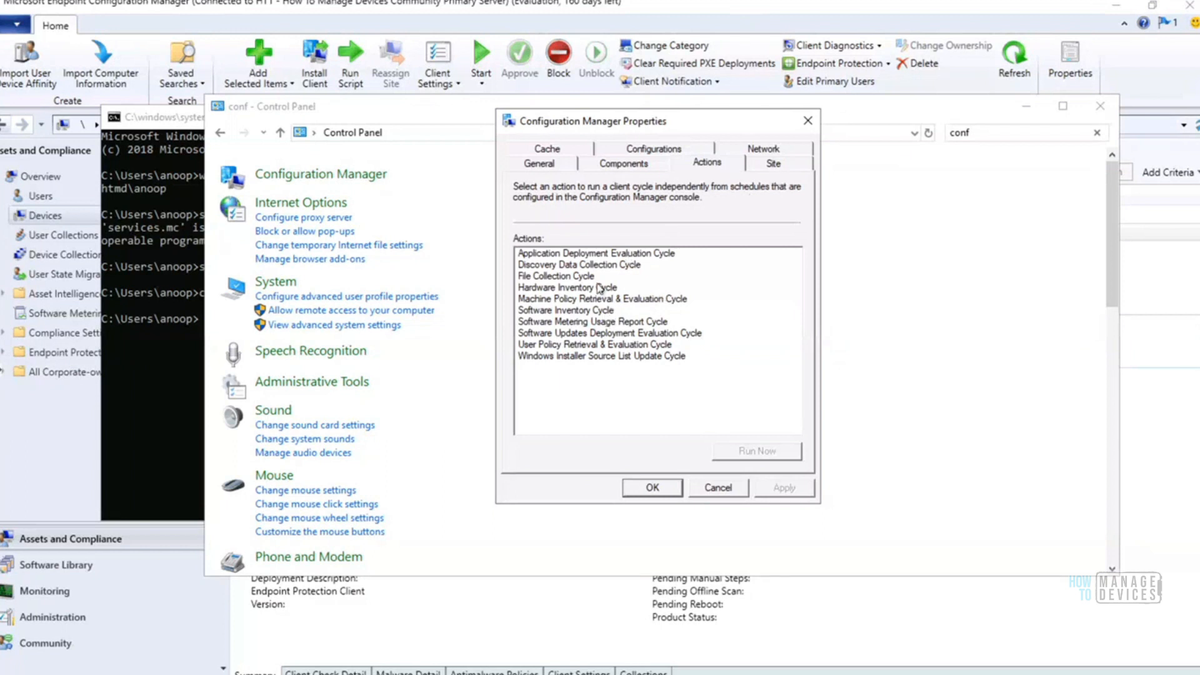
{"action": "left_click", "coordinate": [775, 164]}
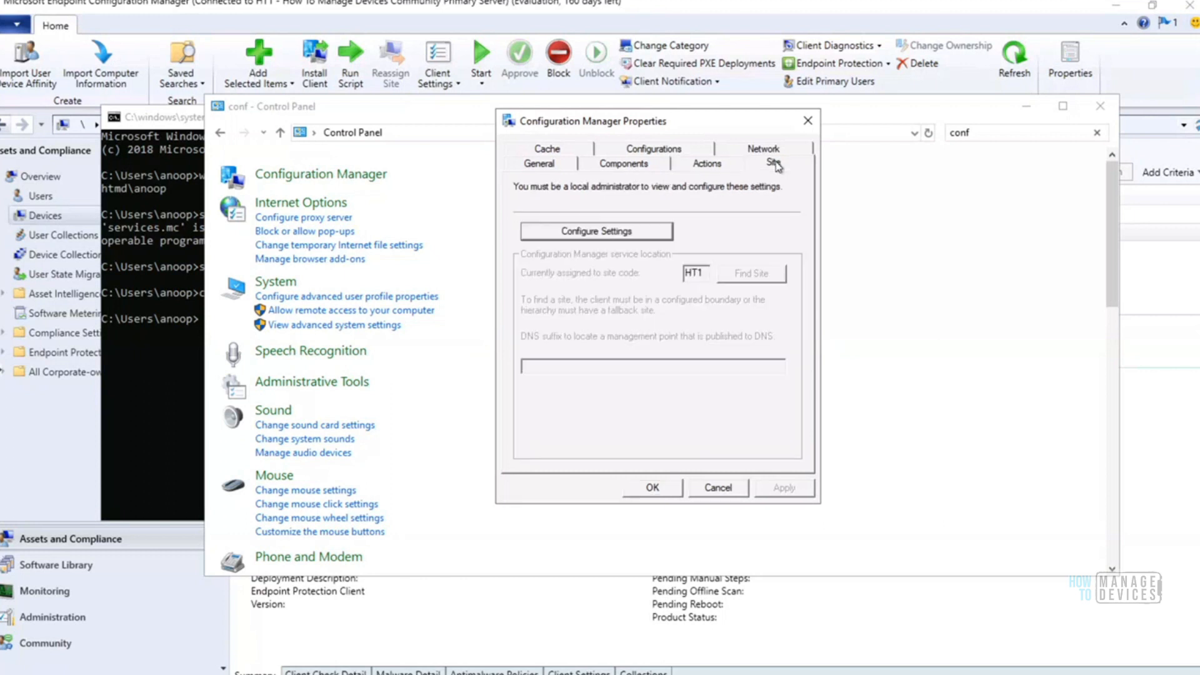
{"action": "left_click", "coordinate": [701, 163]}
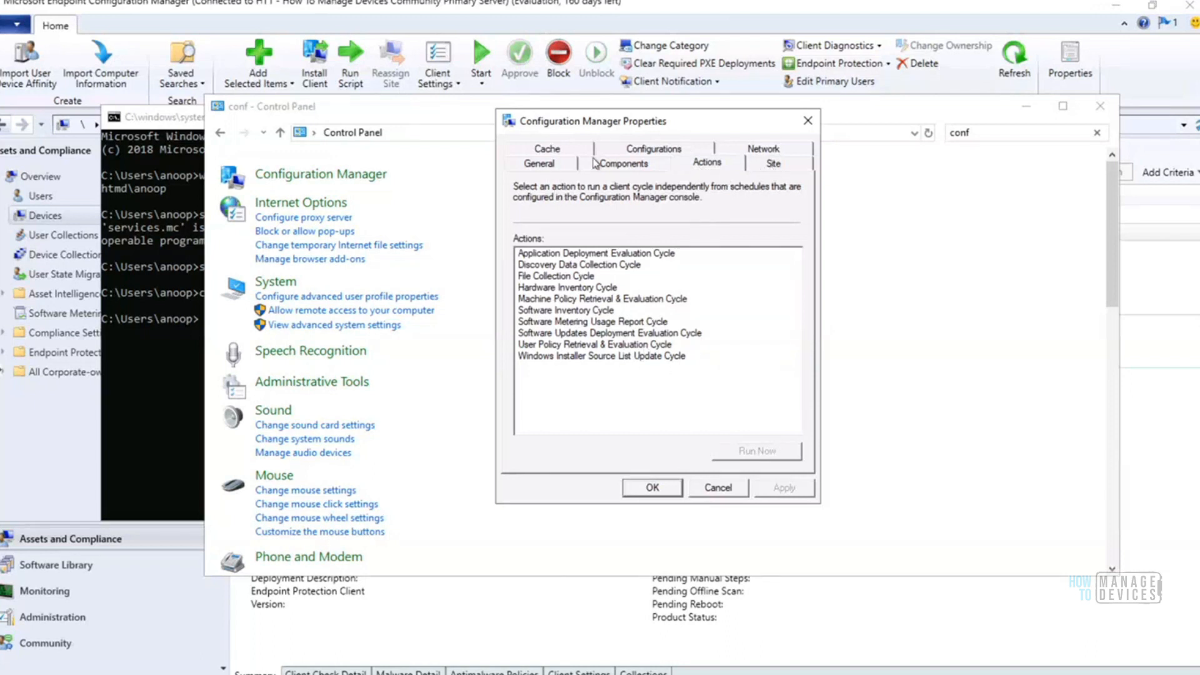
{"action": "left_click", "coordinate": [542, 164]}
{"action": "left_click", "coordinate": [549, 150]}
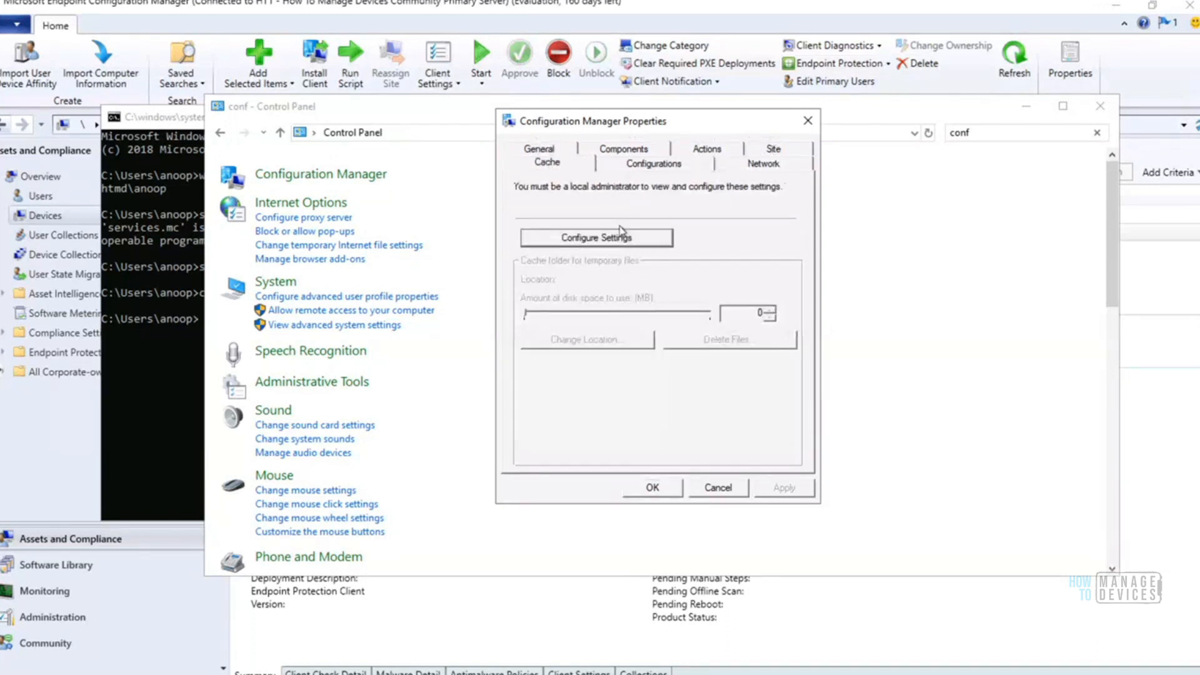
{"action": "left_click", "coordinate": [719, 488]}
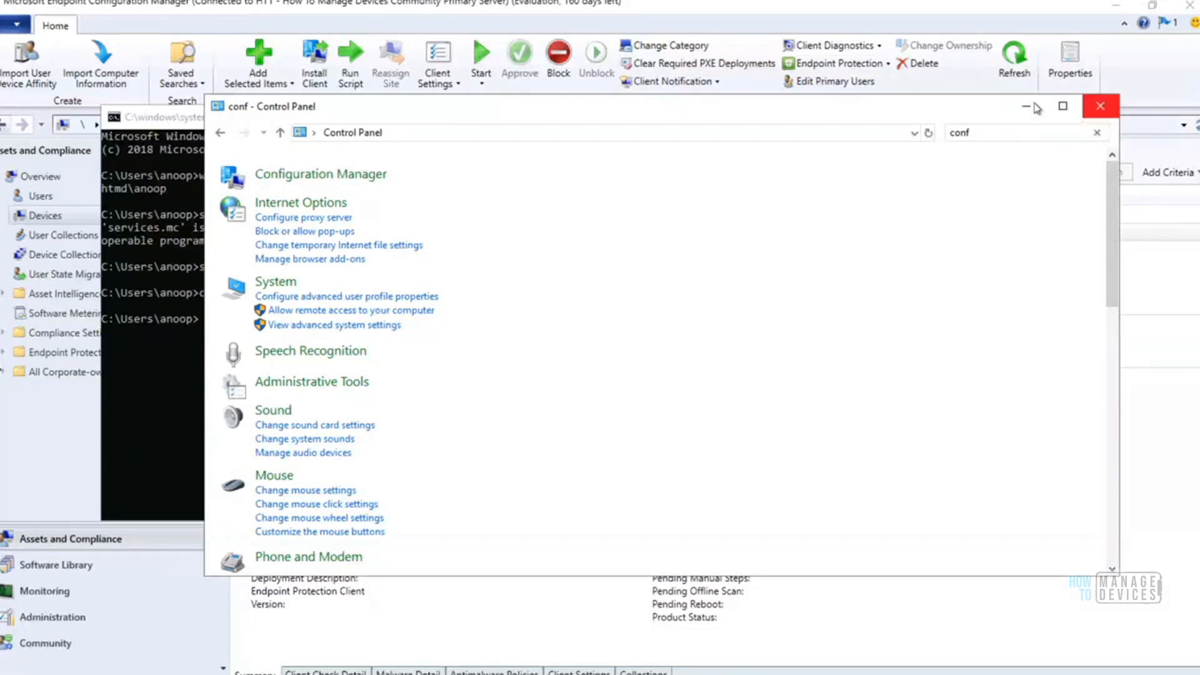
Minimize Control Panel, switch to File Explorer, inspect the C:\Windows\ccmsetup folder, and return to C:\Windows
{"action": "left_click", "coordinate": [1030, 110]}
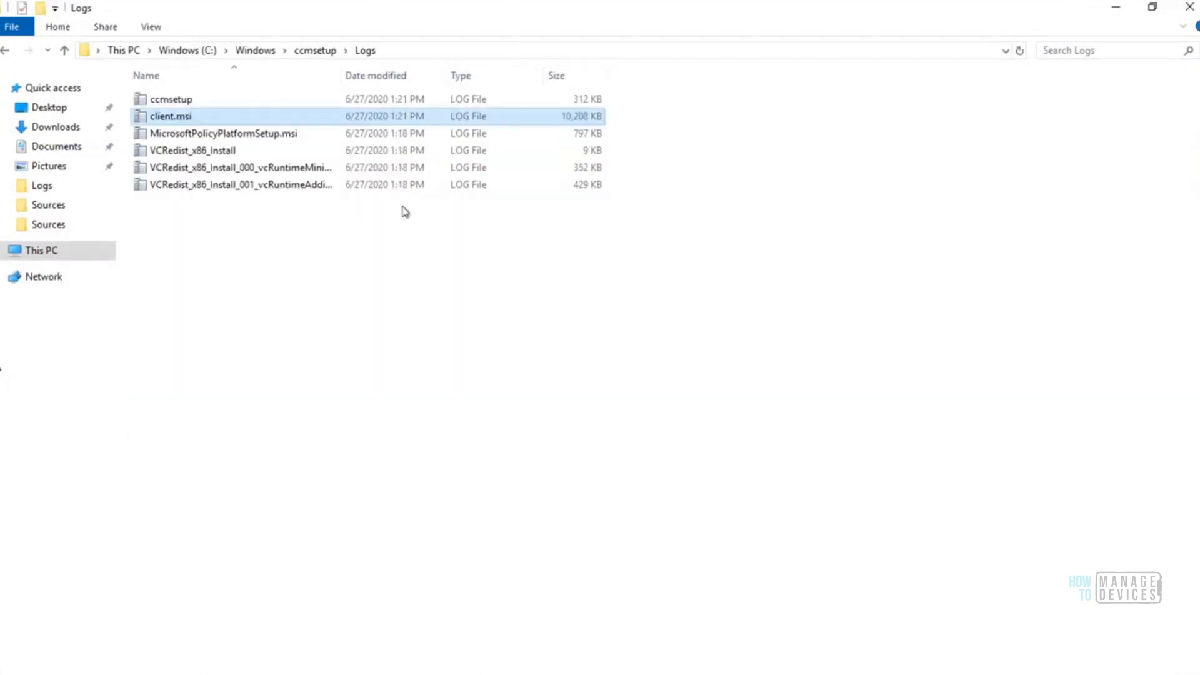
{"action": "left_click", "coordinate": [271, 53]}
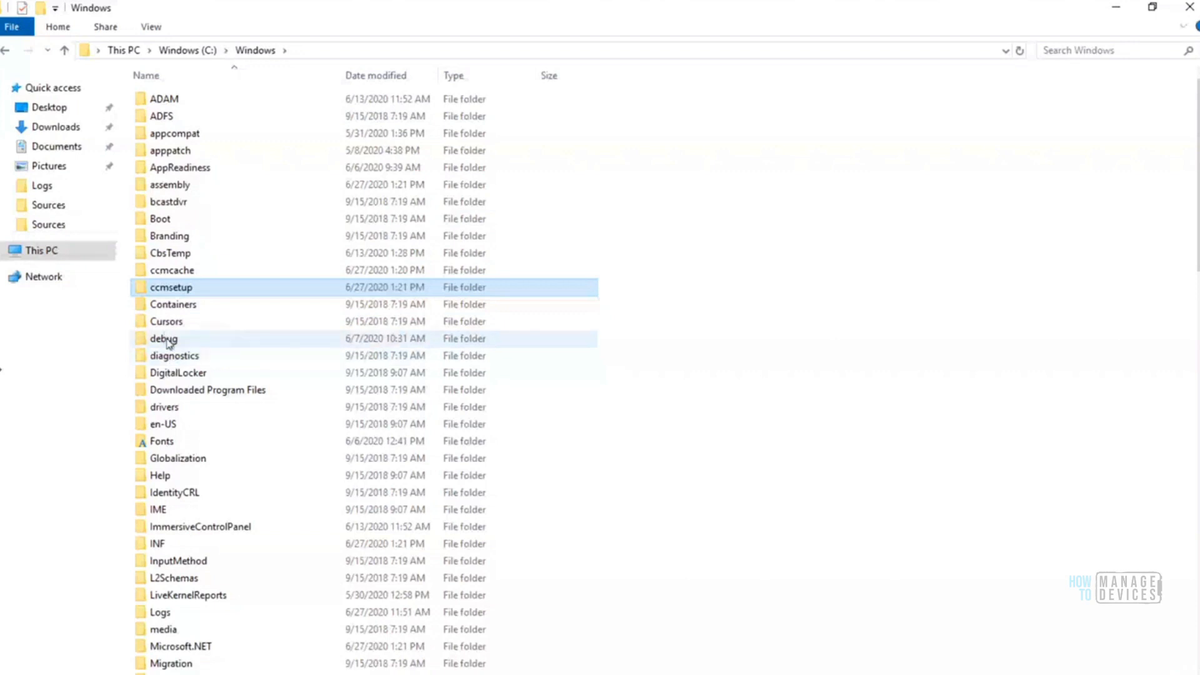
{"action": "double_click", "coordinate": [181, 292]}
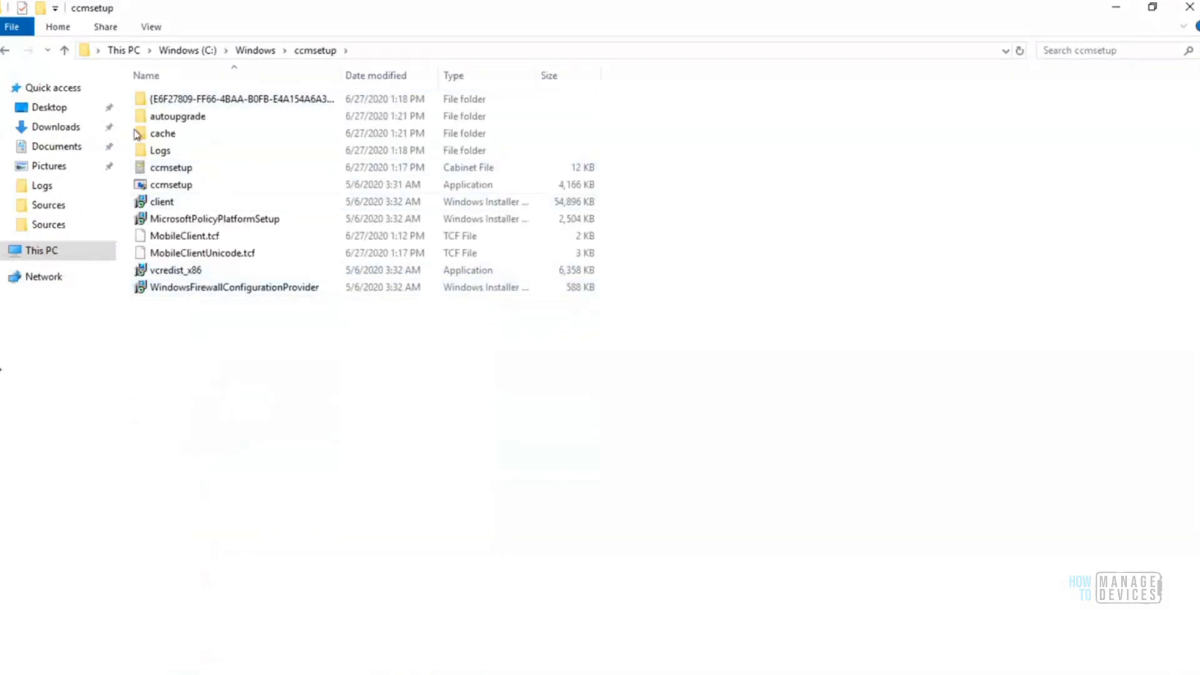
{"action": "left_click", "coordinate": [256, 50]}
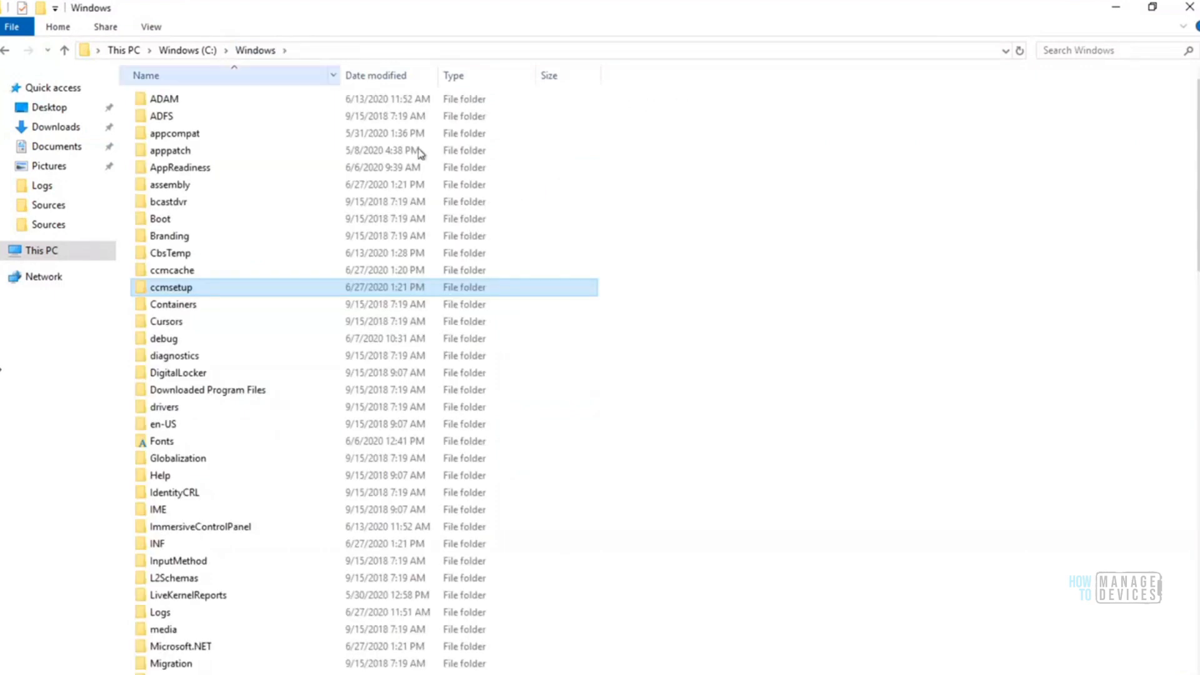
Open a new File Explorer window and browse to the F: drive
{"action": "mouse_move", "coordinate": [1195, 169]}
{"action": "left_mouse_down"}
{"action": "mouse_move", "coordinate": [1195, 391]}
{"action": "mouse_move", "coordinate": [1195, 169]}
{"action": "left_mouse_up"}
{"action": "left_click", "coordinate": [167, 674]}
{"action": "right_click", "coordinate": [167, 674]}
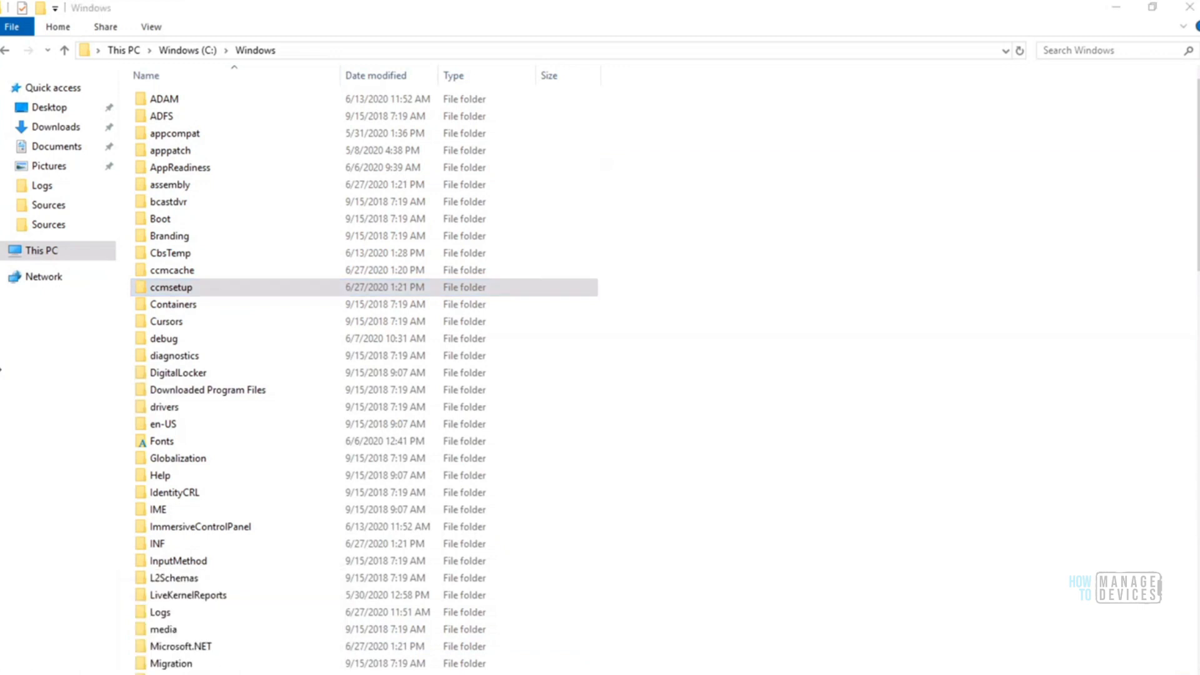
{"action": "left_click", "coordinate": [80, 625]}
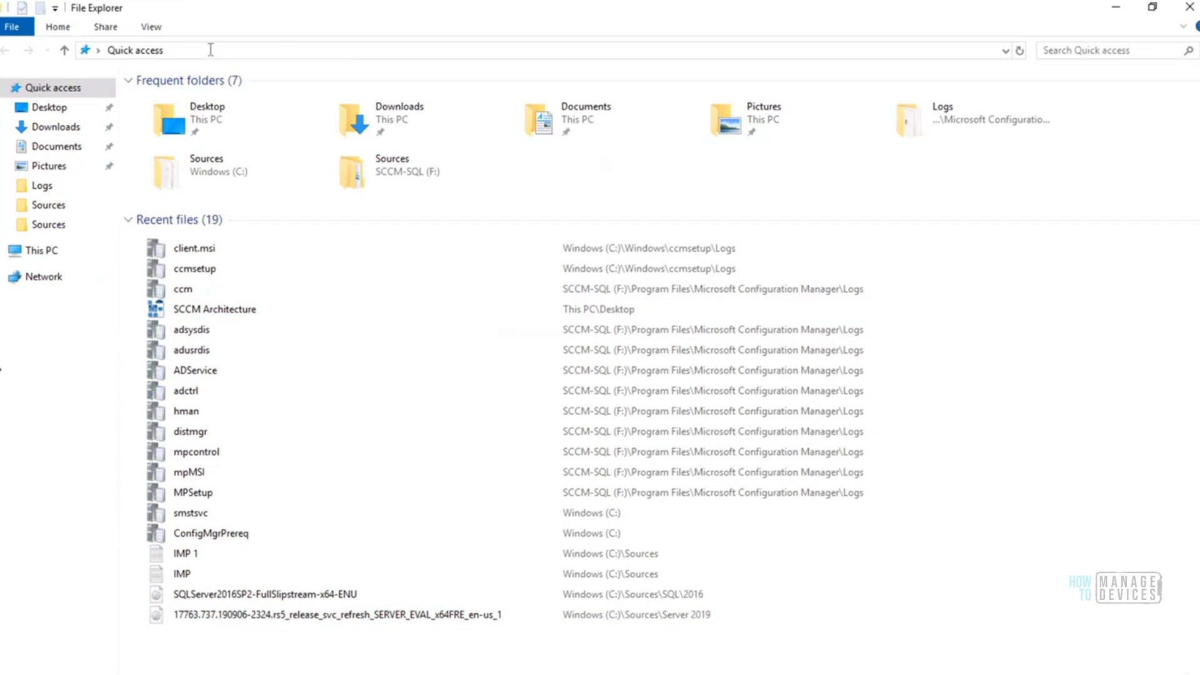
{"action": "left_click", "coordinate": [211, 50]}
{"action": "type", "text": "F:\\"}
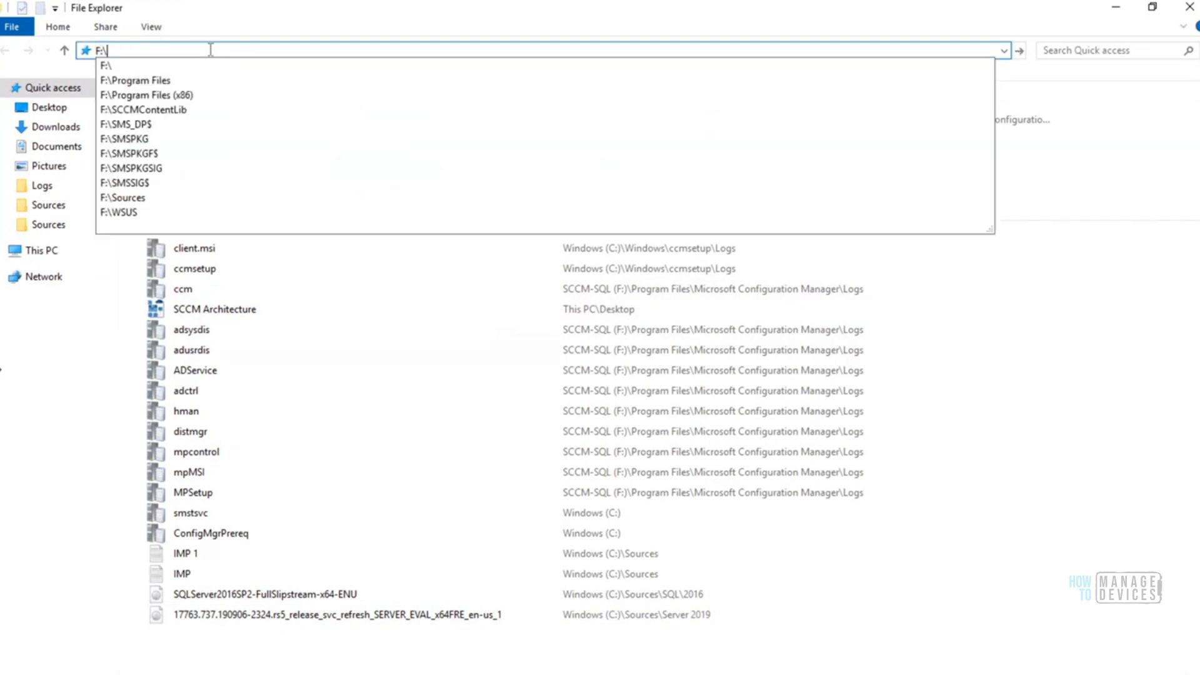
{"action": "key", "text": "Return"}
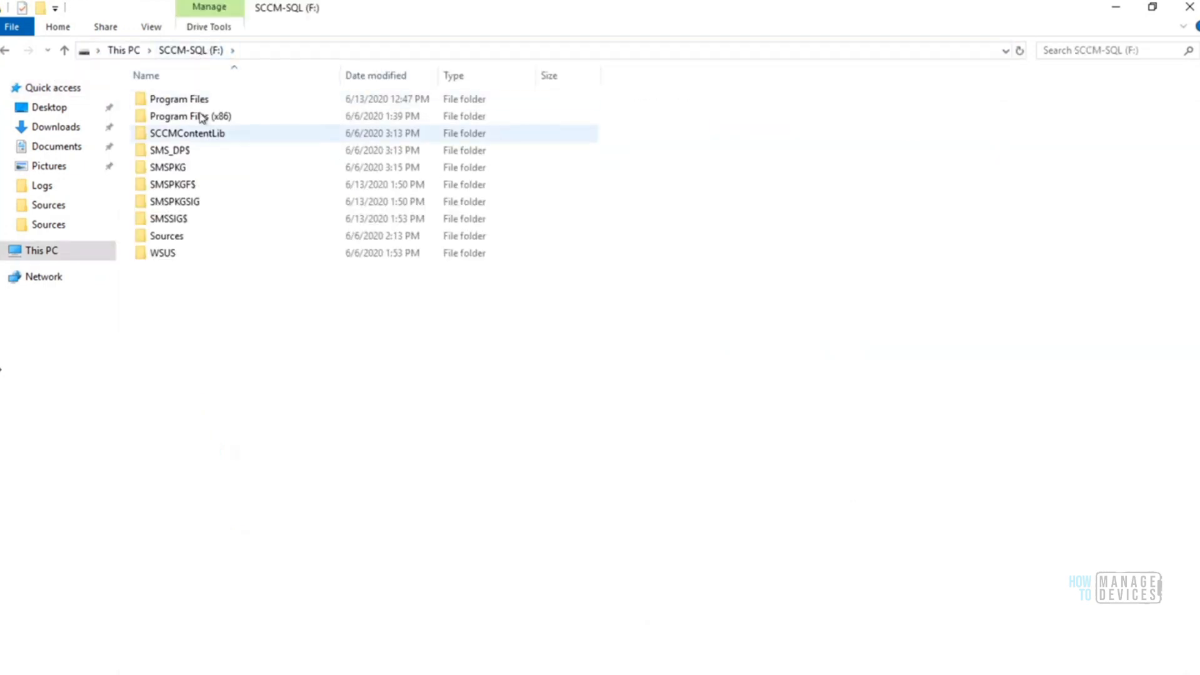
Open the Logs folder inside Program Files\SMS_CCM on the SCCM-SQL (F:) drive
{"action": "left_click", "coordinate": [184, 104]}
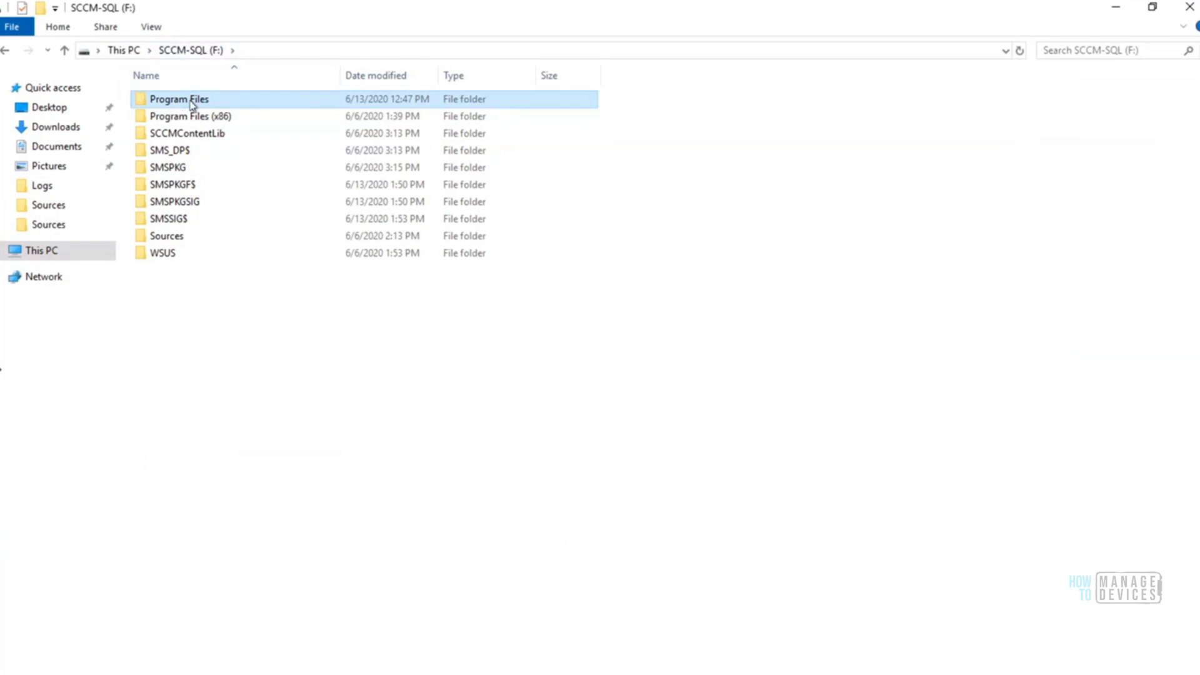
{"action": "double_click", "coordinate": [192, 103]}
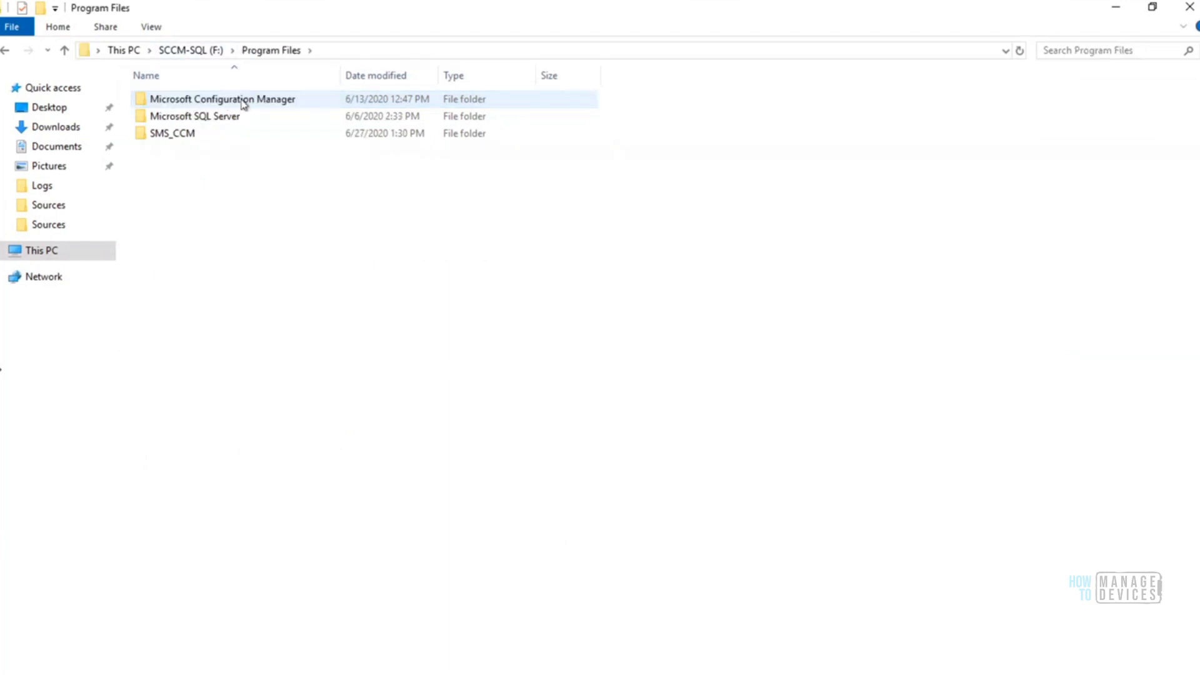
{"action": "left_click", "coordinate": [243, 104]}
{"action": "double_click", "coordinate": [183, 135]}
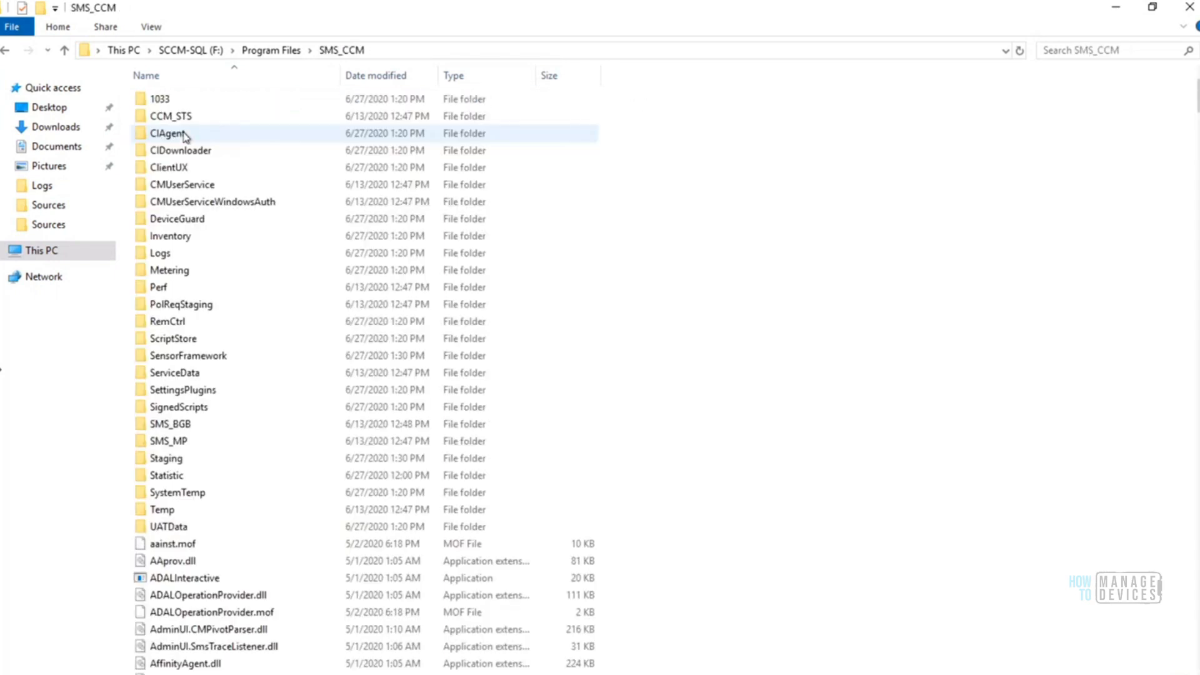
{"action": "left_click", "coordinate": [162, 255]}
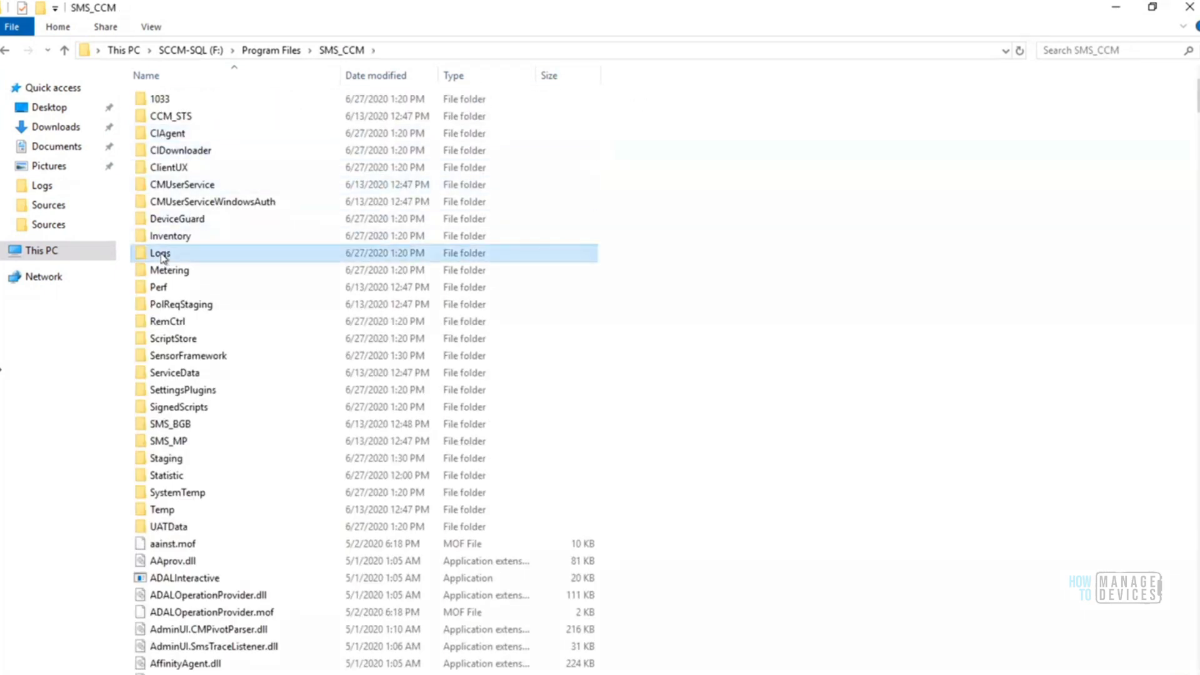
{"action": "double_click", "coordinate": [162, 255]}
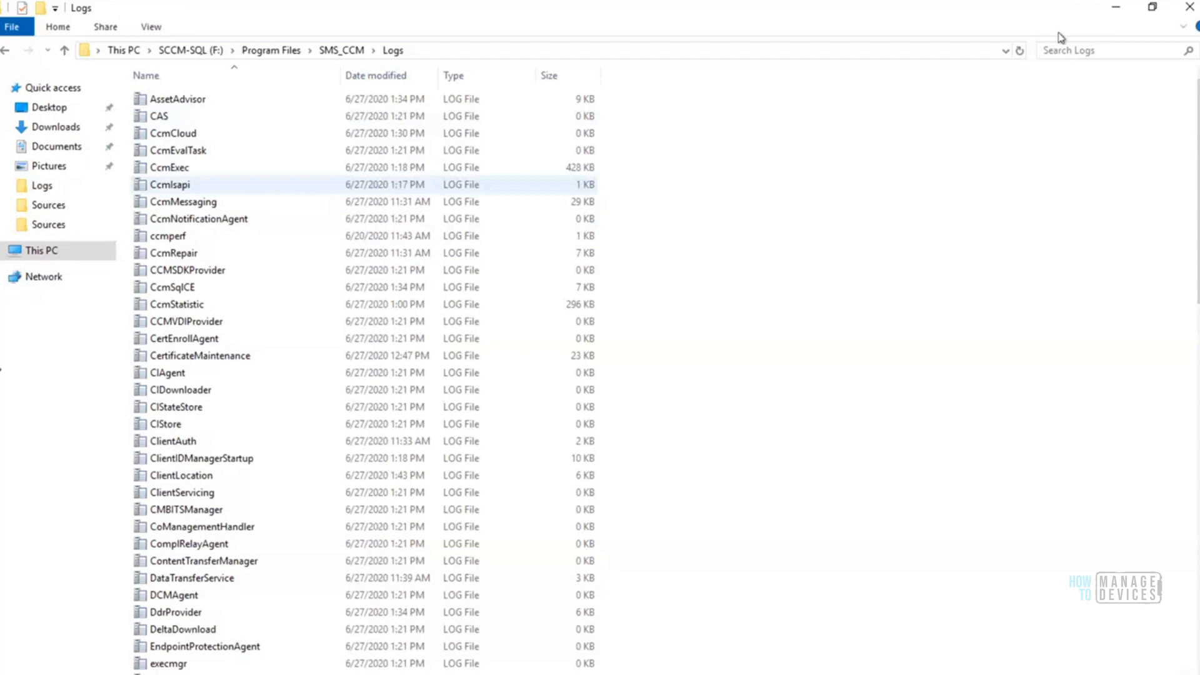
Restore the Logs window to a smaller size, move it aside, and look through the client logs, including CcmExec and PolicyAgent
{"action": "left_click", "coordinate": [1152, 9]}
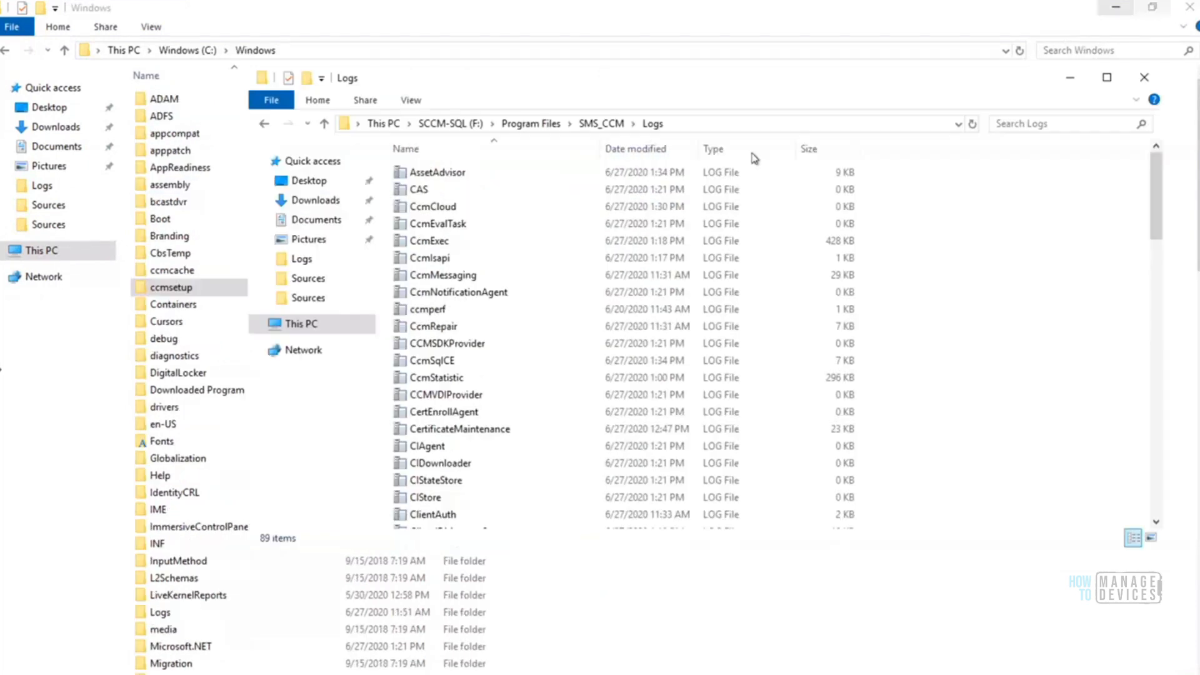
{"action": "left_click_drag", "start_coordinate": [761, 79], "coordinate": [912, 64]}
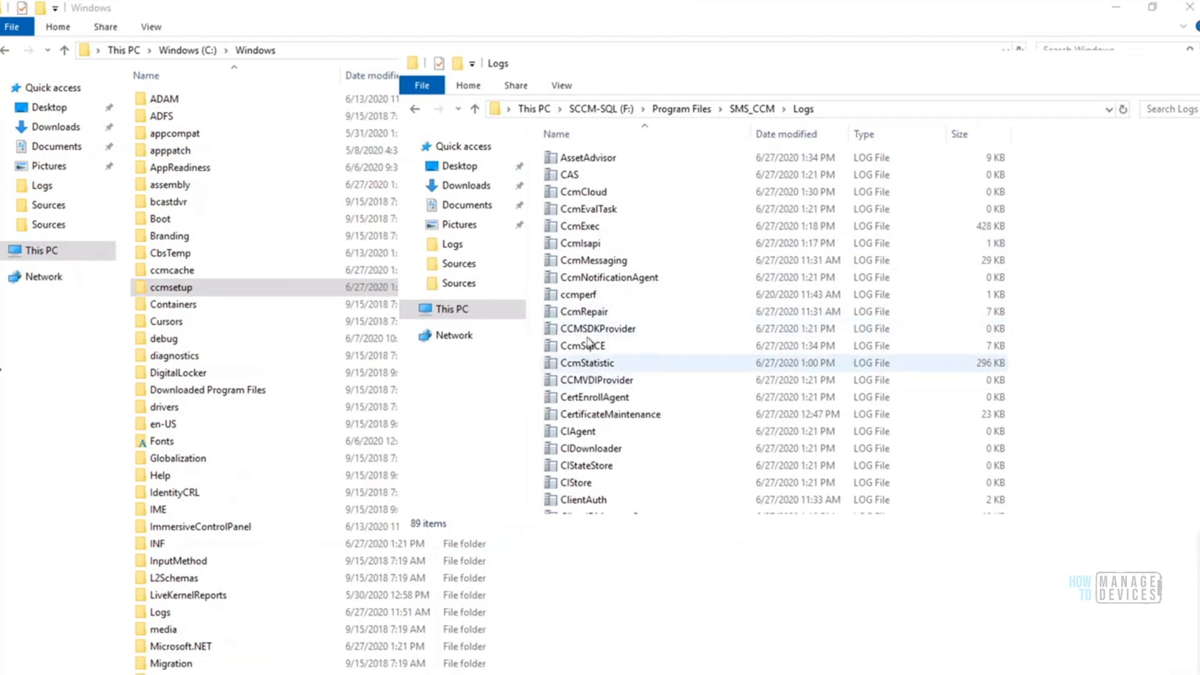
{"action": "left_click", "coordinate": [582, 225]}
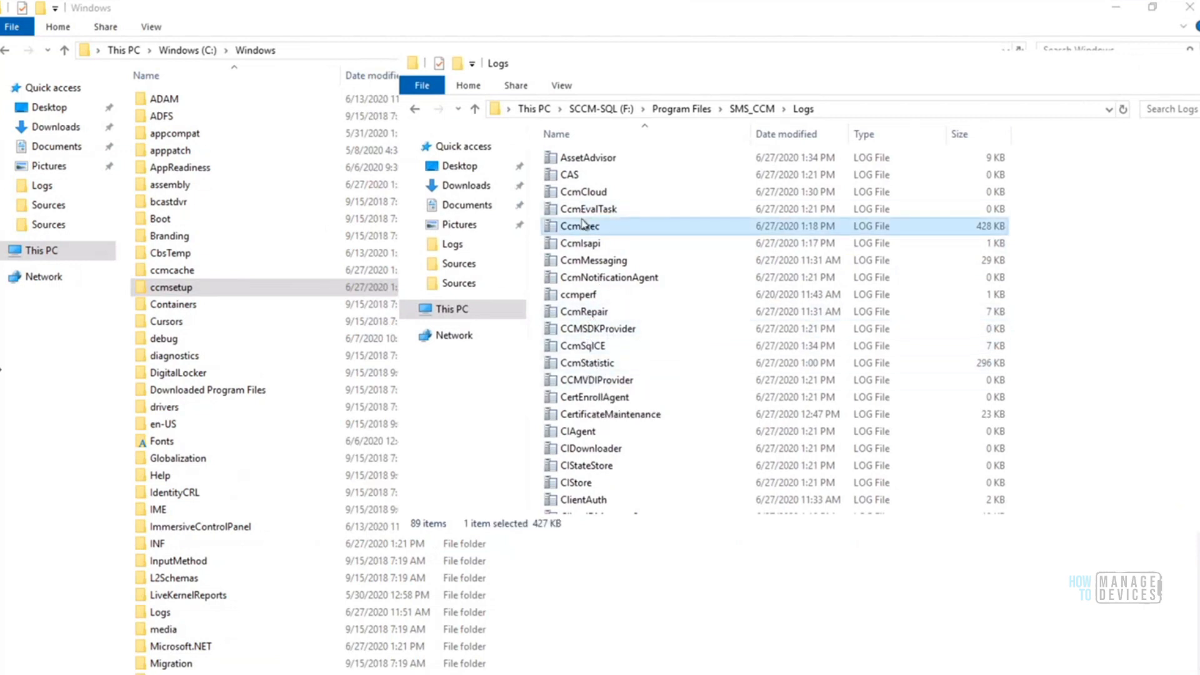
{"action": "key", "text": "Home"}
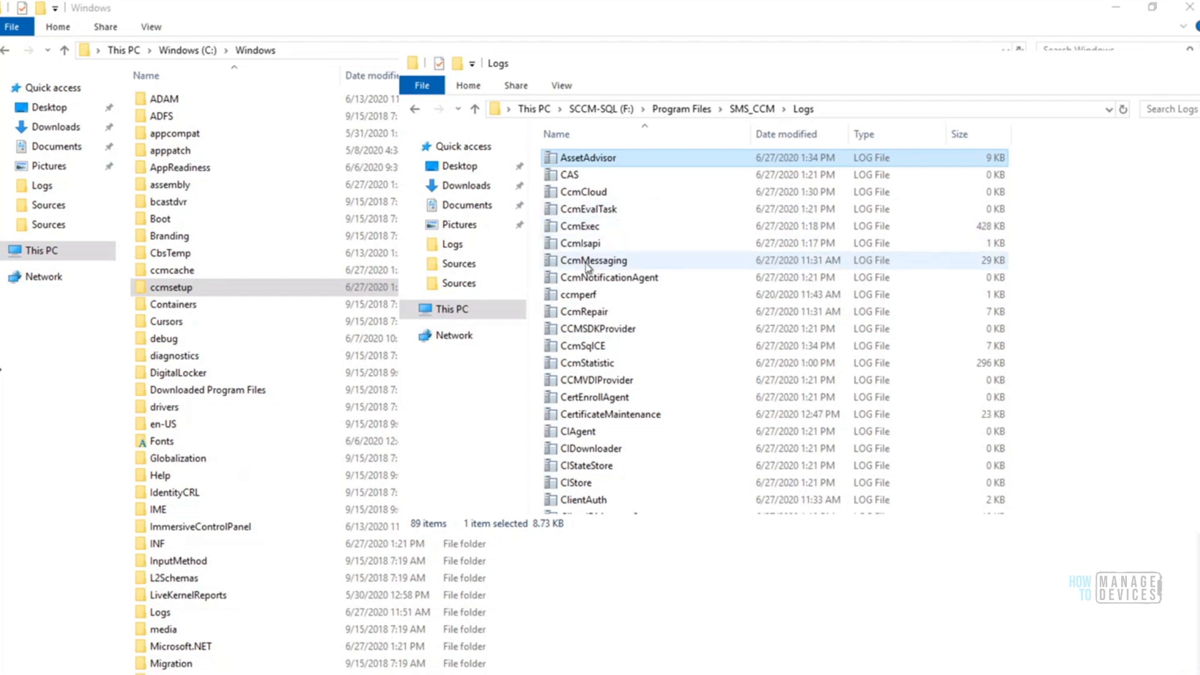
{"action": "scroll", "coordinate": [626, 187], "scroll_direction": "down", "scroll_amount": 15}
{"action": "left_click", "coordinate": [639, 168]}
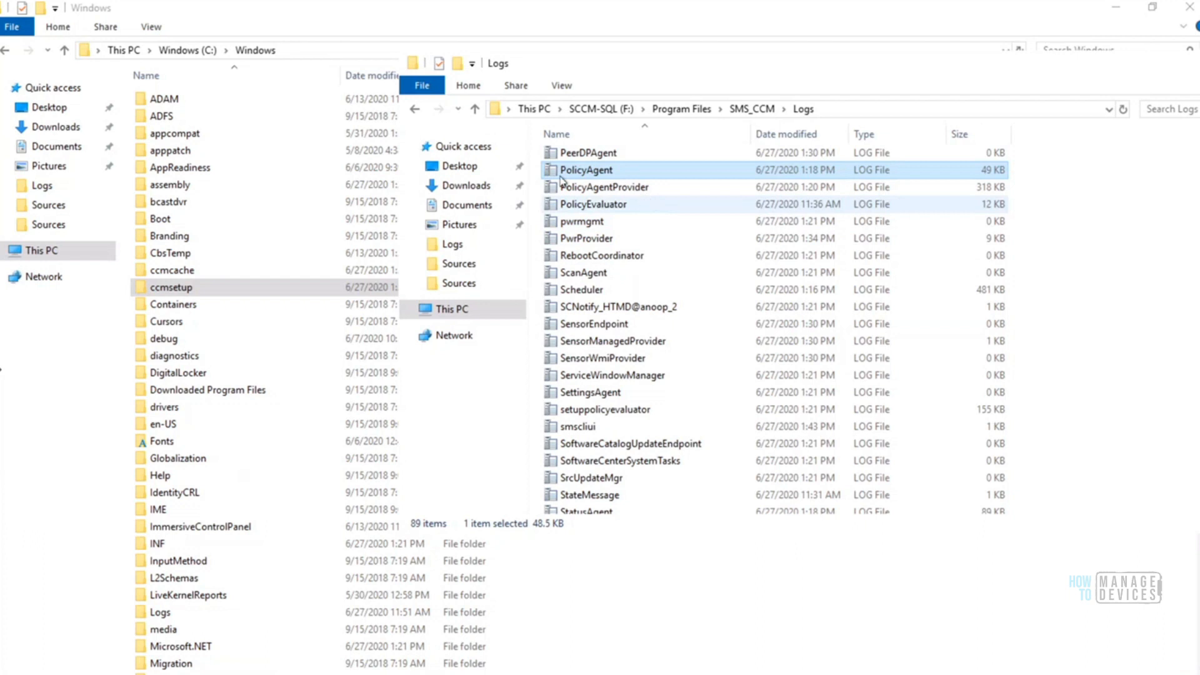
{"action": "left_click_drag", "start_coordinate": [606, 64], "coordinate": [676, 68]}
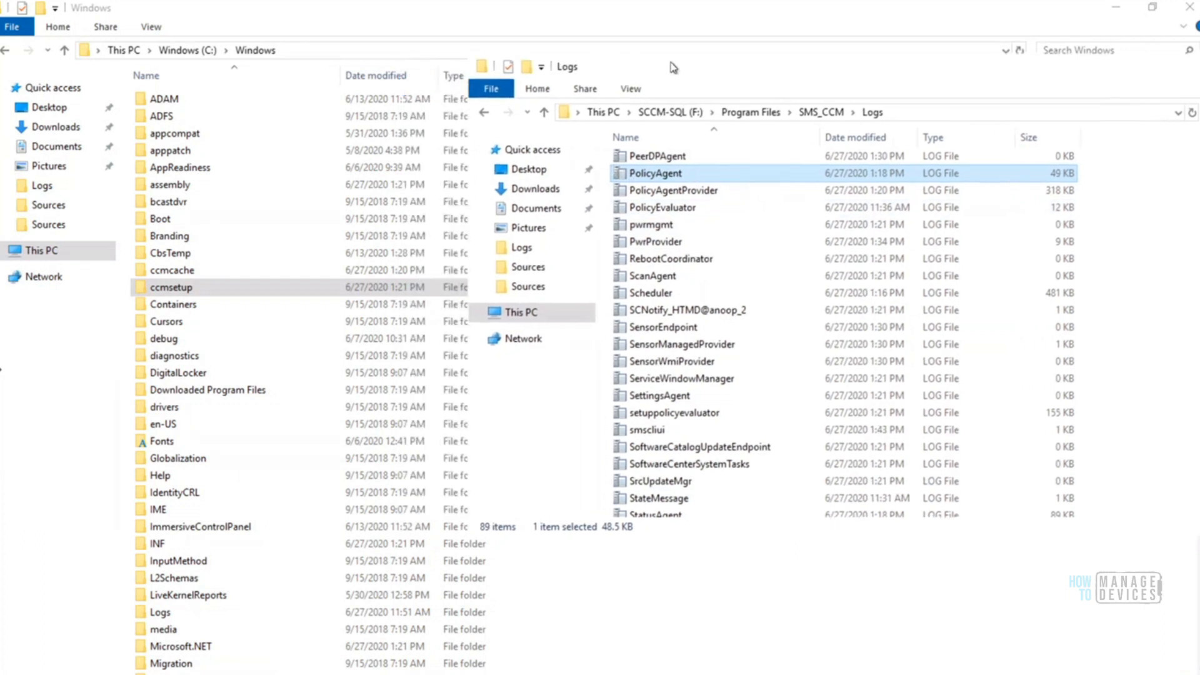
Display the Logs folder's full path and highlight its SMS_CCM\Logs portion
{"action": "left_click", "coordinate": [914, 112]}
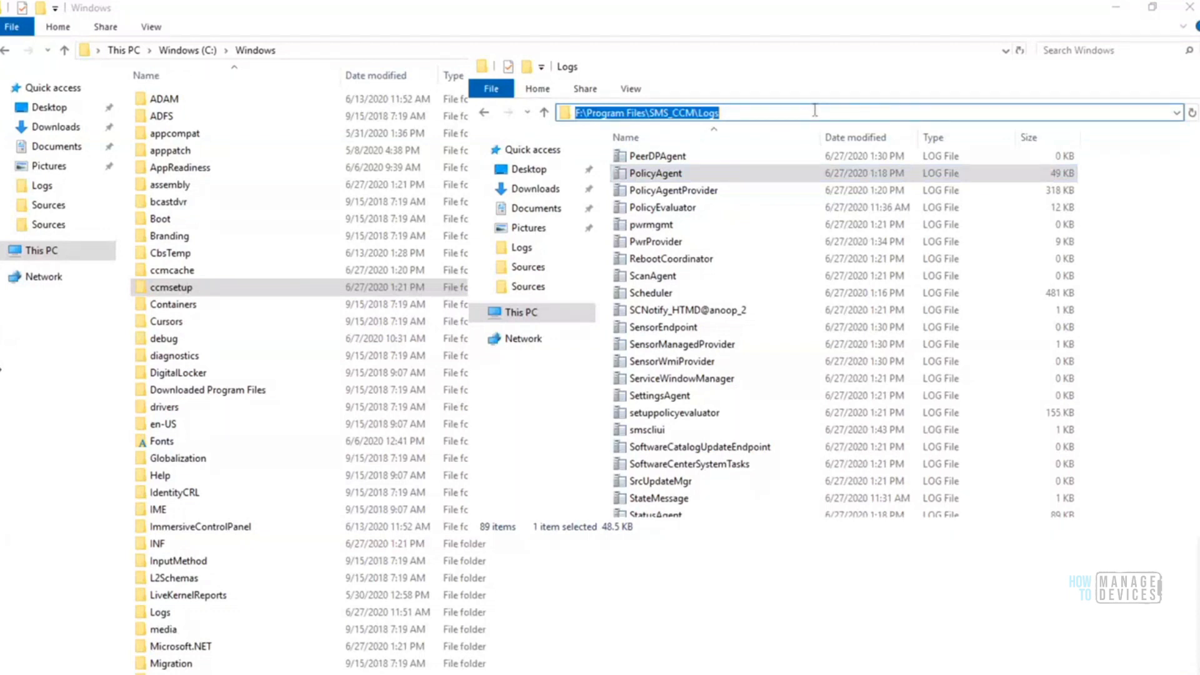
{"action": "left_click", "coordinate": [814, 110]}
{"action": "left_click_drag", "start_coordinate": [814, 110], "coordinate": [652, 112]}
{"action": "left_click_drag", "start_coordinate": [564, 111], "coordinate": [564, 111]}
{"action": "left_click", "coordinate": [740, 113]}
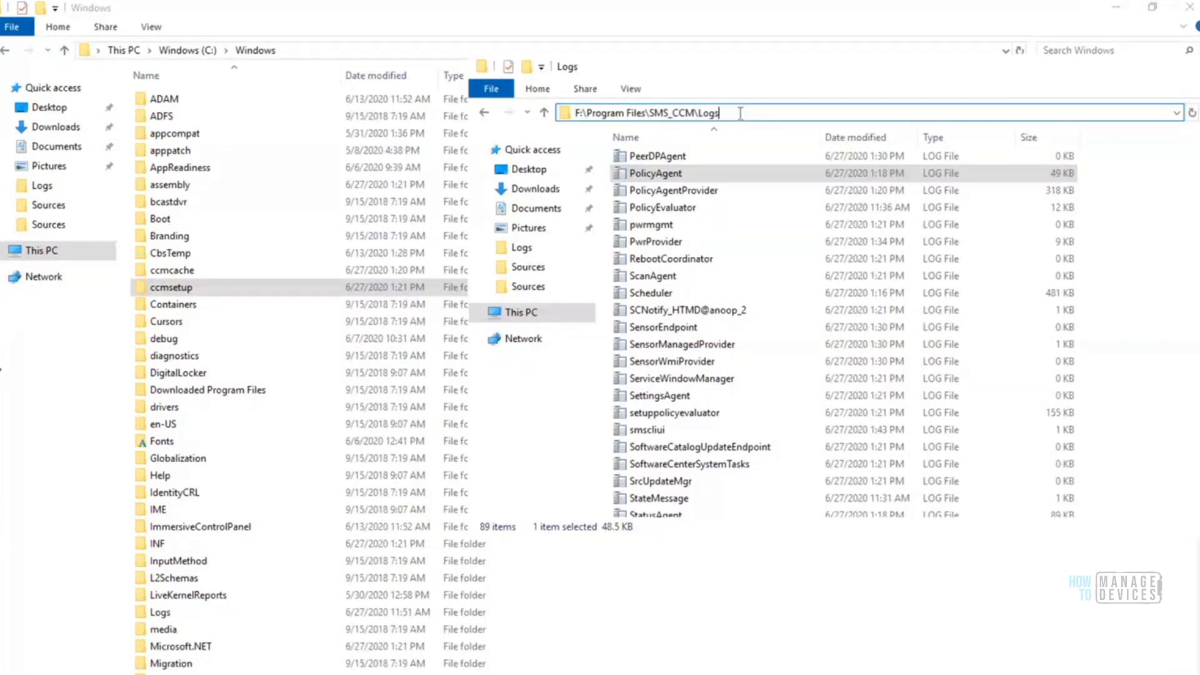
{"action": "left_click_drag", "start_coordinate": [682, 105], "coordinate": [569, 116]}
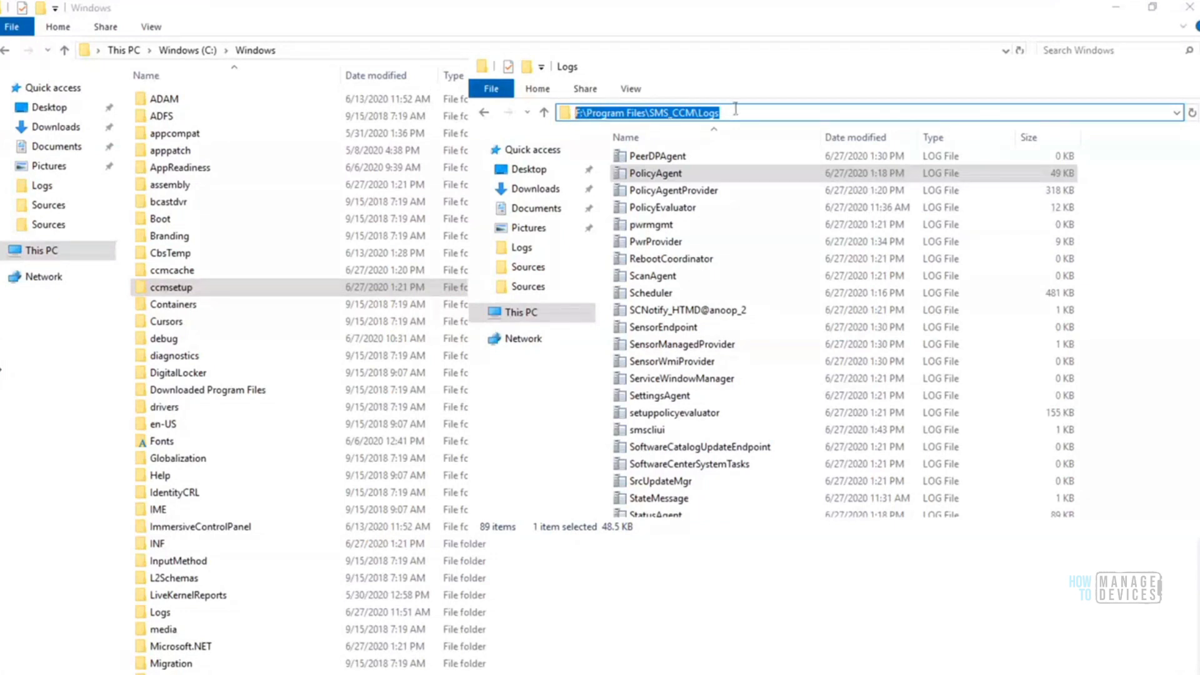
{"action": "left_click", "coordinate": [736, 110]}
{"action": "left_click_drag", "start_coordinate": [583, 105], "coordinate": [564, 105]}
{"action": "left_click", "coordinate": [737, 114]}
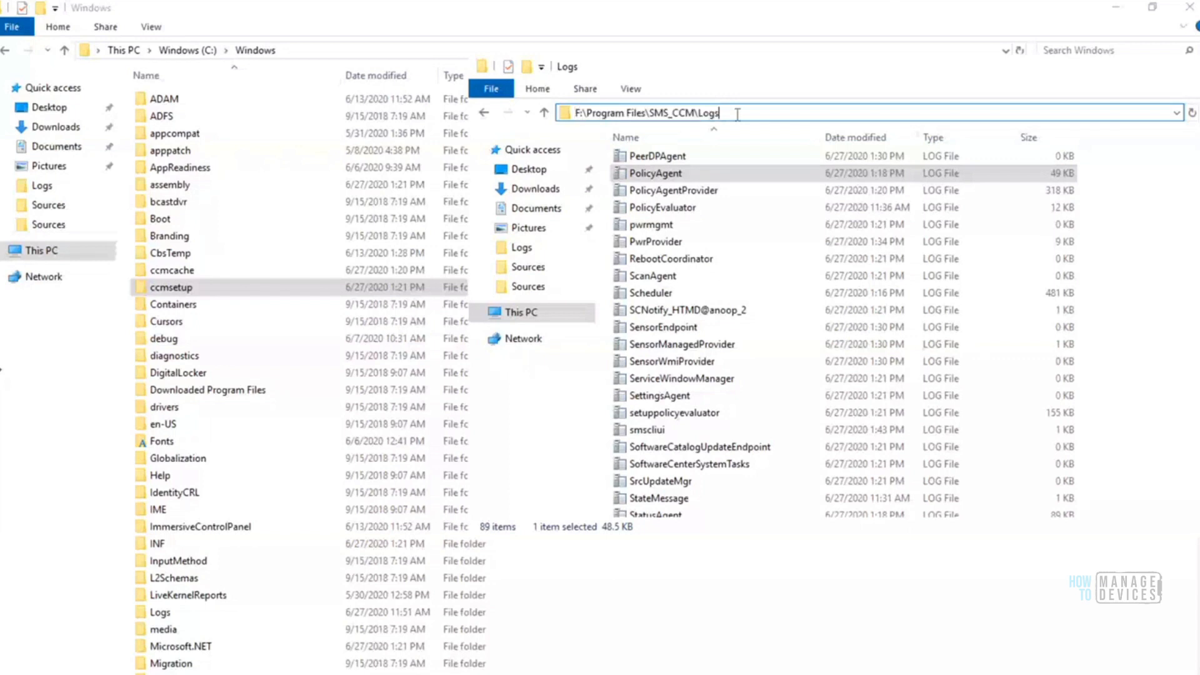
{"action": "left_click_drag", "start_coordinate": [737, 114], "coordinate": [653, 110]}
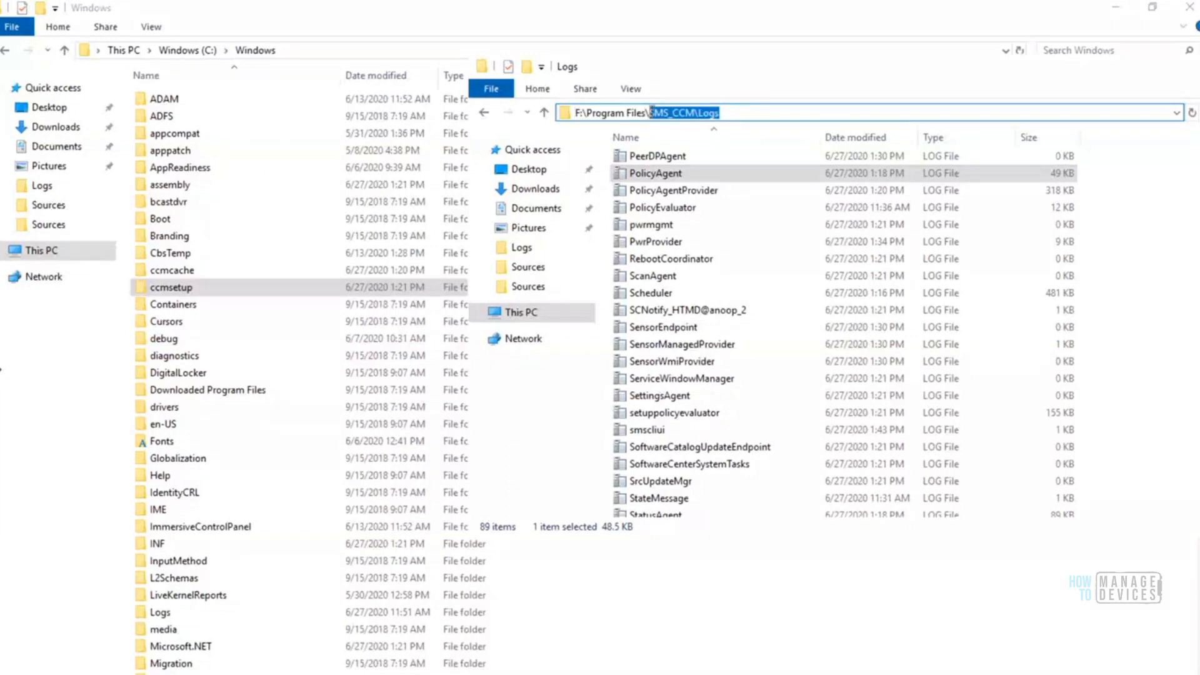
Reposition the Logs window over the Windows folder window and look through its MP and policy log files
{"action": "left_click_drag", "start_coordinate": [727, 77], "coordinate": [623, 23]}
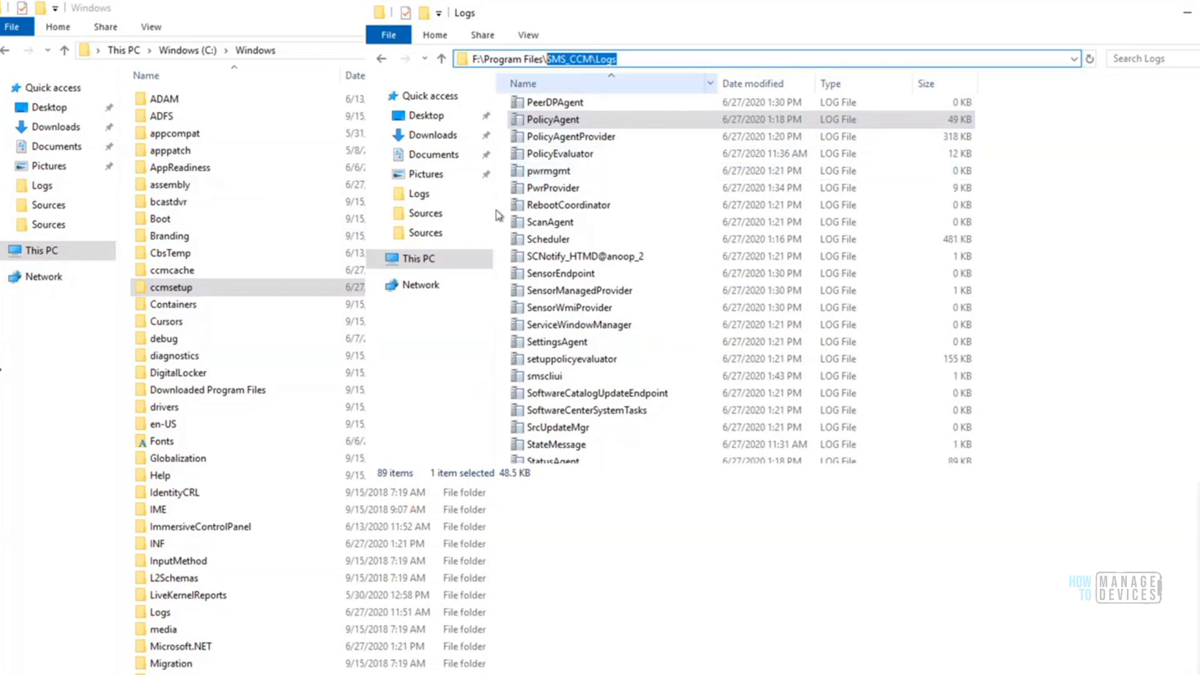
{"action": "left_click_drag", "start_coordinate": [556, 26], "coordinate": [402, 28]}
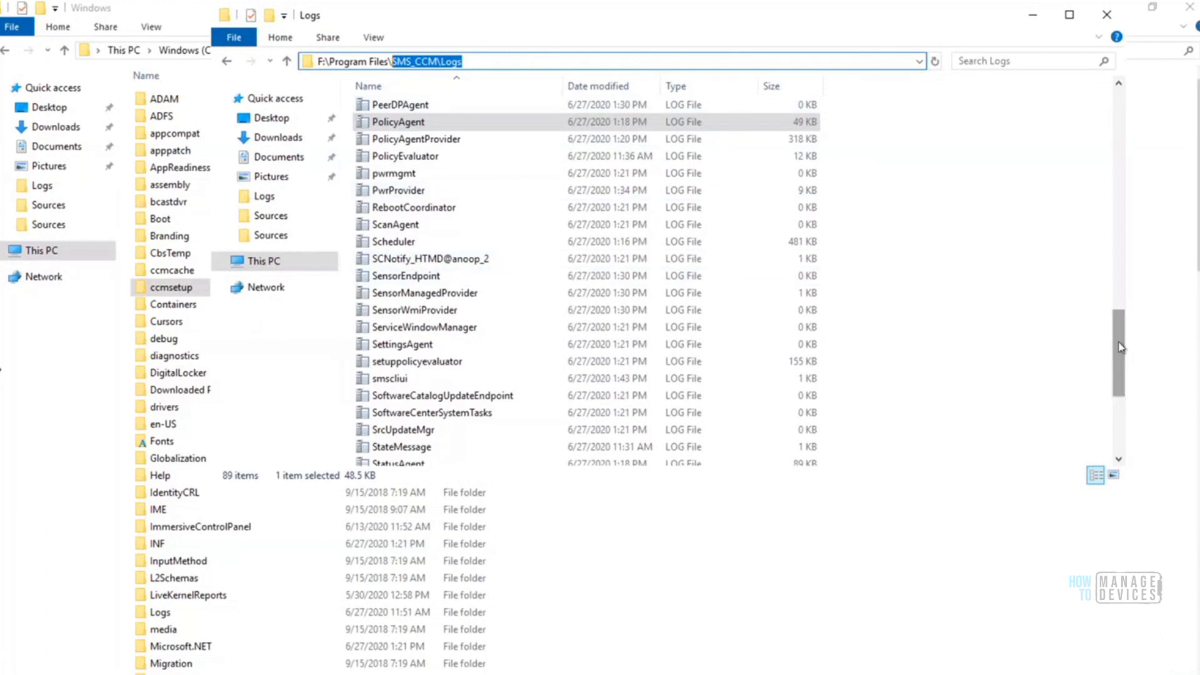
{"action": "scroll", "coordinate": [1119, 343], "scroll_direction": "up", "scroll_amount": 3}
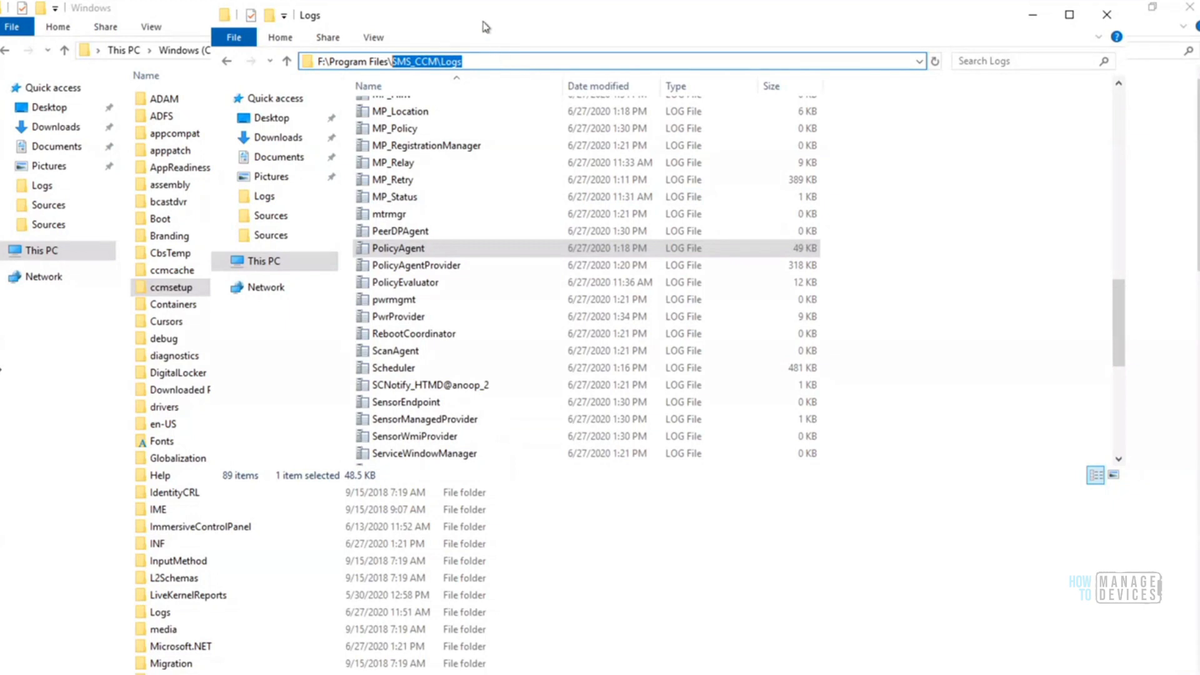
{"action": "left_click_drag", "start_coordinate": [500, 35], "coordinate": [524, 50]}
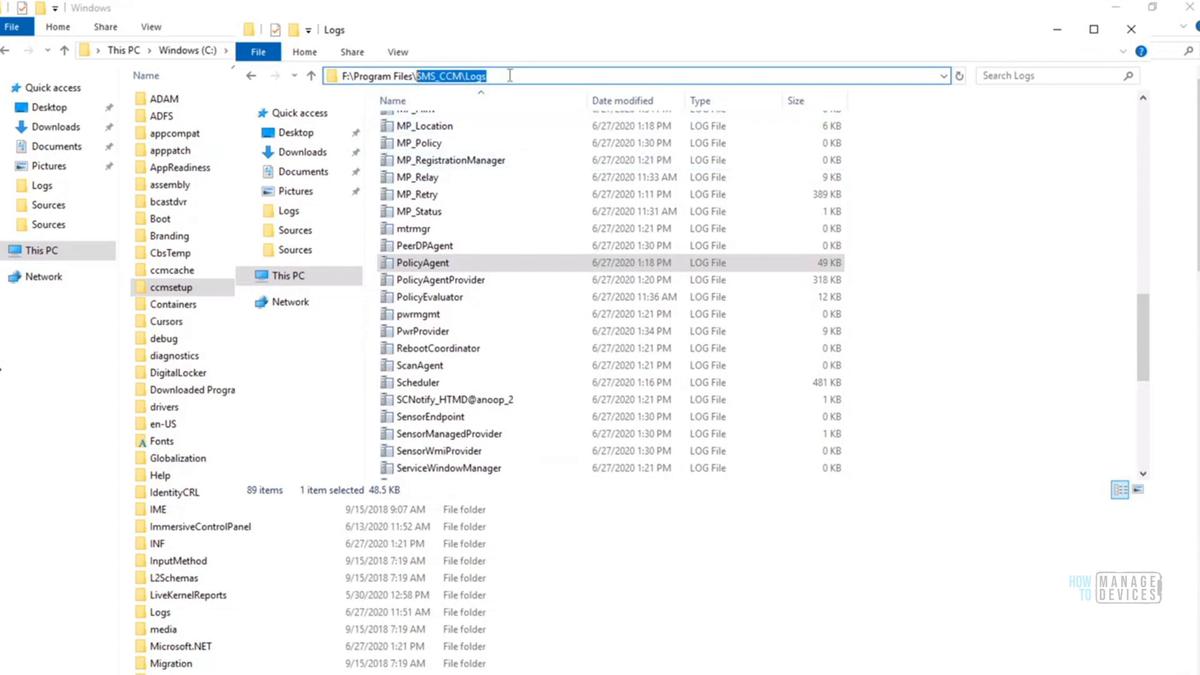
{"action": "left_click_drag", "start_coordinate": [509, 75], "coordinate": [421, 76]}
{"action": "left_click_drag", "start_coordinate": [510, 29], "coordinate": [618, 33]}
Shorten the path to F:\Program Files, then reopen the SMS_CCM folder and maximize its window
{"action": "left_click_drag", "start_coordinate": [528, 81], "coordinate": [524, 81]}
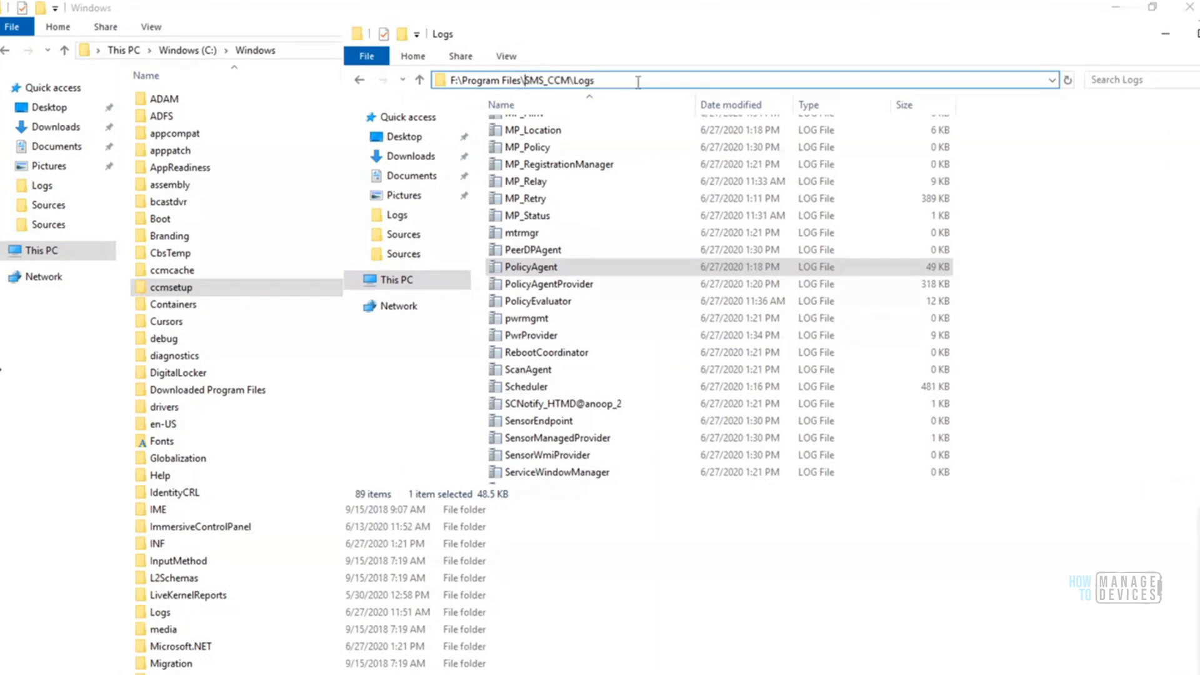
{"action": "key", "text": "BackSpace"}
{"action": "key", "text": "Return"}
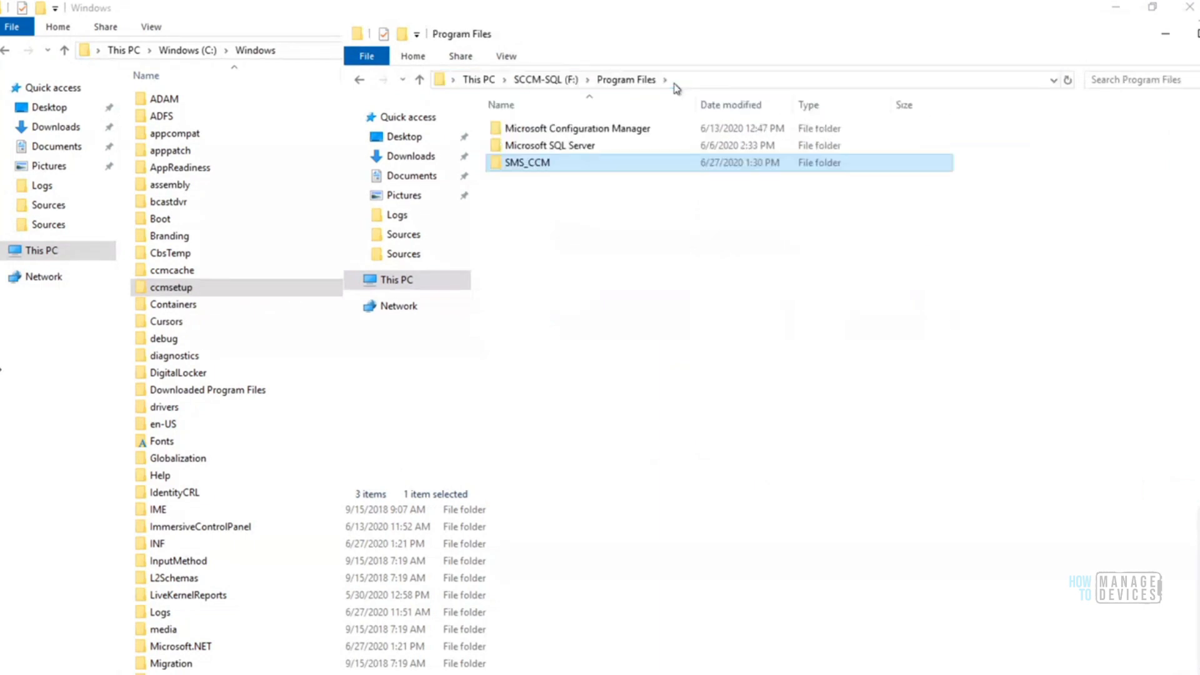
{"action": "double_click", "coordinate": [541, 167]}
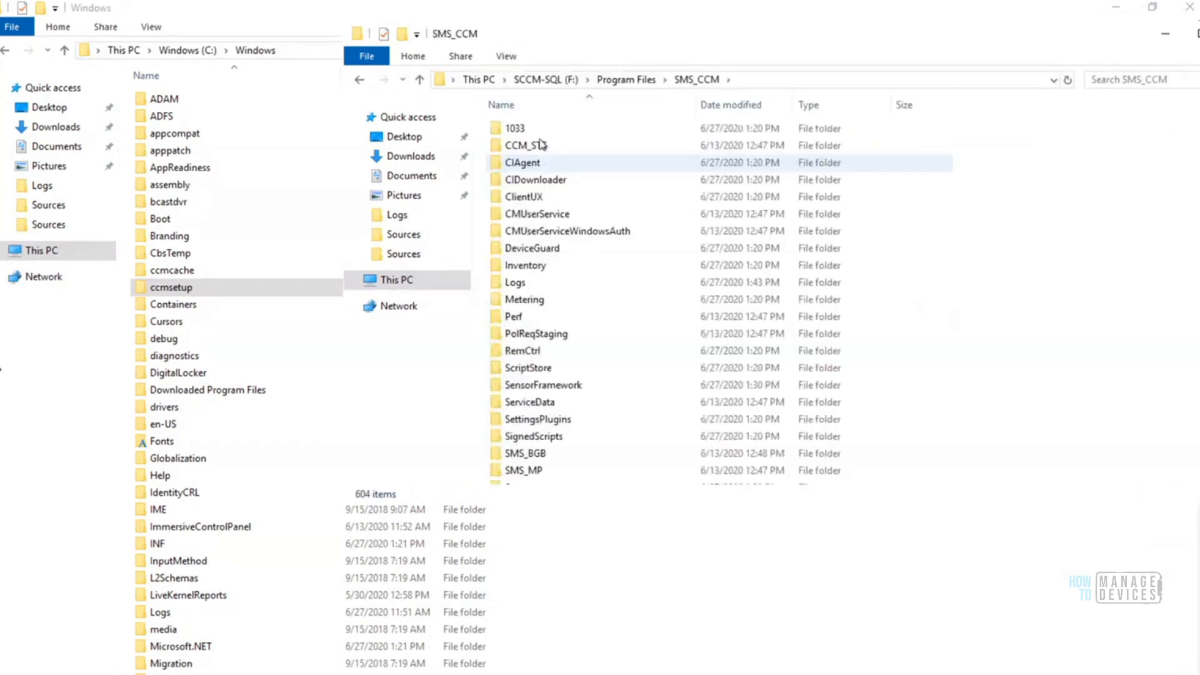
{"action": "left_click", "coordinate": [528, 336]}
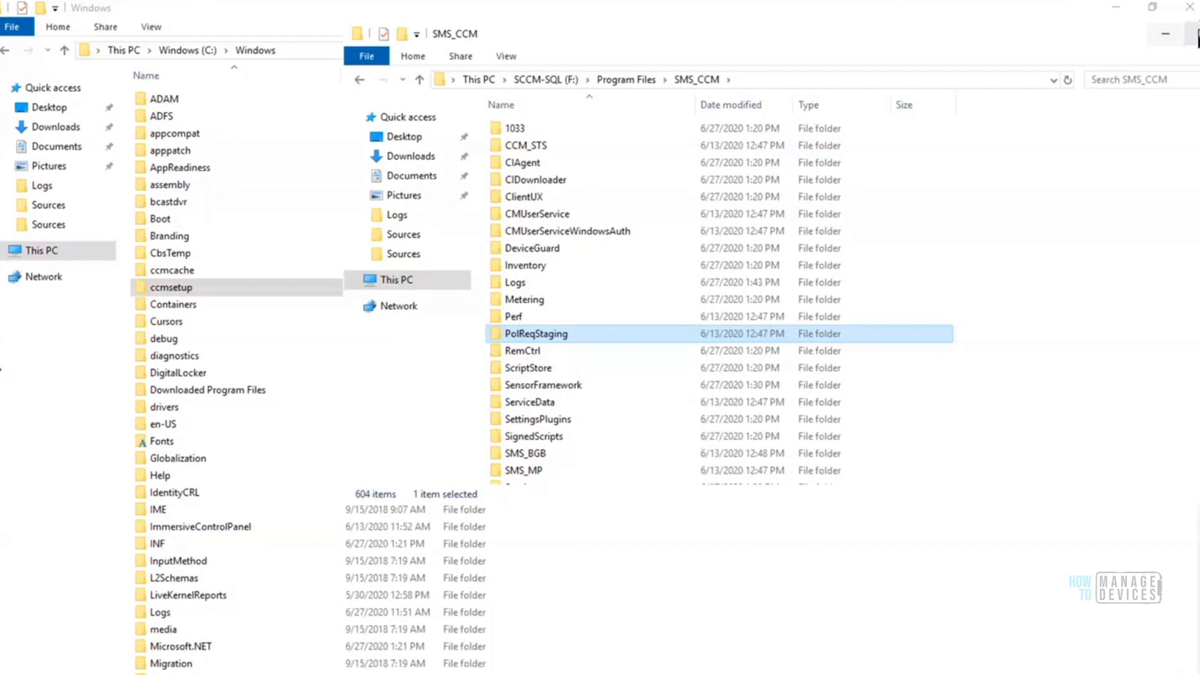
{"action": "left_click", "coordinate": [1195, 38]}
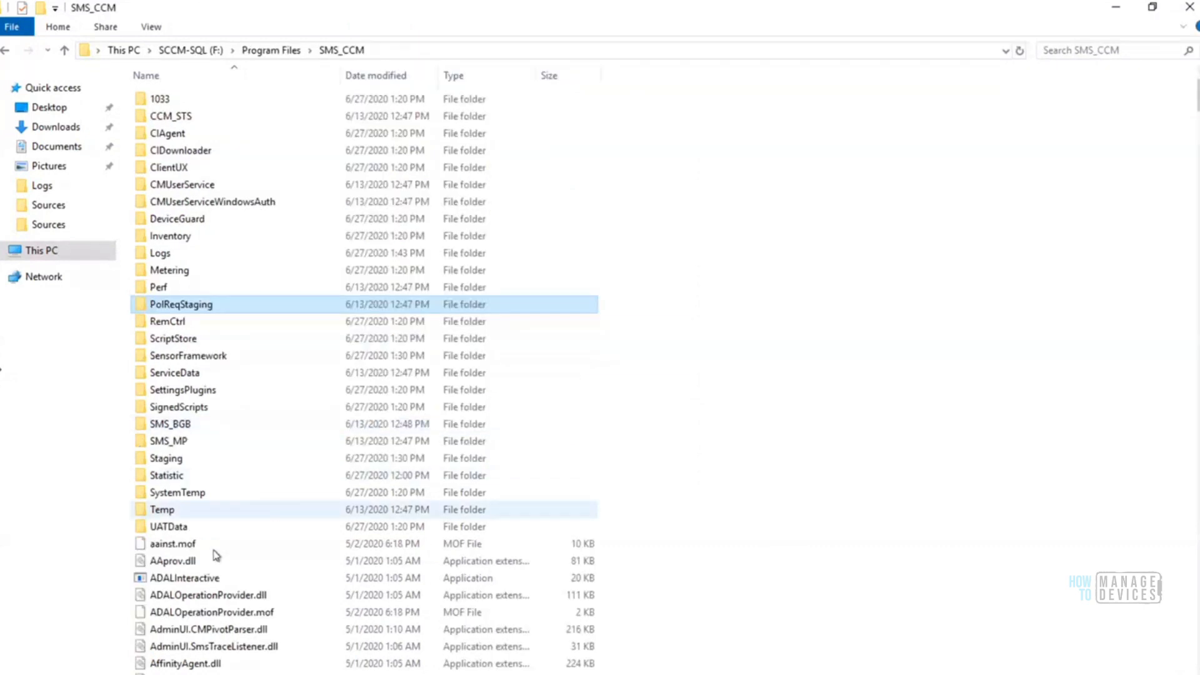
Locate and select the CMTrace application in the SMS_CCM folder
{"action": "left_click", "coordinate": [175, 548]}
{"action": "type", "text": "cm"}
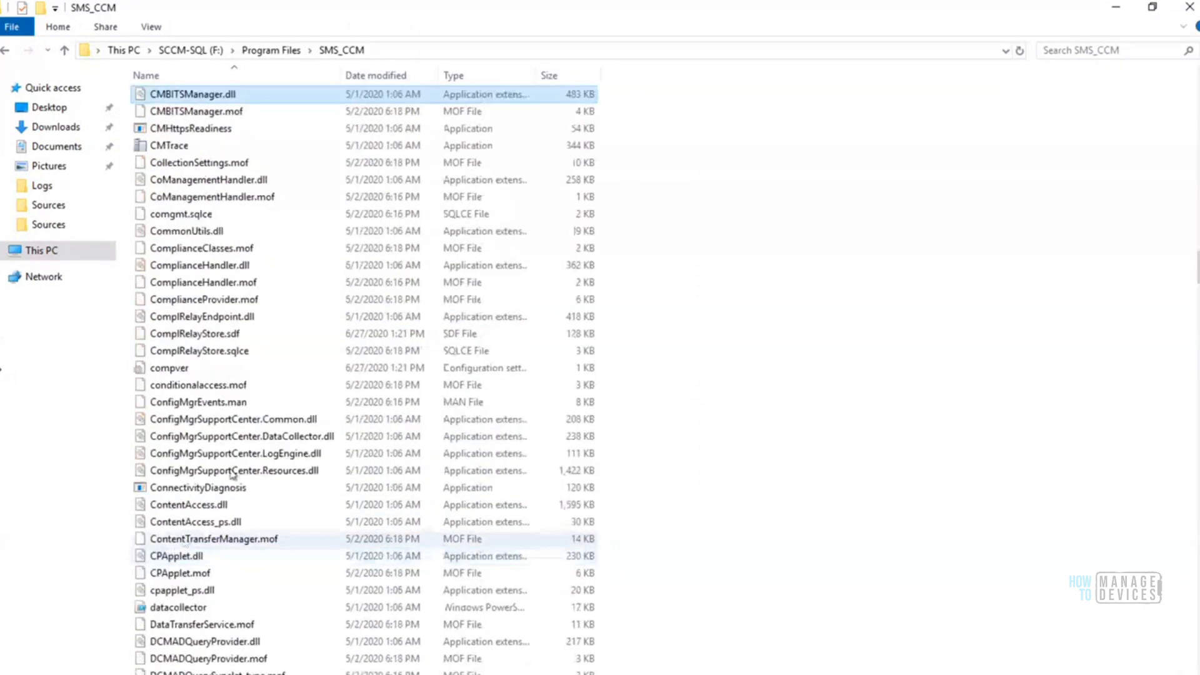
{"action": "left_click", "coordinate": [181, 148]}
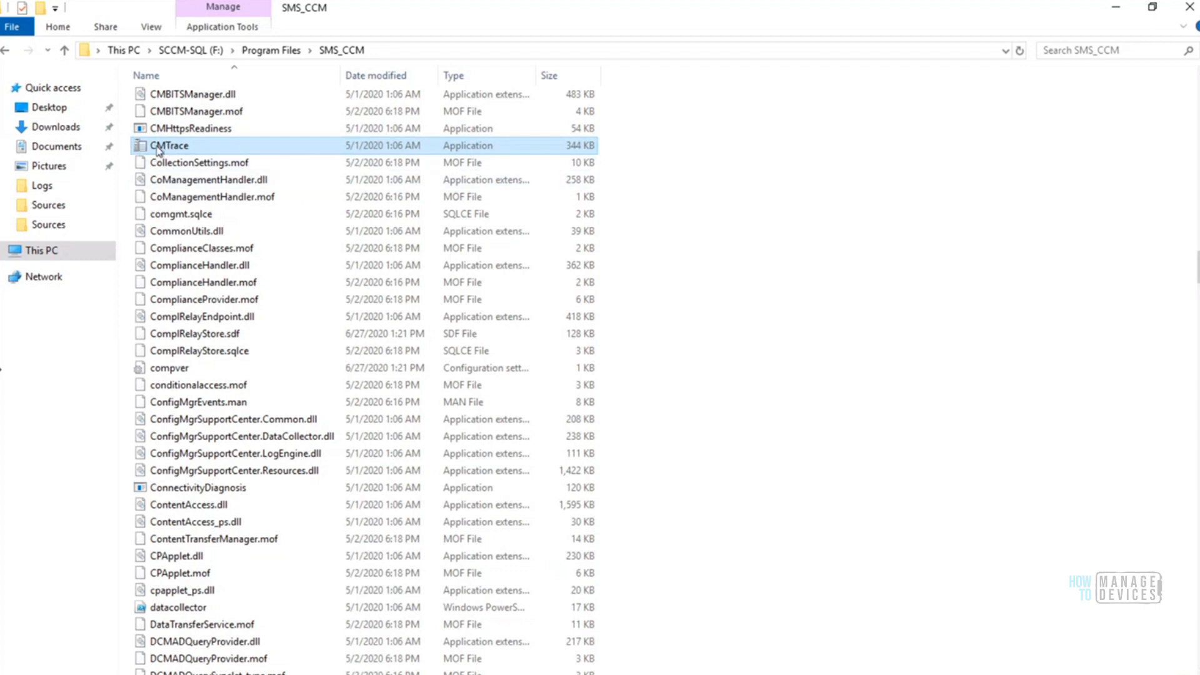
Find and select the Logs folder in the SMS_CCM file list
{"action": "left_click", "coordinate": [210, 111]}
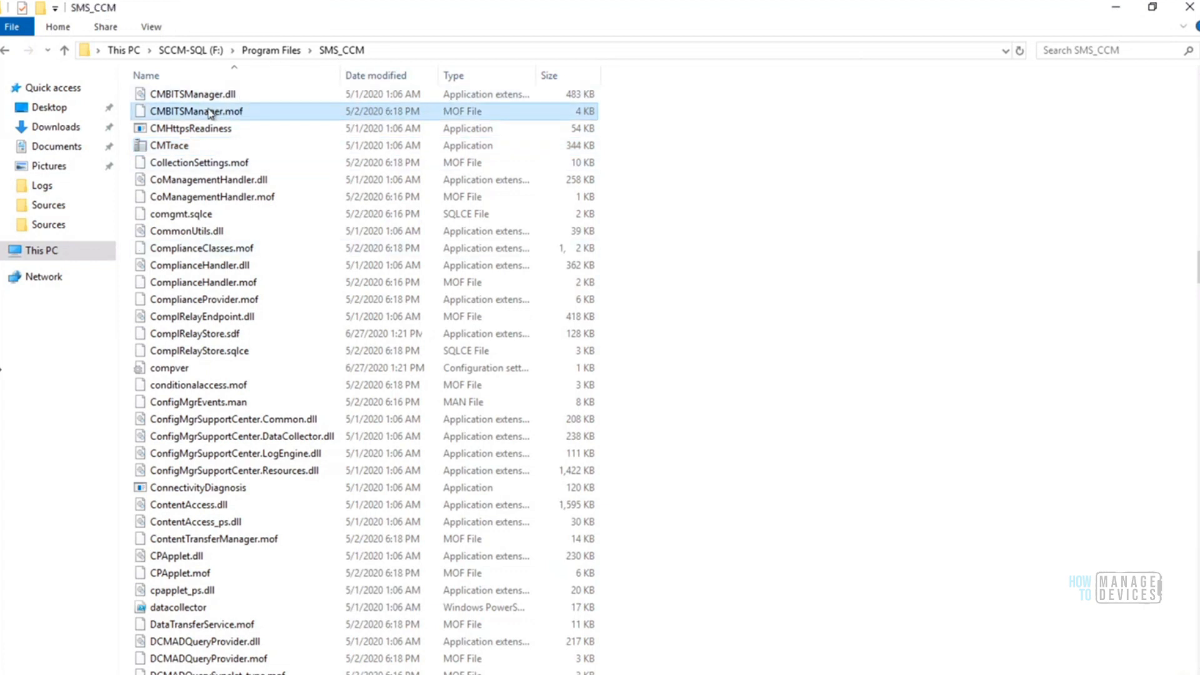
{"action": "type", "text": "log"}
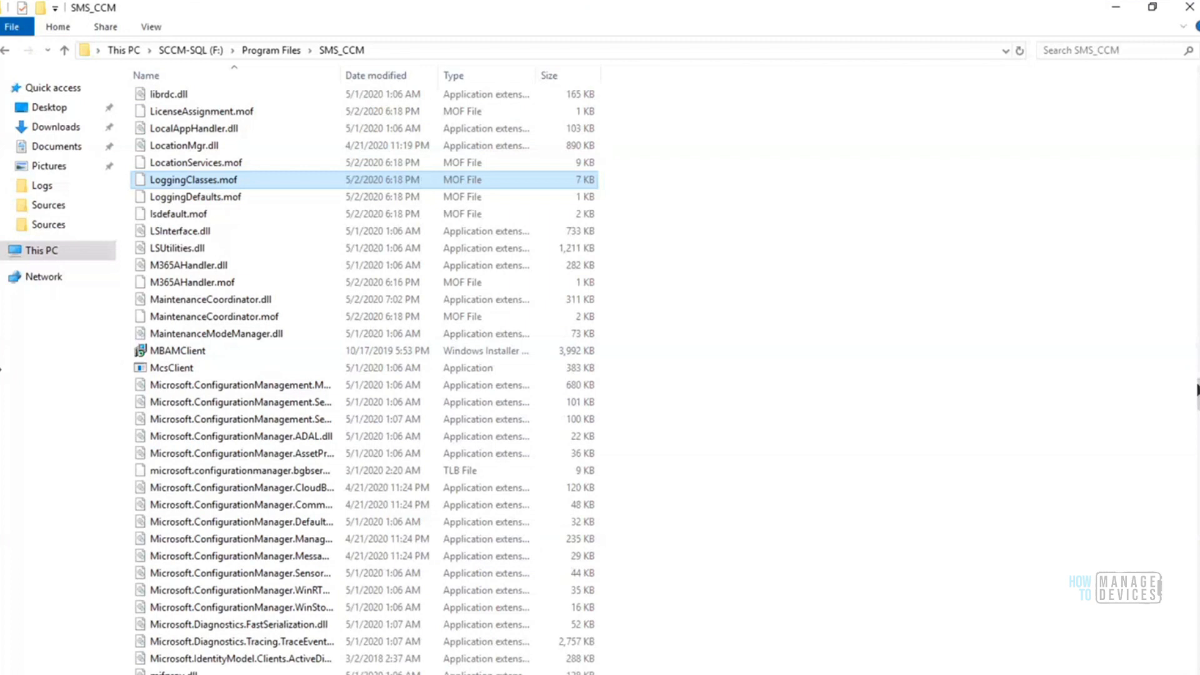
{"action": "left_click_drag", "start_coordinate": [1198, 398], "coordinate": [1198, 81]}
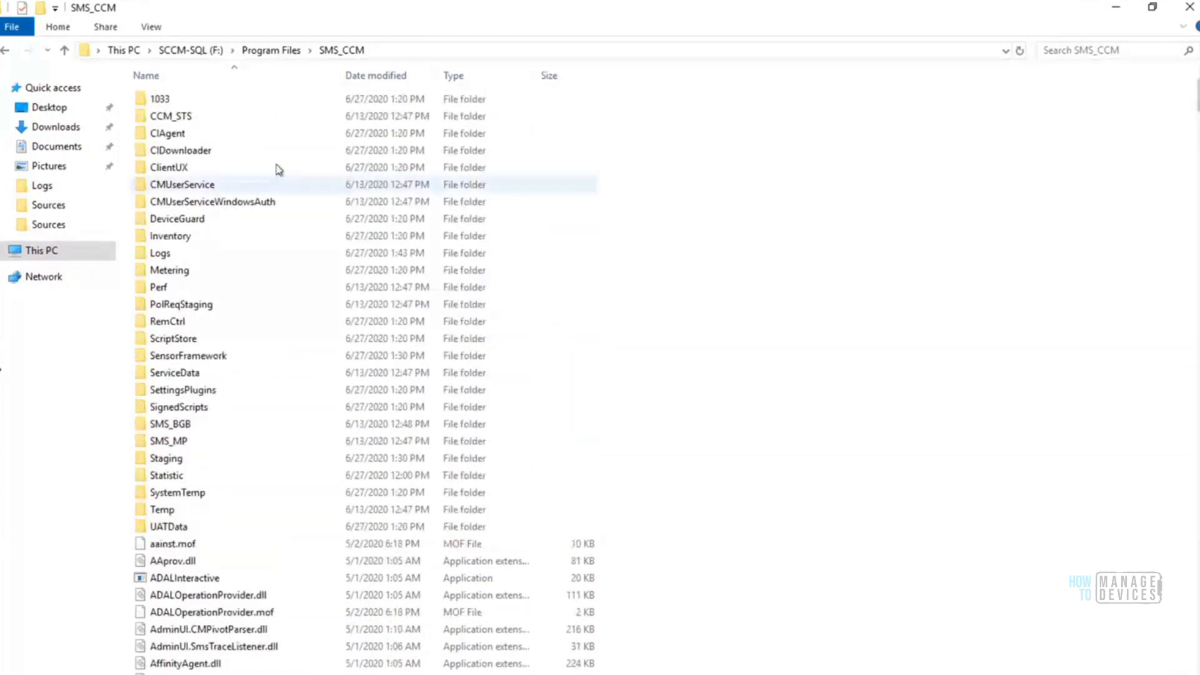
{"action": "left_click", "coordinate": [200, 188]}
{"action": "key", "text": "l"}
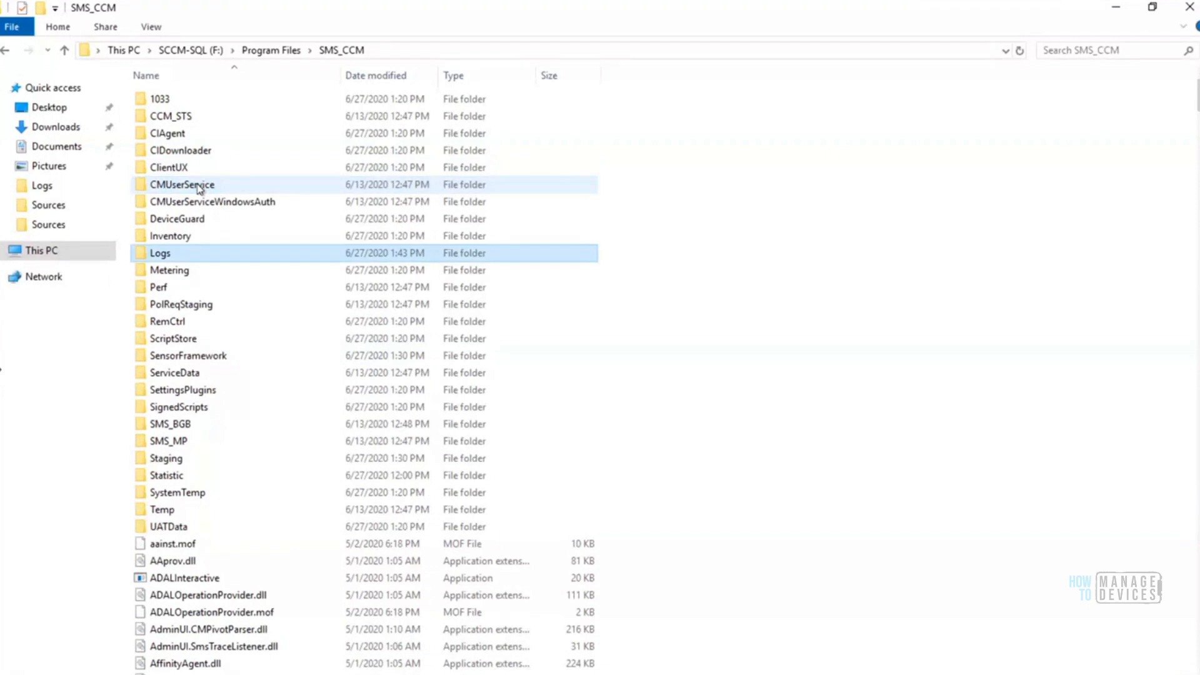
Open the Logs folder inside SMS_CCM and open the ClientIDManagerStartup log file
{"action": "double_click", "coordinate": [163, 260]}
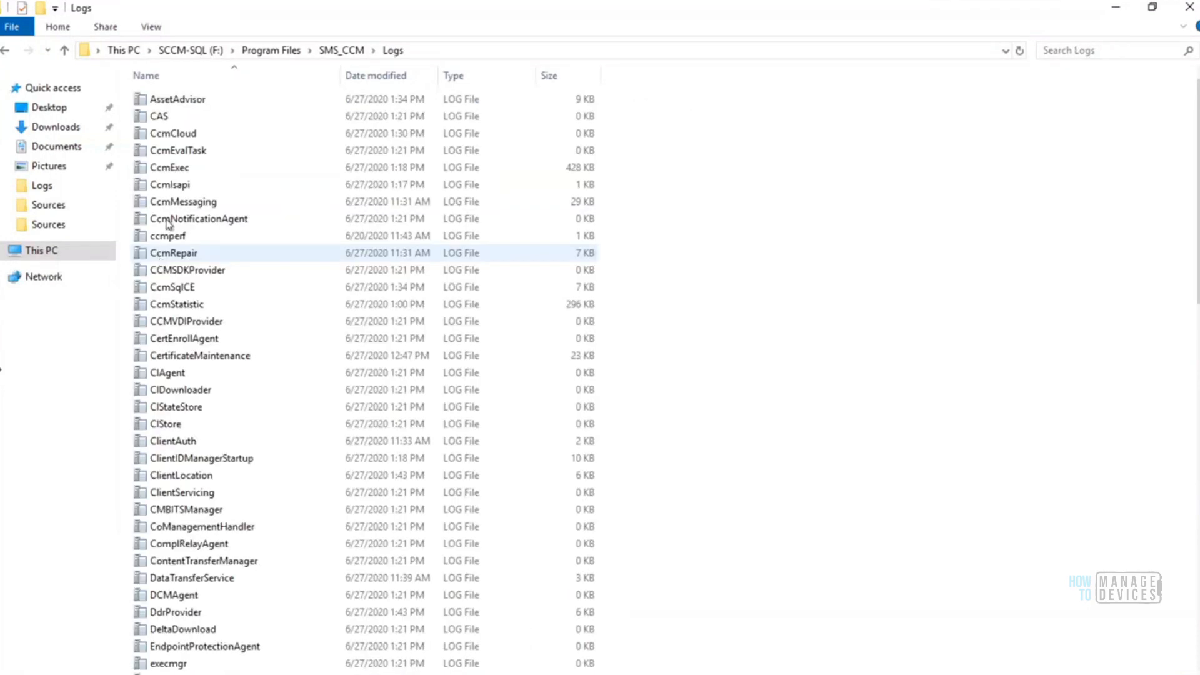
{"action": "left_click", "coordinate": [168, 222]}
{"action": "key", "text": "c"}
{"action": "key", "text": "l"}
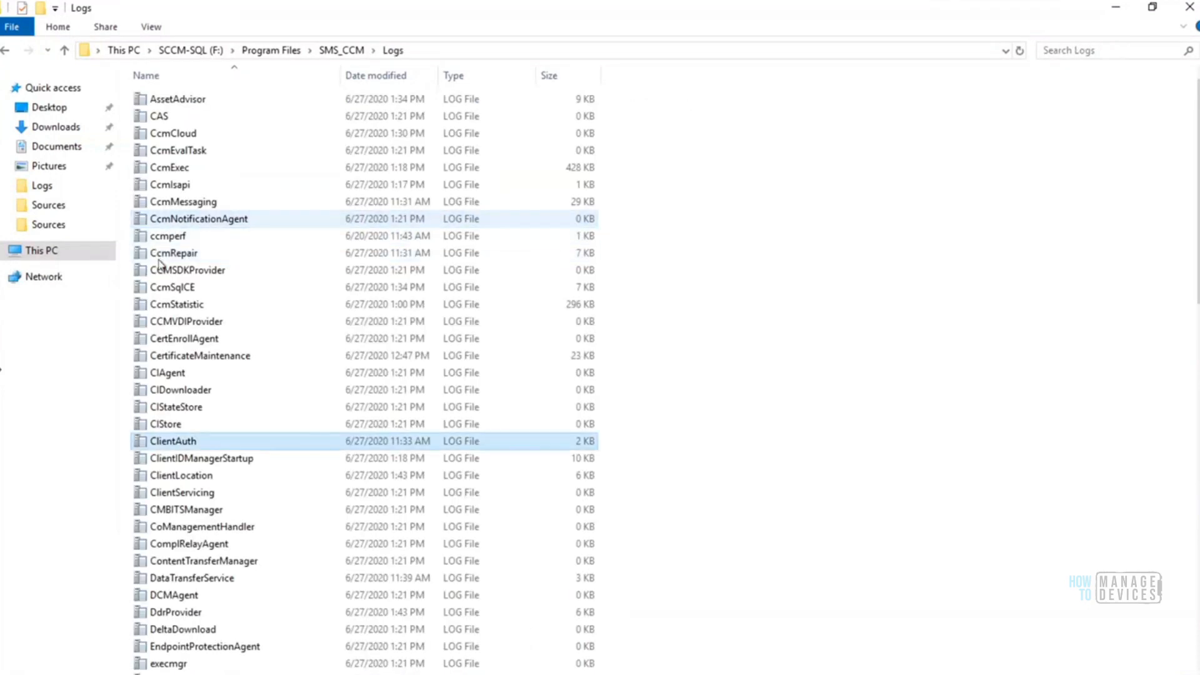
{"action": "double_click", "coordinate": [213, 459]}
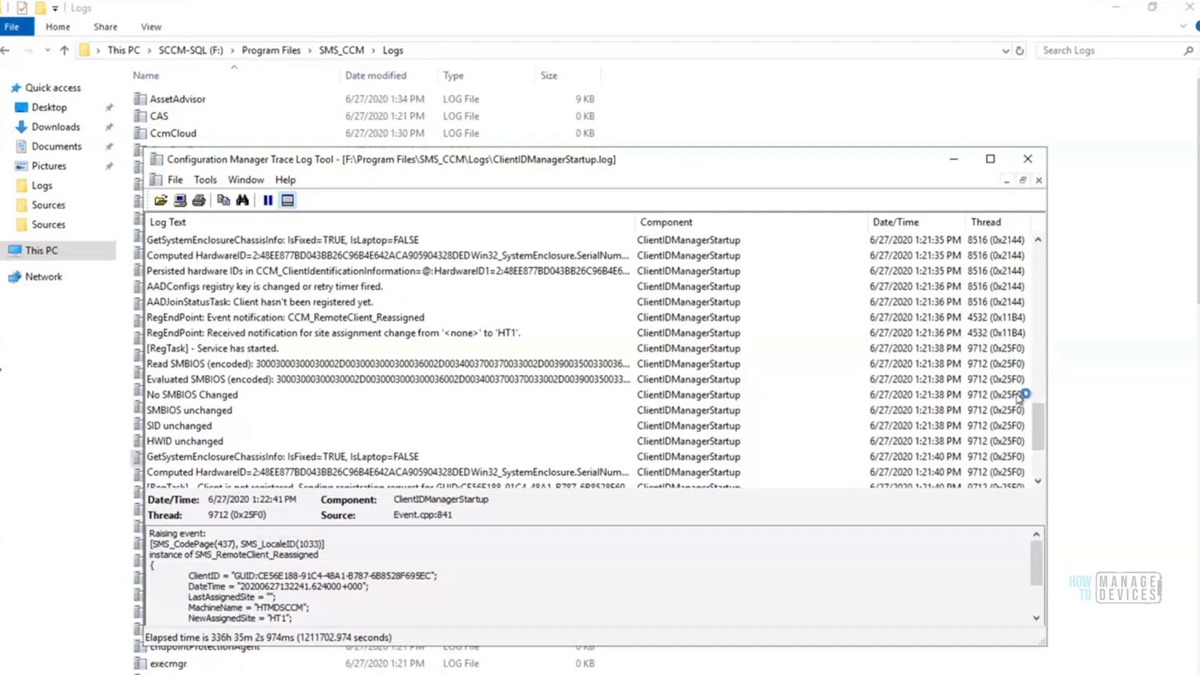
Examine the client registration entry near the end of the ClientIDManagerStartup log and trace the entries back to the first STARTUP line
{"action": "left_click_drag", "start_coordinate": [1038, 435], "coordinate": [1038, 458]}
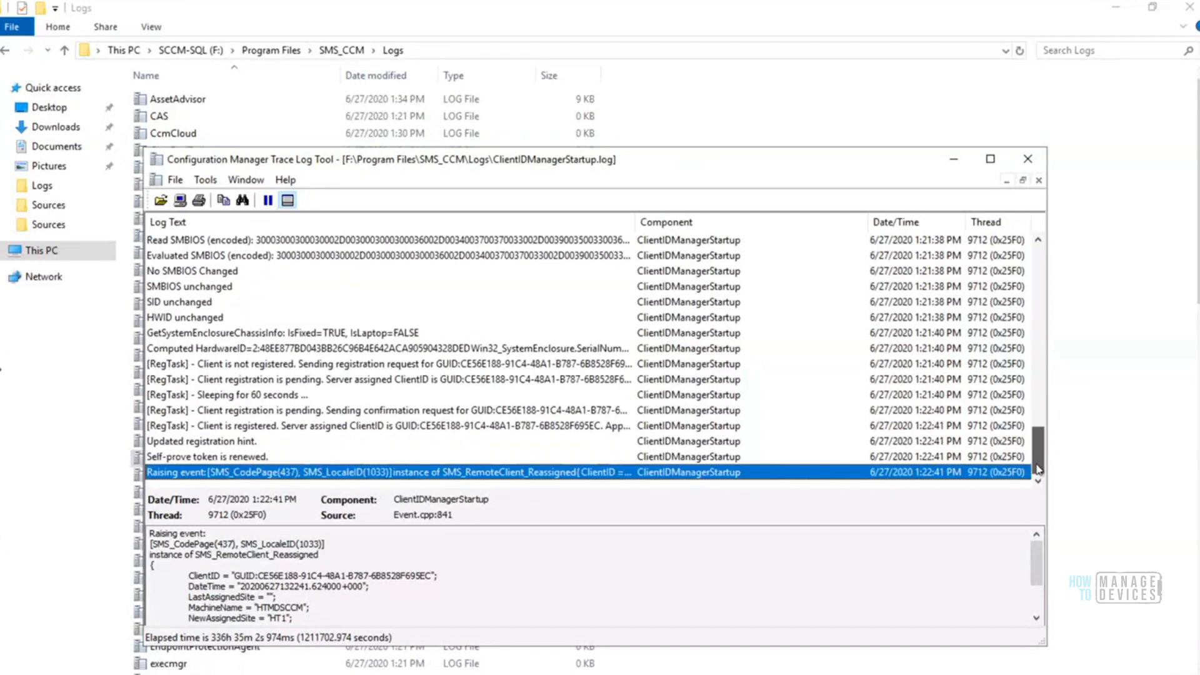
{"action": "left_click", "coordinate": [504, 426]}
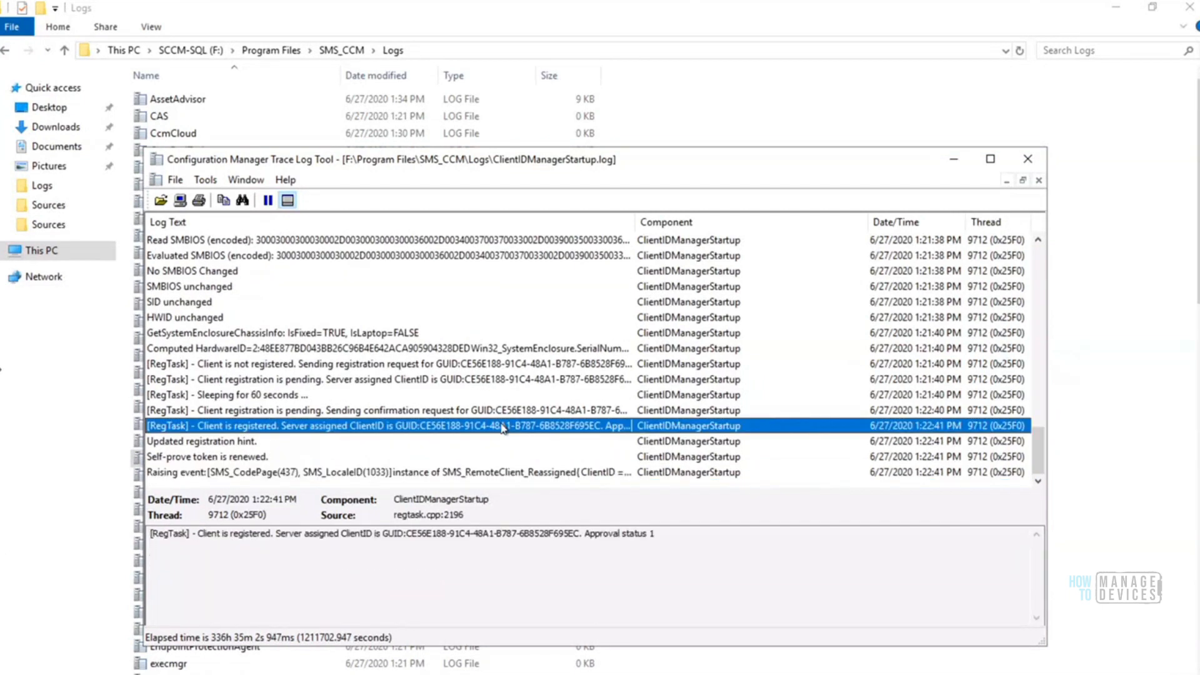
{"action": "key", "text": "Up"}
{"action": "key", "text": "Up"}
{"action": "key", "text": "Up"}
{"action": "key", "text": "Up"}
{"action": "key", "text": "Up"}
{"action": "key", "text": "Up"}
{"action": "key", "text": "Up"}
{"action": "key", "text": "Up"}
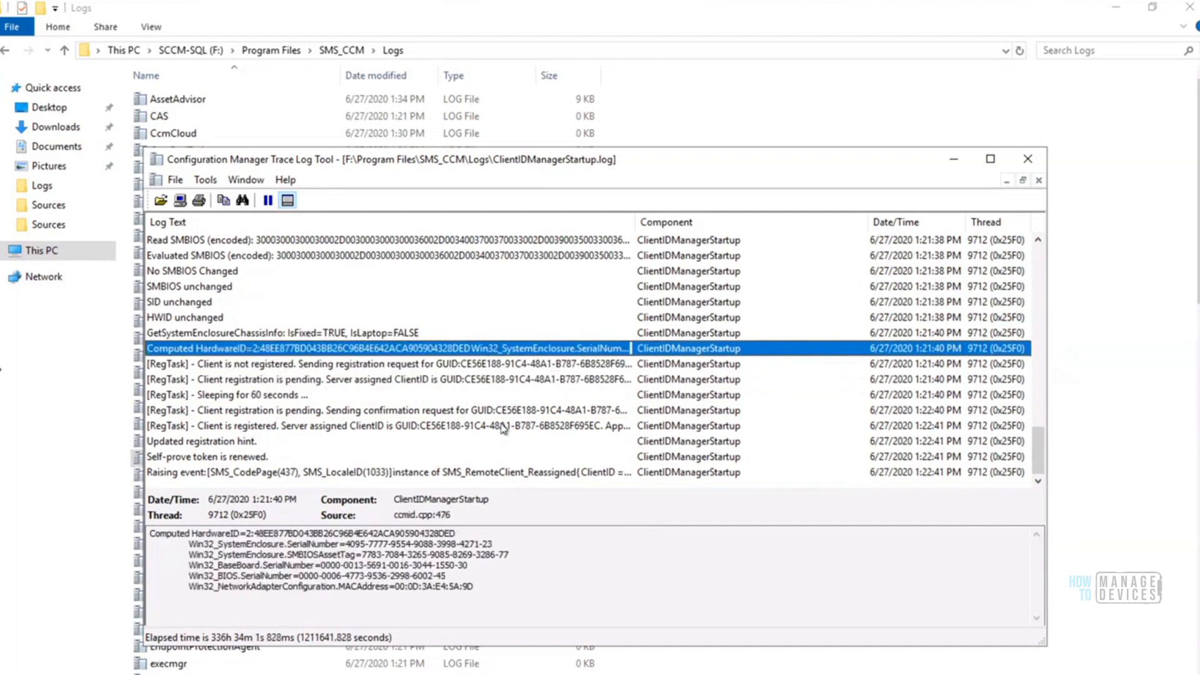
{"action": "key", "text": "Up"}
{"action": "key", "text": "Up"}
{"action": "key", "text": "Up"}
{"action": "key", "text": "Up"}
{"action": "key", "text": "Up"}
{"action": "key", "text": "Up"}
{"action": "key", "text": "Up"}
{"action": "key", "text": "Up"}
{"action": "key", "text": "Up"}
{"action": "key", "text": "Up"}
{"action": "key", "text": "Up"}
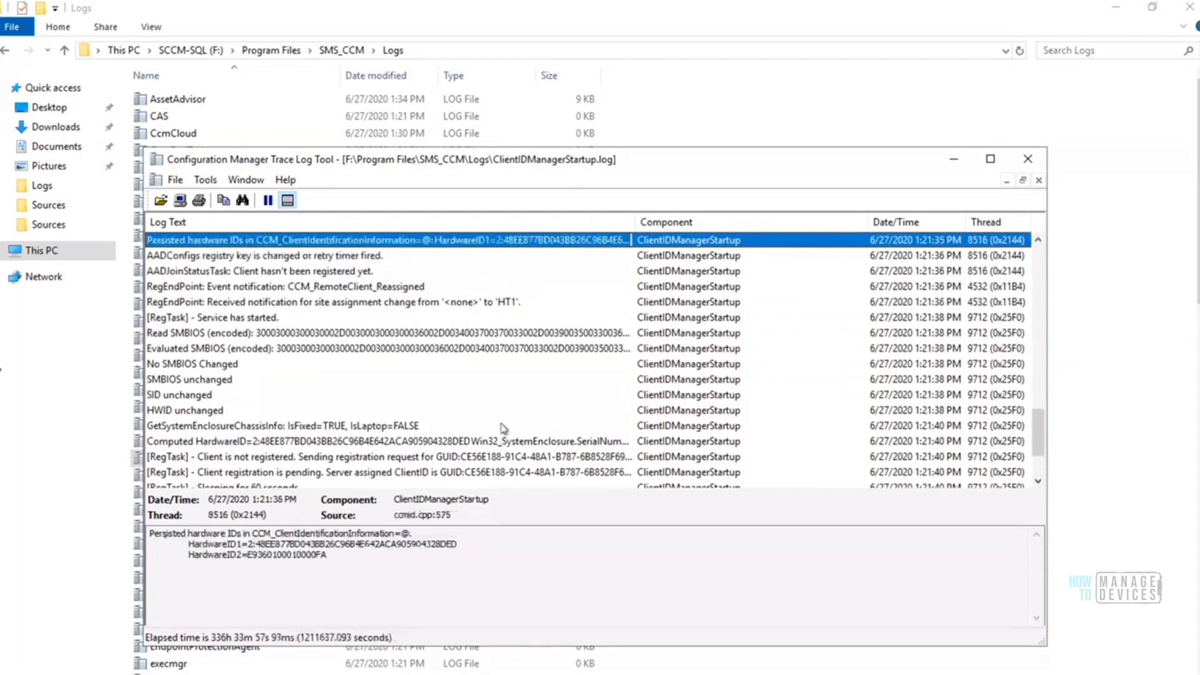
{"action": "key", "text": "Up"}
{"action": "key", "text": "Up"}
{"action": "key", "text": "Up"}
{"action": "key", "text": "Up"}
{"action": "key", "text": "Up"}
{"action": "key", "text": "Up"}
{"action": "key", "text": "Up"}
{"action": "key", "text": "Up"}
{"action": "key", "text": "Up"}
{"action": "key", "text": "Up"}
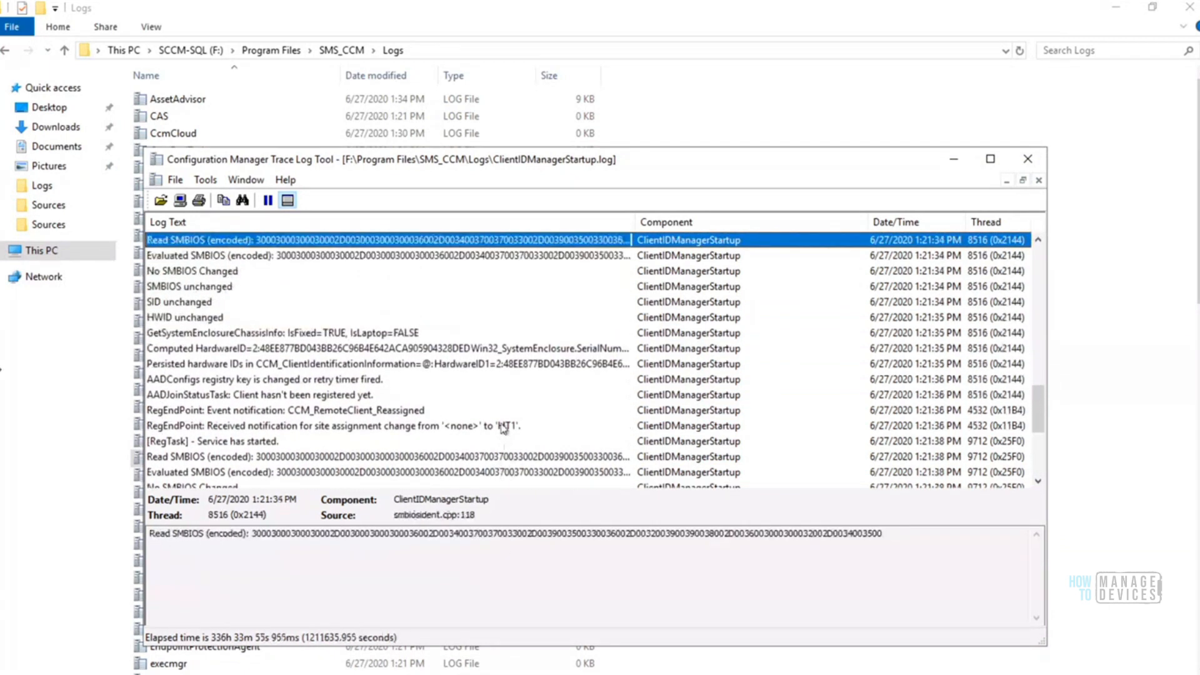
{"action": "key", "text": "Up"}
{"action": "key", "text": "Up"}
{"action": "key", "text": "Up"}
{"action": "key", "text": "Up"}
{"action": "key", "text": "Up"}
{"action": "key", "text": "Up"}
{"action": "key", "text": "Up"}
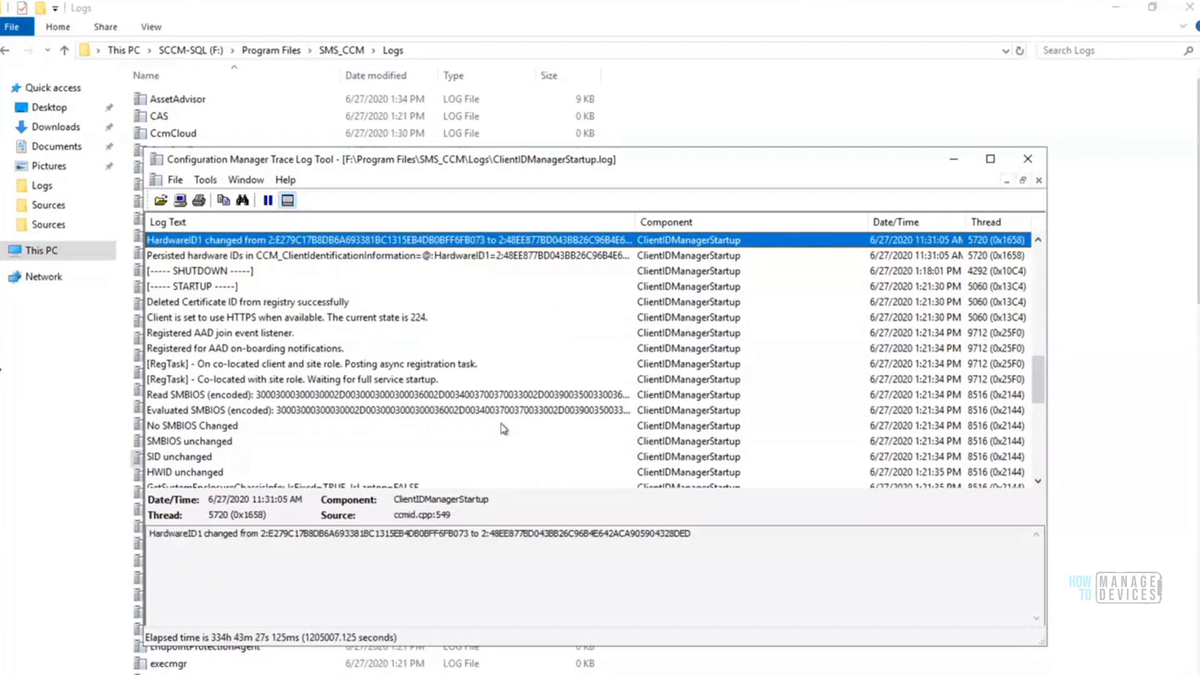
{"action": "key", "text": "Up"}
{"action": "key", "text": "Up"}
{"action": "key", "text": "Up"}
{"action": "key", "text": "Up"}
{"action": "key", "text": "Up"}
{"action": "key", "text": "Up"}
{"action": "key", "text": "Up"}
{"action": "key", "text": "Up"}
{"action": "key", "text": "Up"}
{"action": "key", "text": "Up"}
{"action": "key", "text": "Up"}
{"action": "key", "text": "Up"}
{"action": "key", "text": "Up"}
{"action": "key", "text": "Up"}
{"action": "key", "text": "Up"}
{"action": "key", "text": "Up"}
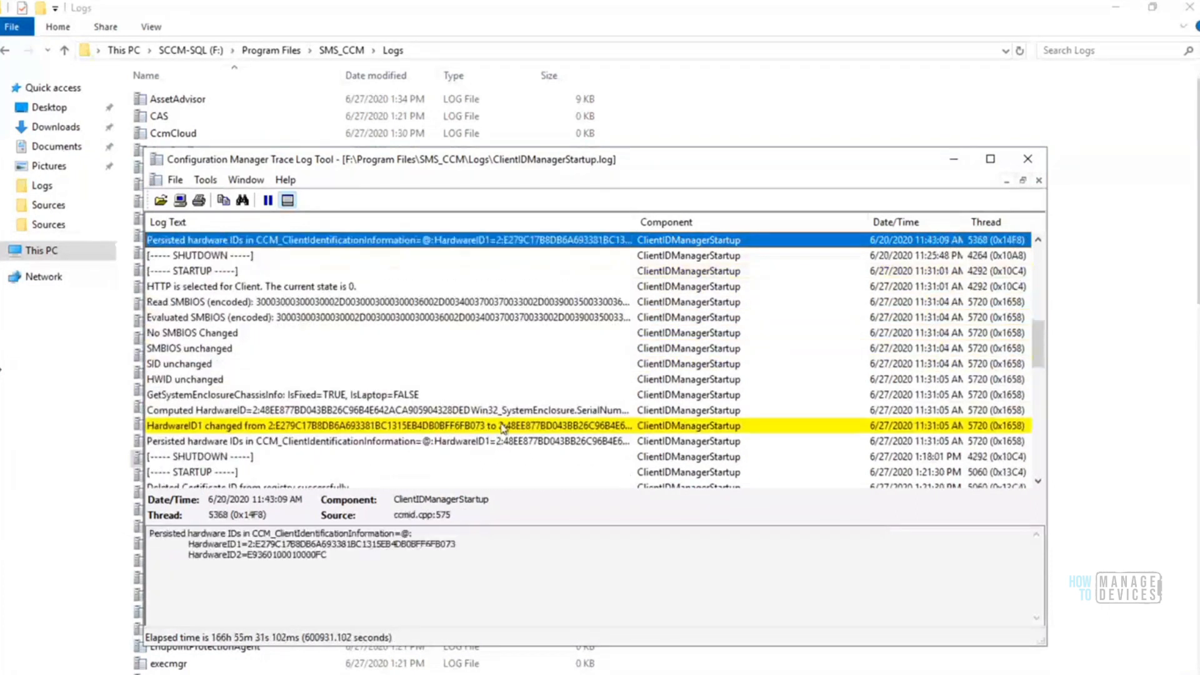
{"action": "key", "text": "Up"}
{"action": "key", "text": "Up"}
{"action": "key", "text": "Up"}
{"action": "key", "text": "Up"}
{"action": "key", "text": "Up"}
{"action": "key", "text": "Up"}
{"action": "key", "text": "Up"}
{"action": "key", "text": "Up"}
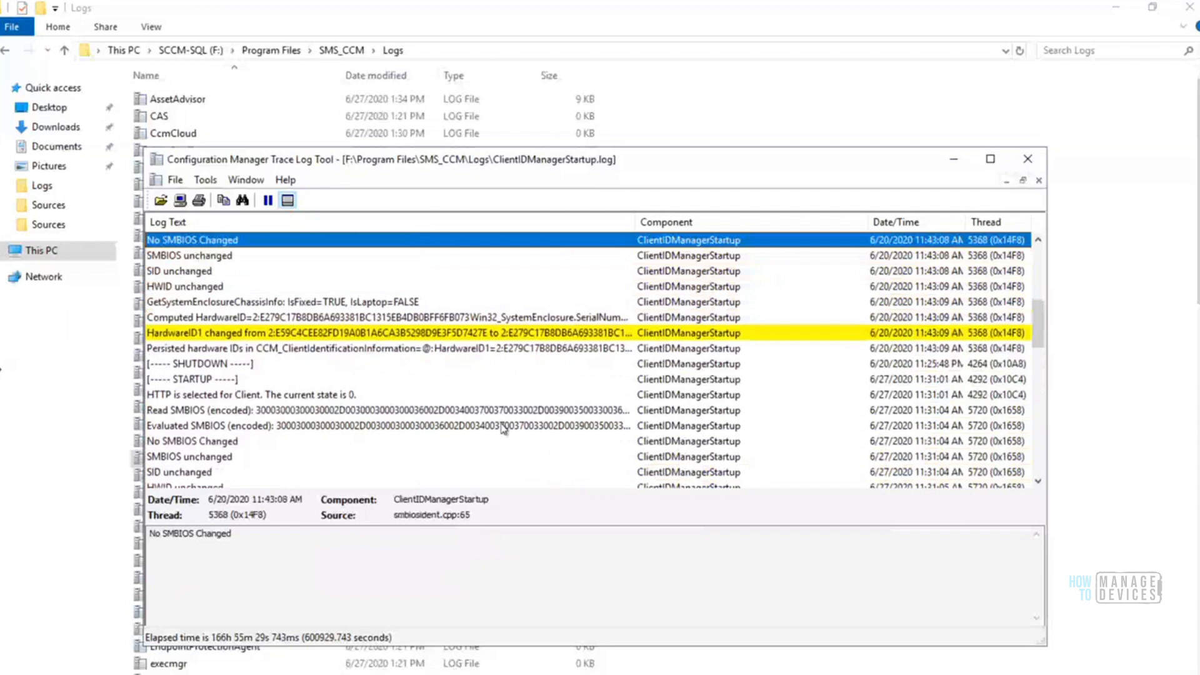
{"action": "key", "text": "Up"}
{"action": "key", "text": "Up"}
{"action": "key", "text": "Up"}
{"action": "key", "text": "Up"}
{"action": "key", "text": "Up"}
{"action": "key", "text": "Up"}
{"action": "key", "text": "Up"}
{"action": "key", "text": "Up"}
{"action": "key", "text": "Up"}
{"action": "key", "text": "Up"}
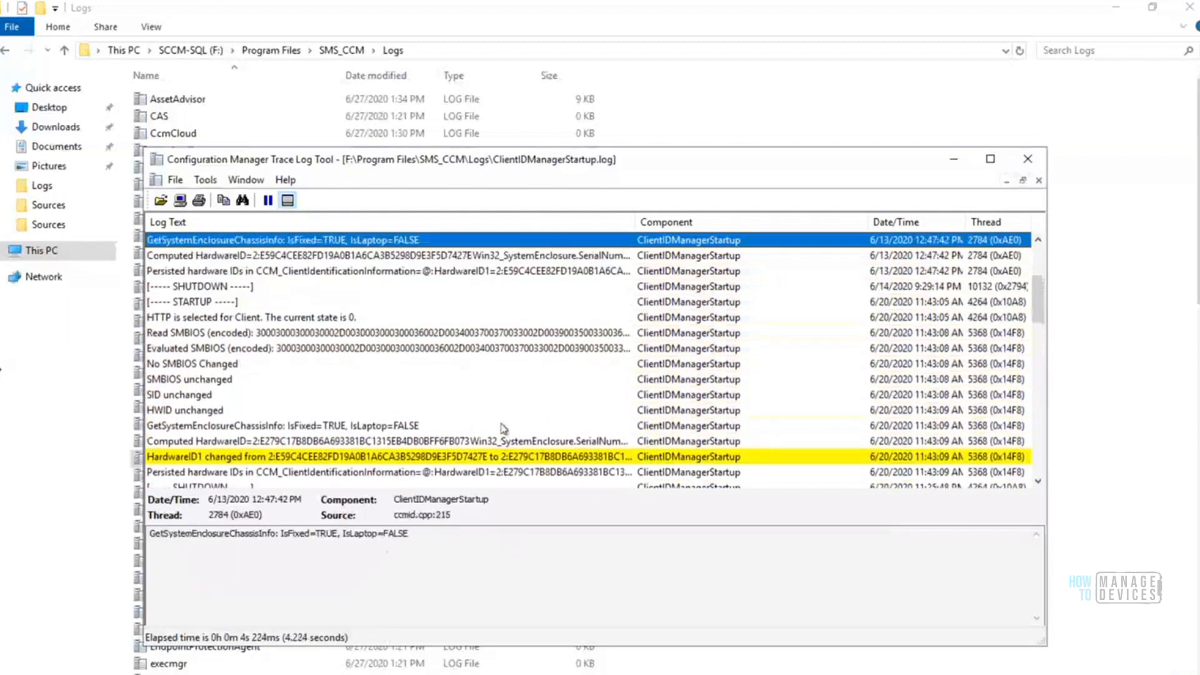
{"action": "key", "text": "Up"}
{"action": "key", "text": "Up"}
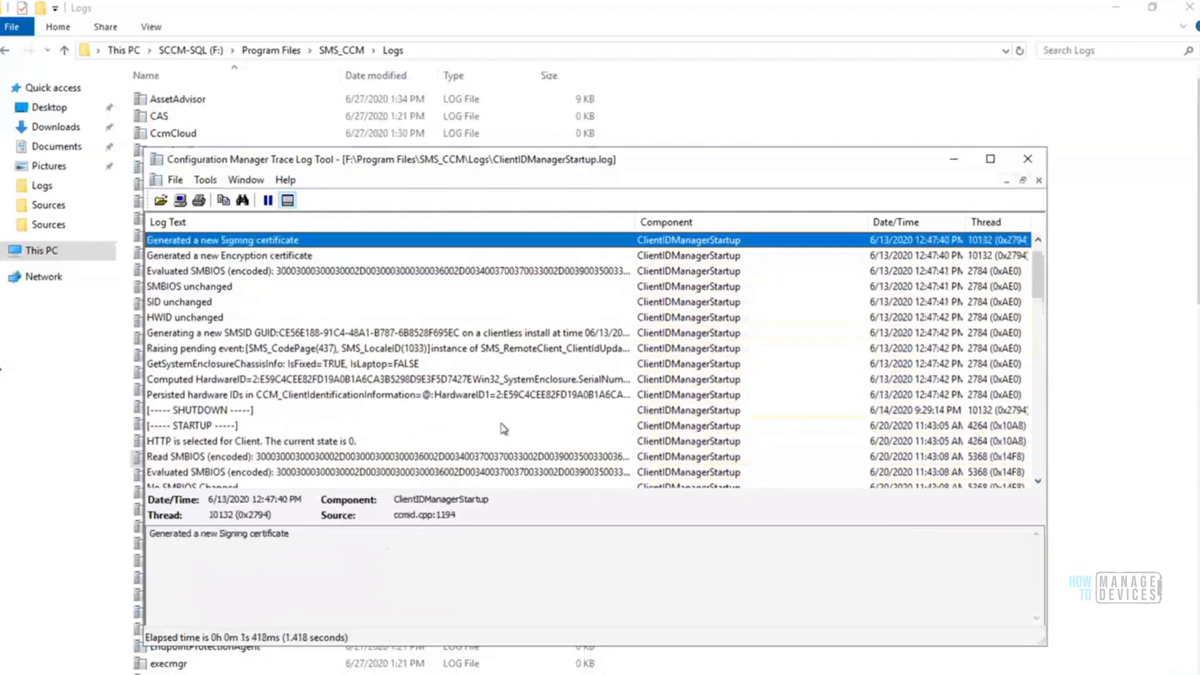
{"action": "key", "text": "Up"}
{"action": "key", "text": "Up"}
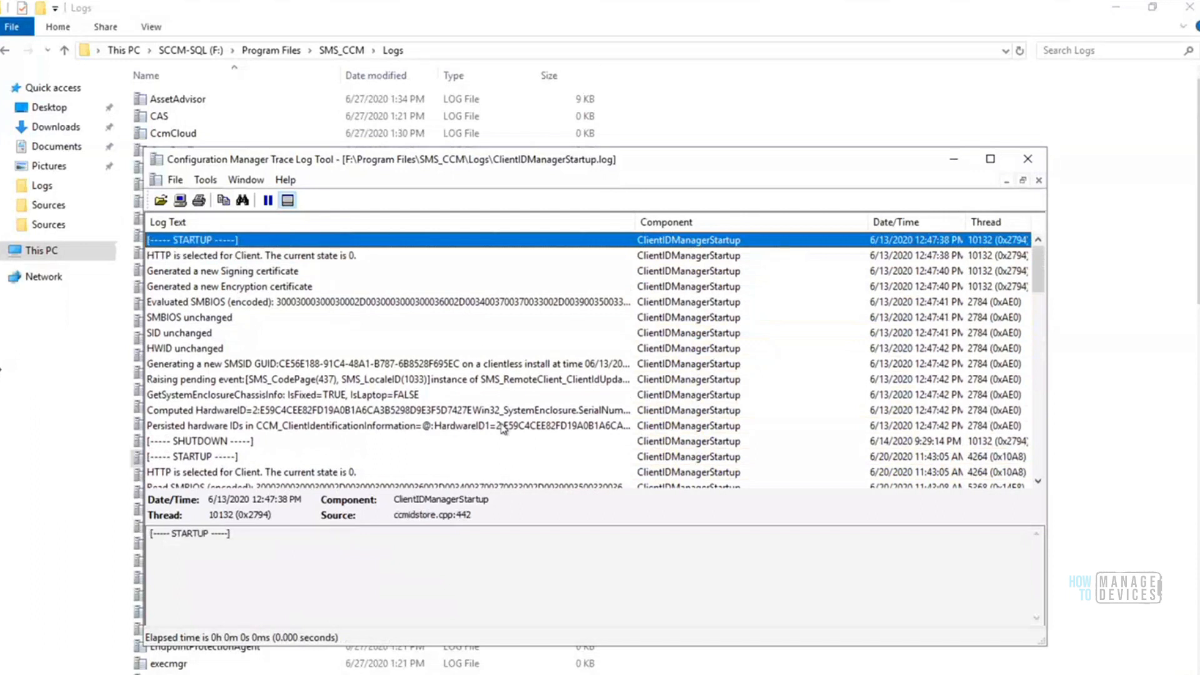
Review the ClientIDManagerStartup entries forward to the newest one and close the log
{"action": "key", "text": "Down"}
{"action": "key", "text": "Down"}
{"action": "key", "text": "Down"}
{"action": "key", "text": "Down"}
{"action": "key", "text": "Down"}
{"action": "key", "text": "Down"}
{"action": "key", "text": "Down"}
{"action": "key", "text": "Down"}
{"action": "key", "text": "Down"}
{"action": "key", "text": "Down"}
{"action": "key", "text": "Down"}
{"action": "key", "text": "Down"}
{"action": "key", "text": "Down"}
{"action": "key", "text": "Down"}
{"action": "key", "text": "Down"}
{"action": "key", "text": "Down"}
{"action": "key", "text": "Down"}
{"action": "key", "text": "Down"}
{"action": "key", "text": "Down"}
{"action": "key", "text": "Down"}
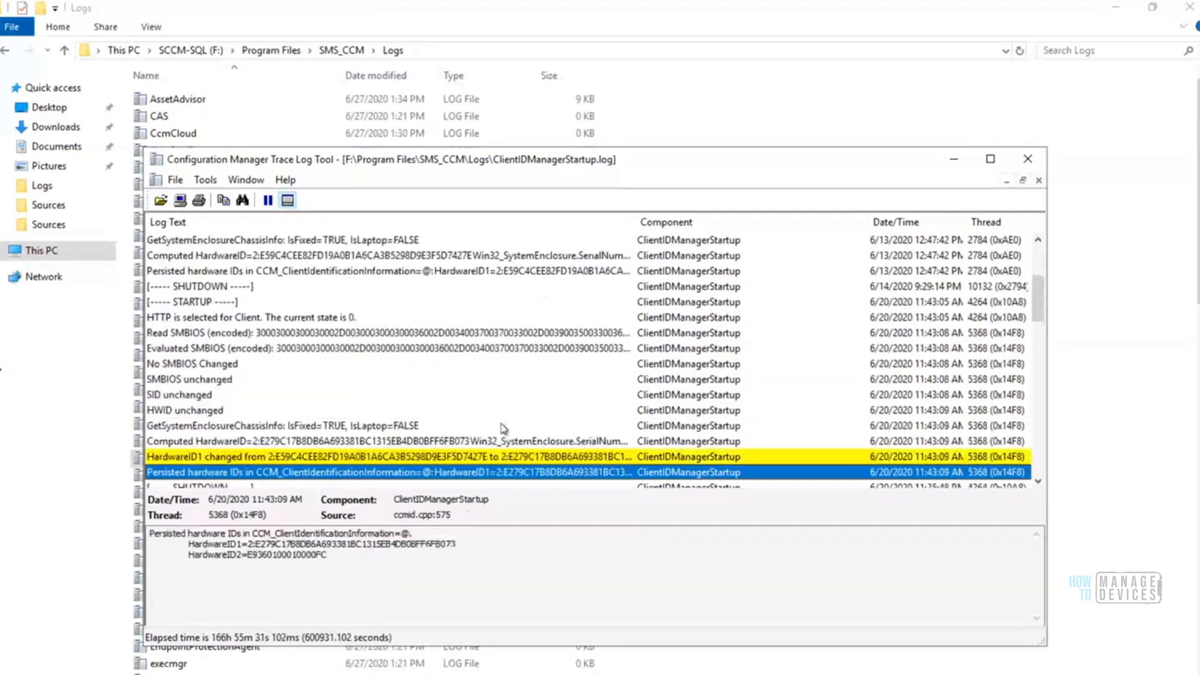
{"action": "key", "text": "Down"}
{"action": "key", "text": "Down"}
{"action": "key", "text": "Down"}
{"action": "key", "text": "Down"}
{"action": "key", "text": "Down"}
{"action": "key", "text": "Down"}
{"action": "key", "text": "Down"}
{"action": "key", "text": "Down"}
{"action": "key", "text": "Down"}
{"action": "key", "text": "Down"}
{"action": "key", "text": "Down"}
{"action": "key", "text": "Down"}
{"action": "key", "text": "Down"}
{"action": "key", "text": "Down"}
{"action": "key", "text": "Down"}
{"action": "key", "text": "Down"}
{"action": "key", "text": "Down"}
{"action": "key", "text": "Down"}
{"action": "key", "text": "Down"}
{"action": "key", "text": "Down"}
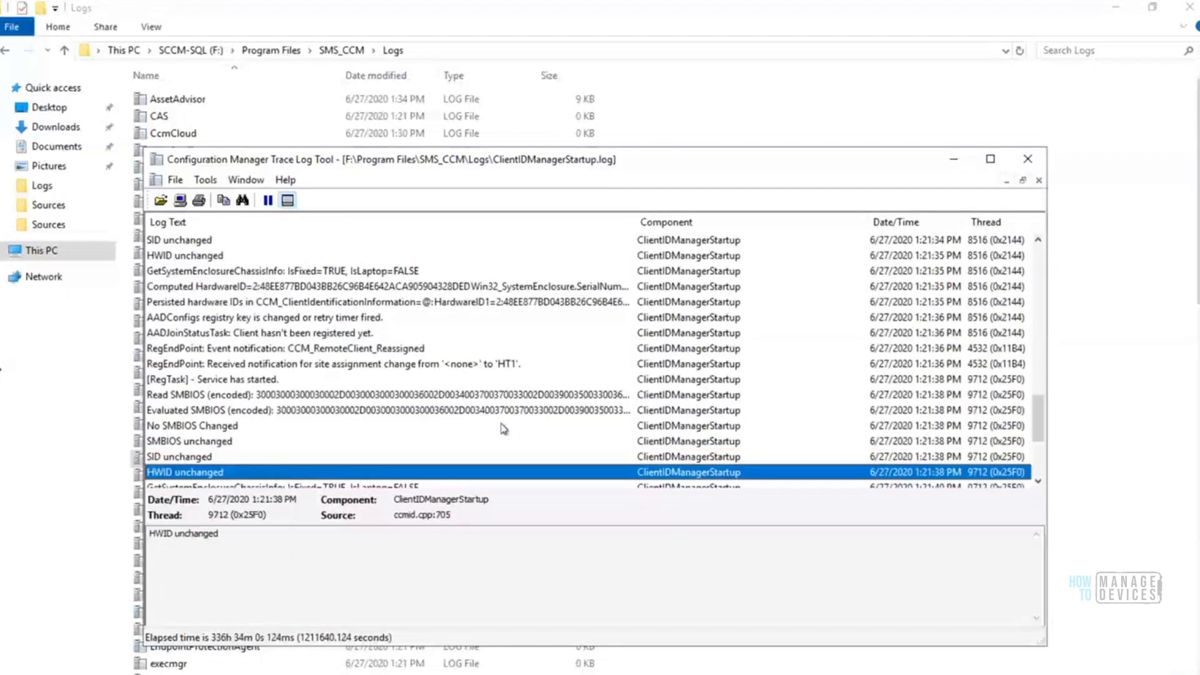
{"action": "key", "text": "Down"}
{"action": "key", "text": "Down"}
{"action": "key", "text": "Down"}
{"action": "key", "text": "Down"}
{"action": "key", "text": "Down"}
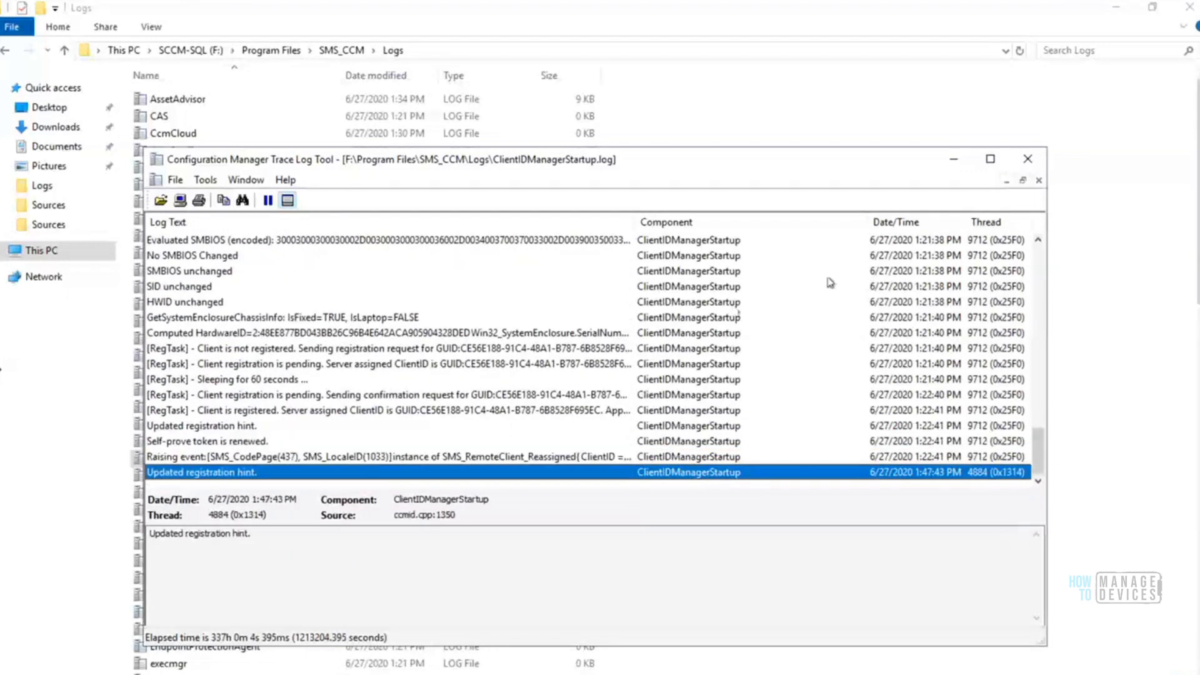
{"action": "left_click", "coordinate": [1028, 159]}
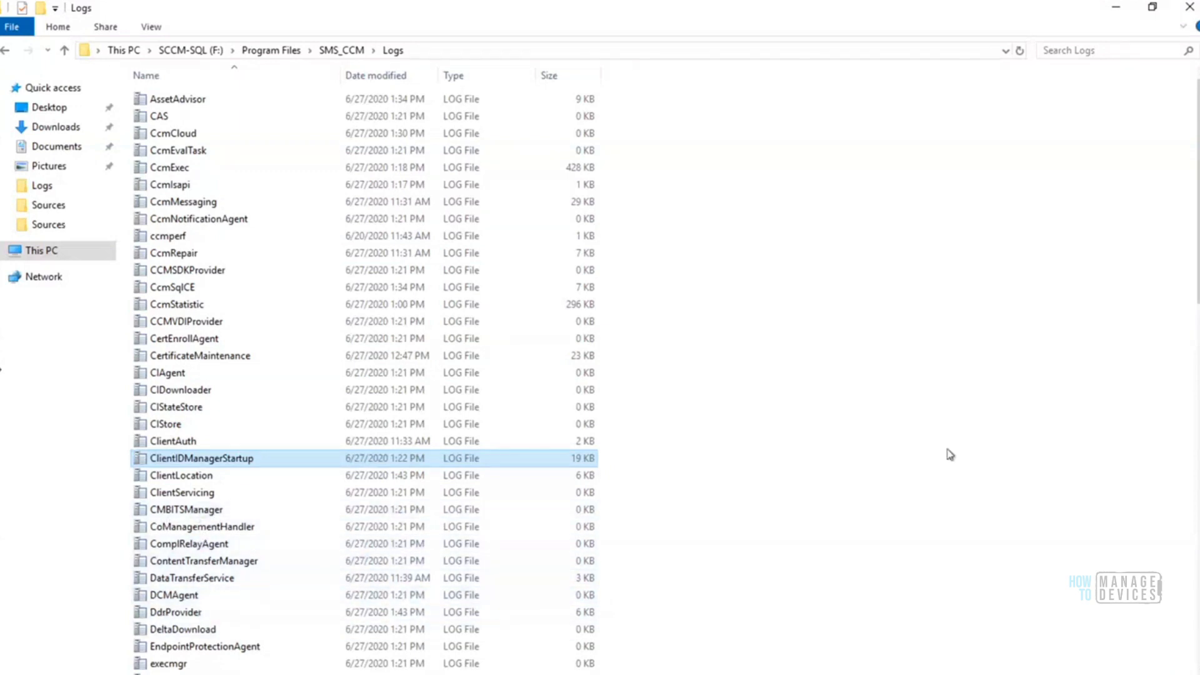
Open the PolicyAgent log from the Logs folder and reposition its window with the newest entries in view
{"action": "scroll", "coordinate": [1198, 268], "scroll_direction": "down", "scroll_amount": 5}
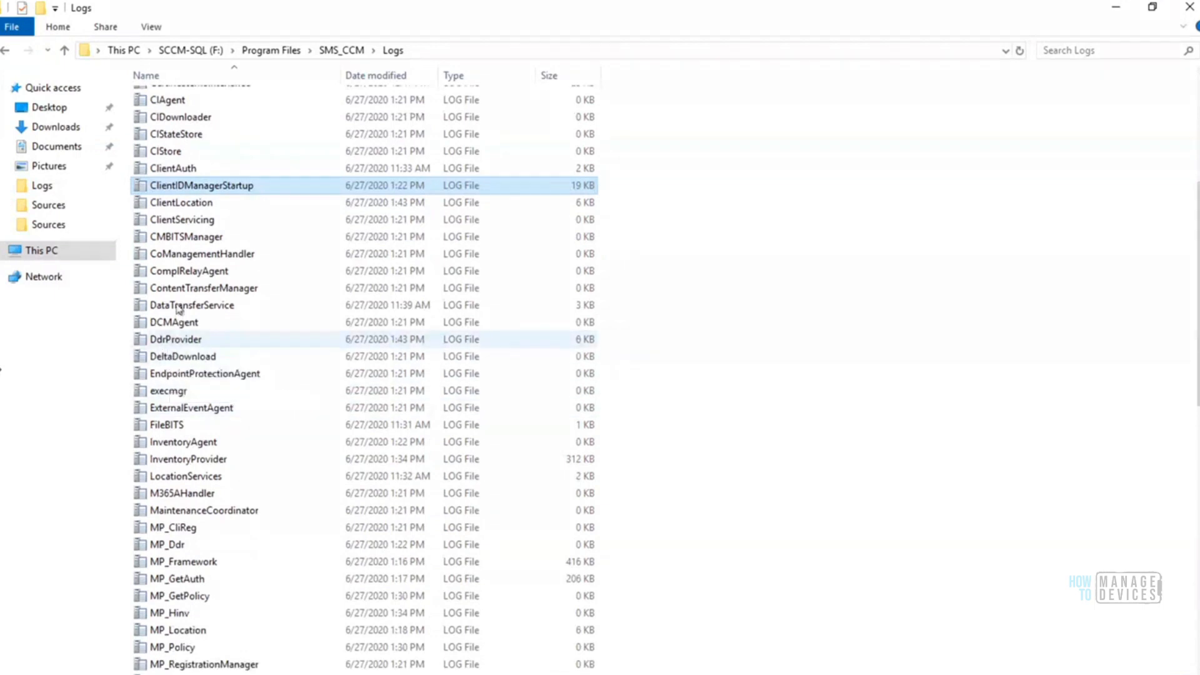
{"action": "left_click", "coordinate": [180, 277]}
{"action": "type", "text": "po"}
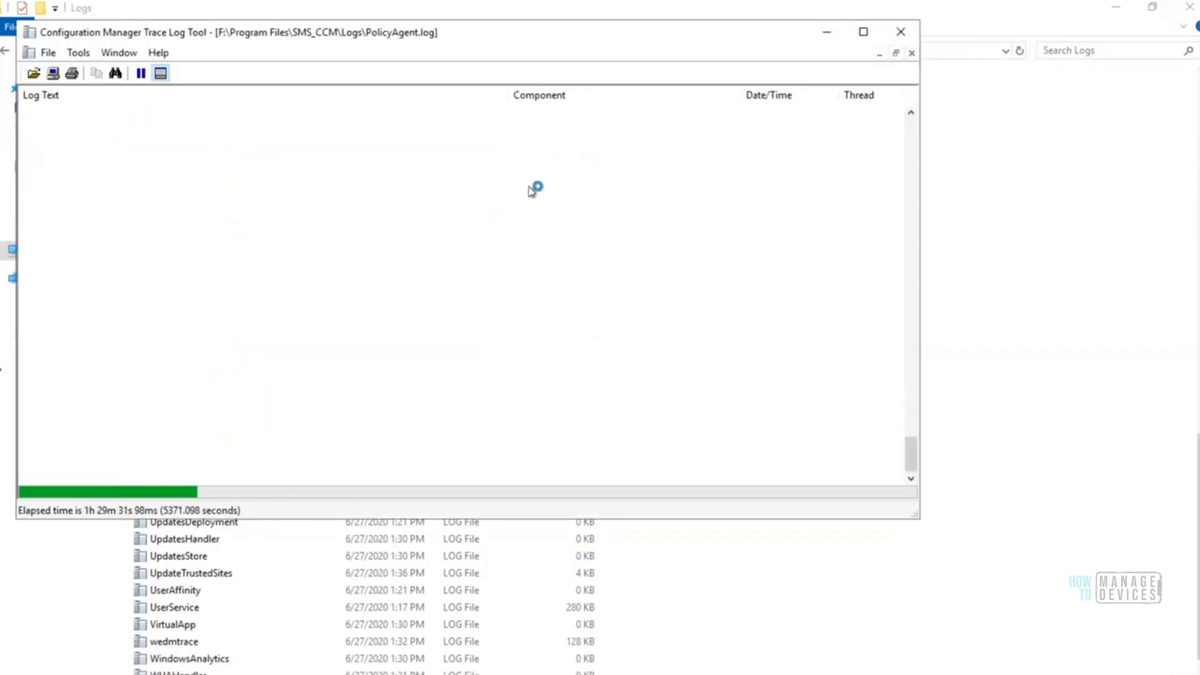
{"action": "left_click", "coordinate": [911, 354]}
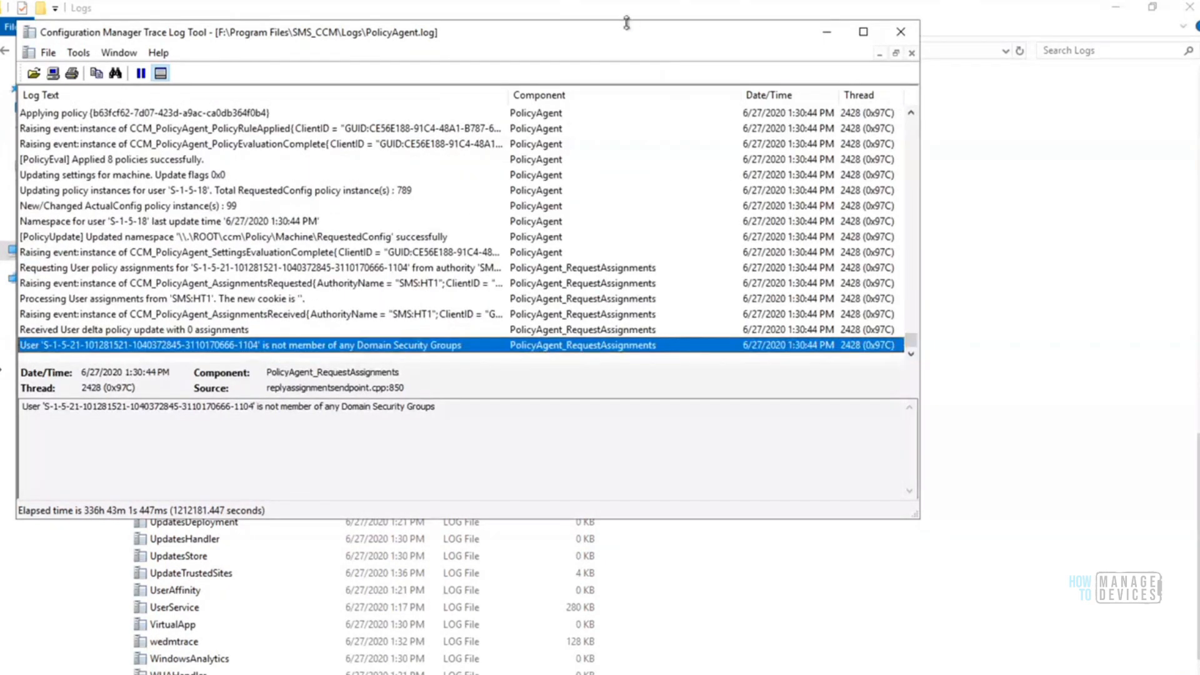
{"action": "left_click_drag", "start_coordinate": [705, 21], "coordinate": [704, 37]}
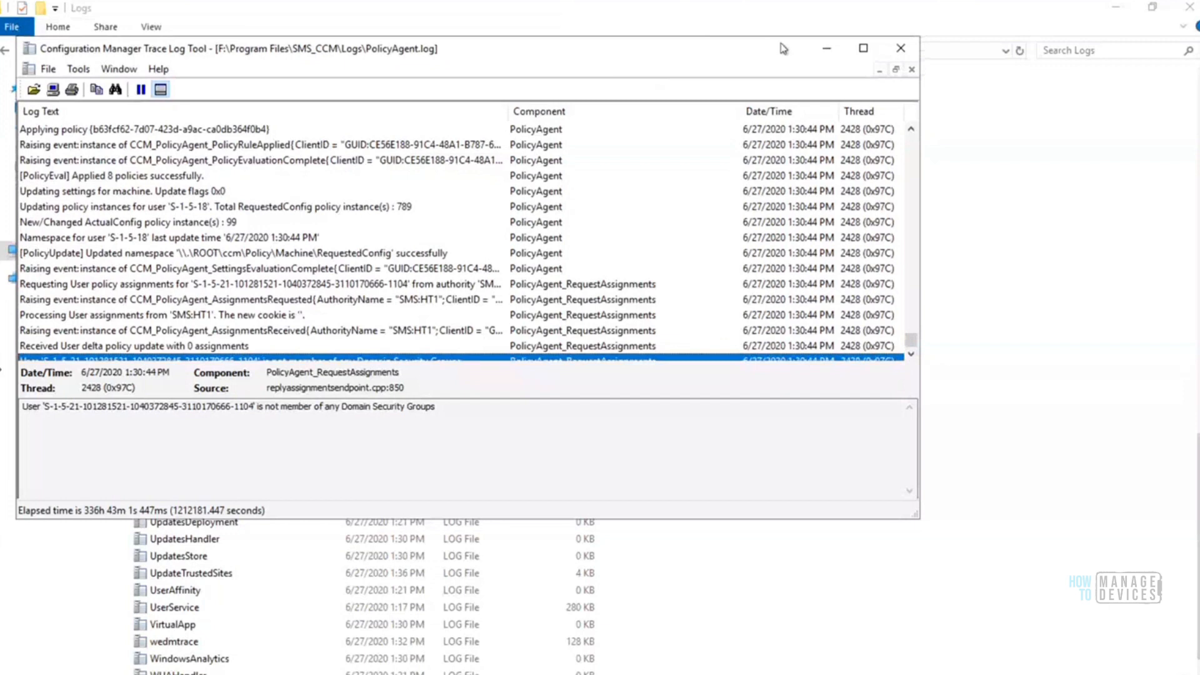
{"action": "left_click_drag", "start_coordinate": [784, 49], "coordinate": [901, 33]}
{"action": "left_click", "coordinate": [1027, 341]}
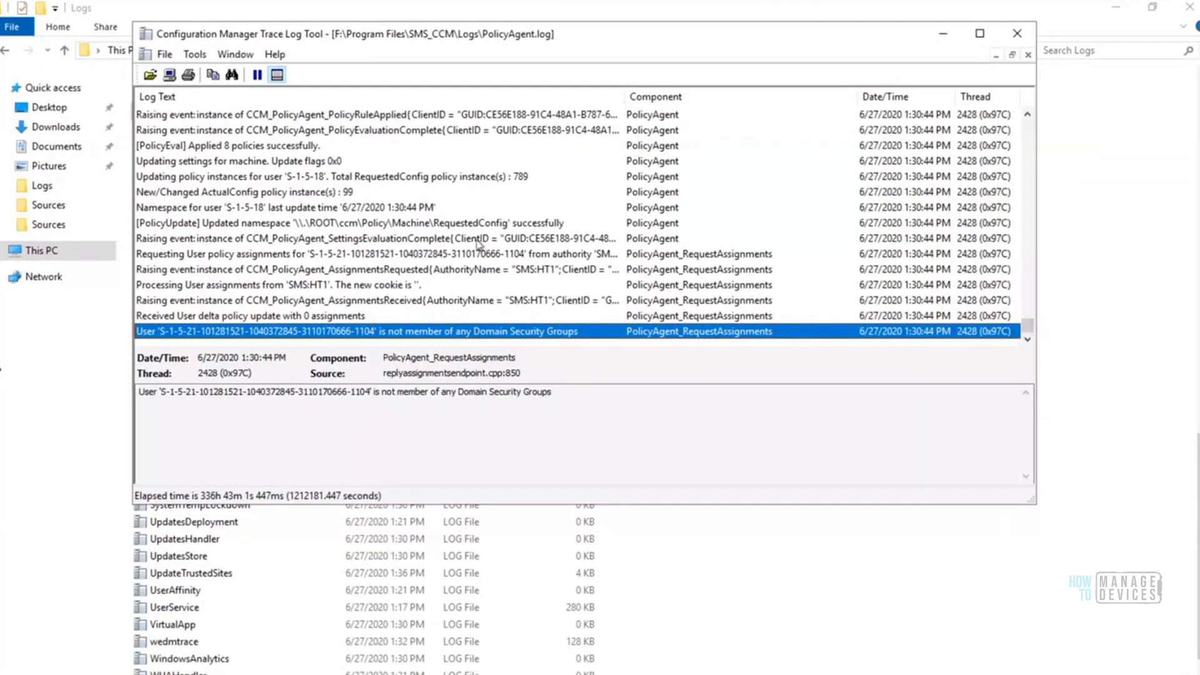
Examine the RequestedConfig namespace update and the user policy assignment entries at the end of the PolicyAgent log
{"action": "left_click", "coordinate": [494, 224]}
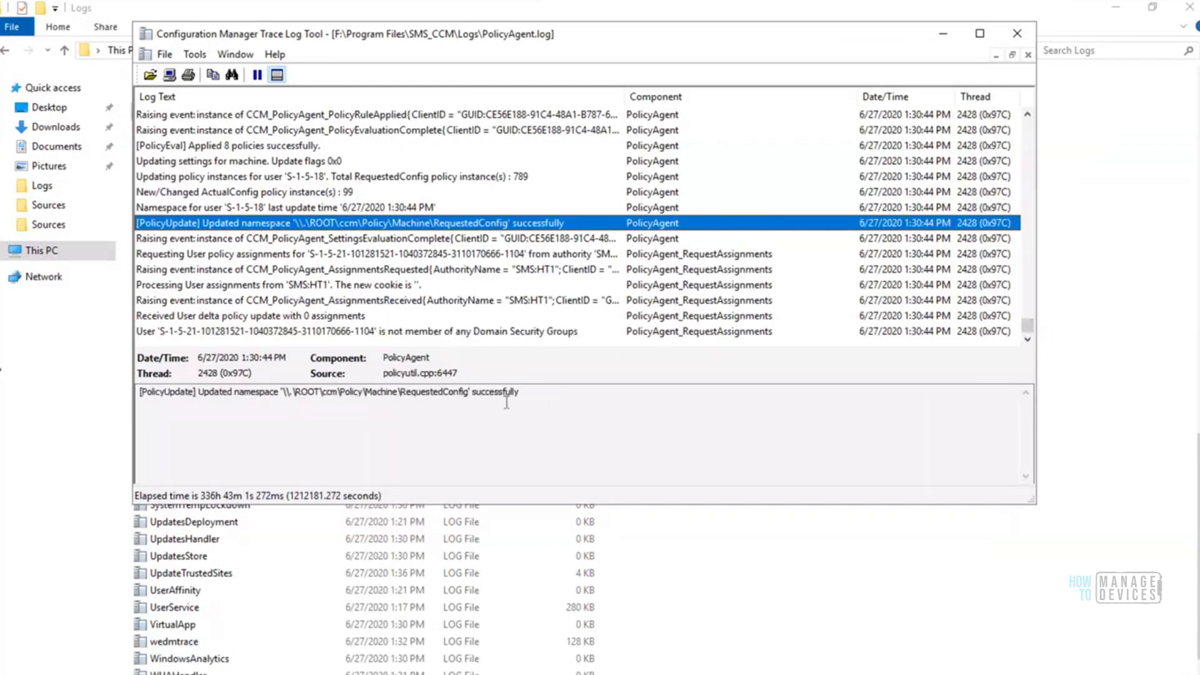
{"action": "left_click_drag", "start_coordinate": [522, 392], "coordinate": [268, 392]}
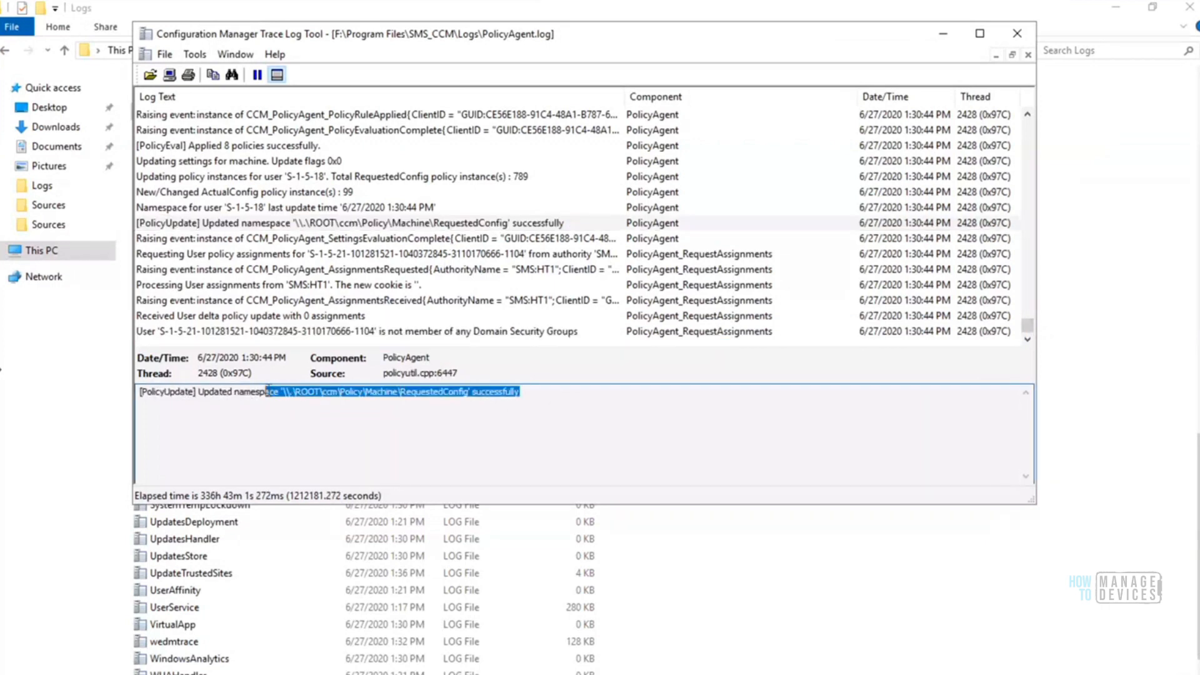
{"action": "left_click", "coordinate": [492, 274]}
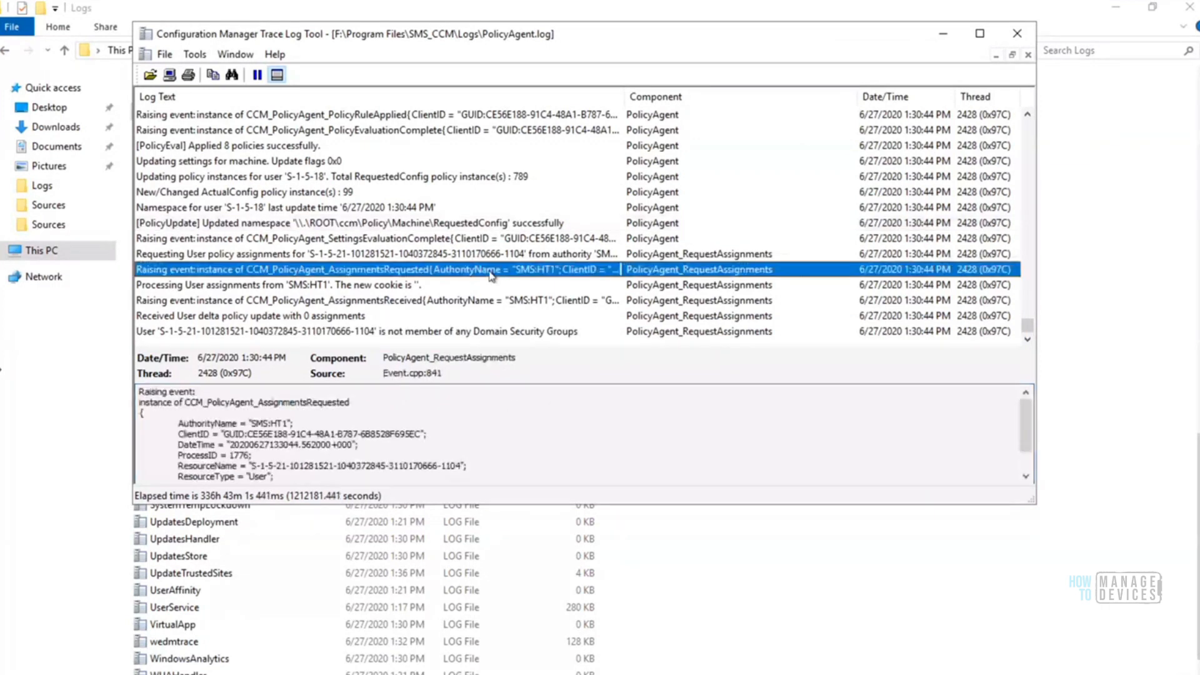
{"action": "key", "text": "Down"}
{"action": "key", "text": "Down"}
{"action": "key", "text": "Down"}
{"action": "key", "text": "Down"}
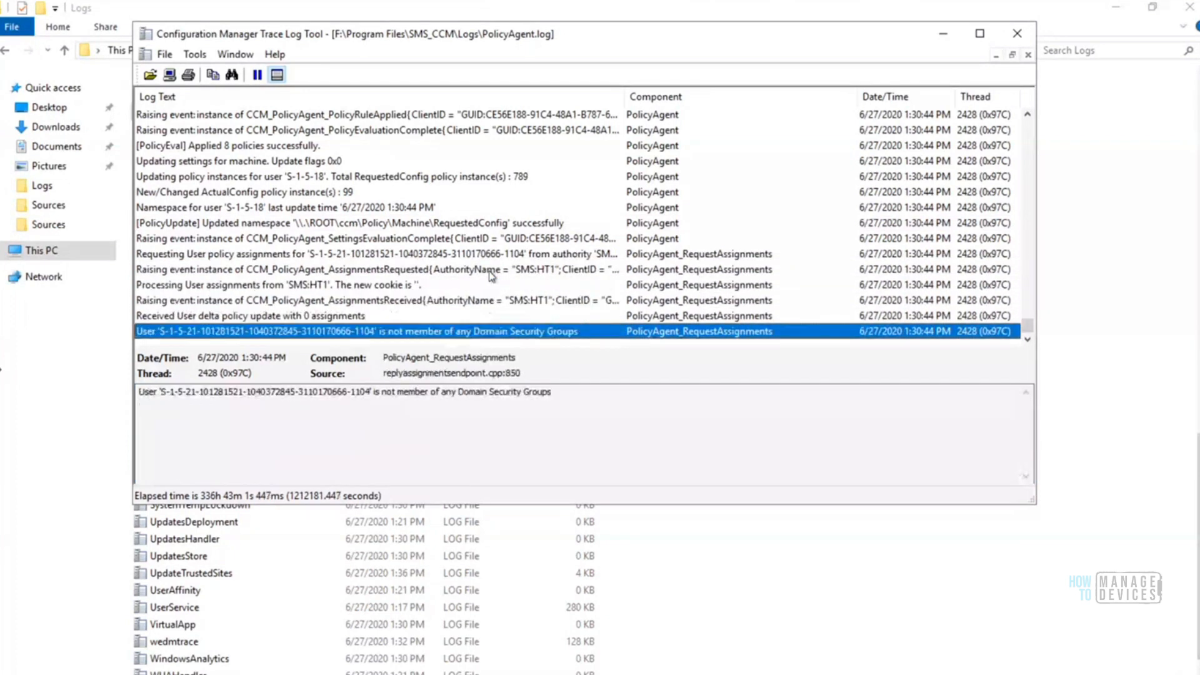
{"action": "key", "text": "Up"}
{"action": "key", "text": "Up"}
{"action": "key", "text": "Up"}
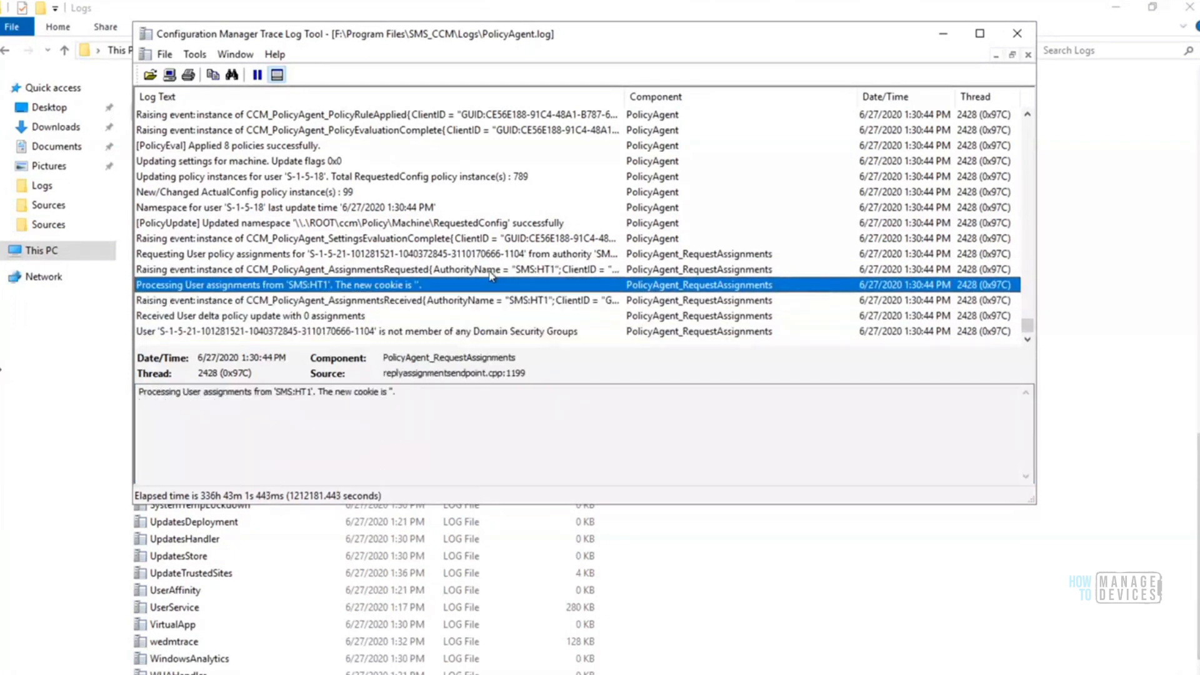
{"action": "key", "text": "Up"}
{"action": "key", "text": "Up"}
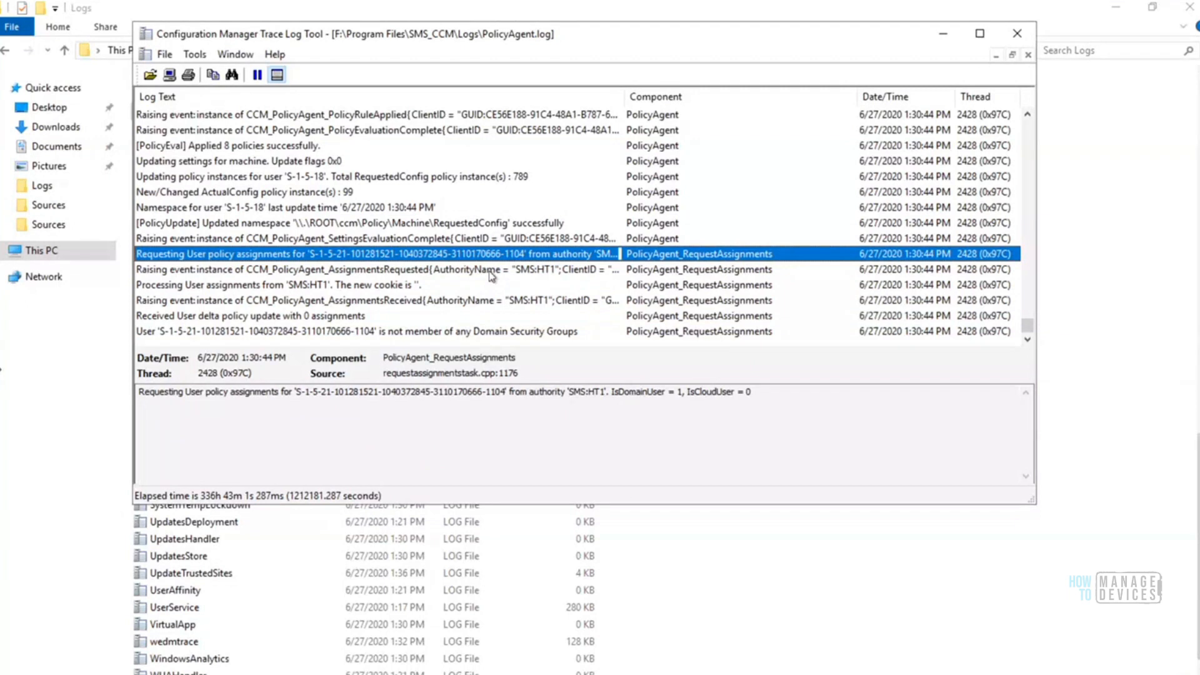
{"action": "key", "text": "Up"}
{"action": "key", "text": "Down"}
{"action": "key", "text": "Down"}
{"action": "key", "text": "End"}
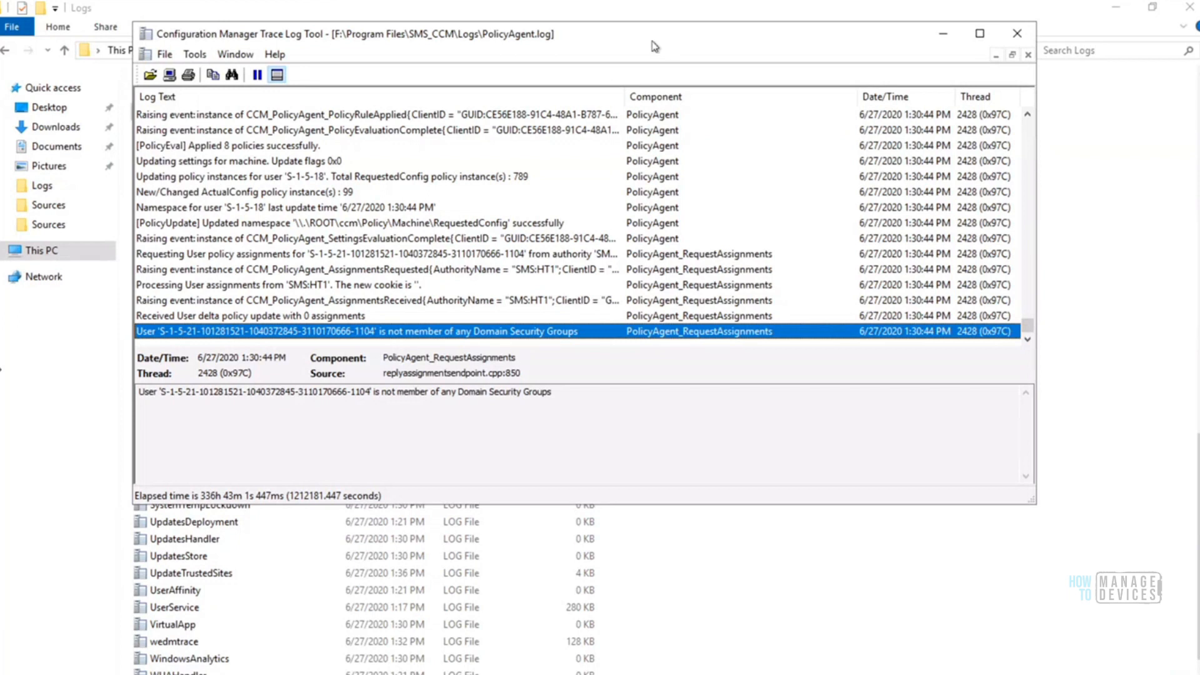
Move and narrow the PolicyAgent log window slightly and close it
{"action": "left_click_drag", "start_coordinate": [655, 46], "coordinate": [676, 50]}
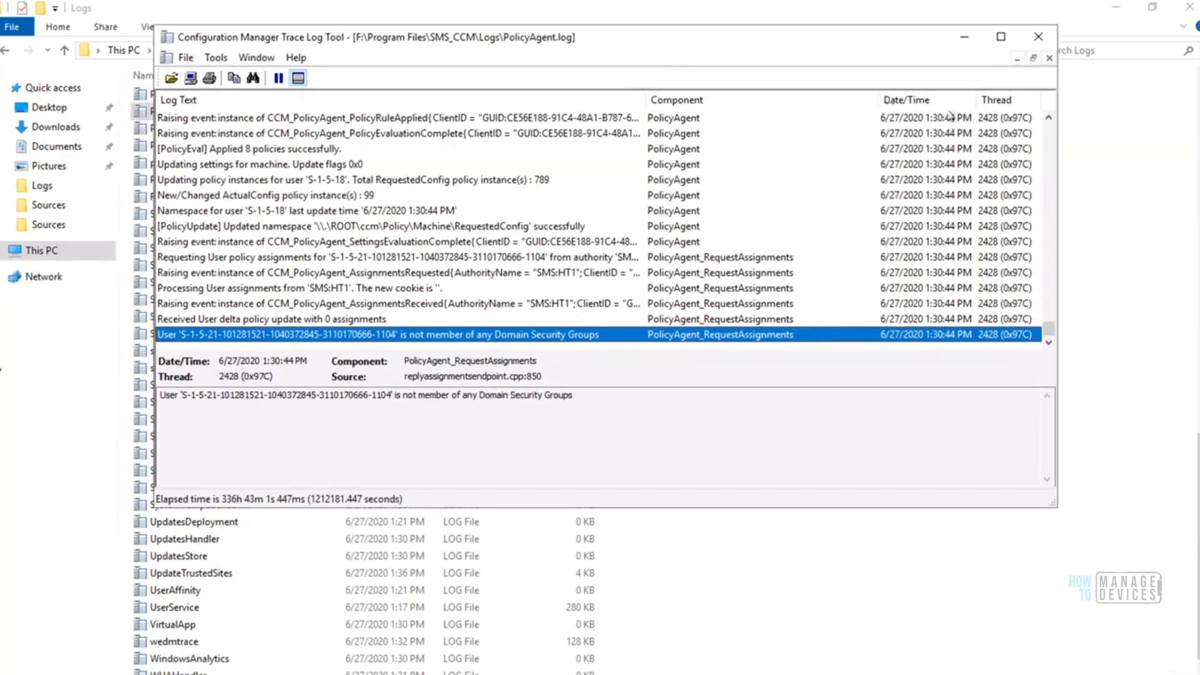
{"action": "mouse_move", "coordinate": [1055, 116]}
{"action": "left_mouse_down"}
{"action": "mouse_move", "coordinate": [1006, 116]}
{"action": "mouse_move", "coordinate": [1026, 116]}
{"action": "left_mouse_up"}
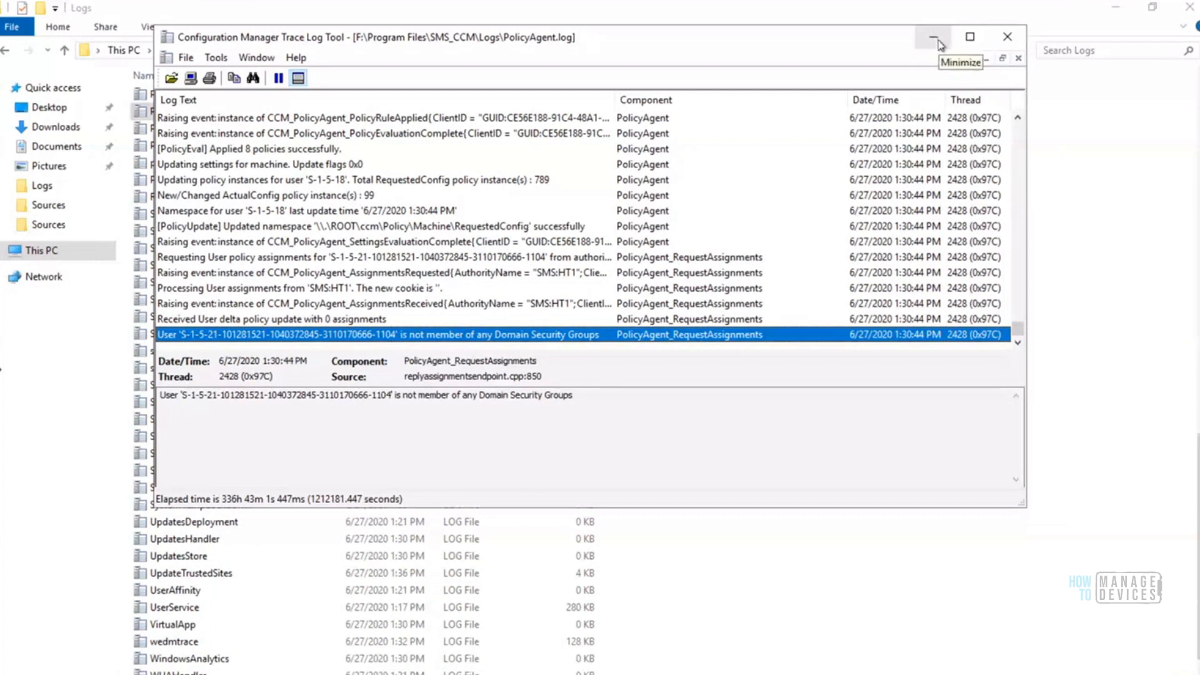
{"action": "left_click", "coordinate": [1009, 41]}
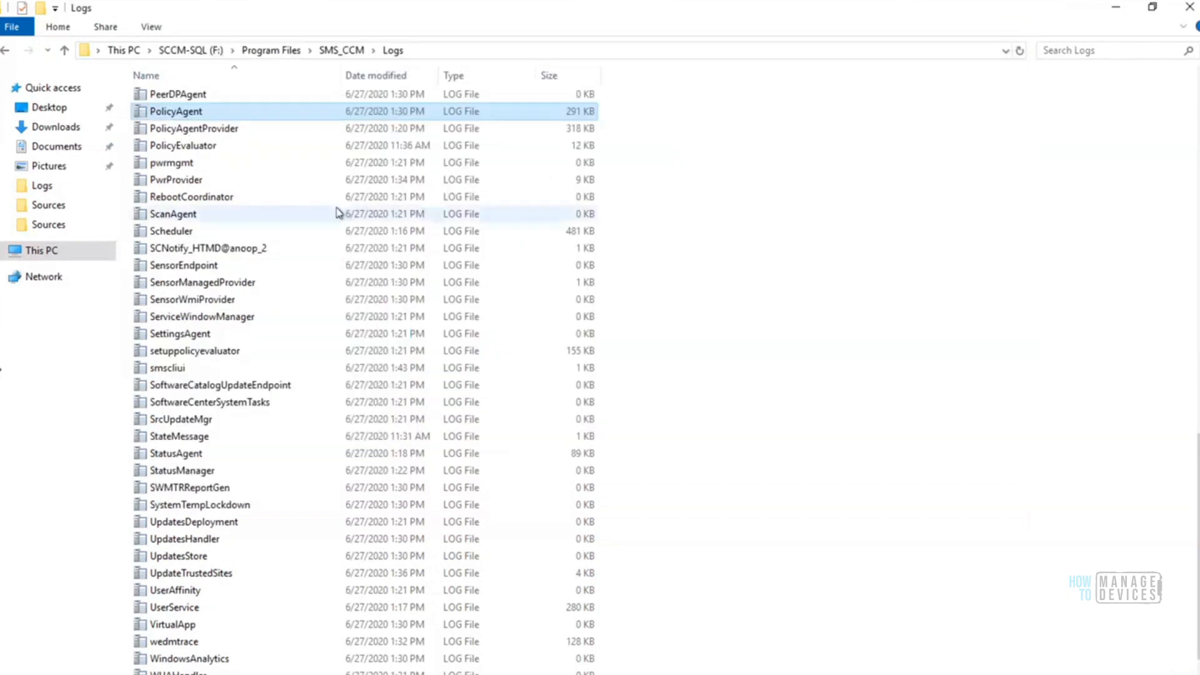
Open the PolicyEvaluator log and select the latest "Evaluating User policy" entry near its end
{"action": "double_click", "coordinate": [199, 146]}
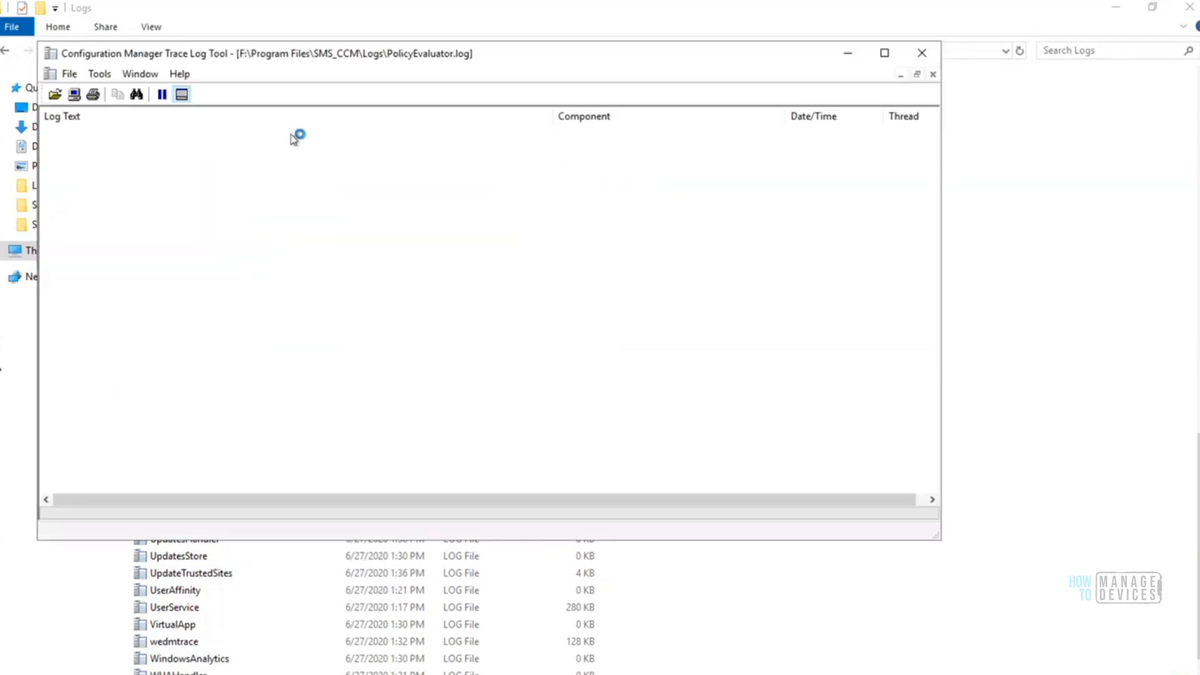
{"action": "left_click_drag", "start_coordinate": [930, 332], "coordinate": [885, 369]}
{"action": "left_click", "coordinate": [334, 319]}
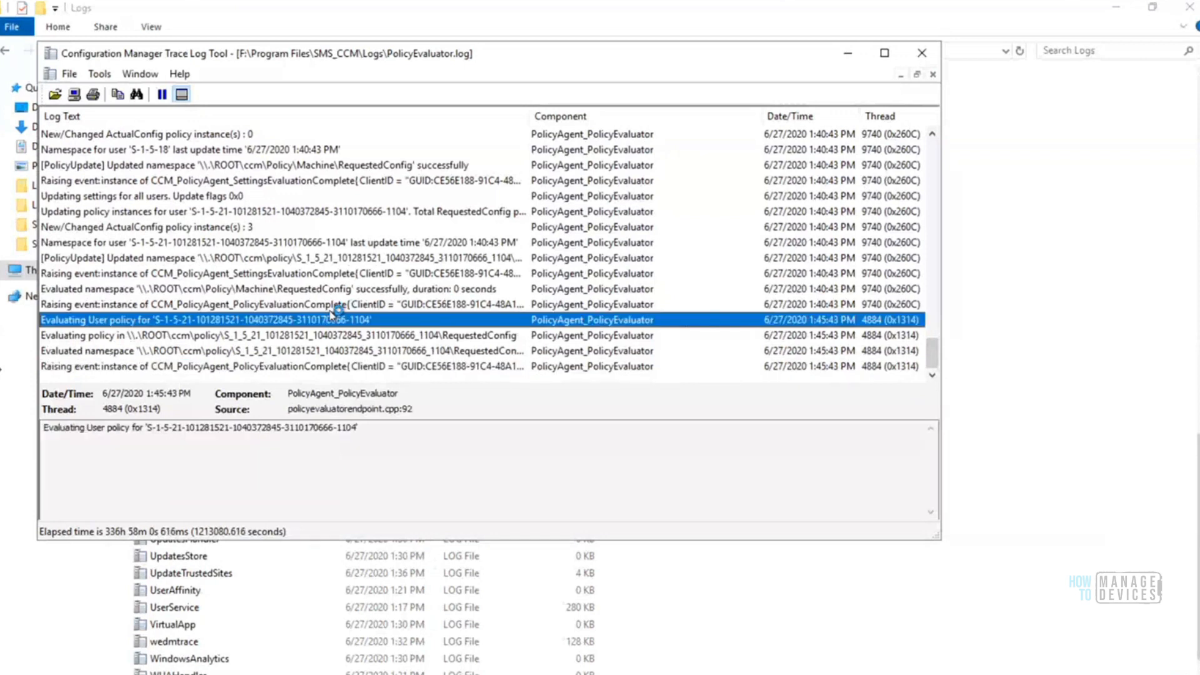
Examine the latest policy evaluation and settings update entries in the PolicyEvaluator log and close it
{"action": "key", "text": "Down"}
{"action": "key", "text": "Down"}
{"action": "key", "text": "Down"}
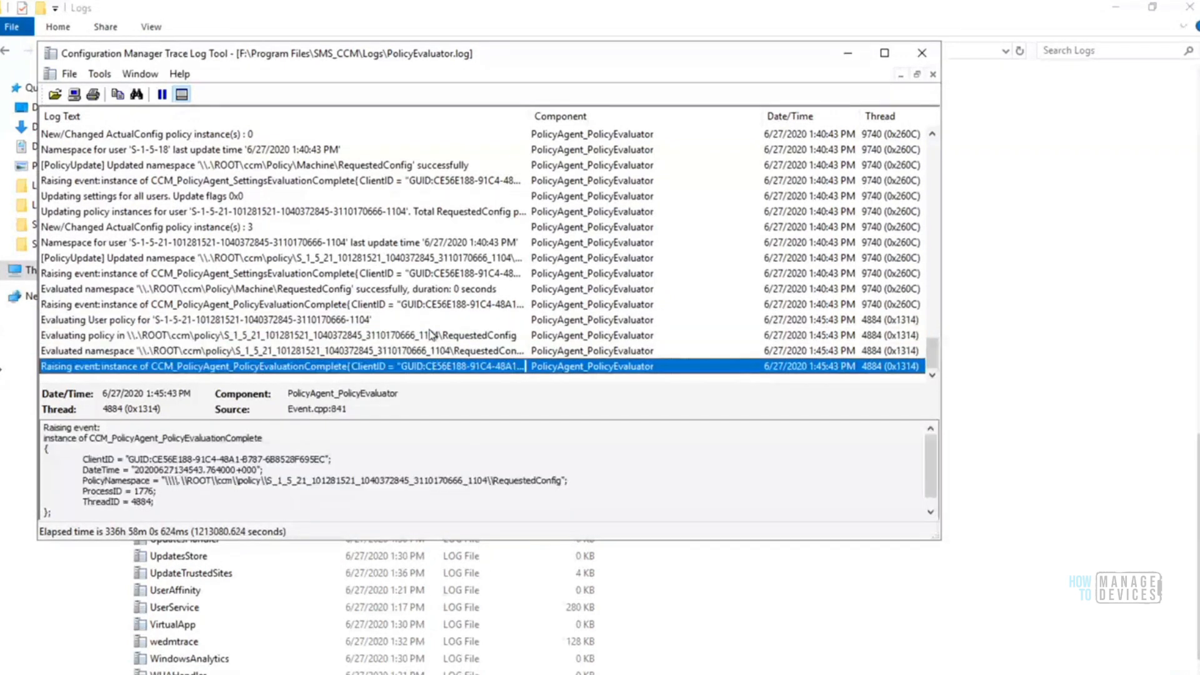
{"action": "left_click", "coordinate": [363, 275]}
{"action": "key", "text": "Up"}
{"action": "key", "text": "Up"}
{"action": "key", "text": "Up"}
{"action": "key", "text": "Up"}
{"action": "key", "text": "Up"}
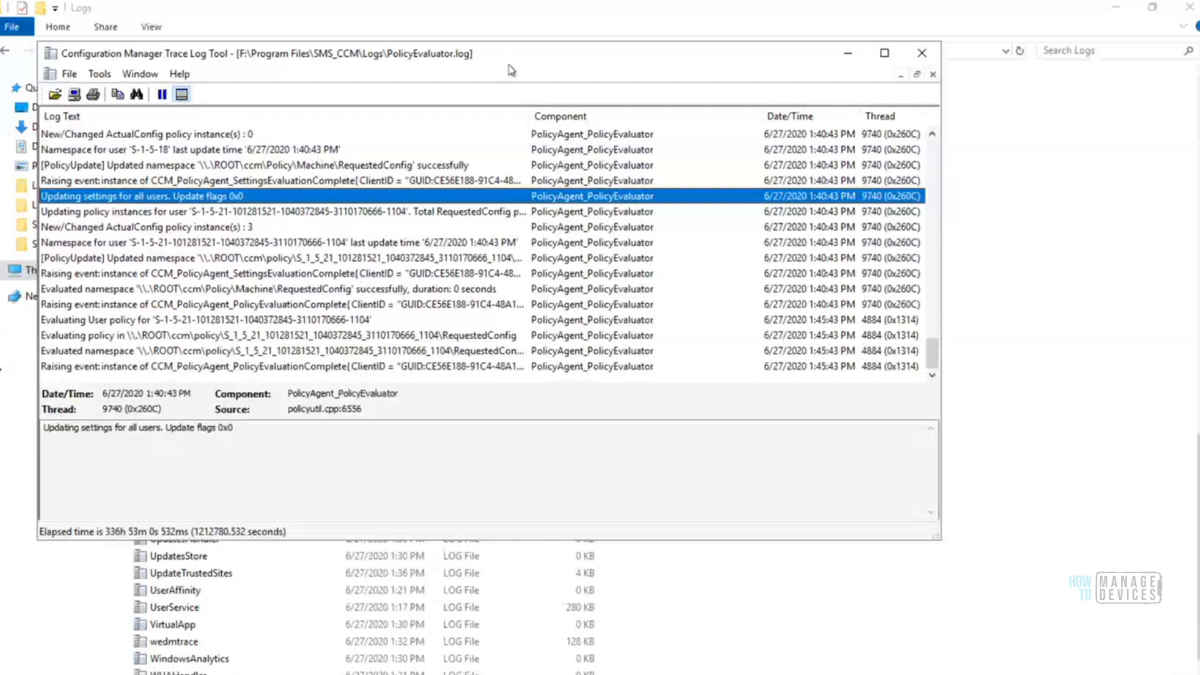
{"action": "left_click_drag", "start_coordinate": [513, 66], "coordinate": [633, 42]}
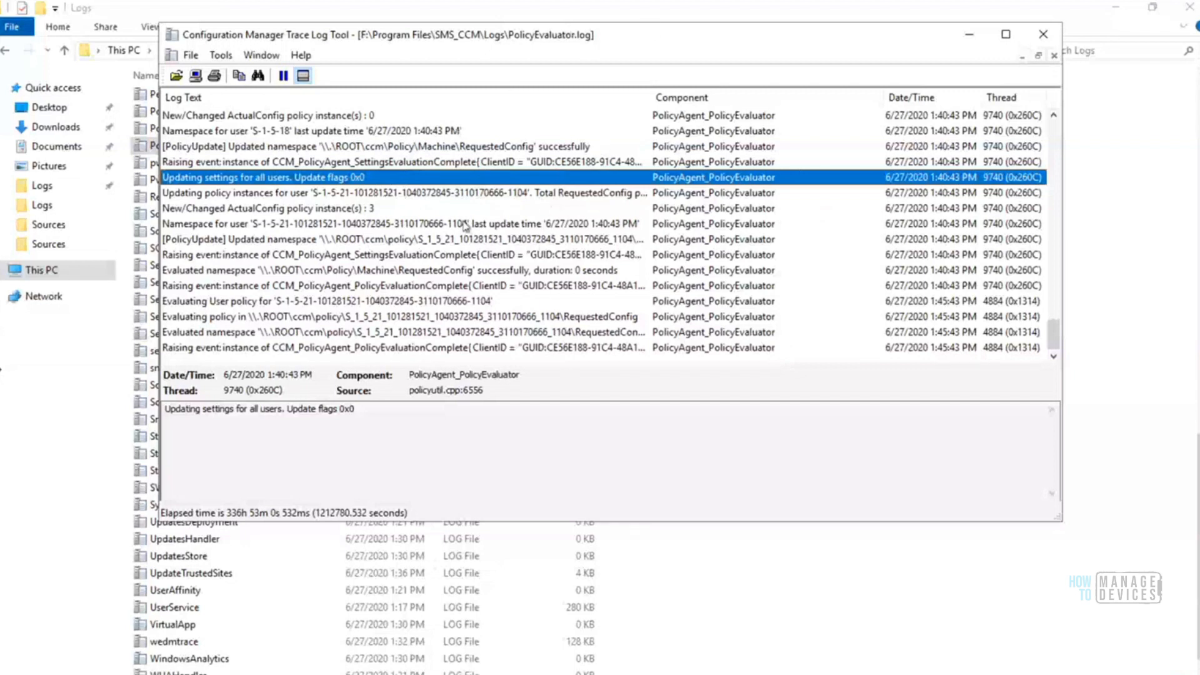
{"action": "left_click", "coordinate": [1040, 39]}
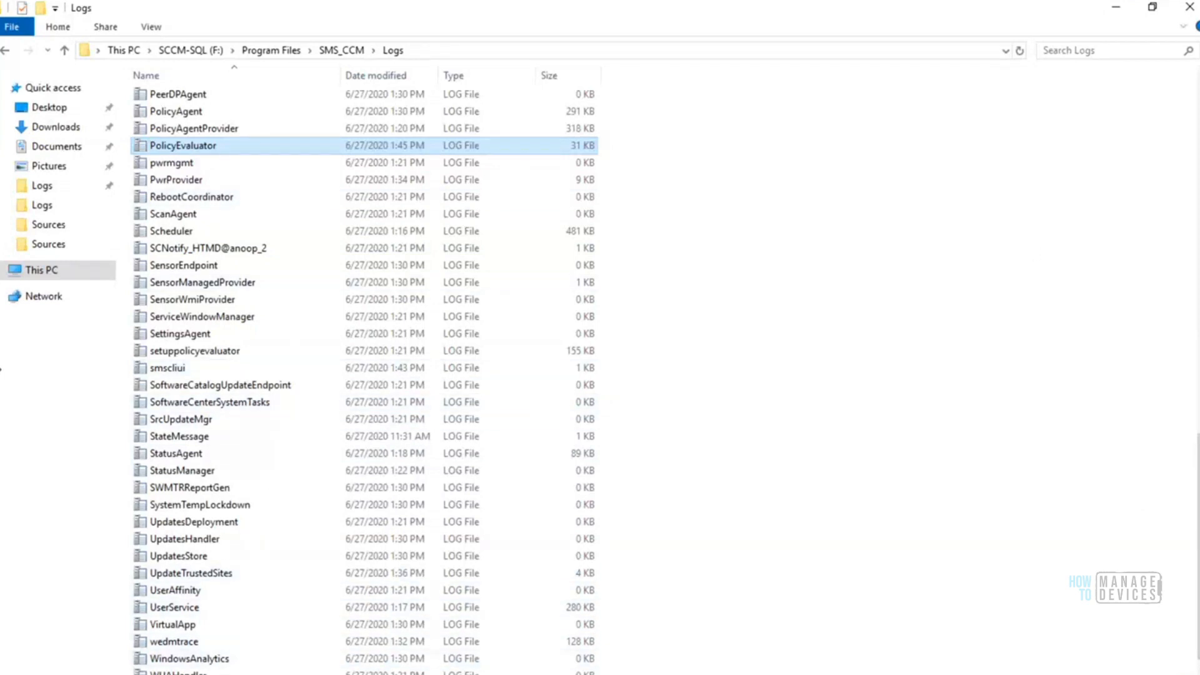
Select the management point logs from MP_CliReg through MP_Status in the SMS_CCM Logs folder
{"action": "scroll", "coordinate": [1045, 510], "scroll_direction": "up", "scroll_amount": 6}
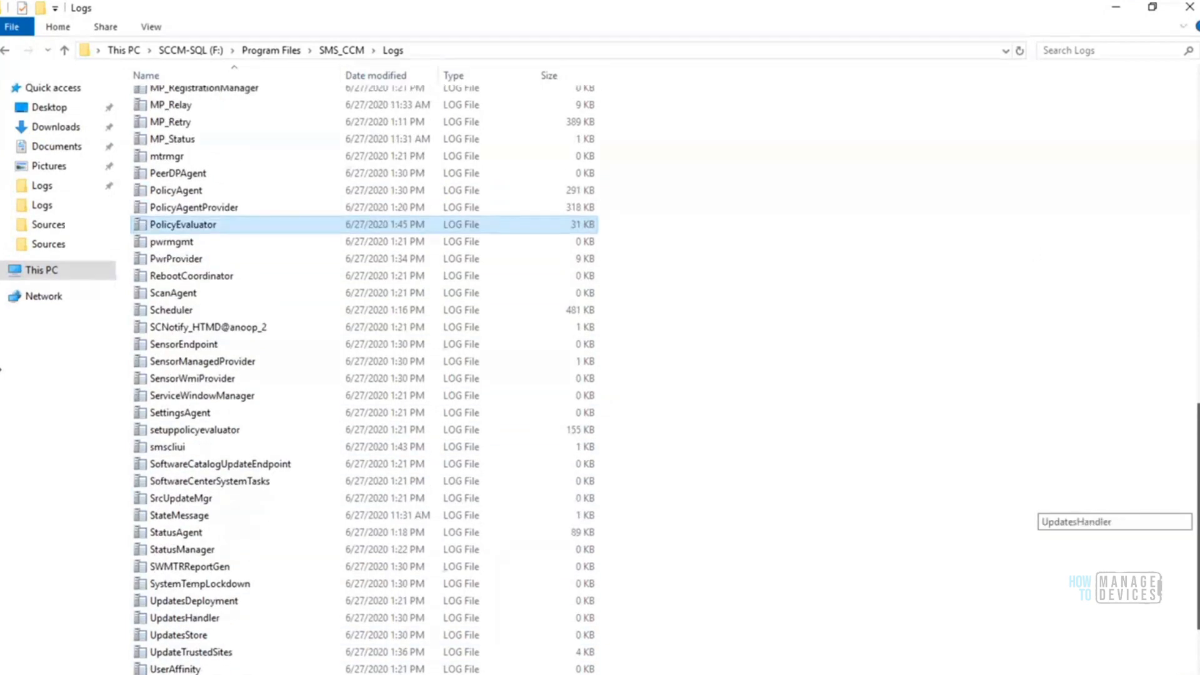
{"action": "scroll", "coordinate": [394, 397], "scroll_direction": "up", "scroll_amount": 1}
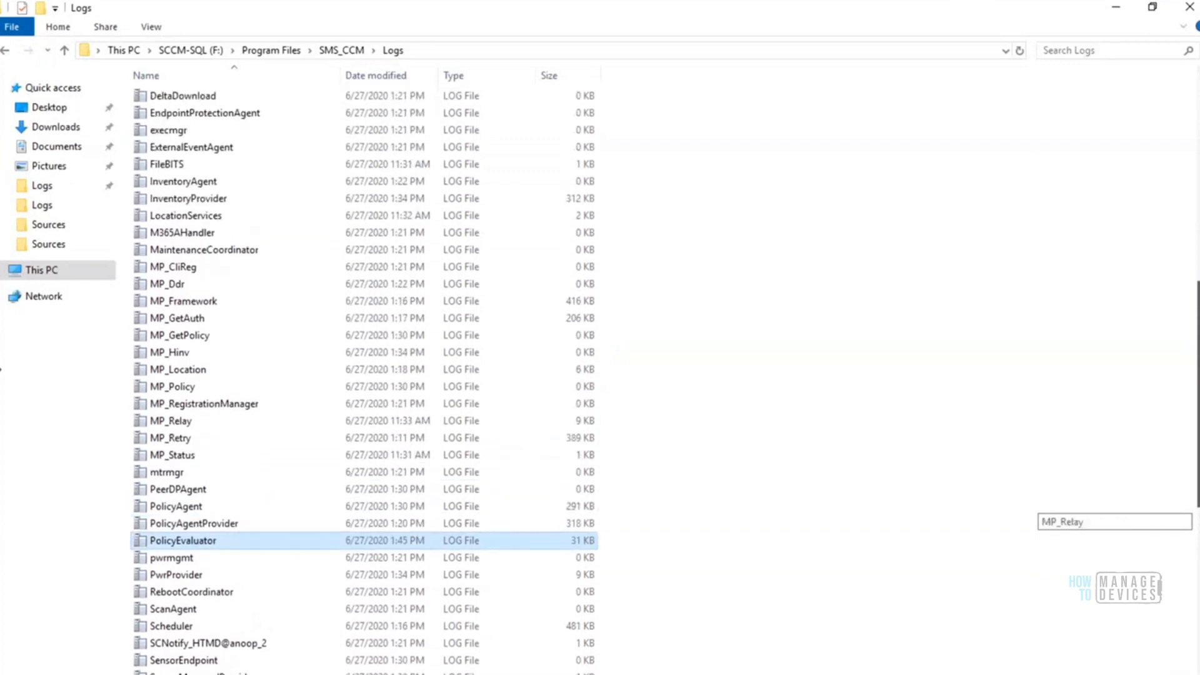
{"action": "left_click", "coordinate": [161, 275]}
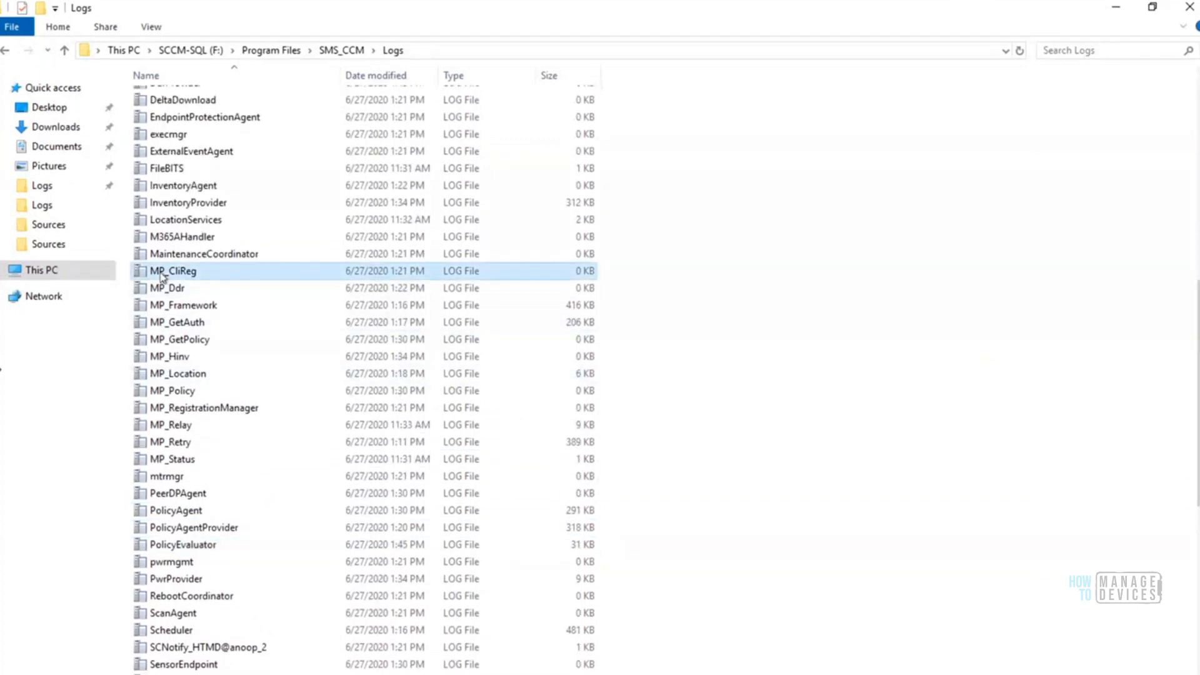
{"action": "key", "text": "shift+Down"}
{"action": "key", "text": "shift+Down"}
{"action": "key", "text": "shift+Down"}
{"action": "key", "text": "shift+Down"}
{"action": "key", "text": "shift+Down"}
{"action": "key", "text": "shift+Down"}
{"action": "key", "text": "shift+Down"}
{"action": "key", "text": "shift+Down"}
{"action": "key", "text": "shift+Down"}
{"action": "key", "text": "shift+Down"}
{"action": "key", "text": "shift+Down"}
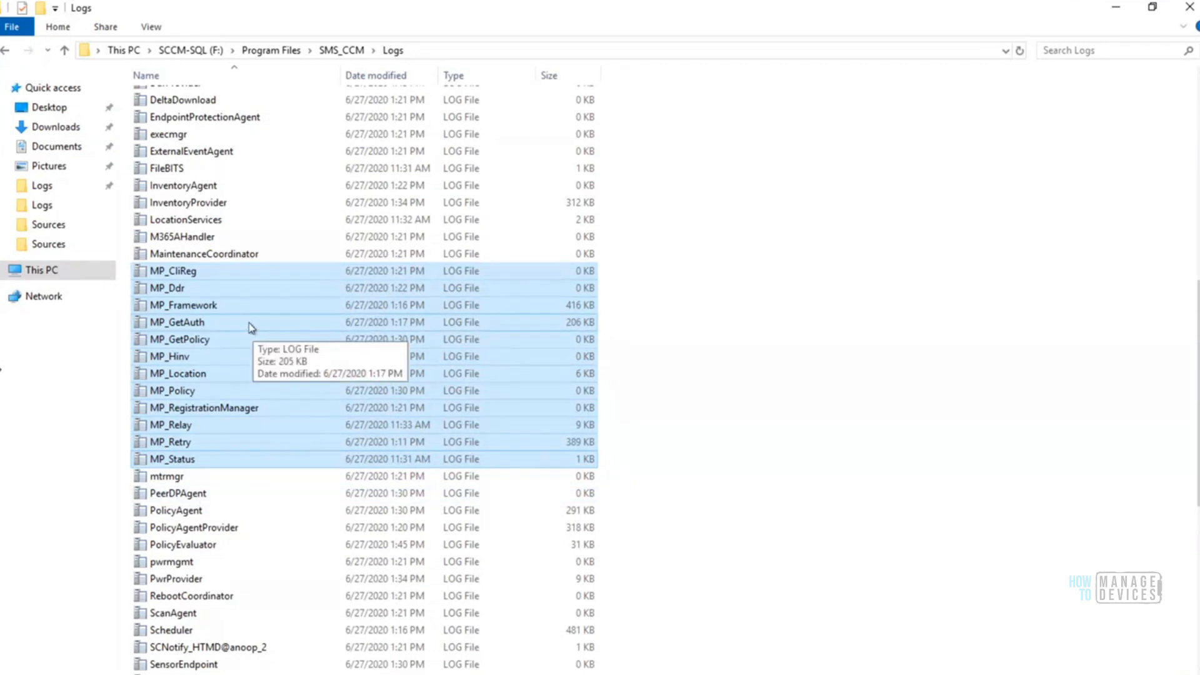
Open the MP_CliReg log, inspect its logging configuration warning in a maximized window, and close the log
{"action": "left_click", "coordinate": [194, 273]}
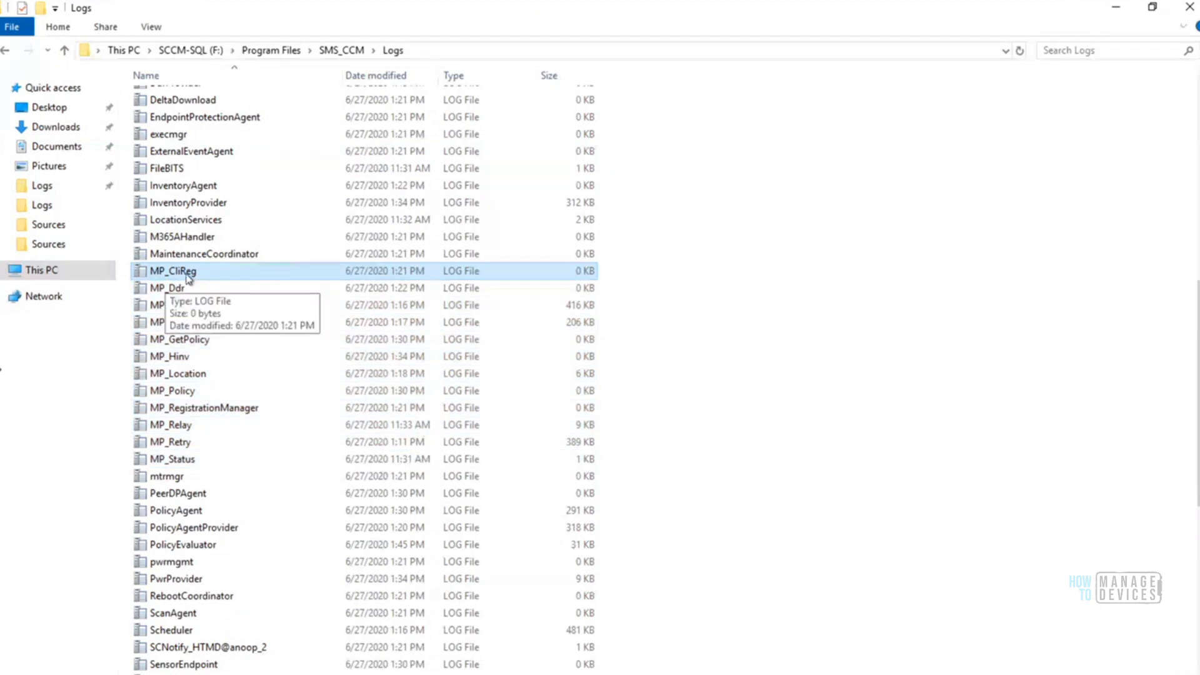
{"action": "double_click", "coordinate": [191, 272]}
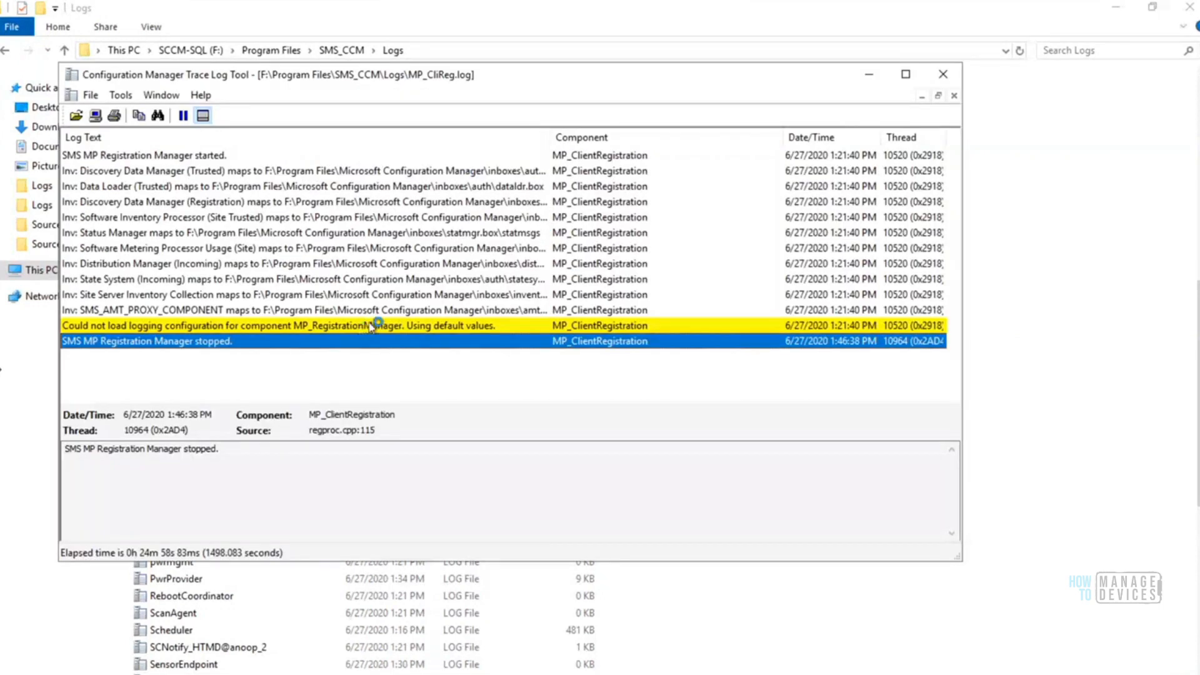
{"action": "left_click", "coordinate": [371, 325]}
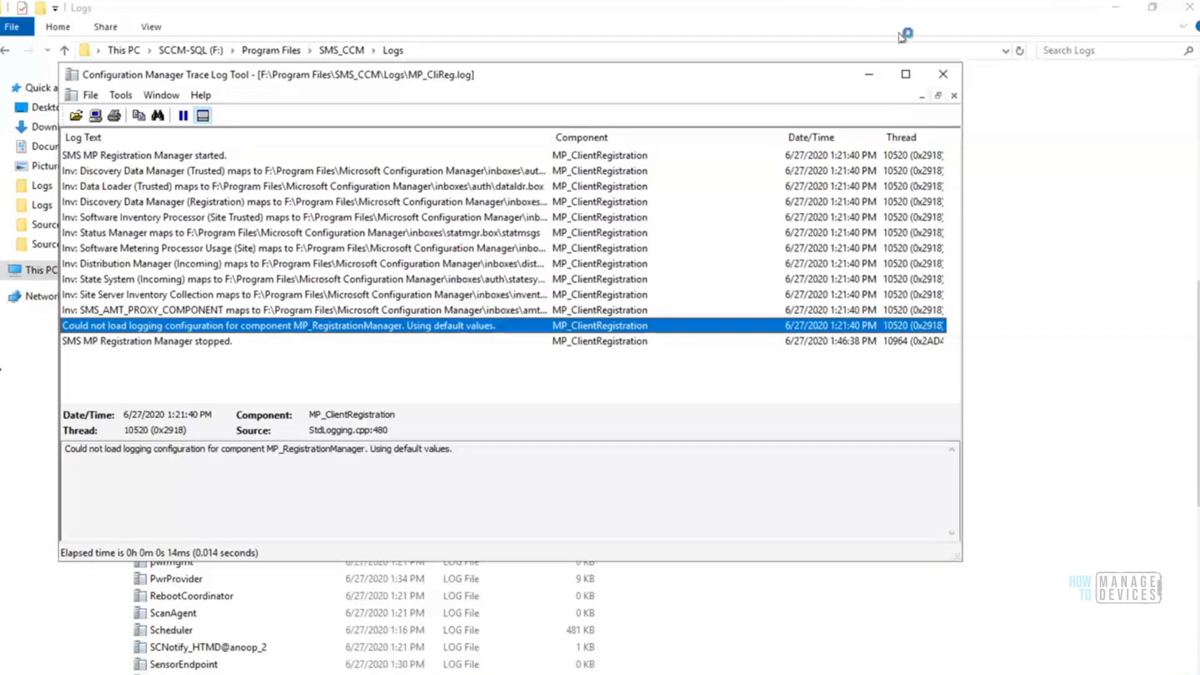
{"action": "left_click", "coordinate": [906, 75]}
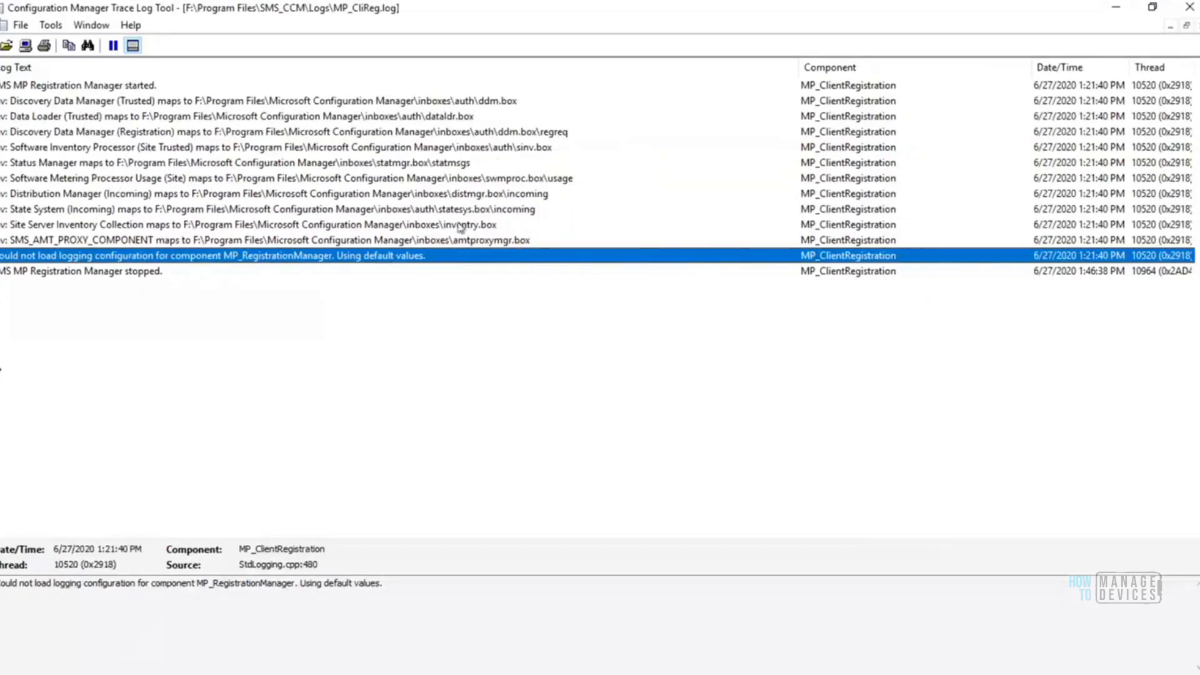
{"action": "left_click", "coordinate": [438, 103]}
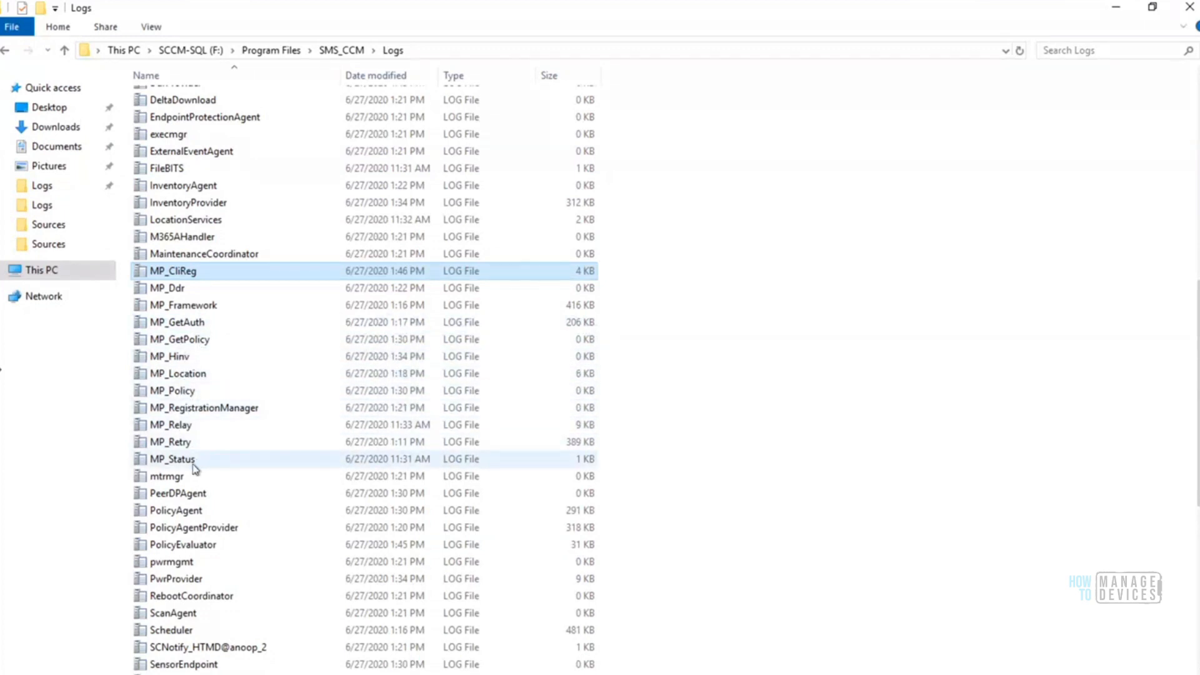
Review the MP_RegistrationManager log and the DDR task and inventory mapping entries in the MP_Ddr log, closing each log
{"action": "double_click", "coordinate": [204, 409]}
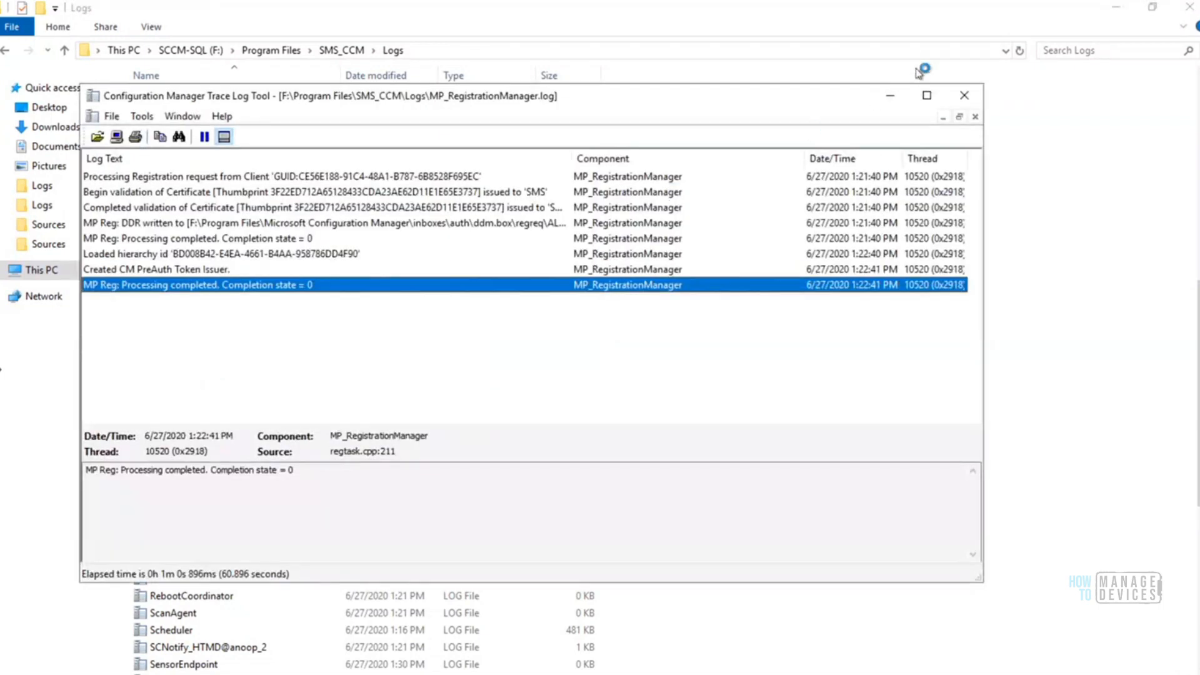
{"action": "left_click", "coordinate": [965, 95]}
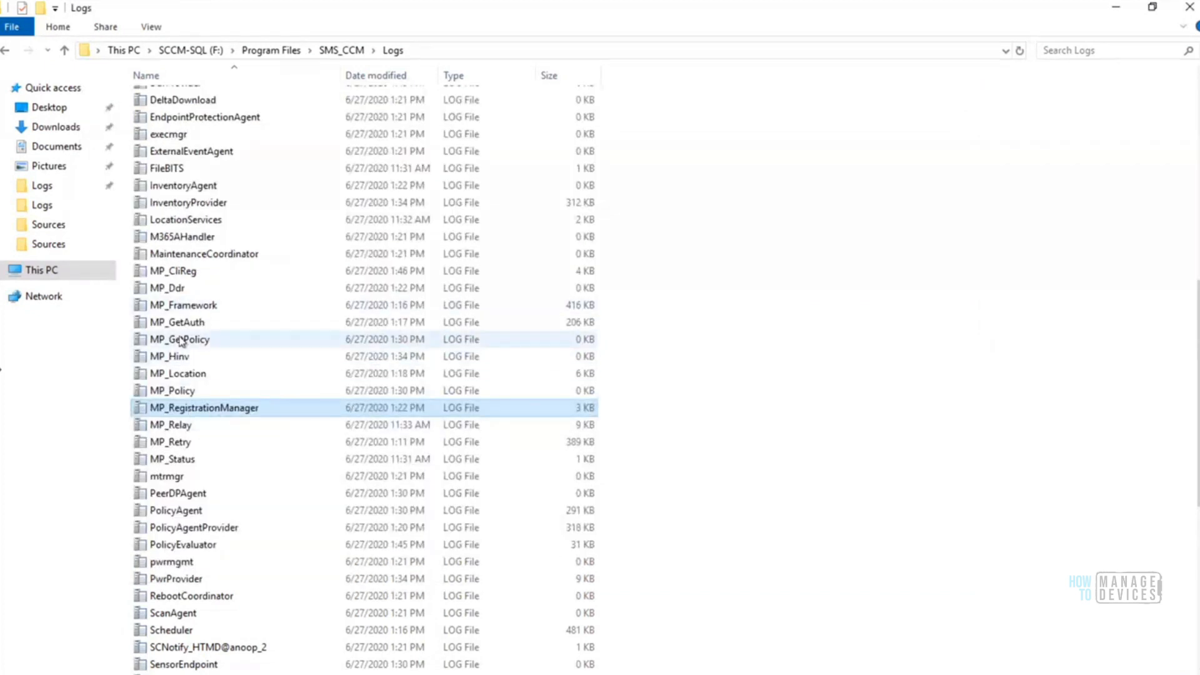
{"action": "double_click", "coordinate": [173, 288]}
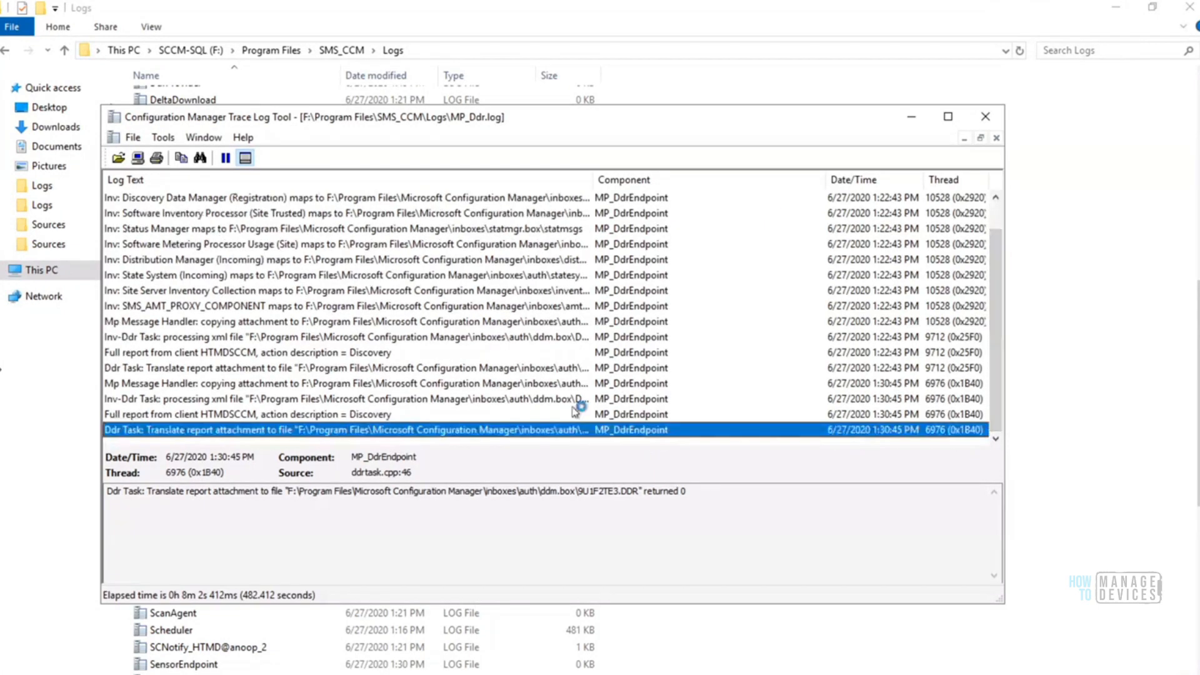
{"action": "left_click", "coordinate": [435, 368]}
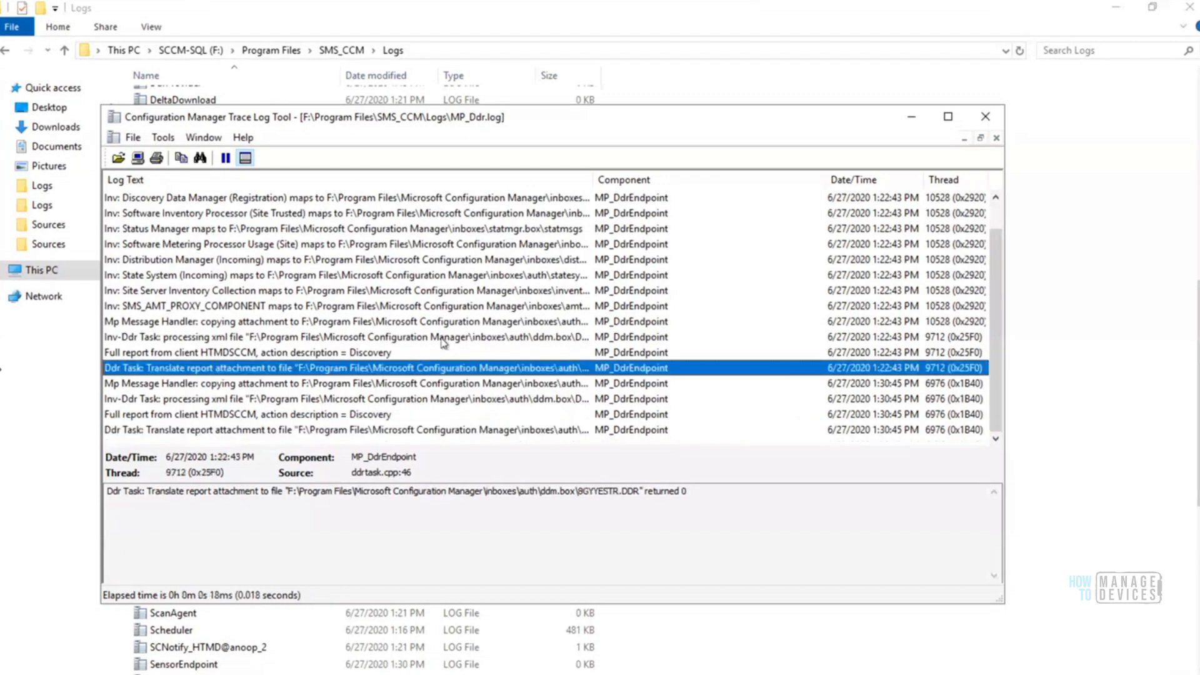
{"action": "left_click", "coordinate": [479, 290]}
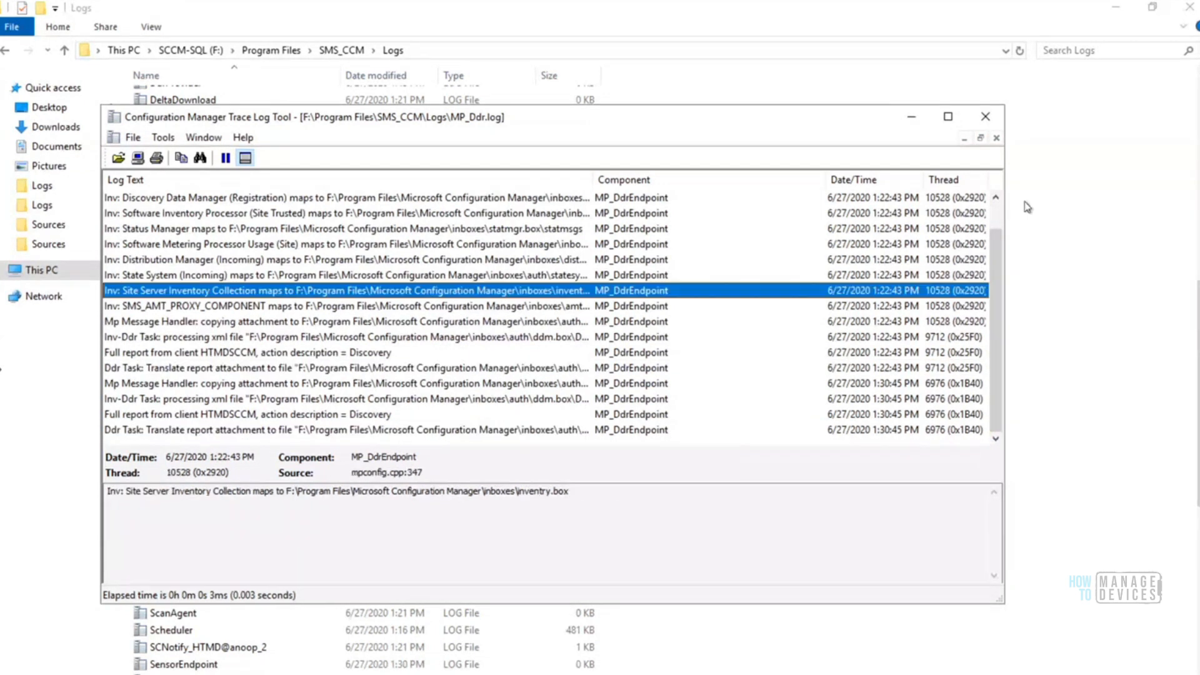
{"action": "left_click", "coordinate": [986, 116]}
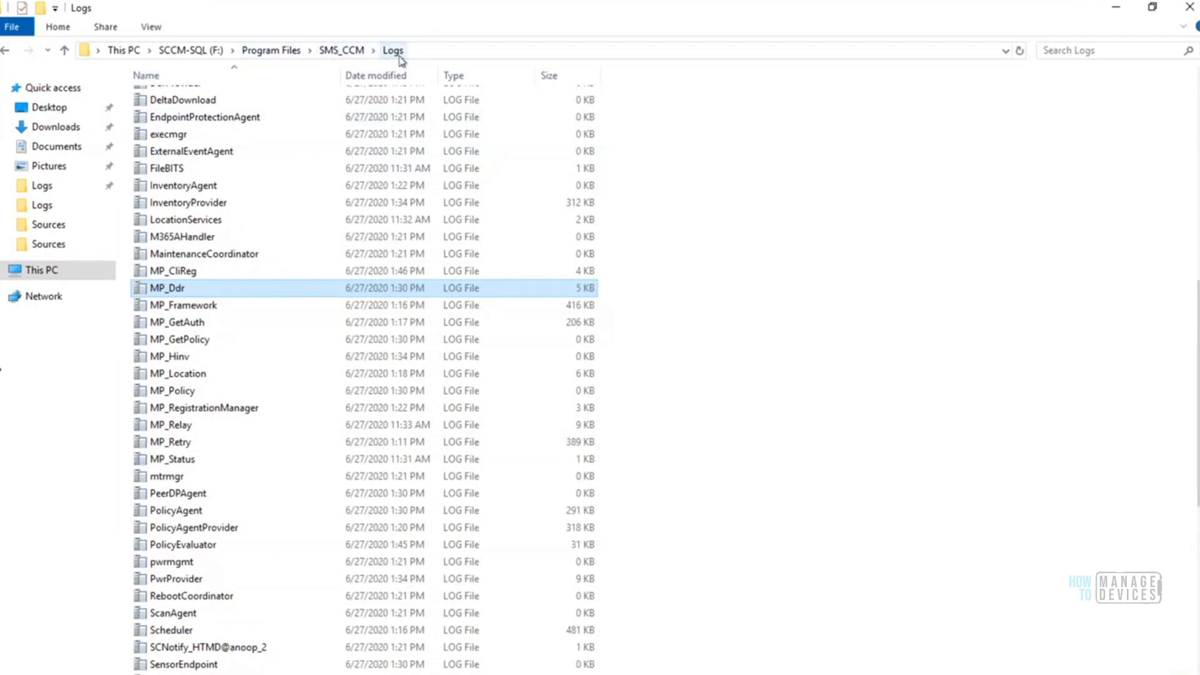
Minimize the three File Explorer windows and the Command Prompt to return to the Configuration Manager console
{"action": "left_click", "coordinate": [1117, 9]}
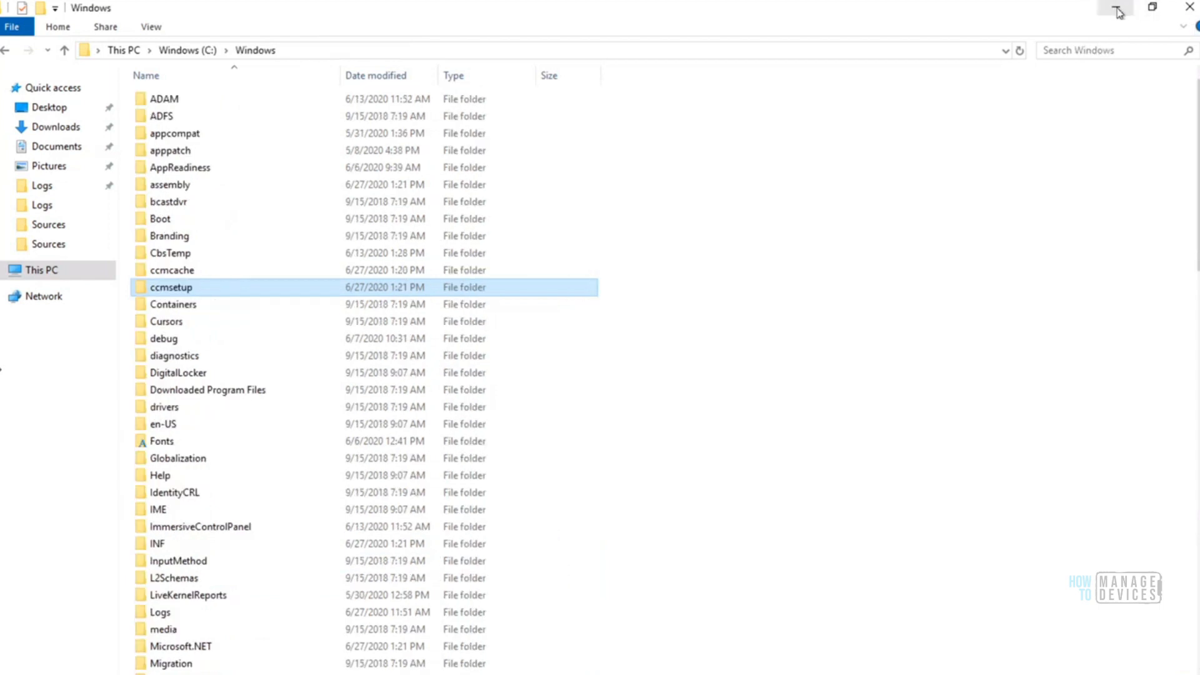
{"action": "left_click", "coordinate": [1116, 8]}
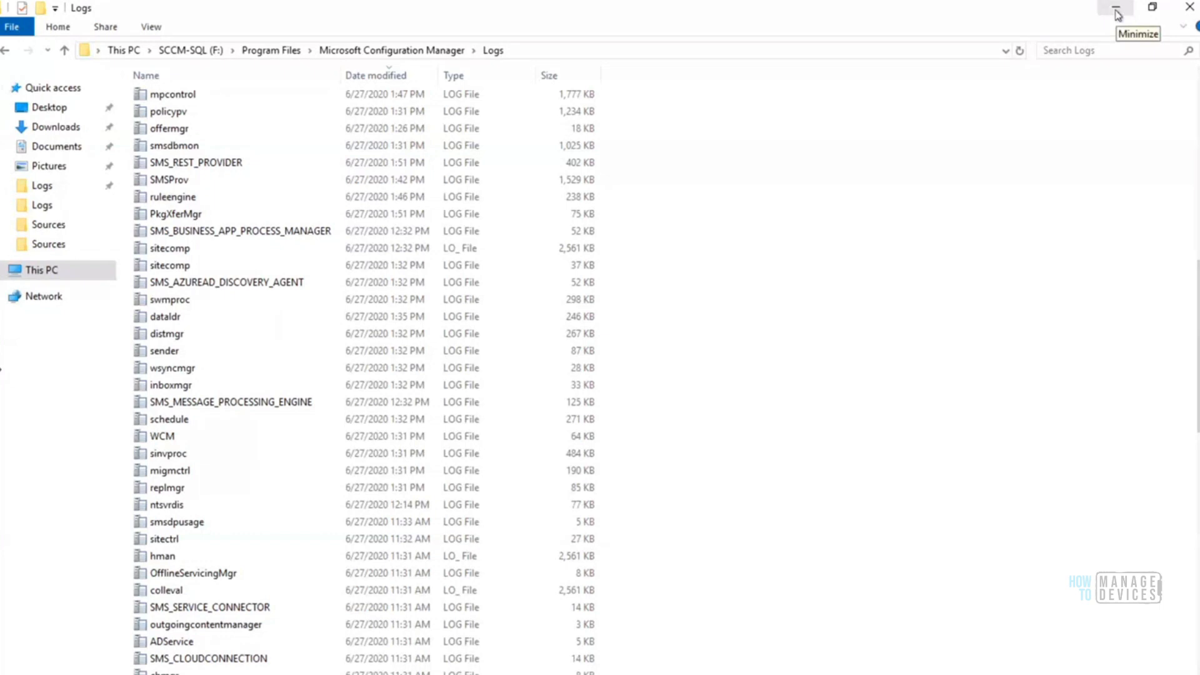
{"action": "left_click", "coordinate": [1118, 14]}
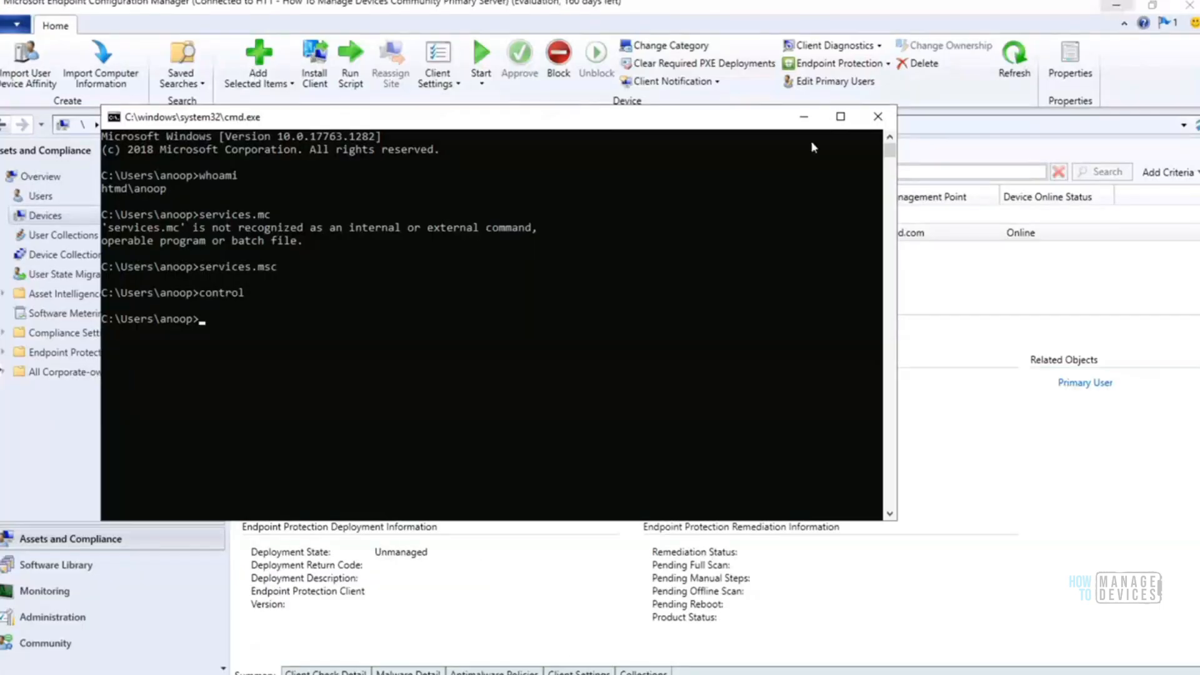
{"action": "left_click", "coordinate": [805, 119]}
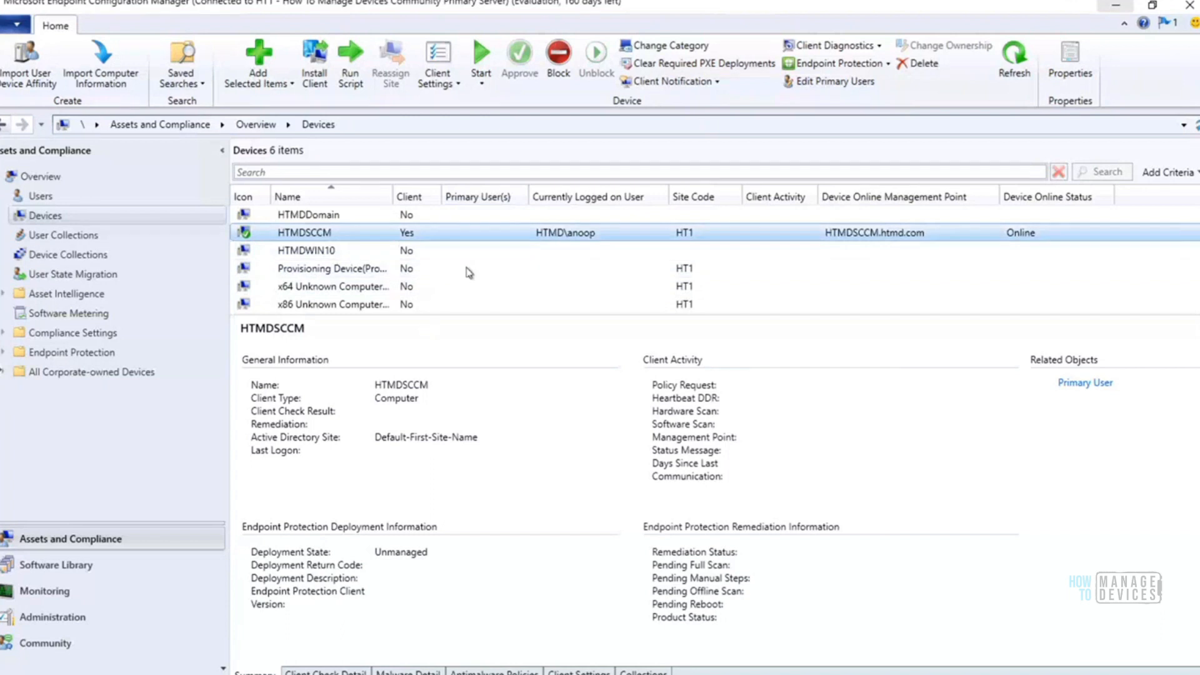
View the Users list briefly, return to Devices and select the HTMDWIN10 device
{"action": "left_click", "coordinate": [40, 197]}
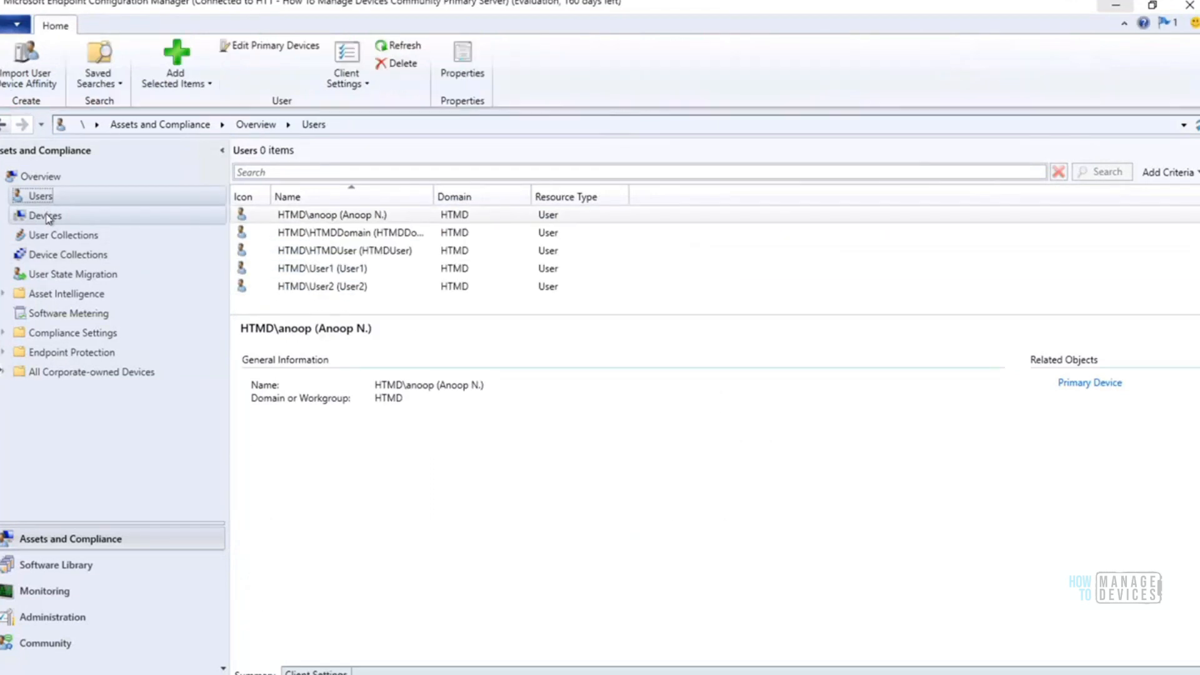
{"action": "left_click", "coordinate": [46, 215]}
{"action": "left_click", "coordinate": [295, 251]}
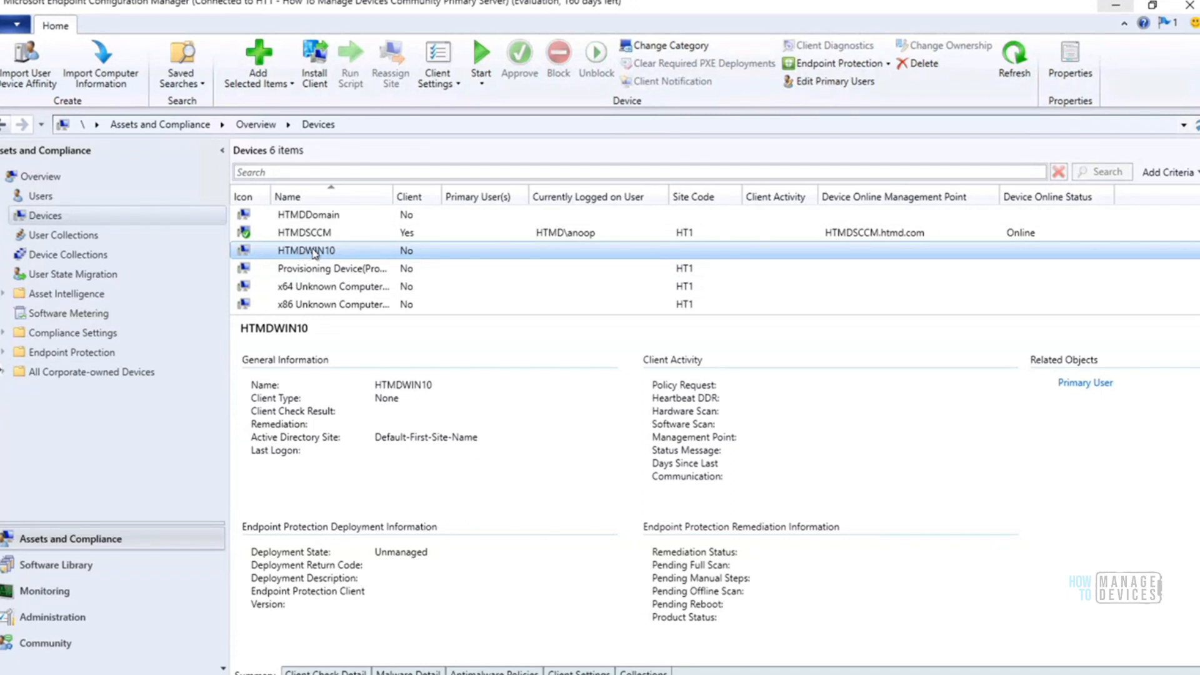
{"action": "right_click", "coordinate": [314, 254]}
{"action": "left_click", "coordinate": [296, 252]}
Switch to the Command Prompt, move its window clear of the device list, and ping HTMDWin10
{"action": "key", "text": "alt+Tab"}
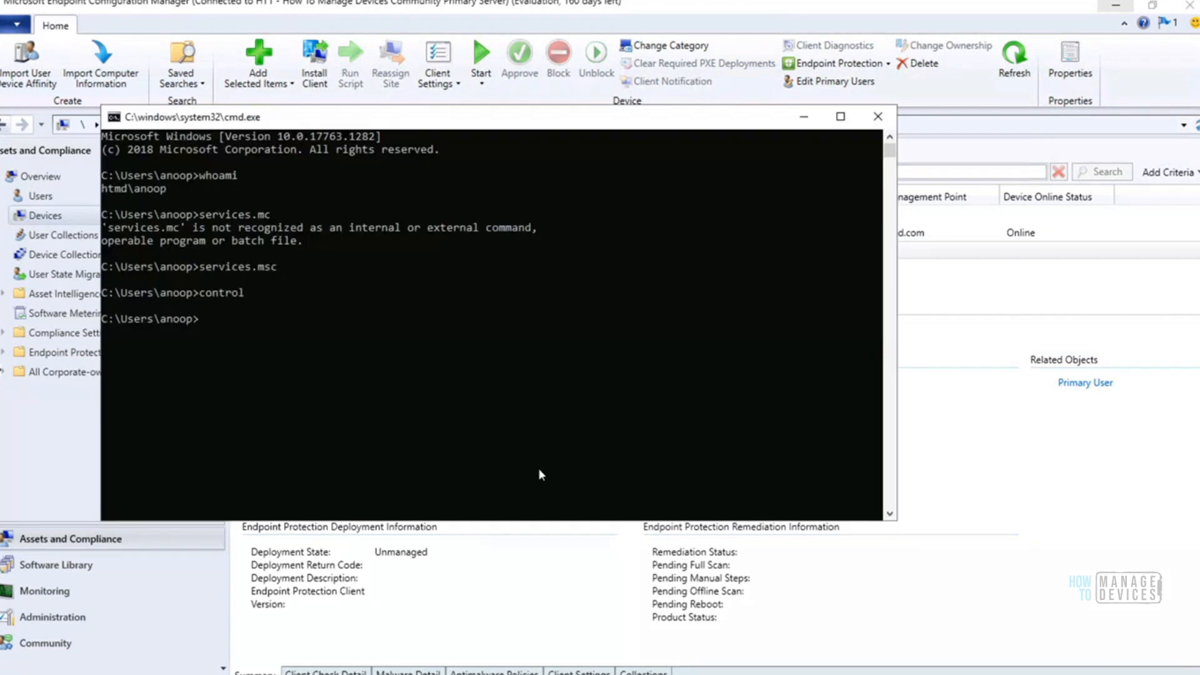
{"action": "left_click_drag", "start_coordinate": [487, 118], "coordinate": [765, 263]}
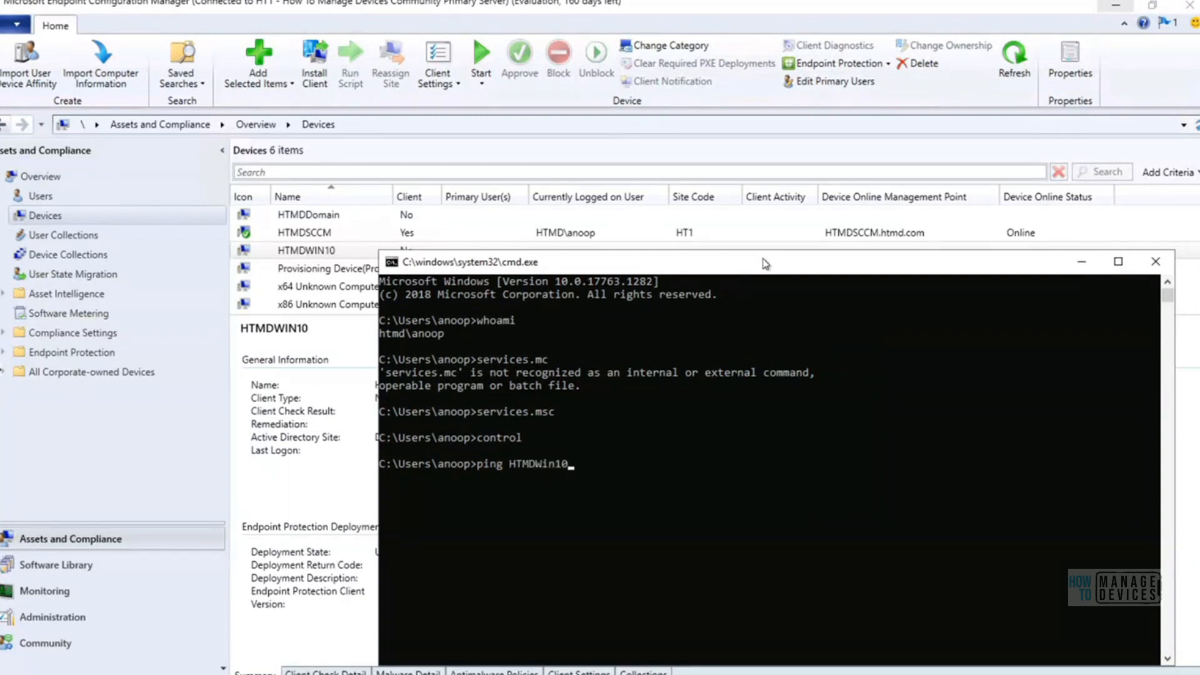
{"action": "key", "text": "Return"}
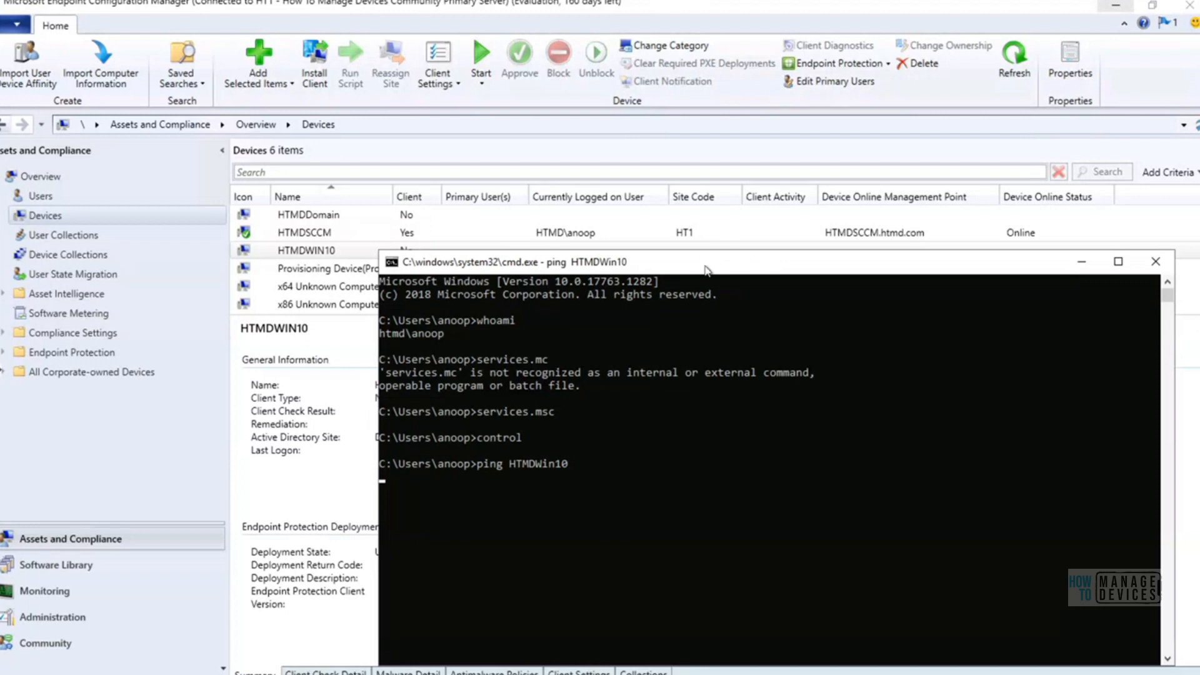
{"action": "left_click_drag", "start_coordinate": [704, 269], "coordinate": [744, 201]}
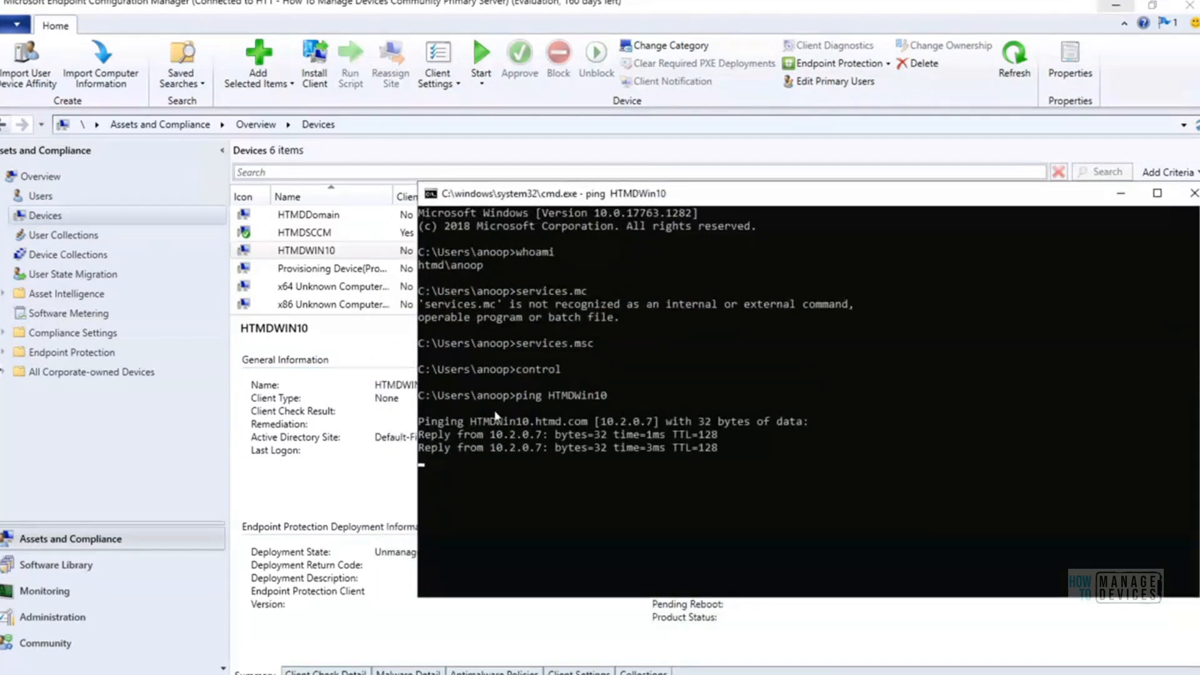
Highlight the resolved host name and IP address in the ping output, then release the selection so the ping can finish
{"action": "left_click_drag", "start_coordinate": [472, 423], "coordinate": [588, 425]}
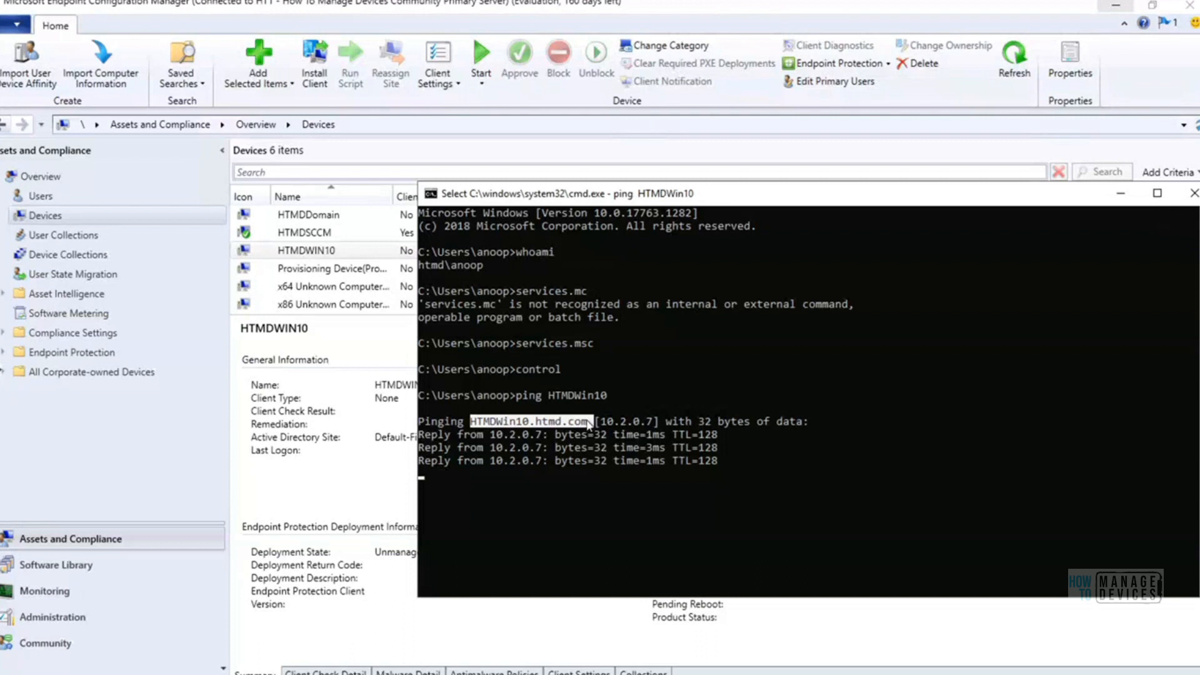
{"action": "left_click_drag", "start_coordinate": [601, 424], "coordinate": [650, 424]}
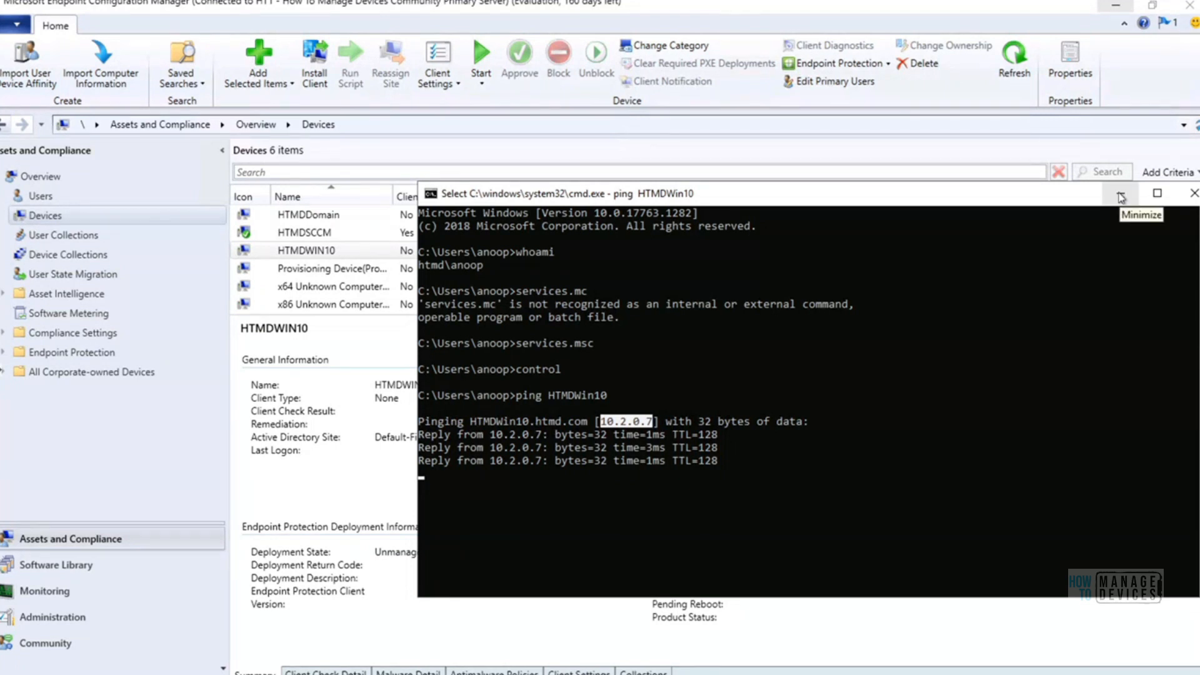
{"action": "left_click", "coordinate": [1121, 198]}
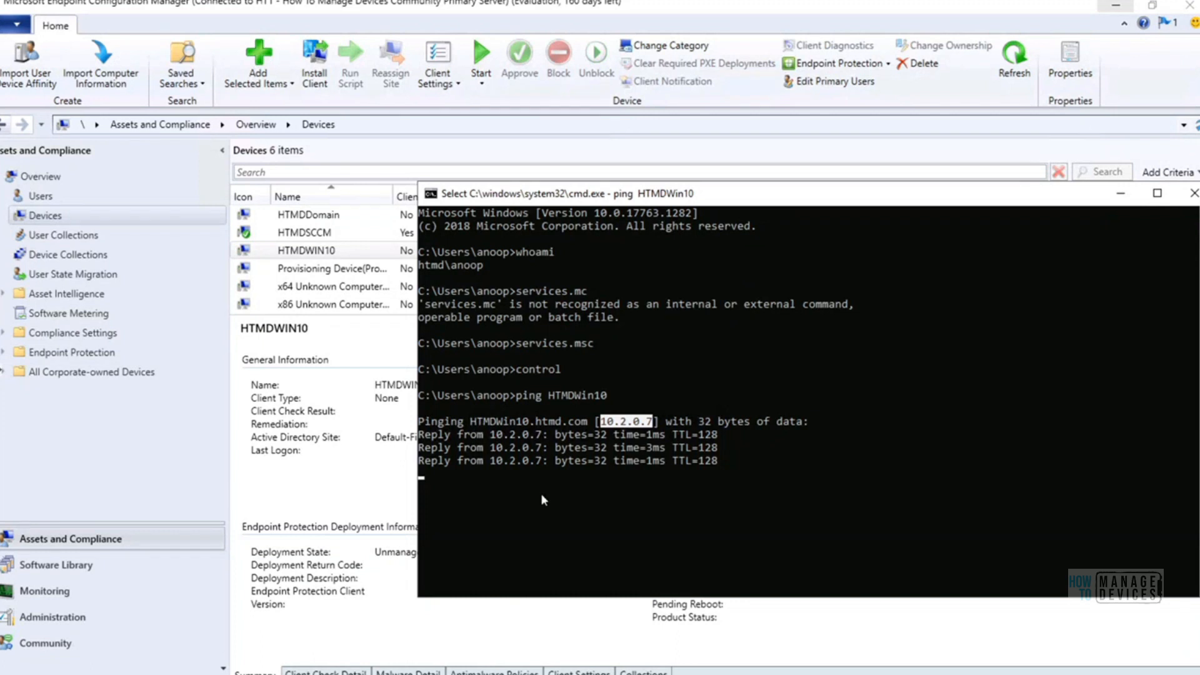
{"action": "left_click", "coordinate": [504, 426]}
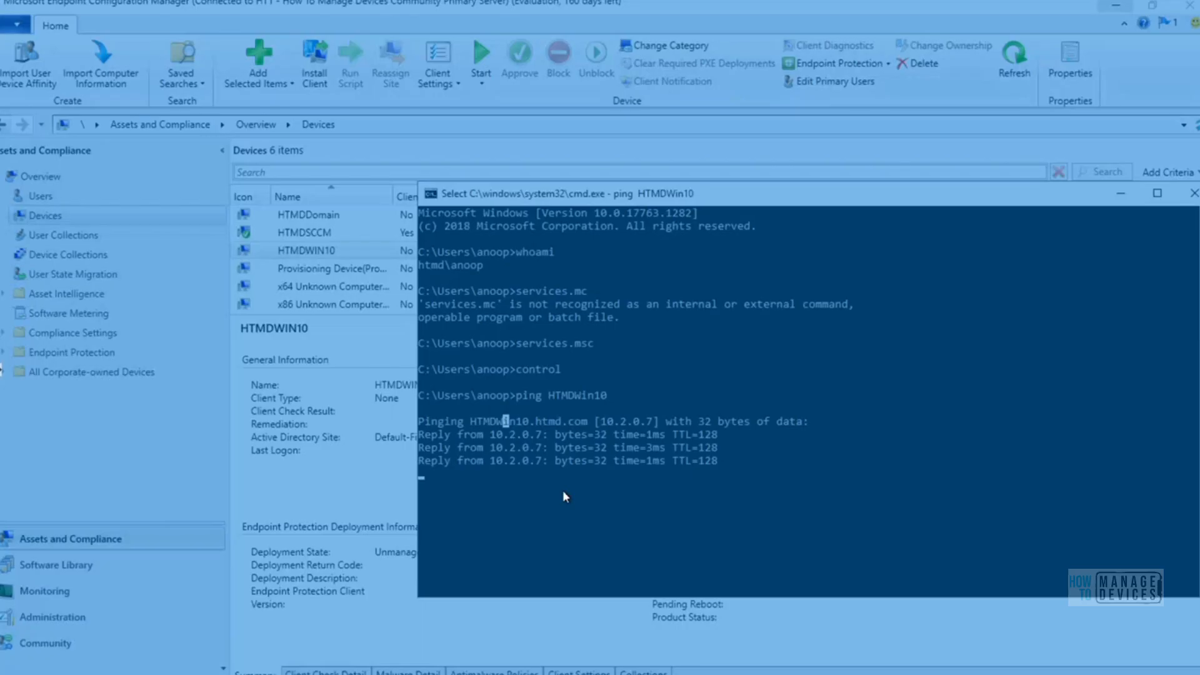
{"action": "left_click", "coordinate": [563, 491]}
{"action": "left_click_drag", "start_coordinate": [624, 202], "coordinate": [476, 103]}
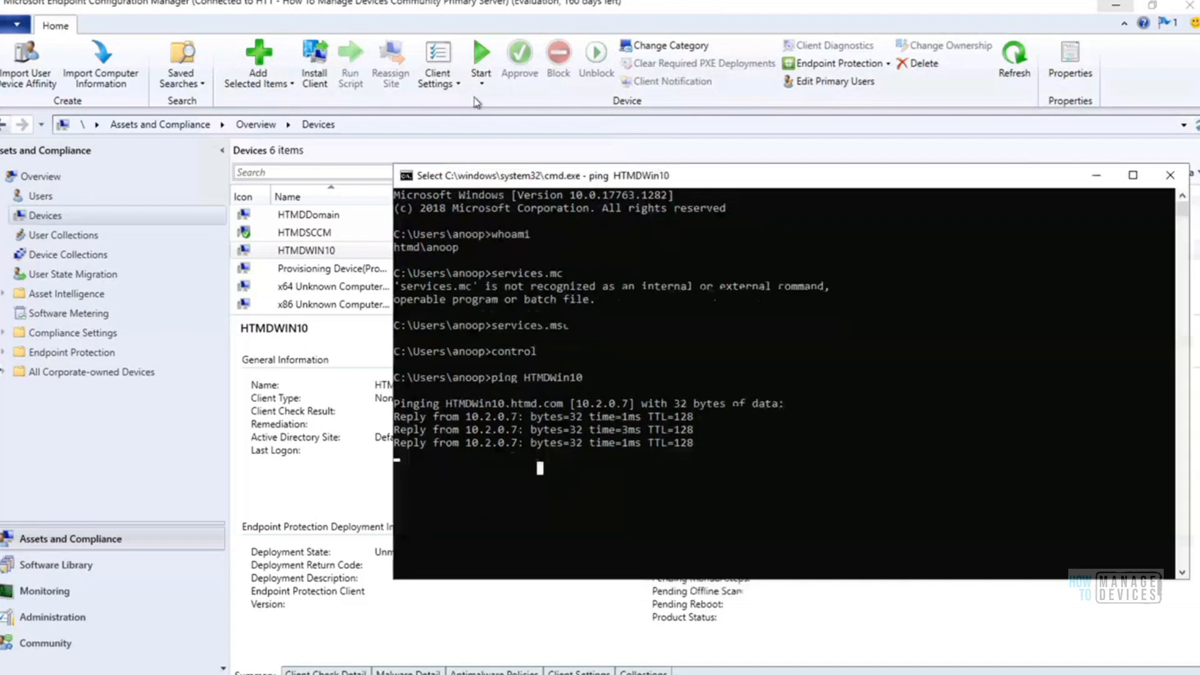
{"action": "right_click", "coordinate": [562, 355]}
{"action": "key", "text": "Return"}
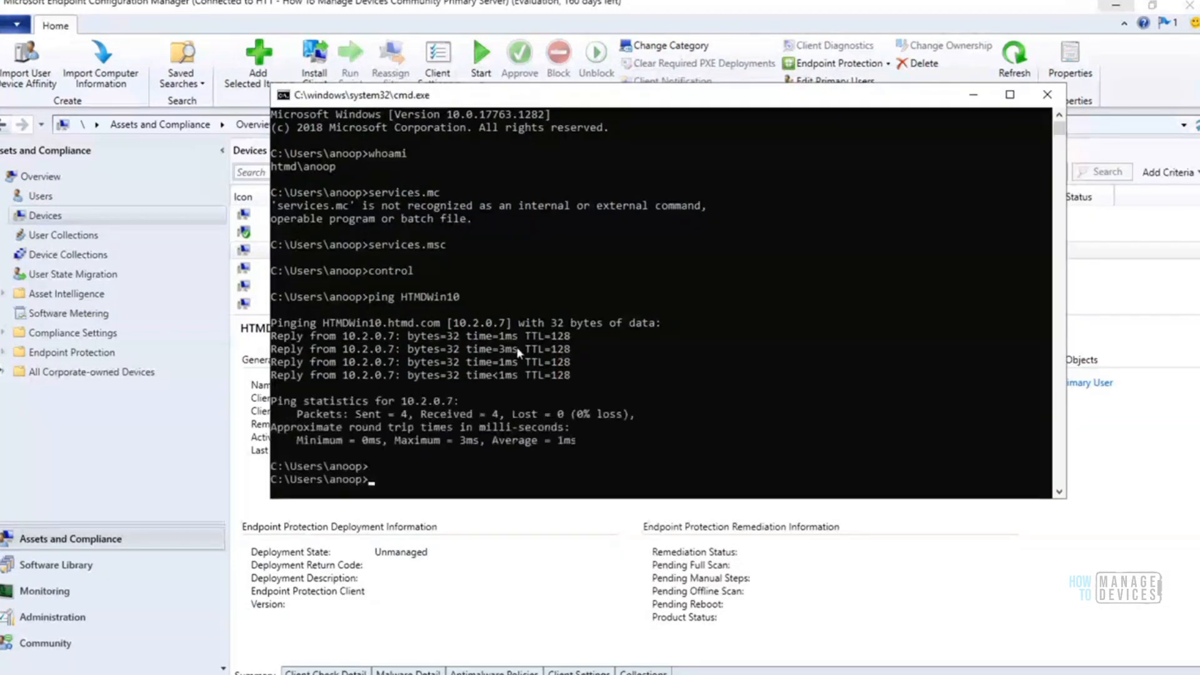
Copy the HTMDWin10 host name from the ping output and open the \\HTMDWin10.htmd.com\admin$\ share through Run
{"action": "left_click_drag", "start_coordinate": [323, 326], "coordinate": [386, 328]}
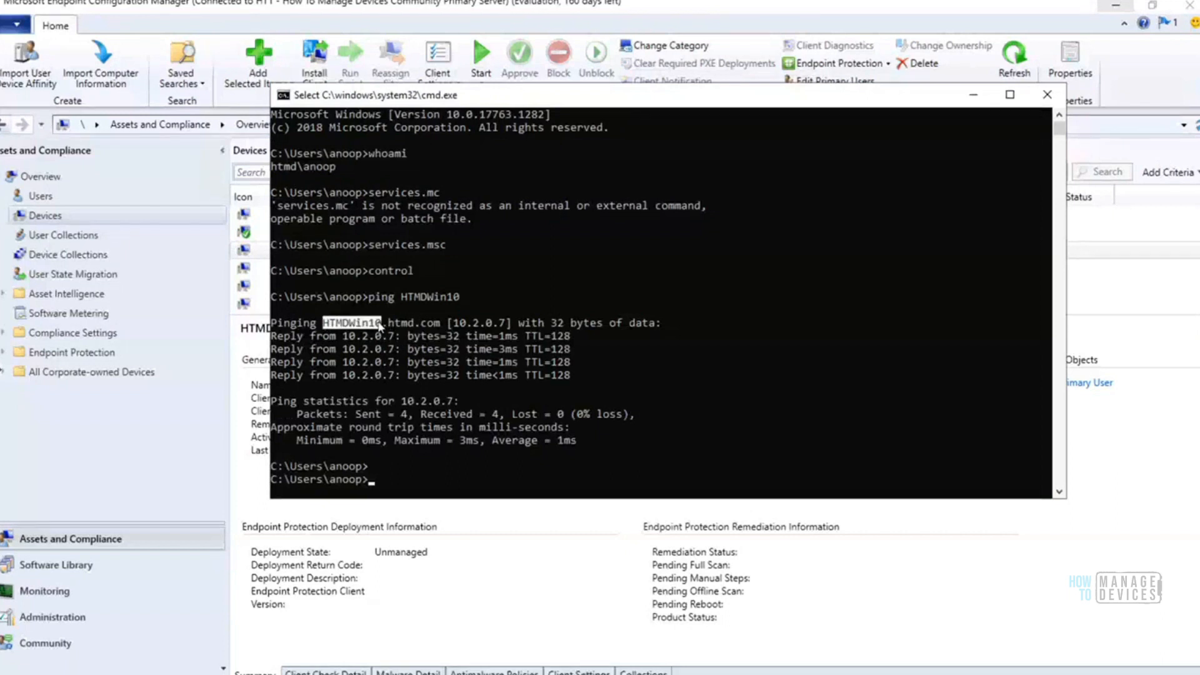
{"action": "right_click", "coordinate": [379, 326]}
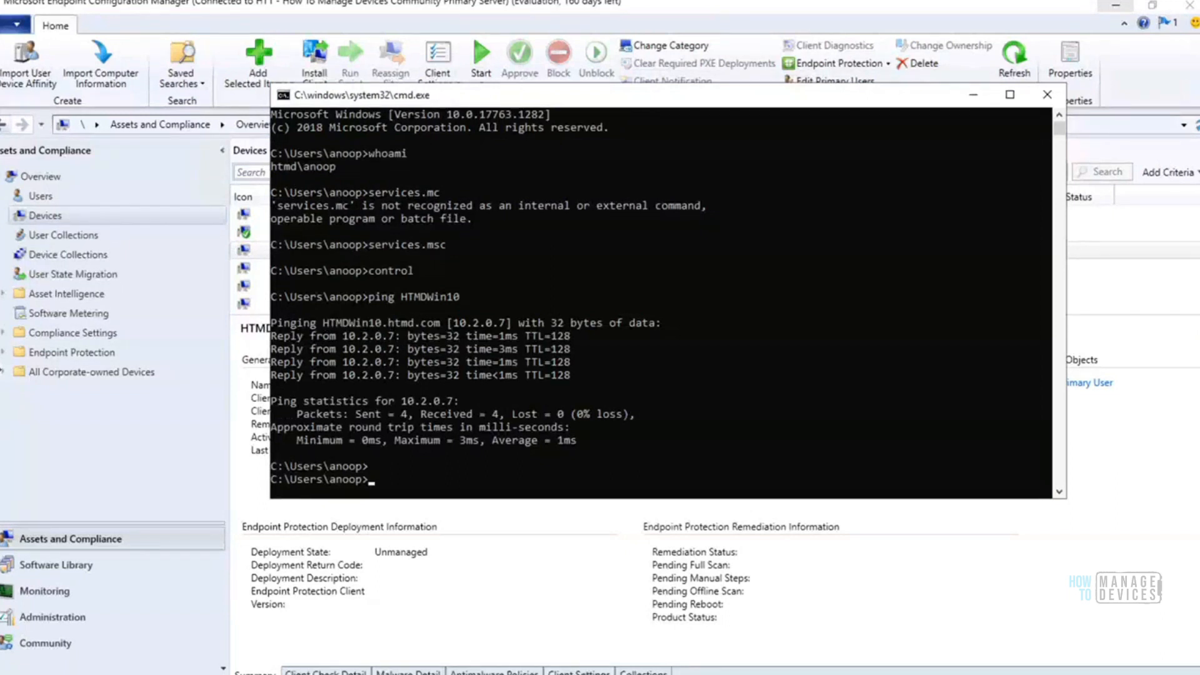
{"action": "key", "text": "super+x"}
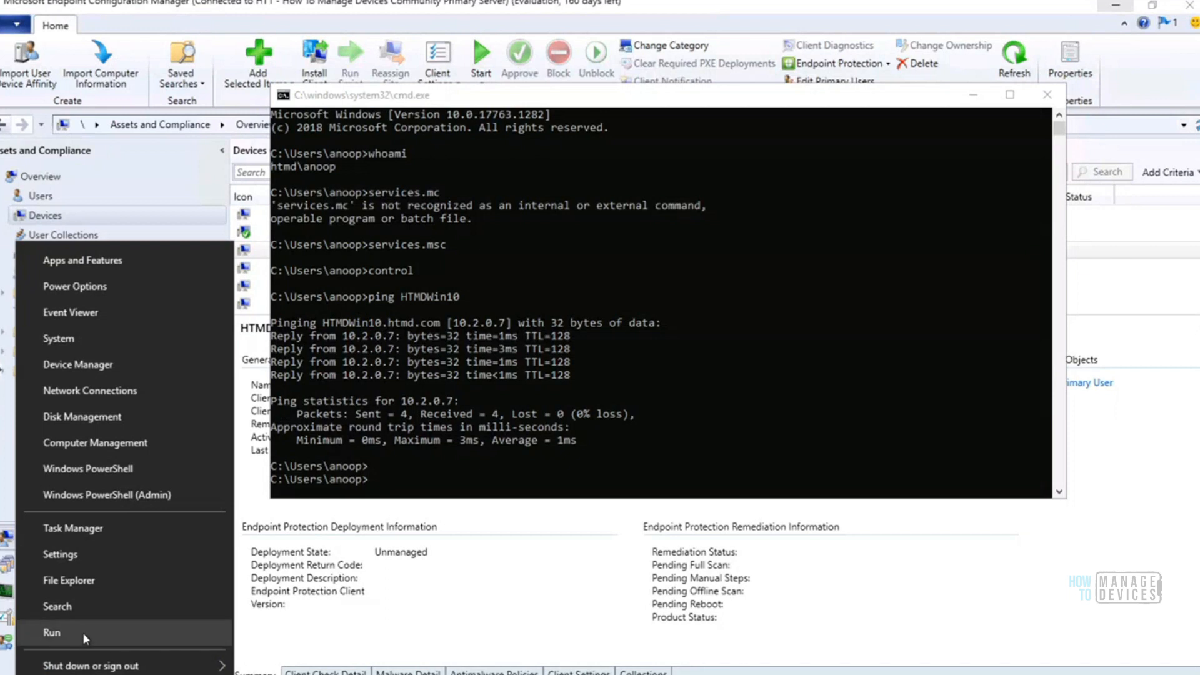
{"action": "left_click", "coordinate": [86, 638]}
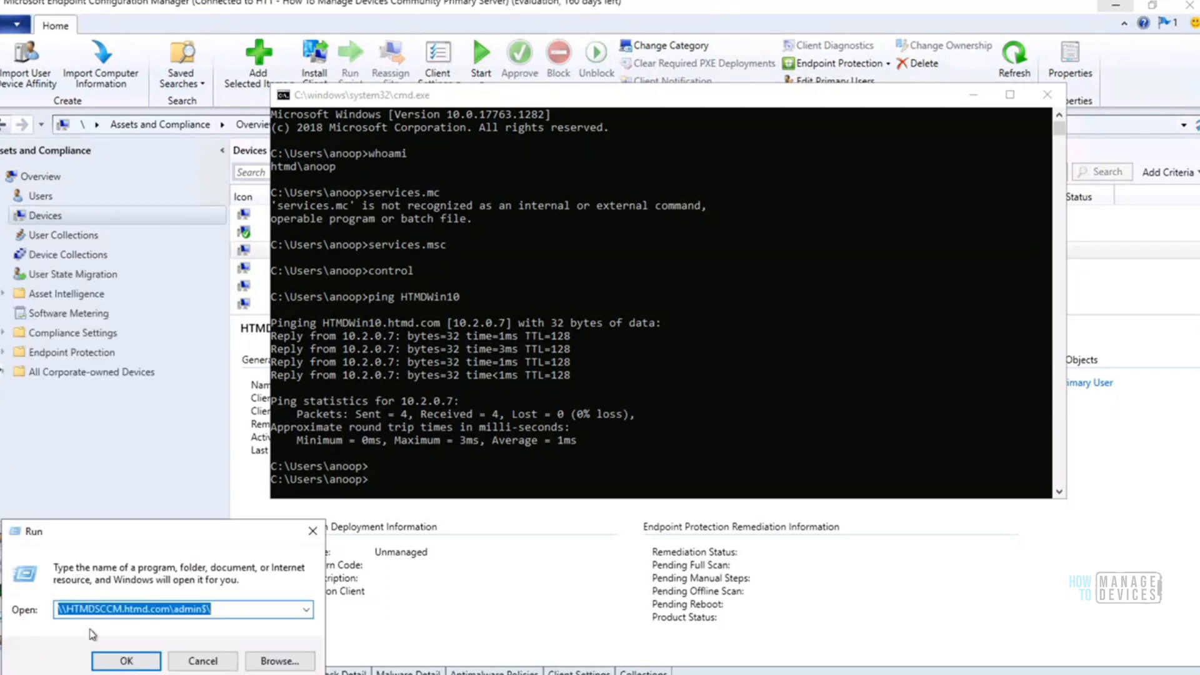
{"action": "left_click", "coordinate": [164, 609]}
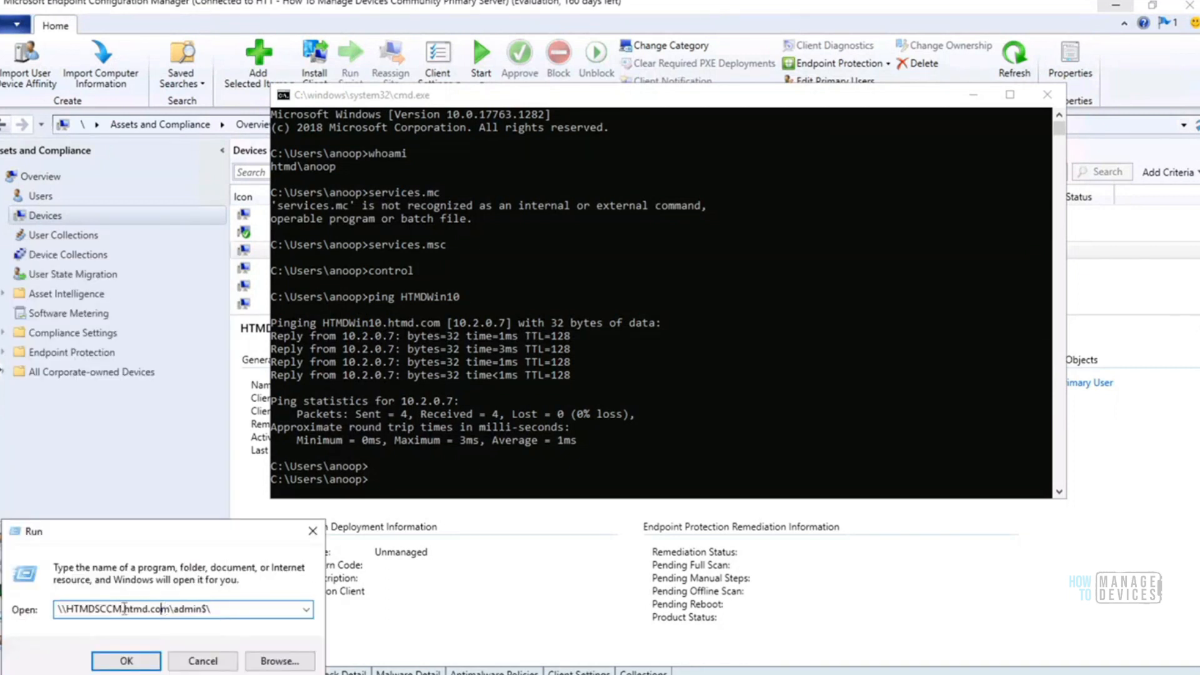
{"action": "left_click", "coordinate": [70, 607], "text": "shift"}
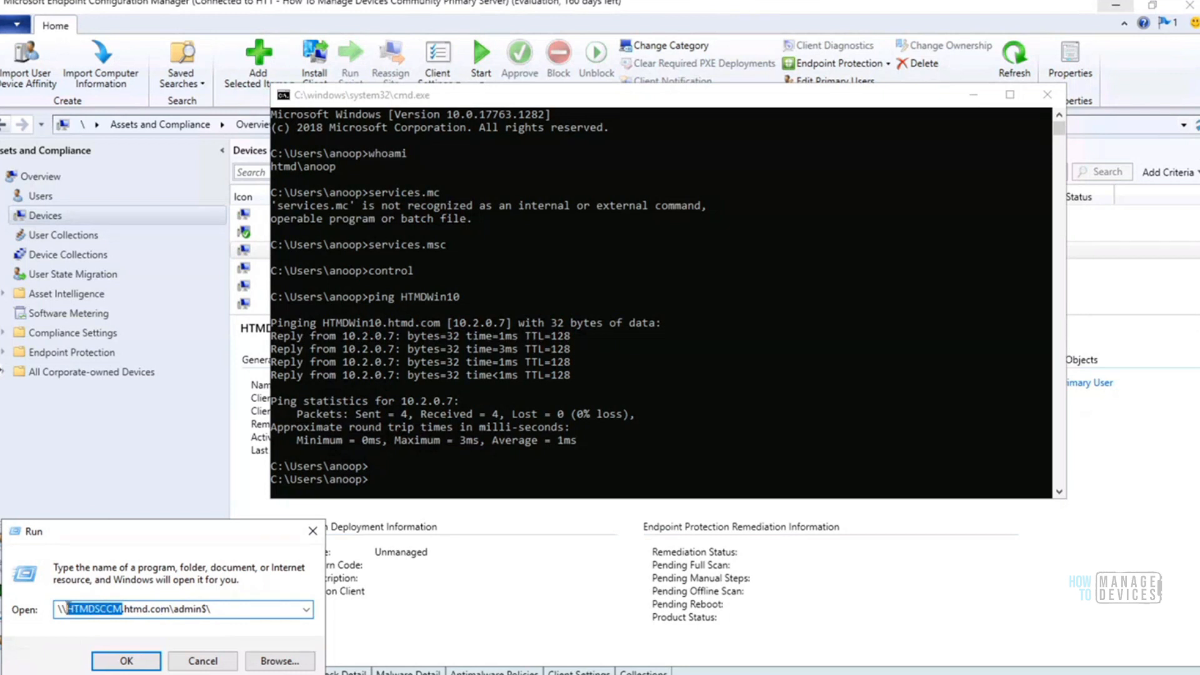
{"action": "type", "text": "HTMDWin10"}
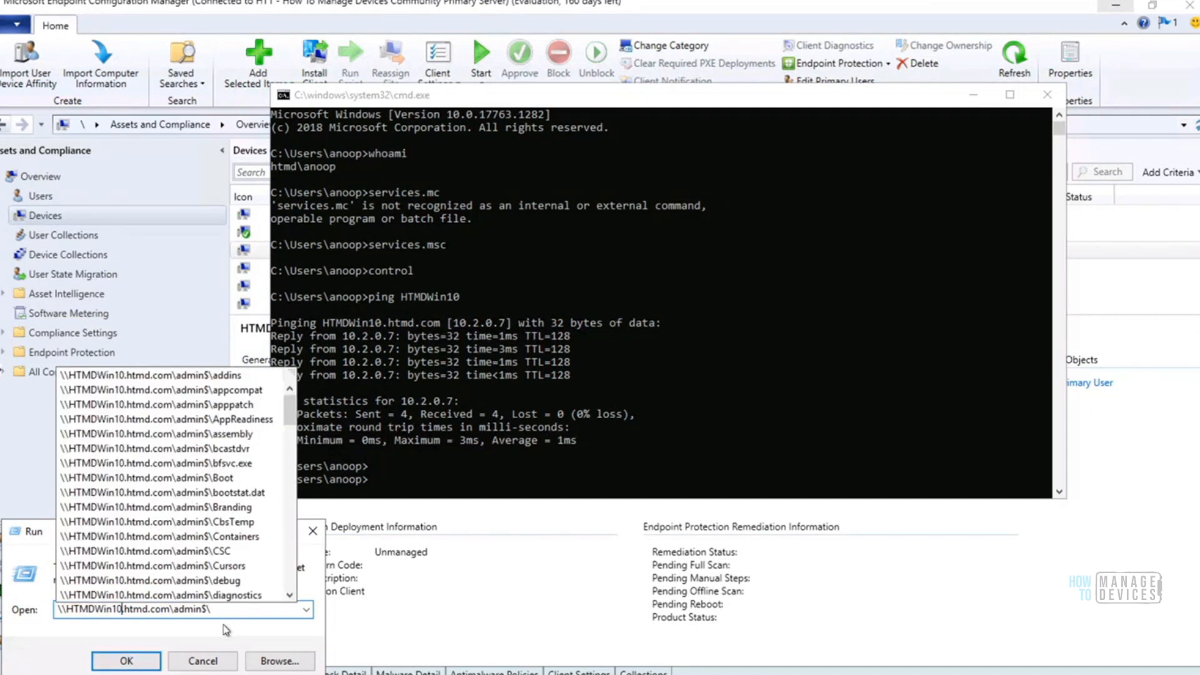
{"action": "left_click_drag", "start_coordinate": [228, 611], "coordinate": [50, 615]}
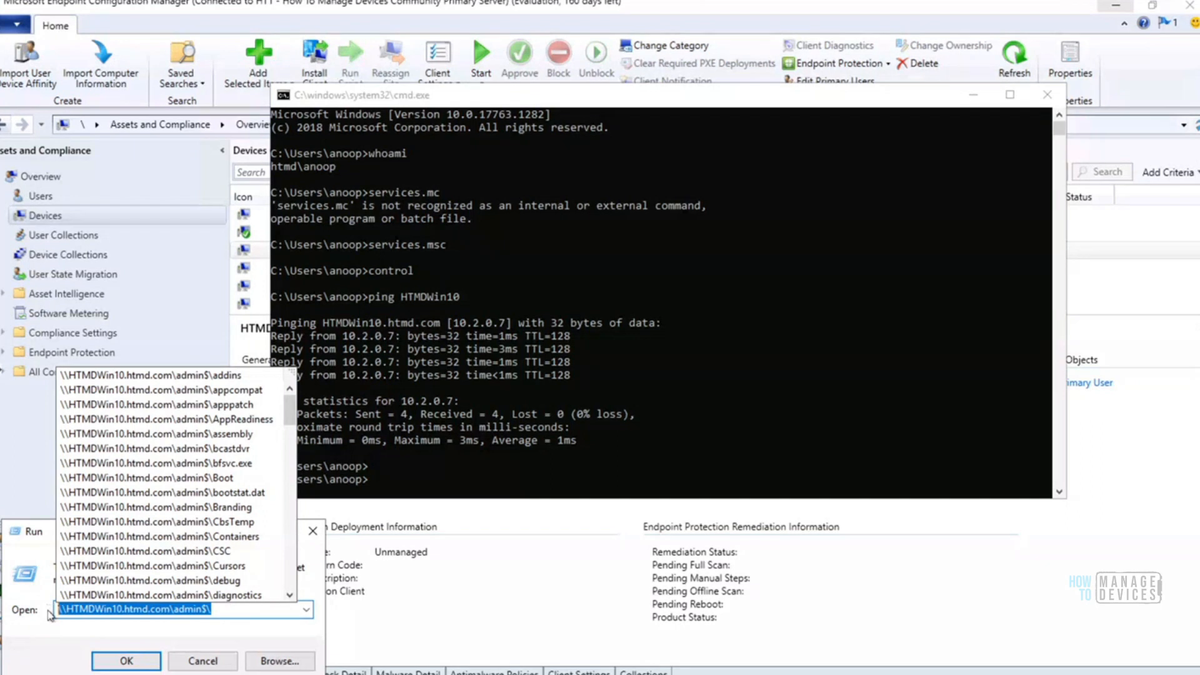
{"action": "left_click", "coordinate": [115, 667]}
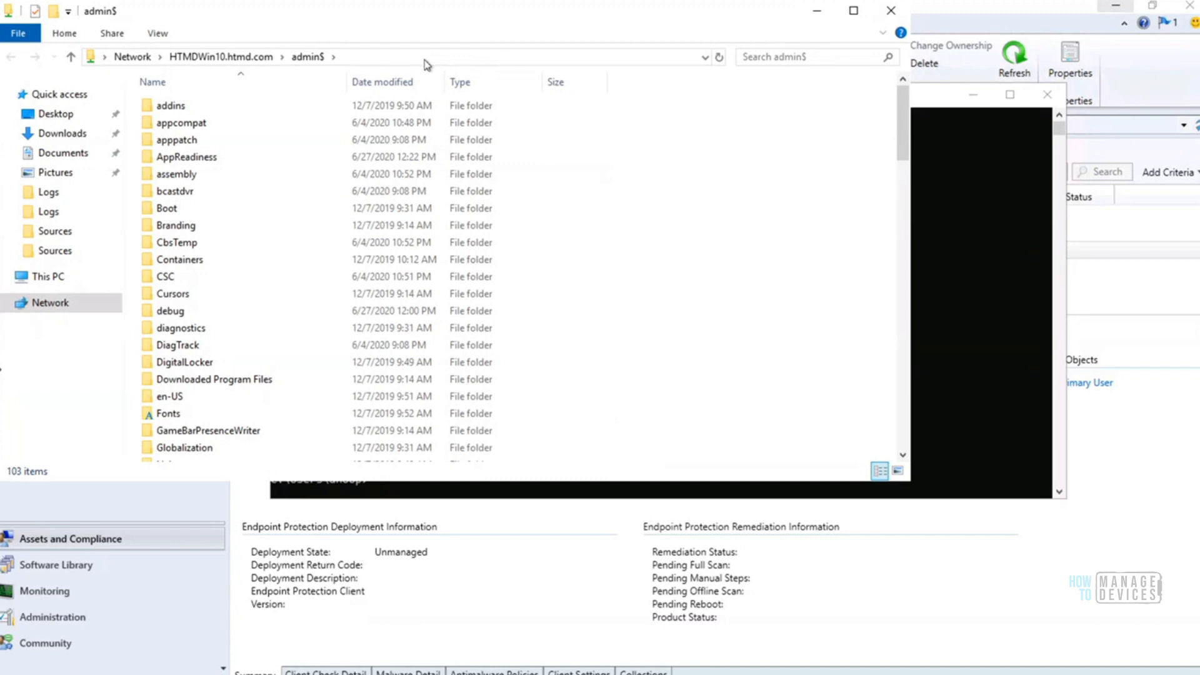
Move the admin$ share window aside, and minimize it and the Command Prompt to return to the device list
{"action": "left_click_drag", "start_coordinate": [441, 19], "coordinate": [536, 74]}
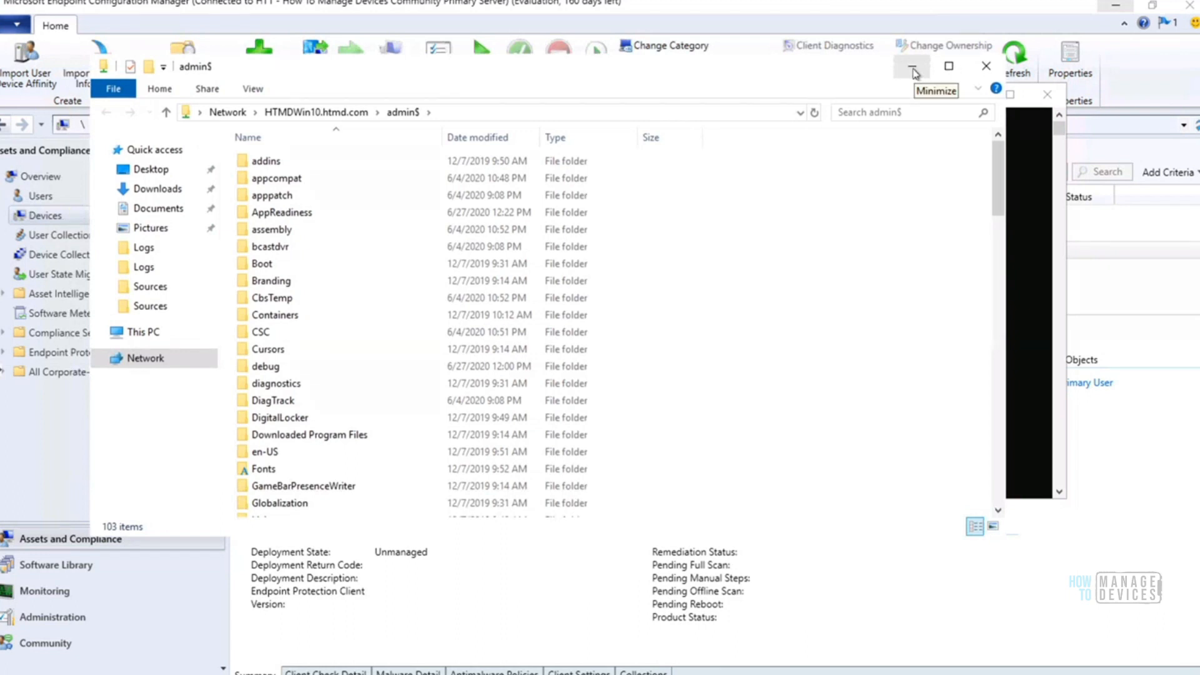
{"action": "left_click", "coordinate": [912, 73]}
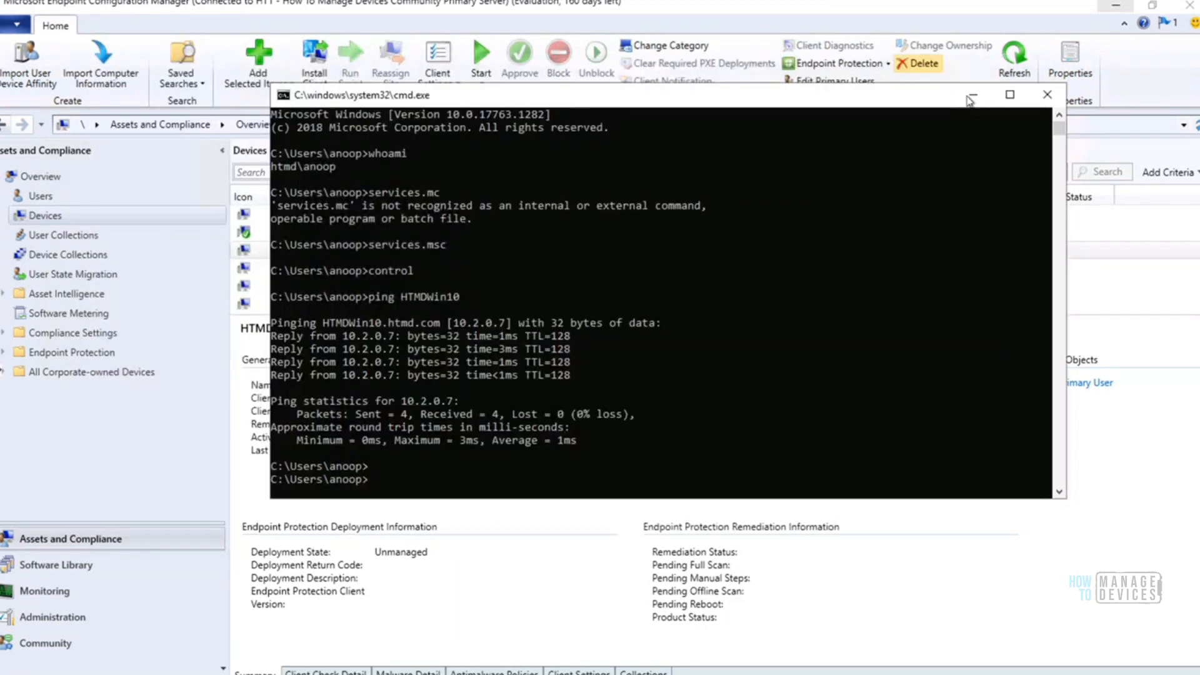
{"action": "left_click", "coordinate": [973, 97]}
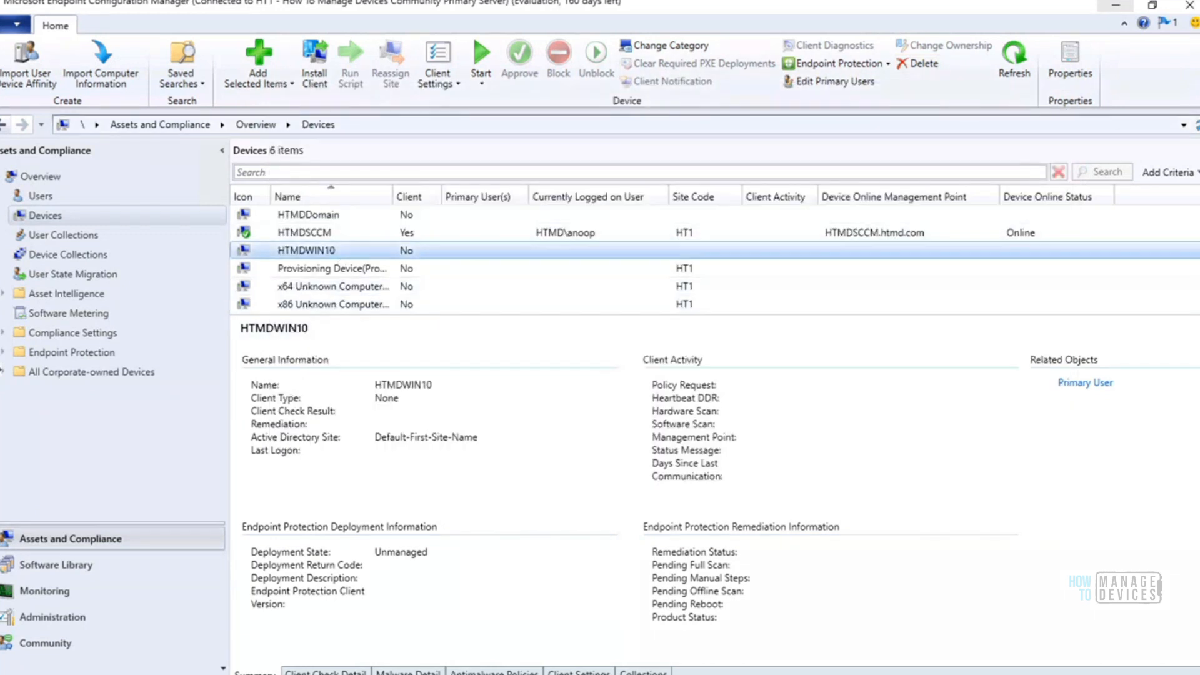
Look over the actions available for HTMDWIN10, including Install Client, and open Sites under Site Configuration in the Administration workspace
{"action": "right_click", "coordinate": [321, 253]}
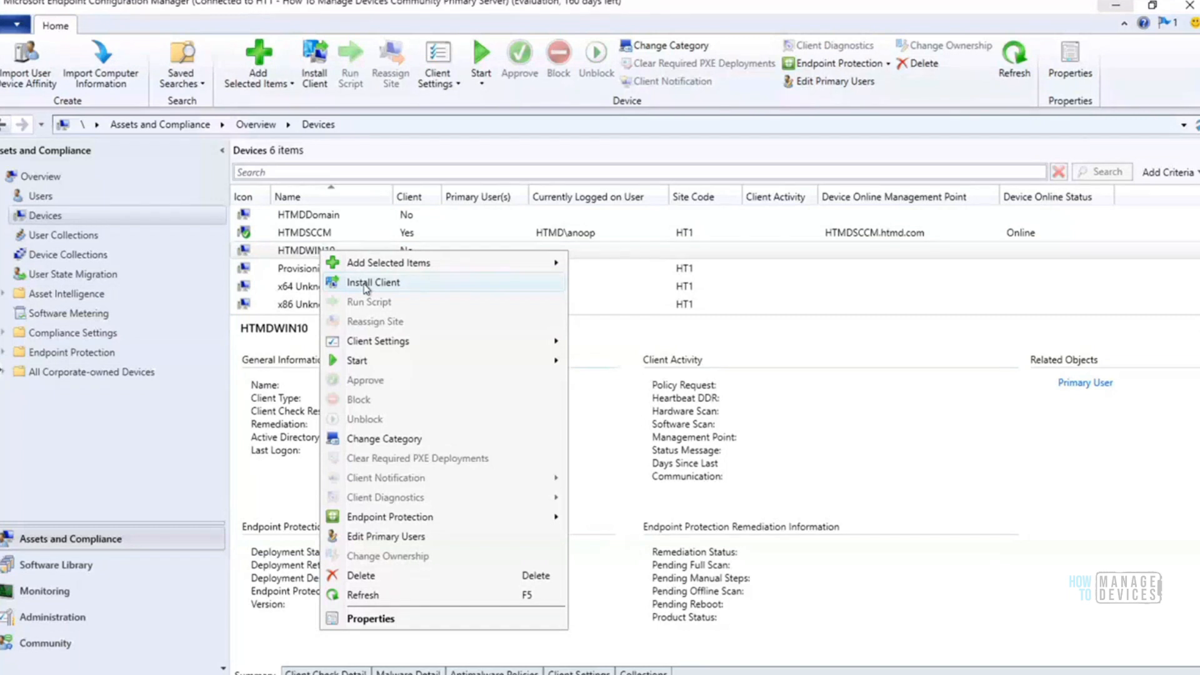
{"action": "left_click", "coordinate": [60, 618]}
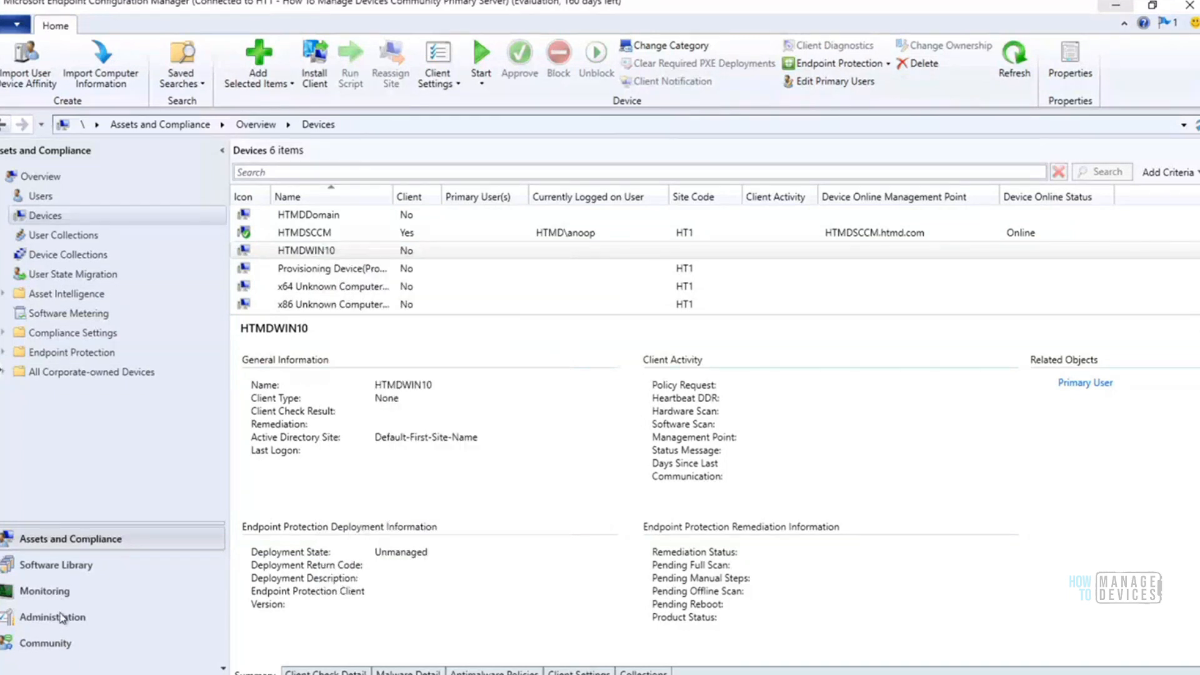
{"action": "left_click", "coordinate": [60, 617]}
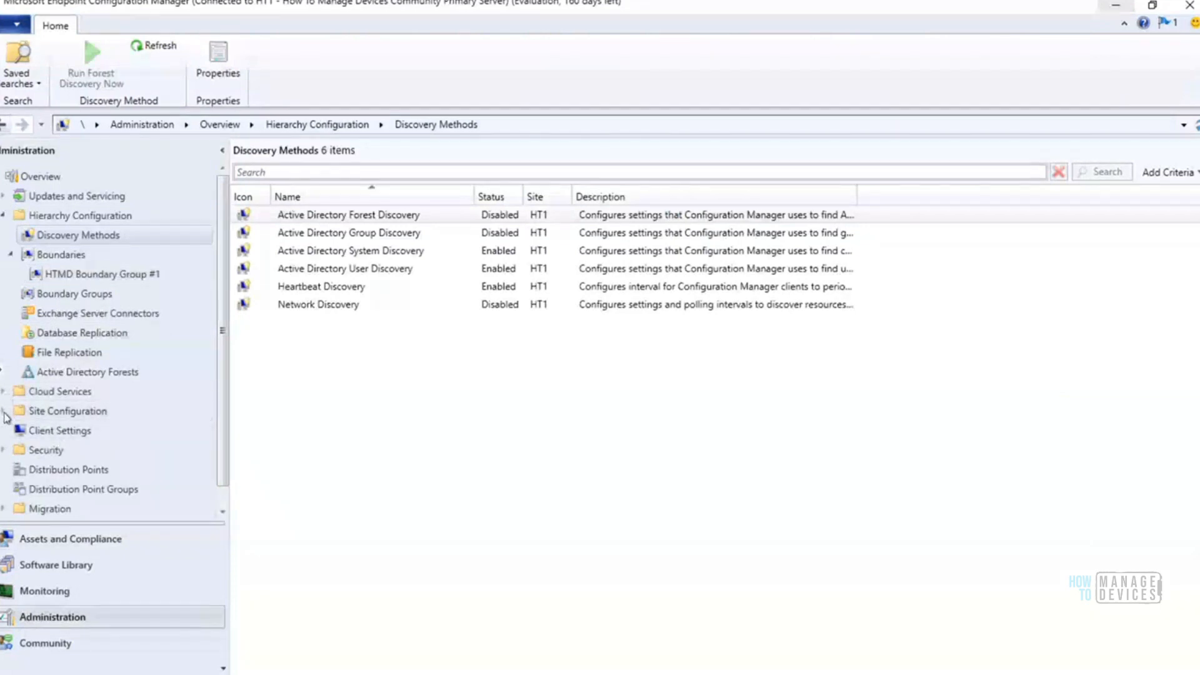
{"action": "left_click", "coordinate": [4, 412]}
{"action": "left_click", "coordinate": [45, 430]}
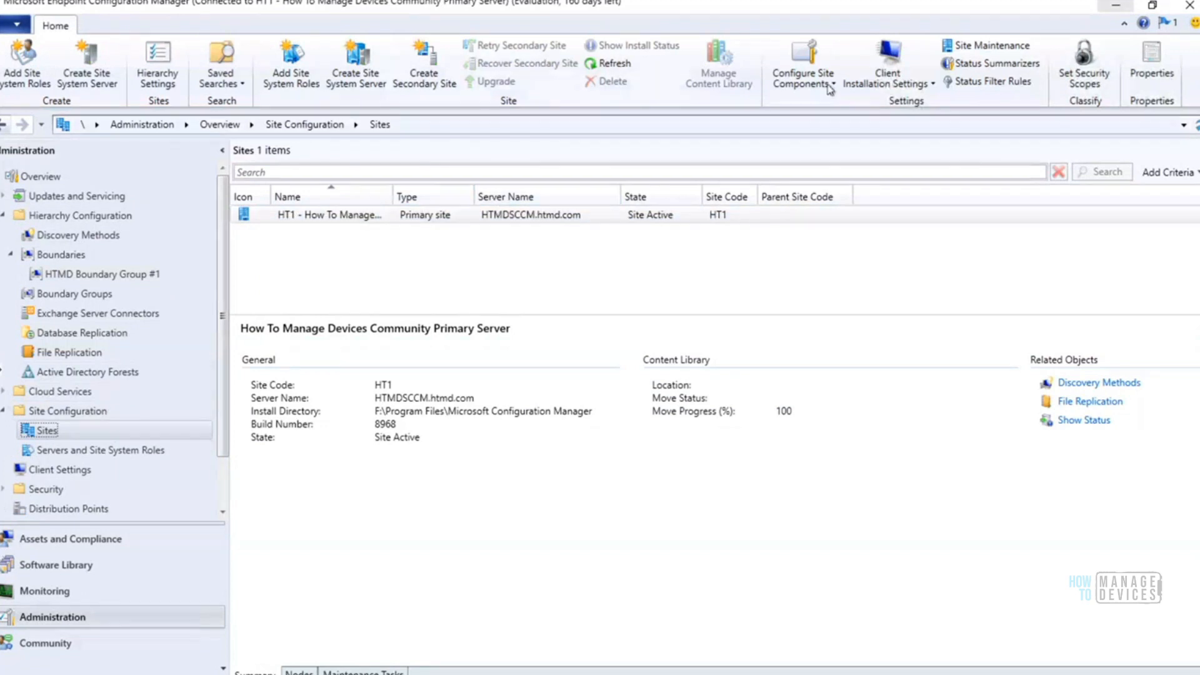
Open the Client Push Installation settings for the HT1 primary site
{"action": "left_click", "coordinate": [831, 88]}
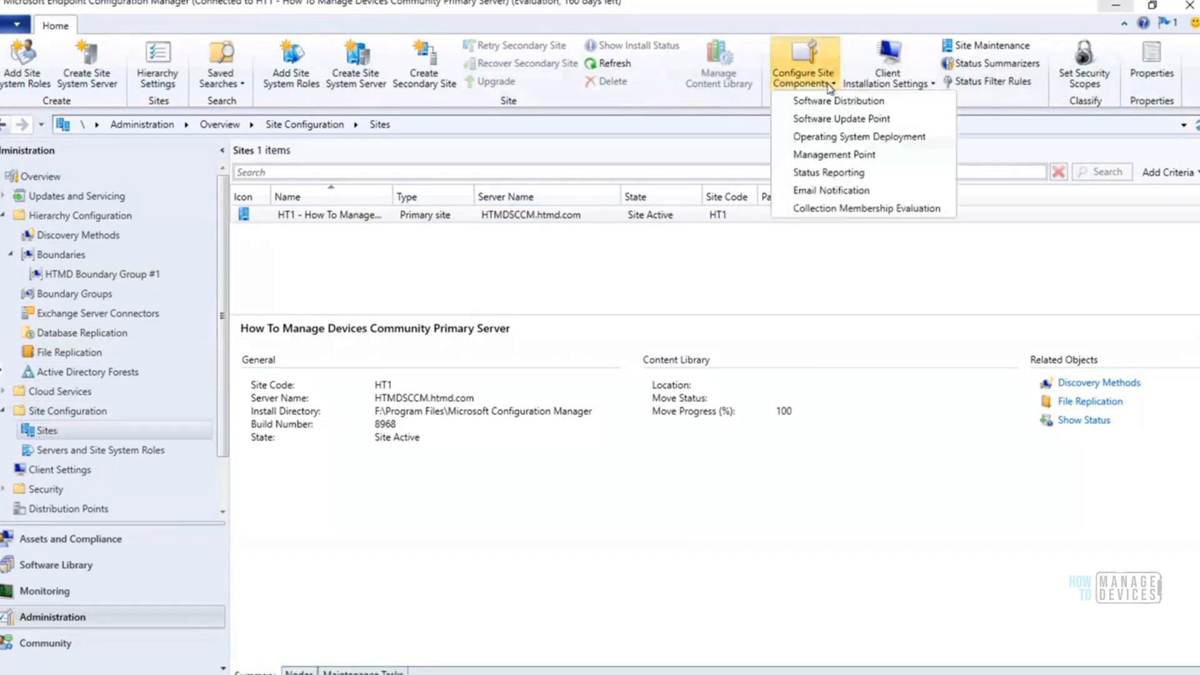
{"action": "left_click", "coordinate": [919, 78]}
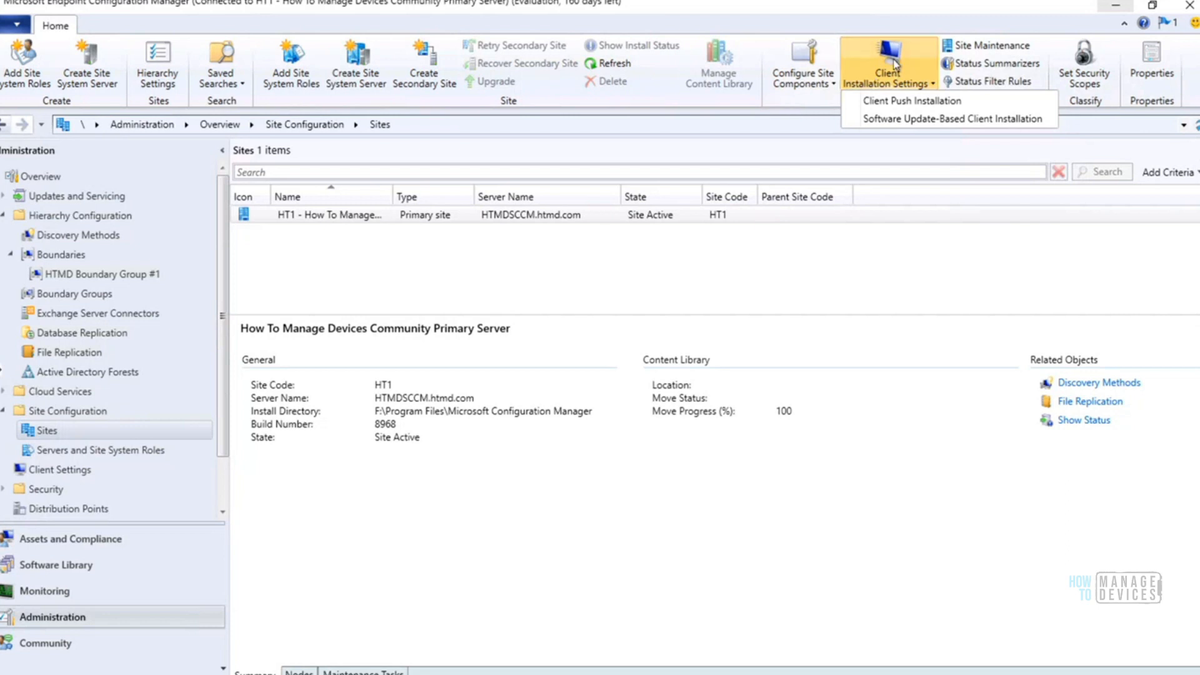
{"action": "left_click", "coordinate": [911, 103]}
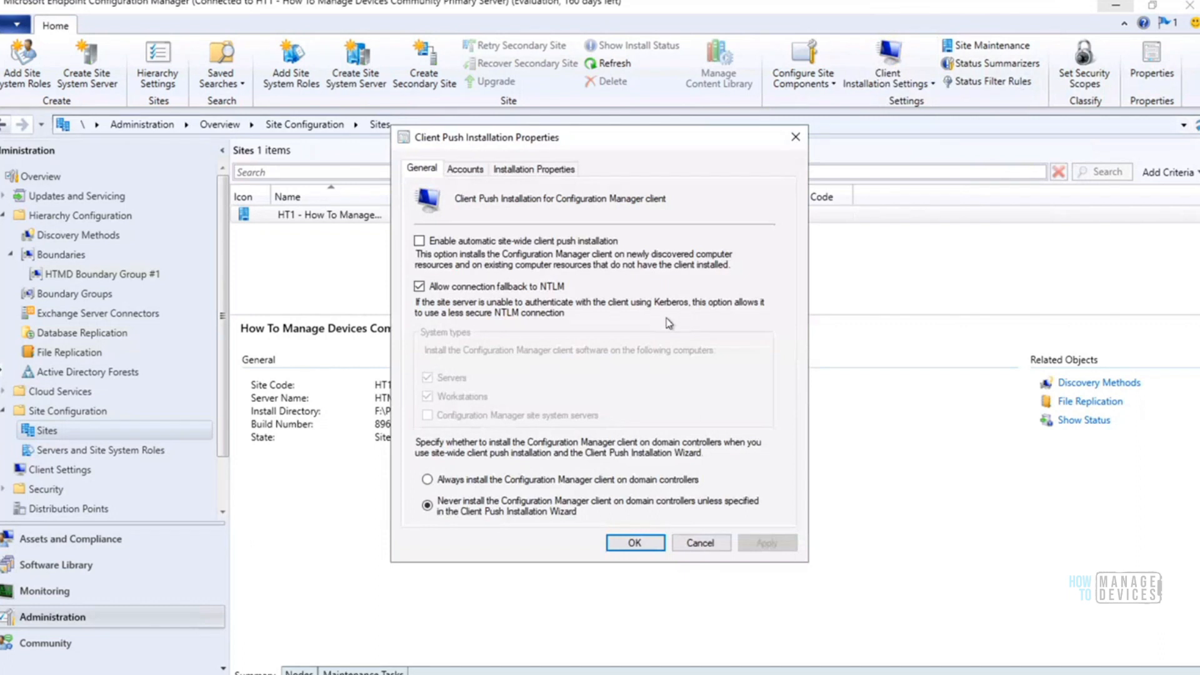
Review the general client push options and the Client Push Installation accounts list, repositioning the dialog so it is fully readable
{"action": "left_click_drag", "start_coordinate": [661, 137], "coordinate": [787, 257]}
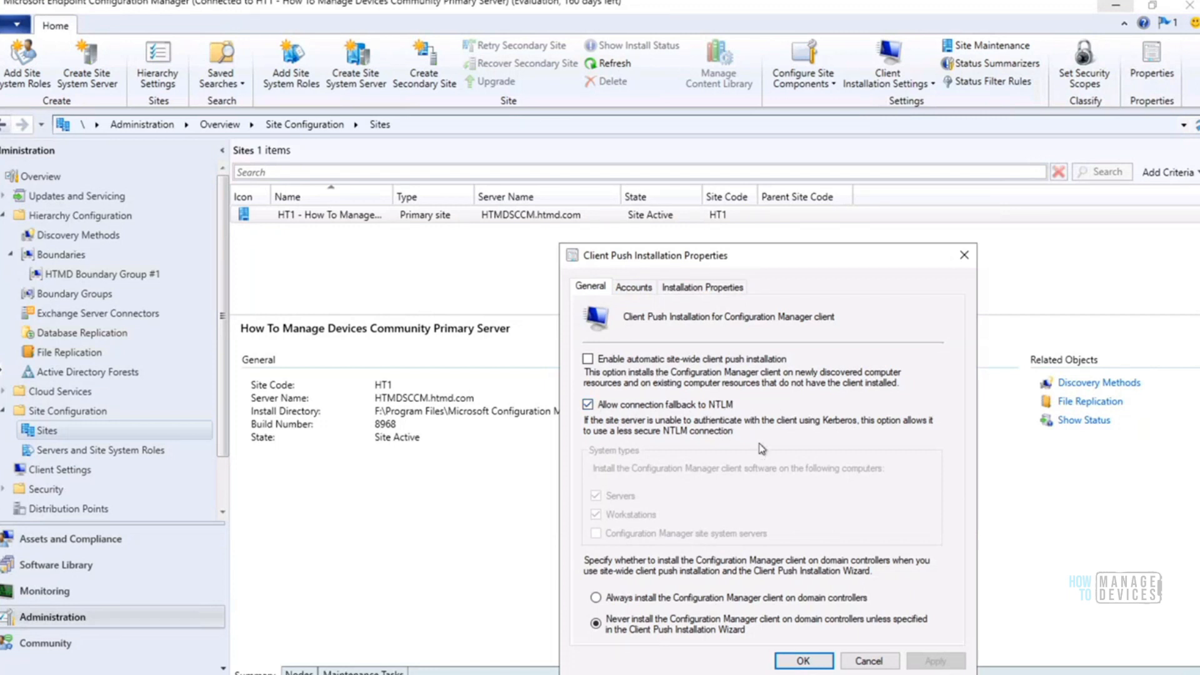
{"action": "left_click", "coordinate": [634, 288]}
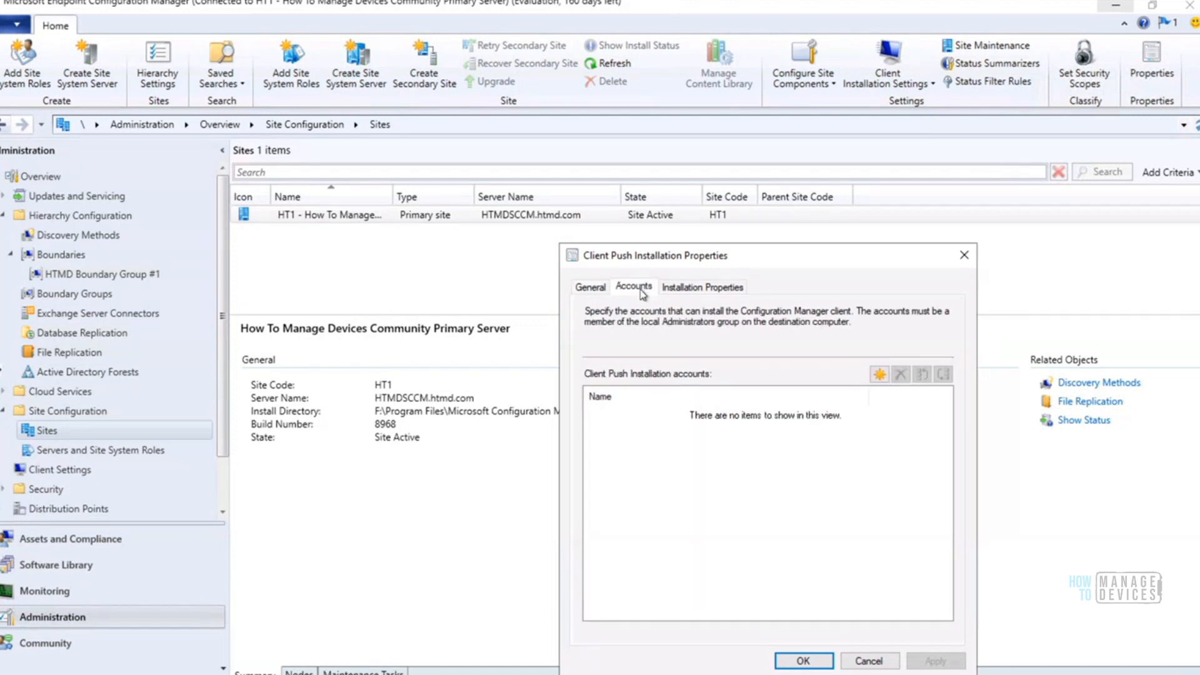
{"action": "left_click_drag", "start_coordinate": [724, 257], "coordinate": [775, 285]}
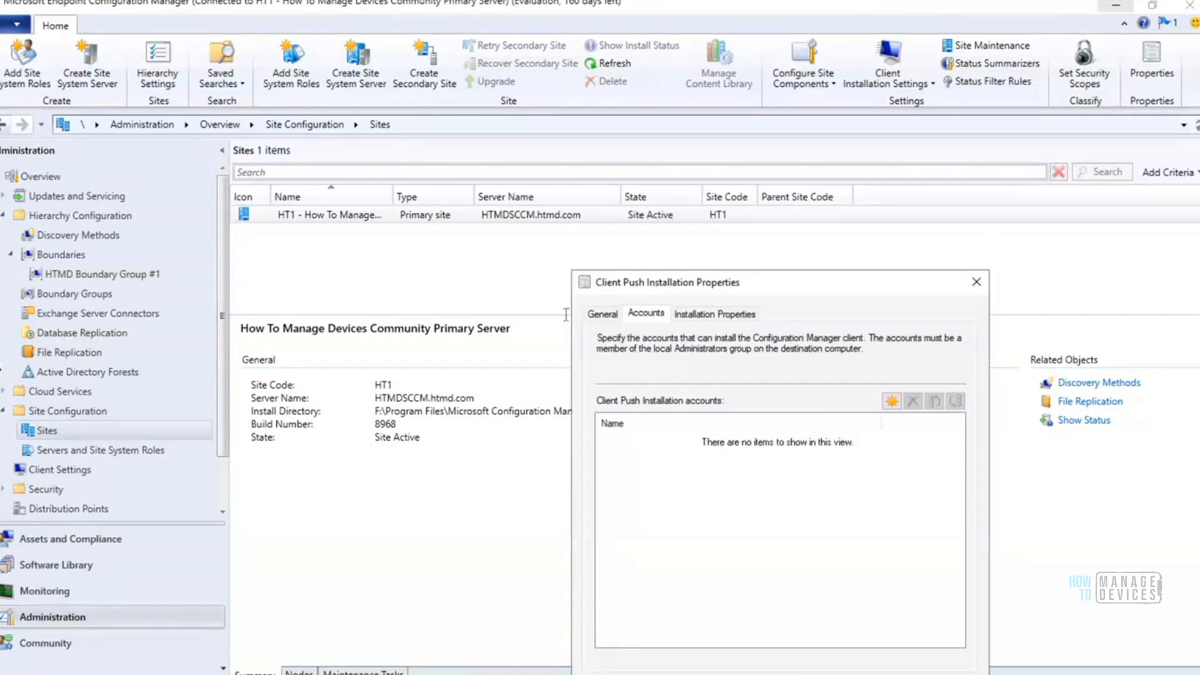
{"action": "left_click_drag", "start_coordinate": [714, 275], "coordinate": [665, 239]}
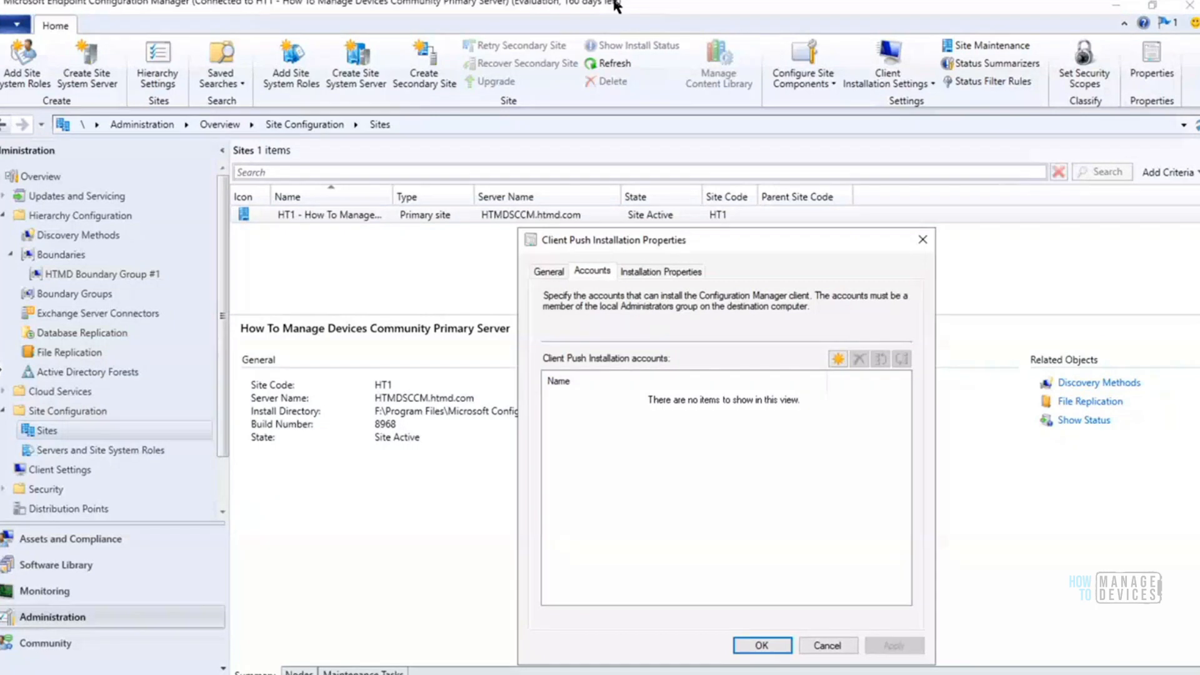
Switch to the Win10 Client remote desktop session in full screen and run compmgmt from its Command Prompt
{"action": "left_click", "coordinate": [760, 10]}
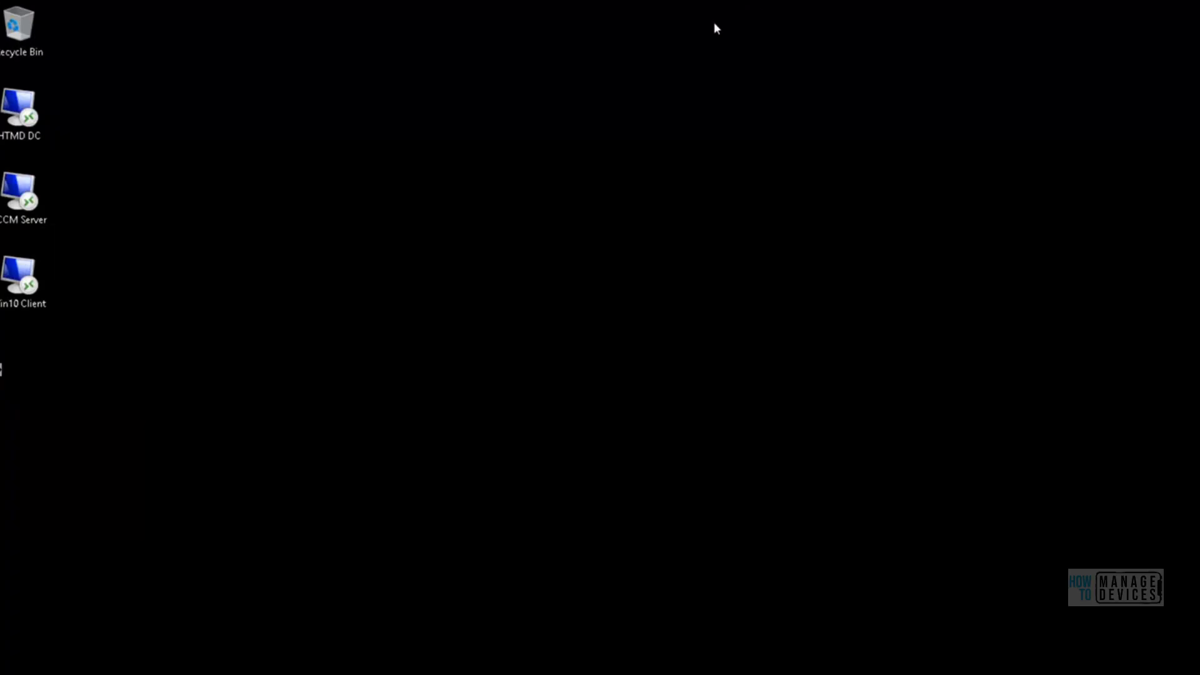
{"action": "mouse_move", "coordinate": [242, 631]}
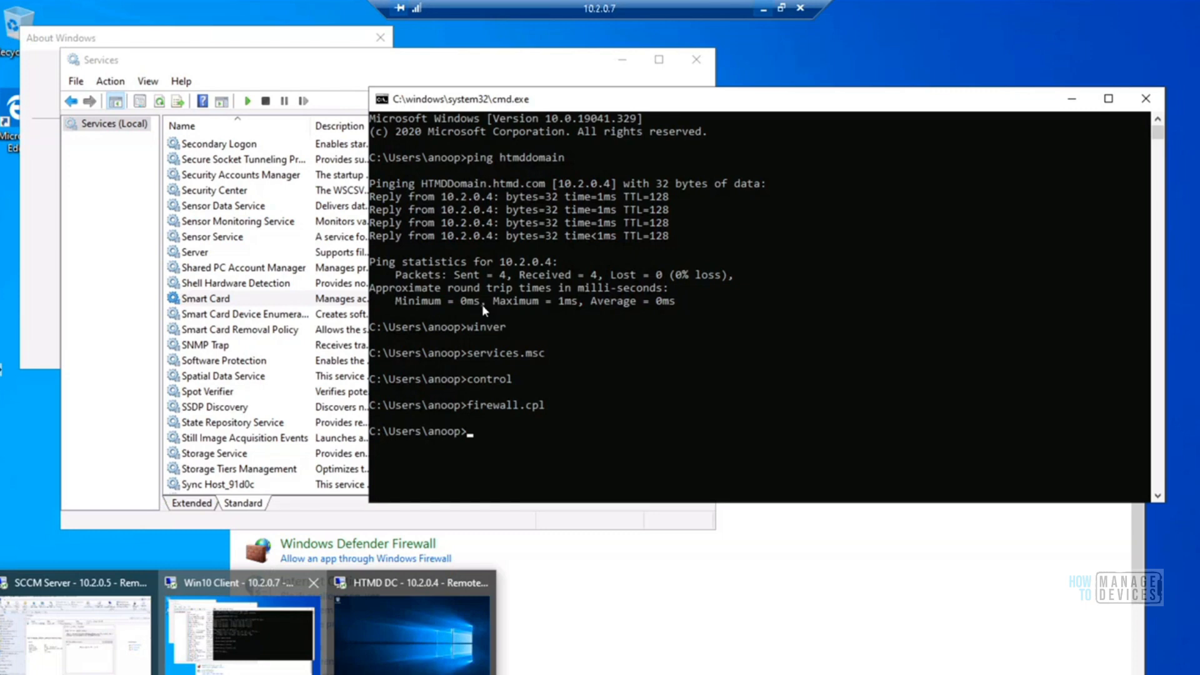
{"action": "left_click", "coordinate": [242, 632]}
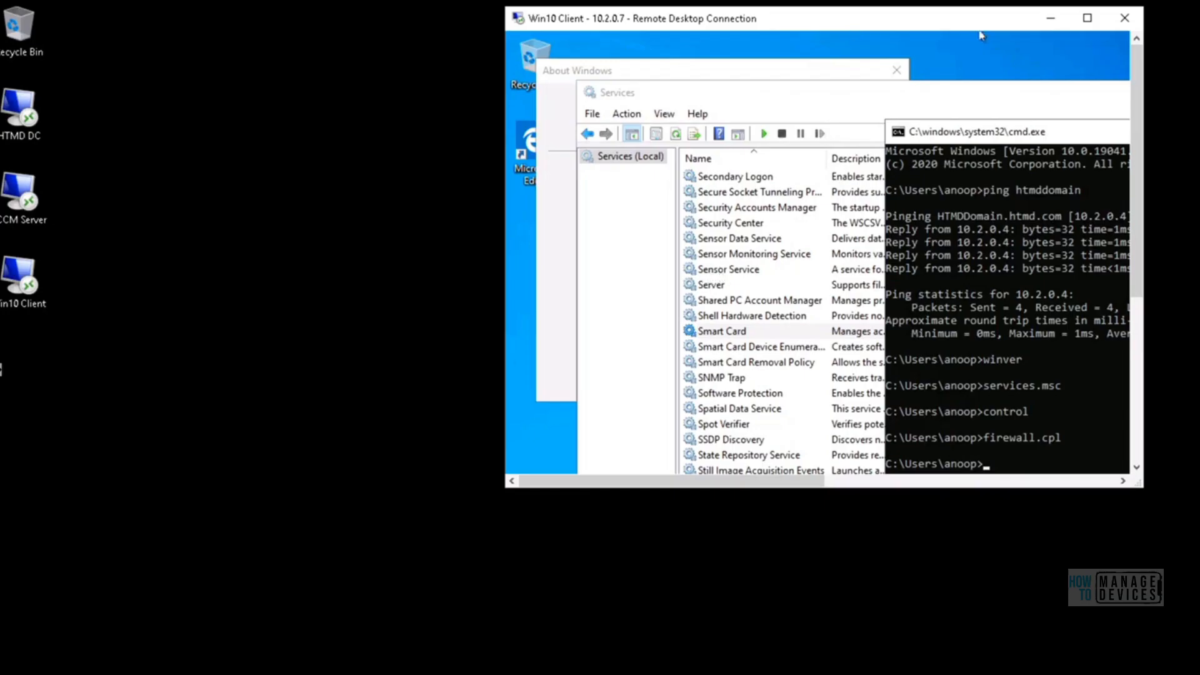
{"action": "left_click", "coordinate": [1087, 19]}
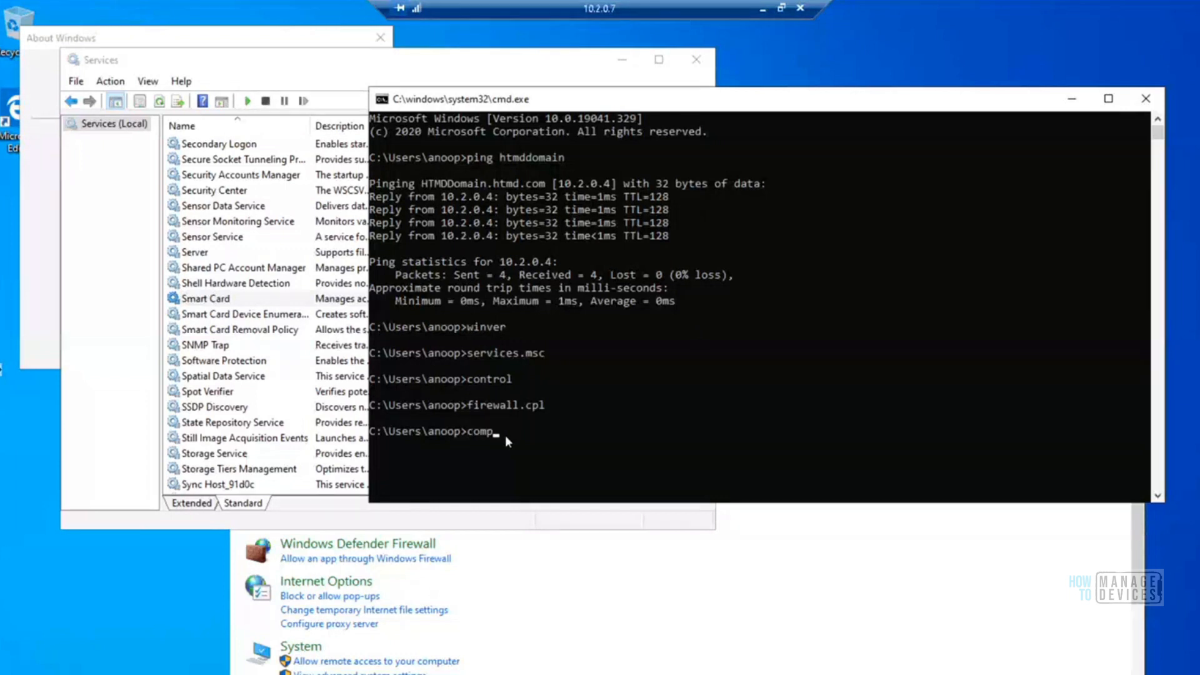
{"action": "type", "text": "mgmt"}
{"action": "key", "text": "Return"}
Check the Win10 client's resource usage in the detailed Task Manager view, and minimize Task Manager
{"action": "right_click", "coordinate": [727, 673]}
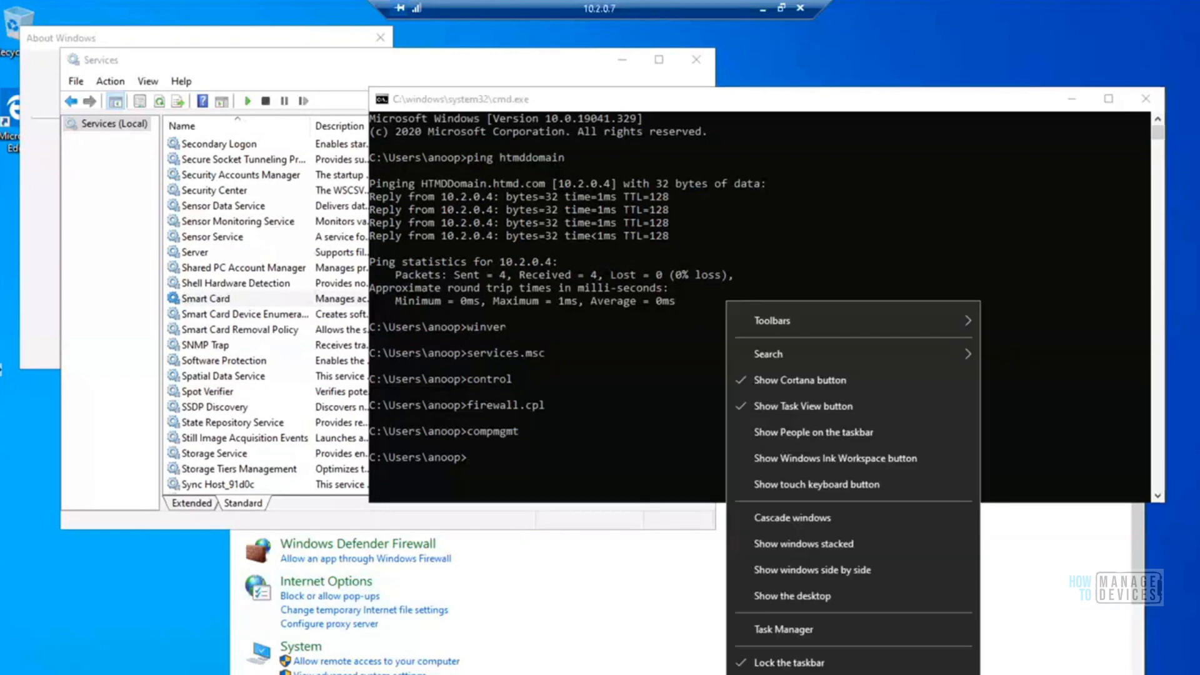
{"action": "left_click", "coordinate": [791, 634]}
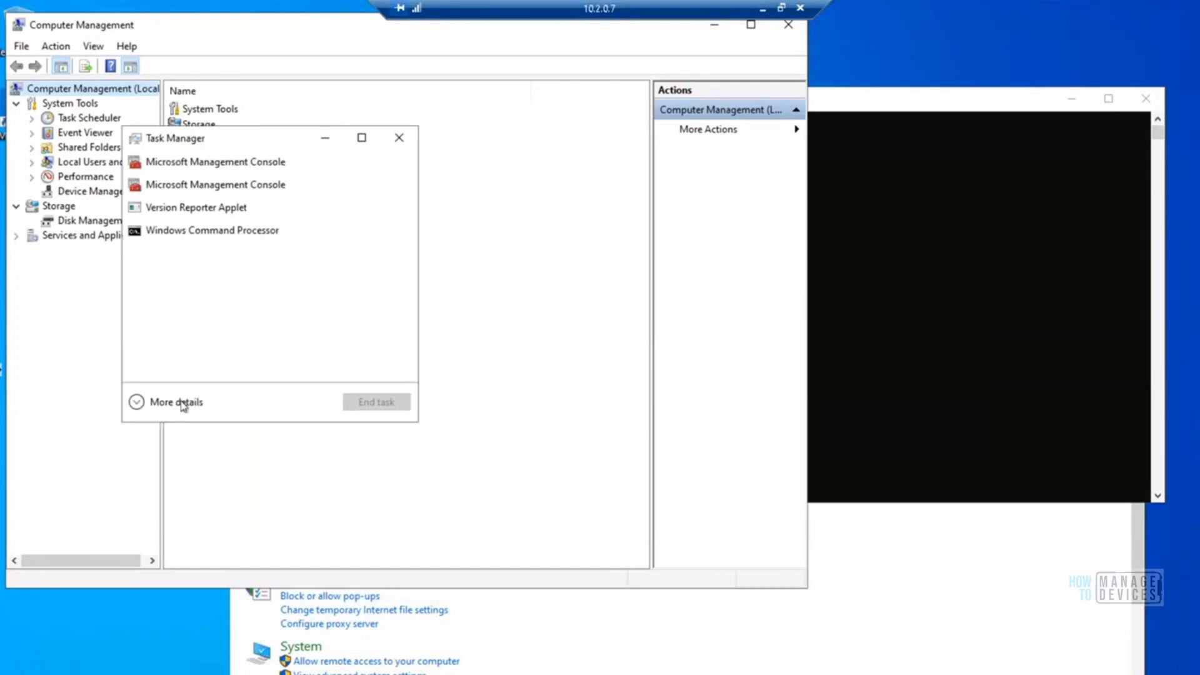
{"action": "left_click", "coordinate": [180, 402]}
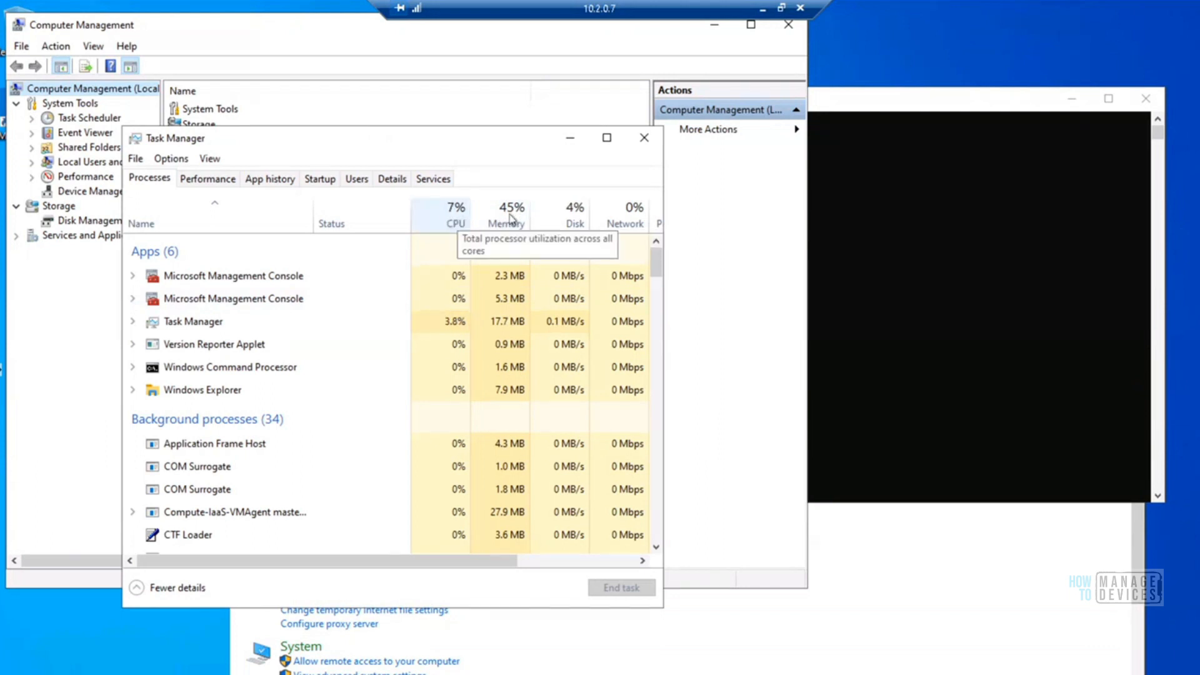
{"action": "left_click", "coordinate": [569, 141]}
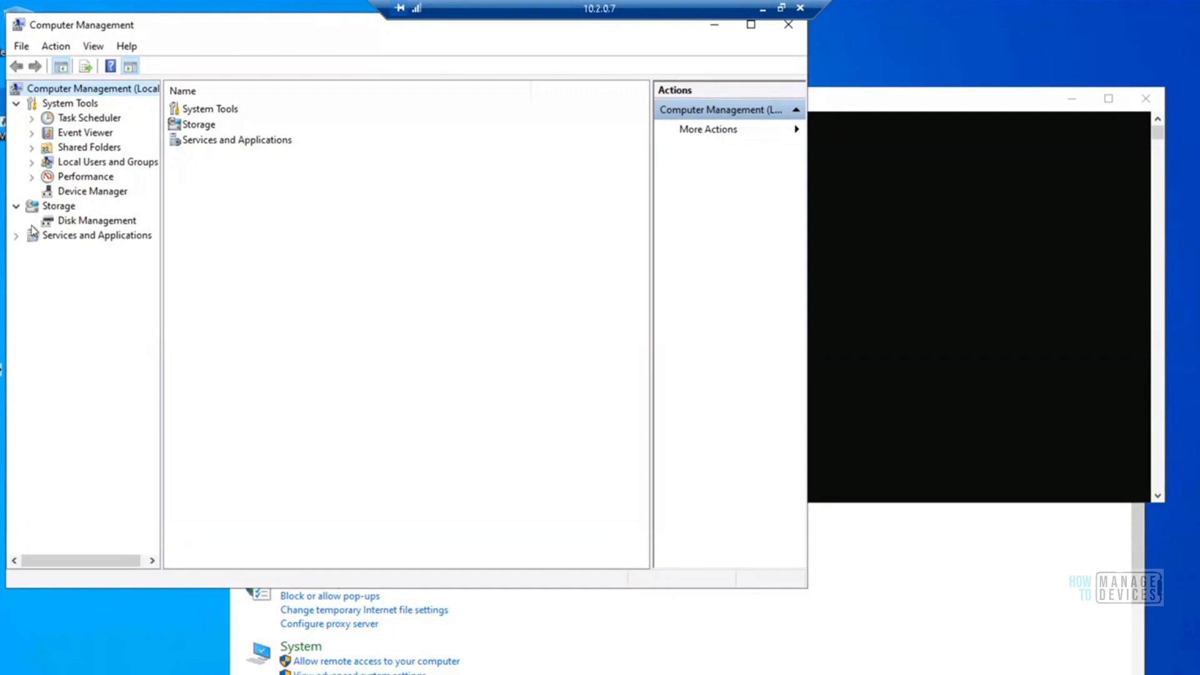
Inspect the local users and the Administrators group's members in Computer Management, moving the properties dialog clear of the group list
{"action": "left_click", "coordinate": [32, 164]}
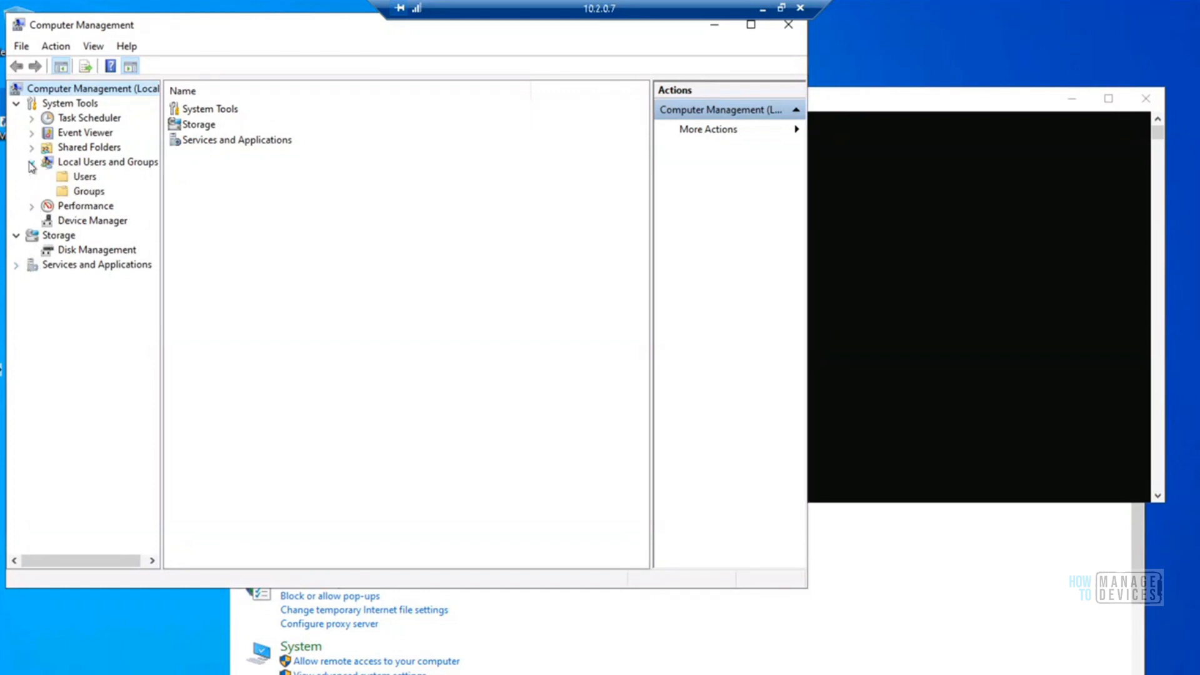
{"action": "left_click", "coordinate": [86, 177]}
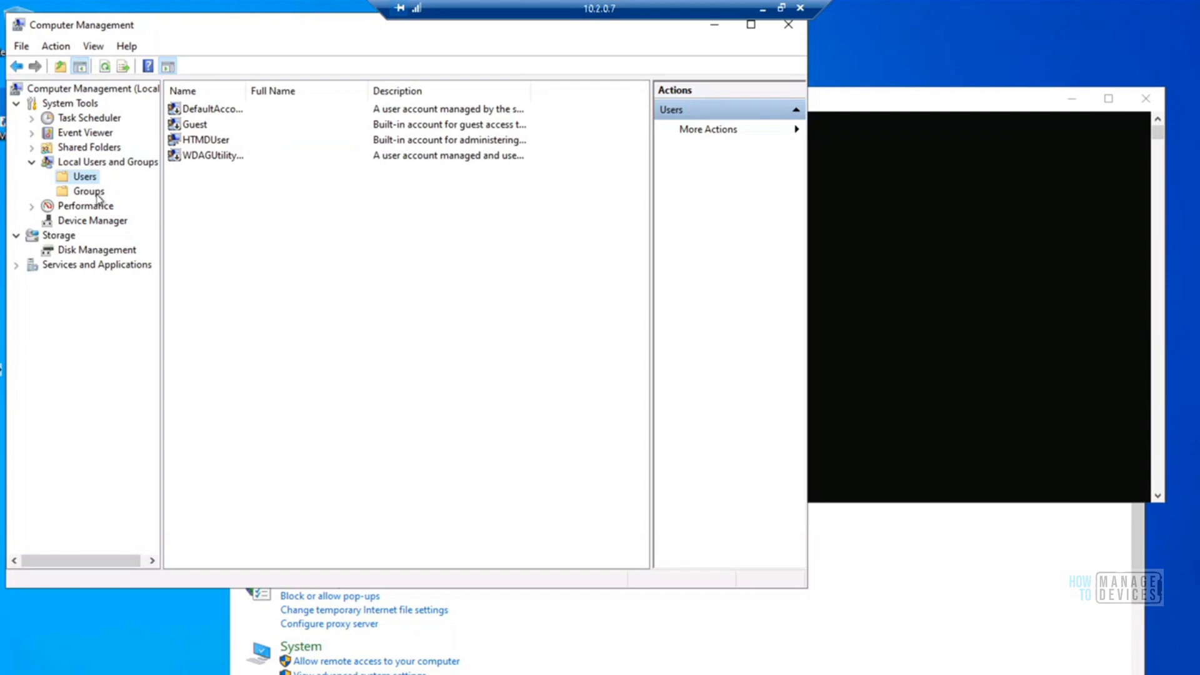
{"action": "left_click", "coordinate": [97, 194]}
{"action": "double_click", "coordinate": [223, 129]}
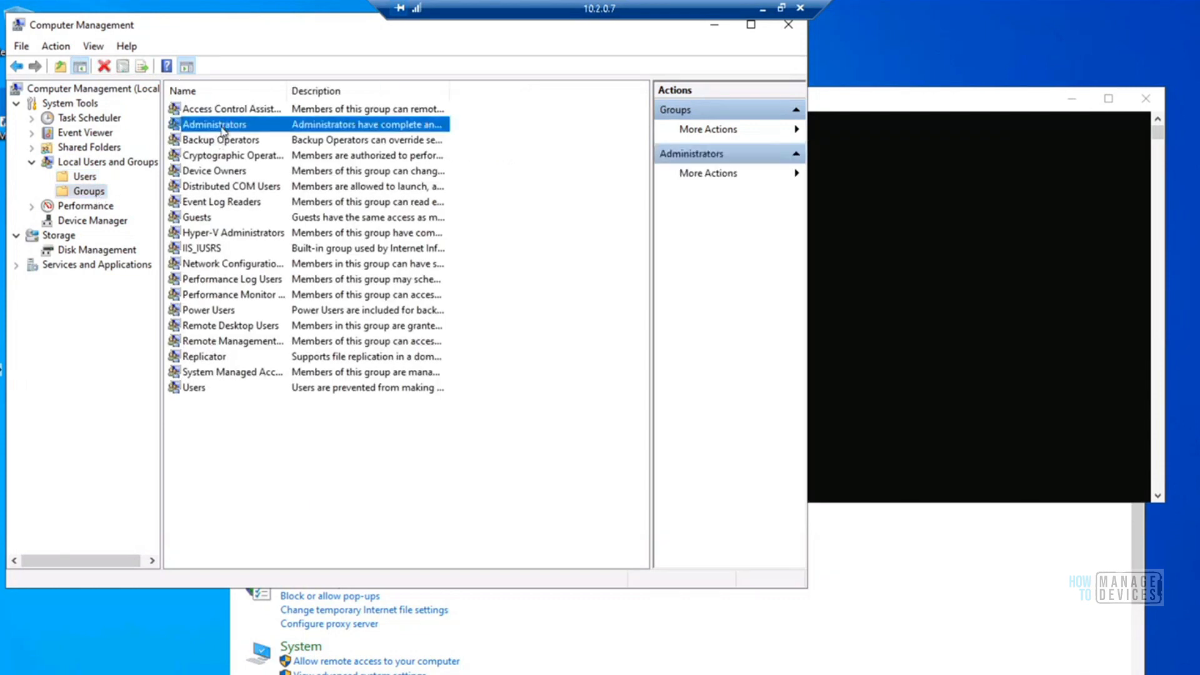
{"action": "left_click_drag", "start_coordinate": [369, 133], "coordinate": [718, 148]}
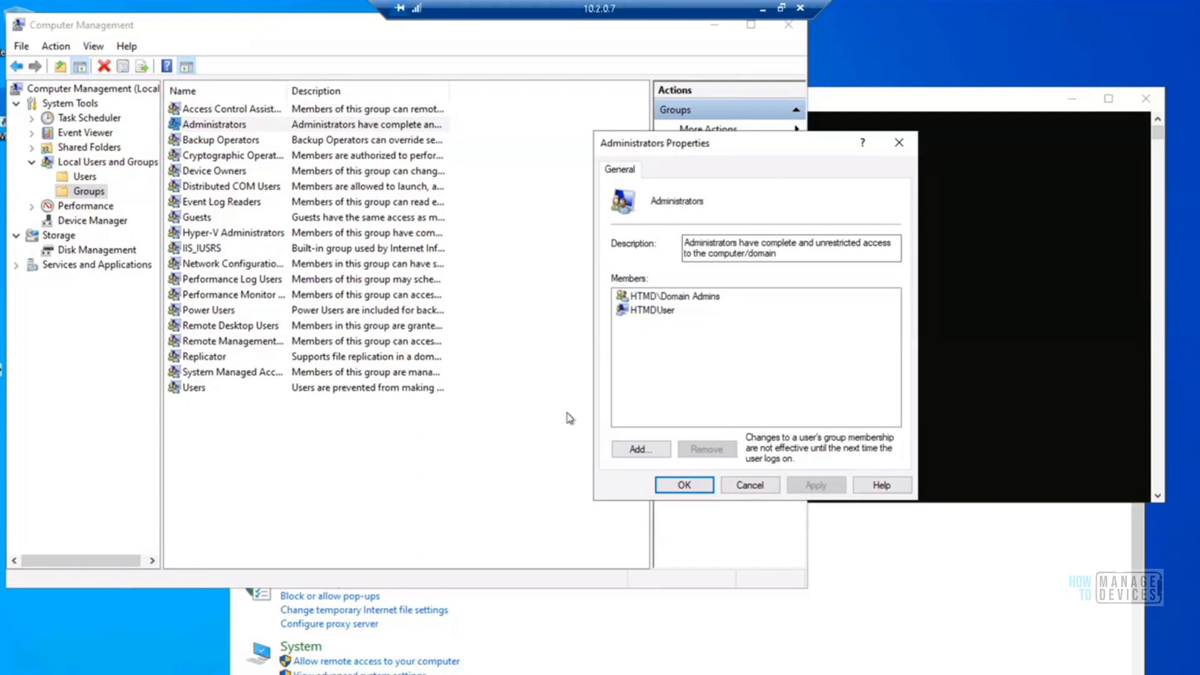
Switch back to the Configuration Manager server session and check which existing accounts can be selected for client push installation
{"action": "left_click", "coordinate": [761, 10]}
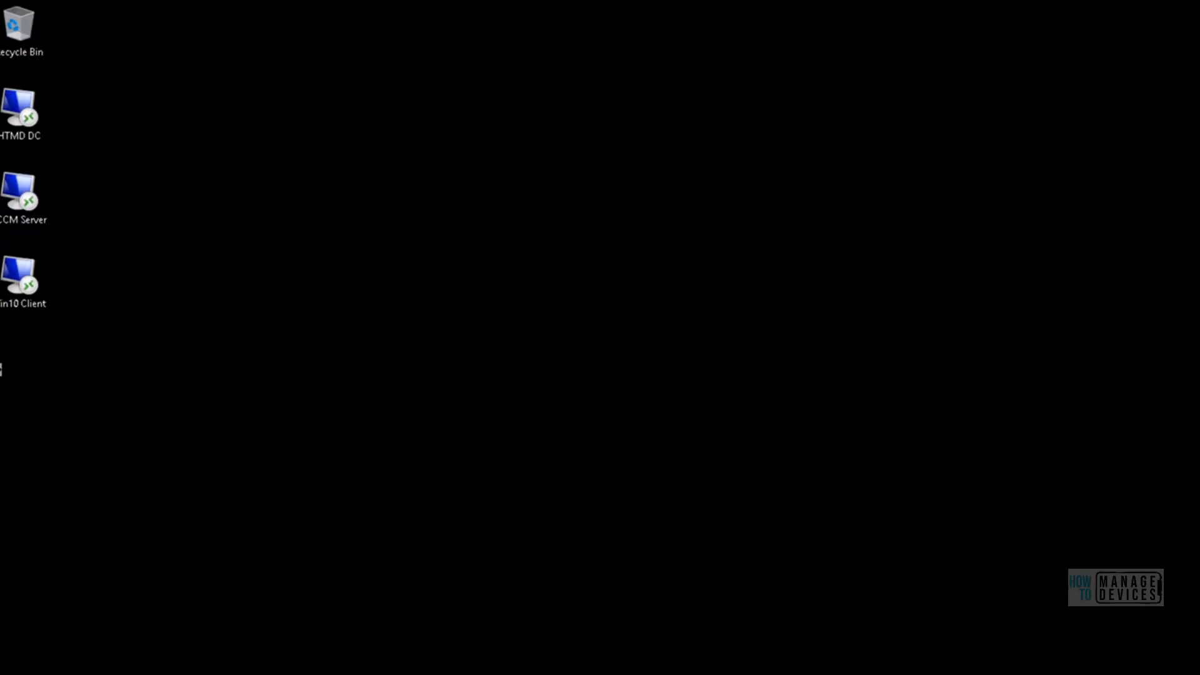
{"action": "mouse_move", "coordinate": [243, 674]}
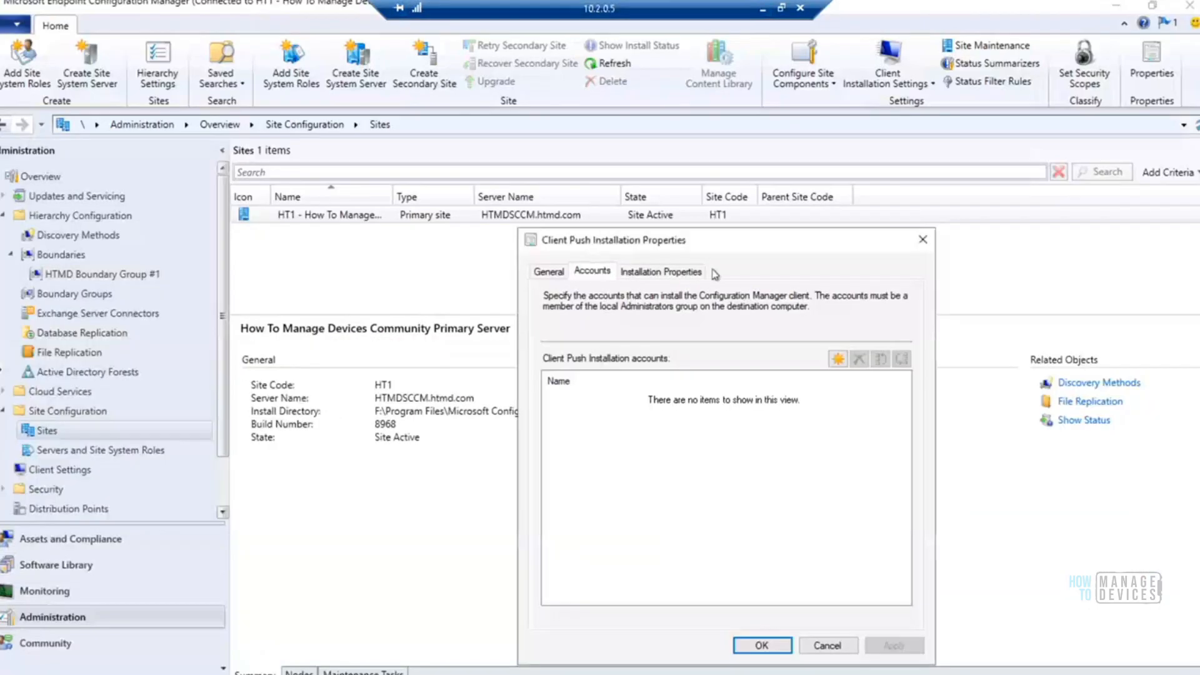
{"action": "left_click_drag", "start_coordinate": [862, 243], "coordinate": [879, 125]}
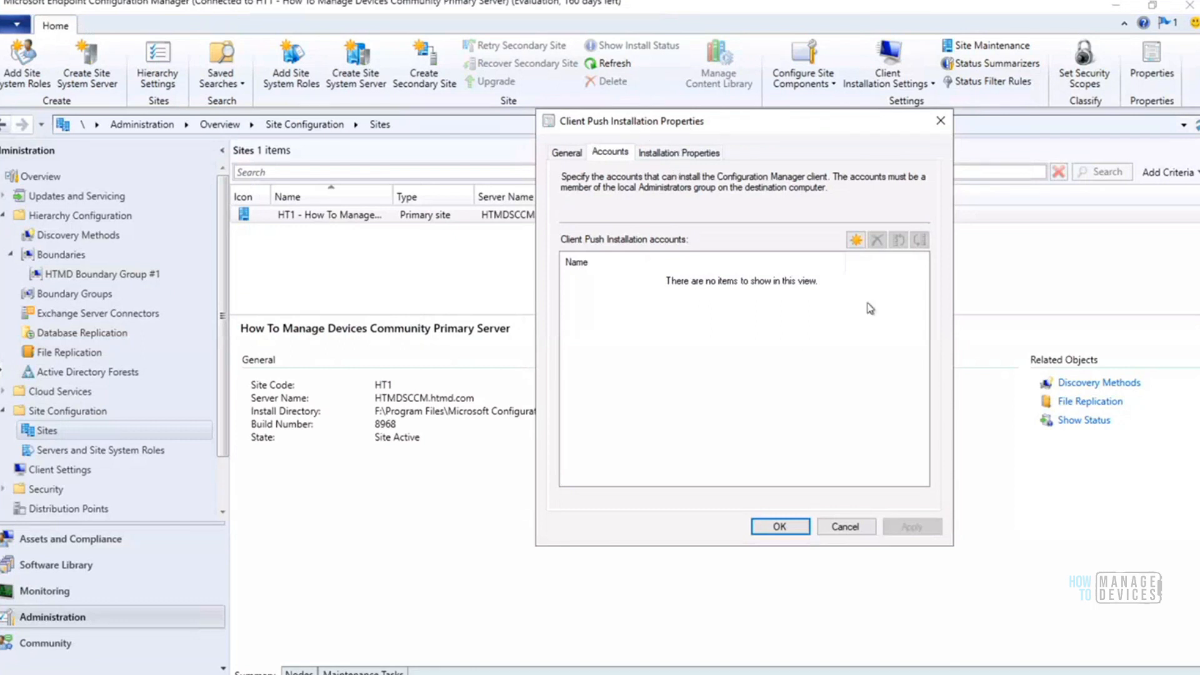
{"action": "left_click", "coordinate": [856, 243]}
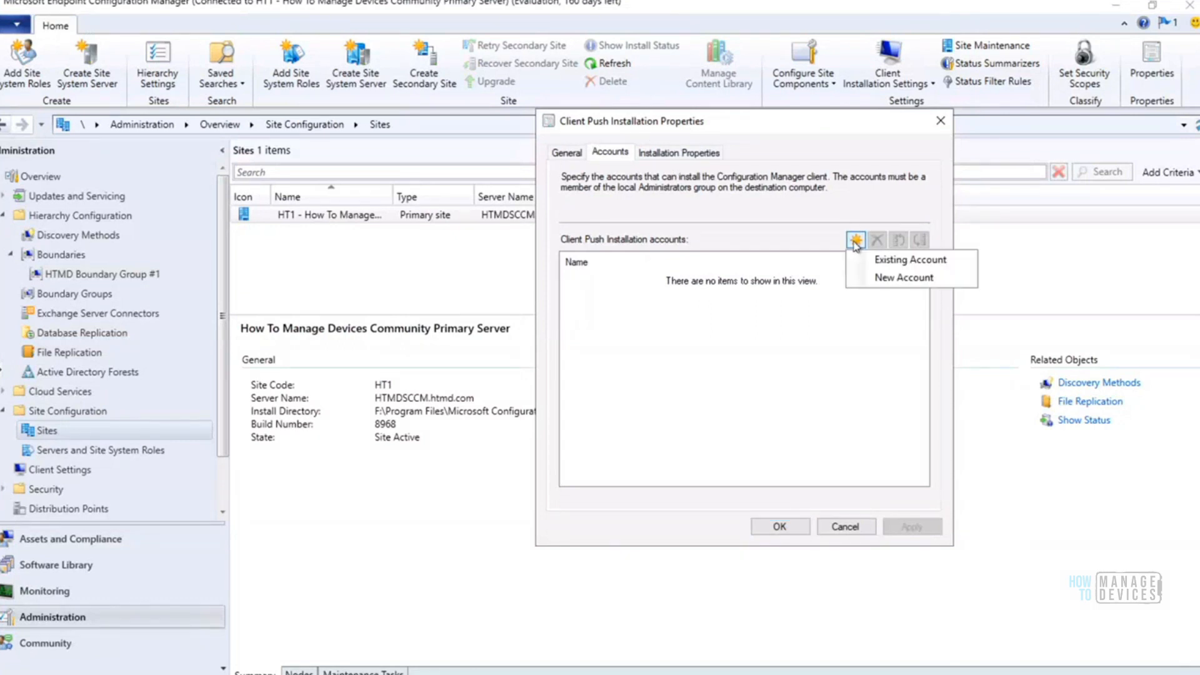
{"action": "left_click", "coordinate": [919, 261]}
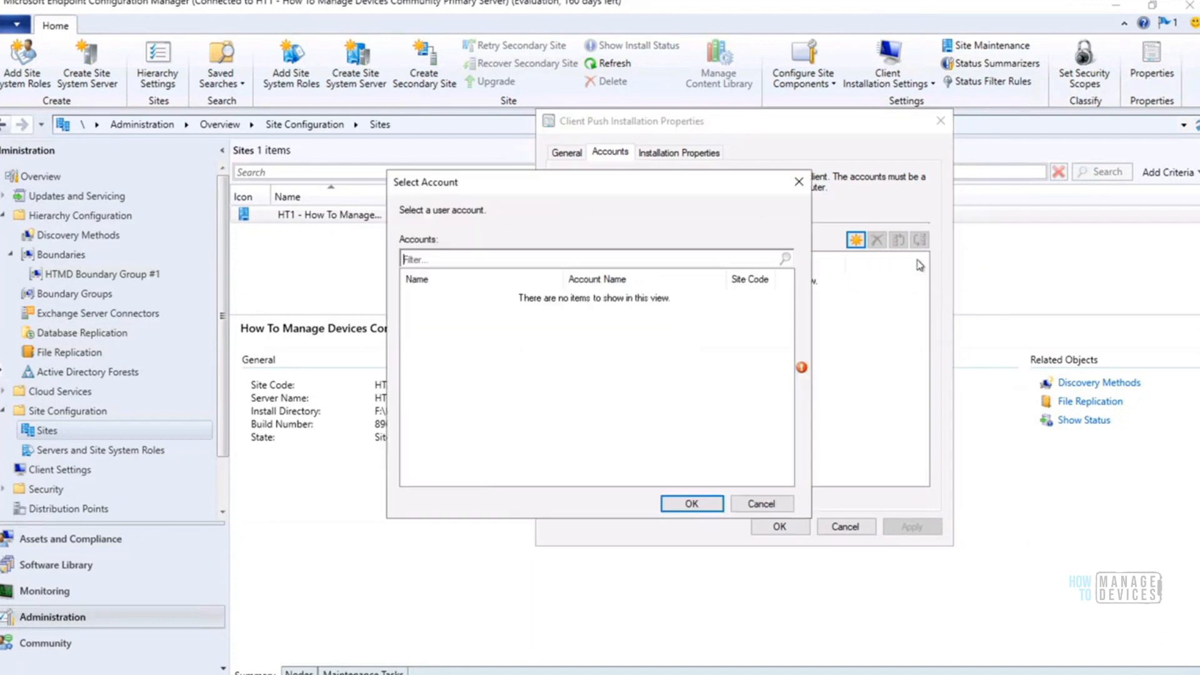
{"action": "left_click", "coordinate": [763, 503]}
Try to add a new client push account by browsing htmd.com, testing a personal user account and resolving htmduser in its place
{"action": "left_click", "coordinate": [856, 241]}
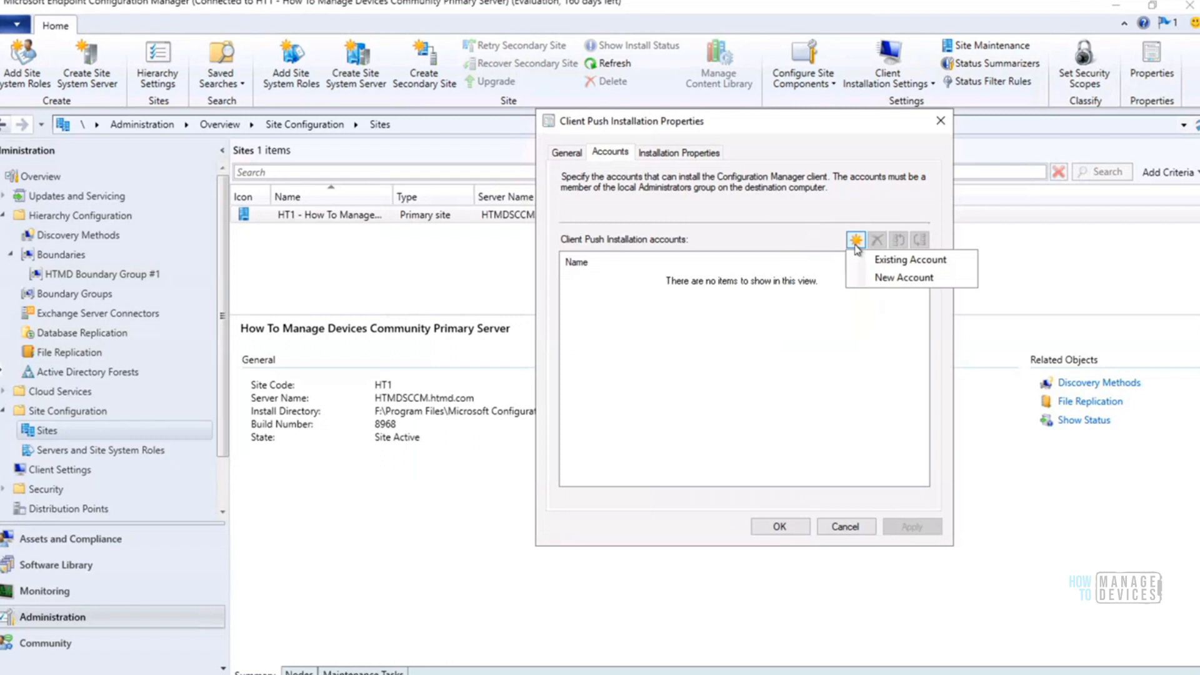
{"action": "left_click", "coordinate": [883, 279]}
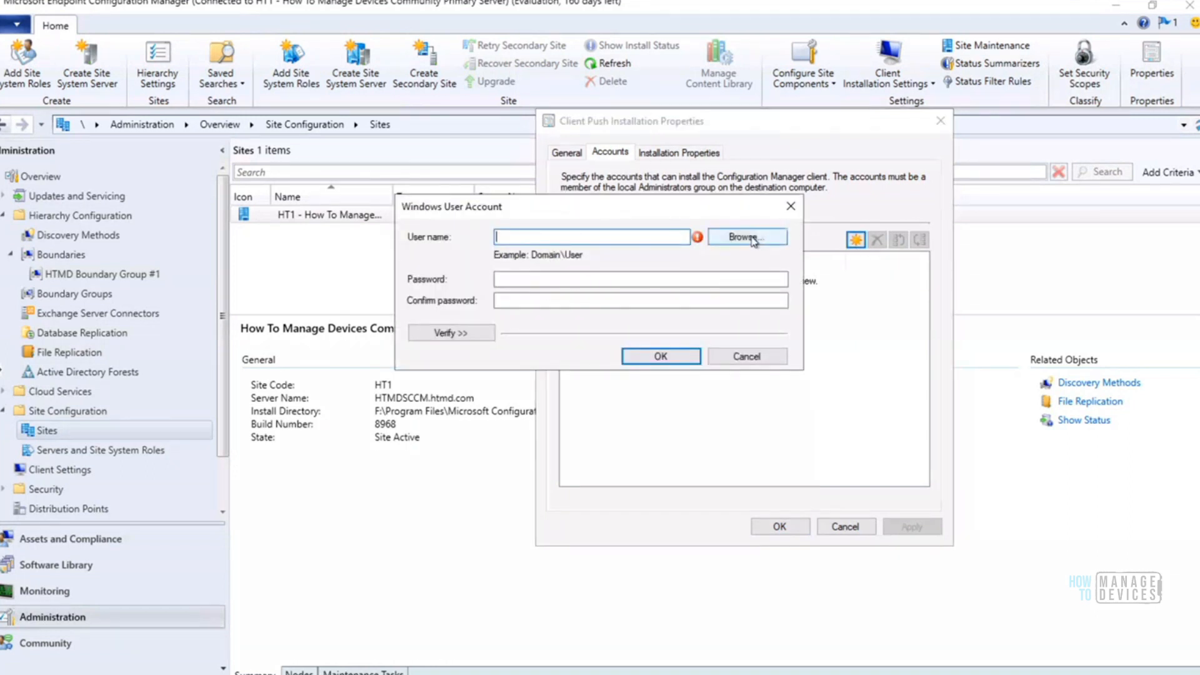
{"action": "left_click", "coordinate": [754, 241]}
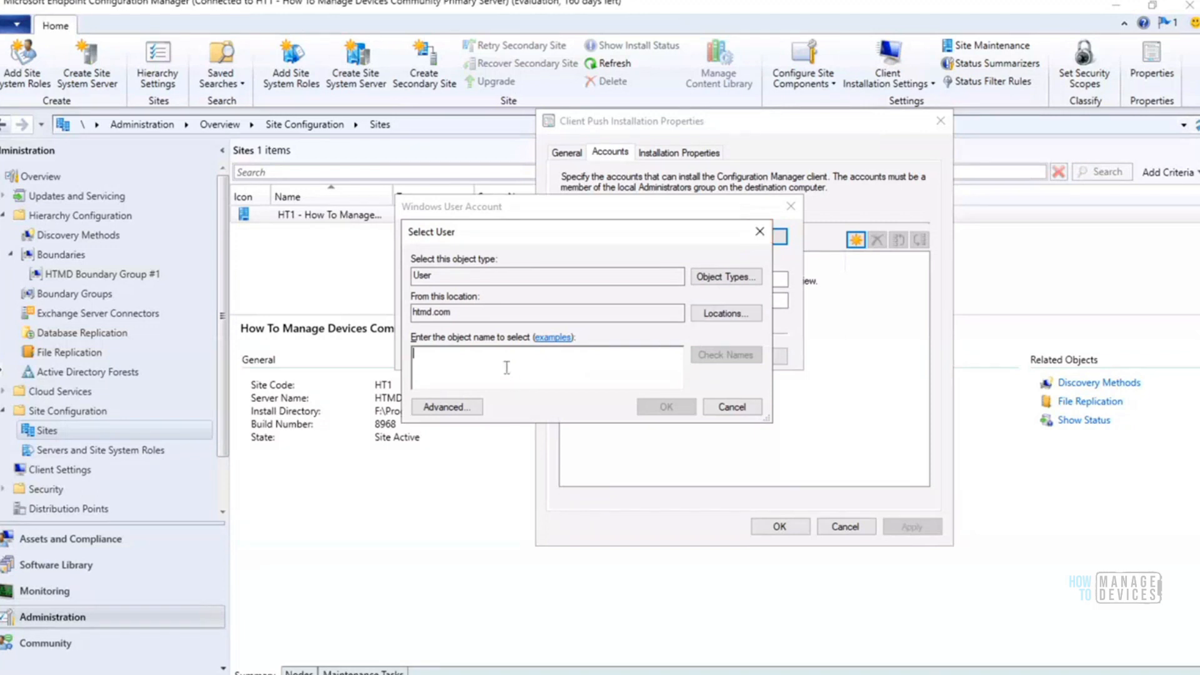
{"action": "type", "text": "anoop"}
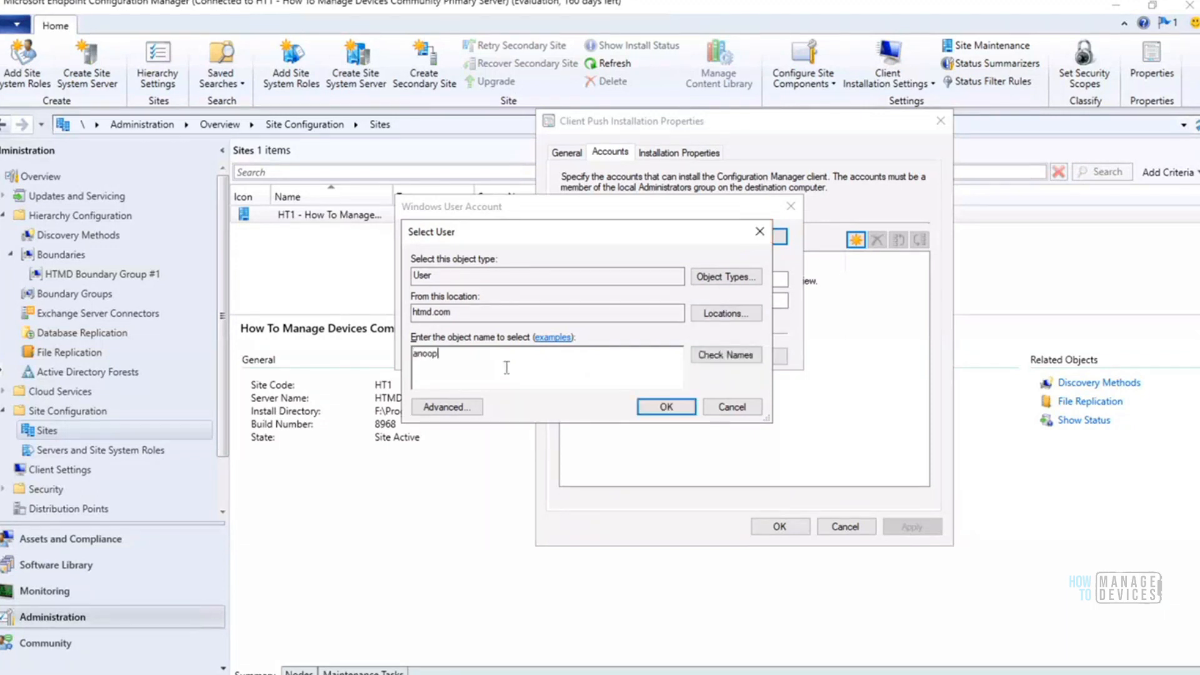
{"action": "left_click", "coordinate": [724, 356]}
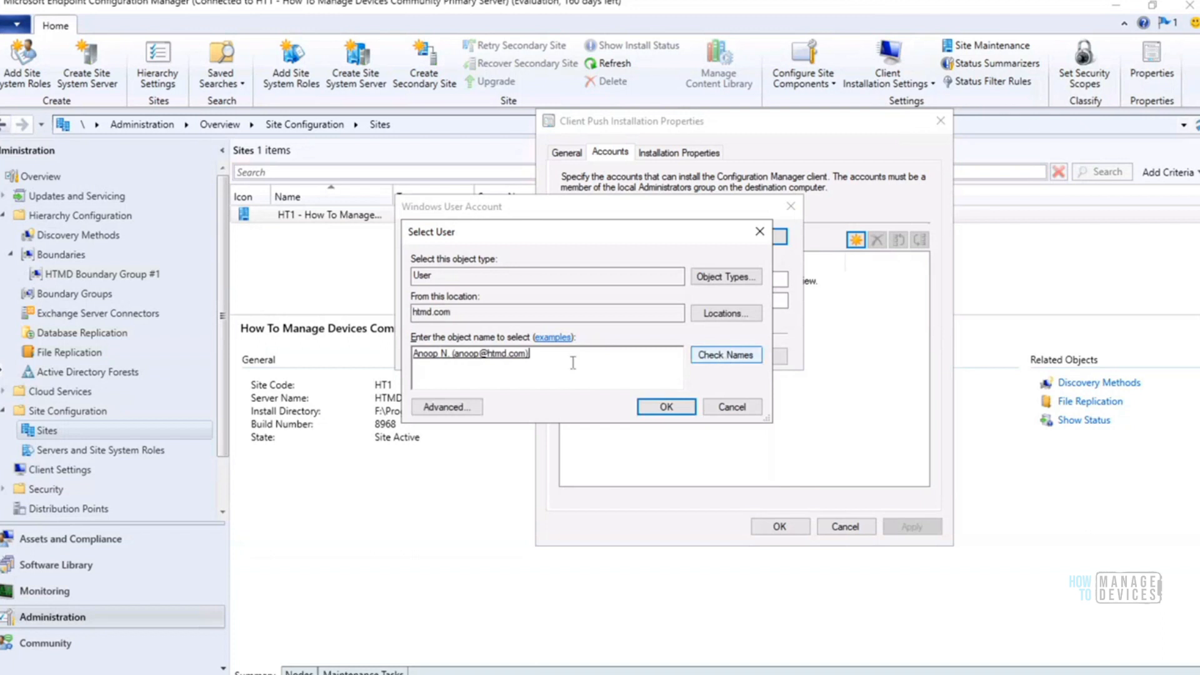
{"action": "left_click_drag", "start_coordinate": [565, 358], "coordinate": [402, 354]}
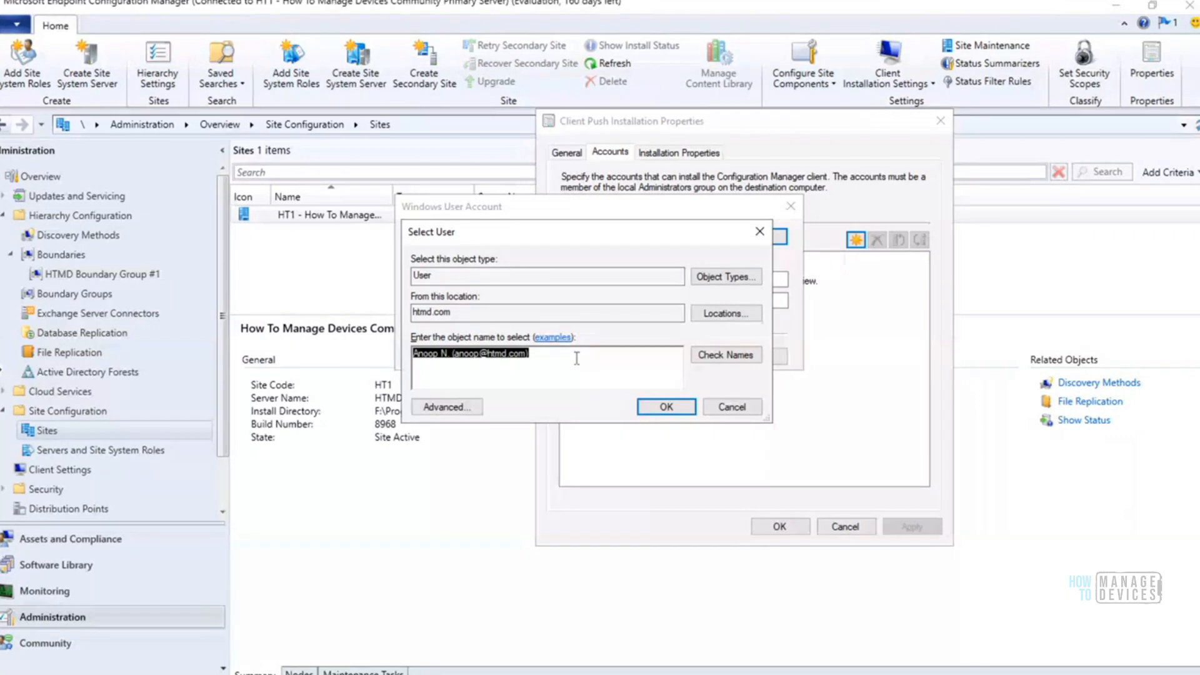
{"action": "key", "text": "BackSpace"}
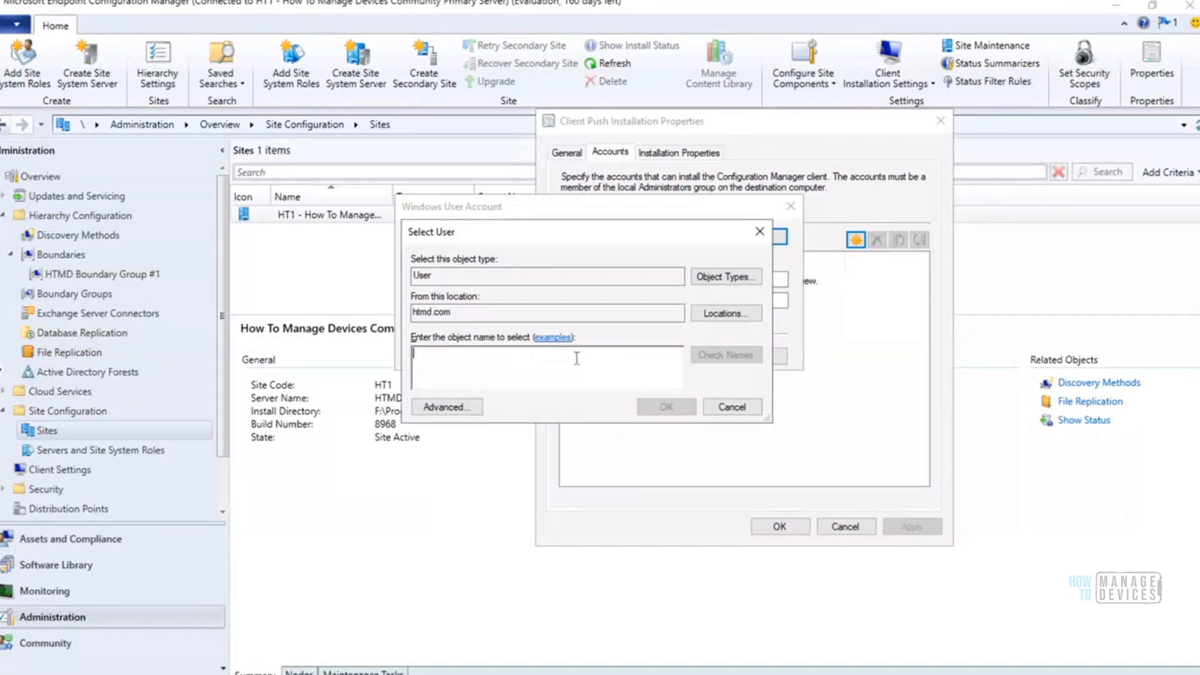
{"action": "type", "text": "h"}
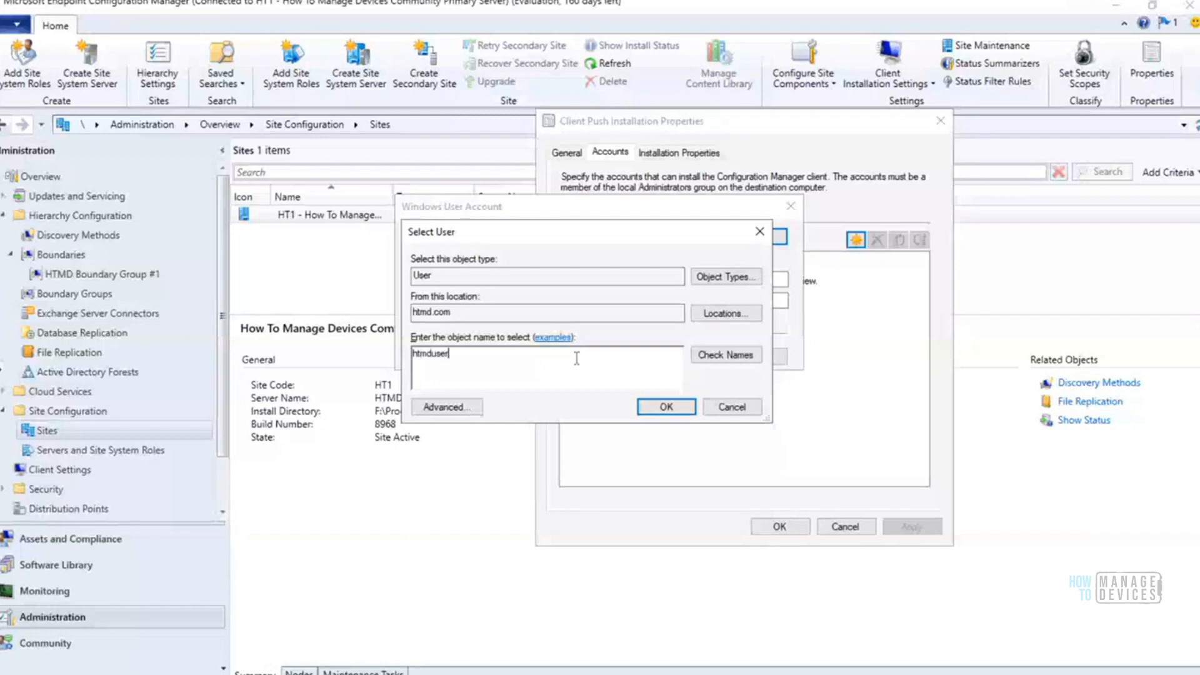
{"action": "type", "text": "tmduser"}
{"action": "left_click", "coordinate": [721, 359]}
Switch to the Command Prompt and run dsa.msc to open Active Directory Users and Computers
{"action": "left_click", "coordinate": [400, 674]}
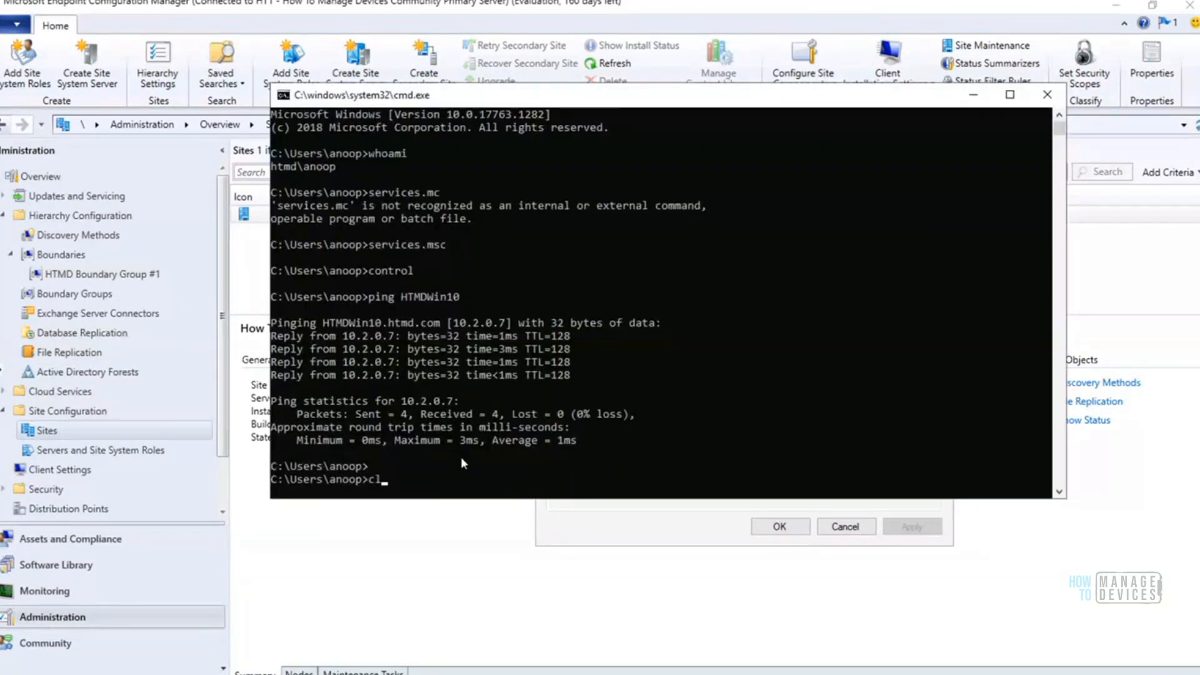
{"action": "type", "text": "dsa.msc"}
{"action": "key", "text": "Return"}
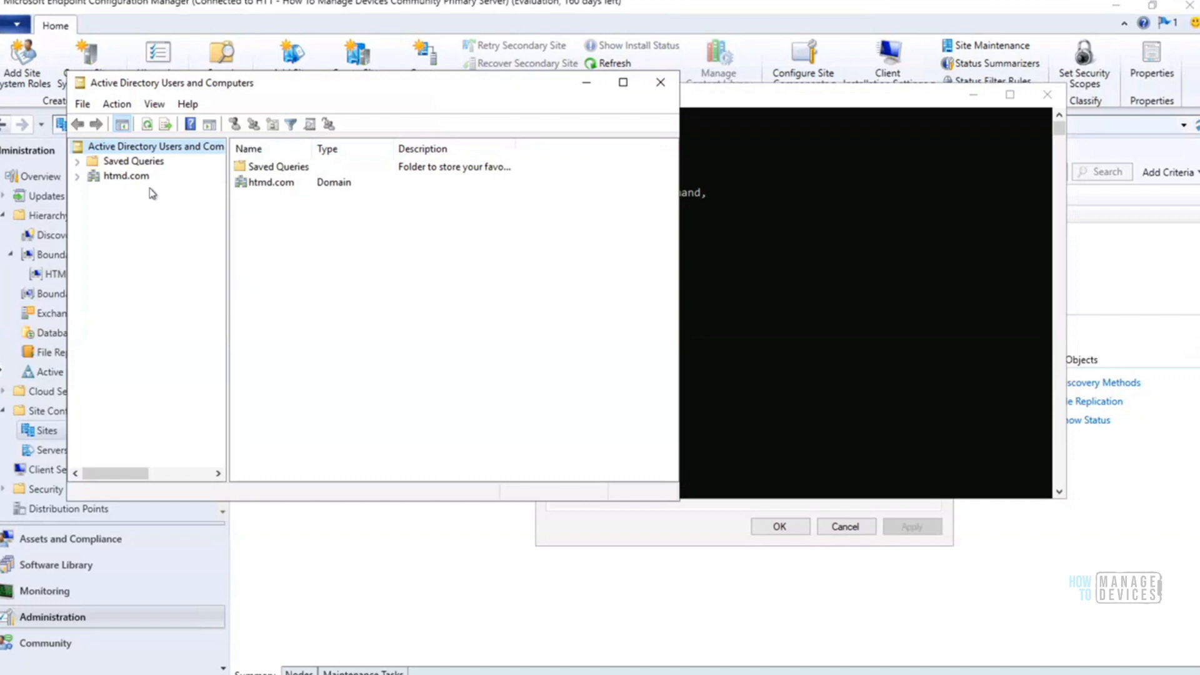
Expand the htmd.com domain and search it for the user htmduser
{"action": "left_click", "coordinate": [79, 178]}
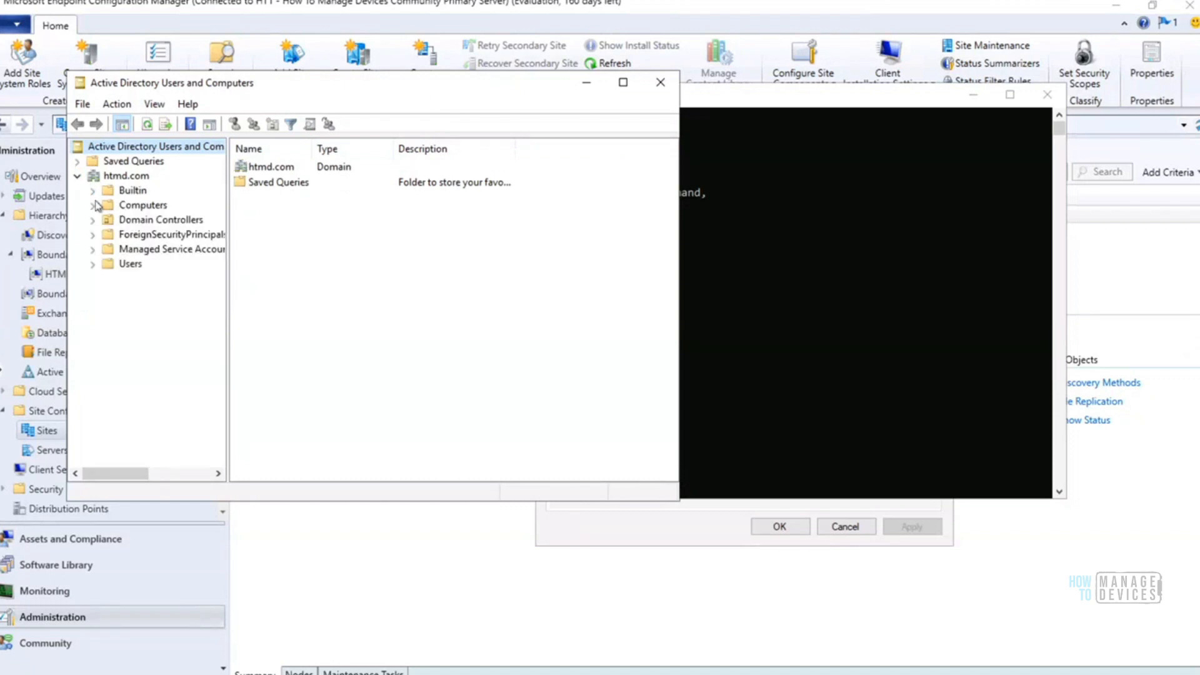
{"action": "left_click", "coordinate": [92, 264]}
{"action": "right_click", "coordinate": [140, 189]}
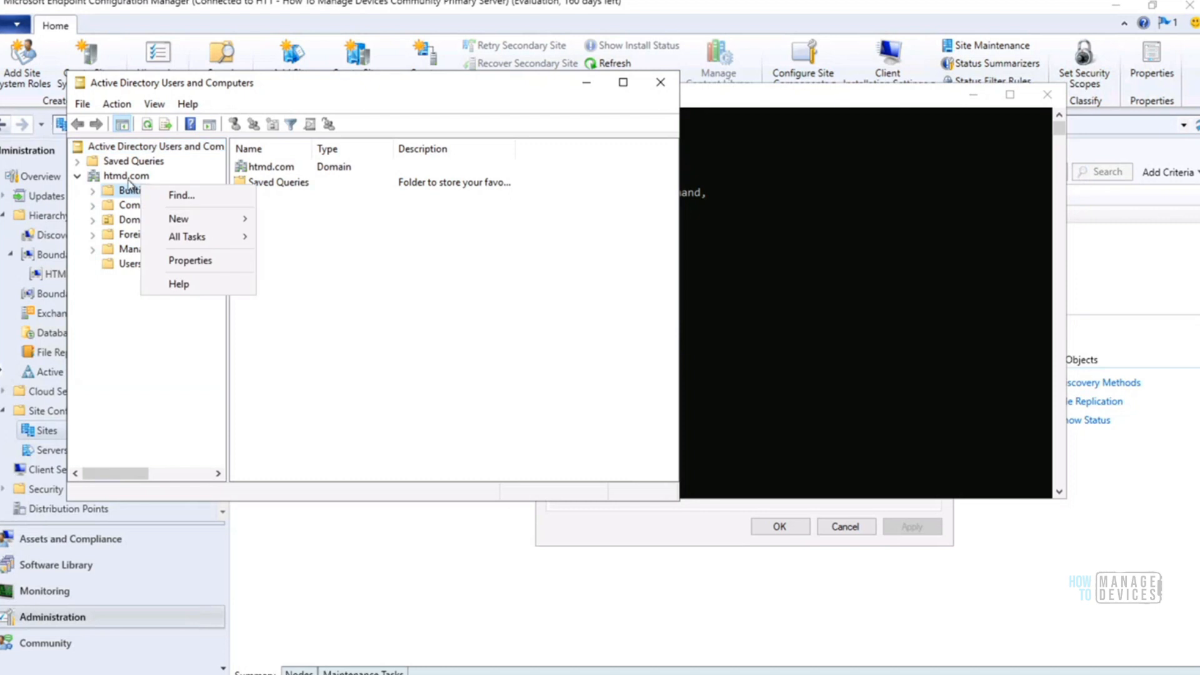
{"action": "left_click", "coordinate": [129, 178]}
{"action": "right_click", "coordinate": [129, 179]}
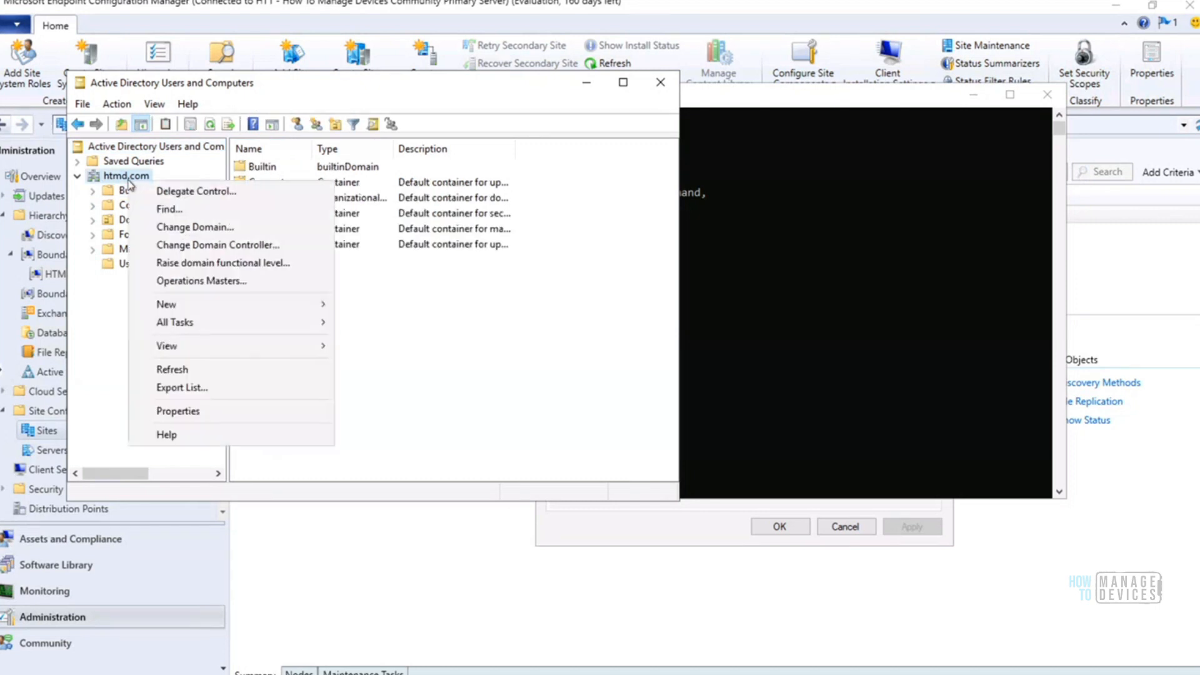
{"action": "left_click", "coordinate": [166, 208]}
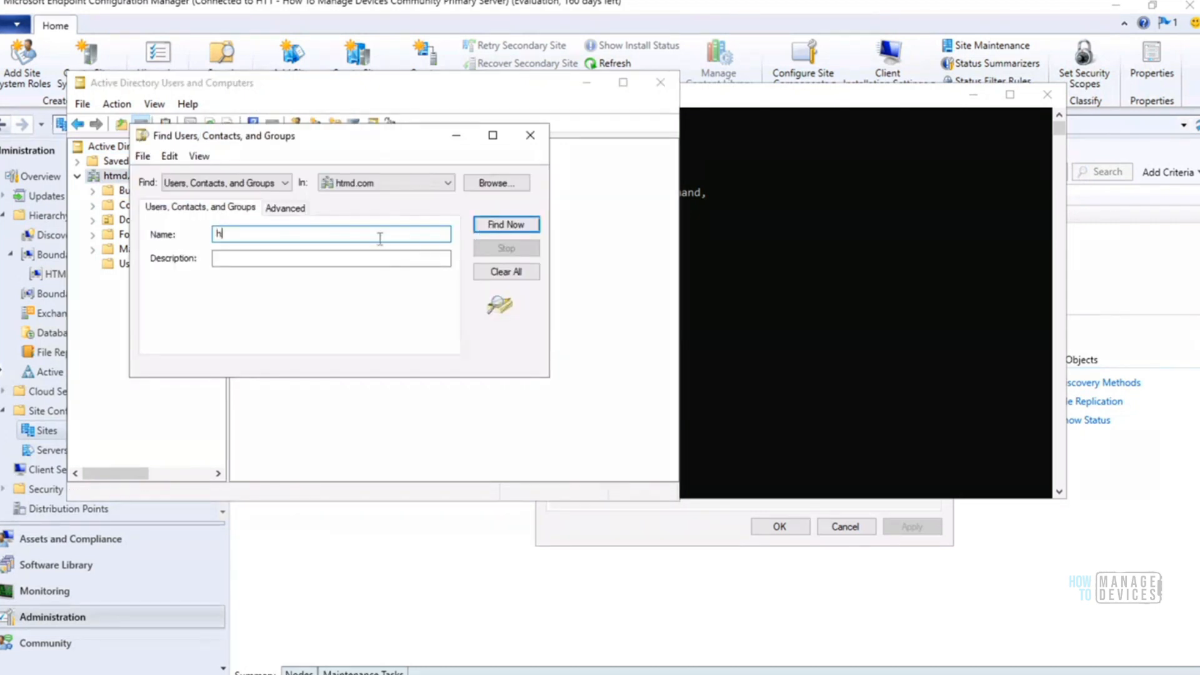
{"action": "type", "text": "htmduser"}
{"action": "key", "text": "Return"}
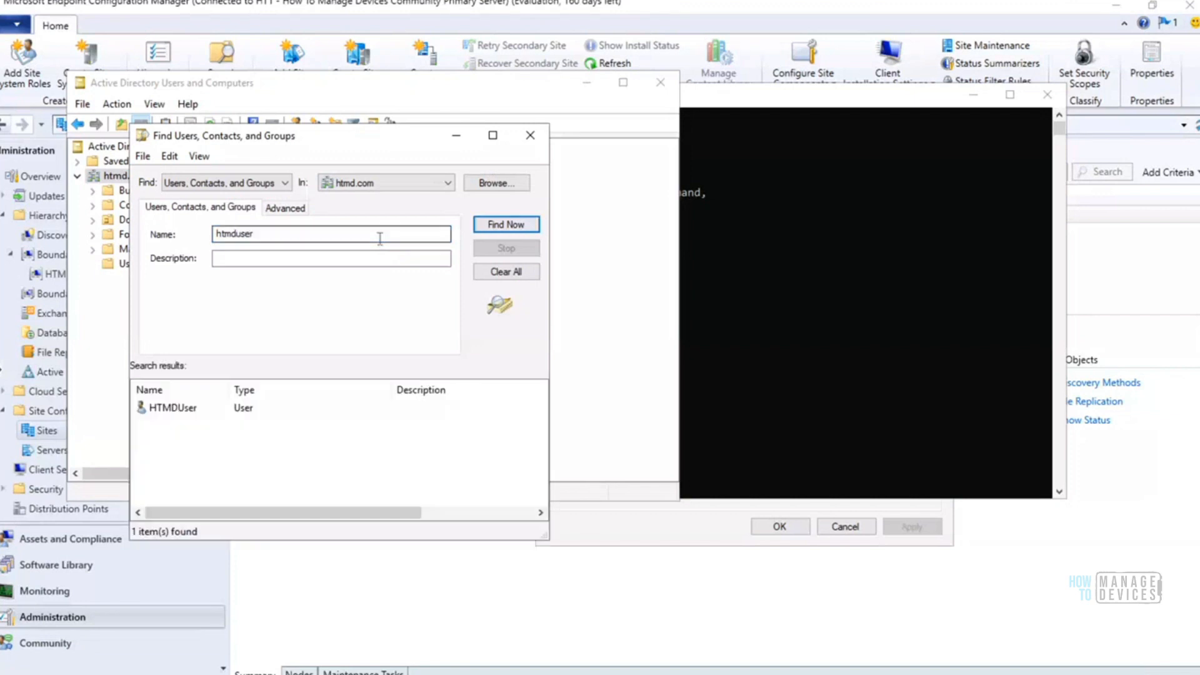
Review the group memberships of HTMDUser in its account properties, and close them without changes
{"action": "right_click", "coordinate": [176, 407]}
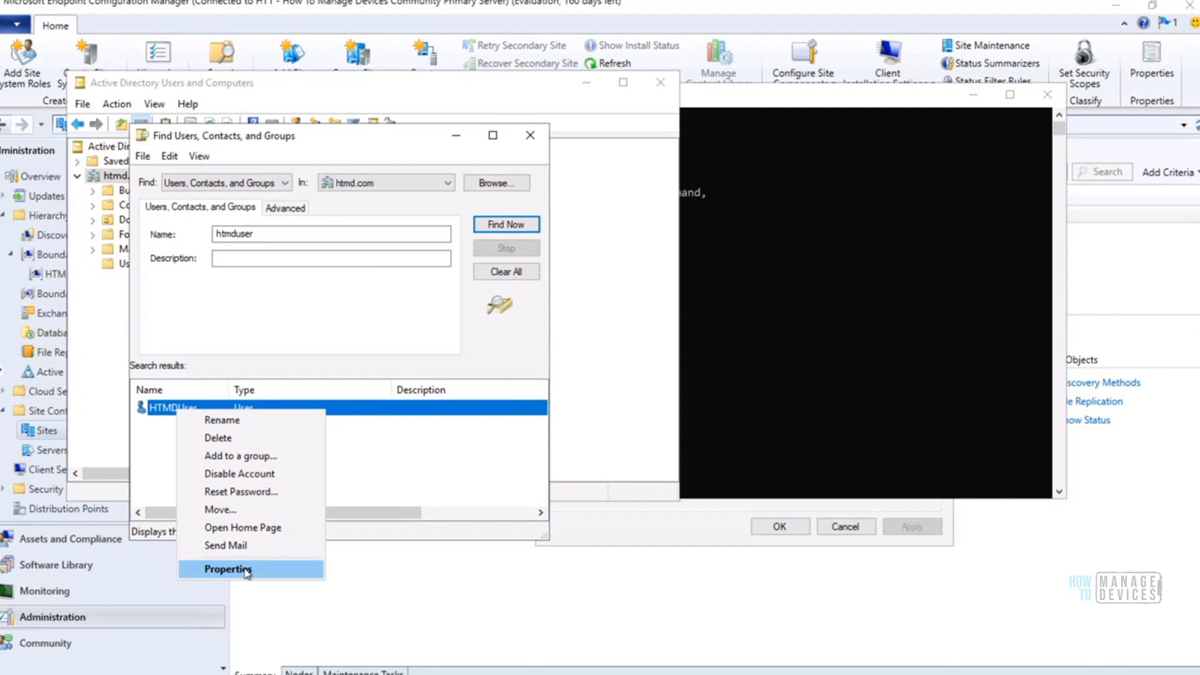
{"action": "left_click", "coordinate": [236, 569]}
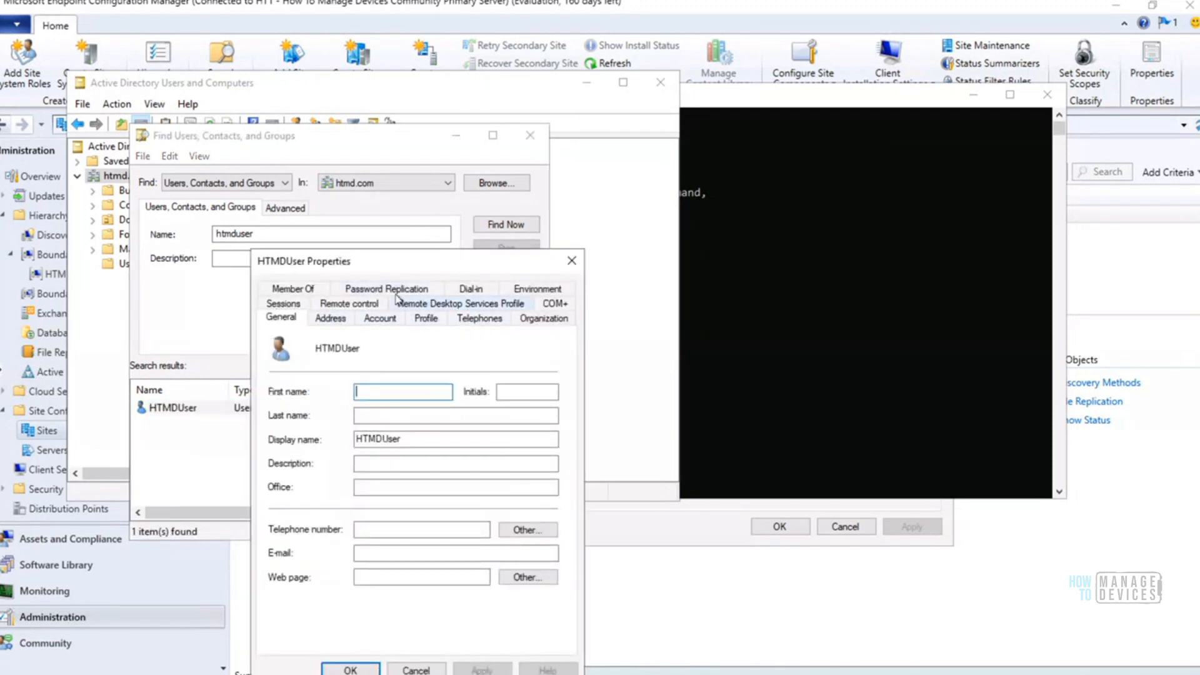
{"action": "left_click", "coordinate": [294, 289]}
{"action": "left_click_drag", "start_coordinate": [403, 269], "coordinate": [437, 85]}
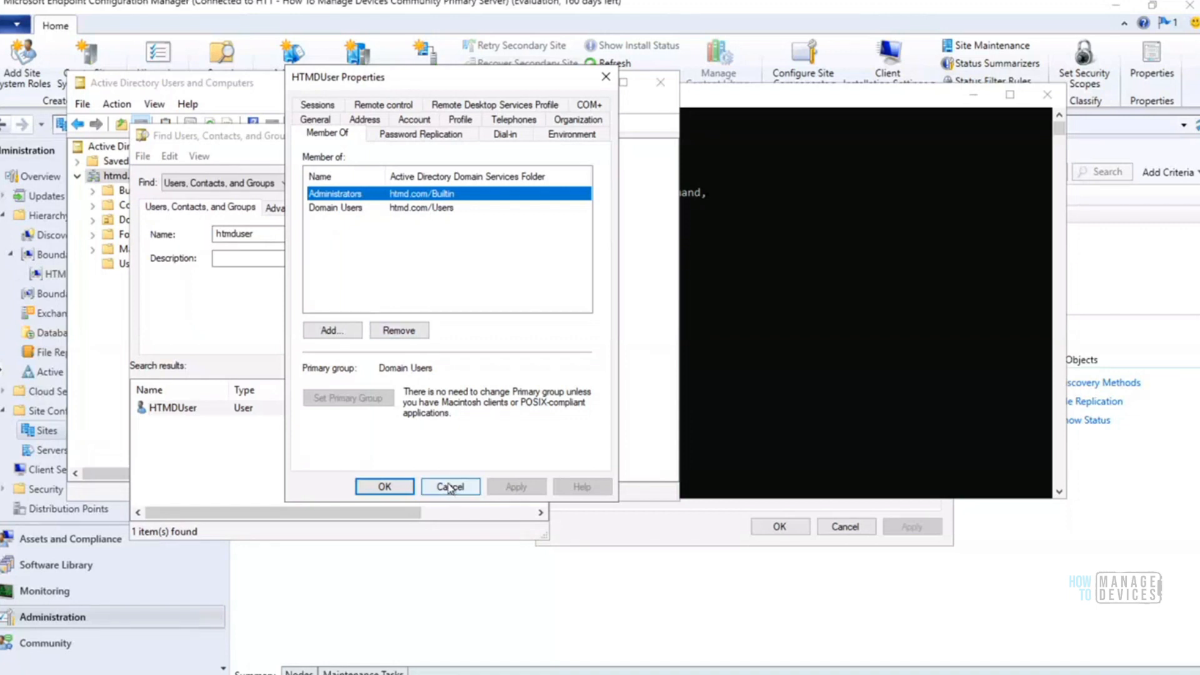
{"action": "left_click", "coordinate": [450, 487]}
Search htmd.com for the personal administrator's user account and review its group memberships, closing the properties without changes
{"action": "left_click", "coordinate": [258, 233]}
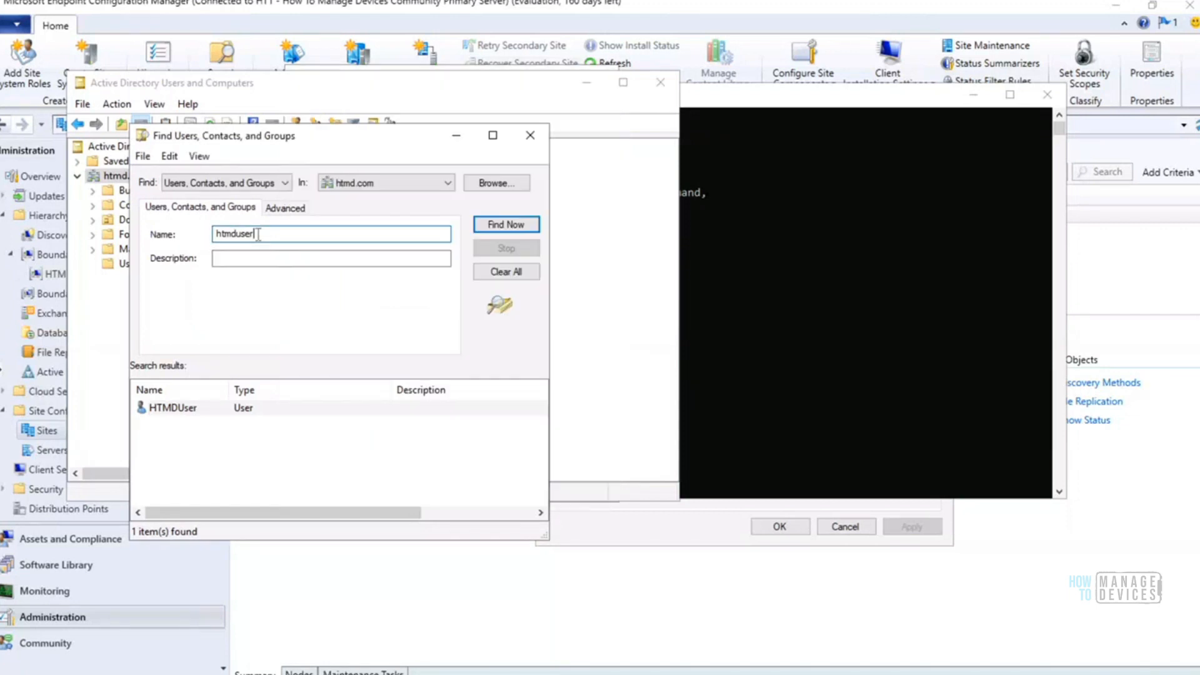
{"action": "key", "text": "ctrl+a"}
{"action": "type", "text": "ano"}
{"action": "key", "text": "Return"}
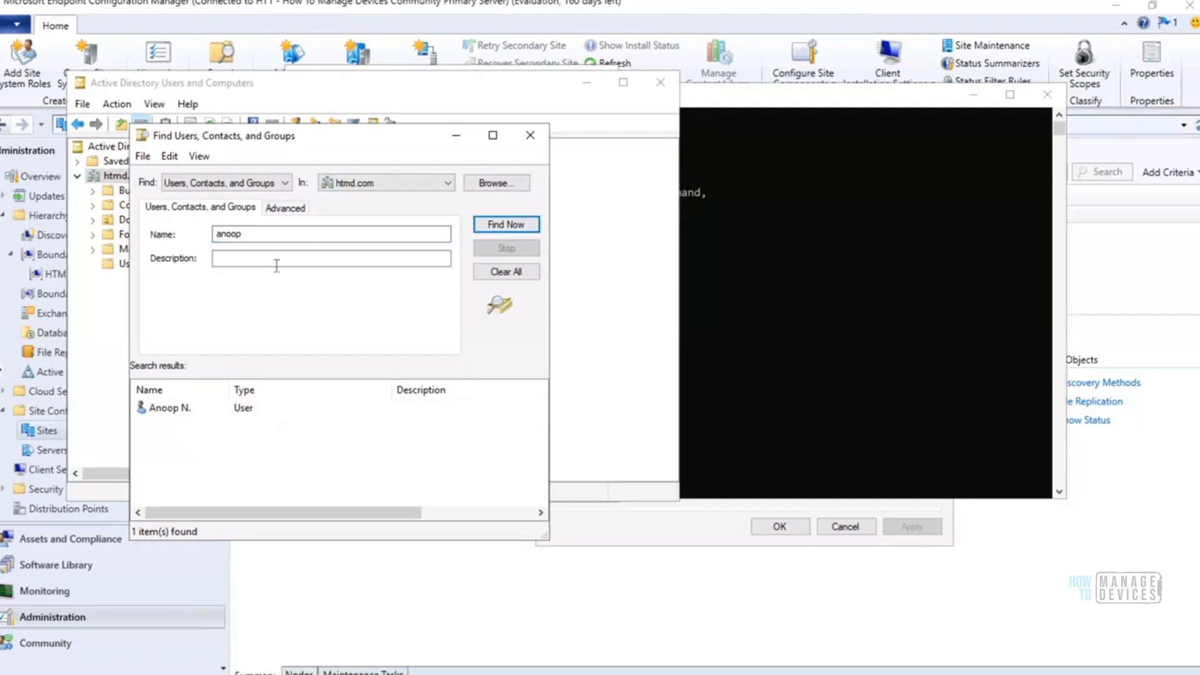
{"action": "right_click", "coordinate": [181, 409]}
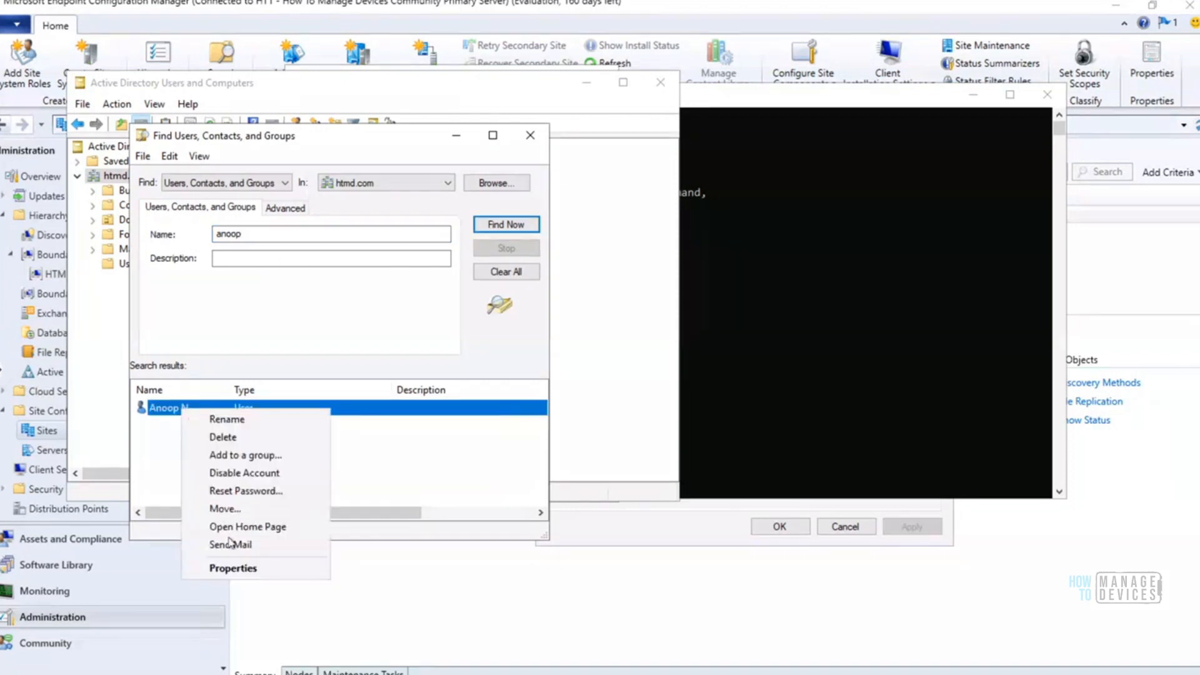
{"action": "left_click", "coordinate": [232, 568]}
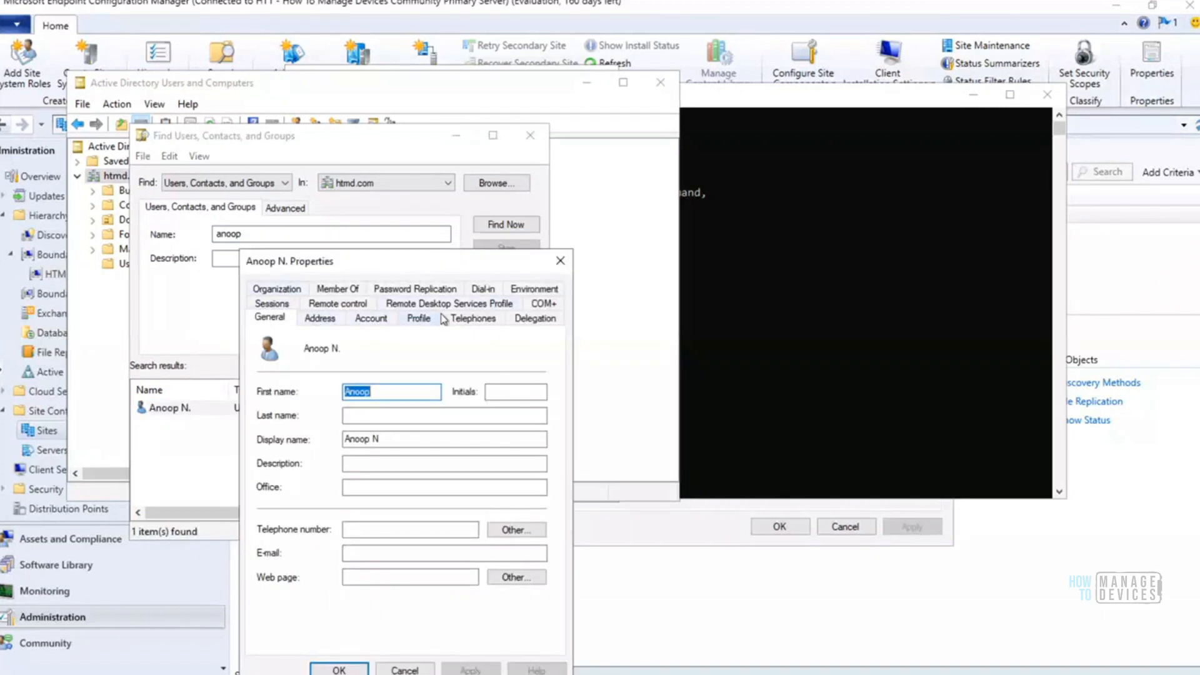
{"action": "left_click", "coordinate": [347, 289]}
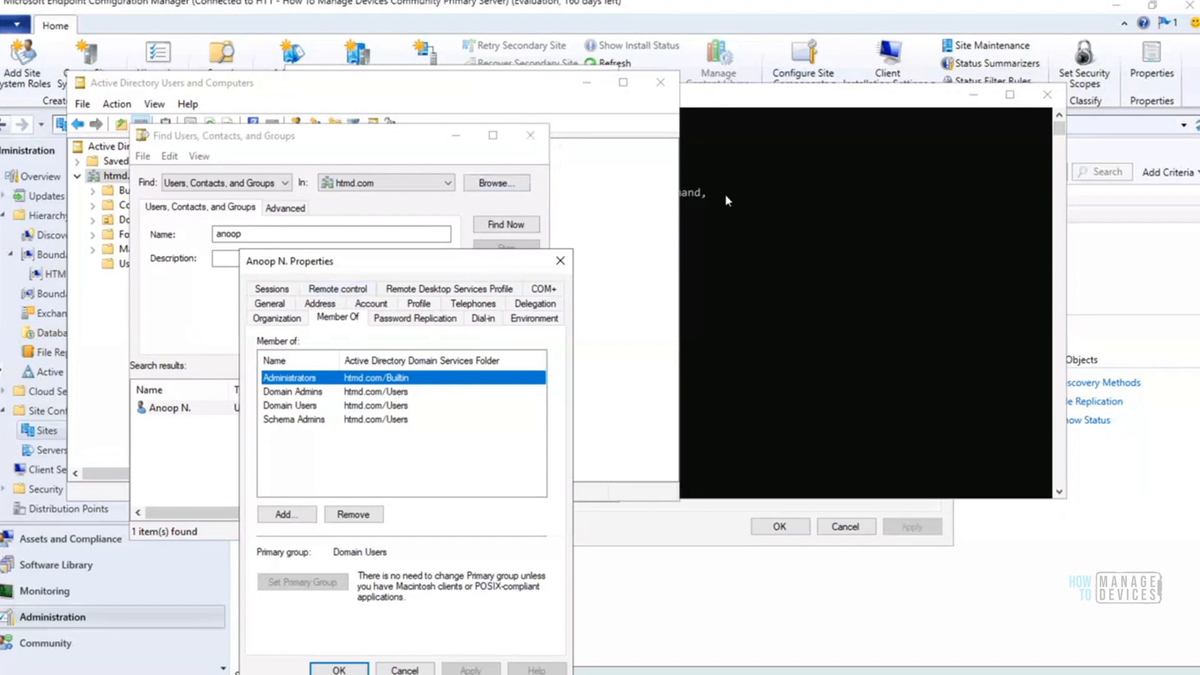
{"action": "left_click_drag", "start_coordinate": [725, 199], "coordinate": [811, 159]}
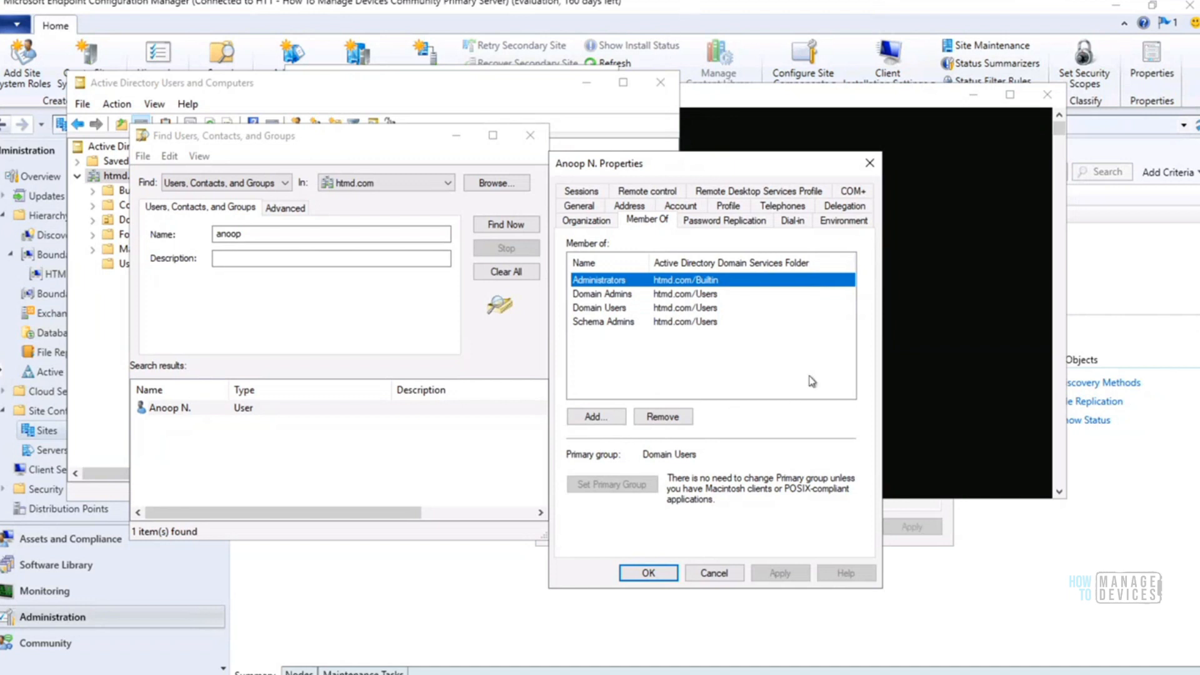
{"action": "left_click", "coordinate": [715, 573]}
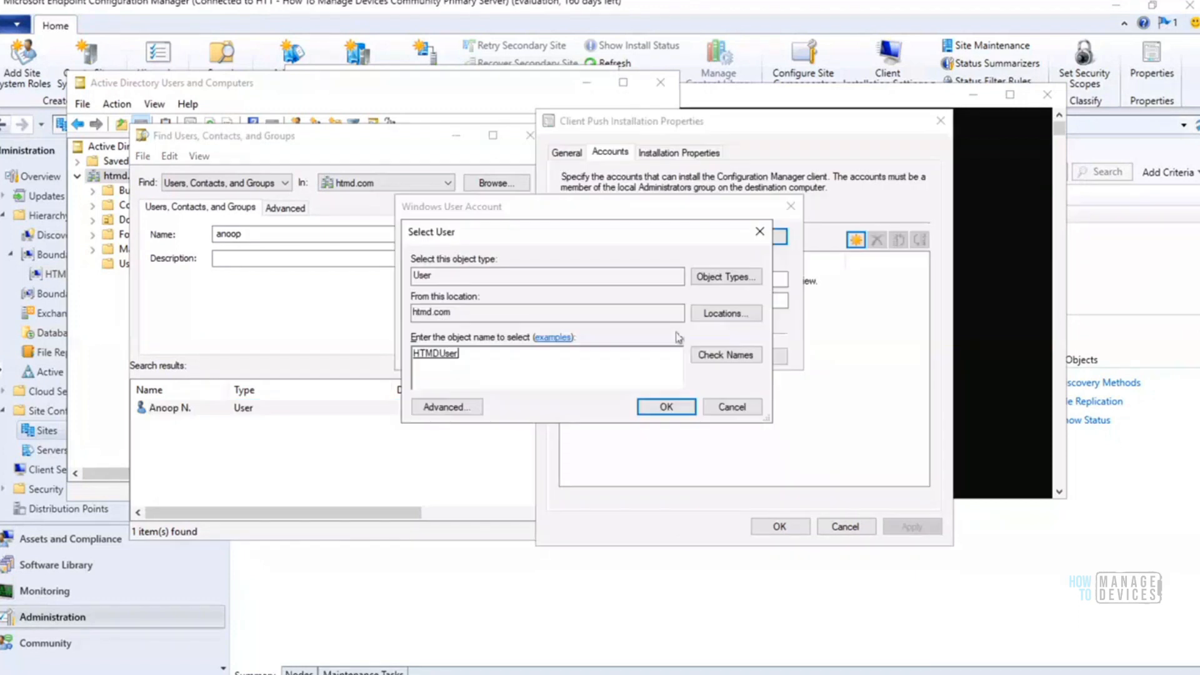
Cancel the new HTMD\HTMDUser push account entry and examine the client push installation properties, highlighting the SMSSITECODE=HT1 line
{"action": "left_click", "coordinate": [663, 407]}
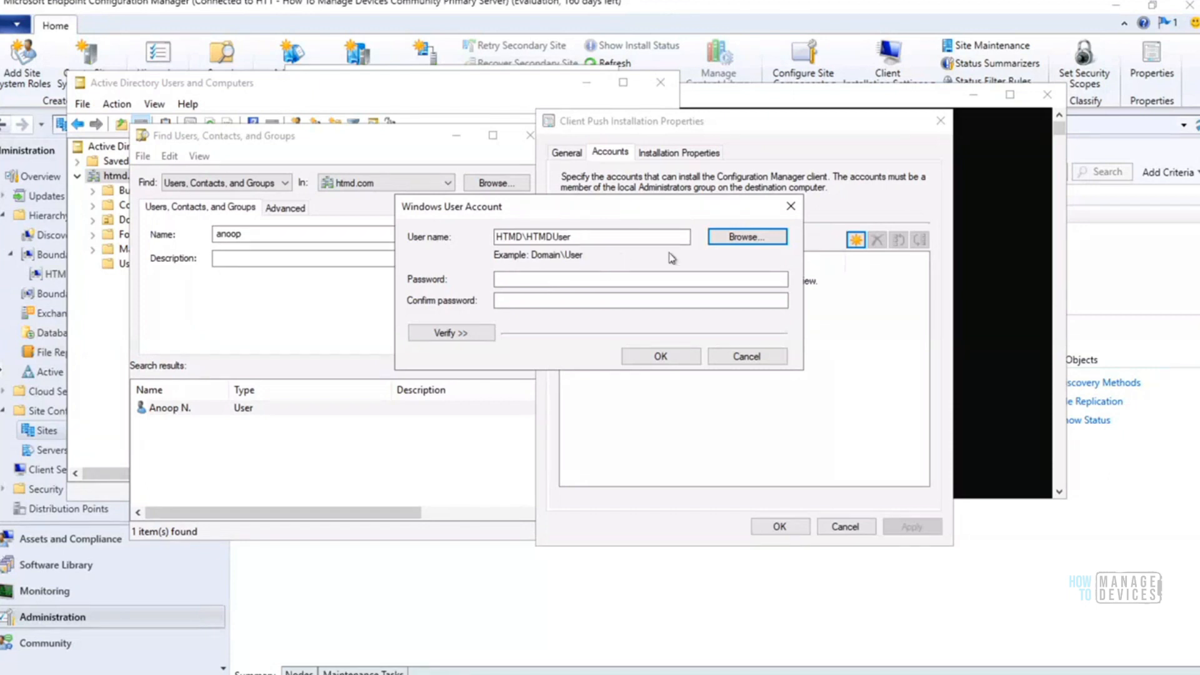
{"action": "left_click", "coordinate": [743, 361]}
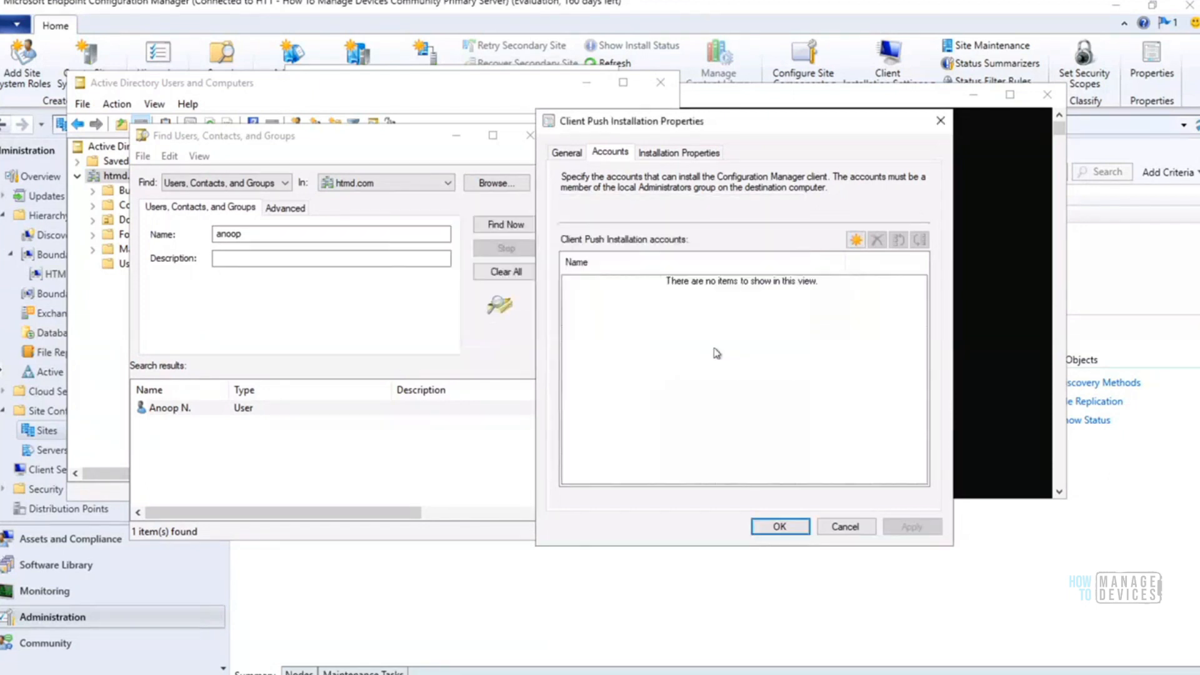
{"action": "left_click", "coordinate": [683, 152]}
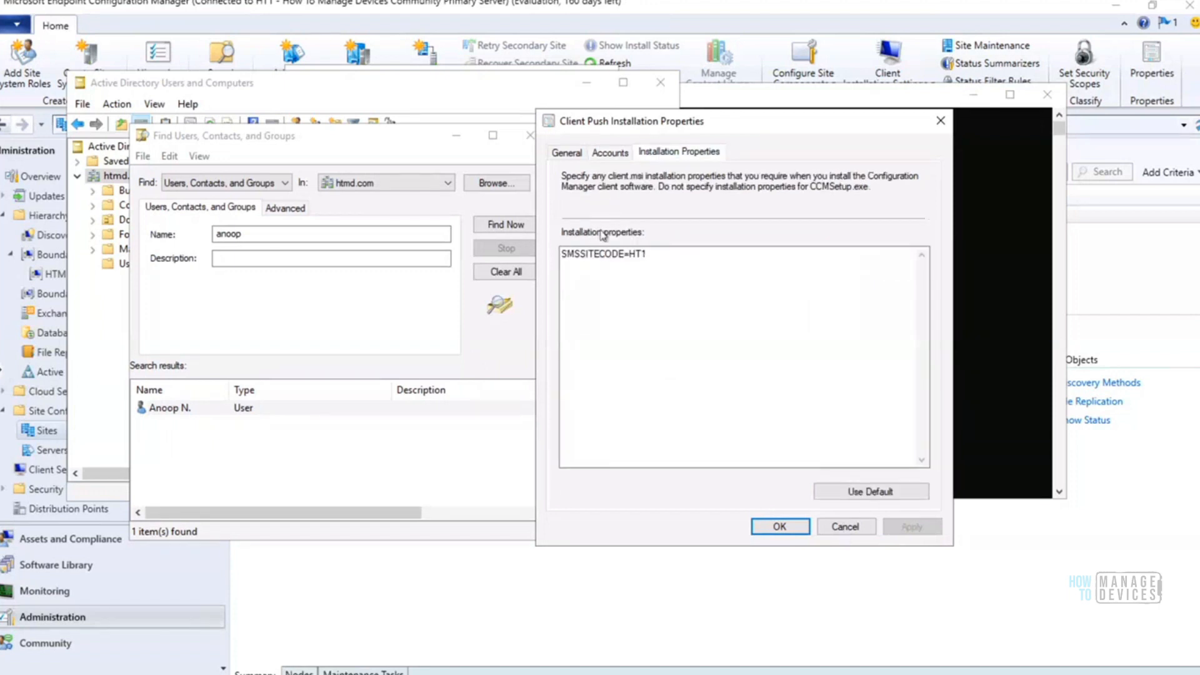
{"action": "left_click", "coordinate": [609, 154]}
{"action": "left_click", "coordinate": [672, 156]}
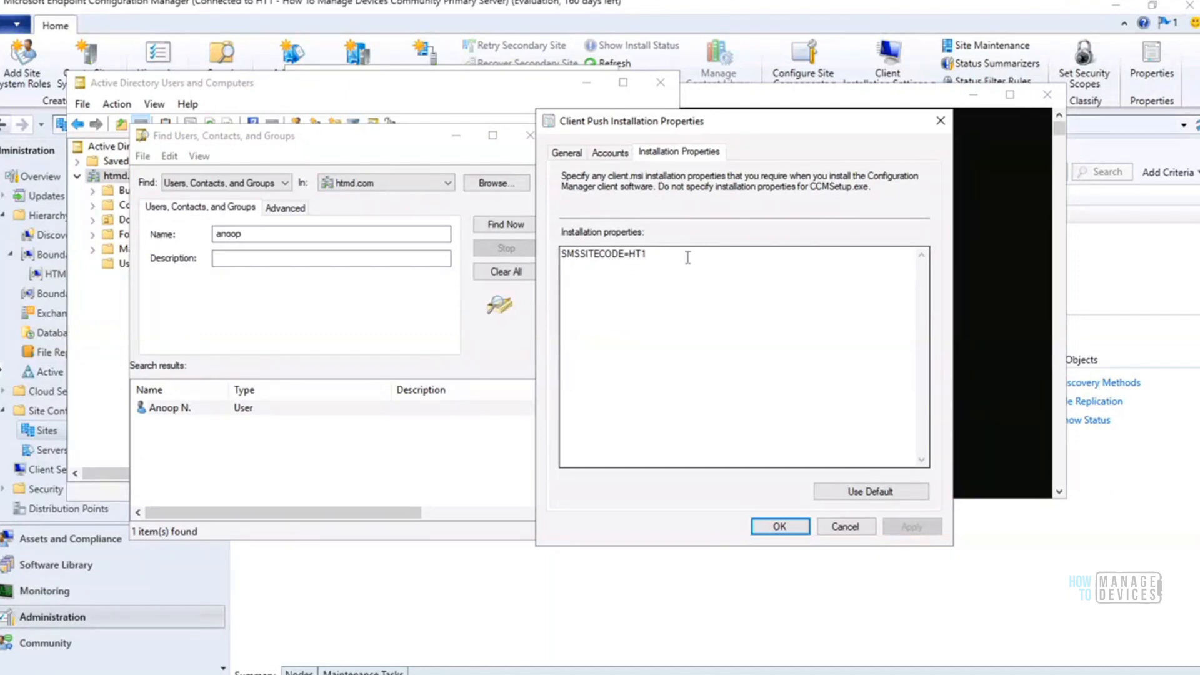
{"action": "double_click", "coordinate": [616, 253]}
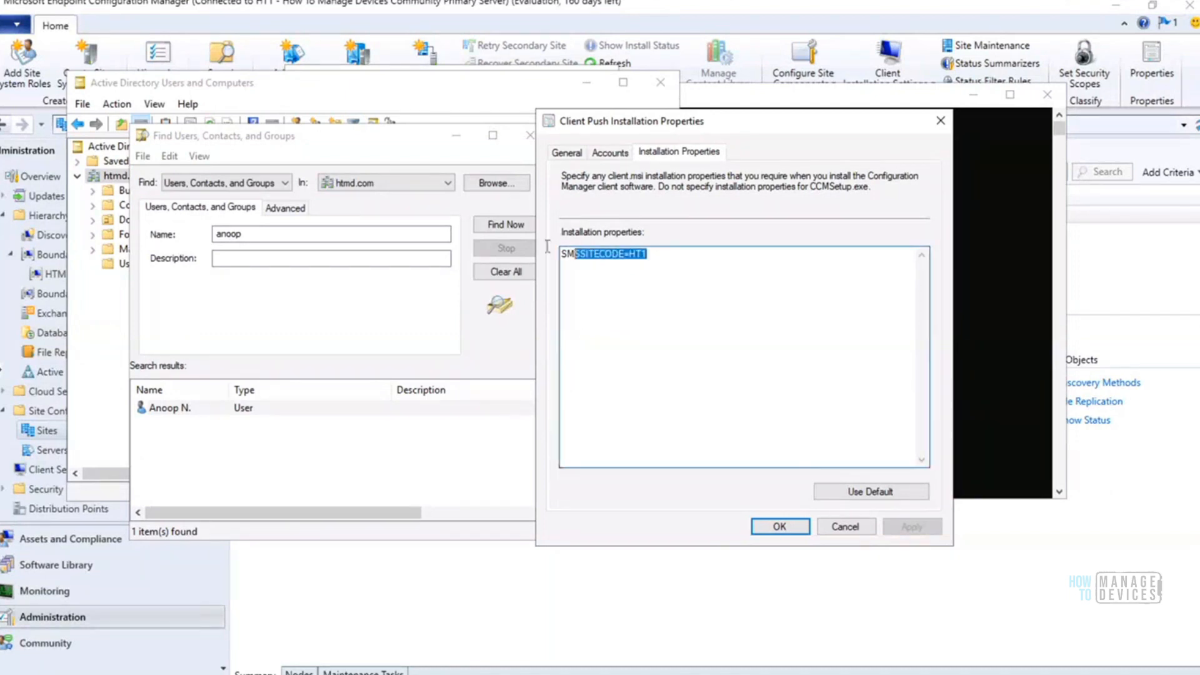
Review the general settings of the Client Push Installation Properties and close them without saving changes
{"action": "left_click", "coordinate": [677, 249]}
{"action": "double_click", "coordinate": [677, 249]}
{"action": "left_click", "coordinate": [673, 252]}
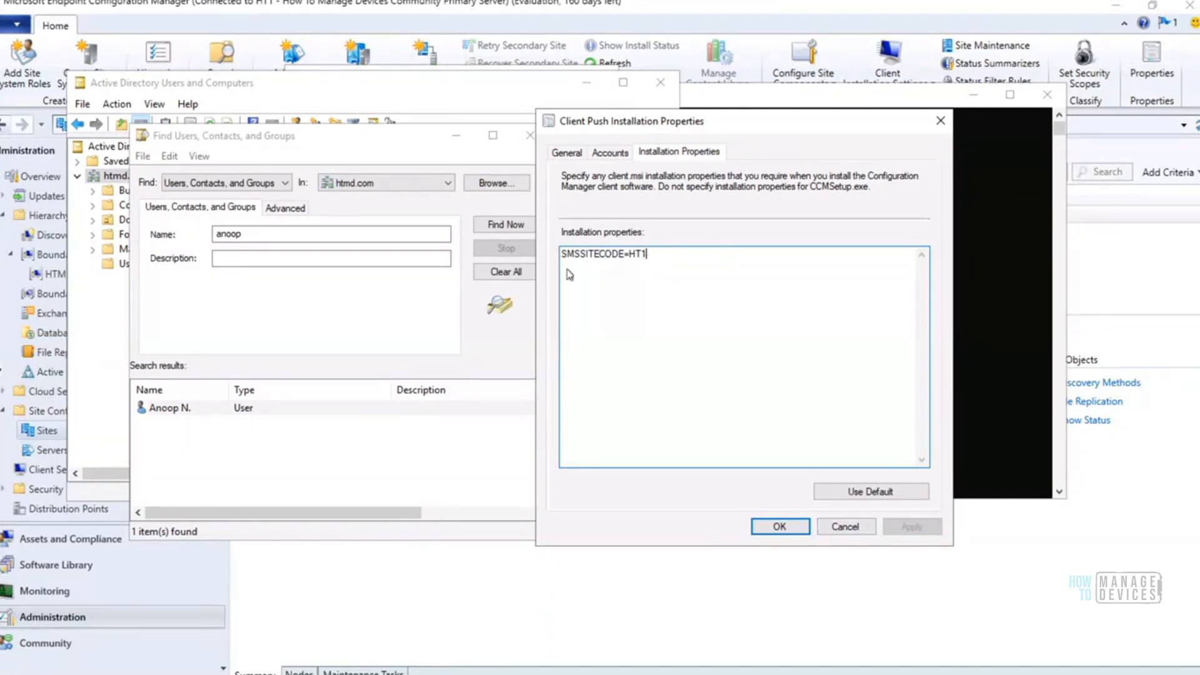
{"action": "left_click", "coordinate": [567, 154]}
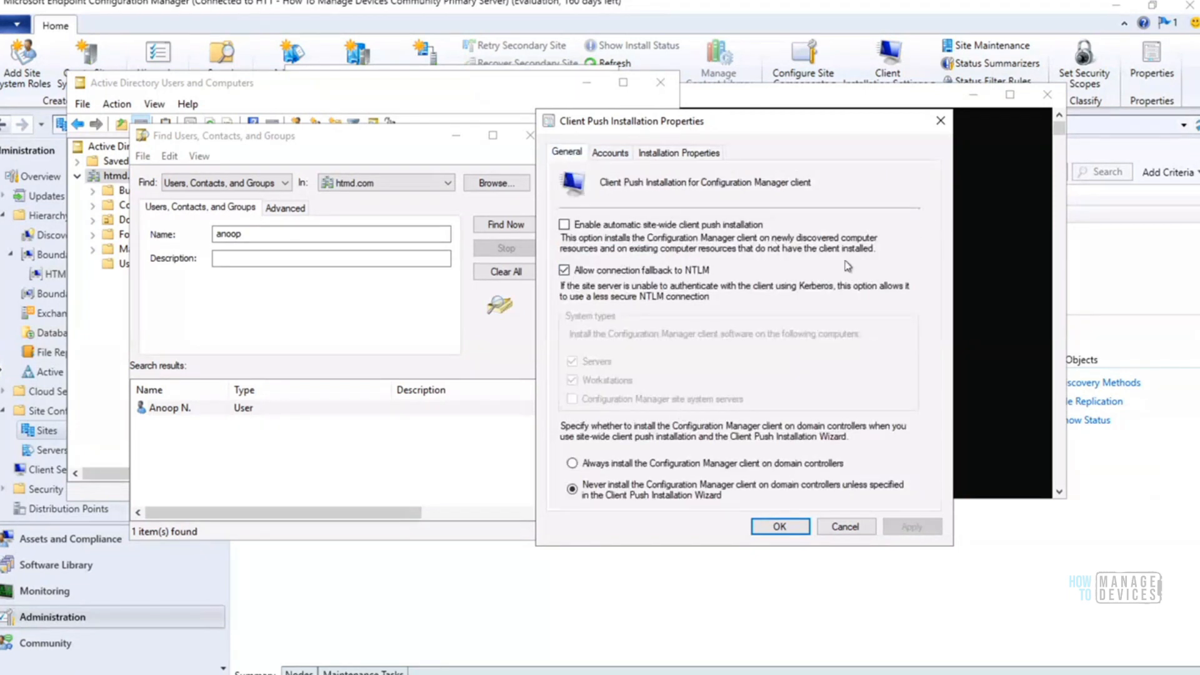
{"action": "left_click", "coordinate": [844, 528]}
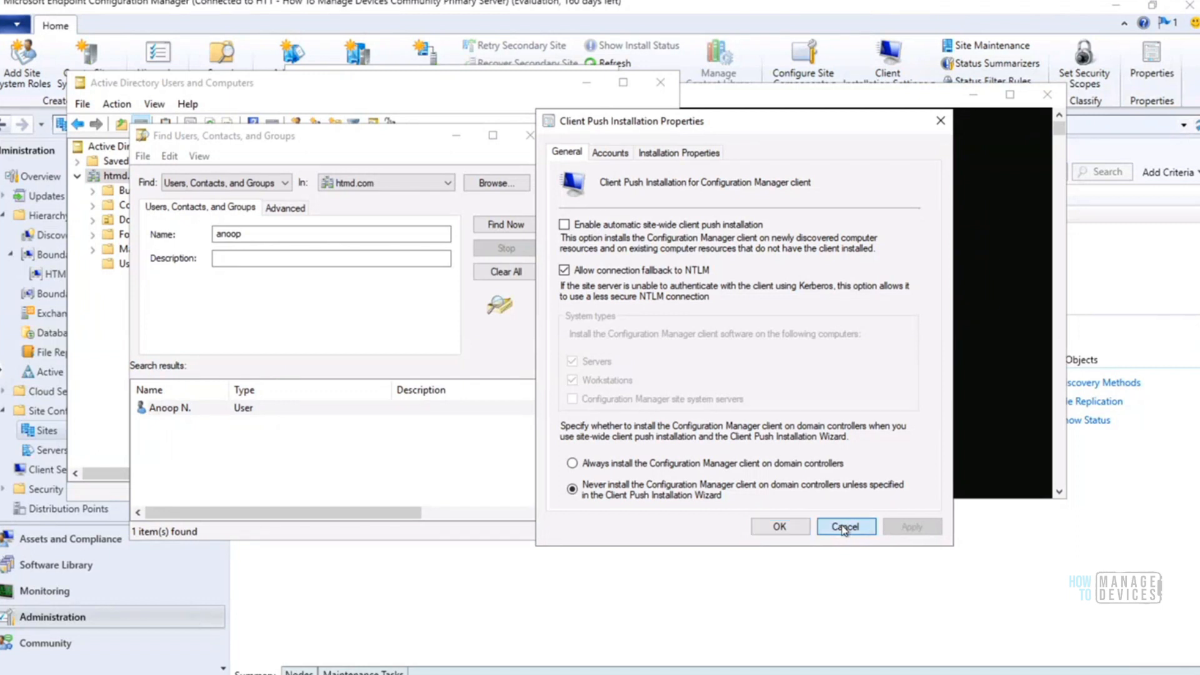
{"action": "left_click", "coordinate": [844, 529]}
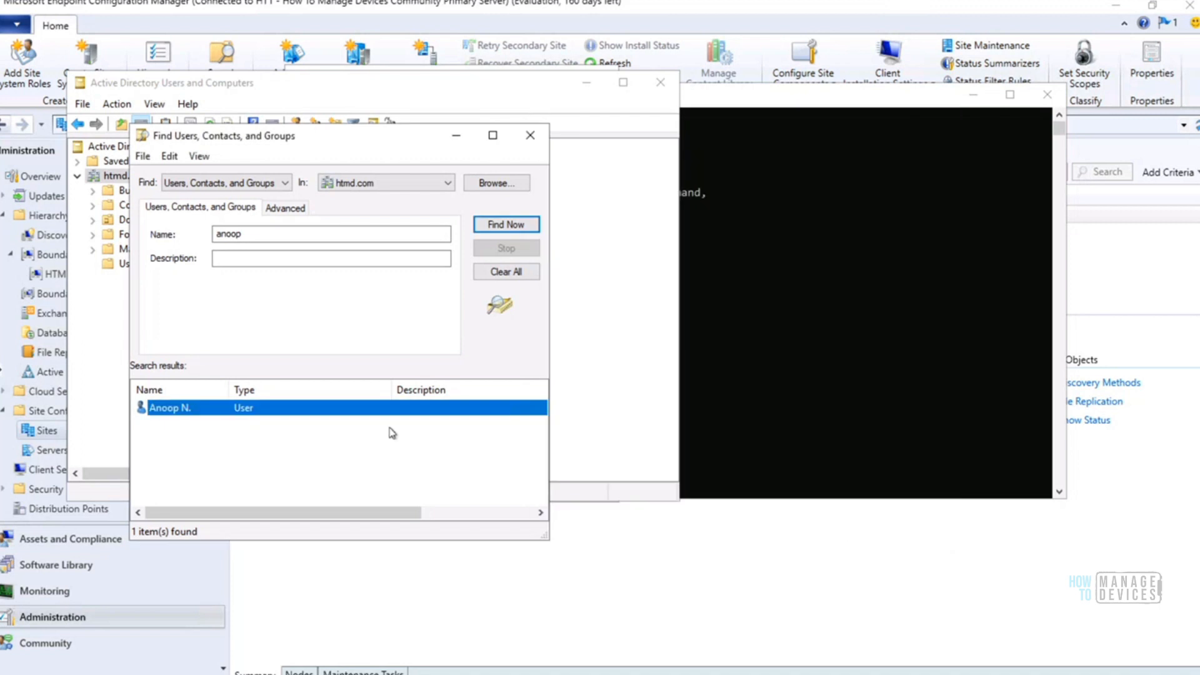
Close the directory search and HTMDUser properties, and minimize Active Directory Users and Computers and the command prompt
{"action": "left_click", "coordinate": [534, 134]}
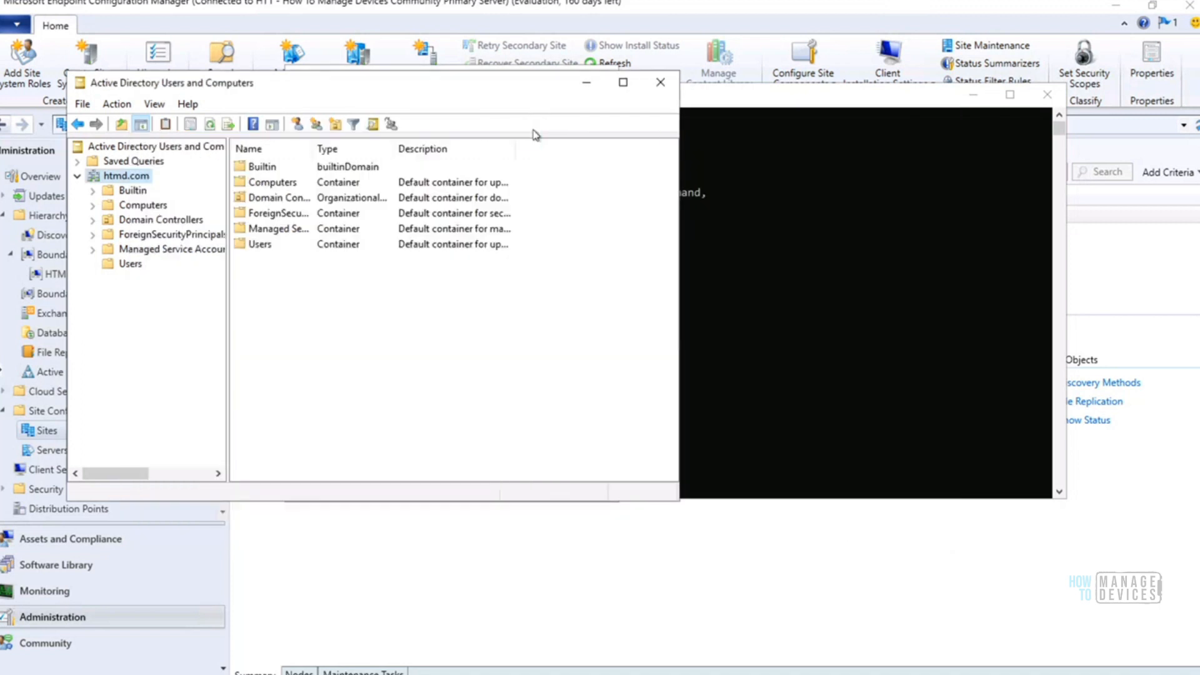
{"action": "left_click", "coordinate": [590, 86]}
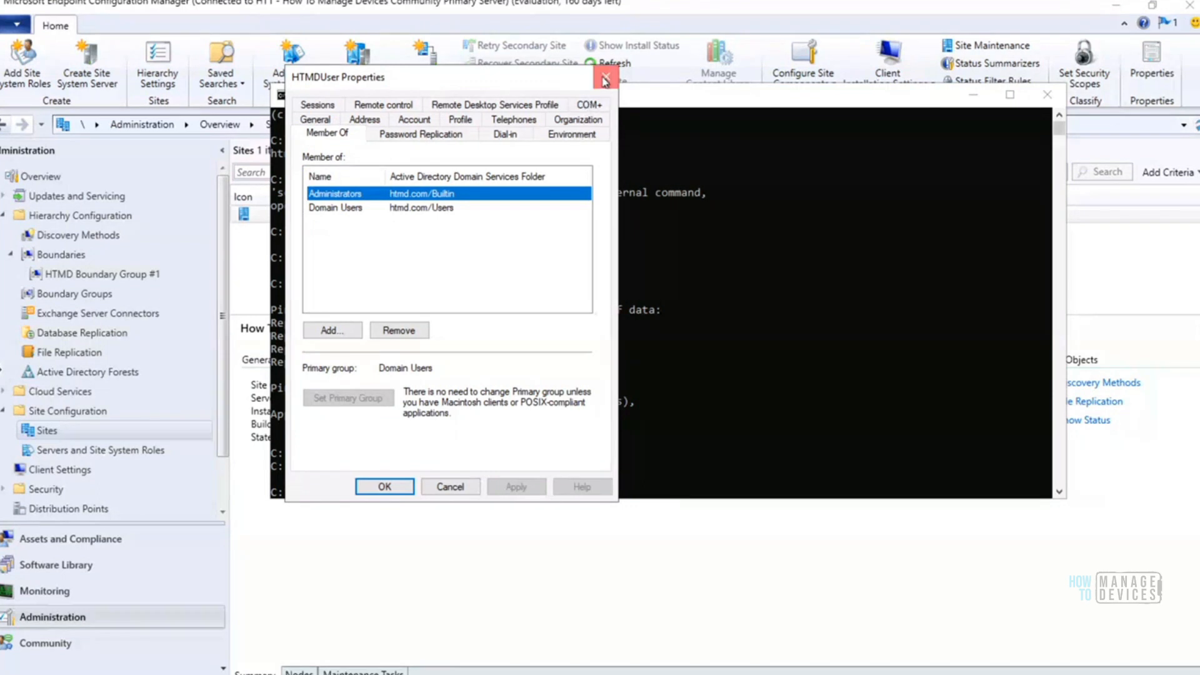
{"action": "left_click", "coordinate": [813, 117]}
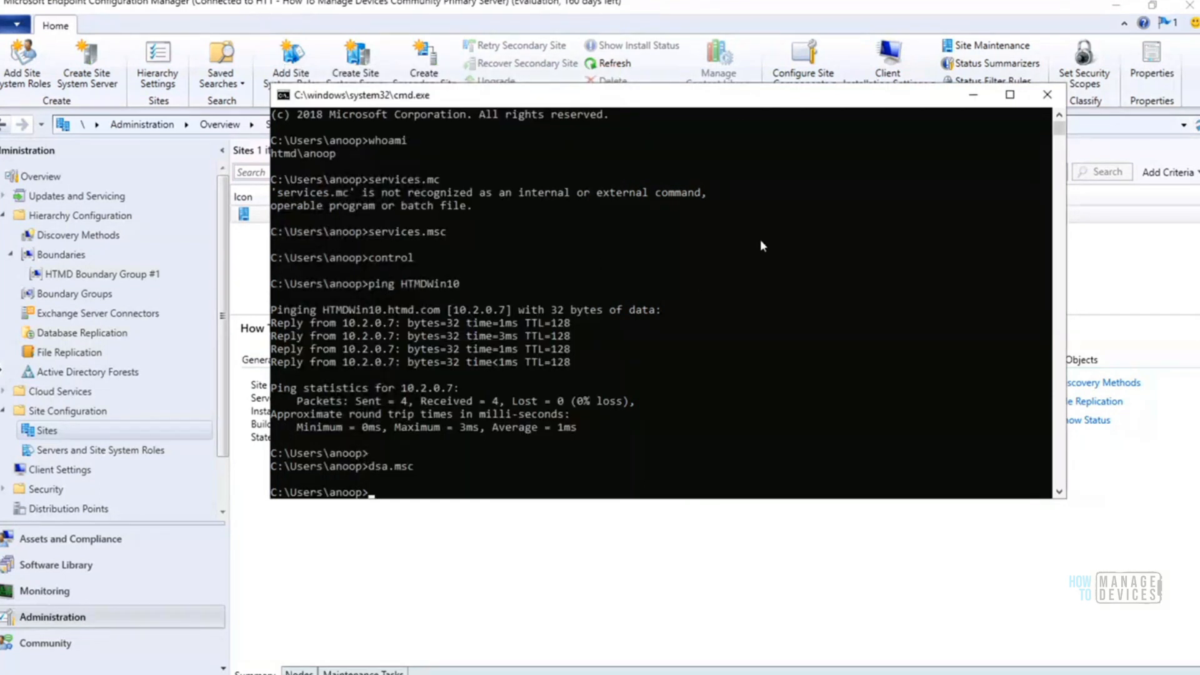
{"action": "left_click", "coordinate": [973, 100]}
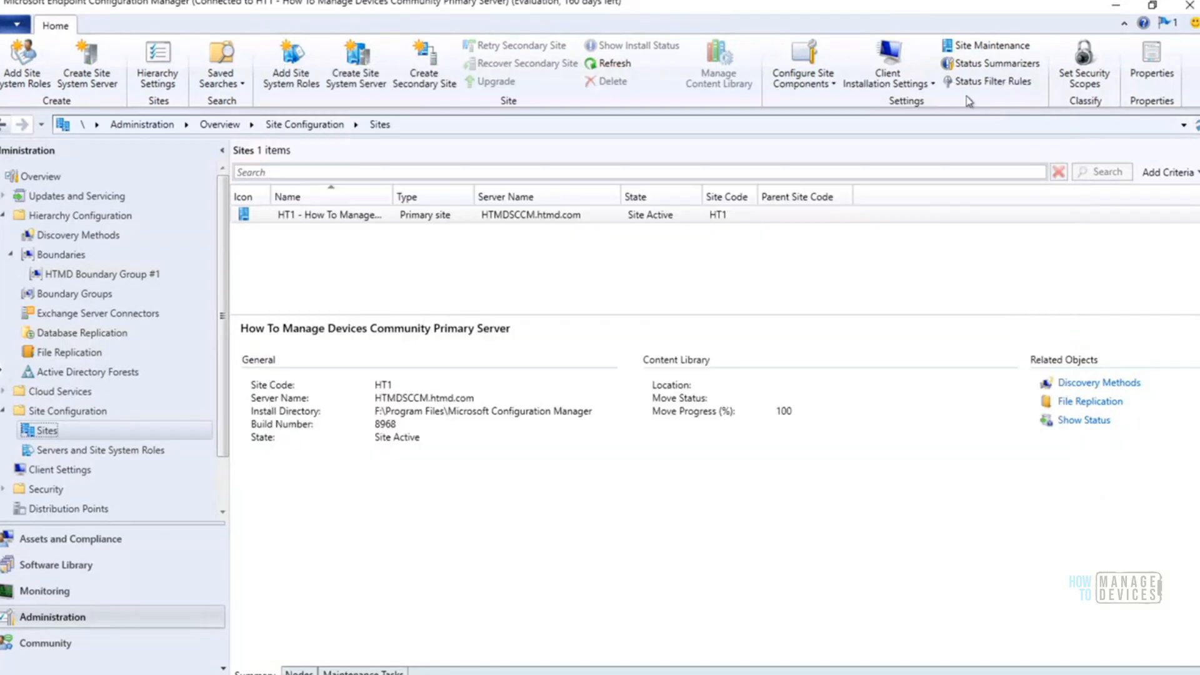
Switch to ccm.log in the Configuration Manager Trace Log Tool and move down to its latest entries
{"action": "left_click", "coordinate": [626, 674]}
{"action": "left_click", "coordinate": [580, 326]}
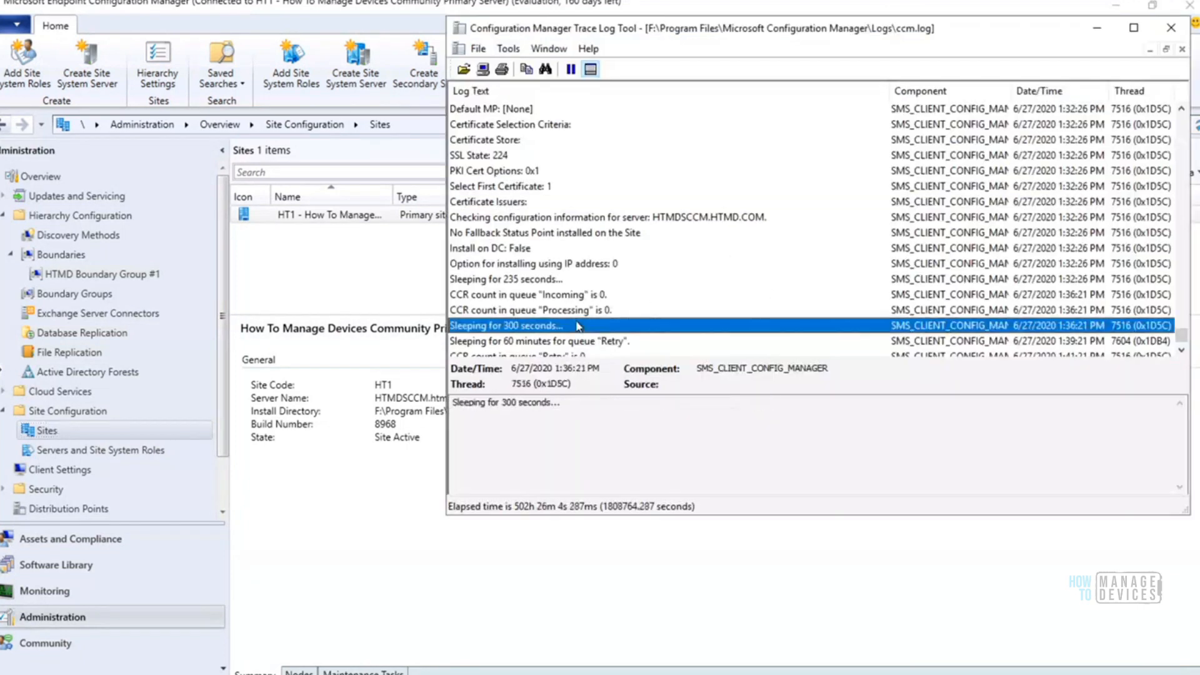
{"action": "key", "text": "Down"}
{"action": "key", "text": "Down"}
{"action": "key", "text": "Down"}
{"action": "key", "text": "Down"}
{"action": "key", "text": "Down"}
{"action": "key", "text": "Down"}
{"action": "key", "text": "Down"}
{"action": "key", "text": "Down"}
{"action": "key", "text": "Down"}
{"action": "key", "text": "Down"}
{"action": "key", "text": "Down"}
{"action": "key", "text": "Down"}
{"action": "key", "text": "Down"}
{"action": "key", "text": "Down"}
{"action": "key", "text": "Down"}
{"action": "key", "text": "Down"}
{"action": "key", "text": "Down"}
{"action": "key", "text": "Down"}
{"action": "key", "text": "Down"}
{"action": "key", "text": "Down"}
{"action": "key", "text": "Down"}
{"action": "key", "text": "Down"}
{"action": "key", "text": "Down"}
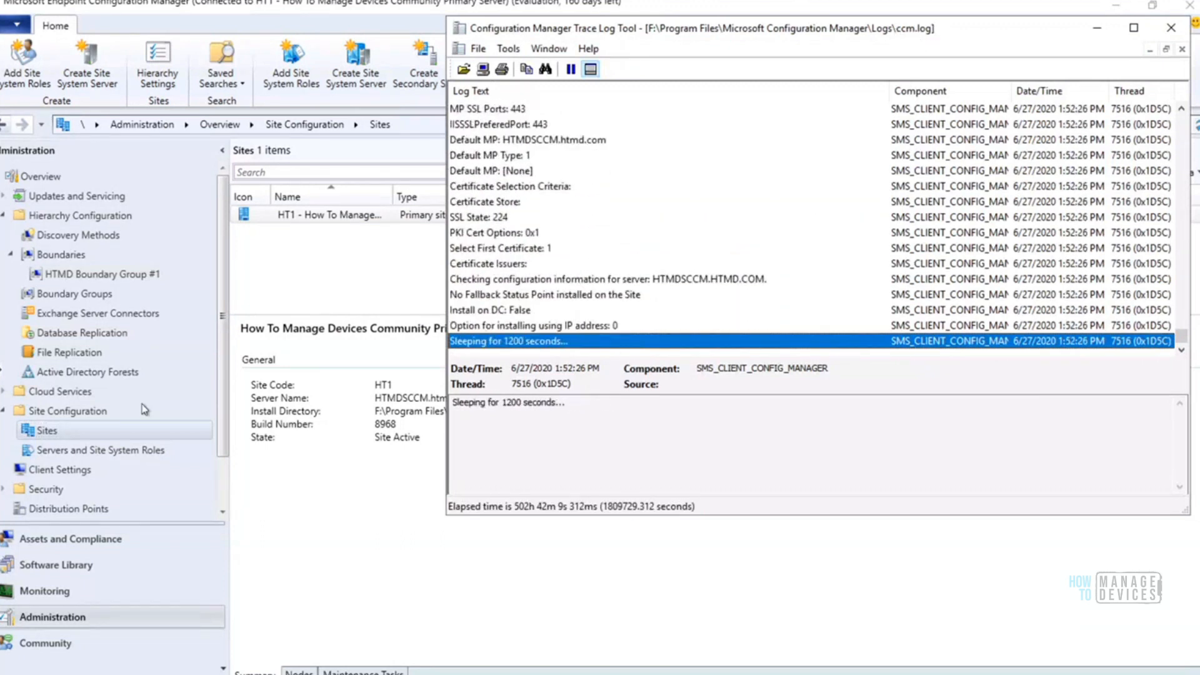
Start a client installation for HTMDWIN10, enabling Always install the client software and installation from the specified site HT1
{"action": "left_click", "coordinate": [74, 550]}
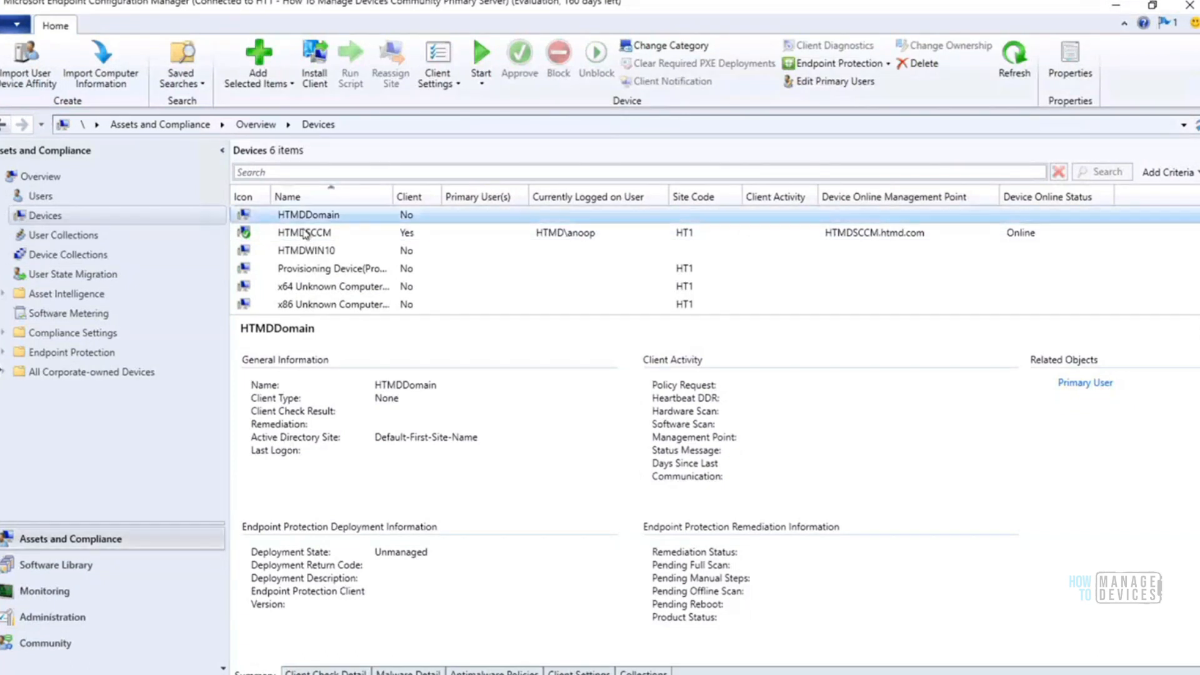
{"action": "left_click", "coordinate": [318, 252]}
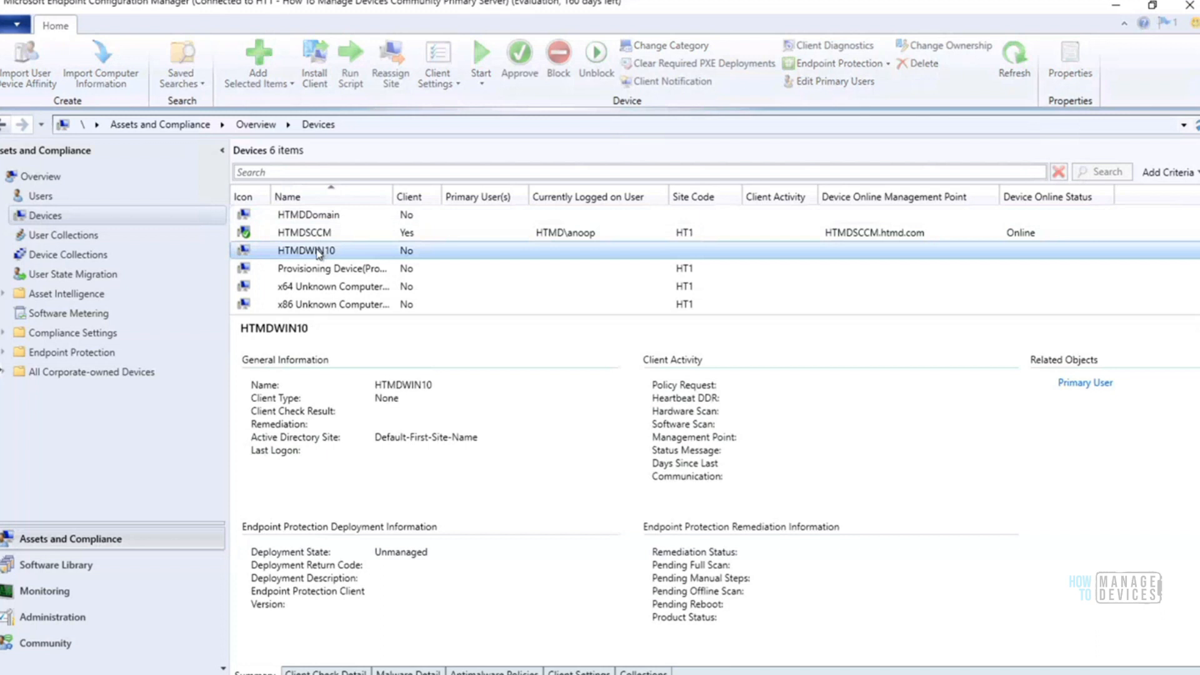
{"action": "left_click", "coordinate": [314, 63]}
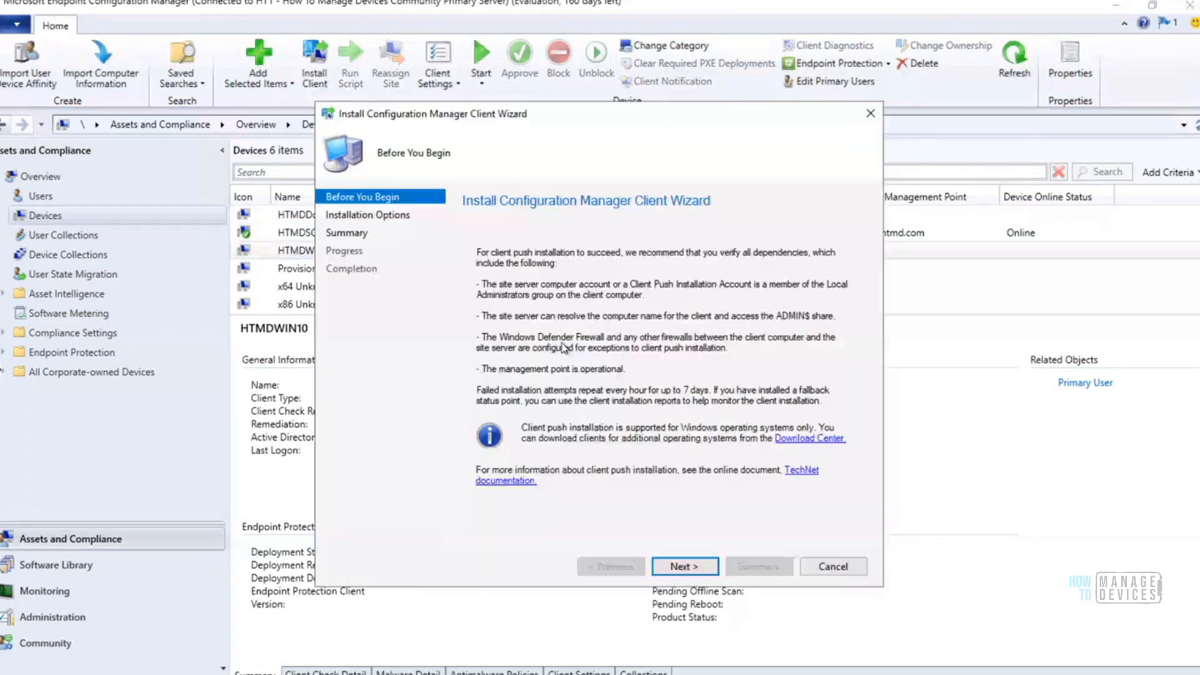
{"action": "left_click", "coordinate": [678, 566]}
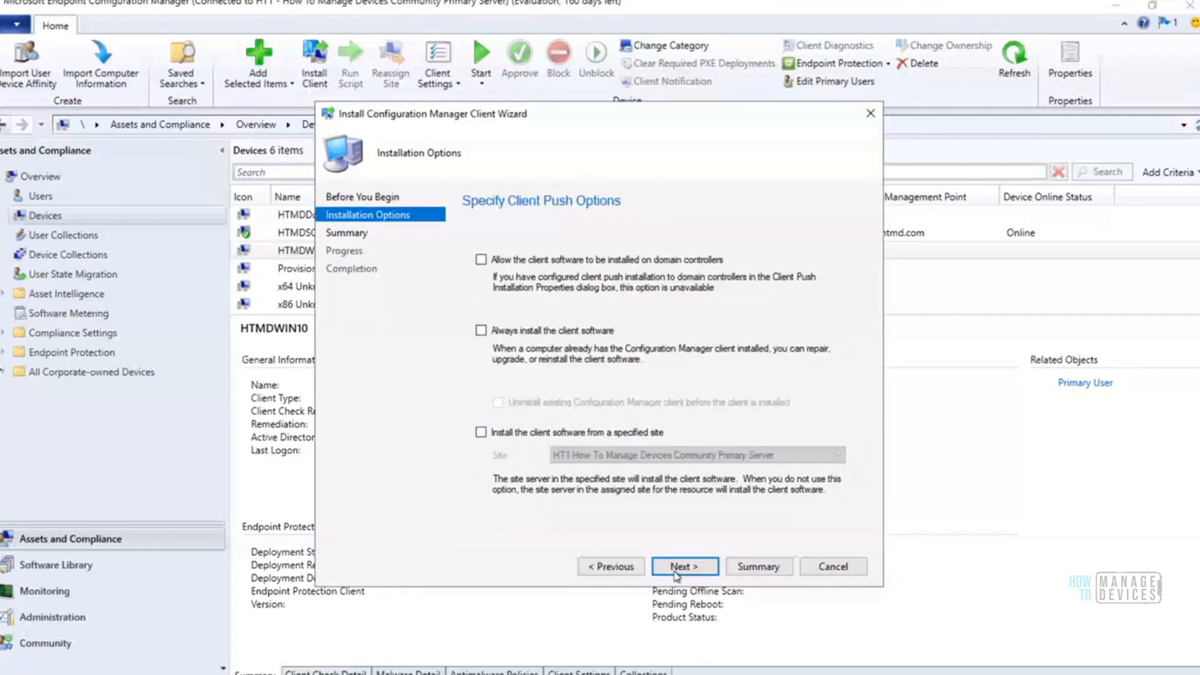
{"action": "left_click", "coordinate": [481, 331]}
{"action": "left_click", "coordinate": [481, 433]}
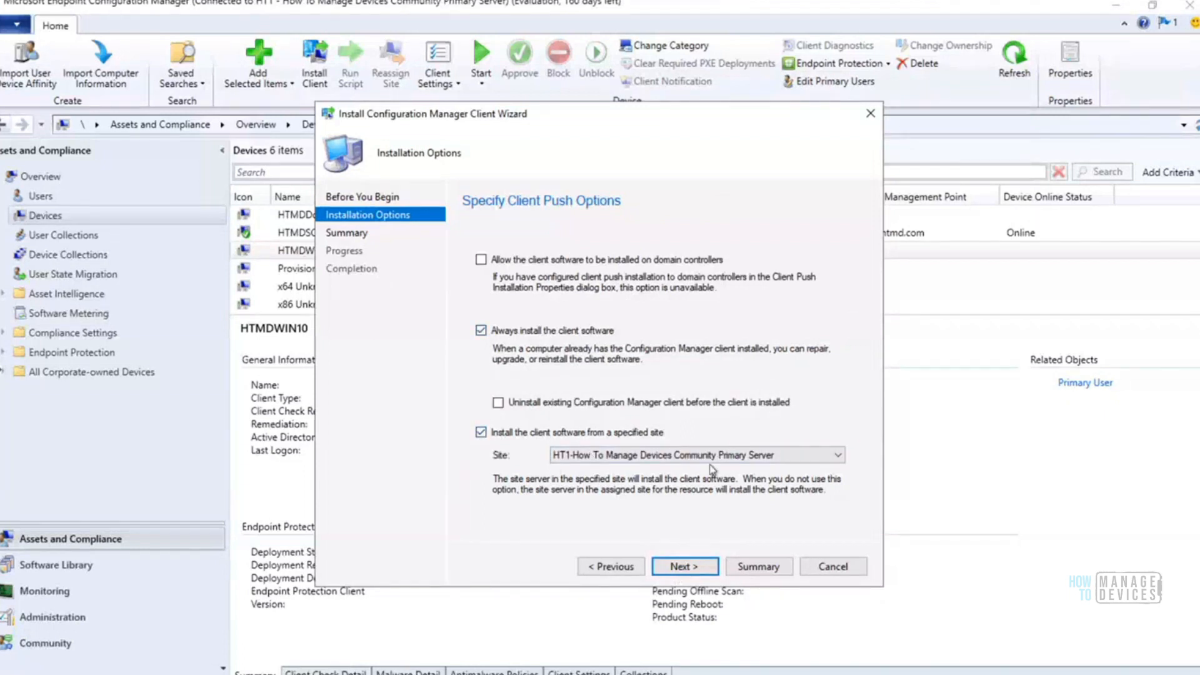
{"action": "left_click", "coordinate": [683, 566]}
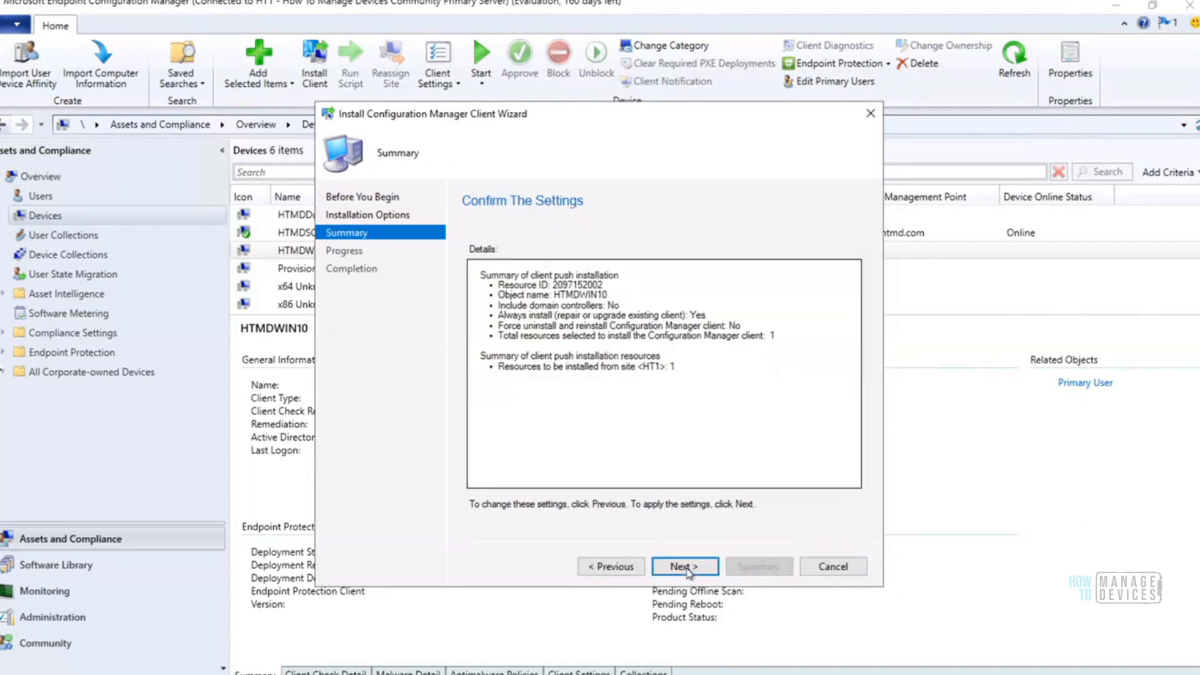
Review the push summary, run the client installation, and close the finished wizard with ccm.log brought up alongside
{"action": "left_click_drag", "start_coordinate": [679, 370], "coordinate": [442, 250]}
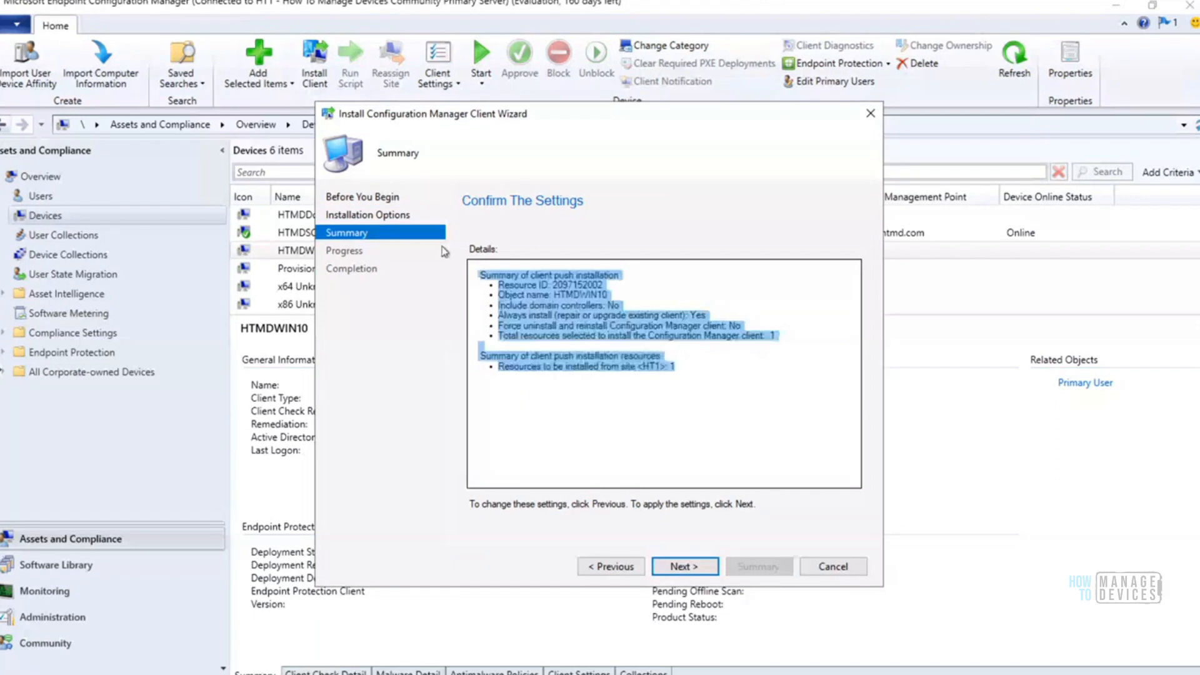
{"action": "left_click", "coordinate": [697, 412]}
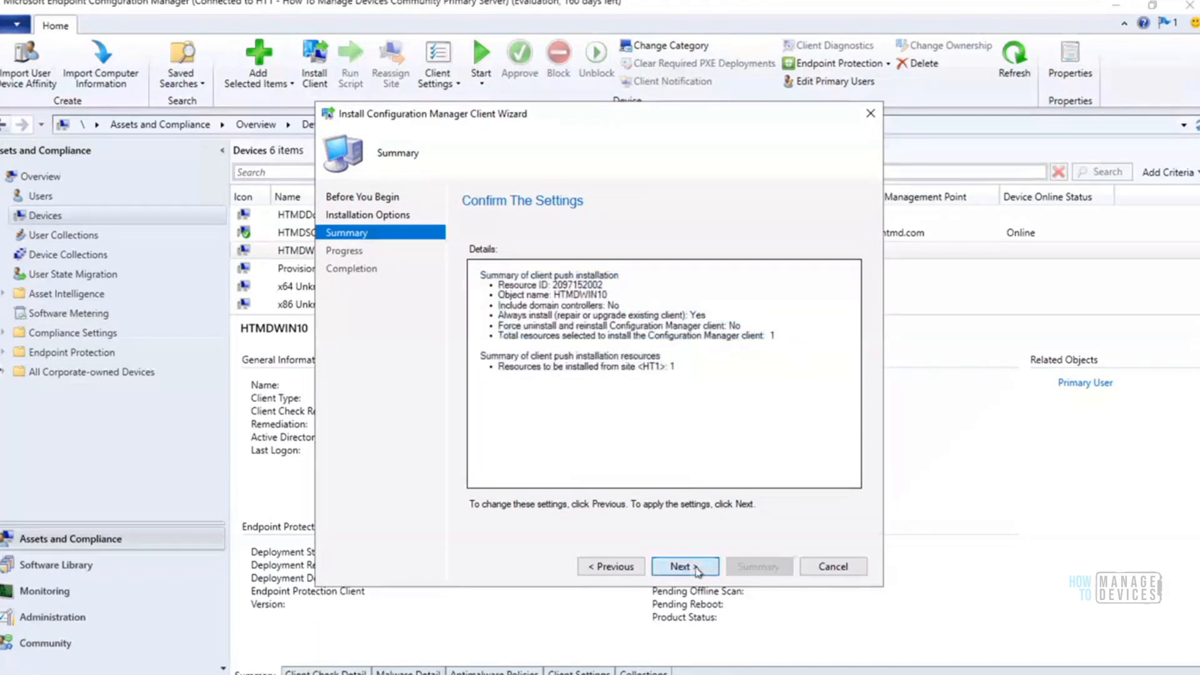
{"action": "left_click", "coordinate": [697, 569]}
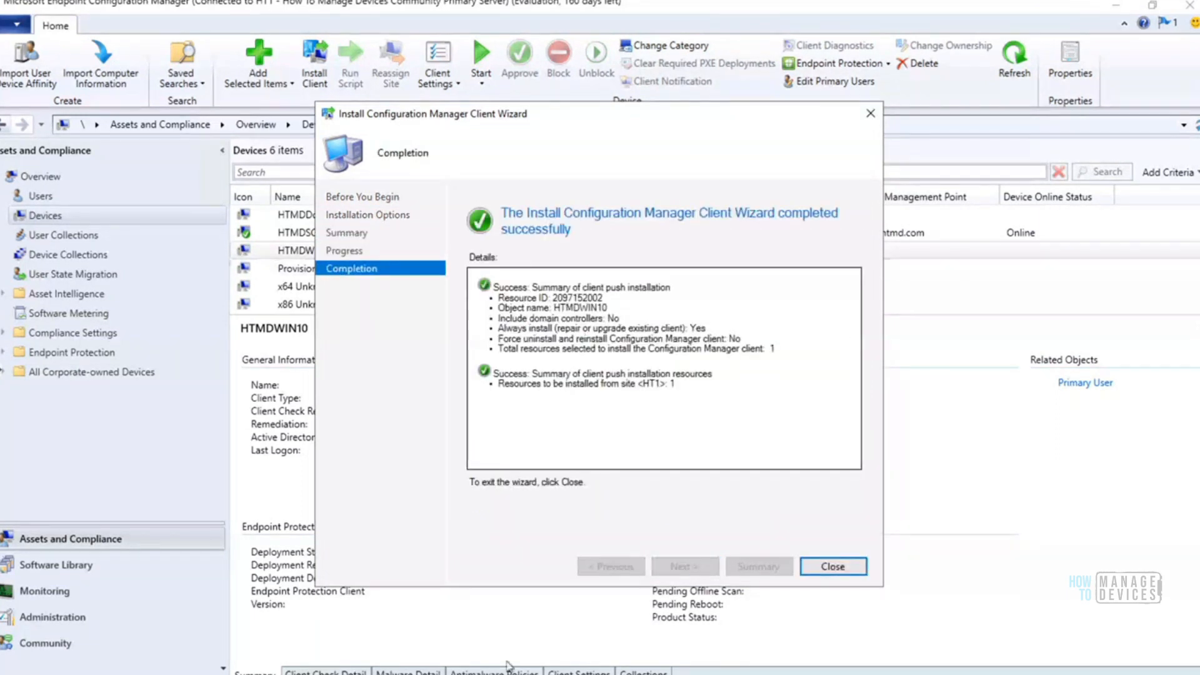
{"action": "key", "text": "alt+Tab"}
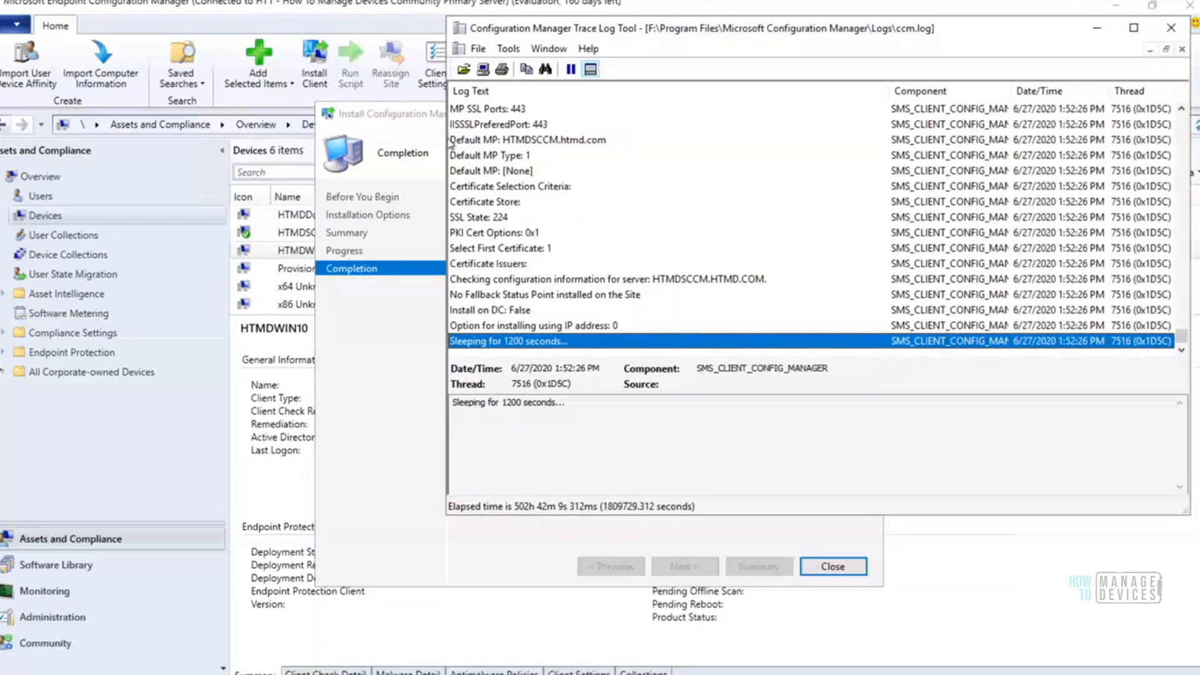
{"action": "mouse_move", "coordinate": [405, 118]}
{"action": "left_mouse_down"}
{"action": "mouse_move", "coordinate": [195, 113]}
{"action": "mouse_move", "coordinate": [33, 84]}
{"action": "left_mouse_up"}
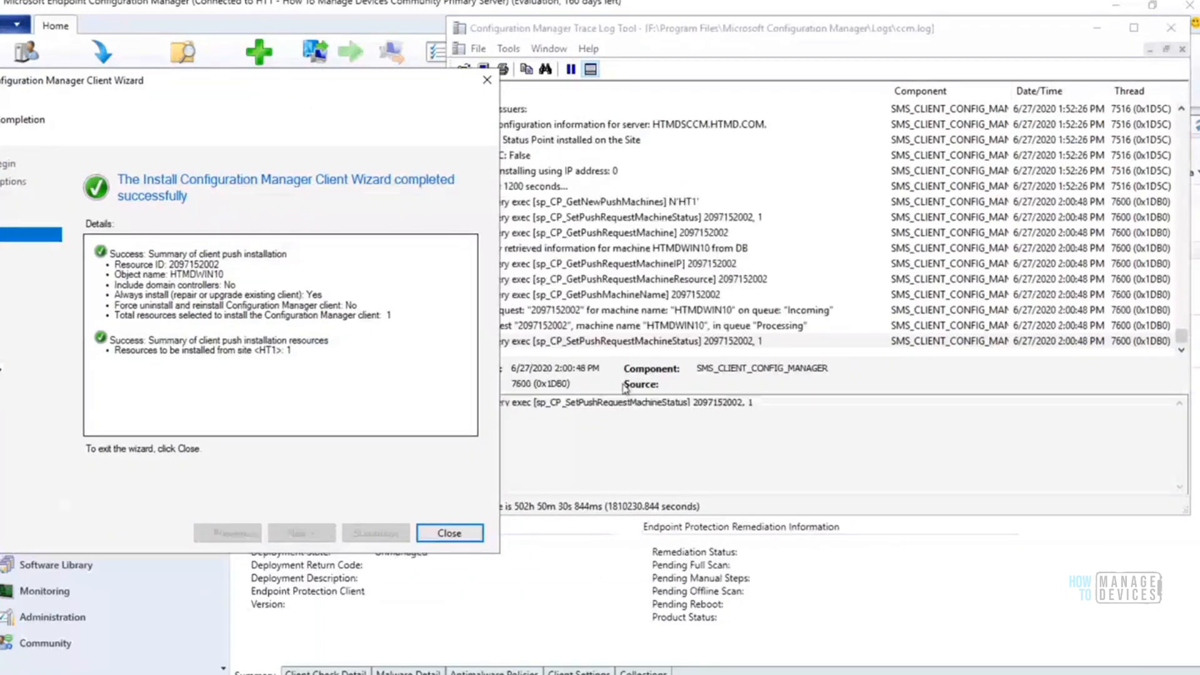
{"action": "left_click", "coordinate": [448, 534]}
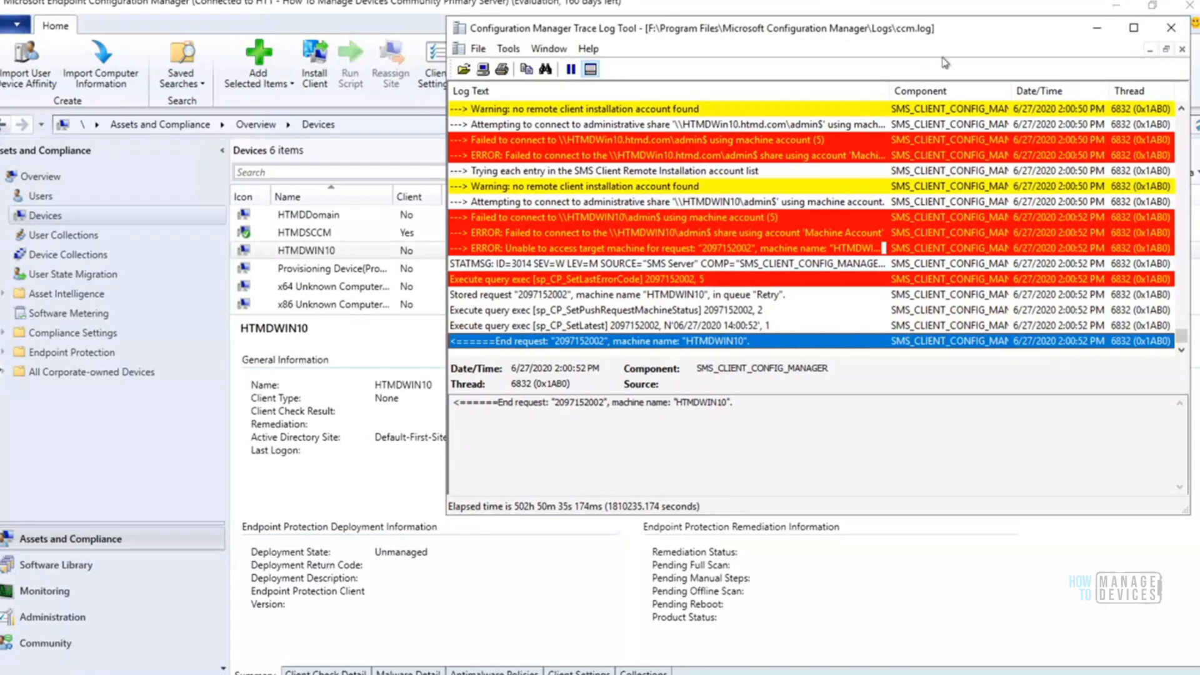
Maximize ccm.log and examine the HTMDWIN10 request's entries on the management point check, installation accounts and admin$ connection attempts
{"action": "left_click", "coordinate": [1134, 28]}
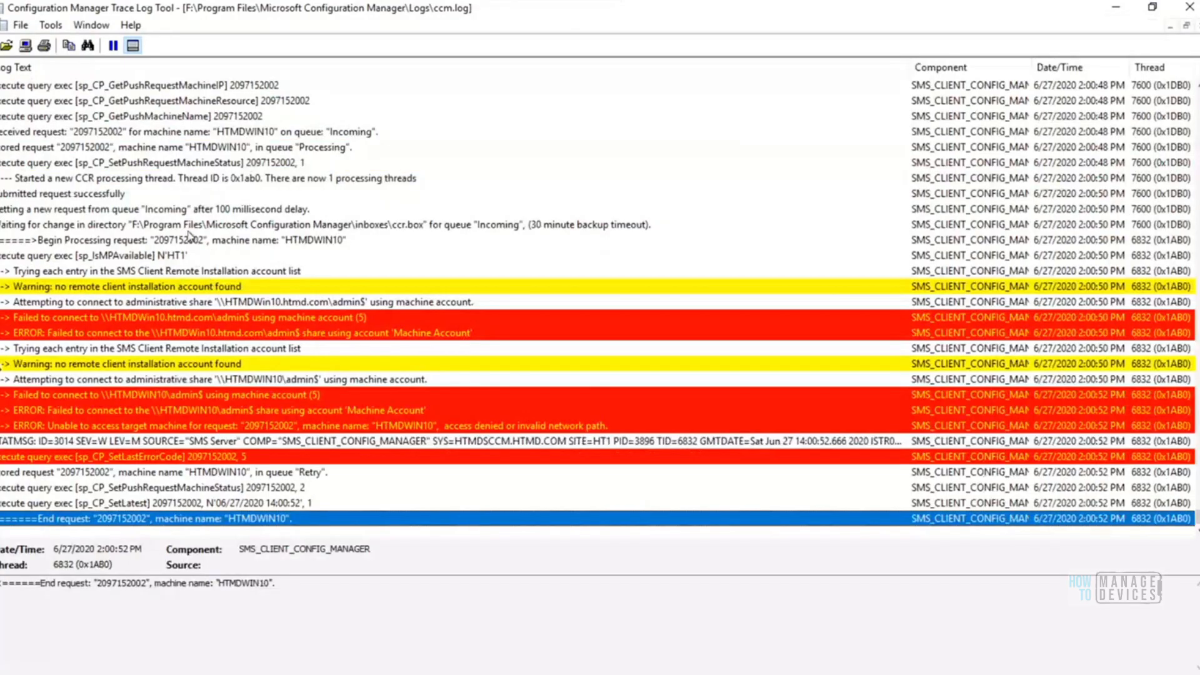
{"action": "left_click", "coordinate": [142, 256]}
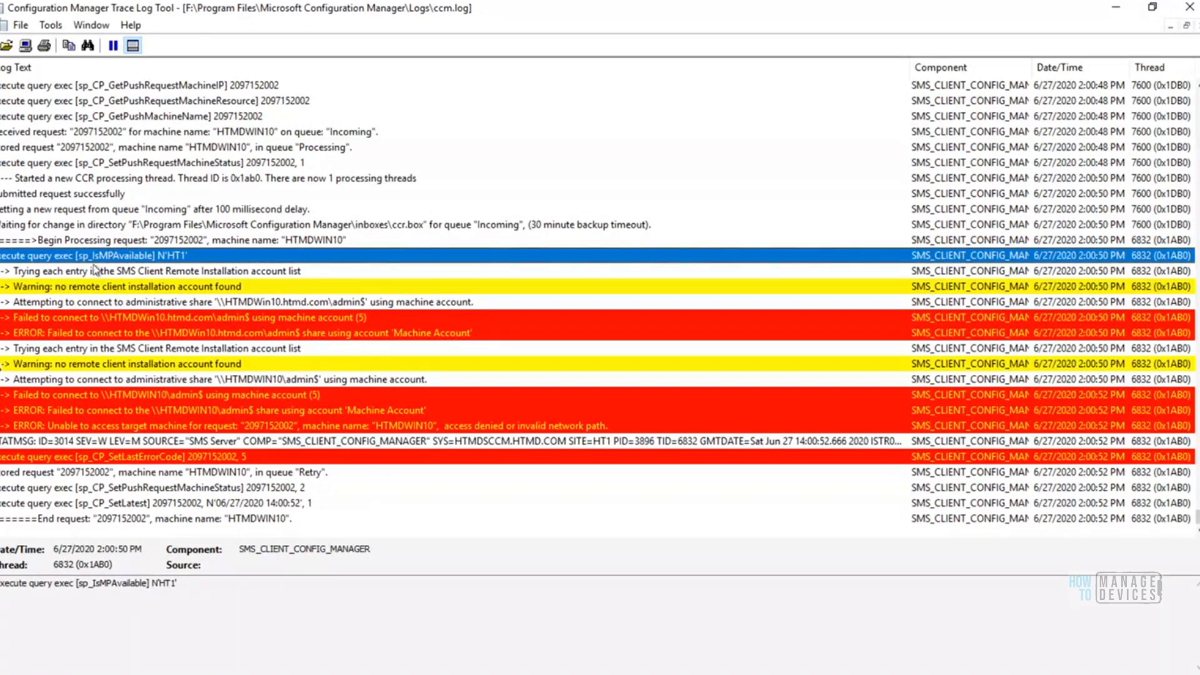
{"action": "left_click", "coordinate": [117, 273]}
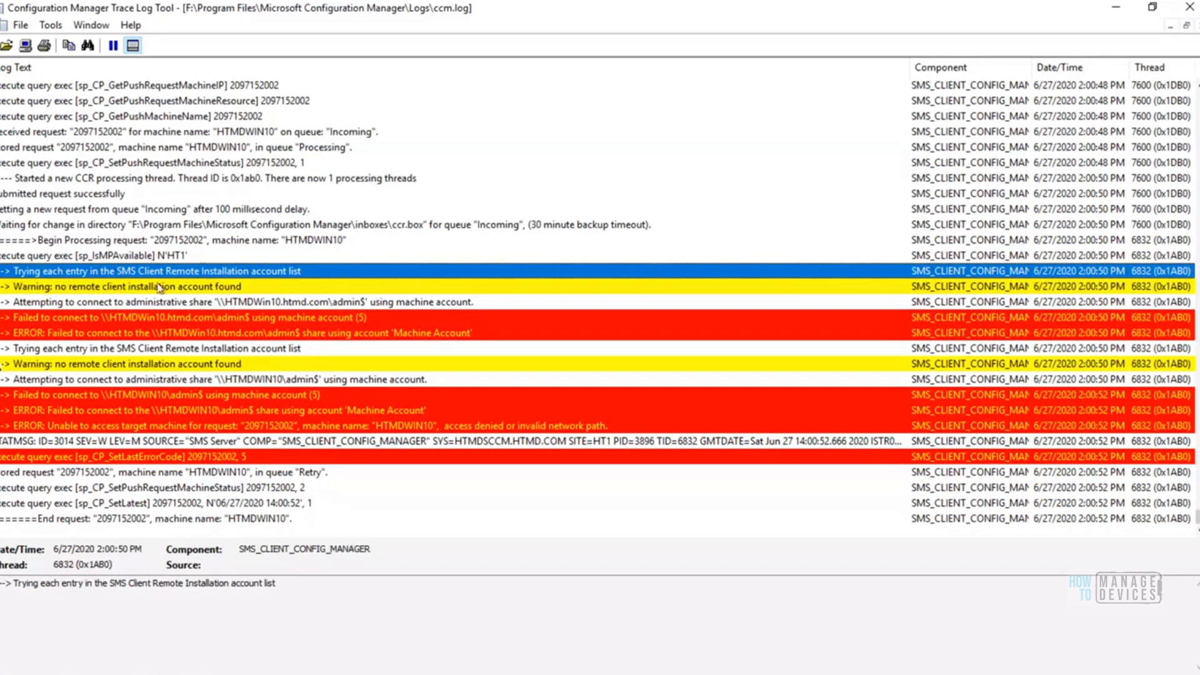
{"action": "left_click", "coordinate": [150, 302]}
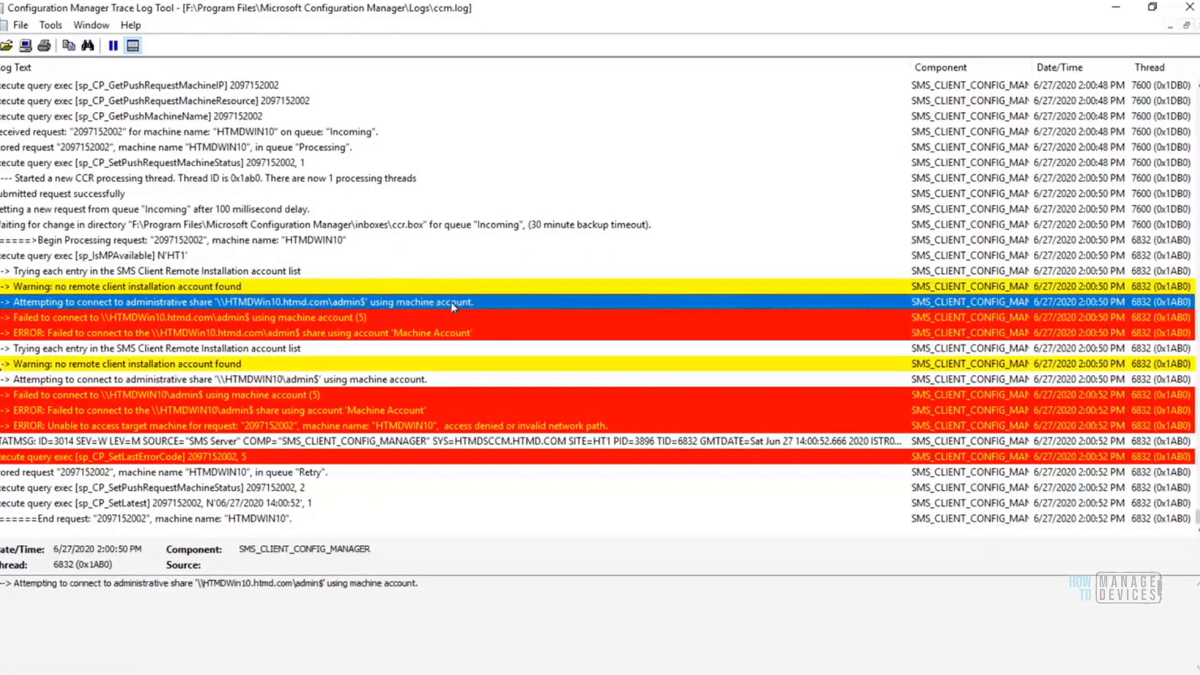
{"action": "left_click", "coordinate": [347, 317]}
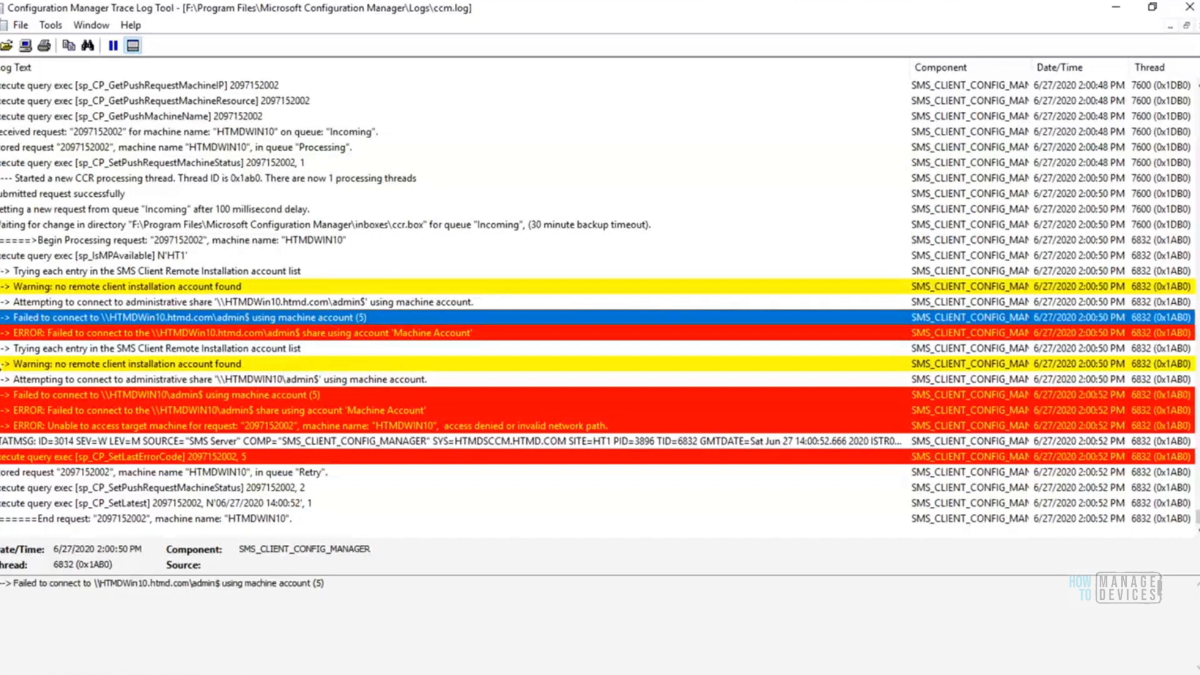
{"action": "mouse_move", "coordinate": [262, 674]}
{"action": "left_click", "coordinate": [367, 302]}
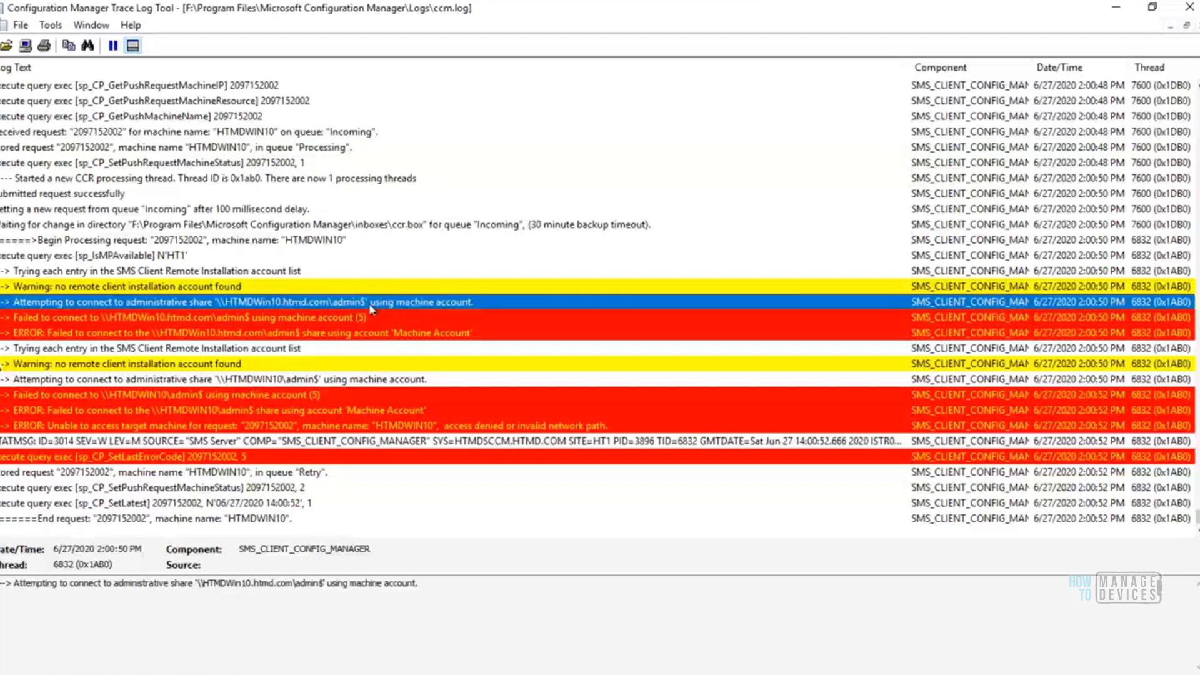
Copy the admin$ share path from the log entry and try to open \\HTMDWin10.htmd.com\admin$ from the Run dialog
{"action": "left_click_drag", "start_coordinate": [323, 583], "coordinate": [201, 584]}
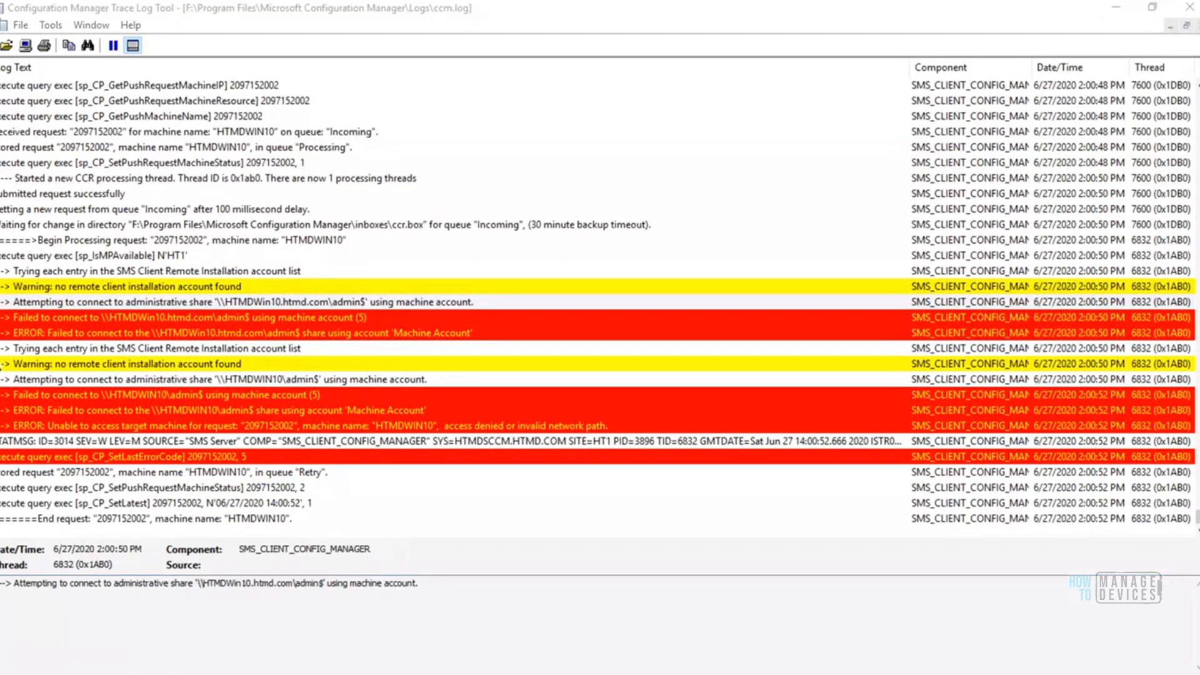
{"action": "key", "text": "super+x"}
{"action": "left_click", "coordinate": [73, 627]}
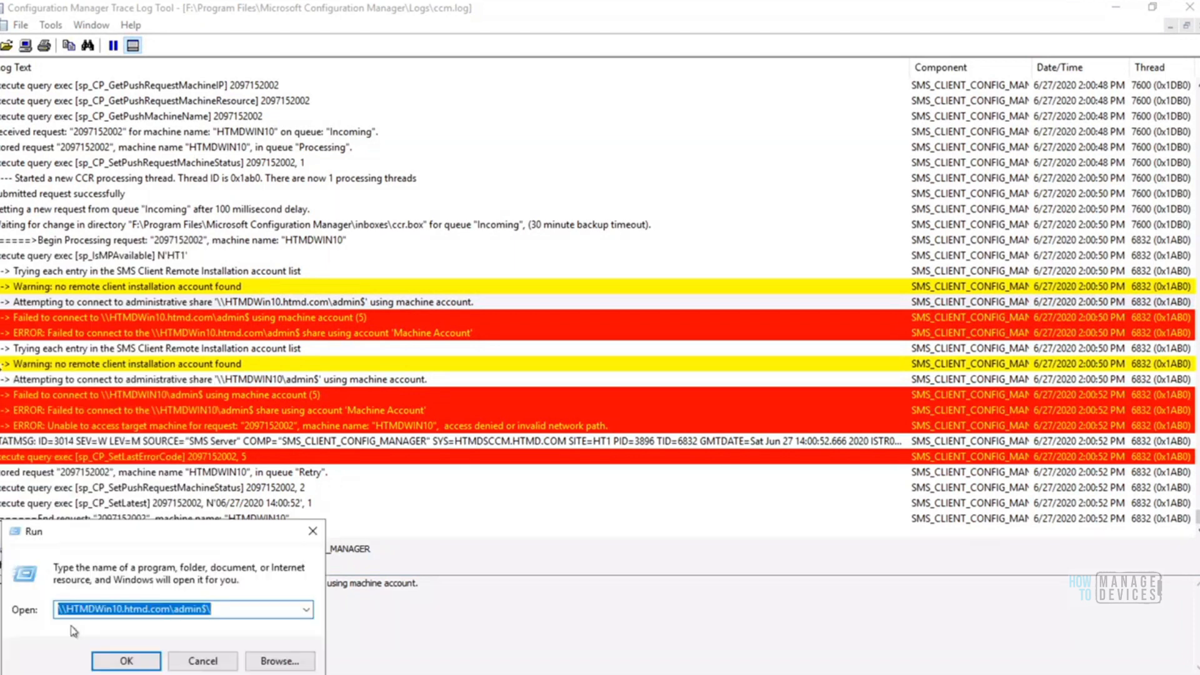
{"action": "left_click", "coordinate": [126, 661]}
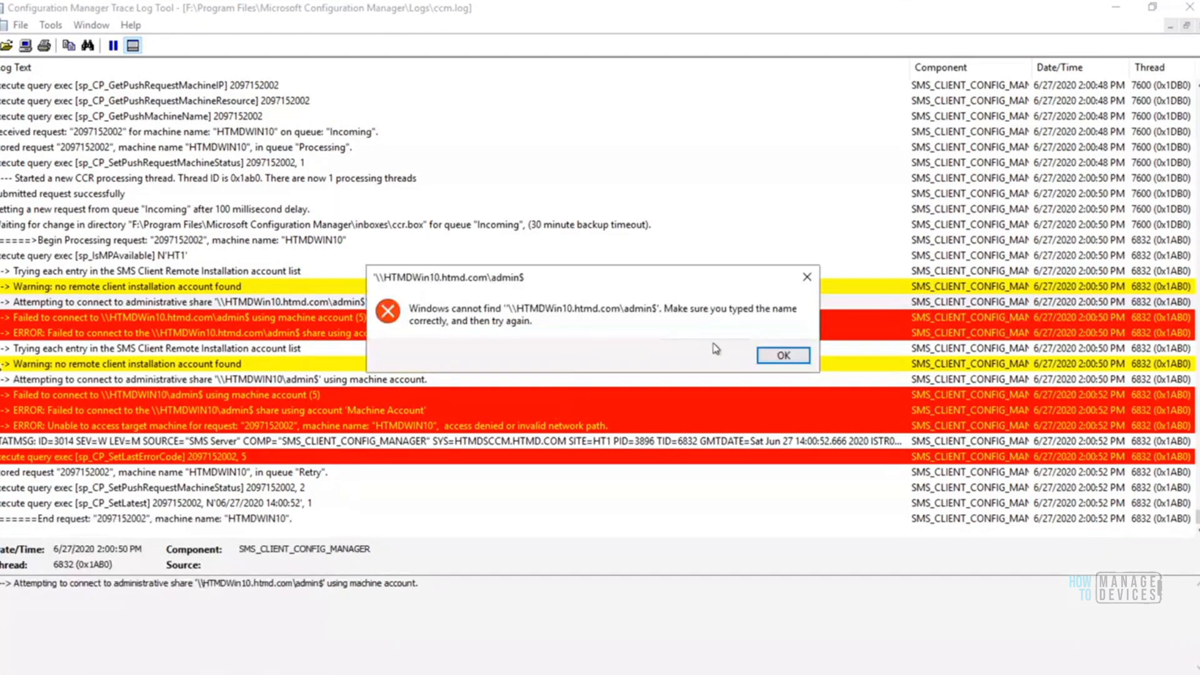
{"action": "left_click", "coordinate": [783, 356]}
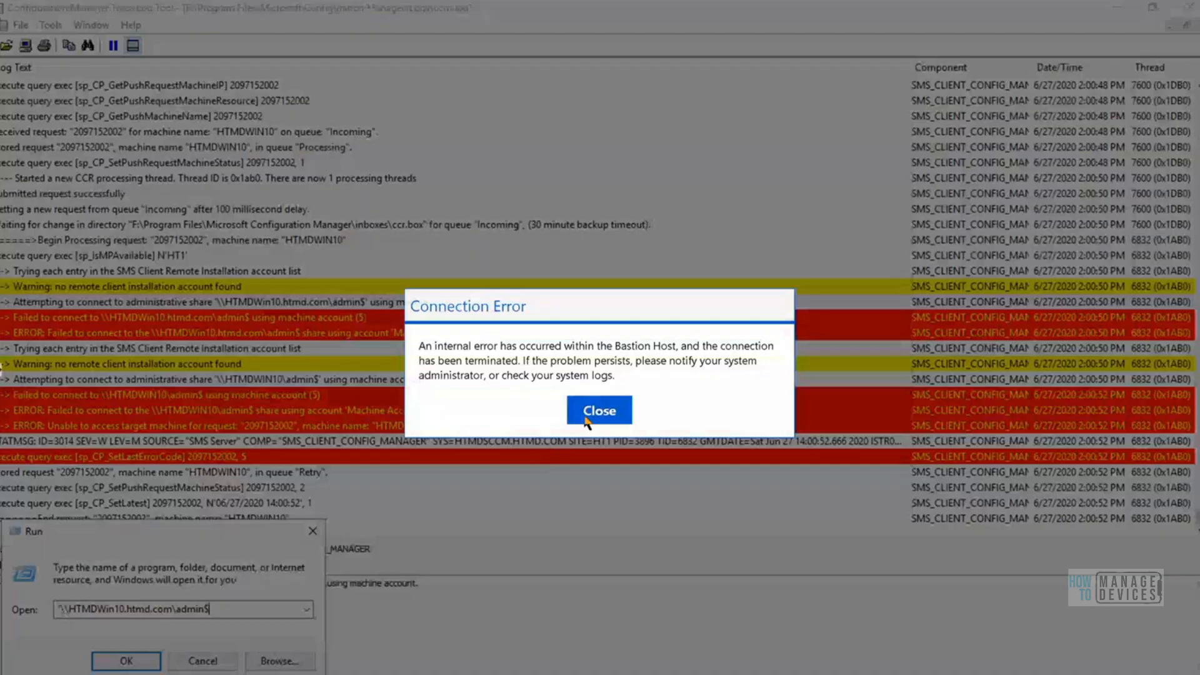
Dismiss the connection error, reconnect to the HTMDTS virtual machine through Azure Bastion, and bring up Run on the SCCM server
{"action": "left_click", "coordinate": [599, 411]}
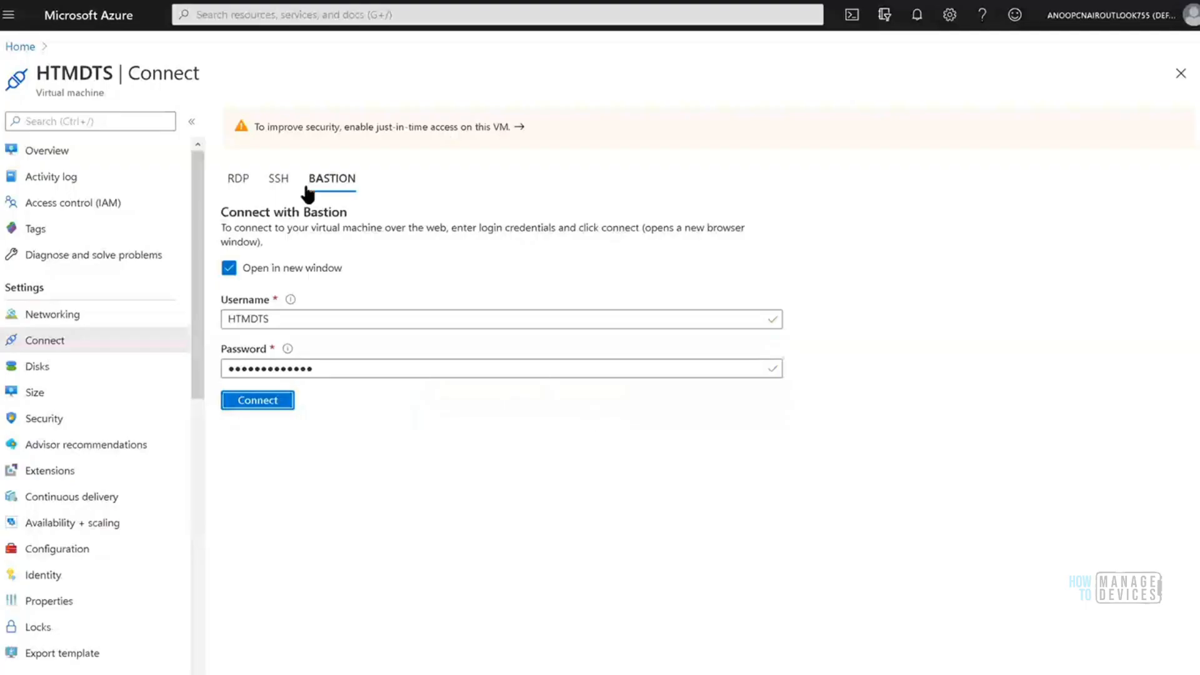
{"action": "left_click", "coordinate": [279, 403]}
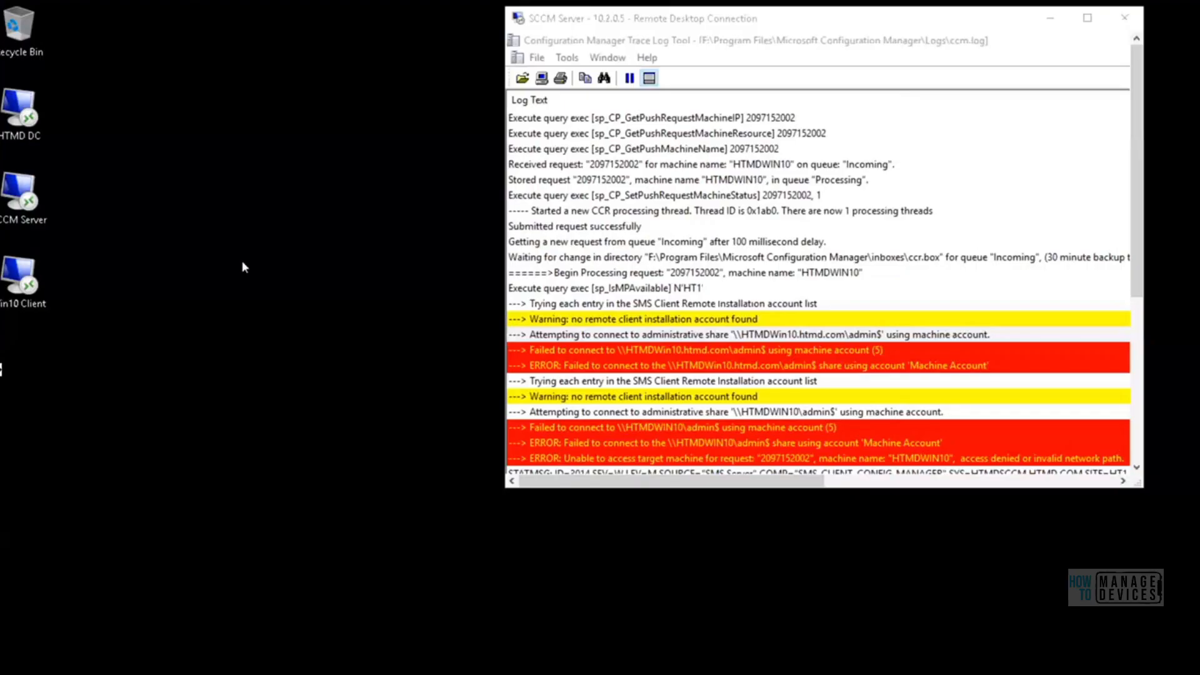
{"action": "key", "text": "super+r"}
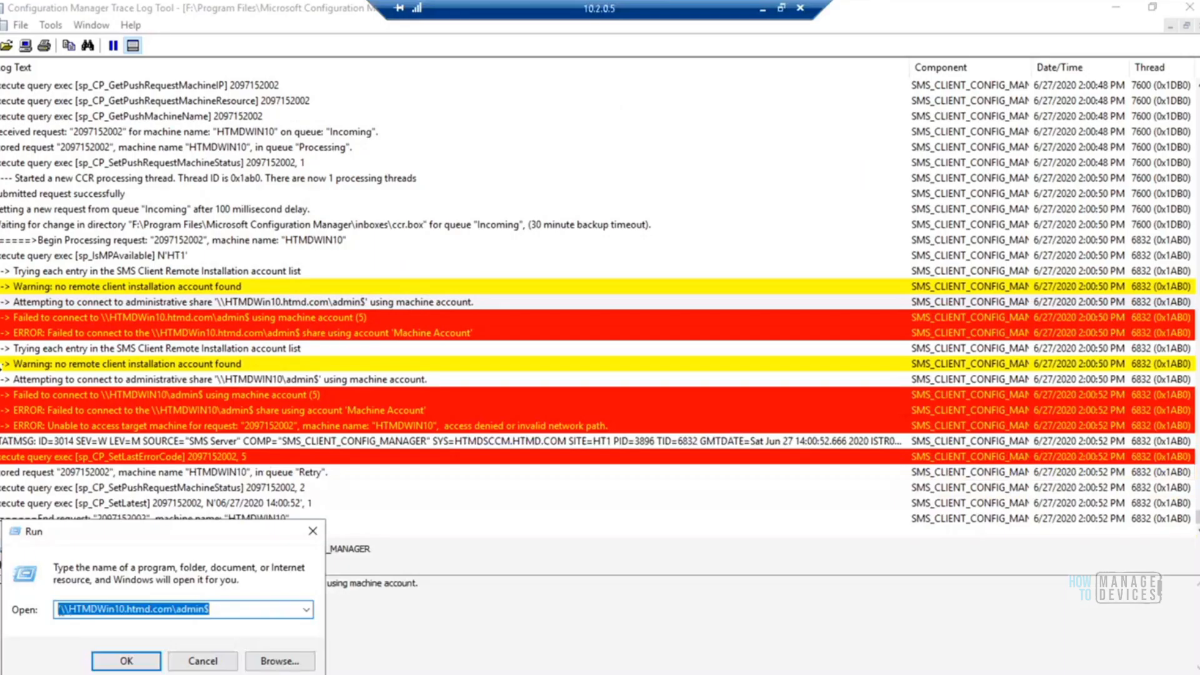
Remove the stray leading character from the Run path and open the \\HTMDWin10.htmd.com\admin$ share
{"action": "left_click", "coordinate": [61, 609]}
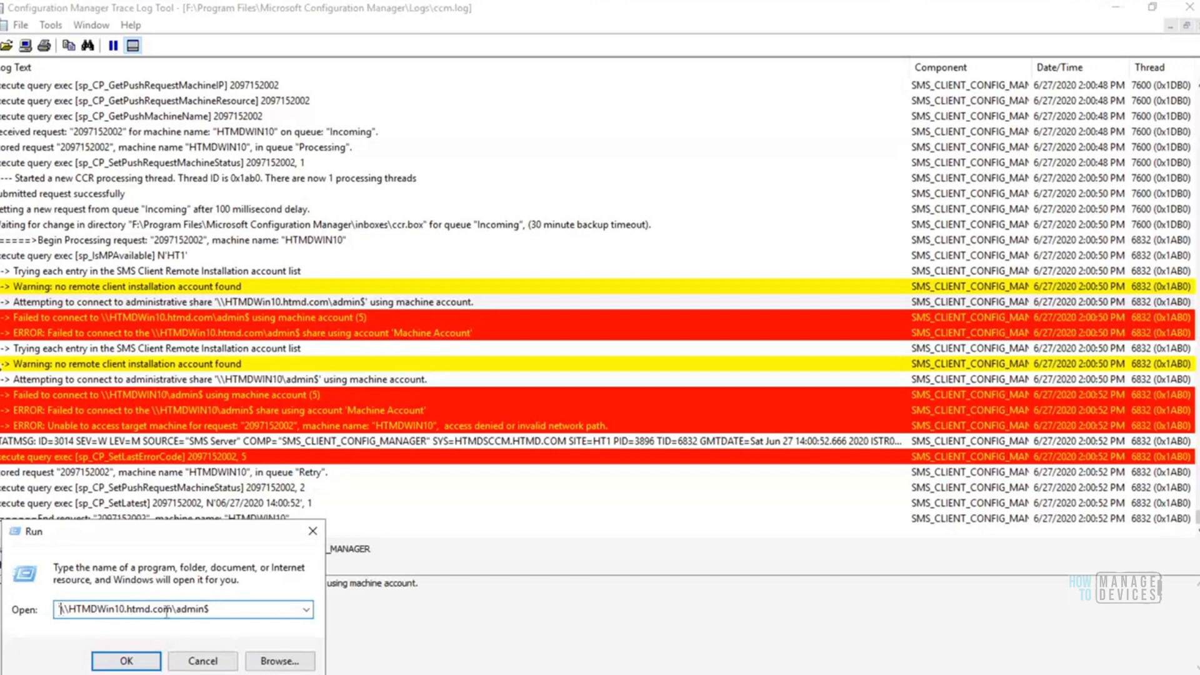
{"action": "key", "text": "BackSpace"}
{"action": "left_click", "coordinate": [231, 608]}
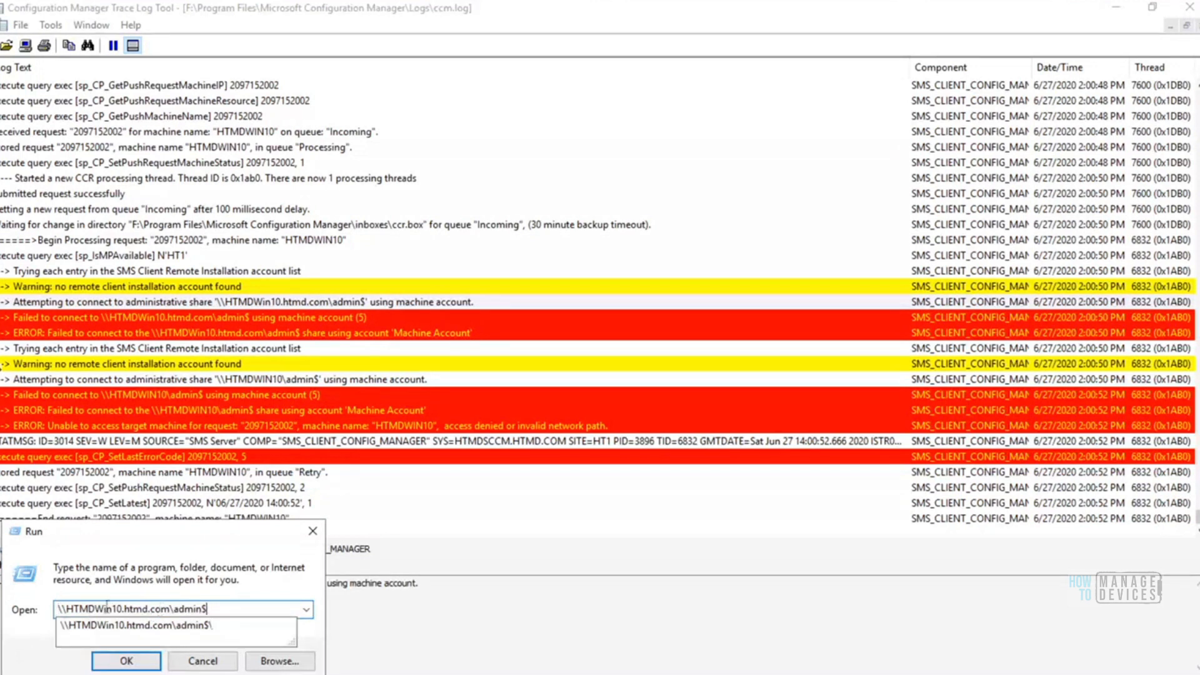
{"action": "left_click", "coordinate": [60, 608]}
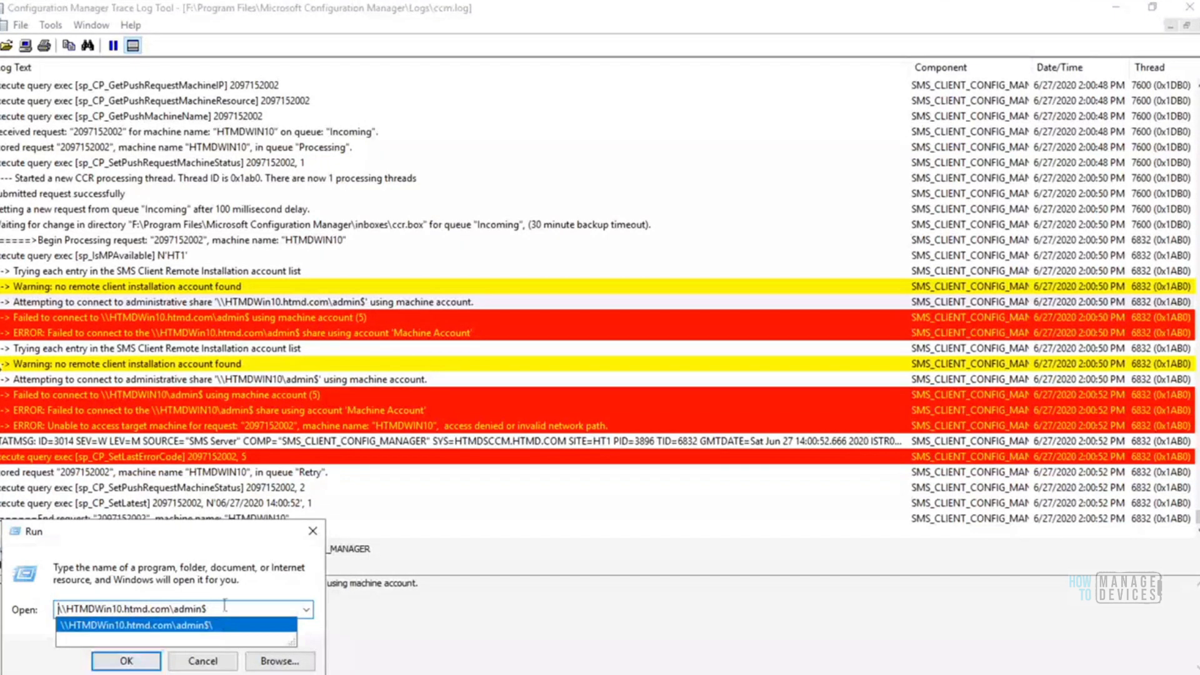
{"action": "left_click", "coordinate": [127, 661]}
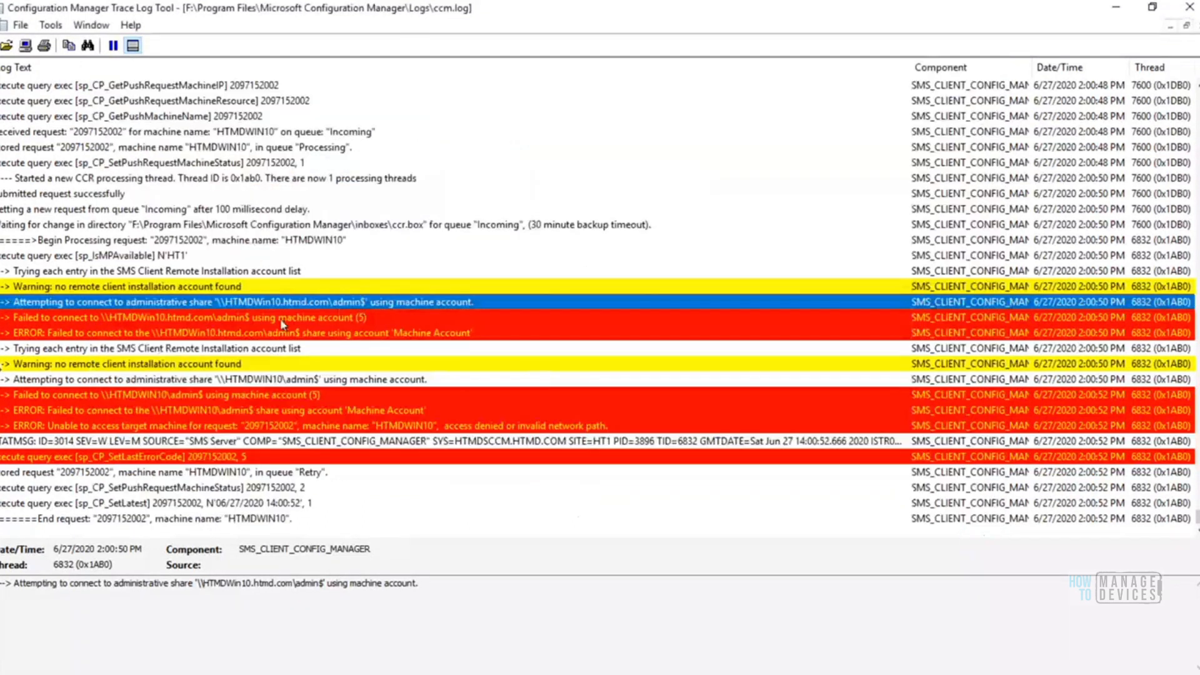
Examine the ccm.log entries for HTMDWIN10 on remote installation accounts, machine-account connections to admin$, and the end of the request
{"action": "left_click", "coordinate": [200, 288]}
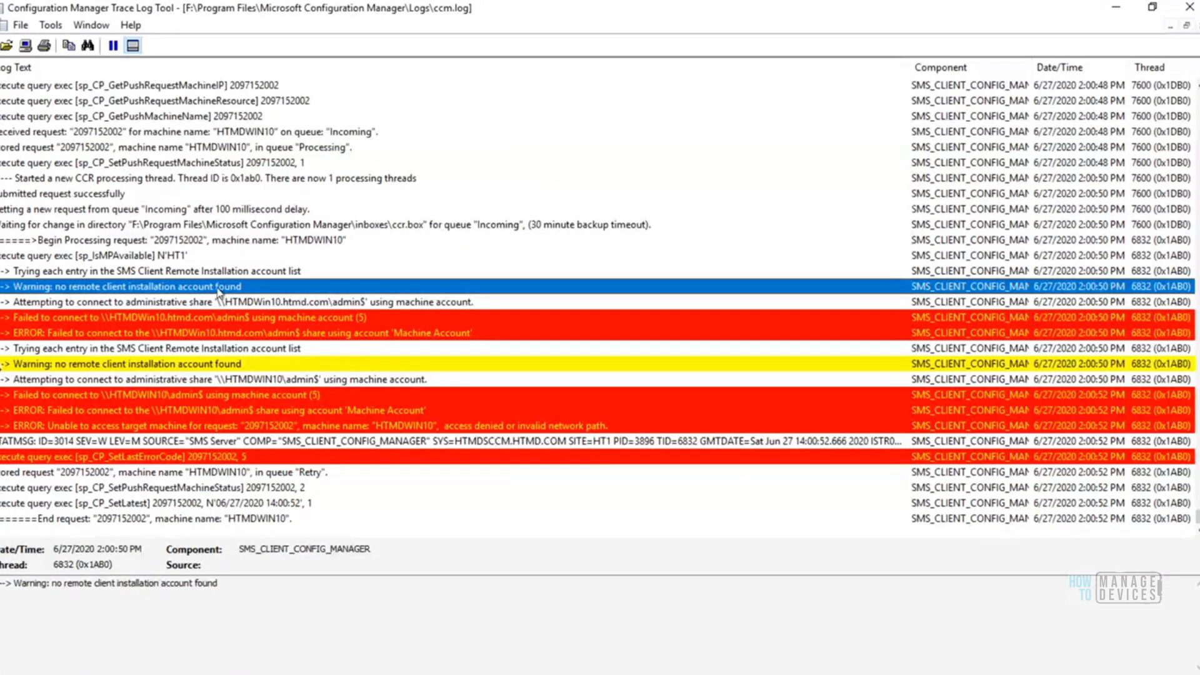
{"action": "left_click", "coordinate": [232, 303]}
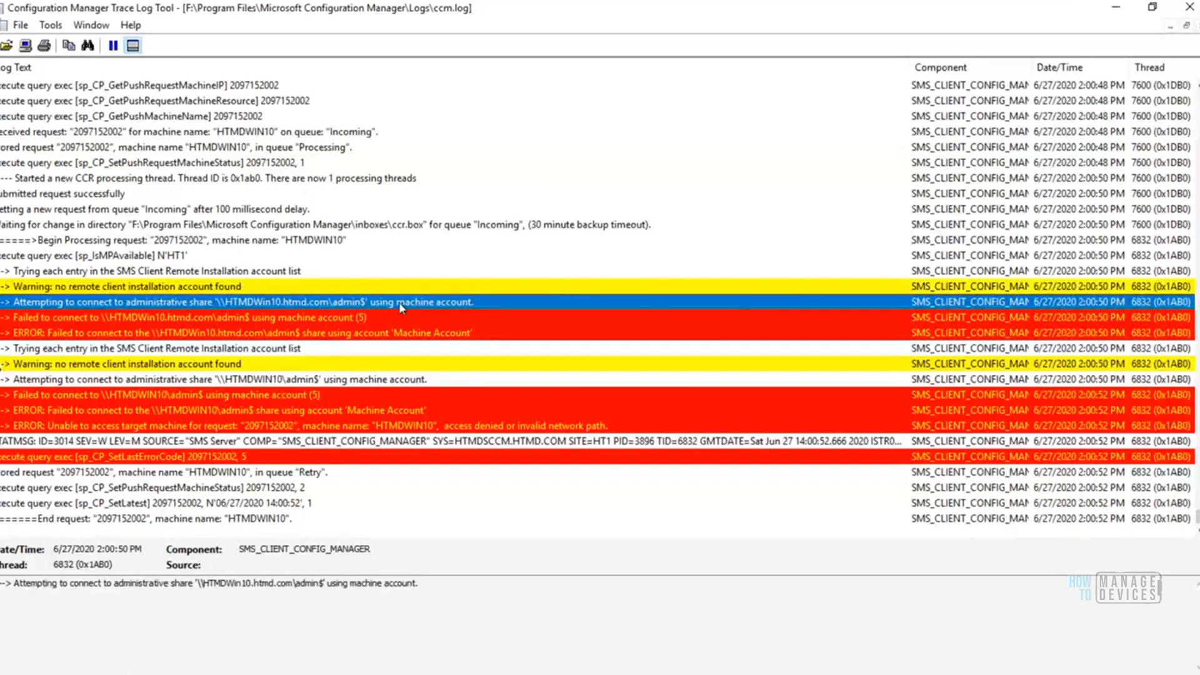
{"action": "left_click", "coordinate": [355, 322]}
{"action": "left_click", "coordinate": [329, 306]}
{"action": "left_click", "coordinate": [209, 318]}
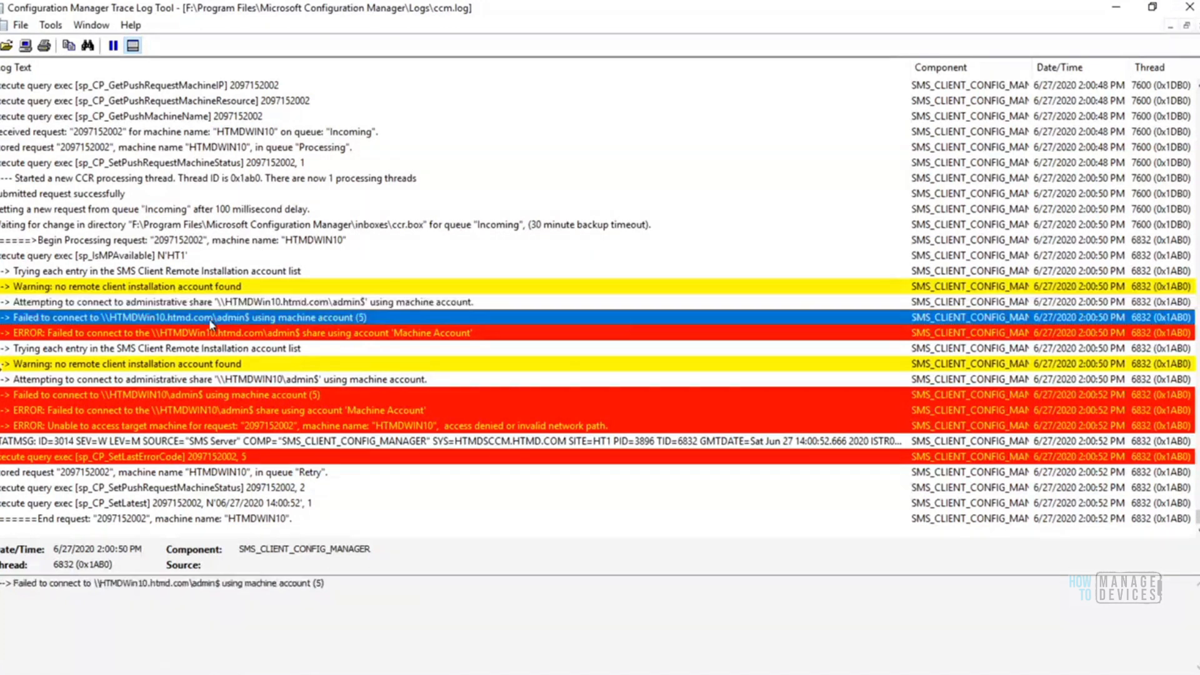
{"action": "left_click", "coordinate": [257, 334]}
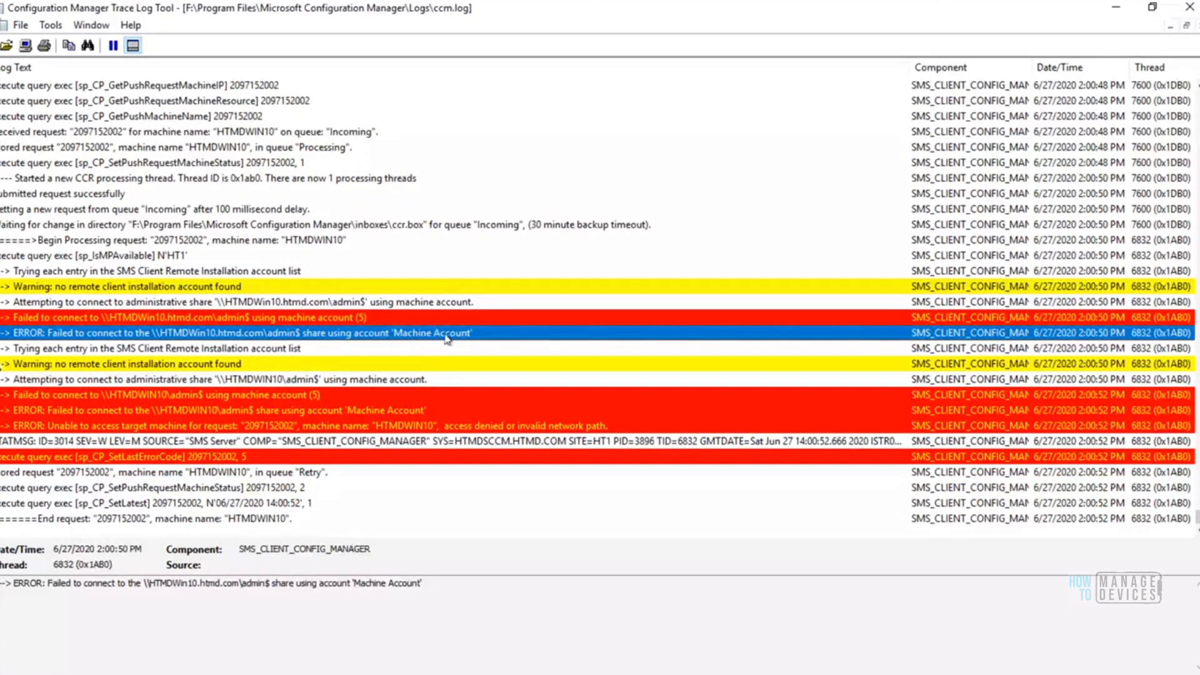
{"action": "left_click", "coordinate": [290, 350]}
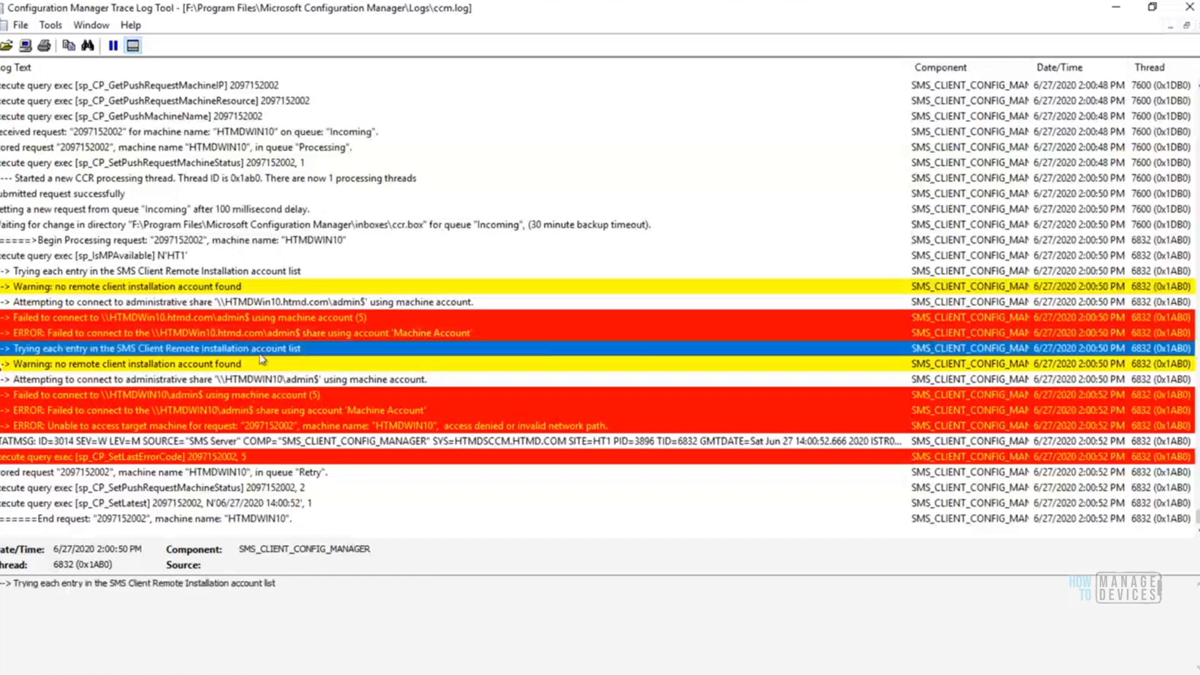
{"action": "left_click", "coordinate": [177, 364]}
{"action": "left_click", "coordinate": [240, 411]}
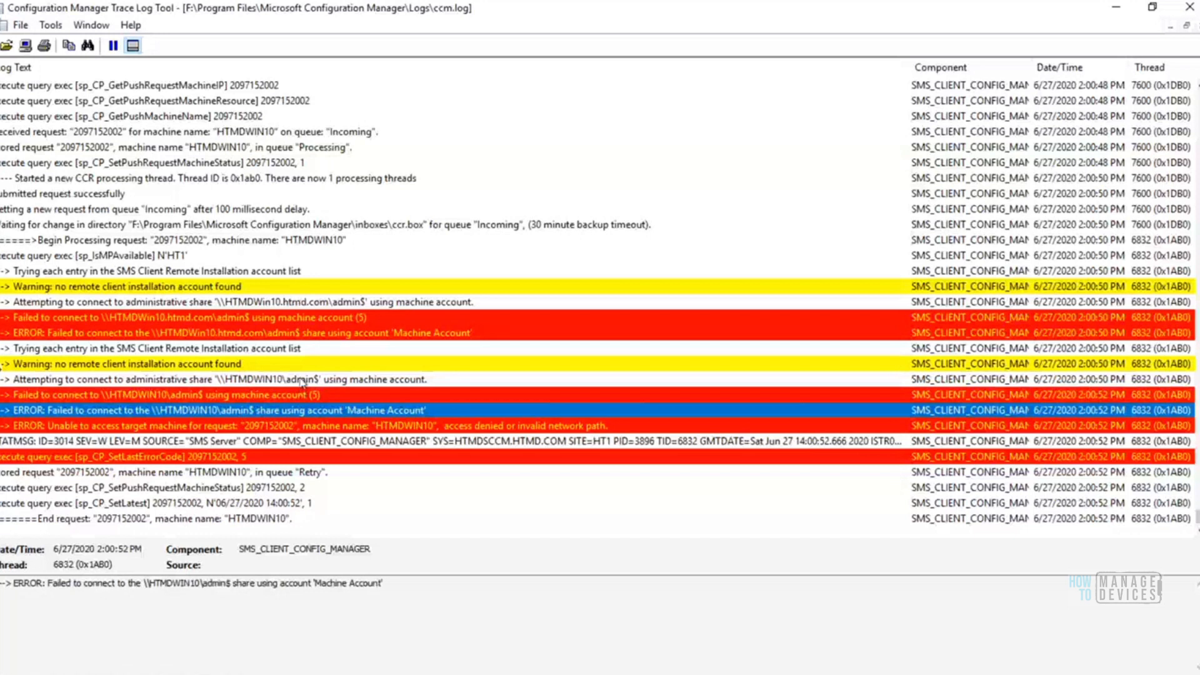
{"action": "key", "text": "Down"}
{"action": "key", "text": "Down"}
{"action": "key", "text": "Down"}
{"action": "key", "text": "Down"}
{"action": "key", "text": "Down"}
{"action": "key", "text": "Down"}
{"action": "key", "text": "Down"}
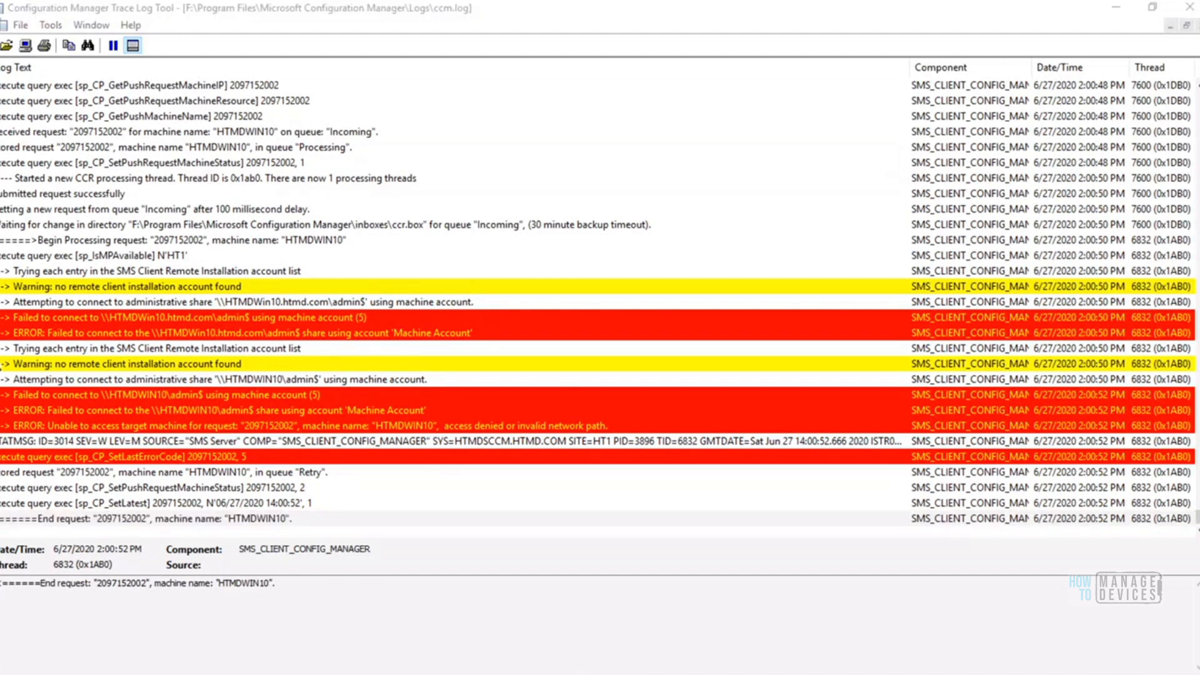
Switch to SQL Server Management Studio, rerun the V_CP_MACHINE query, and check the HTMDSCCM status and HTMDWIN10 last error code
{"action": "key", "text": "alt+Tab"}
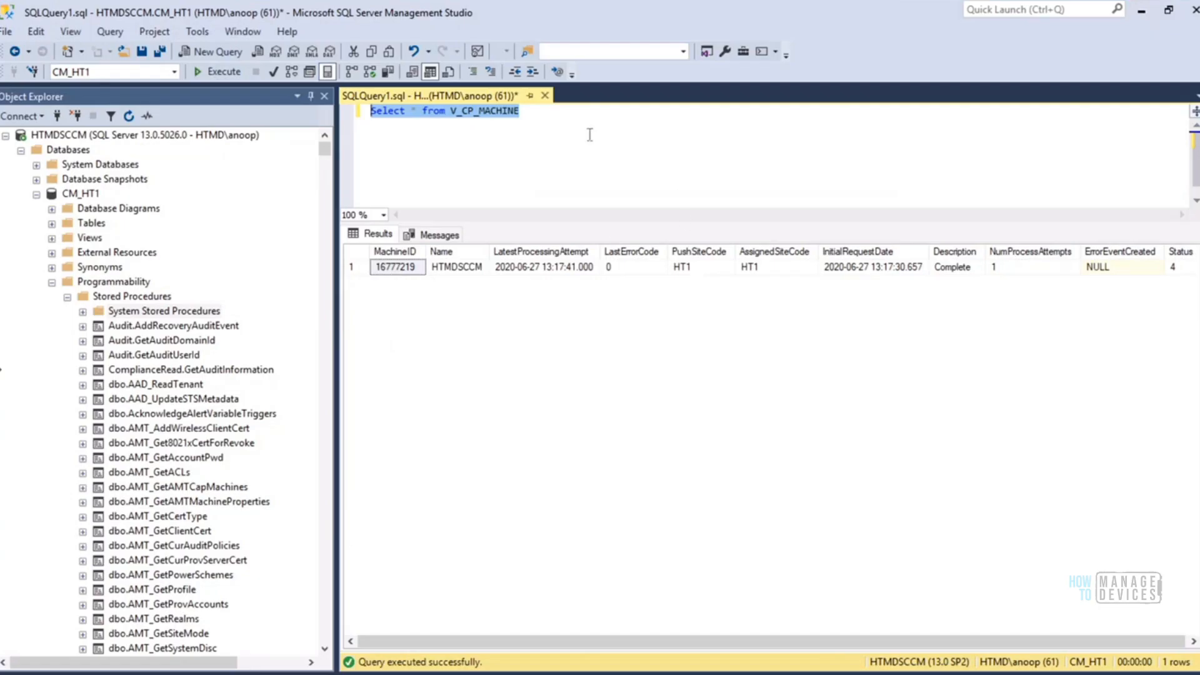
{"action": "left_click", "coordinate": [218, 72]}
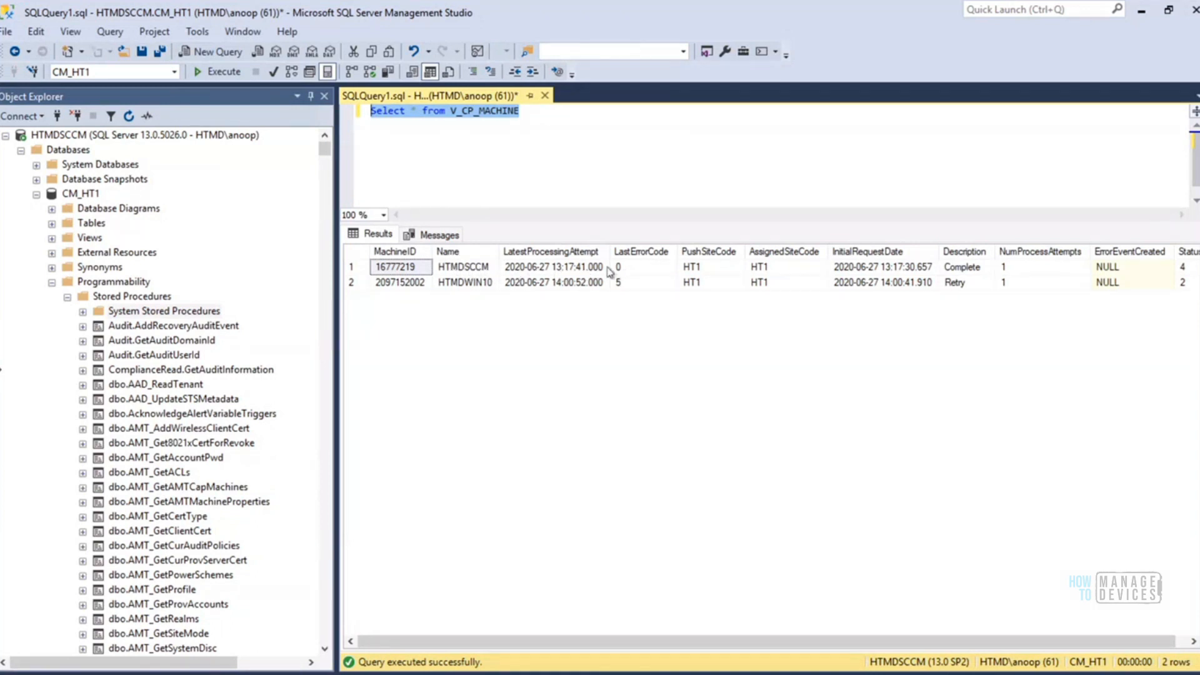
{"action": "left_click", "coordinate": [481, 270]}
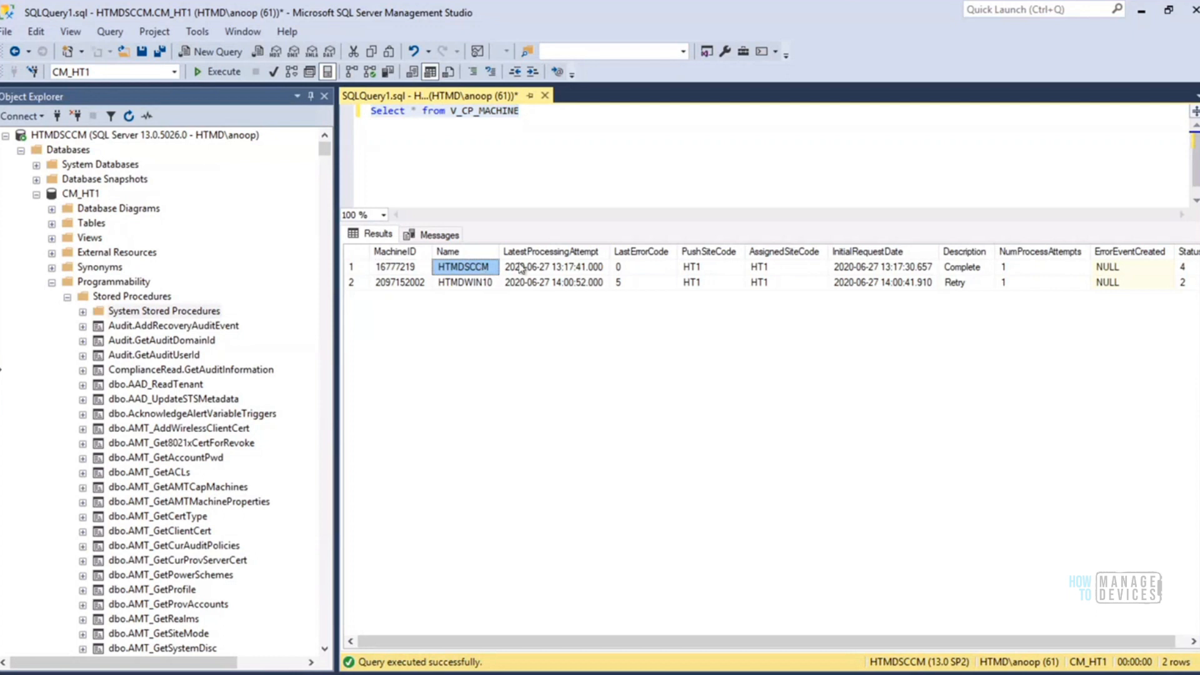
{"action": "left_click", "coordinate": [1183, 268]}
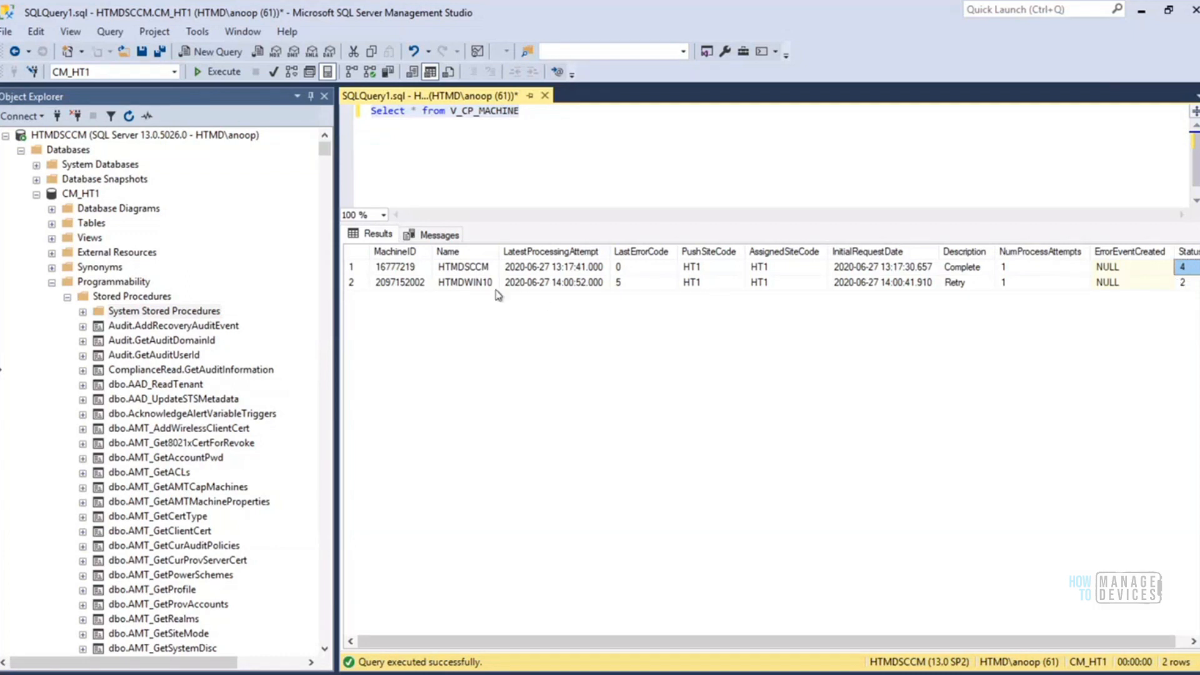
{"action": "left_click", "coordinate": [467, 284]}
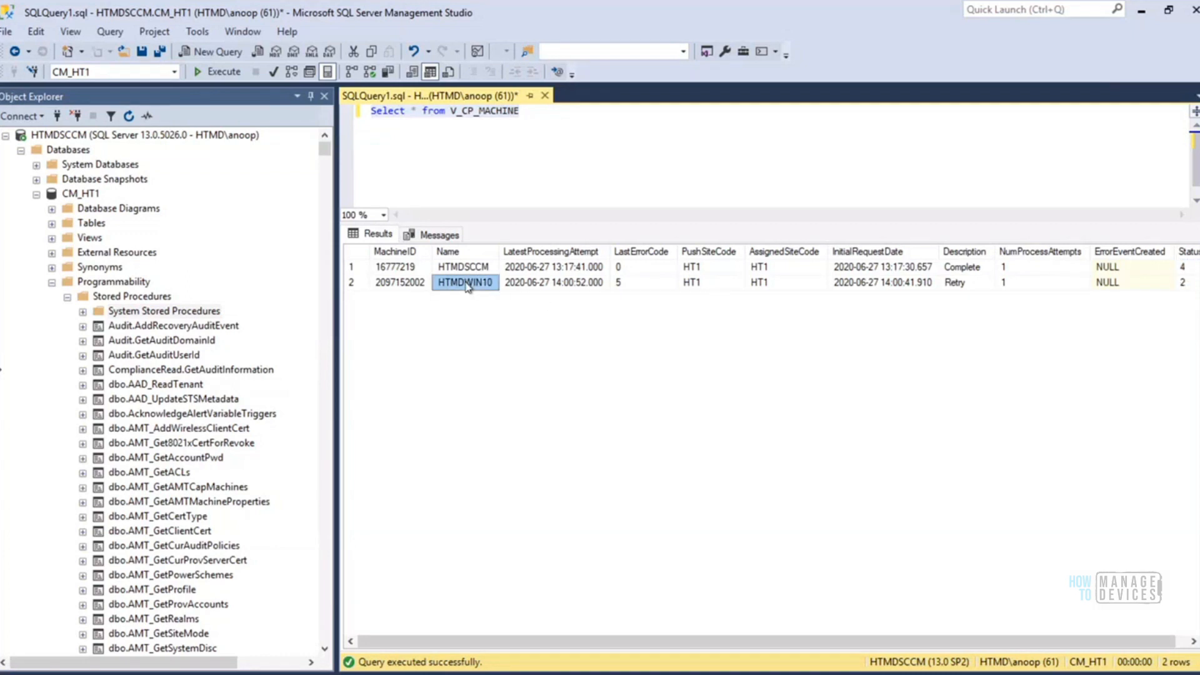
{"action": "left_click", "coordinate": [634, 285]}
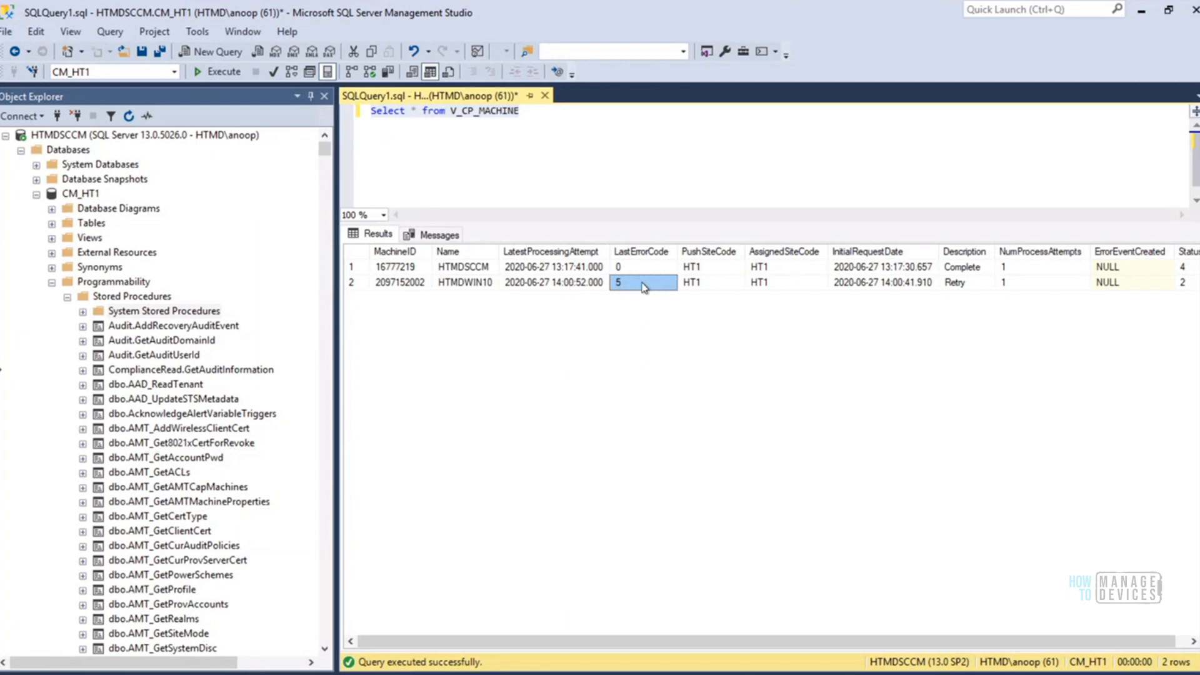
Check HTMDWIN10's number of process attempts, and compare its description and status with those of HTMDSCCM
{"action": "left_click", "coordinate": [1024, 287]}
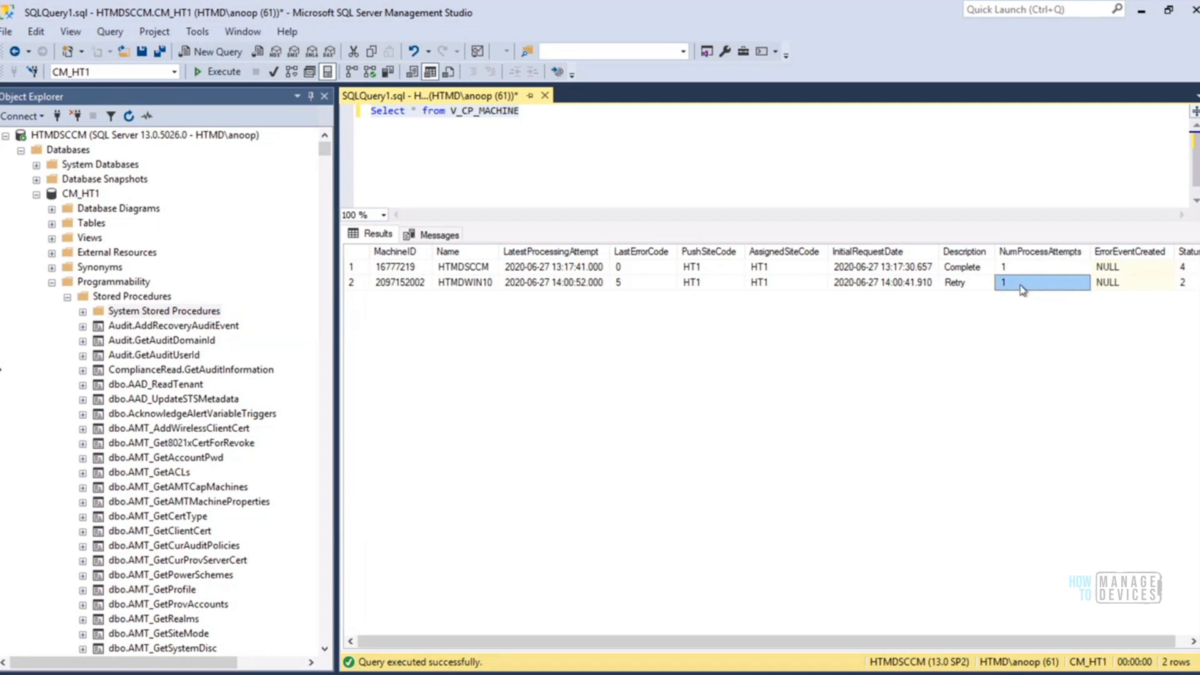
{"action": "left_click", "coordinate": [962, 288]}
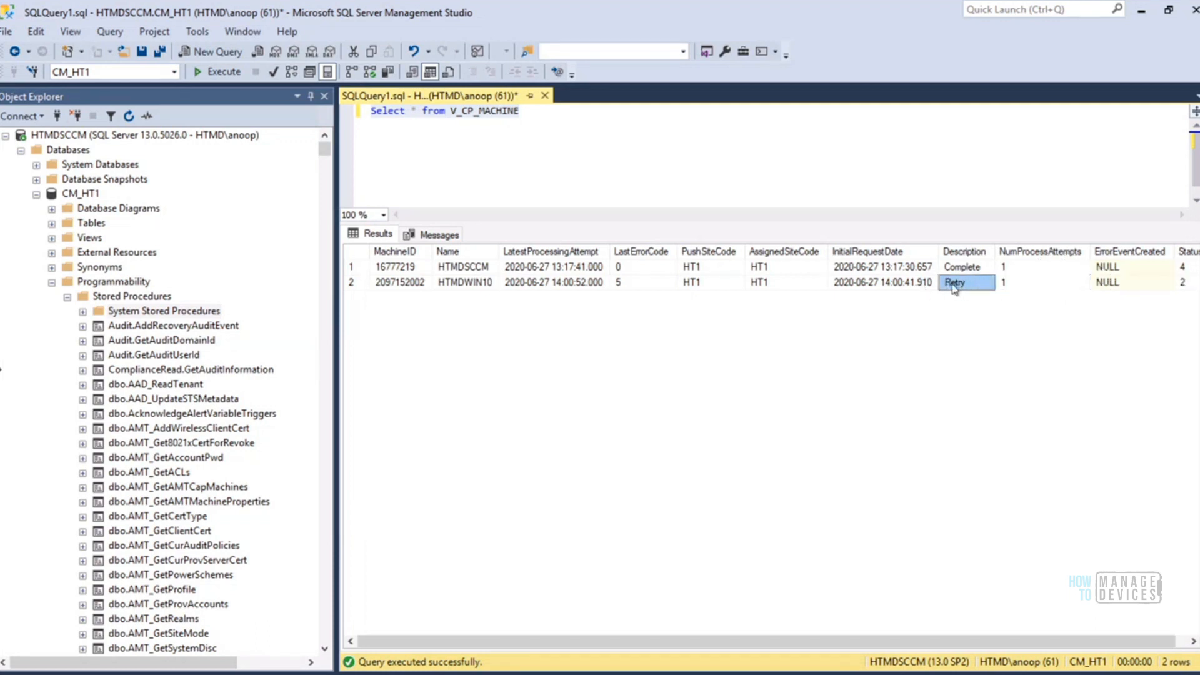
{"action": "left_click", "coordinate": [978, 270]}
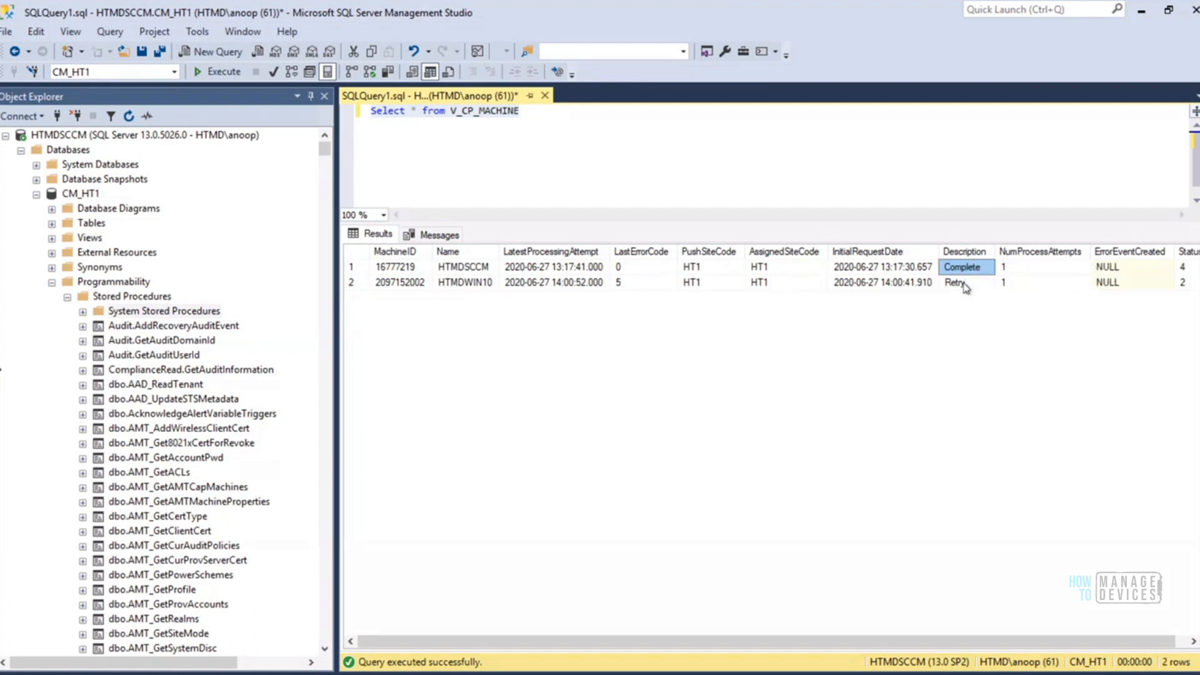
{"action": "left_click", "coordinate": [967, 286]}
{"action": "left_click", "coordinate": [963, 270]}
{"action": "left_click", "coordinate": [967, 287]}
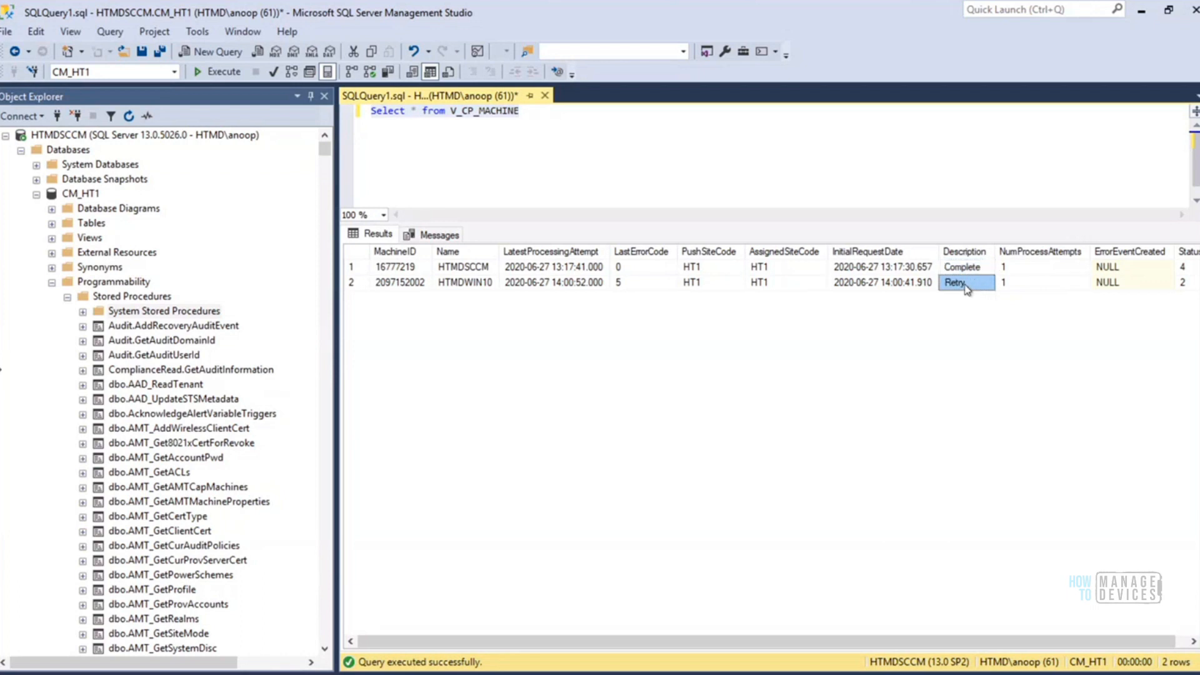
{"action": "left_click", "coordinate": [972, 271]}
{"action": "left_click", "coordinate": [973, 290]}
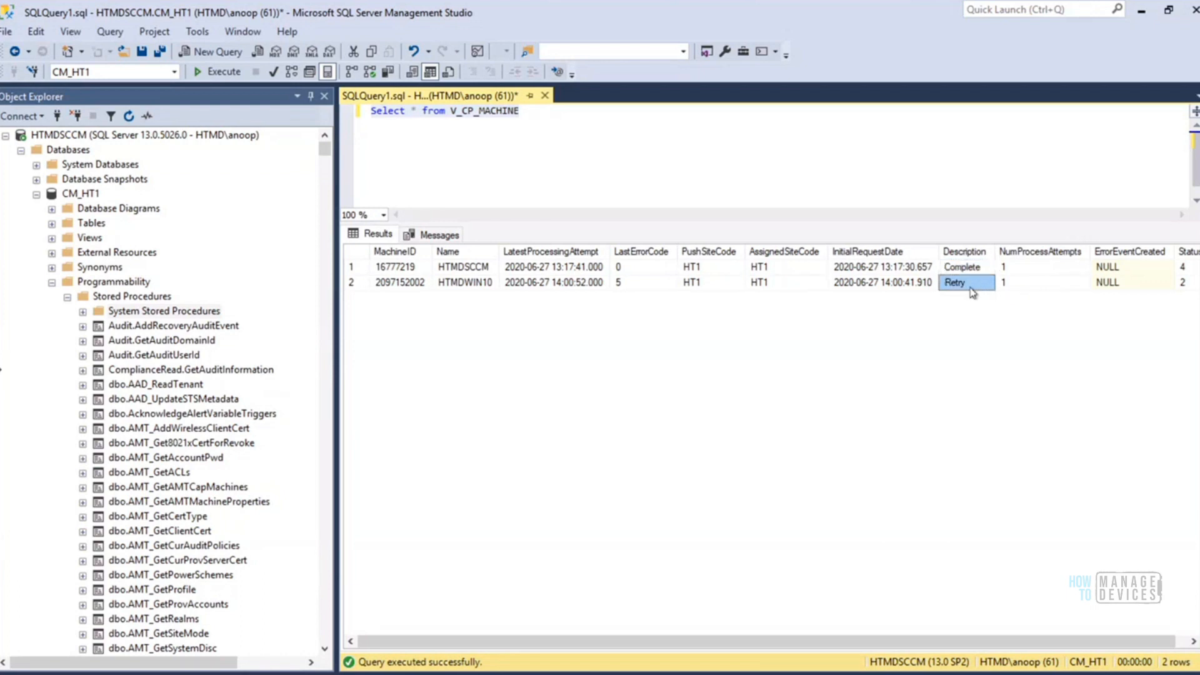
{"action": "left_click", "coordinate": [1181, 284]}
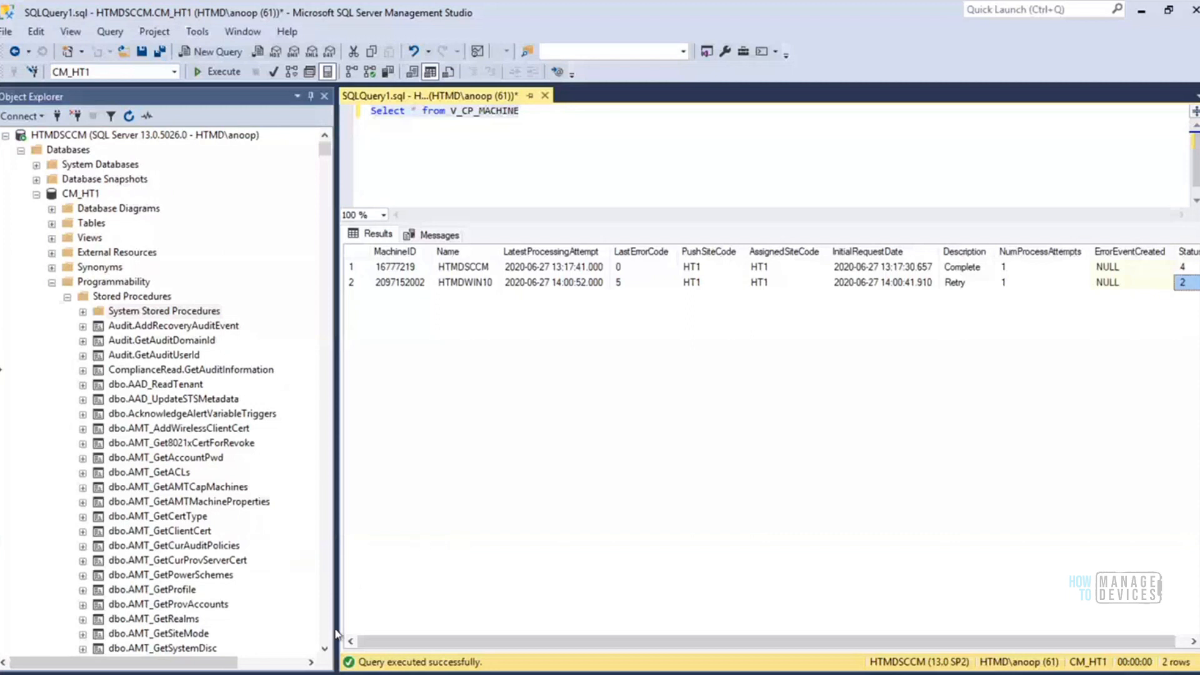
Switch to the Configuration Manager console and review Client Activity and Client Check under Client Status in the Monitoring workspace
{"action": "key", "text": "alt+Tab"}
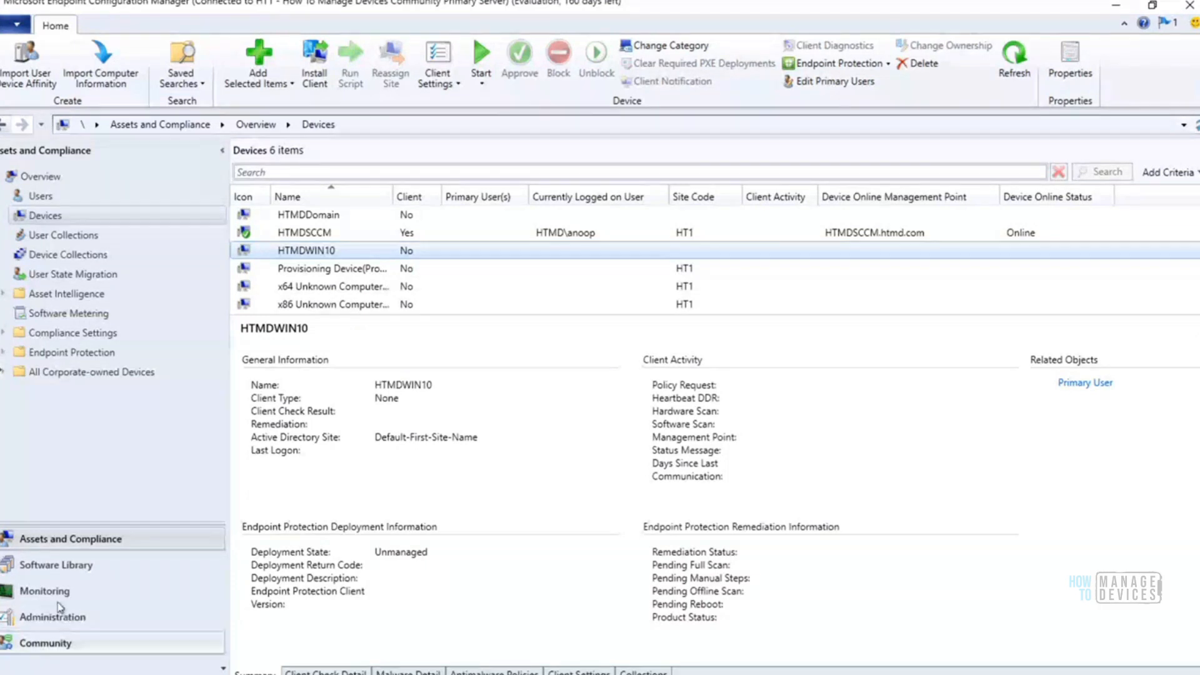
{"action": "left_click", "coordinate": [55, 597]}
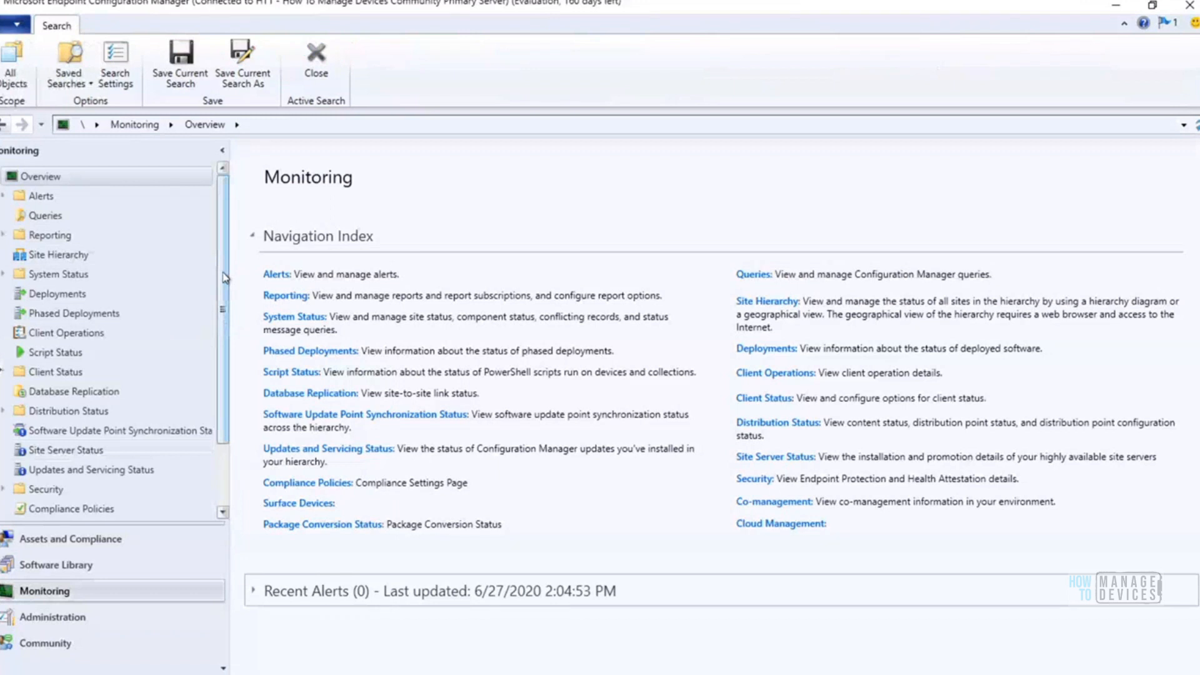
{"action": "scroll", "coordinate": [222, 365], "scroll_direction": "down", "scroll_amount": 2}
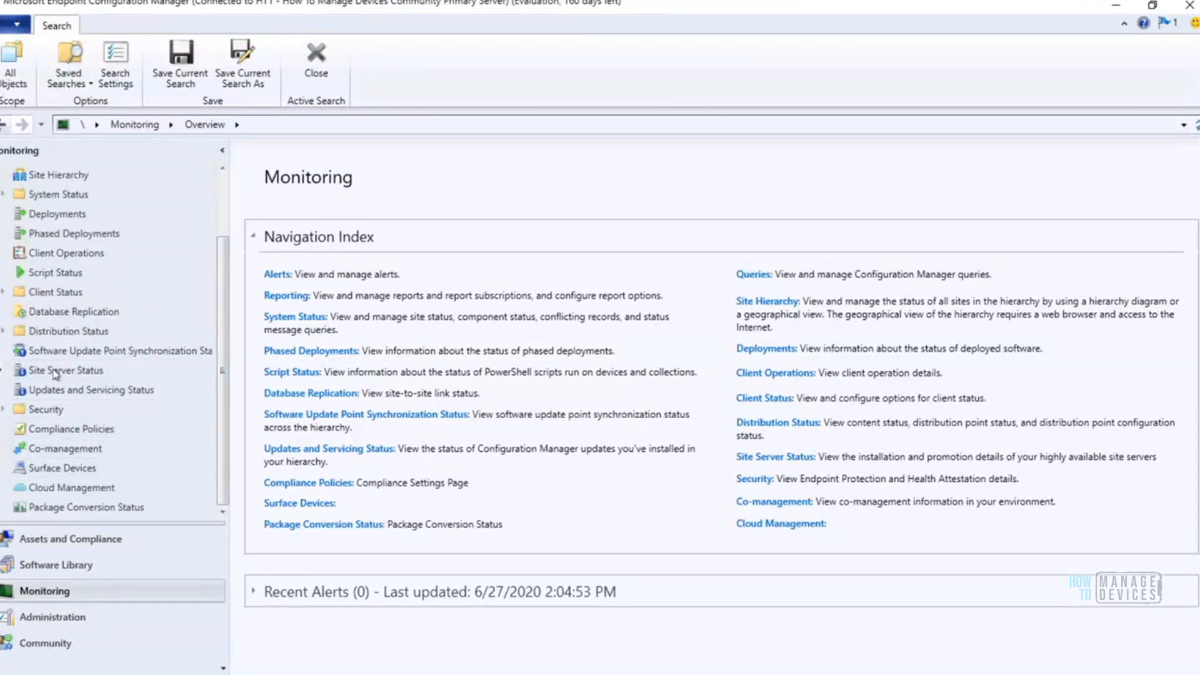
{"action": "left_click", "coordinate": [3, 292]}
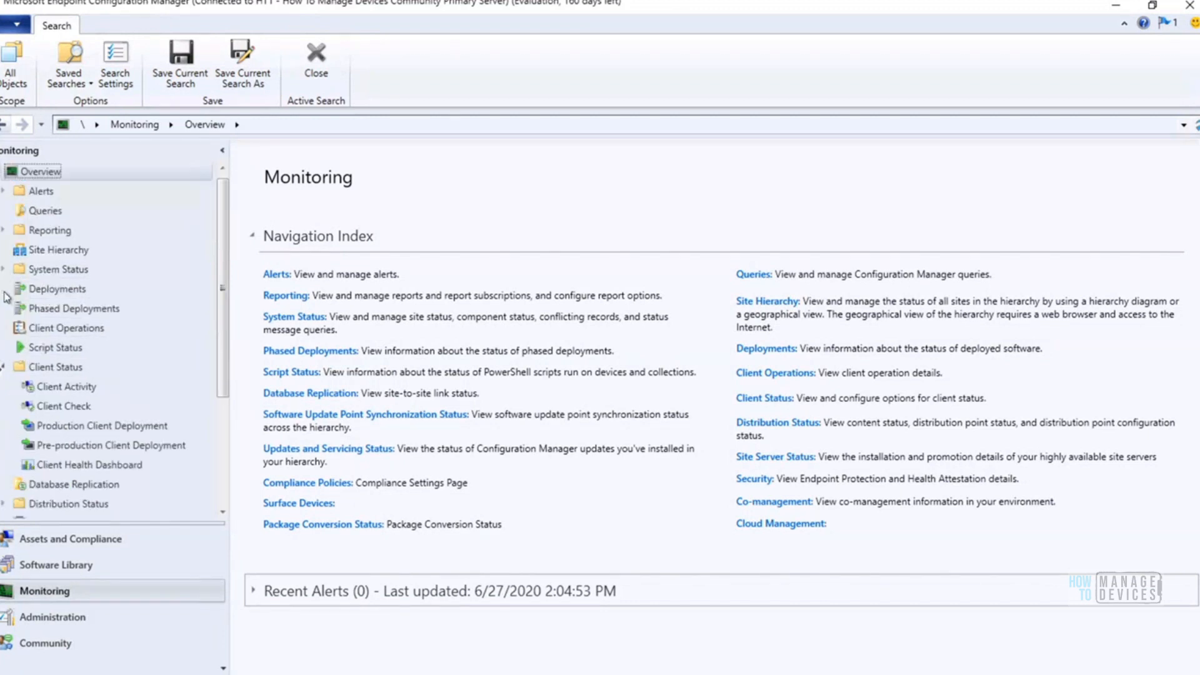
{"action": "left_click", "coordinate": [77, 387]}
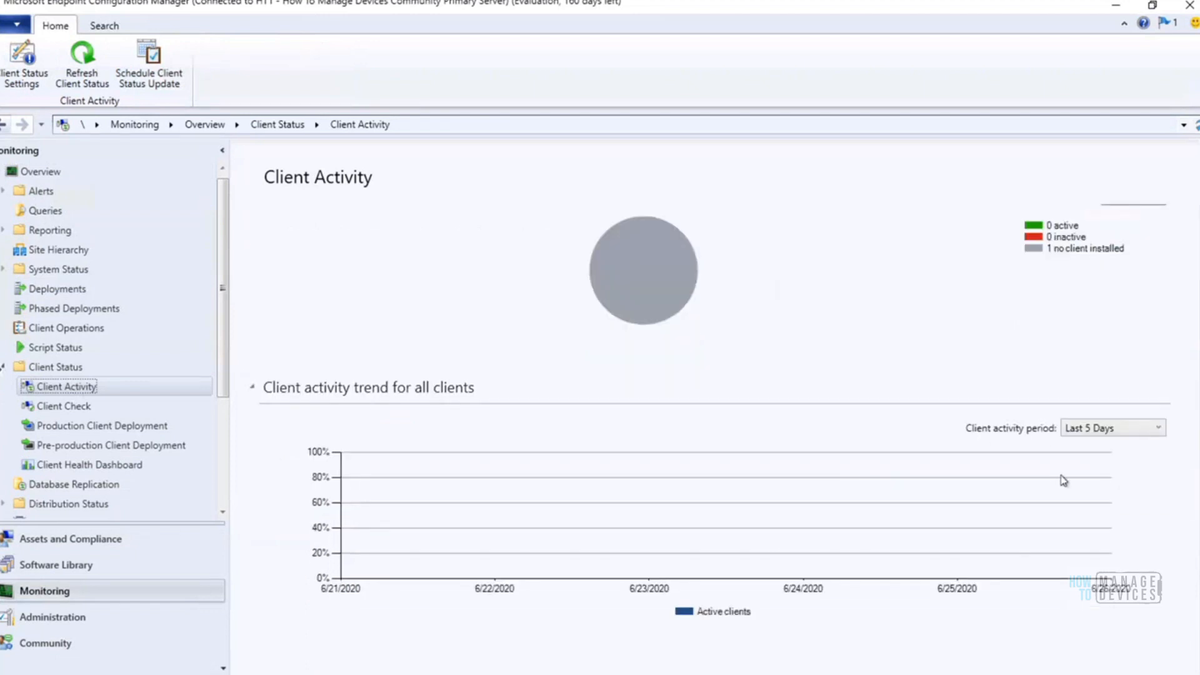
{"action": "left_click", "coordinate": [77, 407]}
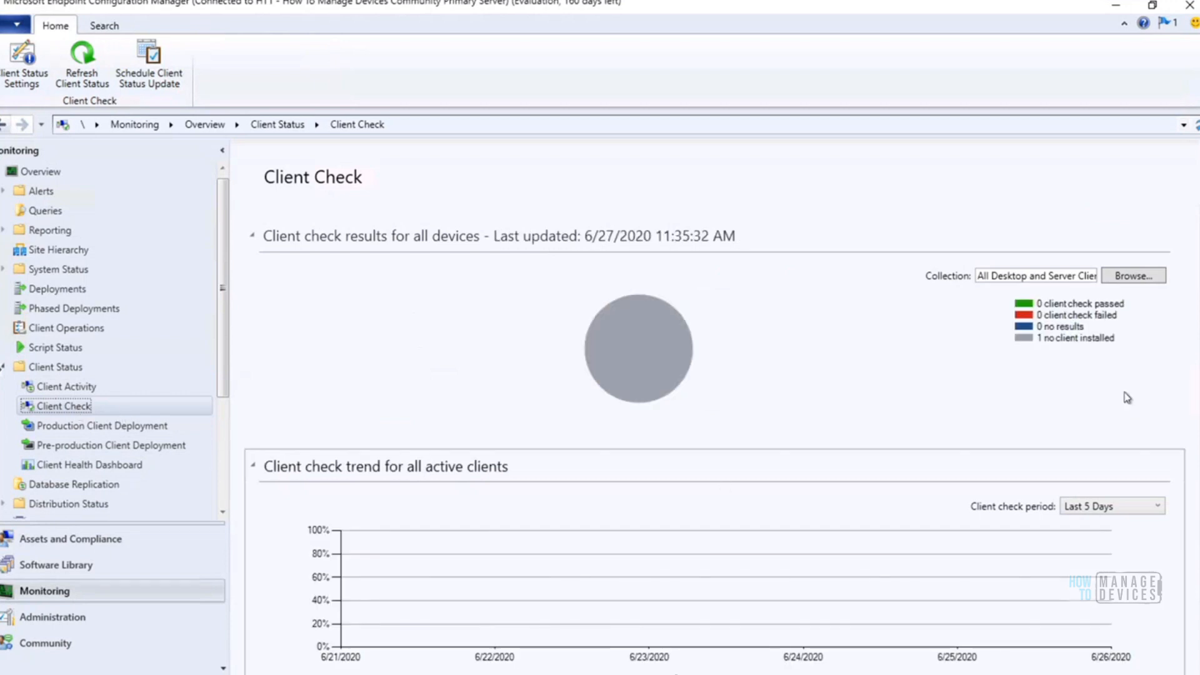
{"action": "scroll", "coordinate": [875, 538], "scroll_direction": "down", "scroll_amount": 3}
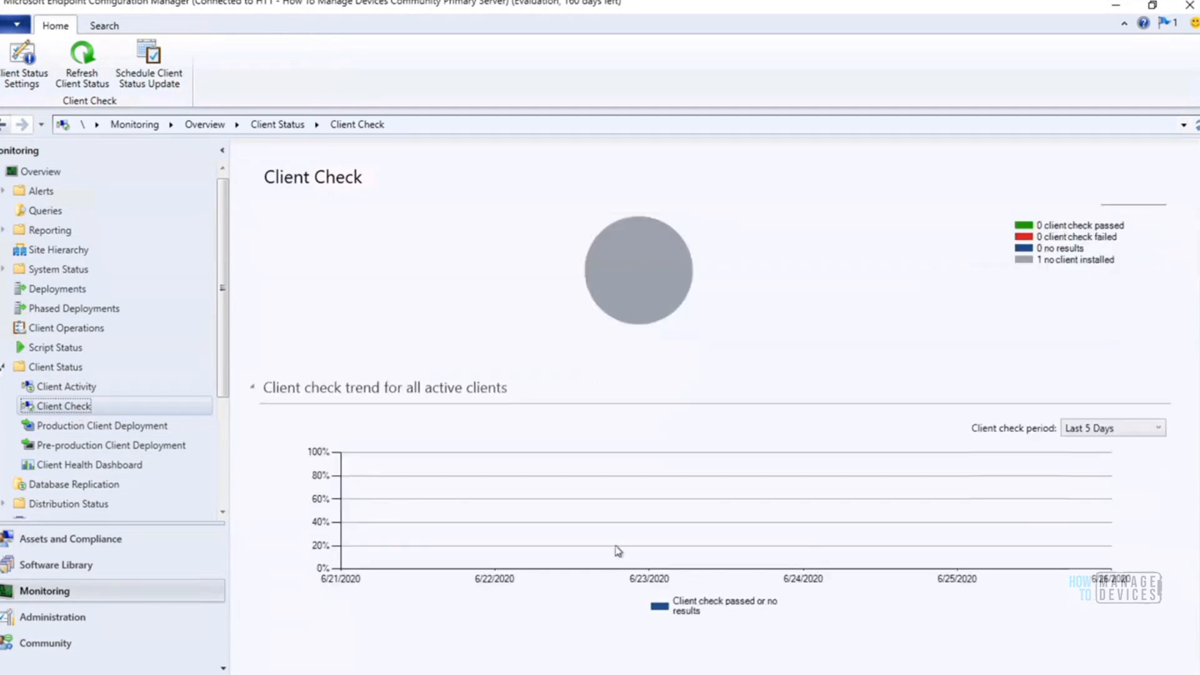
Review the Production Client Deployment, Pre-production Client Deployment and Client Health Dashboard pages
{"action": "left_click", "coordinate": [118, 430]}
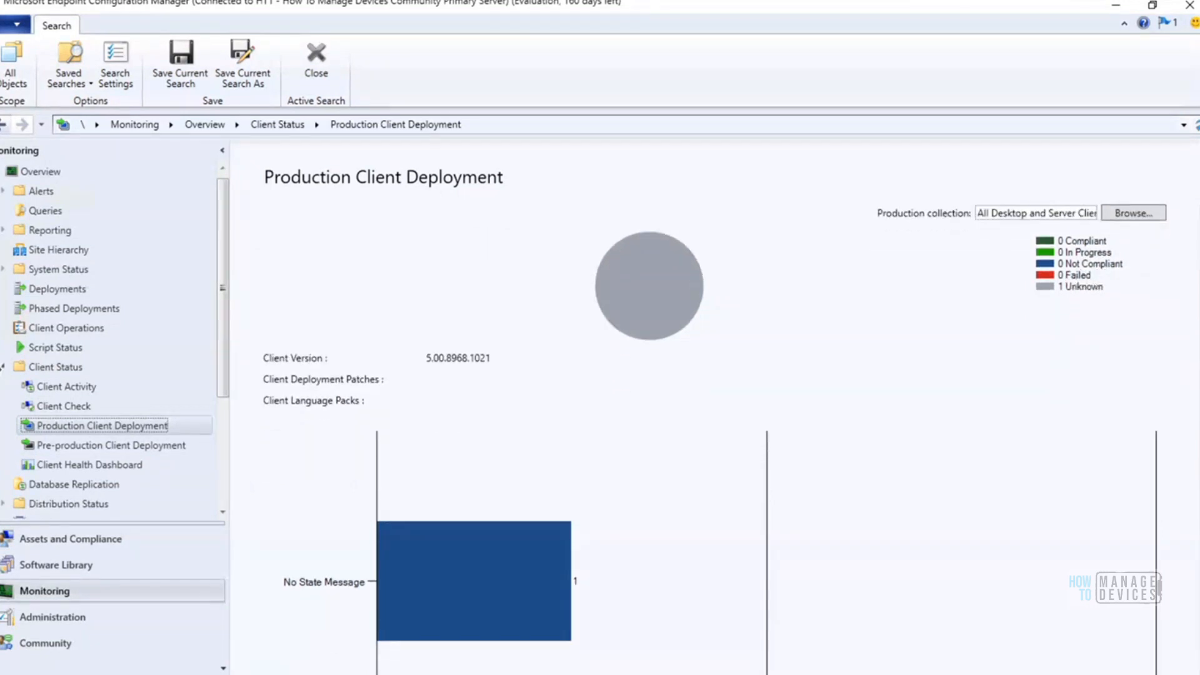
{"action": "left_click_drag", "start_coordinate": [1199, 551], "coordinate": [1195, 612]}
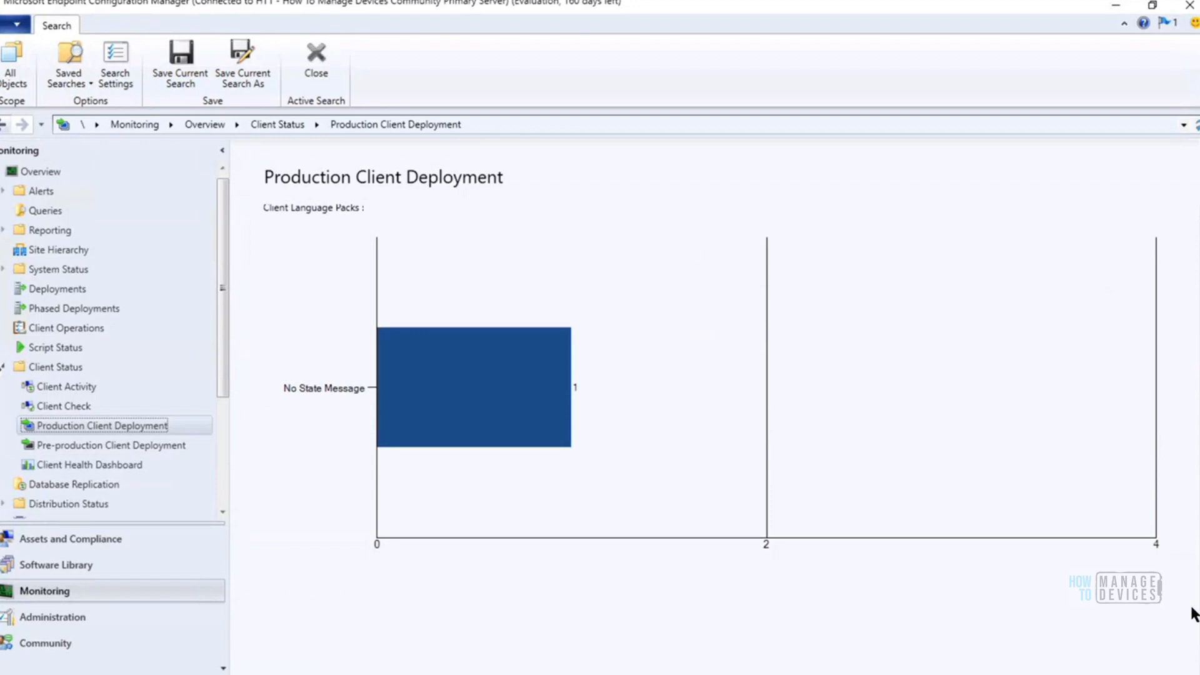
{"action": "left_click", "coordinate": [156, 446]}
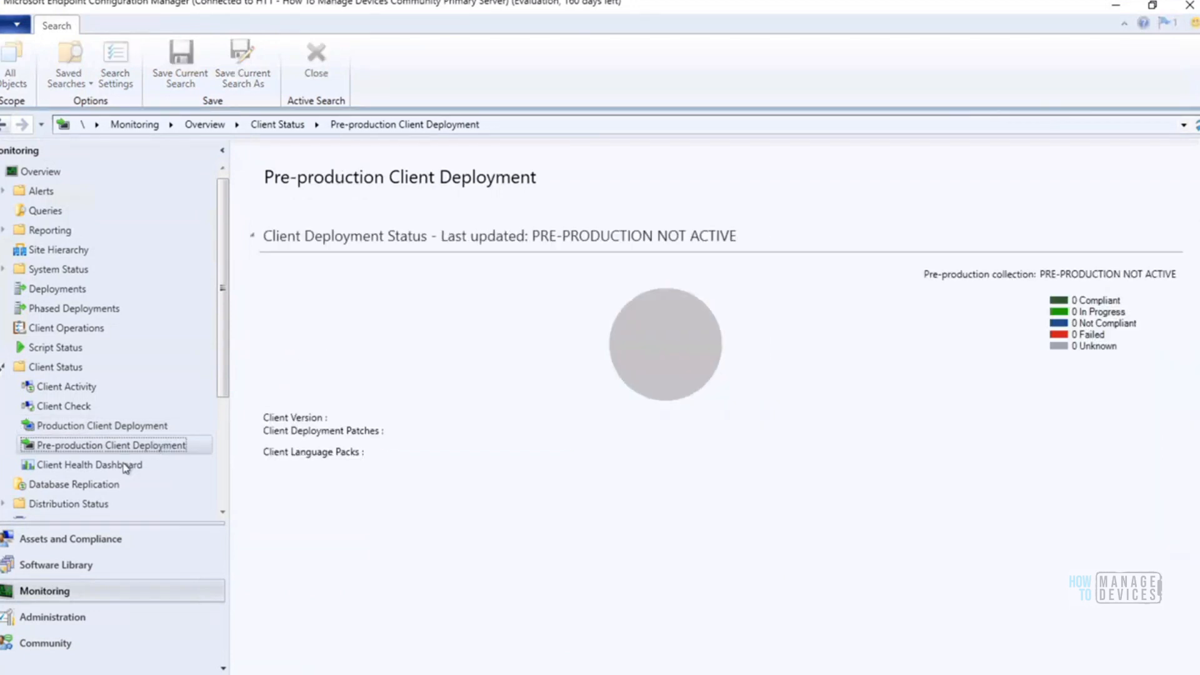
{"action": "left_click", "coordinate": [126, 470]}
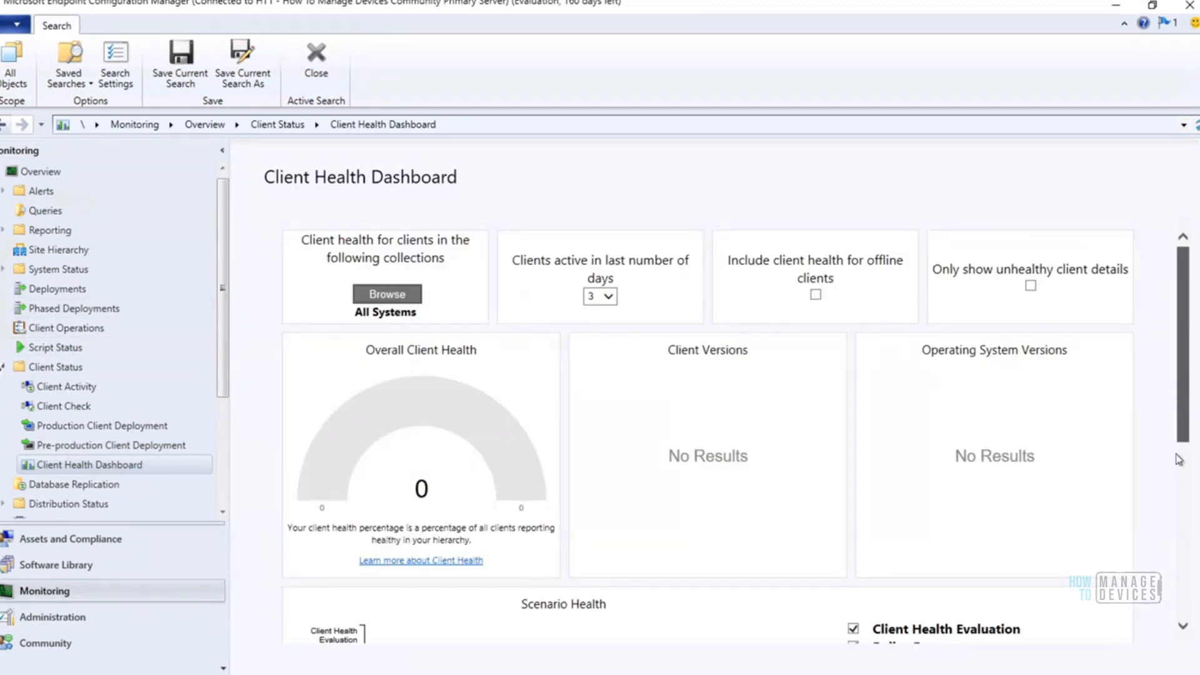
{"action": "scroll", "coordinate": [1186, 310], "scroll_direction": "down", "scroll_amount": 10}
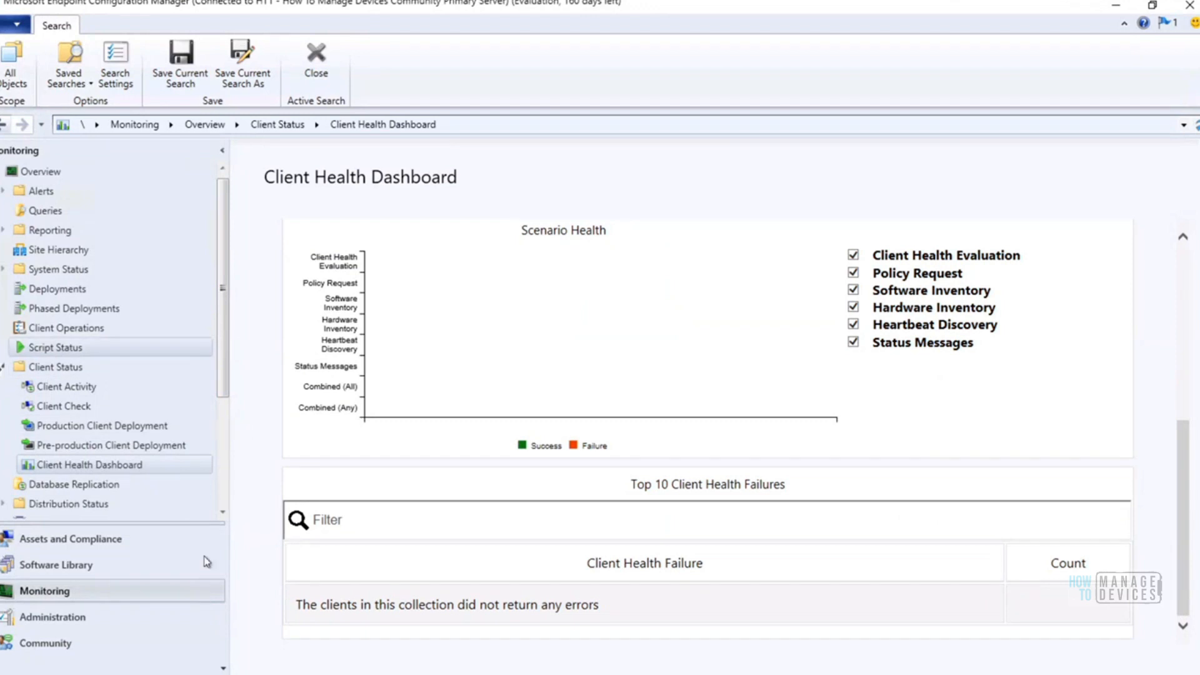
Return to the device list in Assets and Compliance and select HTMDWIN10
{"action": "left_click", "coordinate": [89, 545]}
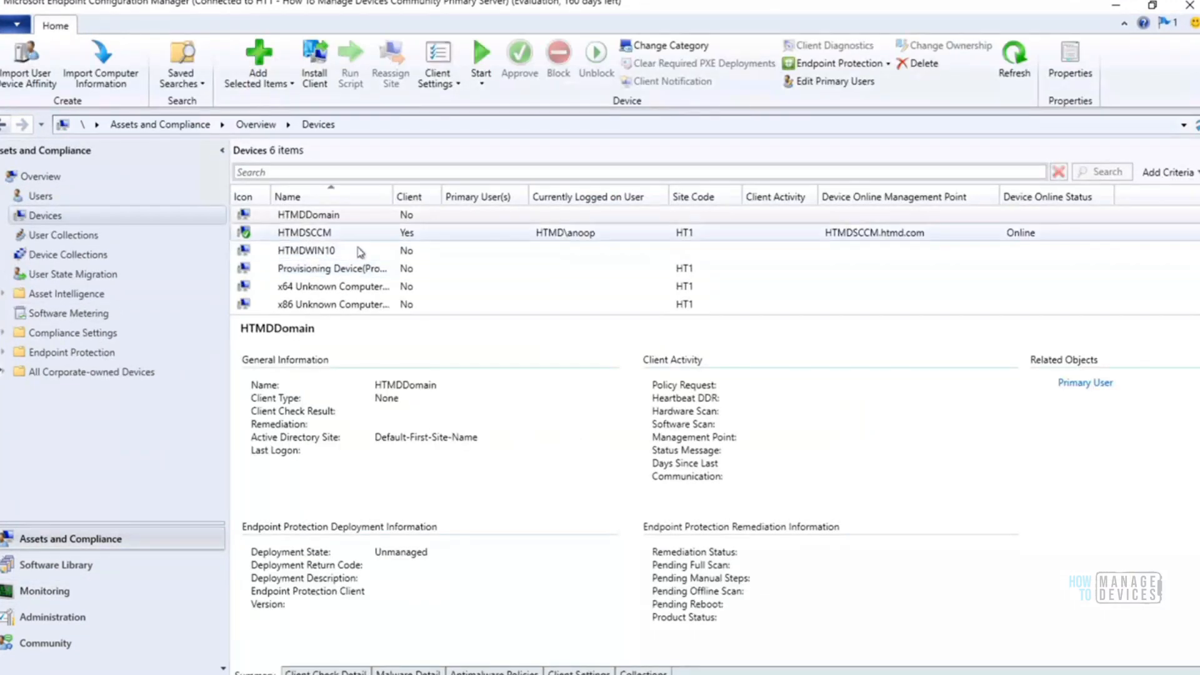
{"action": "left_click", "coordinate": [308, 258]}
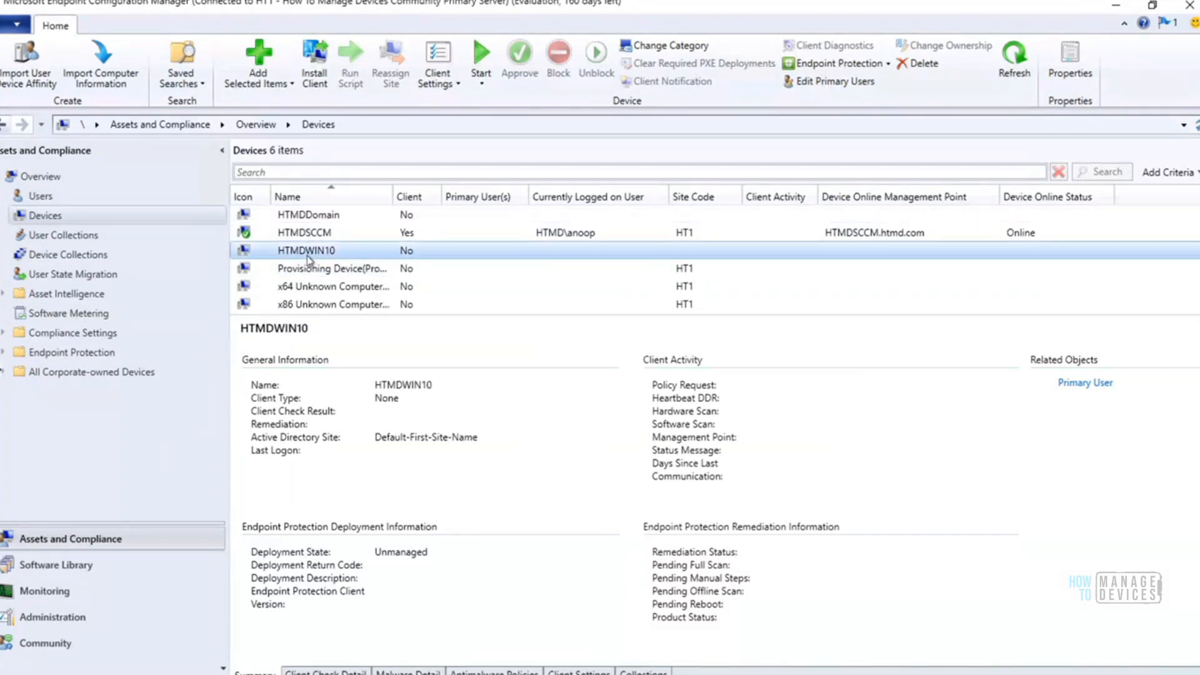
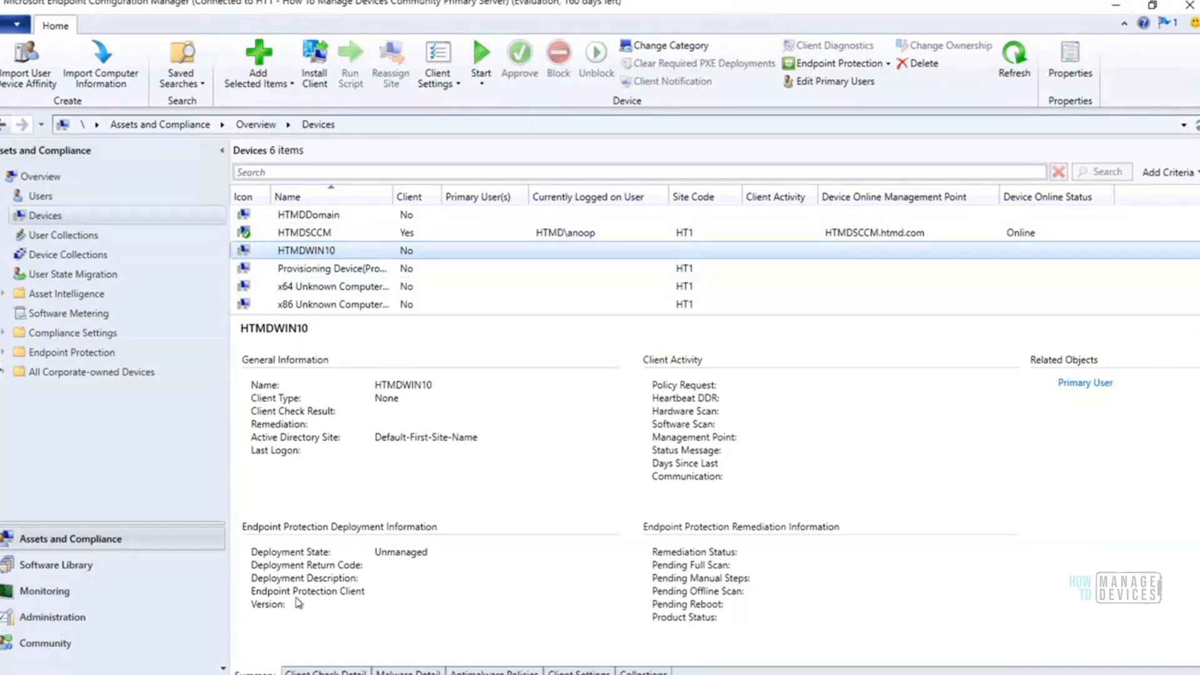
Run the hostname command in the site server's Command Prompt, copy the returned computer name and minimize the prompt
{"action": "left_click", "coordinate": [347, 674]}
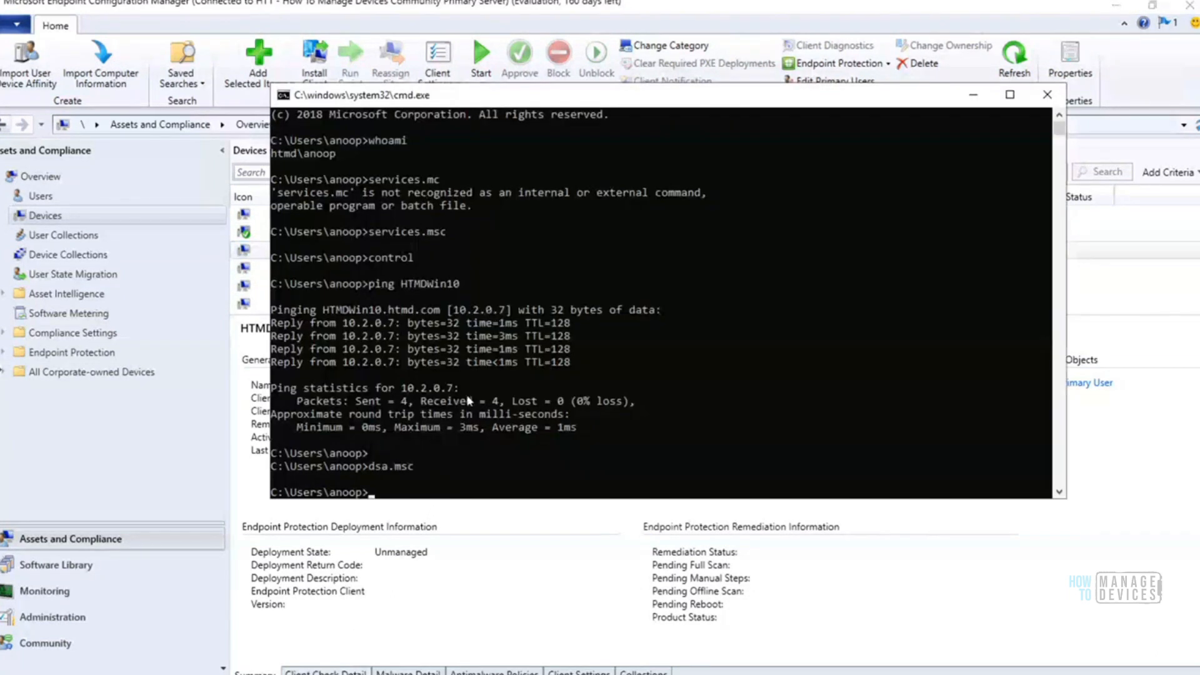
{"action": "type", "text": "hostname"}
{"action": "key", "text": "Return"}
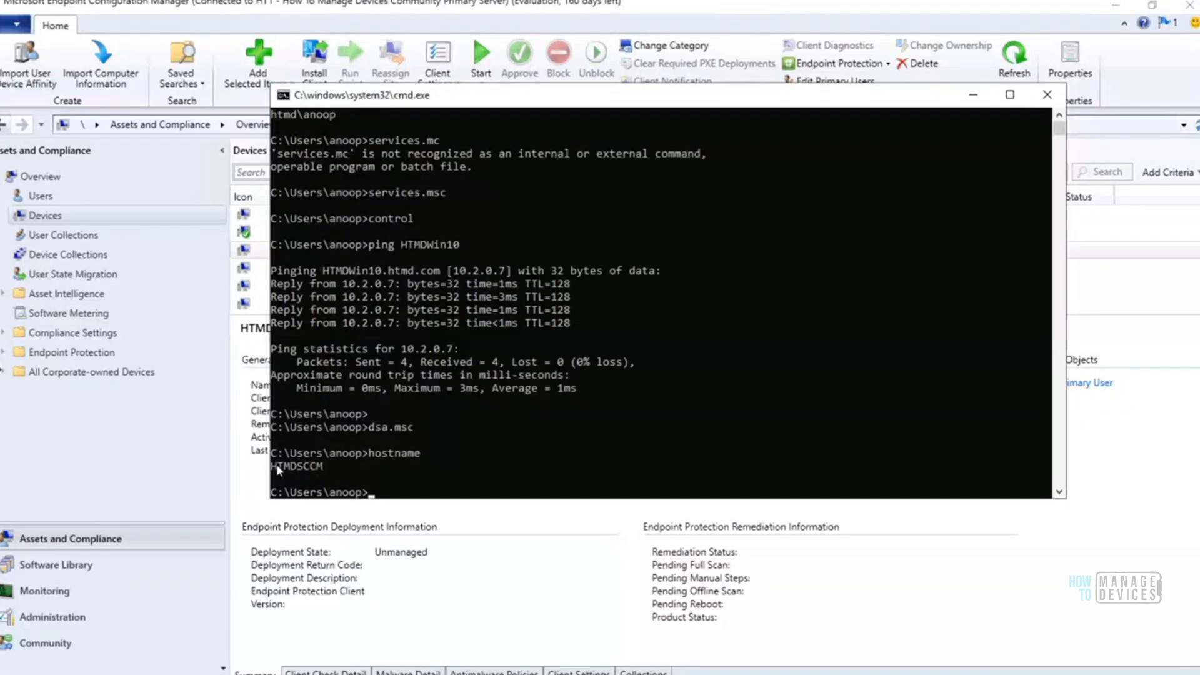
{"action": "left_click_drag", "start_coordinate": [277, 470], "coordinate": [319, 468]}
{"action": "right_click", "coordinate": [320, 465]}
{"action": "left_click", "coordinate": [974, 95]}
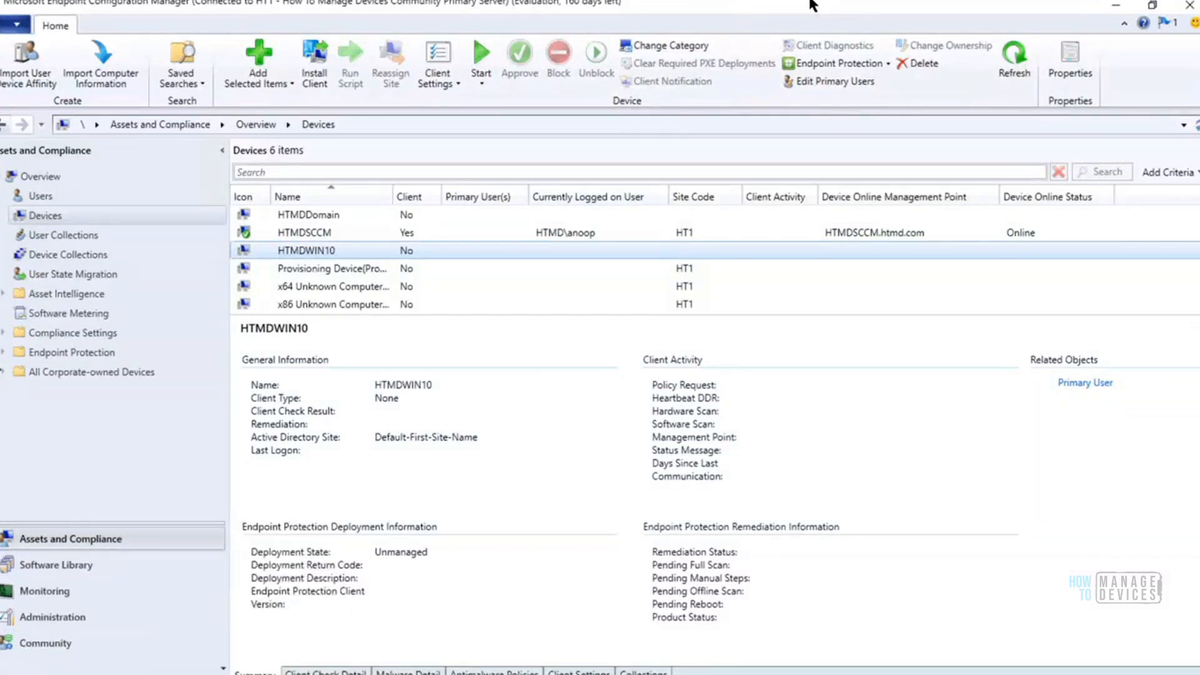
Switch from the SCCM Server remote session to the Win10 Client session
{"action": "mouse_move", "coordinate": [800, 8]}
{"action": "left_click", "coordinate": [764, 9]}
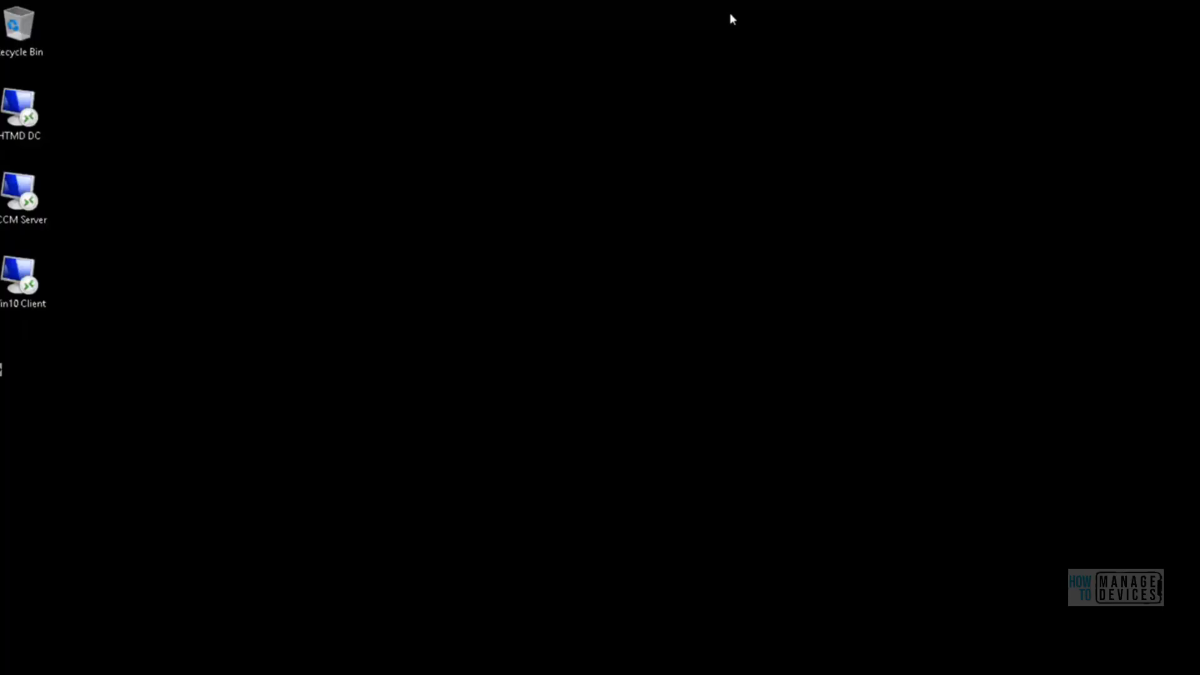
{"action": "mouse_move", "coordinate": [244, 642]}
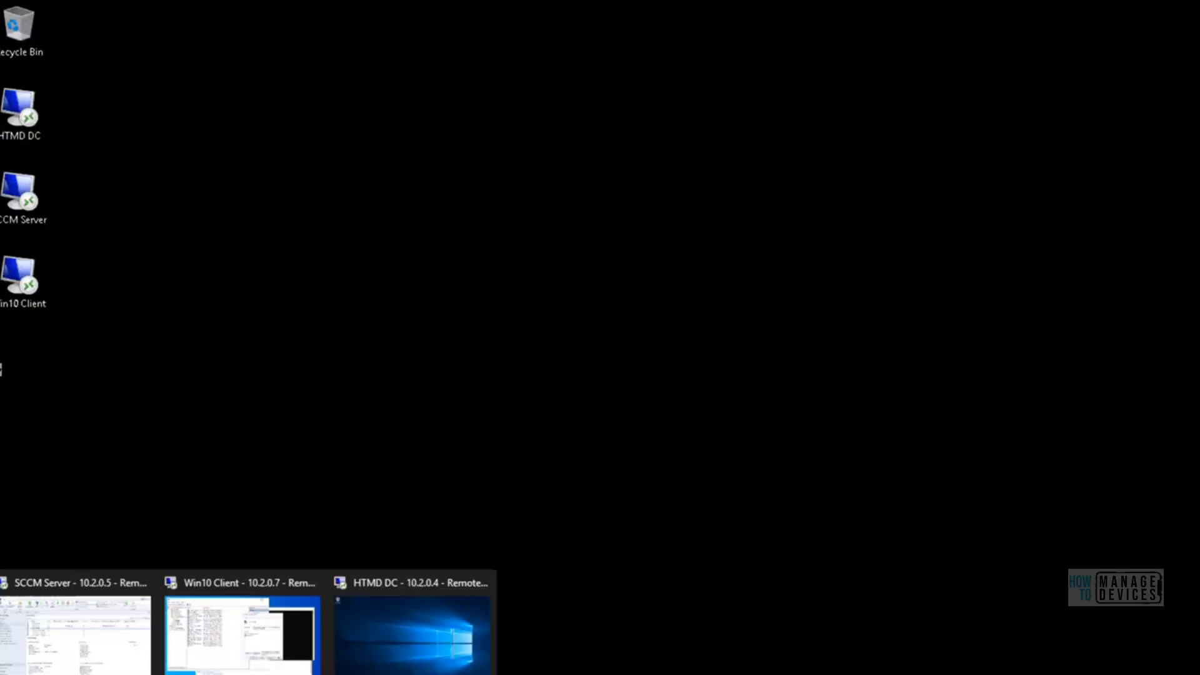
{"action": "left_click", "coordinate": [110, 652]}
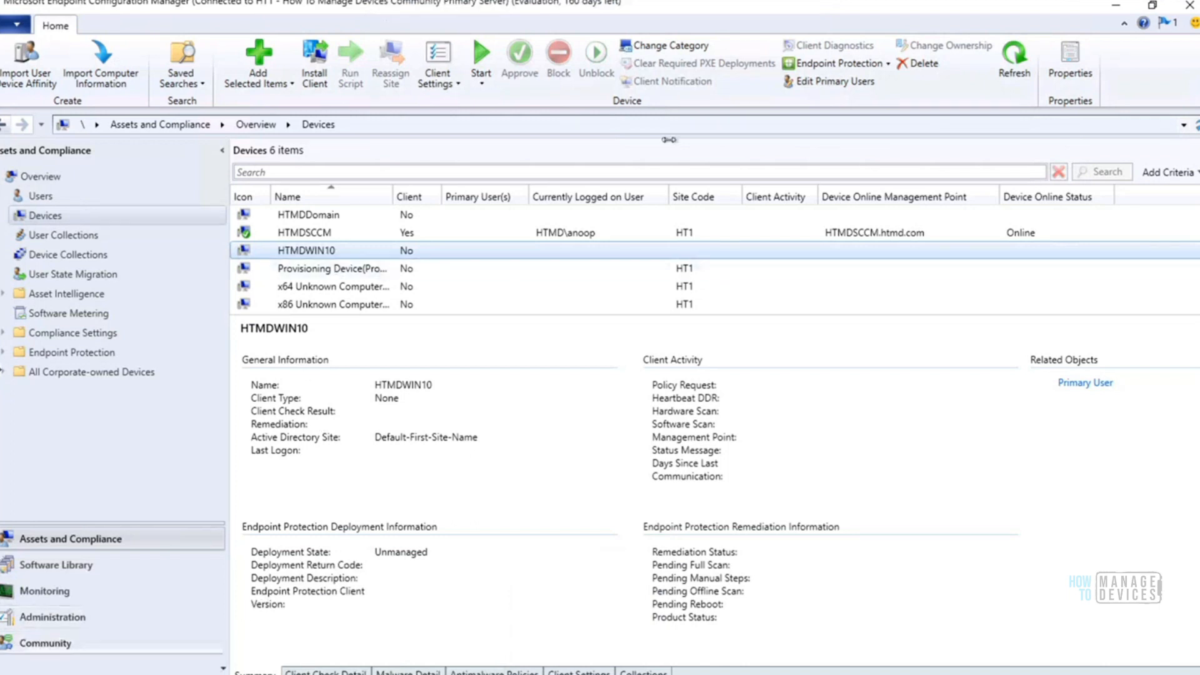
{"action": "mouse_move", "coordinate": [744, 5]}
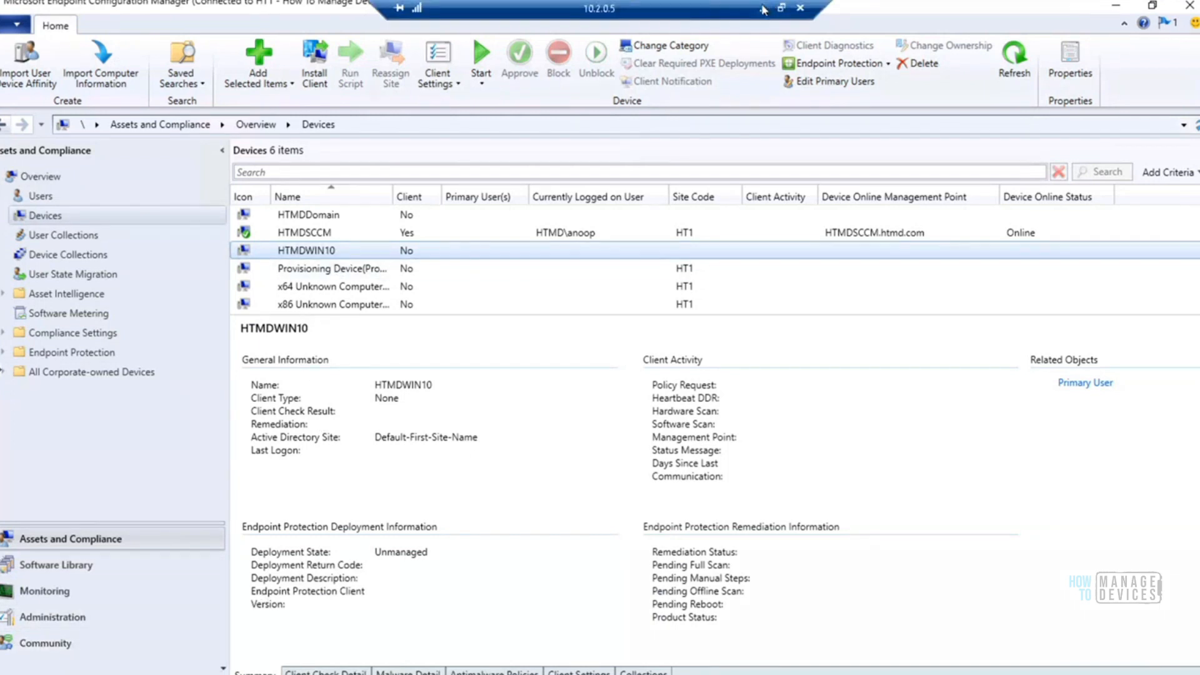
{"action": "left_click", "coordinate": [764, 10]}
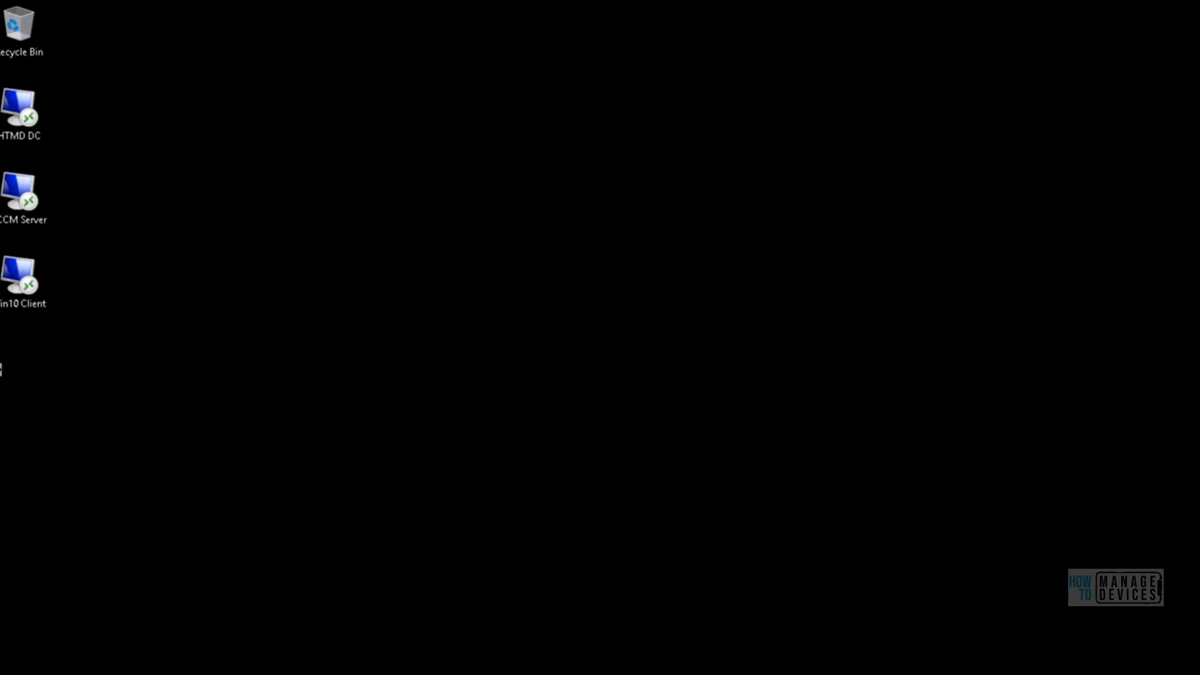
{"action": "mouse_move", "coordinate": [215, 674]}
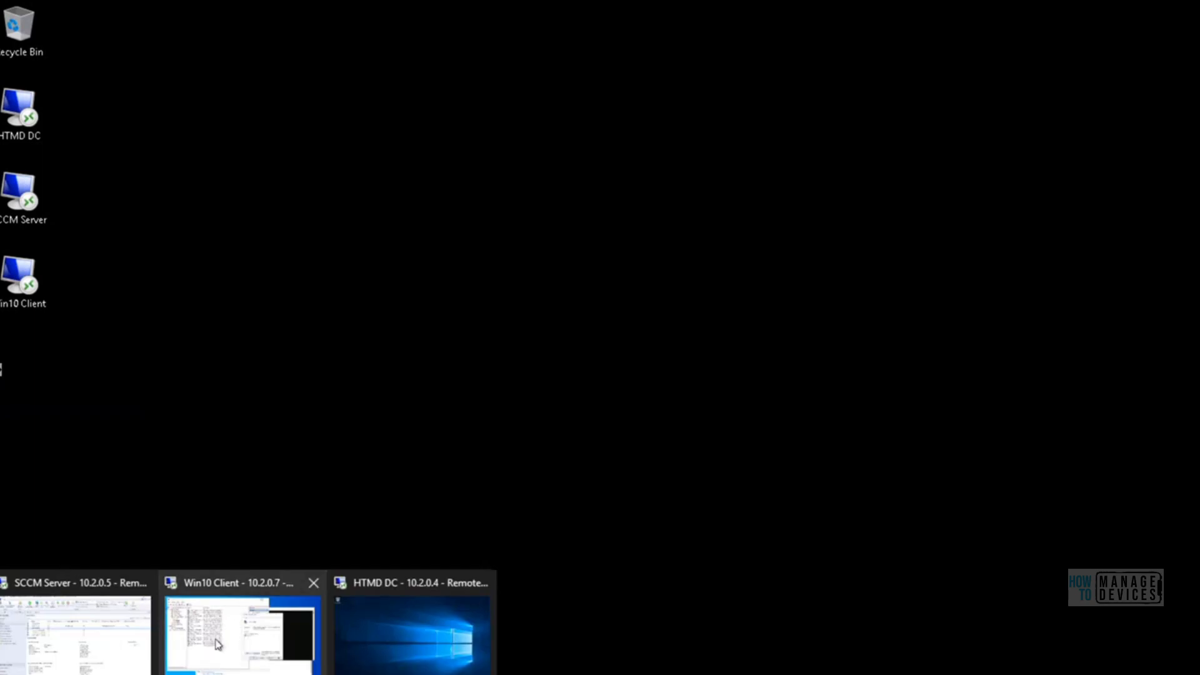
{"action": "left_click", "coordinate": [247, 633]}
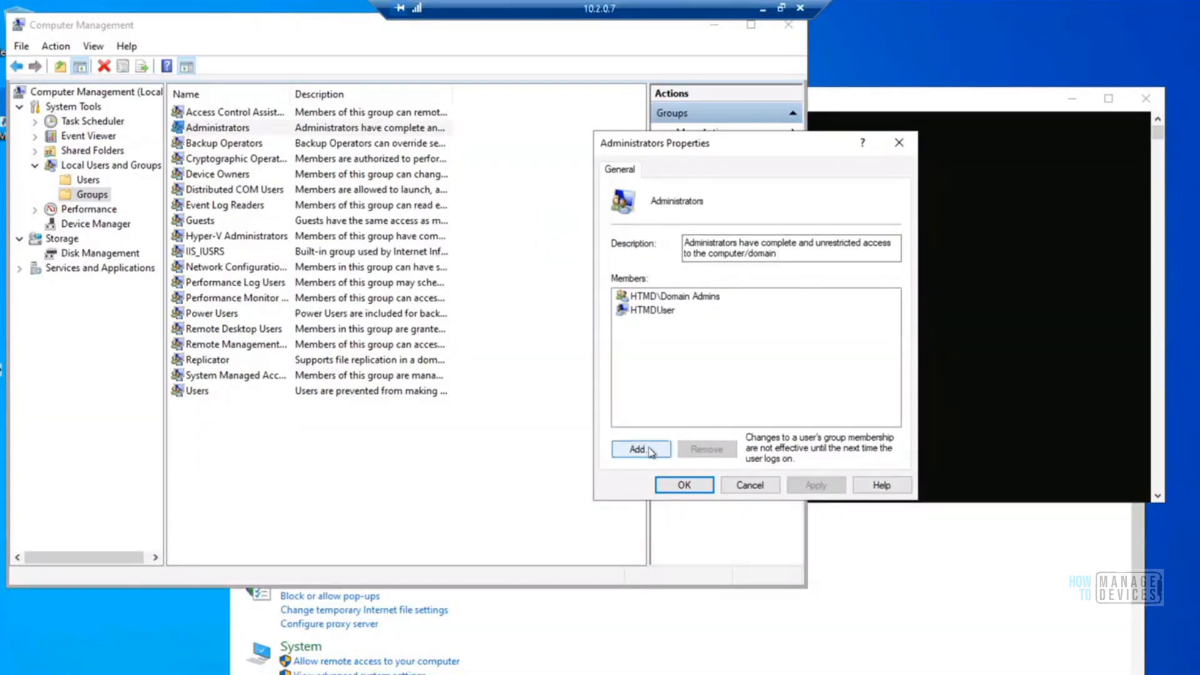
Enter HTMDSCCM as a new member of the local Administrators group and try to check the name against htmd.com
{"action": "left_click", "coordinate": [650, 450]}
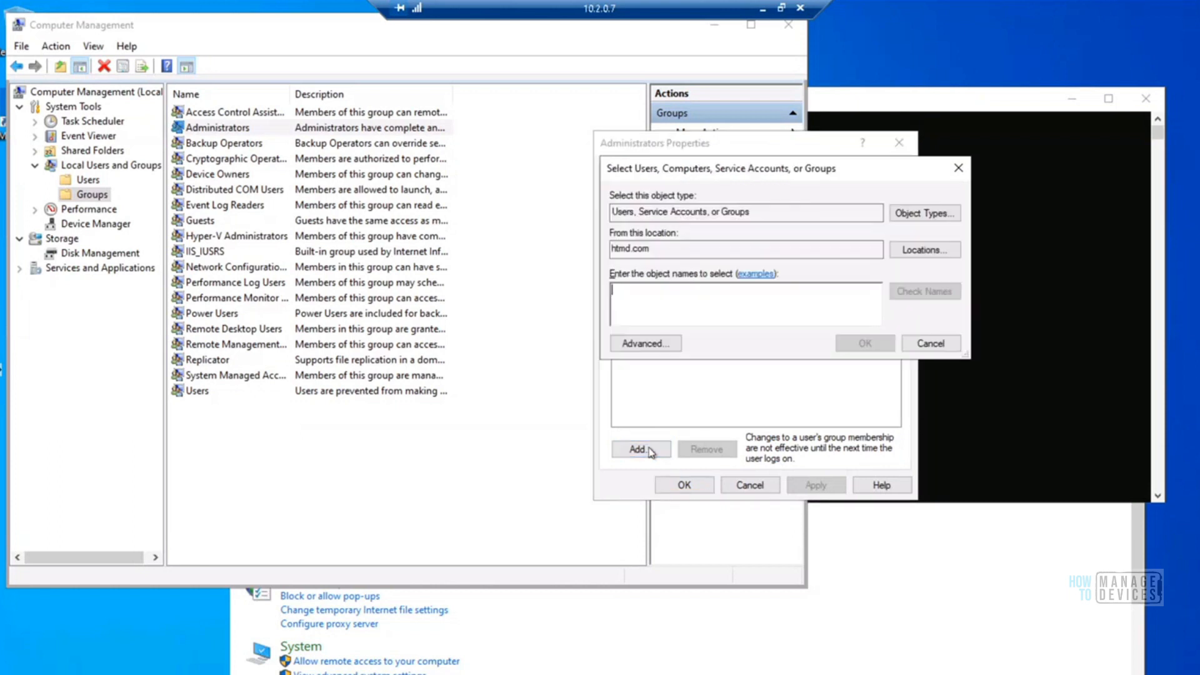
{"action": "left_click_drag", "start_coordinate": [744, 169], "coordinate": [343, 223]}
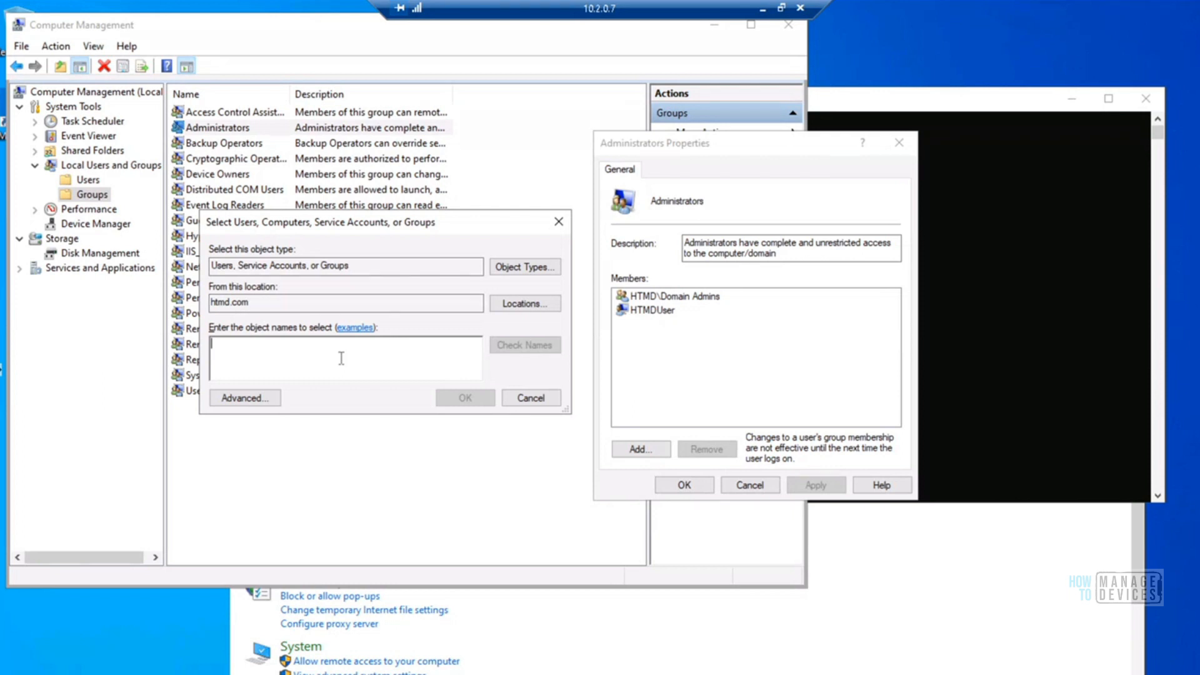
{"action": "type", "text": "HTMDSCCM"}
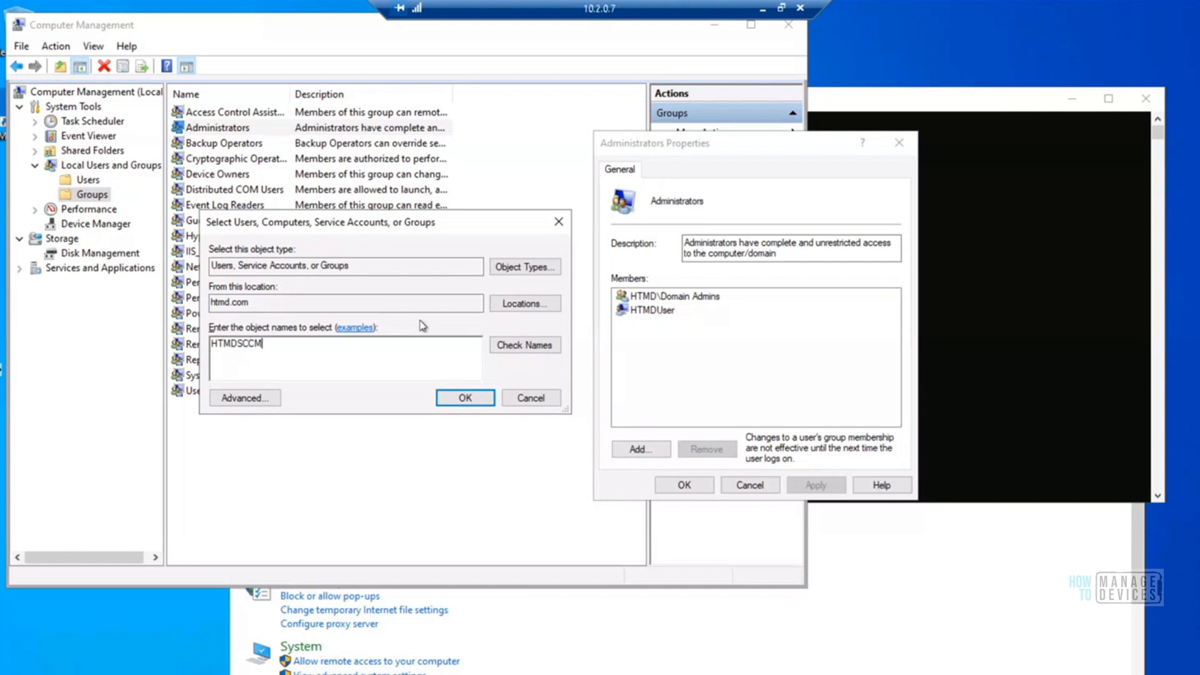
{"action": "left_click", "coordinate": [529, 348]}
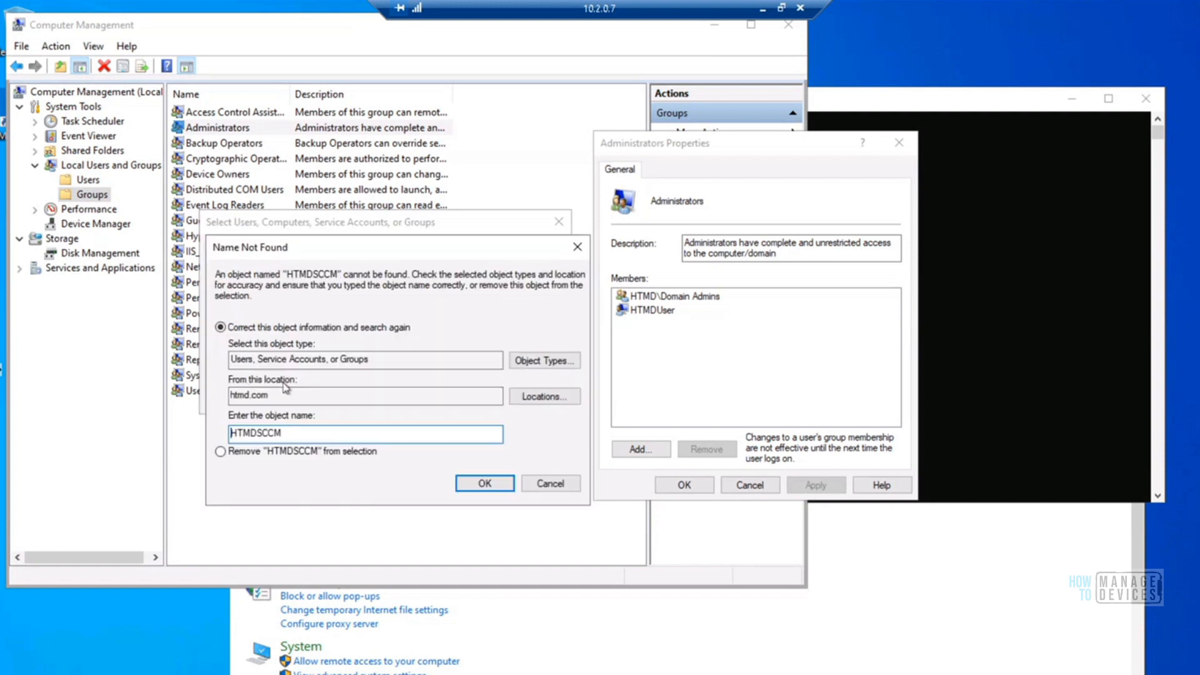
{"action": "left_click", "coordinate": [542, 485]}
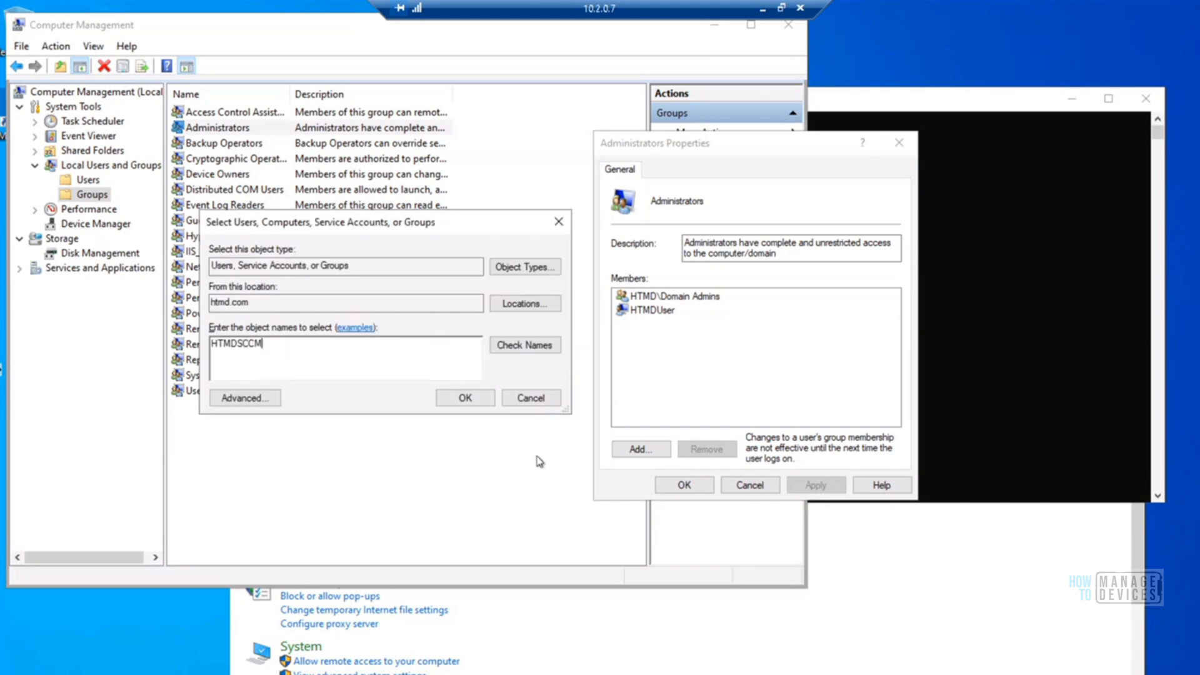
Include Computers among the object types searched for the new group member
{"action": "left_click", "coordinate": [519, 269]}
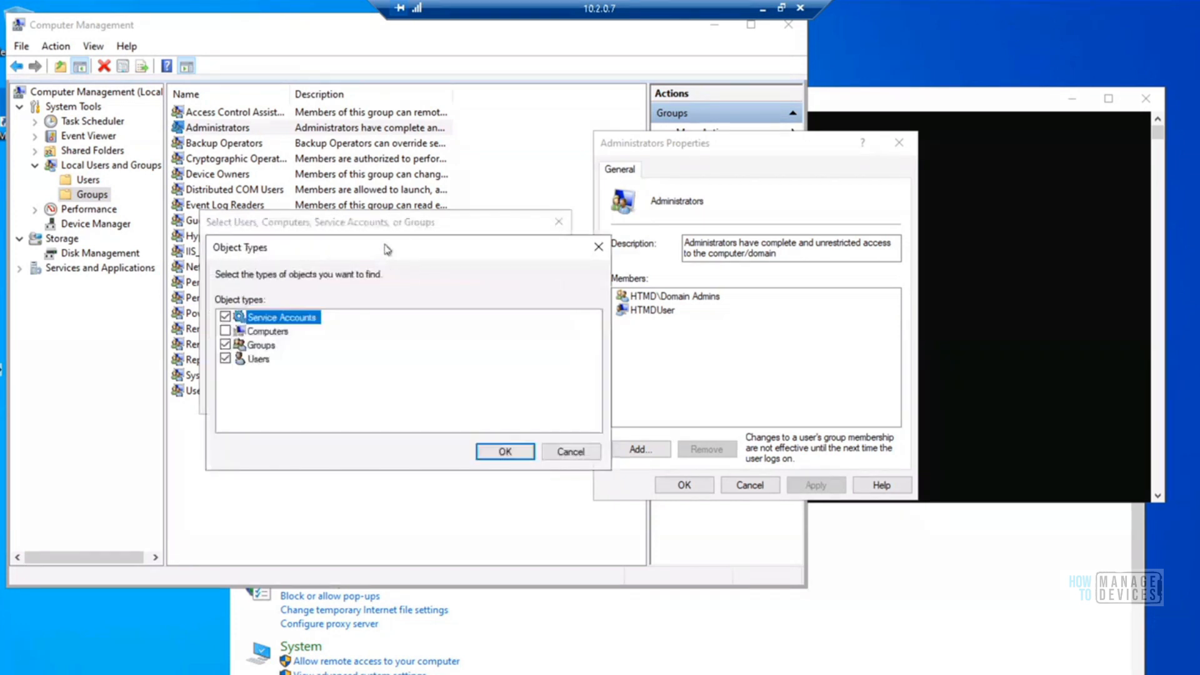
{"action": "left_click_drag", "start_coordinate": [388, 249], "coordinate": [699, 192]}
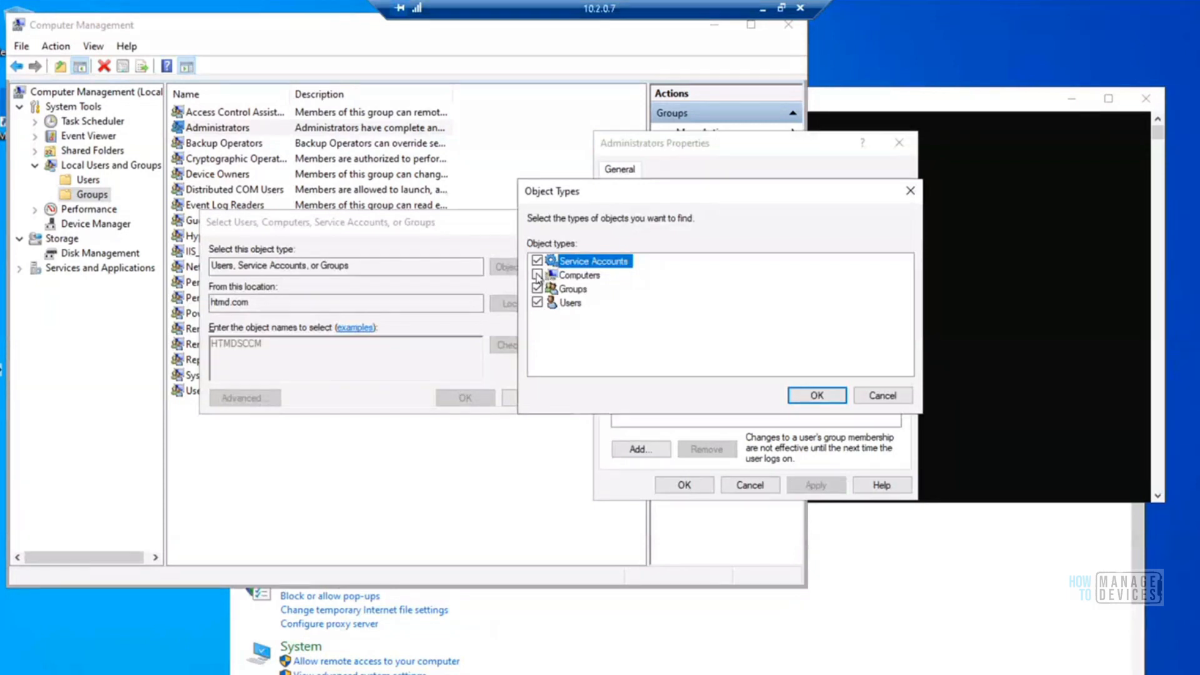
{"action": "left_click", "coordinate": [588, 280]}
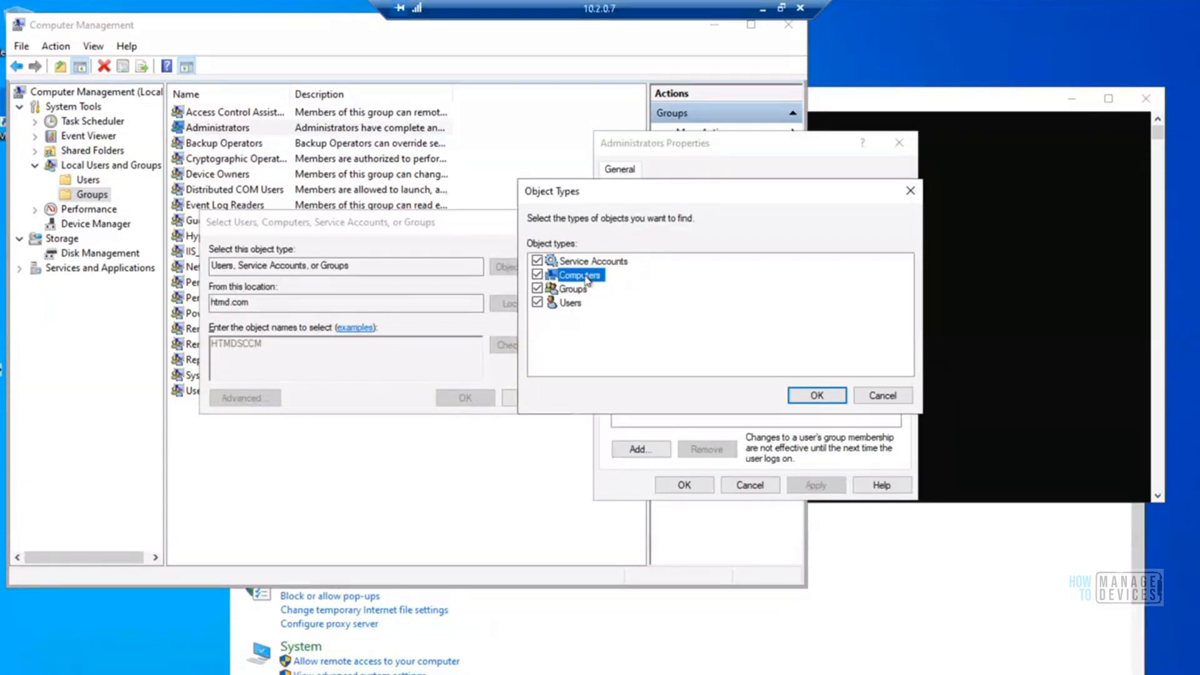
{"action": "left_click", "coordinate": [816, 401]}
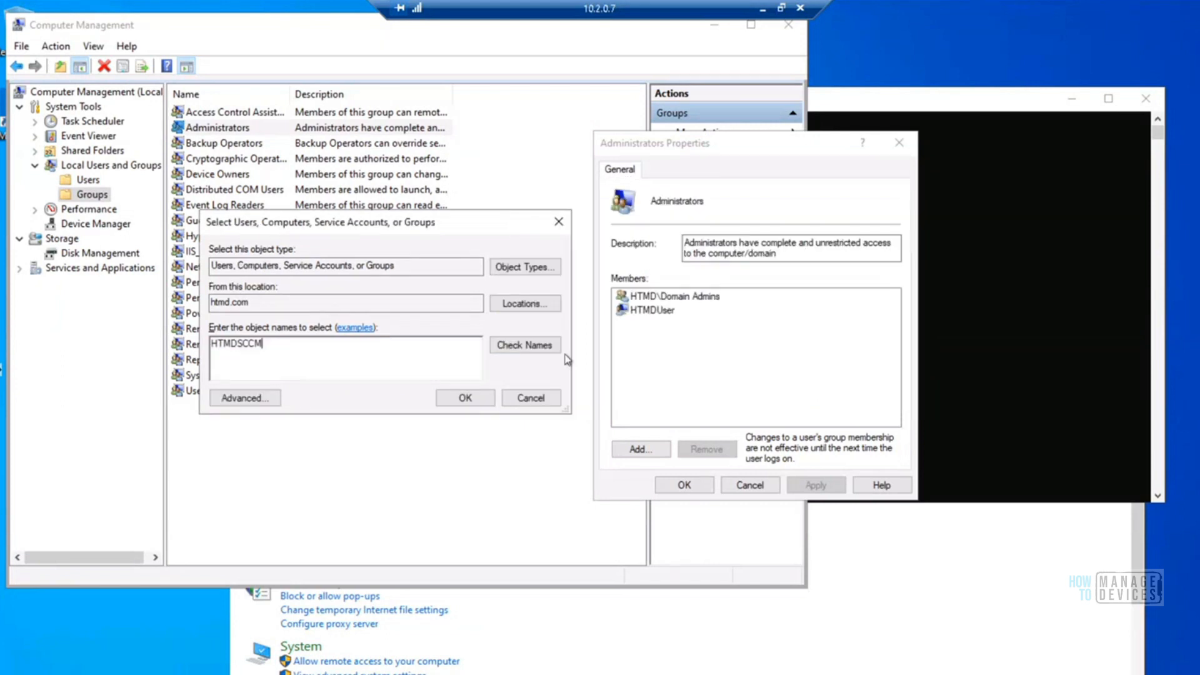
Check the name HTMDSCCM, add it to the local Administrators group, and reopen the group's properties to verify its members
{"action": "left_click", "coordinate": [538, 349]}
{"action": "left_click_drag", "start_coordinate": [310, 345], "coordinate": [171, 334]}
{"action": "left_click", "coordinate": [279, 341]}
{"action": "left_click_drag", "start_coordinate": [279, 342], "coordinate": [225, 333]}
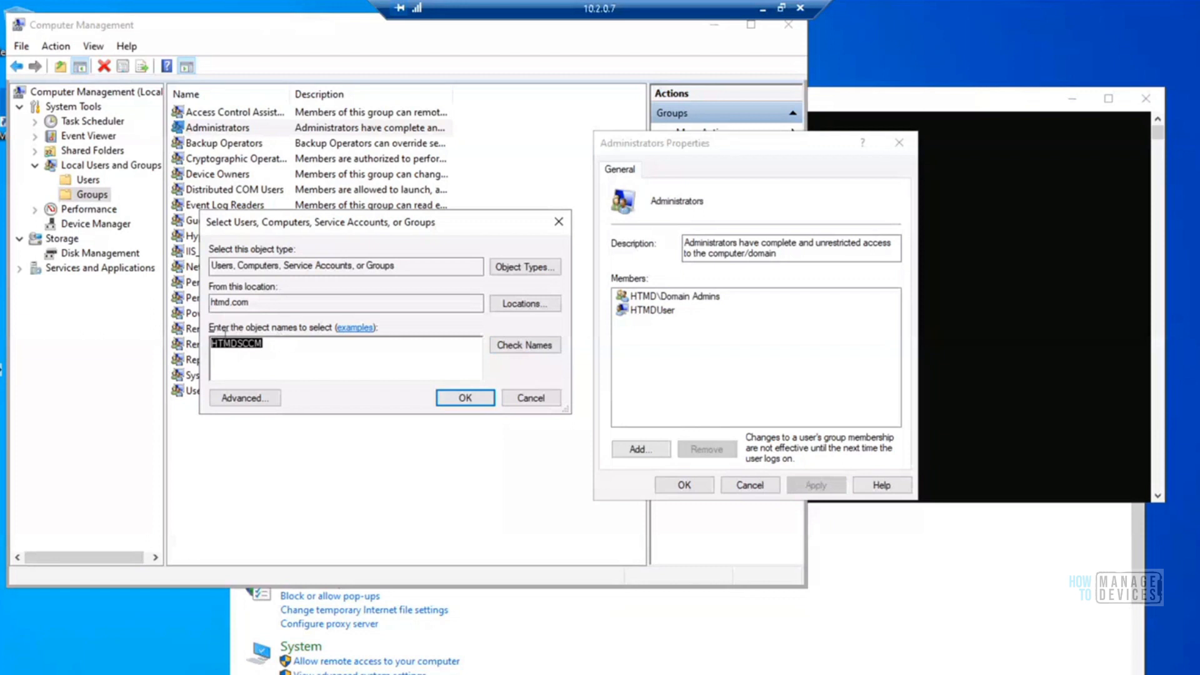
{"action": "left_click", "coordinate": [475, 399]}
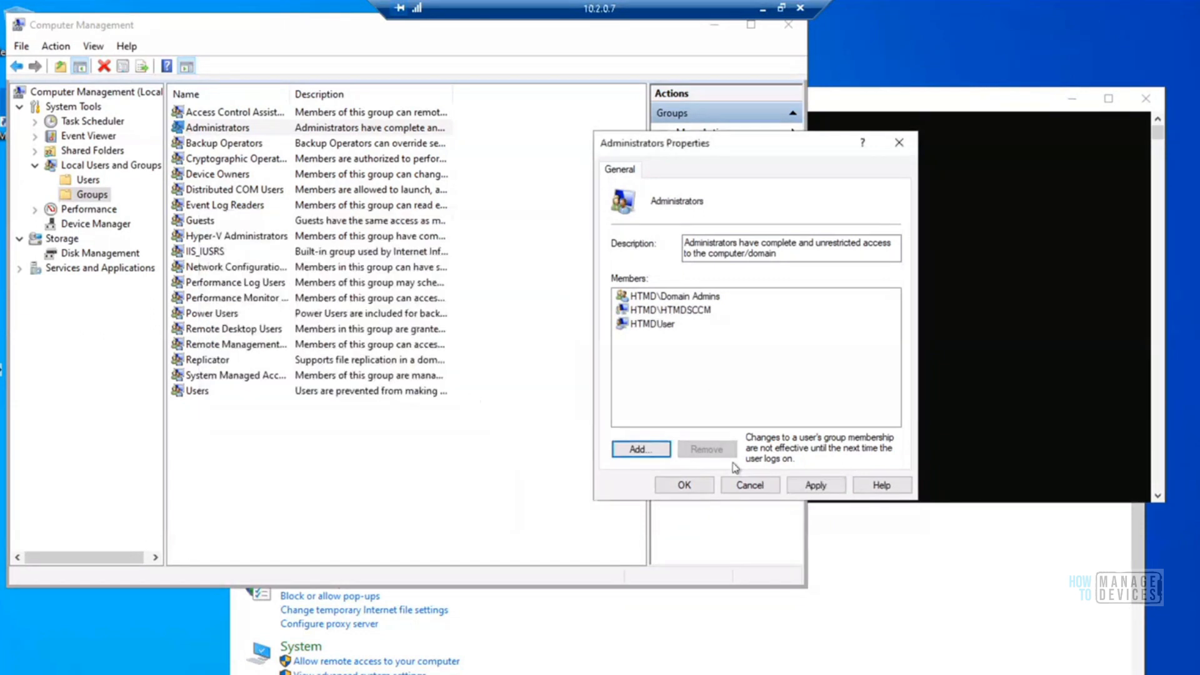
{"action": "left_click", "coordinate": [686, 486]}
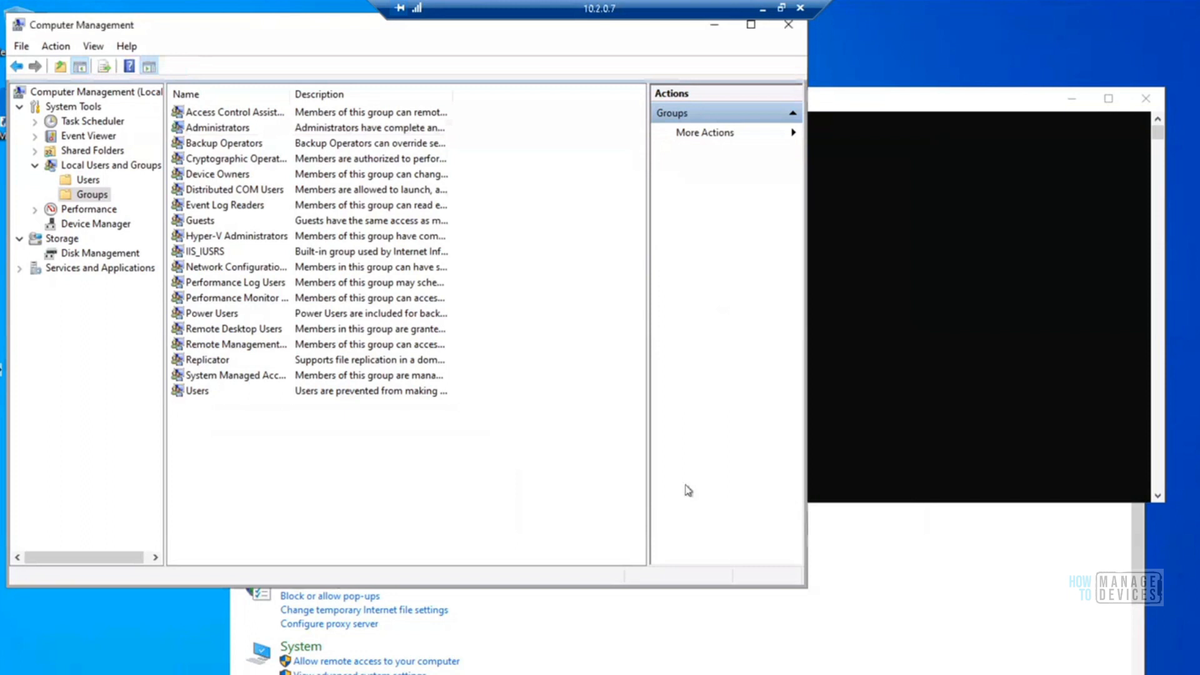
{"action": "left_click", "coordinate": [209, 129]}
{"action": "double_click", "coordinate": [209, 129]}
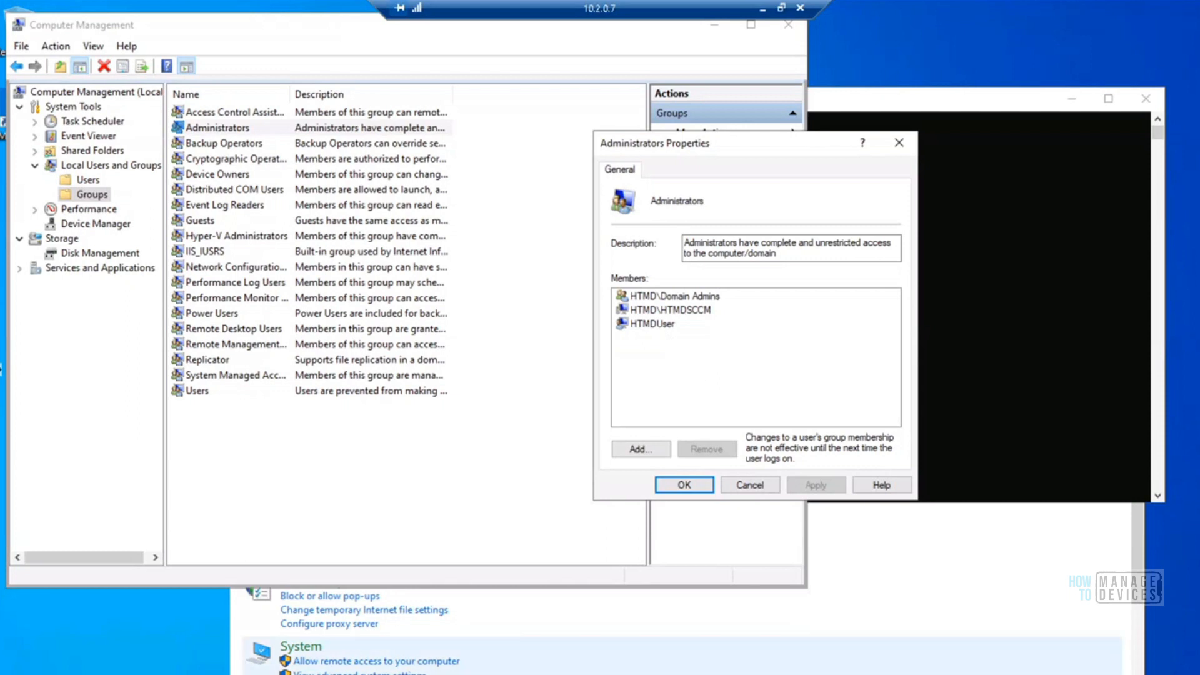
Open the C:\Windows folder on the Windows 10 client in File Explorer
{"action": "left_click", "coordinate": [470, 674]}
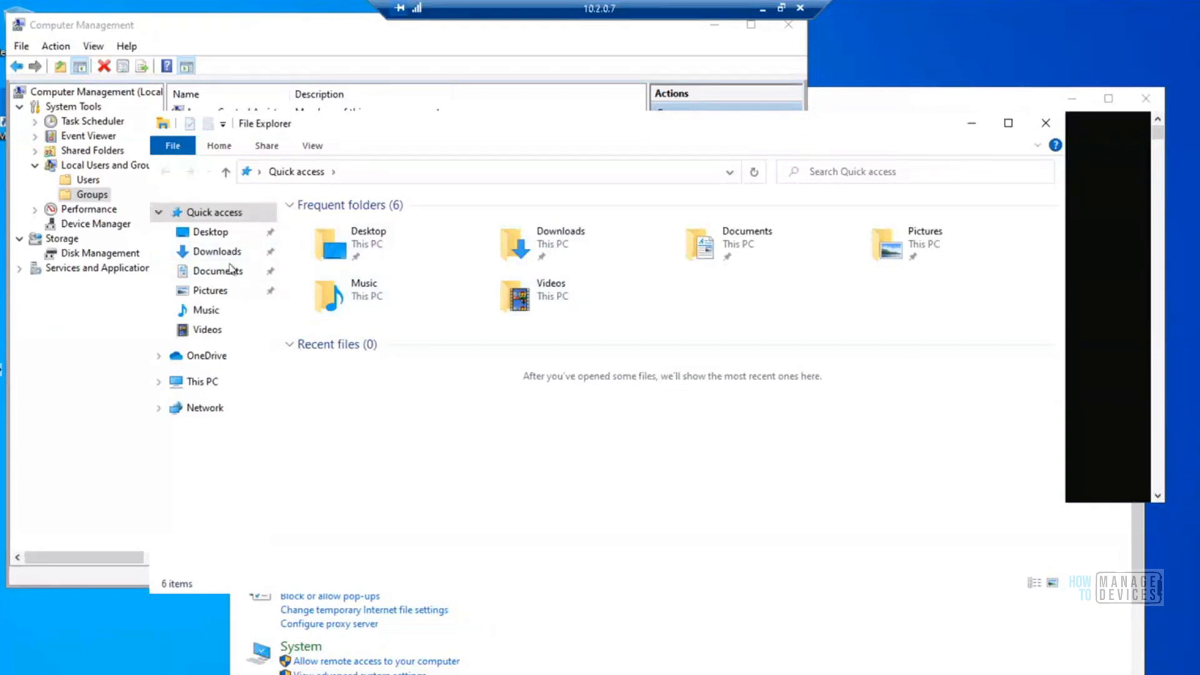
{"action": "left_click", "coordinate": [353, 172]}
{"action": "type", "text": "C:\\"}
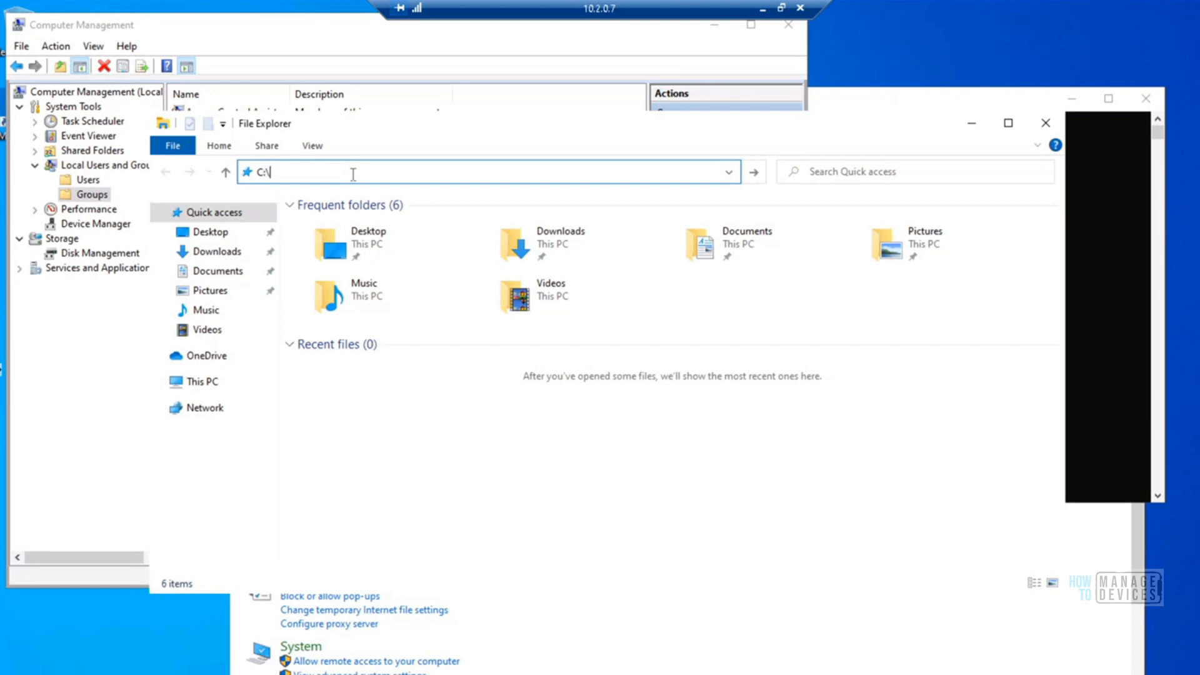
{"action": "key", "text": "Return"}
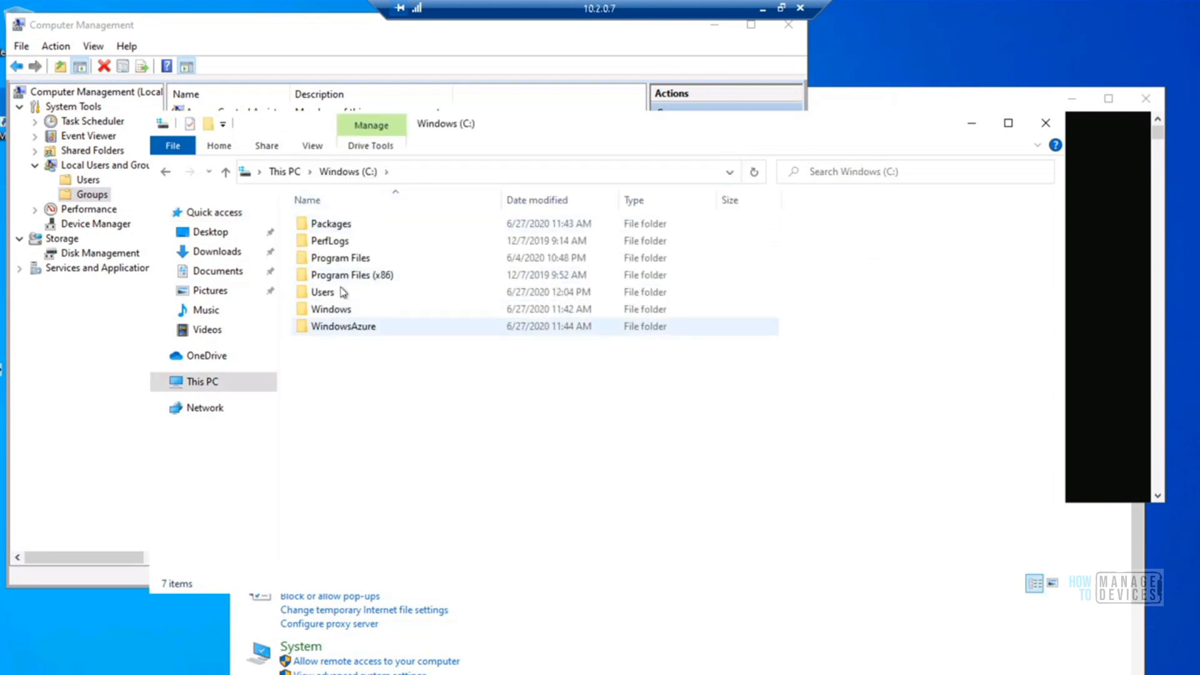
{"action": "double_click", "coordinate": [332, 309]}
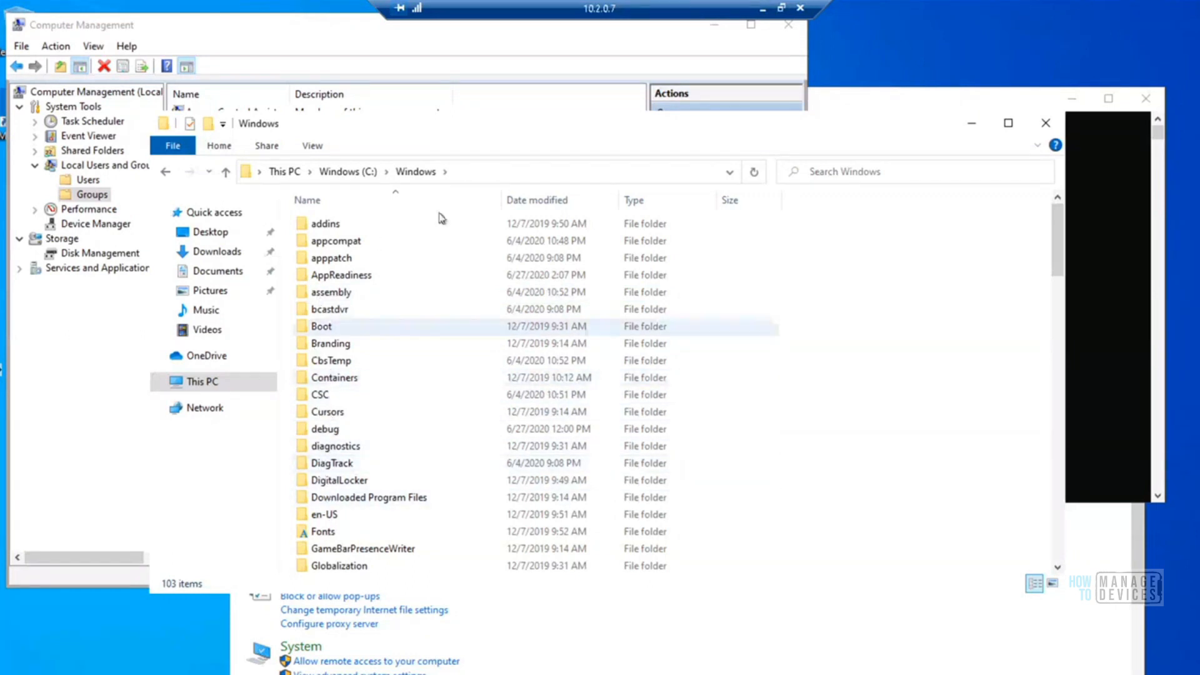
Switch from the Win10 Client remote session back to the SCCM Server session
{"action": "left_click", "coordinate": [762, 9]}
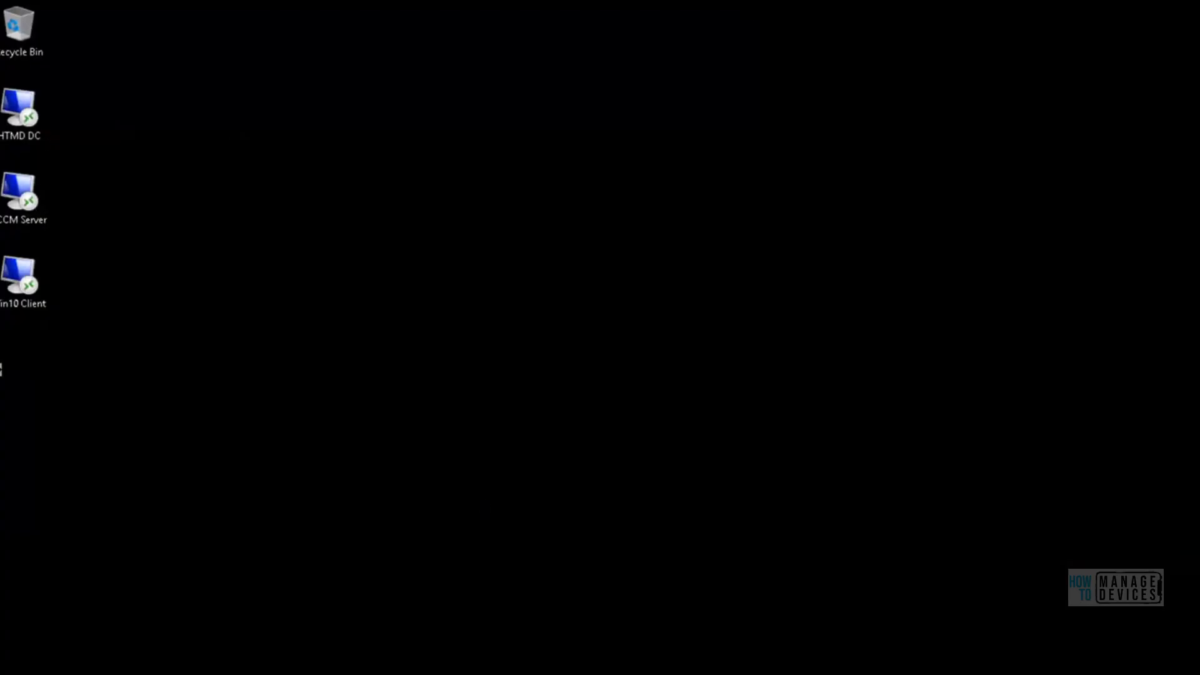
{"action": "mouse_move", "coordinate": [242, 673]}
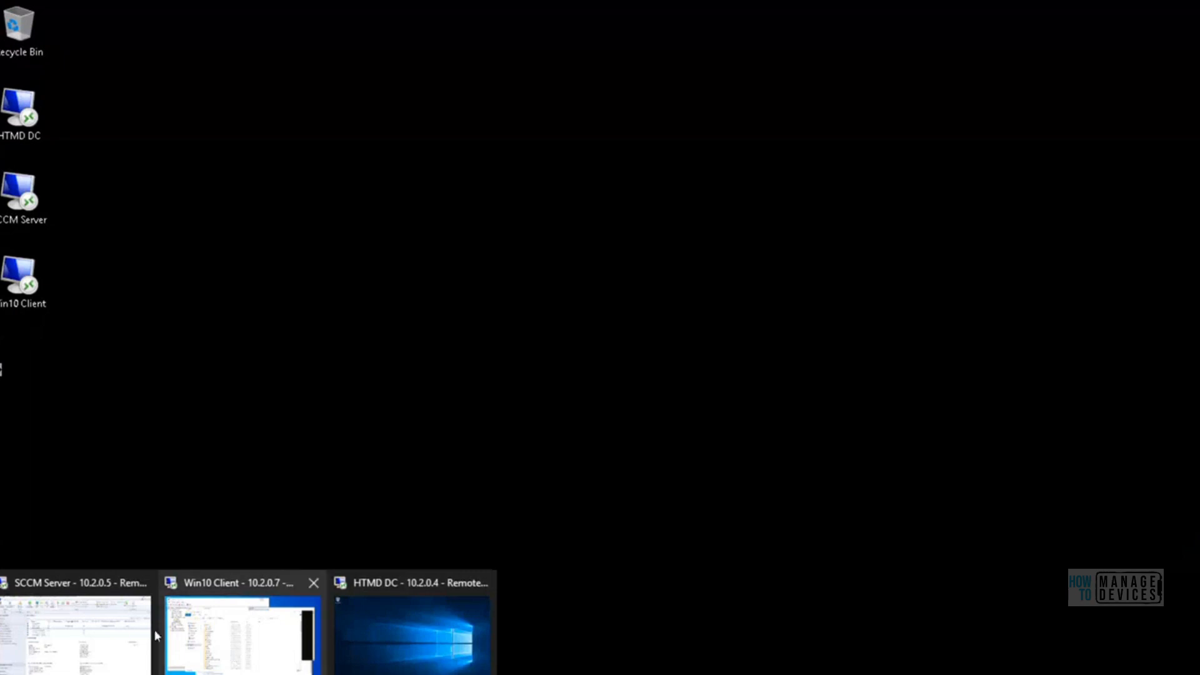
{"action": "left_click", "coordinate": [98, 634]}
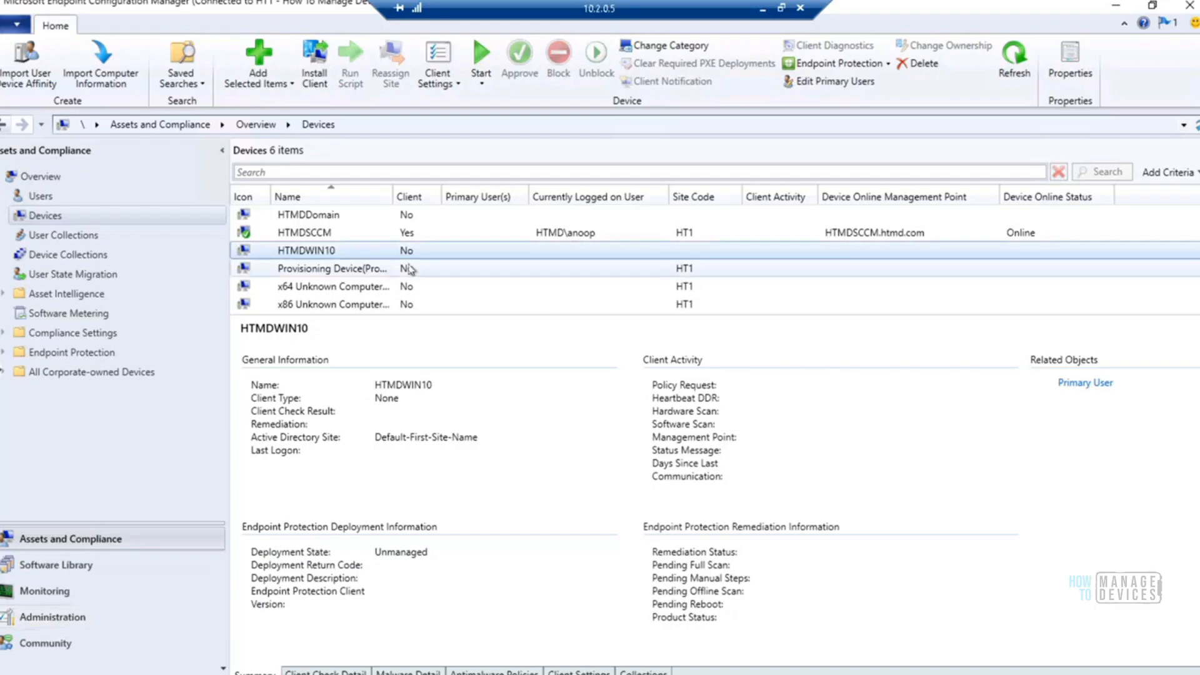
Push the client to HTMDWIN10 with the Install Client wizard, choosing to always install the client software and install it from specified site HT1
{"action": "left_click", "coordinate": [313, 253]}
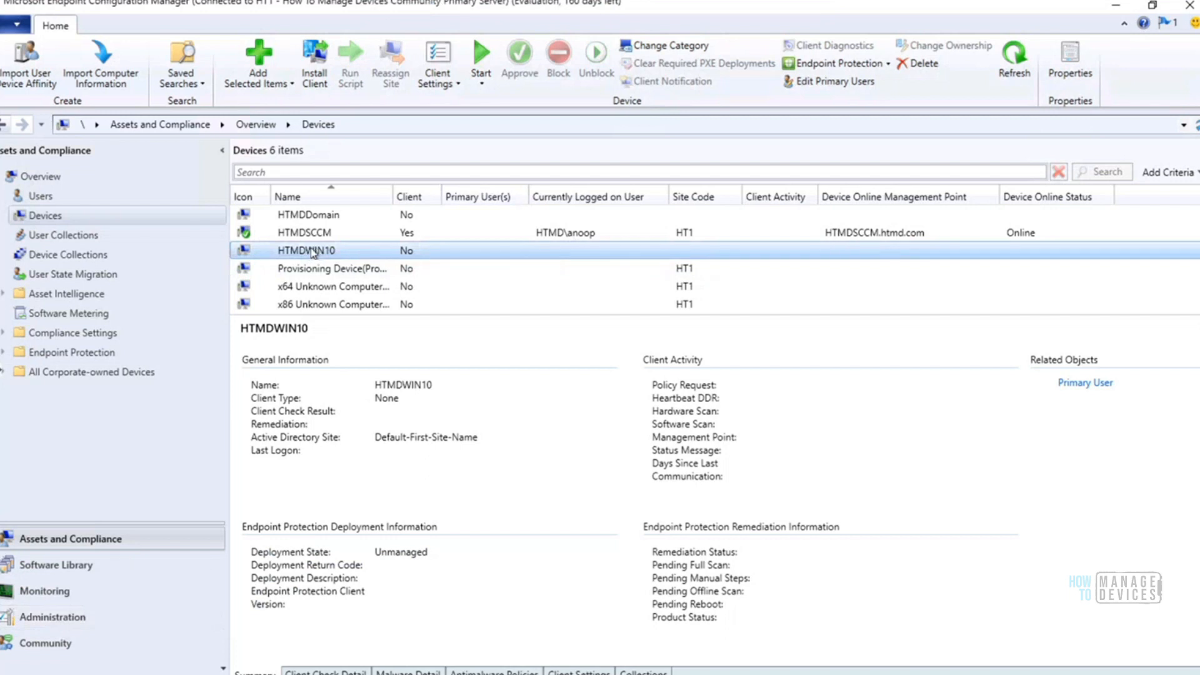
{"action": "right_click", "coordinate": [312, 253]}
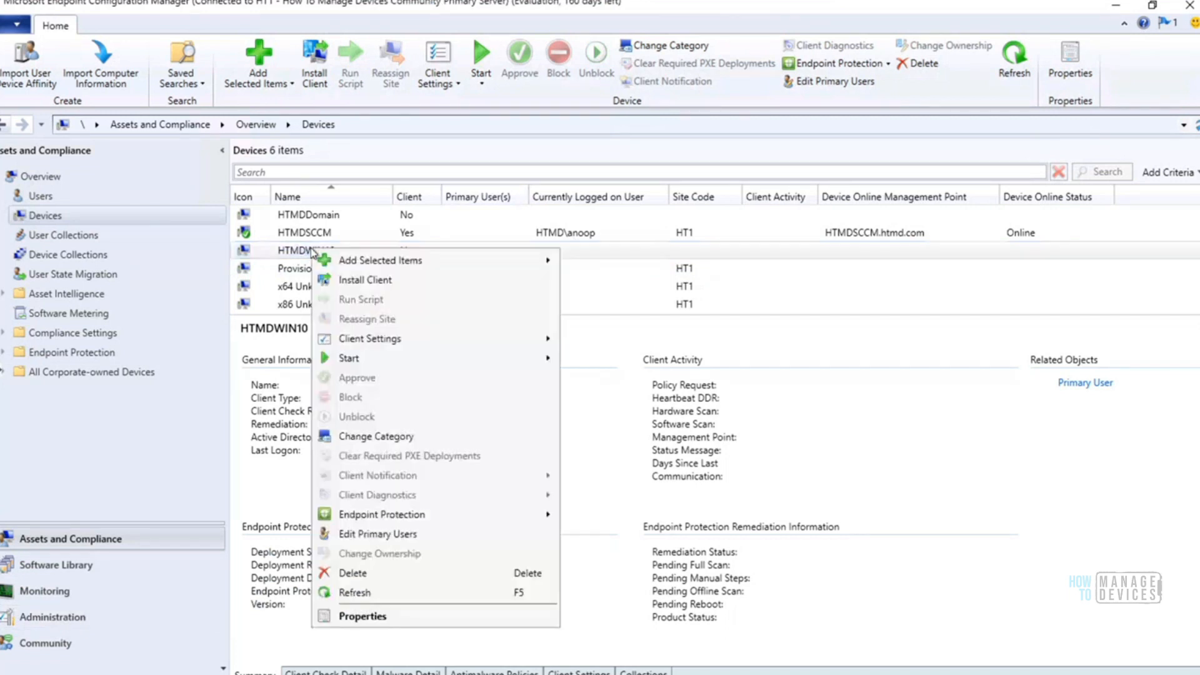
{"action": "left_click", "coordinate": [392, 281]}
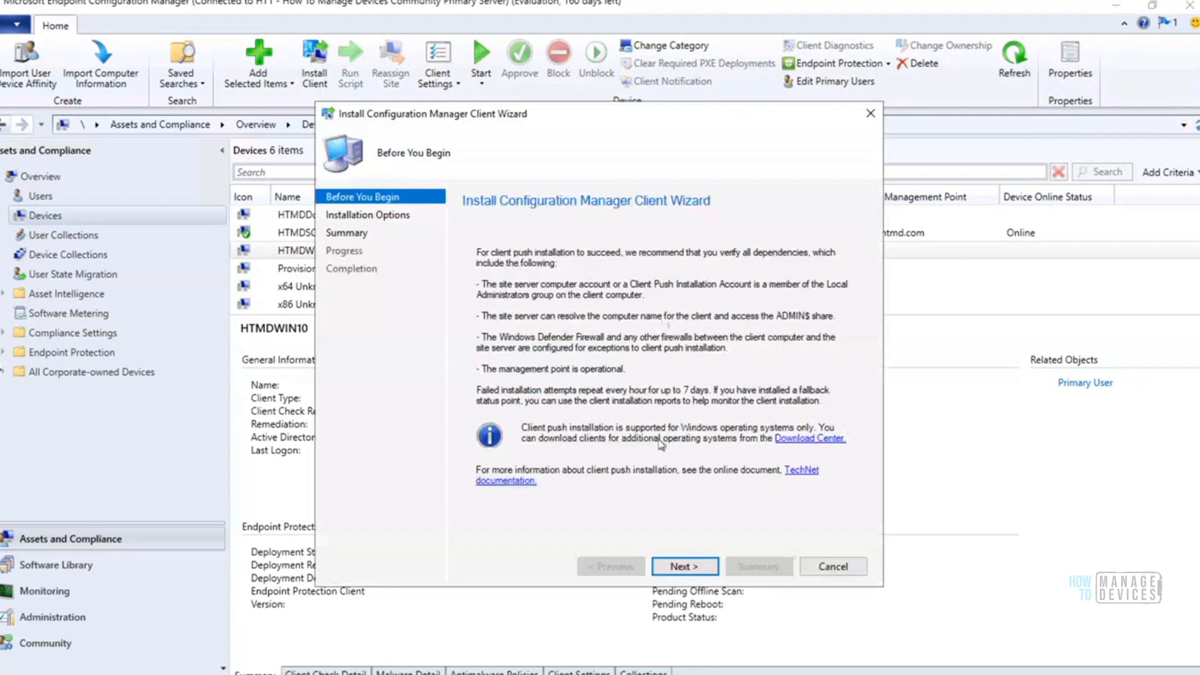
{"action": "left_click", "coordinate": [681, 566]}
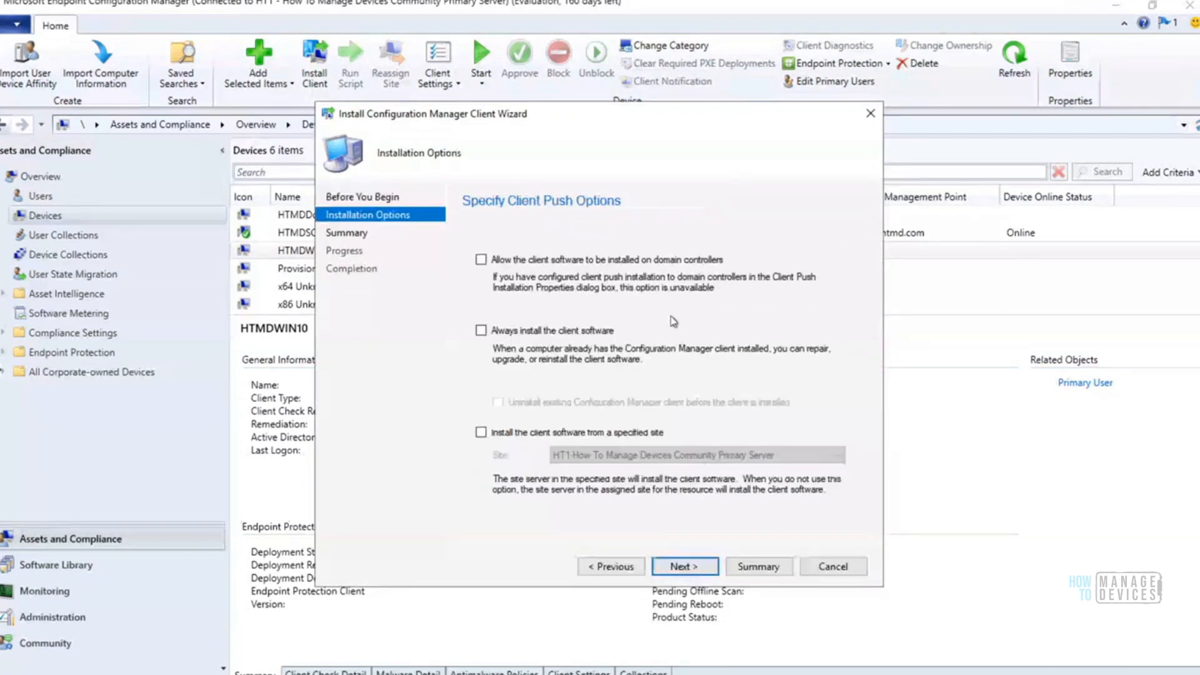
{"action": "left_click", "coordinate": [481, 330]}
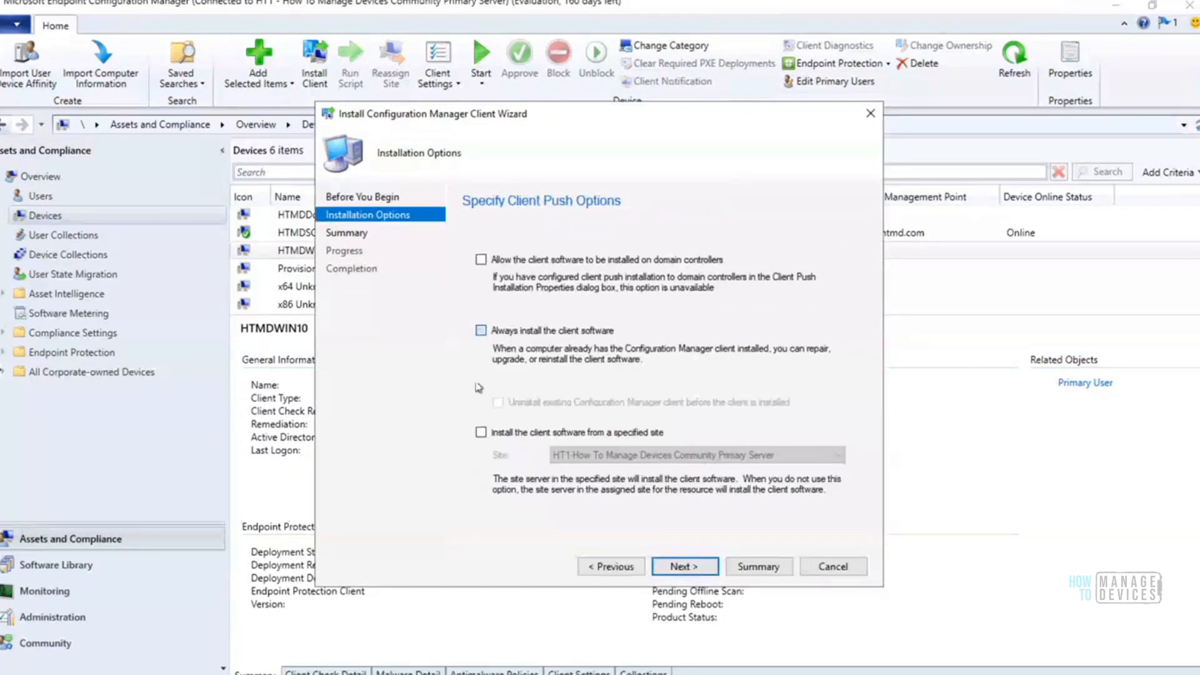
{"action": "left_click", "coordinate": [481, 432]}
{"action": "left_click", "coordinate": [682, 569]}
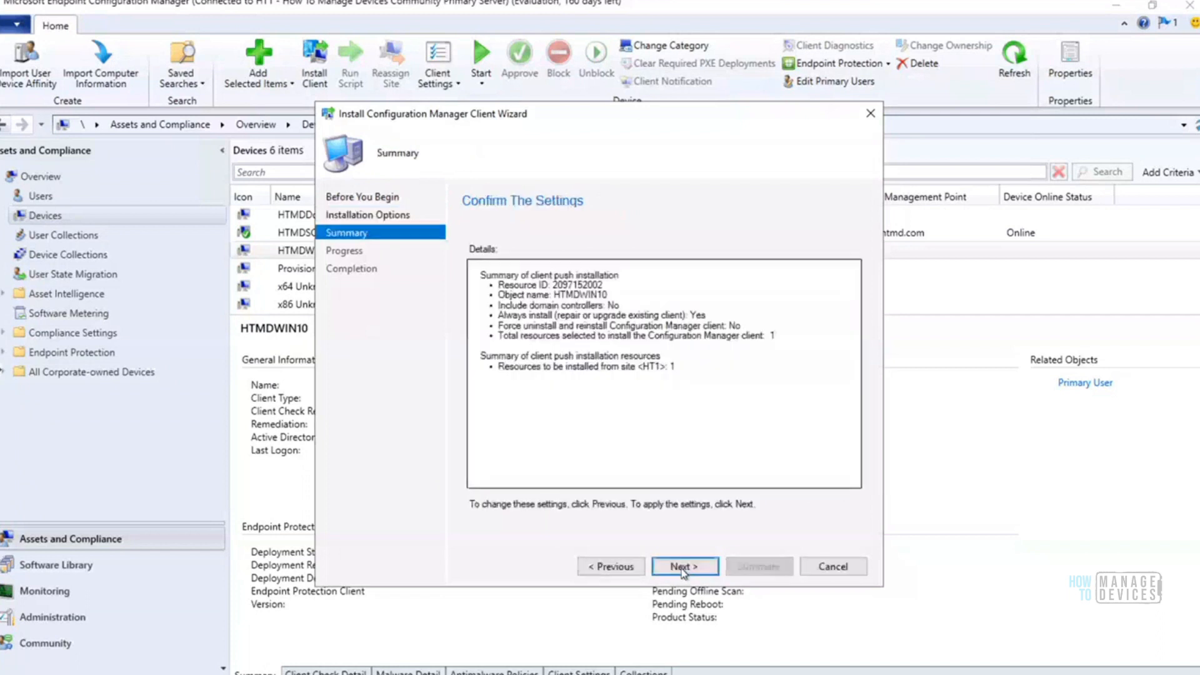
{"action": "left_click", "coordinate": [682, 567]}
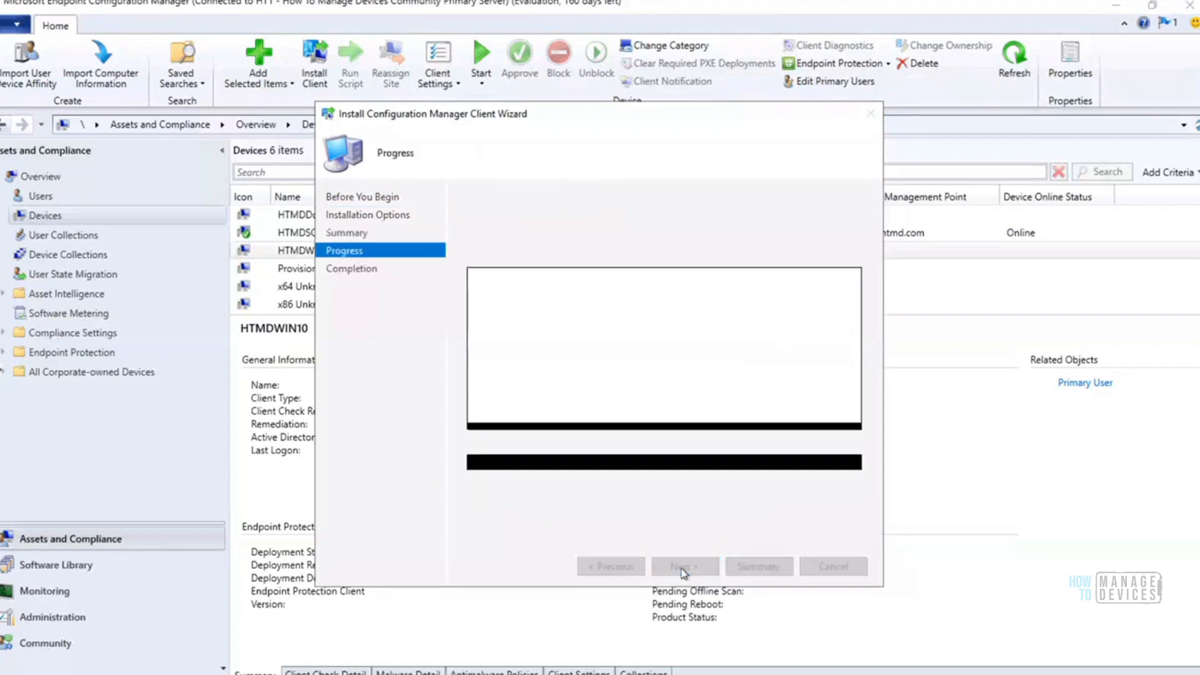
{"action": "left_click", "coordinate": [825, 568]}
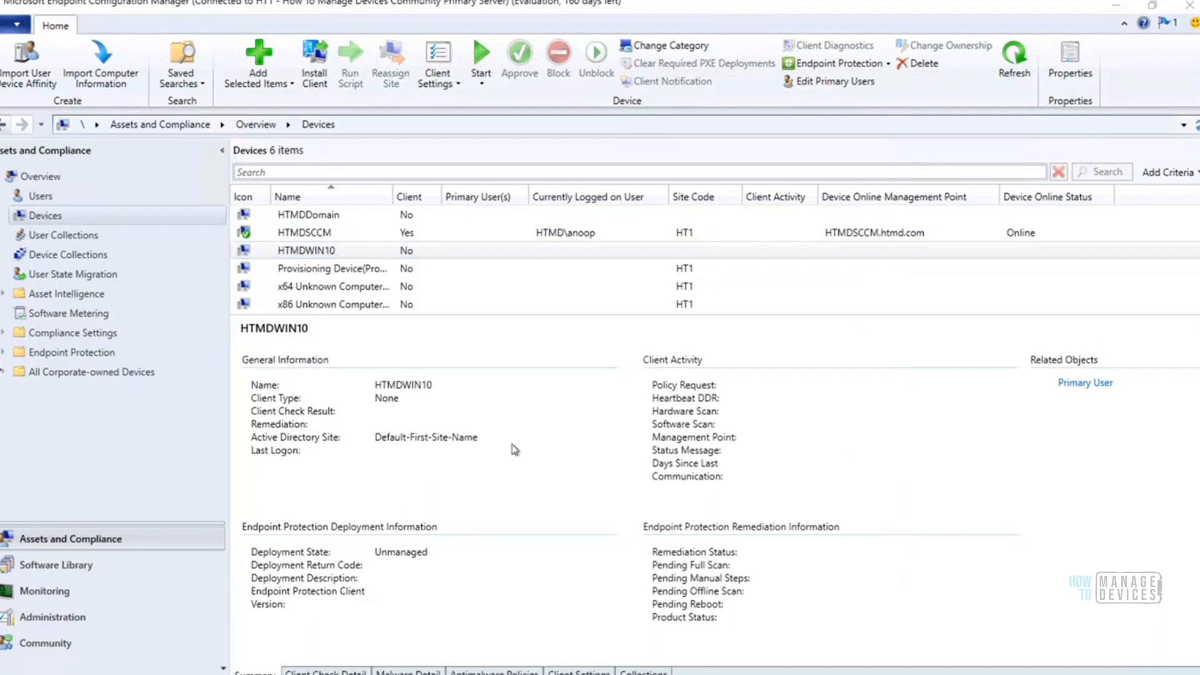
Switch to the trace log tool and examine the HTMDWIN10 push entries in ccm.log, including the share connection, WMI error and ccmsetup service start
{"action": "left_click", "coordinate": [420, 664]}
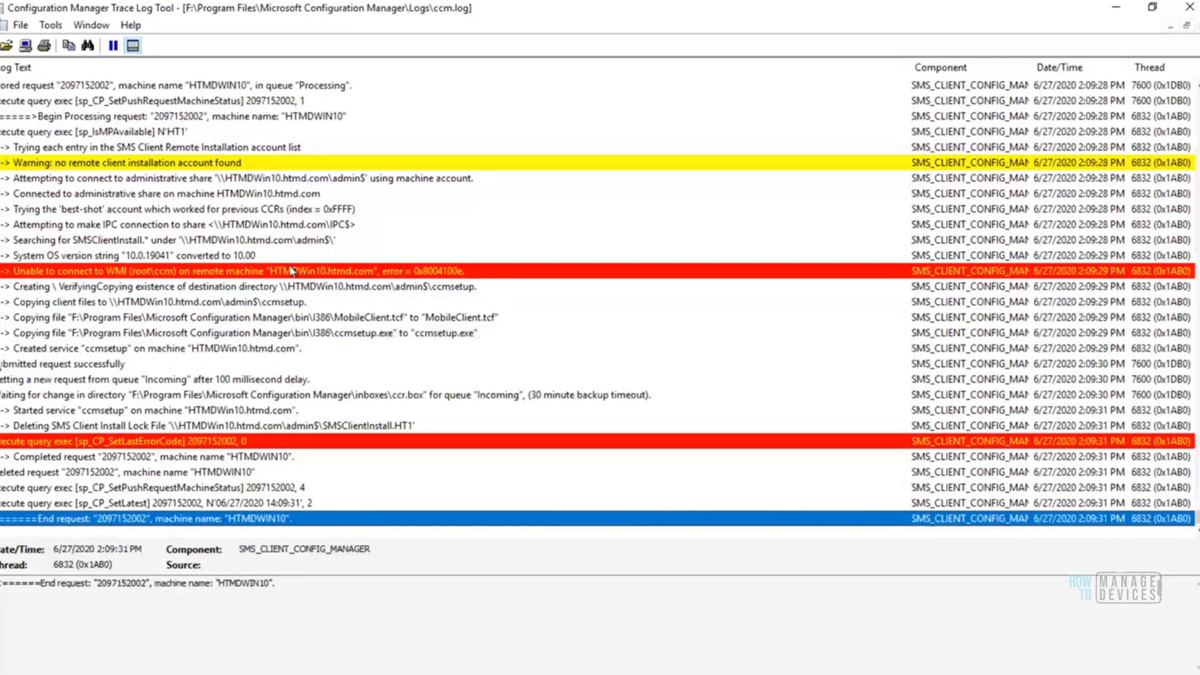
{"action": "left_click", "coordinate": [354, 179]}
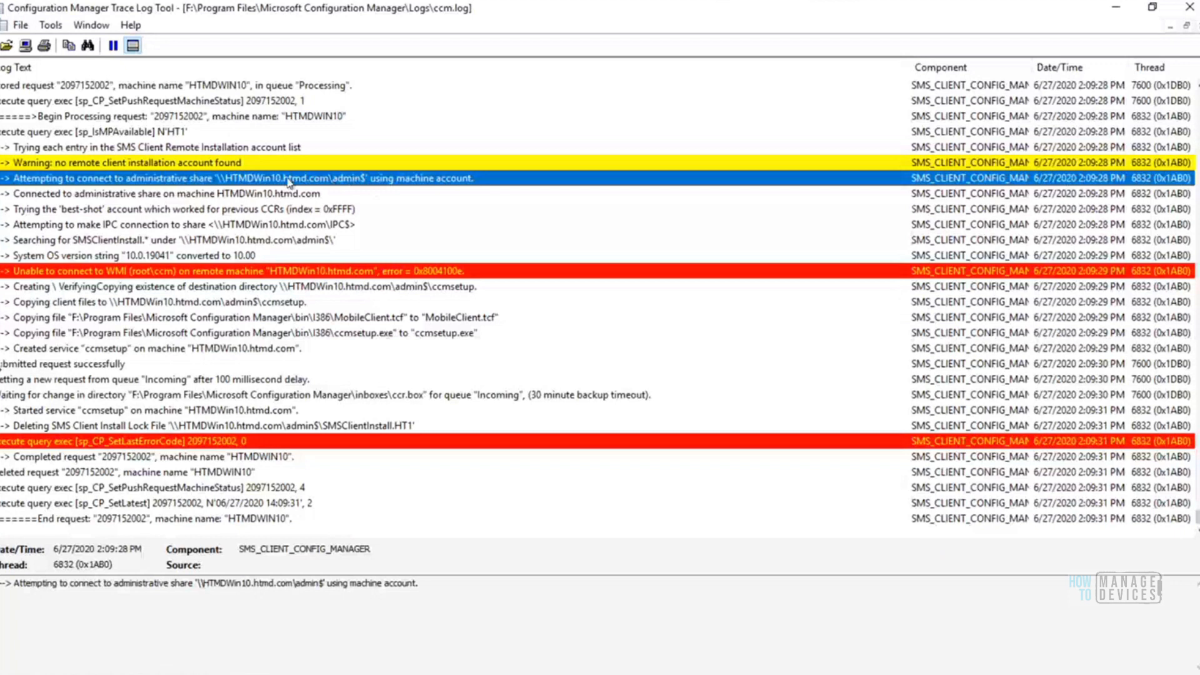
{"action": "left_click", "coordinate": [145, 160]}
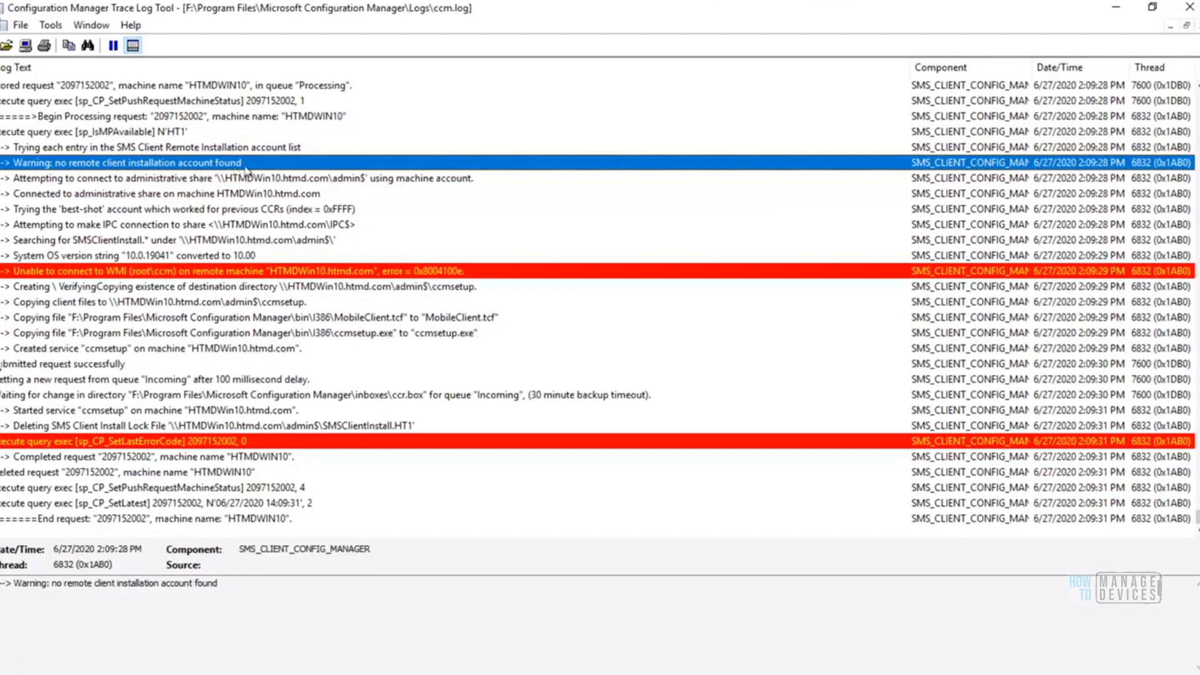
{"action": "left_click", "coordinate": [263, 180]}
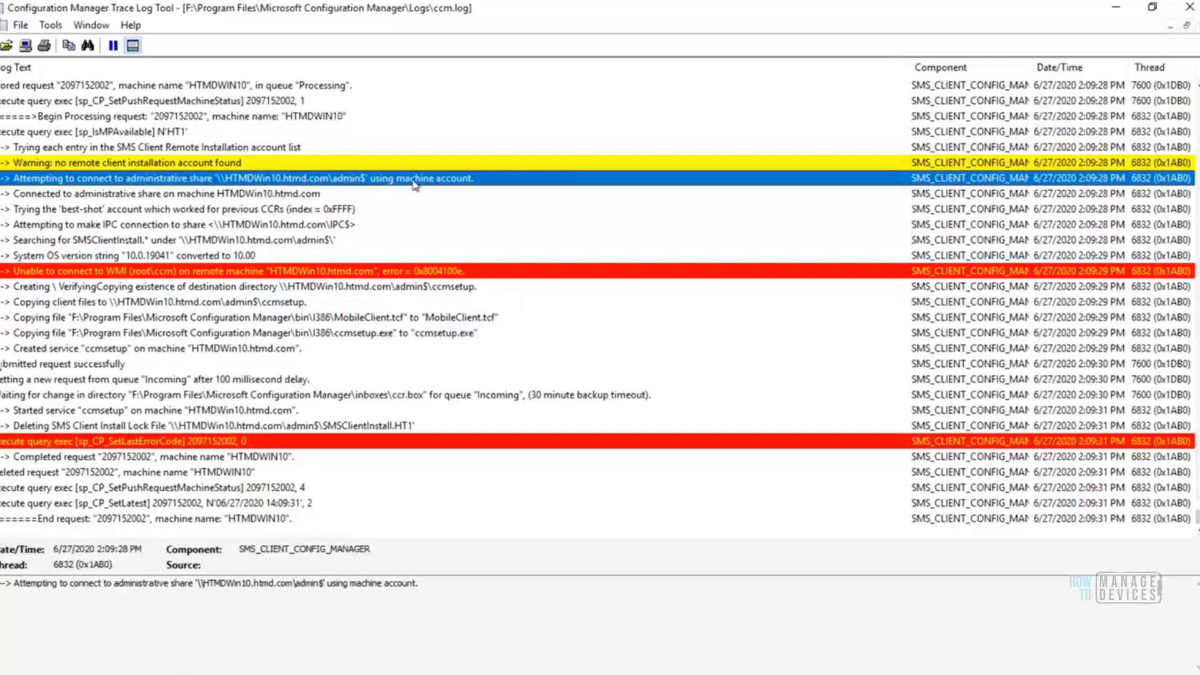
{"action": "left_click", "coordinate": [305, 195]}
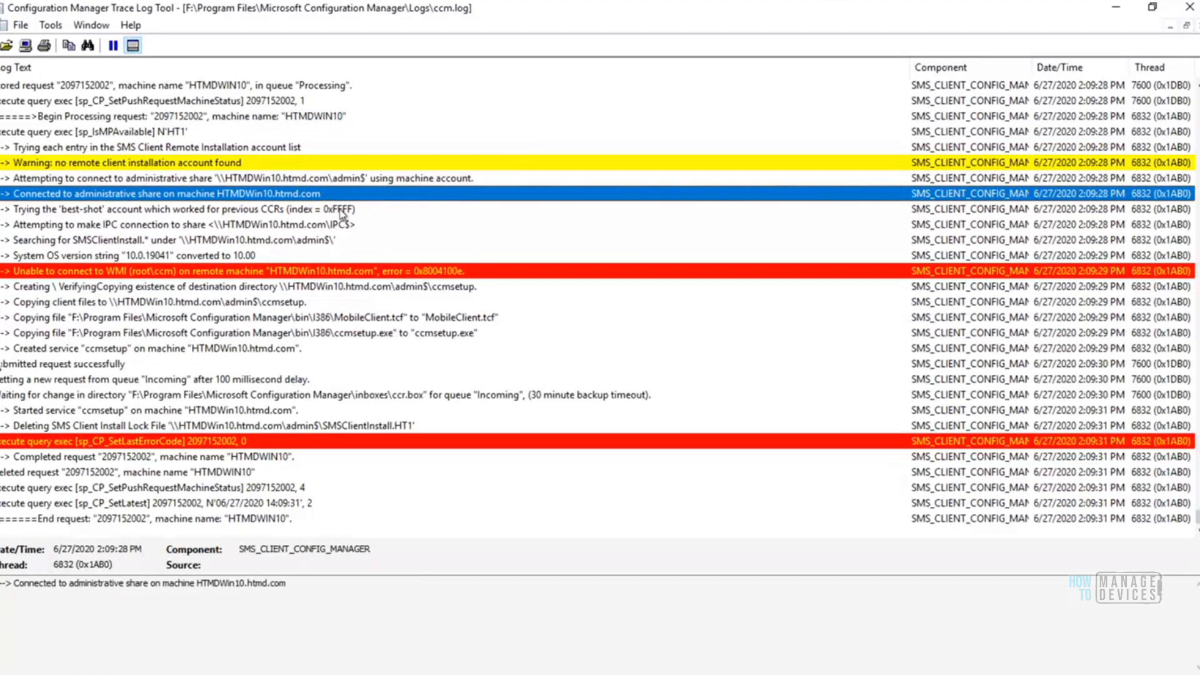
{"action": "left_click", "coordinate": [340, 213]}
{"action": "left_click", "coordinate": [319, 229]}
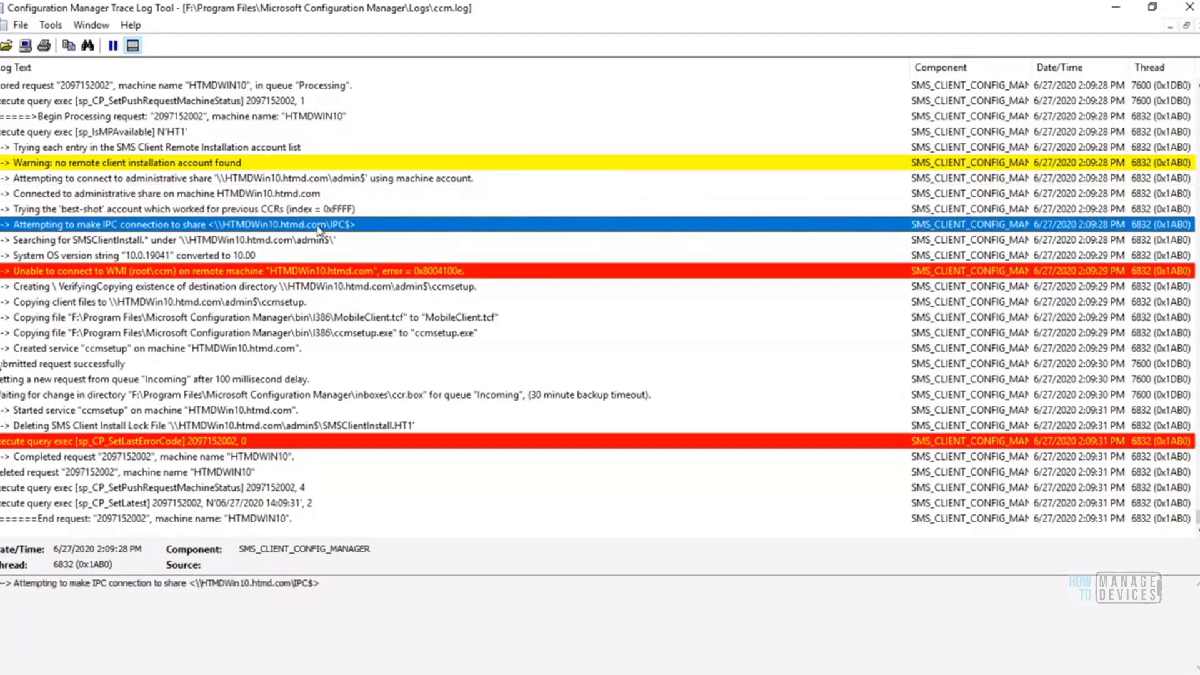
{"action": "key", "text": "Down"}
{"action": "key", "text": "Down"}
{"action": "key", "text": "Down"}
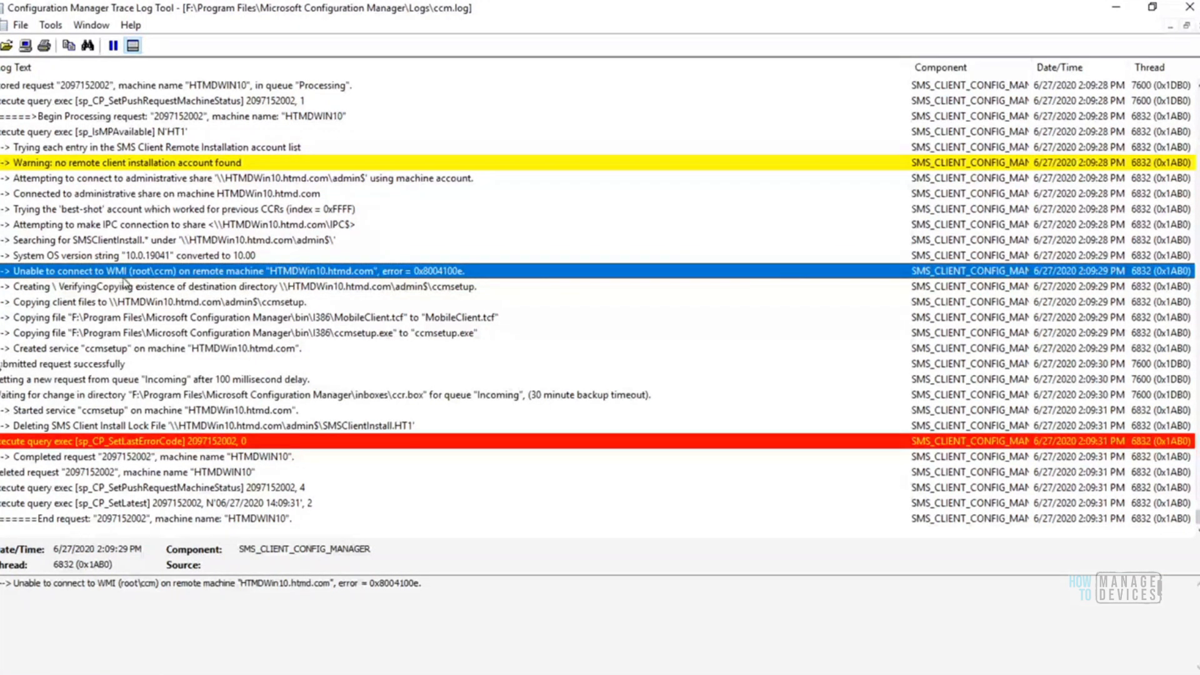
{"action": "left_click", "coordinate": [128, 442]}
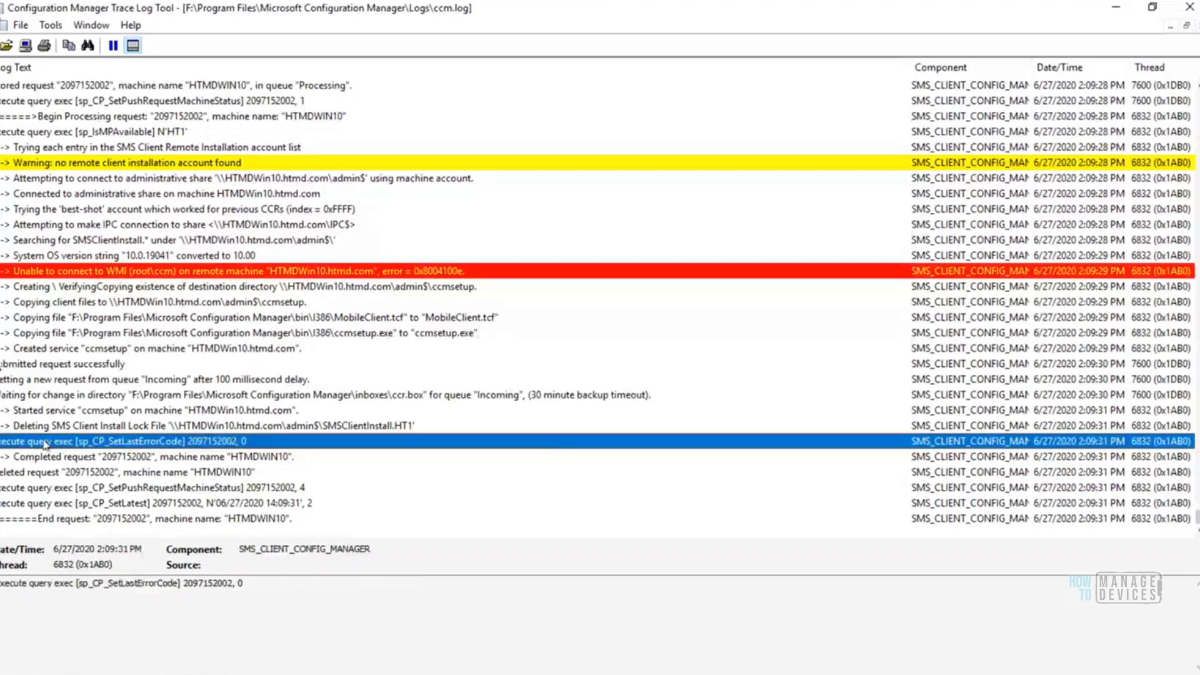
{"action": "left_click", "coordinate": [149, 413]}
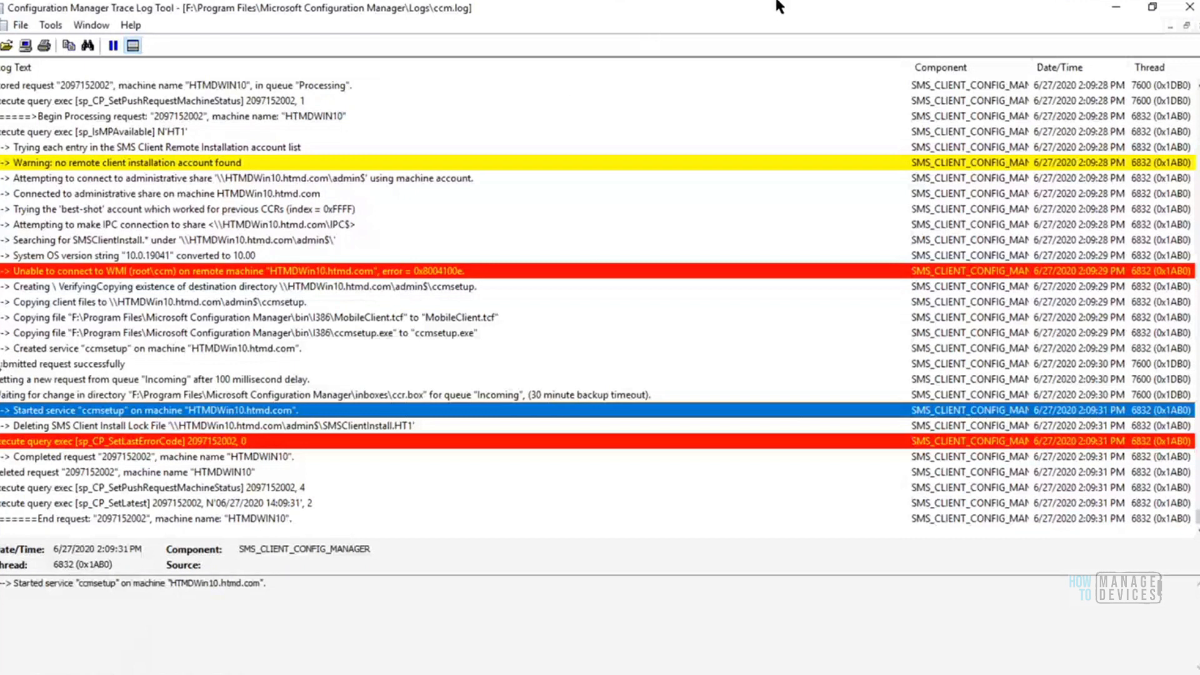
Switch from the SCCM Server remote session to the Win10 Client session
{"action": "mouse_move", "coordinate": [780, 8]}
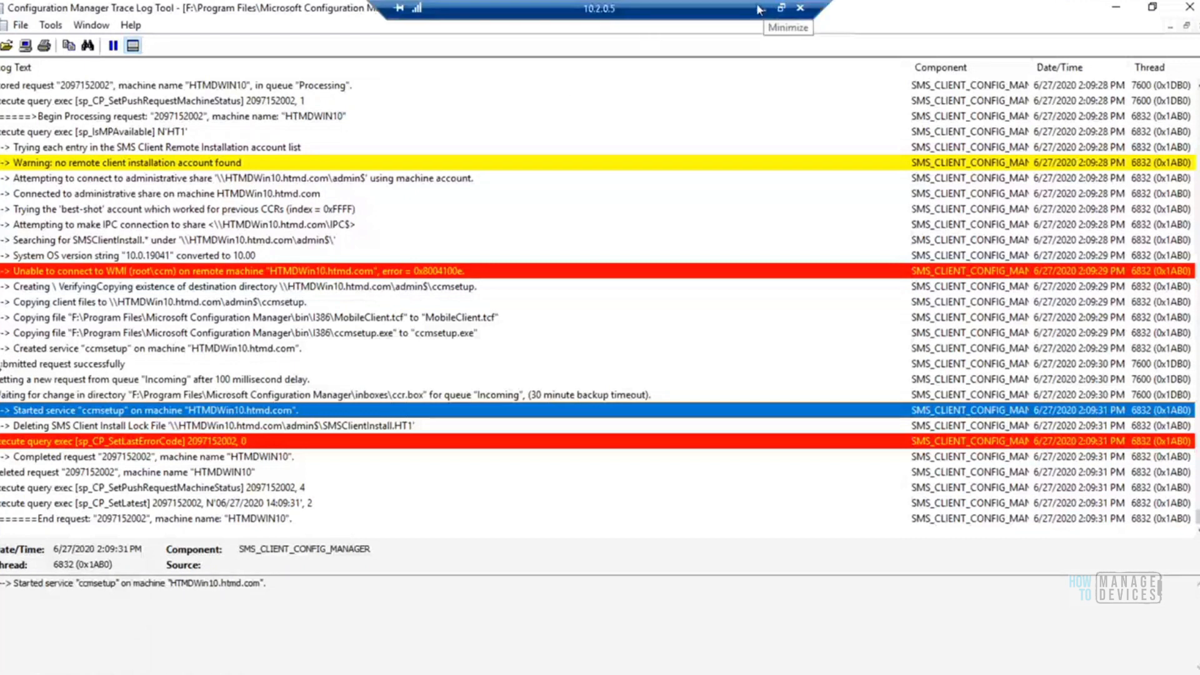
{"action": "left_click", "coordinate": [758, 8]}
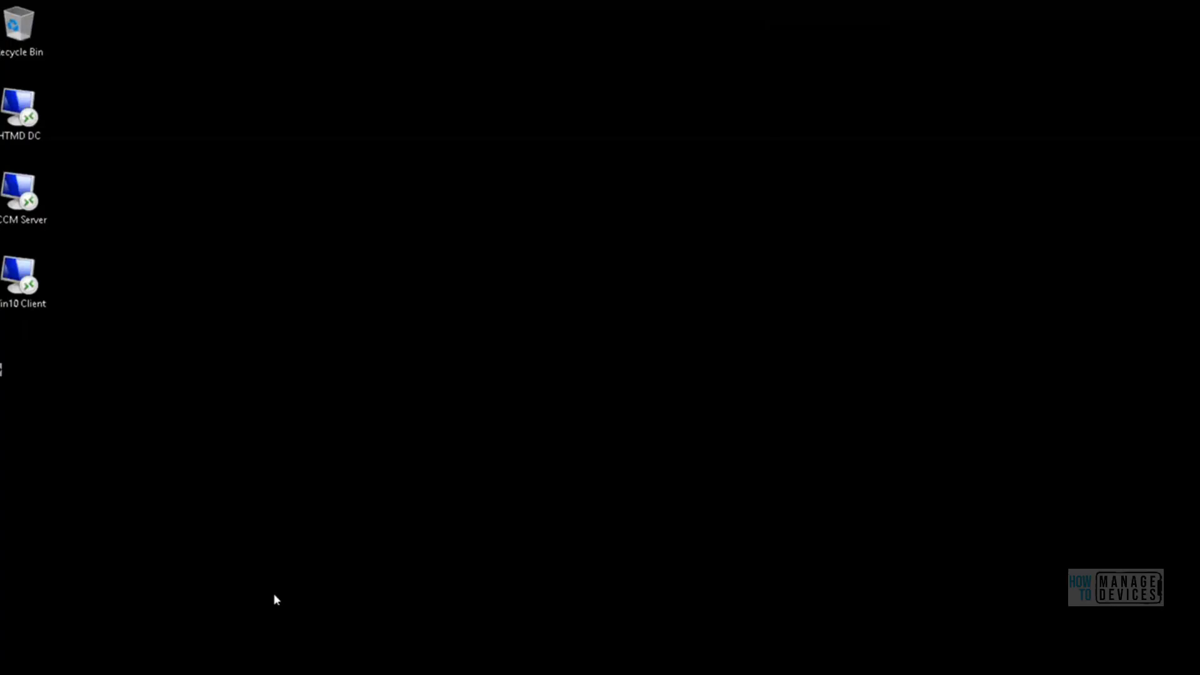
{"action": "mouse_move", "coordinate": [241, 653]}
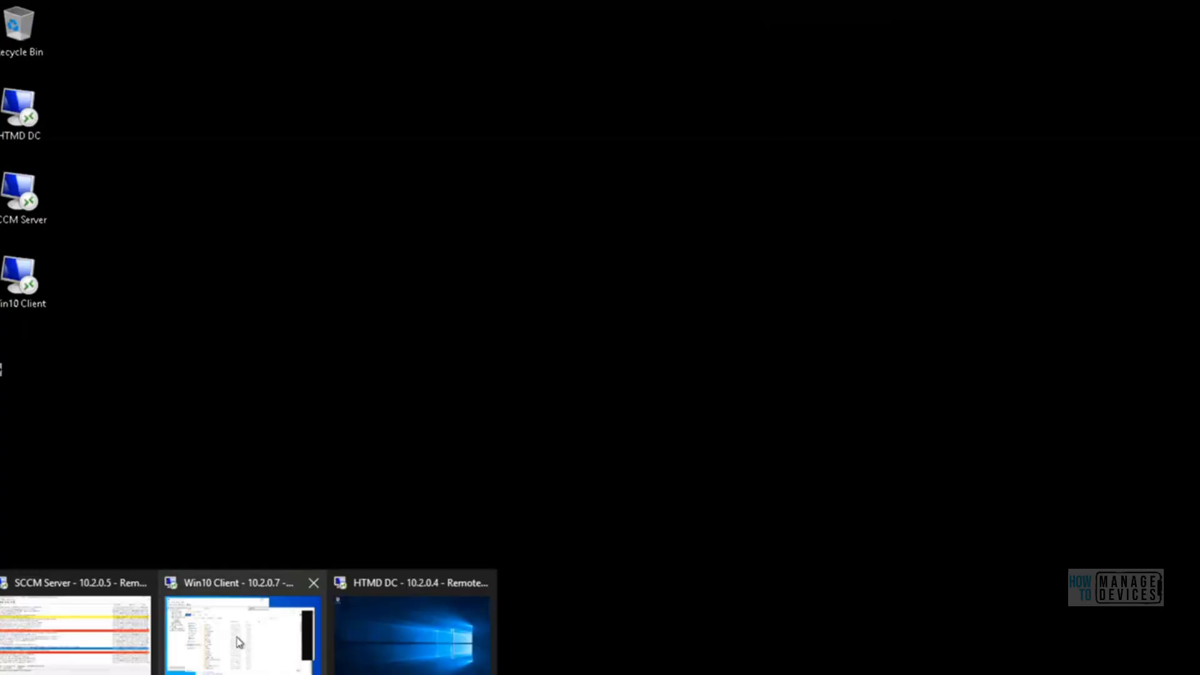
{"action": "left_click", "coordinate": [240, 642]}
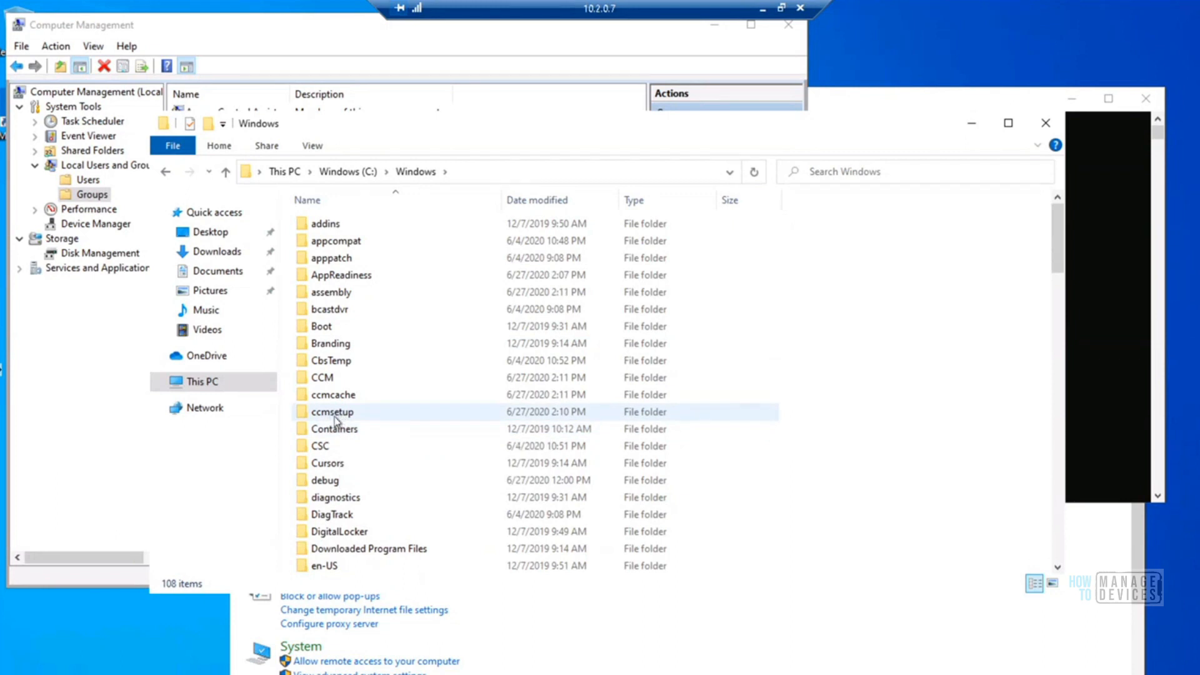
Open the Logs subfolder of C:\Windows\ccmsetup, granting permanent access to the ccmsetup folder
{"action": "mouse_move", "coordinate": [344, 419]}
{"action": "left_click", "coordinate": [340, 417]}
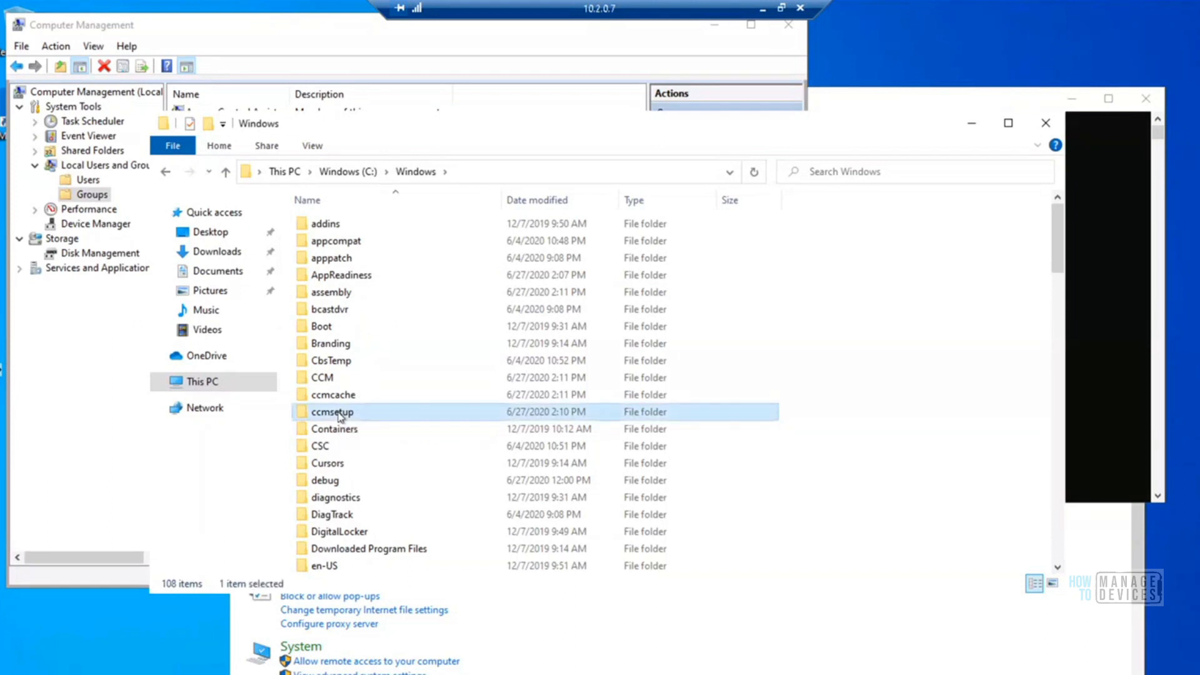
{"action": "double_click", "coordinate": [340, 417]}
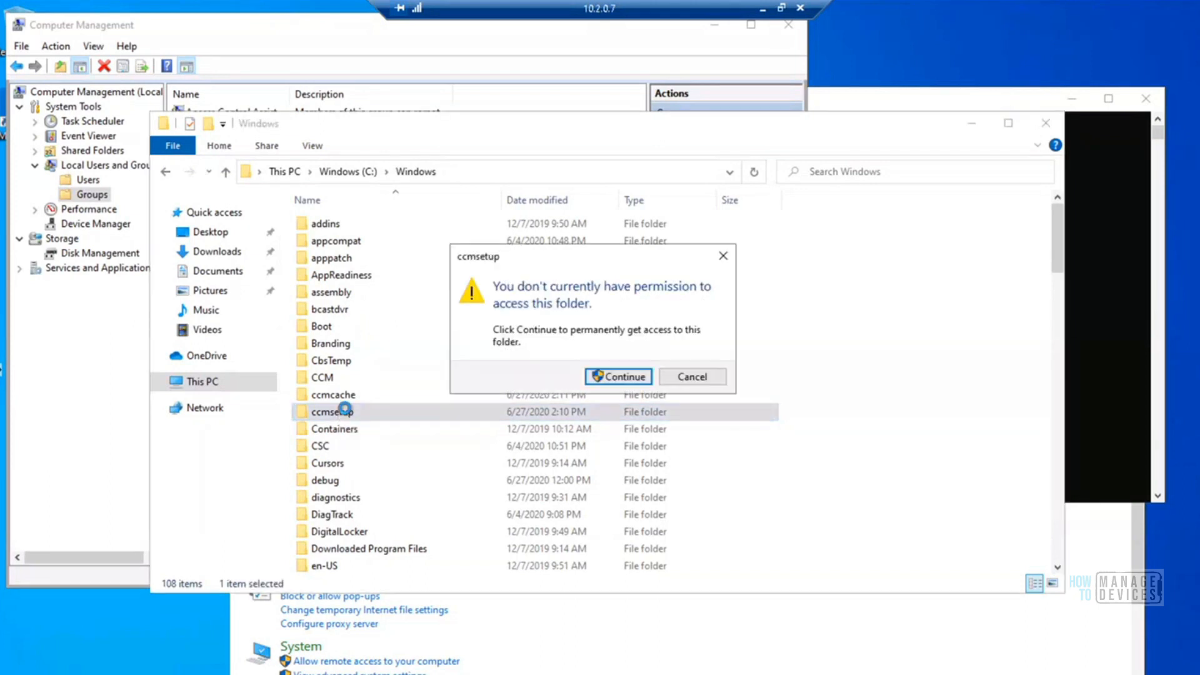
{"action": "left_click", "coordinate": [612, 377]}
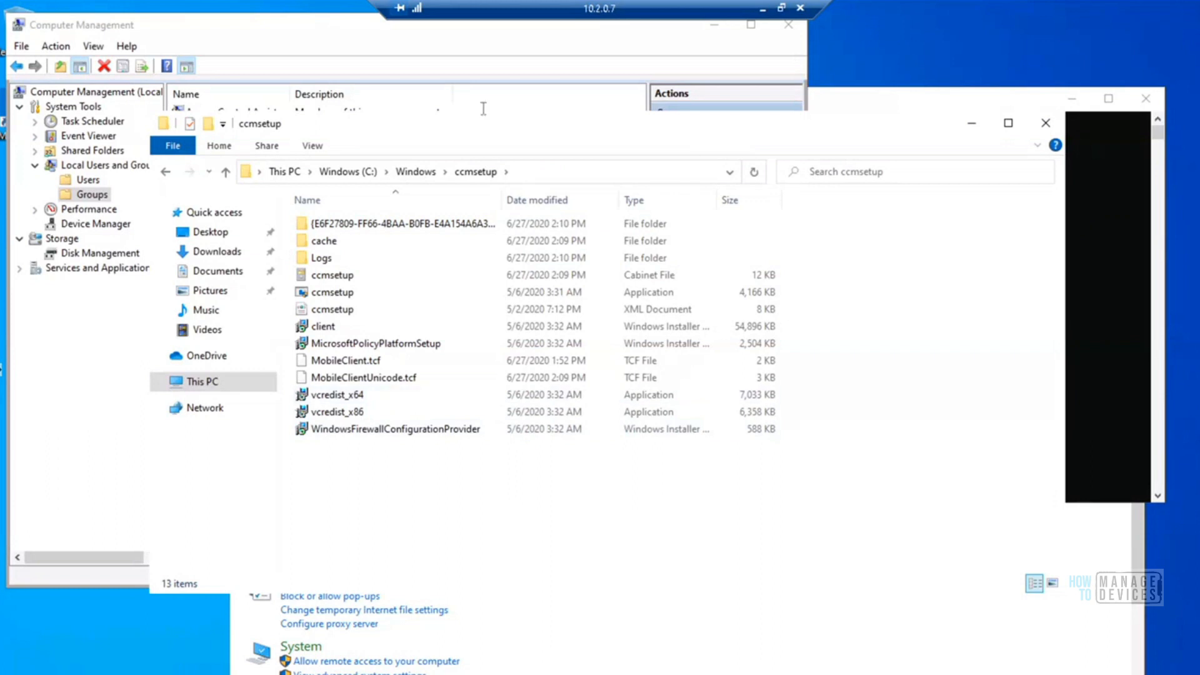
{"action": "double_click", "coordinate": [320, 258]}
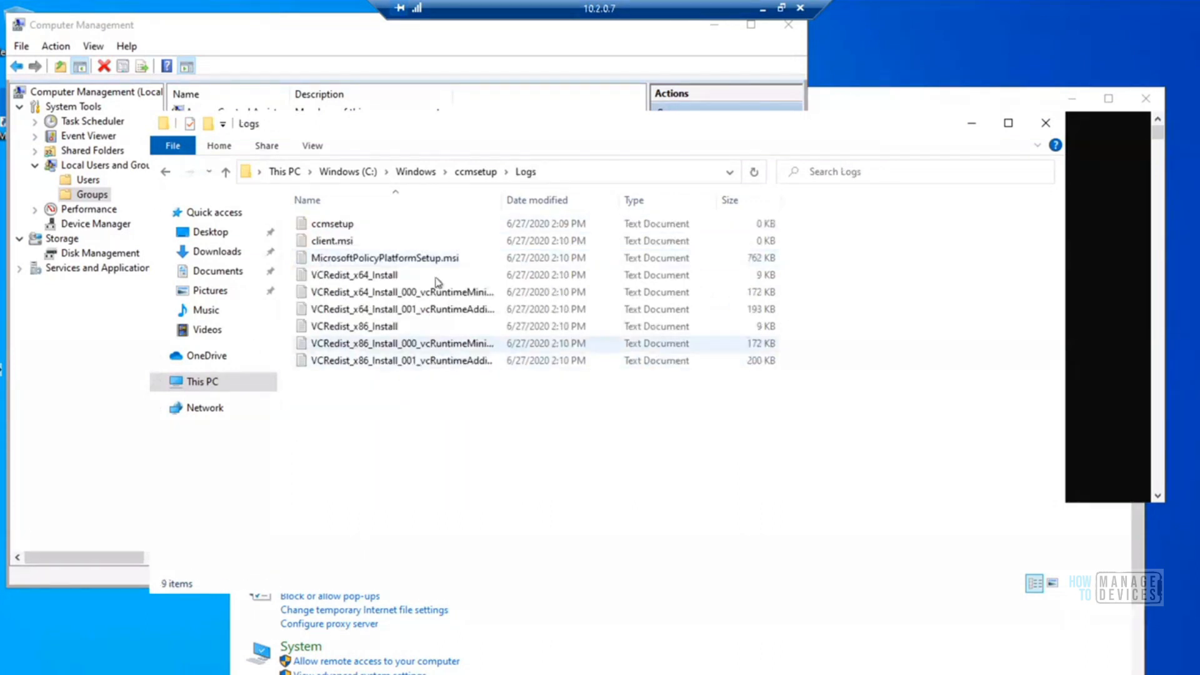
Open the ccmsetup log in a widened Notepad window, review its latest installation entries, and close it
{"action": "left_click", "coordinate": [341, 223]}
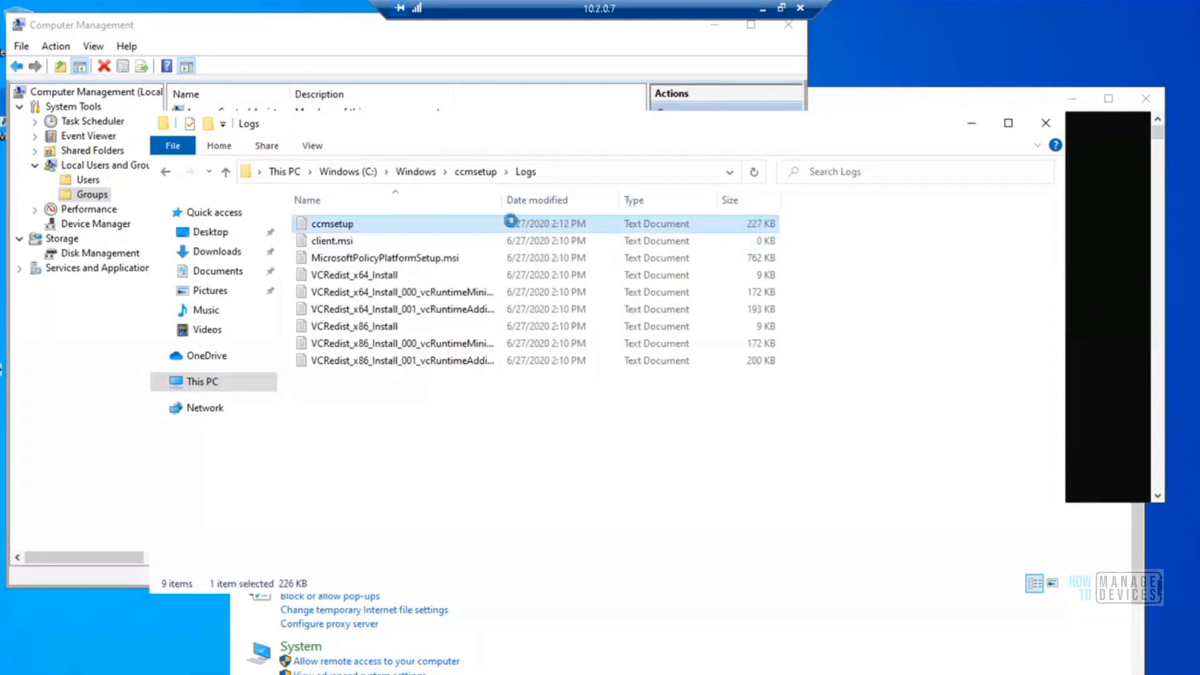
{"action": "left_click_drag", "start_coordinate": [977, 147], "coordinate": [974, 551]}
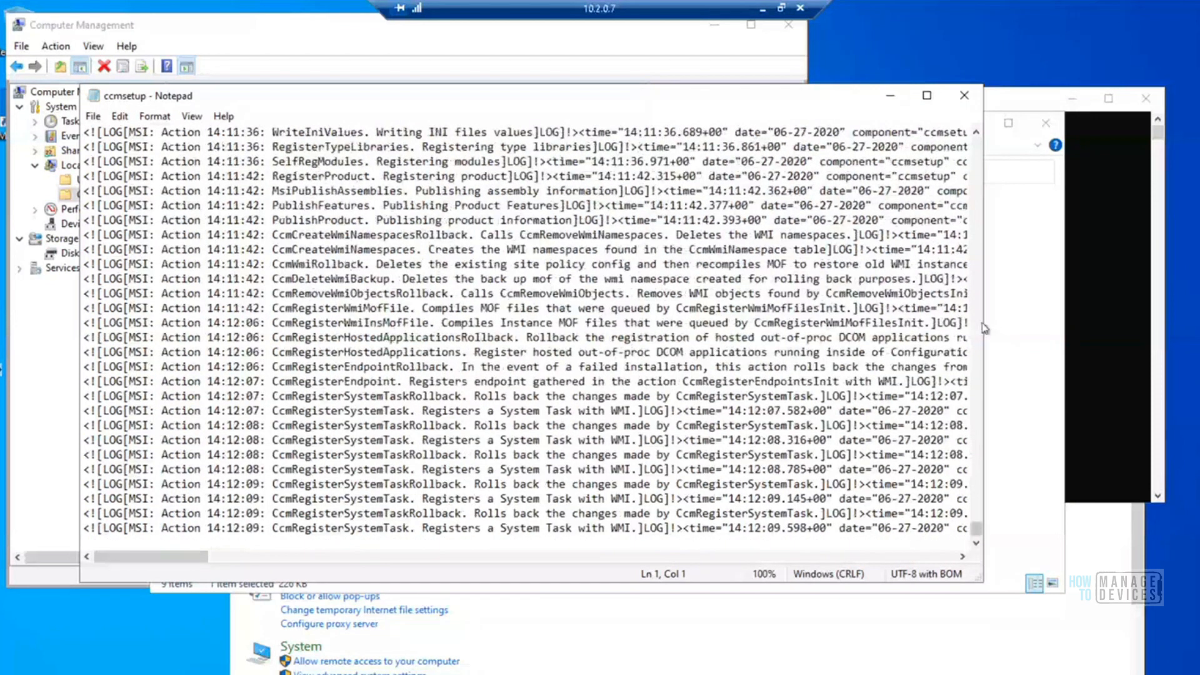
{"action": "left_click_drag", "start_coordinate": [984, 328], "coordinate": [1185, 341]}
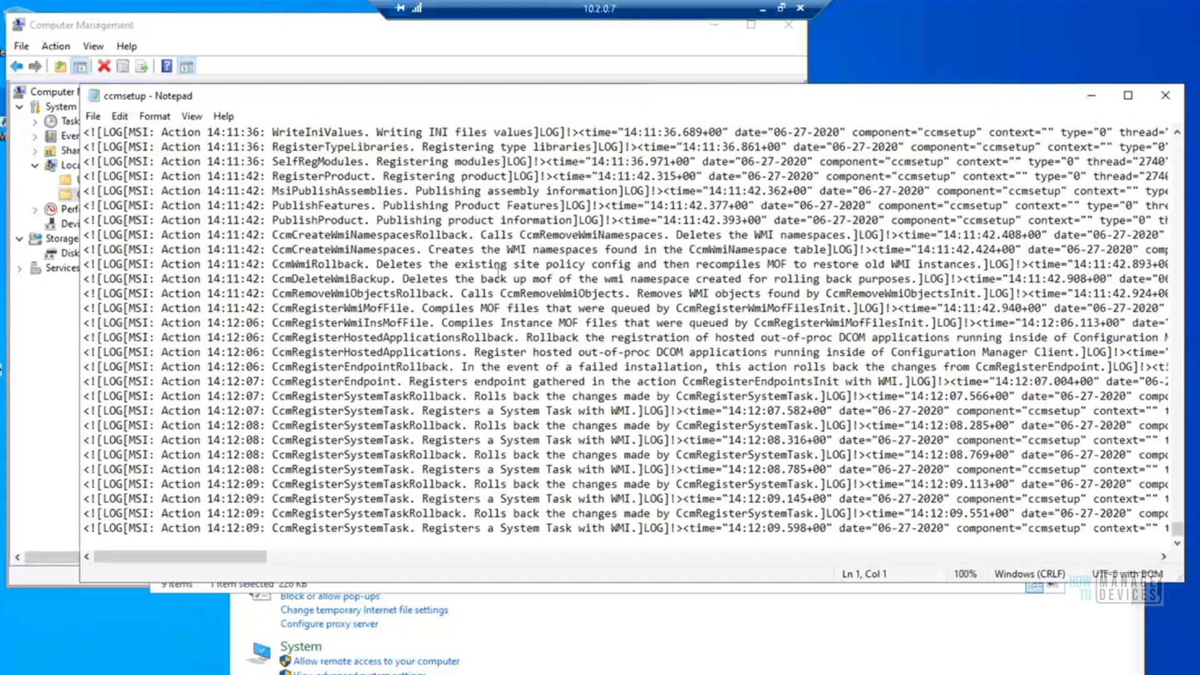
{"action": "left_click", "coordinate": [434, 280]}
{"action": "key", "text": "Up"}
{"action": "key", "text": "Up"}
{"action": "key", "text": "Up"}
{"action": "key", "text": "Up"}
{"action": "key", "text": "Up"}
{"action": "key", "text": "Up"}
{"action": "key", "text": "Up"}
{"action": "key", "text": "Up"}
{"action": "key", "text": "Up"}
{"action": "key", "text": "Up"}
{"action": "key", "text": "Up"}
{"action": "key", "text": "Up"}
{"action": "key", "text": "Up"}
{"action": "key", "text": "Up"}
{"action": "key", "text": "Up"}
{"action": "key", "text": "Up"}
{"action": "key", "text": "Up"}
{"action": "key", "text": "Up"}
{"action": "key", "text": "Up"}
{"action": "key", "text": "Up"}
{"action": "key", "text": "Up"}
{"action": "key", "text": "Up"}
{"action": "key", "text": "Up"}
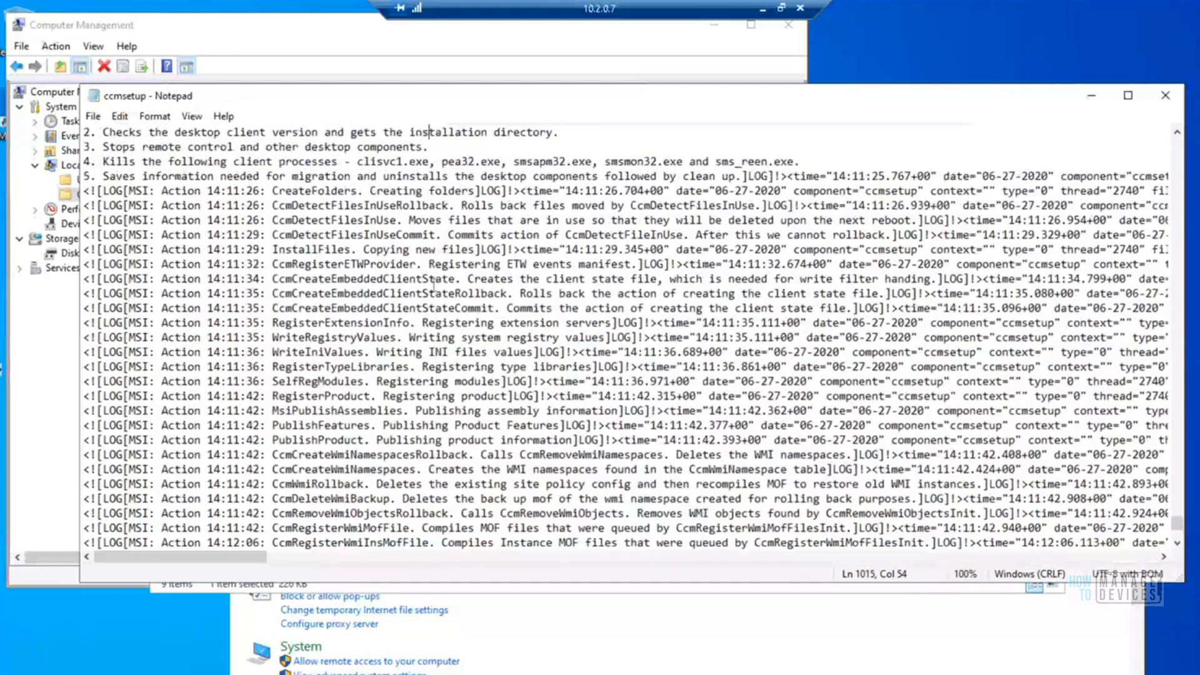
{"action": "key", "text": "Up"}
{"action": "key", "text": "Up"}
{"action": "key", "text": "Up"}
{"action": "key", "text": "Up"}
{"action": "key", "text": "Up"}
{"action": "key", "text": "Up"}
{"action": "key", "text": "Up"}
{"action": "key", "text": "Up"}
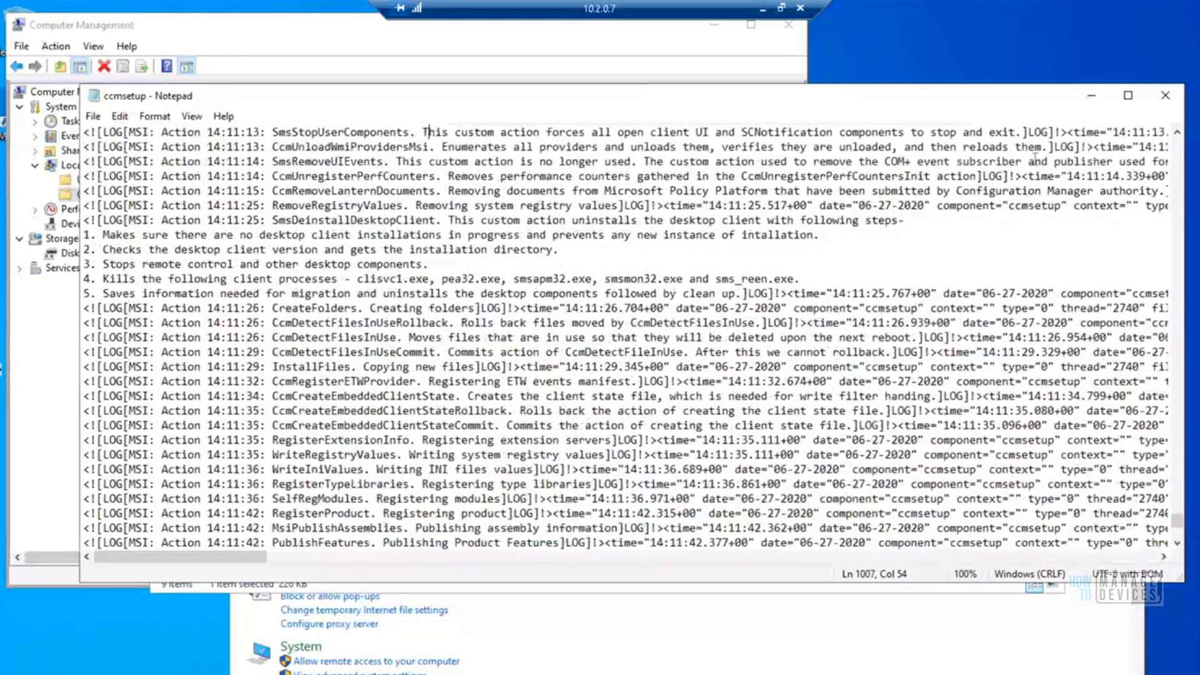
{"action": "left_click", "coordinate": [1165, 96]}
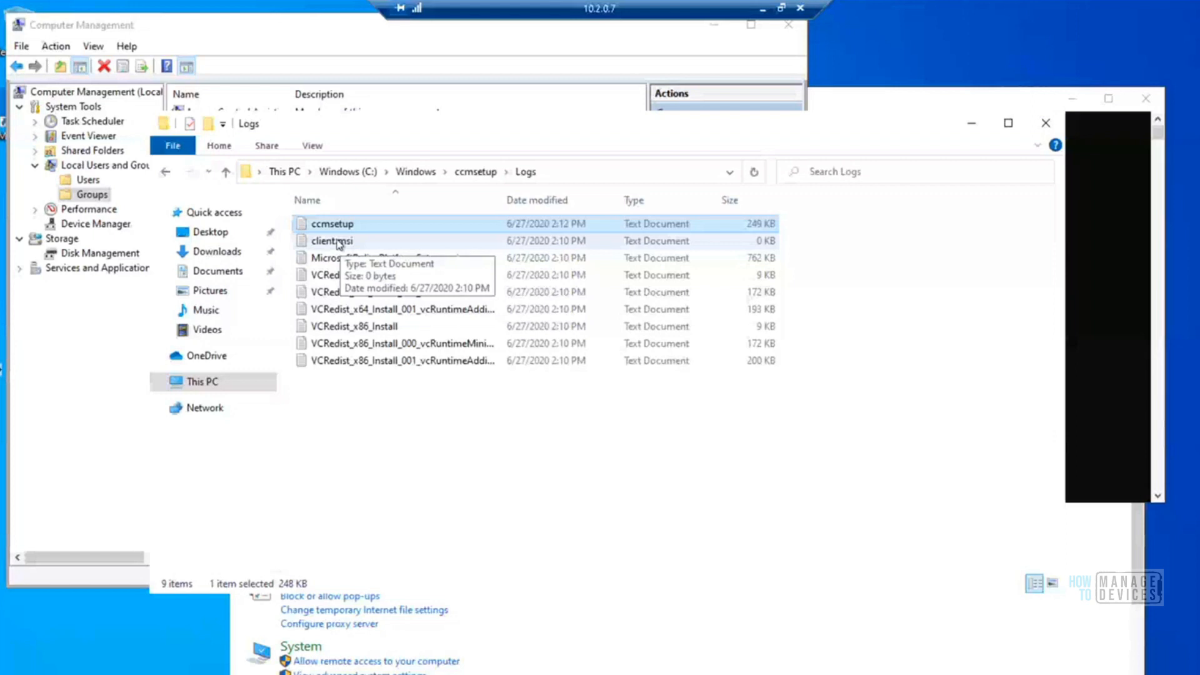
Open the client.msi log and search it for "return value 3"
{"action": "double_click", "coordinate": [338, 243]}
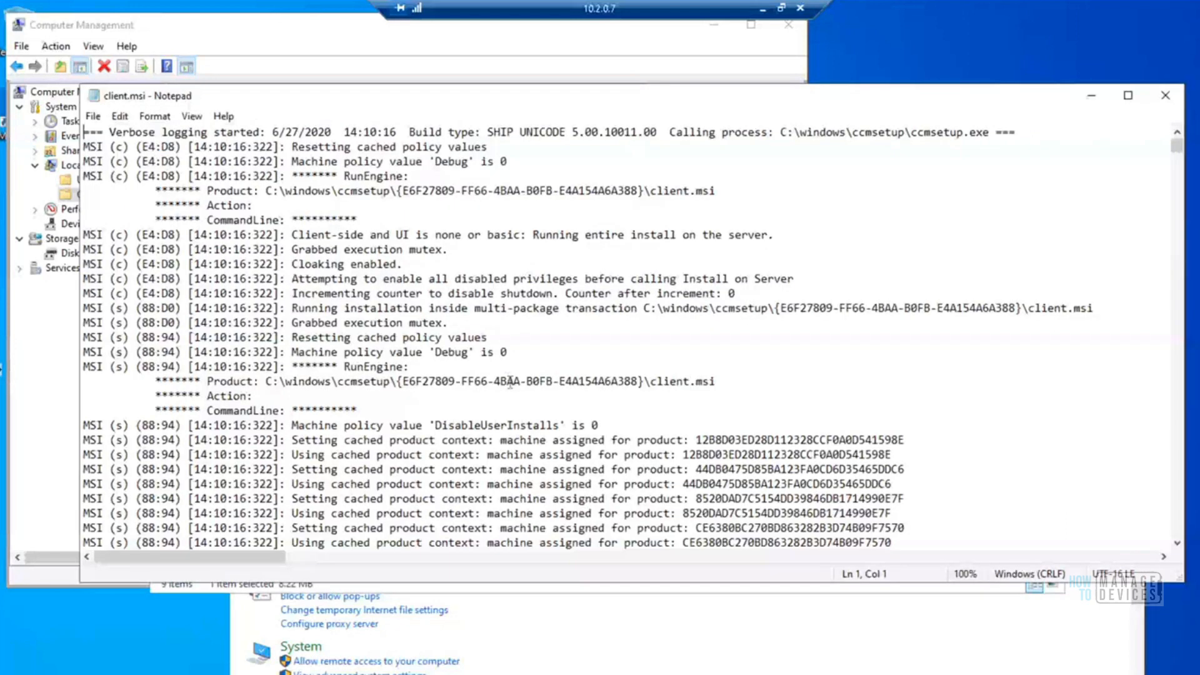
{"action": "key", "text": "ctrl+f"}
{"action": "type", "text": "return va"}
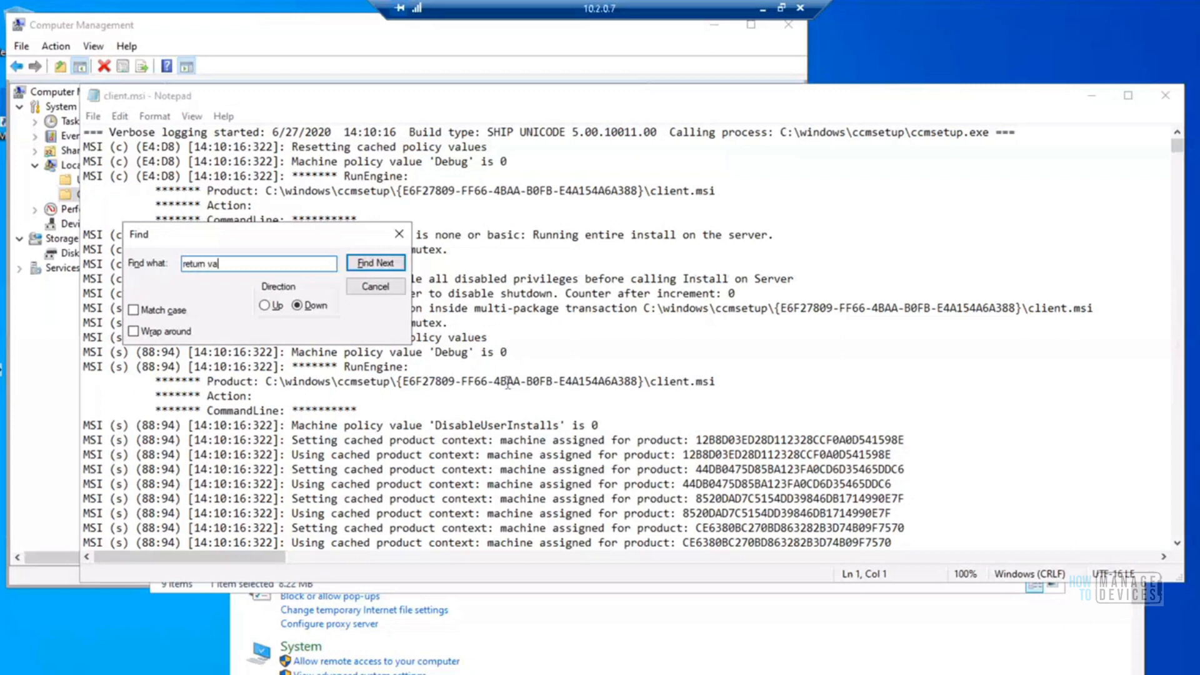
{"action": "type", "text": "lue 3"}
{"action": "key", "text": "Return"}
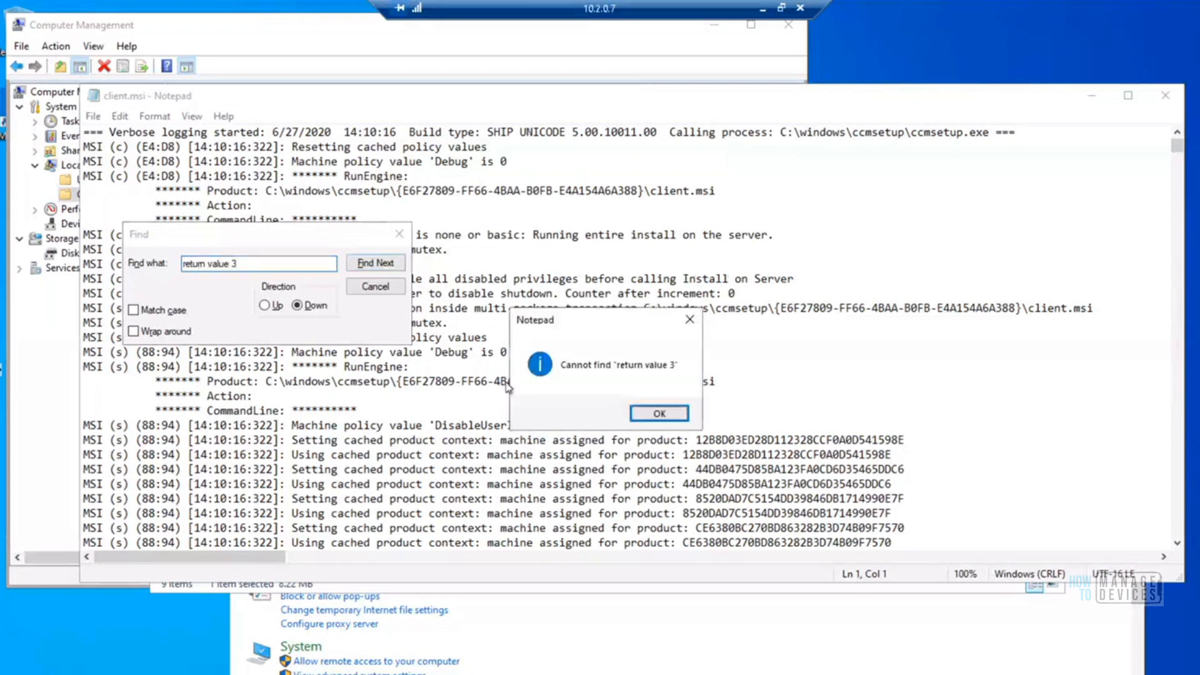
{"action": "left_click", "coordinate": [658, 414]}
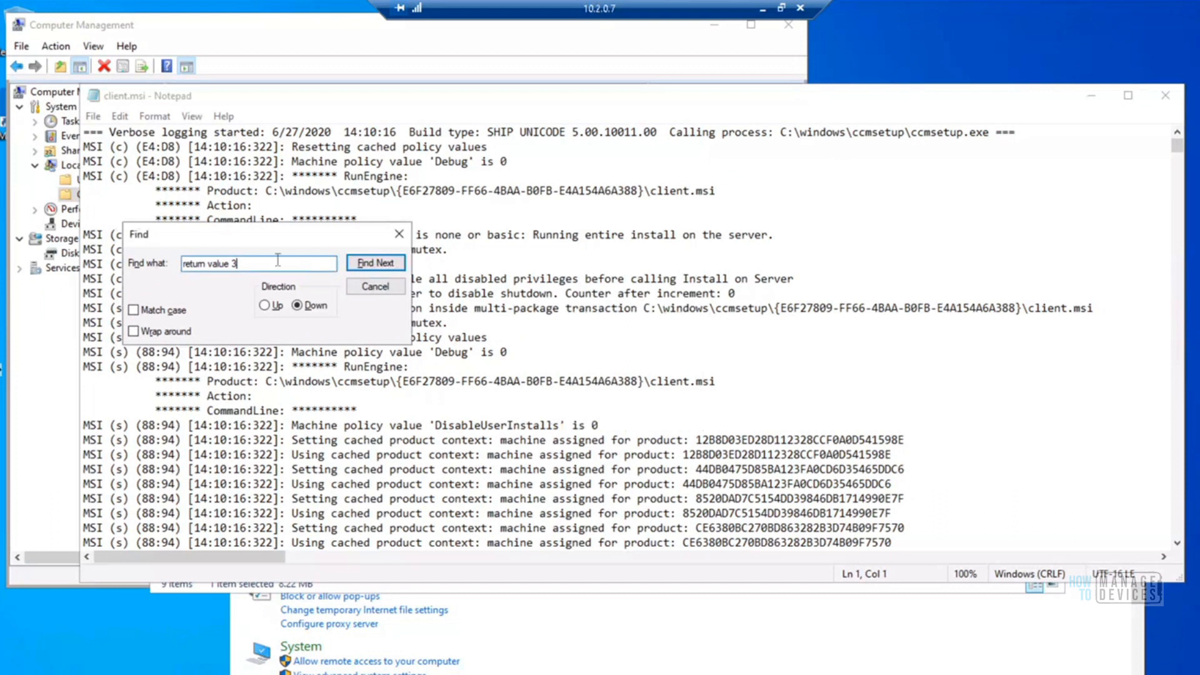
{"action": "left_click_drag", "start_coordinate": [278, 260], "coordinate": [148, 257]}
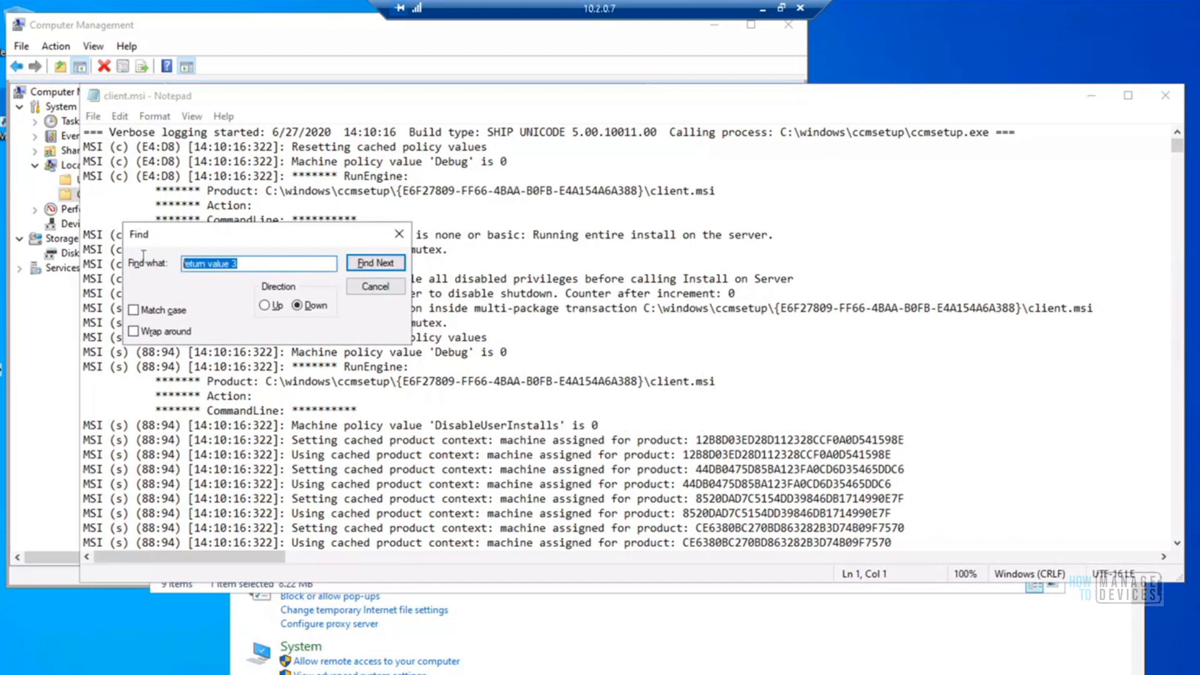
{"action": "left_click", "coordinate": [362, 291]}
{"action": "left_click", "coordinate": [398, 146]}
{"action": "key", "text": "ctrl+f"}
{"action": "left_click", "coordinate": [265, 305]}
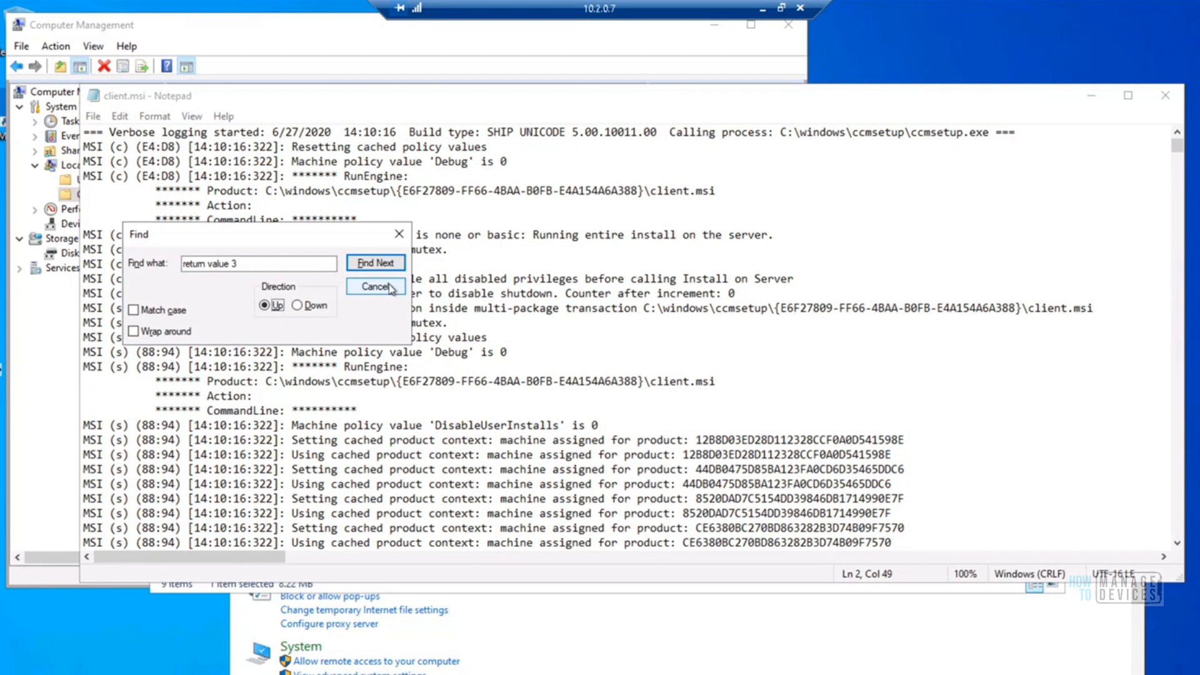
{"action": "left_click", "coordinate": [297, 305]}
{"action": "left_click", "coordinate": [376, 286]}
Review the client.msi log from its verbose logging start line down to the latest entries, and close it
{"action": "left_click_drag", "start_coordinate": [1025, 132], "coordinate": [56, 139]}
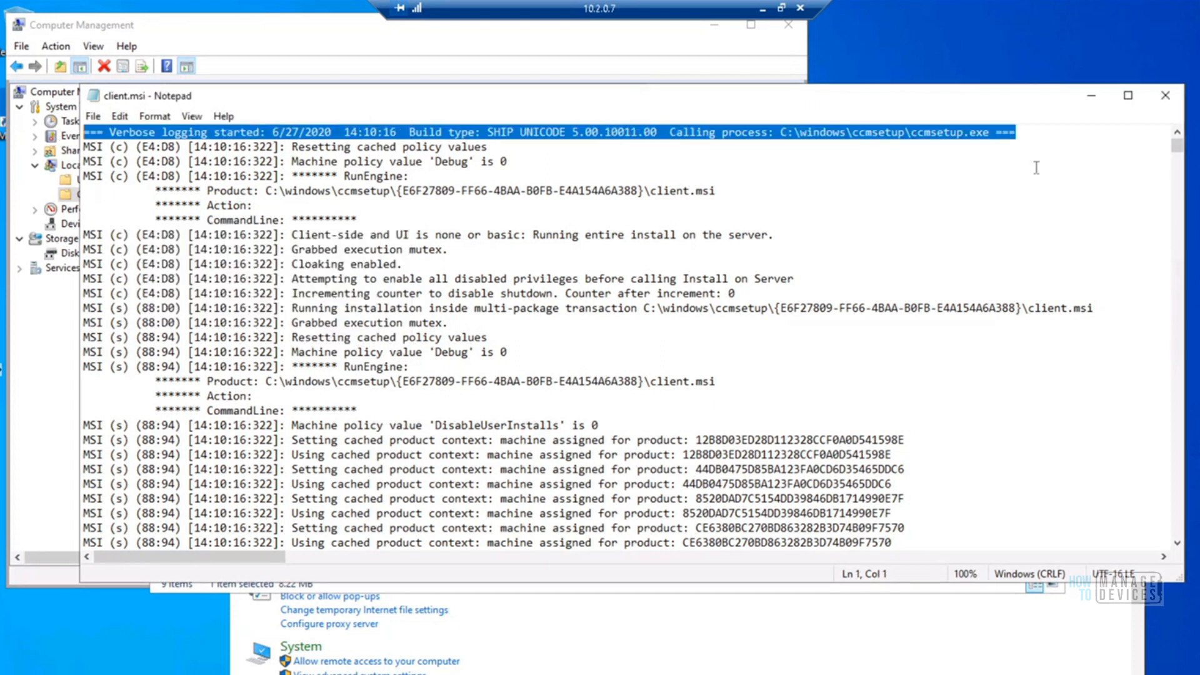
{"action": "scroll", "coordinate": [1156, 344], "scroll_direction": "down", "scroll_amount": 20}
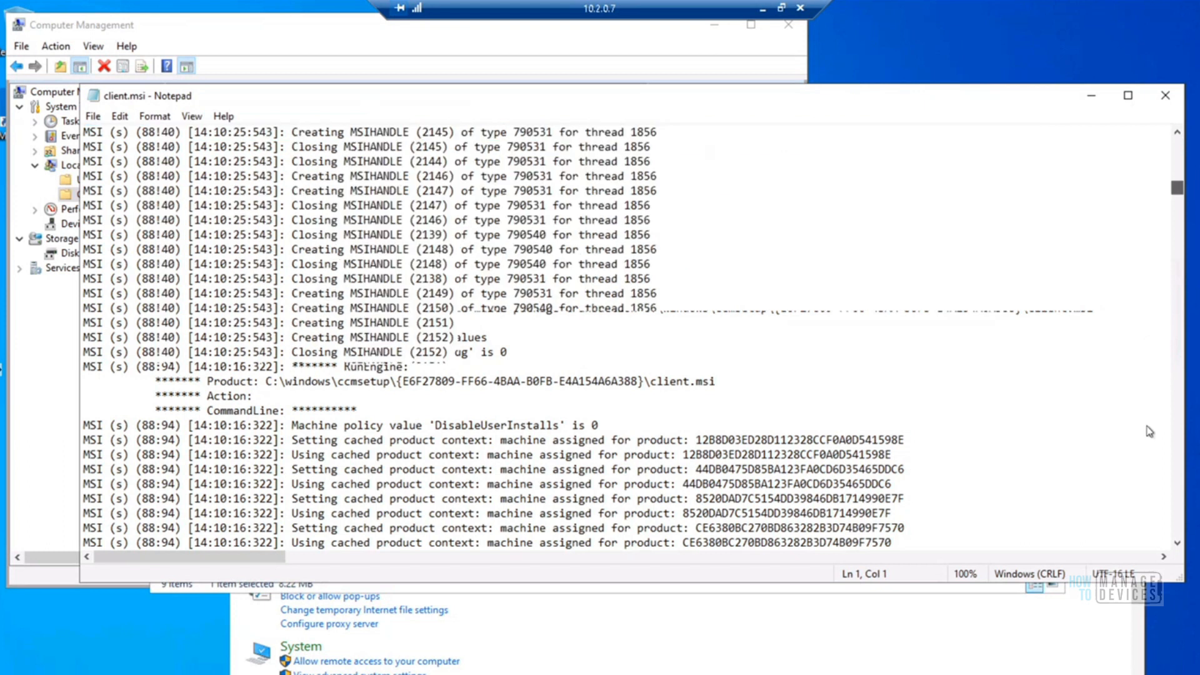
{"action": "scroll", "coordinate": [1149, 463], "scroll_direction": "down", "scroll_amount": 10}
{"action": "scroll", "coordinate": [1163, 481], "scroll_direction": "down", "scroll_amount": 20}
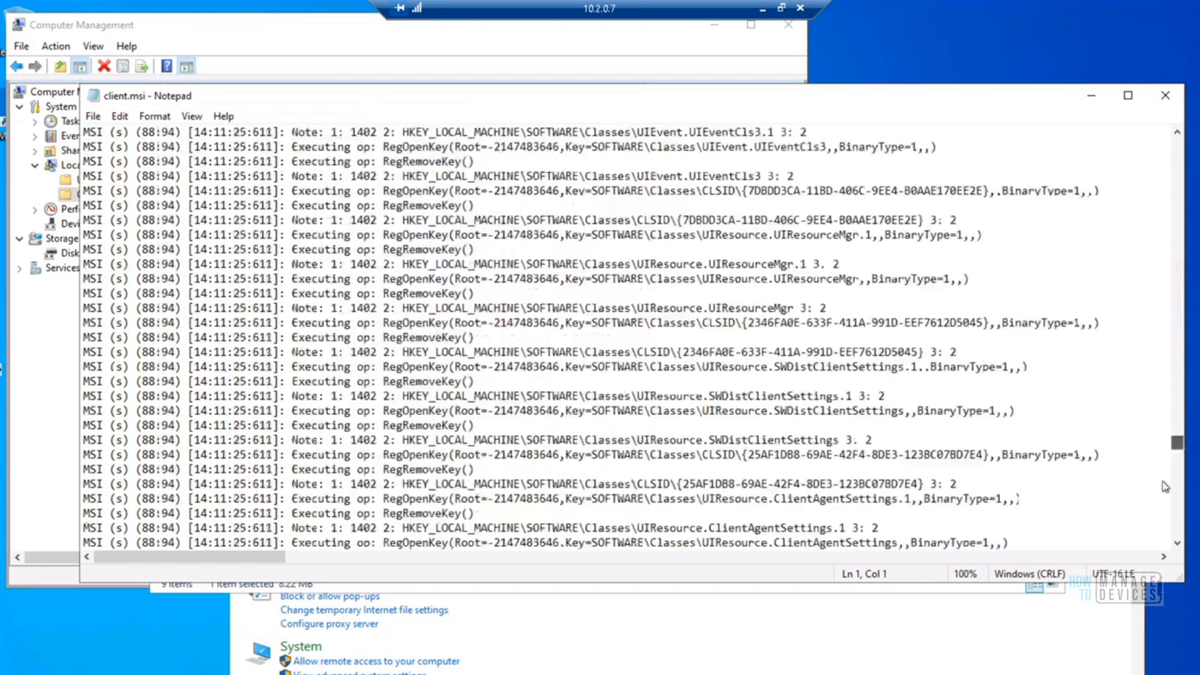
{"action": "scroll", "coordinate": [1165, 486], "scroll_direction": "down", "scroll_amount": 15}
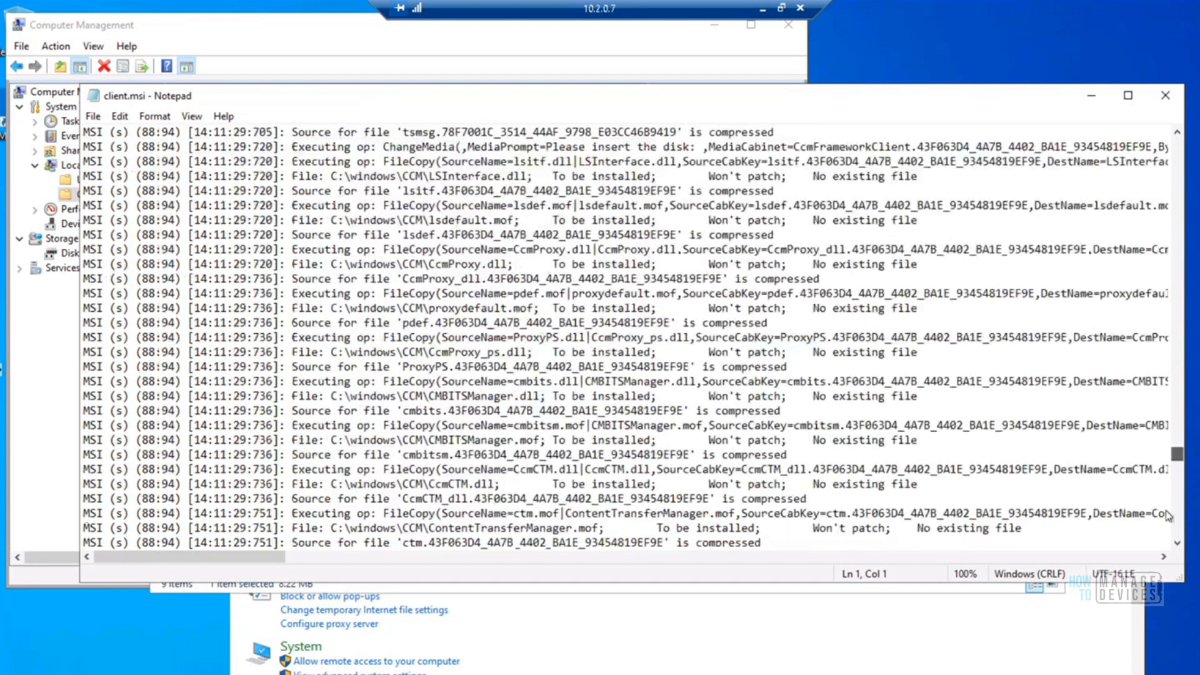
{"action": "scroll", "coordinate": [1168, 517], "scroll_direction": "down", "scroll_amount": 15}
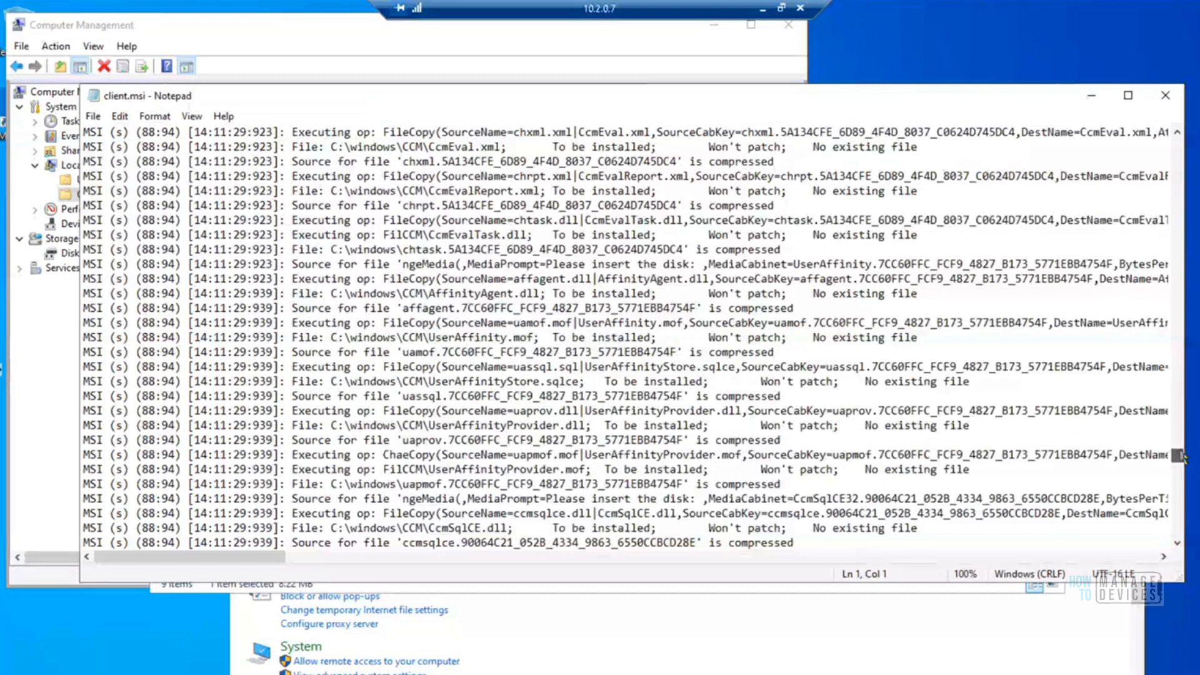
{"action": "scroll", "coordinate": [1166, 100], "scroll_direction": "down", "scroll_amount": 15}
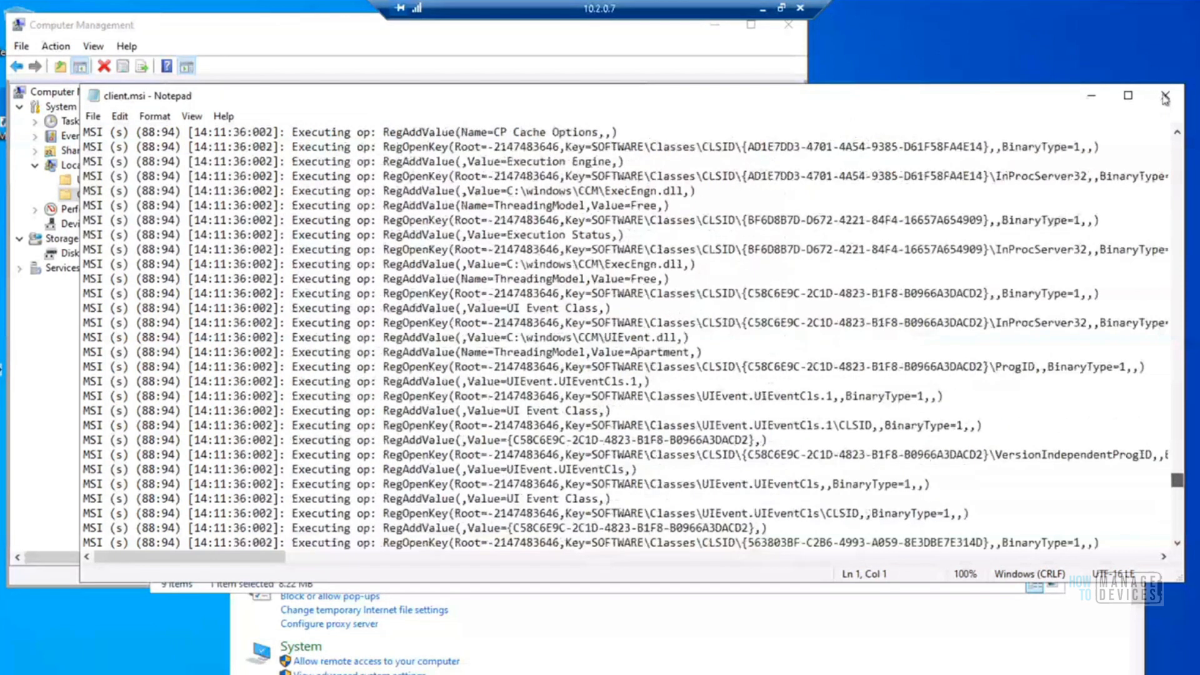
{"action": "scroll", "coordinate": [1166, 100], "scroll_direction": "down", "scroll_amount": 15}
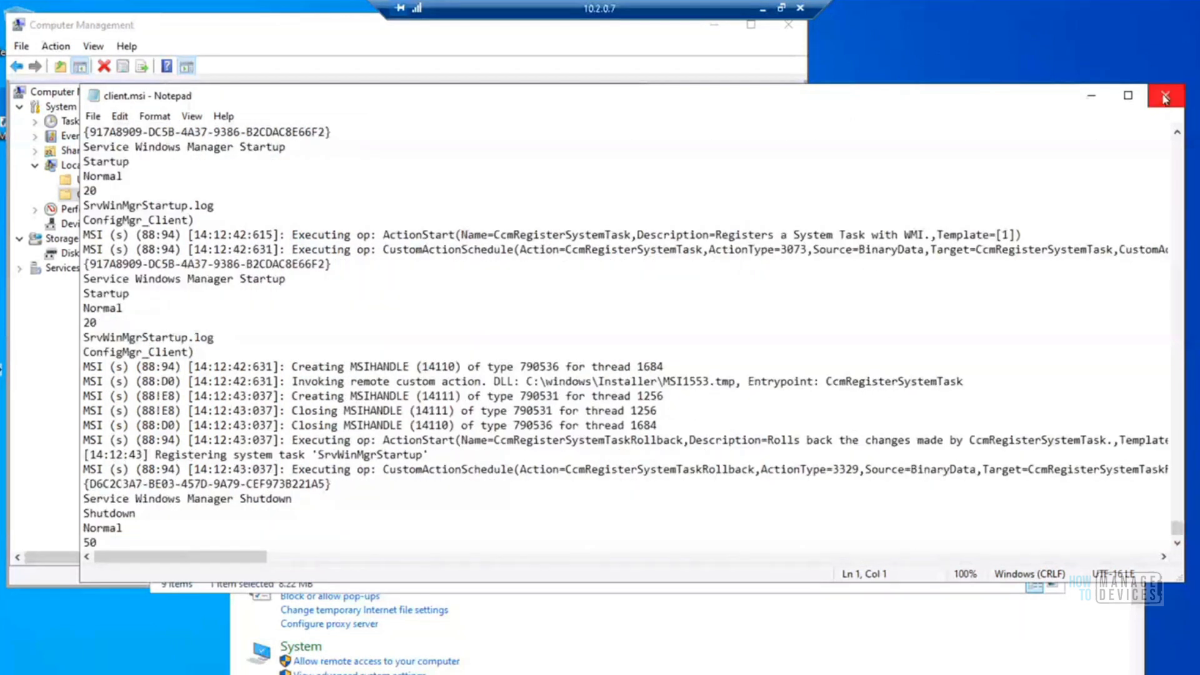
{"action": "left_click", "coordinate": [1167, 96]}
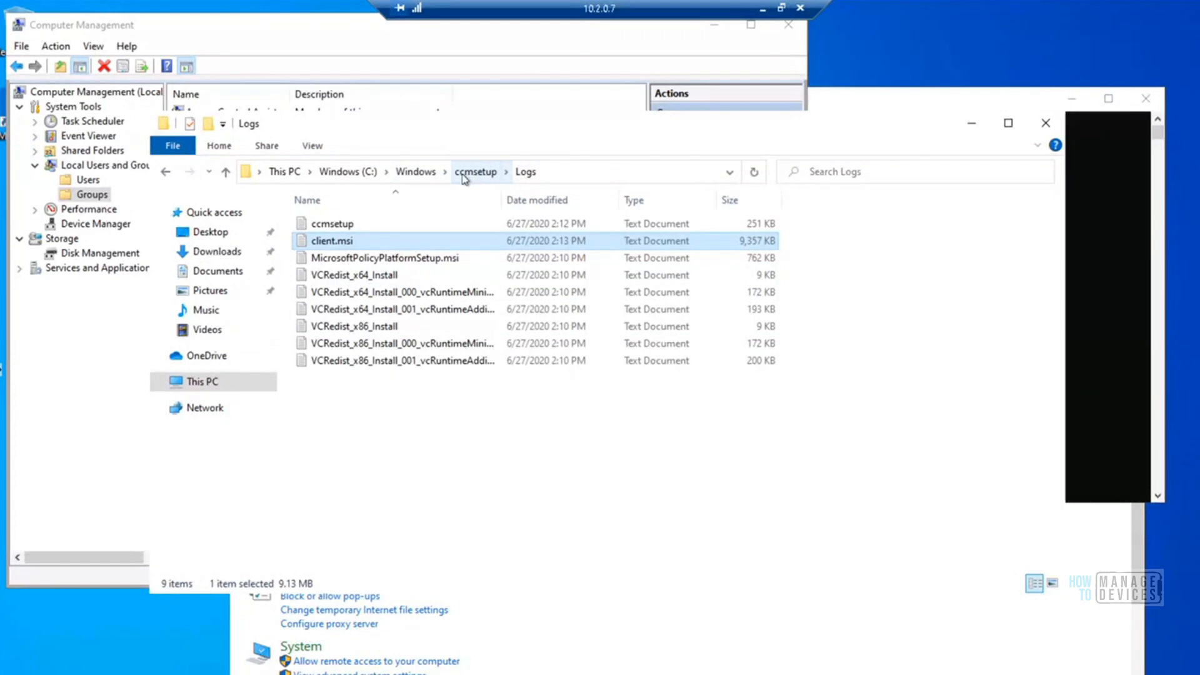
Open the Logs subfolder of C:\Windows\CCM to view the client log files
{"action": "left_click", "coordinate": [416, 172]}
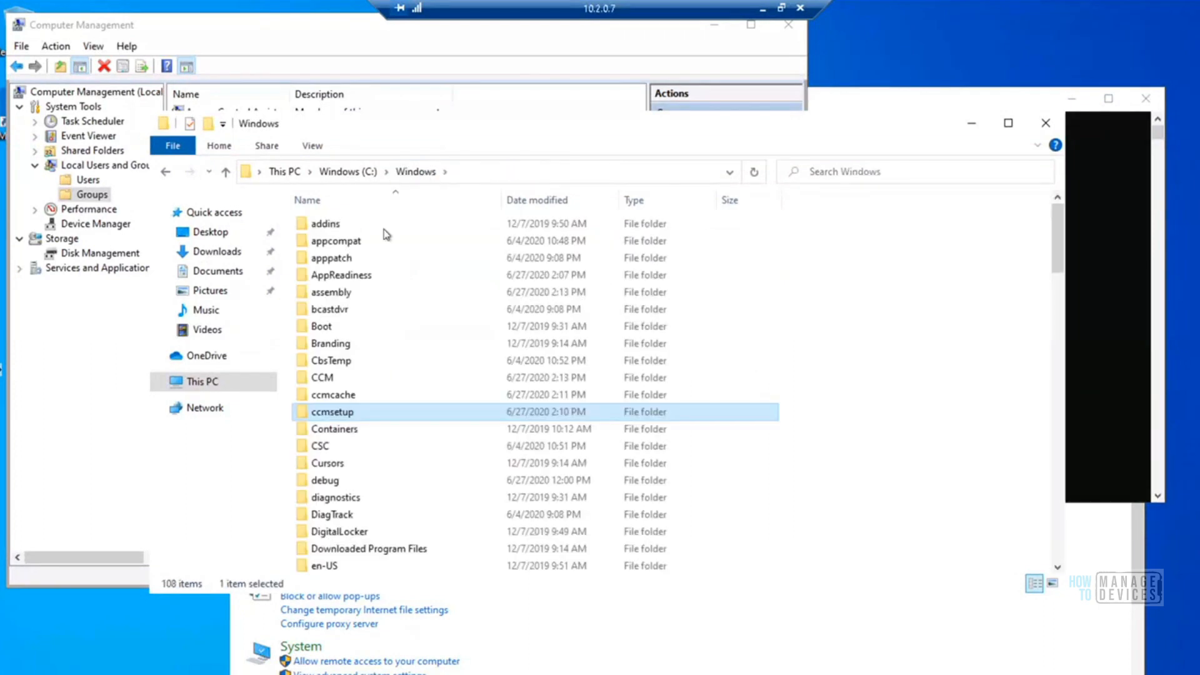
{"action": "left_click", "coordinate": [325, 378]}
{"action": "left_click", "coordinate": [326, 379]}
{"action": "key", "text": "Return"}
{"action": "double_click", "coordinate": [325, 379]}
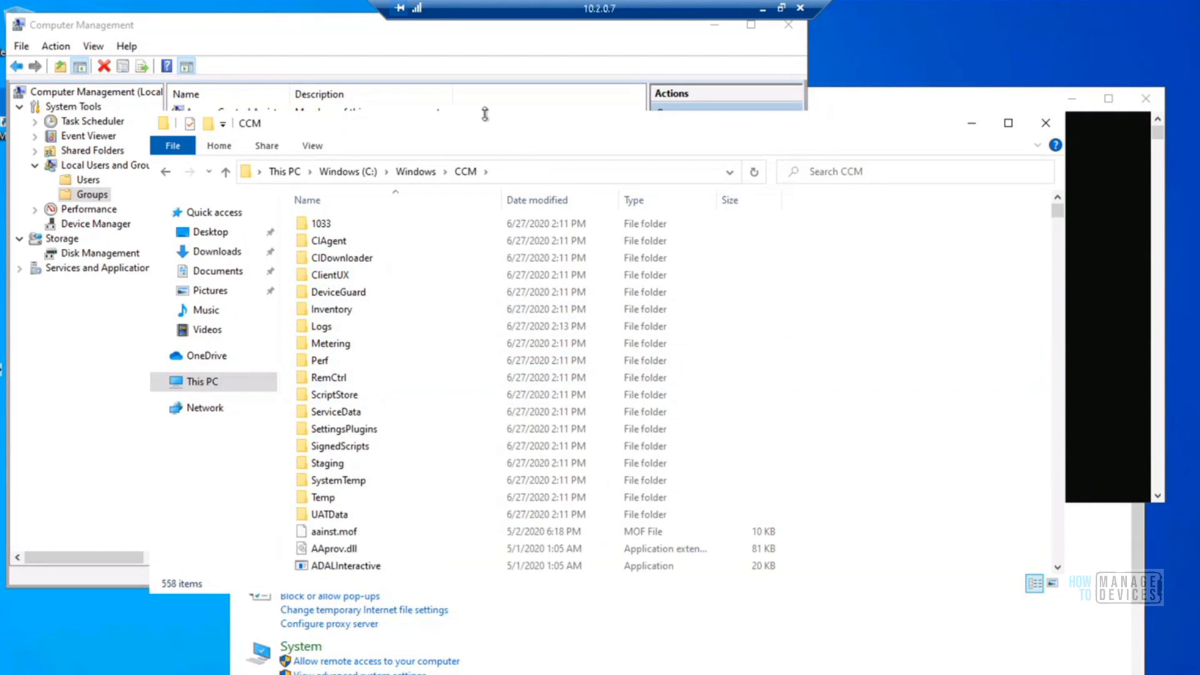
{"action": "left_click_drag", "start_coordinate": [487, 126], "coordinate": [494, 67]}
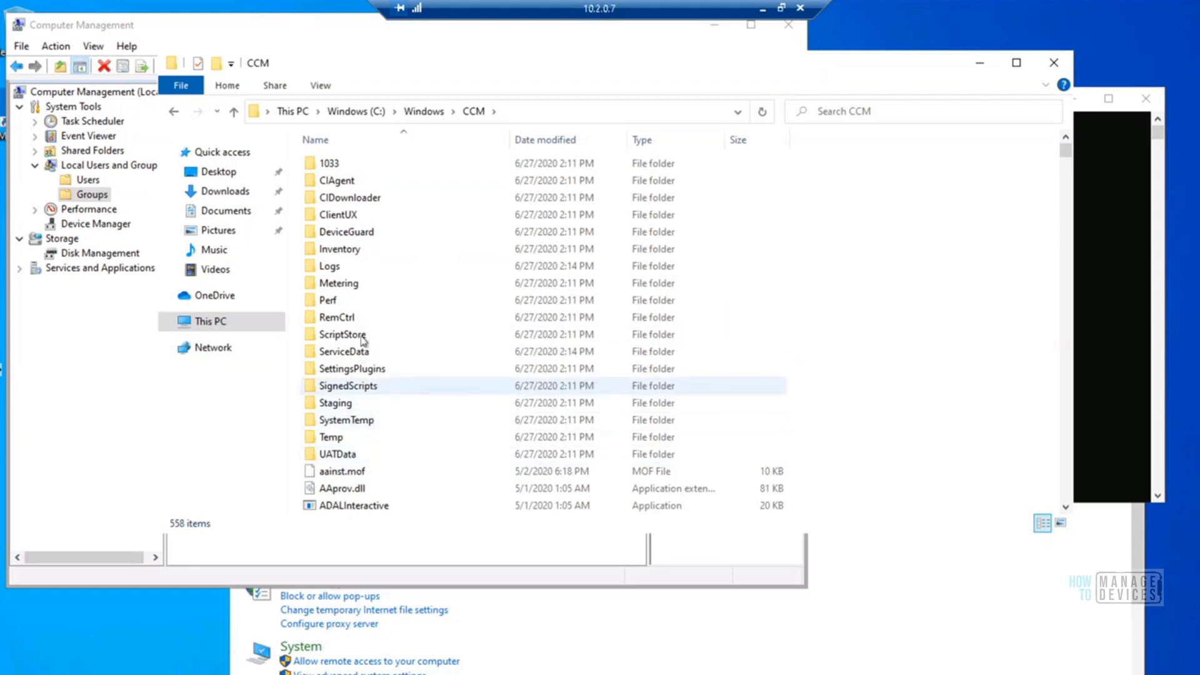
{"action": "double_click", "coordinate": [329, 266]}
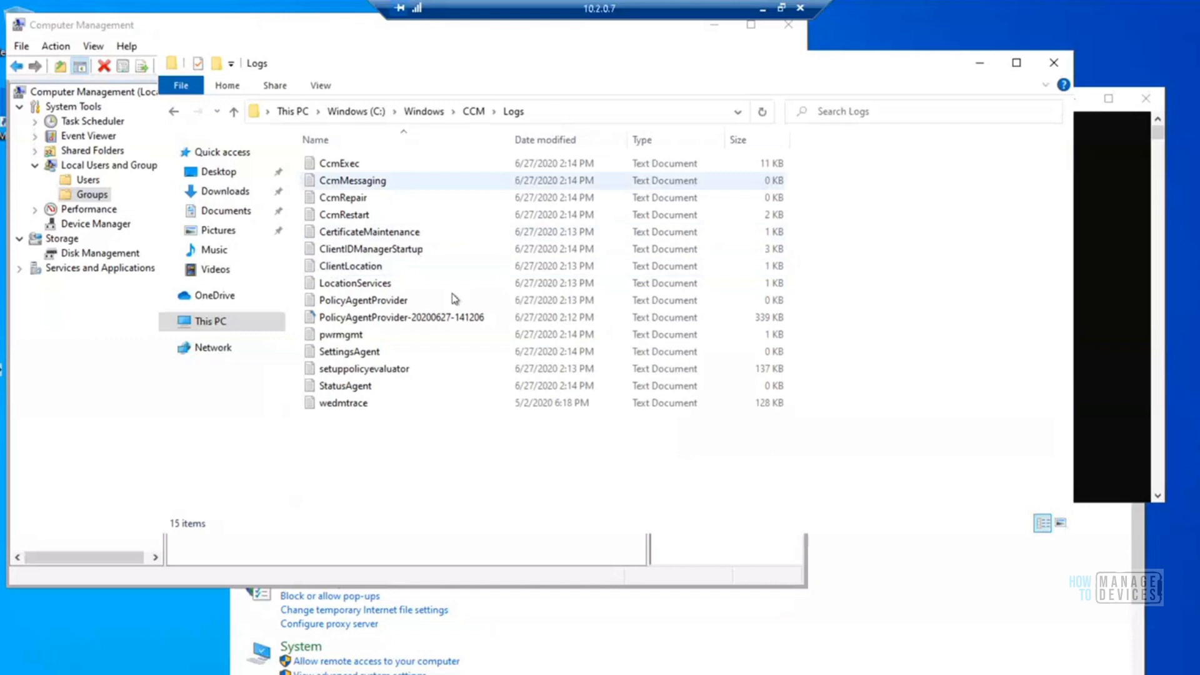
Launch CMTrace from the C:\Windows\CCM folder, accept it as the default viewer for log files, and close it
{"action": "left_click", "coordinate": [474, 113]}
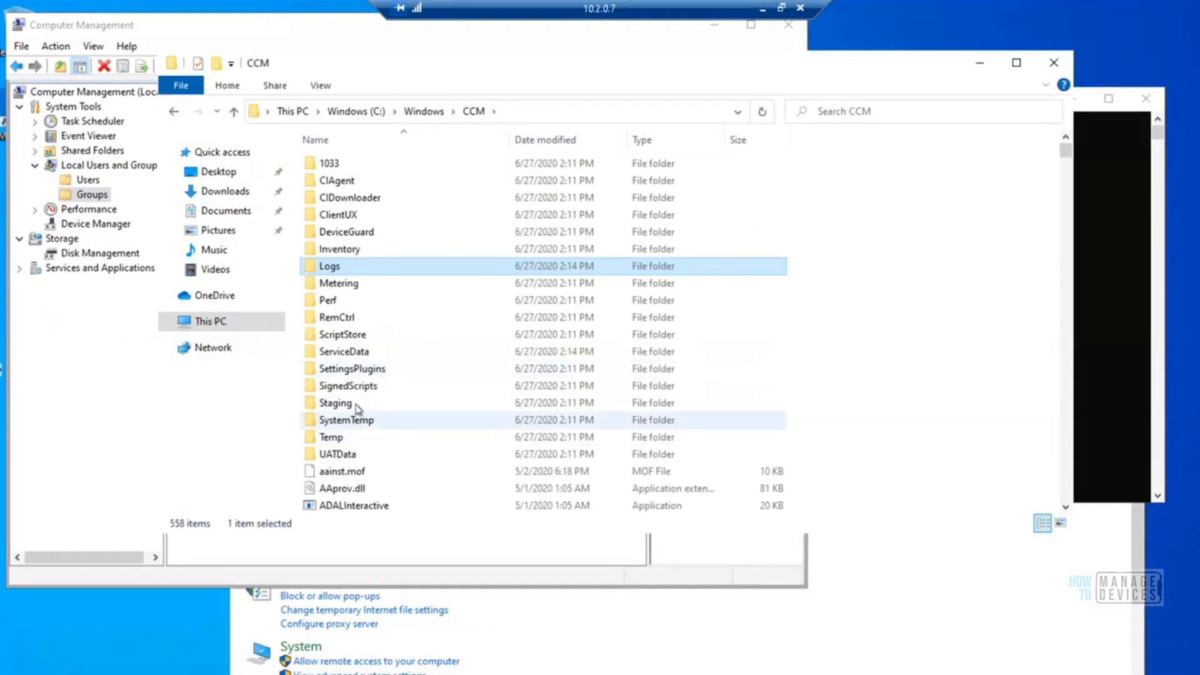
{"action": "left_click", "coordinate": [350, 473]}
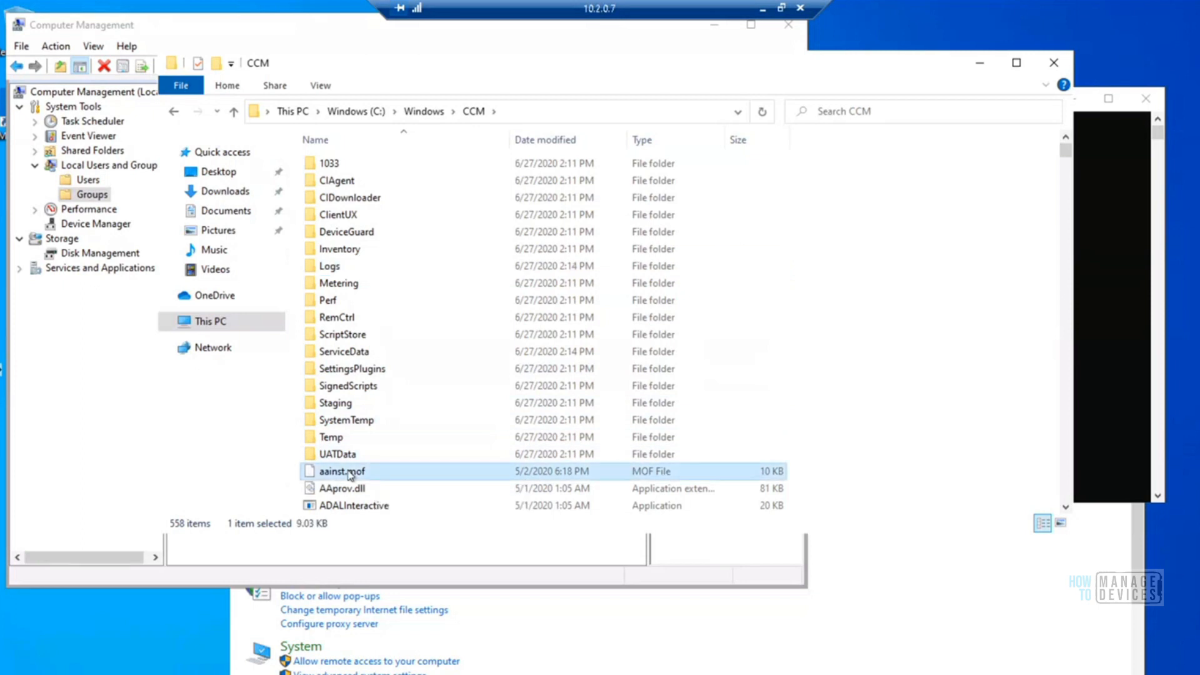
{"action": "scroll", "coordinate": [347, 475], "scroll_direction": "down", "scroll_amount": 20}
{"action": "left_click", "coordinate": [342, 211]}
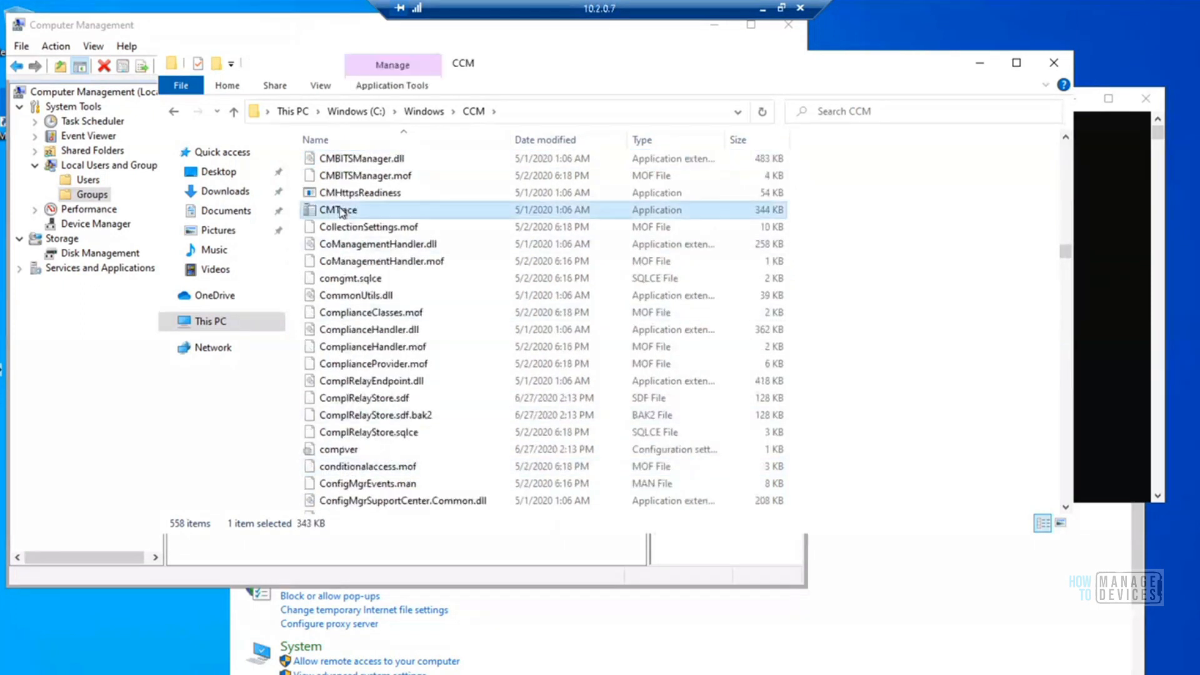
{"action": "right_click", "coordinate": [342, 213]}
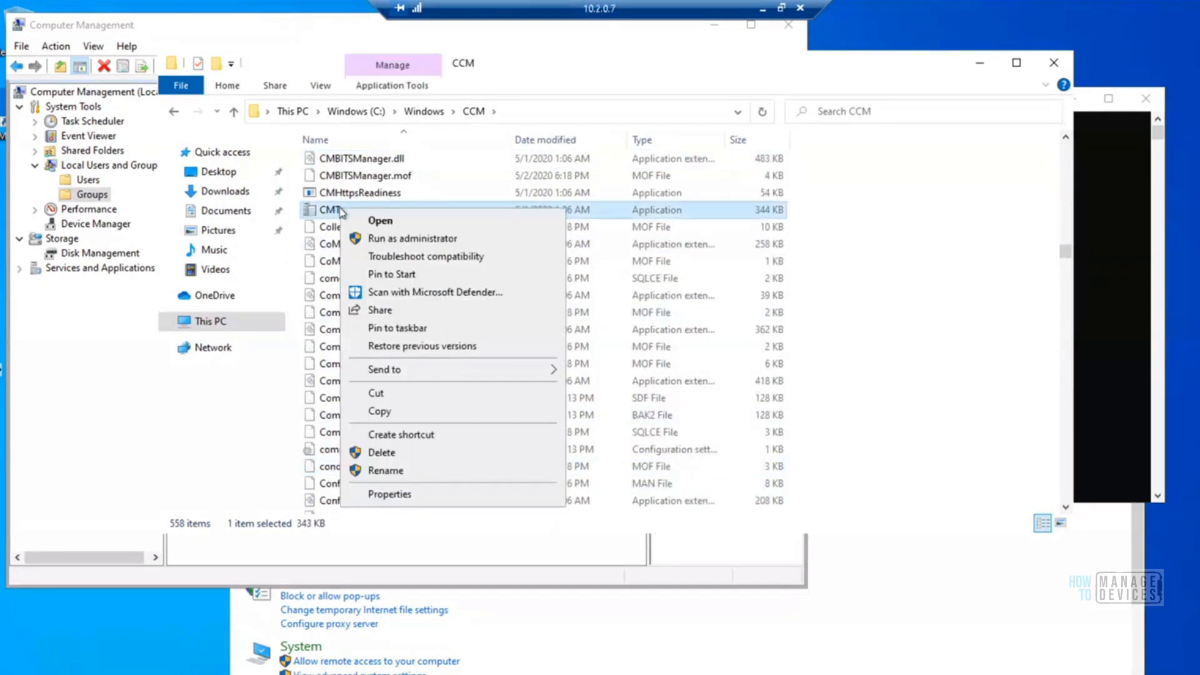
{"action": "left_click", "coordinate": [381, 222]}
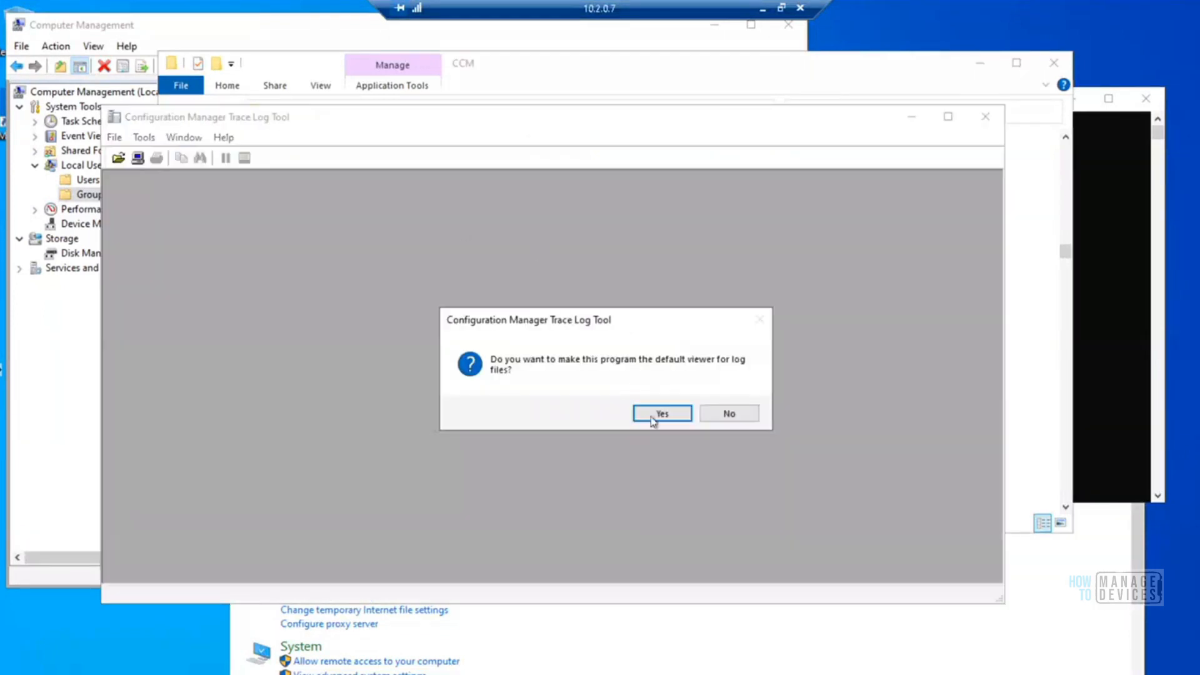
{"action": "left_click", "coordinate": [662, 413]}
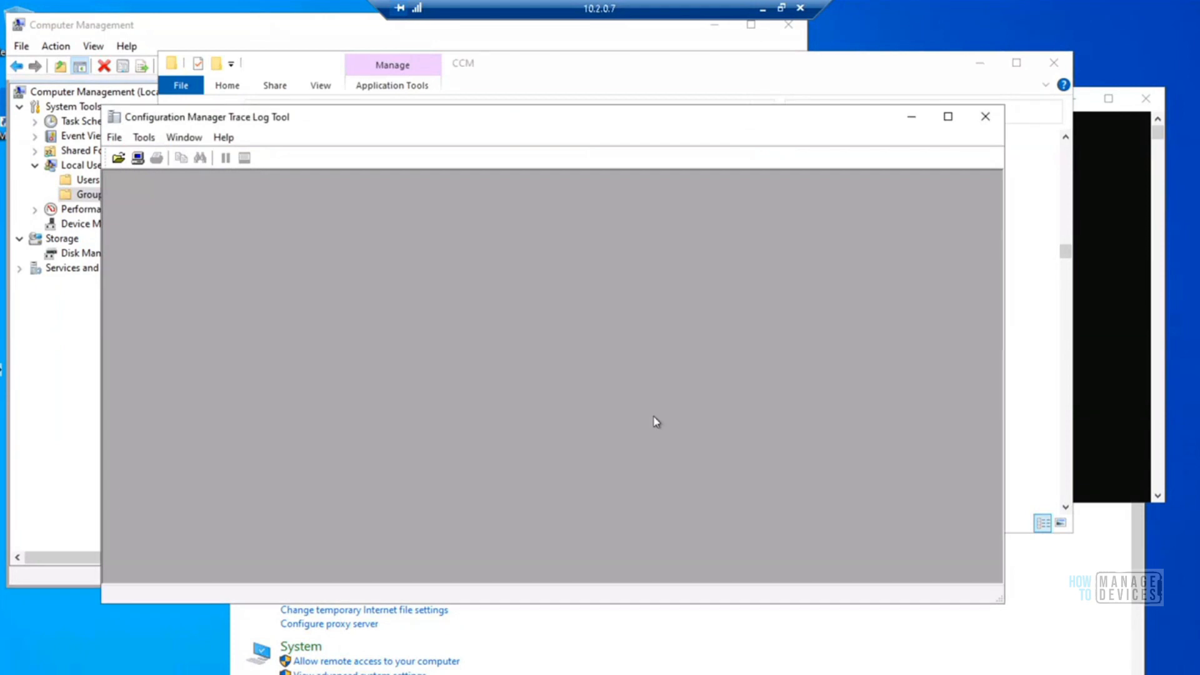
{"action": "left_click", "coordinate": [985, 121]}
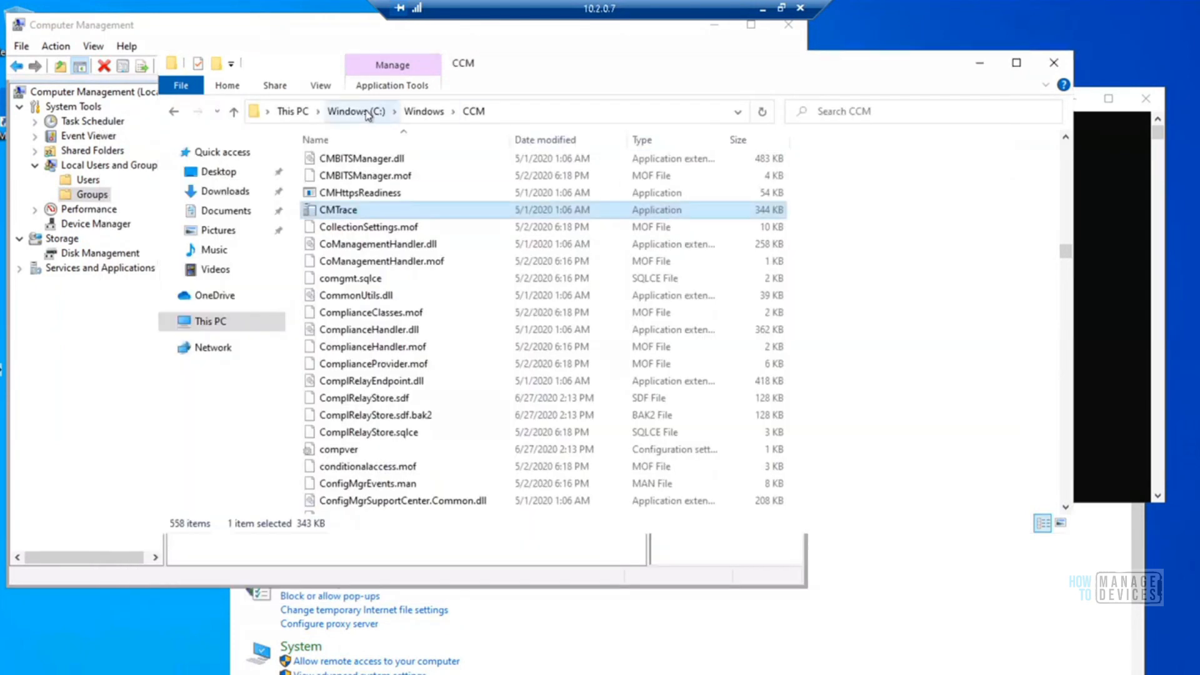
Open client.msi from C:\Windows\ccmsetup\Logs with CMTrace_x86.exe, always using it for .log files, and check its process in Task Manager
{"action": "left_click", "coordinate": [417, 111]}
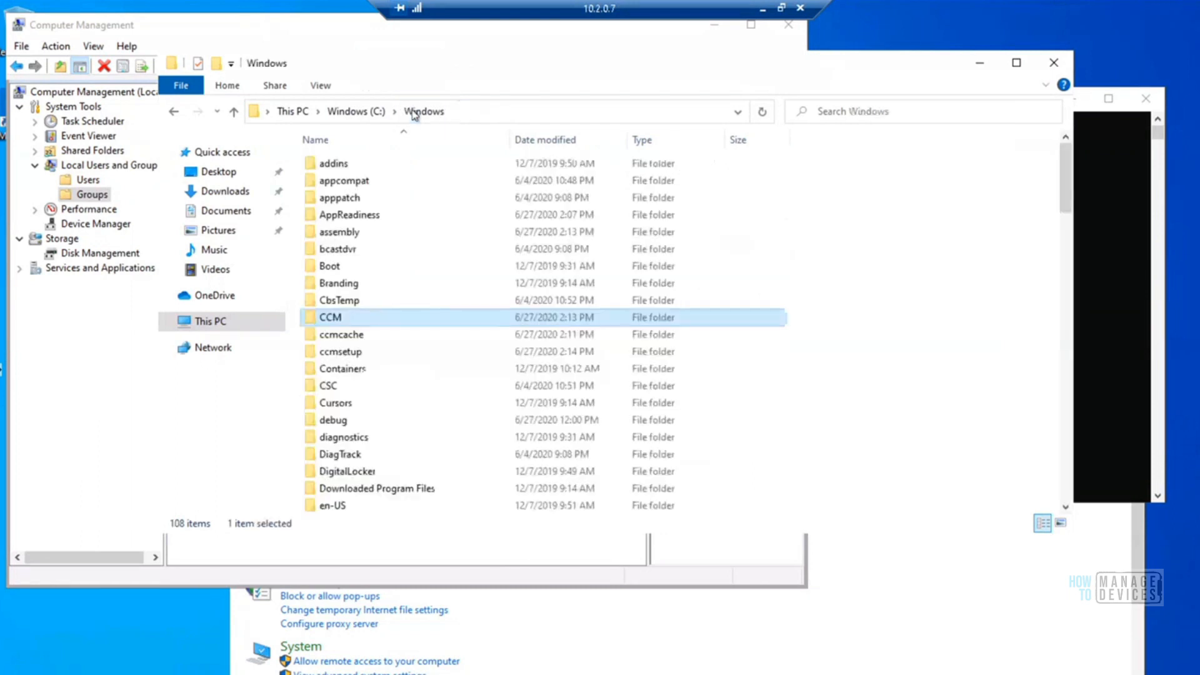
{"action": "double_click", "coordinate": [339, 354]}
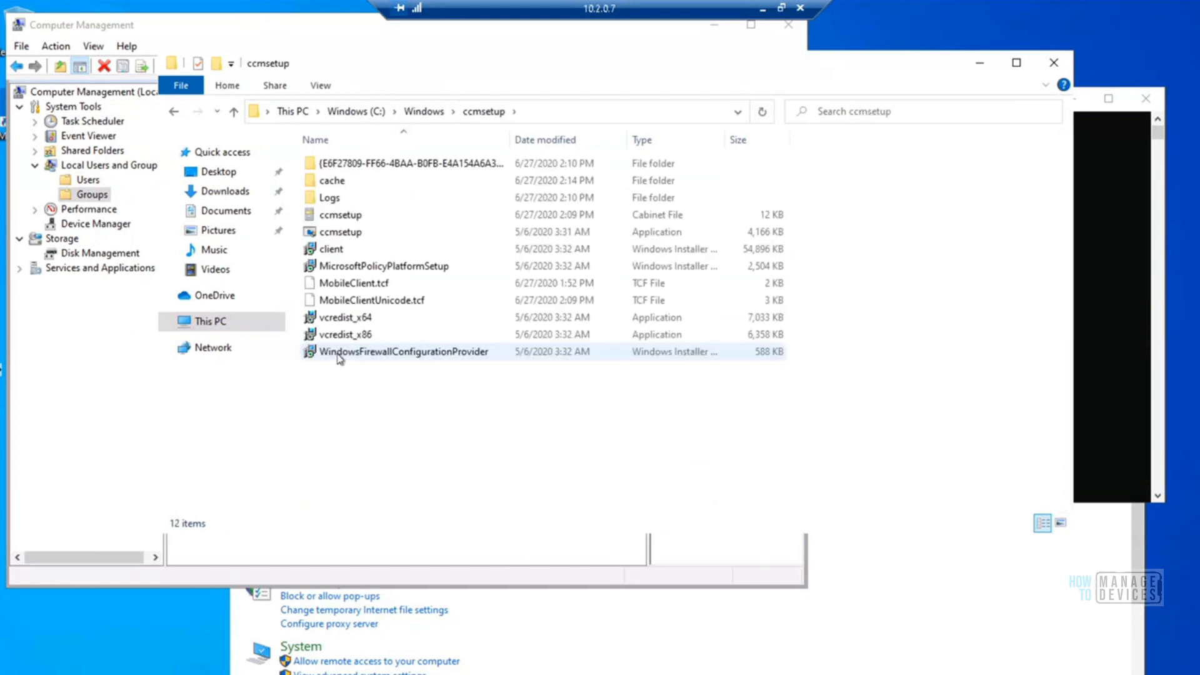
{"action": "double_click", "coordinate": [331, 198]}
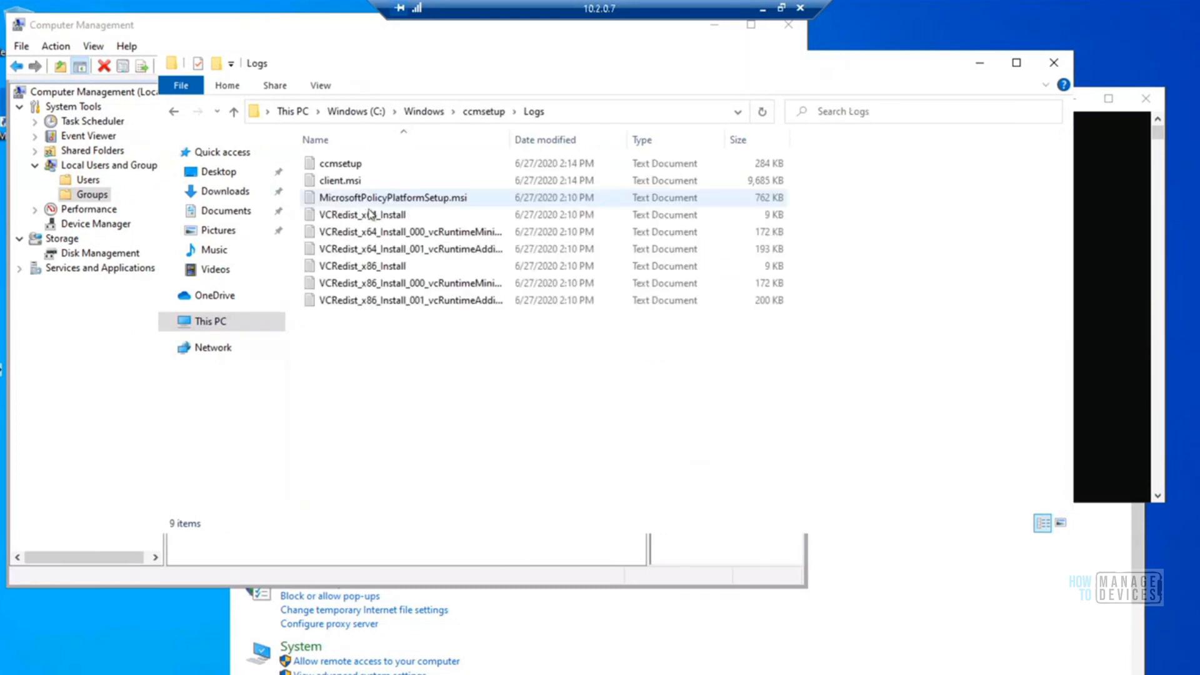
{"action": "double_click", "coordinate": [348, 183]}
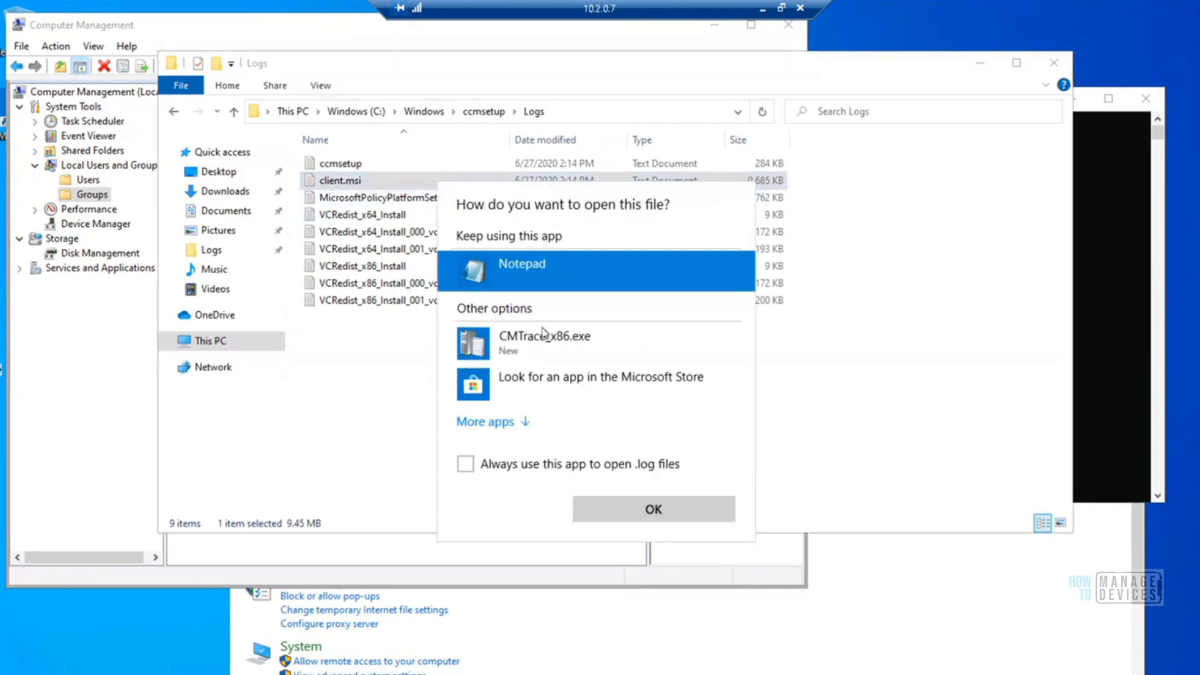
{"action": "left_click", "coordinate": [516, 353]}
{"action": "left_click", "coordinate": [487, 468]}
{"action": "left_click", "coordinate": [606, 511]}
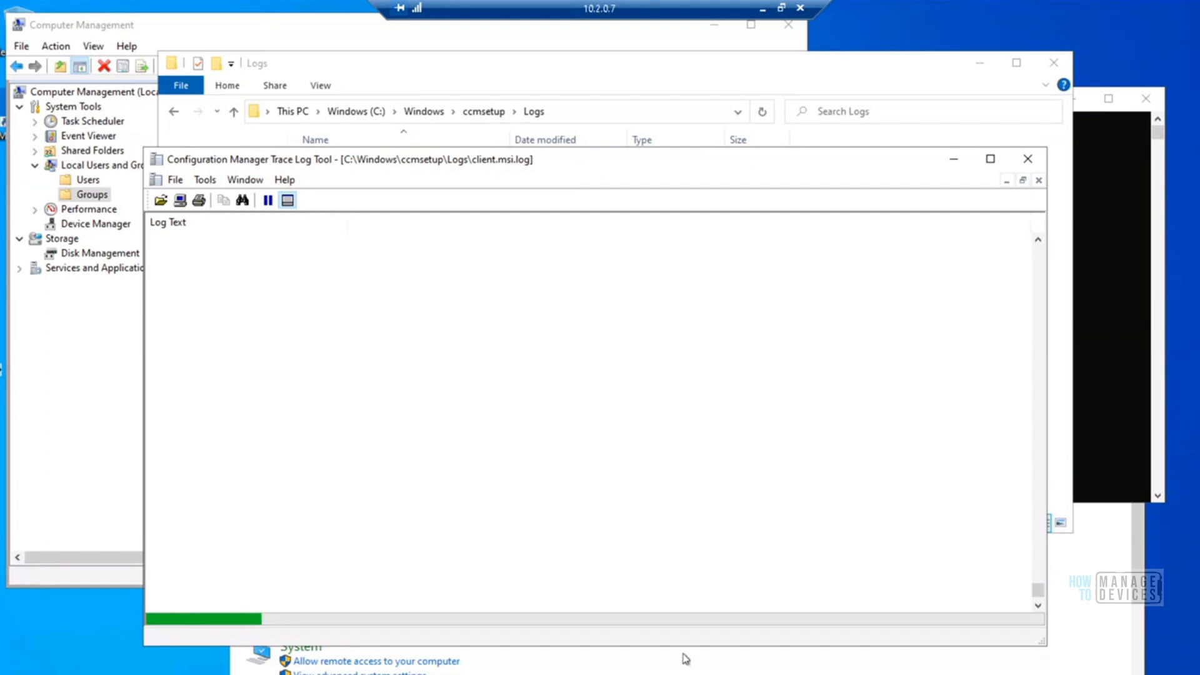
{"action": "key", "text": "ctrl+shift+Escape"}
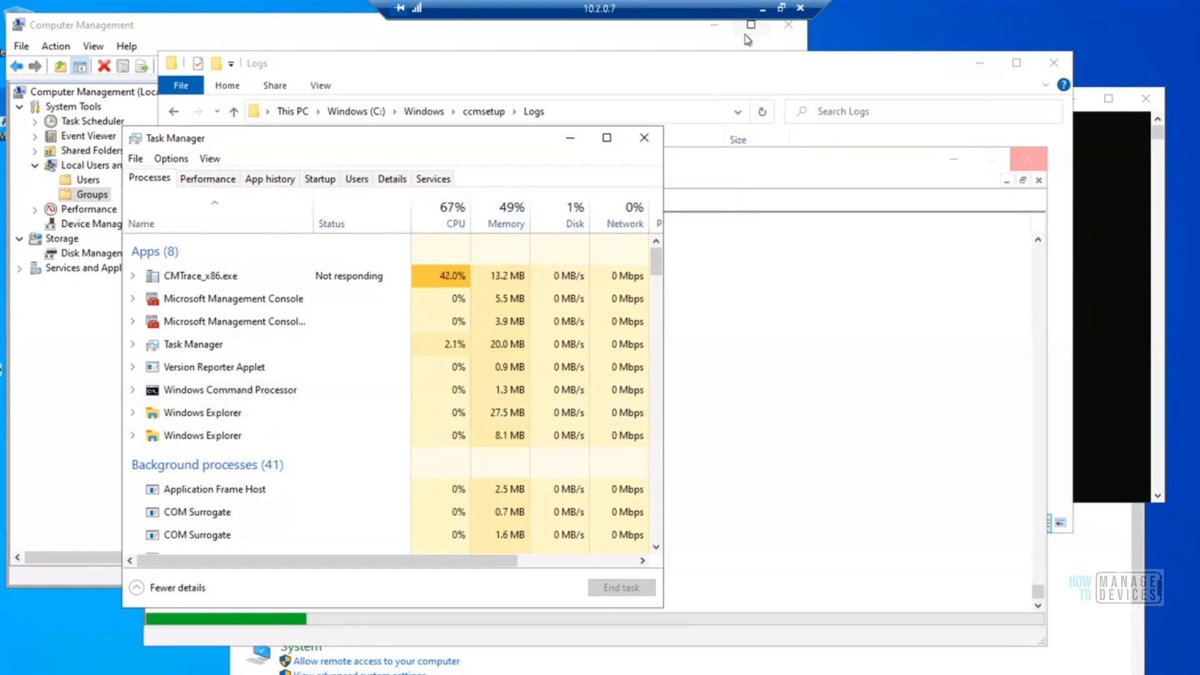
Switch to the Configuration Manager console on the SCCM Server and reload the Devices list to check HTMDWIN10's client status
{"action": "left_click", "coordinate": [762, 10]}
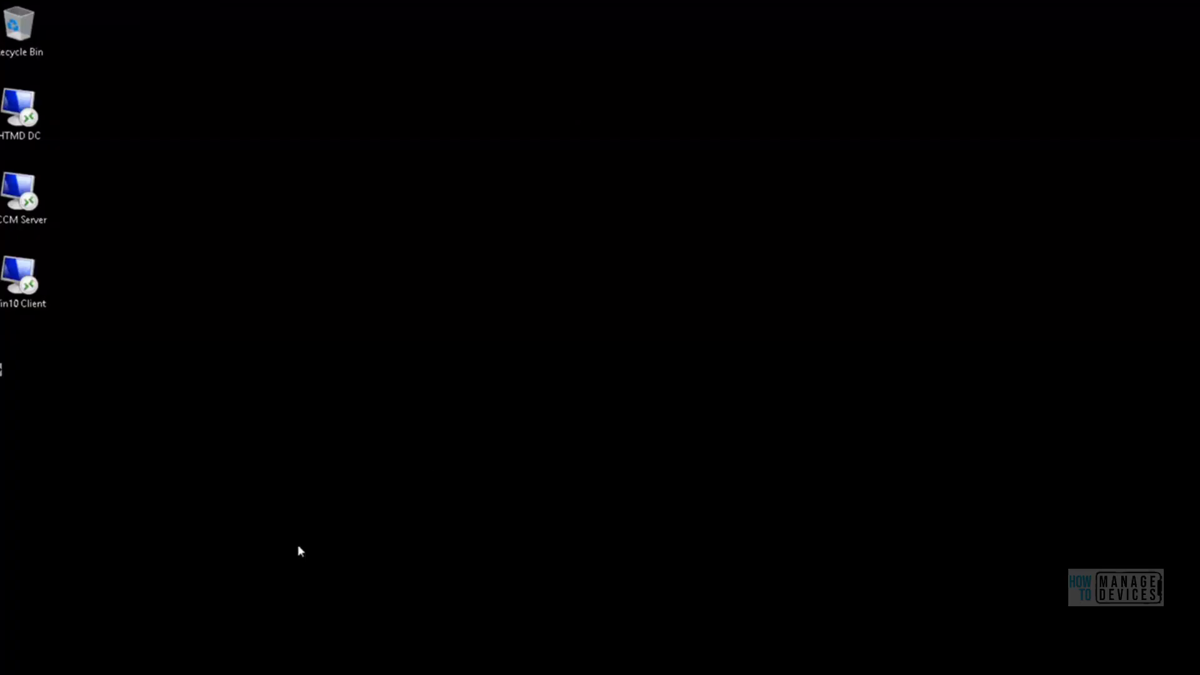
{"action": "mouse_move", "coordinate": [243, 674]}
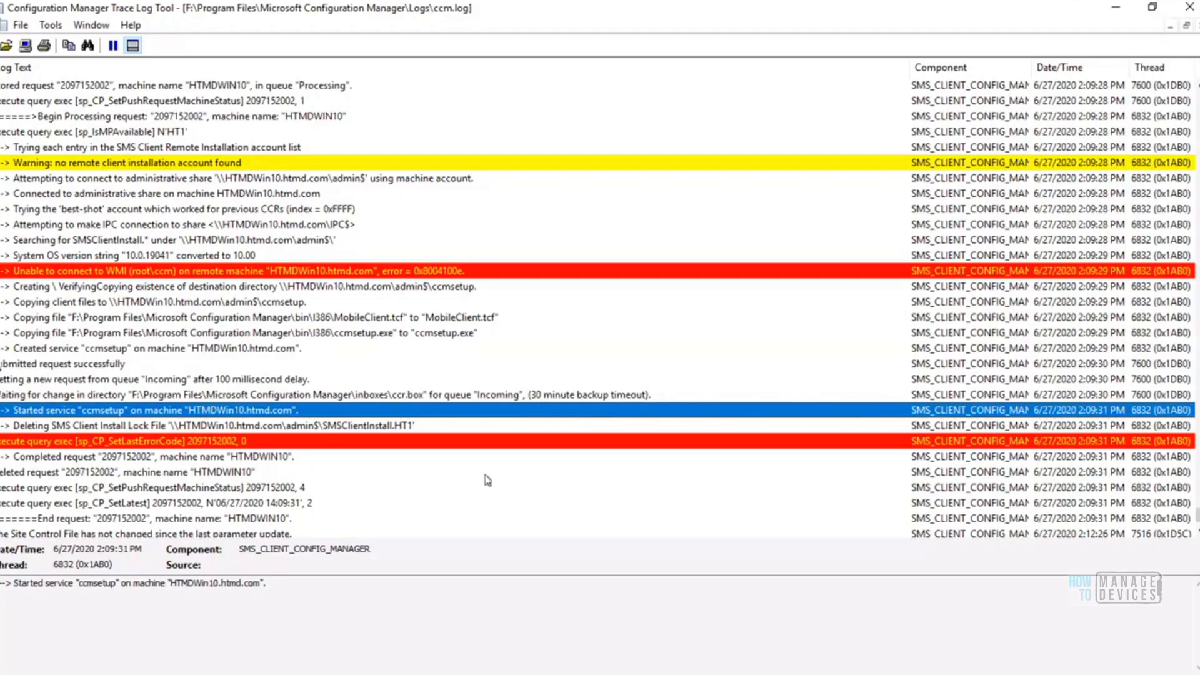
{"action": "left_click", "coordinate": [182, 674]}
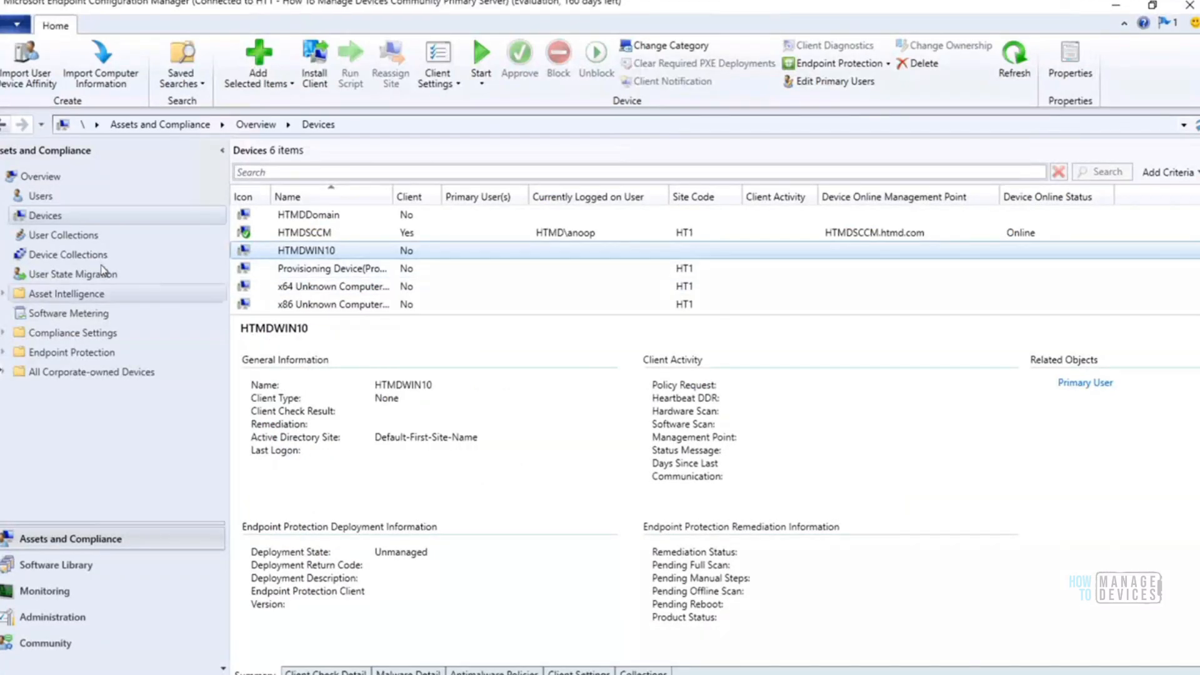
{"action": "left_click", "coordinate": [71, 239]}
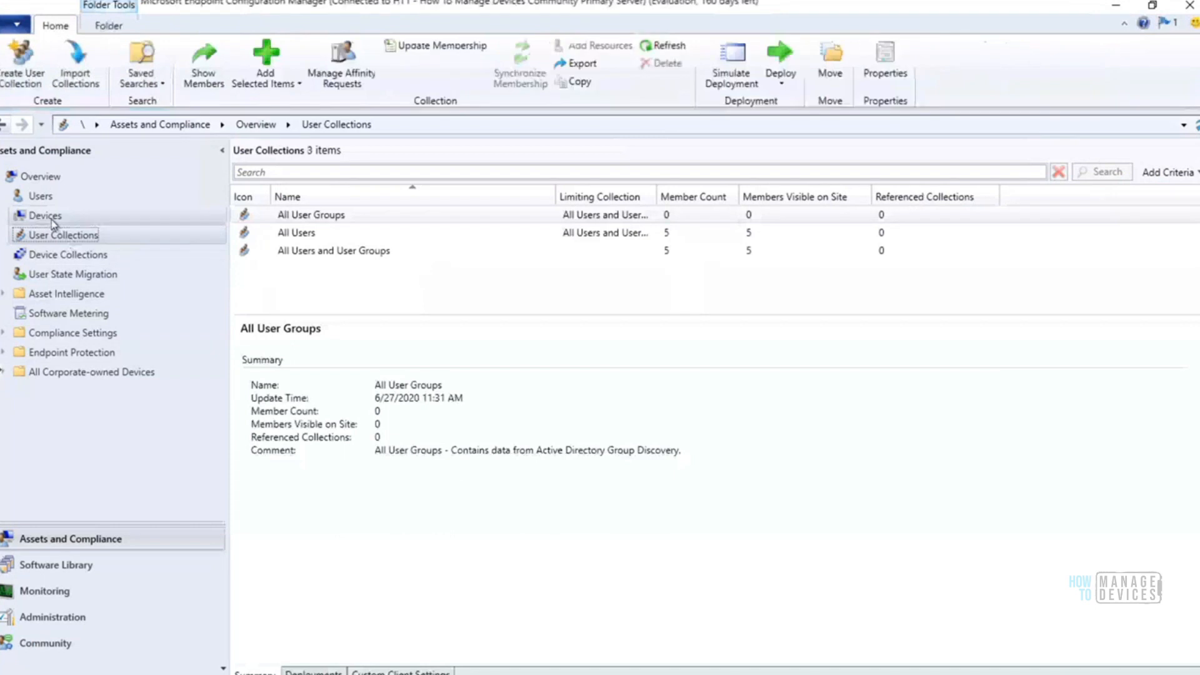
{"action": "left_click", "coordinate": [52, 220]}
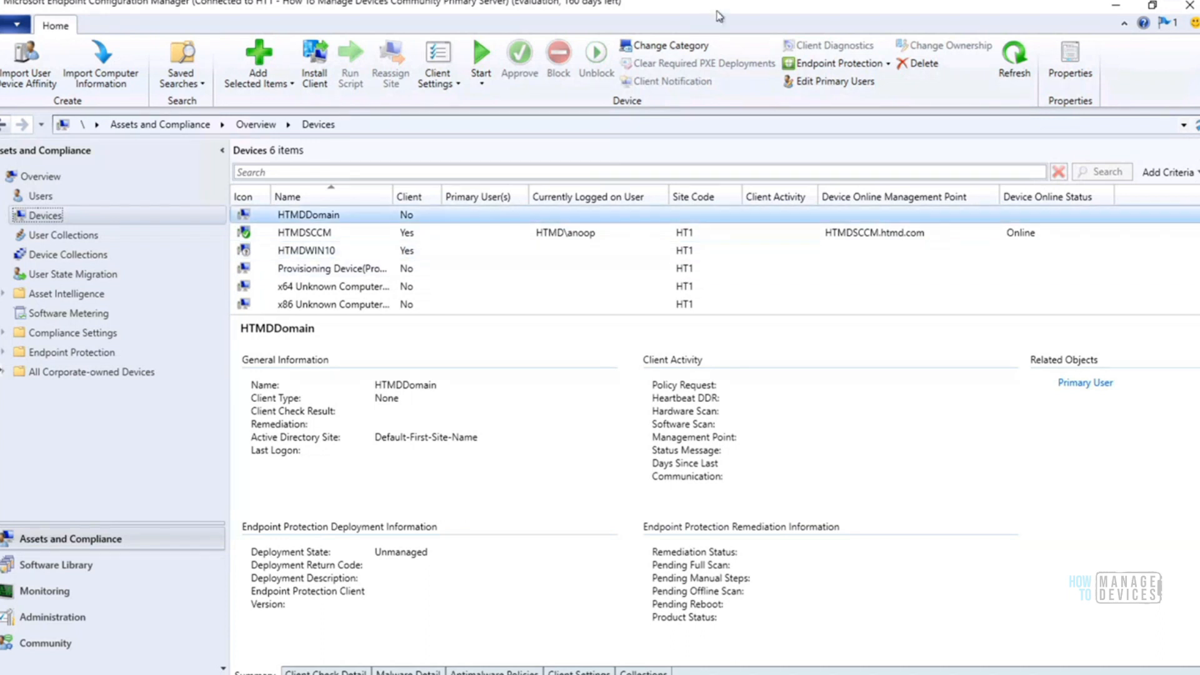
{"action": "mouse_move", "coordinate": [758, 9]}
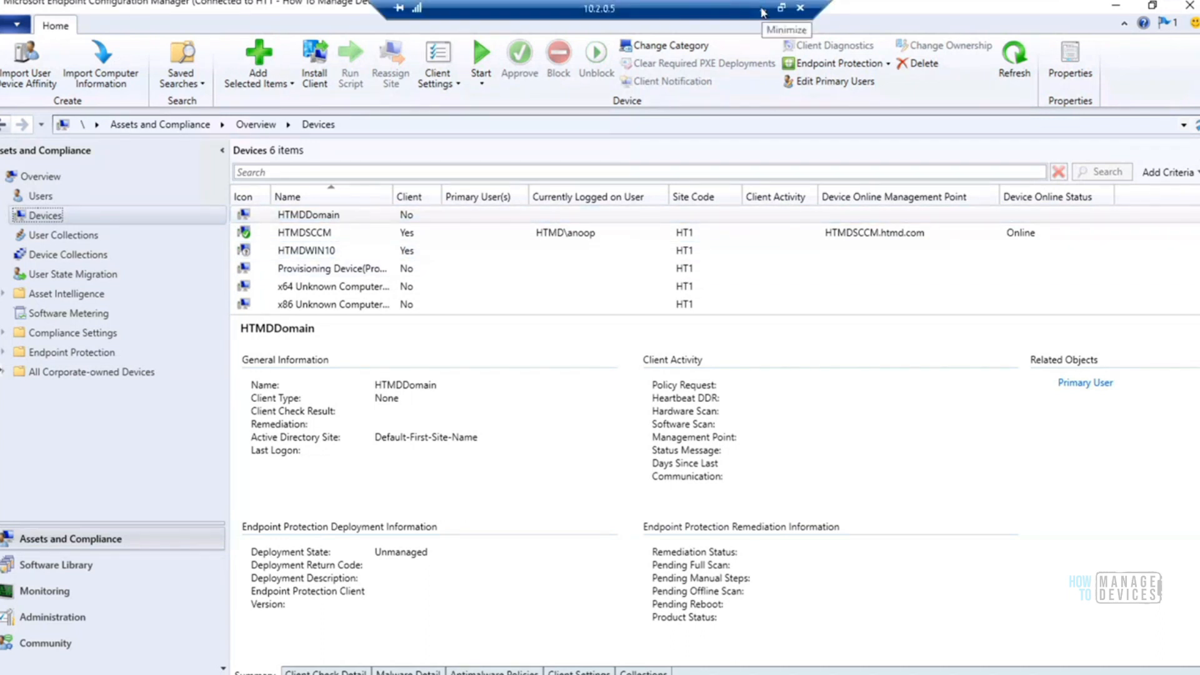
Switch from the SCCM Server to the Win10 Client remote session and minimize Task Manager there
{"action": "left_click", "coordinate": [762, 10]}
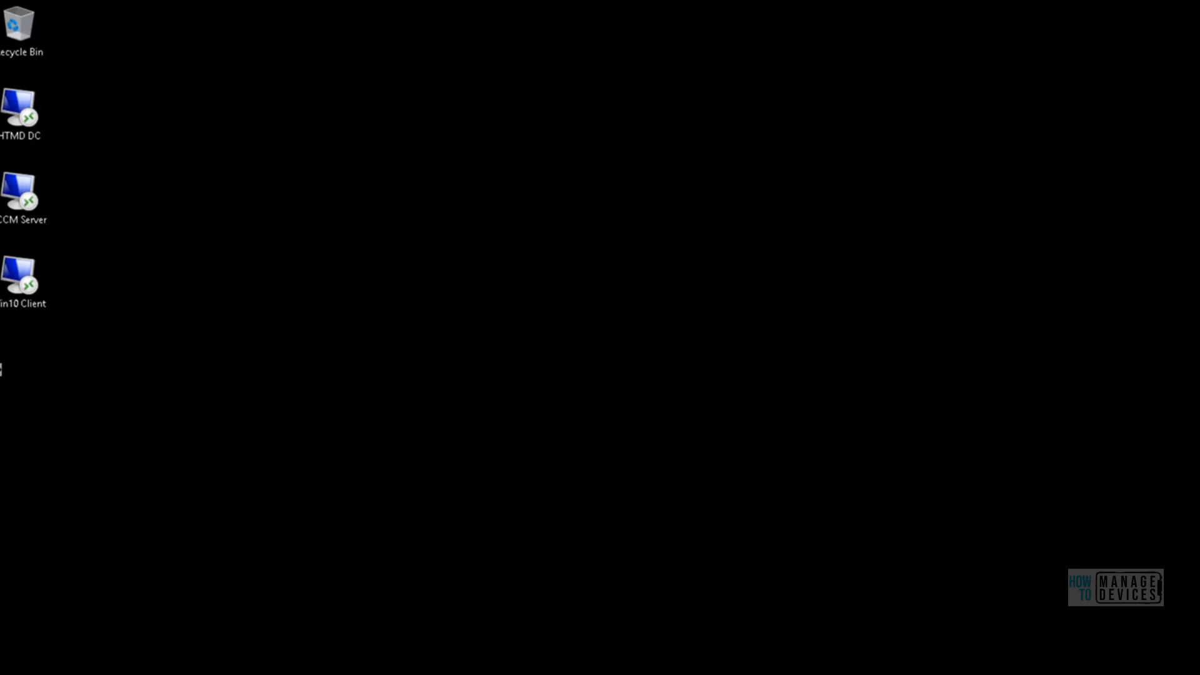
{"action": "mouse_move", "coordinate": [181, 656]}
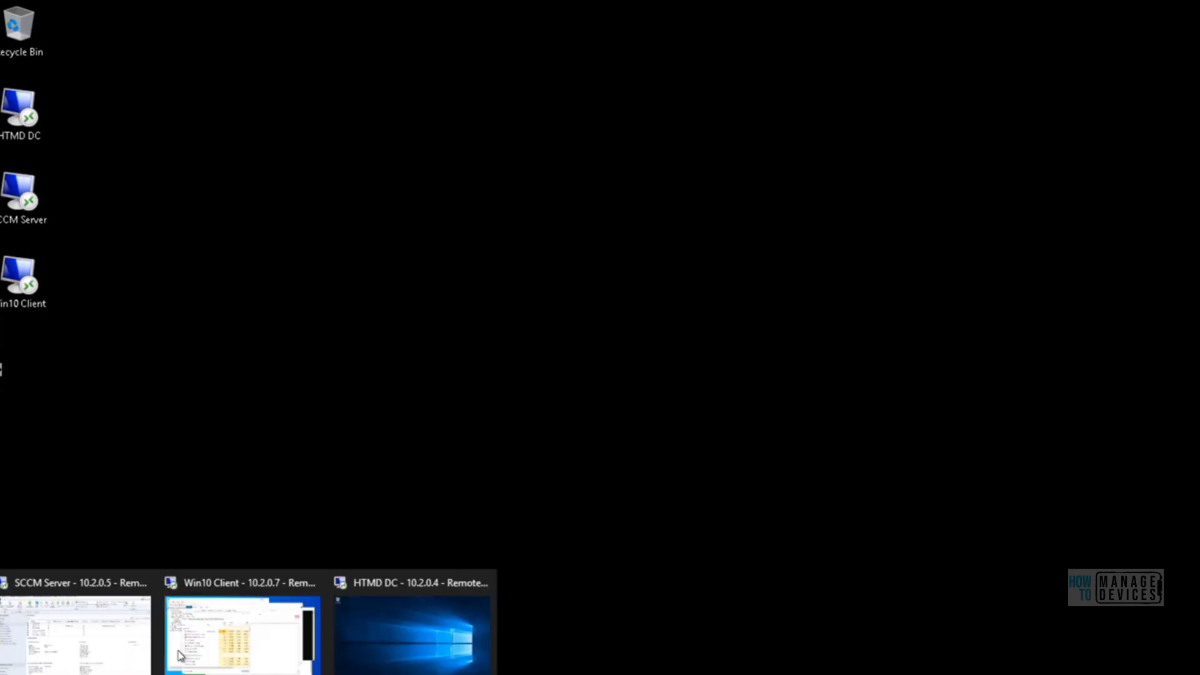
{"action": "left_click", "coordinate": [242, 633]}
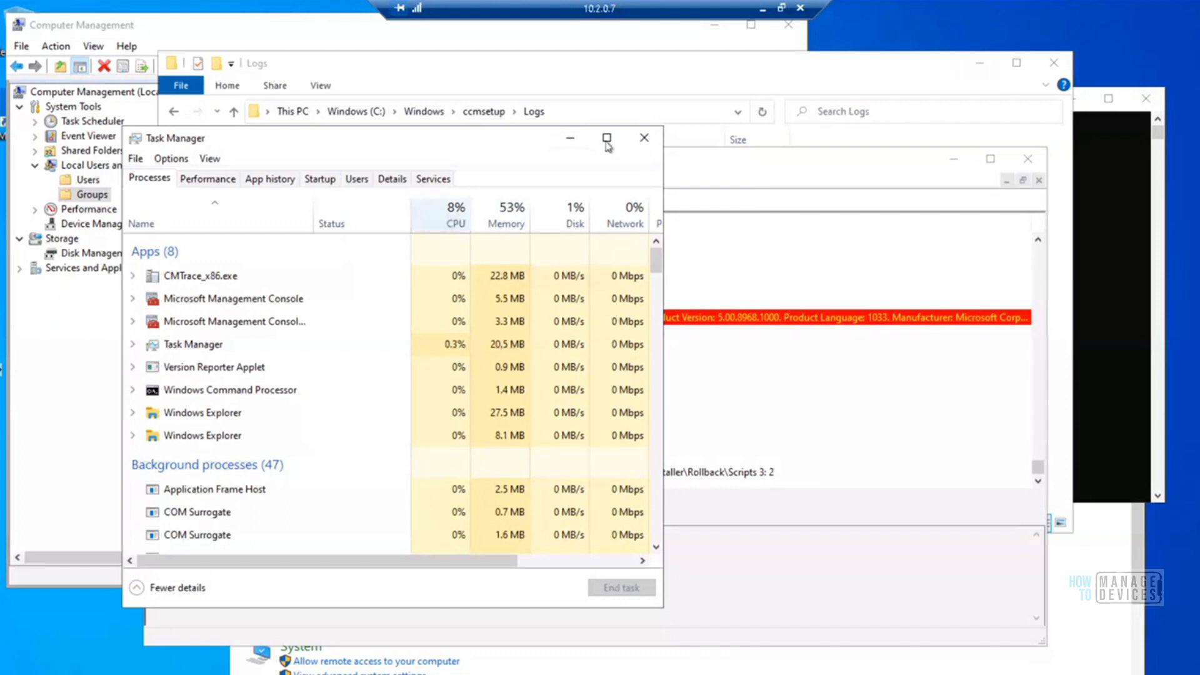
{"action": "left_click", "coordinate": [571, 137]}
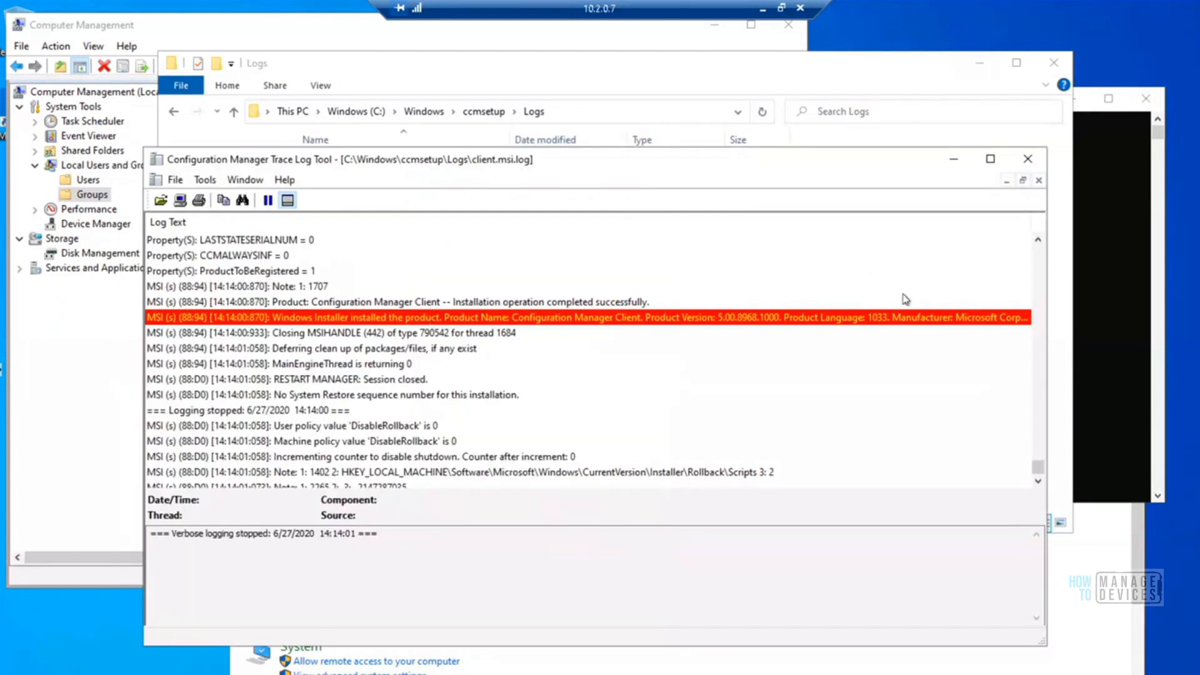
Examine the Windows Installer product entry and its success or error status in client.msi.log, and close the log
{"action": "left_click", "coordinate": [627, 320]}
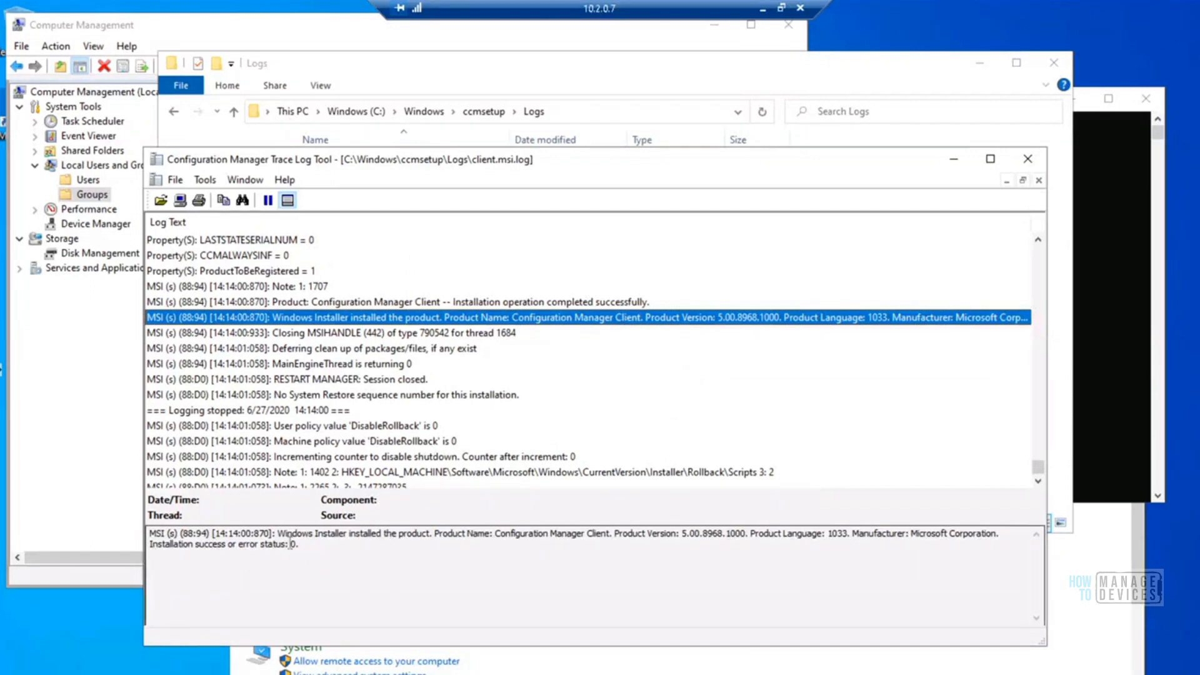
{"action": "left_click_drag", "start_coordinate": [279, 533], "coordinate": [532, 528]}
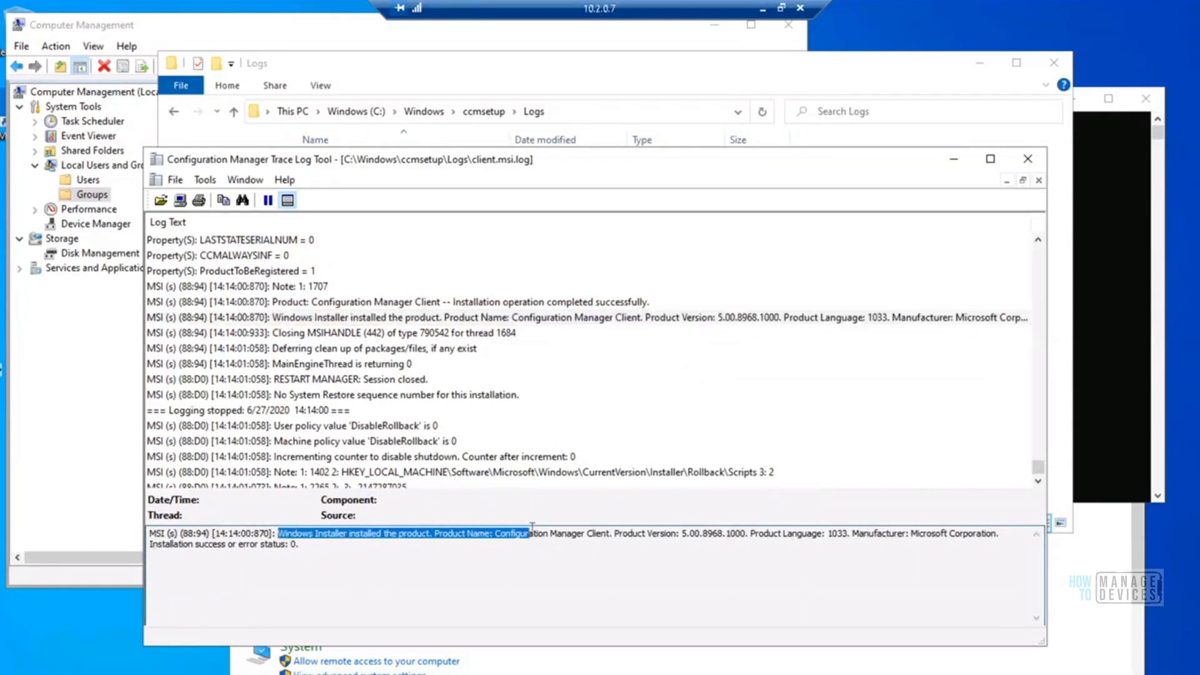
{"action": "left_click_drag", "start_coordinate": [581, 525], "coordinate": [826, 546]}
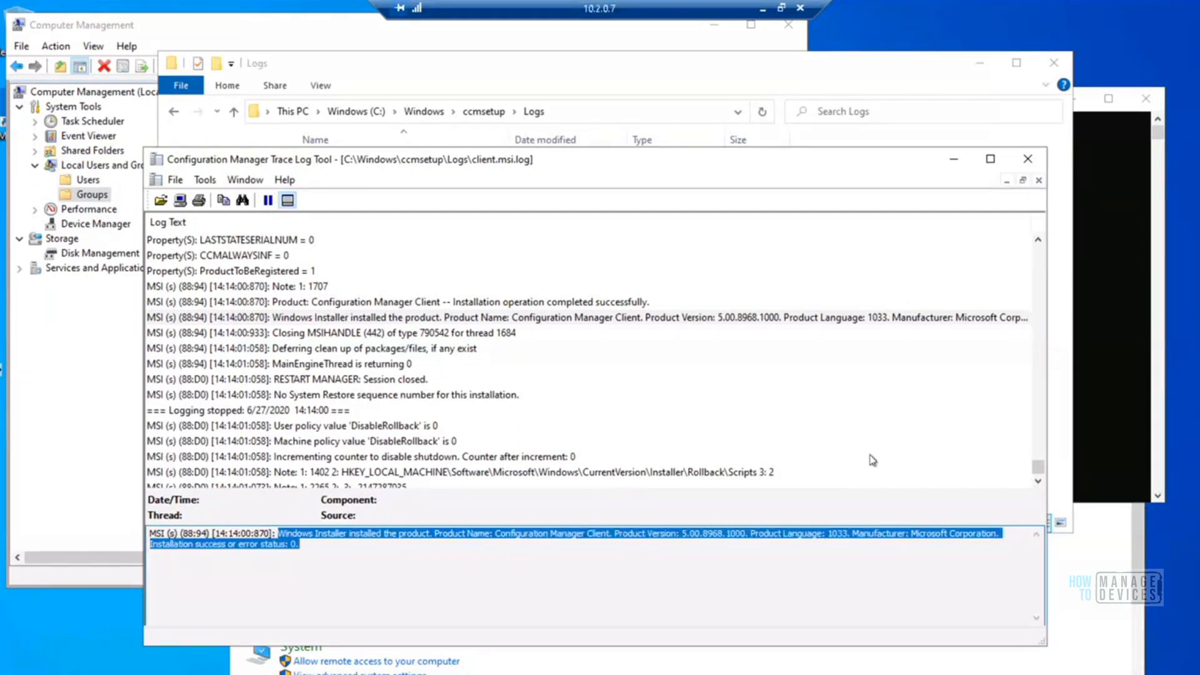
{"action": "left_click", "coordinate": [1038, 471]}
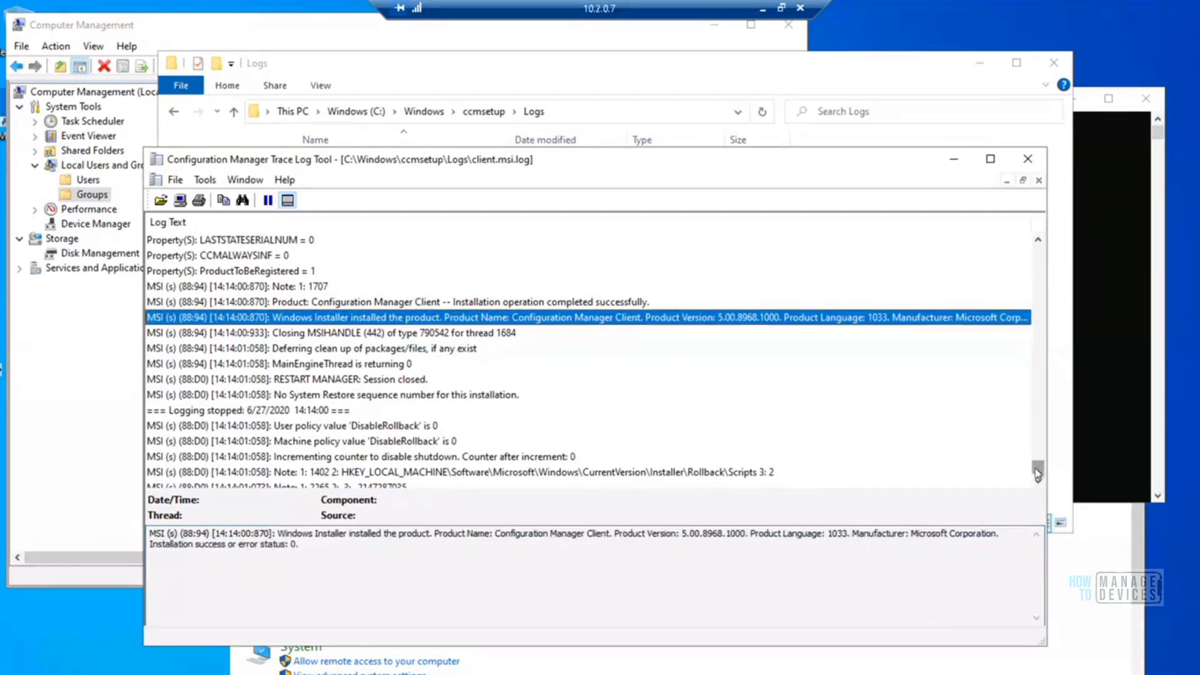
{"action": "mouse_move", "coordinate": [1036, 460]}
{"action": "left_mouse_down"}
{"action": "mouse_move", "coordinate": [1034, 408]}
{"action": "mouse_move", "coordinate": [1036, 452]}
{"action": "left_mouse_up"}
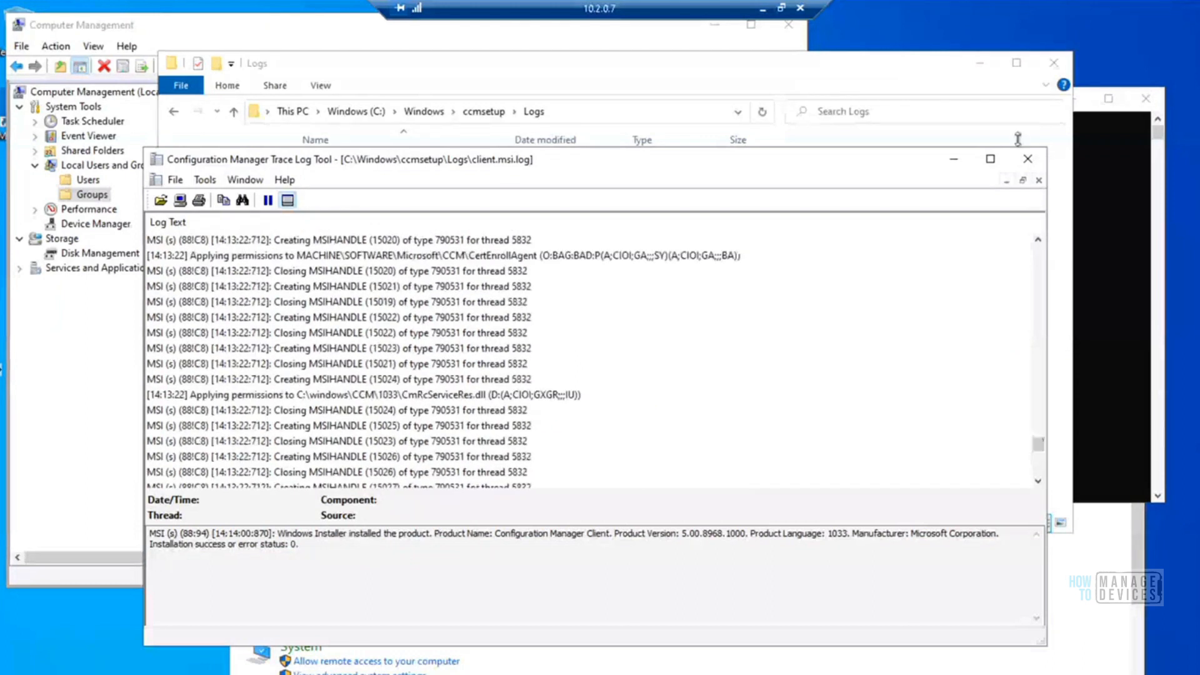
{"action": "left_click", "coordinate": [1030, 165]}
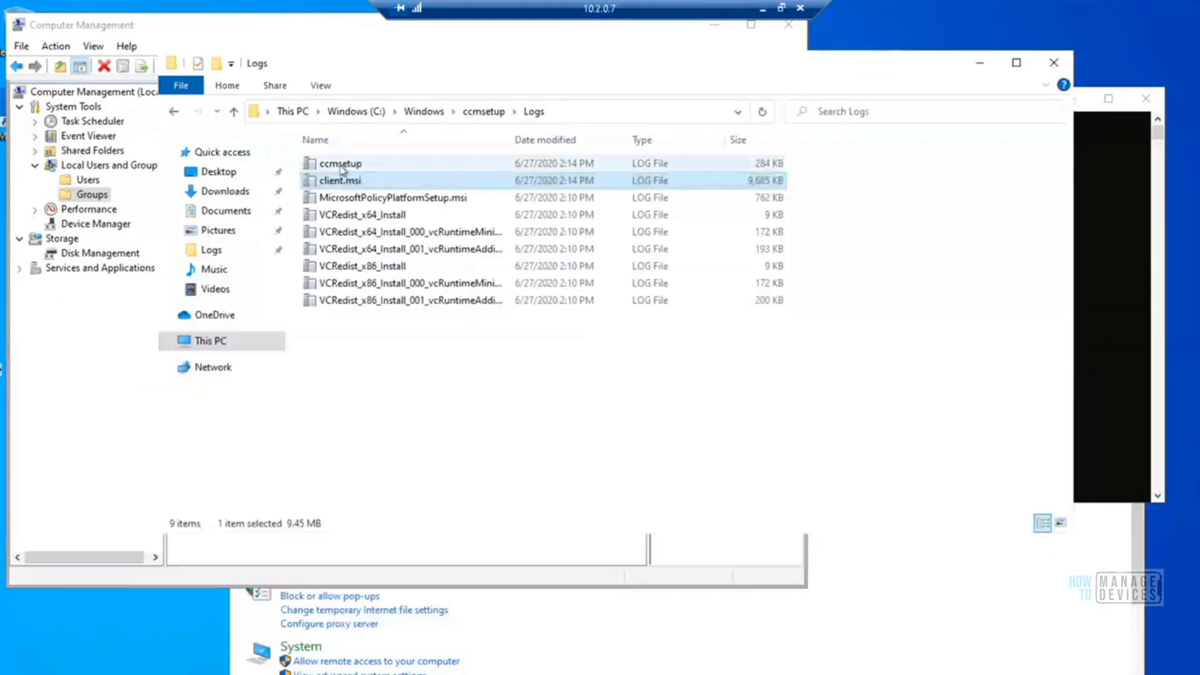
Open ccmsetup.log and examine the MDM_ConfigSetting, status 400 and client.msi installation entries near its end
{"action": "double_click", "coordinate": [342, 166]}
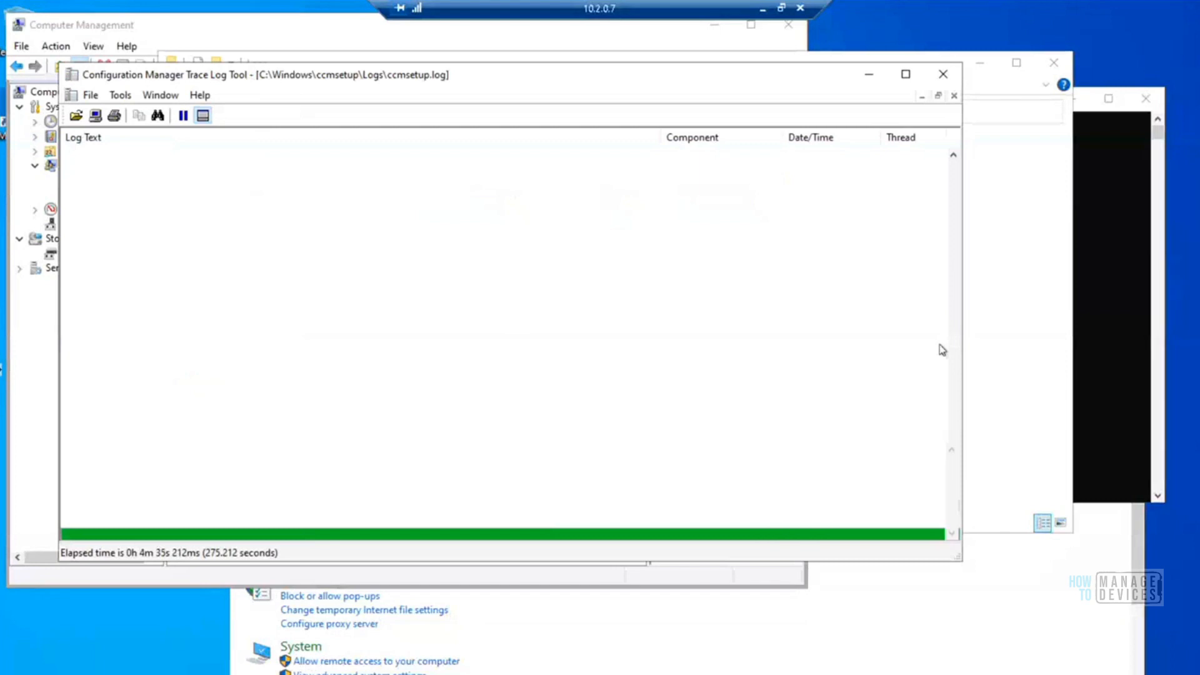
{"action": "left_click_drag", "start_coordinate": [955, 385], "coordinate": [956, 396]}
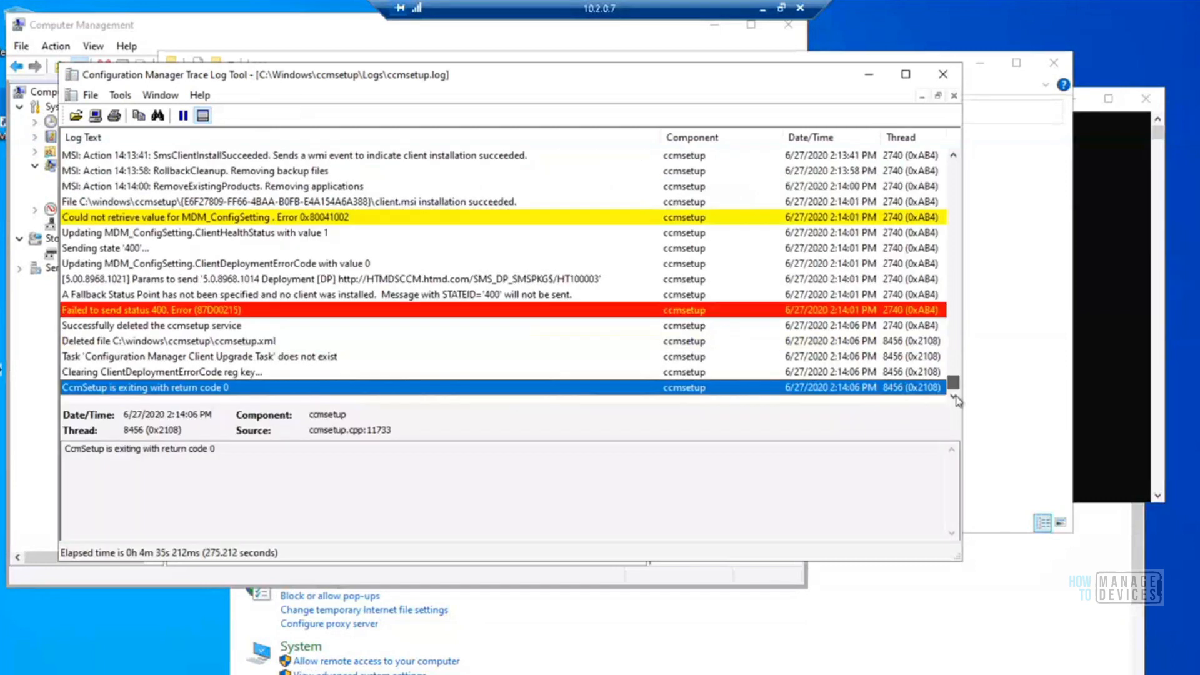
{"action": "left_click", "coordinate": [321, 219]}
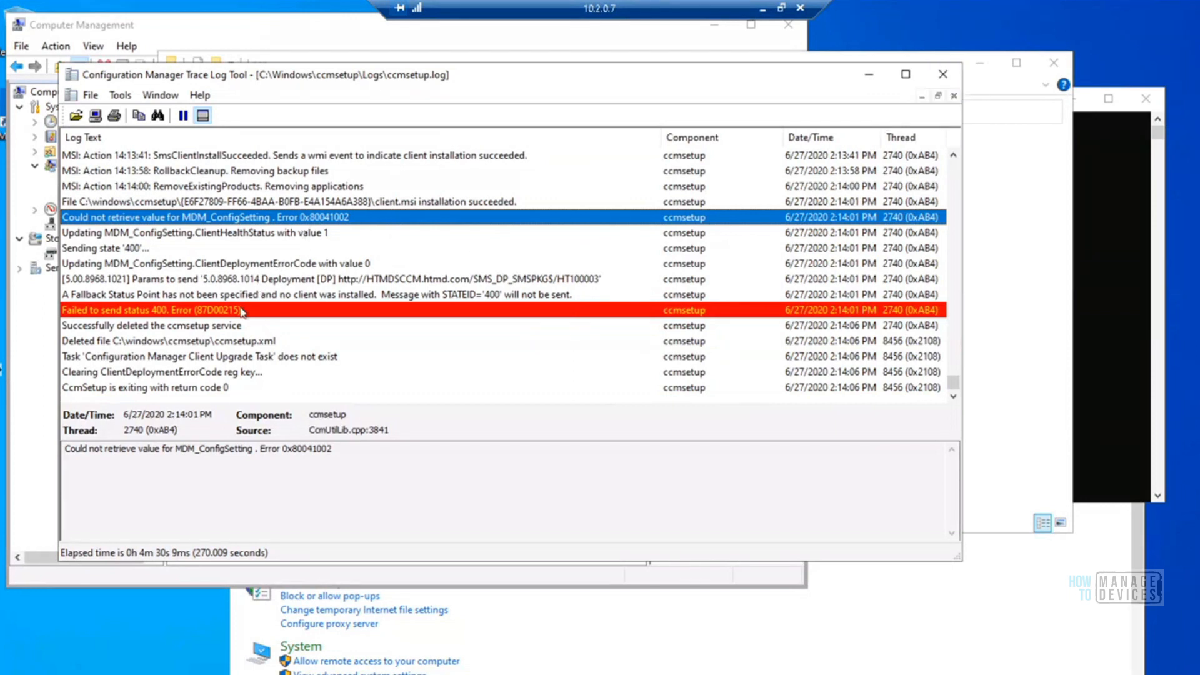
{"action": "left_click", "coordinate": [236, 325]}
{"action": "left_click", "coordinate": [232, 313]}
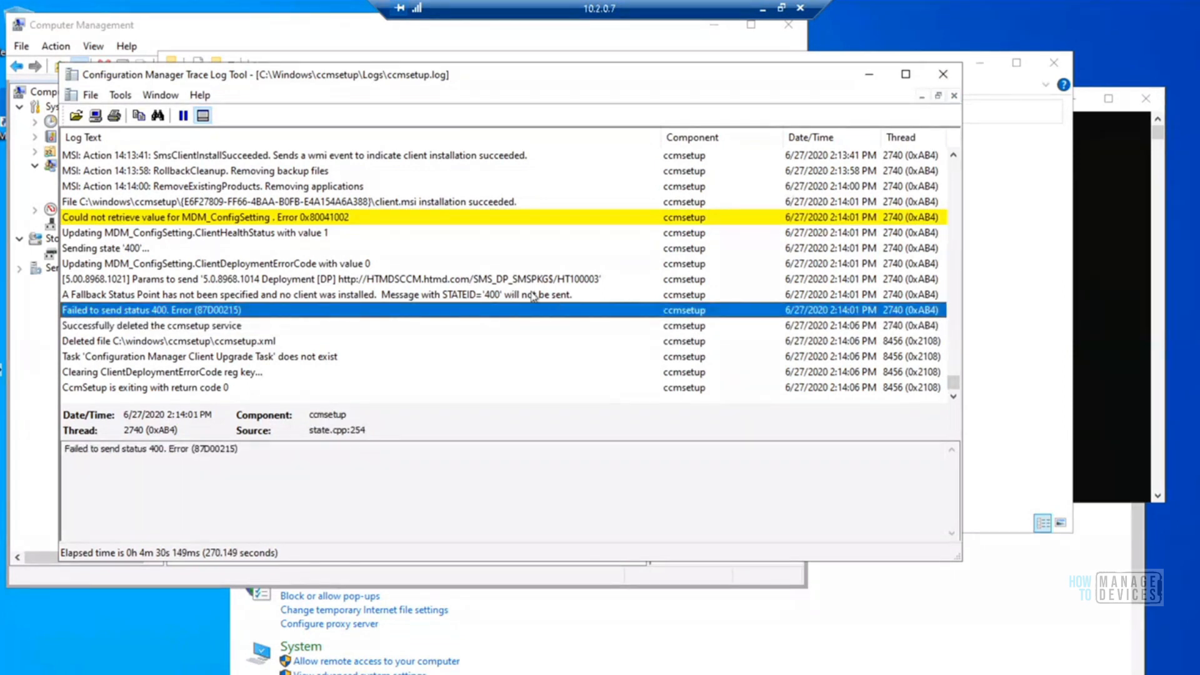
{"action": "left_click", "coordinate": [463, 202]}
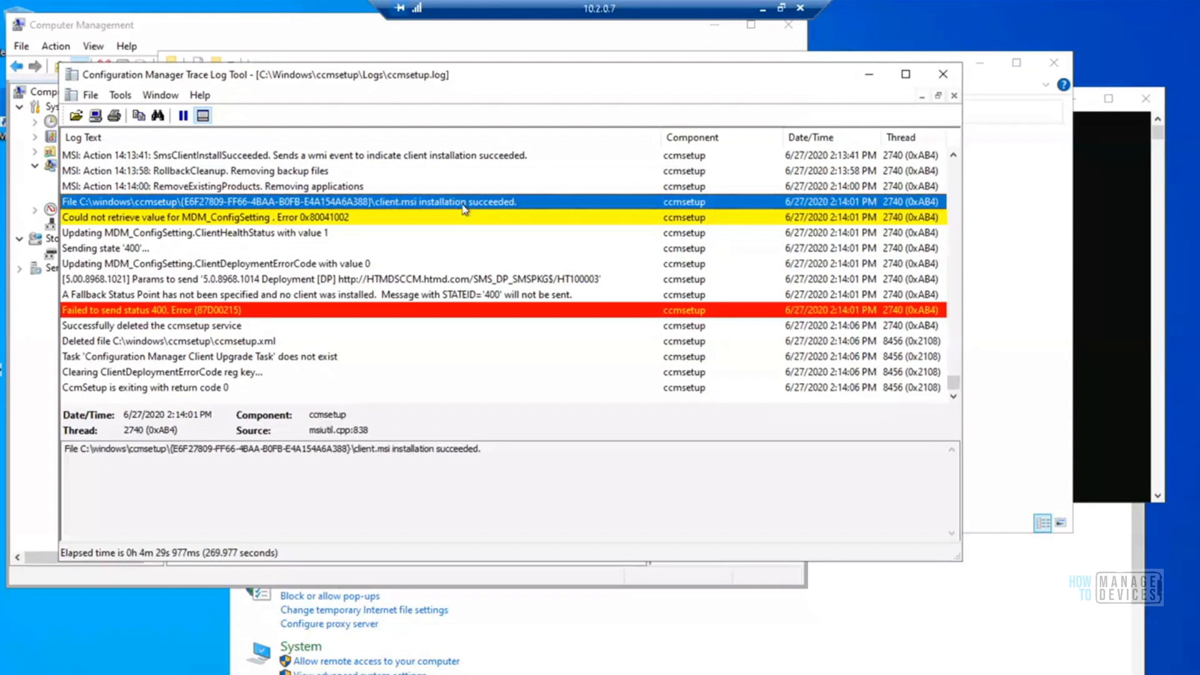
Search ccmsetup.log for "reboot" and highlight the properties of the MicrosoftPolicyPlatformSetup.msi installation package entry
{"action": "key", "text": "Up"}
{"action": "key", "text": "Up"}
{"action": "key", "text": "Up"}
{"action": "key", "text": "Up"}
{"action": "key", "text": "Up"}
{"action": "key", "text": "Up"}
{"action": "key", "text": "Up"}
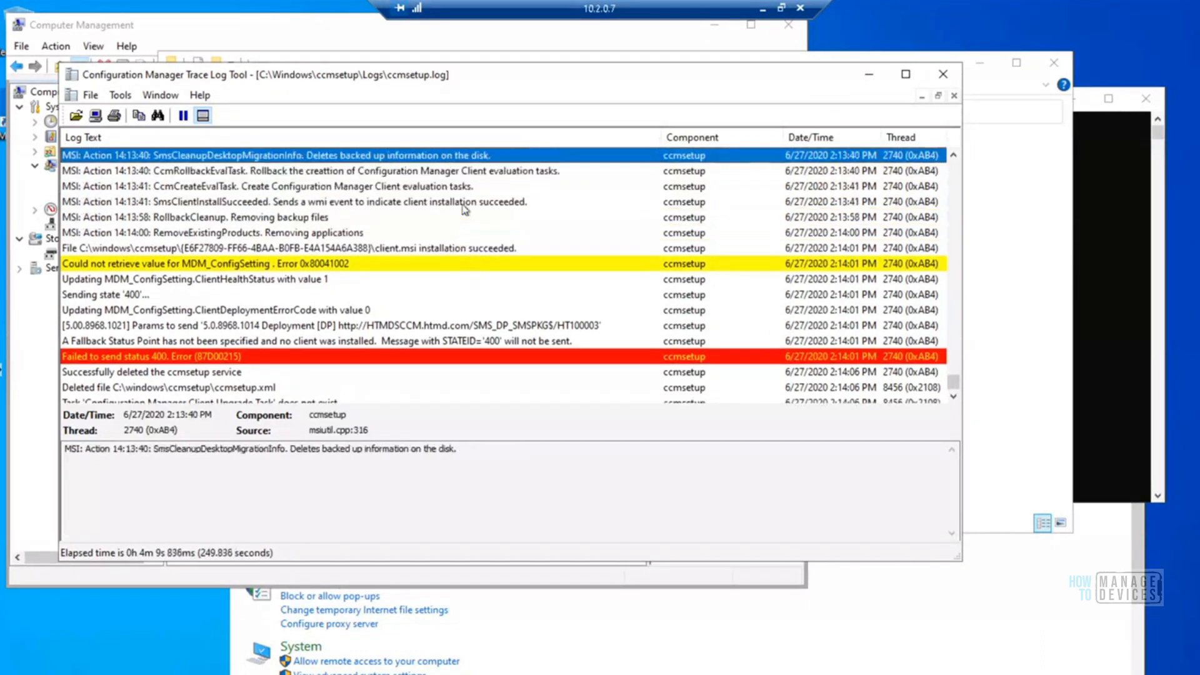
{"action": "key", "text": "Up"}
{"action": "key", "text": "Up"}
{"action": "key", "text": "Up"}
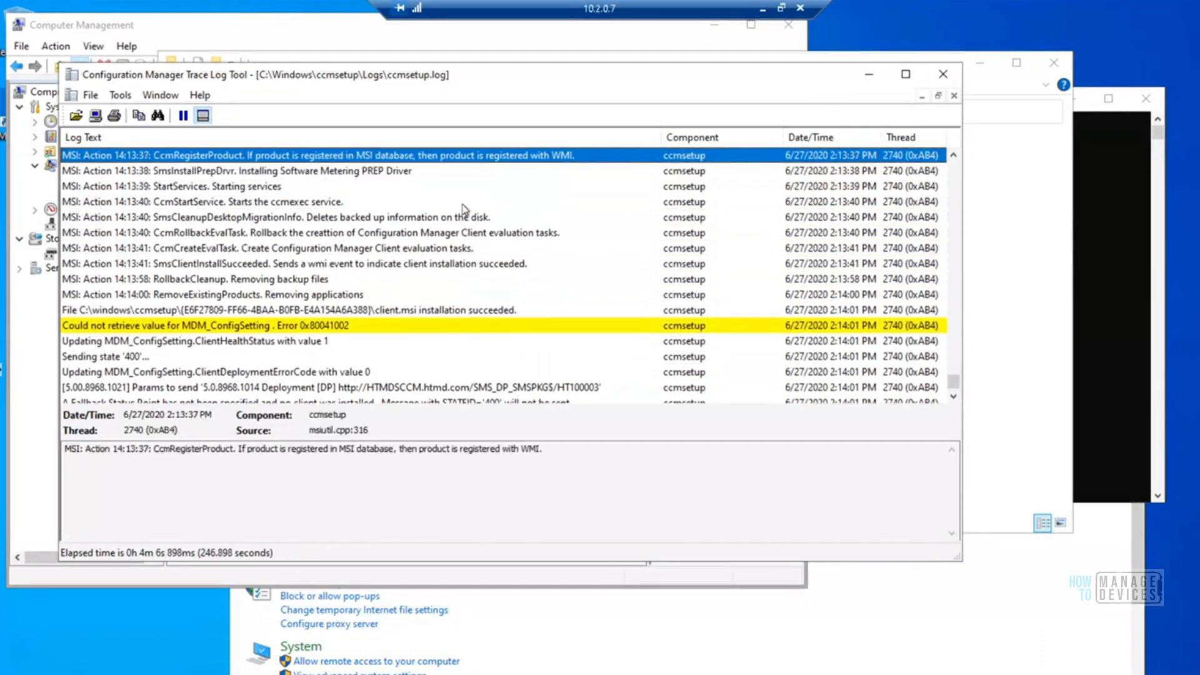
{"action": "key", "text": "ctrl+f"}
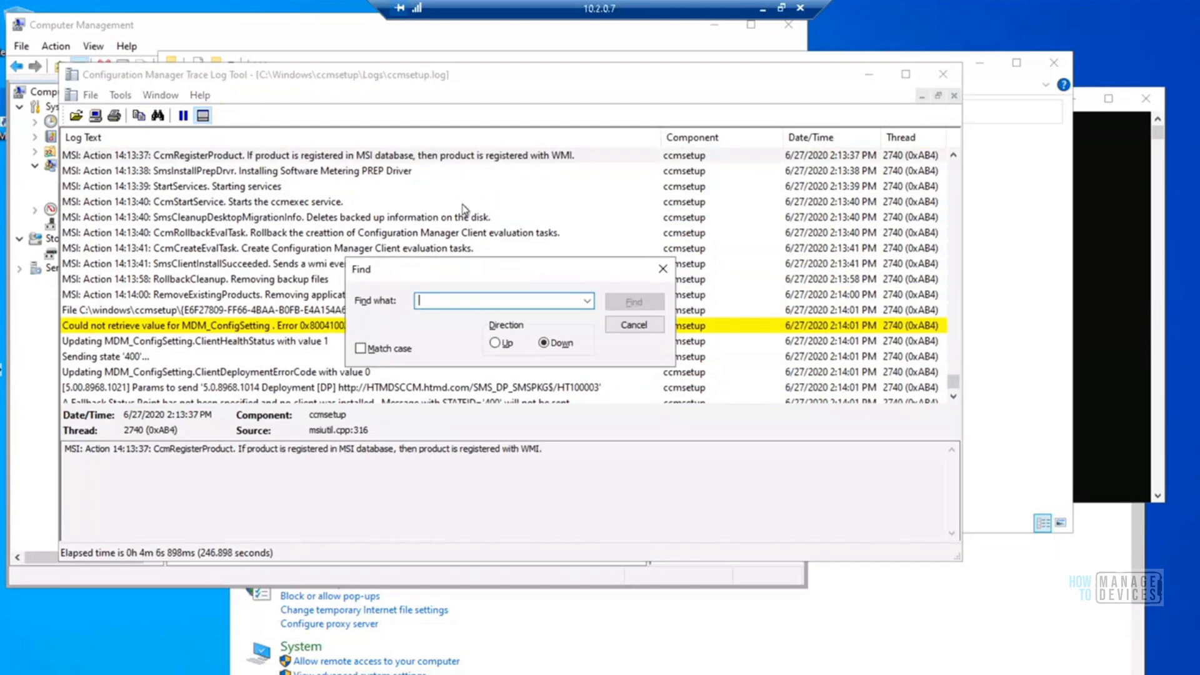
{"action": "type", "text": "reboot"}
{"action": "key", "text": "Return"}
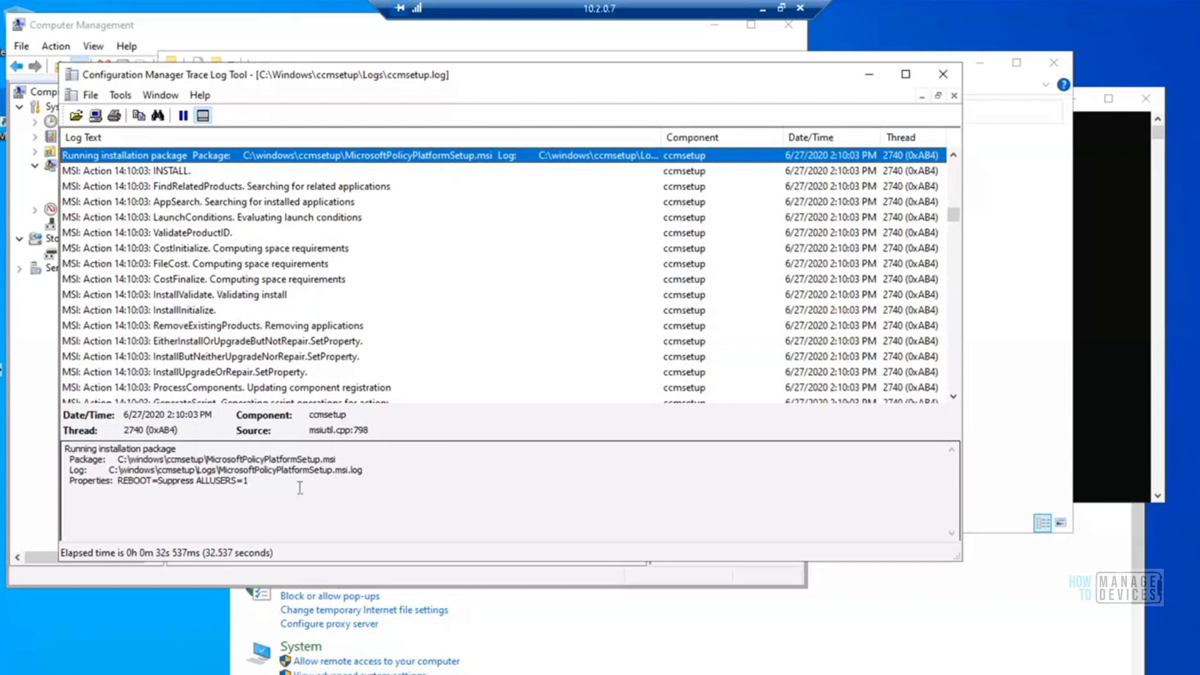
{"action": "left_click_drag", "start_coordinate": [296, 488], "coordinate": [114, 478]}
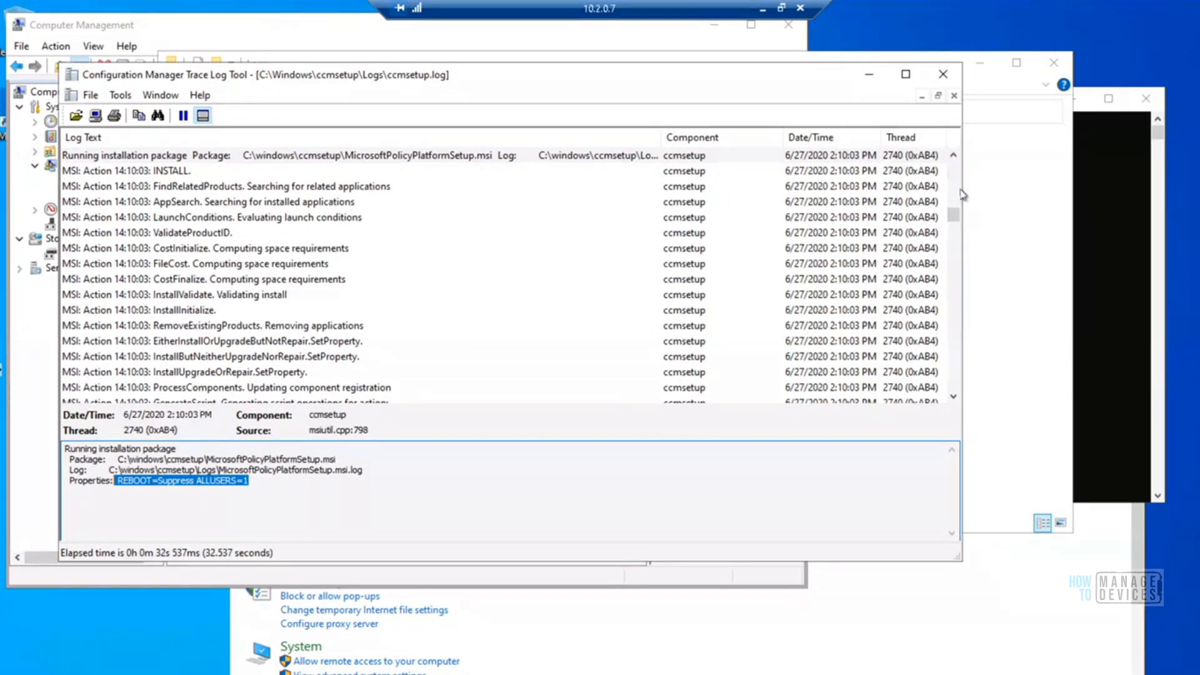
Find the next two "reboot" matches and highlight the description of the CcmDetectFilesInUse action
{"action": "left_click", "coordinate": [316, 234]}
{"action": "key", "text": "ctrl+f"}
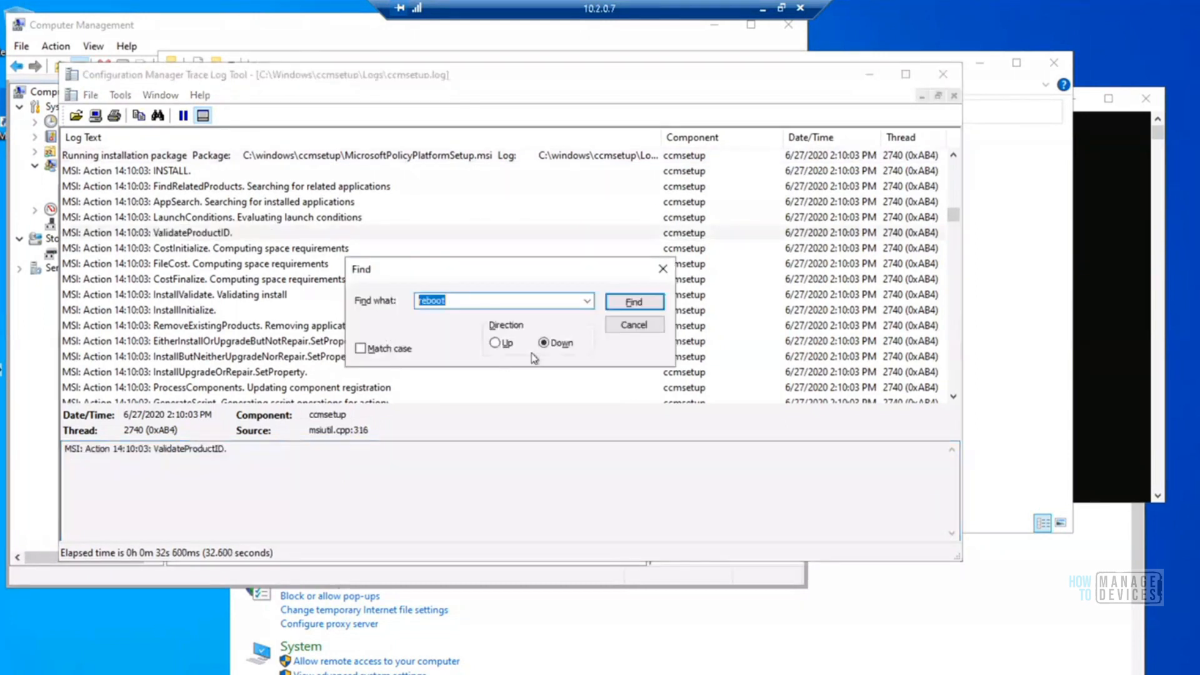
{"action": "left_click", "coordinate": [647, 303]}
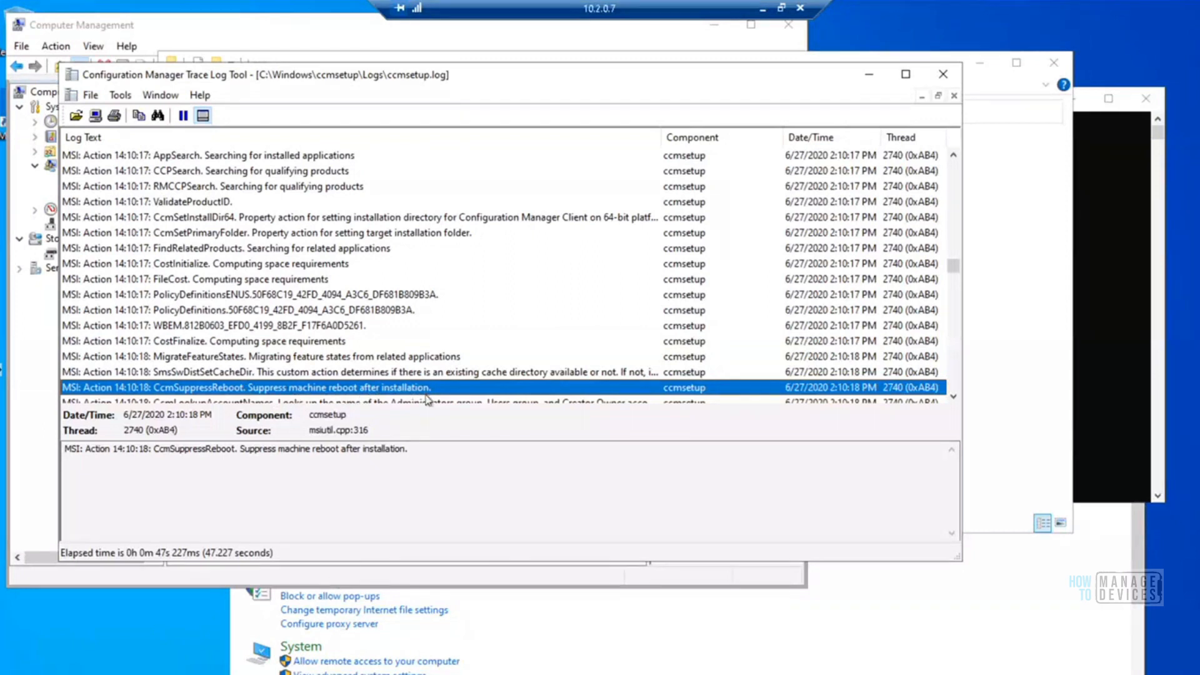
{"action": "key", "text": "ctrl+f"}
{"action": "left_click", "coordinate": [644, 303]}
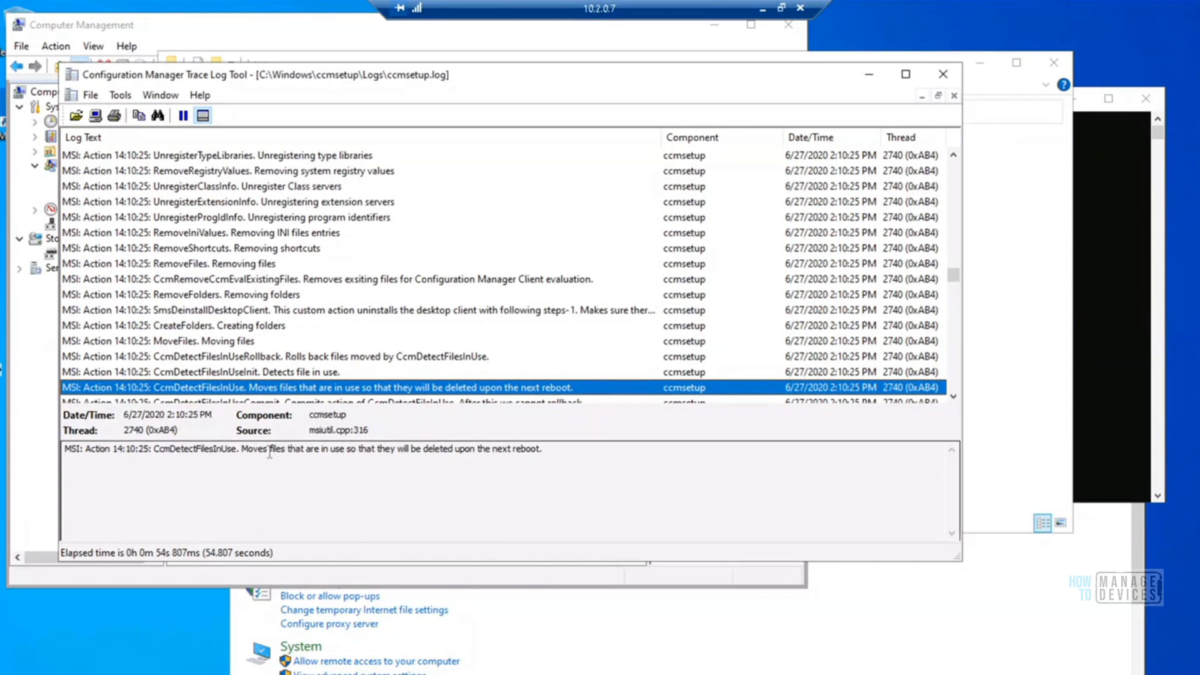
{"action": "left_click_drag", "start_coordinate": [243, 449], "coordinate": [546, 448]}
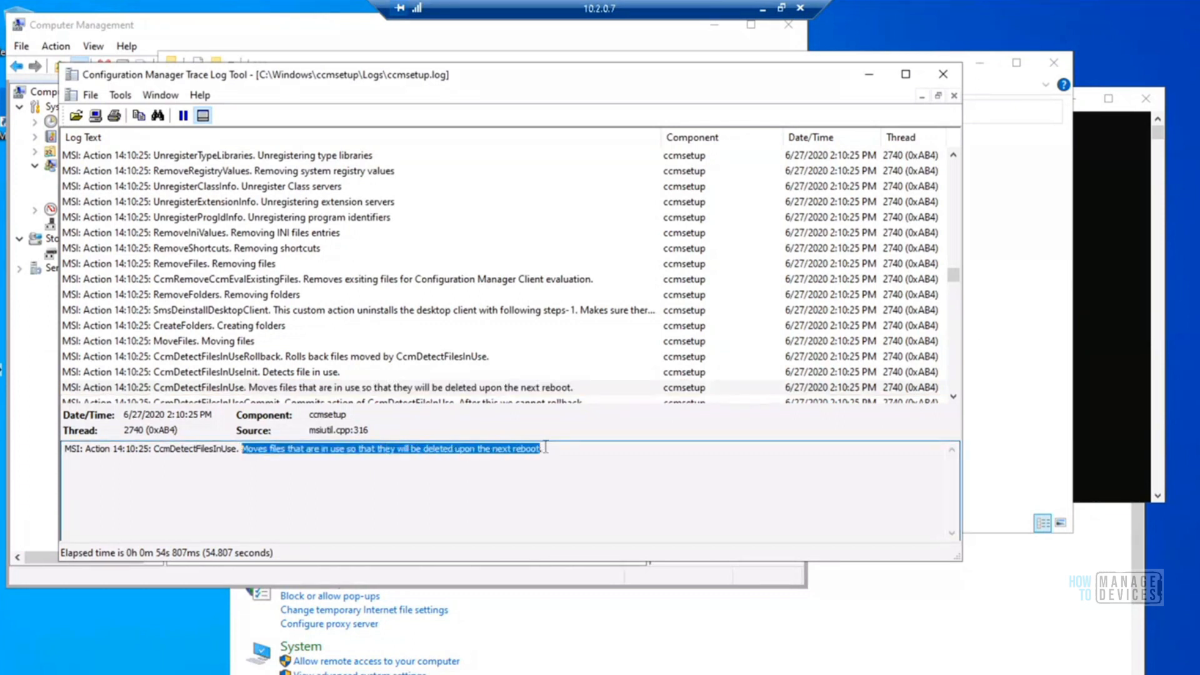
Search through the remaining "reboot" matches in ccmsetup.log and close the log
{"action": "left_click", "coordinate": [490, 390]}
{"action": "key", "text": "ctrl+f"}
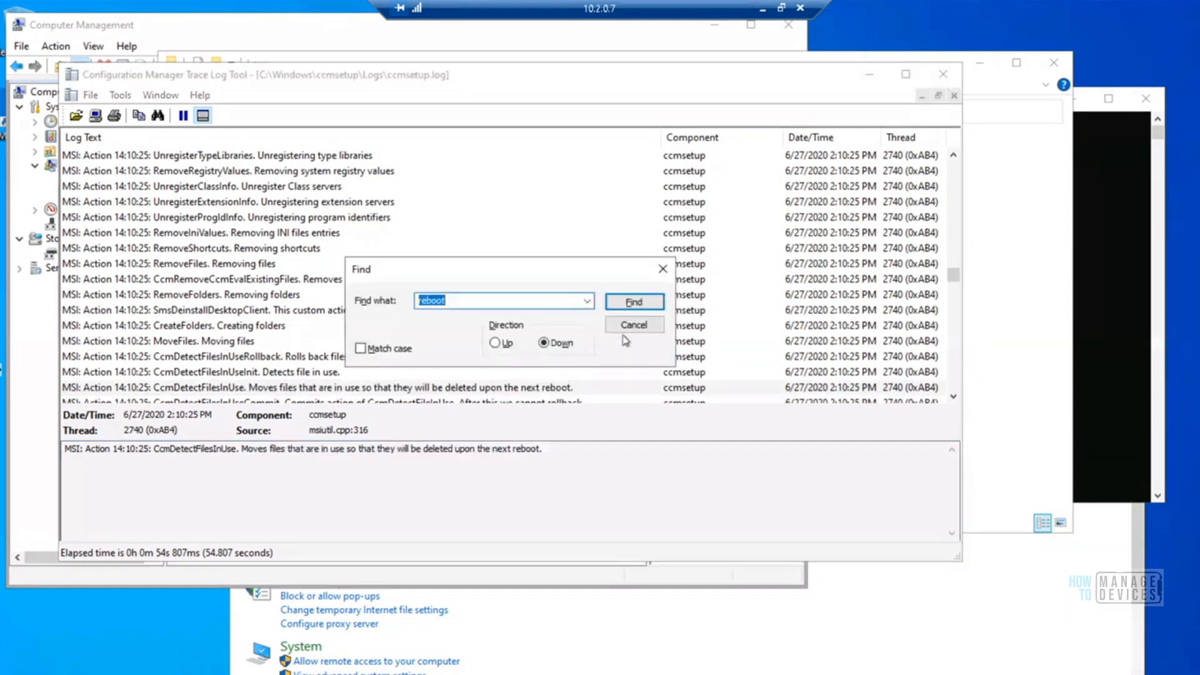
{"action": "left_click", "coordinate": [631, 302]}
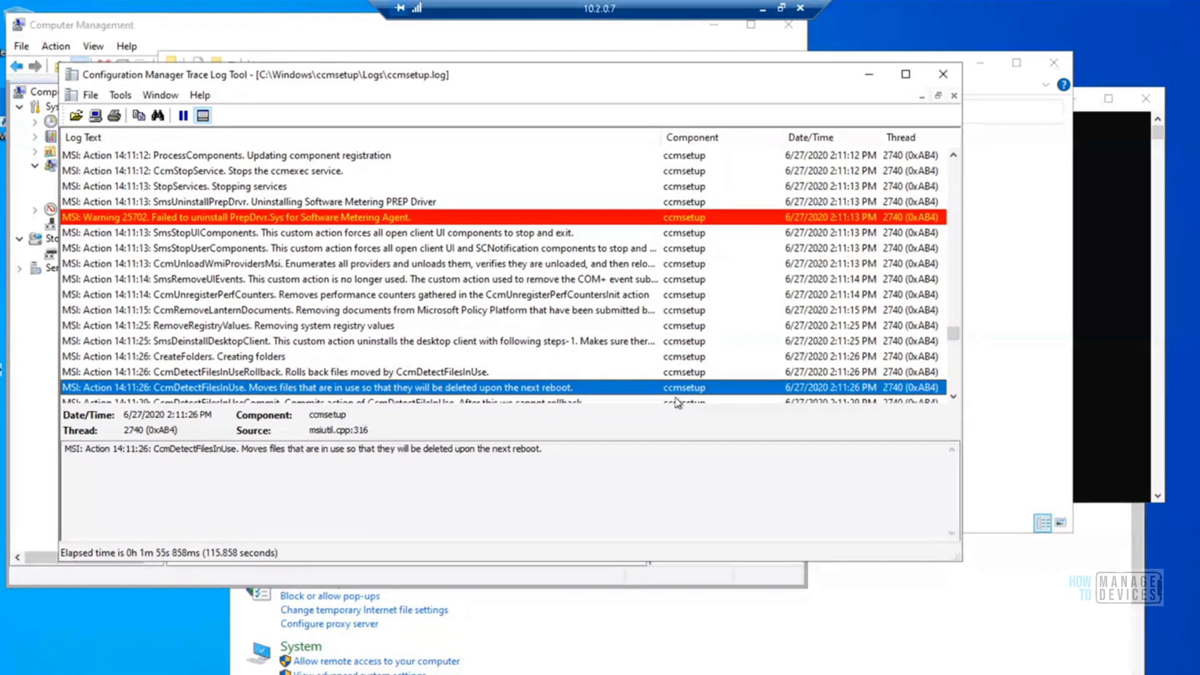
{"action": "key", "text": "ctrl+f"}
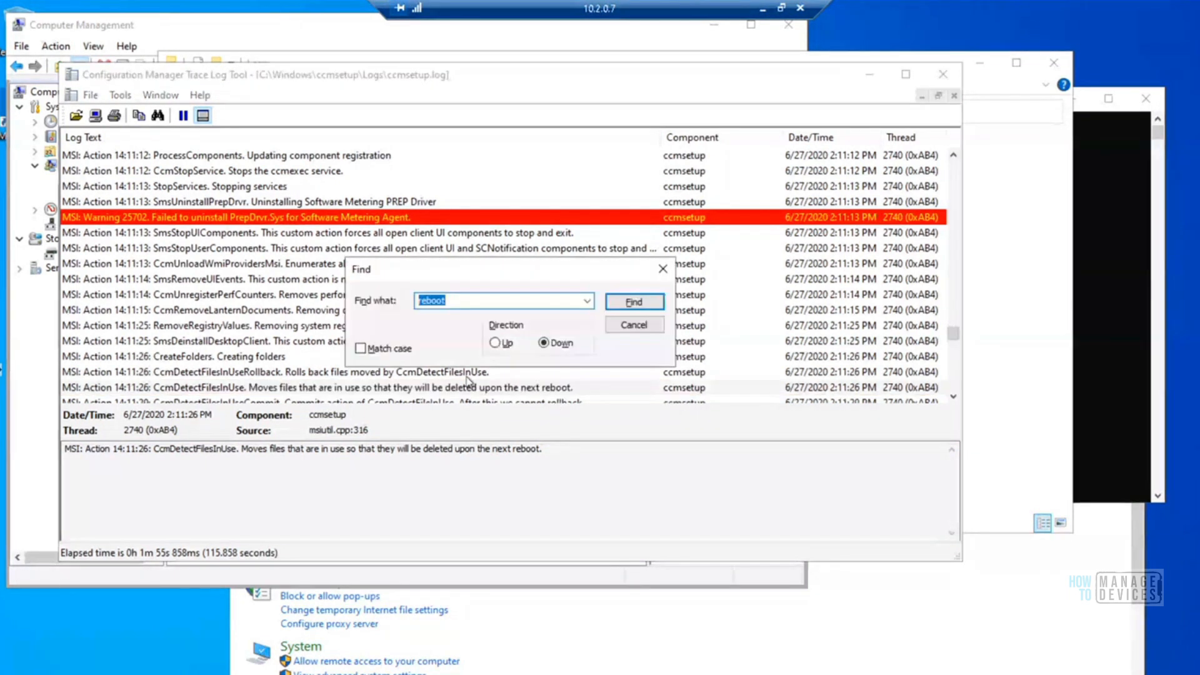
{"action": "left_click", "coordinate": [634, 303]}
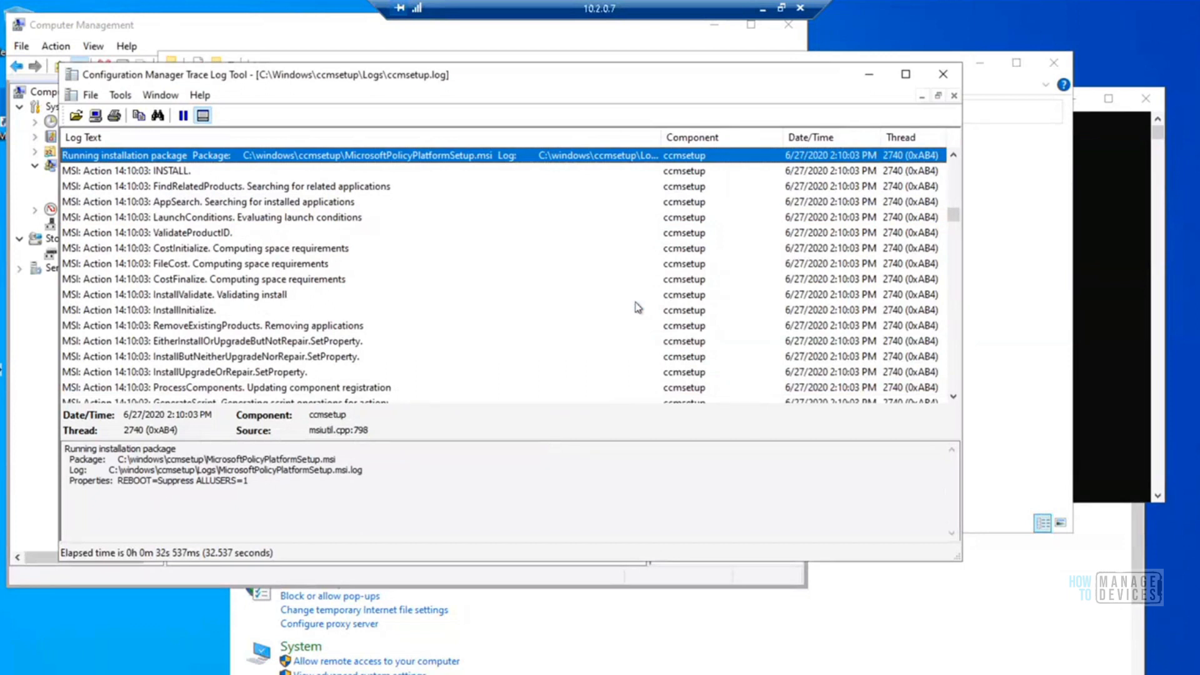
{"action": "left_click", "coordinate": [943, 76]}
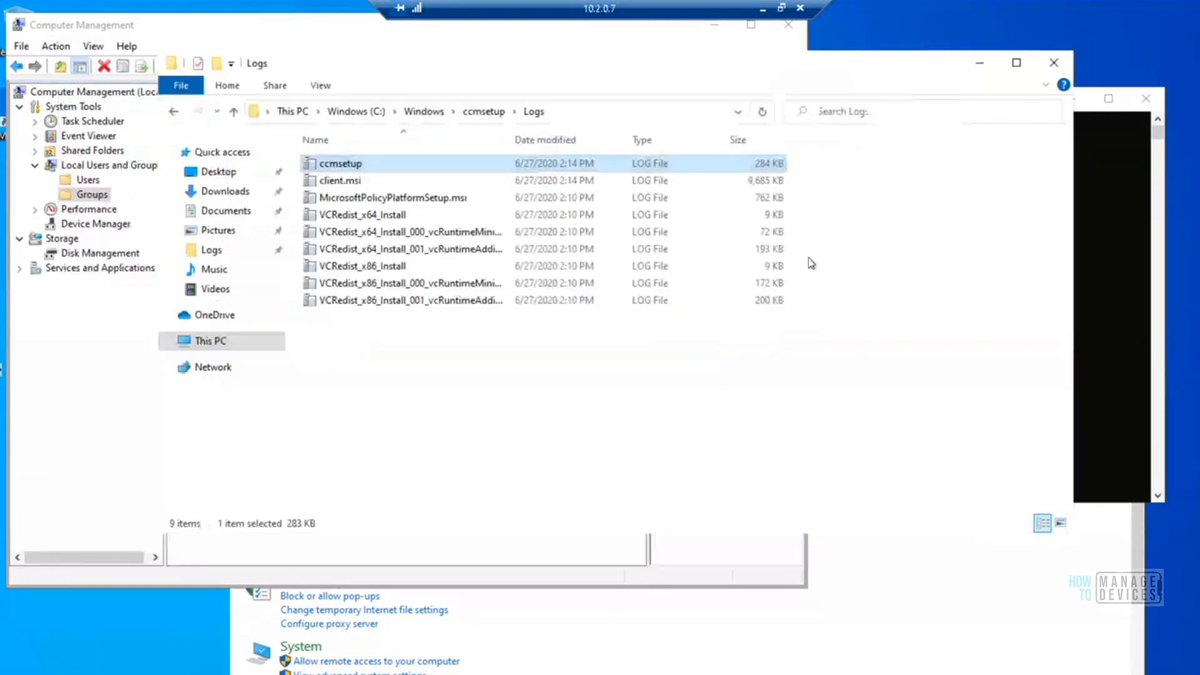
Open the C:\Windows\CCM\Logs folder to view the client log files
{"action": "left_click", "coordinate": [424, 112]}
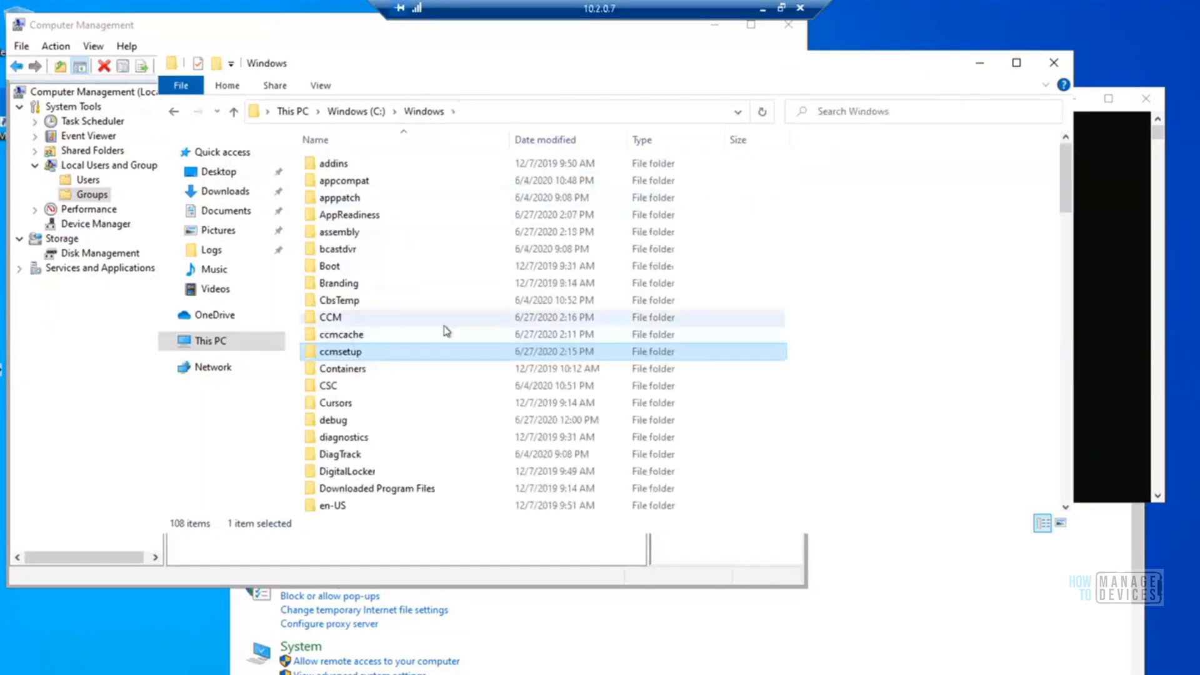
{"action": "double_click", "coordinate": [329, 318]}
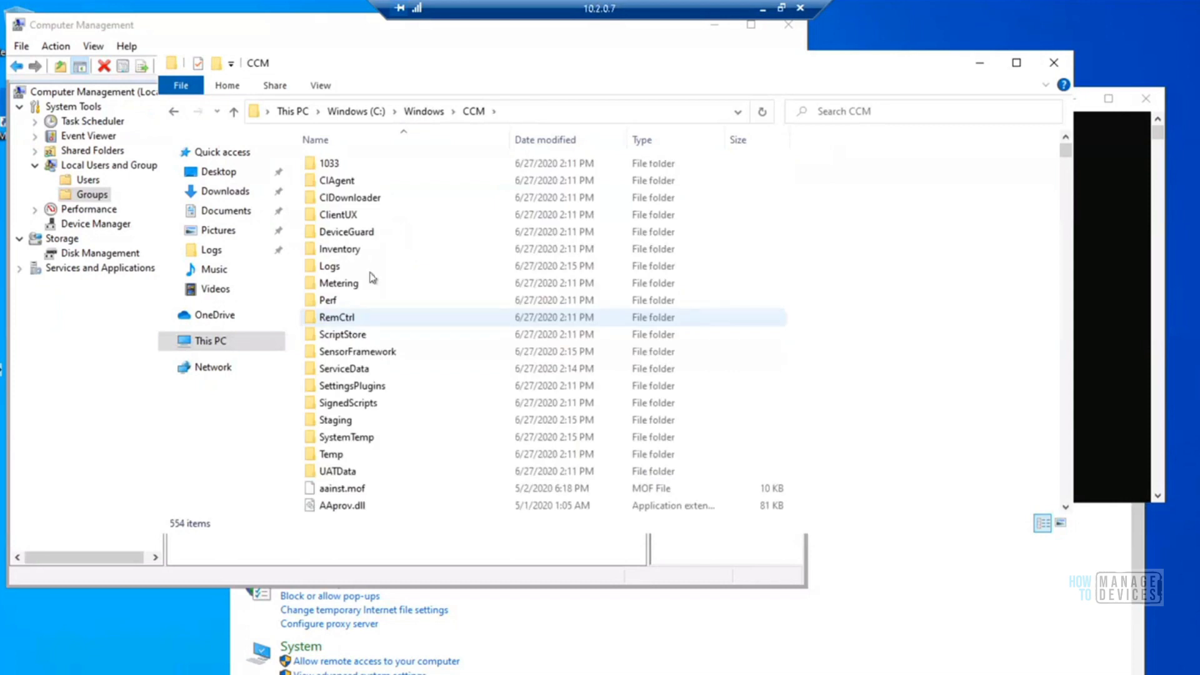
{"action": "double_click", "coordinate": [330, 266]}
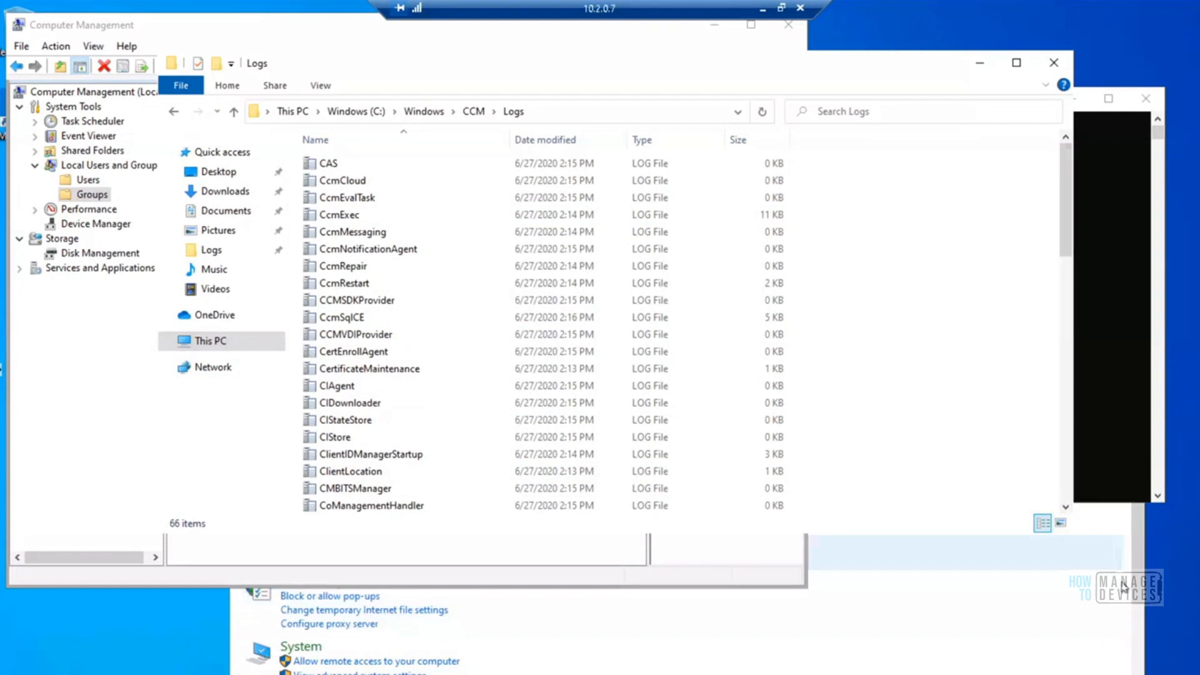
Bring the Control Panel window forward and shorten its search text to "config"
{"action": "left_click", "coordinate": [1143, 587]}
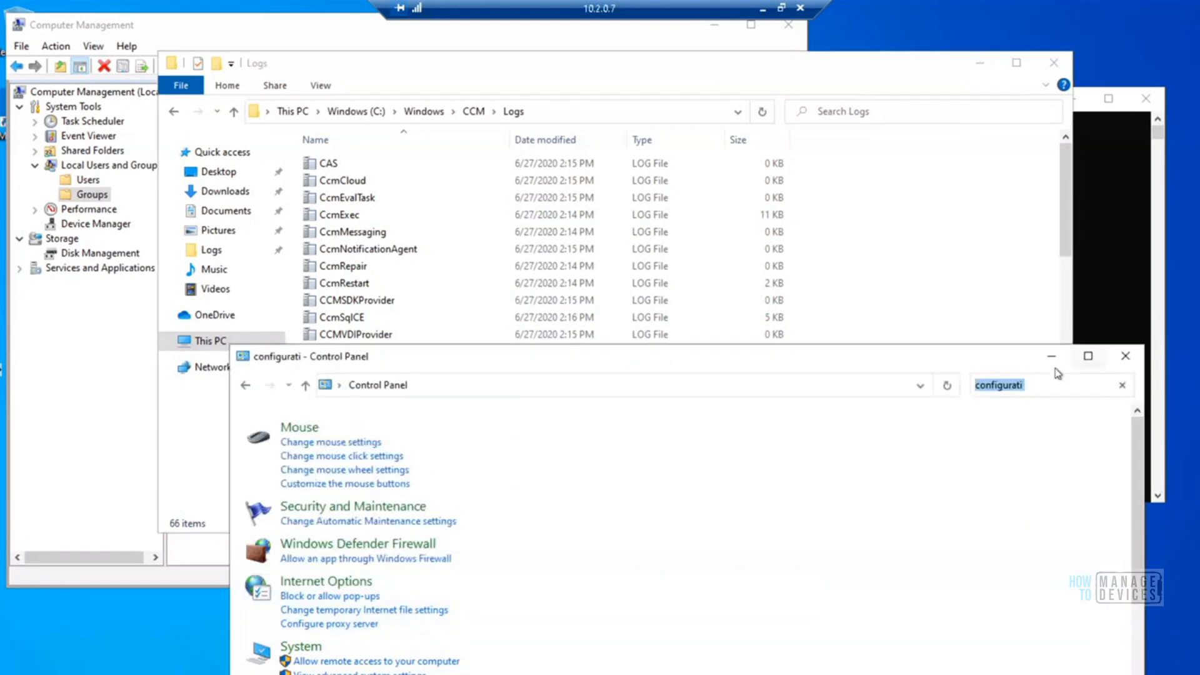
{"action": "left_click", "coordinate": [1042, 383]}
{"action": "key", "text": "BackSpace"}
{"action": "key", "text": "BackSpace"}
{"action": "key", "text": "BackSpace"}
{"action": "key", "text": "BackSpace"}
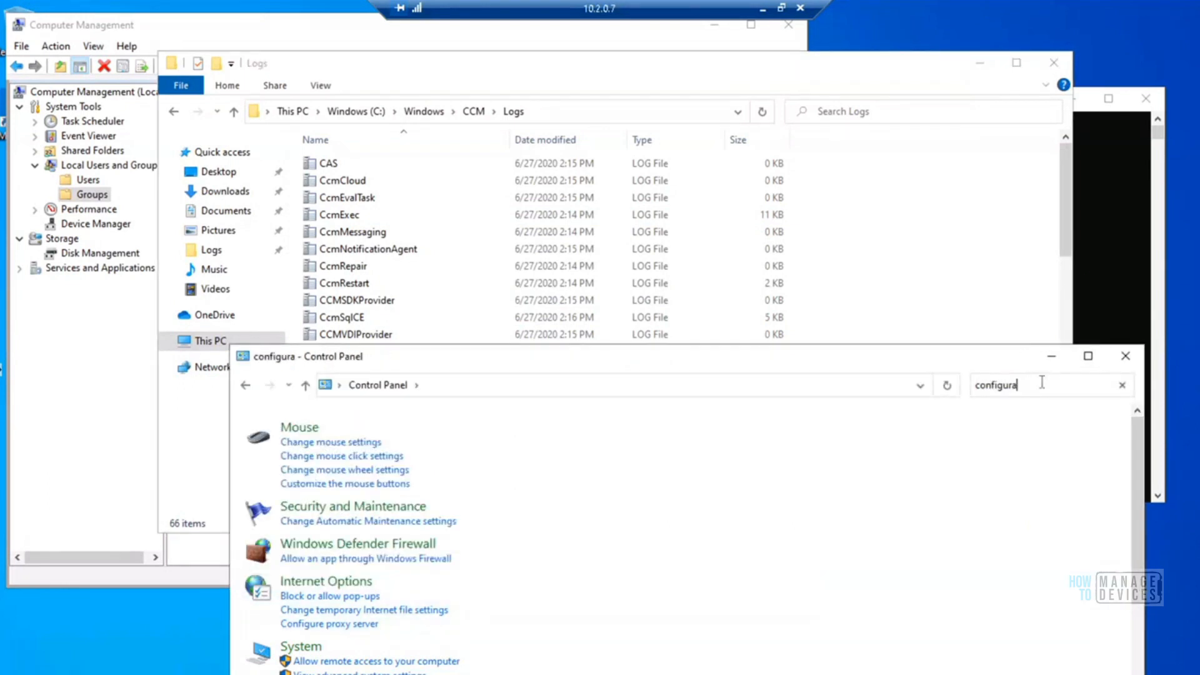
{"action": "key", "text": "BackSpace"}
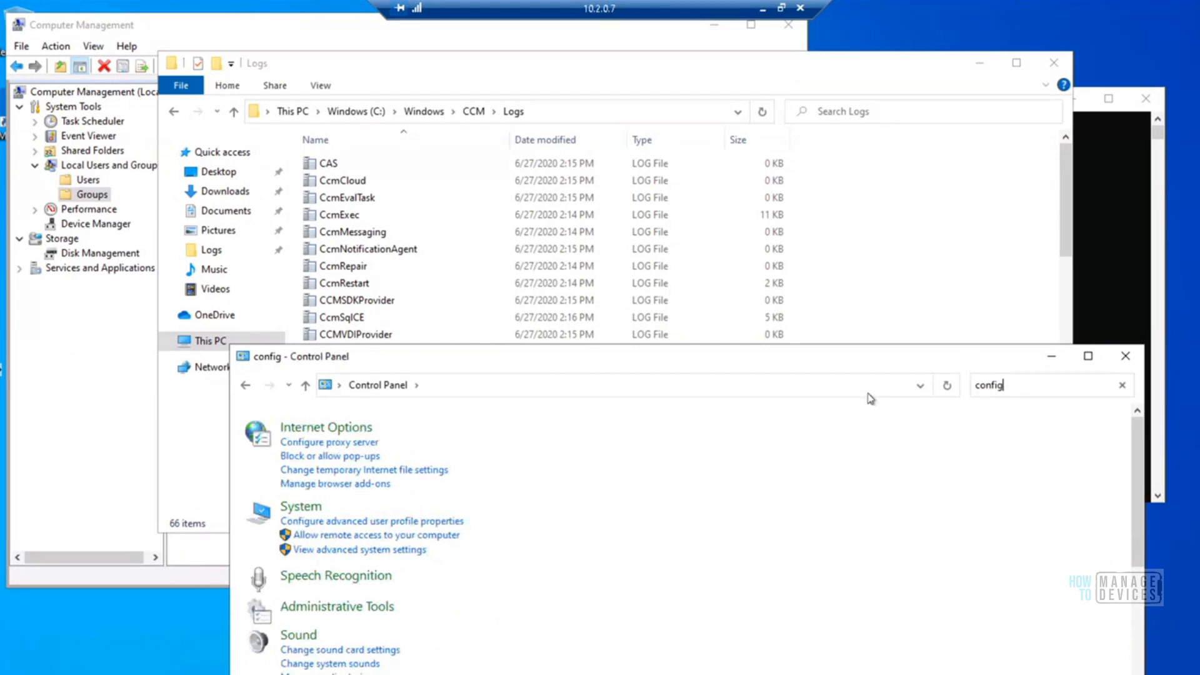
Try to find the client applet by repeating the Control Panel search for "config", and close the window
{"action": "left_click", "coordinate": [400, 386]}
{"action": "left_click", "coordinate": [1123, 386]}
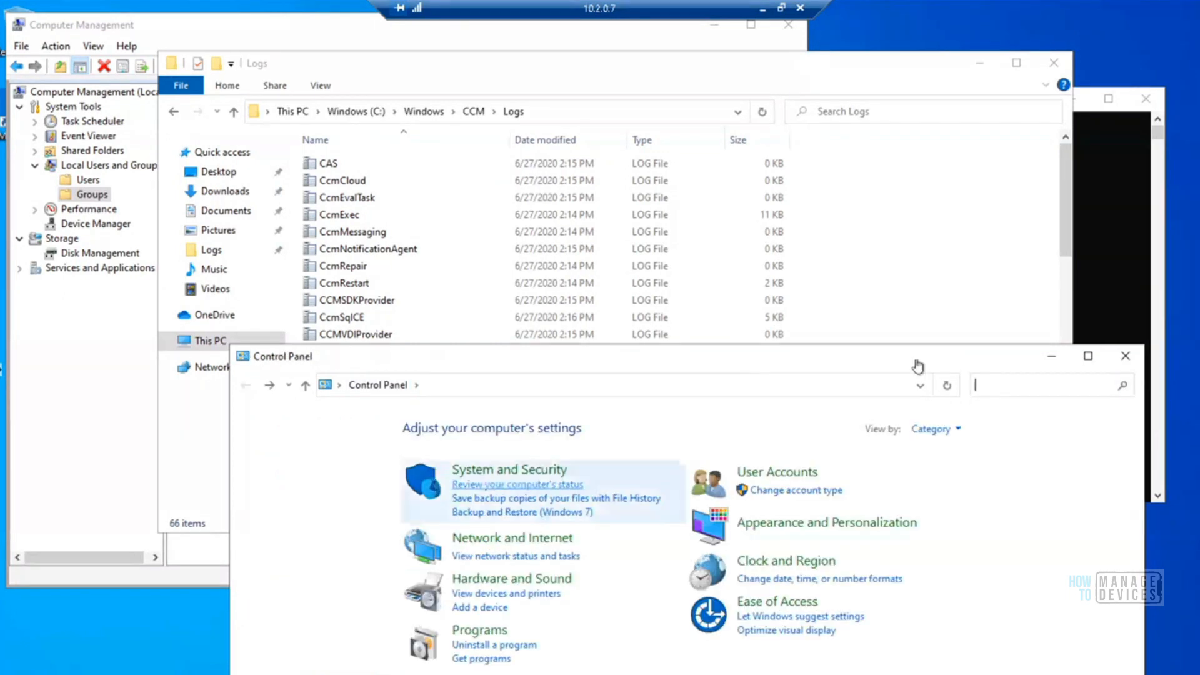
{"action": "type", "text": "config"}
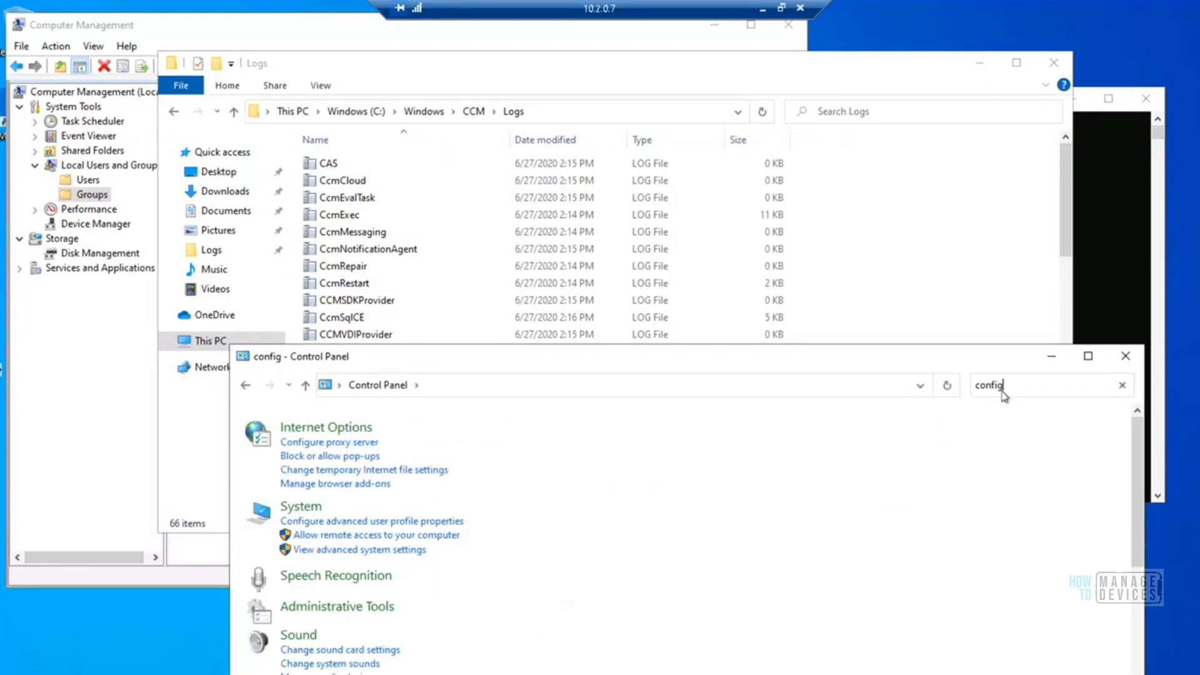
{"action": "left_click", "coordinate": [1126, 361]}
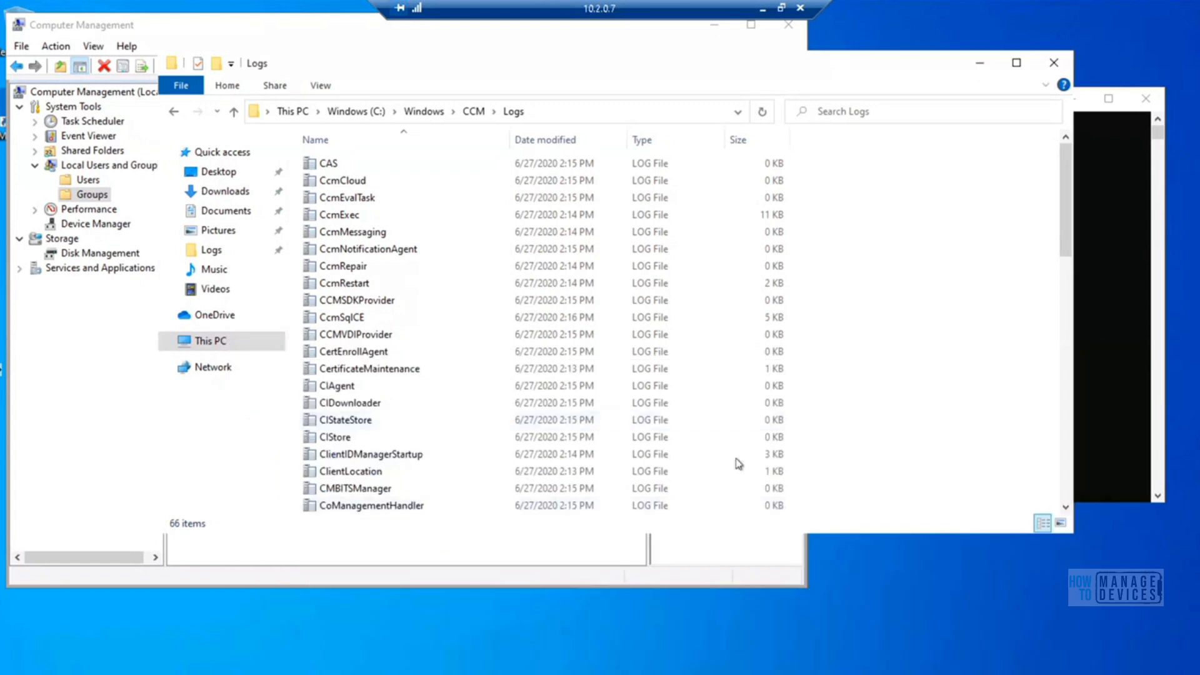
Launch a fresh Control Panel from the command prompt with control, search for "config" and open Configuration Manager
{"action": "left_click", "coordinate": [1088, 407]}
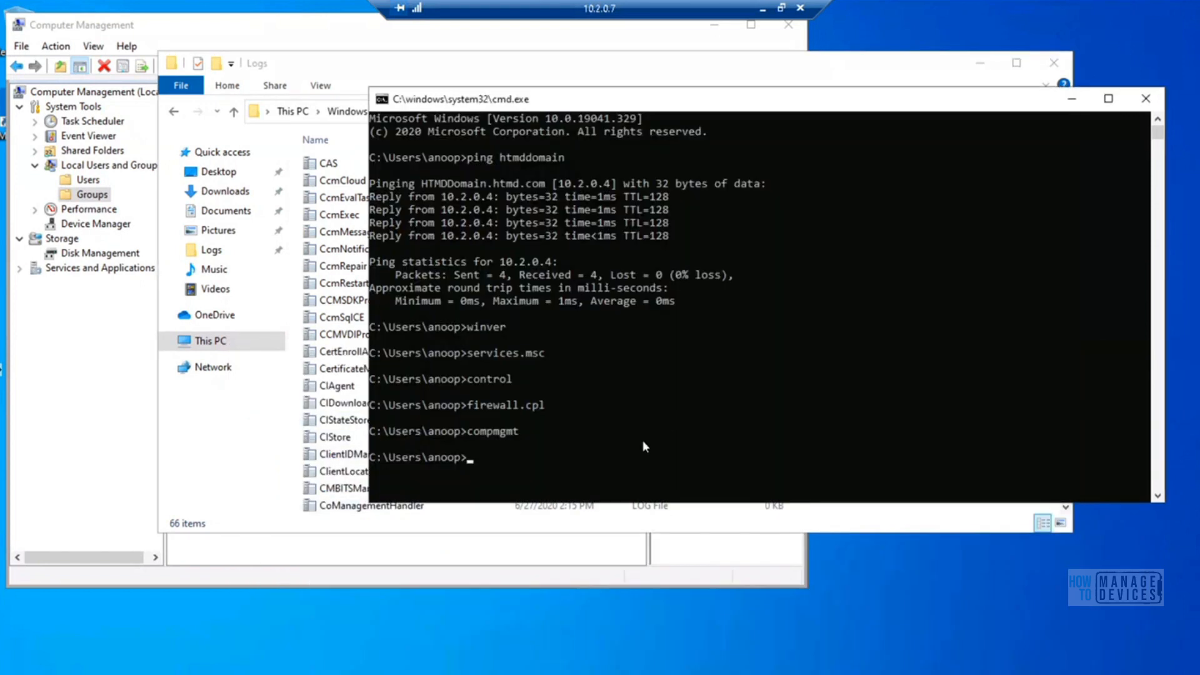
{"action": "type", "text": "control"}
{"action": "key", "text": "Return"}
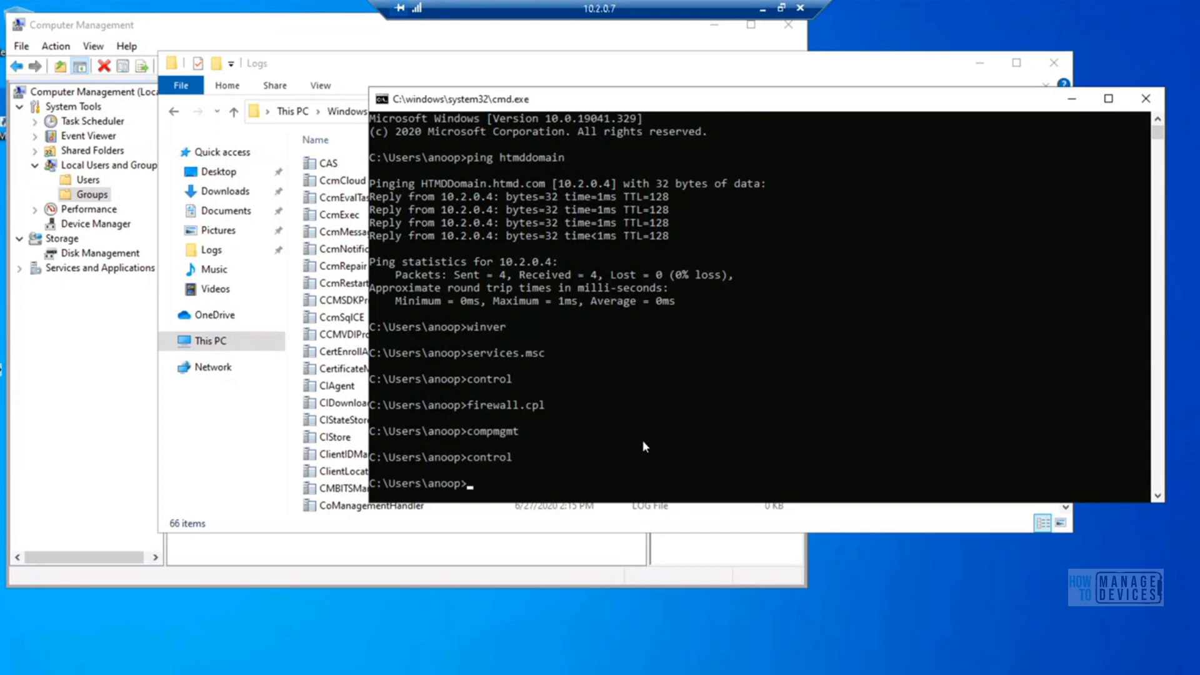
{"action": "left_click", "coordinate": [998, 250]}
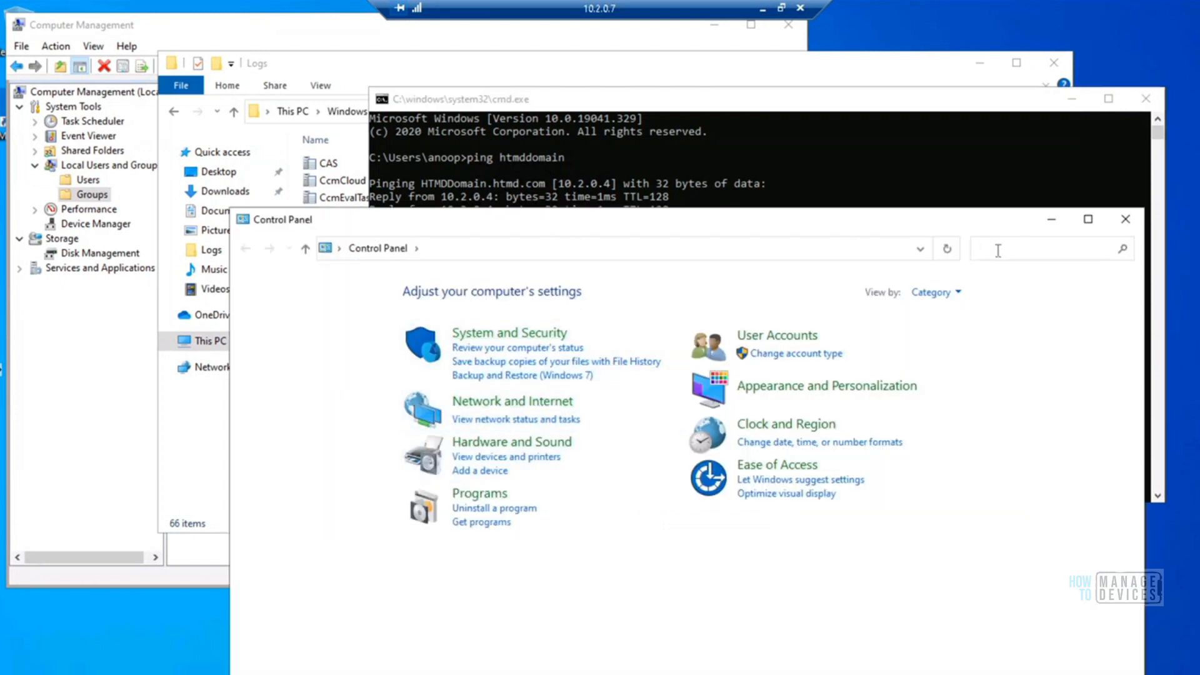
{"action": "type", "text": "config"}
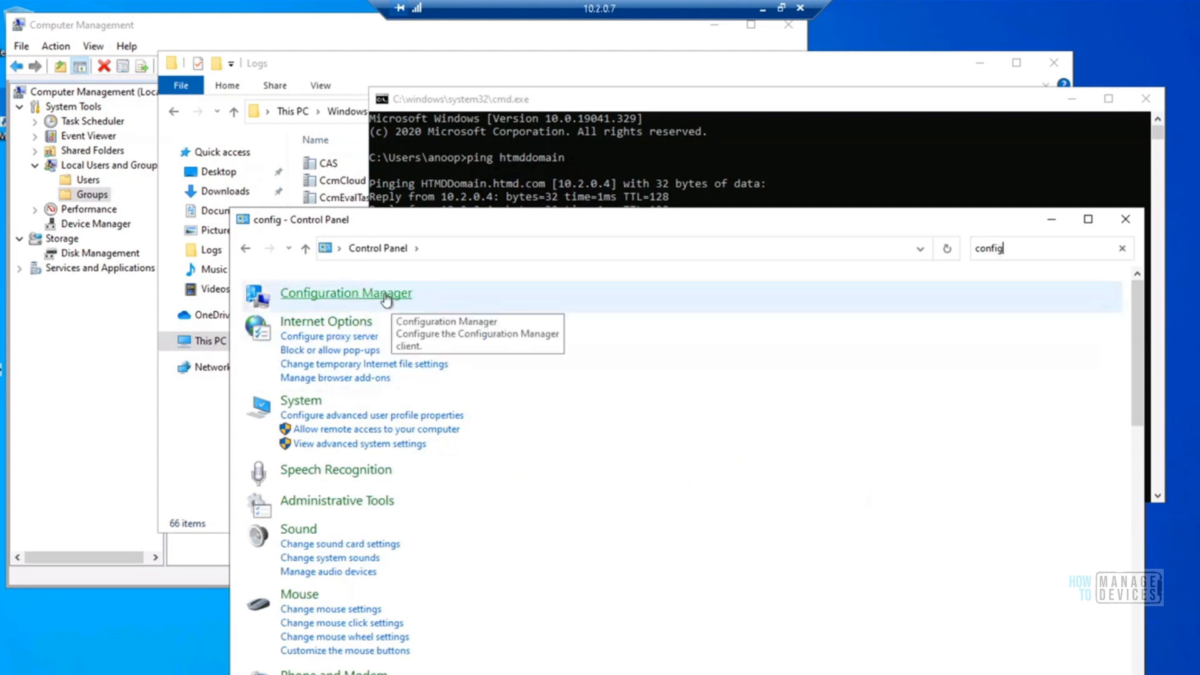
{"action": "left_click", "coordinate": [387, 301]}
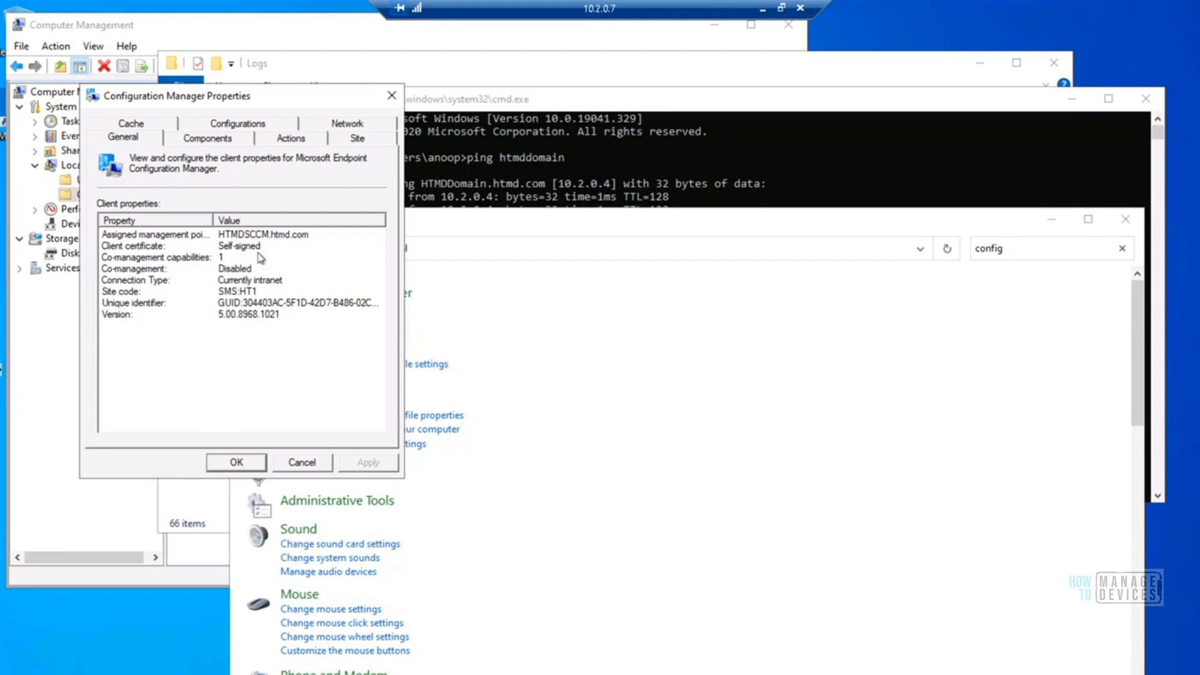
Review the client's components, available actions and site settings in Configuration Manager Properties, and close the dialog
{"action": "left_click", "coordinate": [207, 141]}
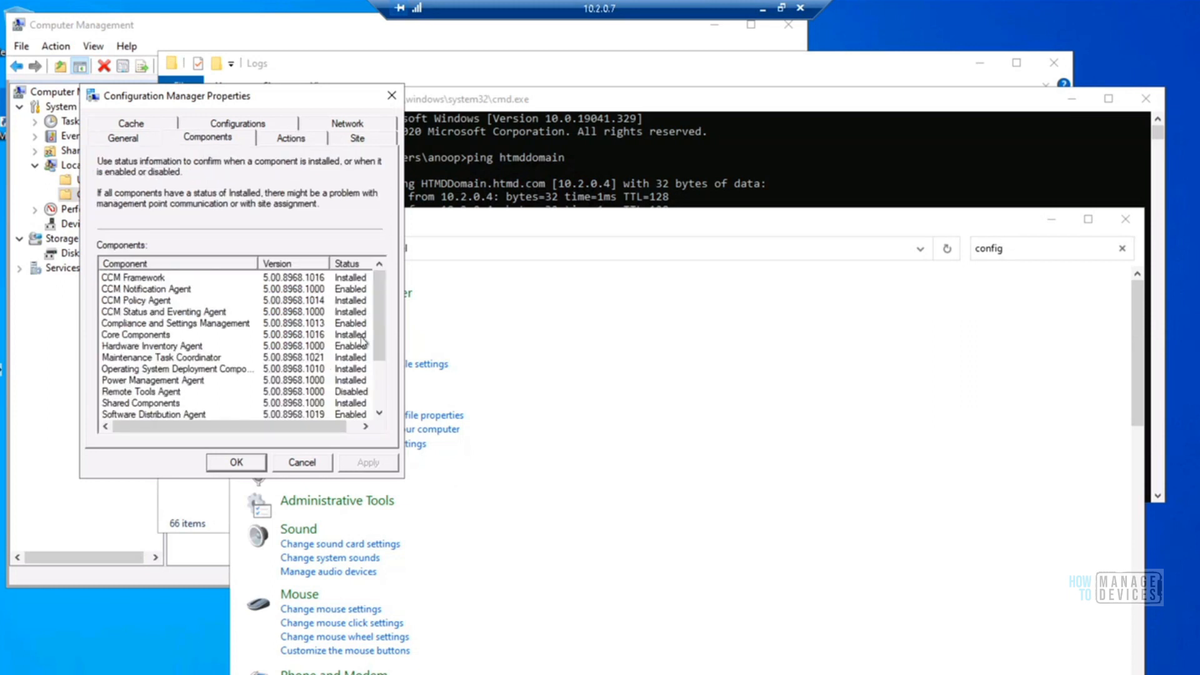
{"action": "left_click_drag", "start_coordinate": [380, 316], "coordinate": [379, 346]}
{"action": "left_click", "coordinate": [281, 143]}
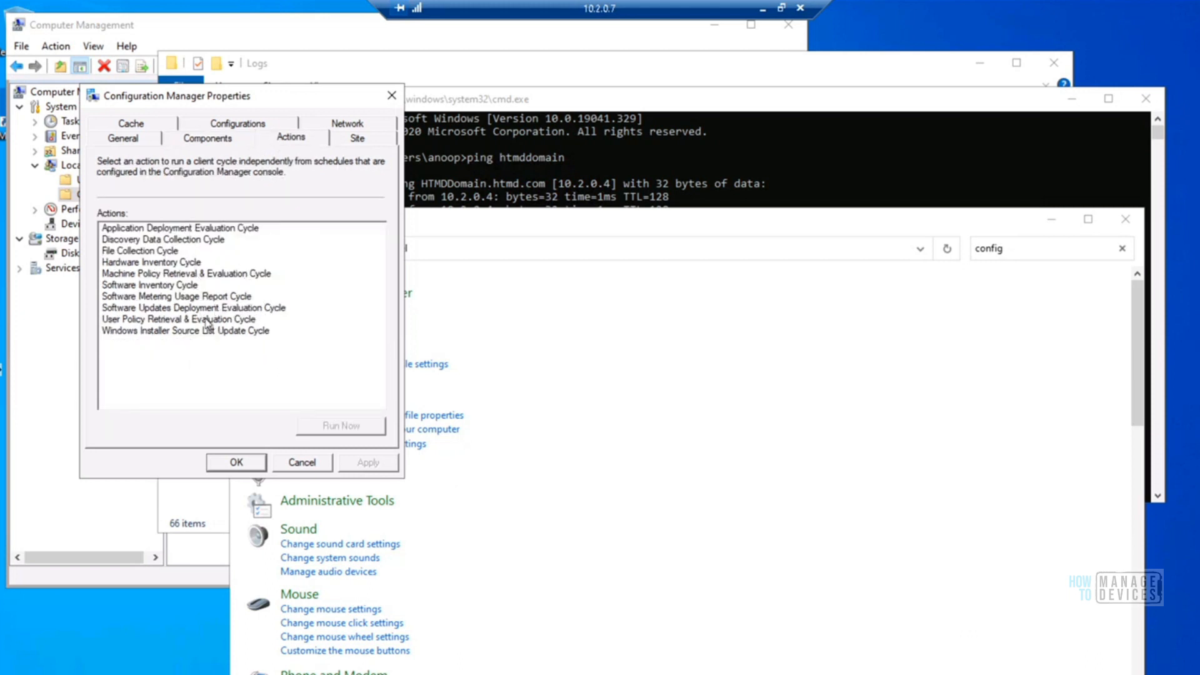
{"action": "left_click", "coordinate": [346, 140]}
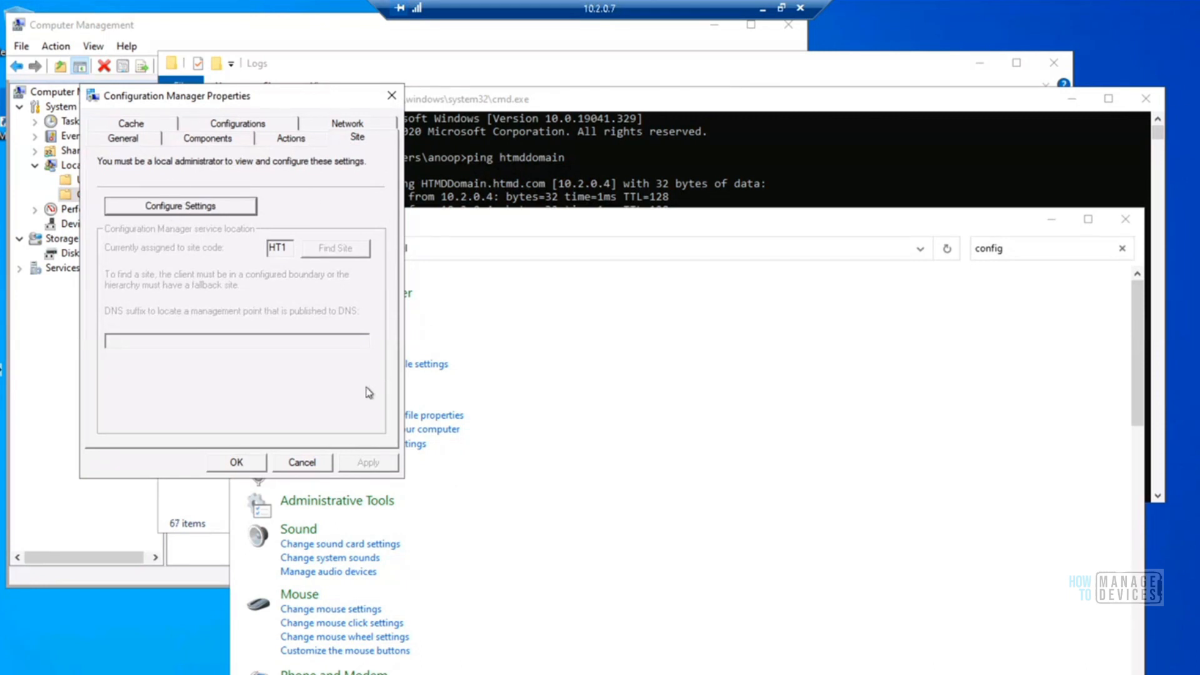
{"action": "left_click", "coordinate": [391, 96]}
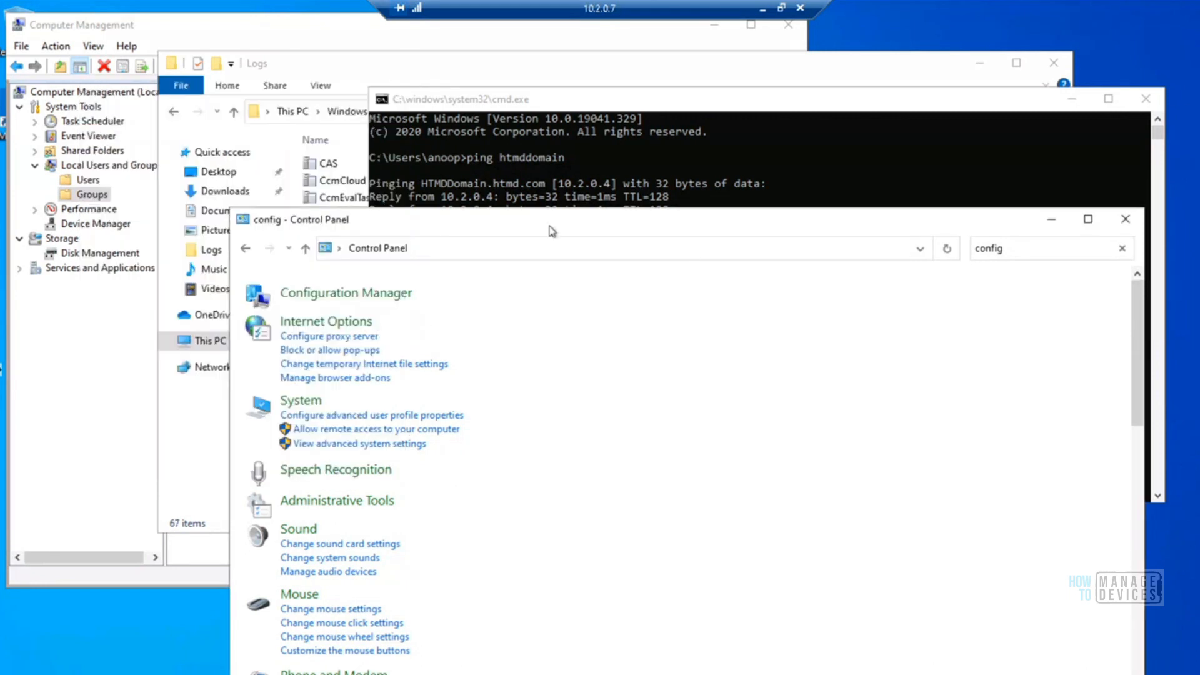
Browse the client log files in the C:\Windows\CCM\Logs folder
{"action": "left_click", "coordinate": [370, 67]}
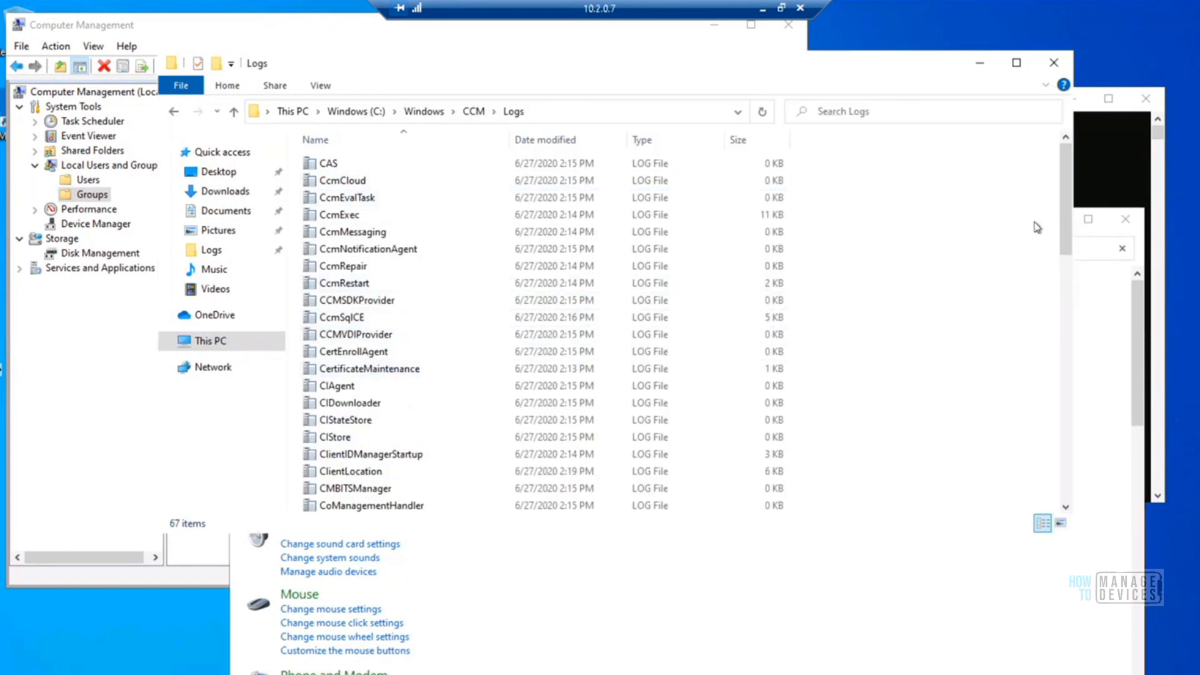
{"action": "left_click_drag", "start_coordinate": [1067, 233], "coordinate": [644, 236]}
Switch to the SCCM Server remote session and reload the console's Devices list to check the status of HTMDWIN10
{"action": "left_click", "coordinate": [762, 8]}
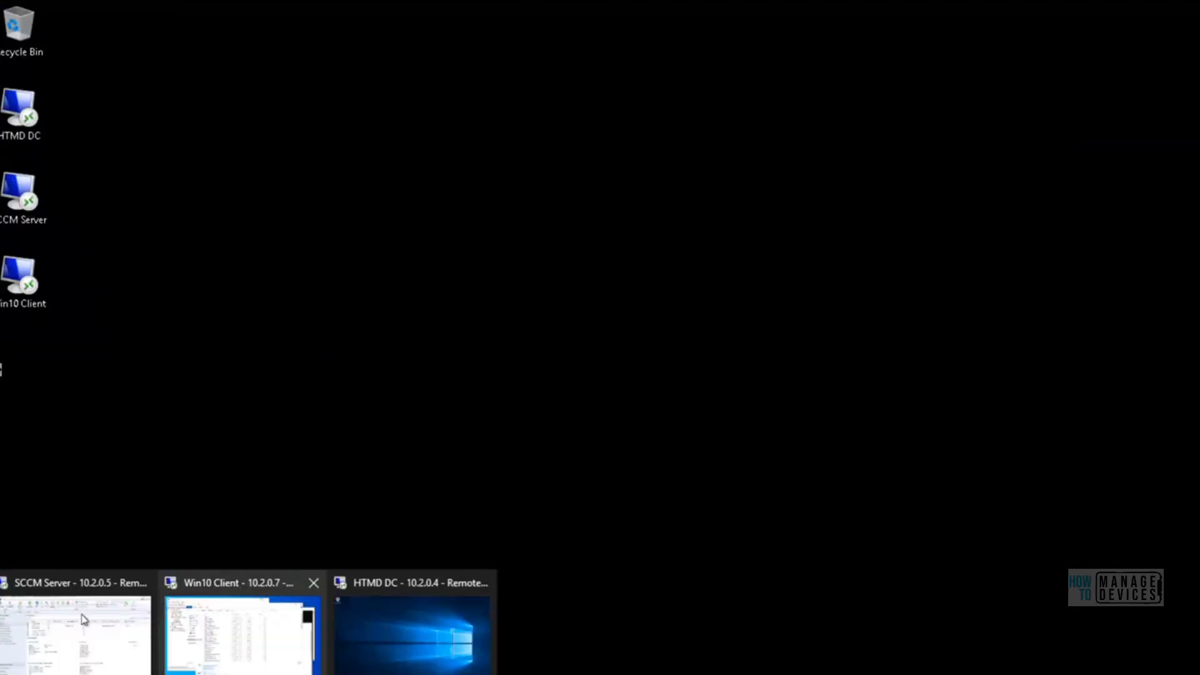
{"action": "left_click", "coordinate": [84, 616]}
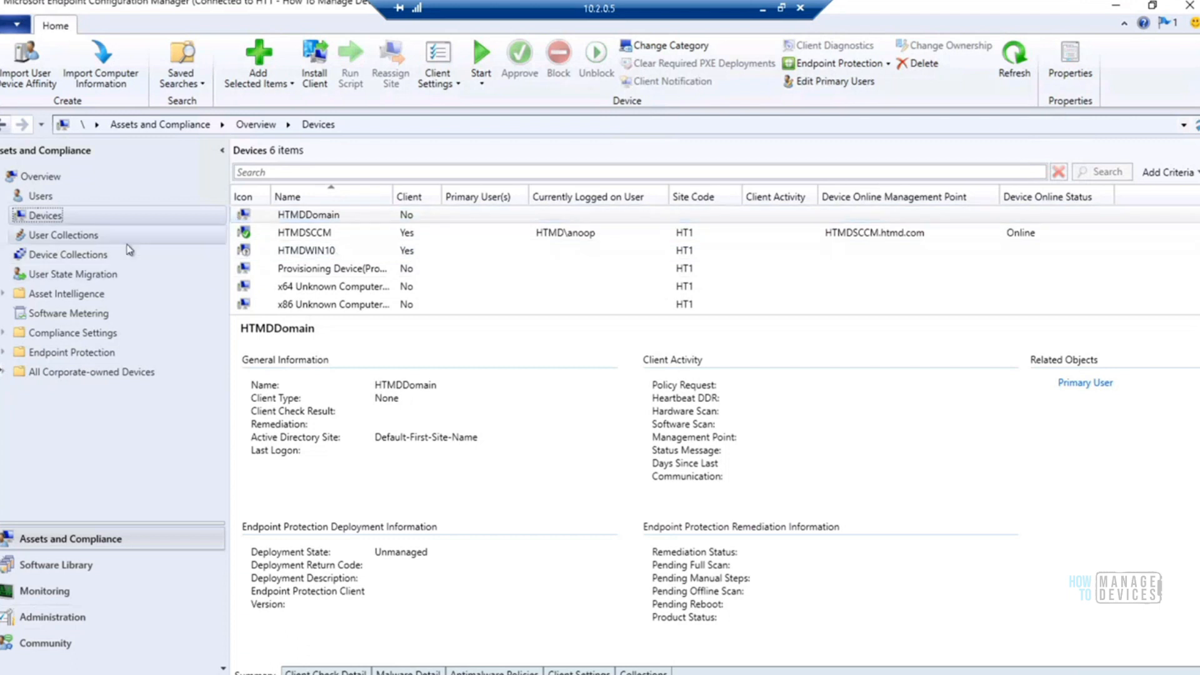
{"action": "left_click", "coordinate": [69, 234]}
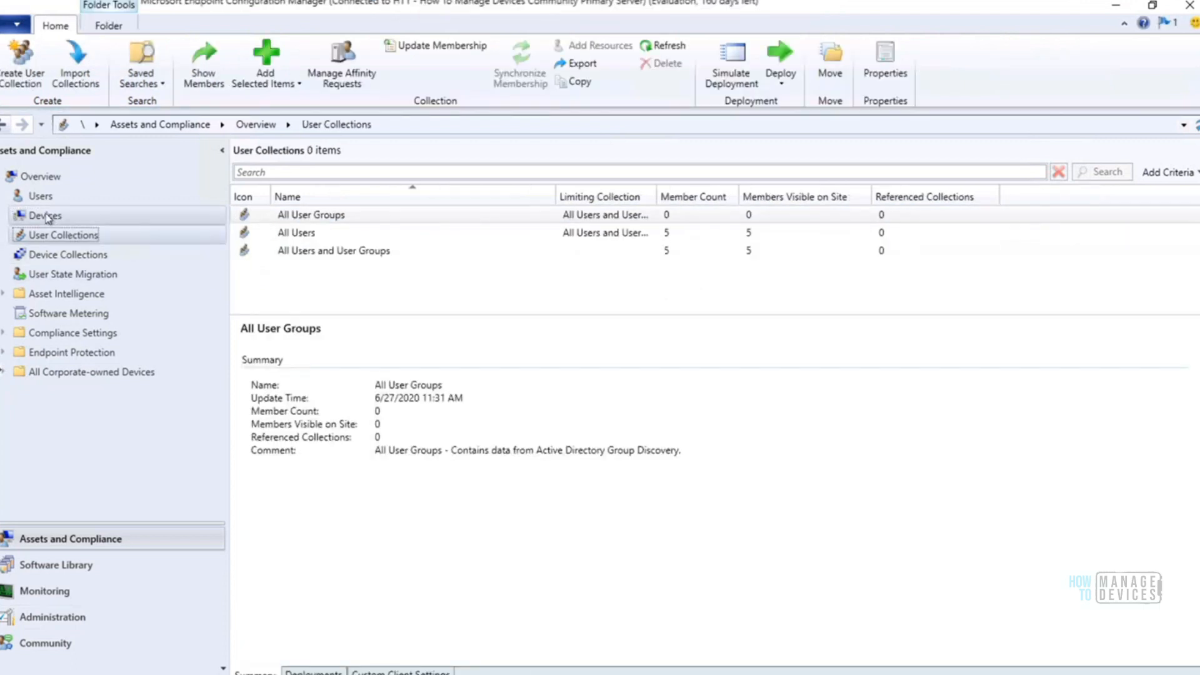
{"action": "left_click", "coordinate": [46, 215]}
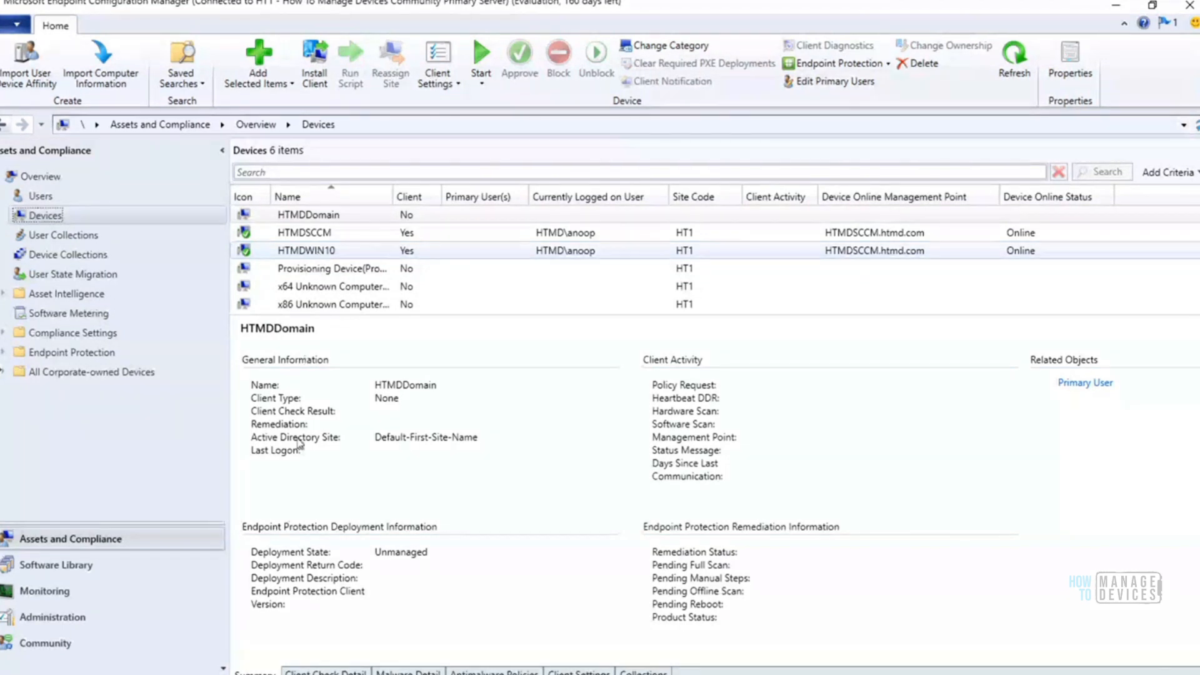
Switch to Chrome and examine the SCCM client installation and client assignment flowcharts in the SuperFlow article
{"action": "mouse_move", "coordinate": [247, 674]}
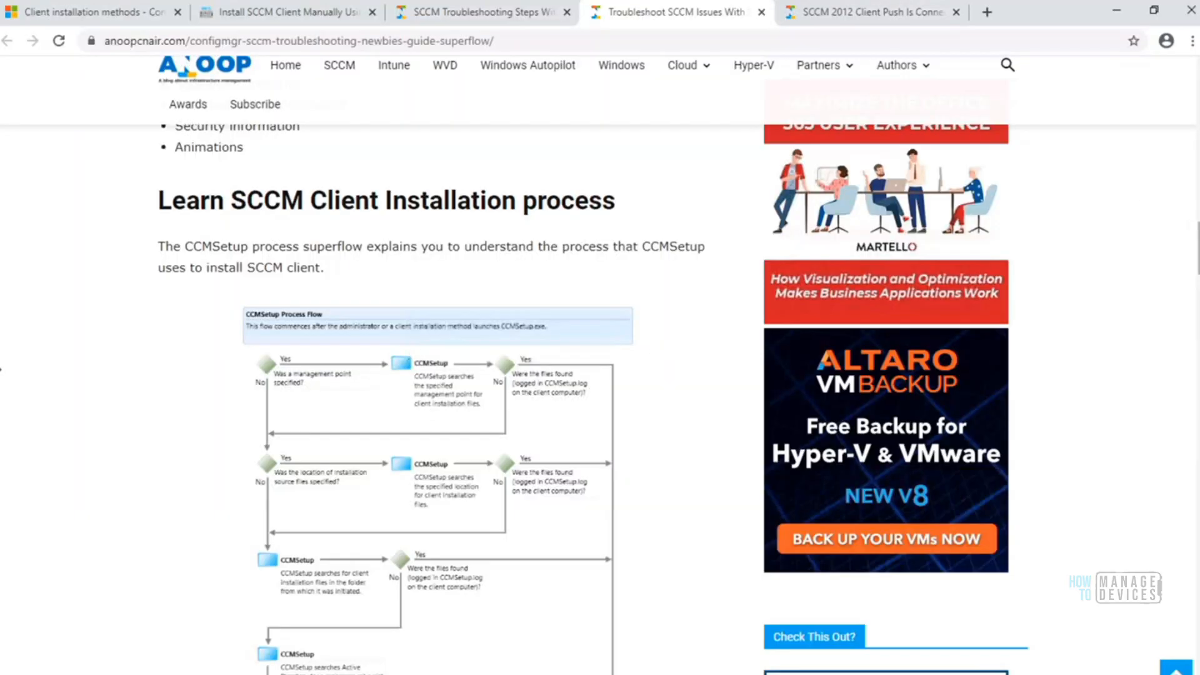
{"action": "scroll", "coordinate": [1194, 230], "scroll_direction": "down", "scroll_amount": 1}
{"action": "scroll", "coordinate": [600, 365], "scroll_direction": "down", "scroll_amount": 12}
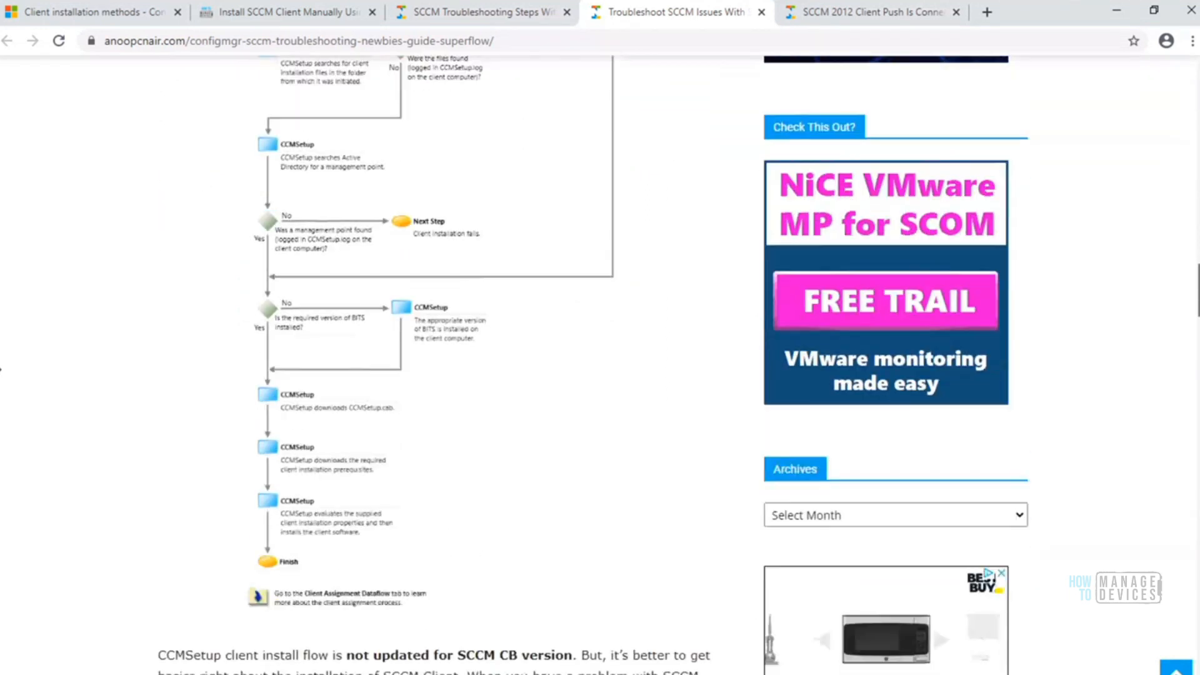
{"action": "scroll", "coordinate": [1, 369], "scroll_direction": "down", "scroll_amount": 7}
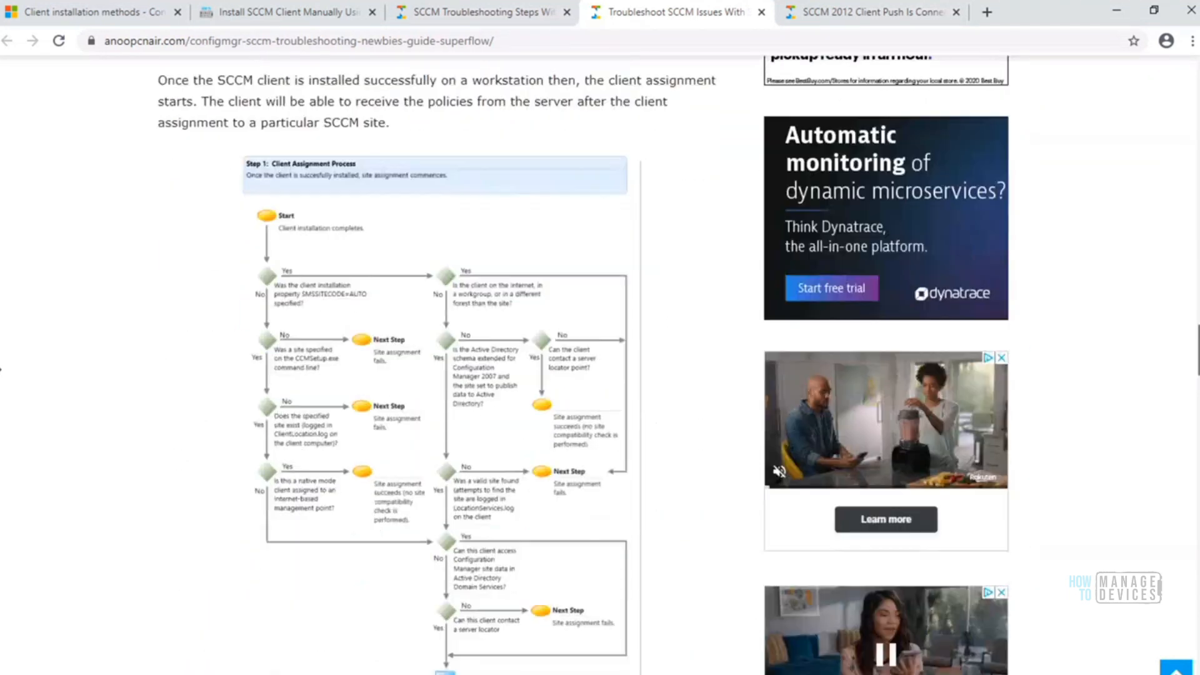
{"action": "scroll", "coordinate": [1, 369], "scroll_direction": "up", "scroll_amount": 10}
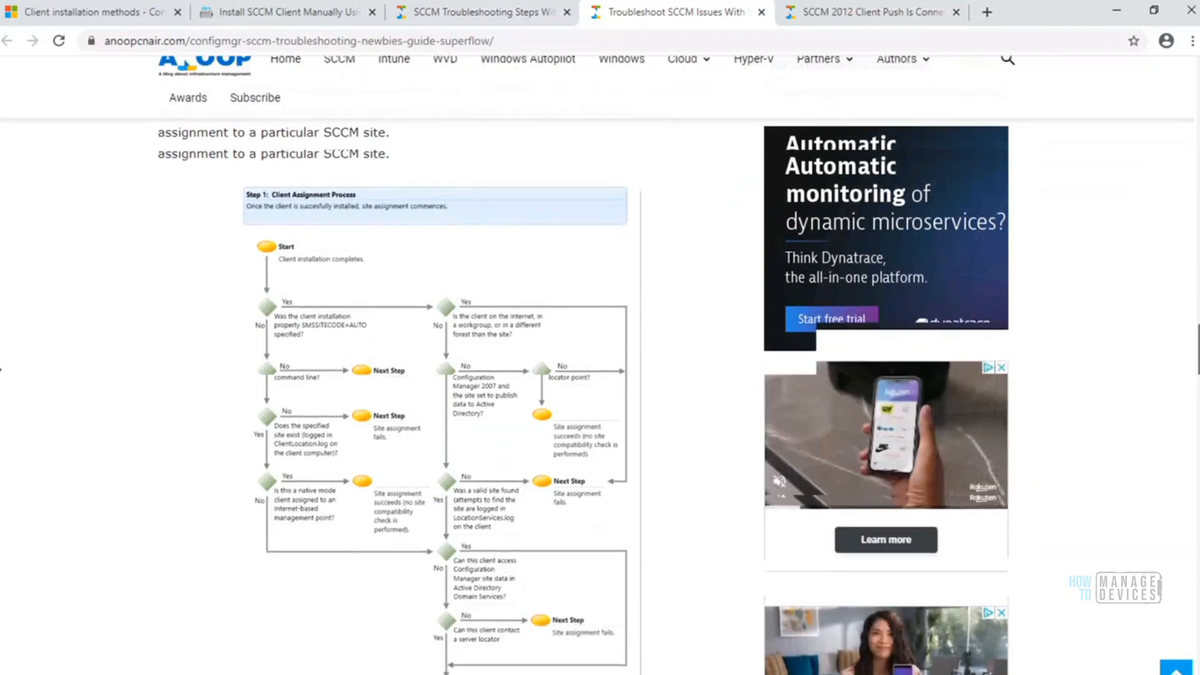
{"action": "scroll", "coordinate": [1, 369], "scroll_direction": "down", "scroll_amount": 3}
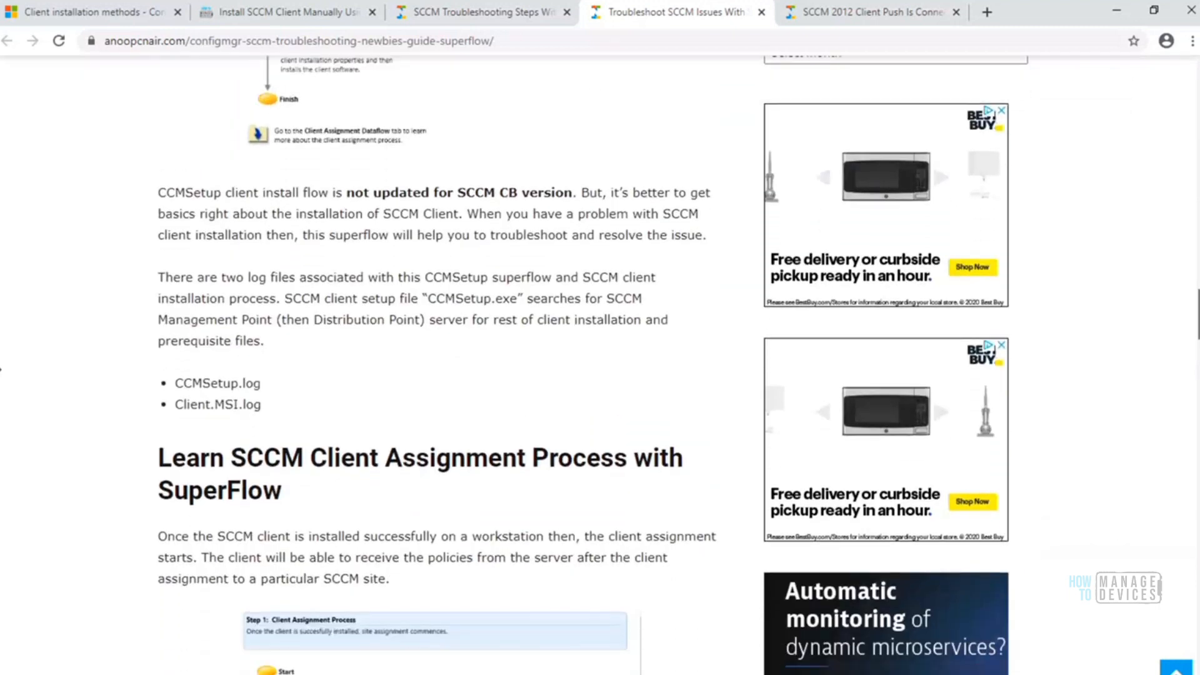
{"action": "scroll", "coordinate": [1, 368], "scroll_direction": "up", "scroll_amount": 1}
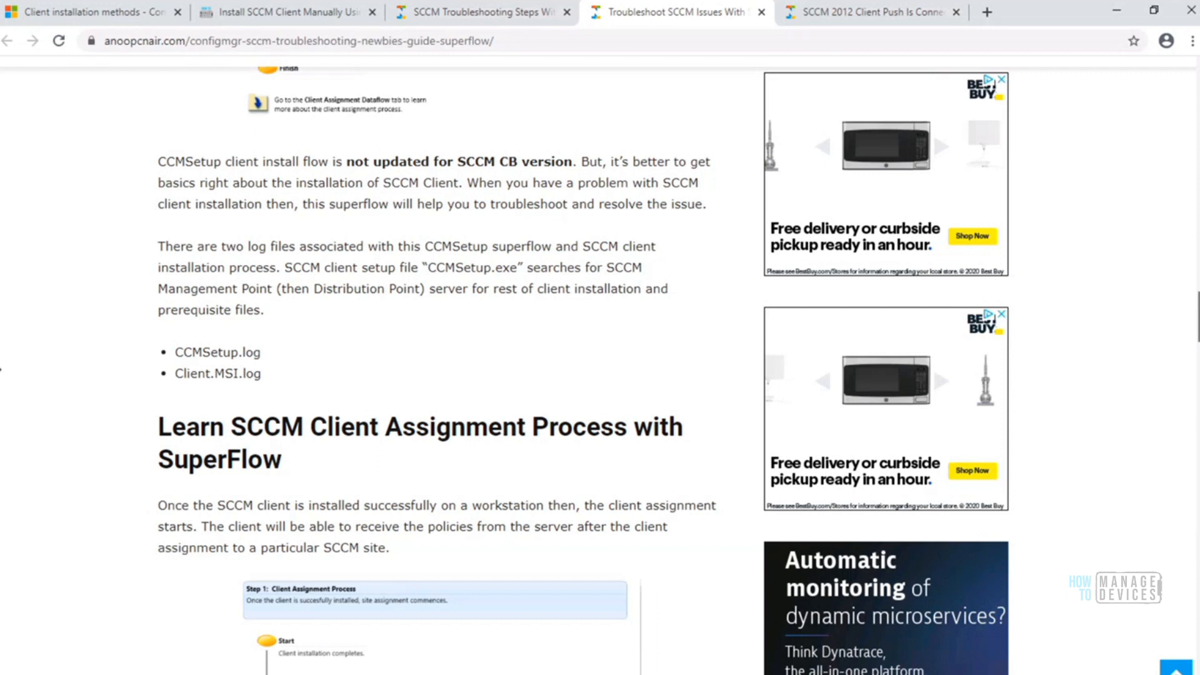
{"action": "scroll", "coordinate": [1, 369], "scroll_direction": "down", "scroll_amount": 5}
{"action": "scroll", "coordinate": [1, 369], "scroll_direction": "down", "scroll_amount": 1}
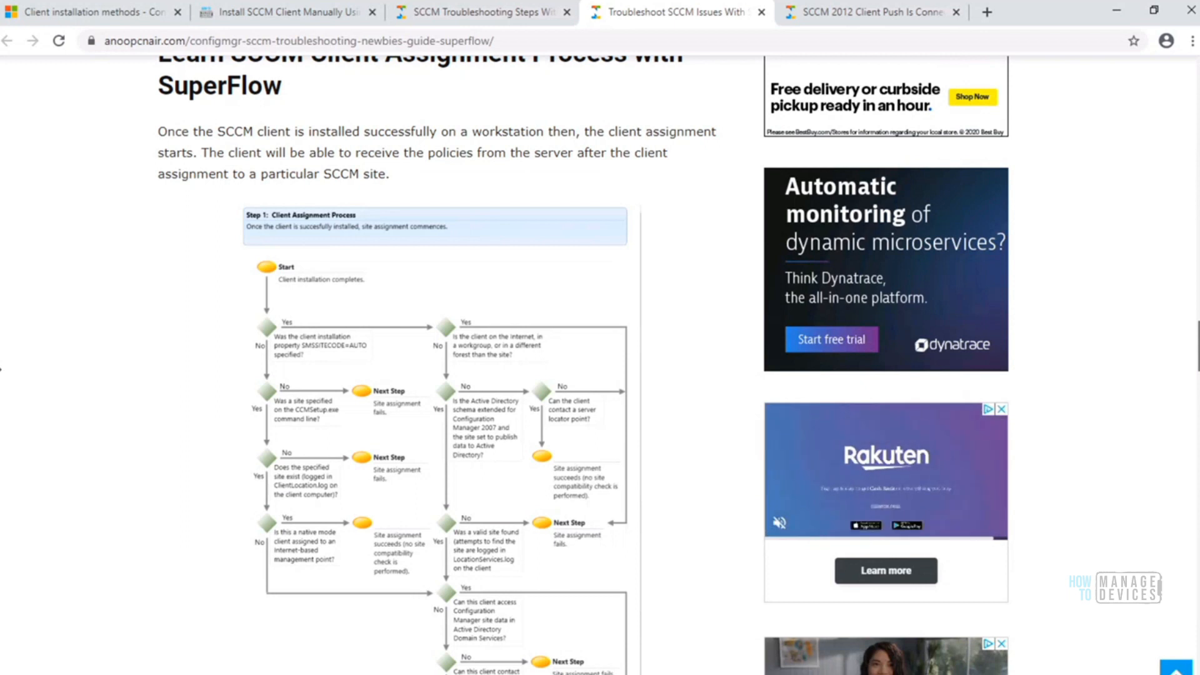
{"action": "scroll", "coordinate": [2, 368], "scroll_direction": "down", "scroll_amount": 1}
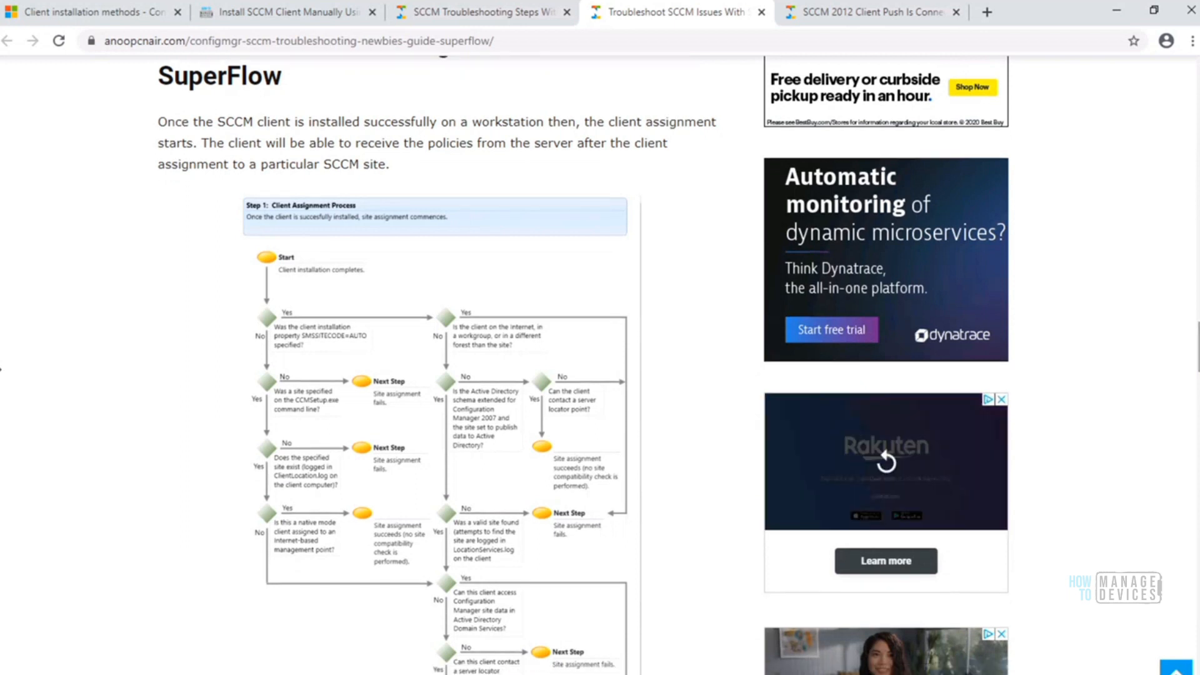
{"action": "scroll", "coordinate": [1, 369], "scroll_direction": "down", "scroll_amount": 3}
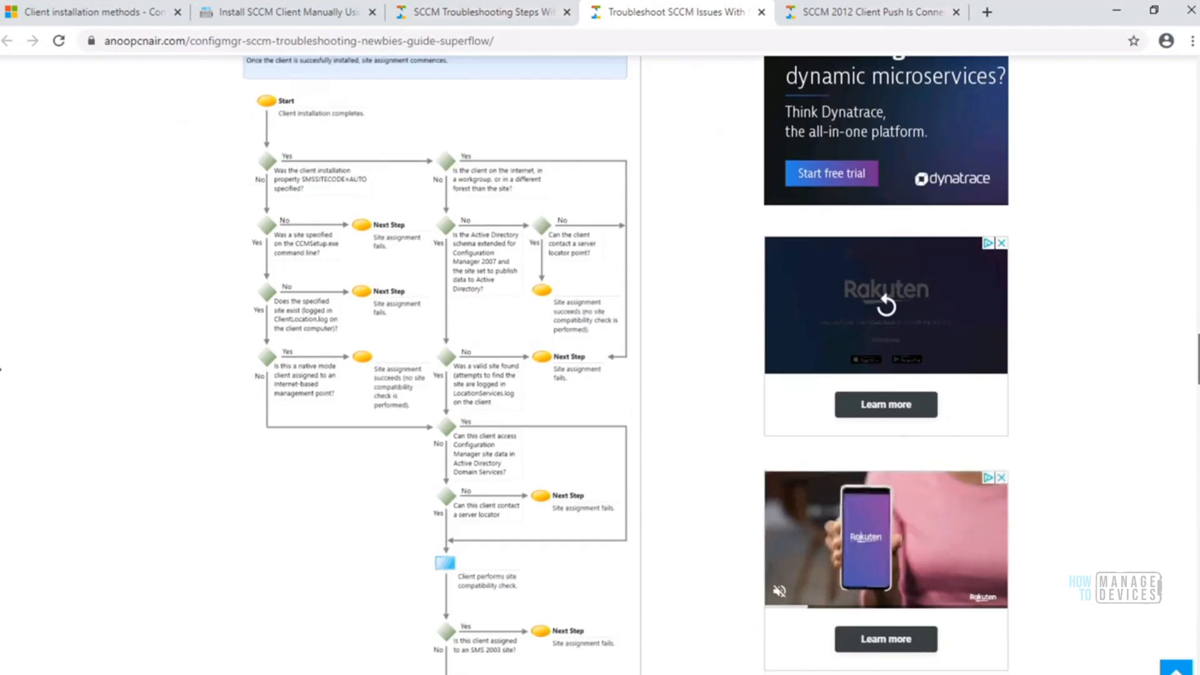
{"action": "scroll", "coordinate": [1, 369], "scroll_direction": "down", "scroll_amount": 3}
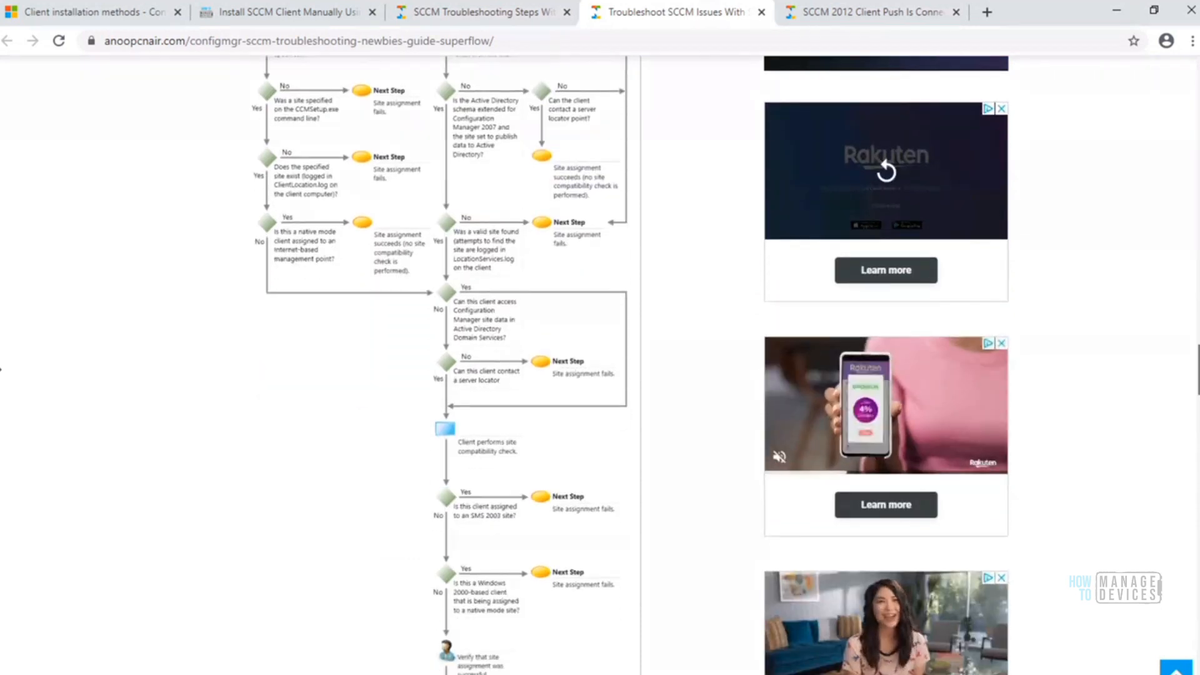
{"action": "scroll", "coordinate": [2, 369], "scroll_direction": "down", "scroll_amount": 6}
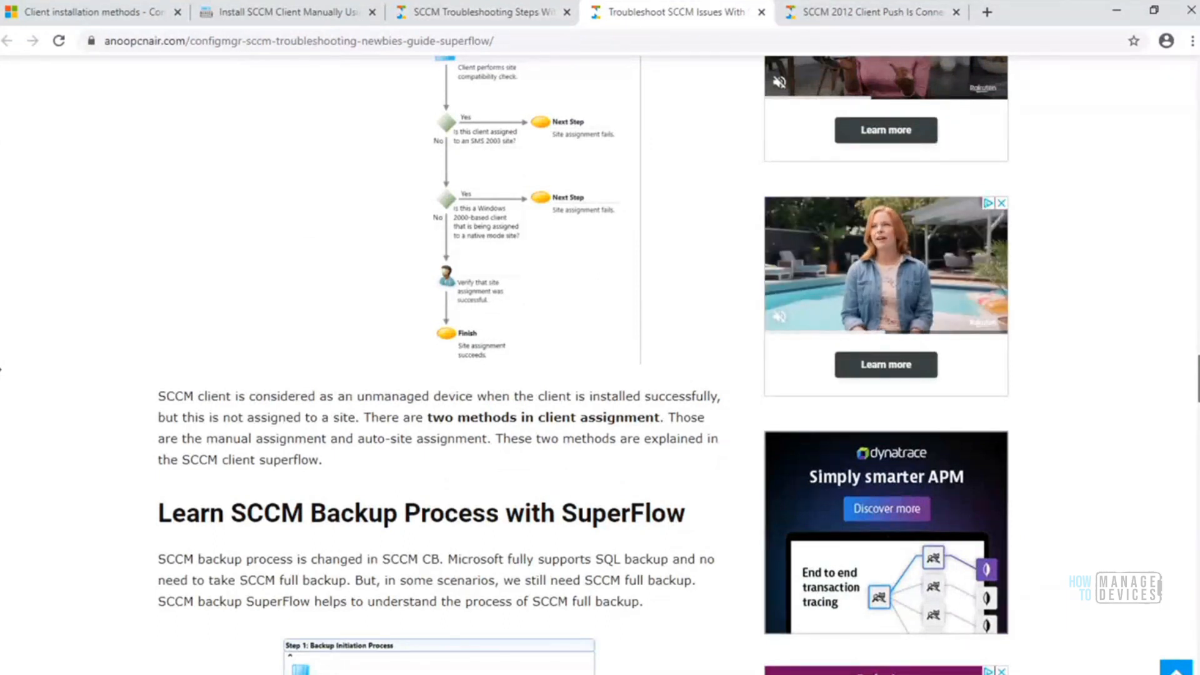
Skim the SCCM backup process flowchart in the SuperFlow article and bring up the SCCM Troubleshooting Steps article
{"action": "scroll", "coordinate": [1, 369], "scroll_direction": "down", "scroll_amount": 3}
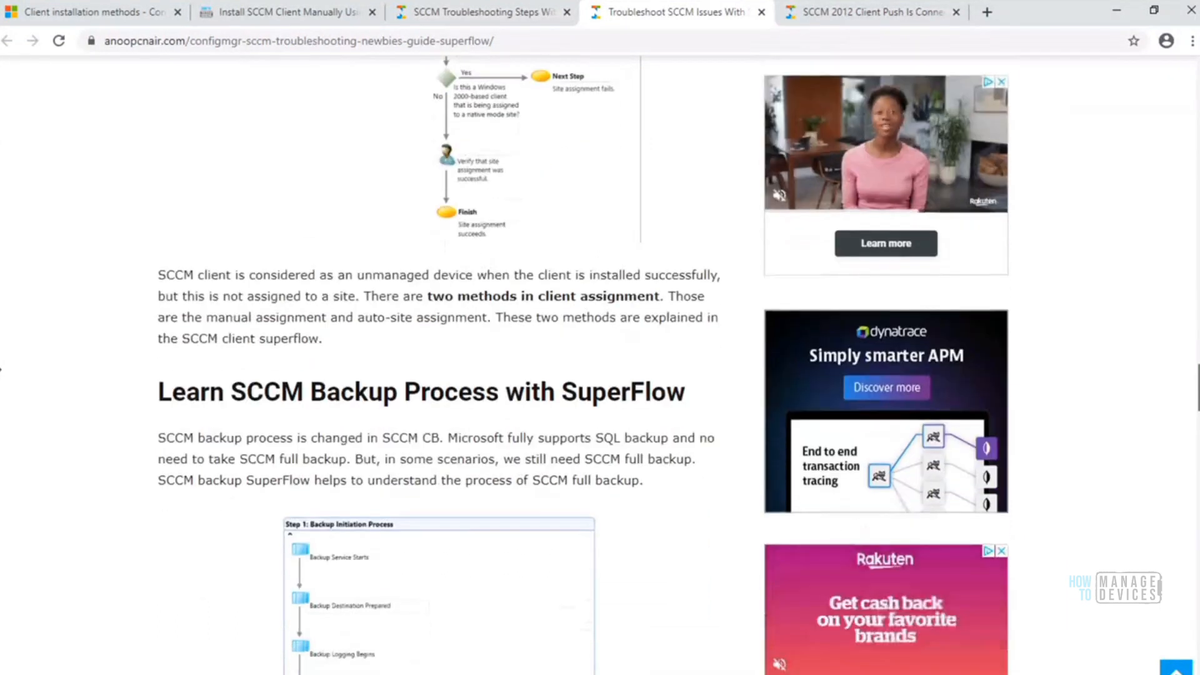
{"action": "scroll", "coordinate": [1, 369], "scroll_direction": "down", "scroll_amount": 3}
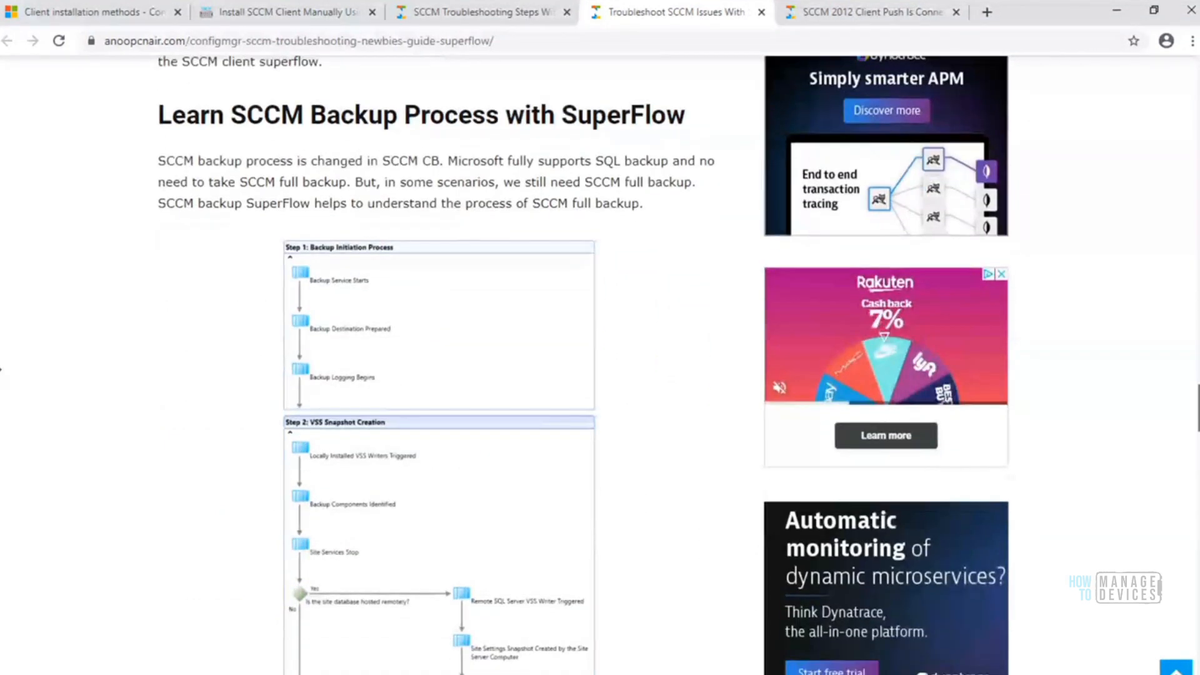
{"action": "scroll", "coordinate": [1, 368], "scroll_direction": "down", "scroll_amount": 1}
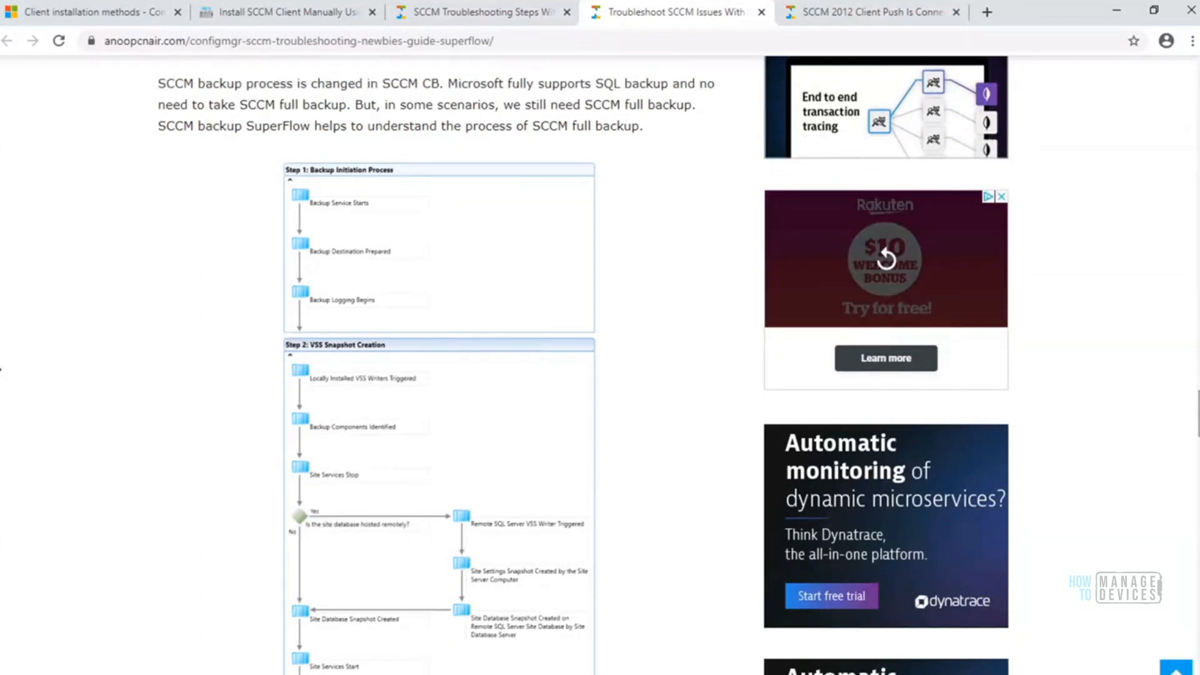
{"action": "scroll", "coordinate": [1, 368], "scroll_direction": "down", "scroll_amount": 4}
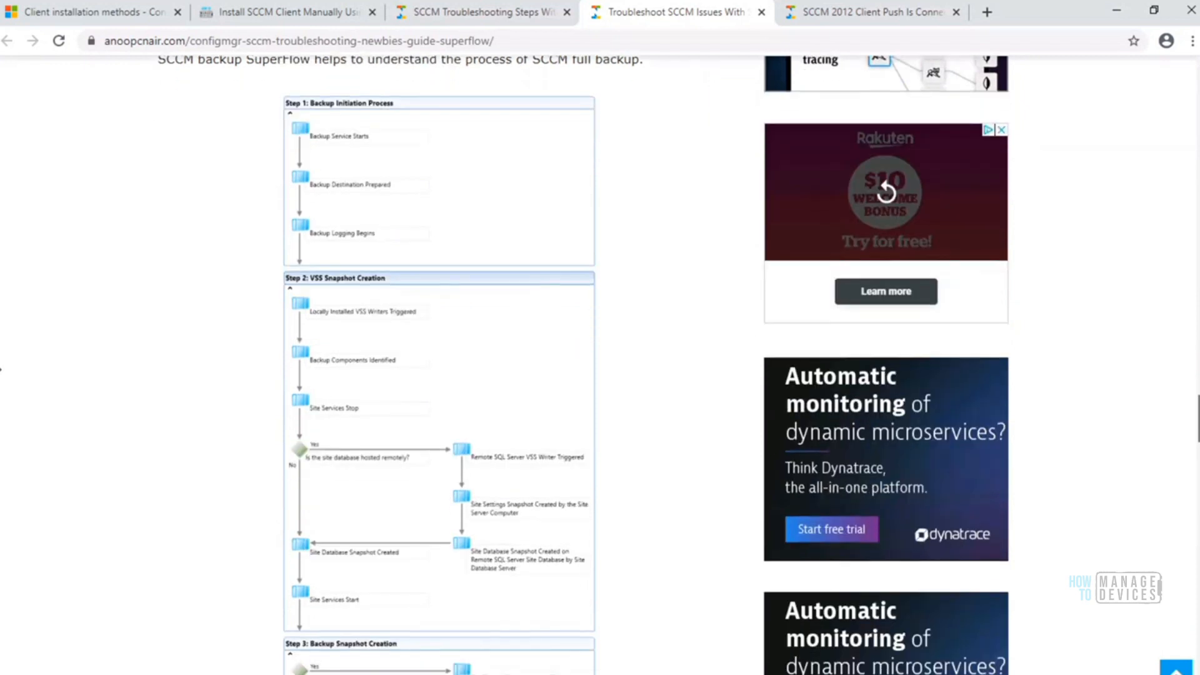
{"action": "scroll", "coordinate": [2, 370], "scroll_direction": "down", "scroll_amount": 1}
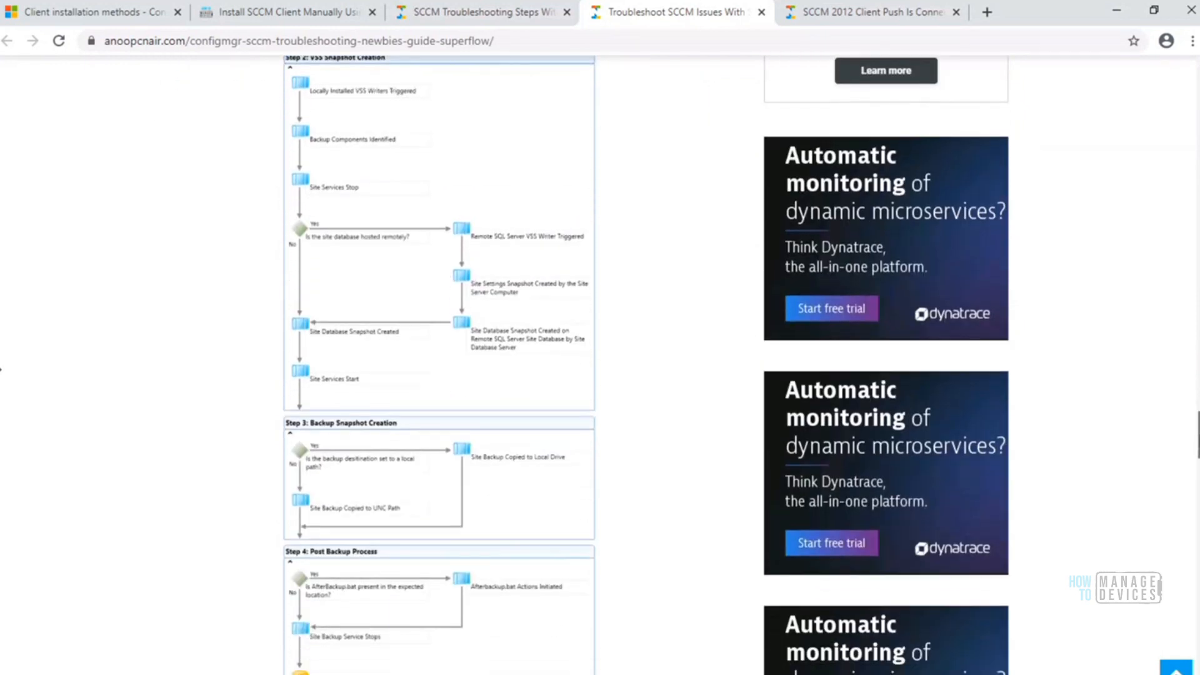
{"action": "scroll", "coordinate": [1, 369], "scroll_direction": "down", "scroll_amount": 7}
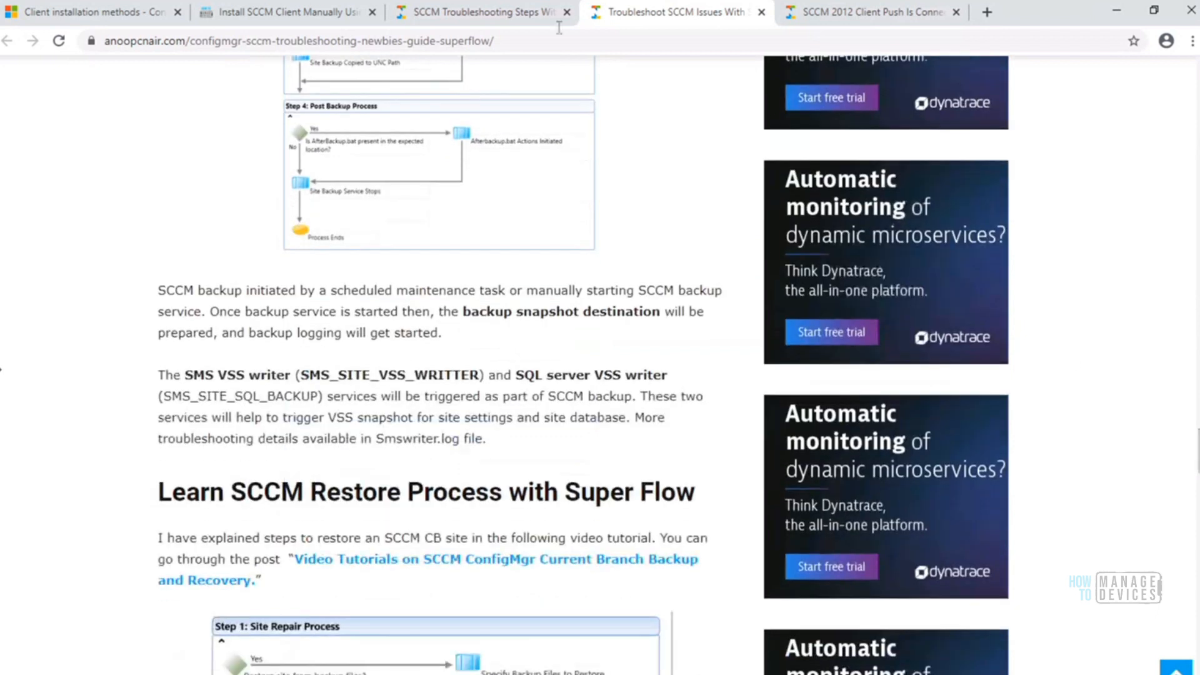
{"action": "left_click", "coordinate": [501, 13]}
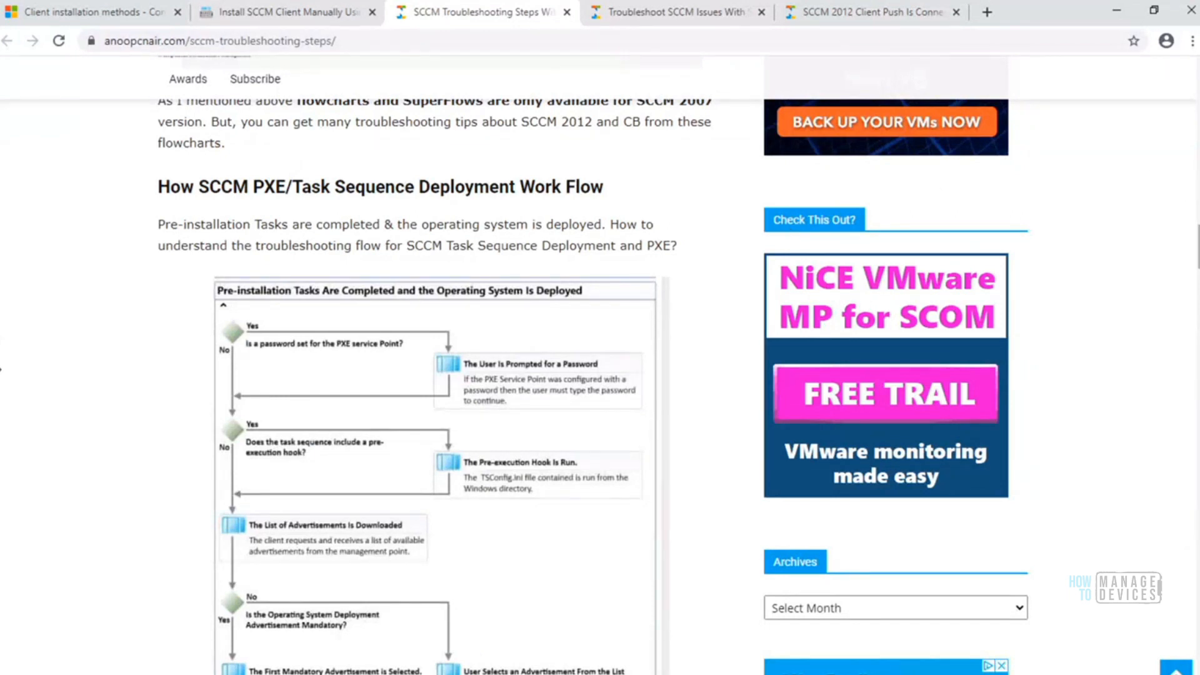
Skim the PXE deployment, package and software distribution flowcharts in the SCCM Troubleshooting Steps article, and revisit the SuperFlow article's client assignment flowchart
{"action": "scroll", "coordinate": [1197, 247], "scroll_direction": "down", "scroll_amount": 5}
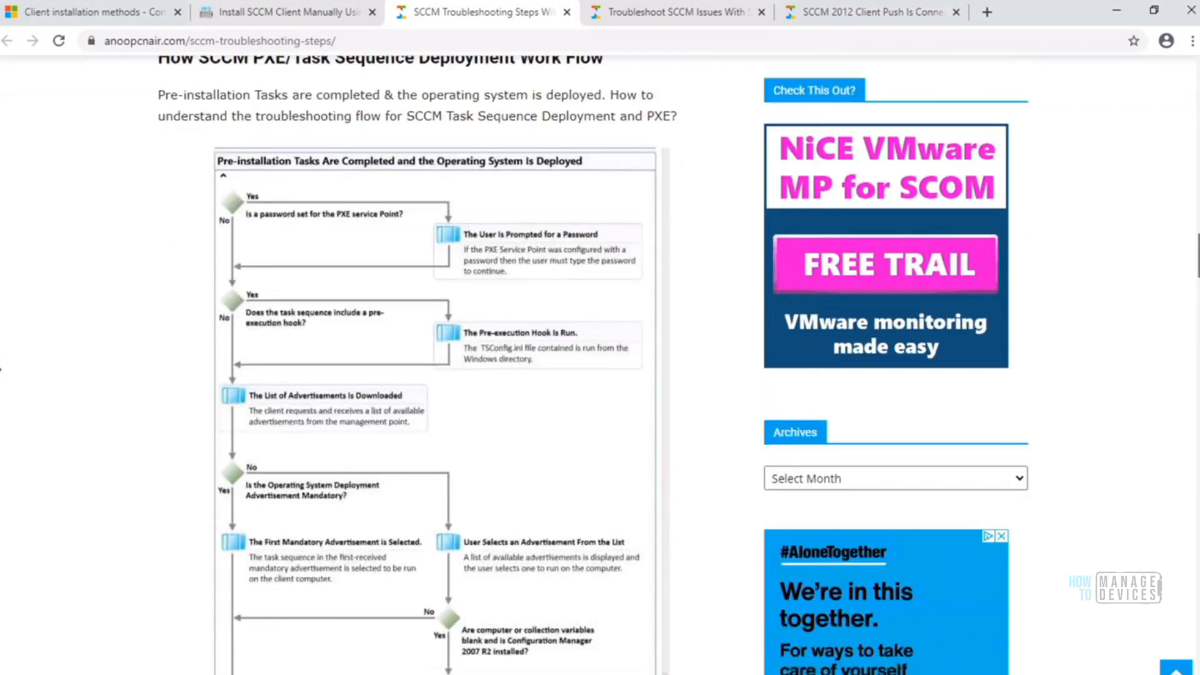
{"action": "scroll", "coordinate": [1197, 275], "scroll_direction": "down", "scroll_amount": 15}
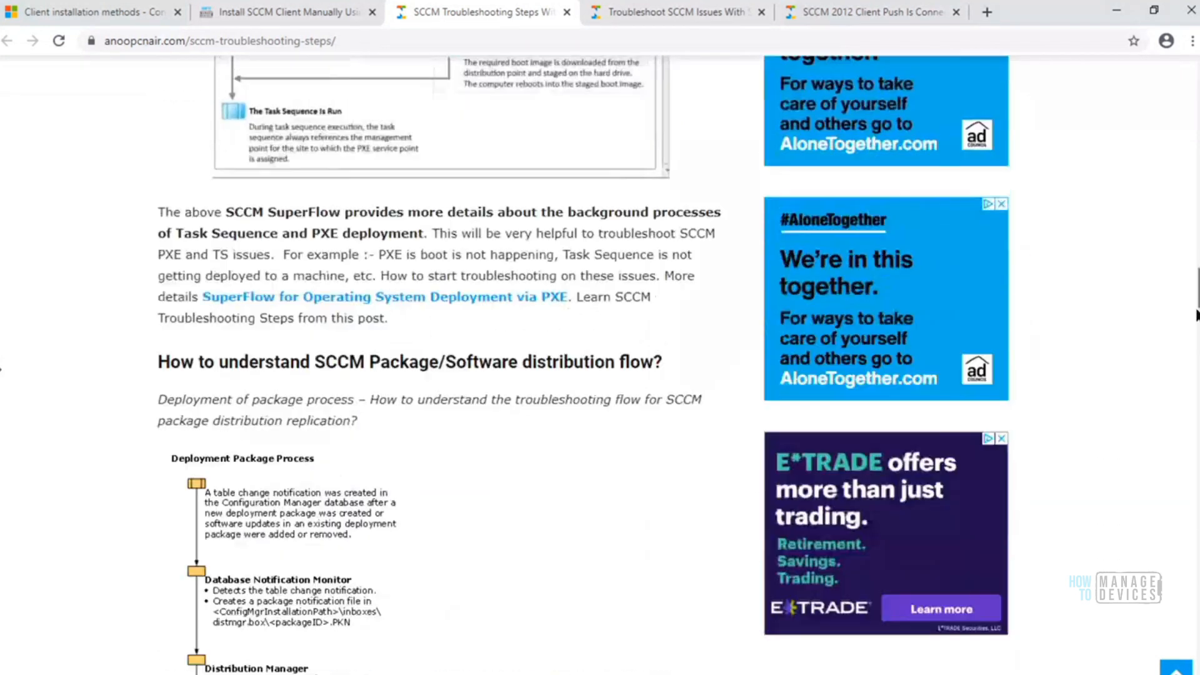
{"action": "scroll", "coordinate": [1197, 317], "scroll_direction": "down", "scroll_amount": 1}
{"action": "left_click_drag", "start_coordinate": [1199, 319], "coordinate": [1199, 505]}
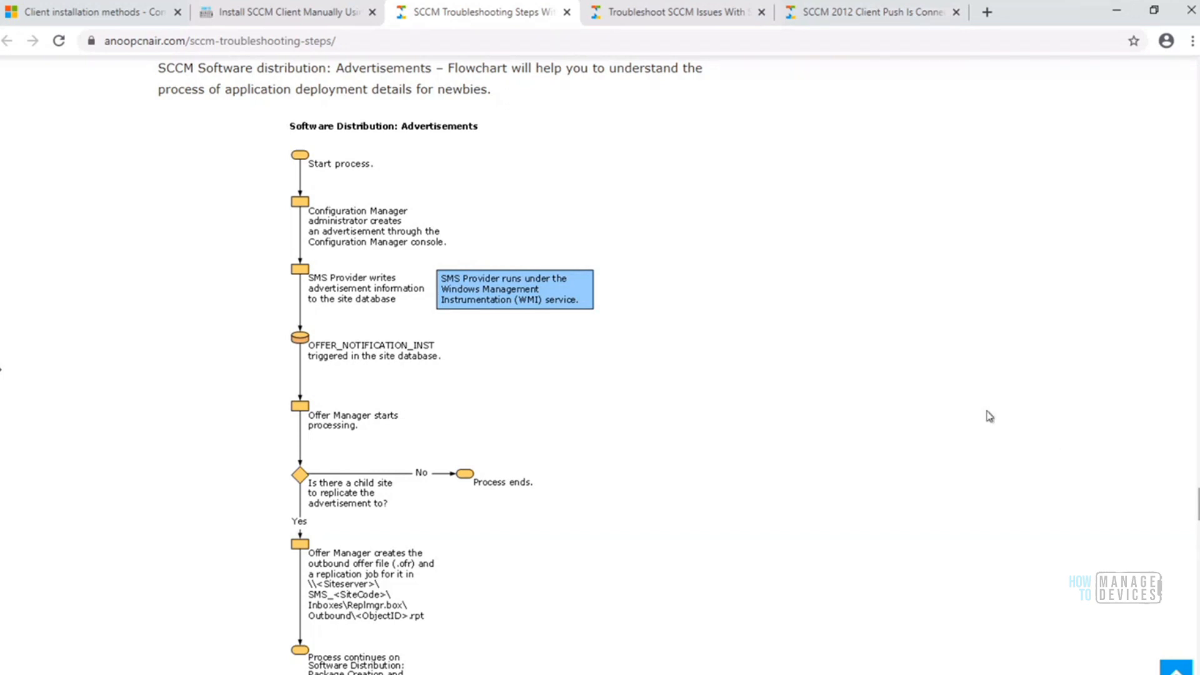
{"action": "left_click", "coordinate": [678, 14]}
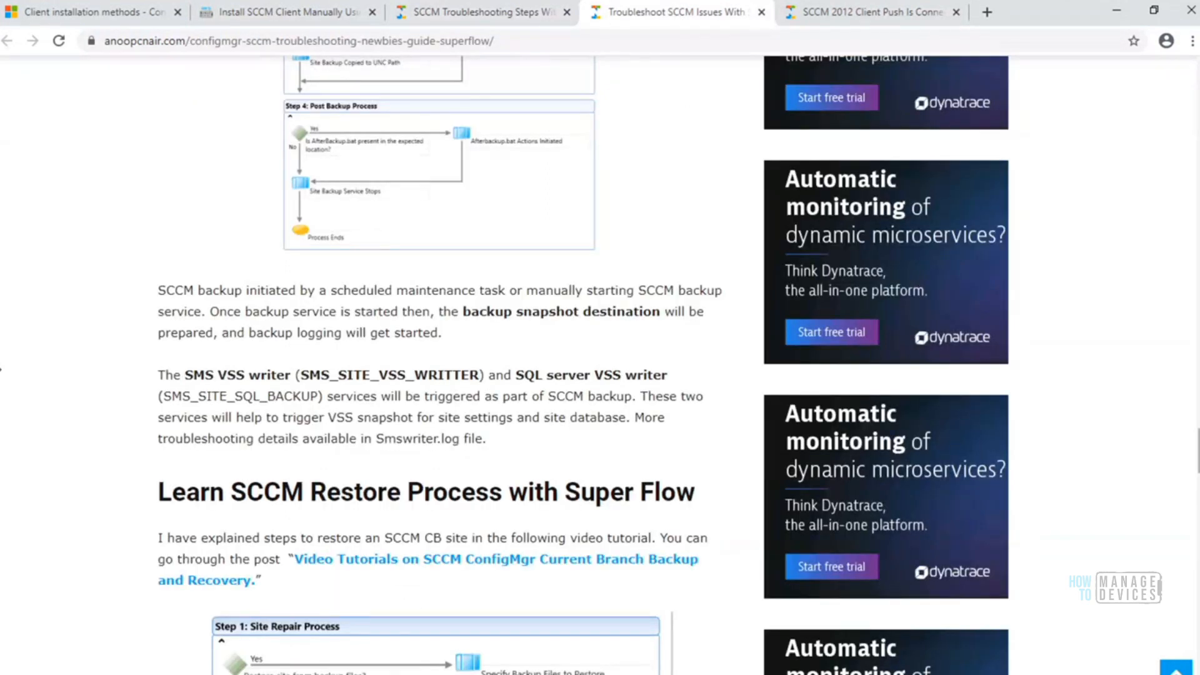
{"action": "left_click_drag", "start_coordinate": [1199, 449], "coordinate": [1196, 339]}
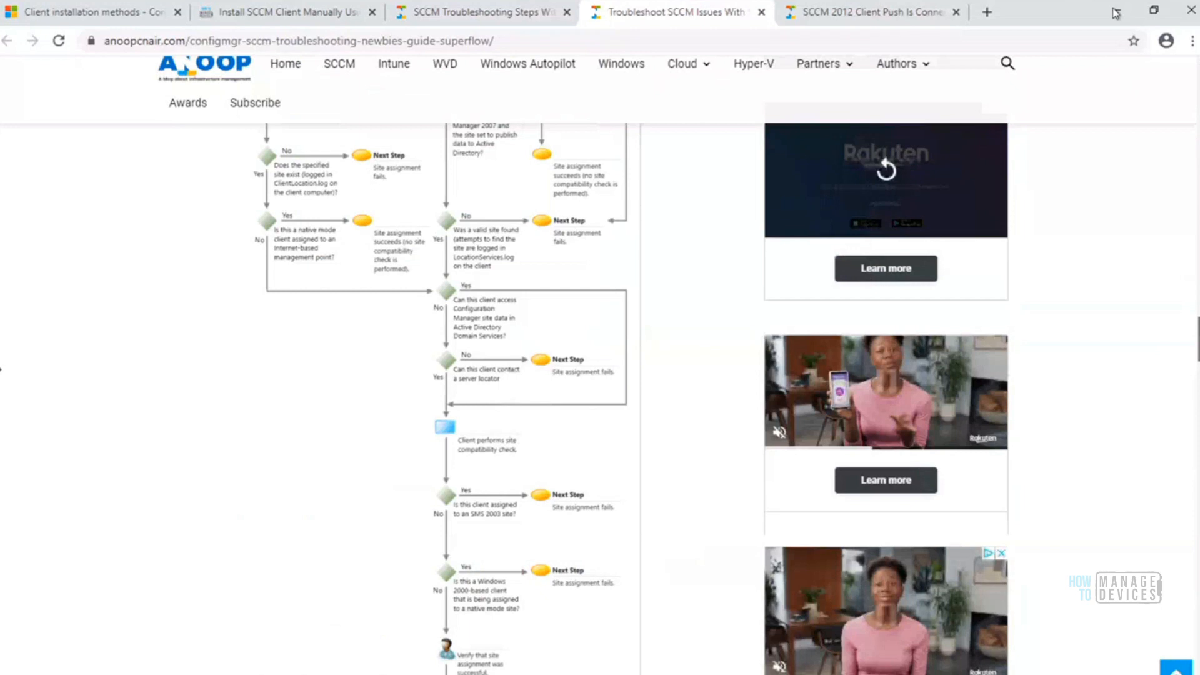
Leave Chrome and the SCCM Server session and switch to the Win10 Client remote session
{"action": "left_click", "coordinate": [1116, 13]}
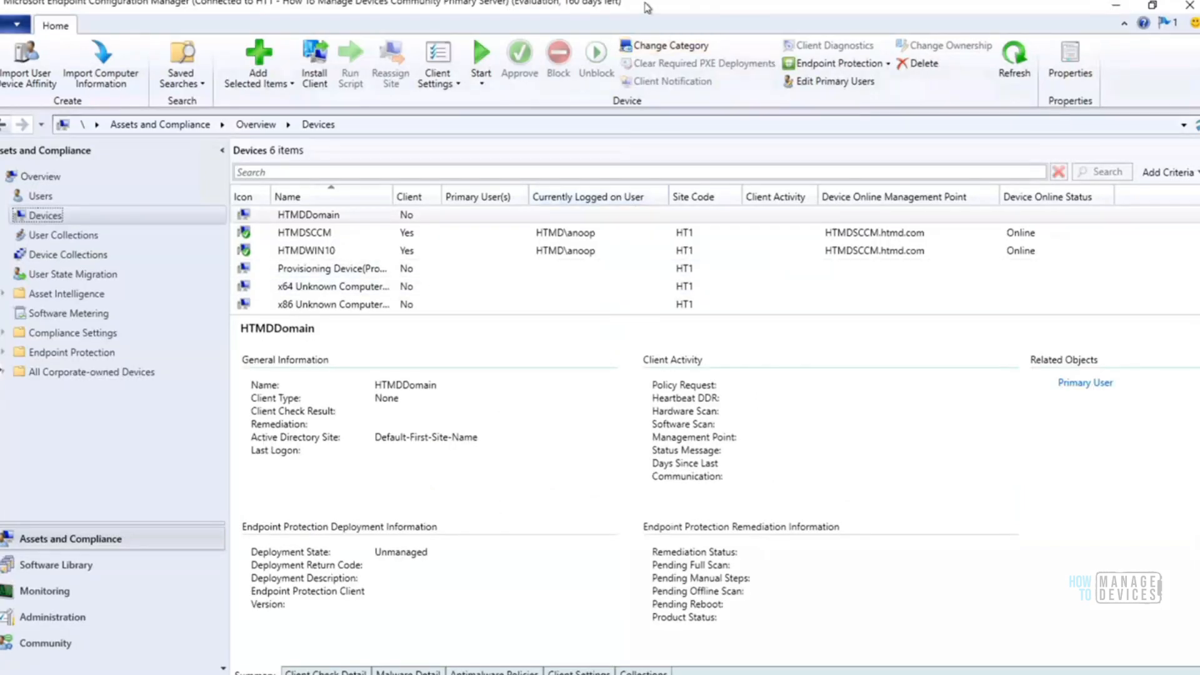
{"action": "mouse_move", "coordinate": [688, 5]}
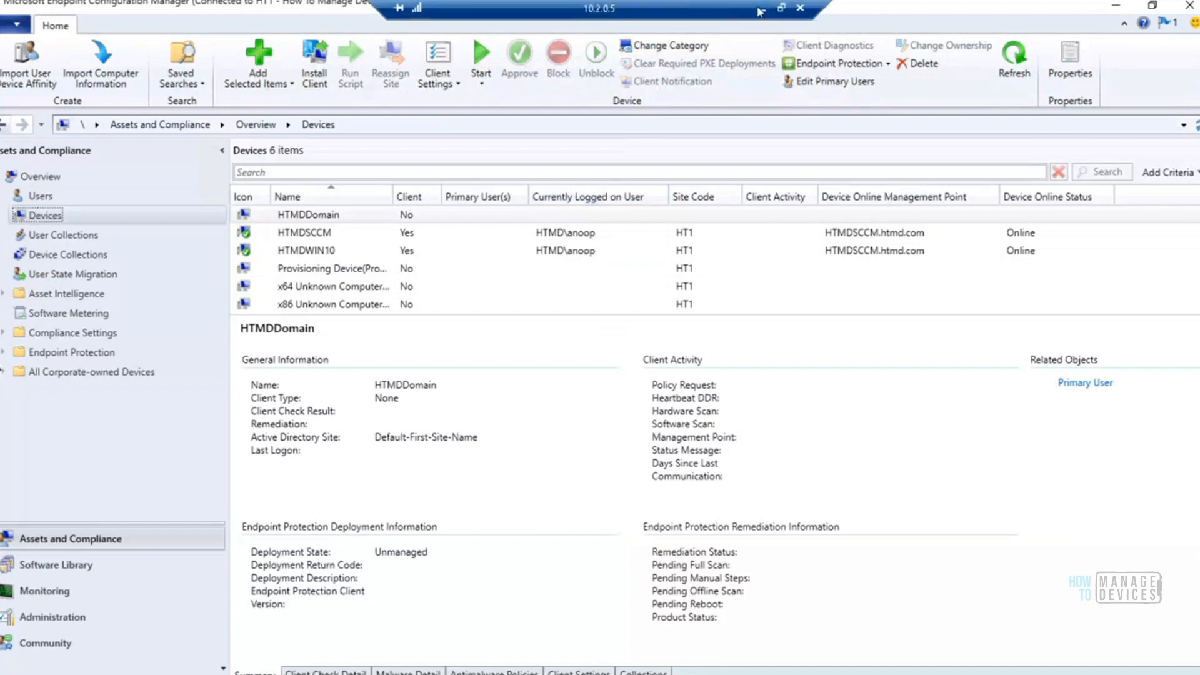
{"action": "left_click", "coordinate": [760, 8]}
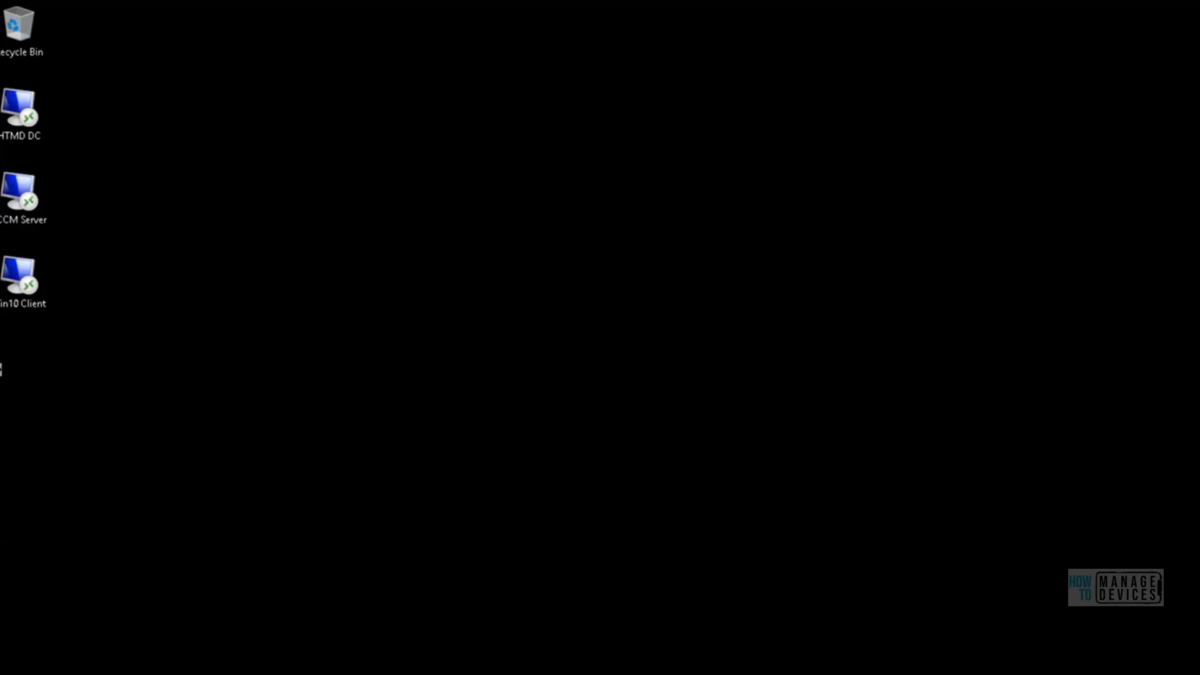
{"action": "mouse_move", "coordinate": [251, 673]}
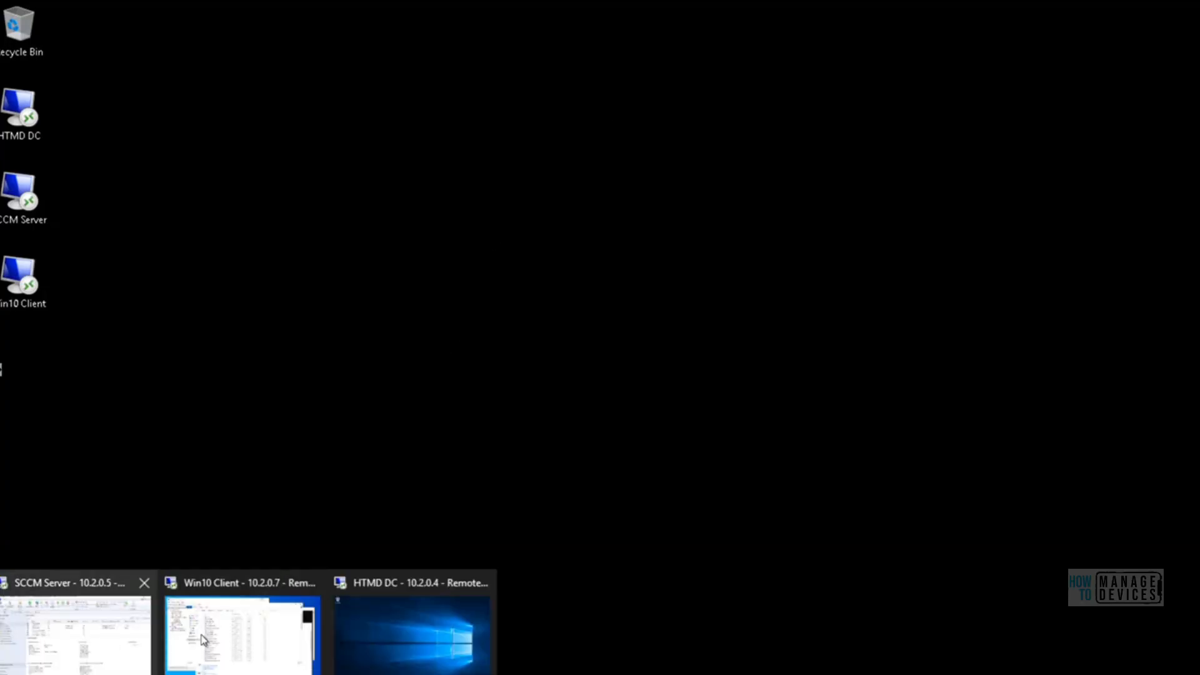
{"action": "left_click", "coordinate": [244, 629]}
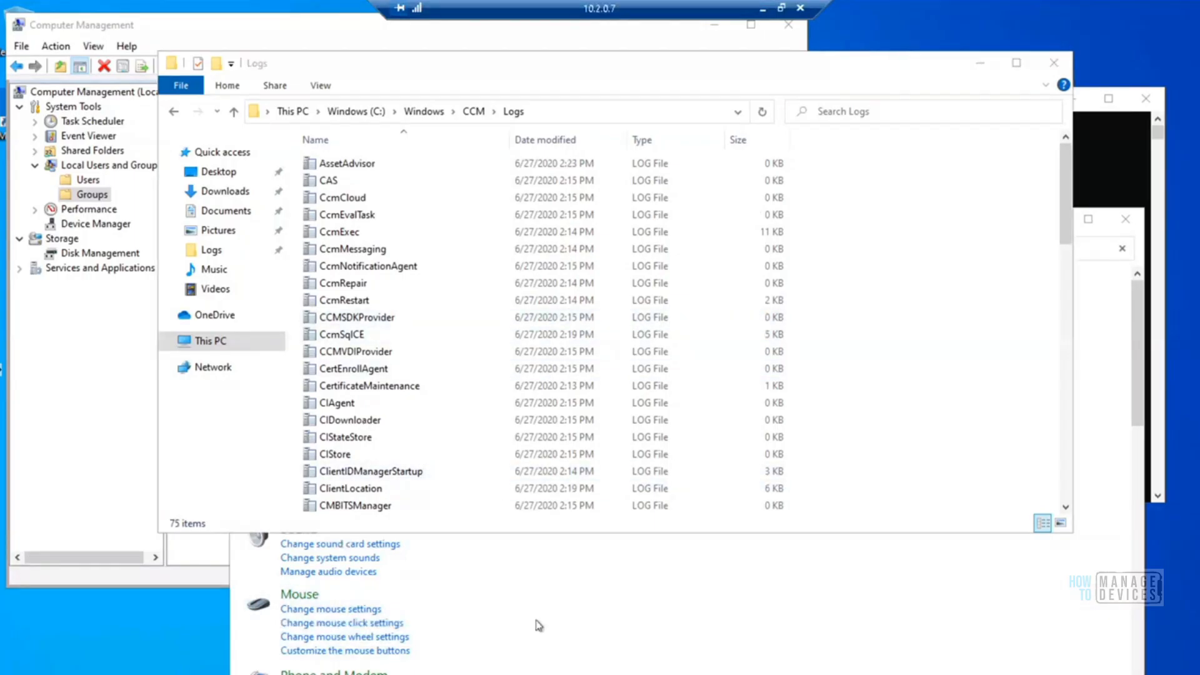
Run firewall.cpl from the command prompt and check the Windows Defender Firewall state for domain networks
{"action": "key", "text": "alt+Tab"}
{"action": "key", "text": "Up"}
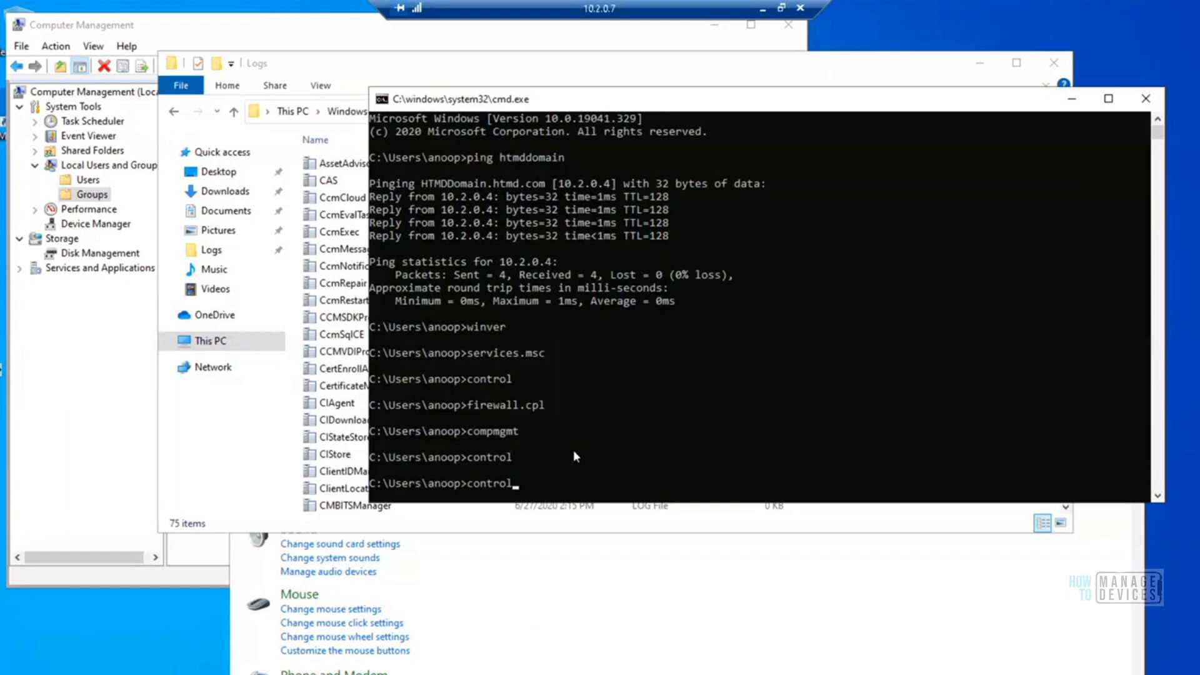
{"action": "key", "text": "Up"}
{"action": "key", "text": "Up"}
{"action": "key", "text": "Return"}
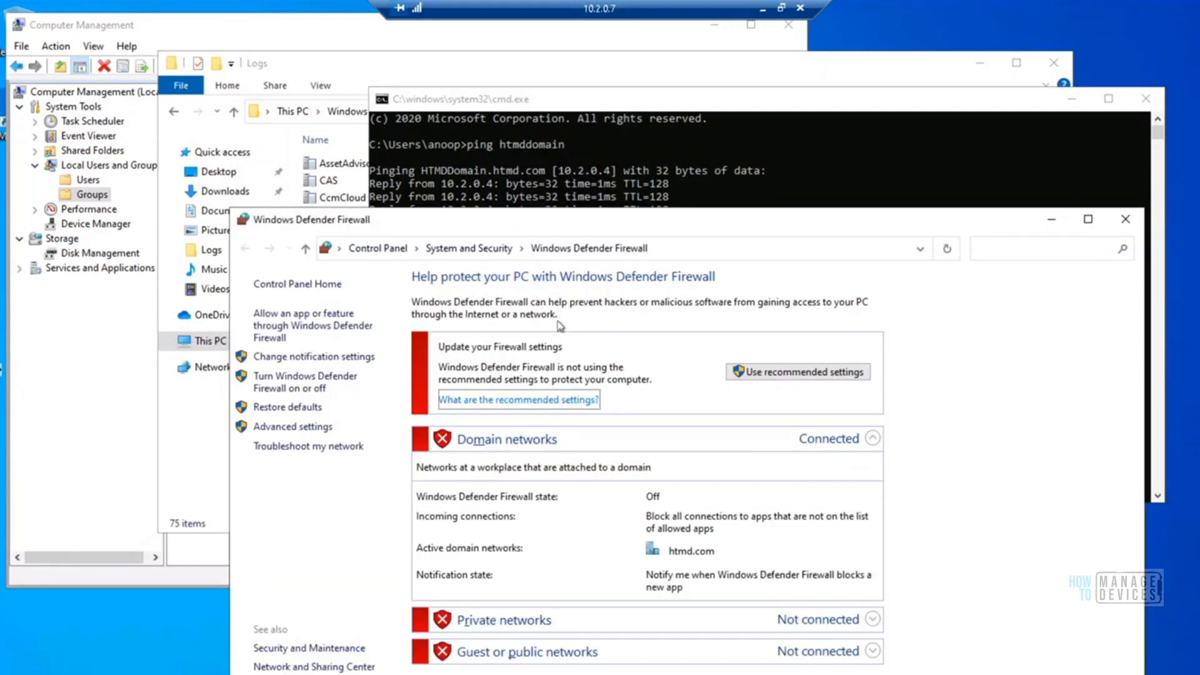
{"action": "left_click_drag", "start_coordinate": [619, 213], "coordinate": [587, 66]}
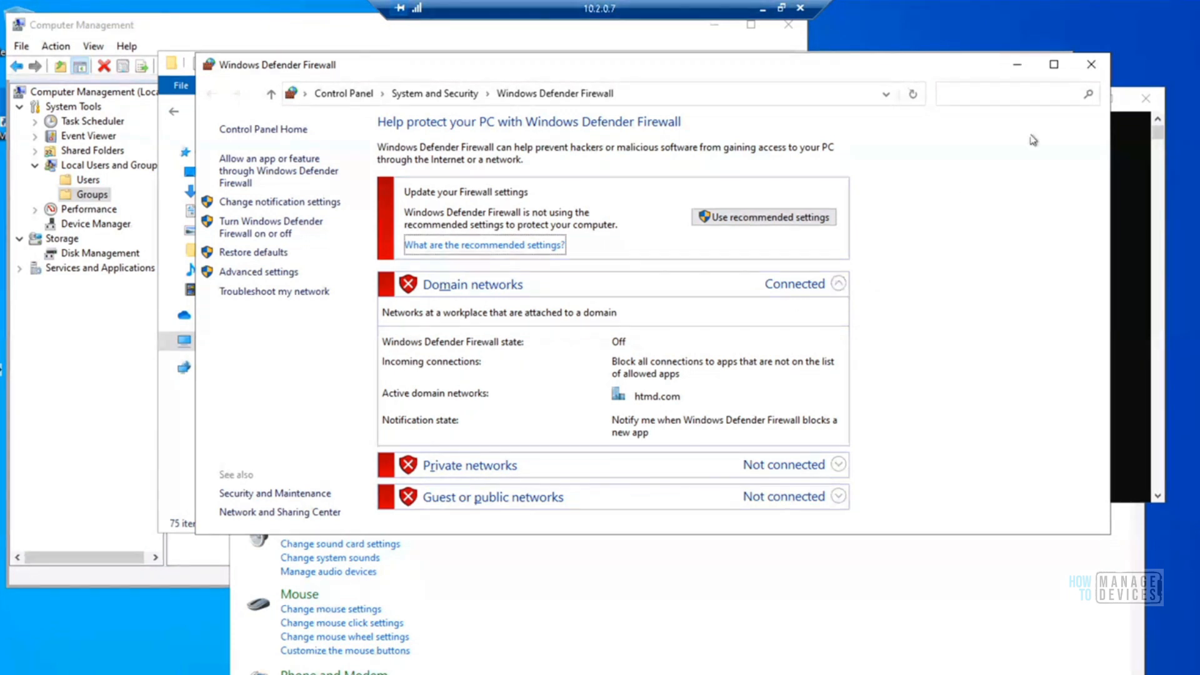
{"action": "left_click", "coordinate": [1018, 66]}
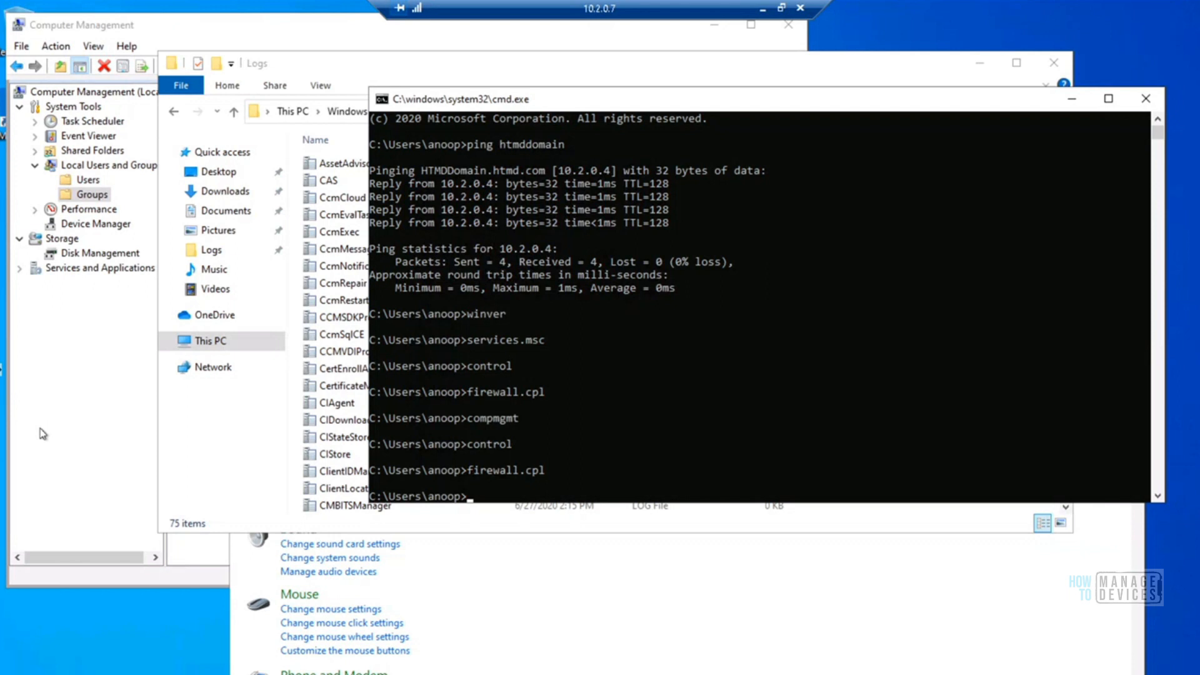
Examine the members of the local Administrators group in Computer Management and how a new member is added
{"action": "left_click", "coordinate": [154, 353]}
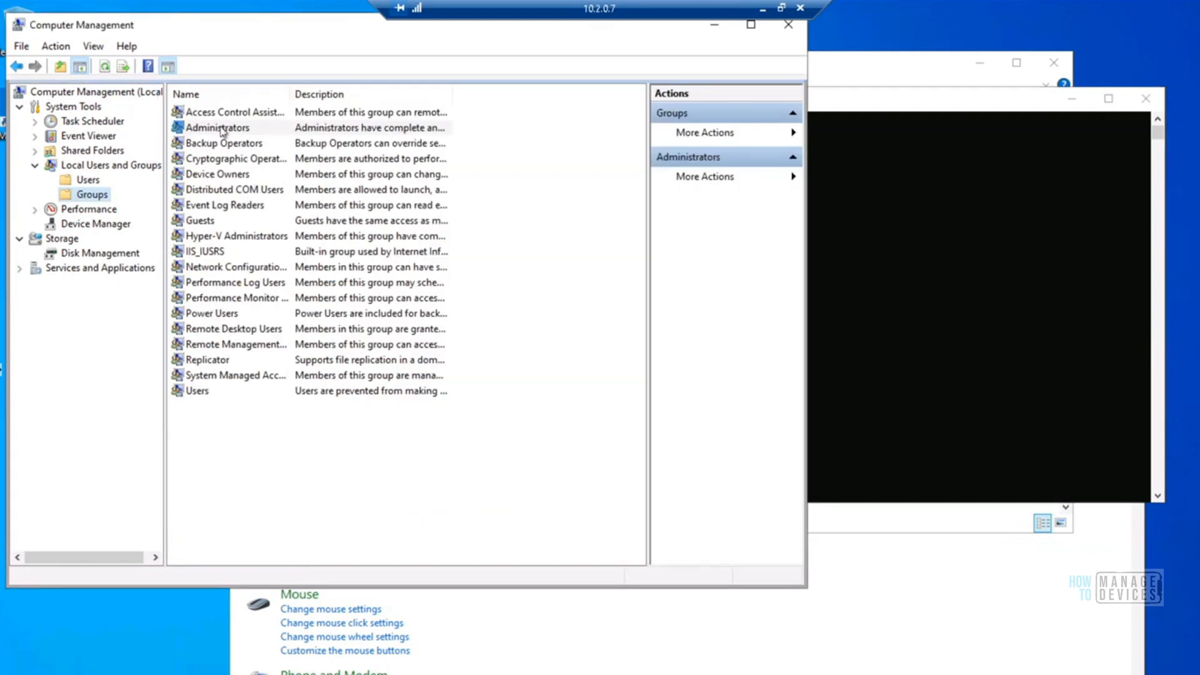
{"action": "left_click", "coordinate": [222, 128]}
{"action": "double_click", "coordinate": [221, 129]}
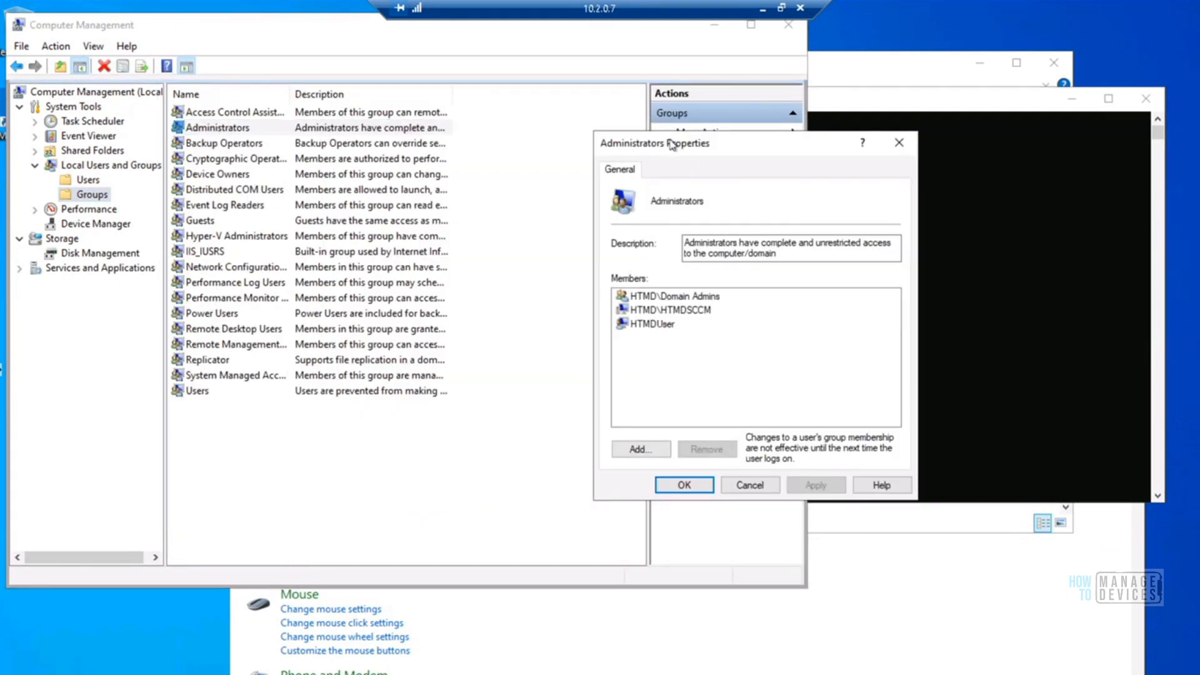
{"action": "left_click_drag", "start_coordinate": [625, 133], "coordinate": [567, 107]}
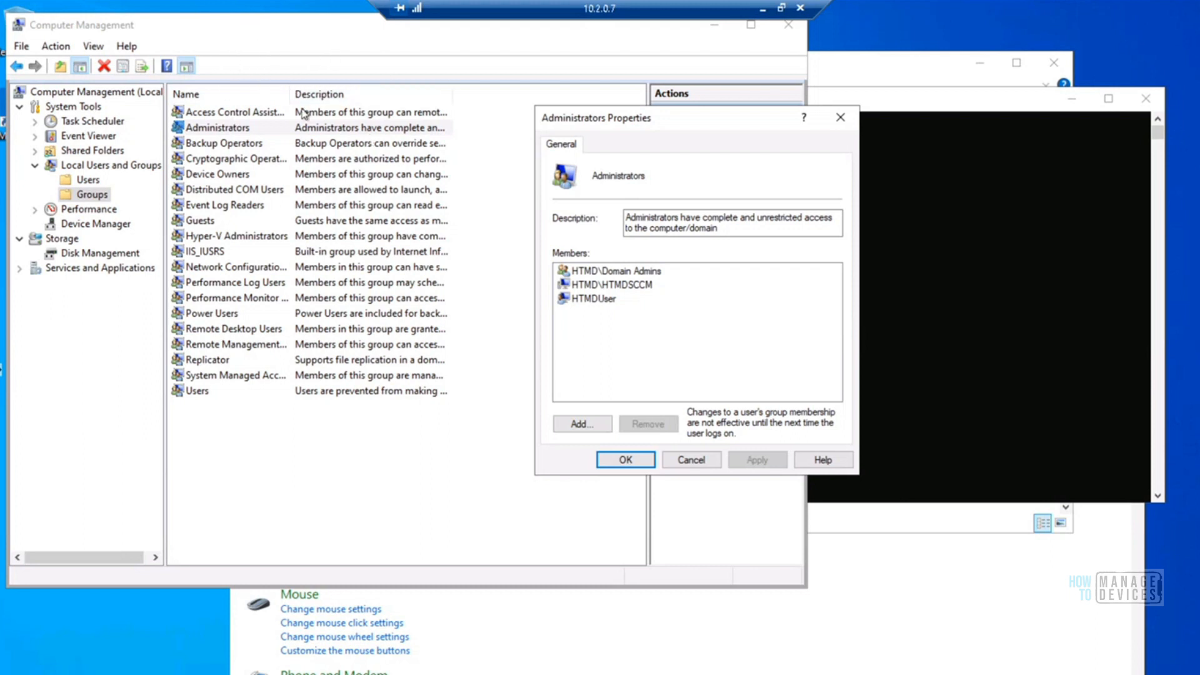
{"action": "left_click", "coordinate": [582, 424]}
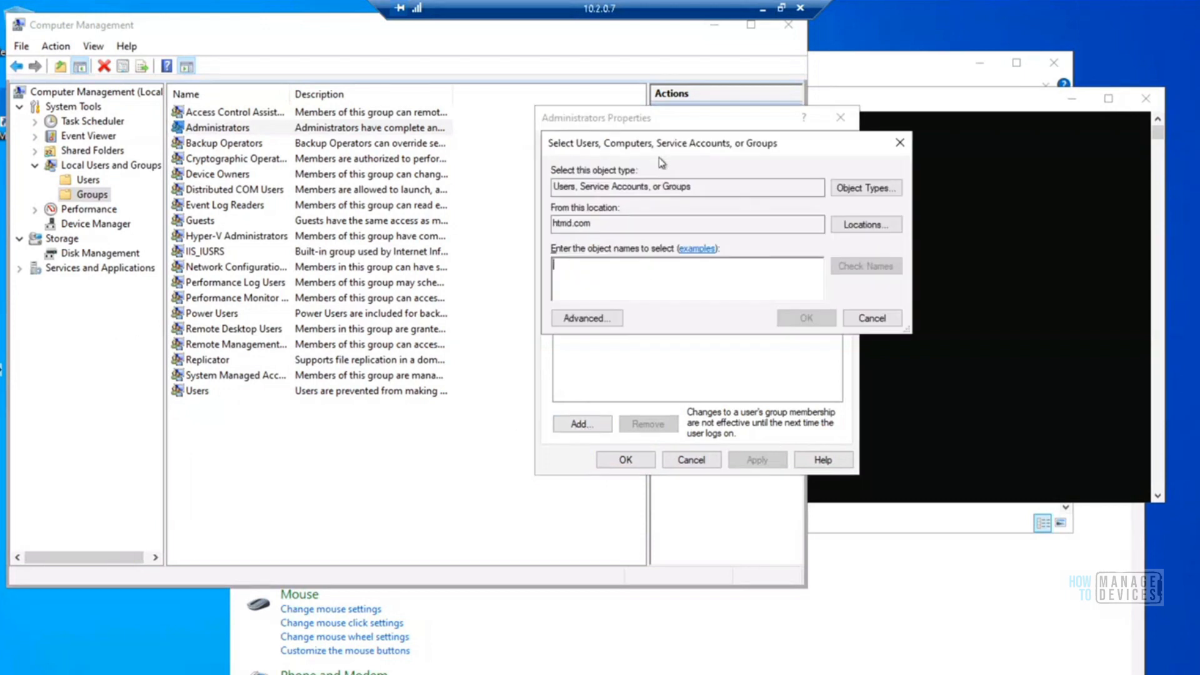
{"action": "left_click_drag", "start_coordinate": [664, 150], "coordinate": [815, 204]}
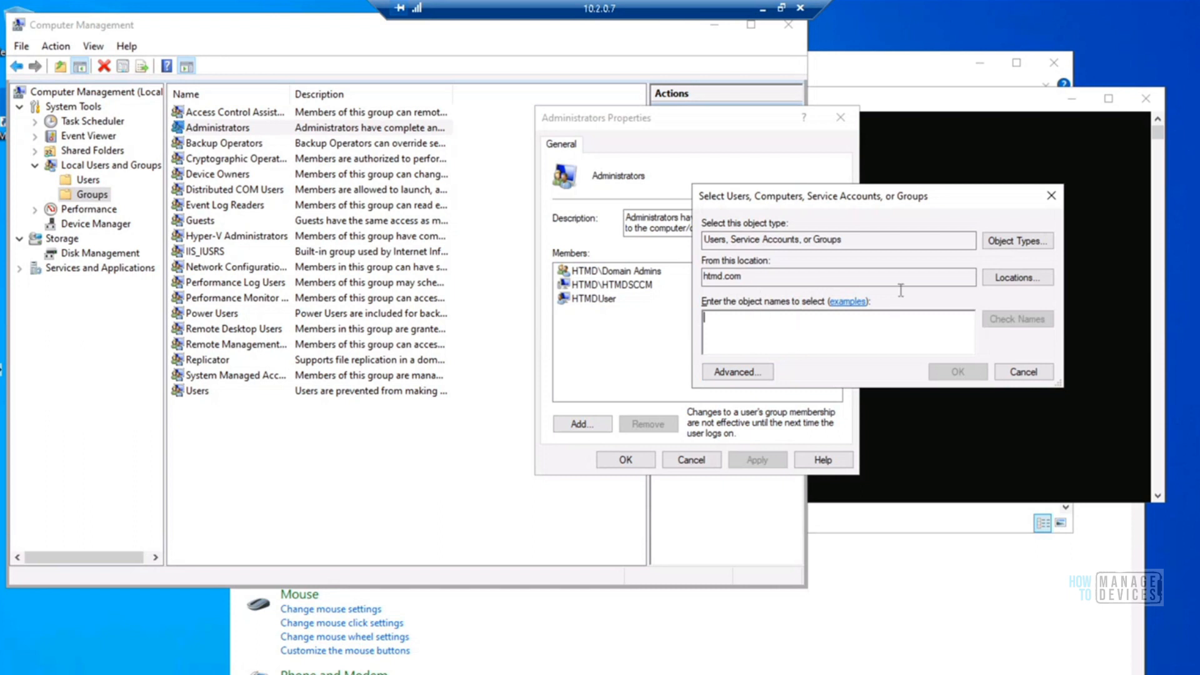
{"action": "left_click", "coordinate": [1024, 372]}
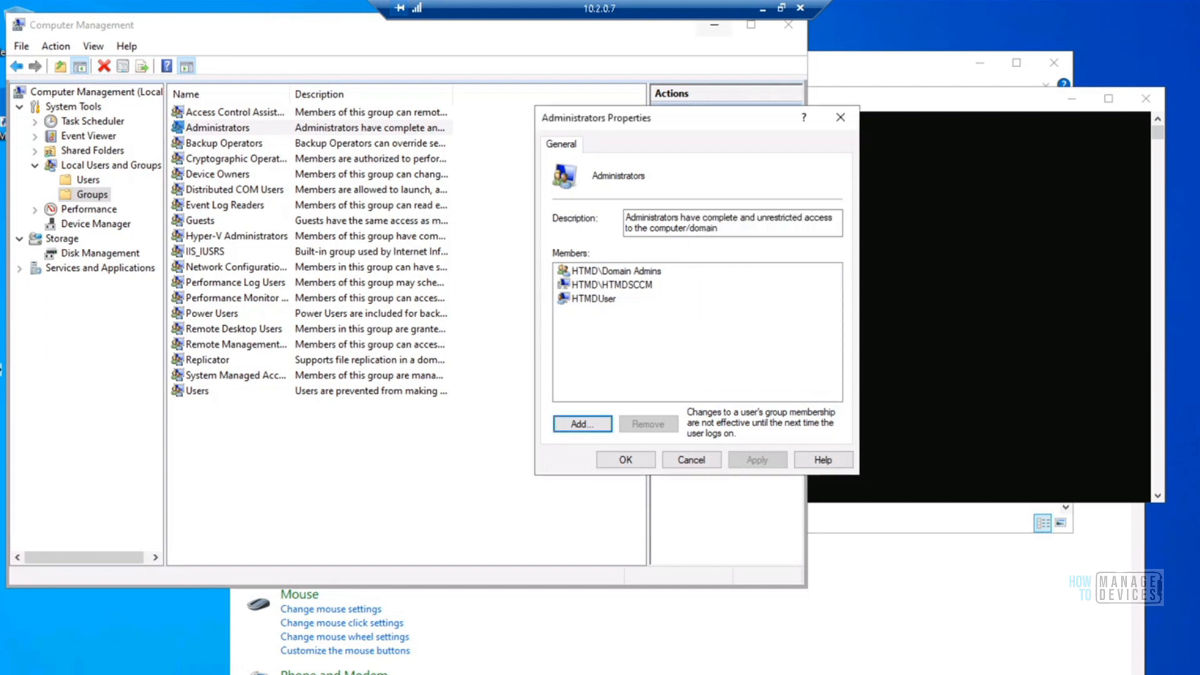
Switch to the SCCM Server remote session and open the Client Push Installation account settings for the HT1 primary site
{"action": "left_click", "coordinate": [763, 9]}
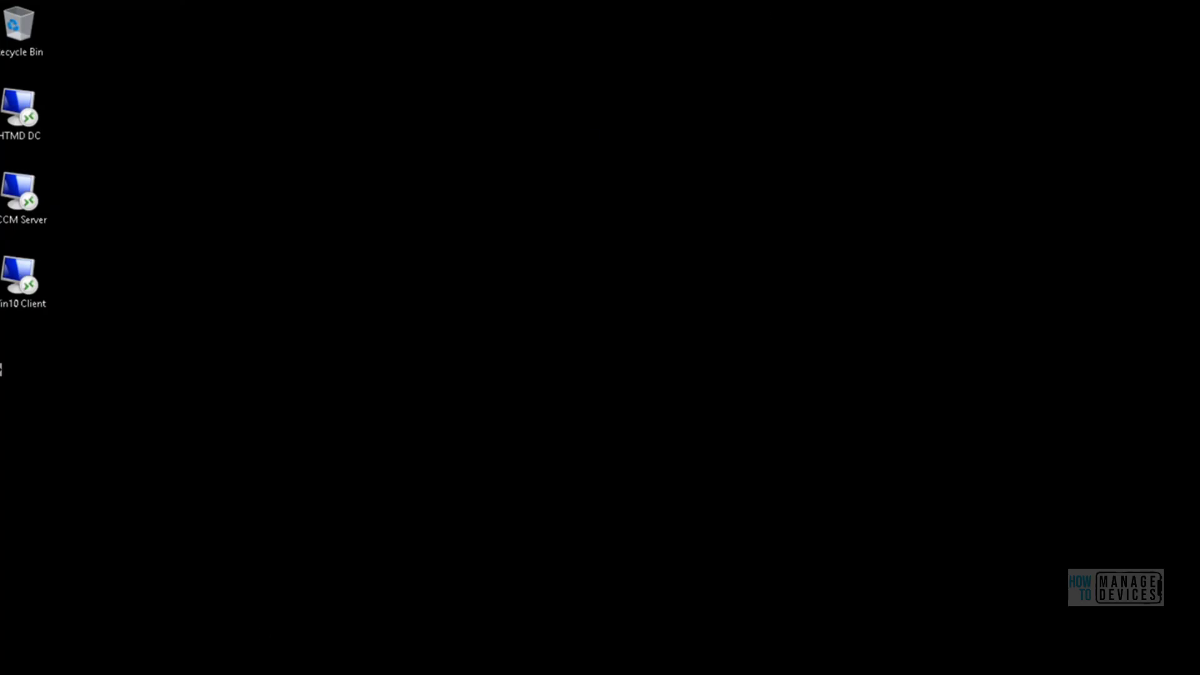
{"action": "mouse_move", "coordinate": [90, 666]}
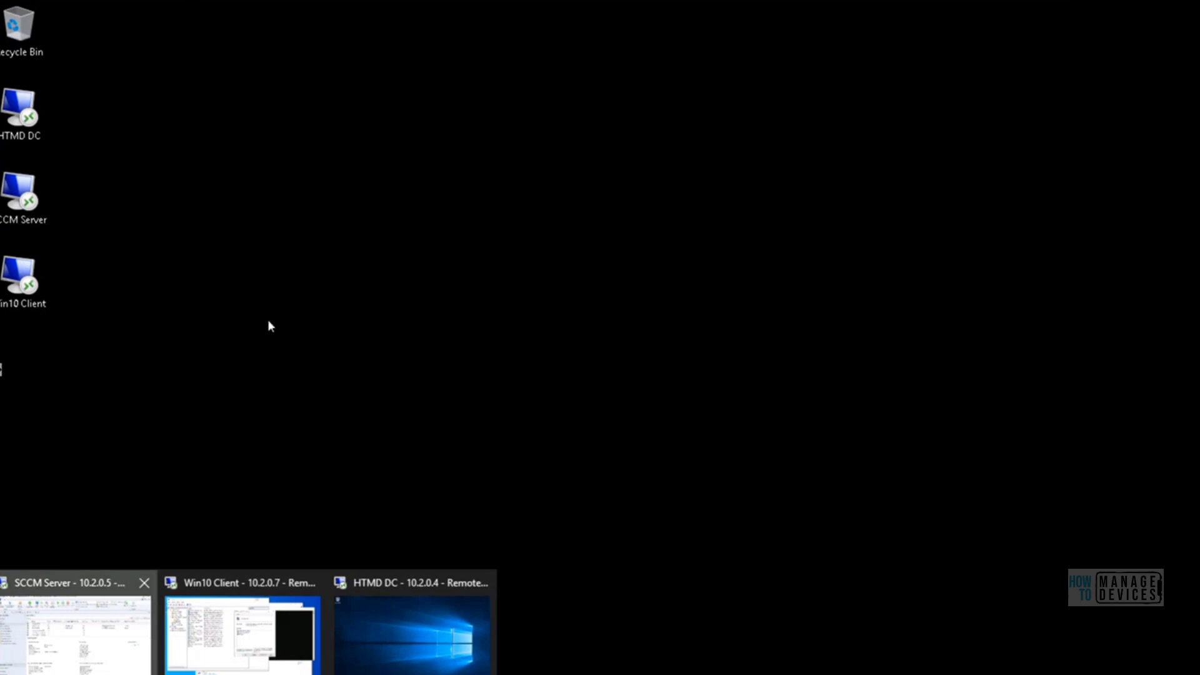
{"action": "left_click", "coordinate": [94, 601]}
{"action": "left_click", "coordinate": [67, 617]}
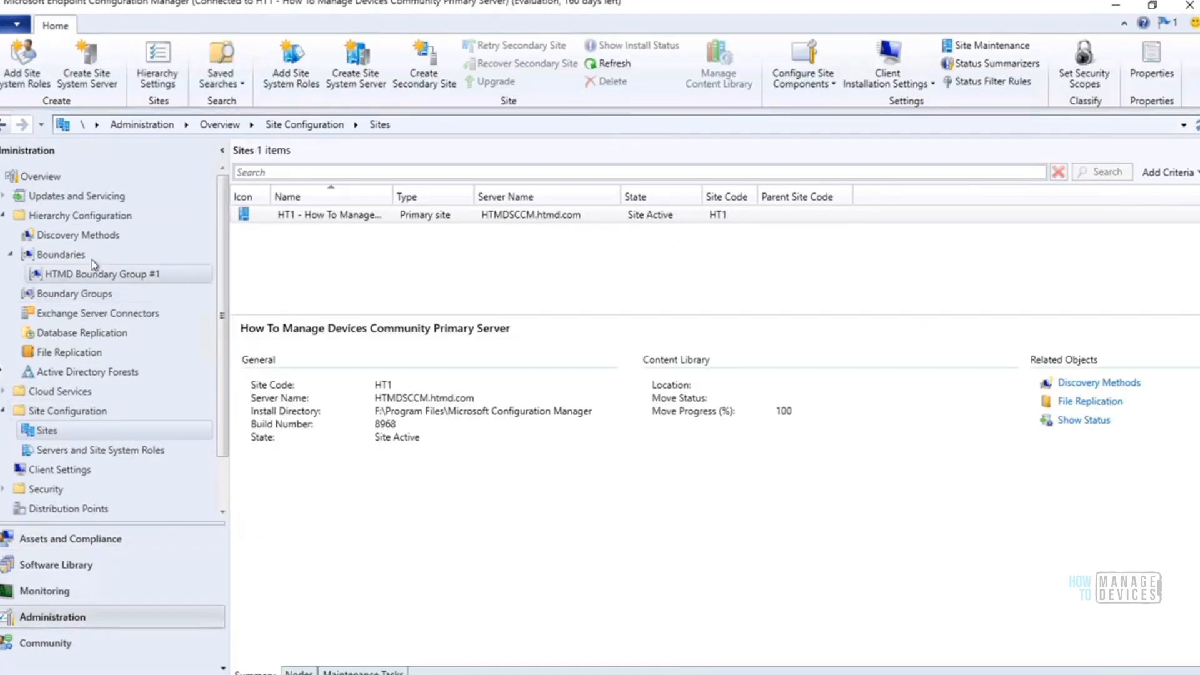
{"action": "left_click", "coordinate": [47, 430]}
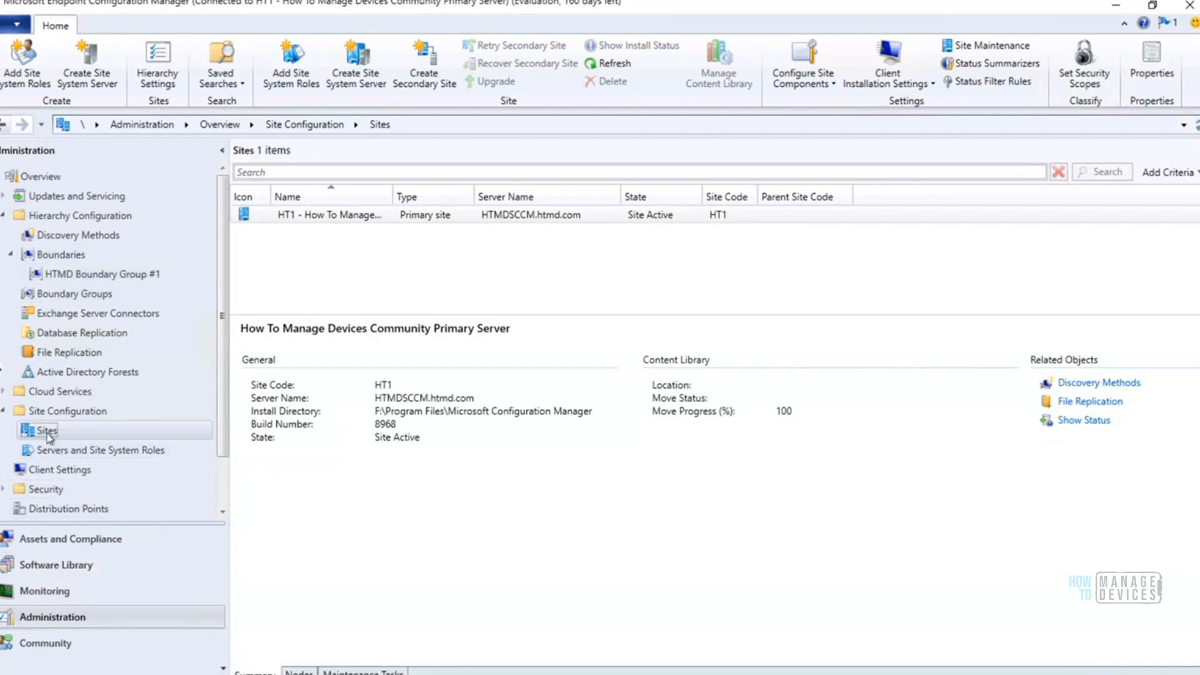
{"action": "left_click", "coordinate": [912, 82]}
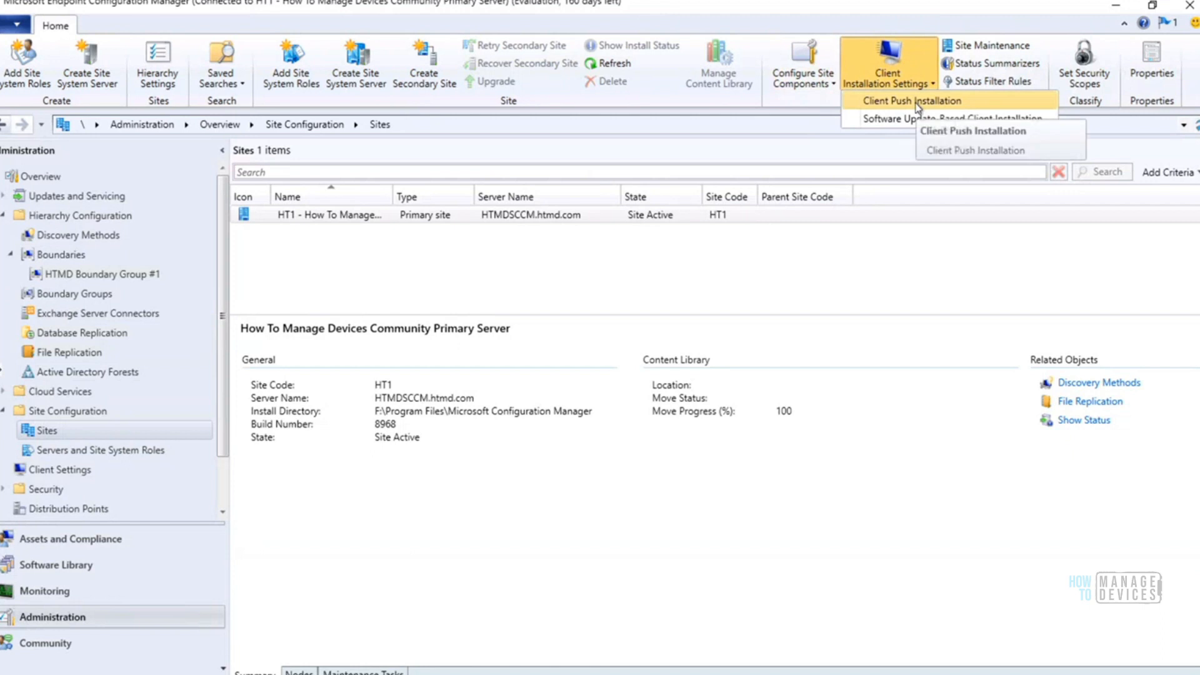
{"action": "left_click", "coordinate": [914, 102]}
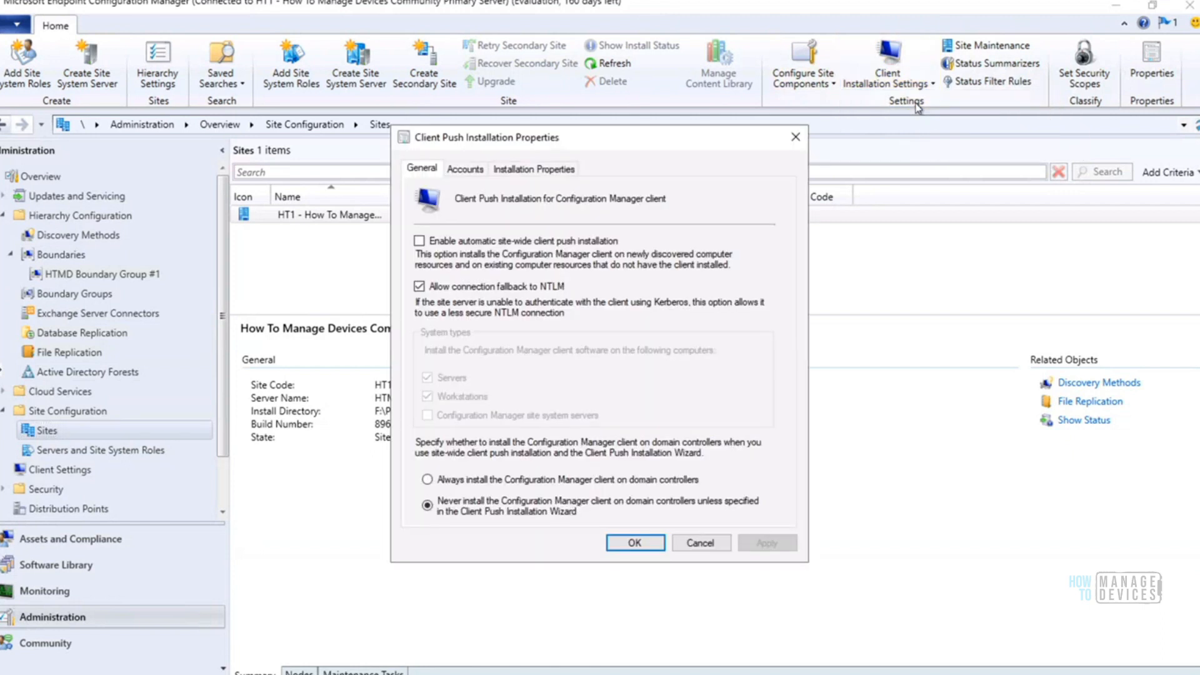
{"action": "left_click", "coordinate": [465, 174]}
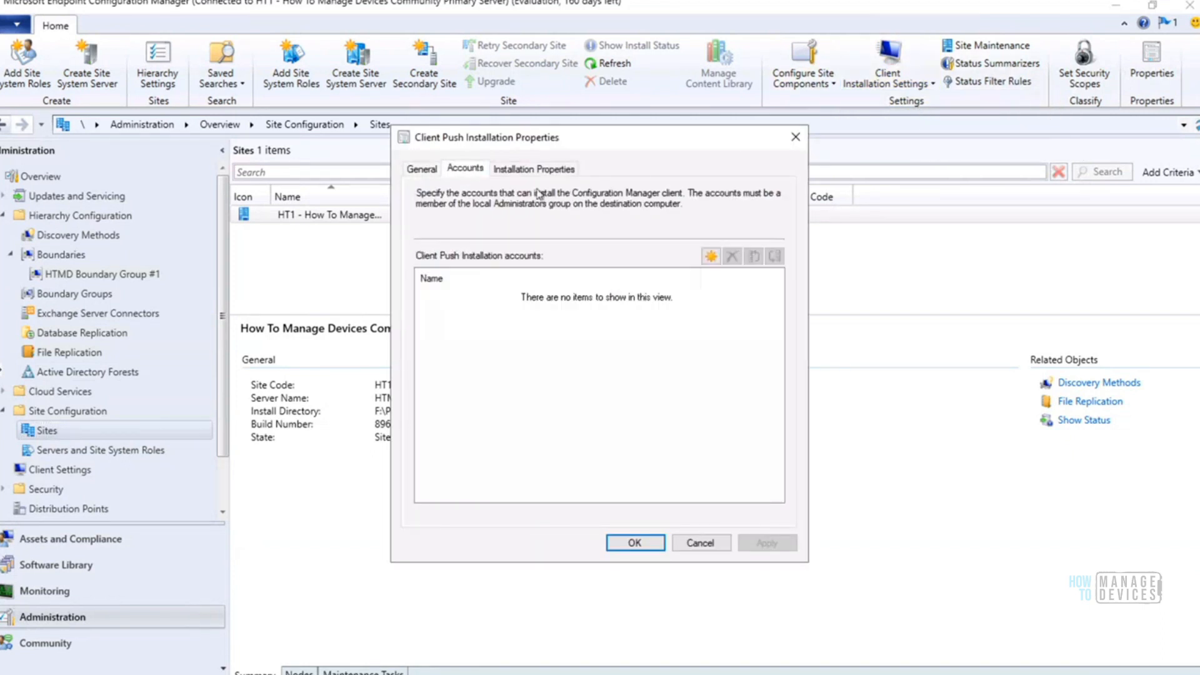
Start a new client push installation account and enter its user name with the HT domain prefix
{"action": "left_click", "coordinate": [711, 256]}
{"action": "left_click", "coordinate": [759, 294]}
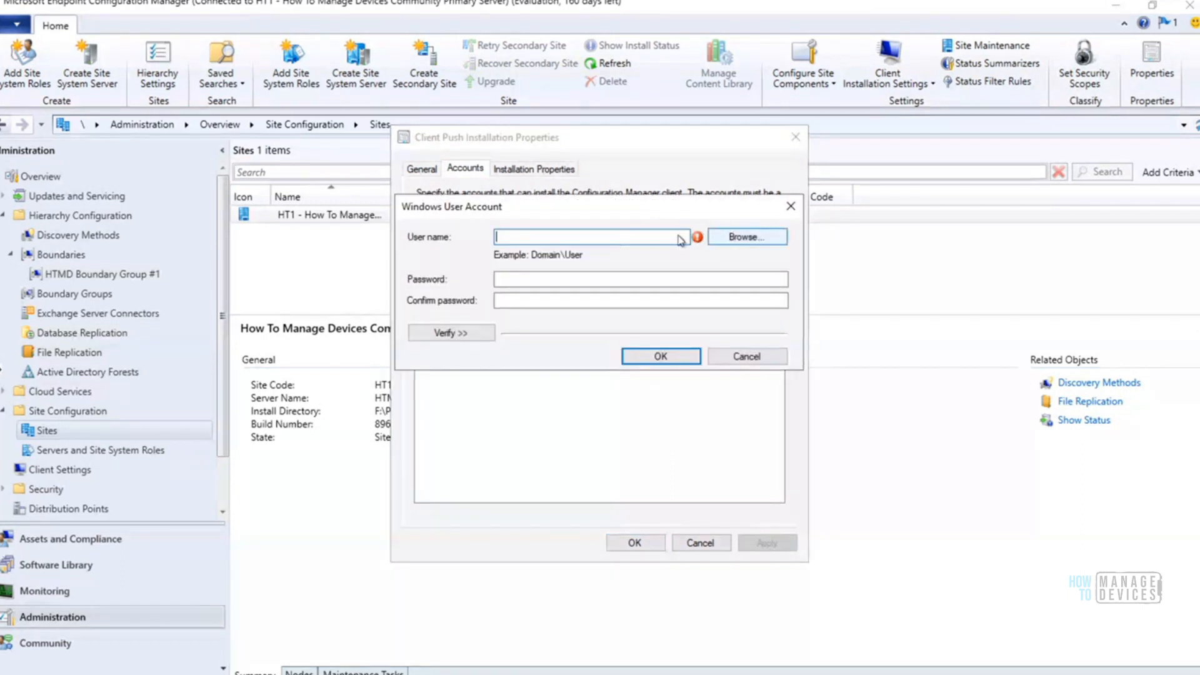
{"action": "left_click", "coordinate": [740, 241]}
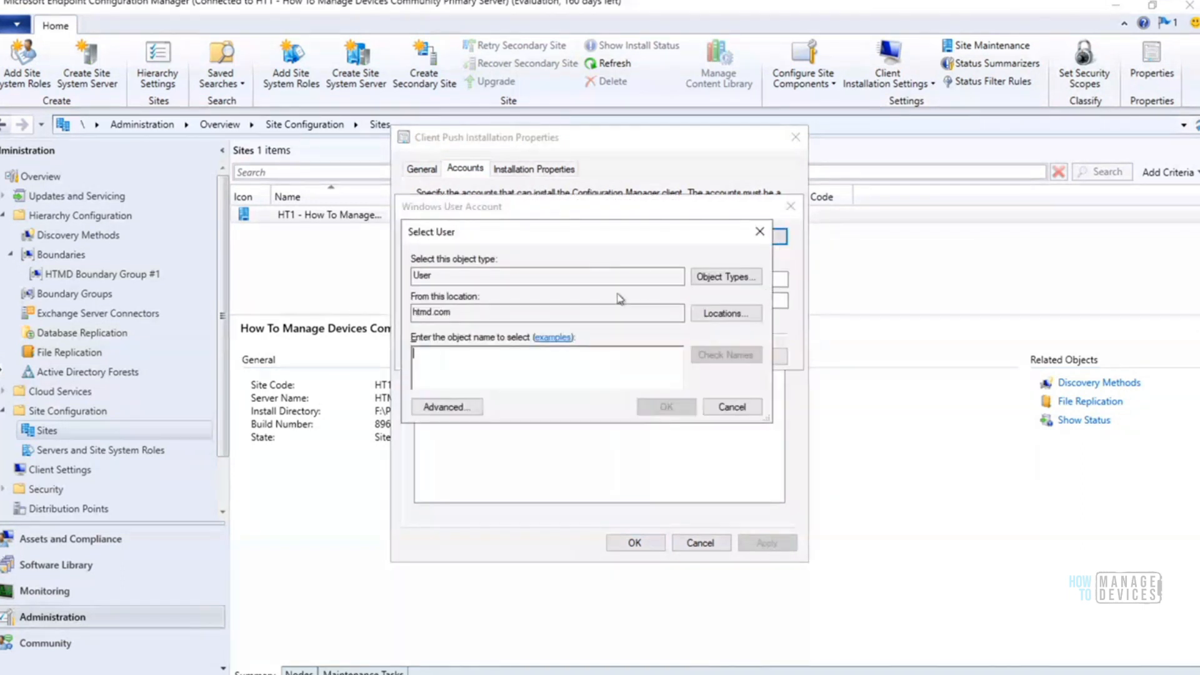
{"action": "left_click", "coordinate": [732, 407]}
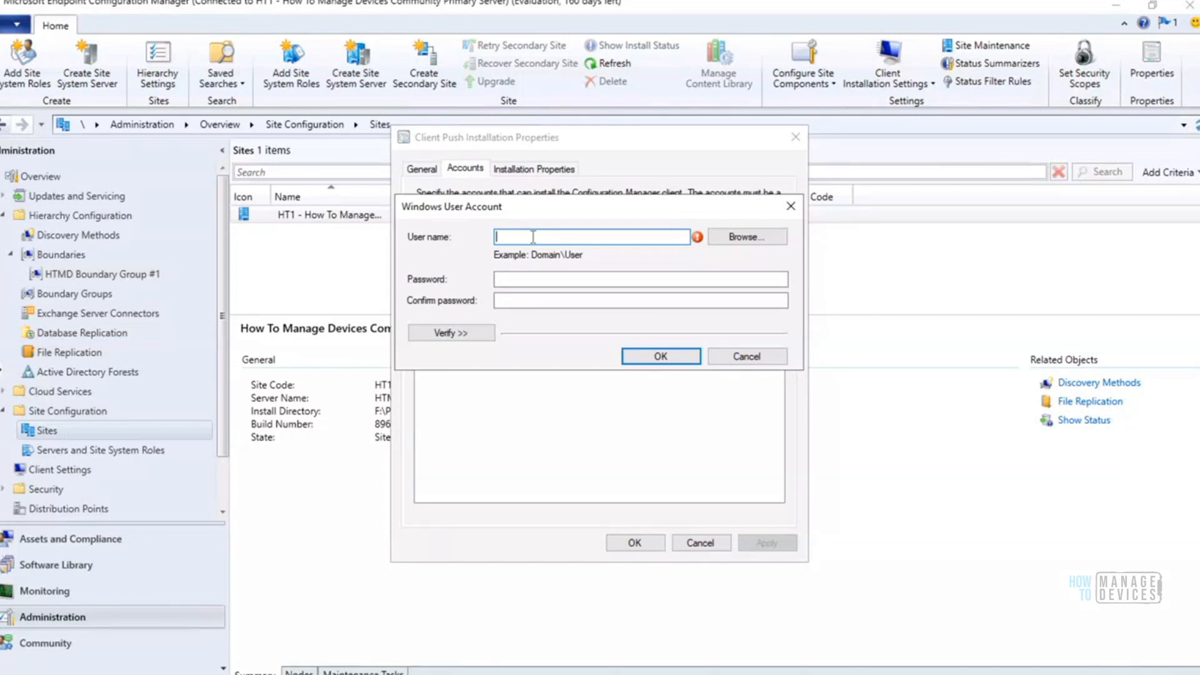
{"action": "type", "text": "scn\\anoop"}
{"action": "left_click", "coordinate": [511, 237]}
{"action": "left_click_drag", "start_coordinate": [490, 238], "coordinate": [511, 237]}
{"action": "type", "text": "HT"}
Try to enter and confirm a password for the new client push installation account
{"action": "left_click", "coordinate": [529, 277]}
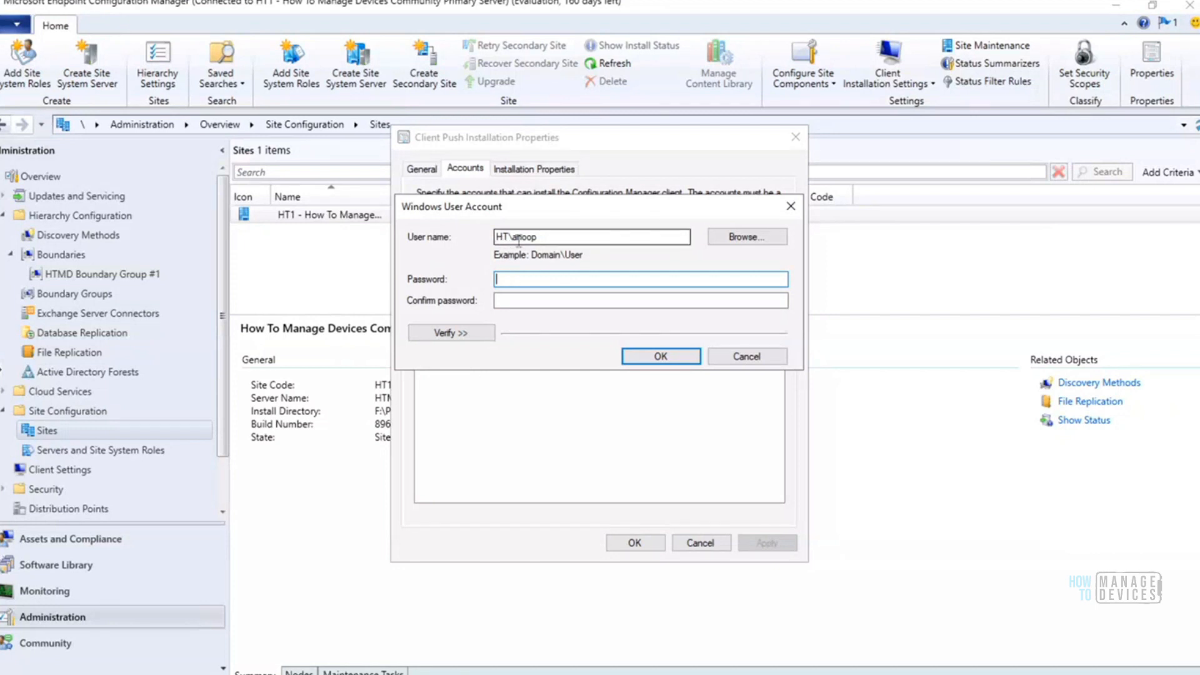
{"action": "type", "text": "•••••••••••"}
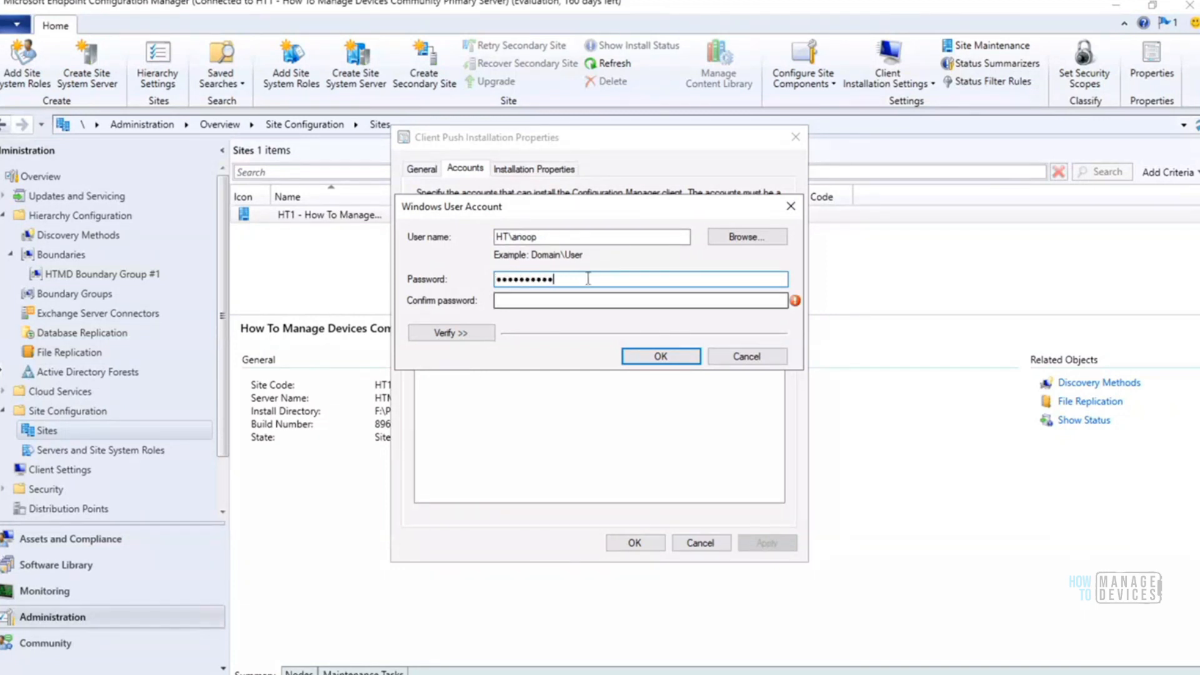
{"action": "left_click_drag", "start_coordinate": [555, 279], "coordinate": [391, 281]}
{"action": "type", "text": "•••"}
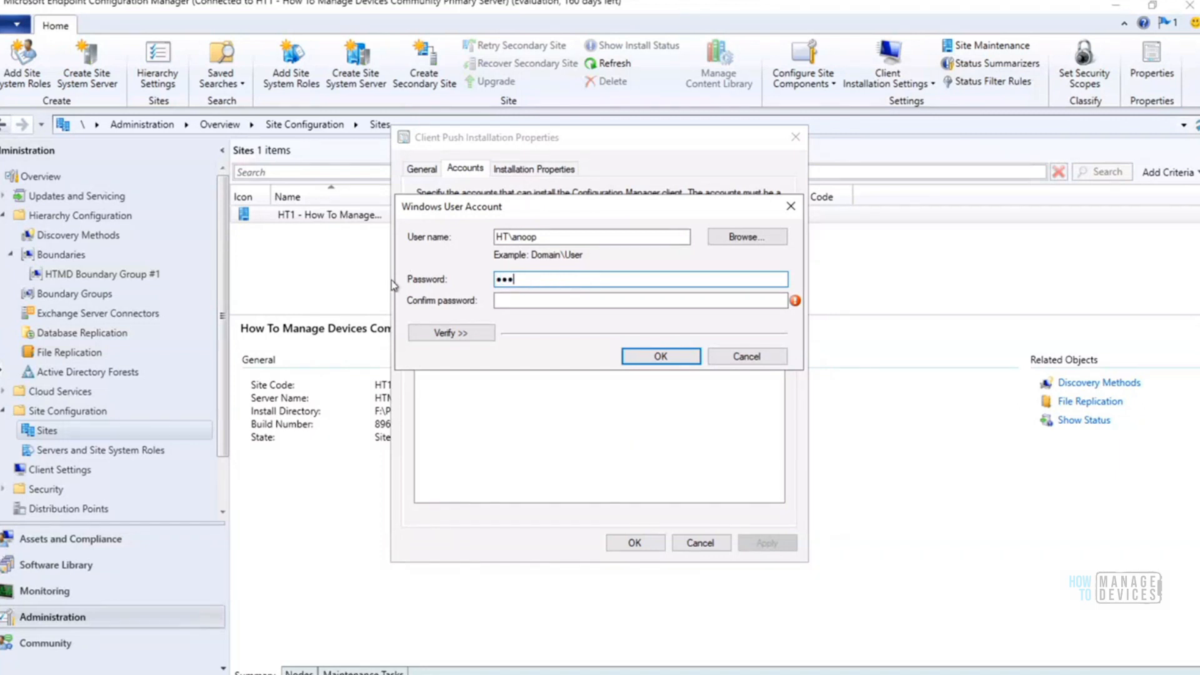
{"action": "type", "text": "•••••"}
{"action": "key", "text": "Tab"}
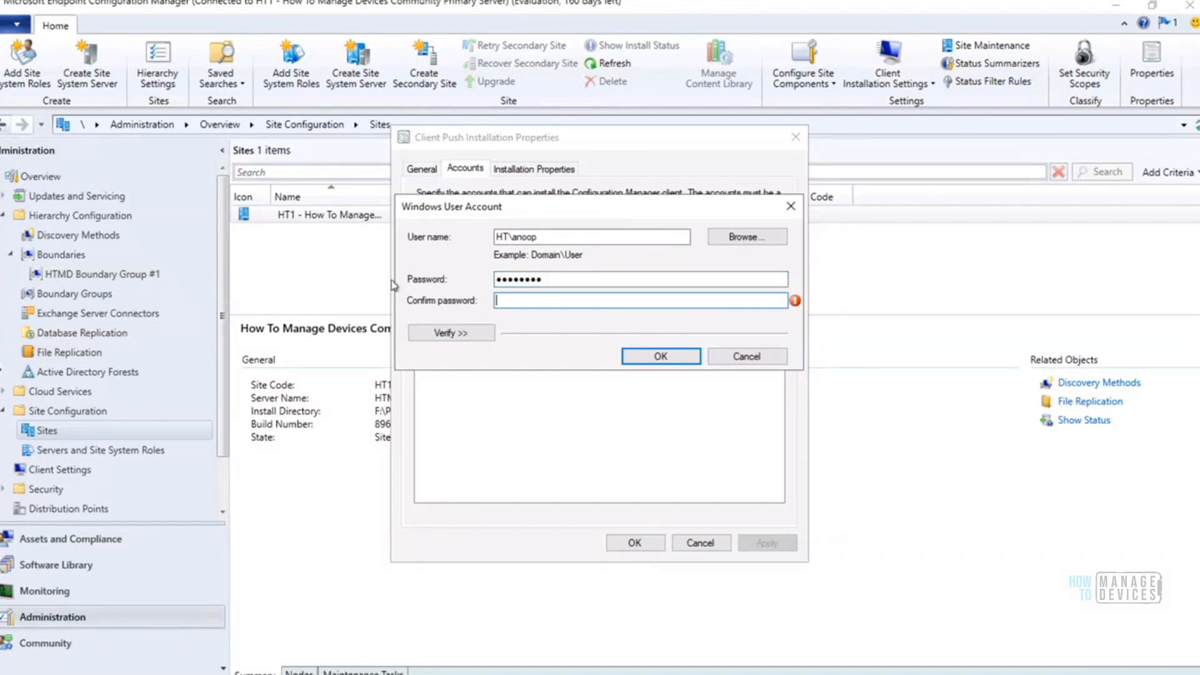
{"action": "type", "text": "••••"}
{"action": "key", "text": "BackSpace"}
{"action": "key", "text": "BackSpace"}
{"action": "key", "text": "BackSpace"}
{"action": "key", "text": "BackSpace"}
Re-enter the account password, confirm it and add the account to the client push installation accounts
{"action": "left_click_drag", "start_coordinate": [556, 281], "coordinate": [461, 283]}
{"action": "type", "text": "•••"}
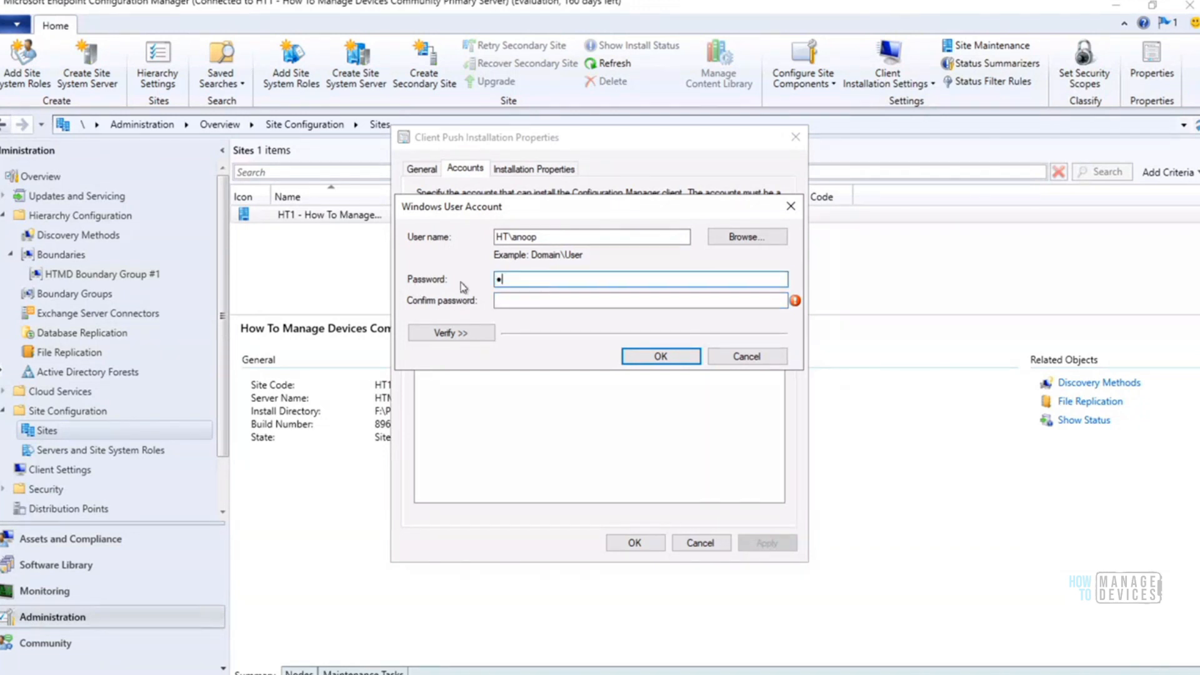
{"action": "type", "text": "••"}
{"action": "key", "text": "Tab"}
{"action": "type", "text": "•••••"}
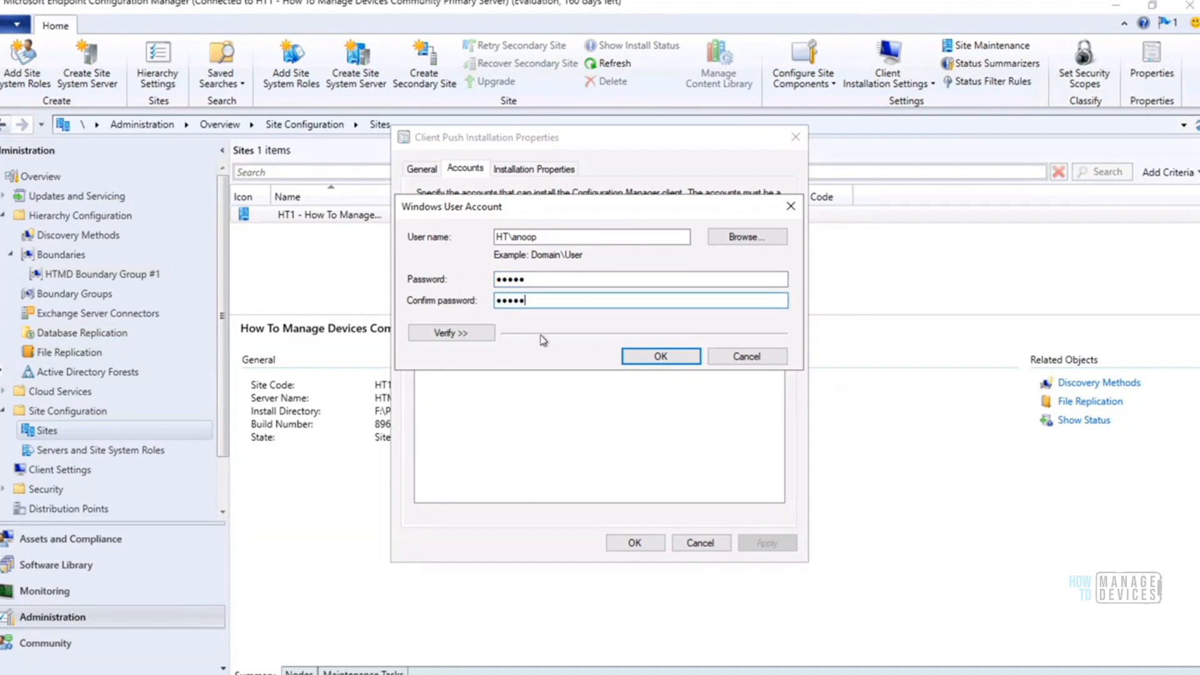
{"action": "left_click", "coordinate": [658, 355]}
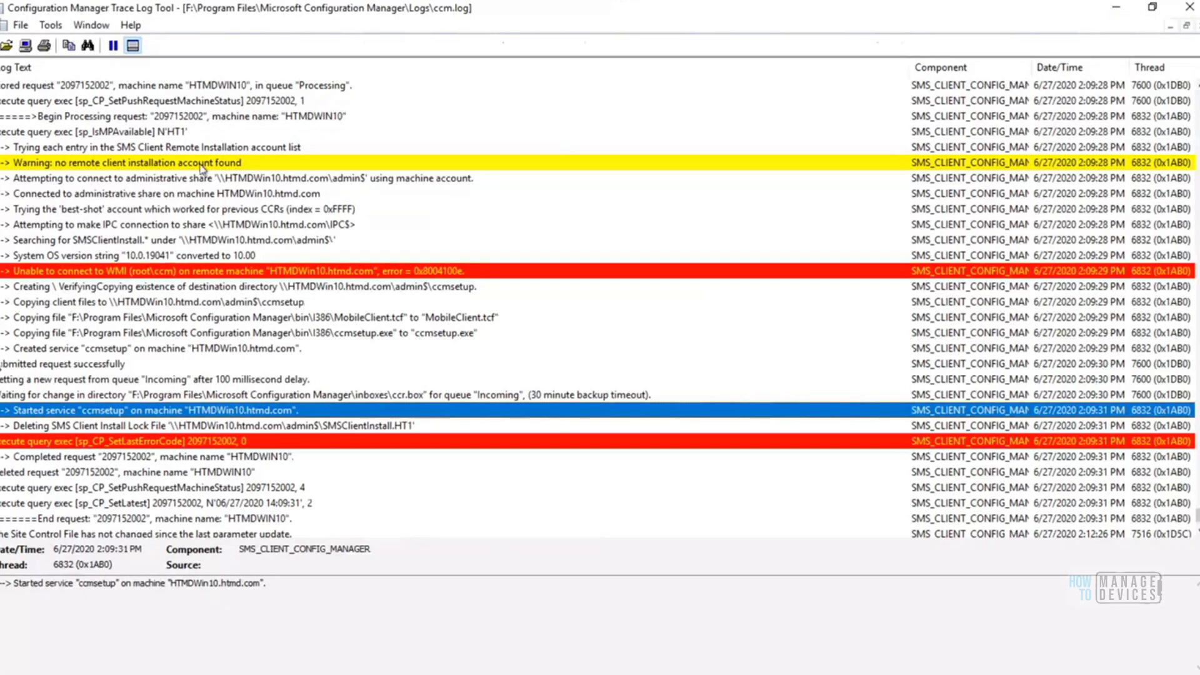
Examine the ccm.log entries on the remote installation account and admin$ share connection, and discard the pending client push account changes
{"action": "left_click", "coordinate": [204, 164]}
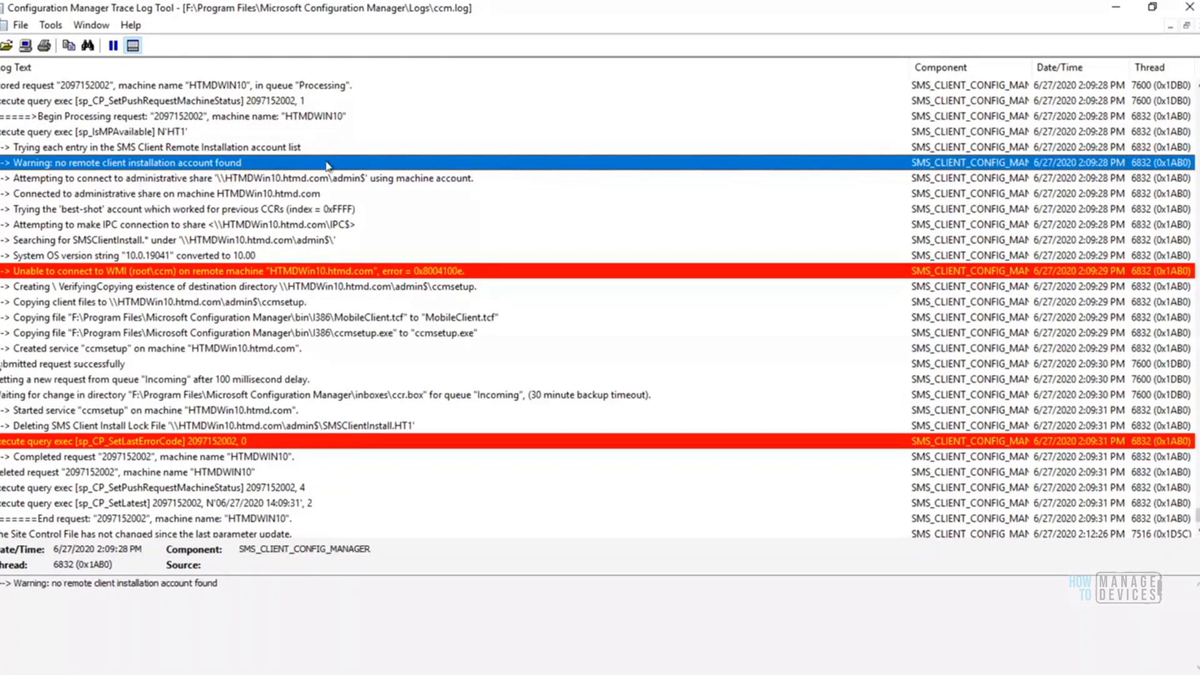
{"action": "left_click", "coordinate": [229, 180]}
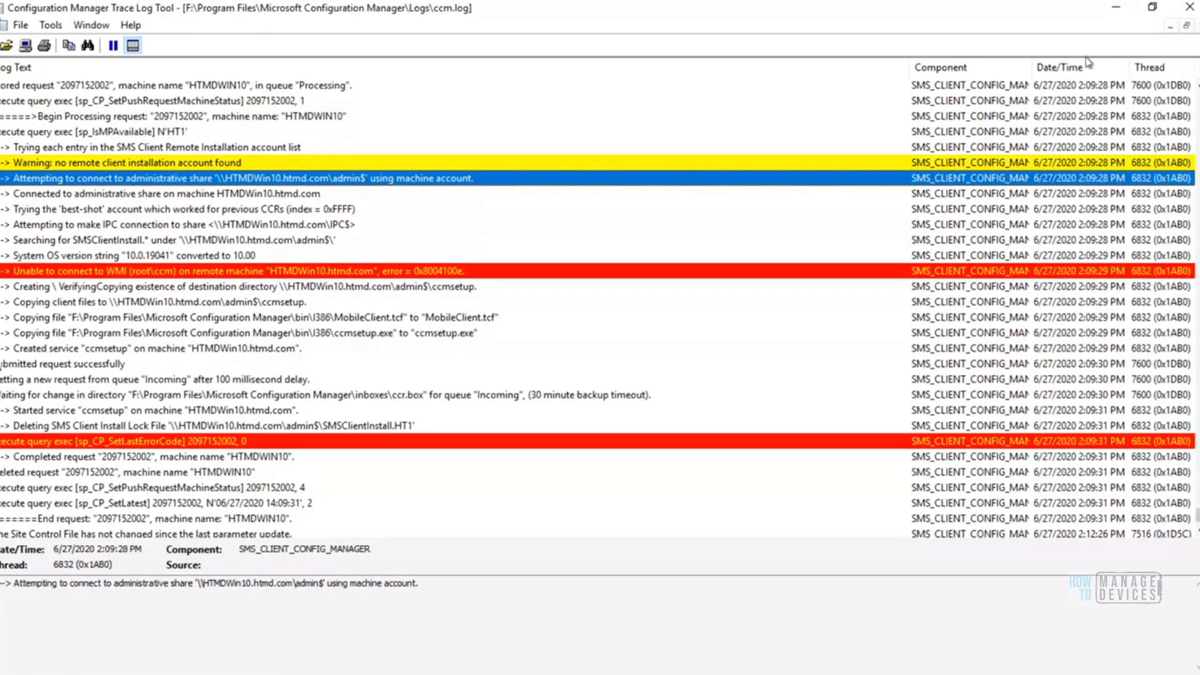
{"action": "left_click", "coordinate": [1116, 14]}
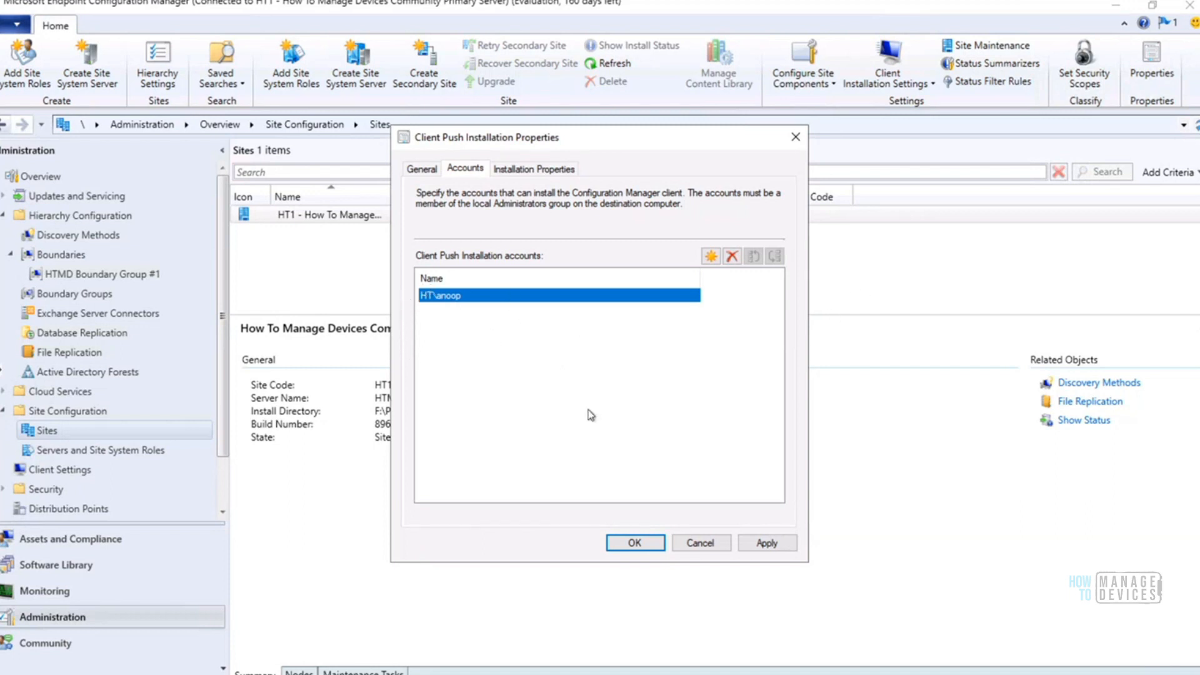
{"action": "left_click", "coordinate": [702, 542]}
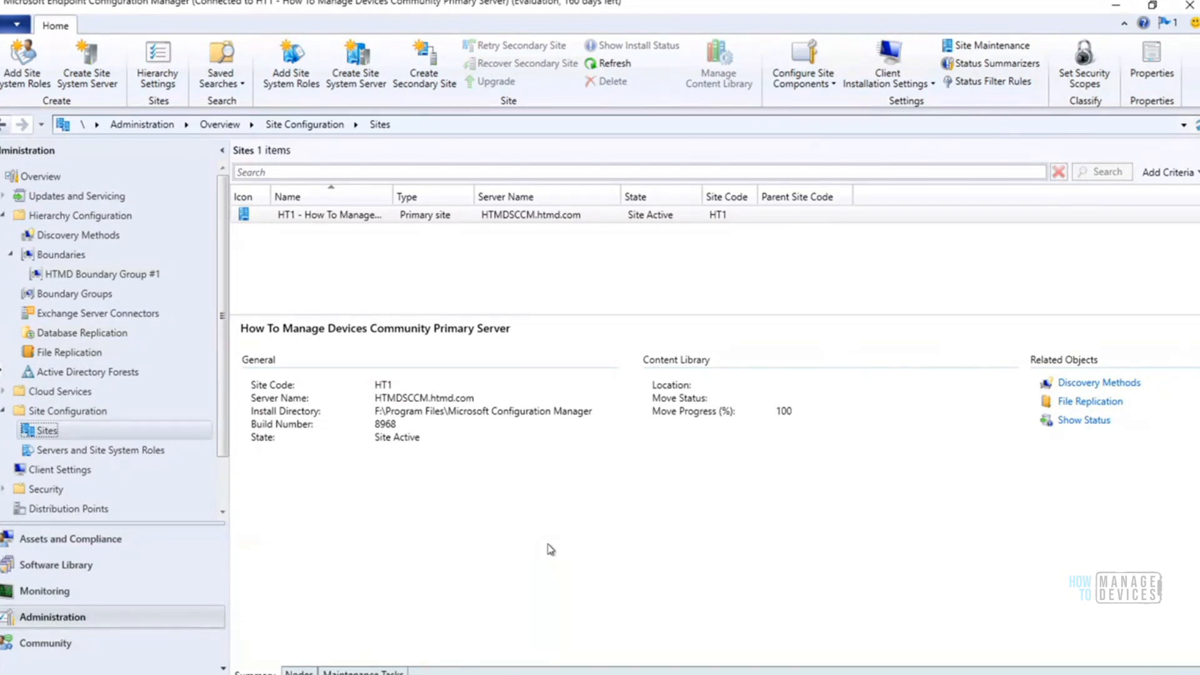
Reopen the Client Push Installation properties of the HT1 primary site and show its installation accounts
{"action": "left_click", "coordinate": [907, 86]}
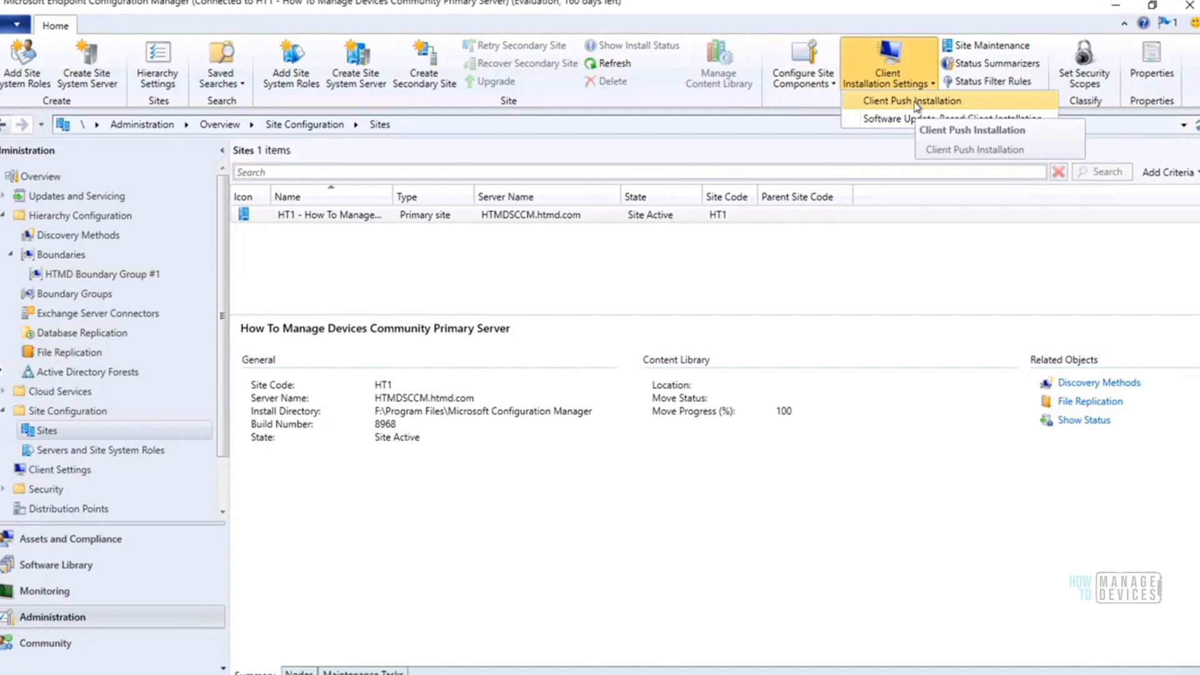
{"action": "left_click", "coordinate": [915, 102]}
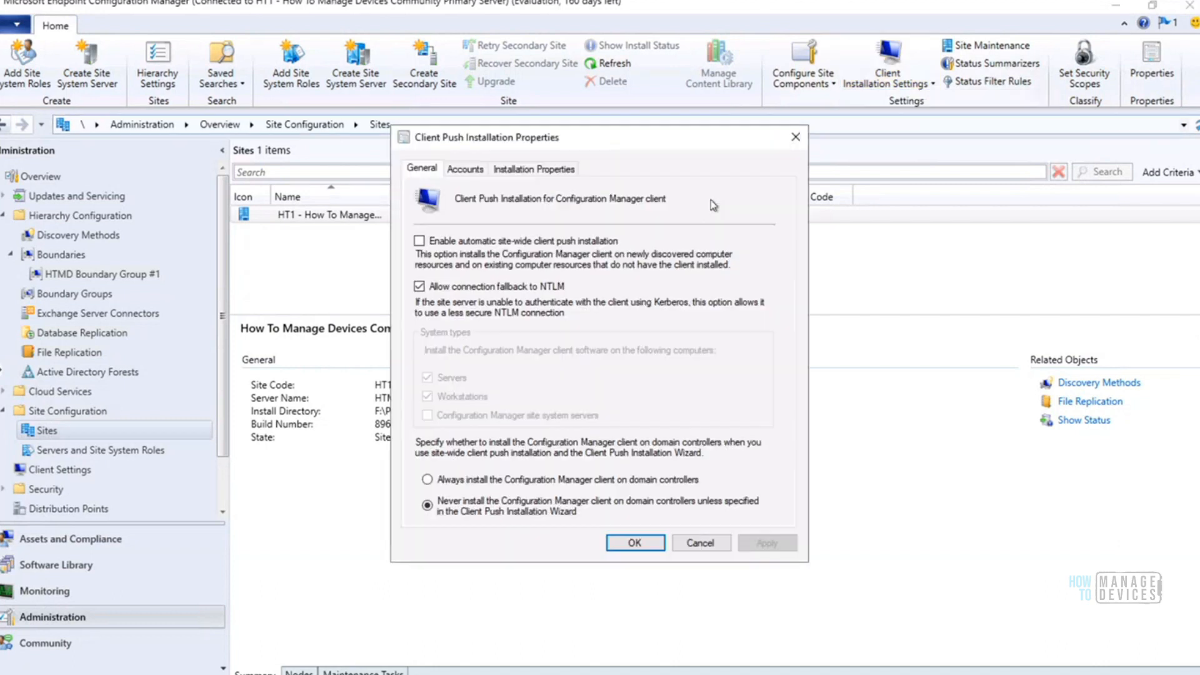
{"action": "left_click", "coordinate": [468, 170]}
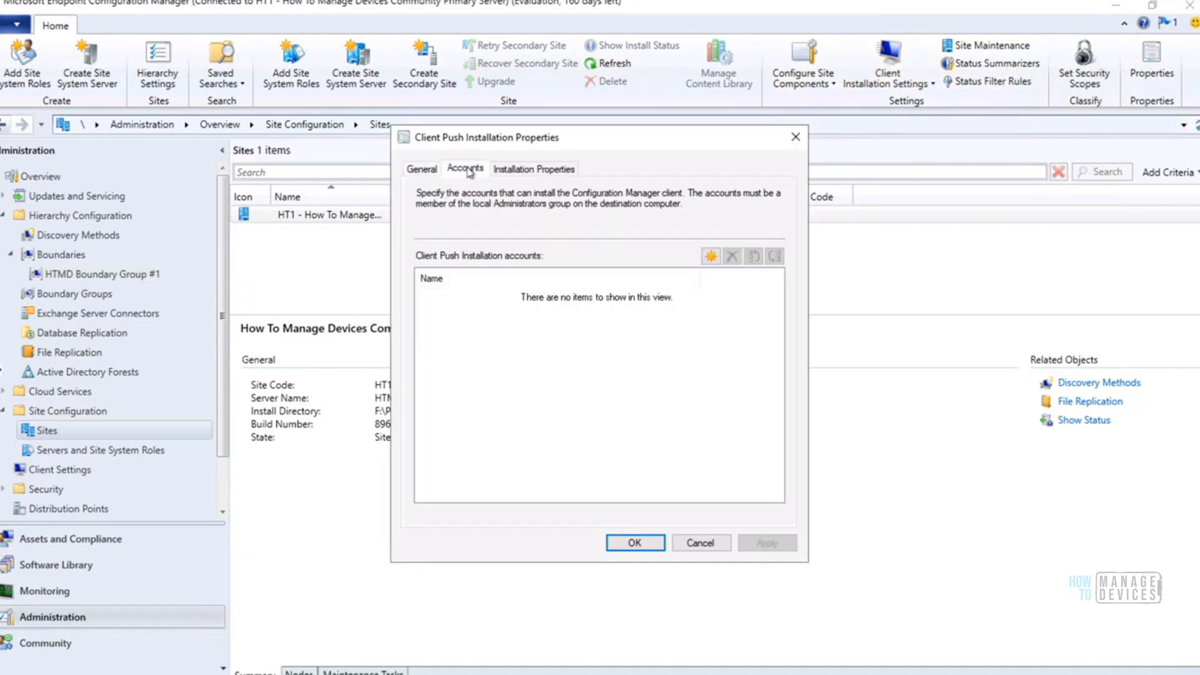
Begin adding a new client push account and enter its user name in domain\user format with the HT prefix
{"action": "left_click", "coordinate": [711, 257]}
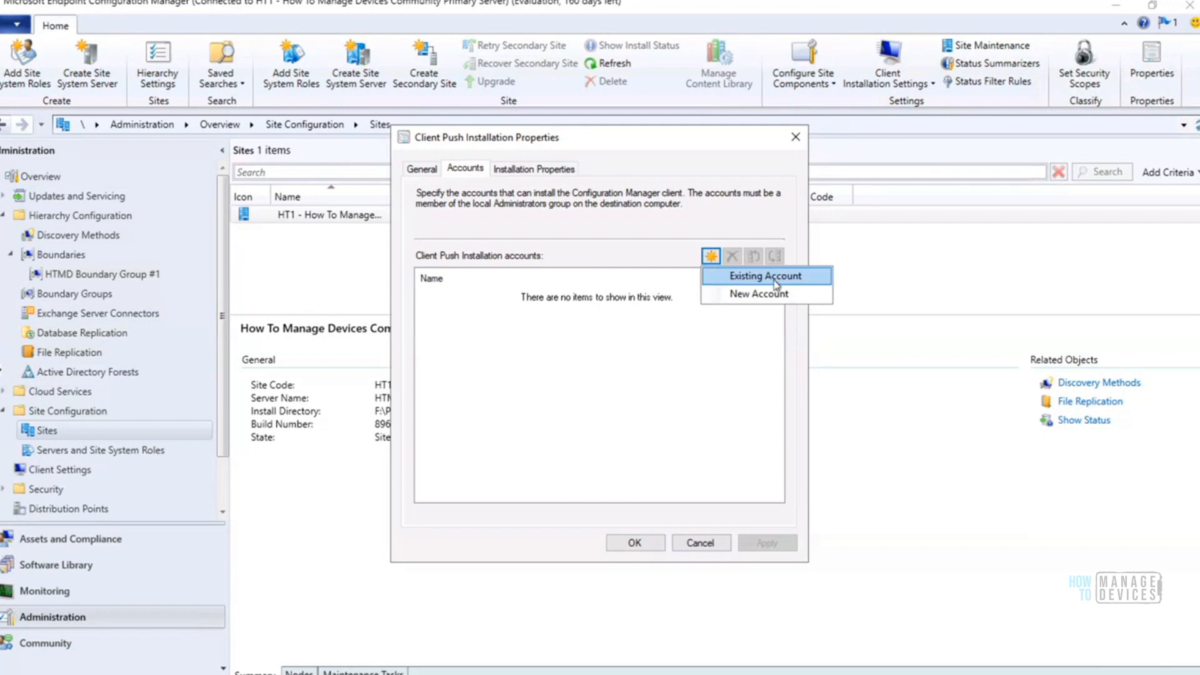
{"action": "left_click", "coordinate": [759, 295]}
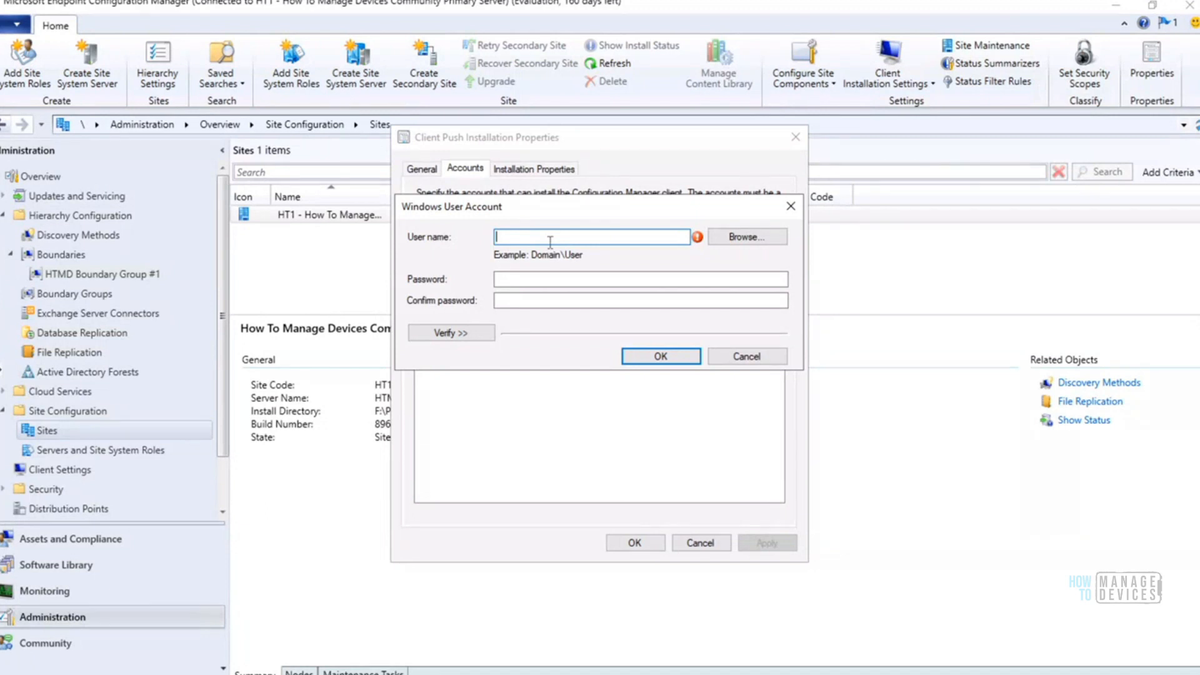
{"action": "type", "text": "HT"}
{"action": "type", "text": "\\anoop"}
{"action": "left_click_drag", "start_coordinate": [539, 237], "coordinate": [513, 237]}
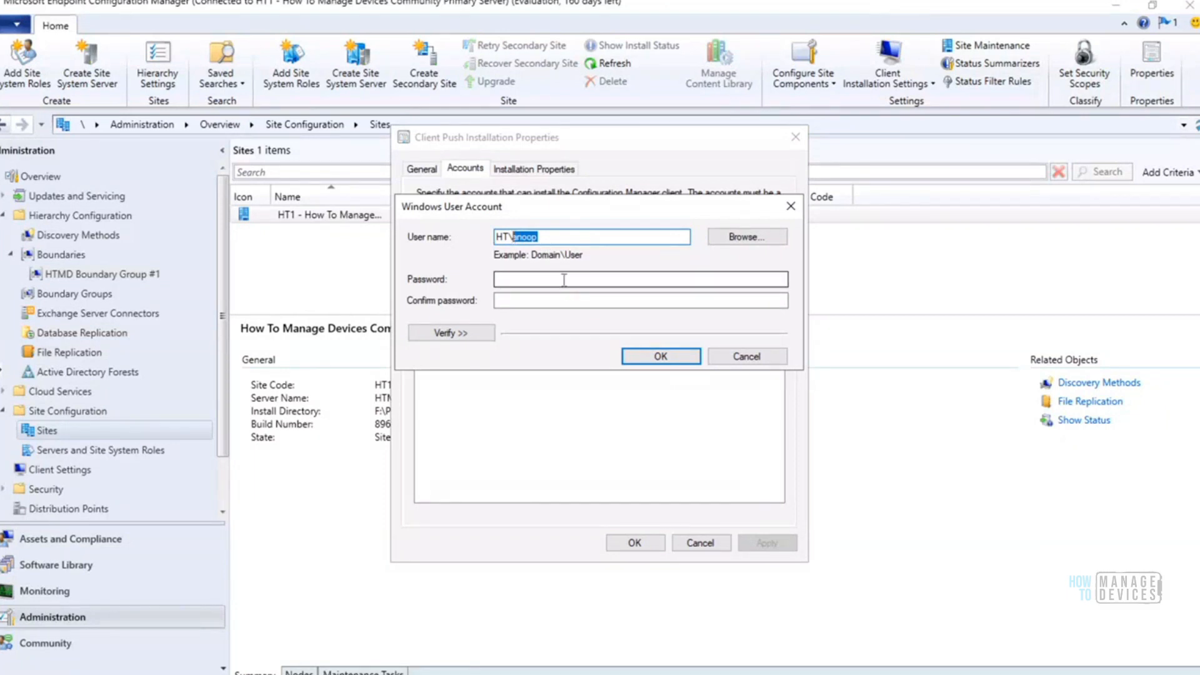
{"action": "left_click", "coordinate": [541, 237]}
{"action": "left_click_drag", "start_coordinate": [541, 237], "coordinate": [494, 247]}
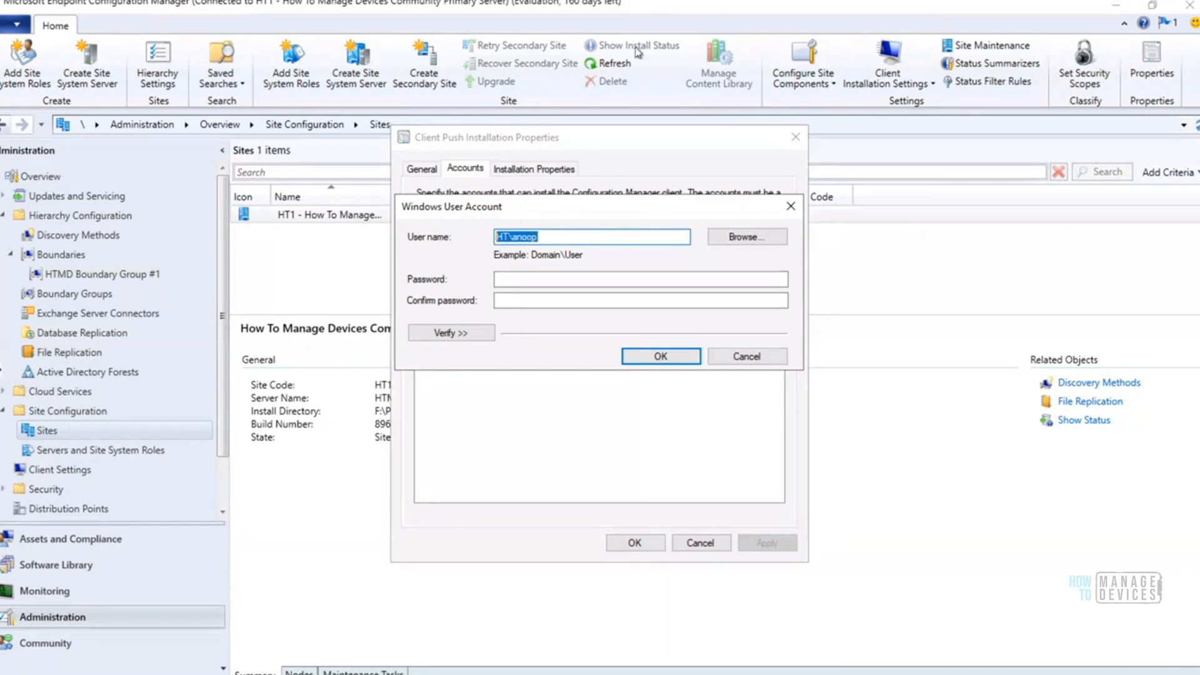
Switch to the Win10 Client remote session, review the local Administrators group members and close the group's properties without changes
{"action": "mouse_move", "coordinate": [704, 7]}
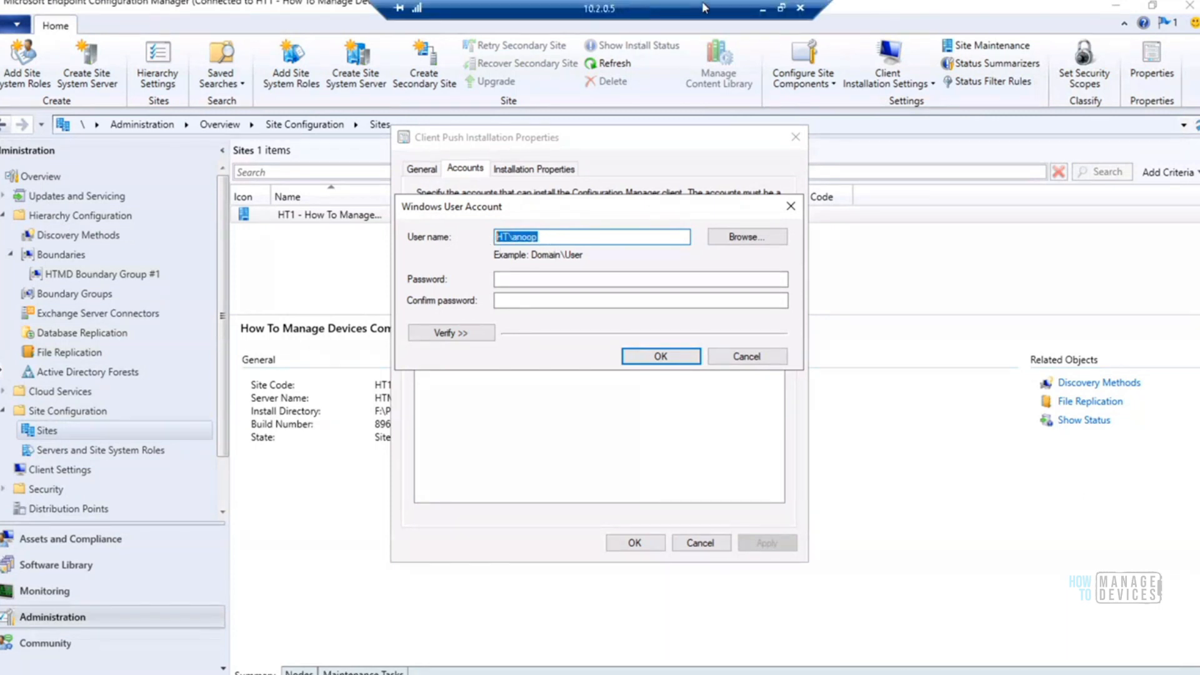
{"action": "left_click", "coordinate": [763, 8]}
{"action": "mouse_move", "coordinate": [221, 674]}
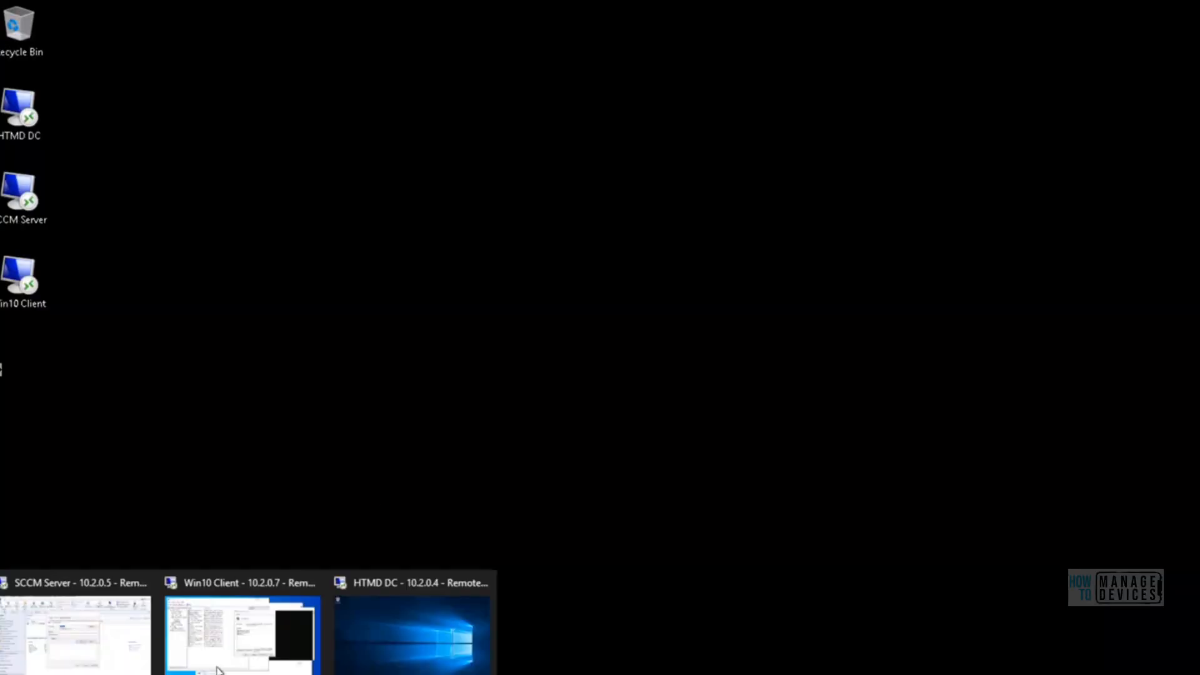
{"action": "left_click", "coordinate": [235, 648]}
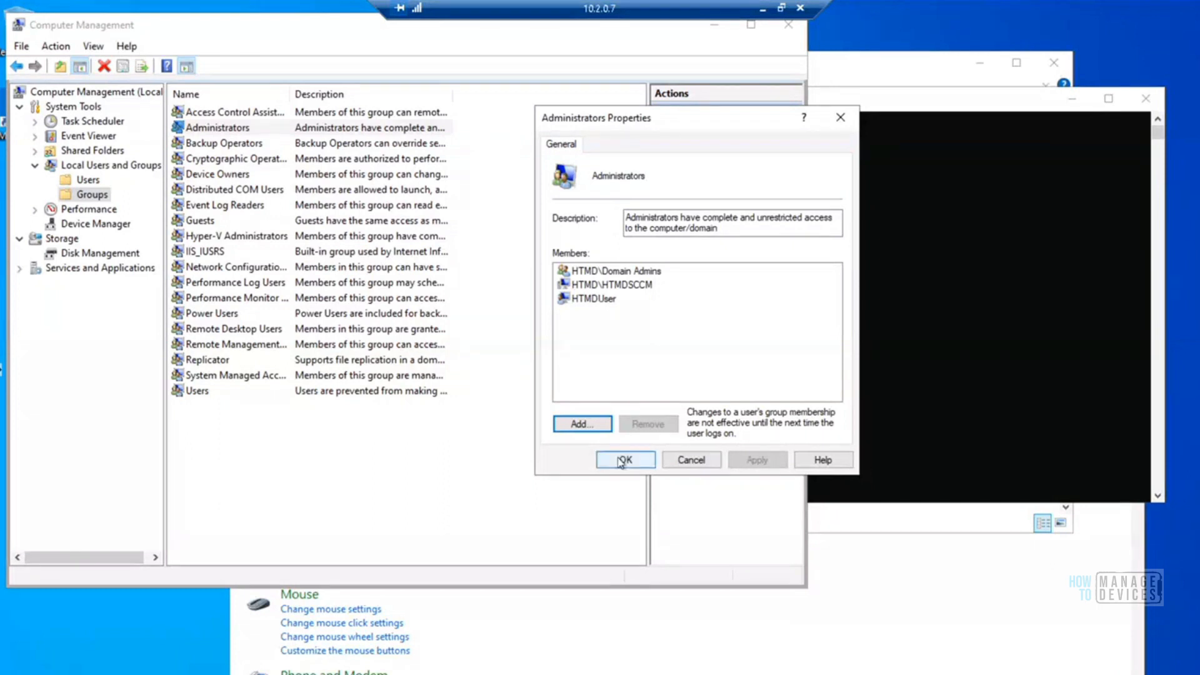
{"action": "left_click", "coordinate": [683, 461]}
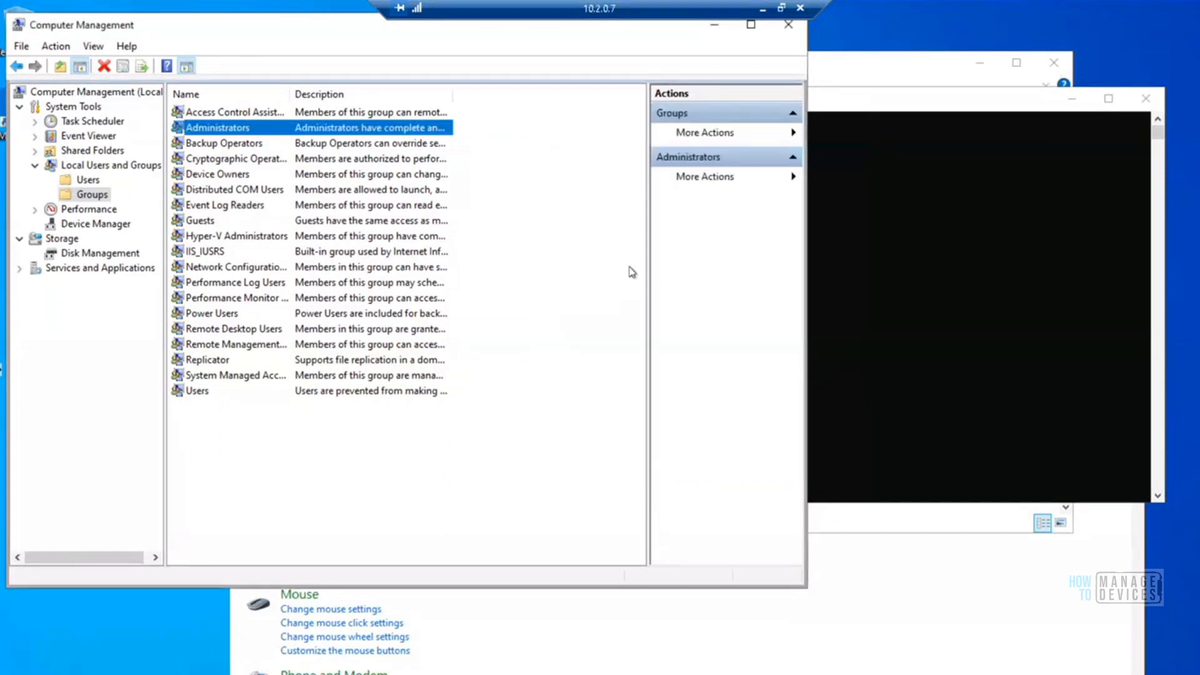